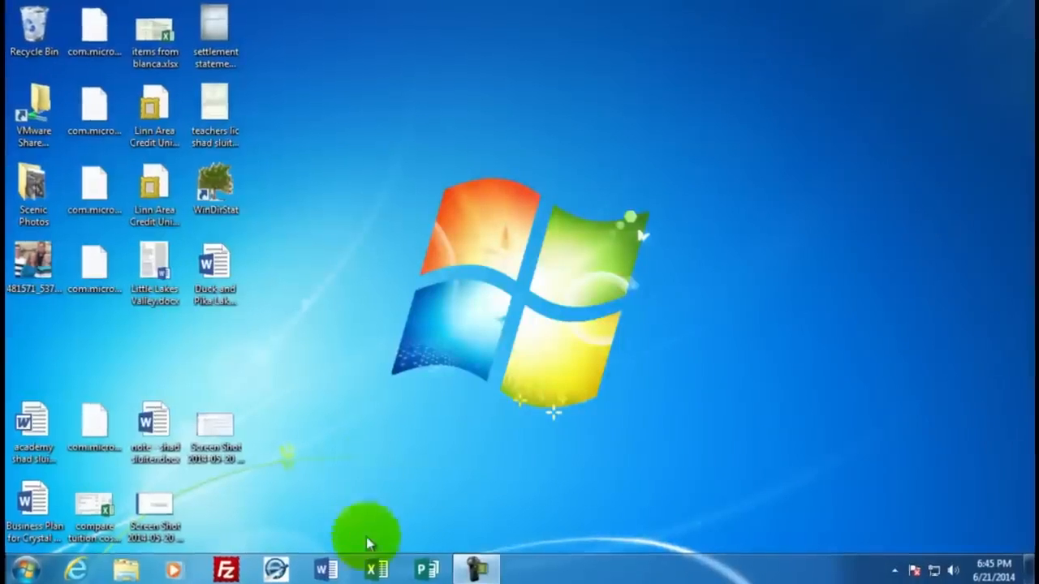
Step: Start Excel and create a new blank workbook
click(376, 570)
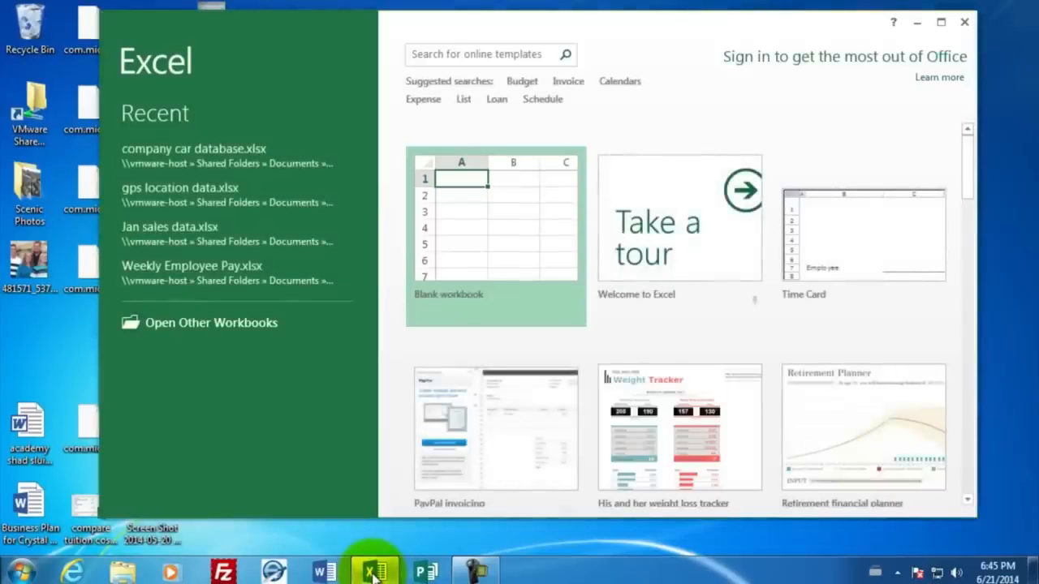
click(495, 231)
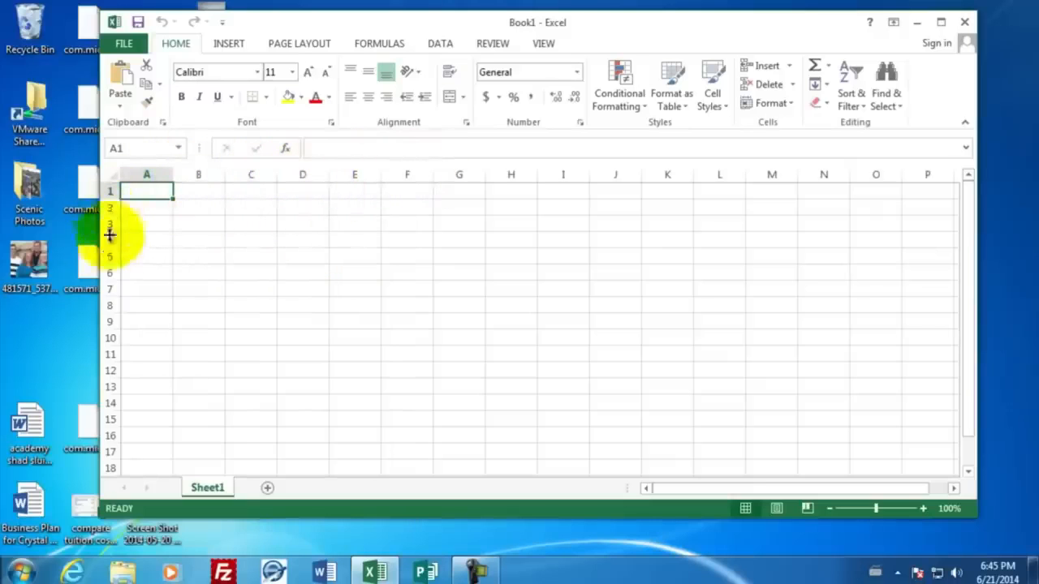
click(457, 272)
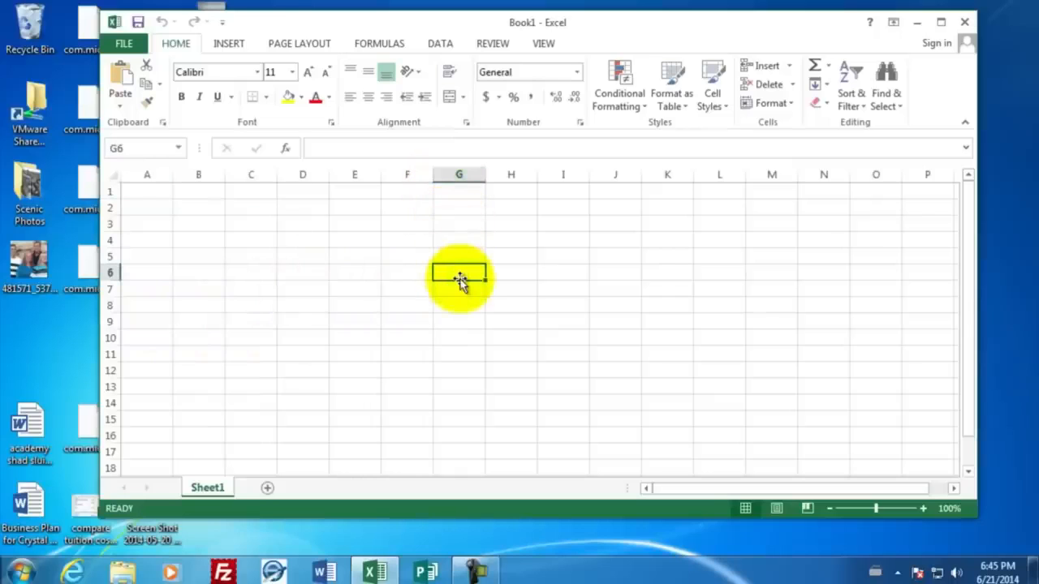
Step: Enter the title Employee Payroll in cell A1 and move down to row 3
click(146, 190)
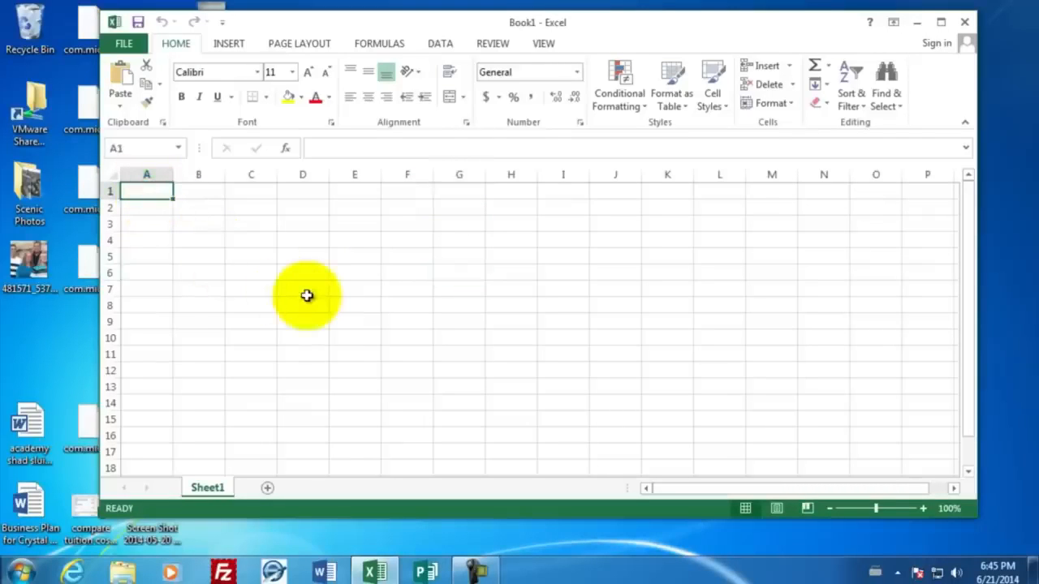
text(Employt)
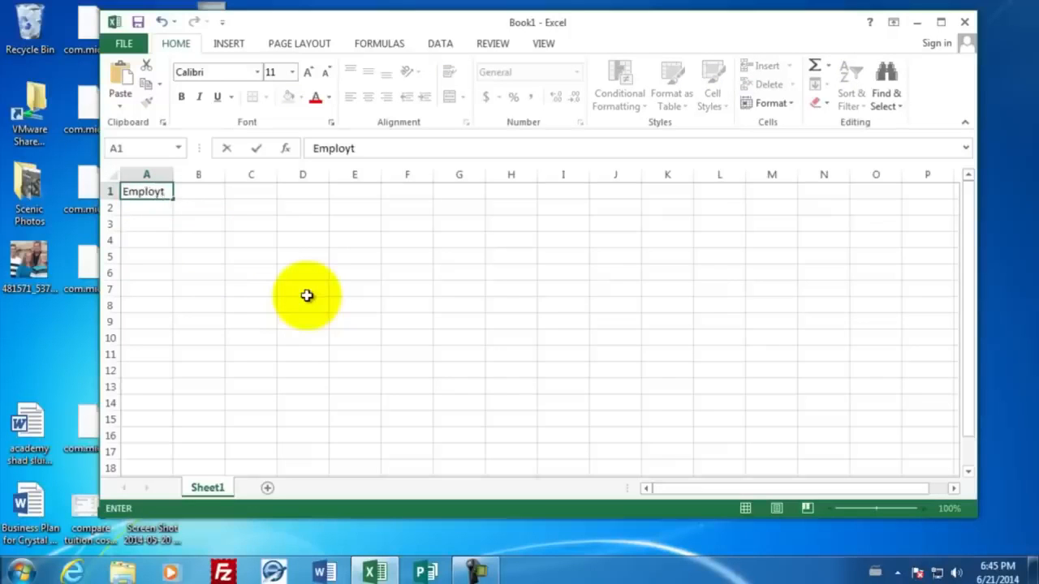
key(BackSpace)
key(BackSpace)
text(yee Payroll)
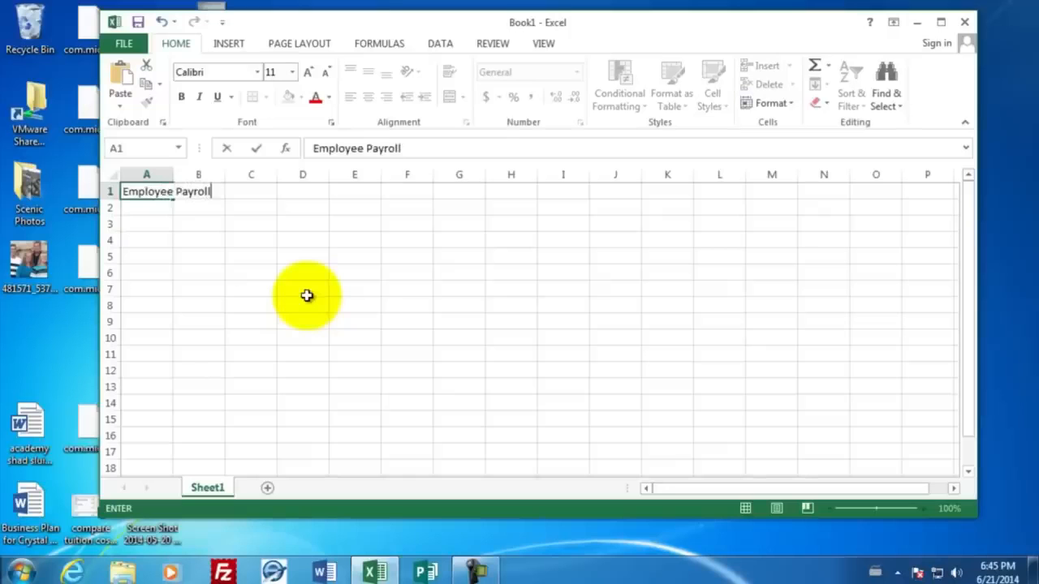
key(Return)
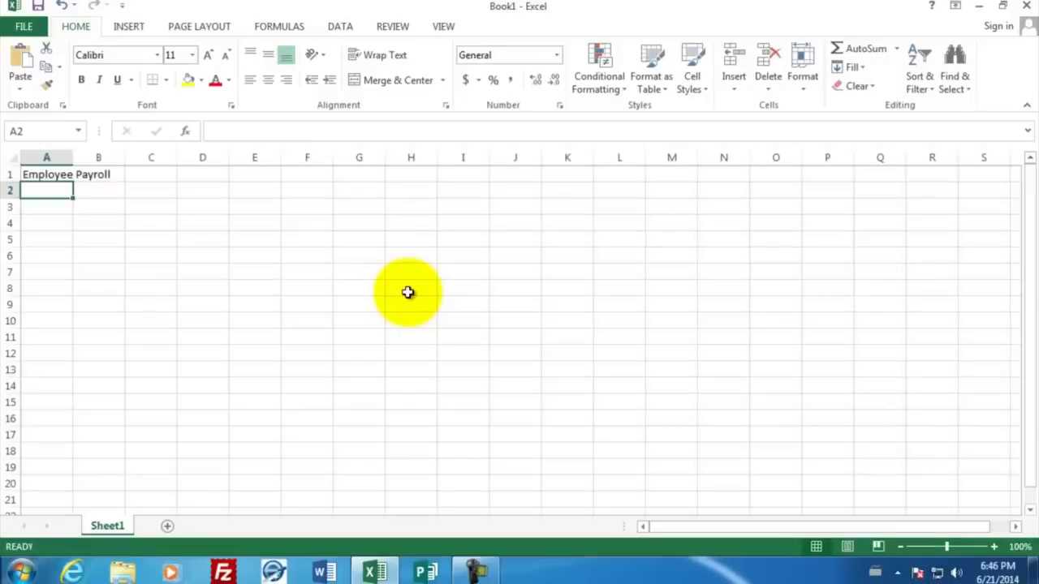
key(Return)
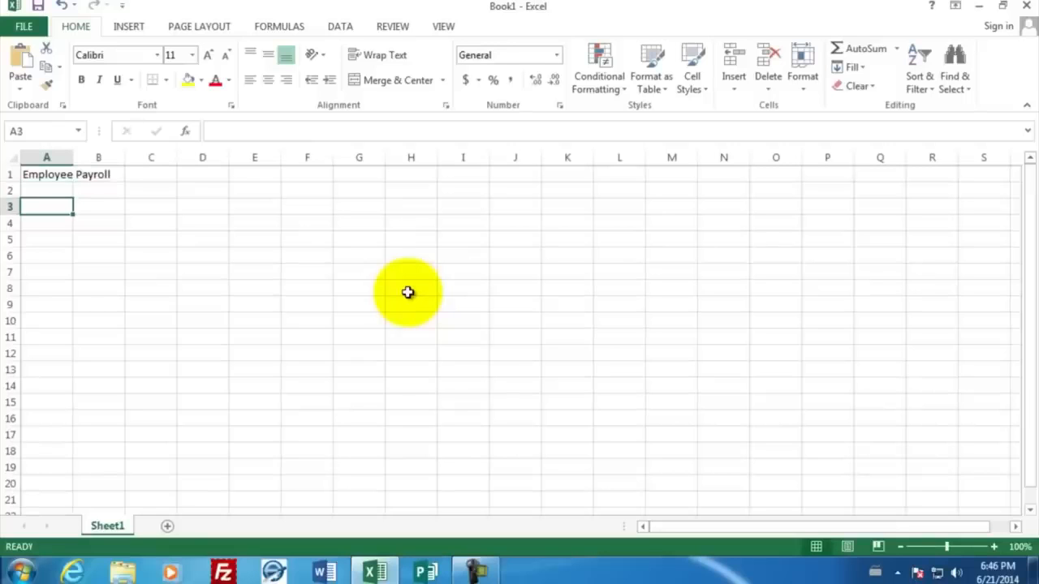
Step: Enter the row 3 headers Last Name, First Name, Hourly Wage and the date Jan 1 in D3
text(Last Name)
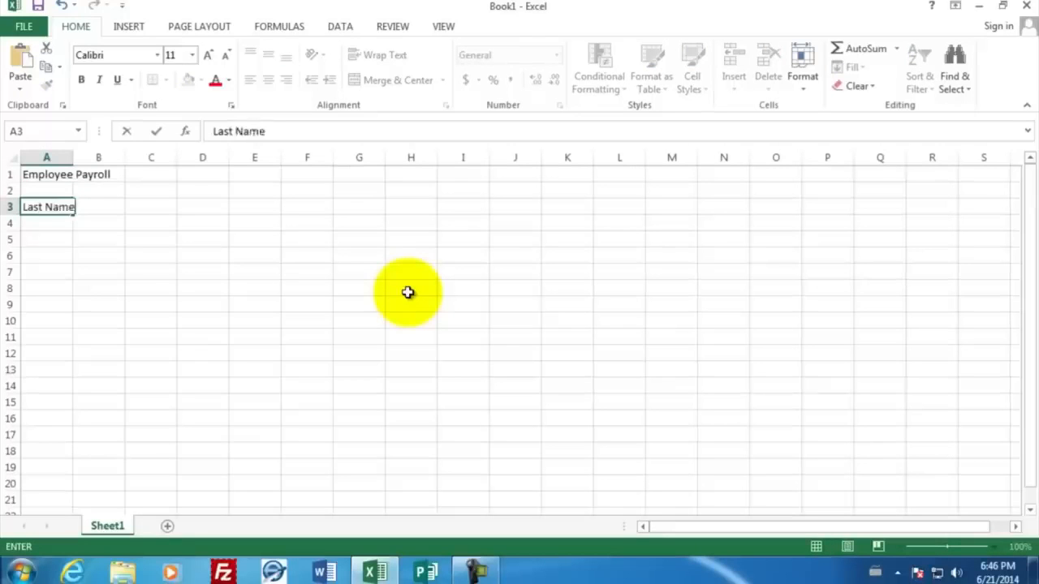
key(Tab)
text(First Name)
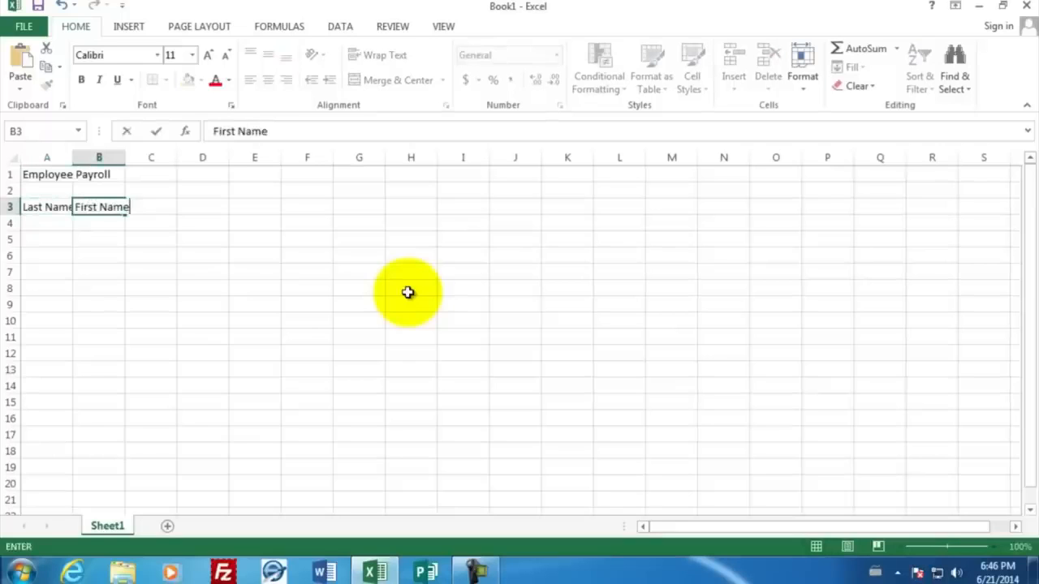
key(Tab)
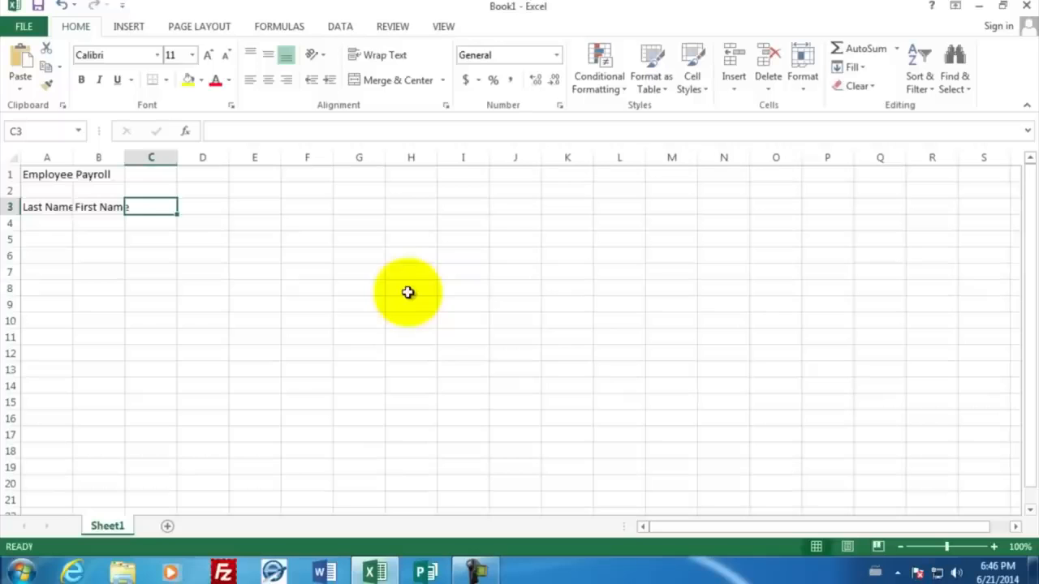
text(Hourly)
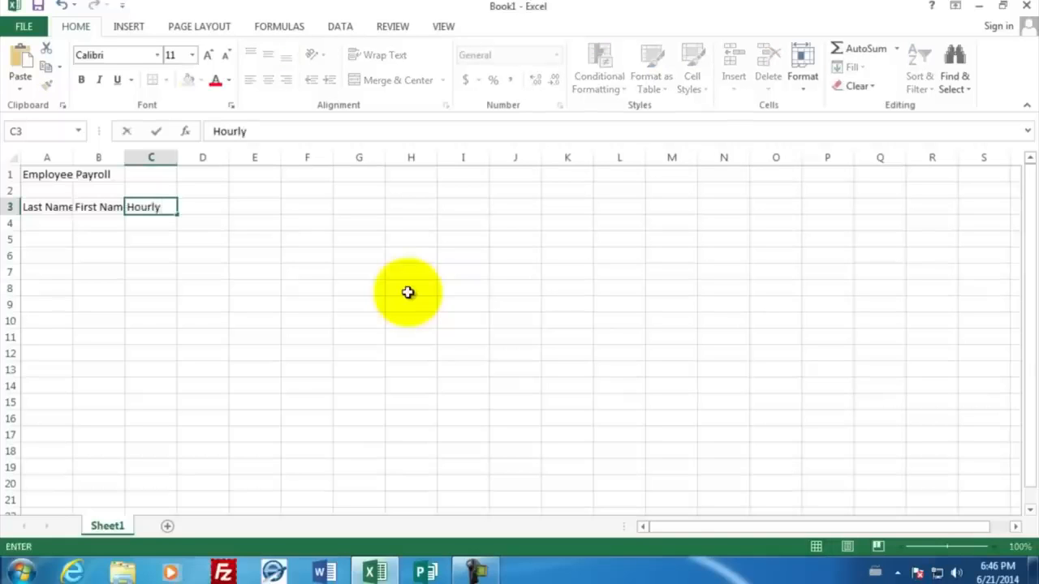
text( Wage)
key(Tab)
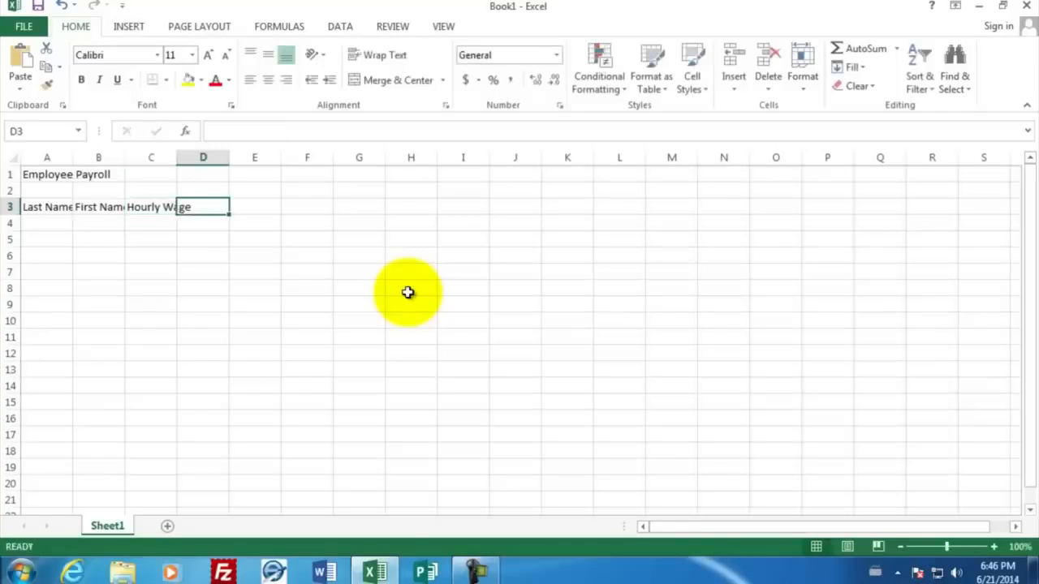
text(Jan)
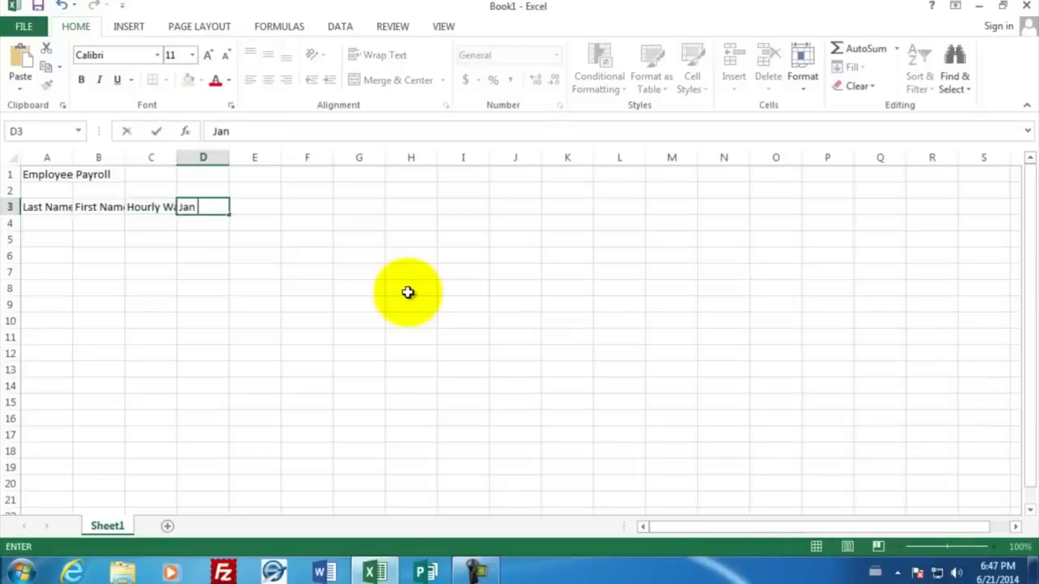
text( 1)
key(Return)
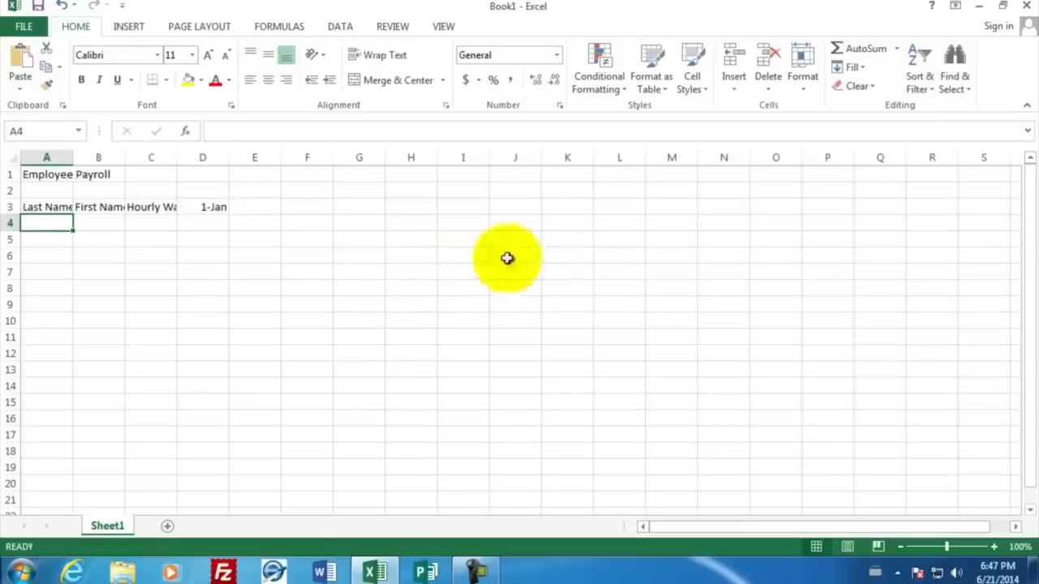
Step: Enter the labels House Worked in D2 and Pay in E2
click(193, 191)
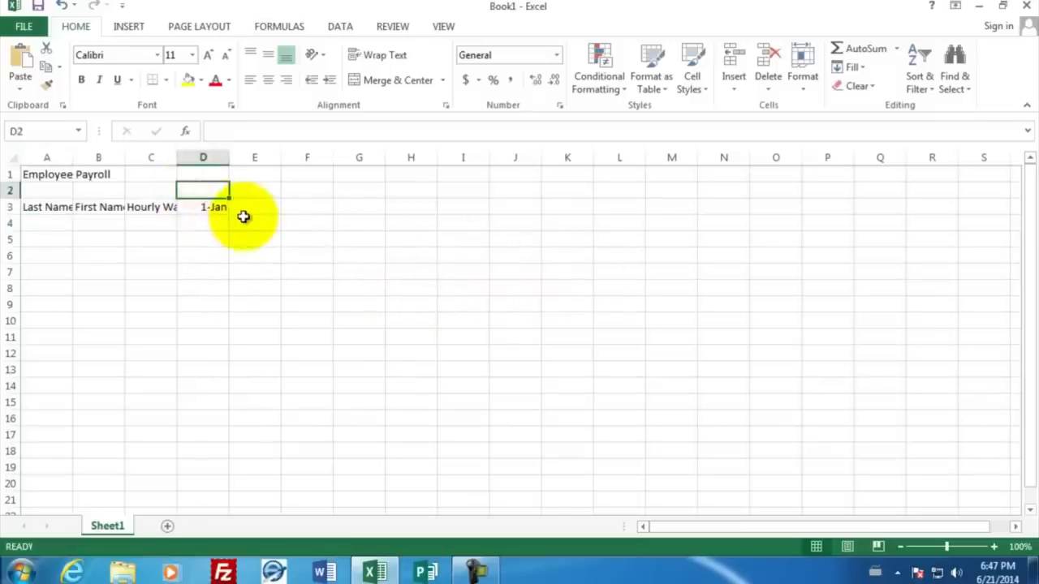
text(House Worked)
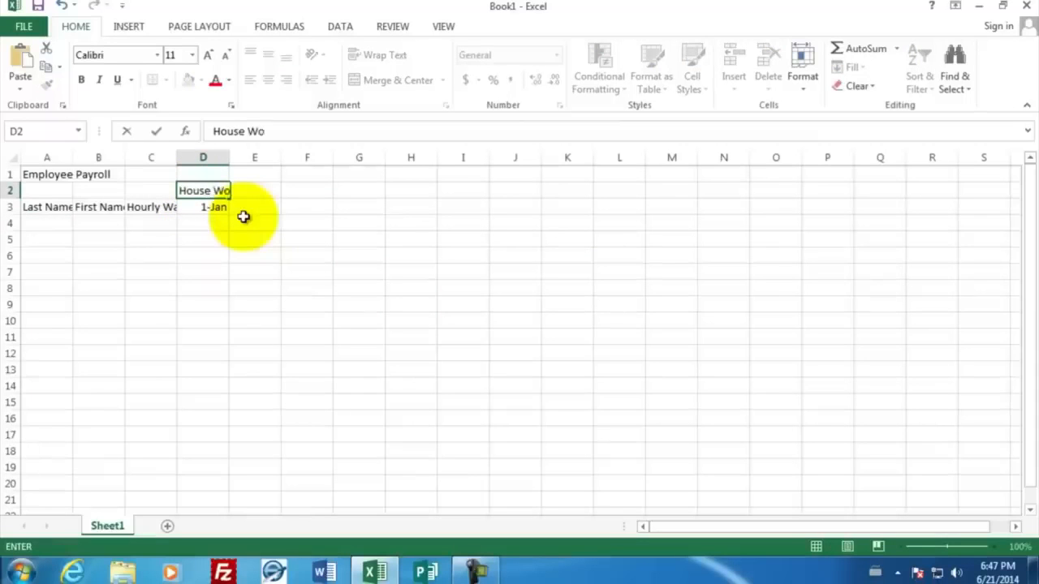
key(Tab)
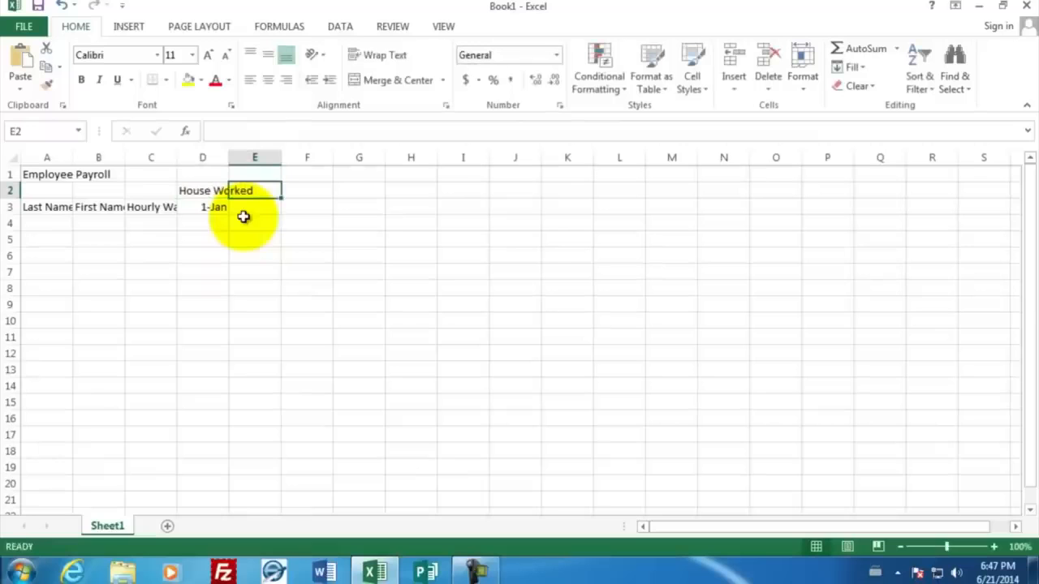
text(Pay)
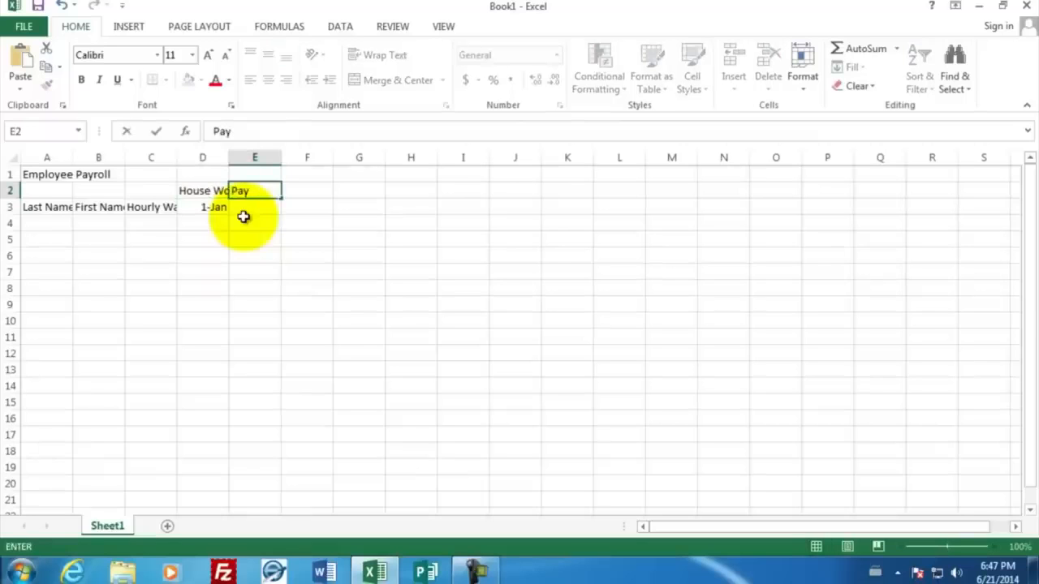
click(219, 209)
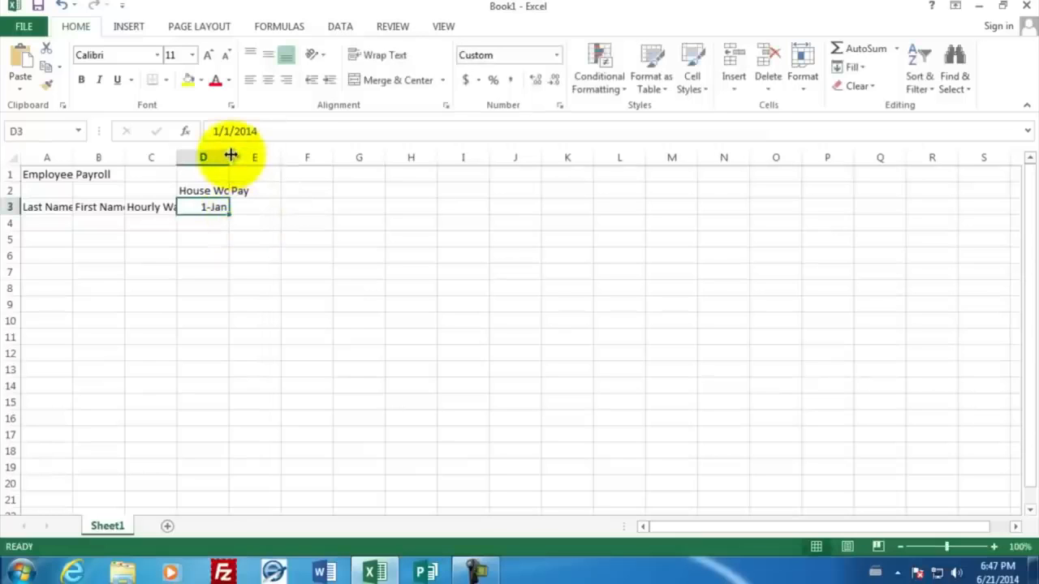
Step: Widen columns A through D so their headers fit
drag(230, 156, 257, 156)
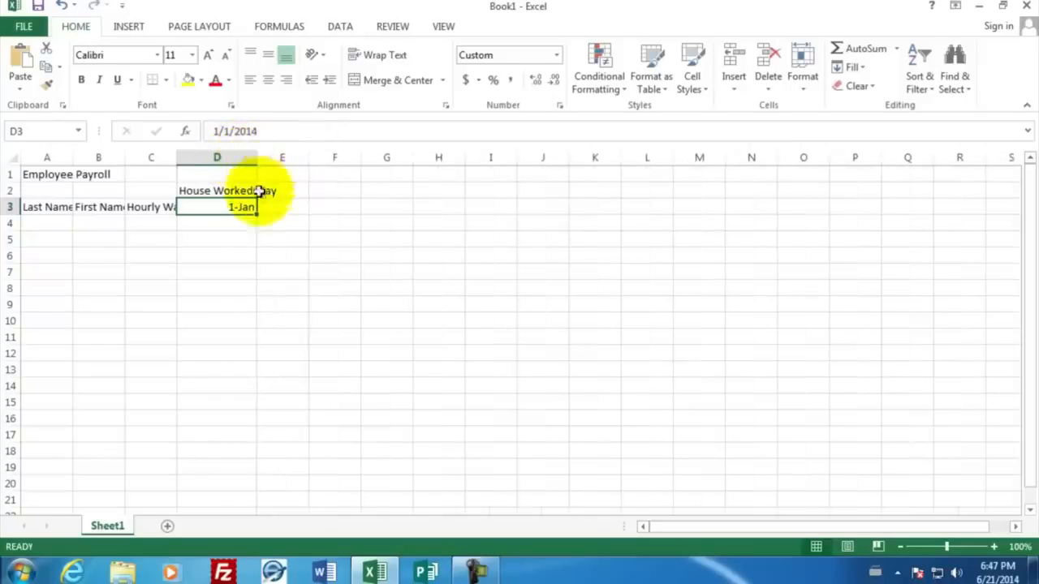
drag(176, 158, 207, 163)
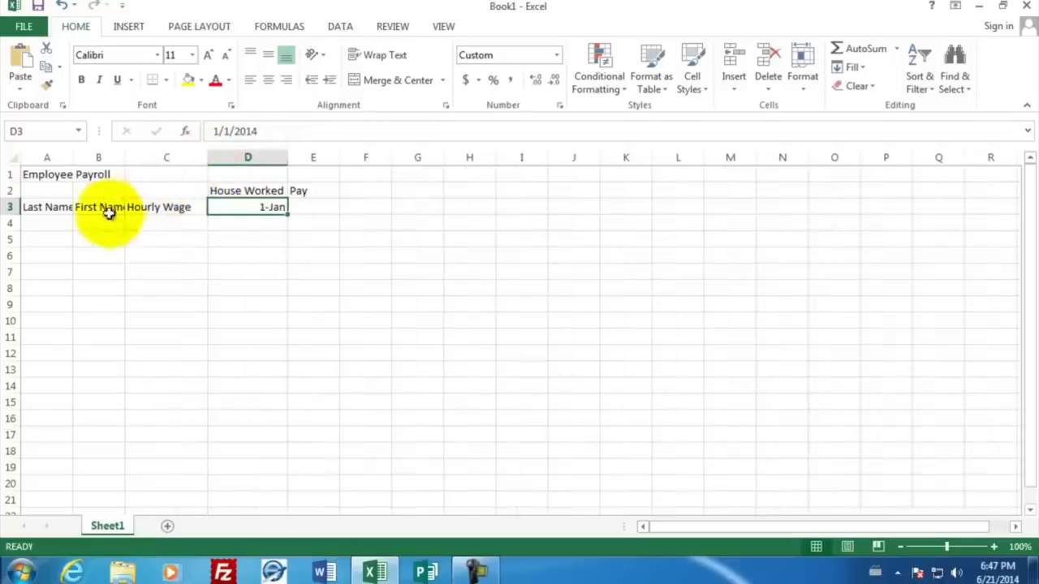
drag(125, 158, 146, 158)
drag(74, 157, 99, 159)
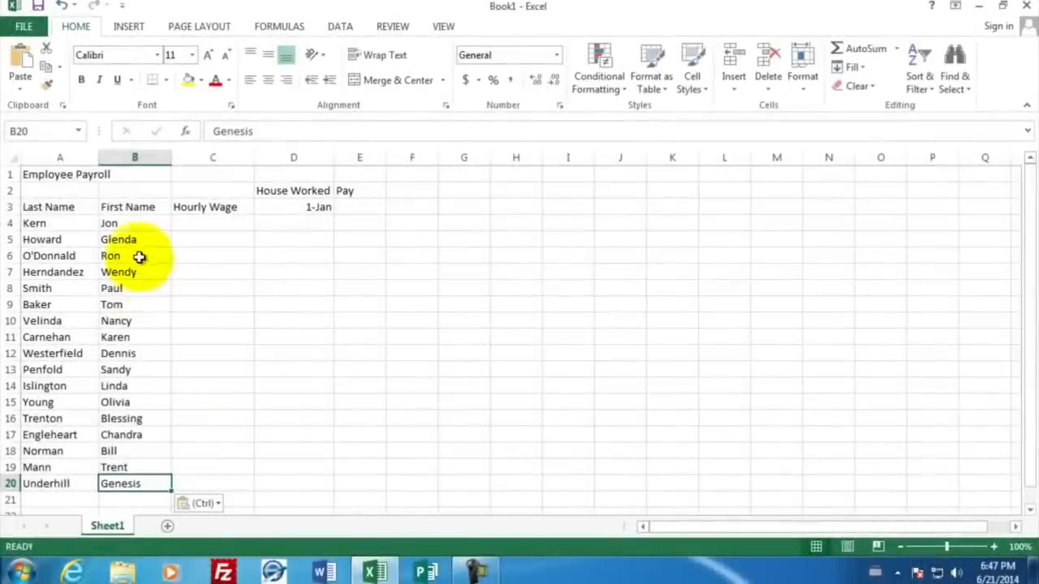
Step: Enter hourly wages 15.90, 10.00, 22.10 and 19.1 in C4 through C7
click(190, 221)
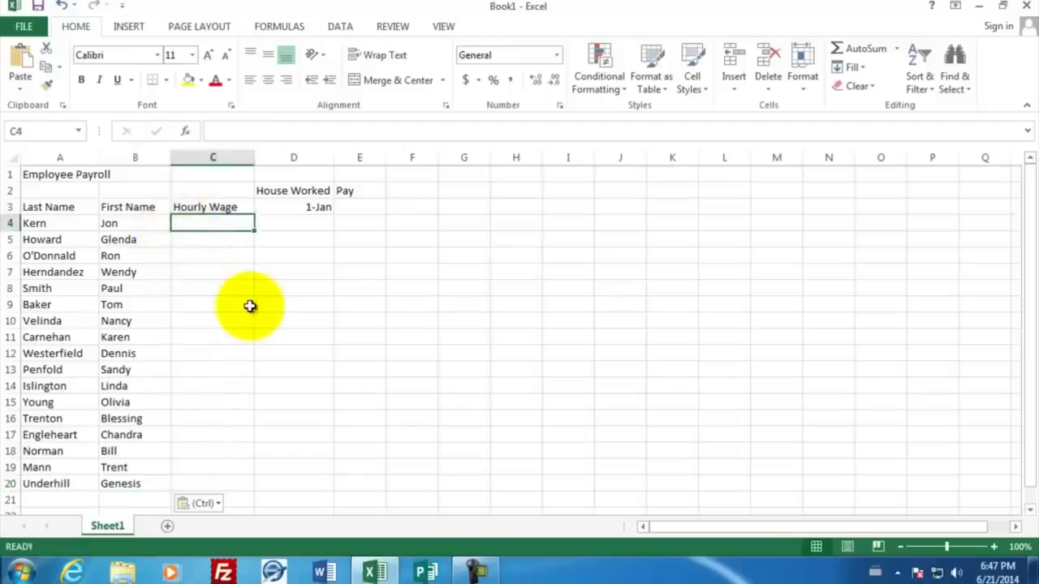
text(15.90)
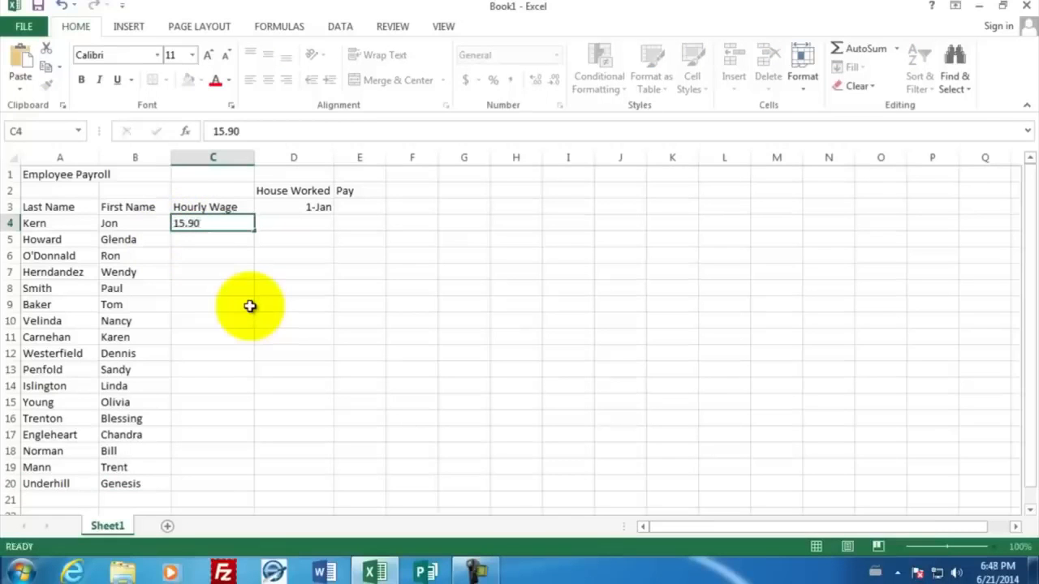
key(Return)
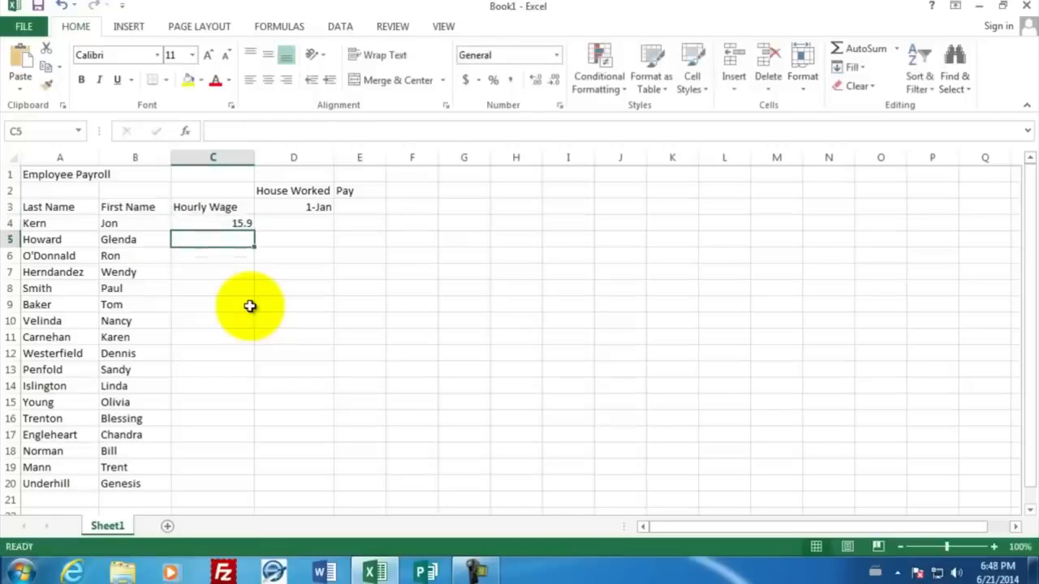
text(10.00)
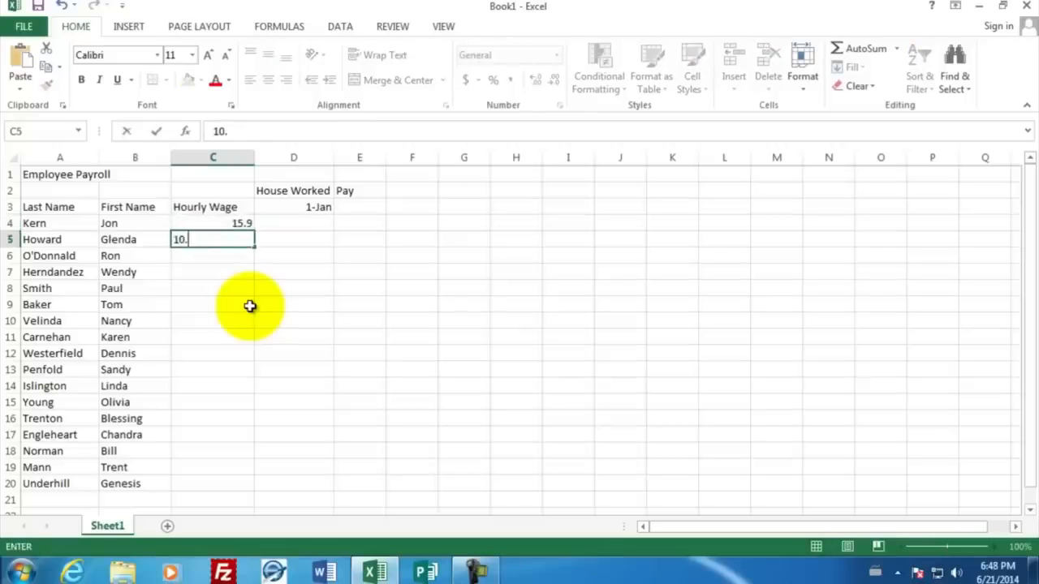
key(Return)
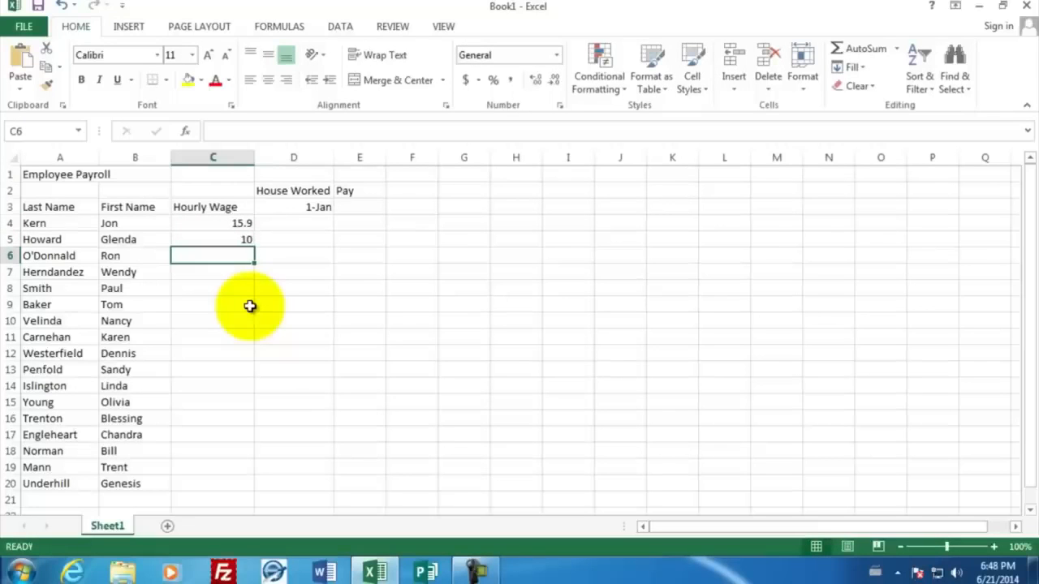
text(22.10)
key(Return)
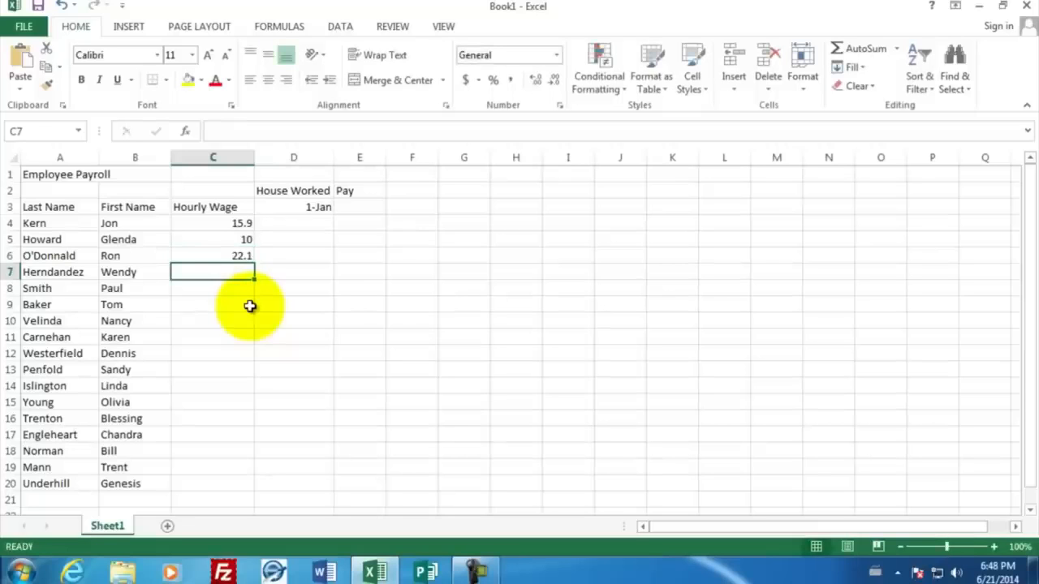
text(19.1)
key(Return)
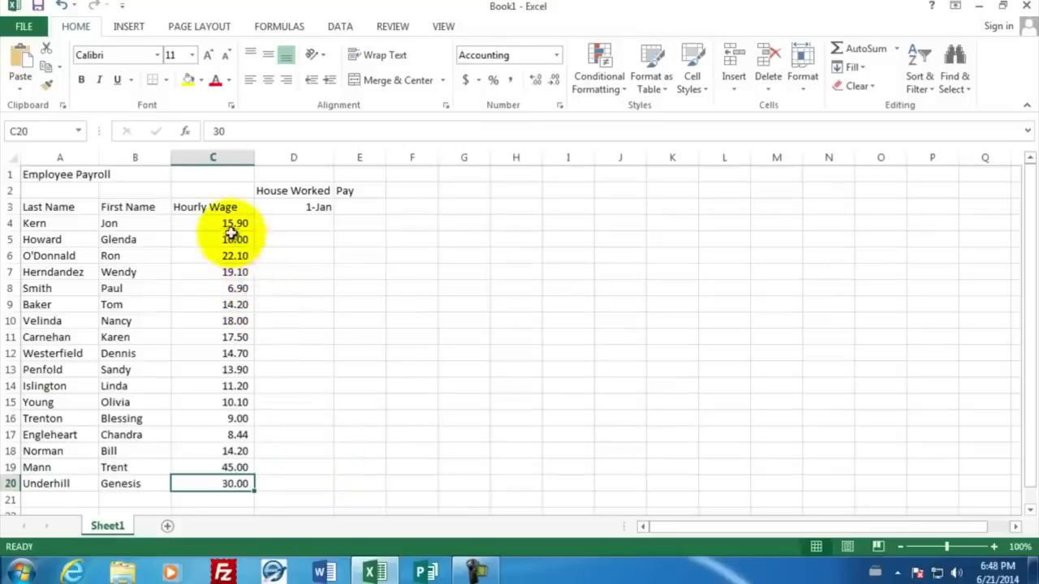
Step: Apply the Accounting number format to the hourly wages in C4:C20
drag(233, 225, 216, 483)
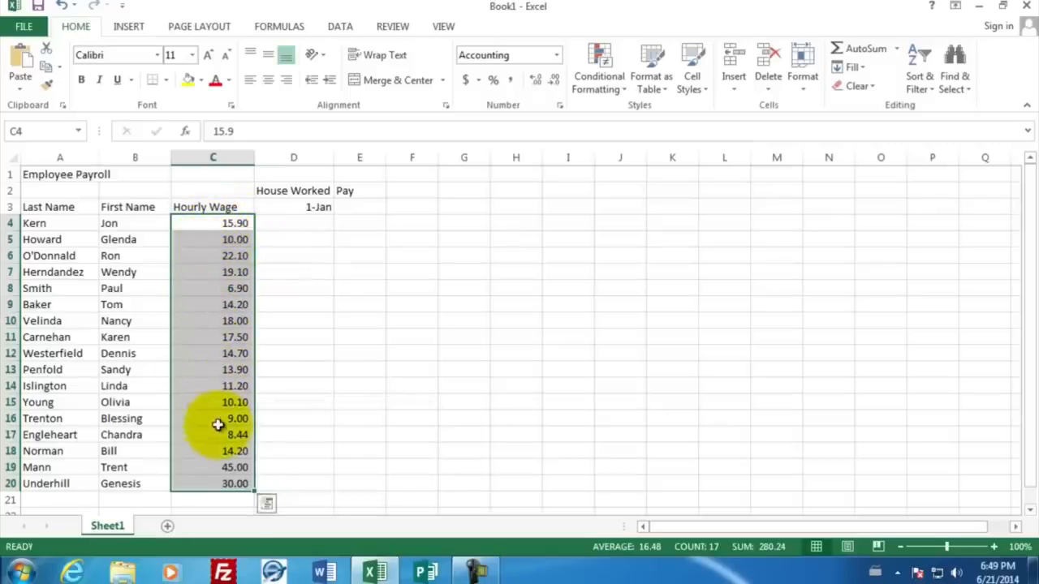
click(469, 84)
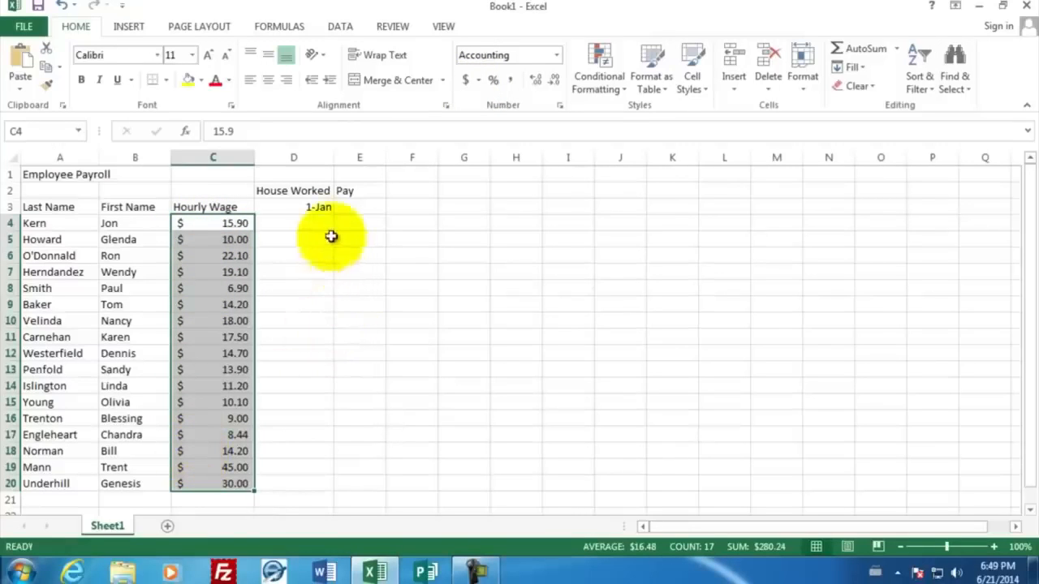
Step: Enter hours worked 40, 42, 49, 41 and 39 in D4 through D8
click(311, 222)
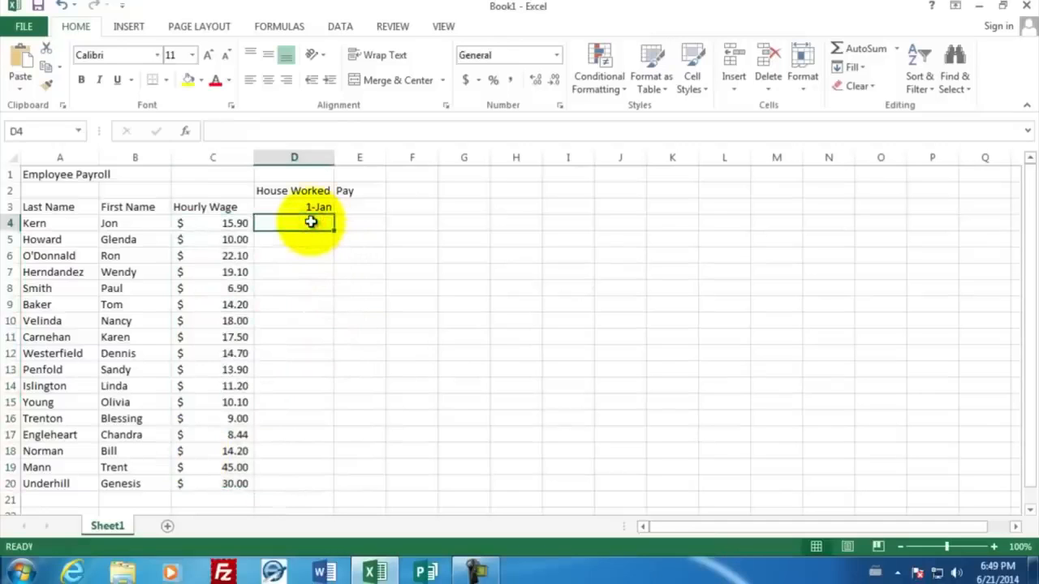
text(40)
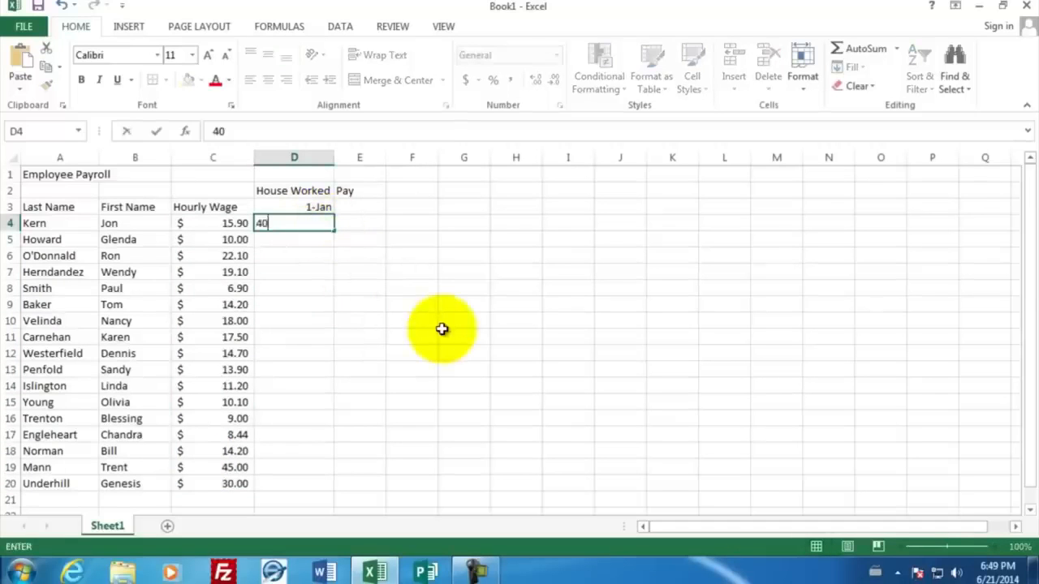
key(Return)
text(42)
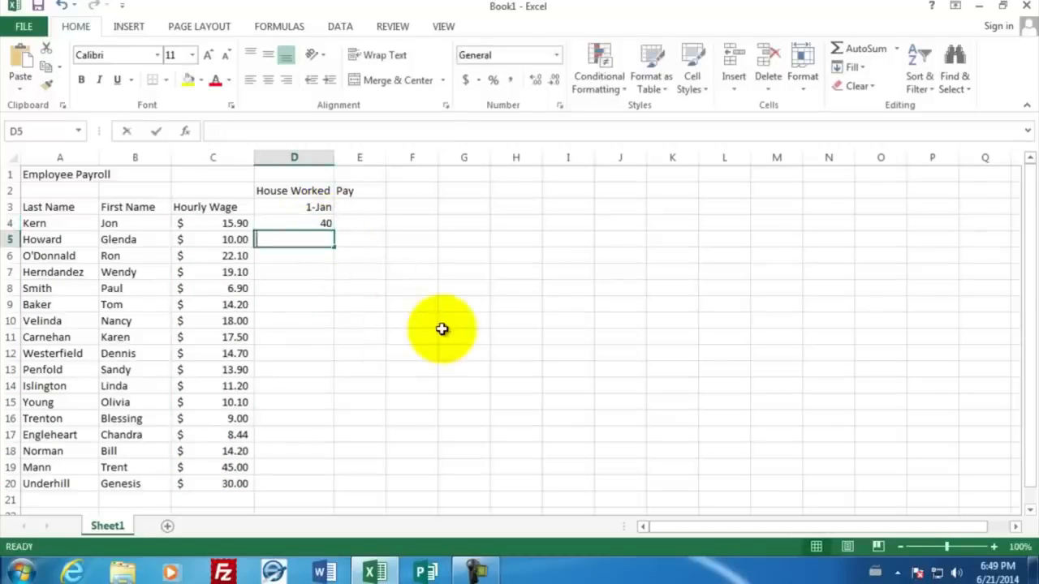
key(Return)
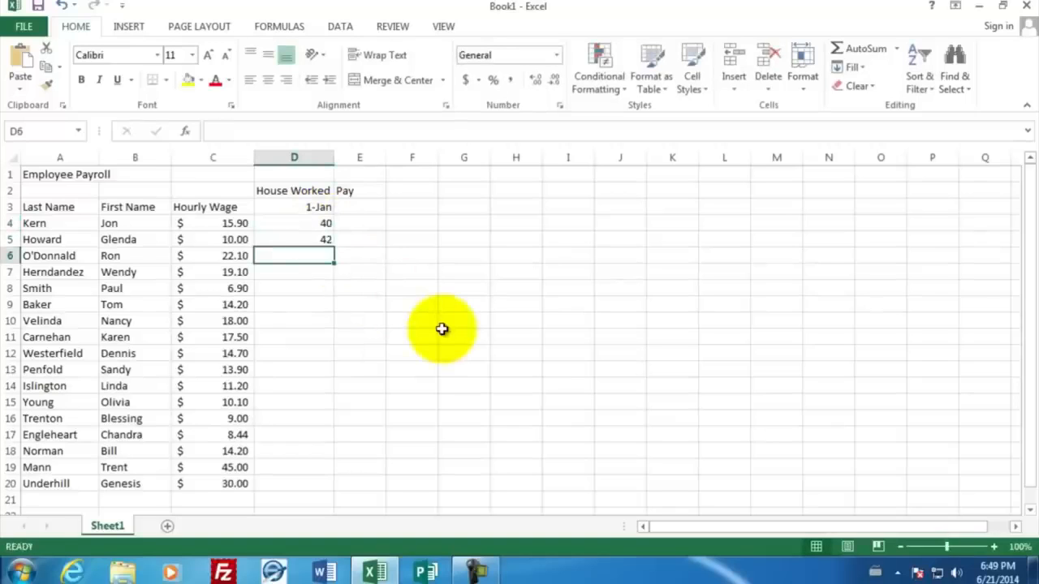
text(49)
key(Return)
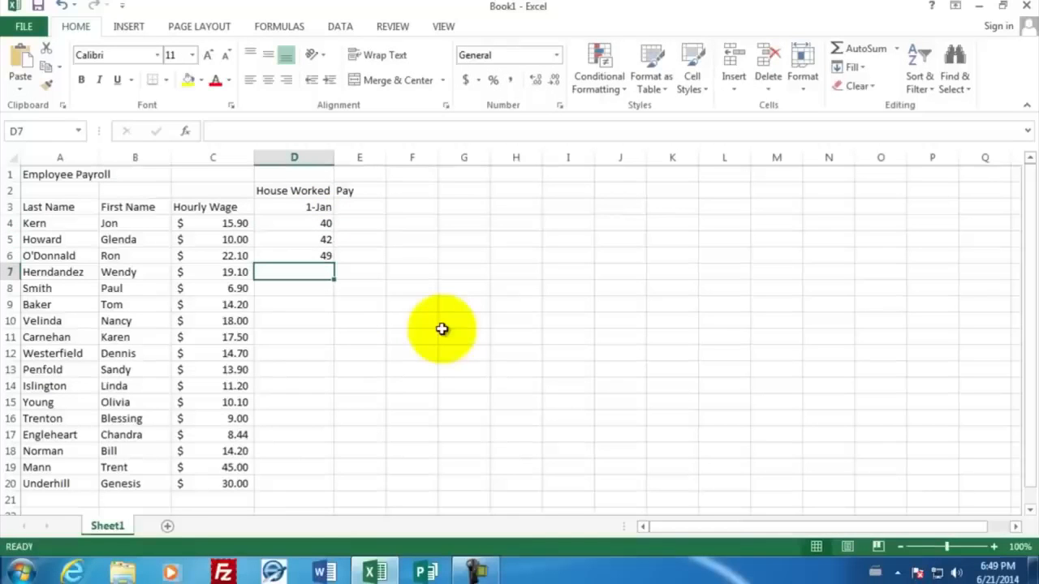
text(41)
key(Return)
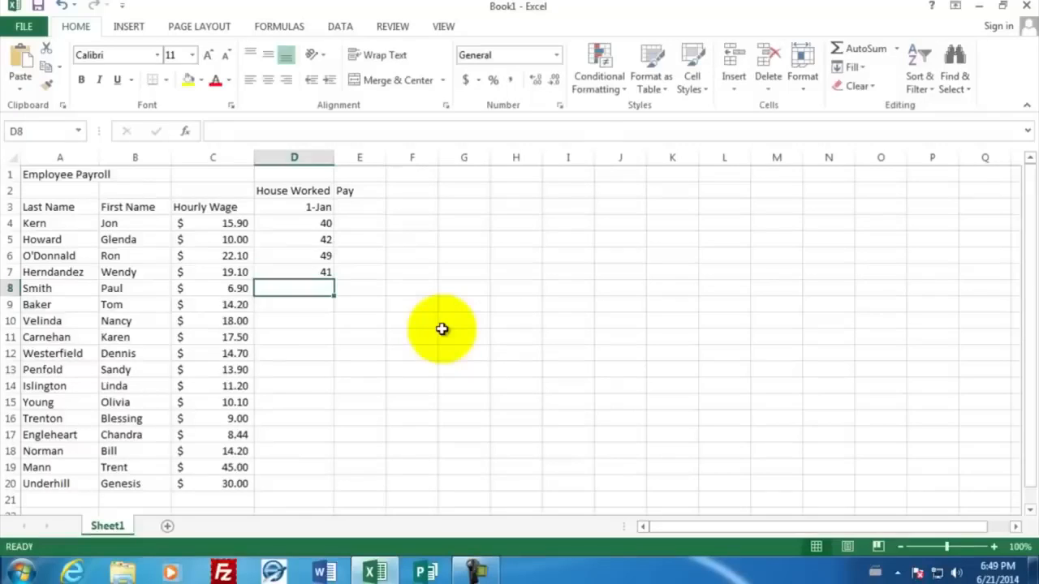
text(39)
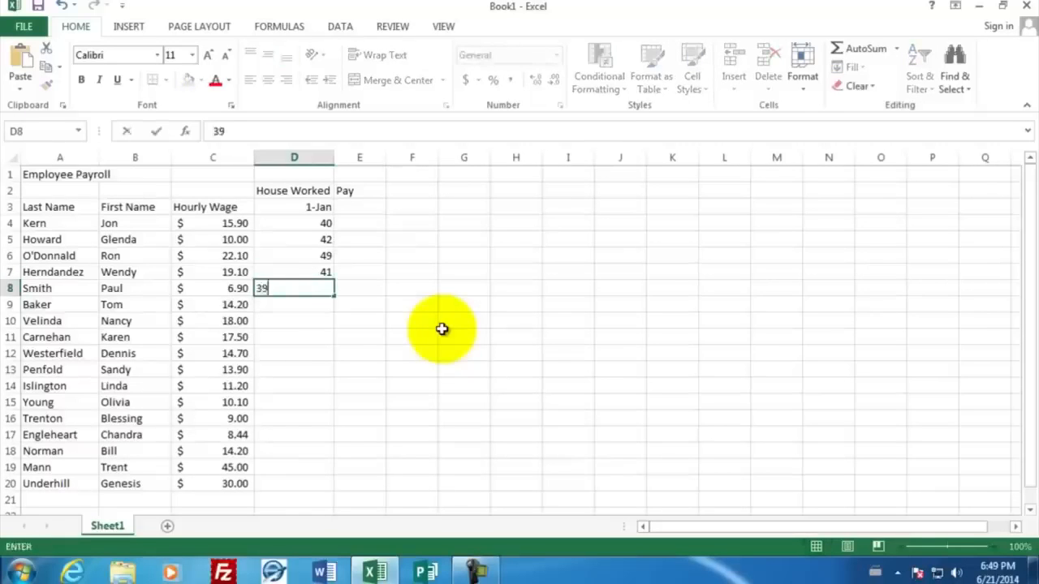
key(Return)
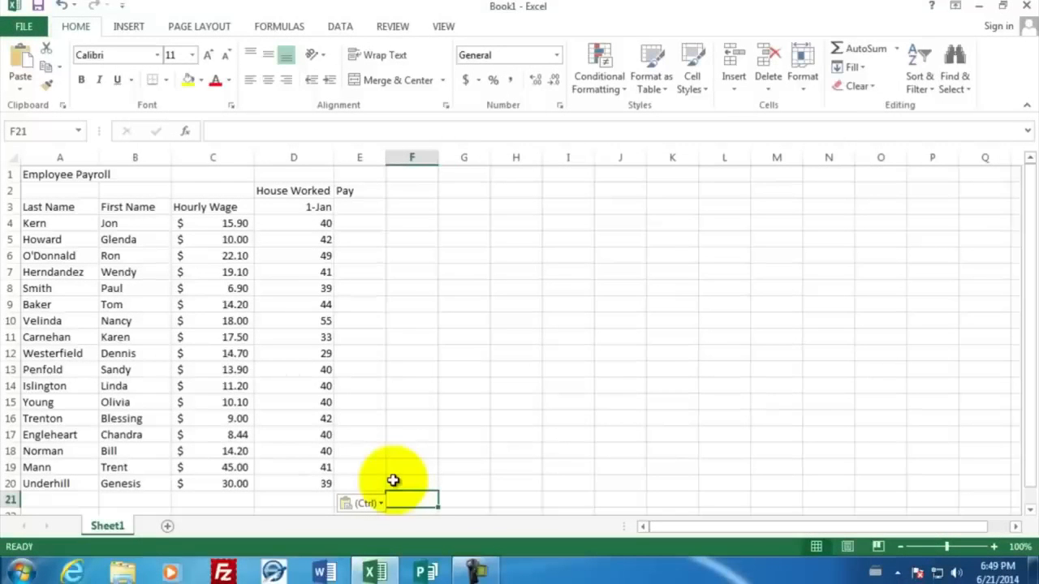
Step: Enter a pay formula in E4 multiplying the hourly wage in C4 by the hours in D4
click(359, 223)
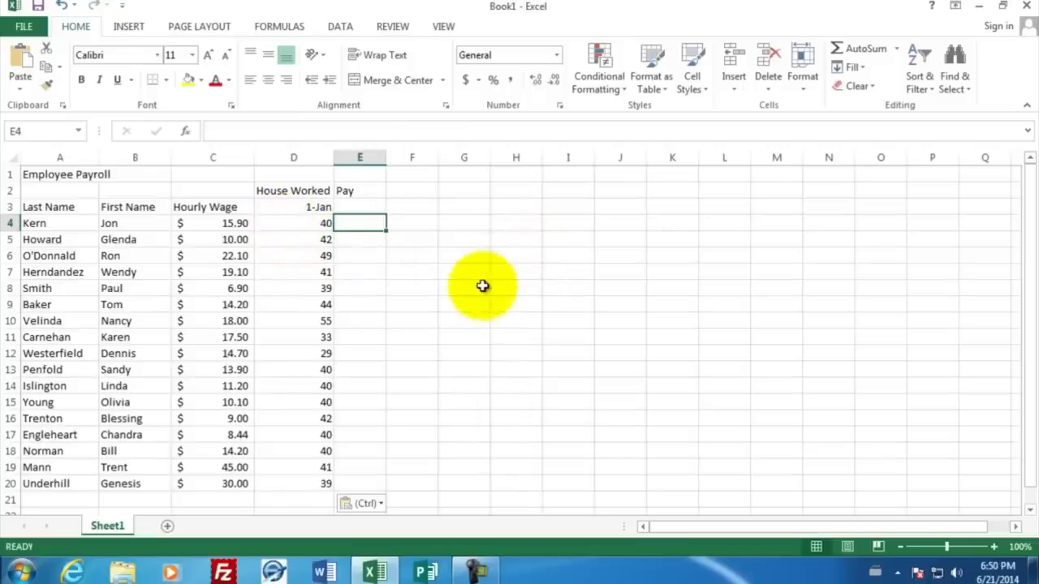
text(=)
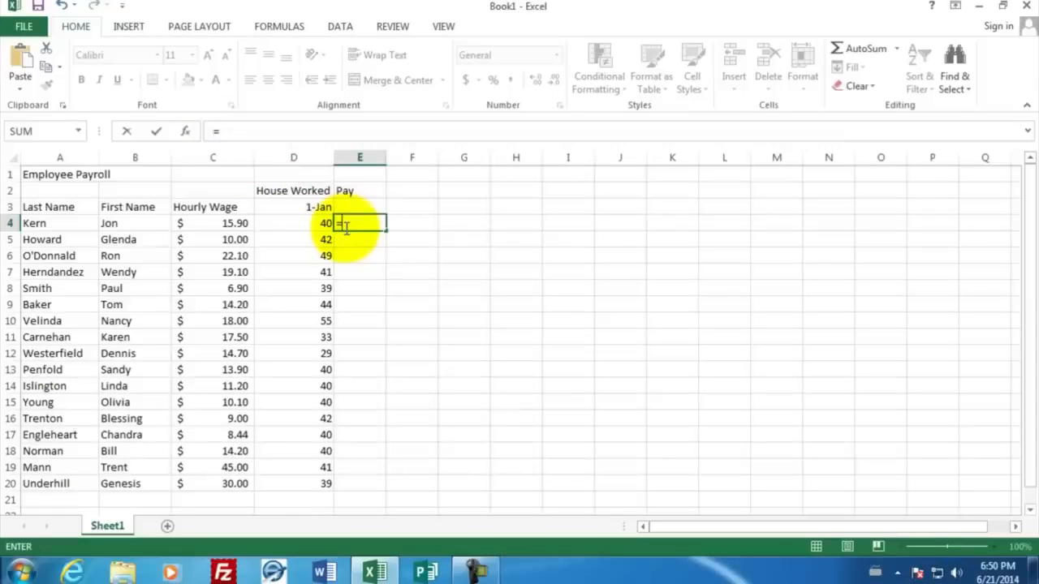
click(209, 227)
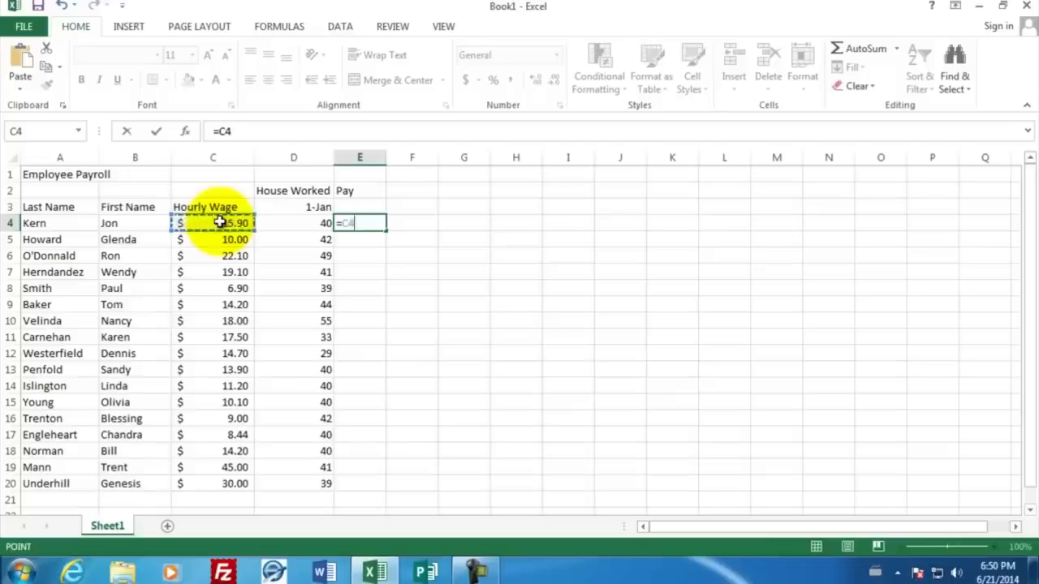
text(*)
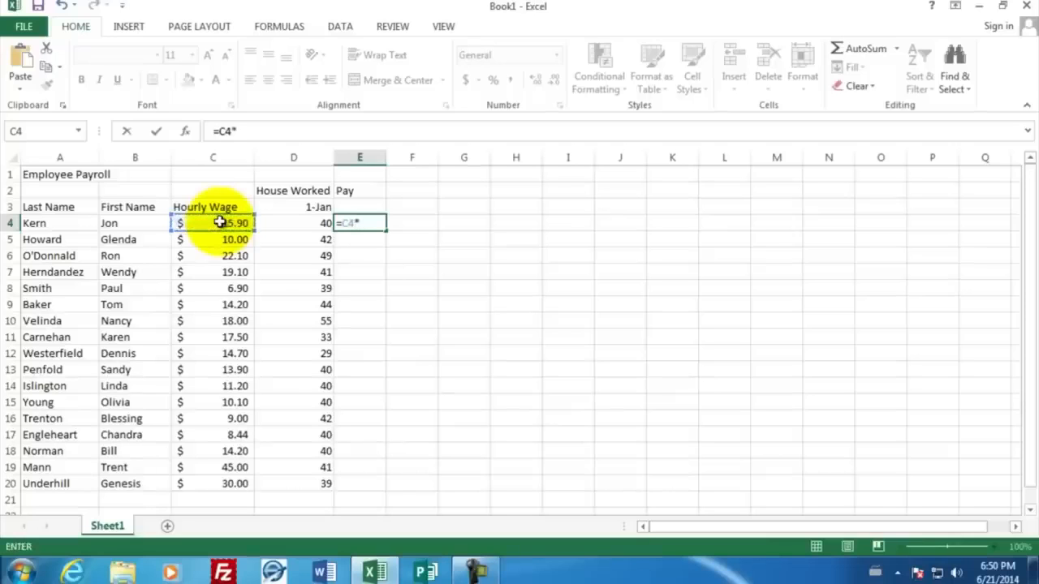
click(279, 226)
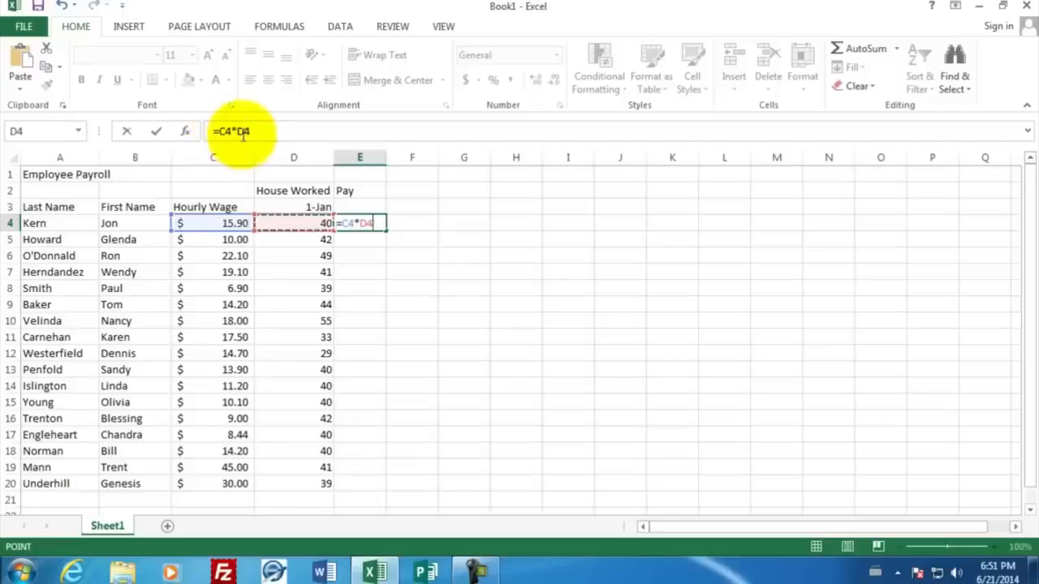
key(Return)
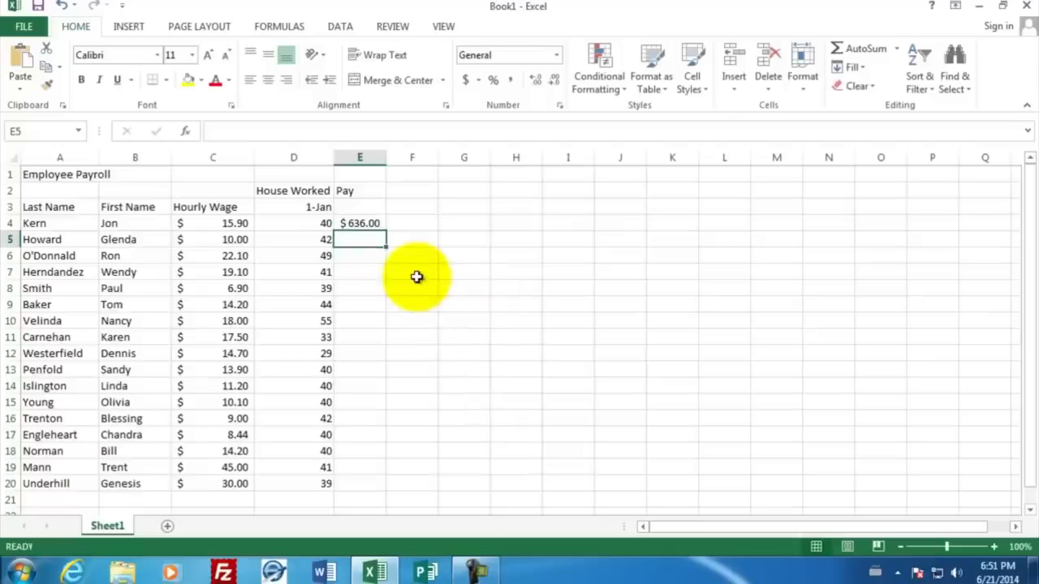
Step: Change Kern's hours worked in D4 to 41
click(295, 223)
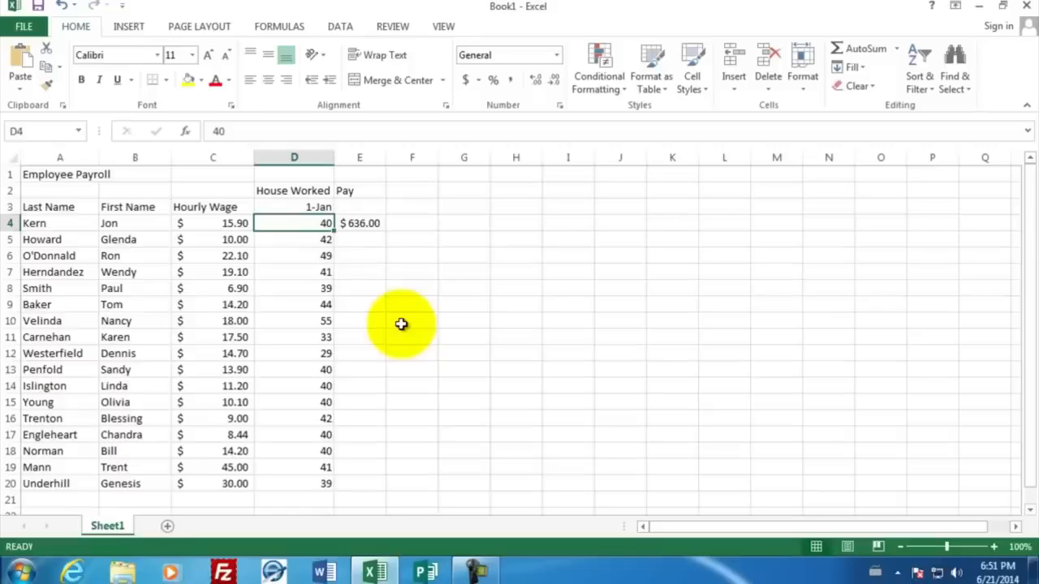
text(41)
key(Return)
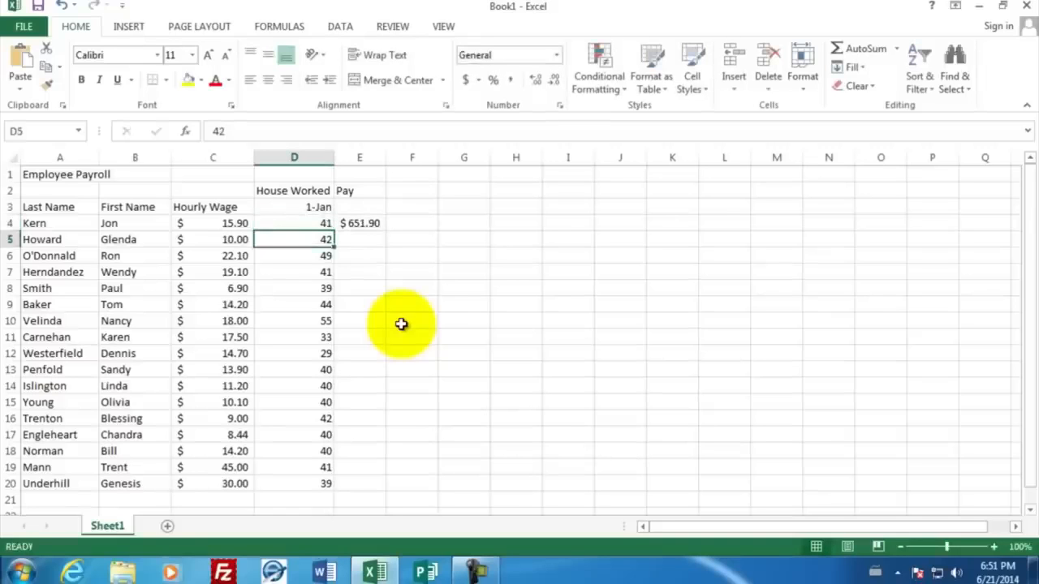
Step: Copy the pay formula from E4 and paste it into E5
click(371, 221)
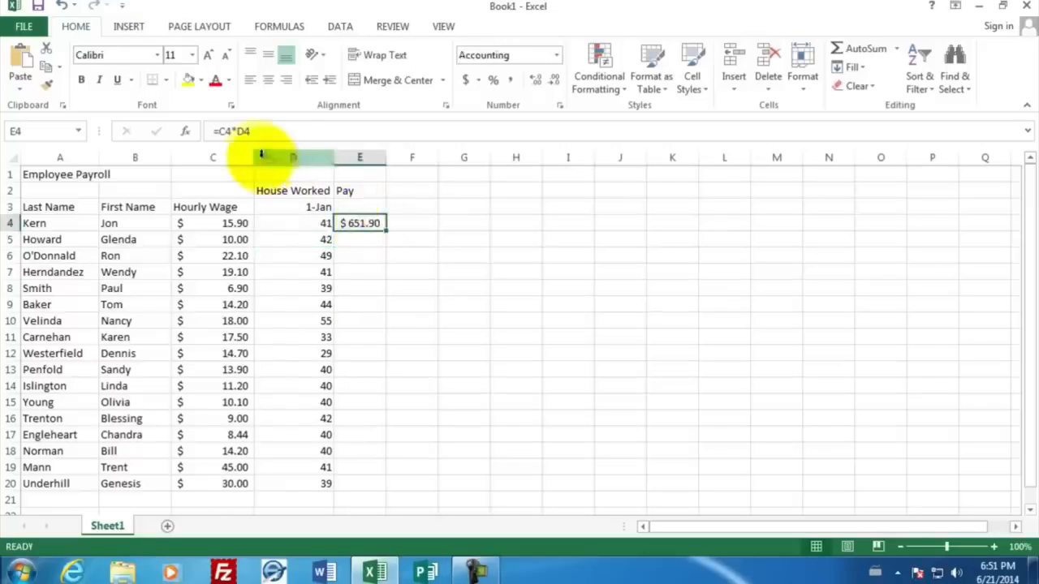
double_click(358, 222)
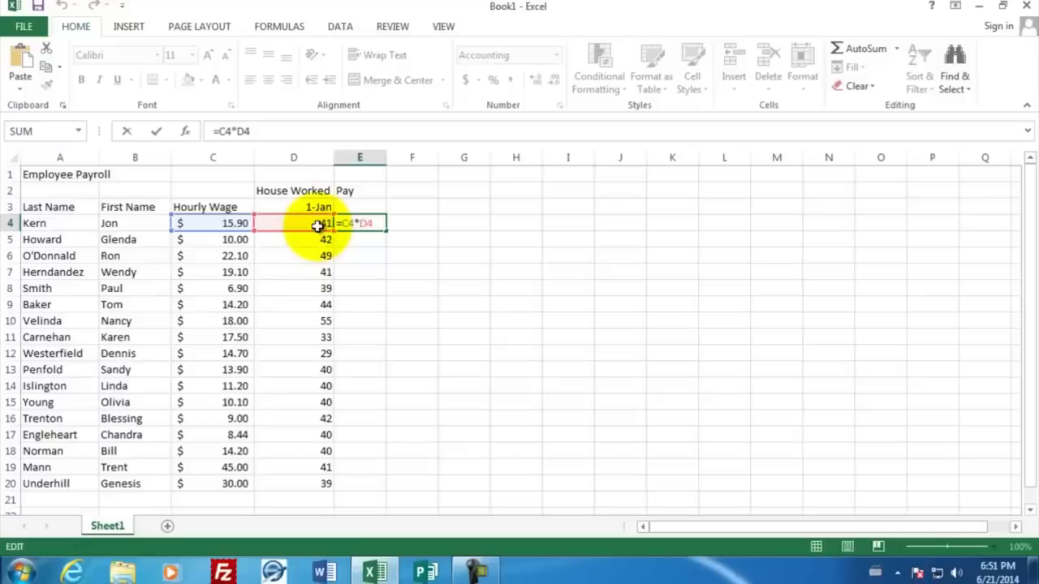
key(Return)
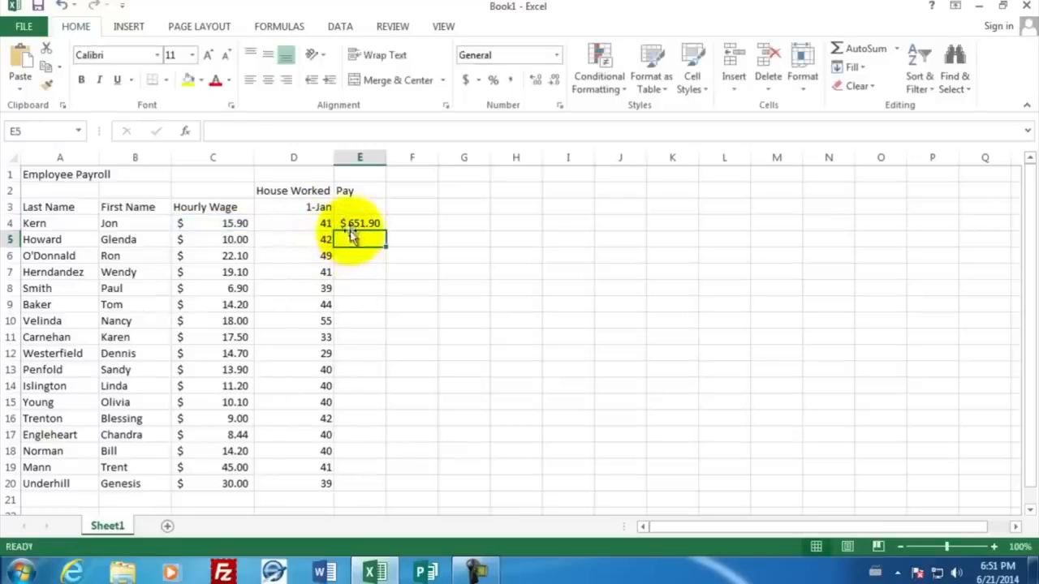
click(347, 223)
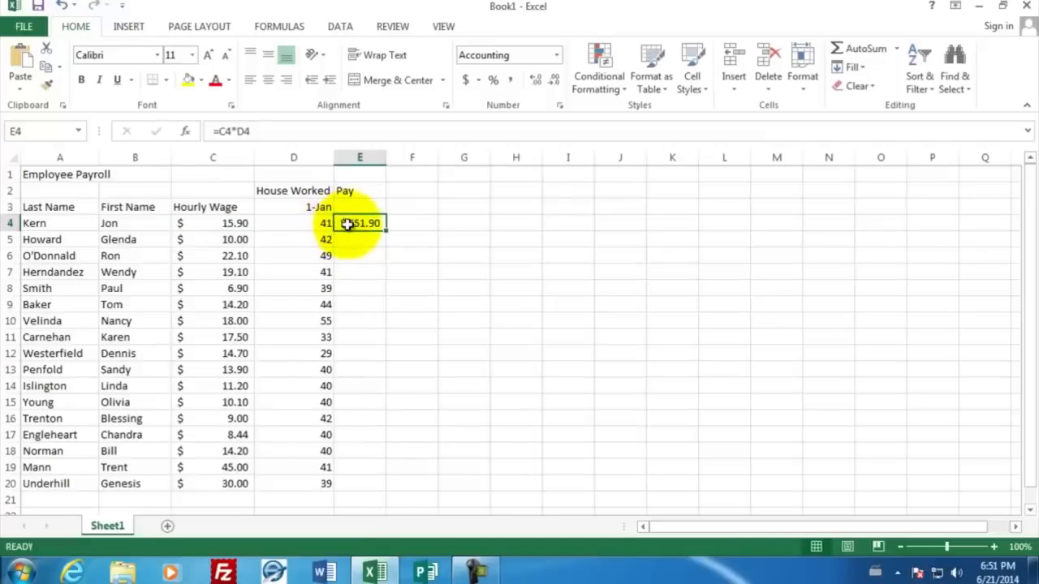
right_click(349, 230)
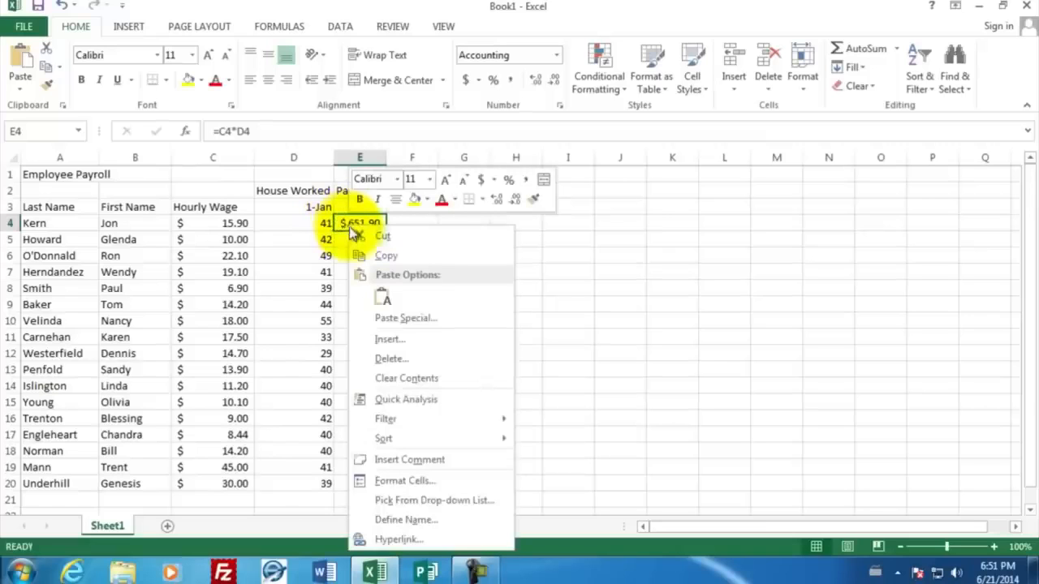
click(380, 255)
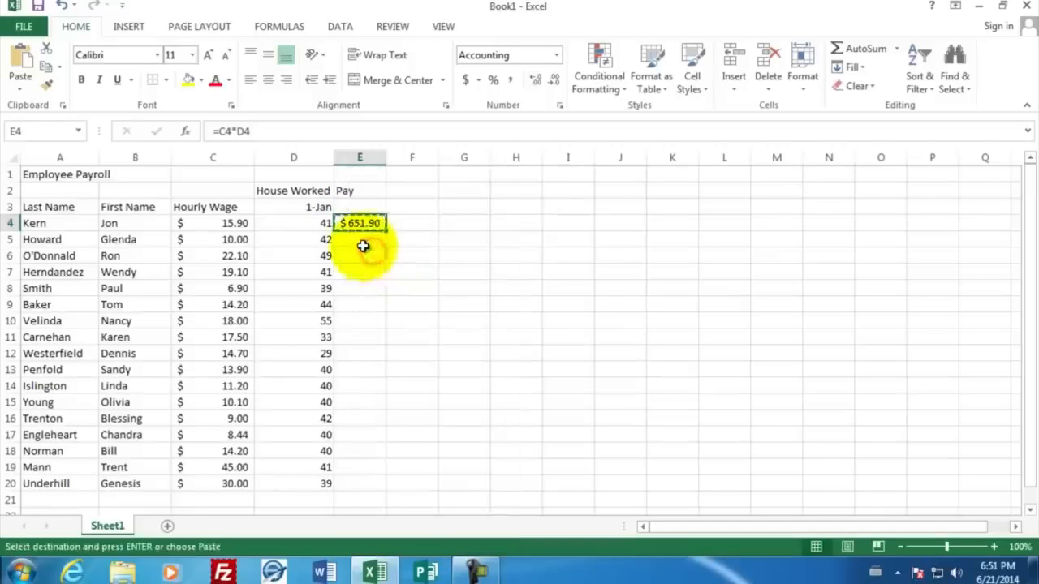
click(359, 240)
right_click(359, 239)
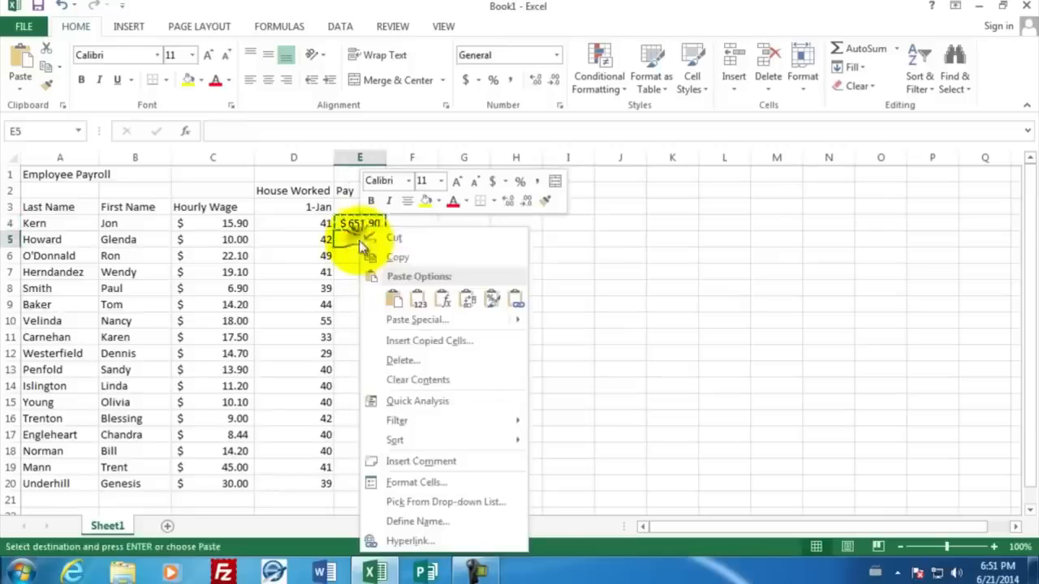
click(393, 300)
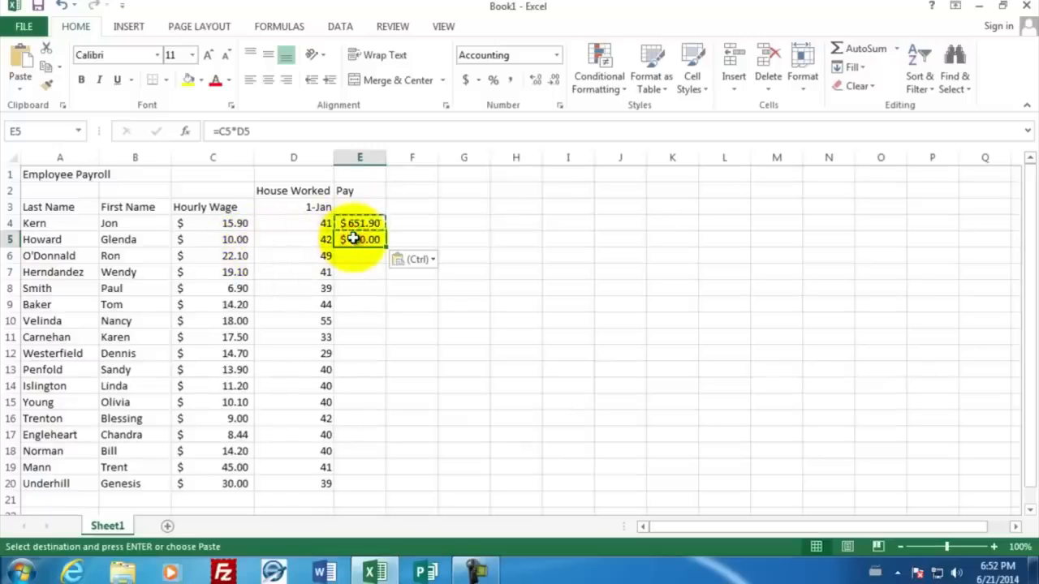
Step: Paste the pay formula into E6 through E11 and widen column E to fit the amounts
drag(355, 254, 348, 338)
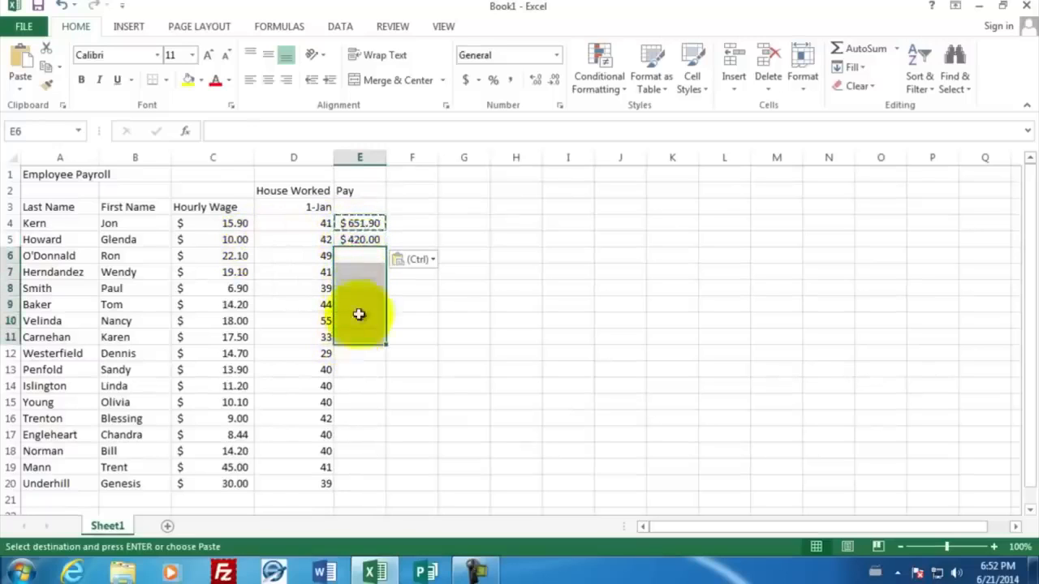
right_click(357, 257)
click(388, 300)
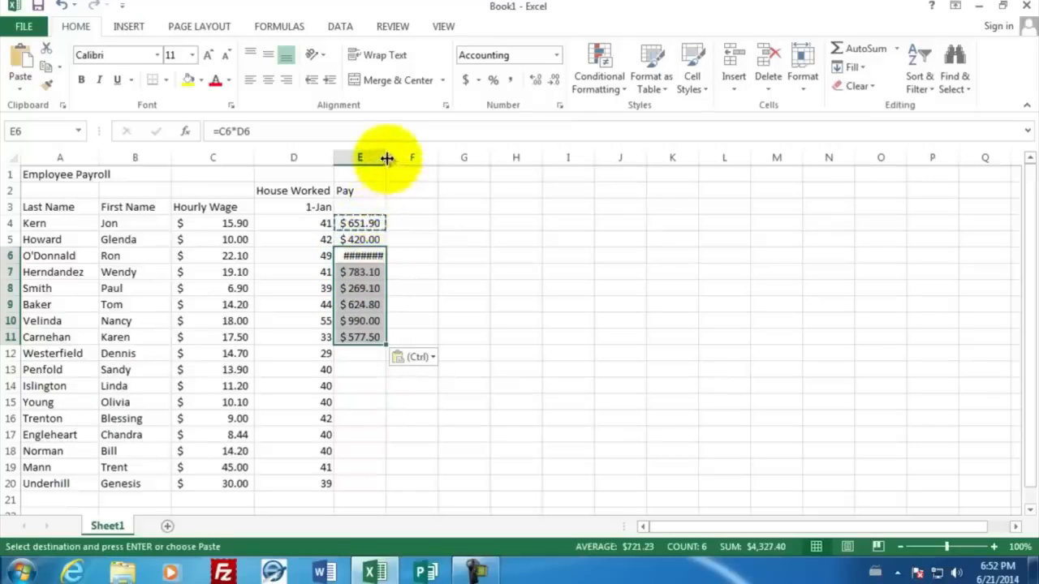
drag(387, 158, 398, 163)
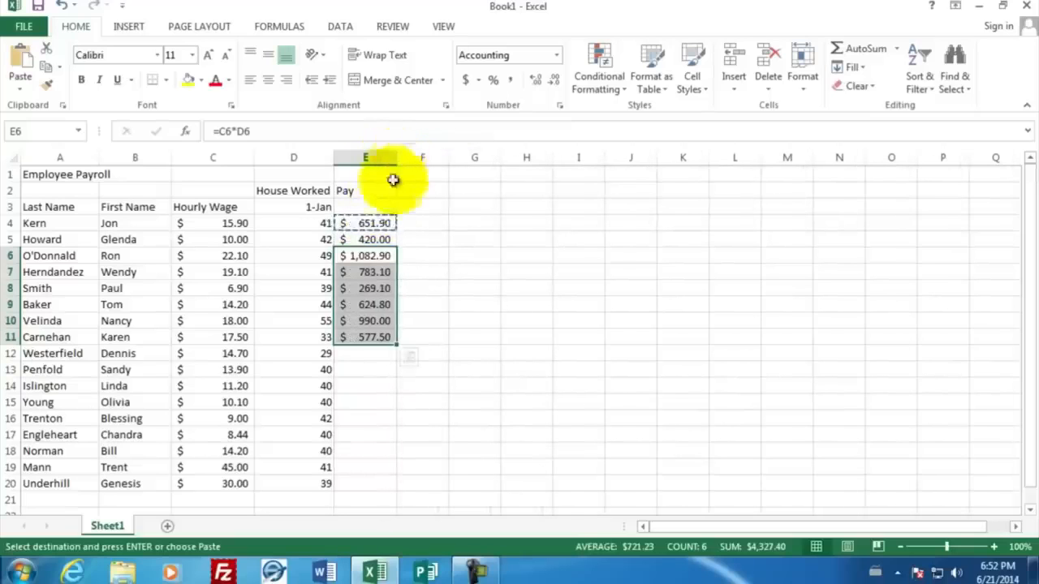
Step: Fill the pay formula from E11 down through E20
click(371, 255)
click(371, 337)
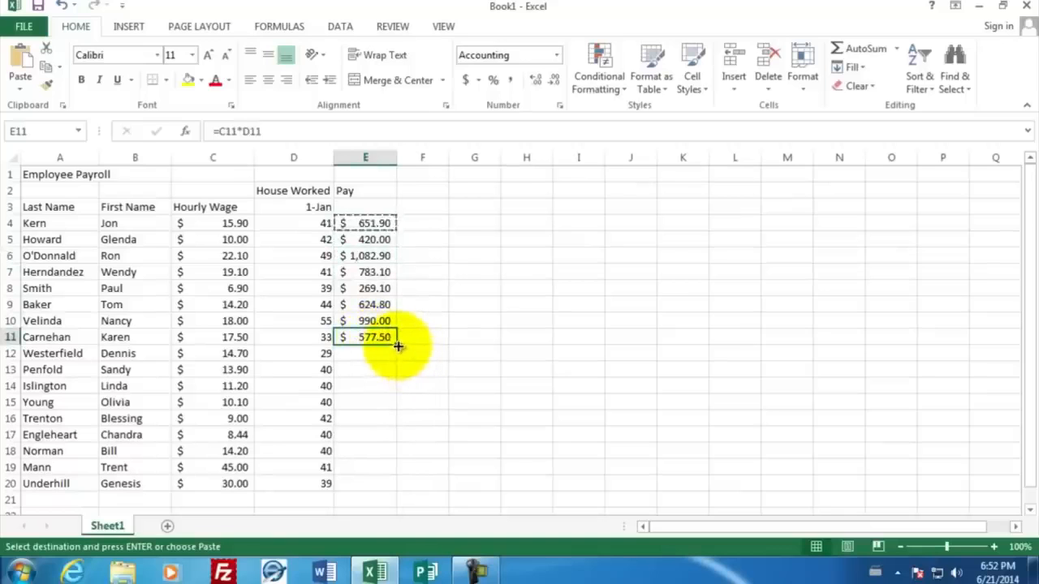
drag(397, 345, 396, 491)
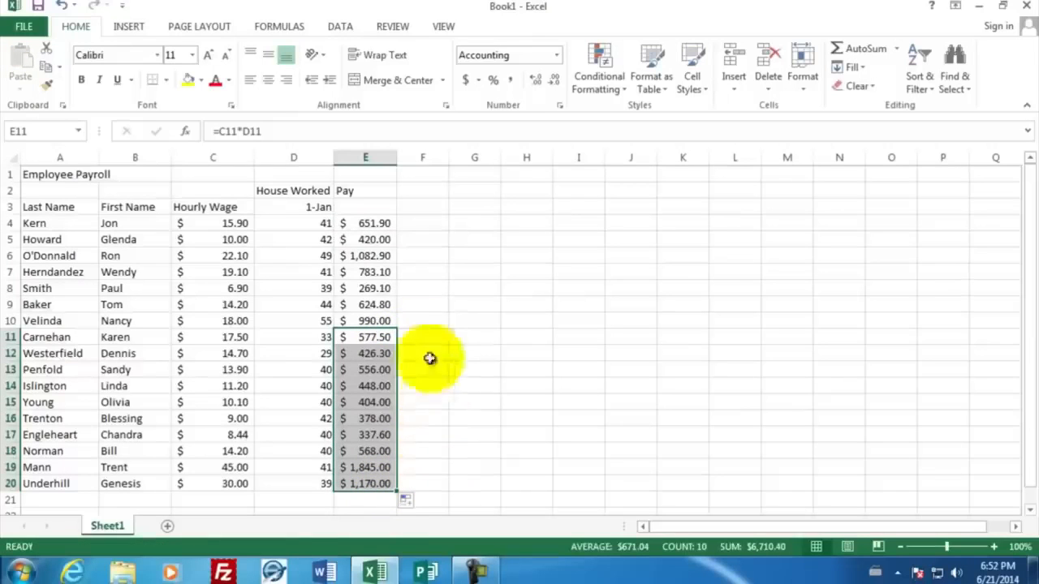
click(410, 223)
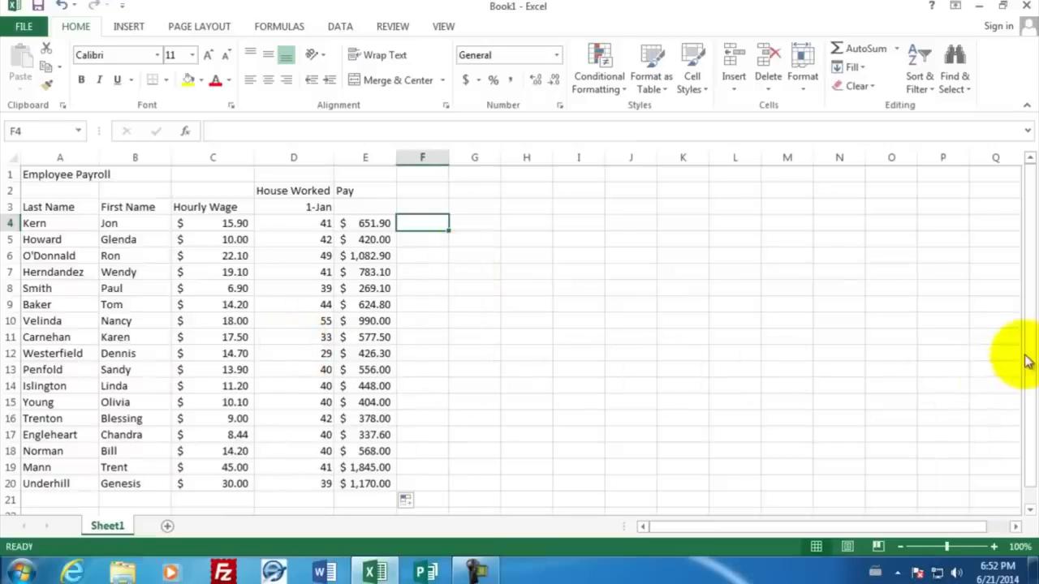
Step: Enter the labels Max in A22 and Min in A23 below the employee list
drag(1027, 361, 1026, 378)
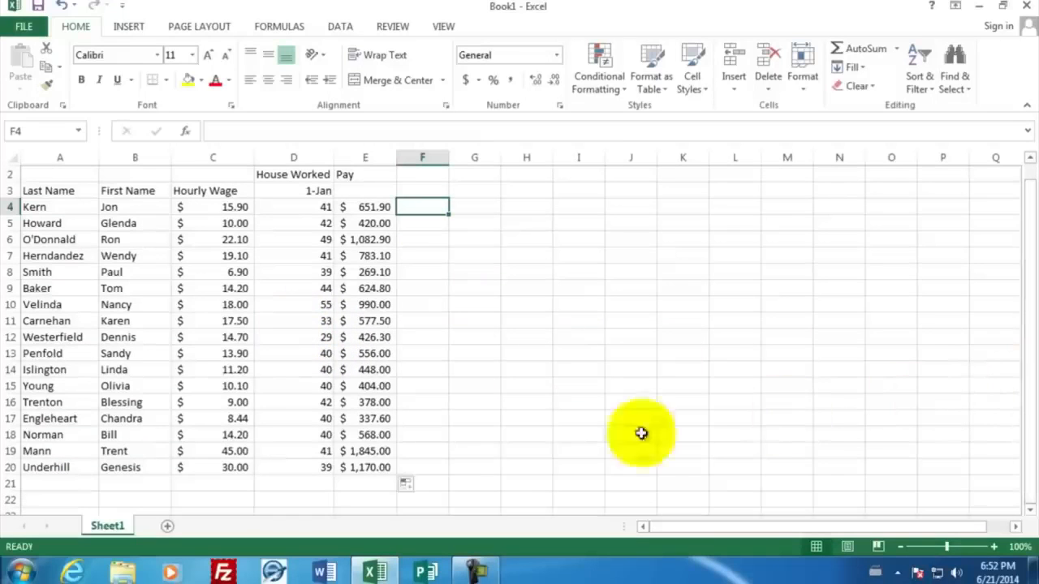
click(76, 499)
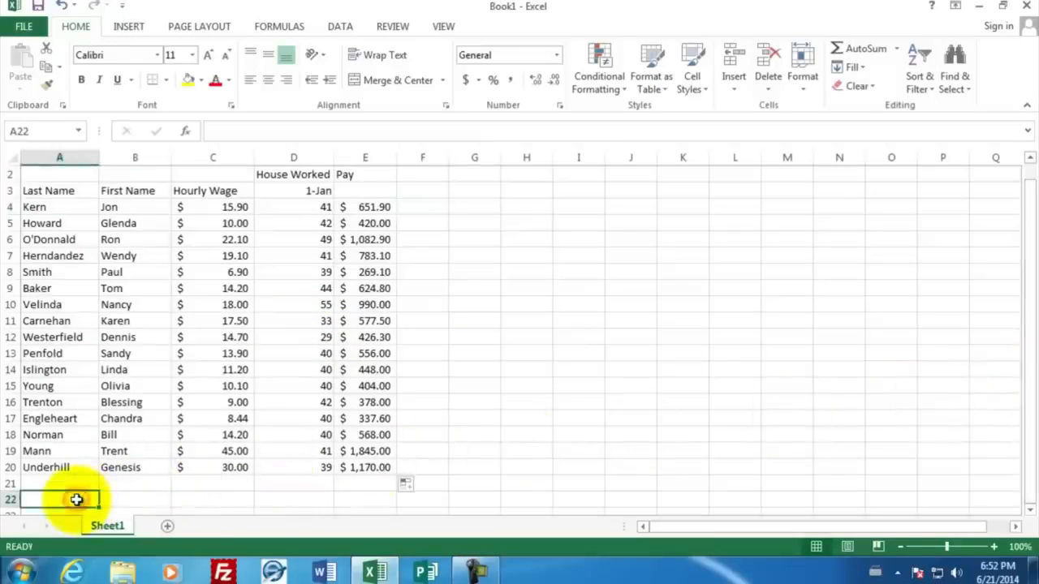
text(Max)
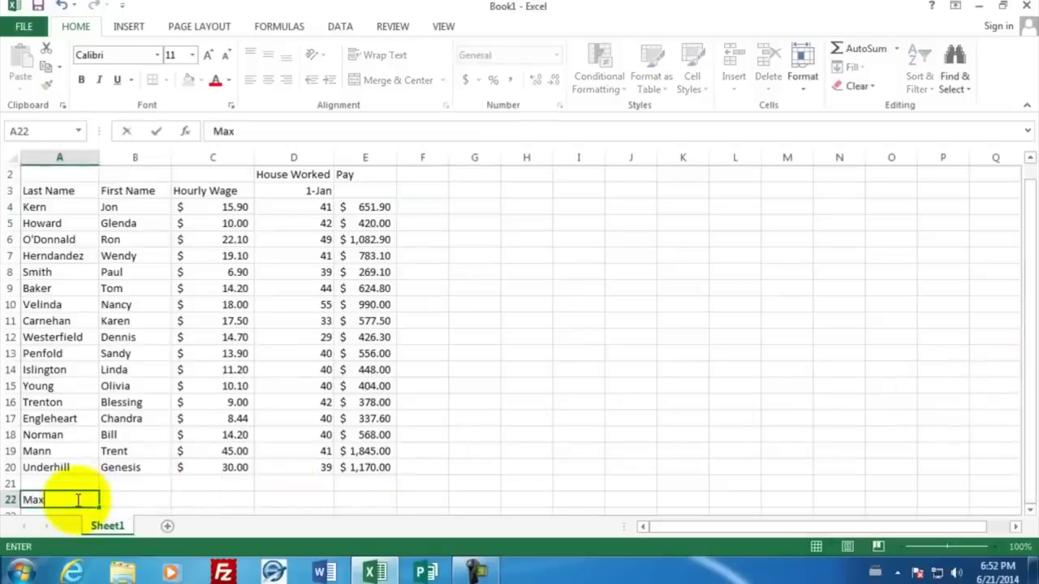
key(Return)
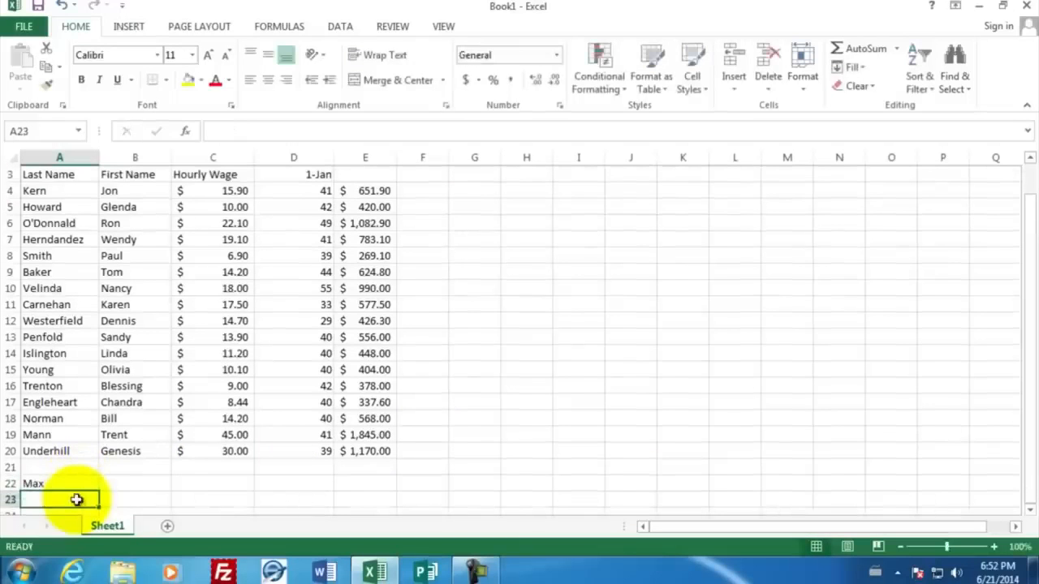
text(Min)
key(Return)
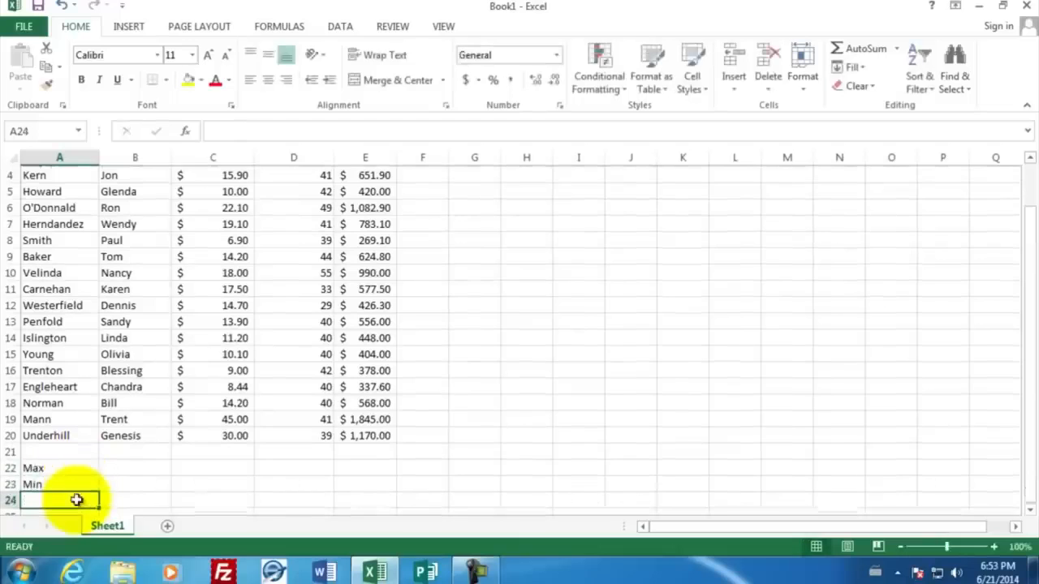
Step: Enter the labels Average in A24 and Total in A25
text(Average)
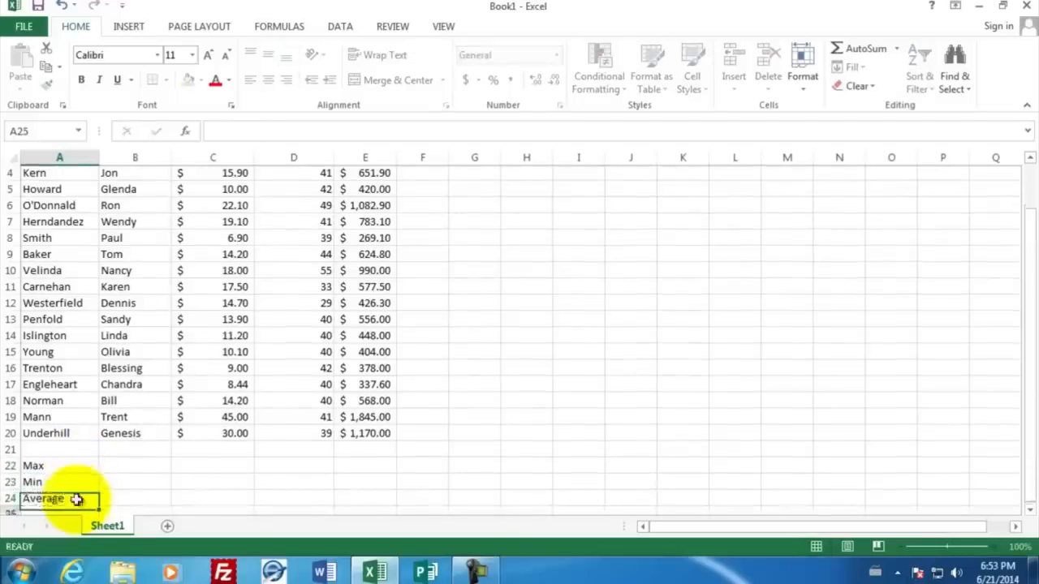
key(Return)
text(Total)
key(Return)
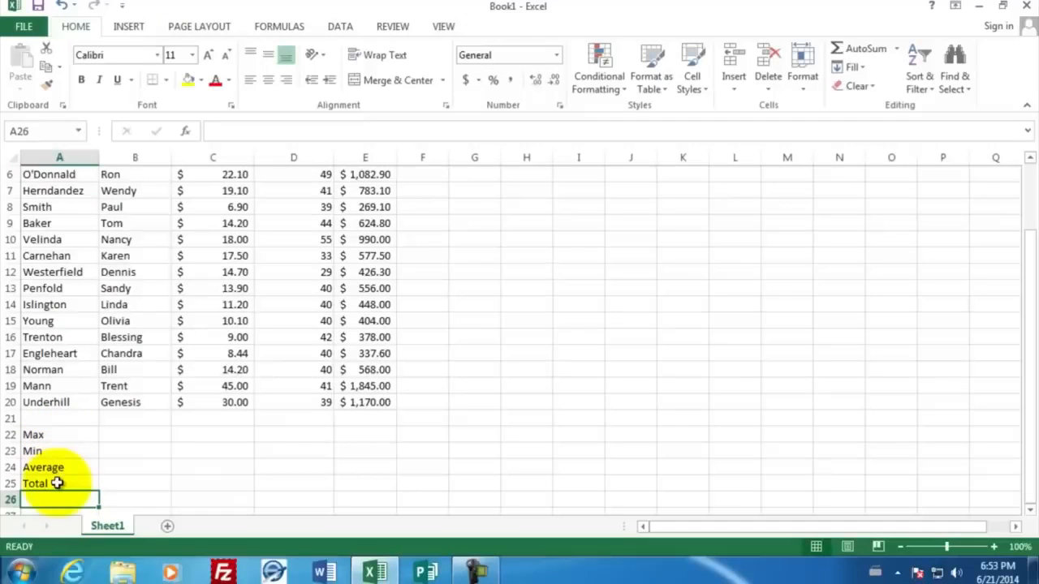
Step: Enter a MAX formula in C22 over the hourly wages C4:C20
click(200, 433)
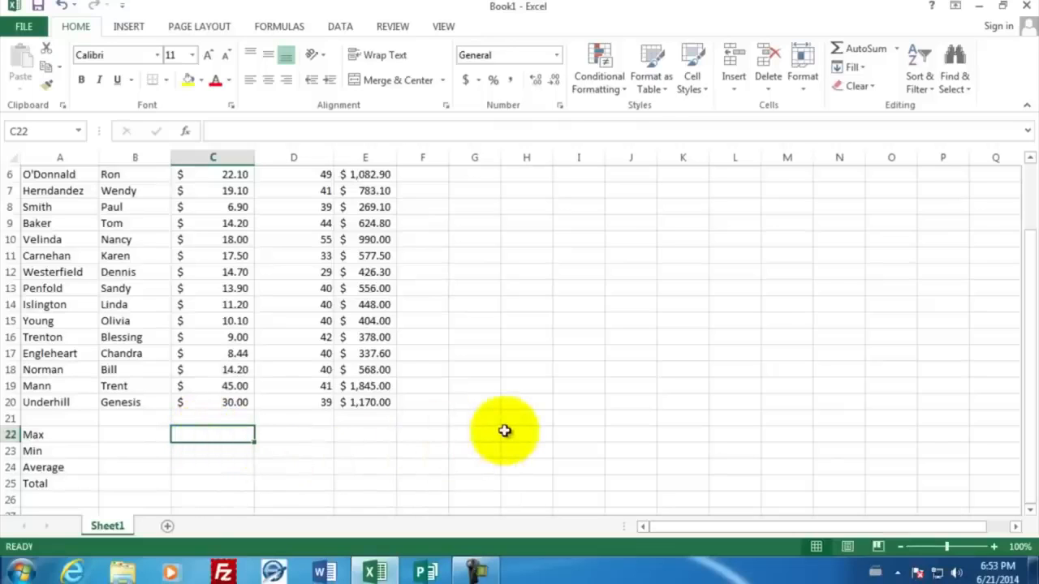
text(=)
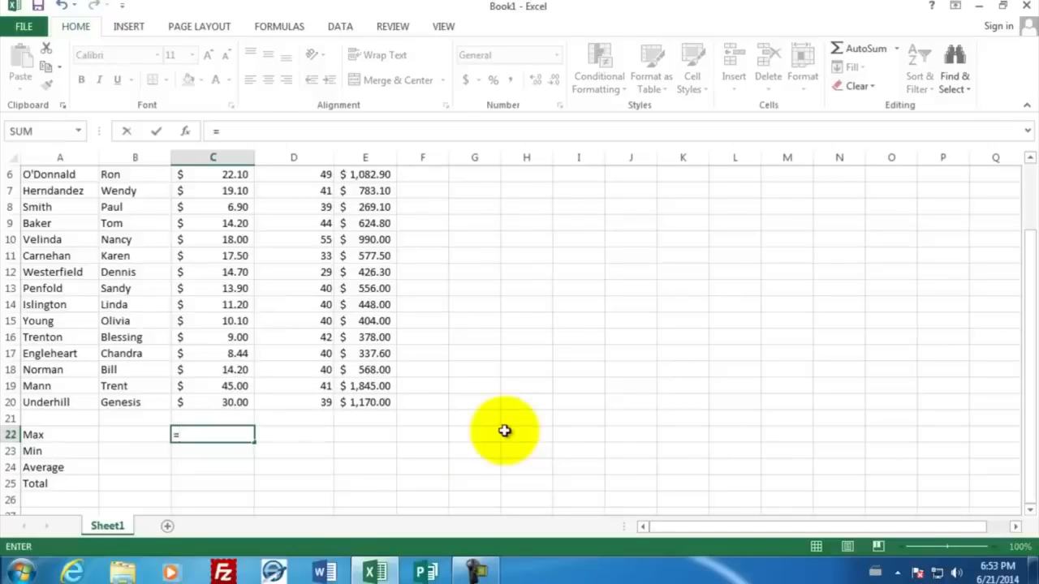
text(max)
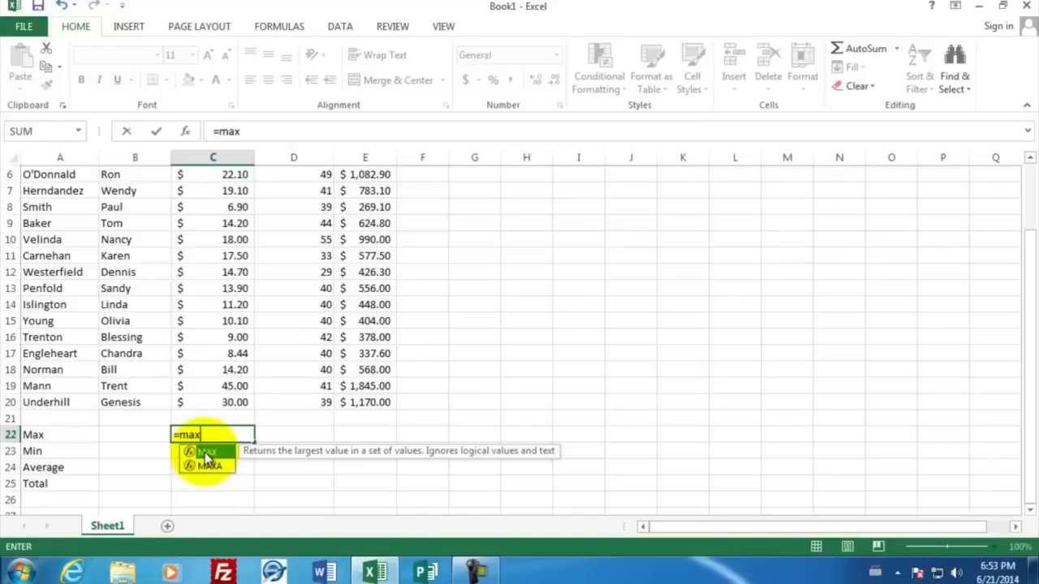
text(()
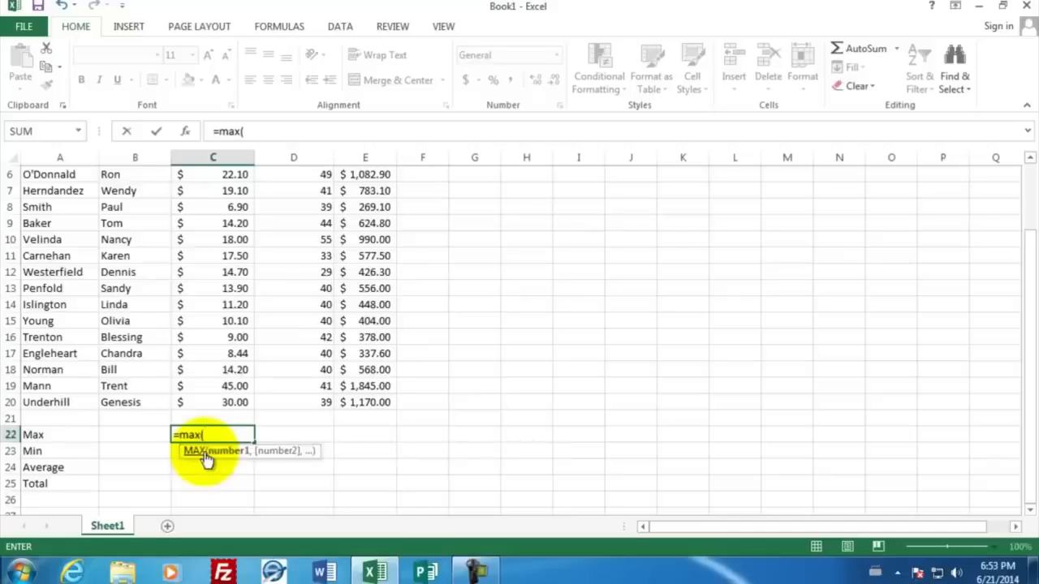
click(213, 402)
drag(217, 385, 211, 189)
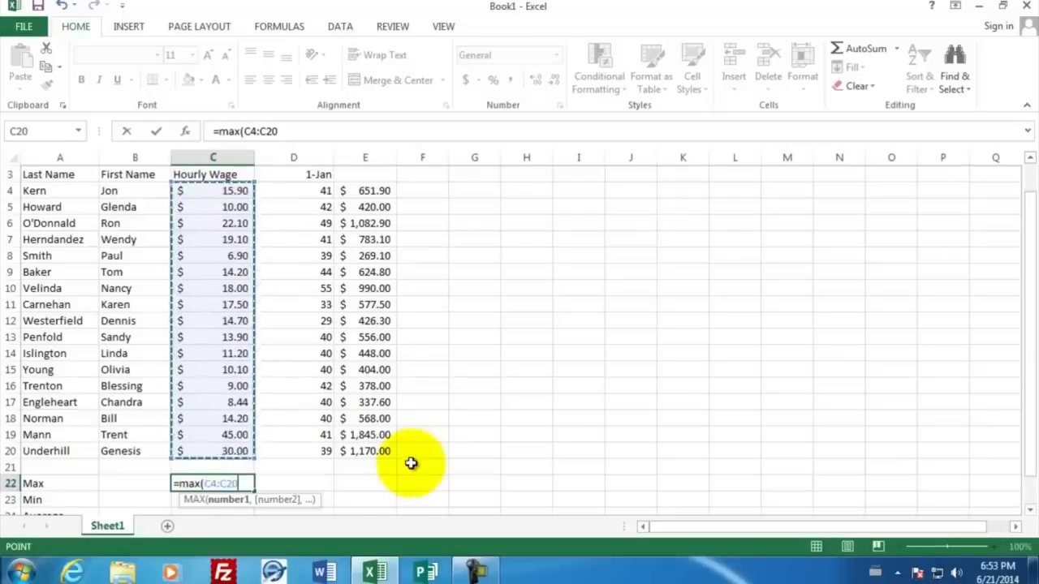
text())
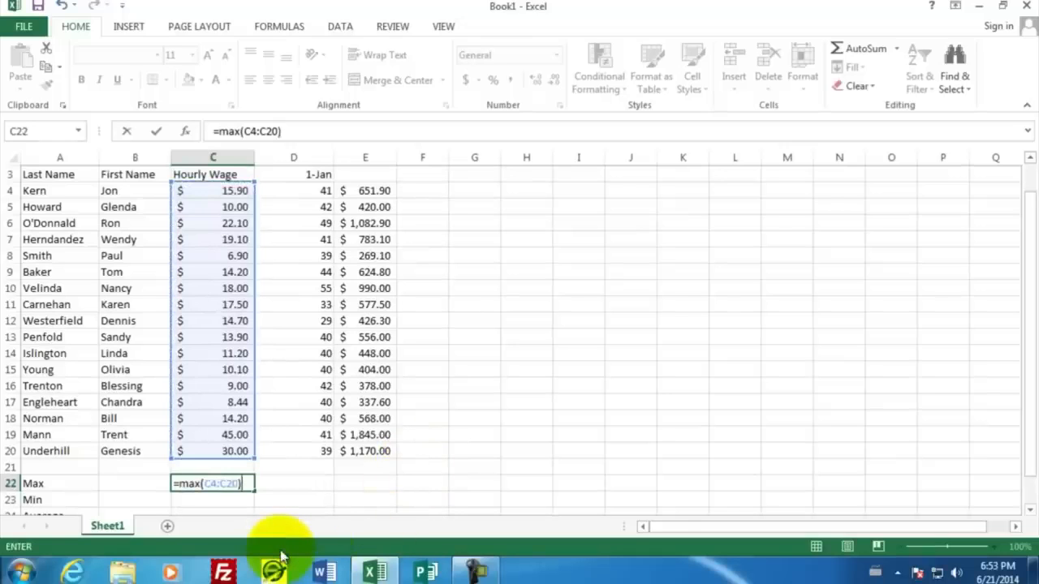
key(Return)
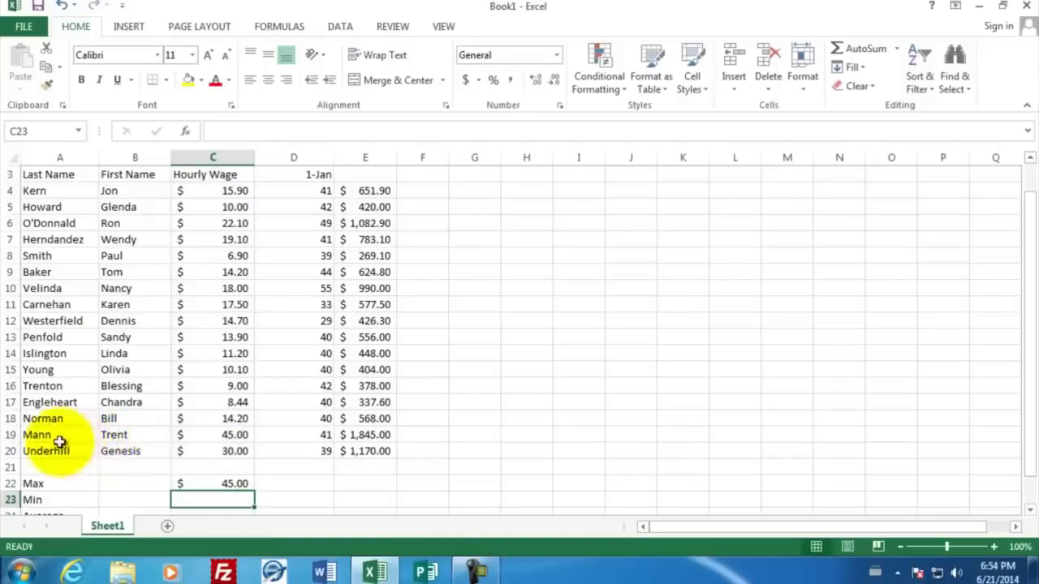
Step: Enter a MIN formula in C23 over the hourly wages C4:C20
scroll(295, 480, down, 2)
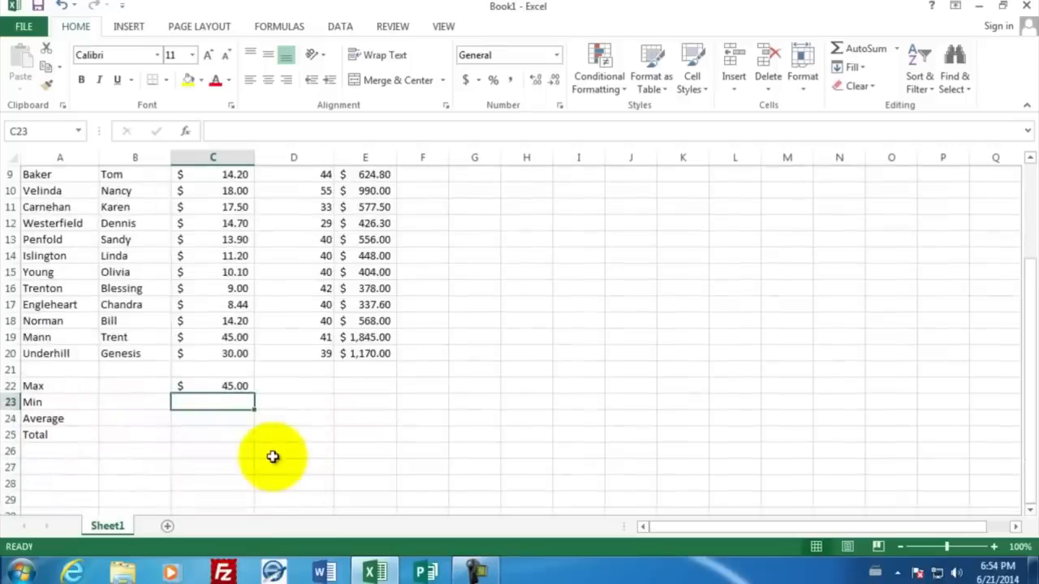
text(=mi)
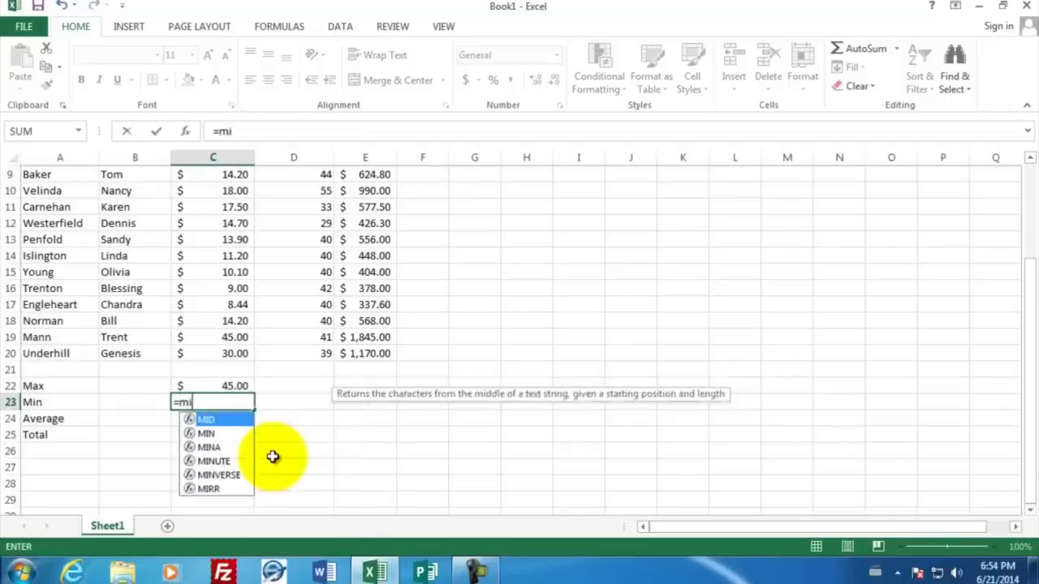
text(n)
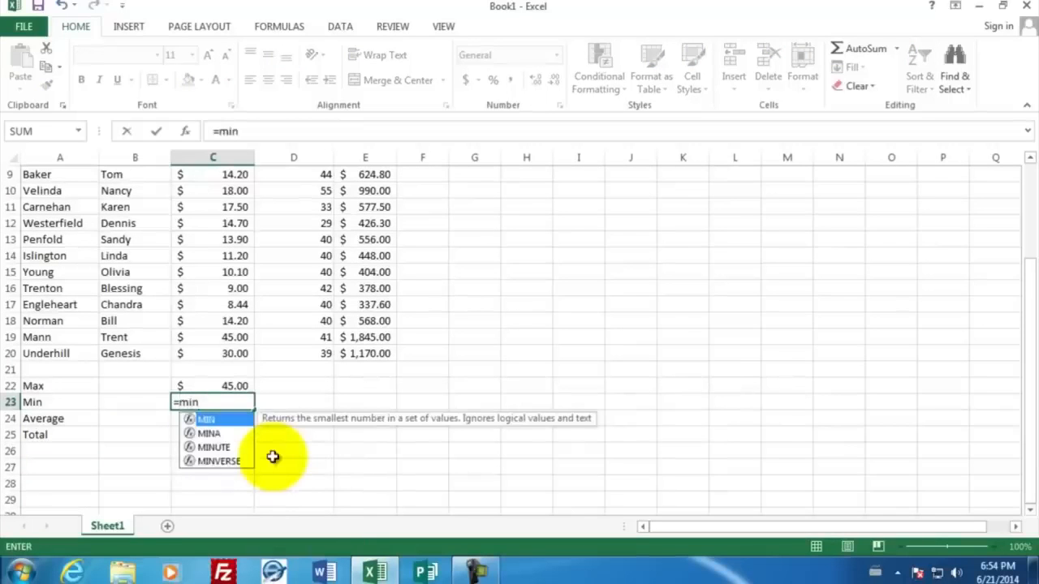
text(()
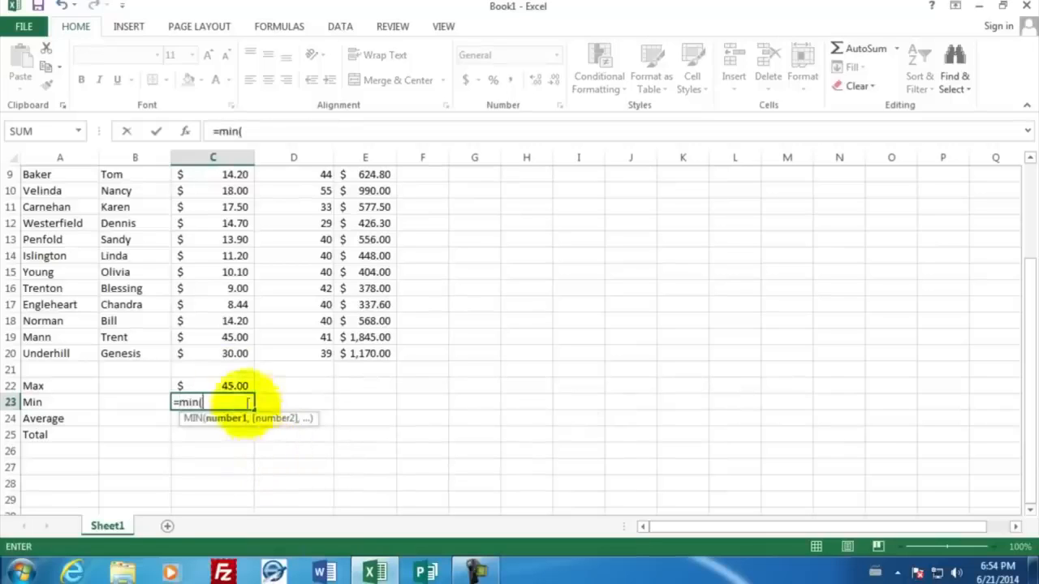
drag(233, 351, 235, 206)
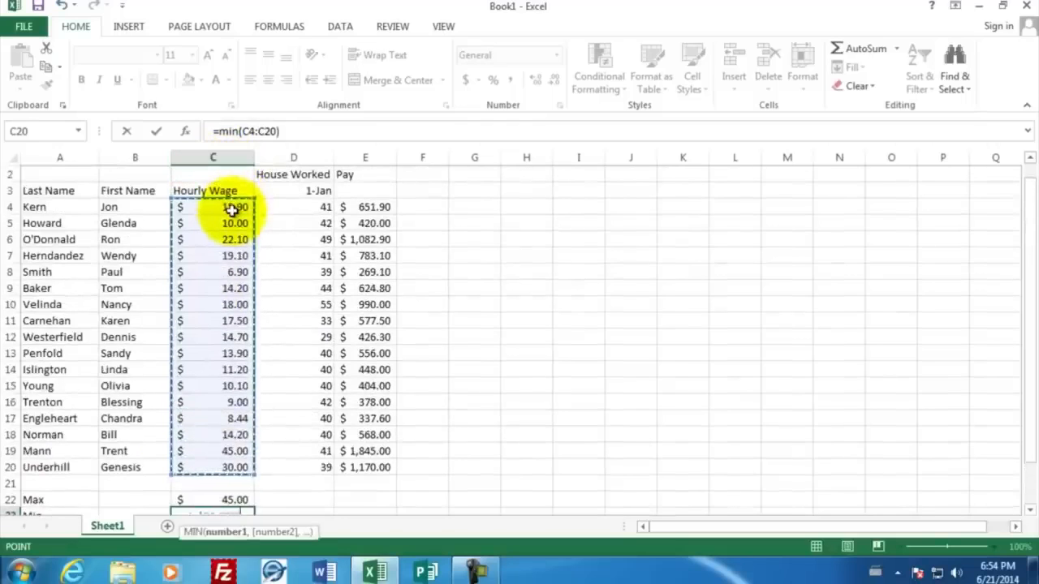
text())
key(Return)
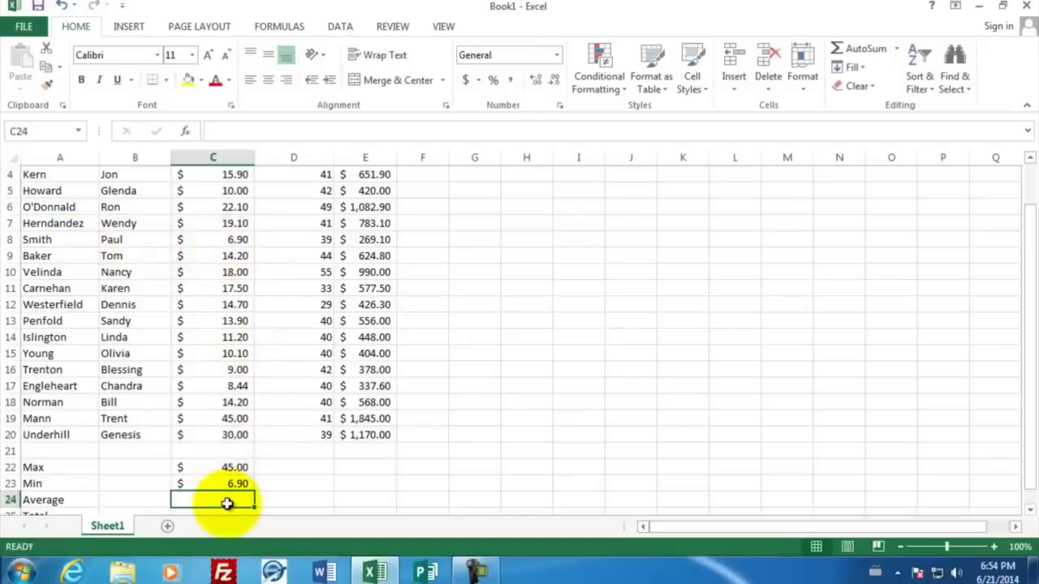
Step: Enter an AVERAGE formula in C24 over the hourly wages C4:C20
text(=av)
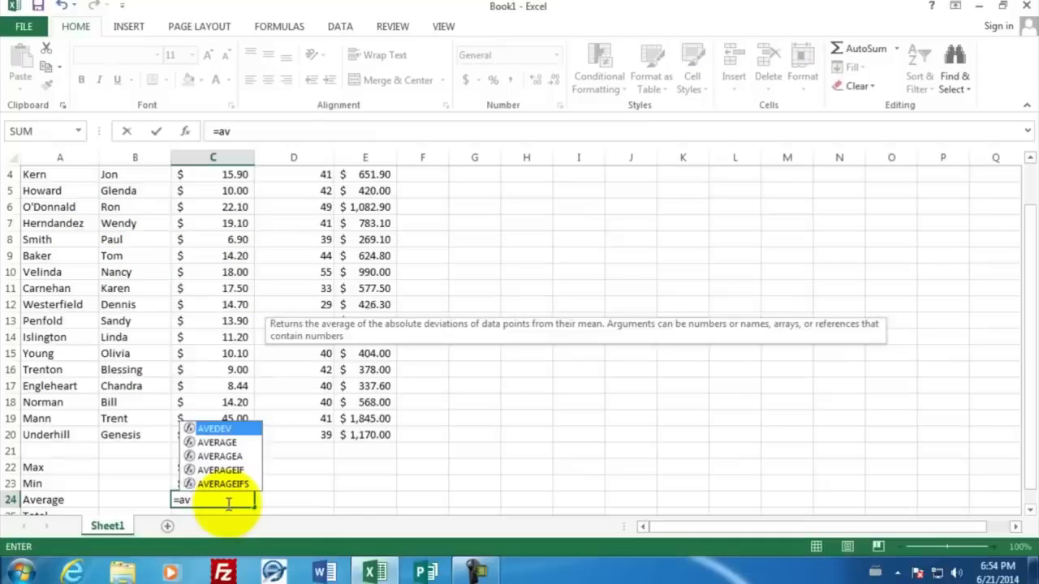
click(220, 445)
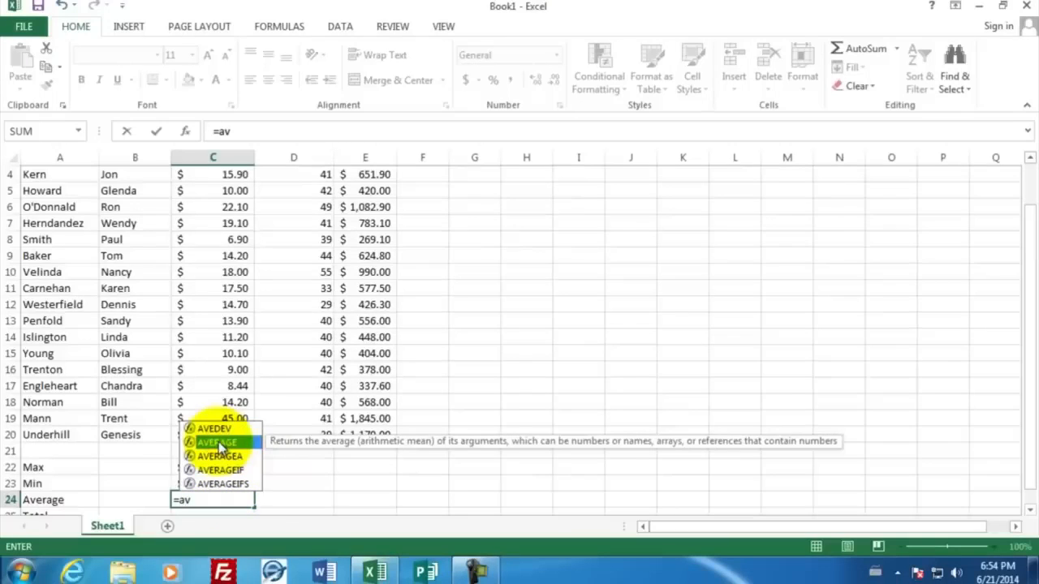
double_click(219, 441)
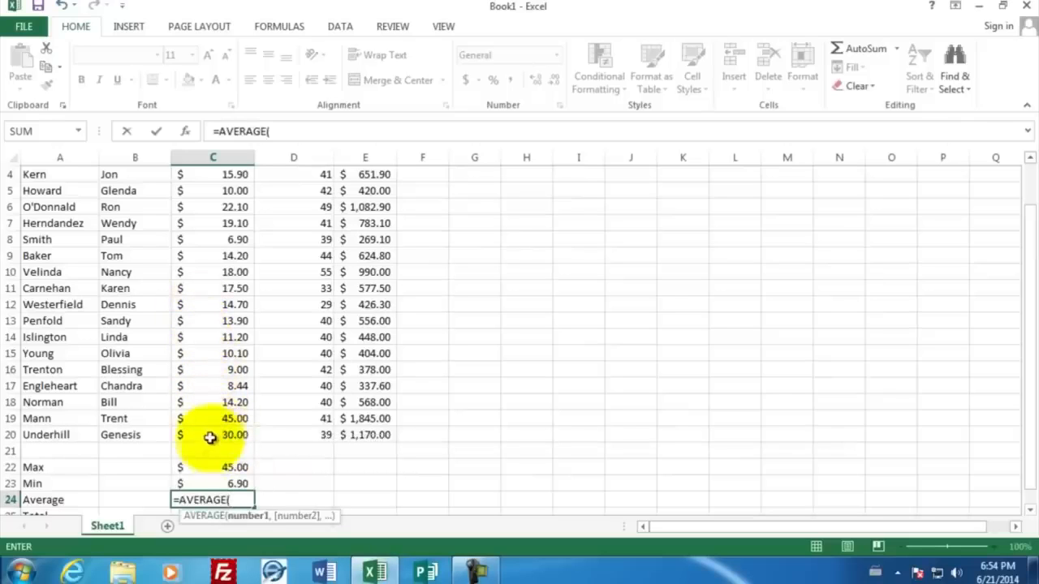
click(209, 437)
drag(209, 436, 222, 230)
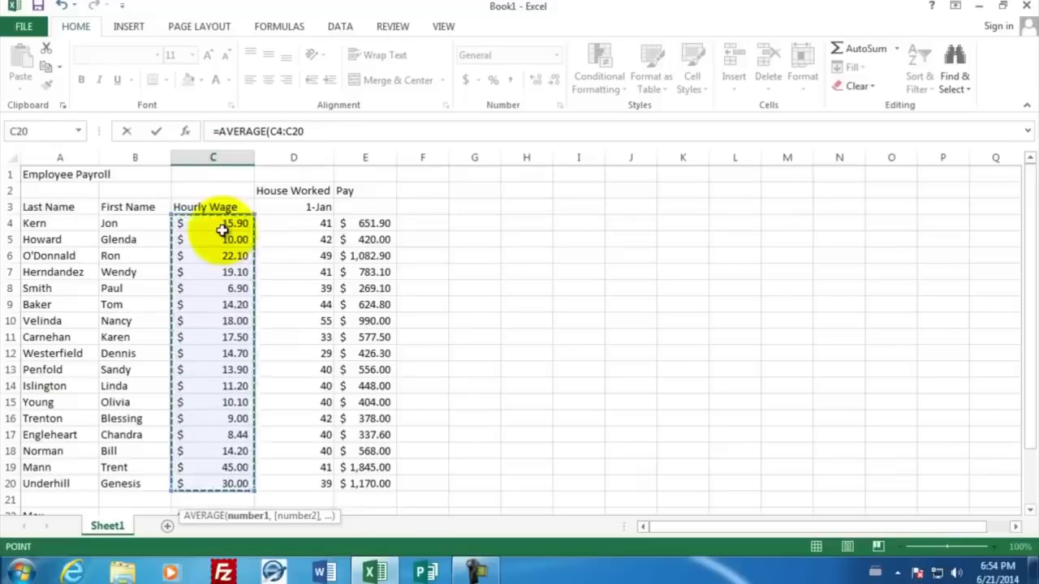
text())
key(Return)
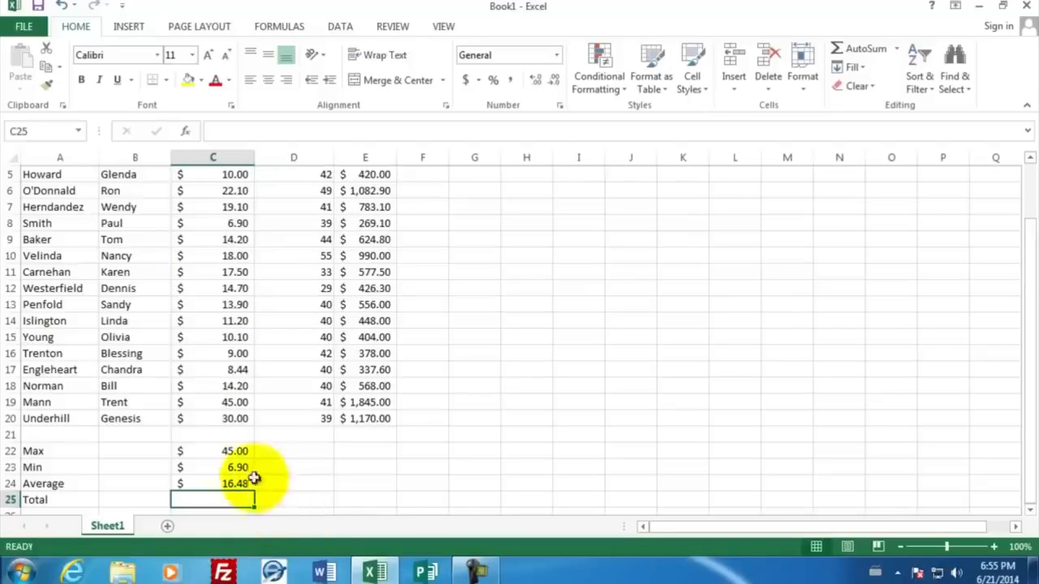
Step: Copy the Max, Min and Average formulas from C22:C24 and paste them into D22:D24
drag(225, 450, 223, 486)
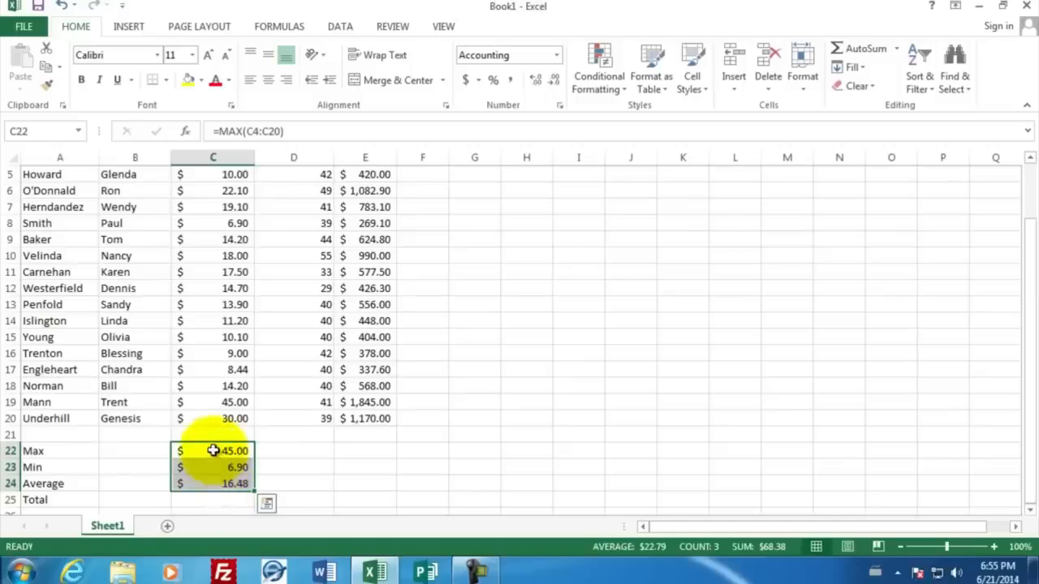
right_click(213, 451)
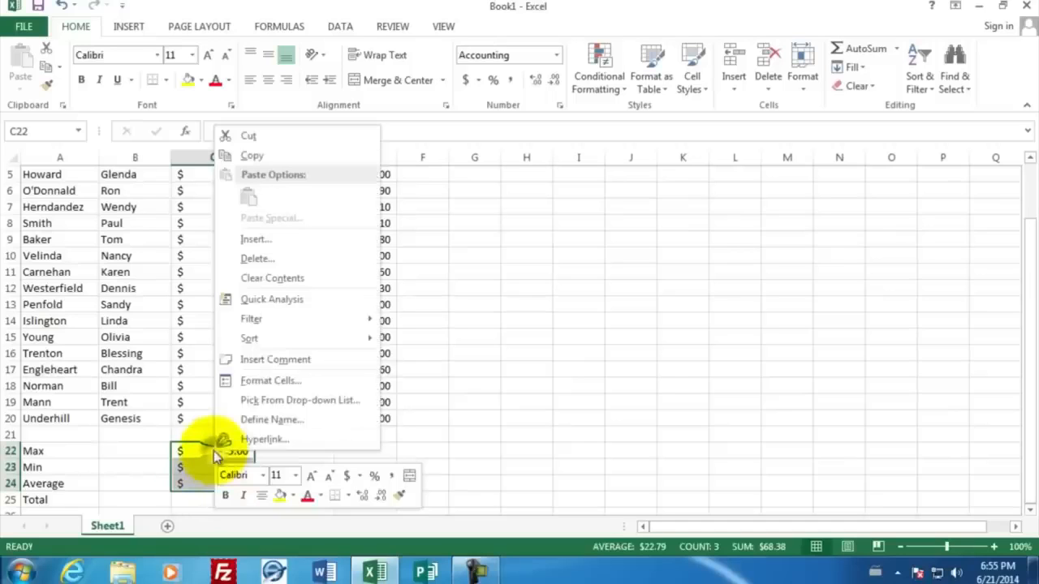
click(280, 154)
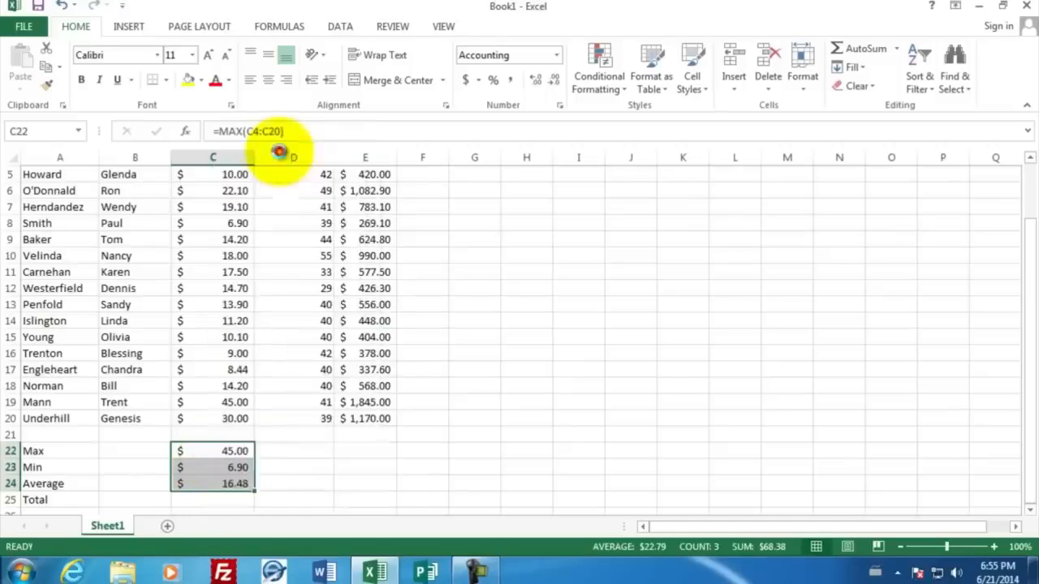
click(291, 453)
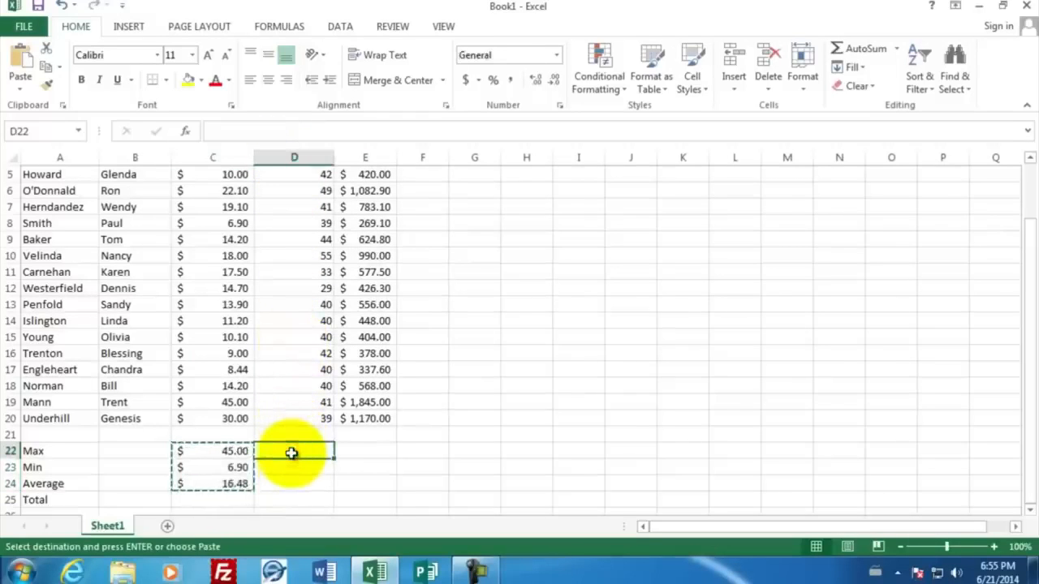
right_click(291, 453)
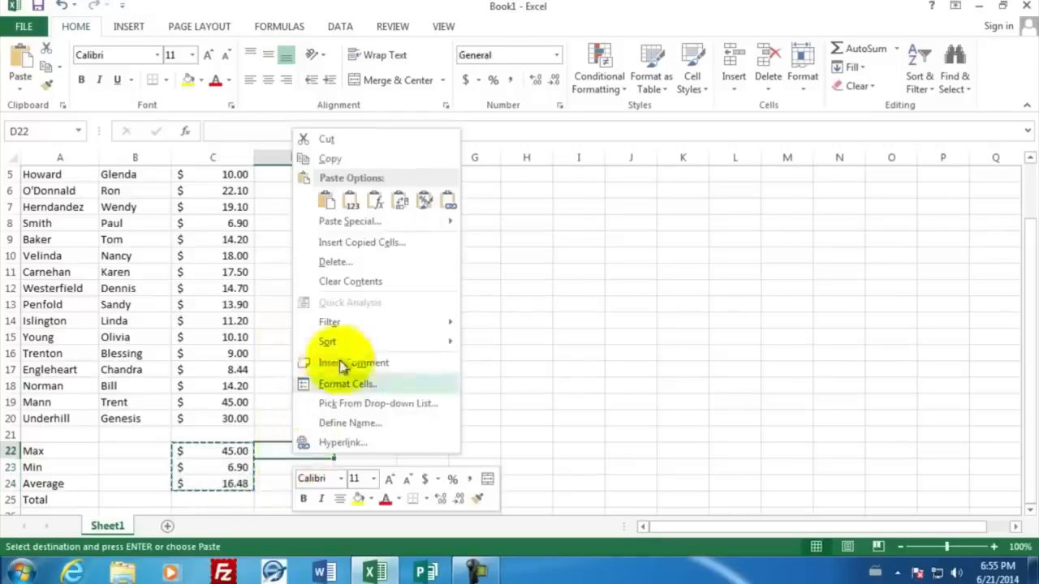
click(329, 205)
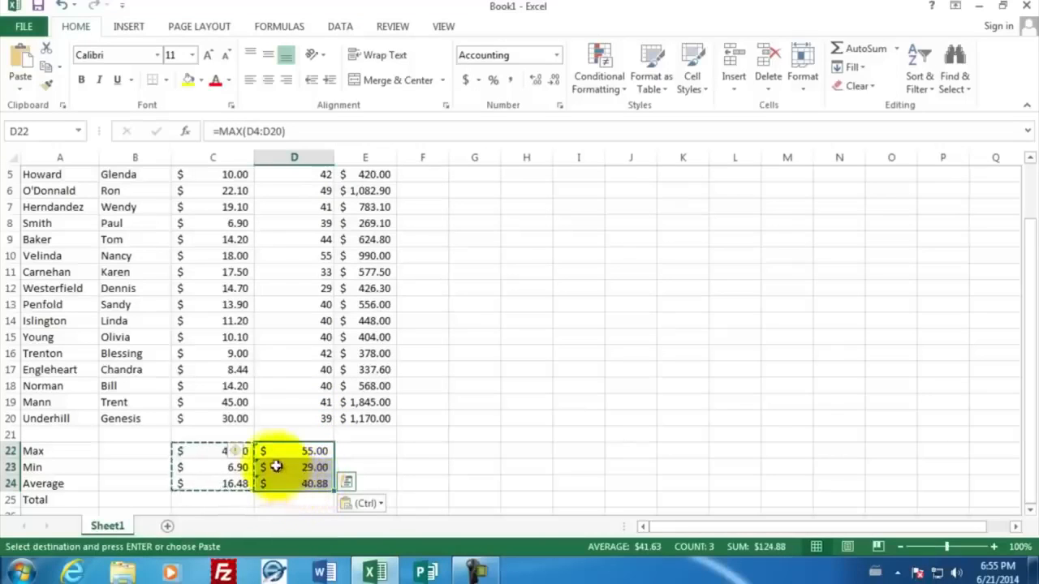
Step: Set the number format of D22:D24 to General
key(Escape)
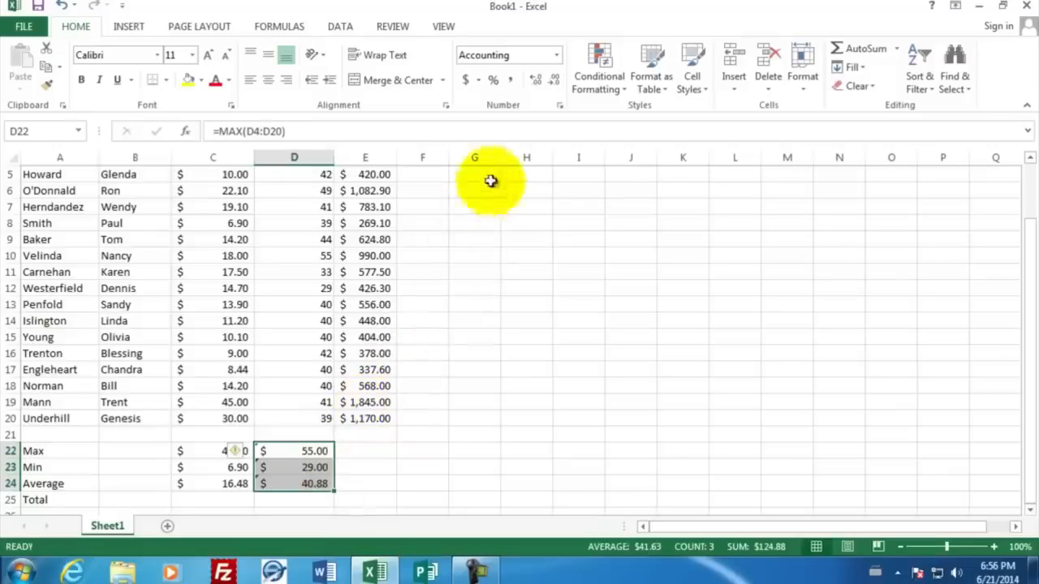
click(560, 109)
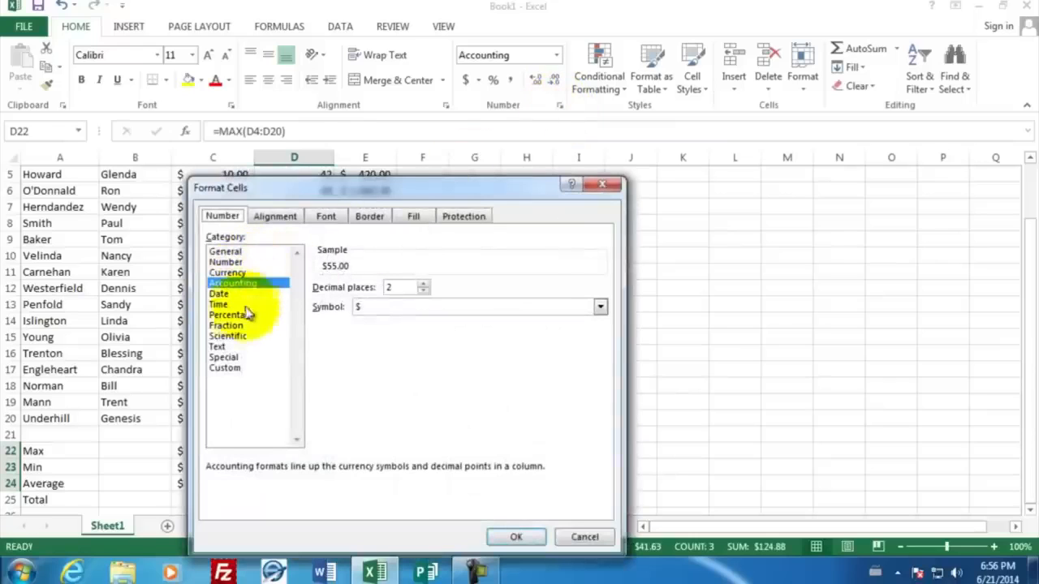
click(232, 252)
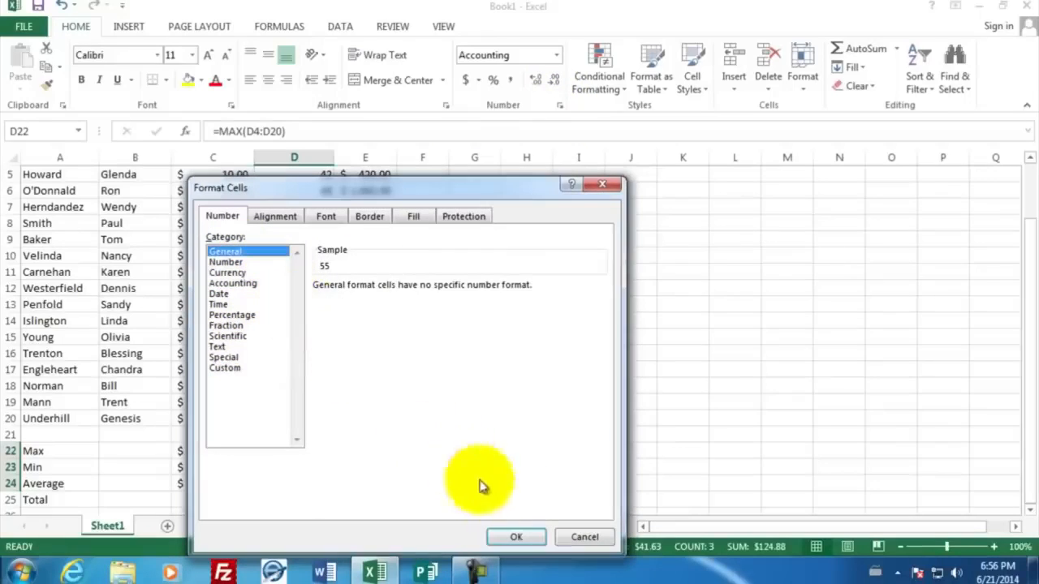
click(518, 538)
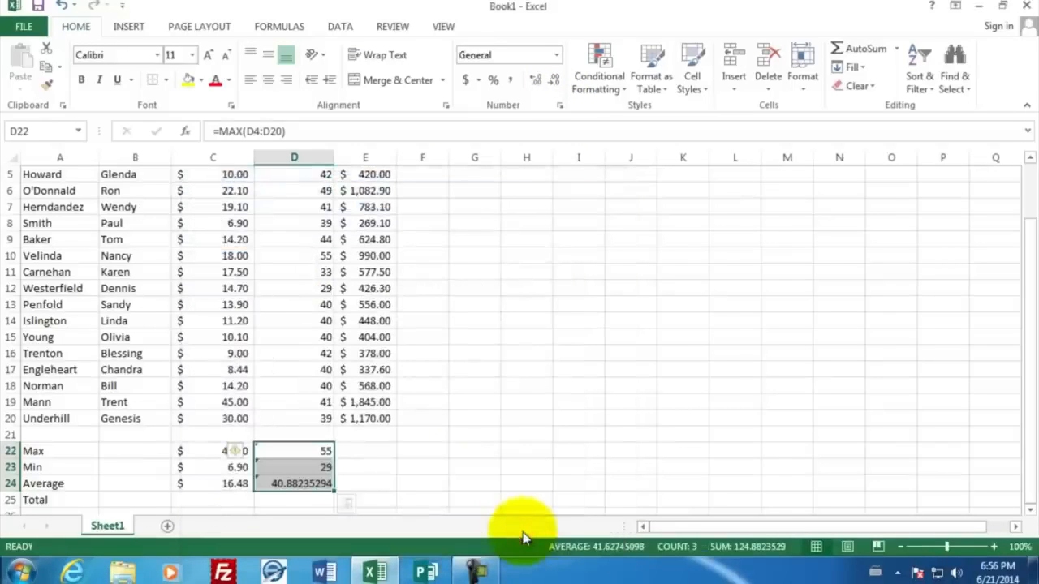
Step: Give the hours statistics in D22:D24 a number format with one decimal place
click(310, 501)
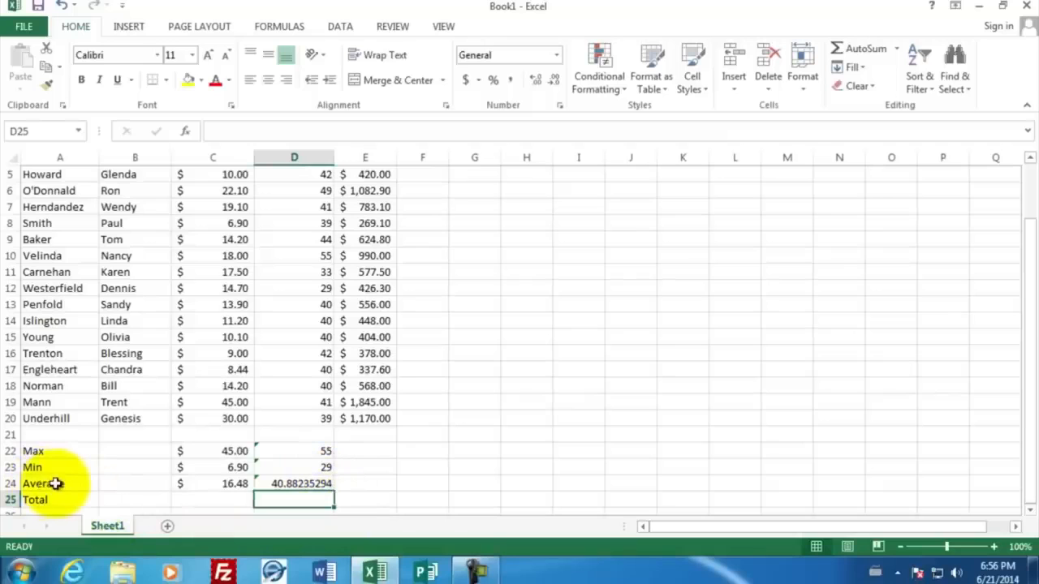
click(296, 485)
drag(296, 484, 293, 452)
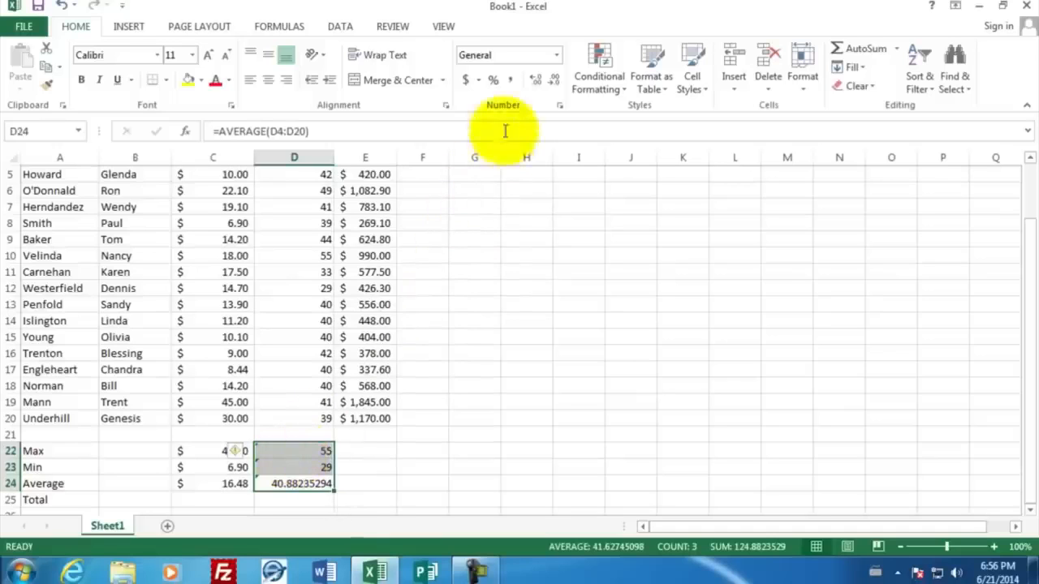
click(555, 83)
click(555, 83)
click(554, 81)
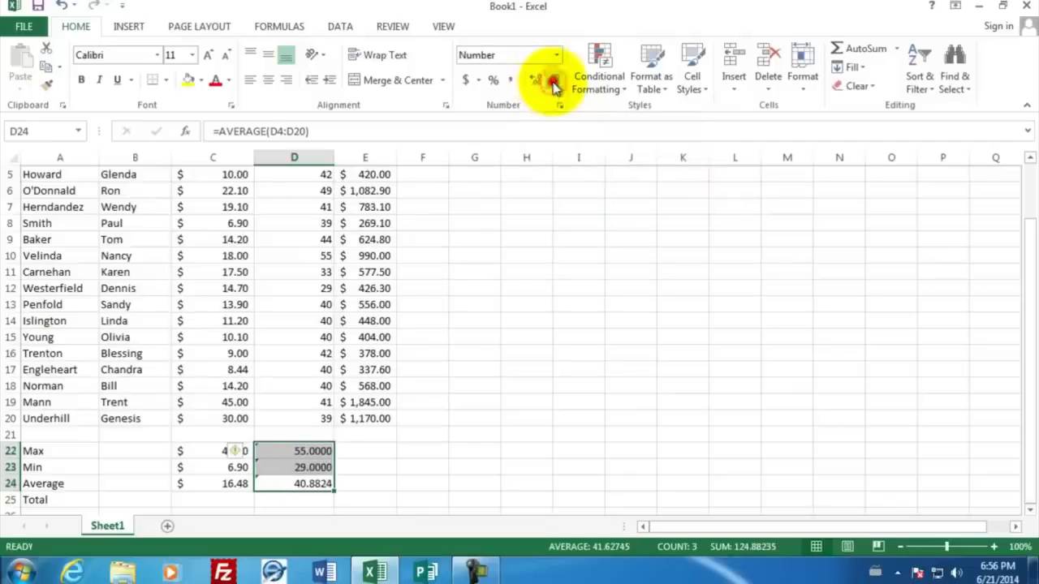
click(553, 81)
click(554, 82)
click(553, 81)
click(554, 82)
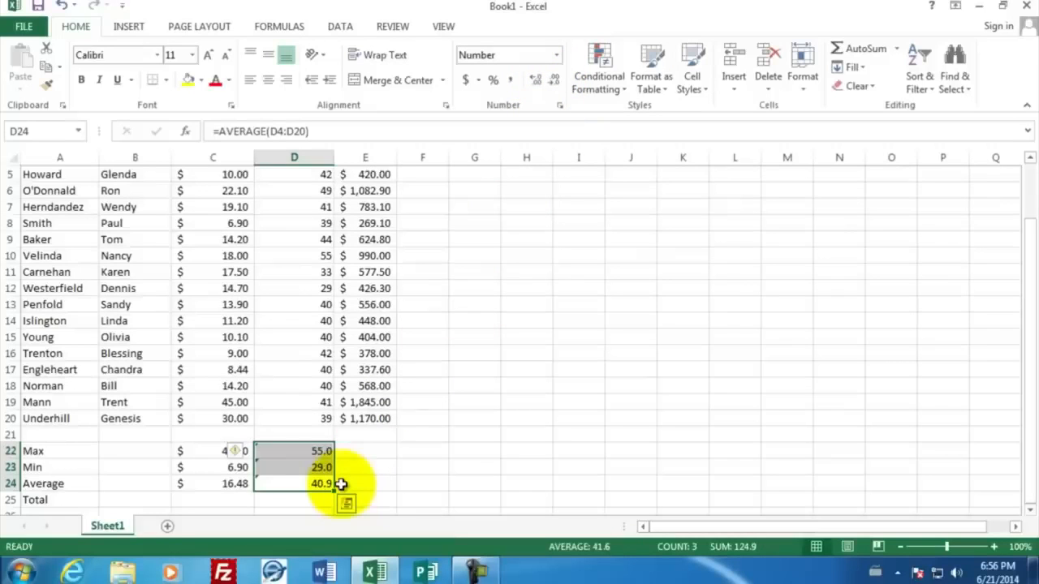
click(318, 452)
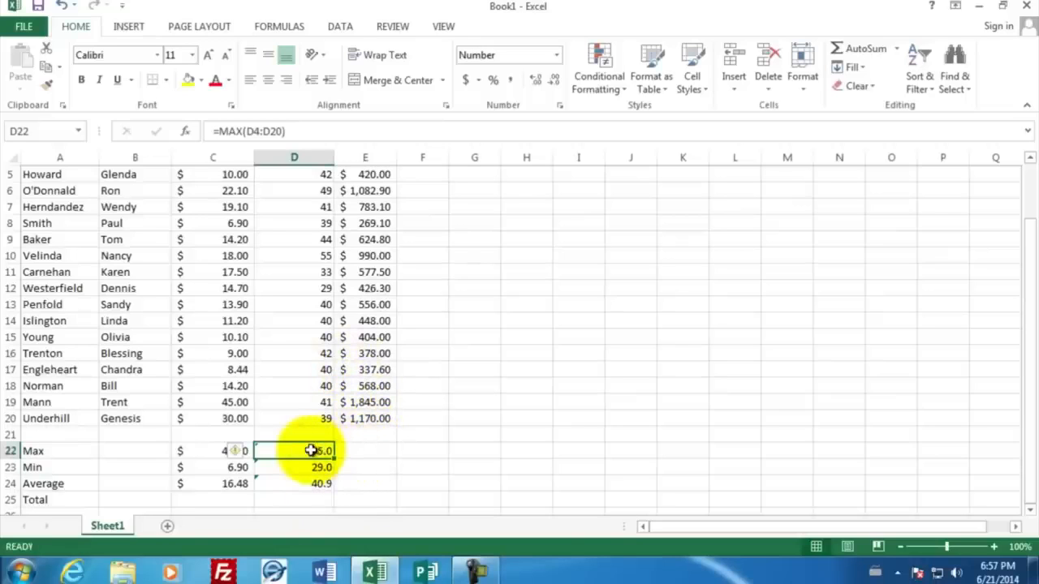
Step: Fill the Max, Min and Average formulas from D22:D24 across into E22:E24 and give E22:E24 Accounting number format
drag(313, 450, 311, 484)
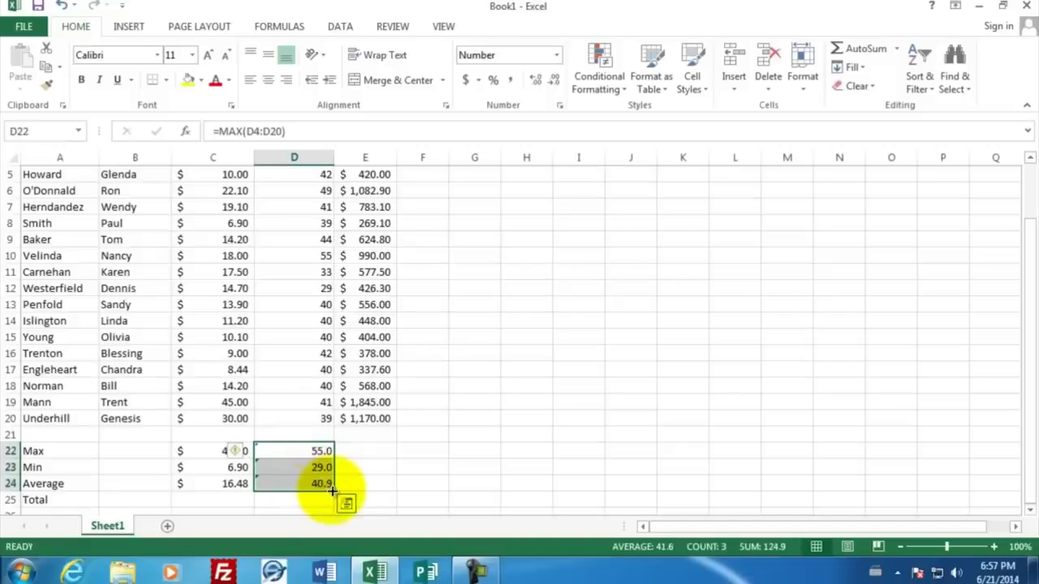
drag(332, 491, 378, 479)
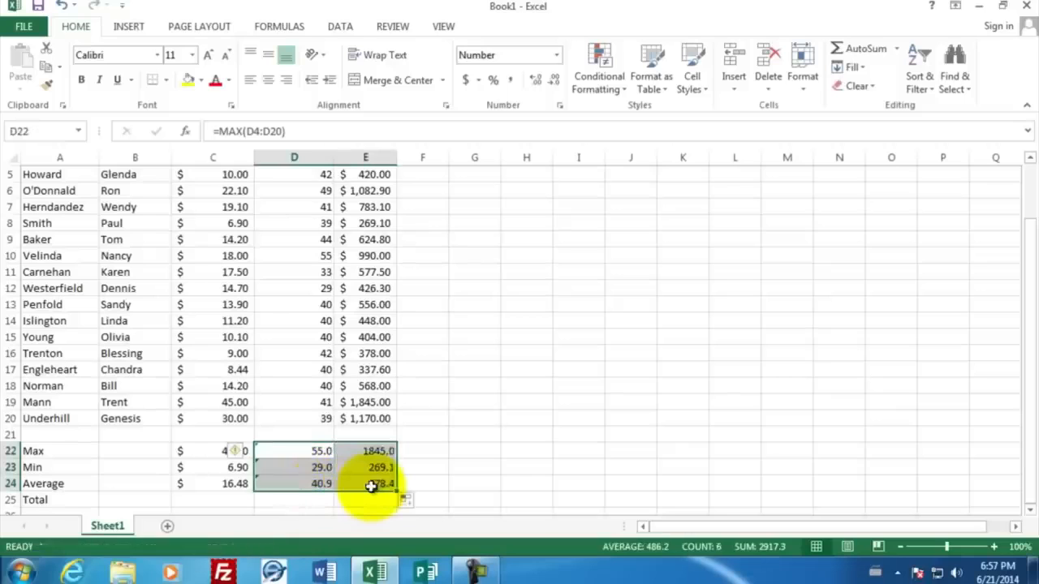
click(409, 449)
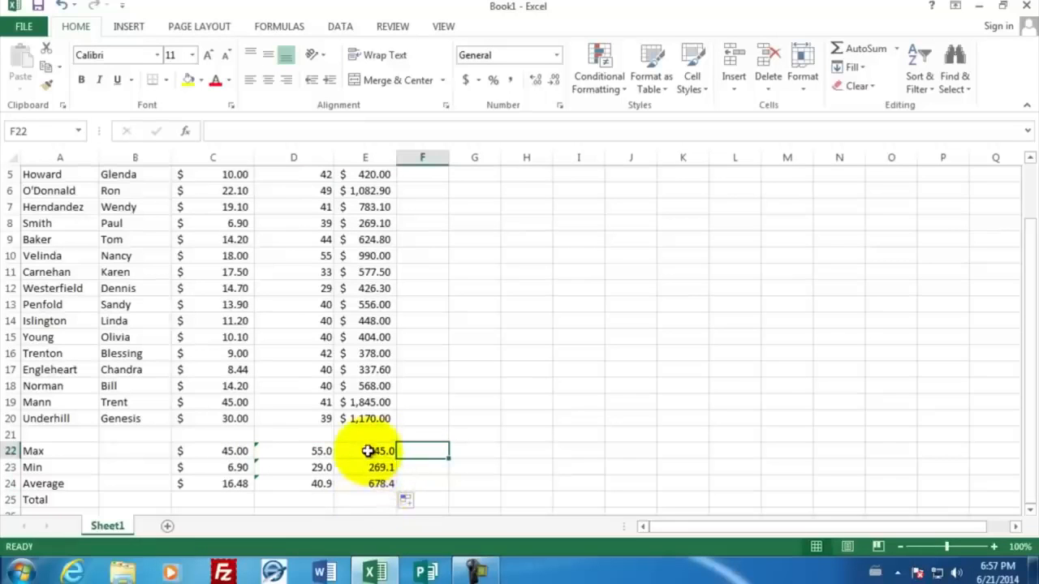
drag(368, 450, 371, 484)
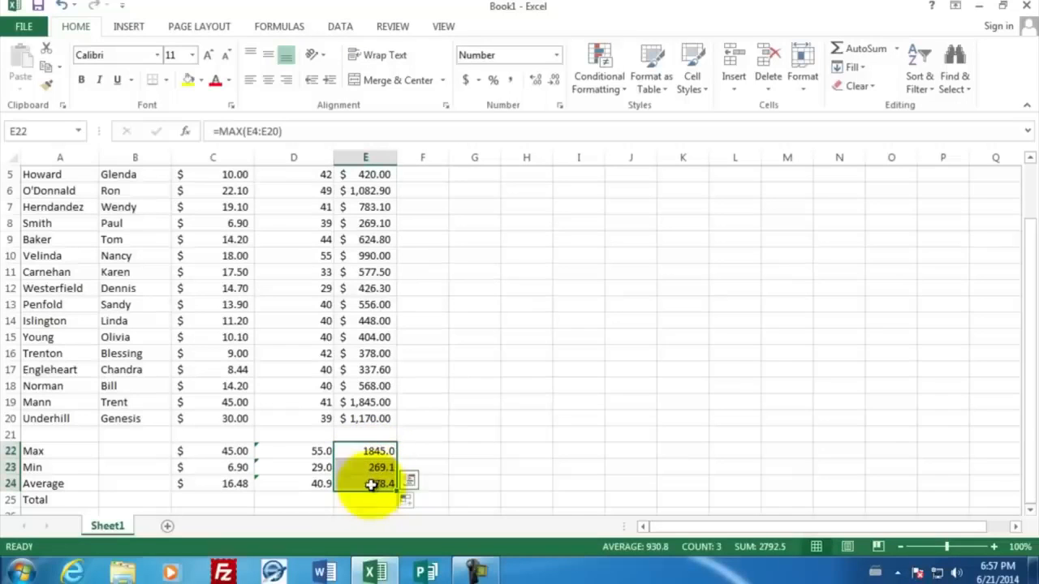
click(468, 81)
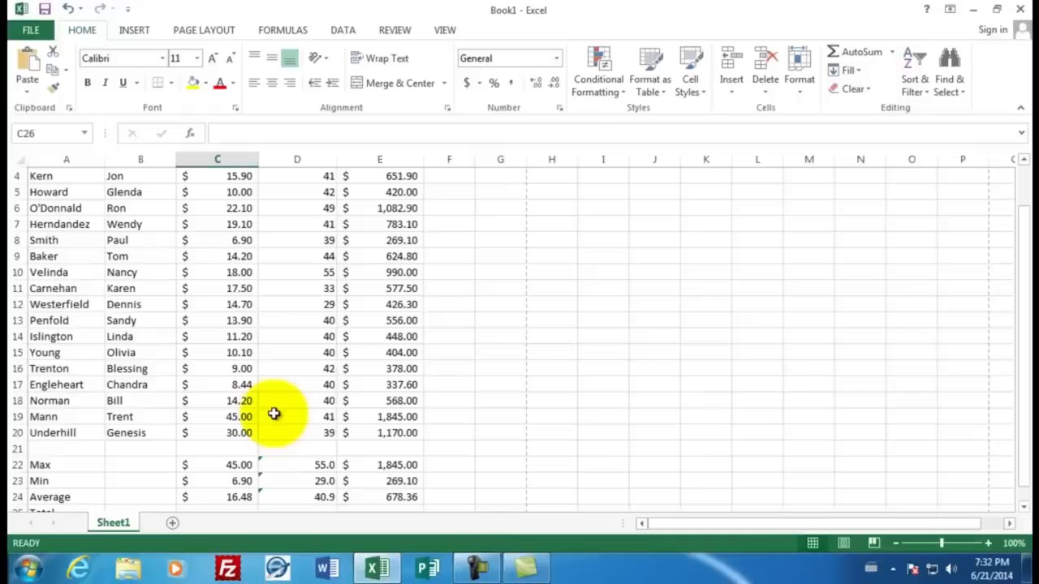
Step: Enter a SUM formula in D25 totalling the hours worked in D4:D20
scroll(273, 414, down, 1)
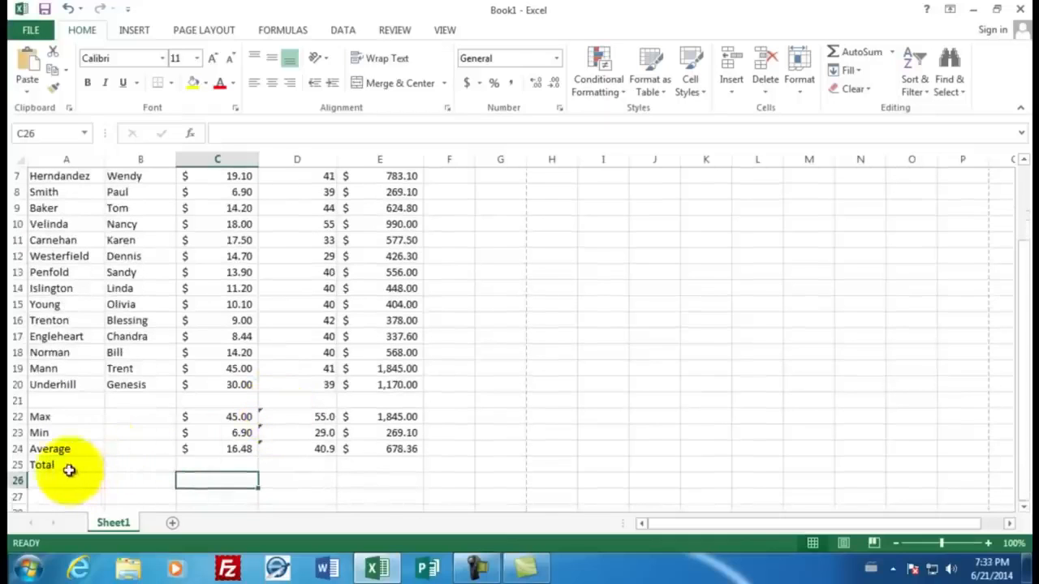
click(289, 465)
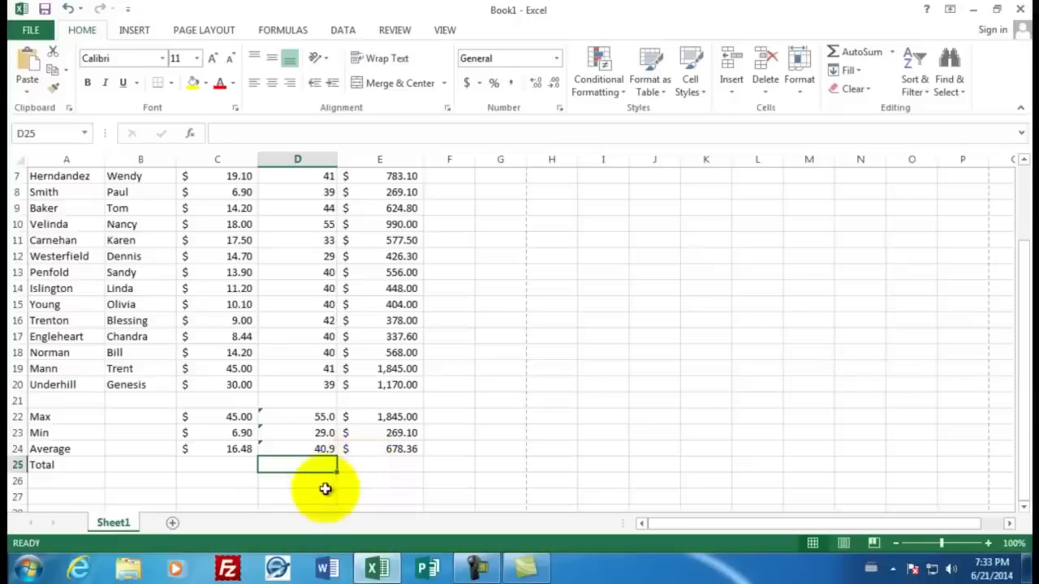
text(=sum)
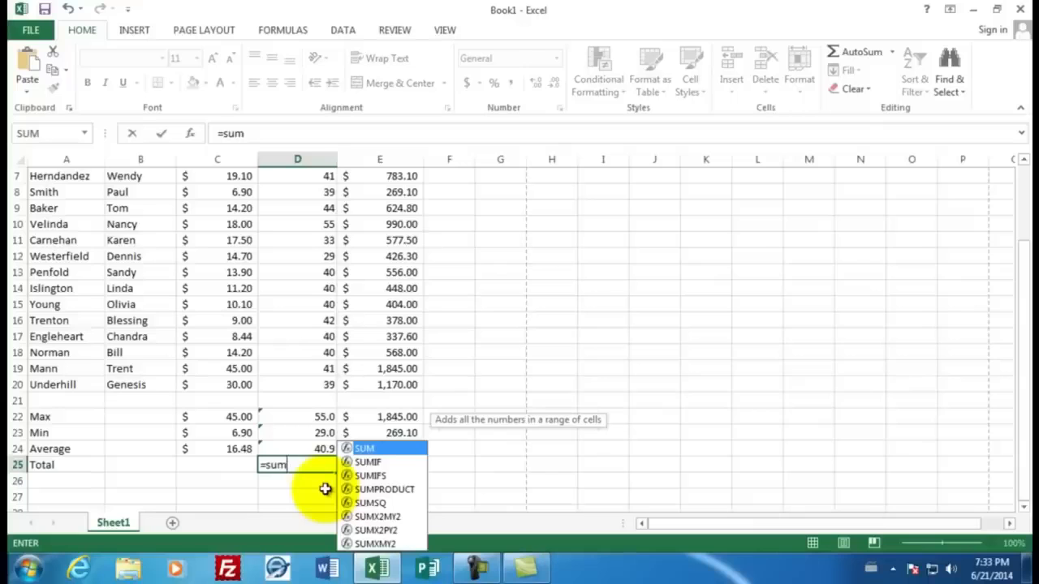
text(()
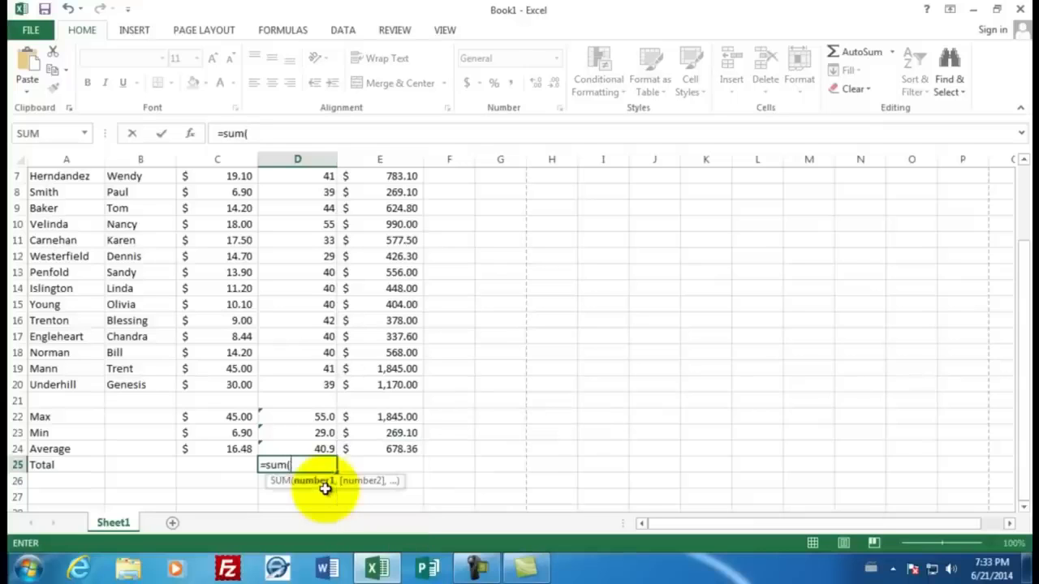
drag(303, 385, 313, 227)
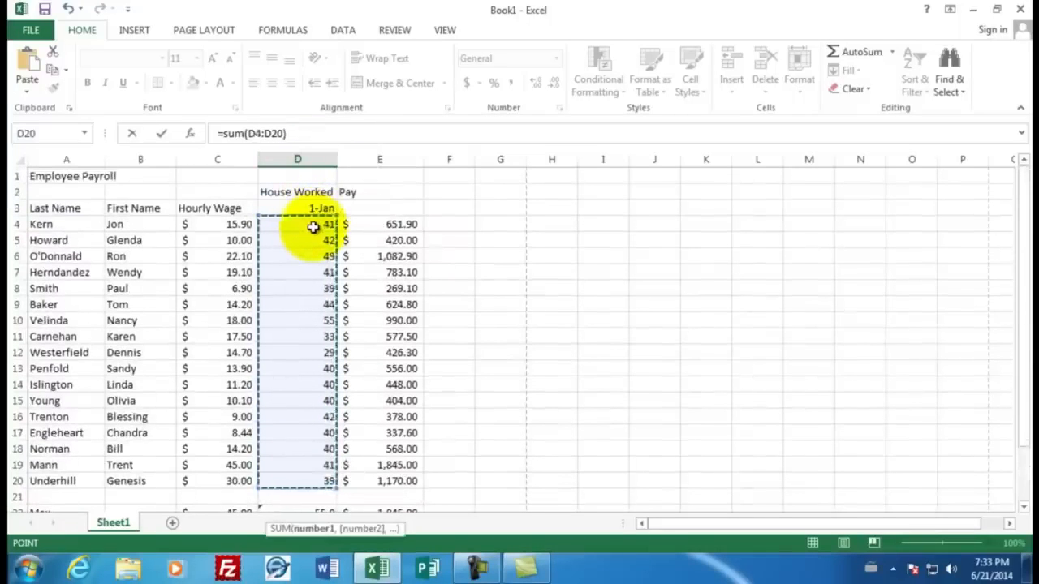
text())
key(Return)
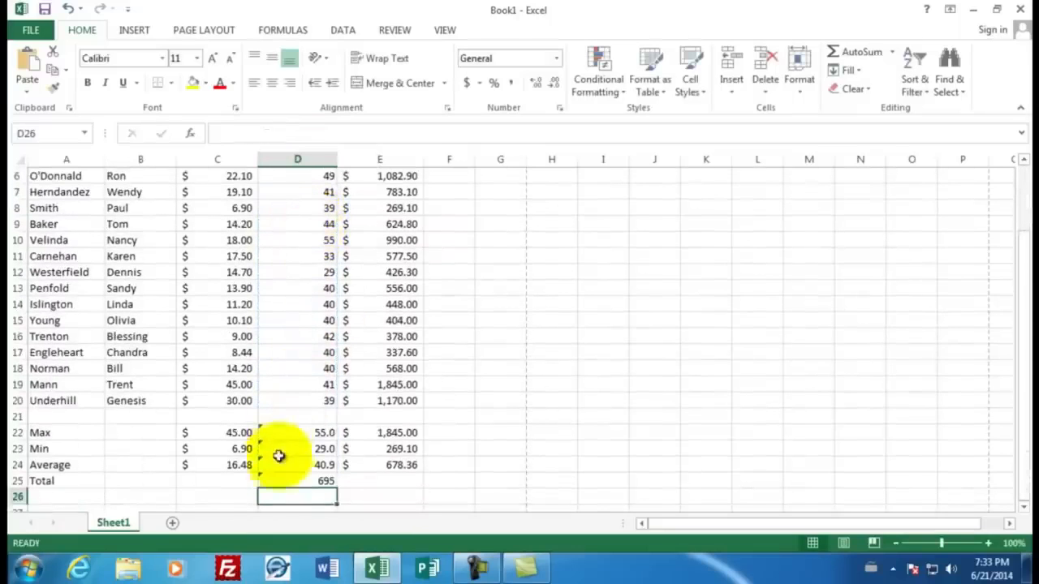
Step: Fill the total formula from D25 into E25 and give E25 Accounting number format
click(312, 481)
drag(339, 487, 398, 482)
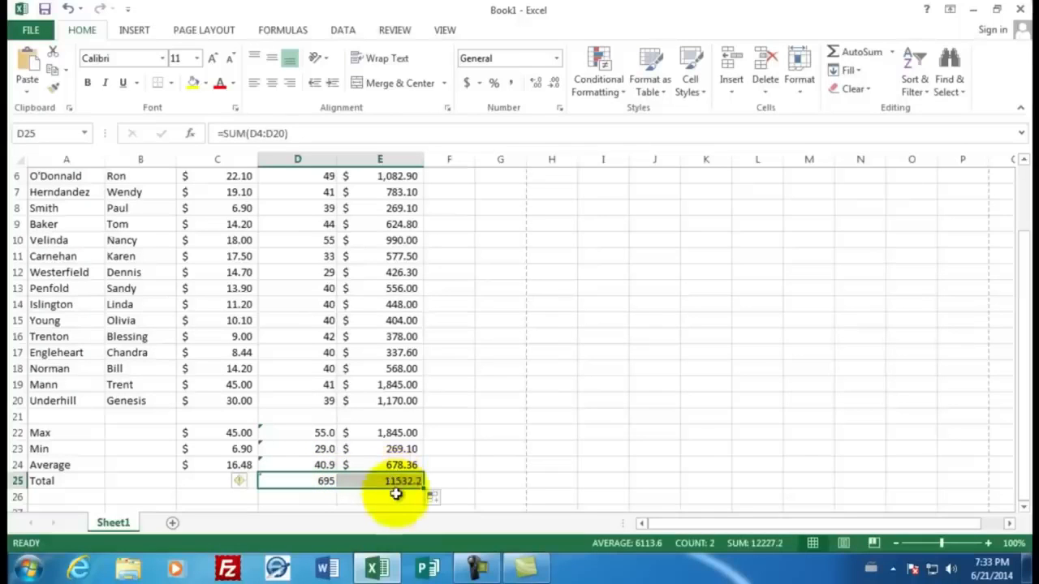
click(396, 495)
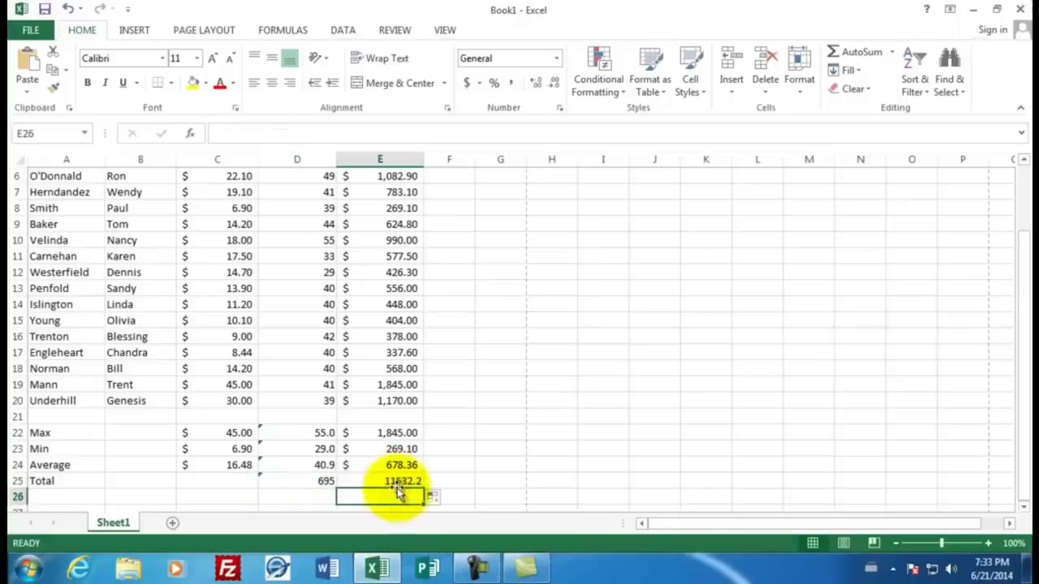
click(395, 482)
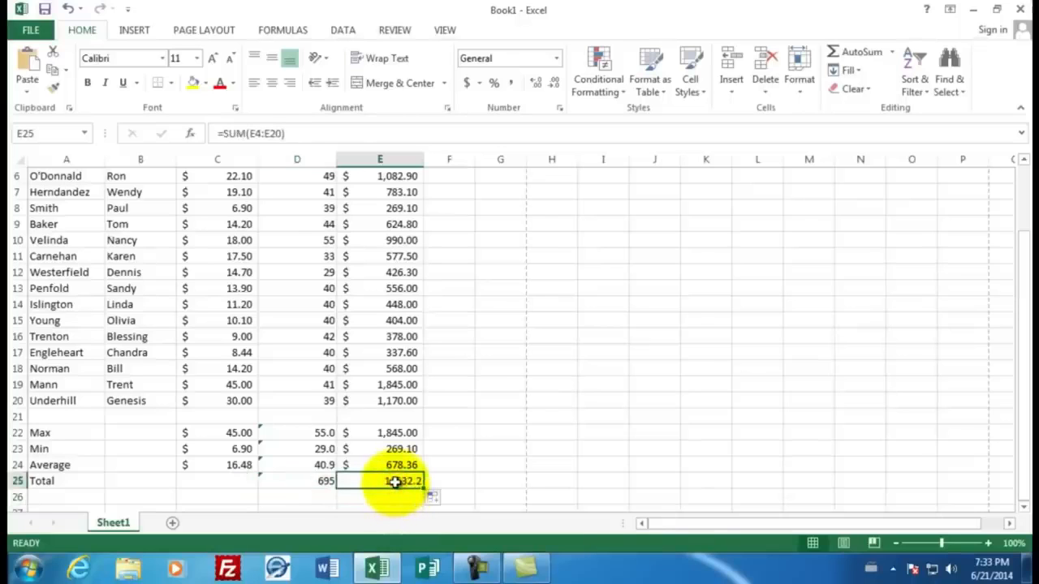
click(468, 86)
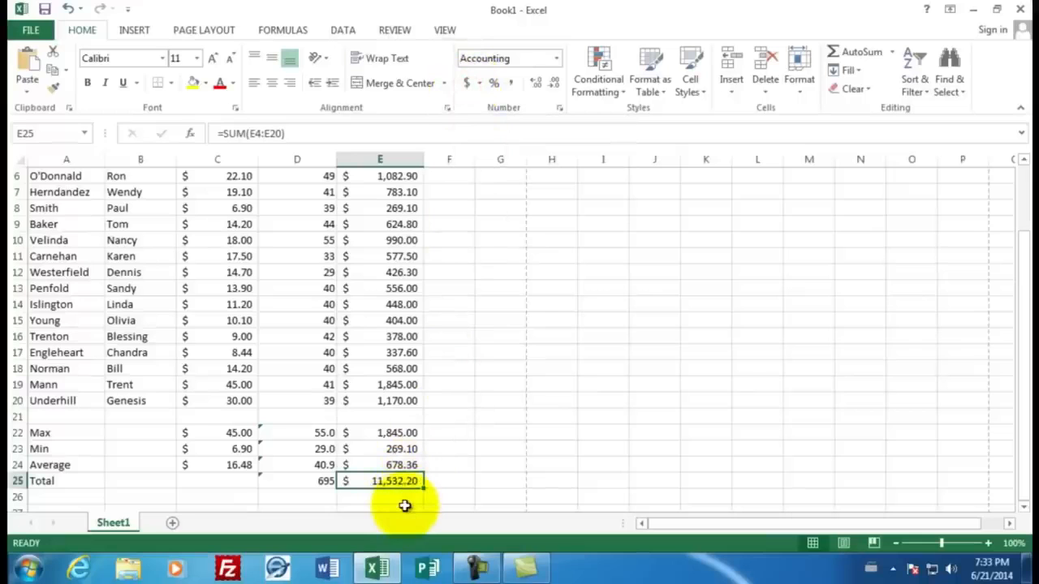
Step: Enter the teacher's name next to the Employee Payroll title in C1
scroll(417, 413, up, 2)
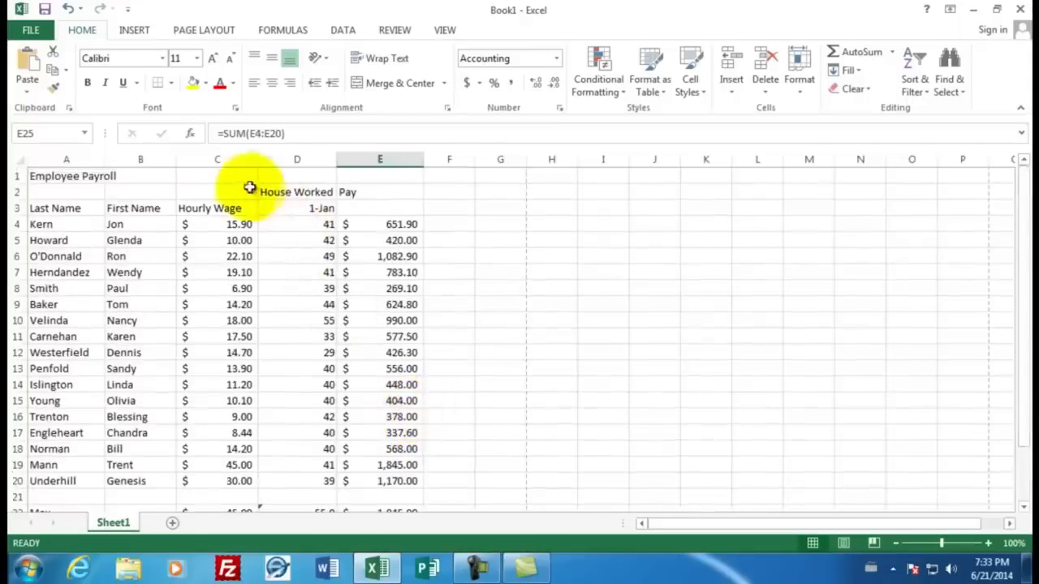
click(227, 176)
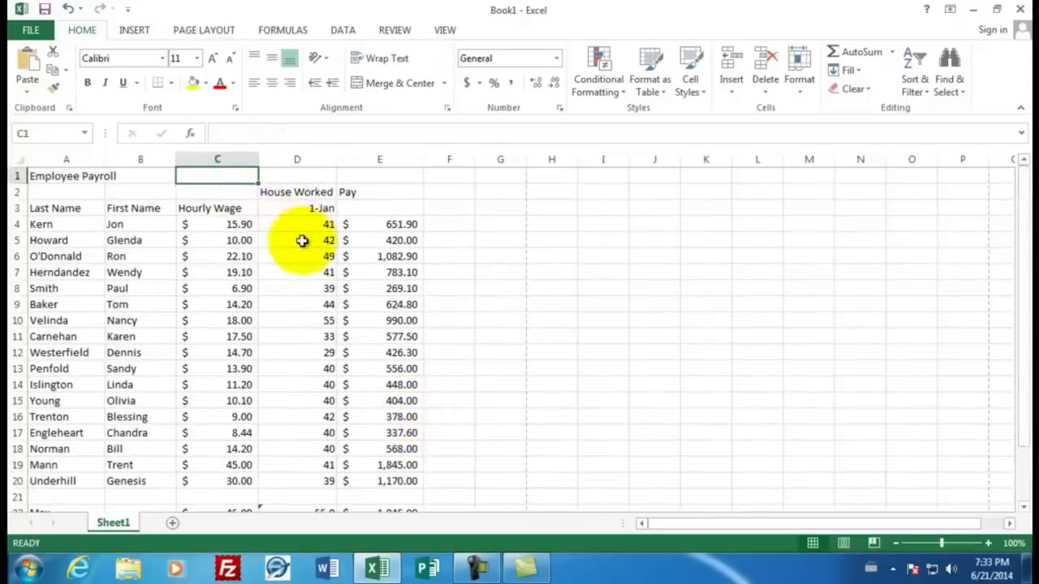
text(Mr)
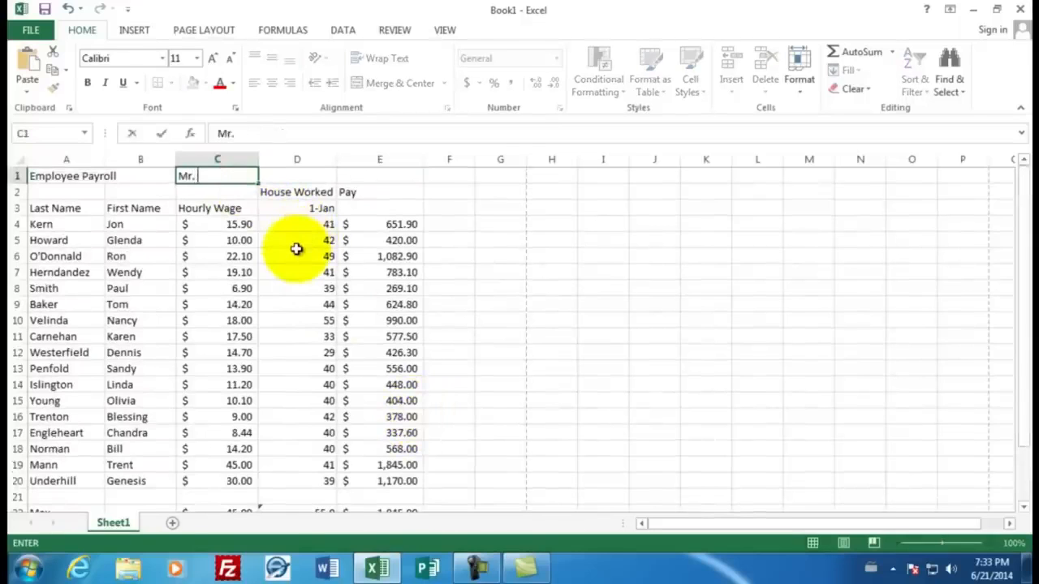
text(. Sluiter)
key(Return)
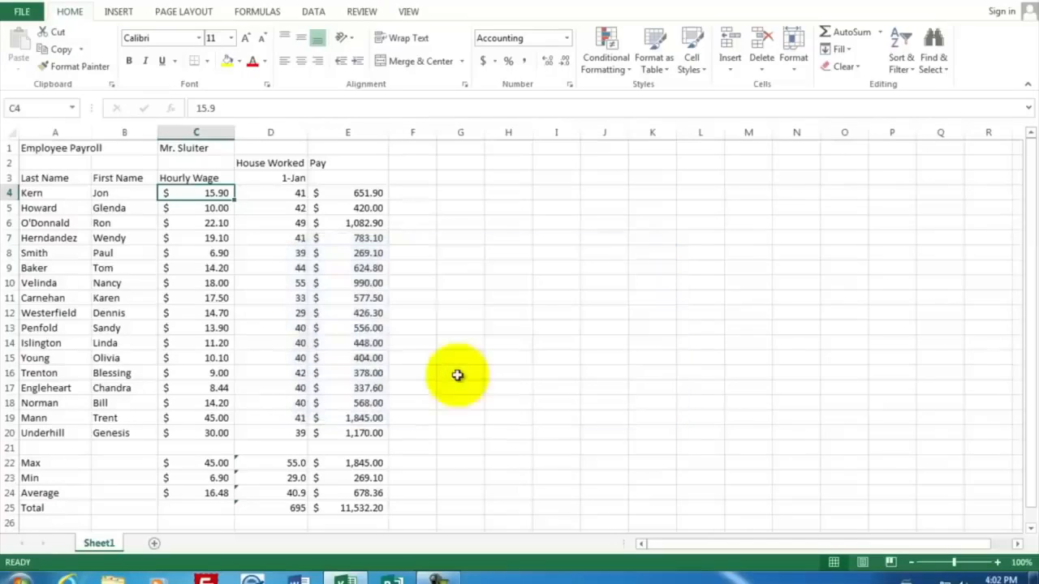
Step: Insert a new blank column in front of the Pay column, at column E
click(293, 193)
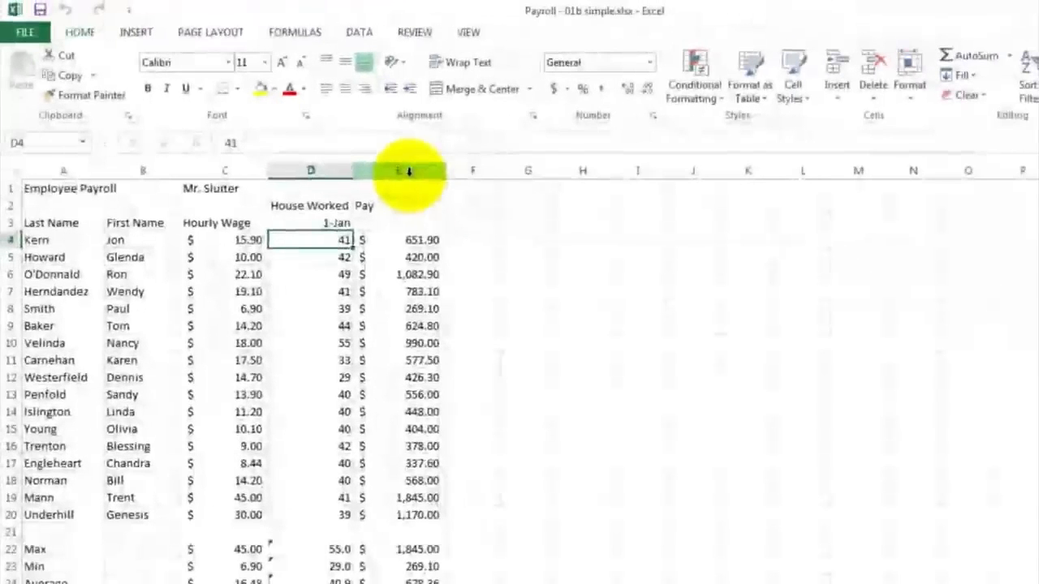
click(648, 223)
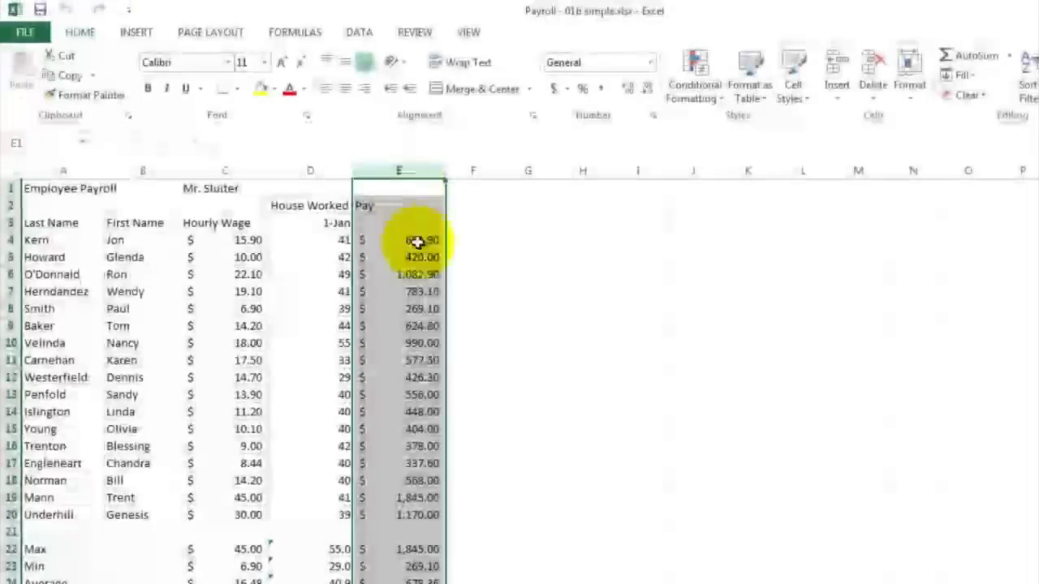
right_click(407, 170)
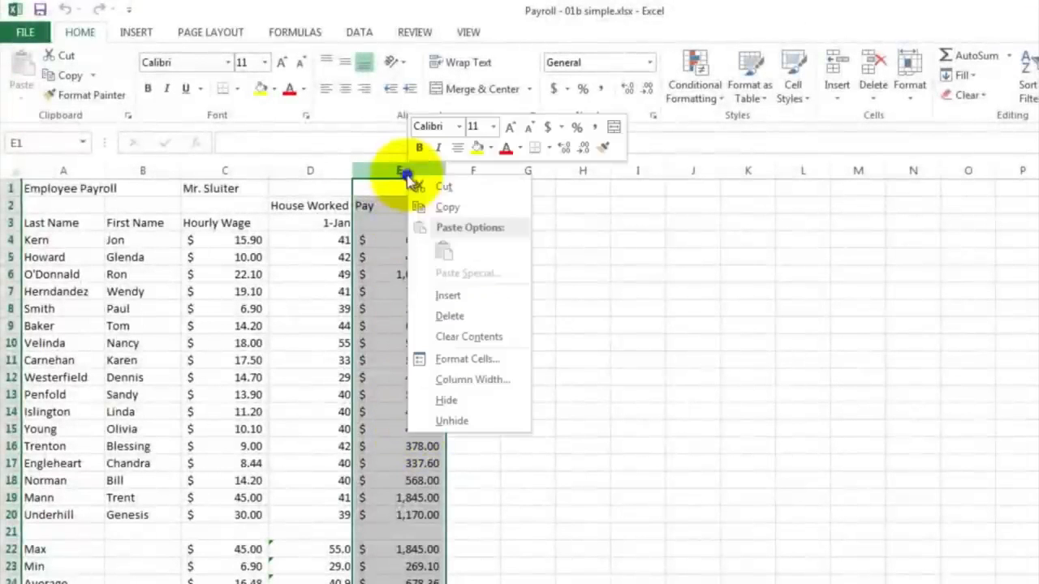
click(449, 295)
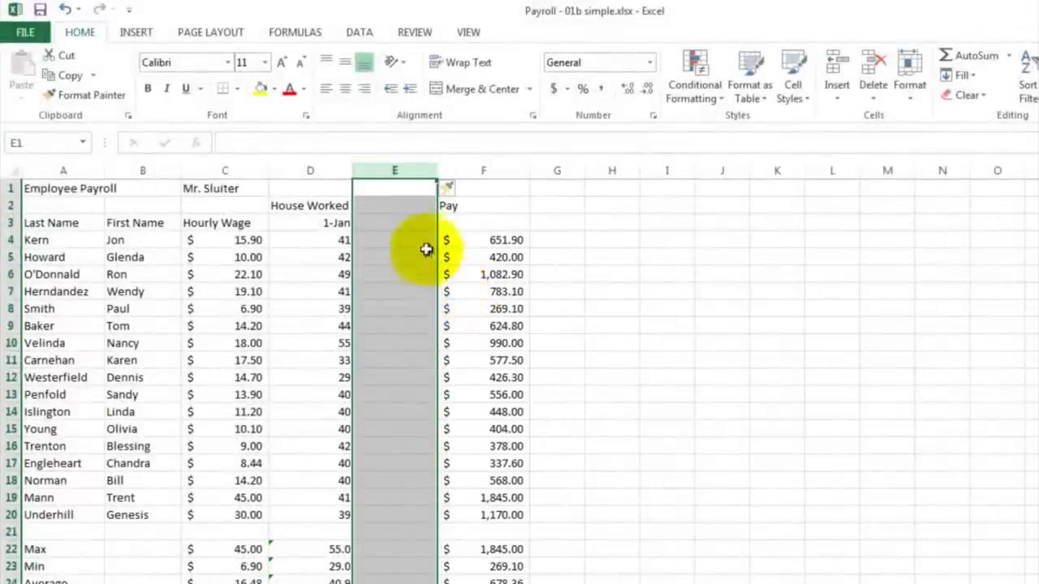
Step: Label the new column's header in E2 as Overtime Hours
click(391, 206)
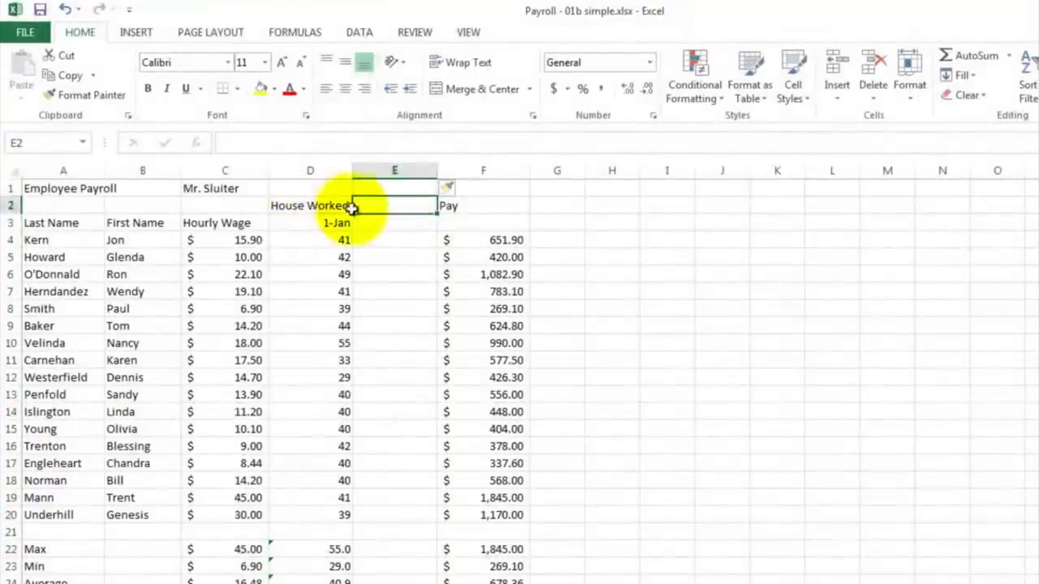
text(Ov)
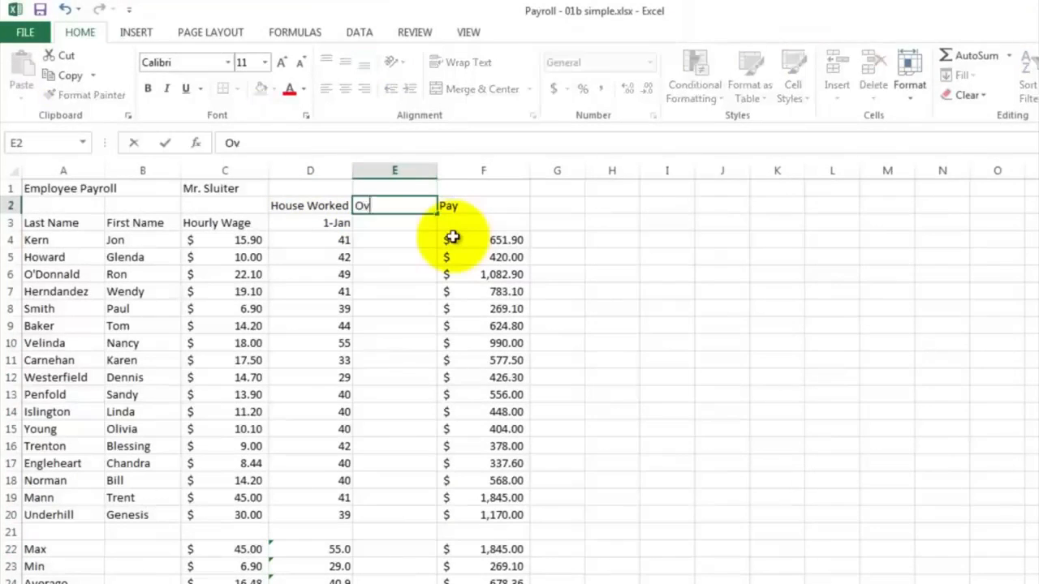
text(ertime Hours)
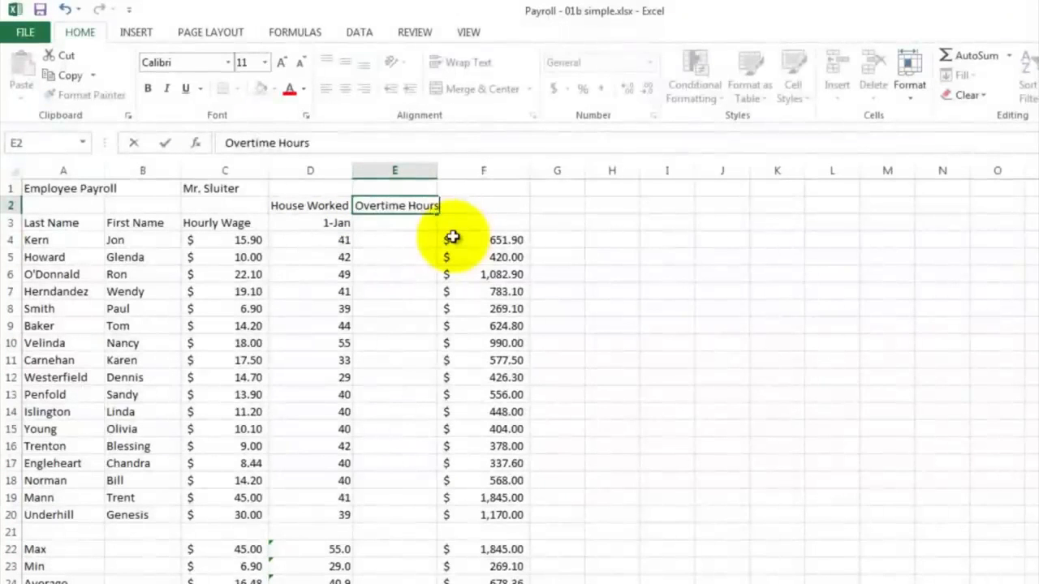
key(Return)
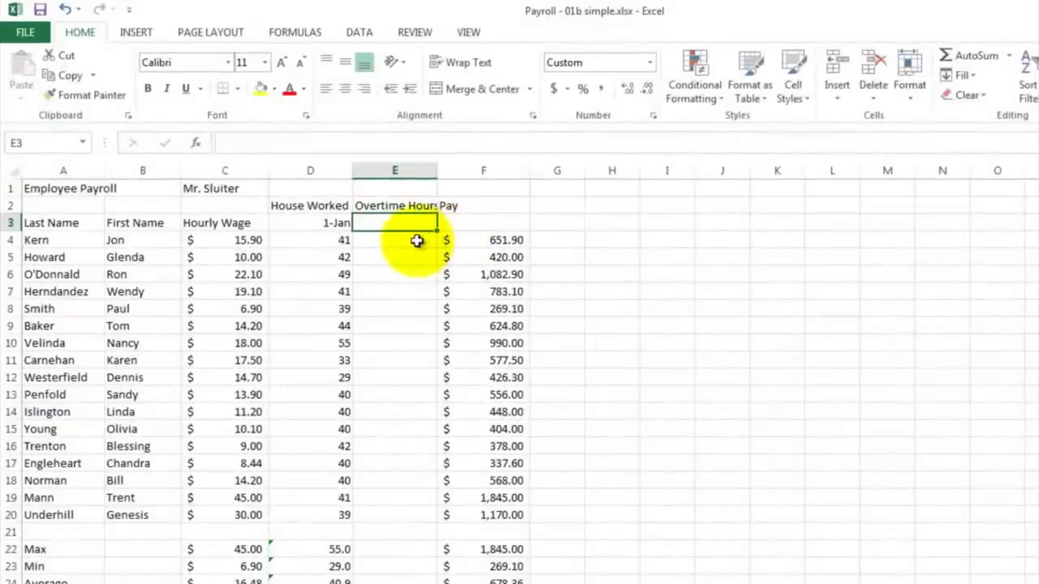
Step: Enter the formula =D4-40 in E4 to compute the first employee's overtime hours
click(416, 241)
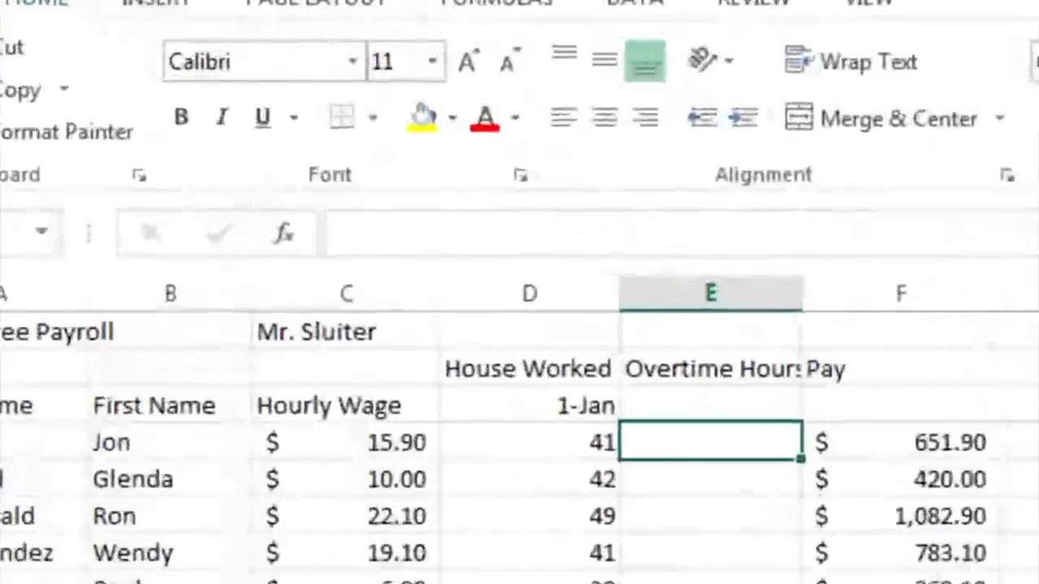
text(=)
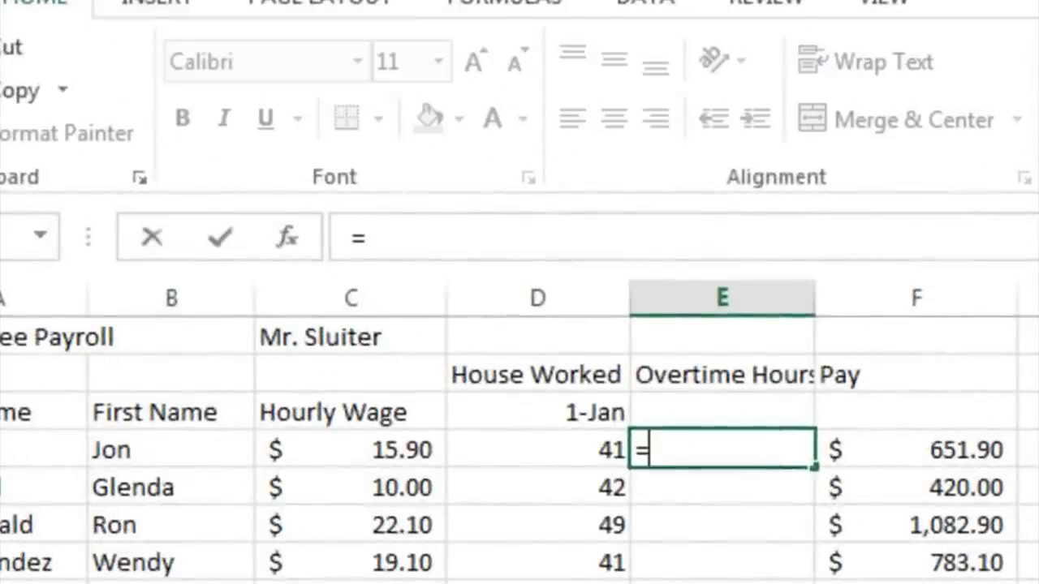
click(545, 452)
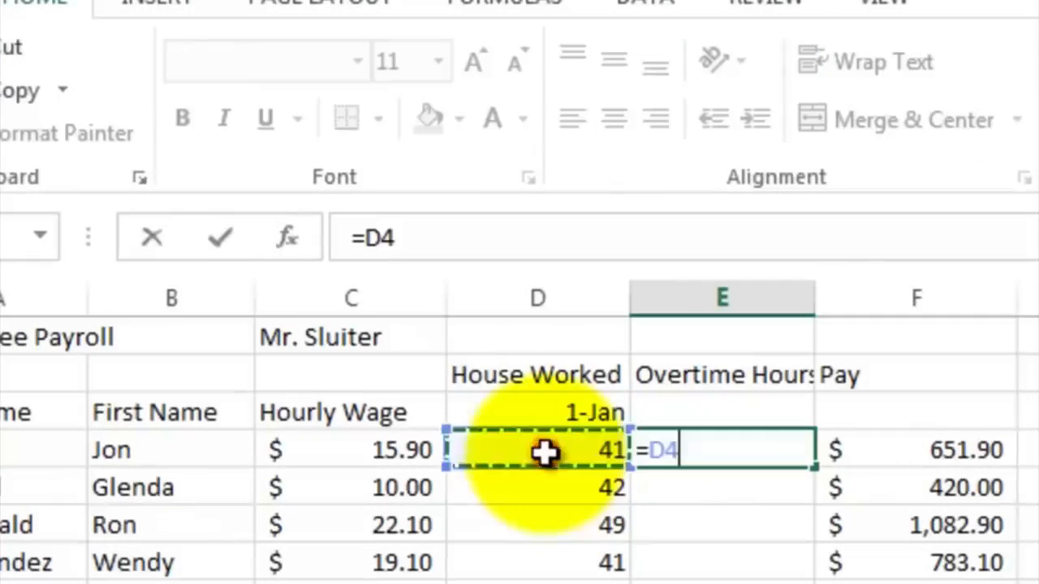
text(-40)
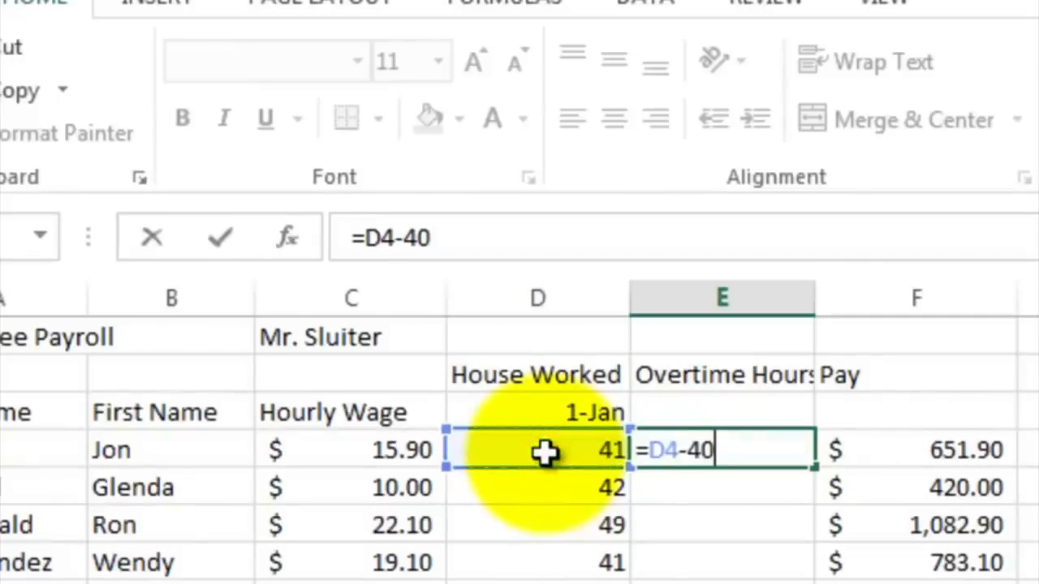
key(Return)
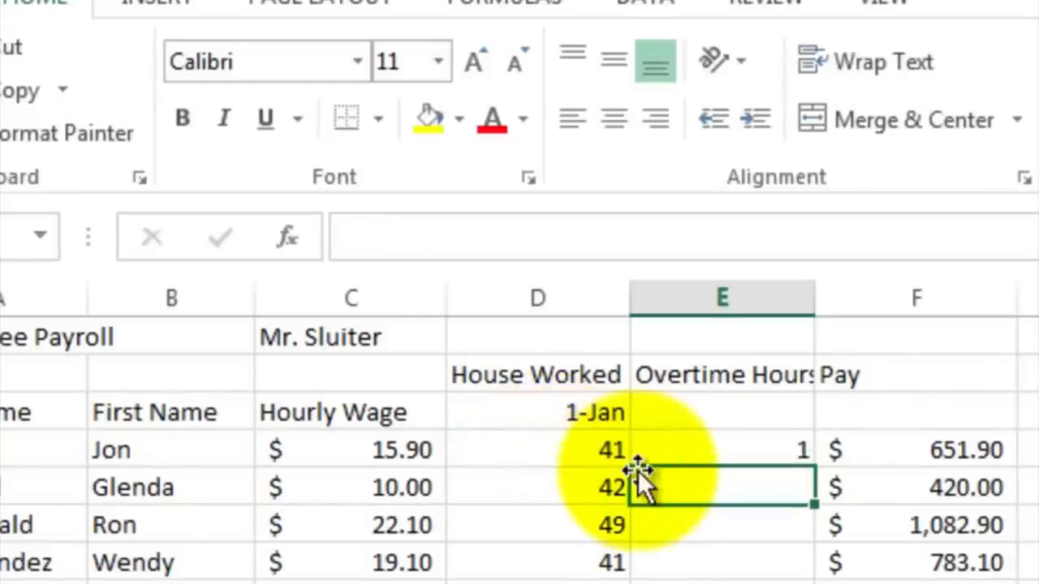
Step: Fill the overtime formula from E4 down to E20 for all employees
click(656, 453)
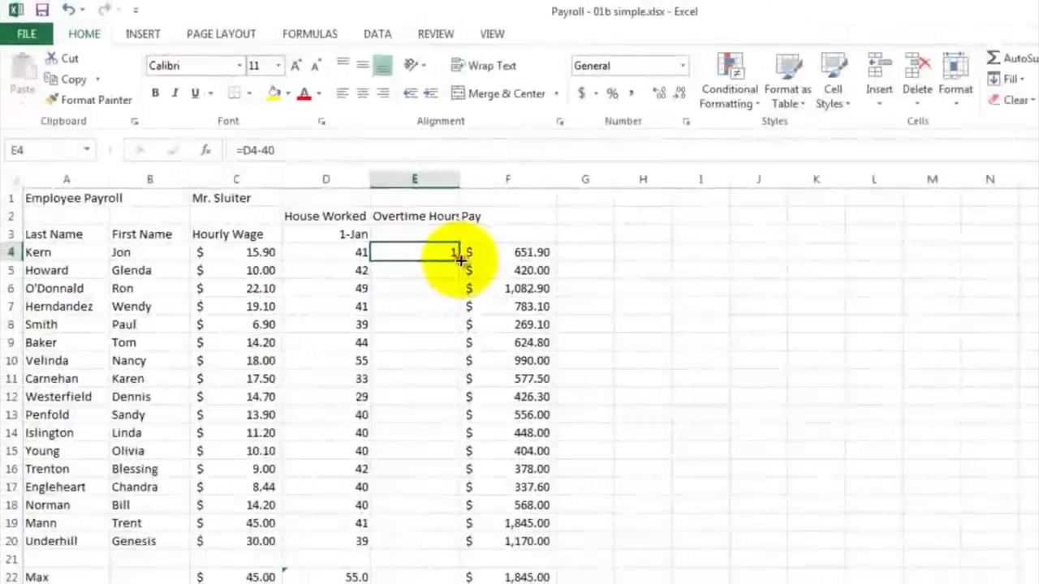
drag(460, 260, 448, 550)
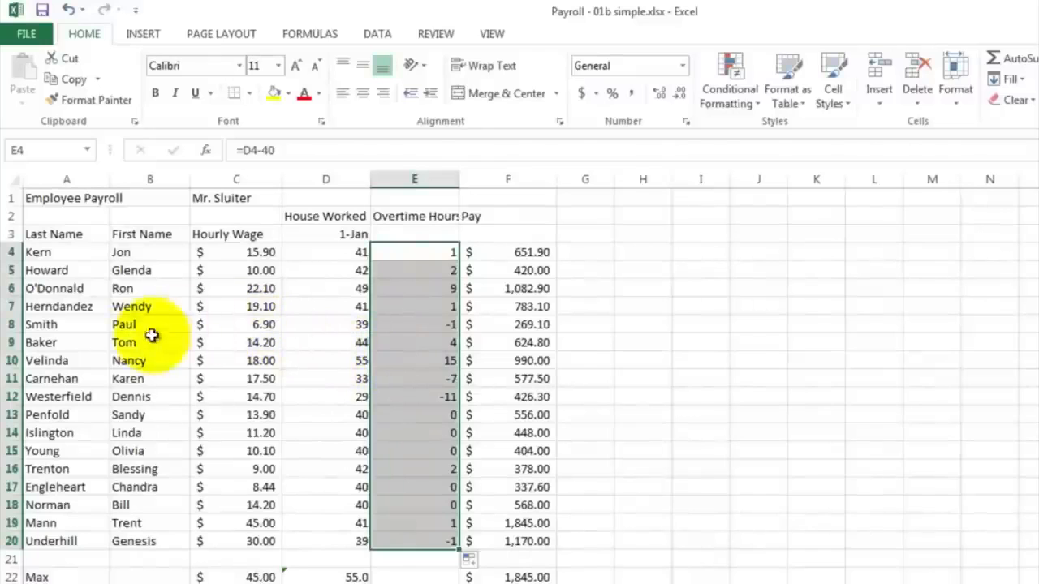
click(404, 326)
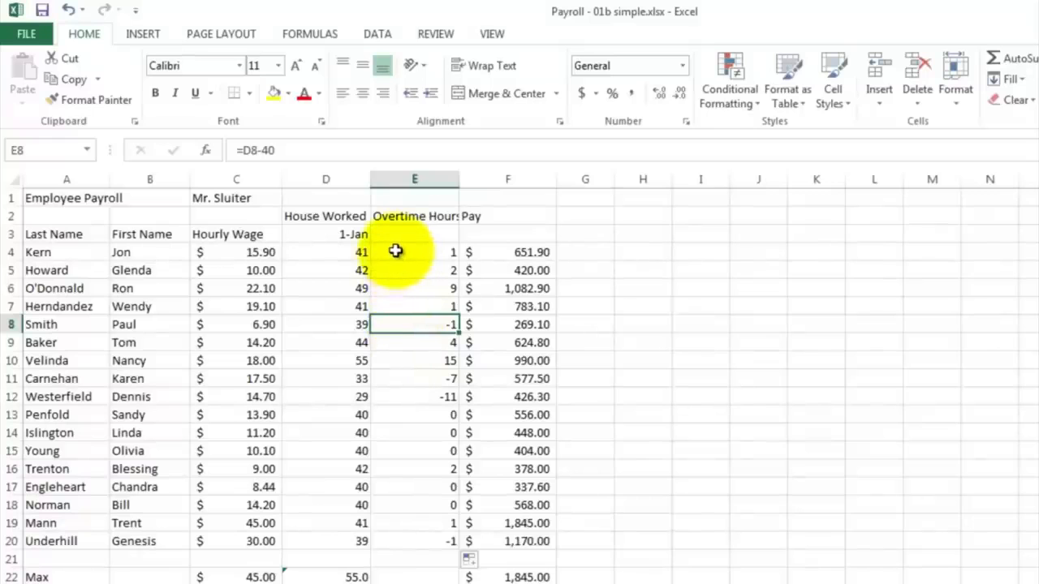
Step: Replace the formula in E4 with =IF(D4>40,D4-40,0) to count only hours above 40 as overtime
click(395, 251)
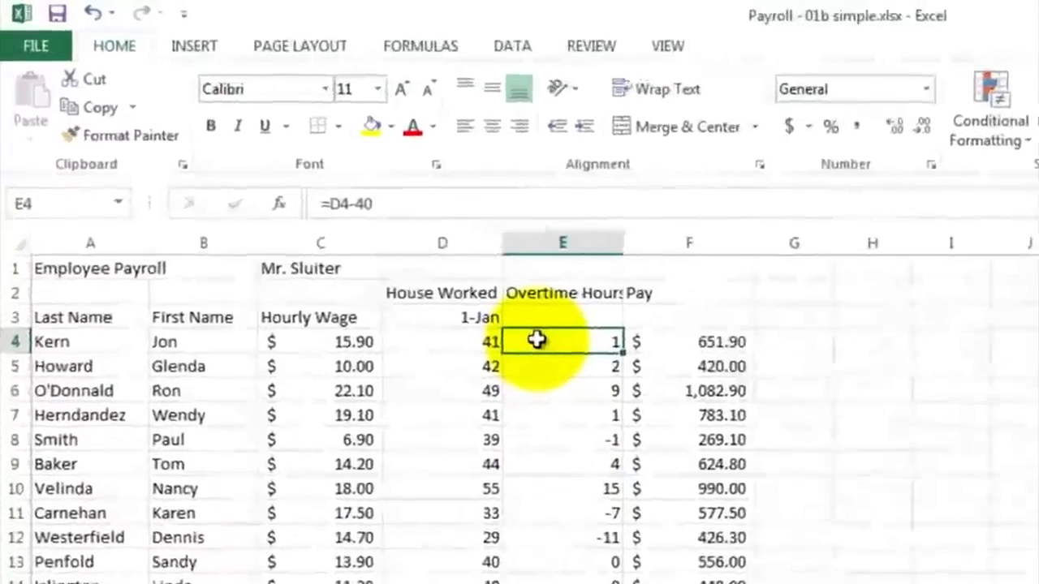
text(=if)
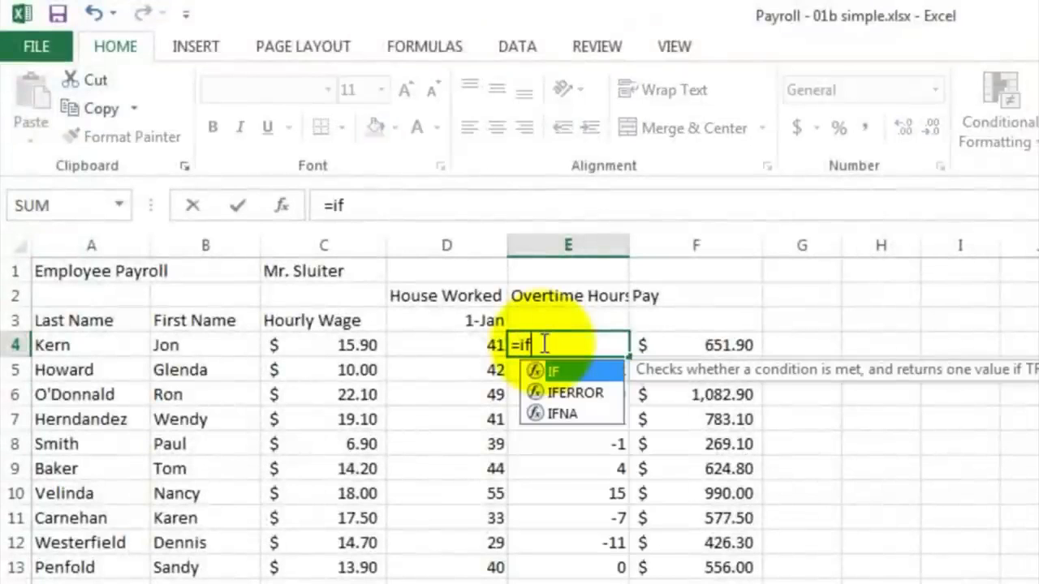
text(()
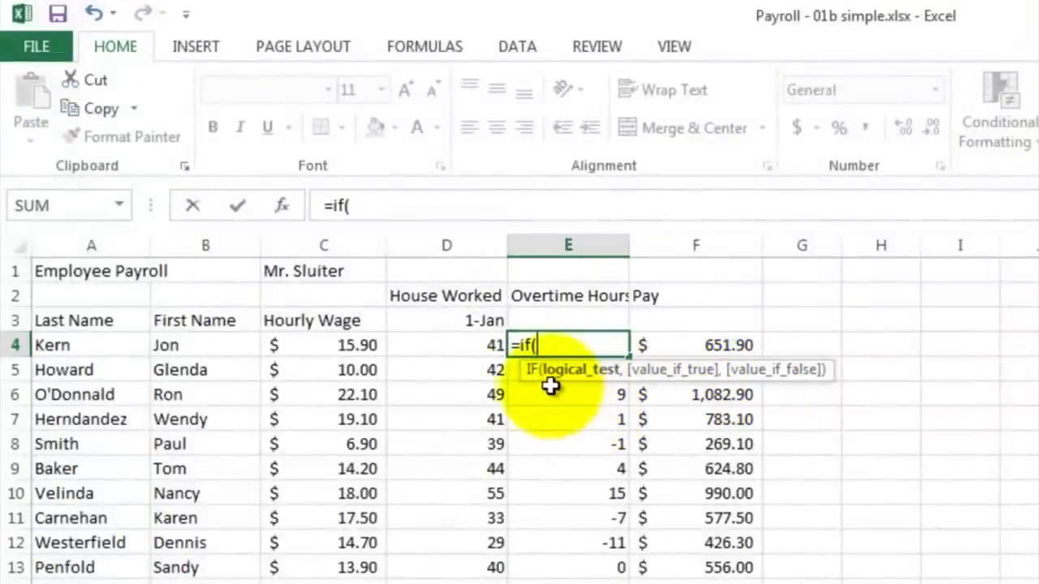
click(447, 347)
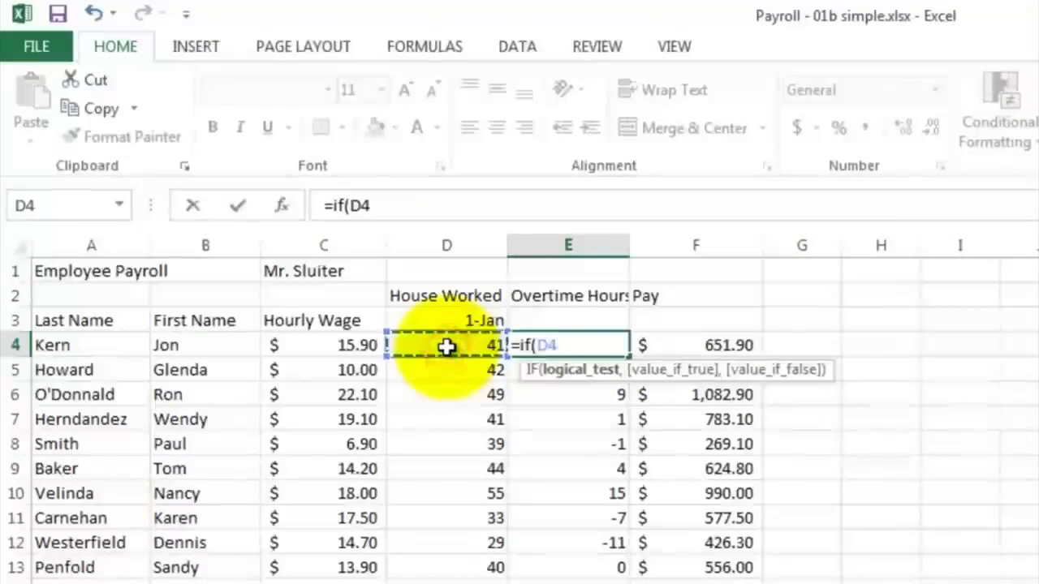
text(>)
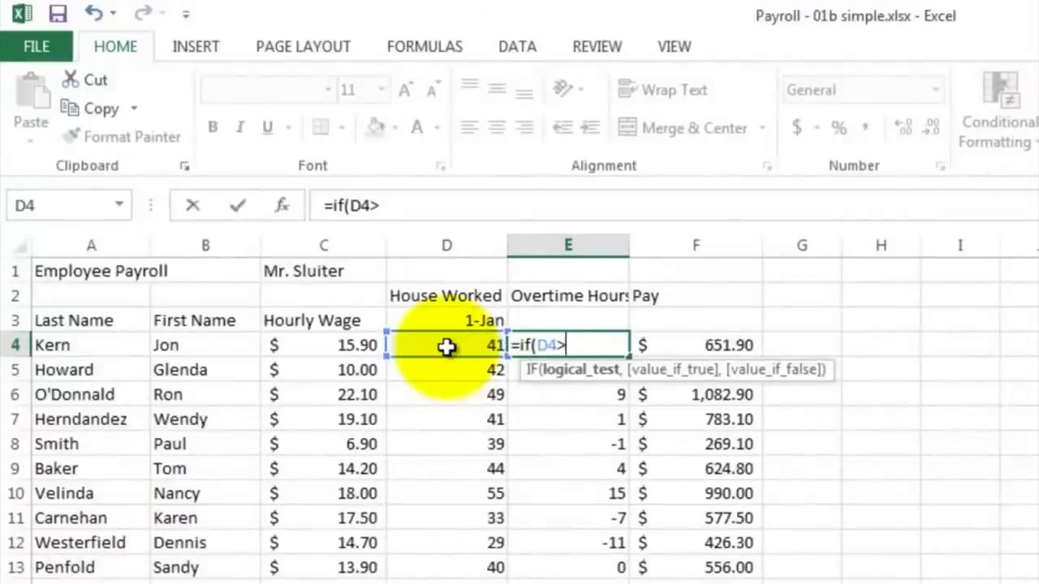
text(40,)
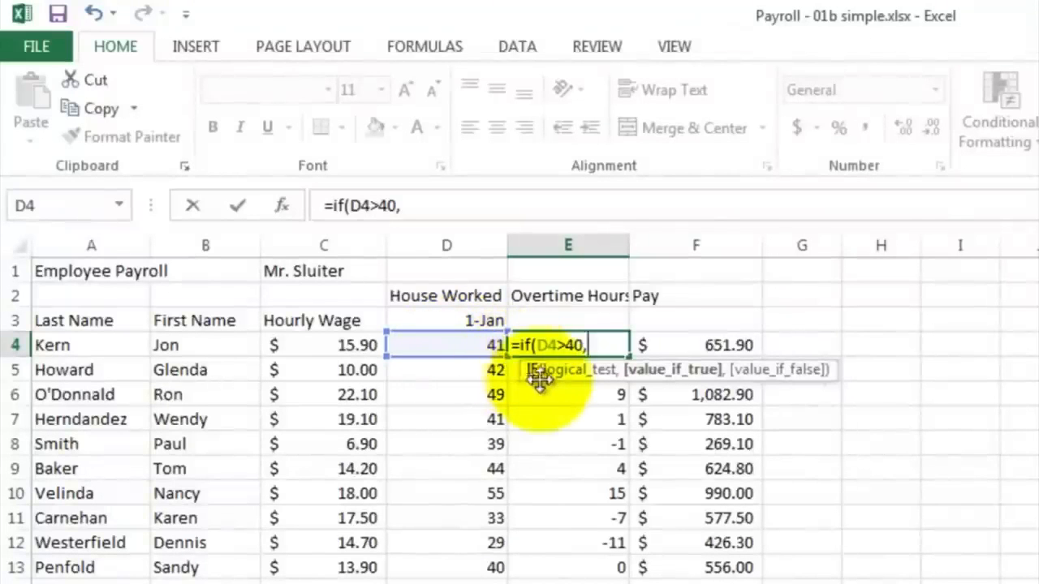
click(475, 348)
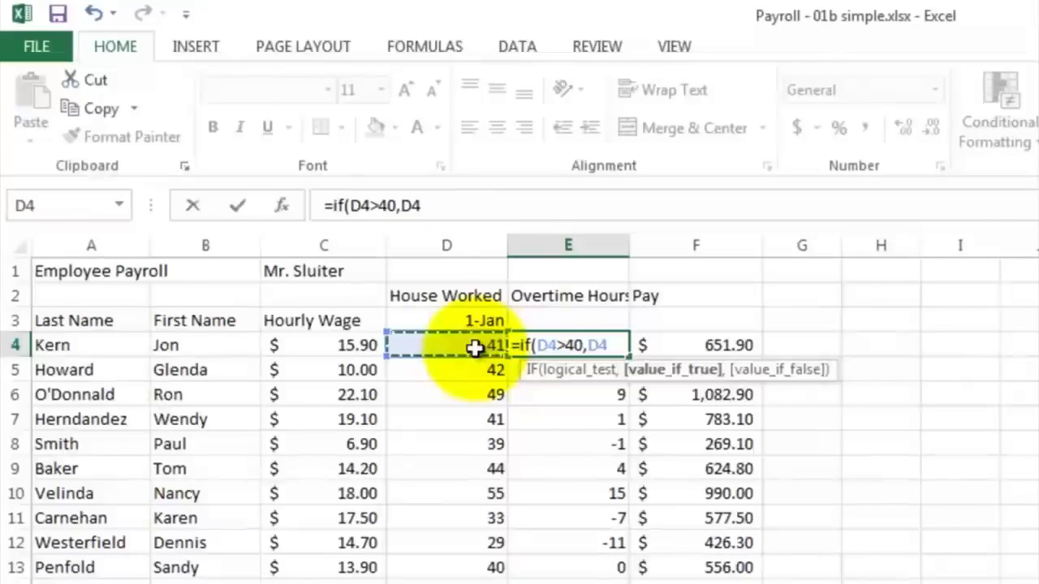
text(-40)
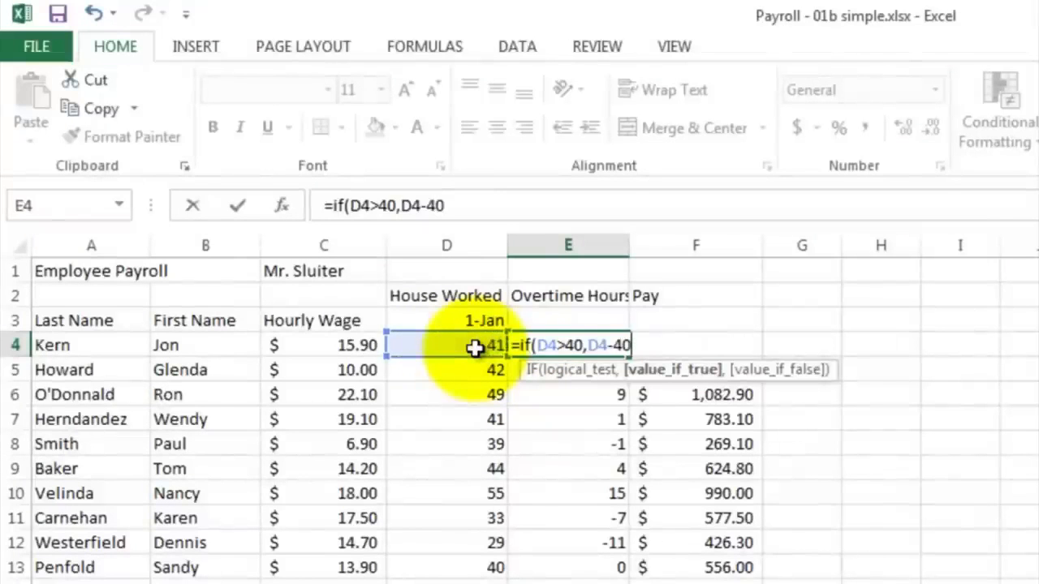
text(,0)
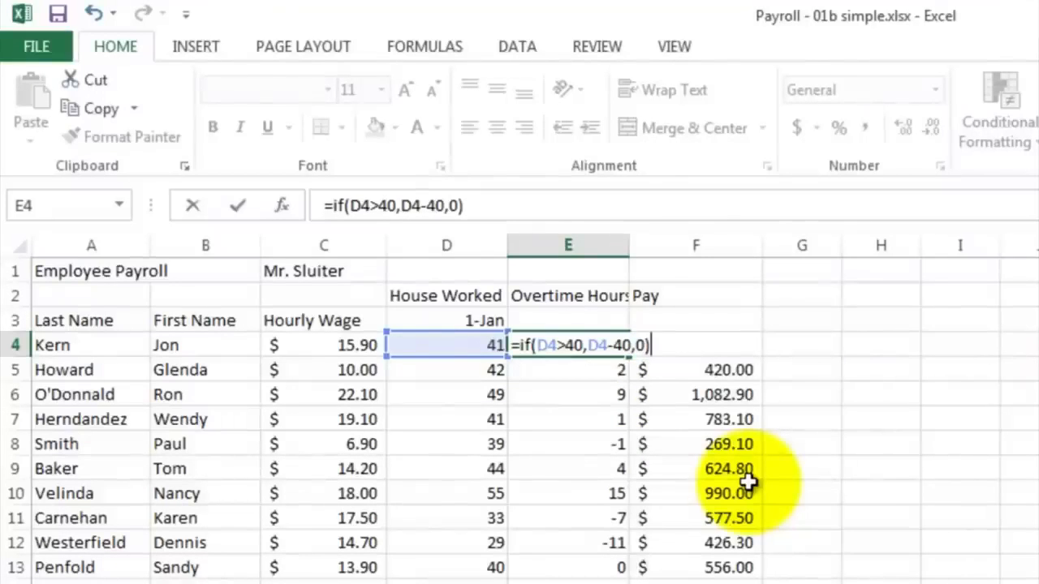
key(Return)
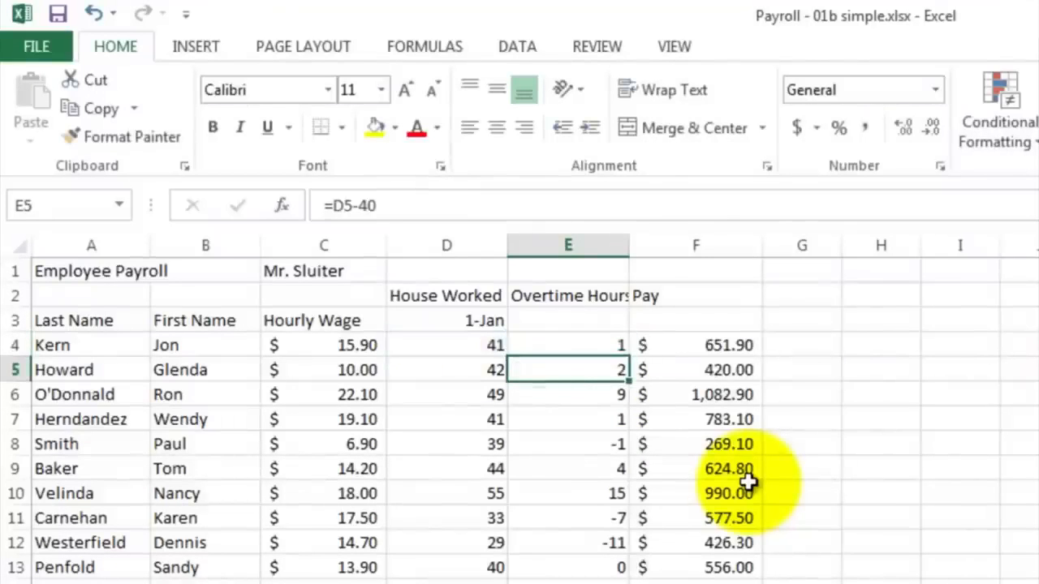
Step: Fill the IF overtime formula from E4 down to E20 for all employees
click(608, 347)
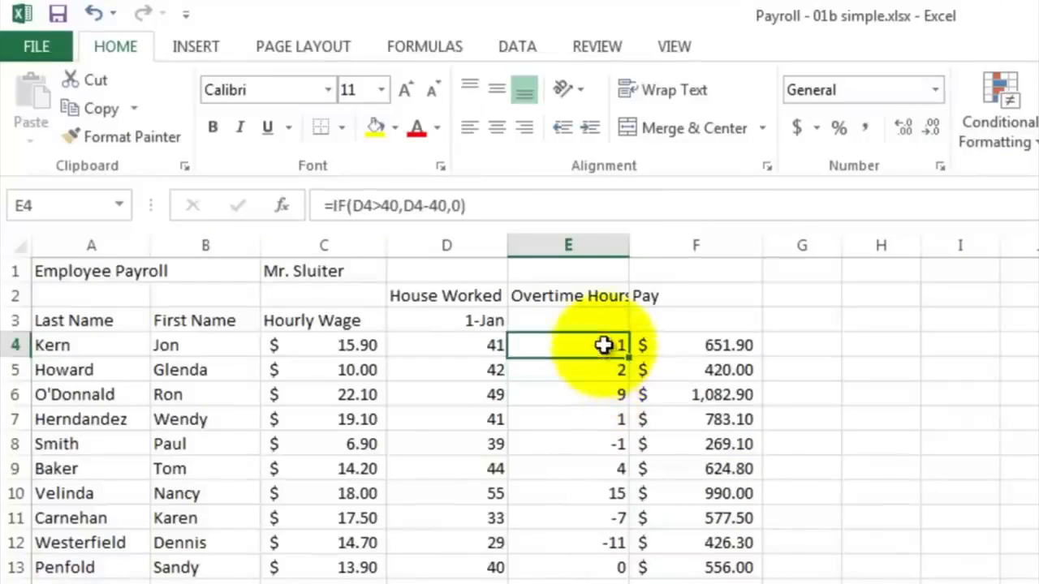
drag(627, 356, 637, 583)
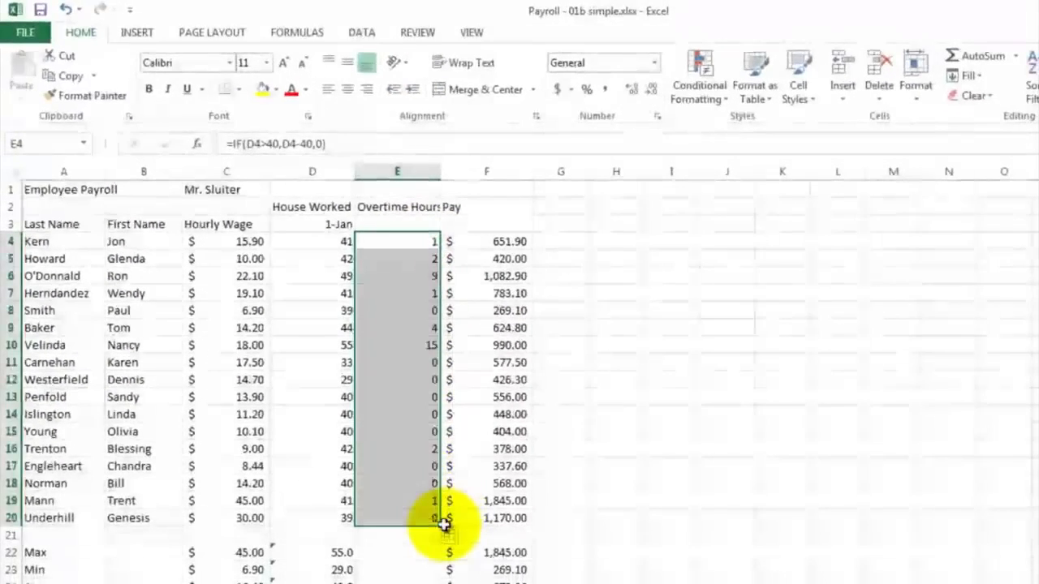
Step: Inspect the overtime formula in E8 and the Pay formula in F4
click(412, 314)
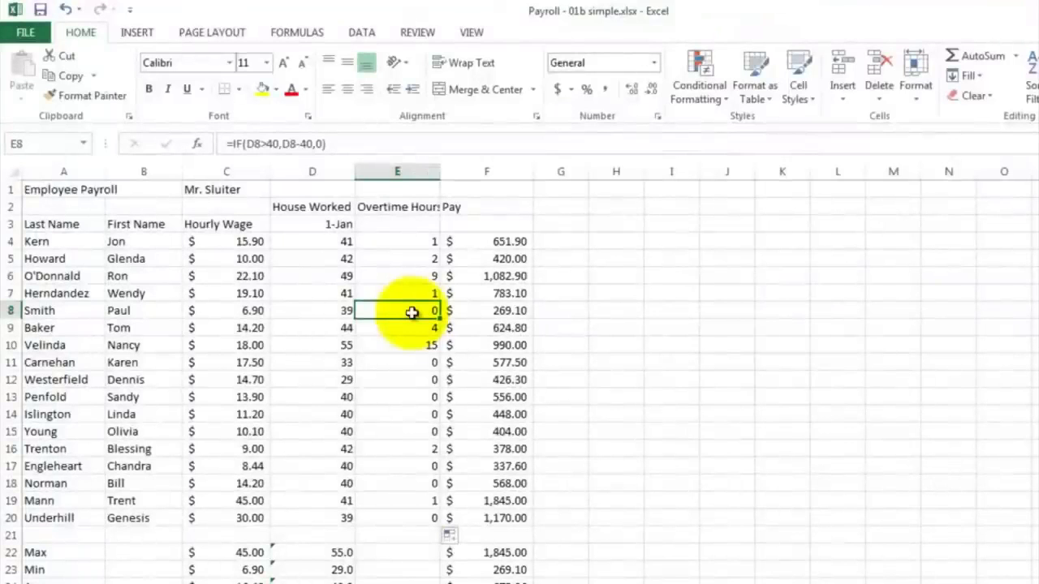
click(481, 243)
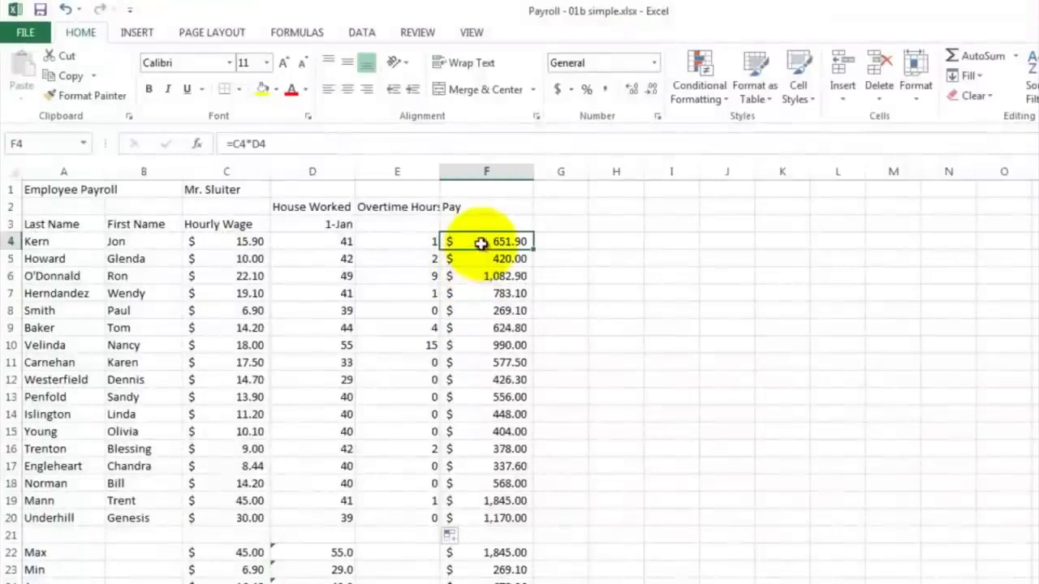
click(481, 244)
double_click(481, 244)
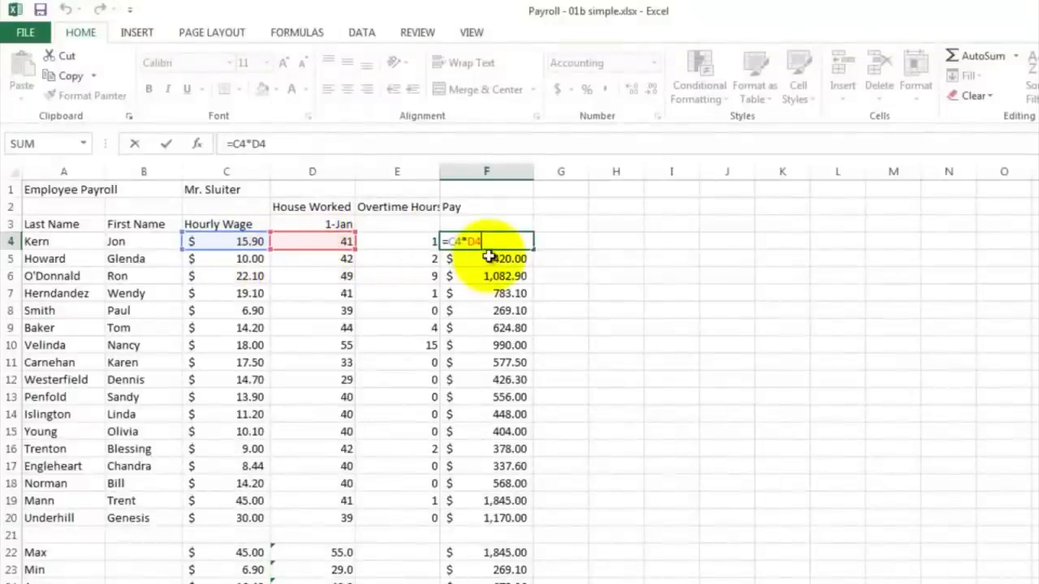
key(Return)
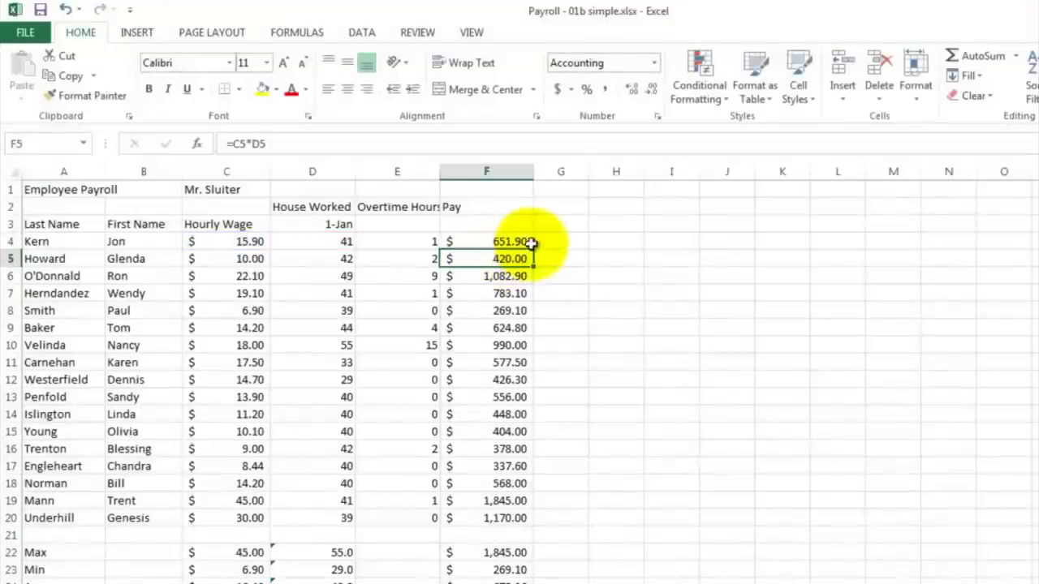
Step: Label G2 as Overtime Bonus for a new bonus column
click(552, 207)
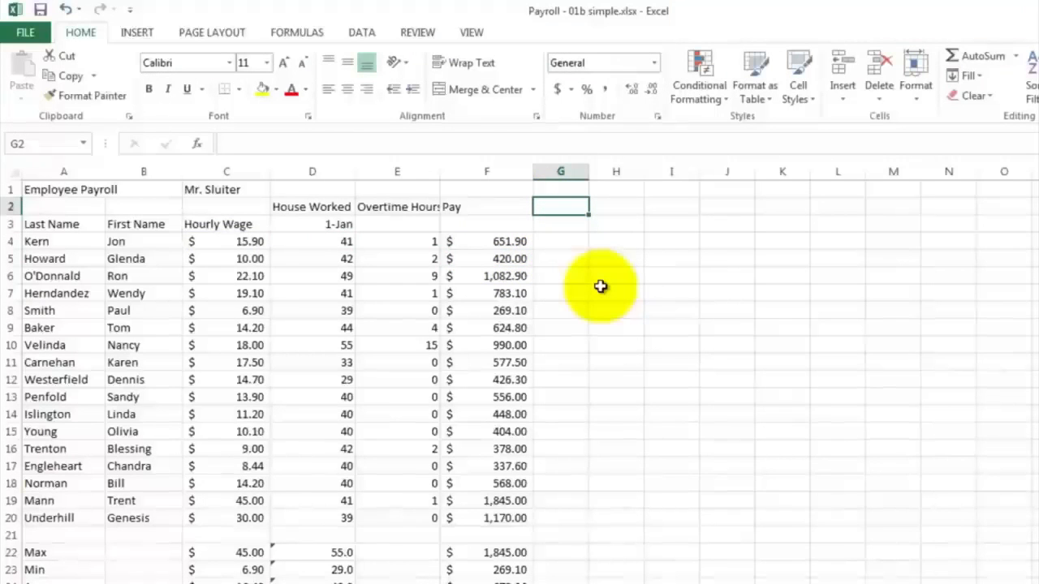
text(Overti)
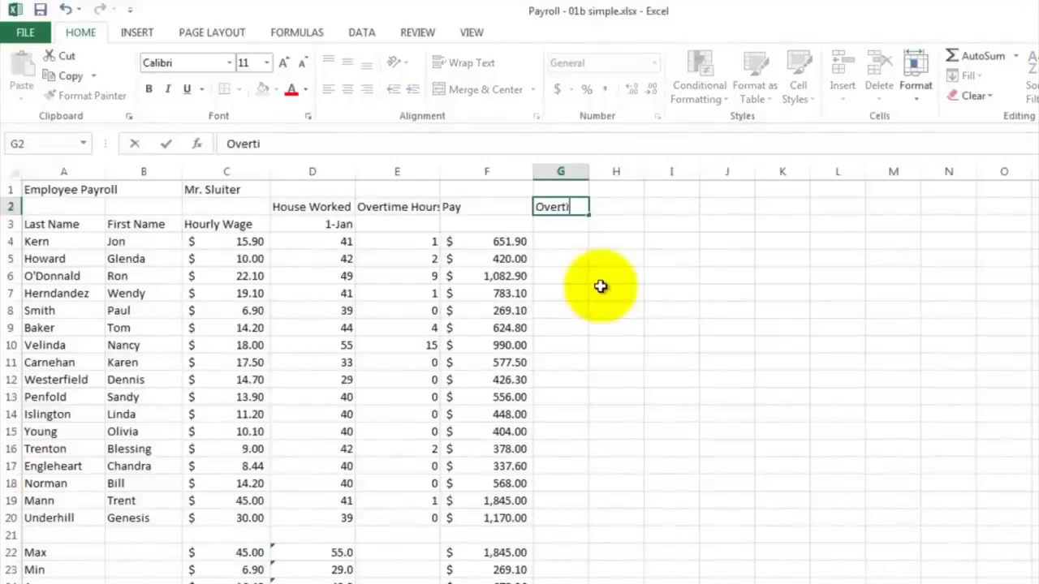
text(me Bonus)
Step: Enter the formula =.5*C4*E4 in G4 to compute the first employee's overtime bonus
click(551, 241)
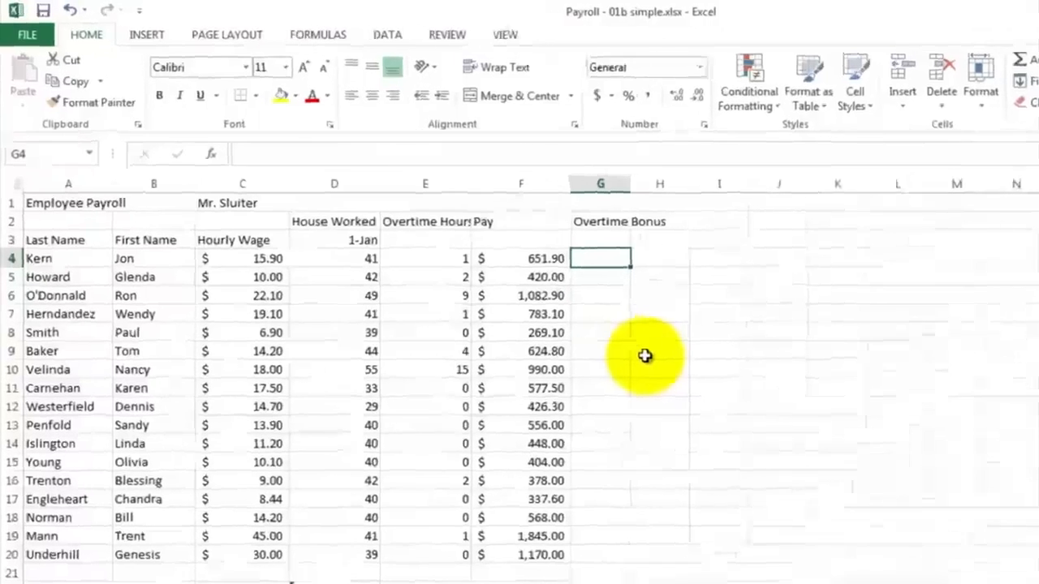
text(=)
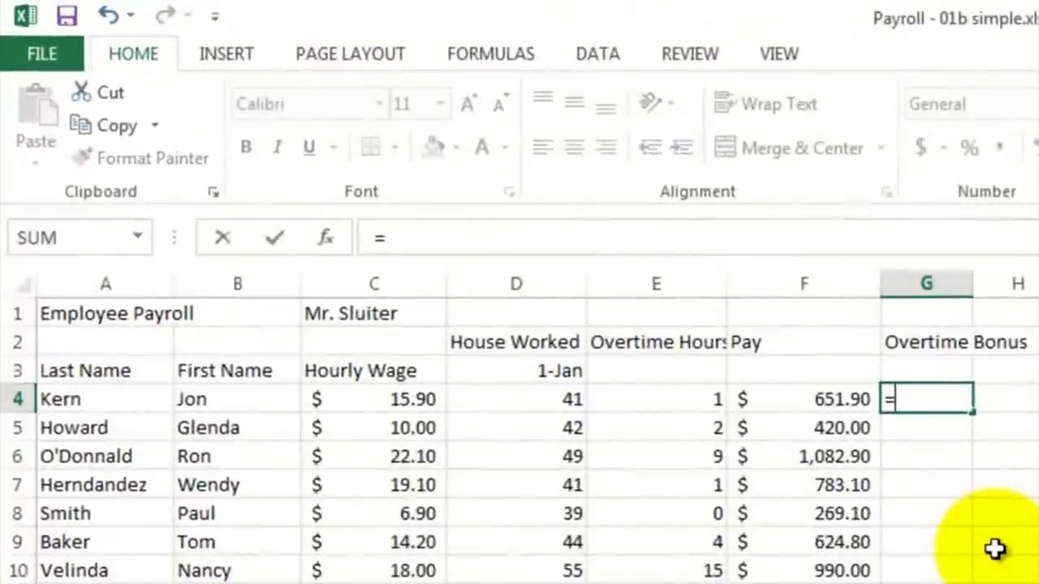
text(.5*)
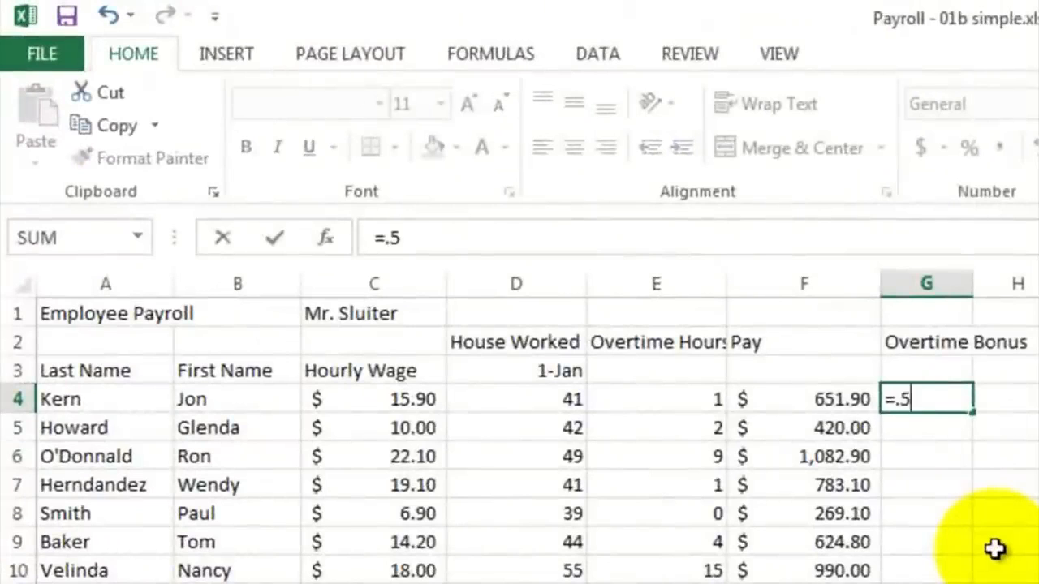
click(394, 403)
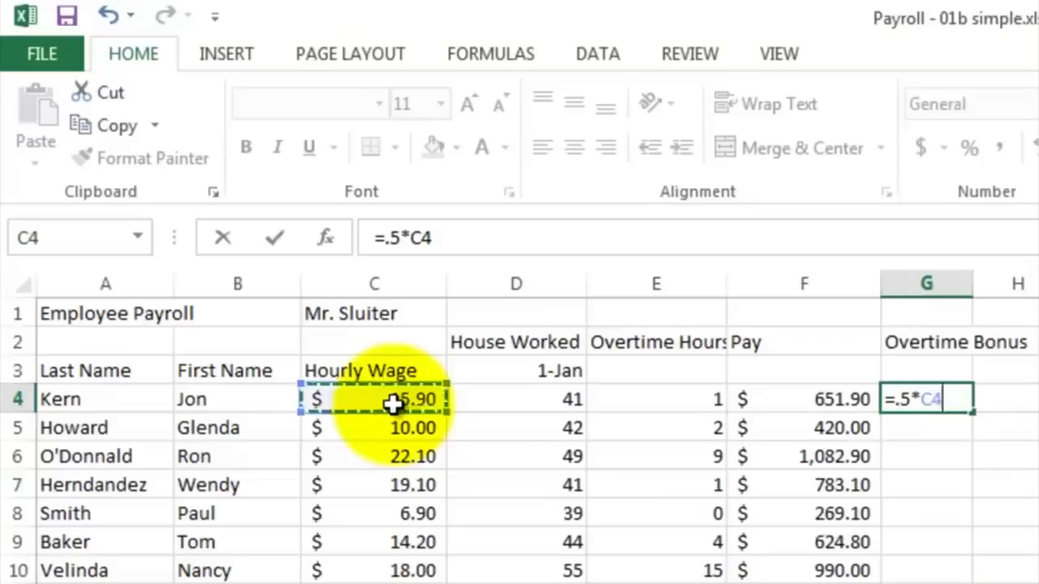
text(*)
click(625, 404)
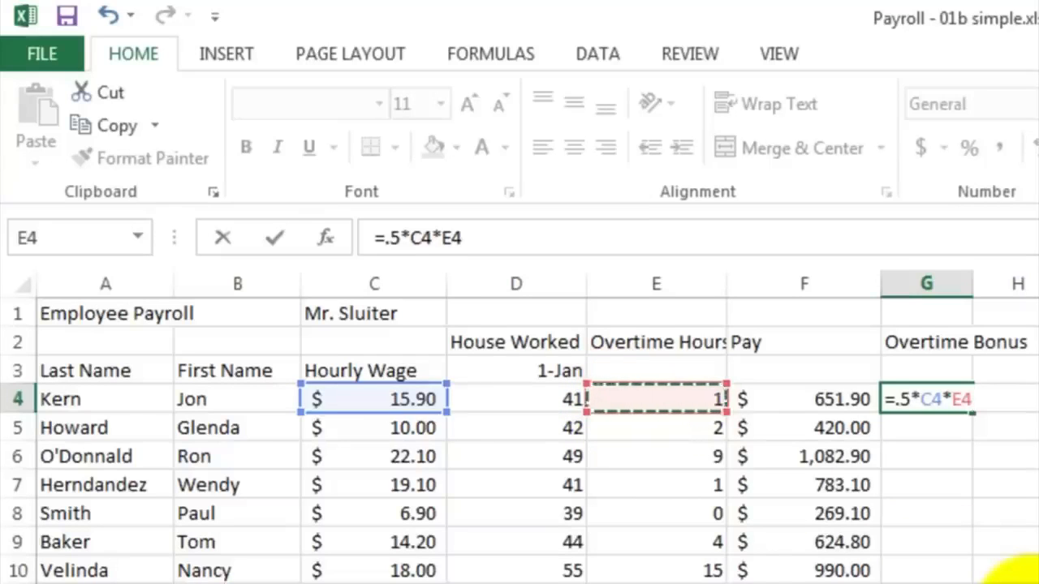
key(Return)
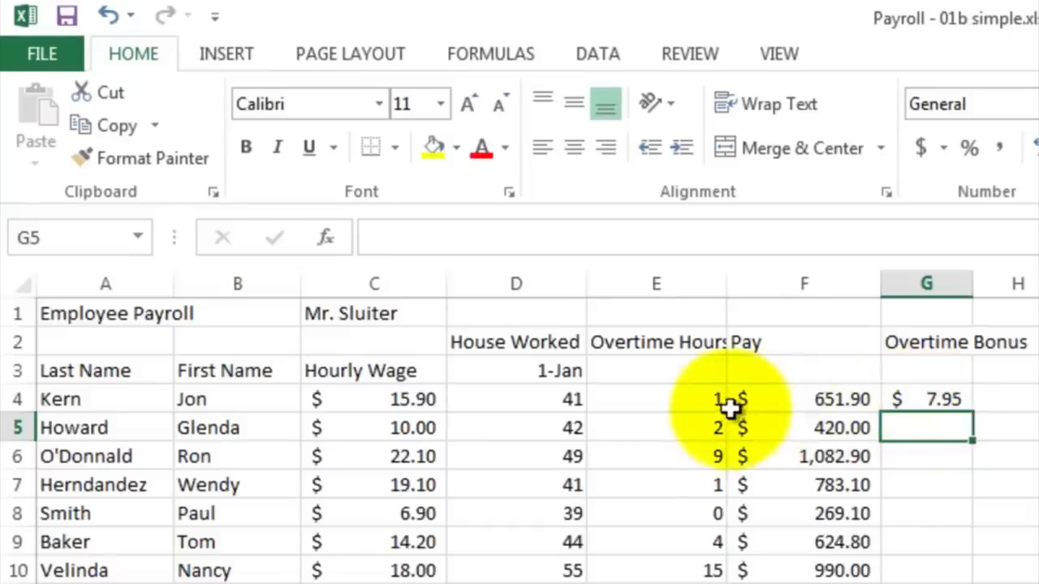
Step: Fill the overtime bonus formula from G4 down to G20 and check the copied formulas
click(926, 399)
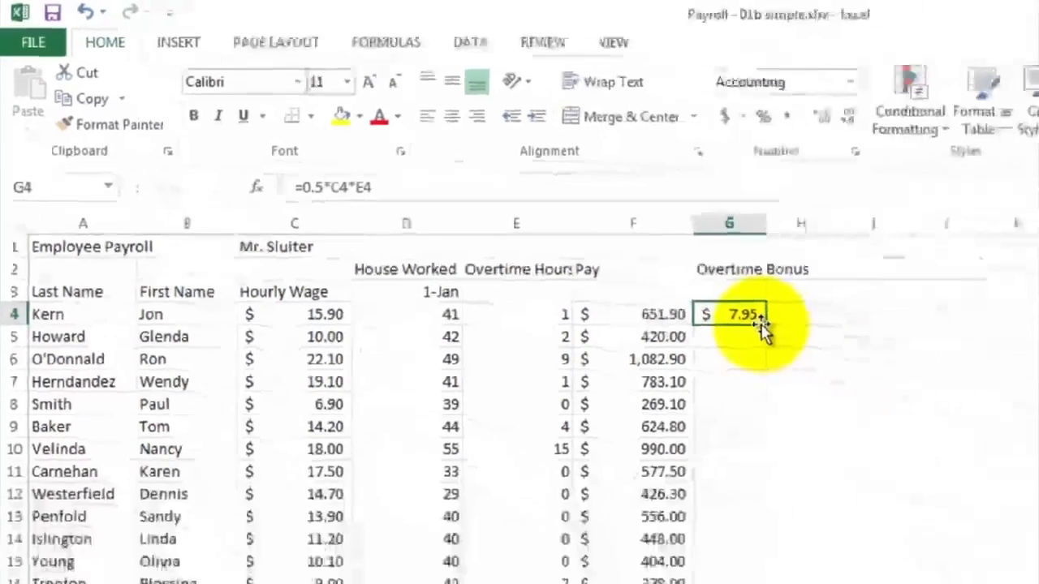
drag(765, 324, 762, 583)
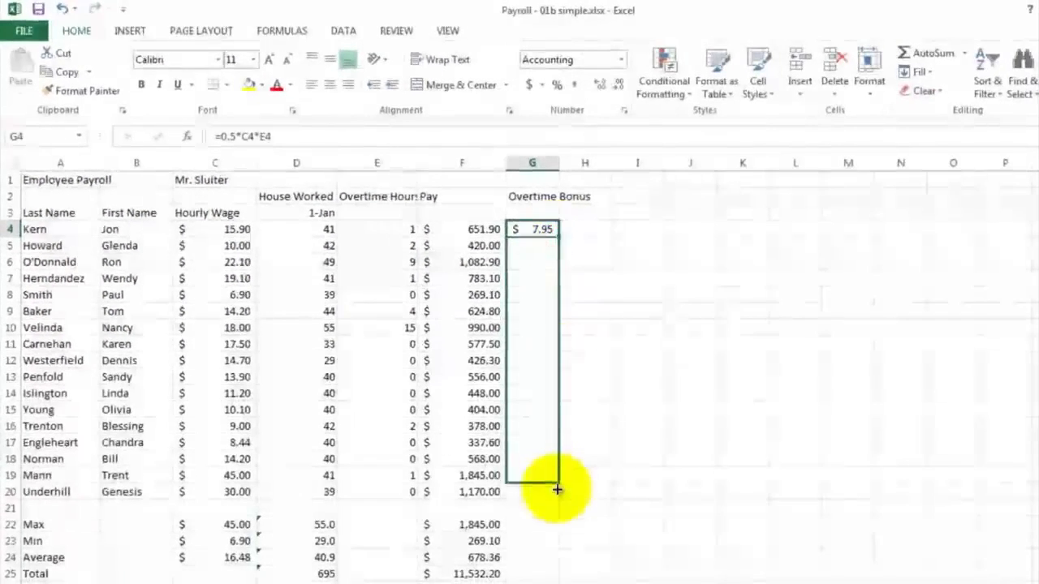
drag(557, 489, 556, 493)
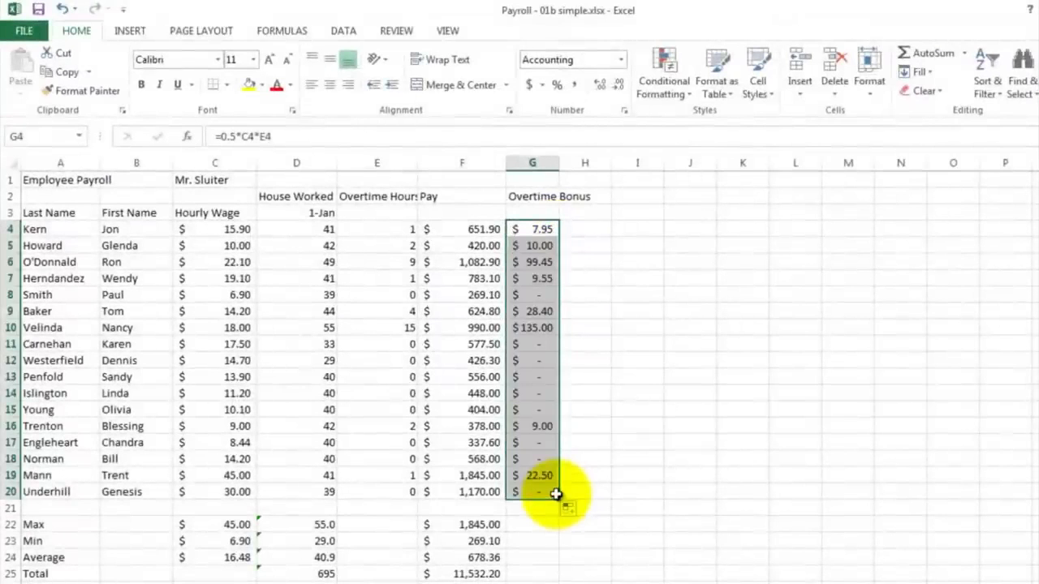
click(540, 294)
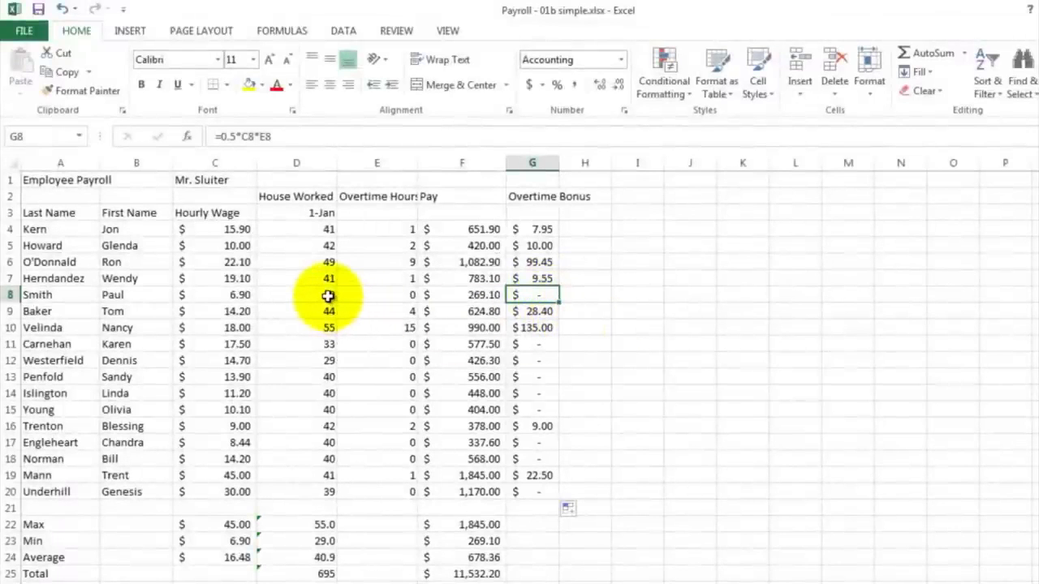
click(535, 379)
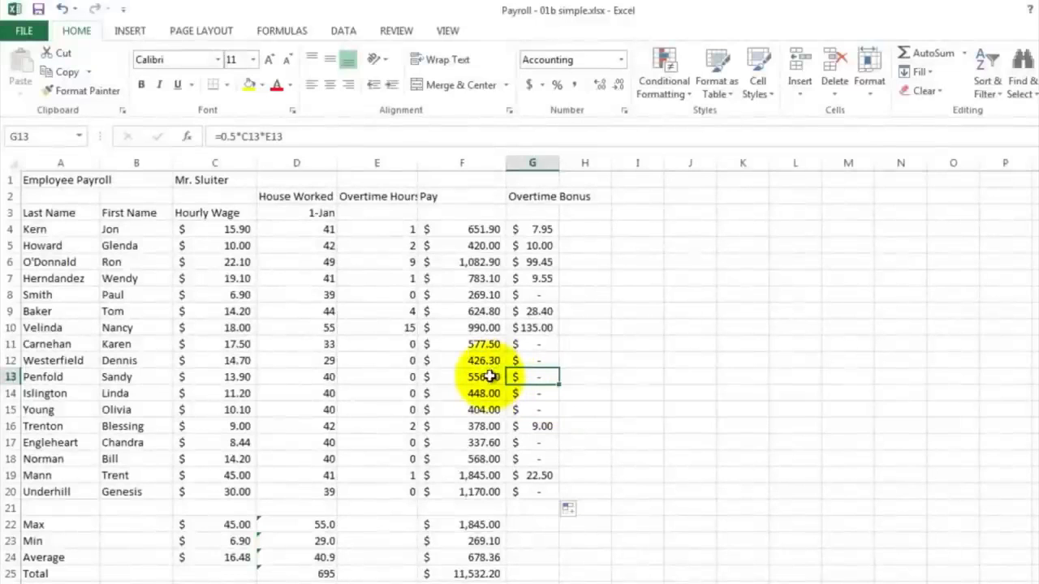
Step: Label H2 as Total for a total pay column
click(581, 197)
text(Total)
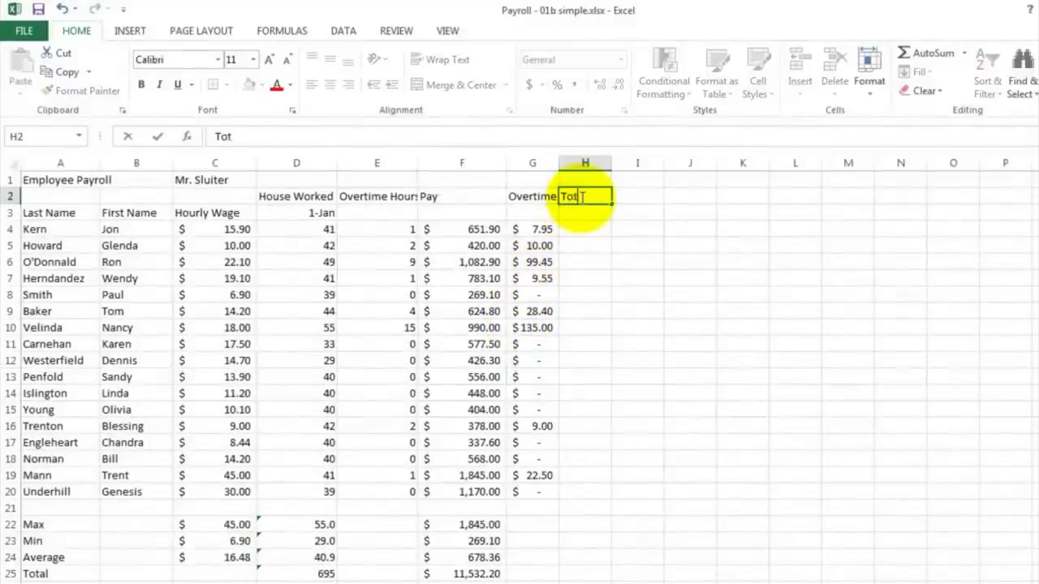
key(Return)
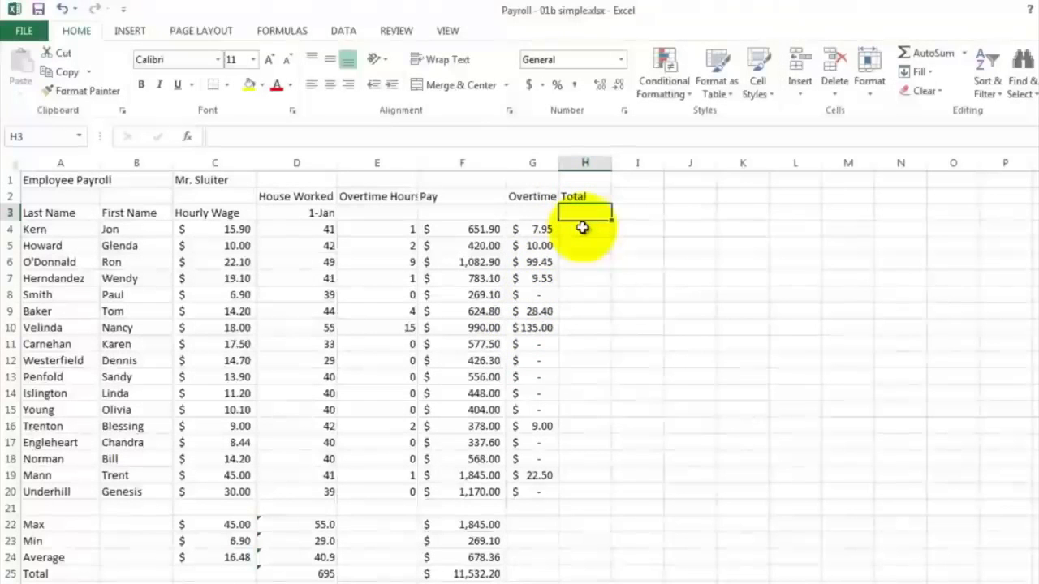
Step: Enter the formula =F4+G4 in H4 to add the first employee's pay and overtime bonus
click(582, 228)
text(=)
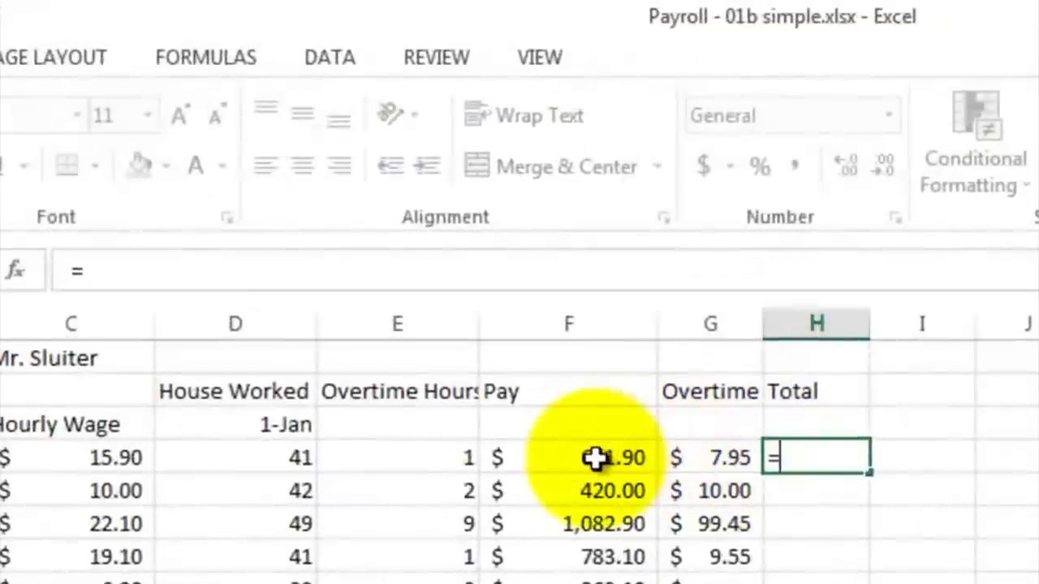
click(595, 458)
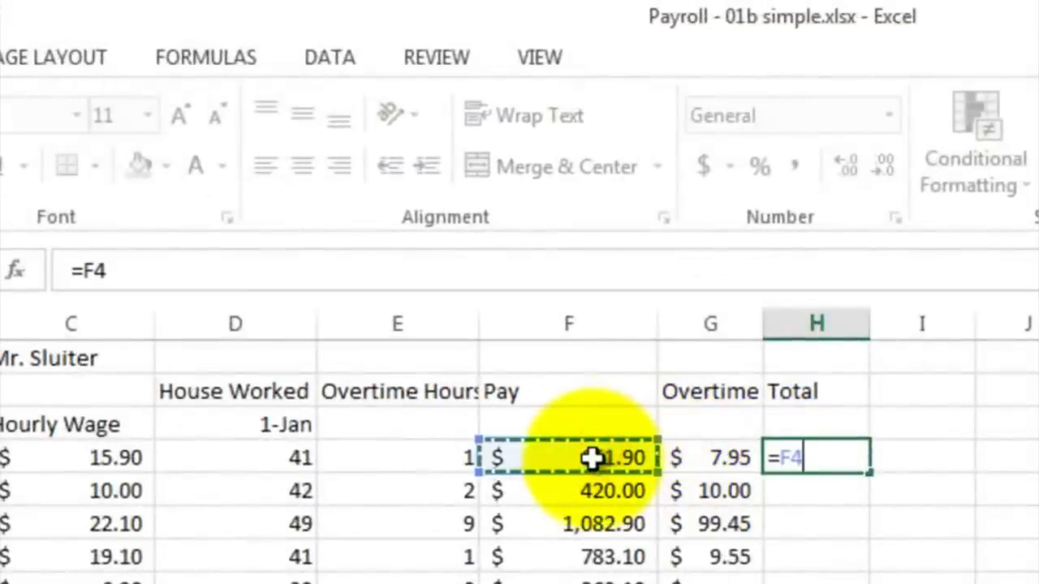
text(+)
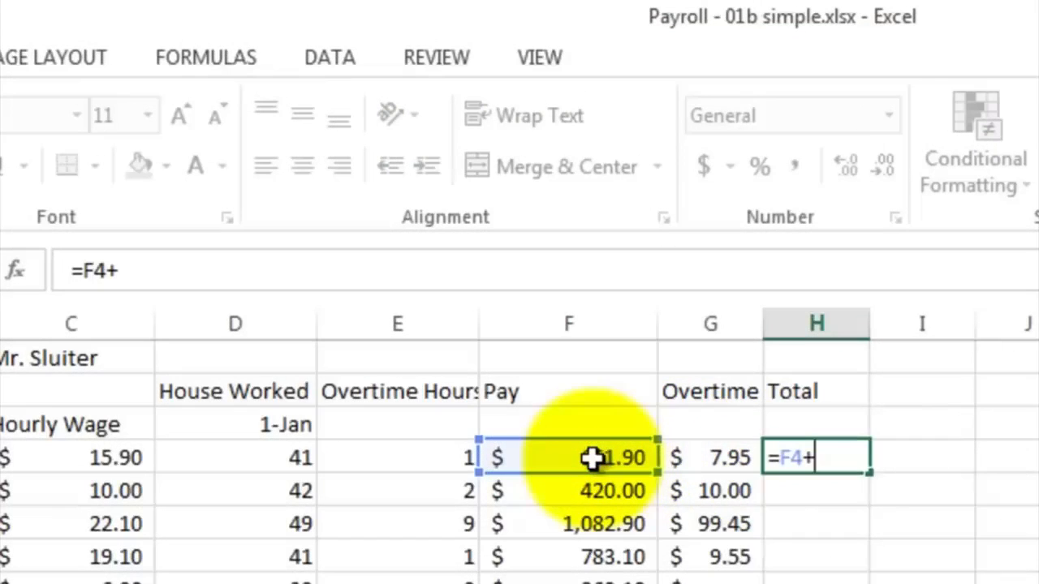
click(712, 459)
key(Return)
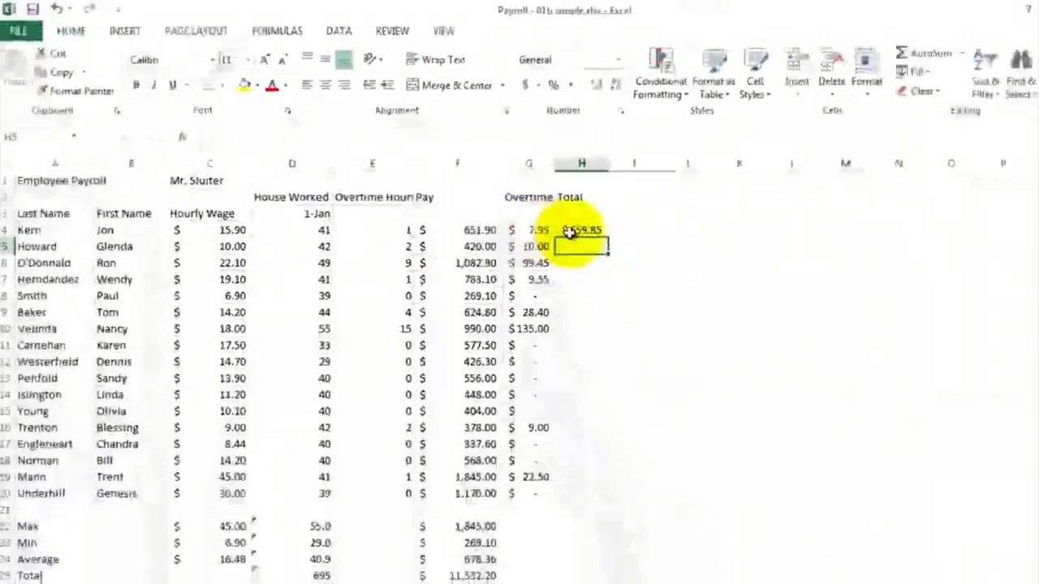
Step: Fill the total pay formula from H4 down to H20 and widen column H to fit the values
click(578, 230)
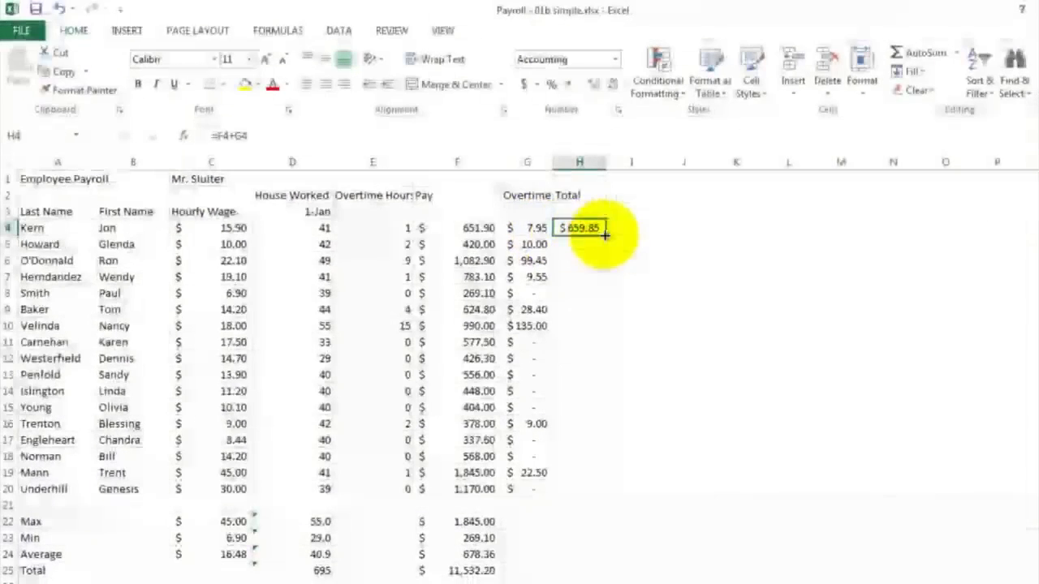
drag(604, 234, 608, 493)
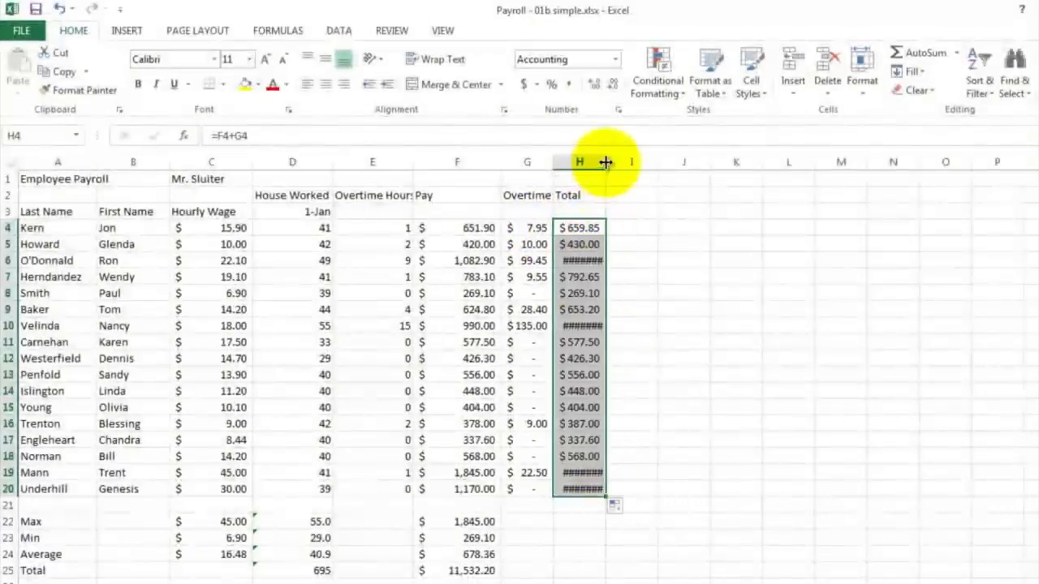
drag(604, 163, 615, 165)
drag(621, 164, 621, 165)
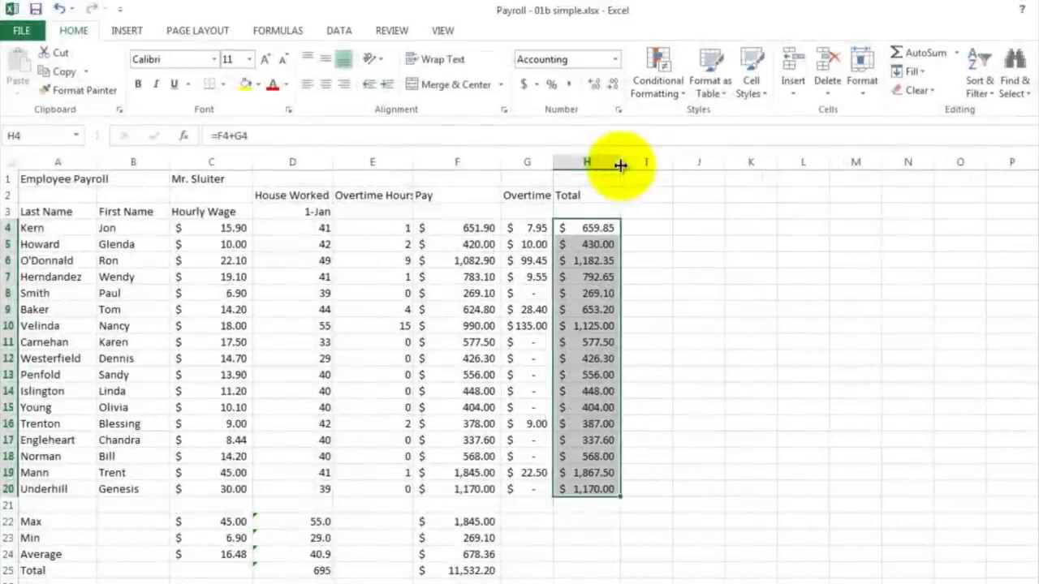
Step: Copy the Max, Min, Average and Total formulas from column F across into the Overtime and Total columns
click(635, 373)
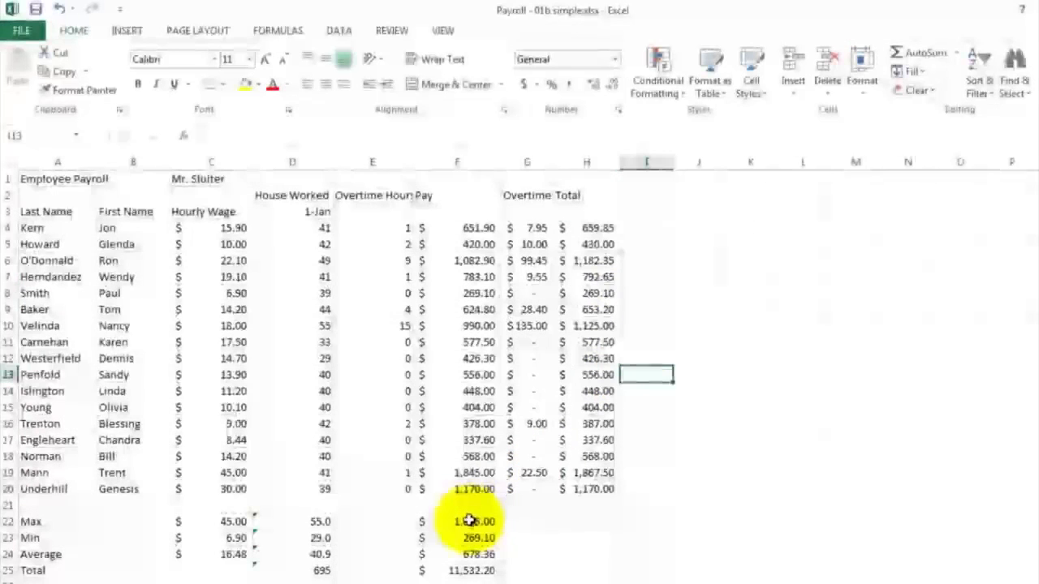
click(455, 522)
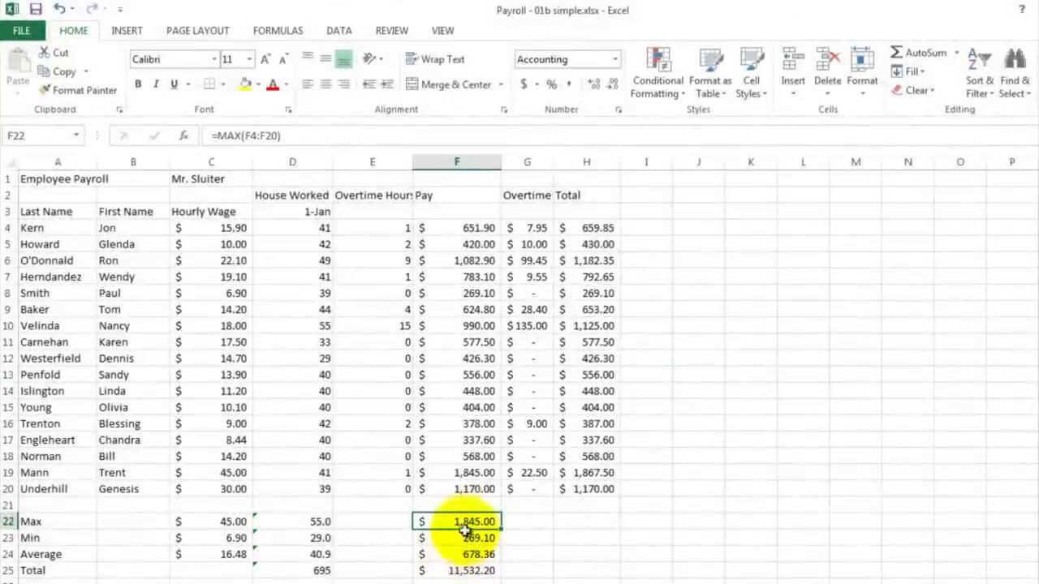
drag(463, 523, 590, 575)
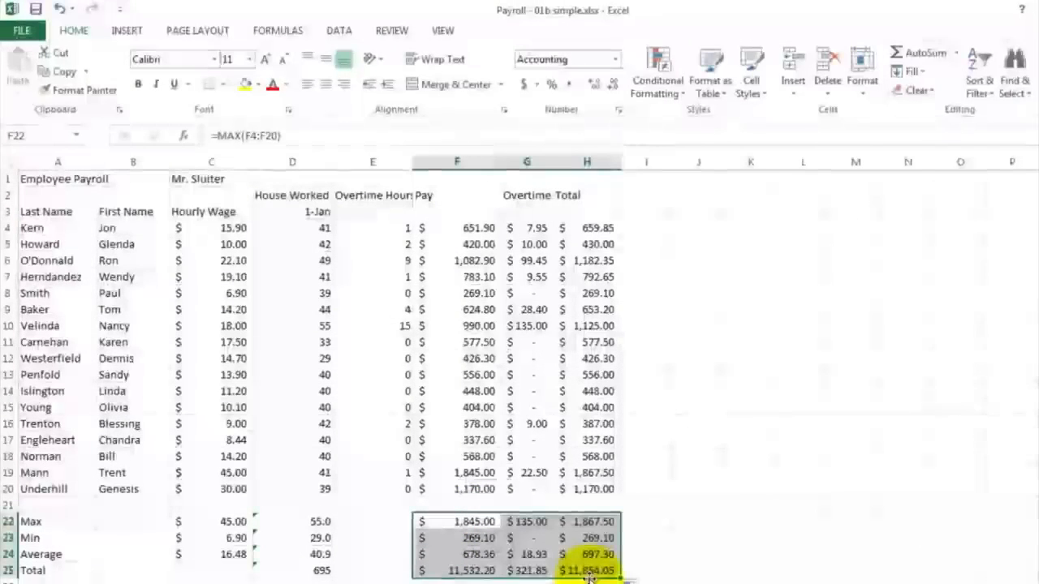
click(646, 517)
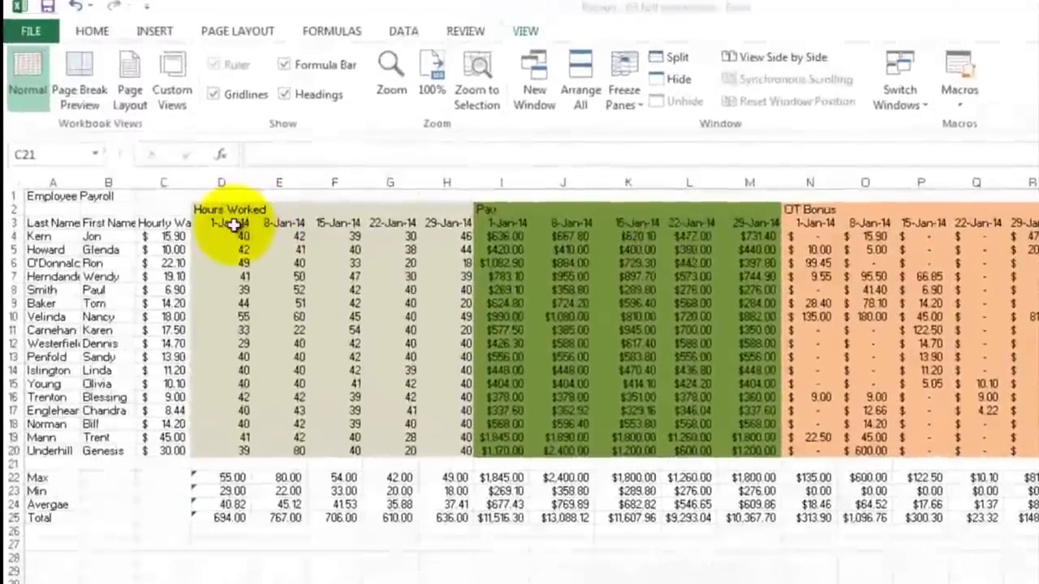
Step: Review the weekly hours columns in the full-month payroll workbook, then switch to the Payroll - 02b Overtime workbook
drag(242, 236, 221, 460)
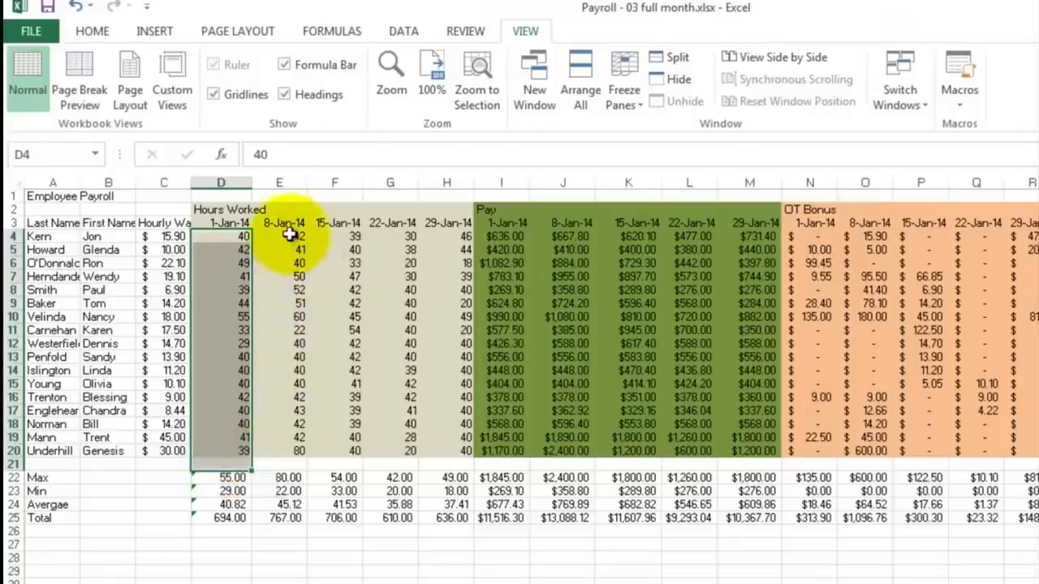
drag(294, 236, 443, 451)
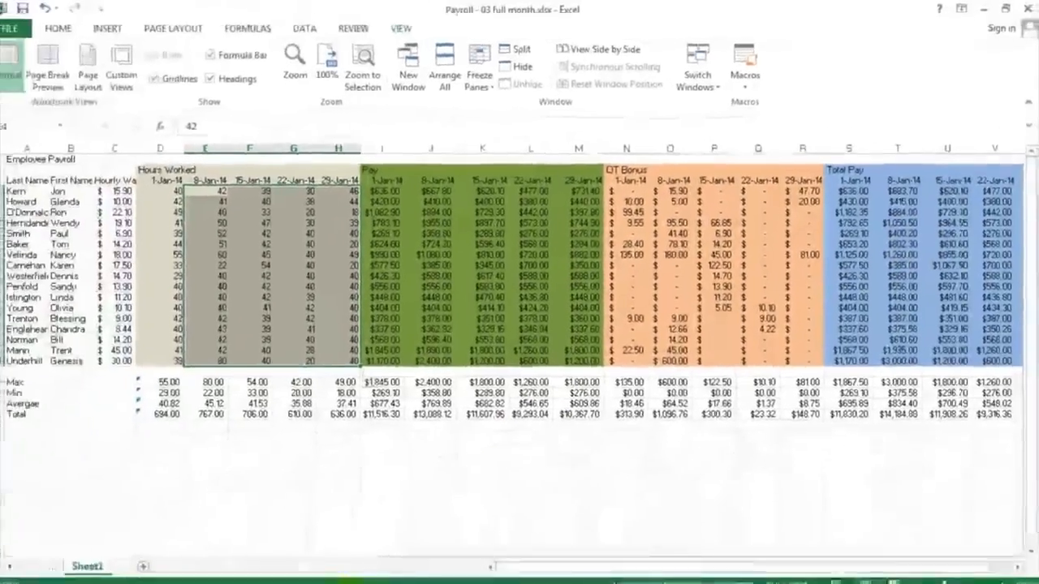
mouse_move(341, 580)
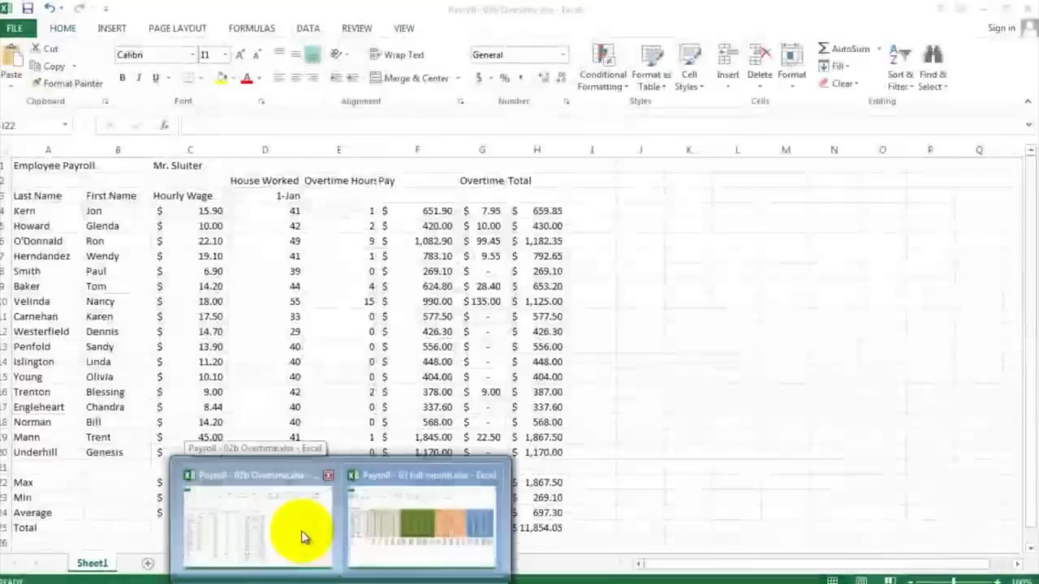
click(302, 538)
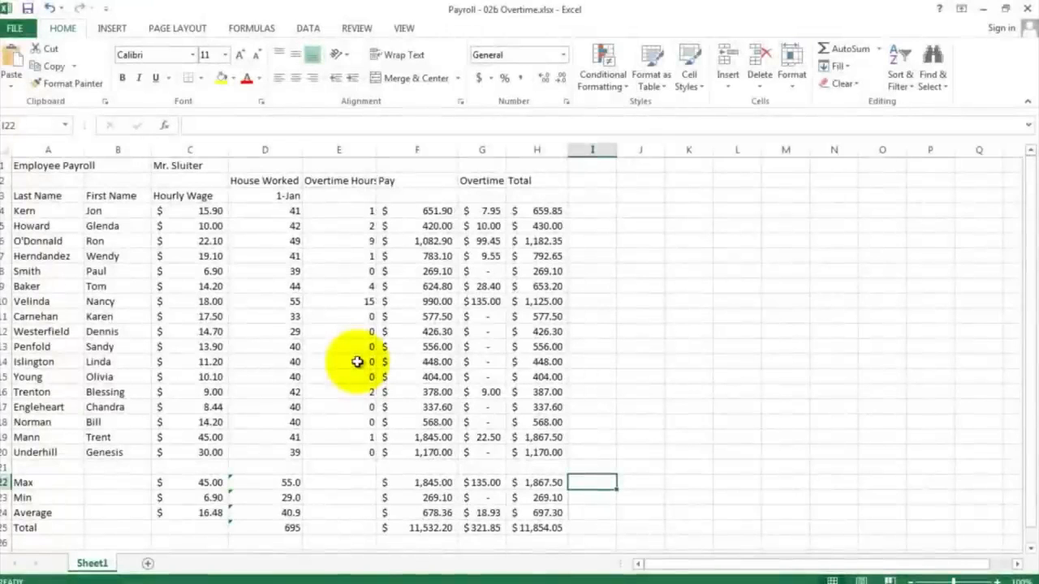
Step: Insert five blank columns before the Overtime Hours column to make room for more weeks
click(349, 149)
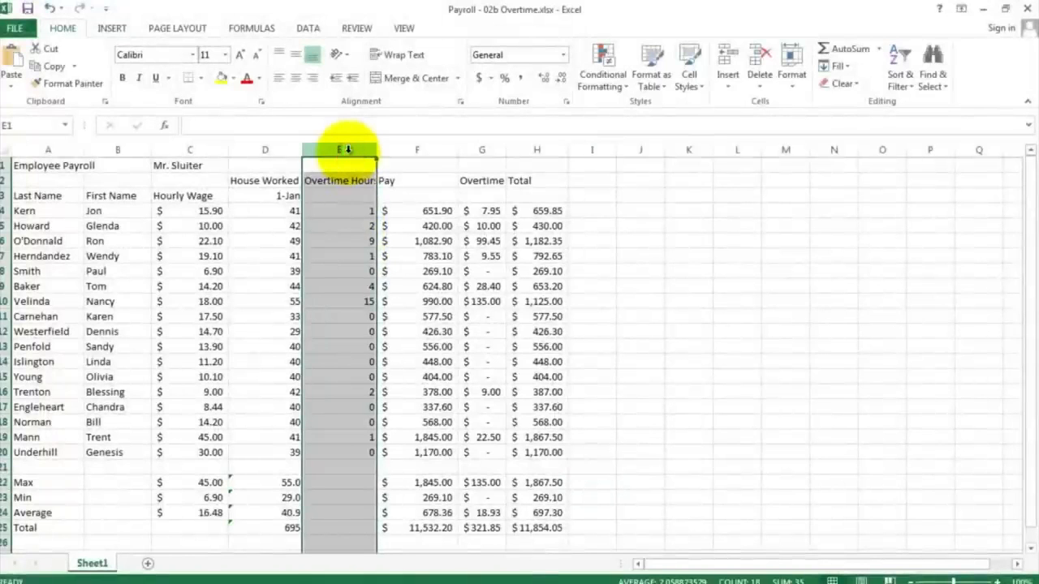
right_click(348, 149)
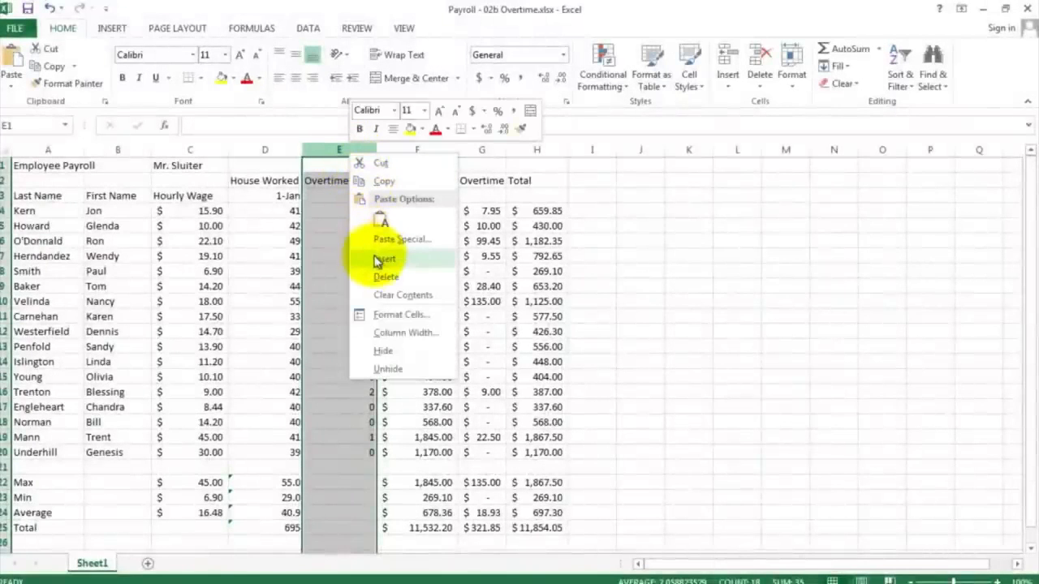
click(381, 259)
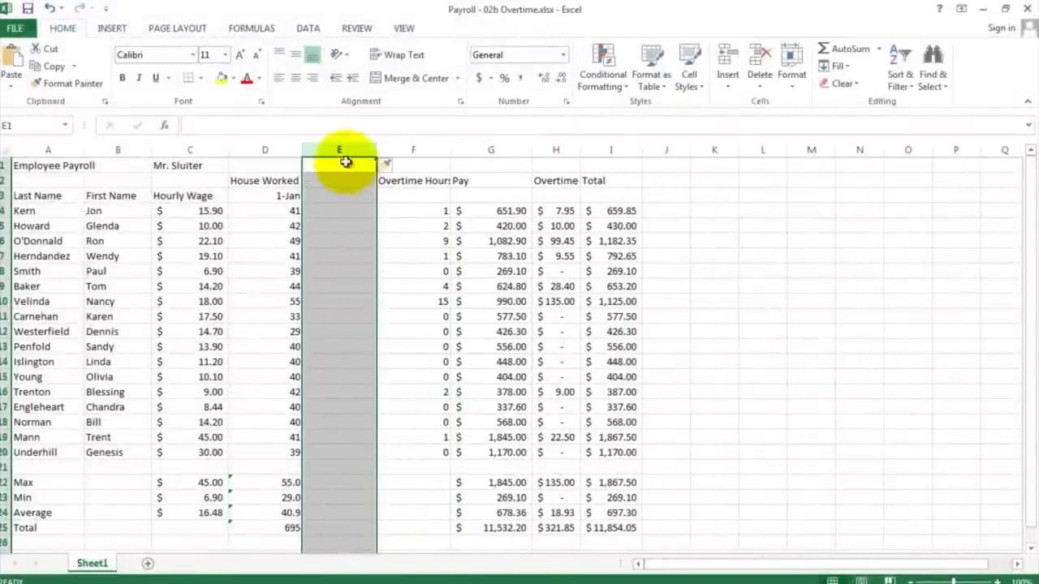
right_click(342, 149)
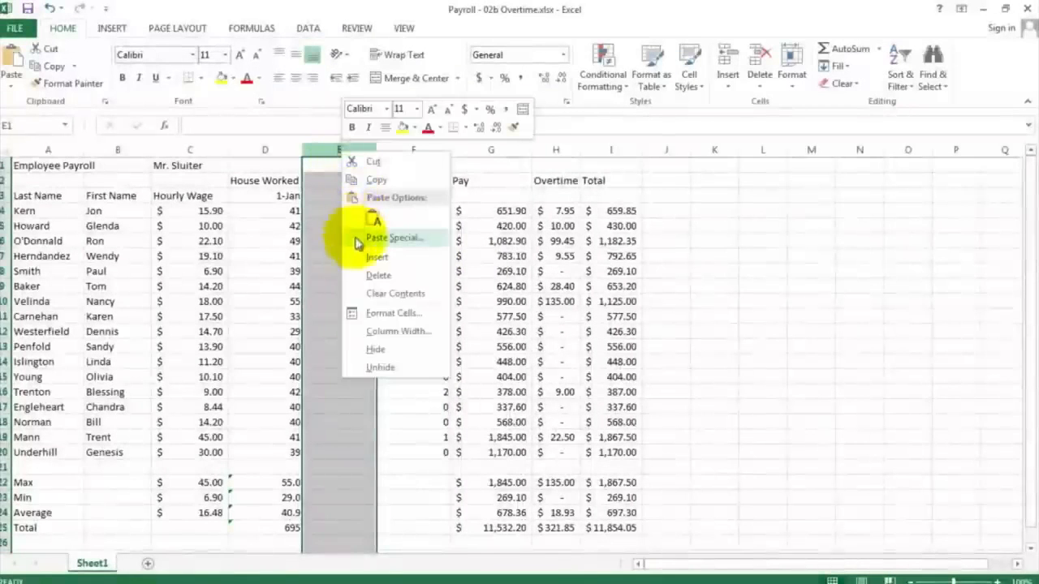
click(359, 250)
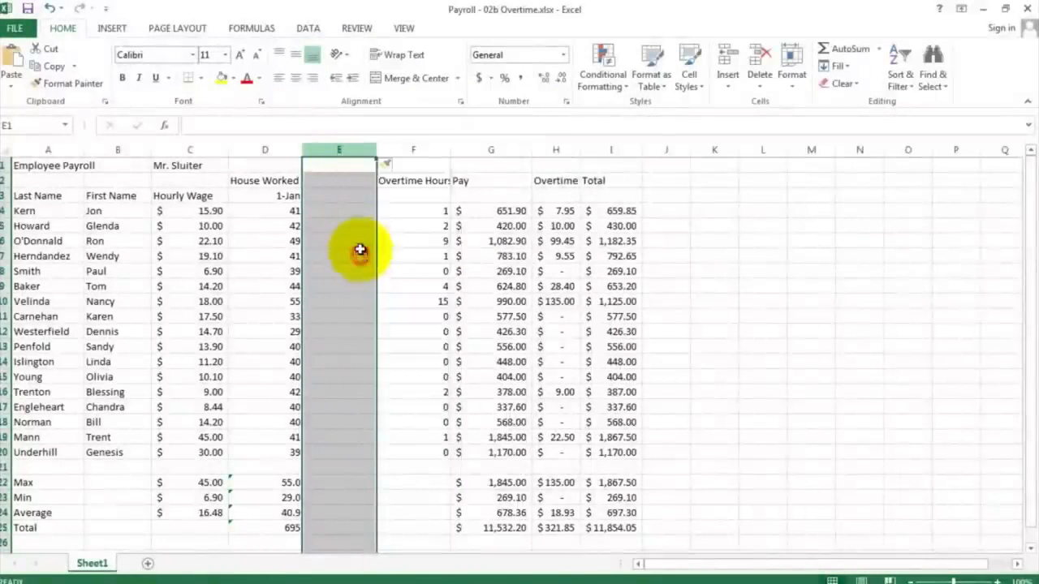
right_click(344, 153)
click(361, 260)
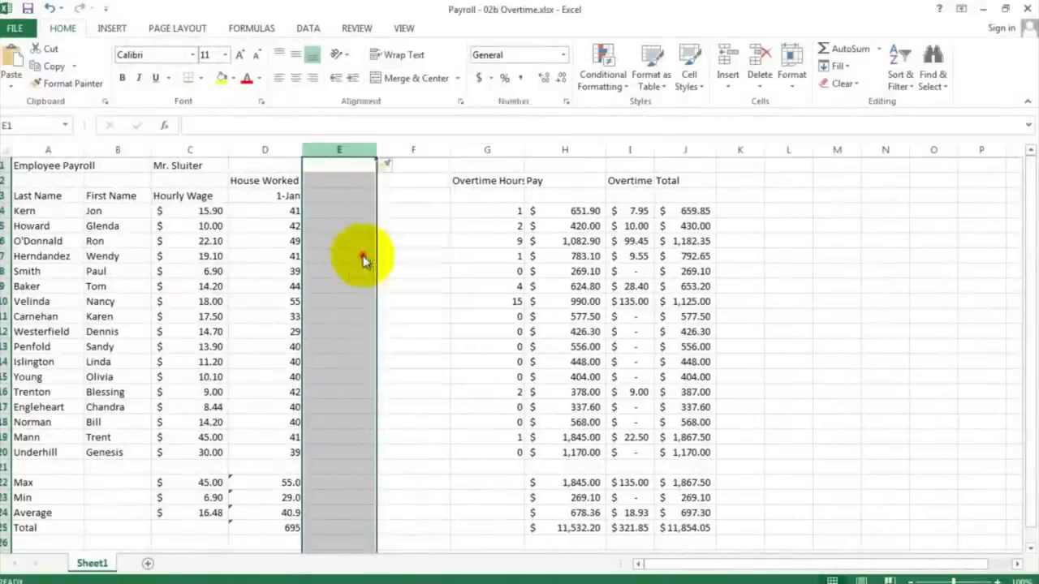
right_click(355, 152)
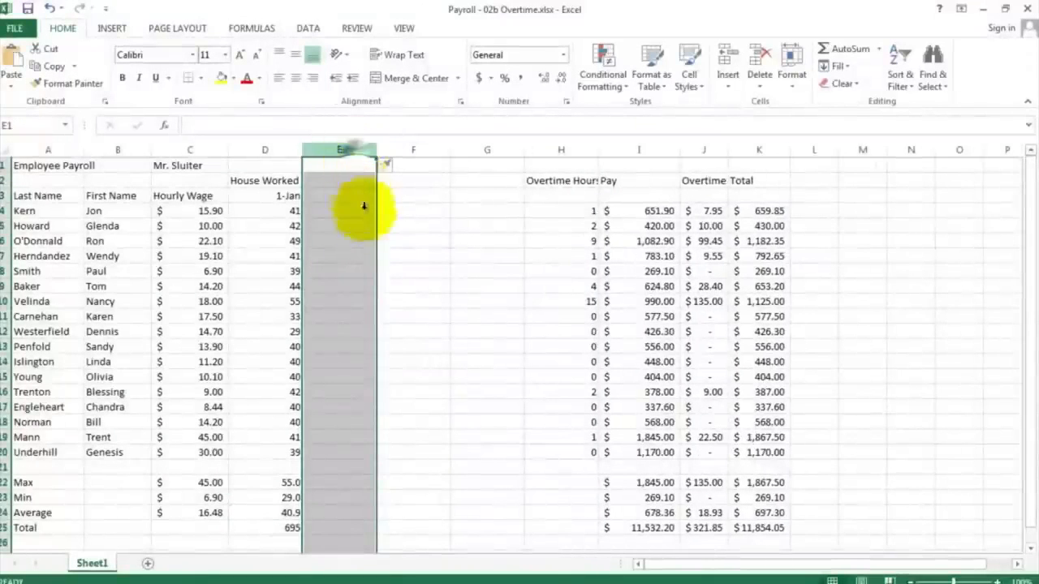
click(391, 258)
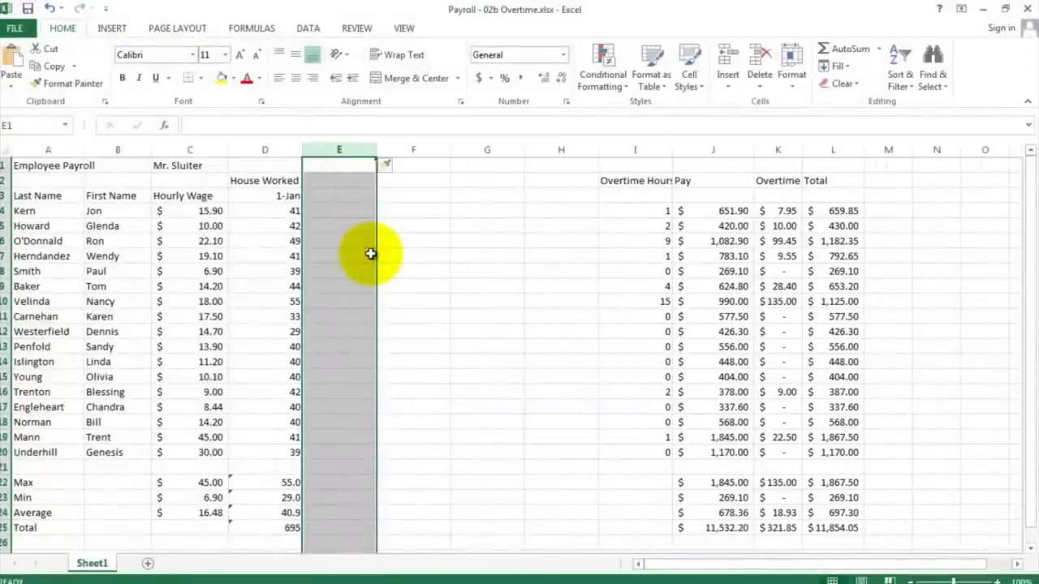
right_click(342, 151)
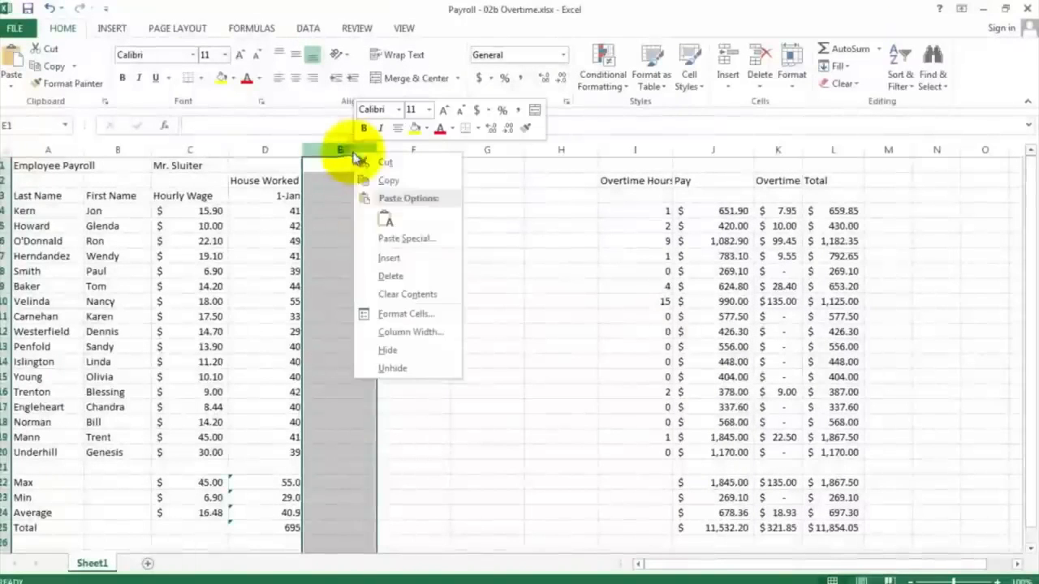
click(372, 257)
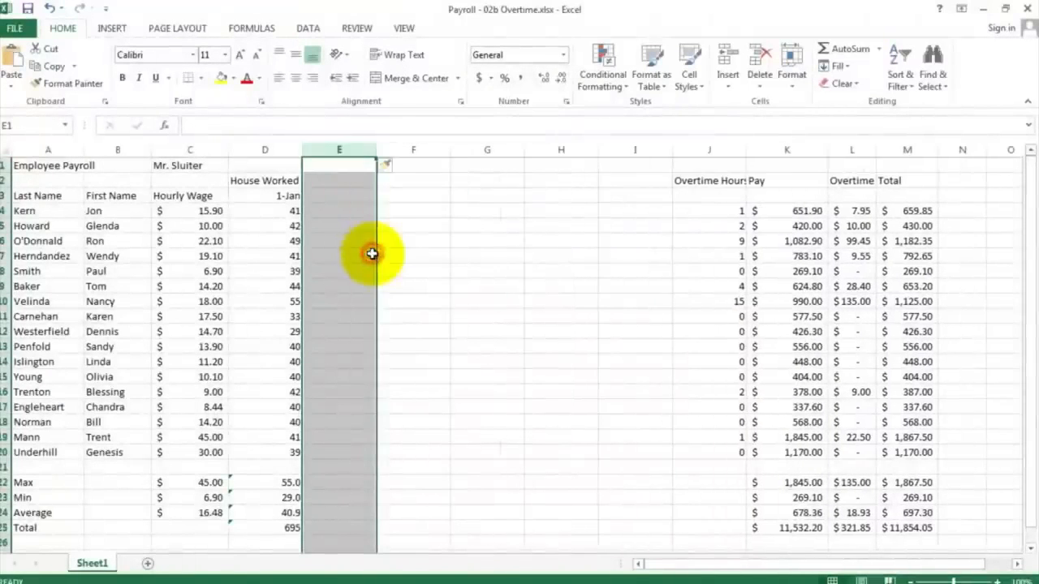
Step: Enter the formula =D3+7 in E3 for the next week's date and fill it across to H3
click(336, 197)
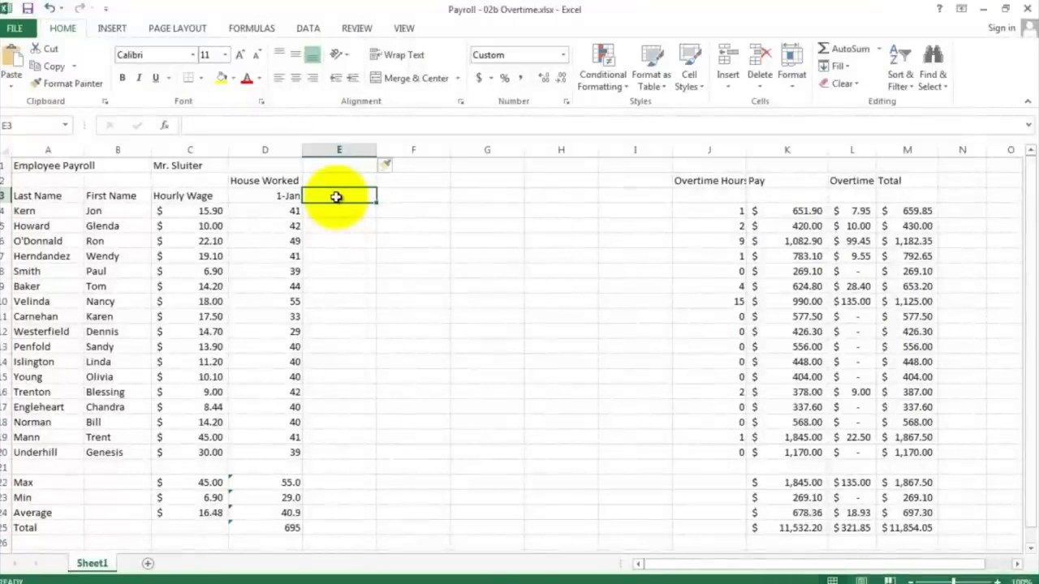
click(280, 196)
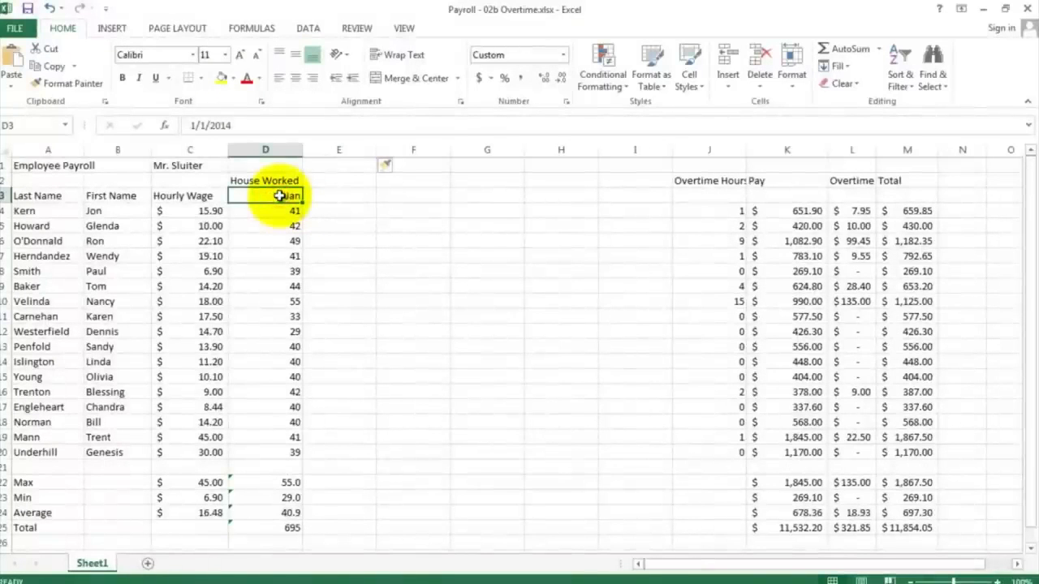
click(323, 195)
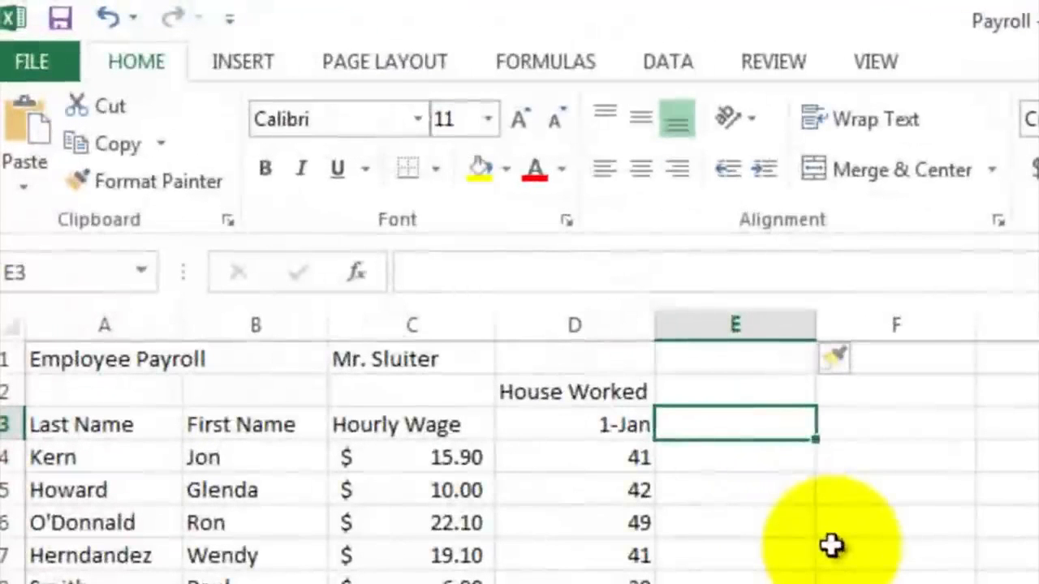
text(=)
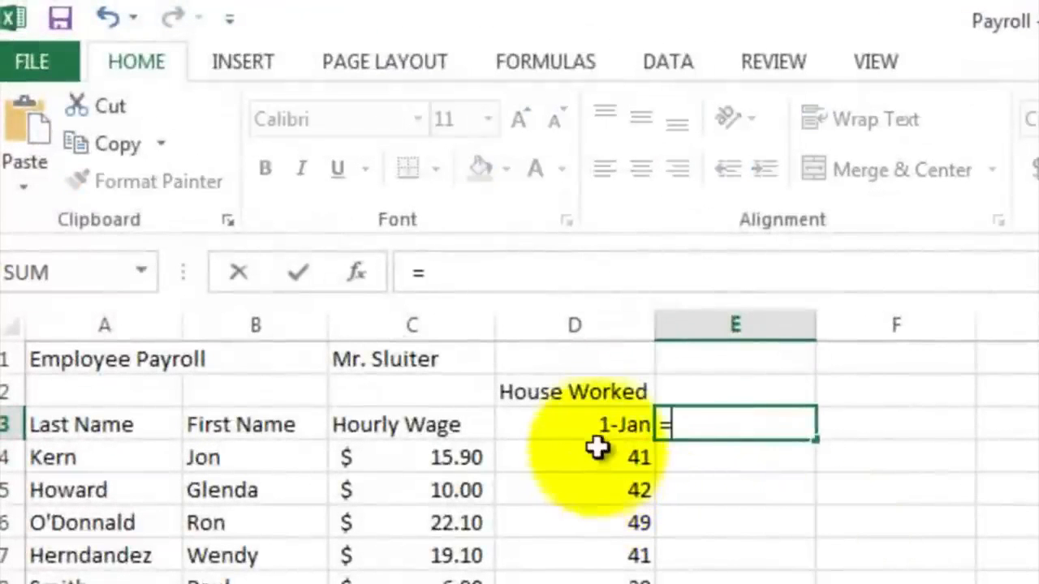
click(595, 423)
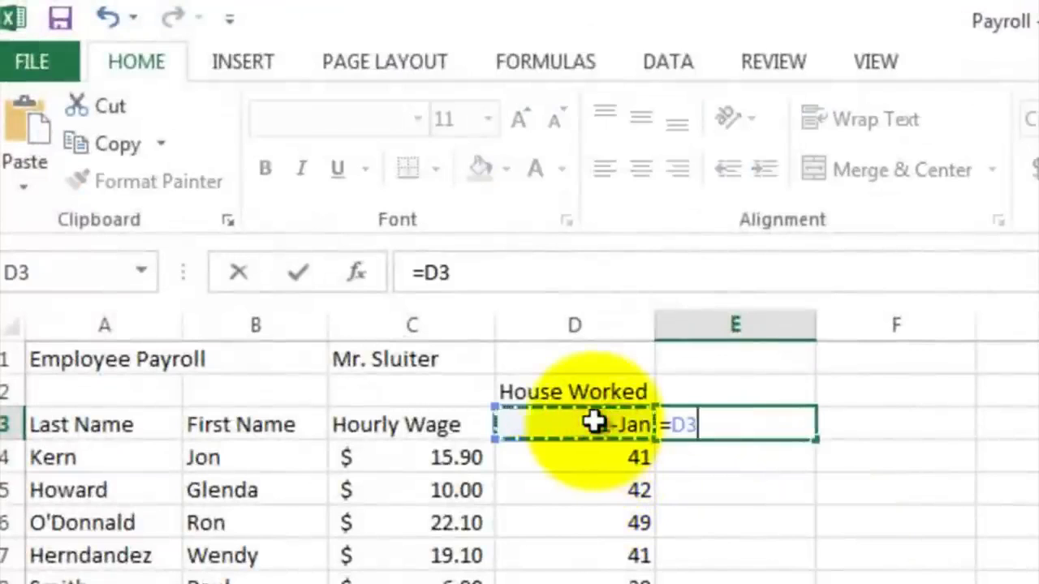
text(+7)
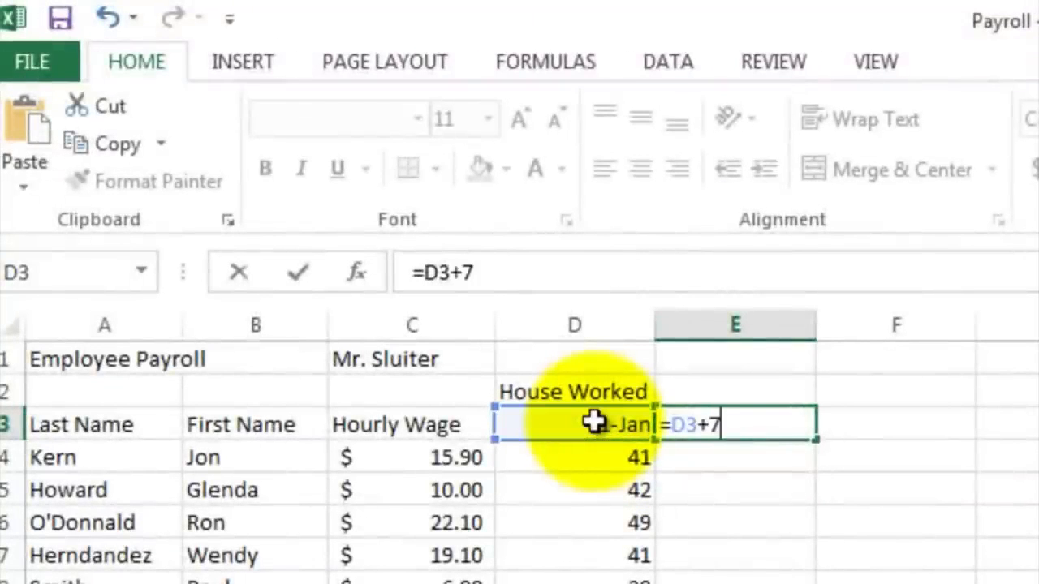
key(Return)
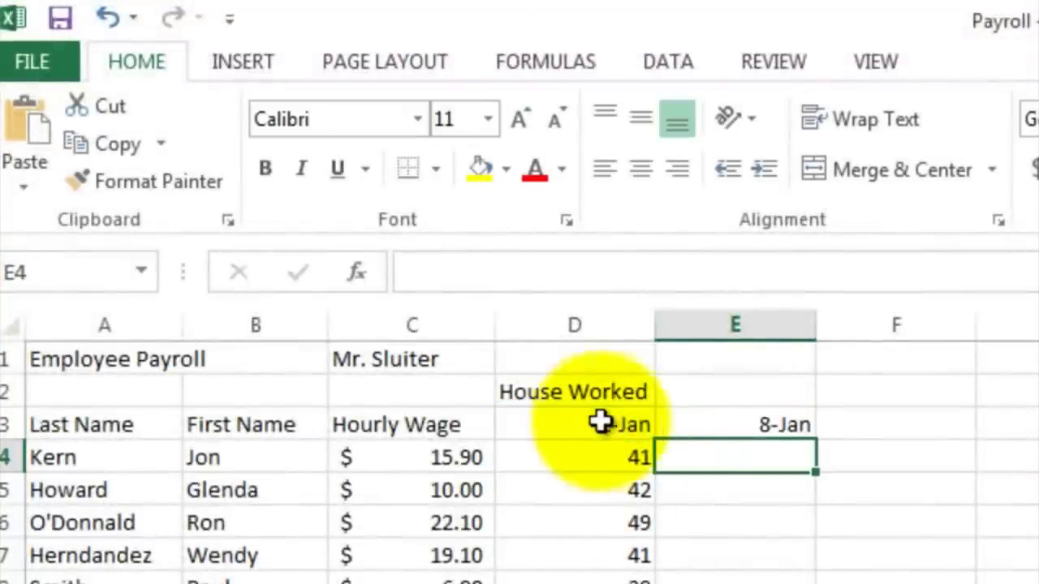
click(759, 421)
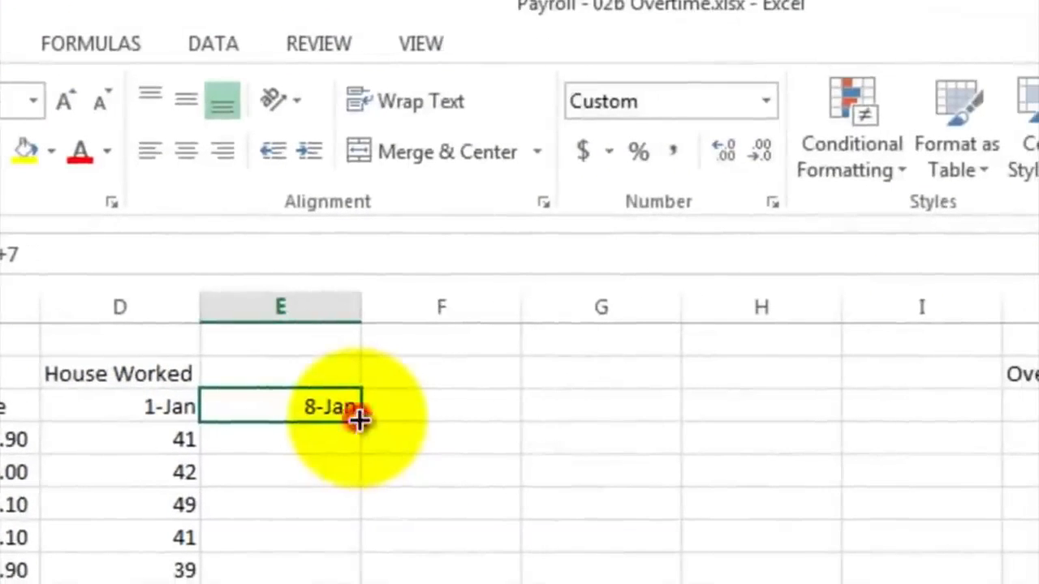
drag(358, 422, 772, 419)
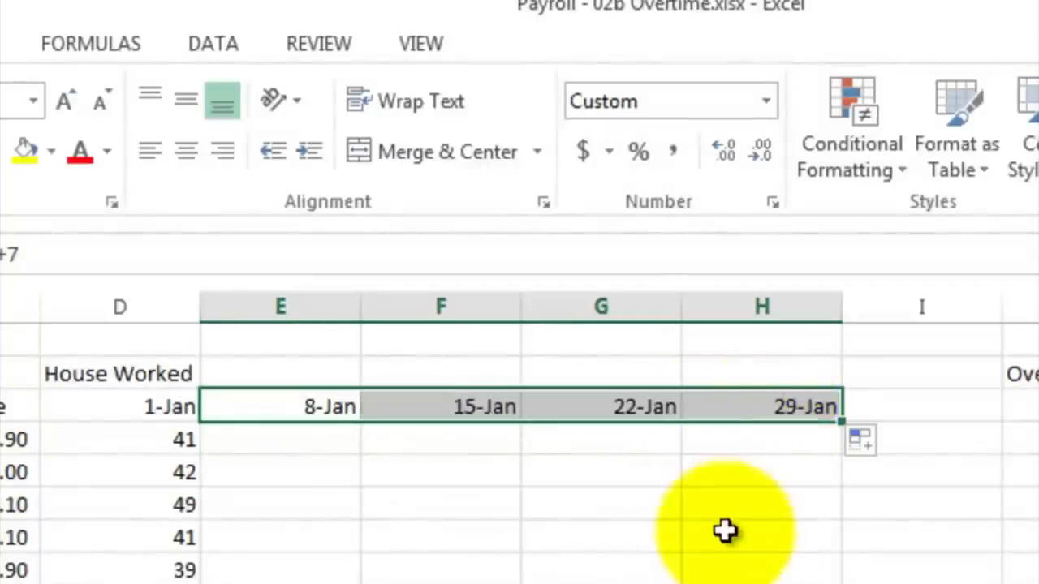
Step: Enter weekly hours 40, 38 and 45 for the first employee in the 8-Jan, 15-Jan and 22-Jan columns
click(439, 439)
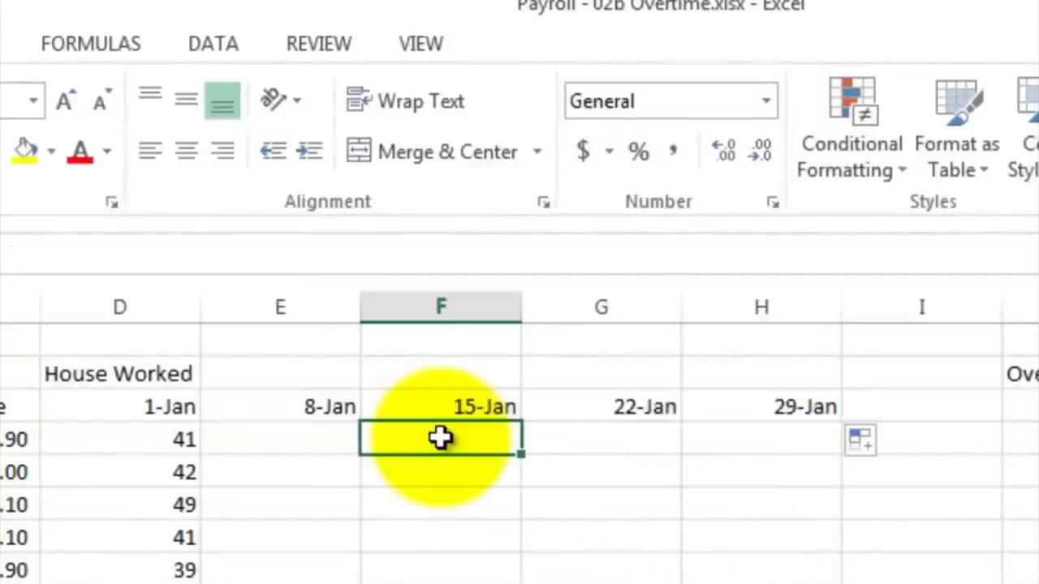
click(316, 435)
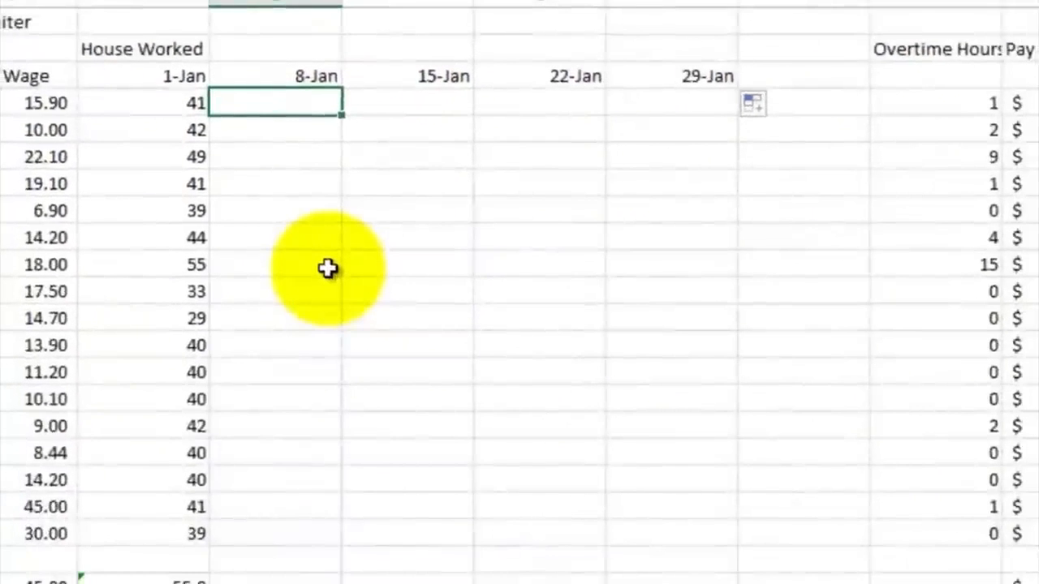
text(40)
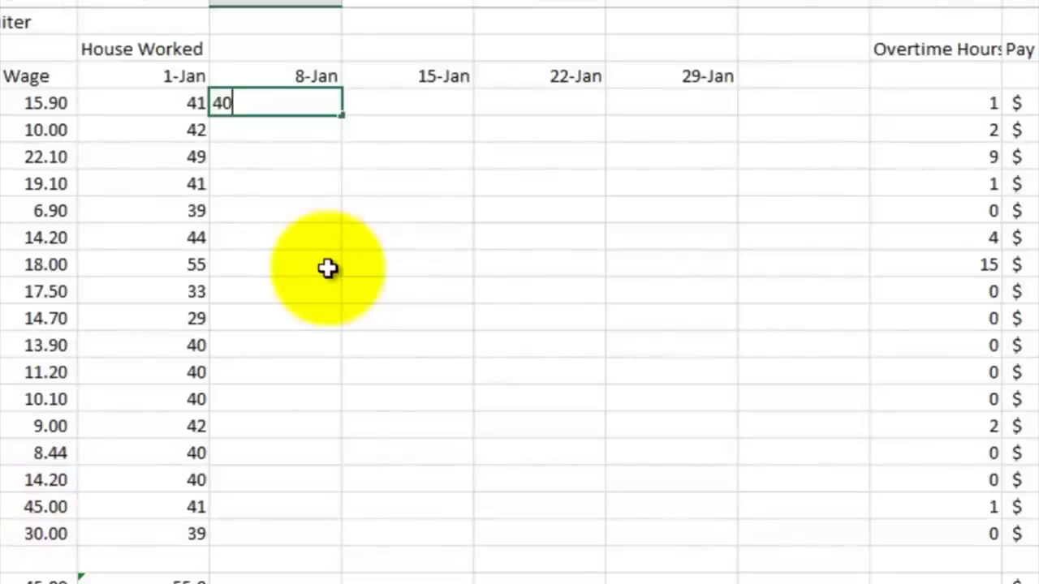
key(Tab)
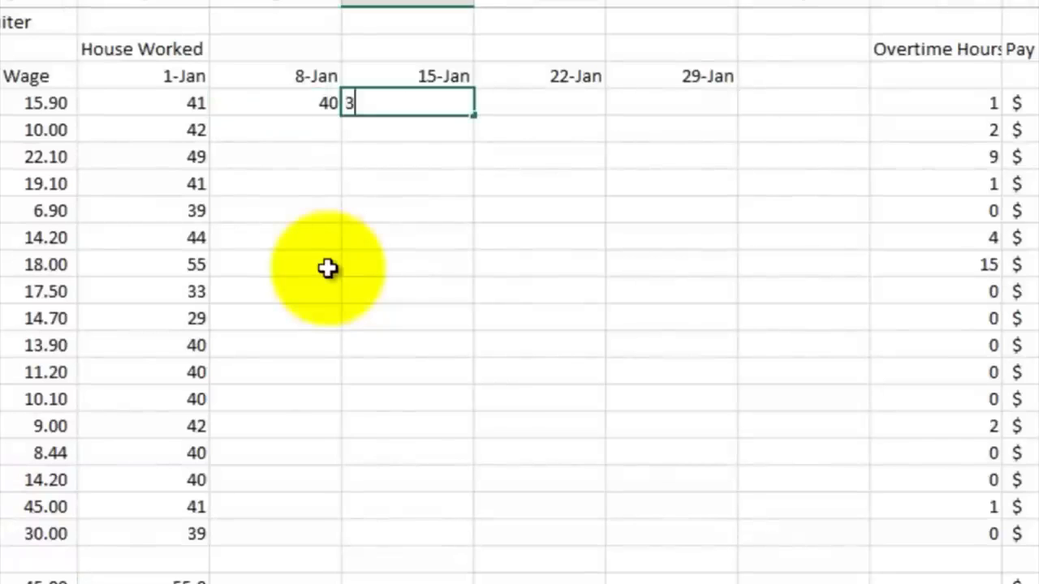
key(Tab)
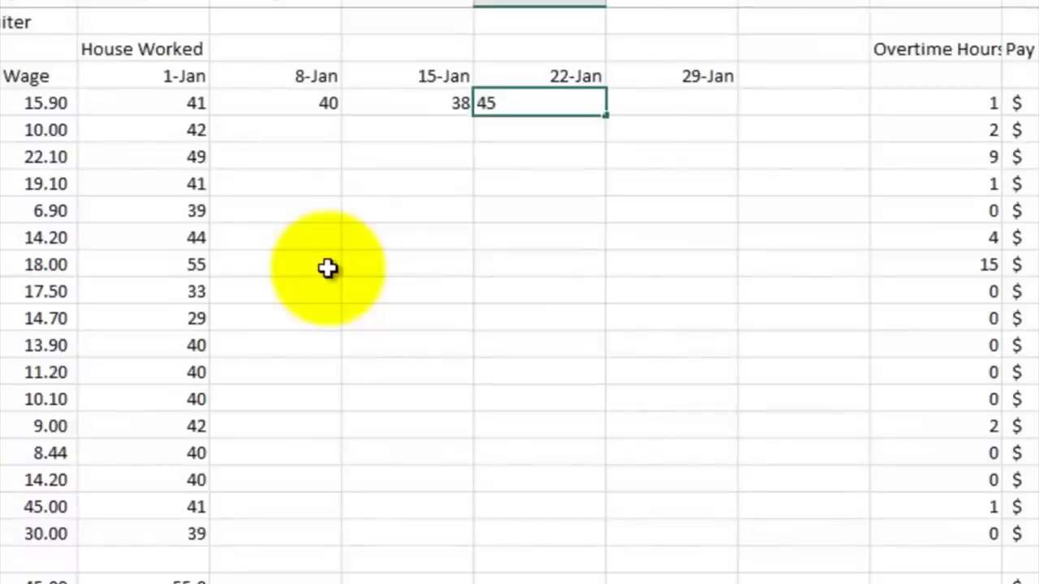
key(Tab)
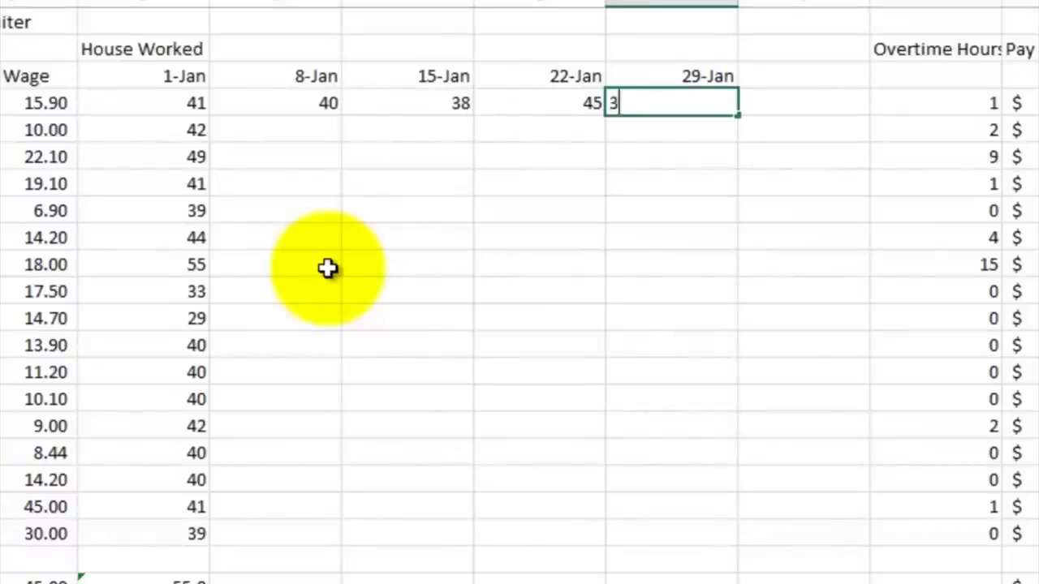
key(Return)
key(Left)
key(Right)
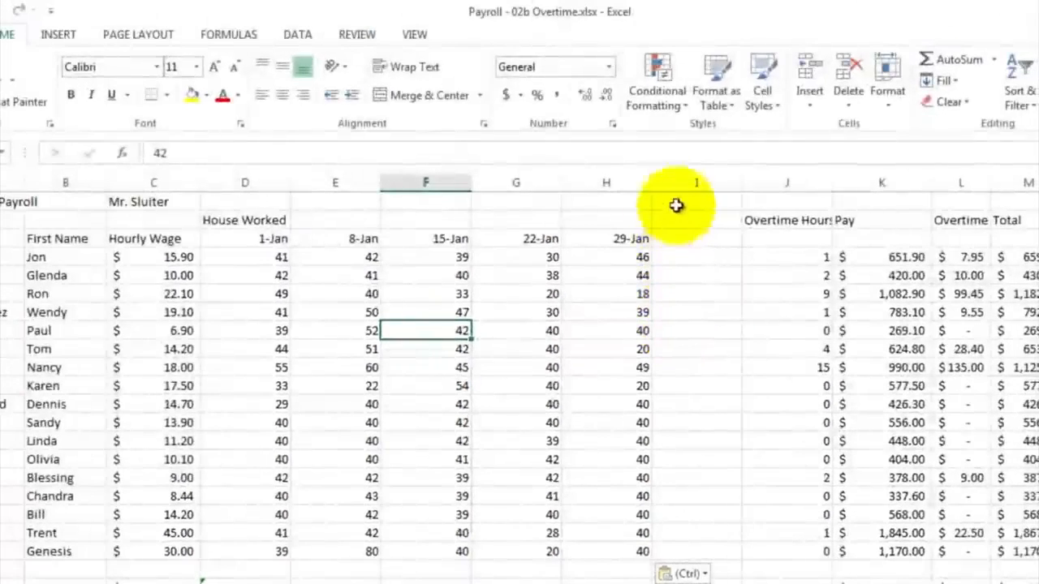
Step: Delete the empty column I between the 29-Jan and Overtime Hours columns
click(680, 182)
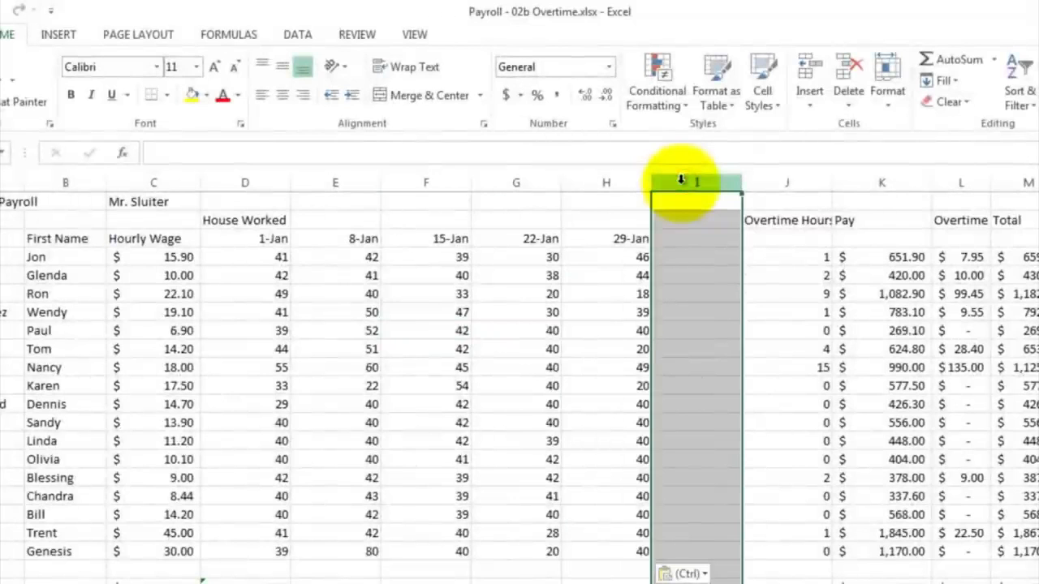
right_click(681, 181)
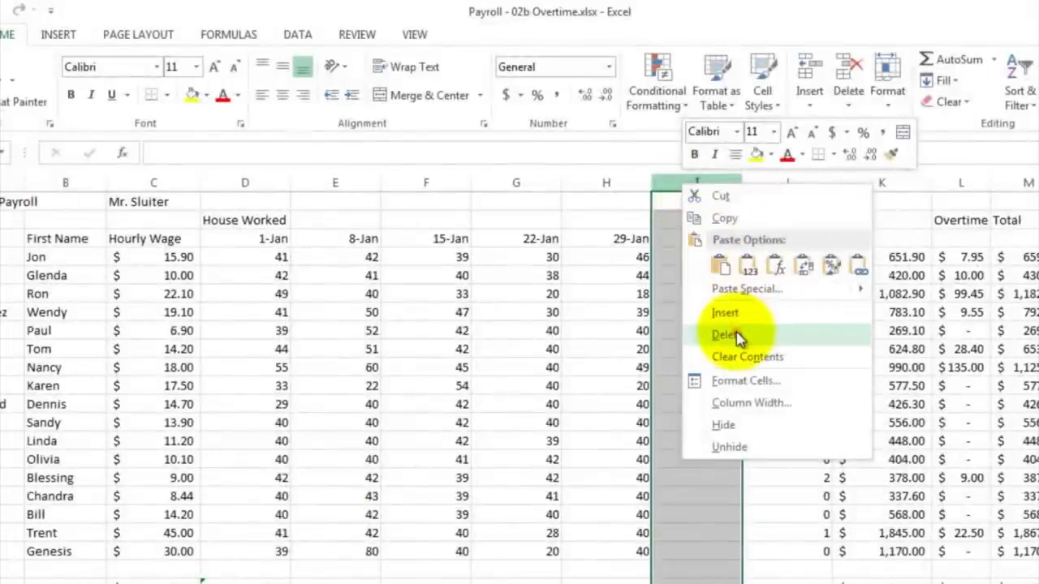
click(725, 336)
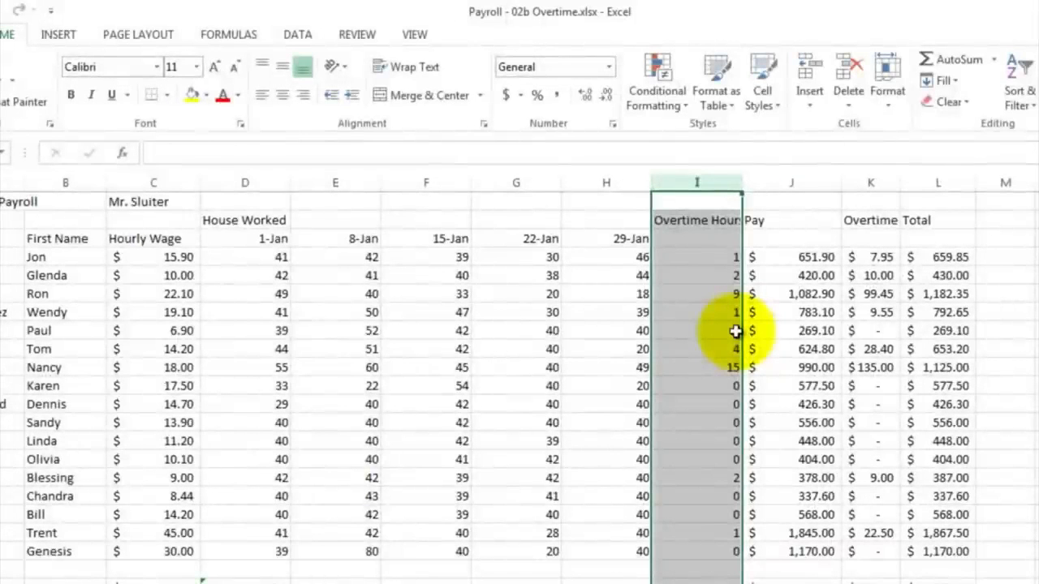
Step: Enter Jan as the first date in I3 under the Overtime Hours heading
click(691, 238)
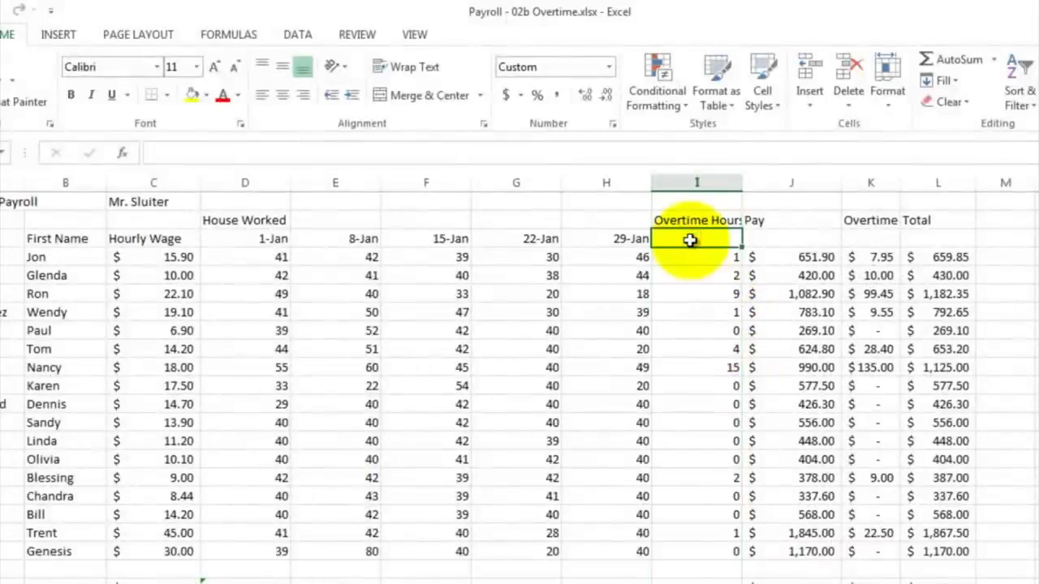
text(Jan 1)
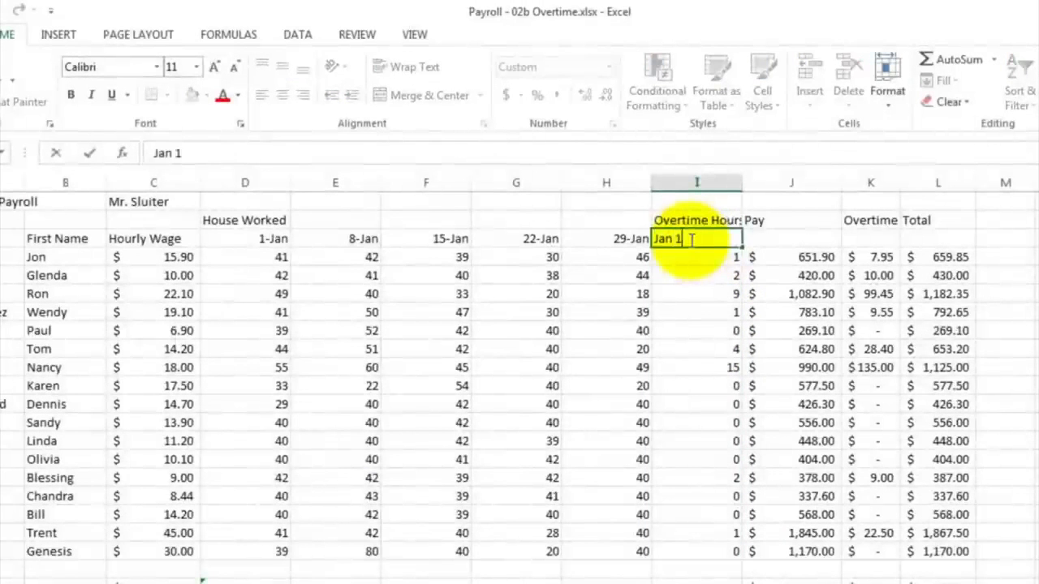
key(Return)
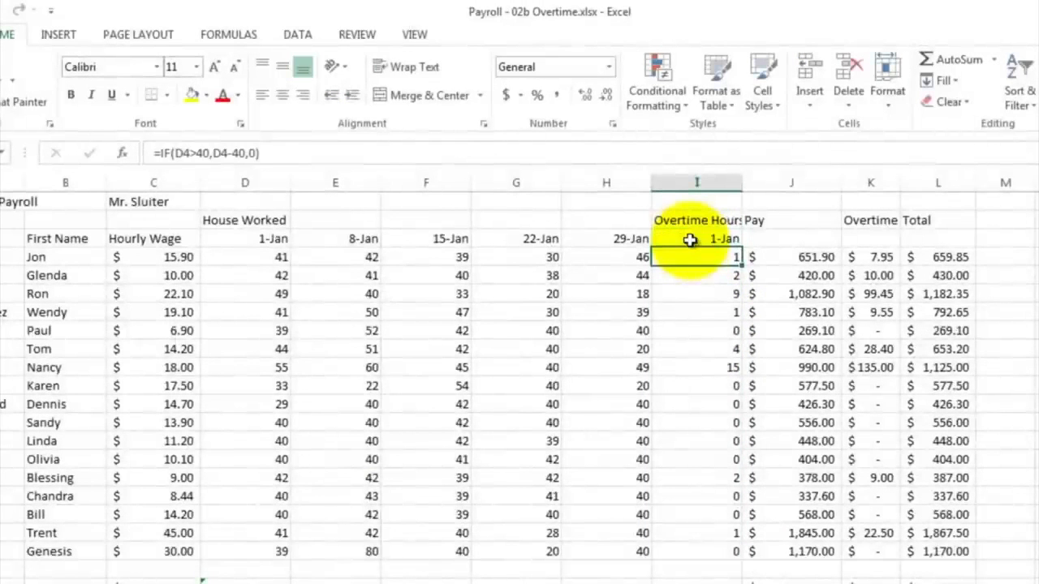
Step: Insert four blank columns after the Overtime Hours column for the remaining weeks
drag(673, 186, 994, 189)
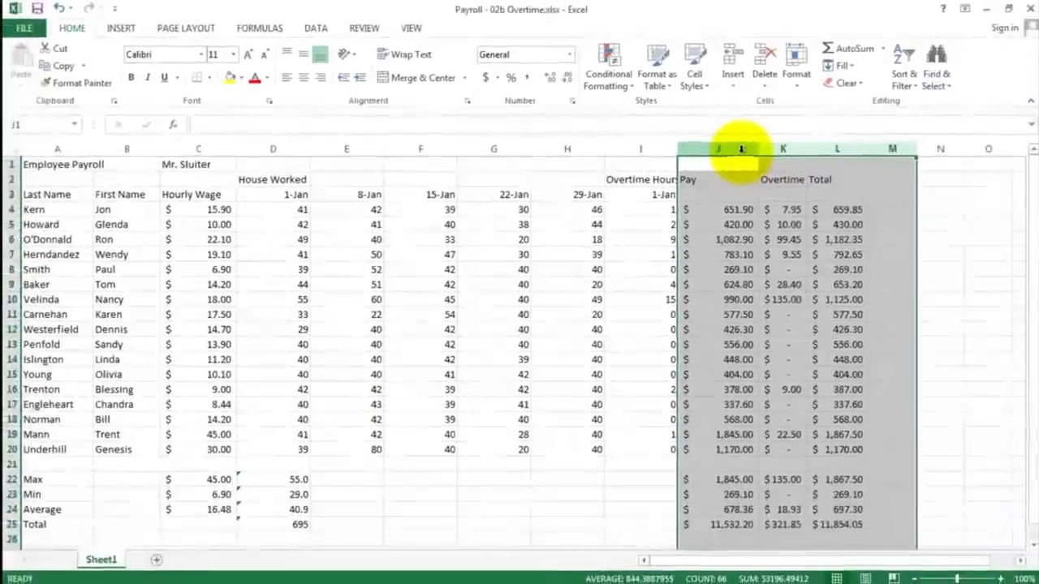
right_click(821, 188)
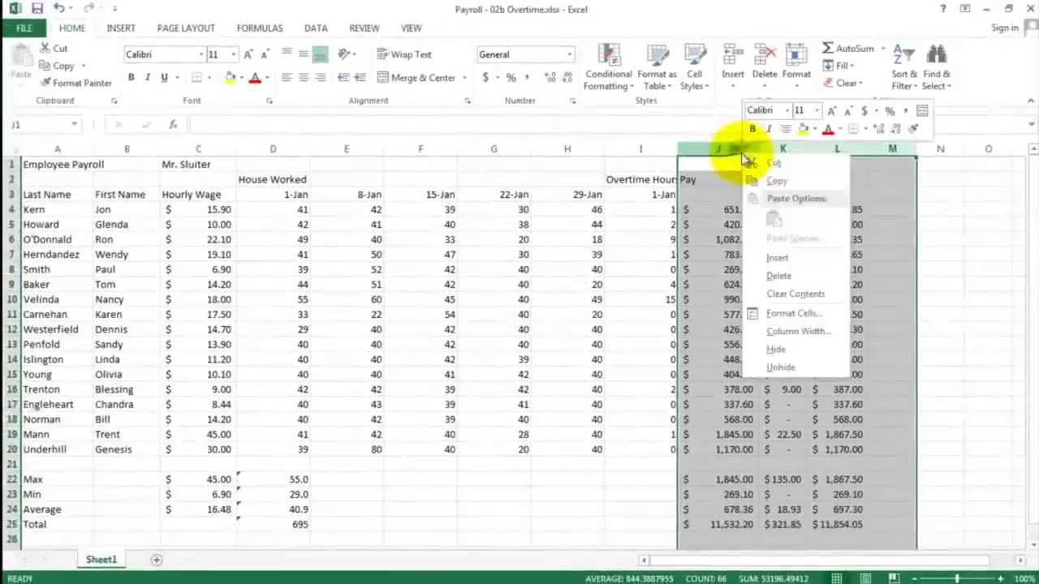
click(785, 256)
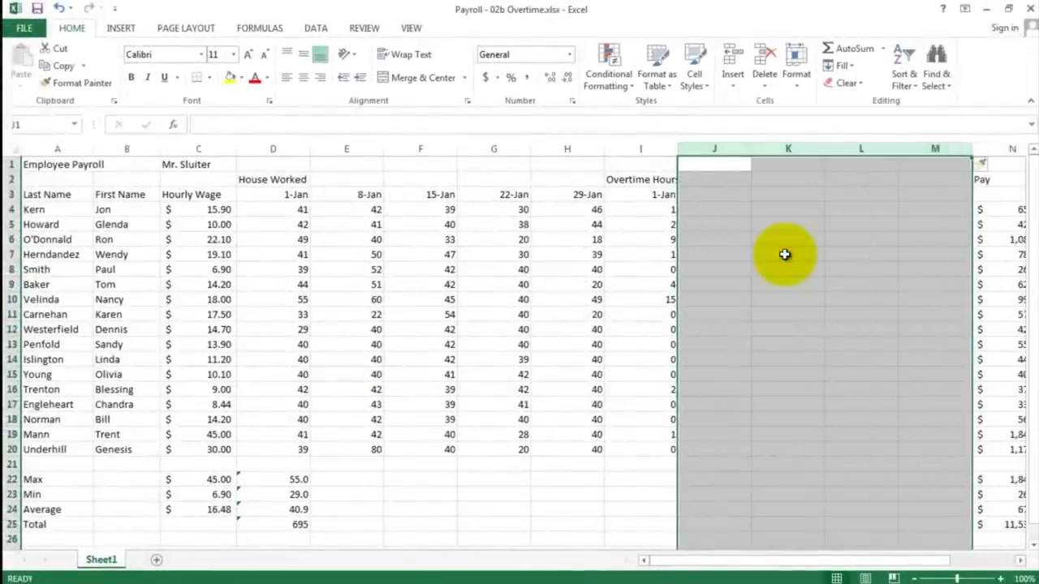
Step: Enter the formula =I3+7 in J3 for the next overtime week and fill it across to M3
click(712, 196)
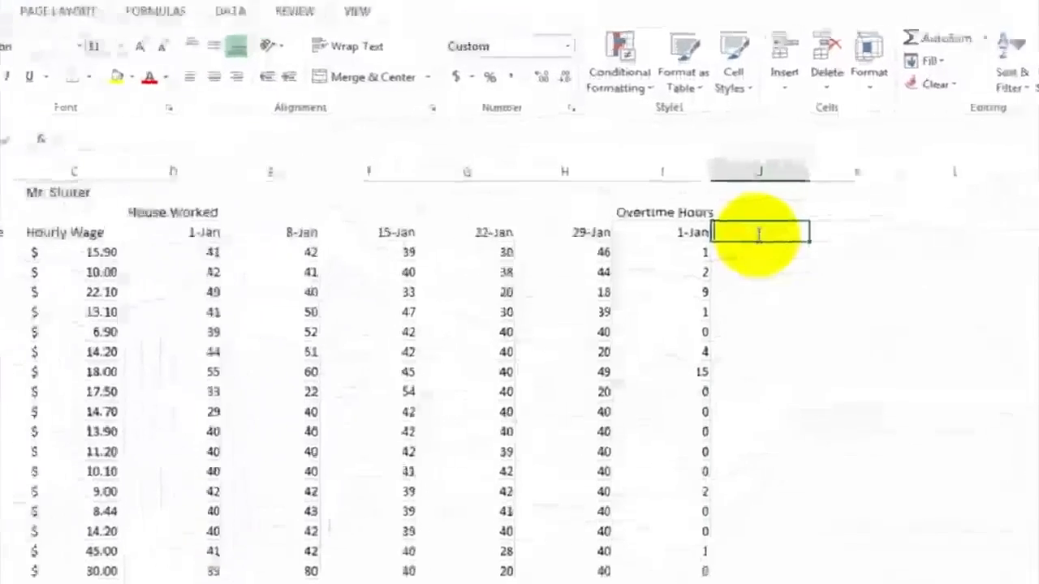
text(=)
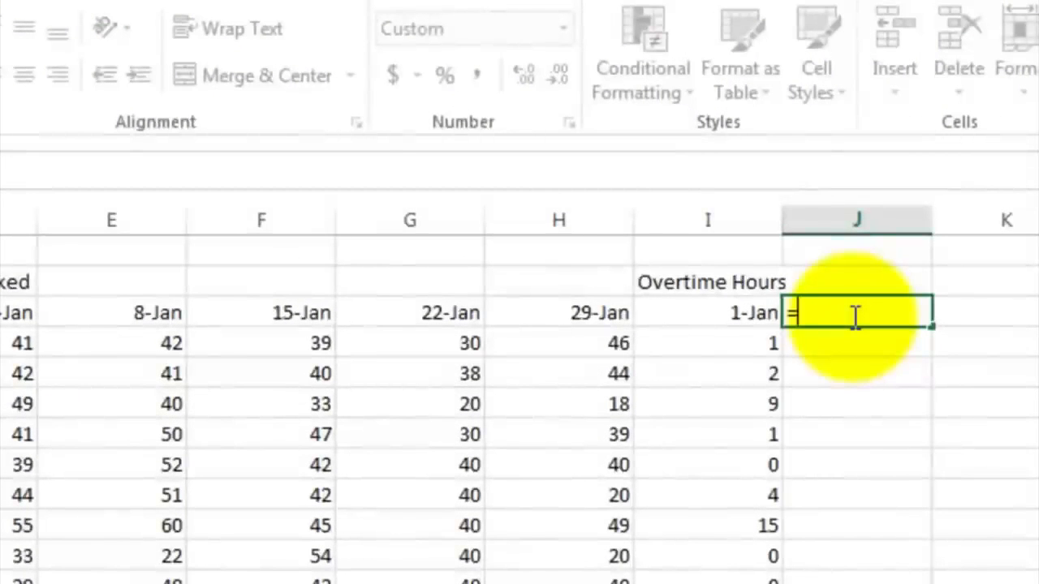
click(709, 312)
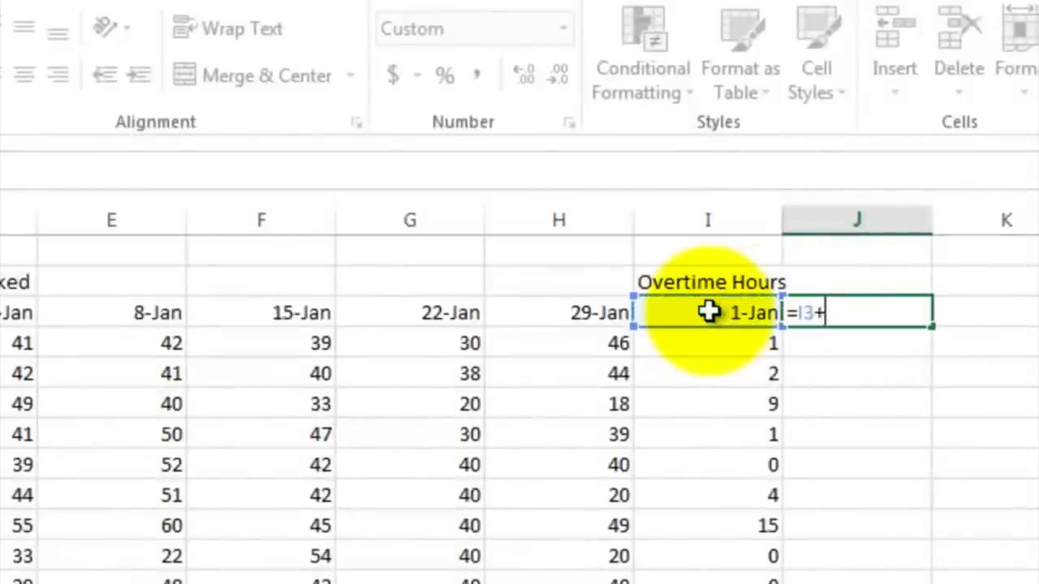
text(7)
key(Return)
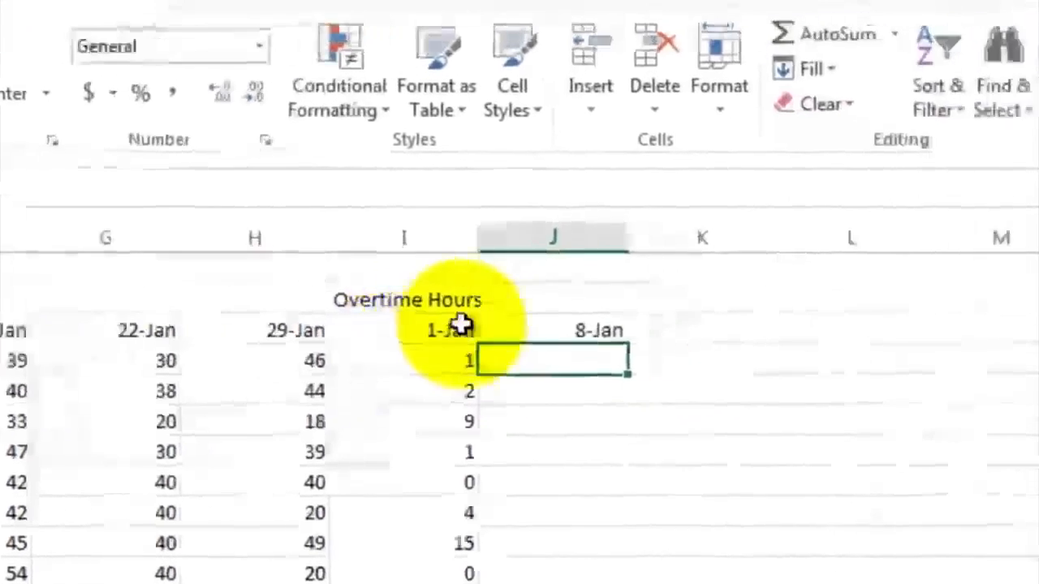
click(864, 313)
drag(482, 349, 858, 343)
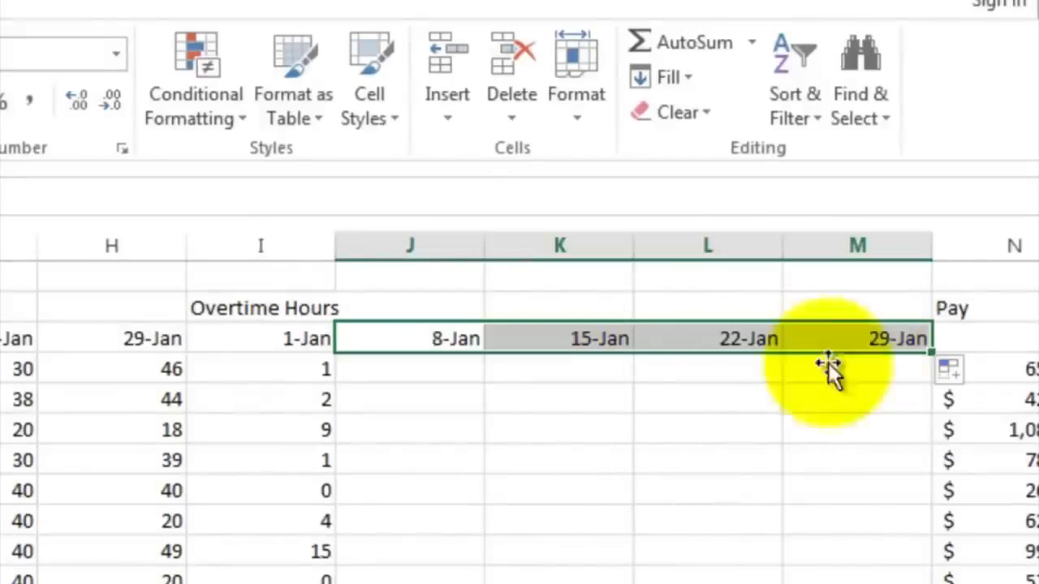
click(730, 378)
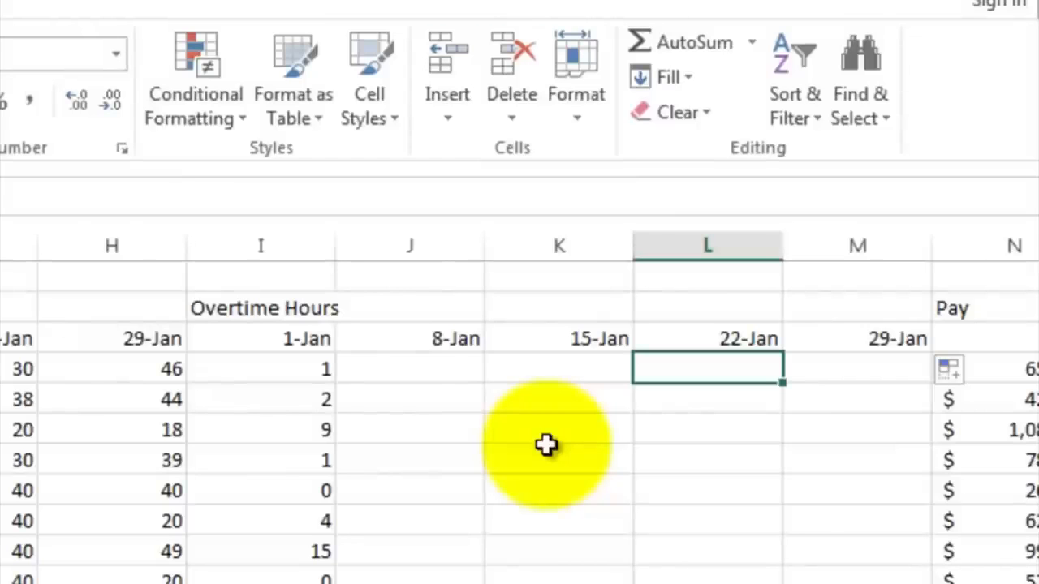
Step: Copy the overtime formulas in I4:I20 and paste them into column J starting at J4
click(276, 366)
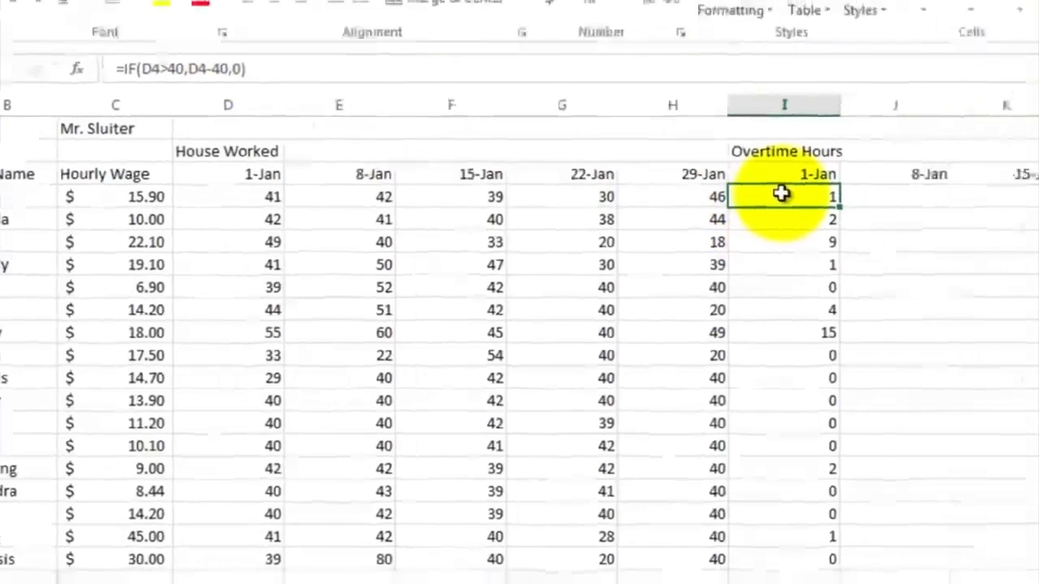
drag(953, 181, 971, 447)
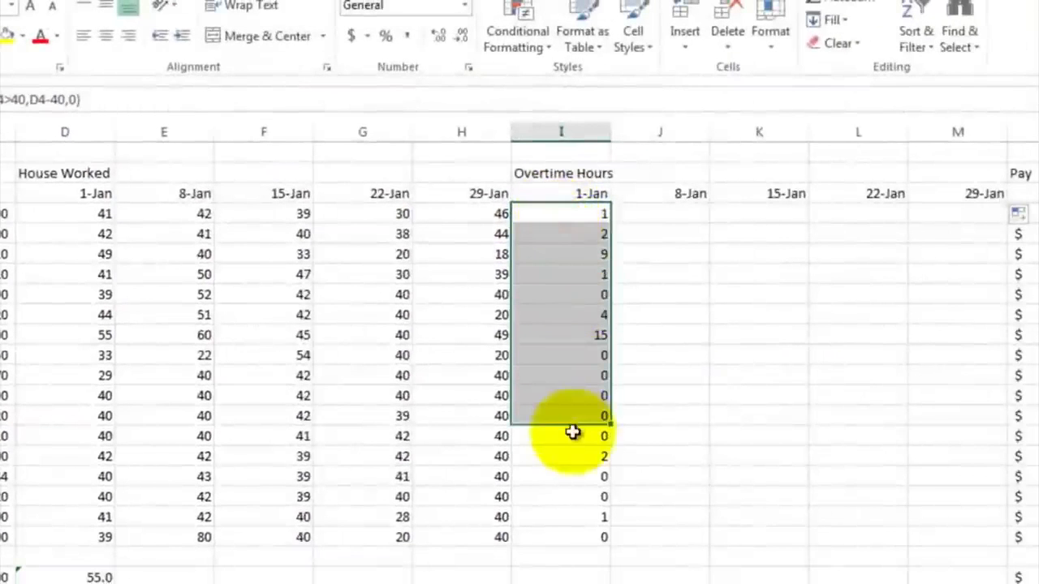
drag(573, 433, 582, 538)
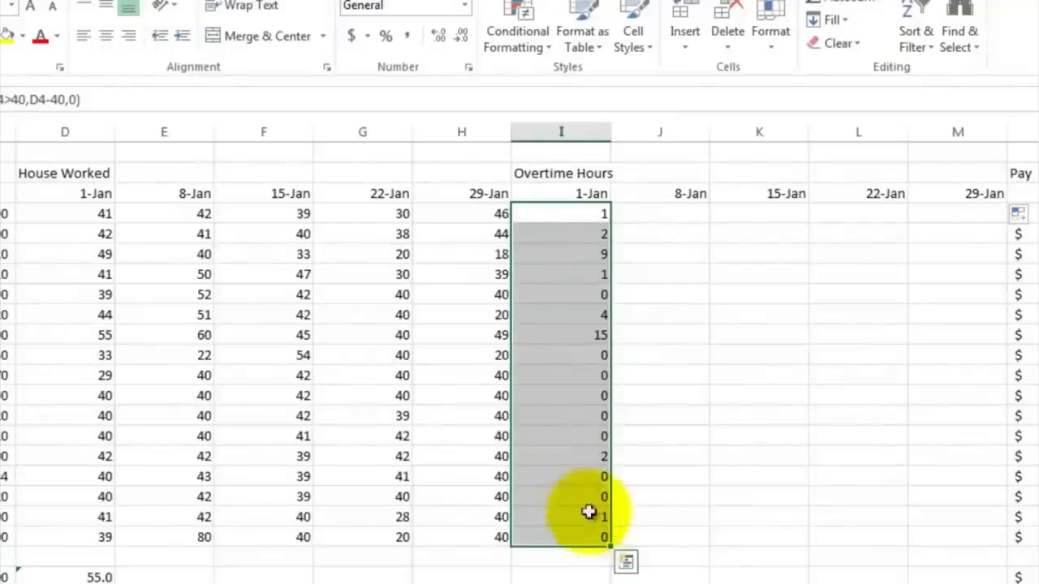
right_click(566, 284)
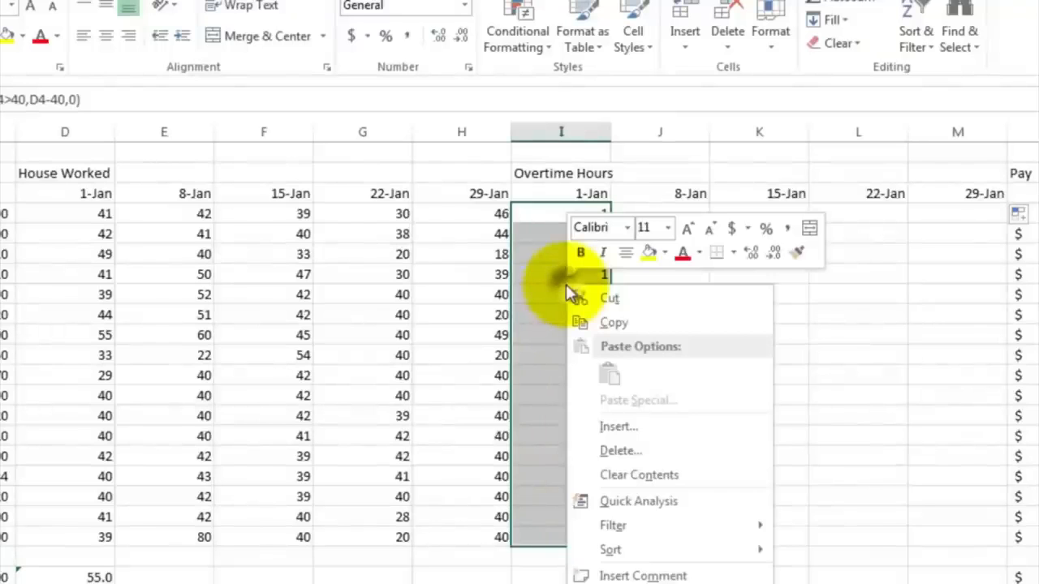
click(598, 325)
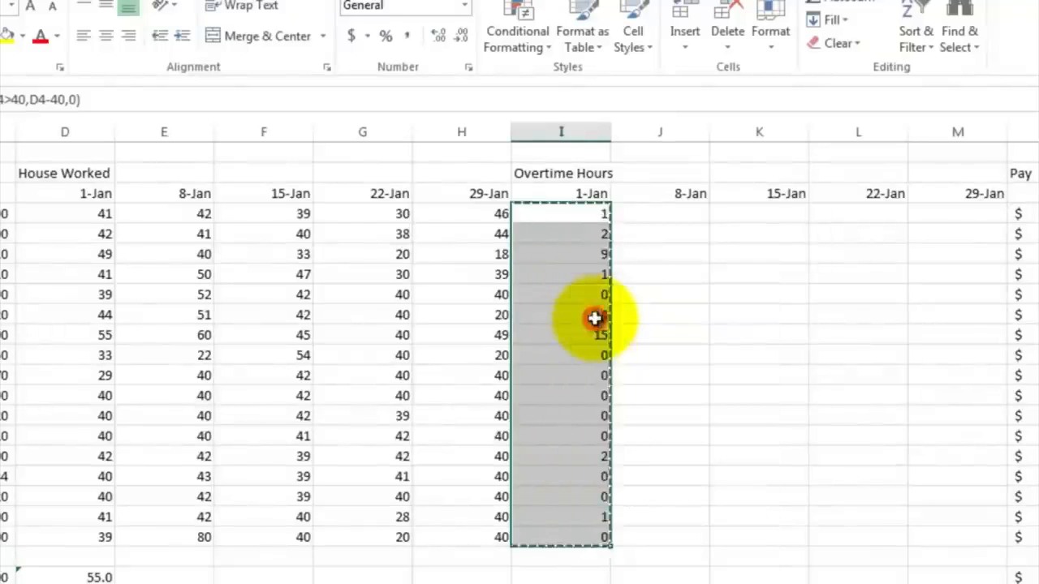
click(639, 212)
right_click(638, 212)
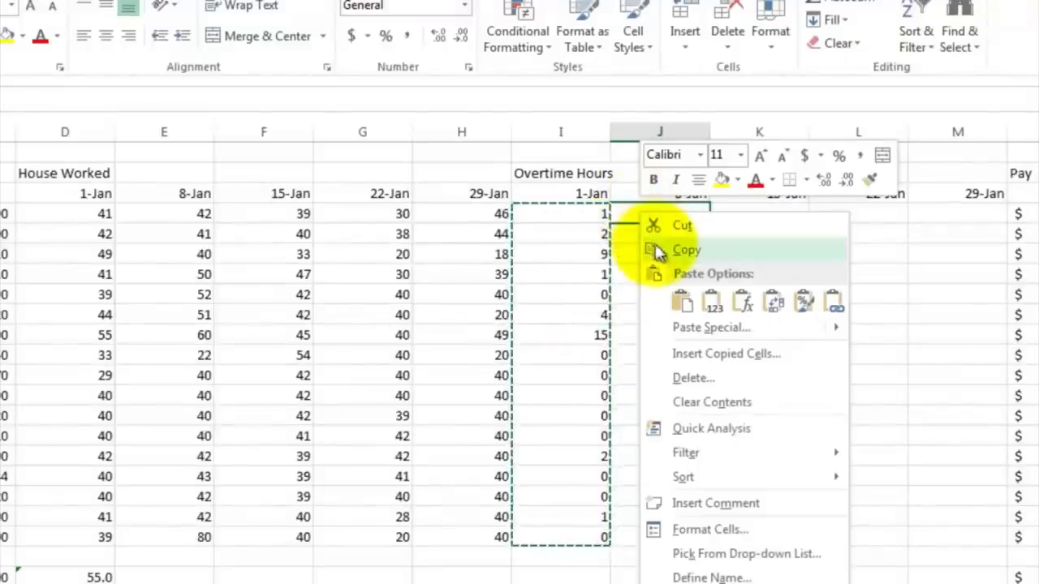
click(686, 302)
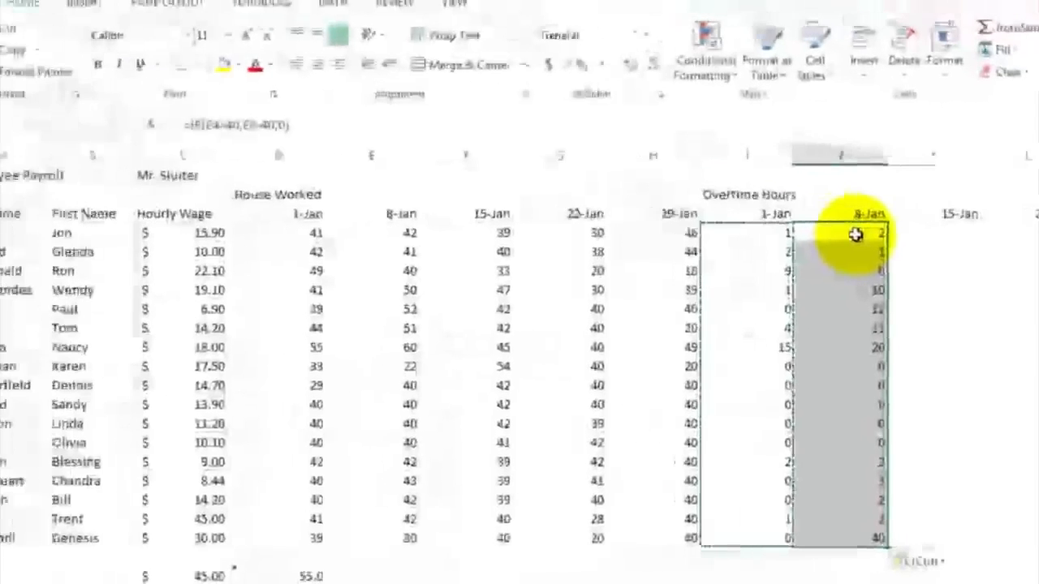
Step: Inspect the overtime formulas in J4 and I4 to compare which hours cells they reference
click(677, 221)
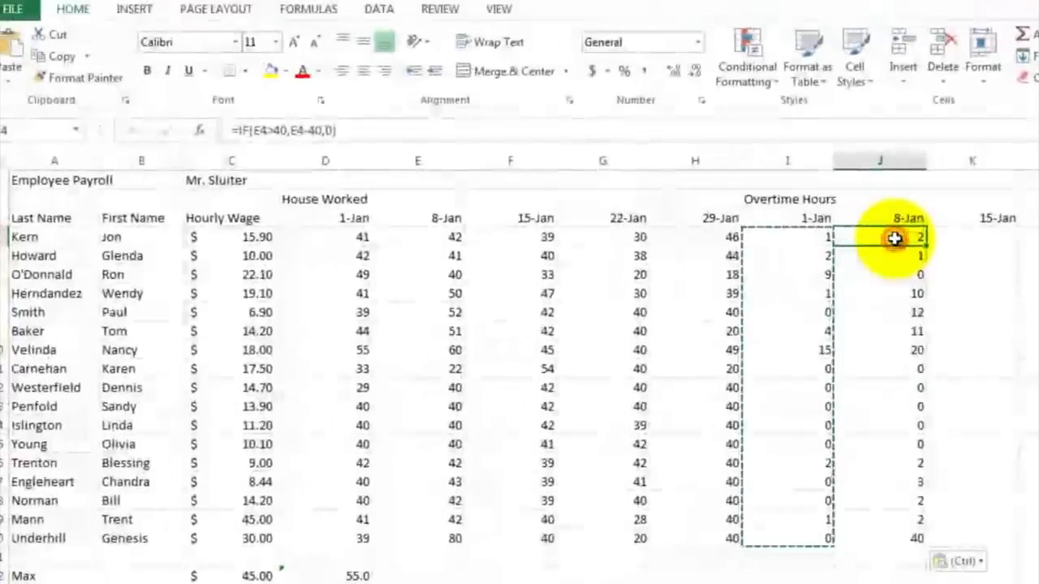
double_click(894, 238)
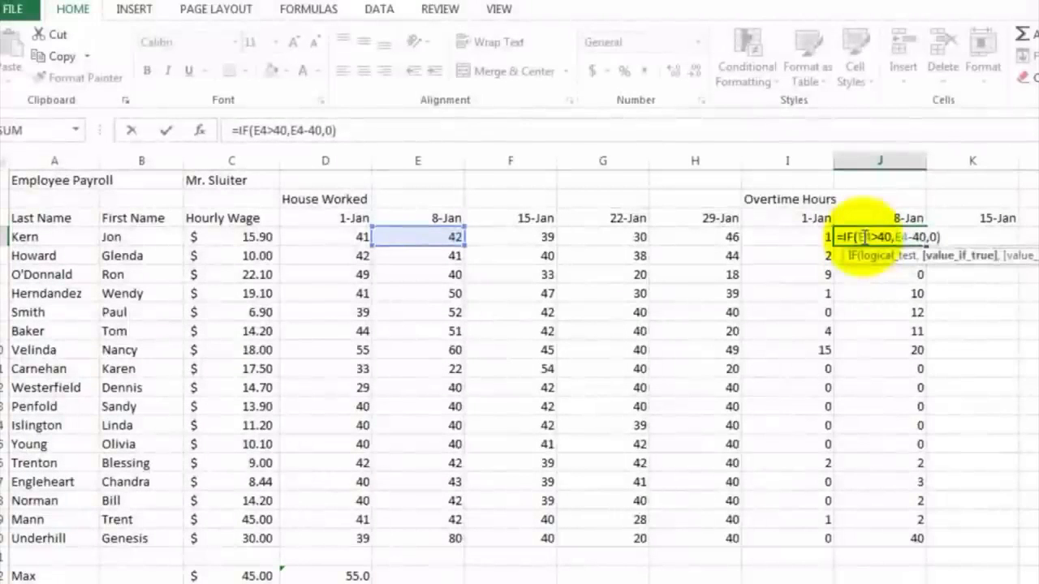
key(Return)
click(802, 235)
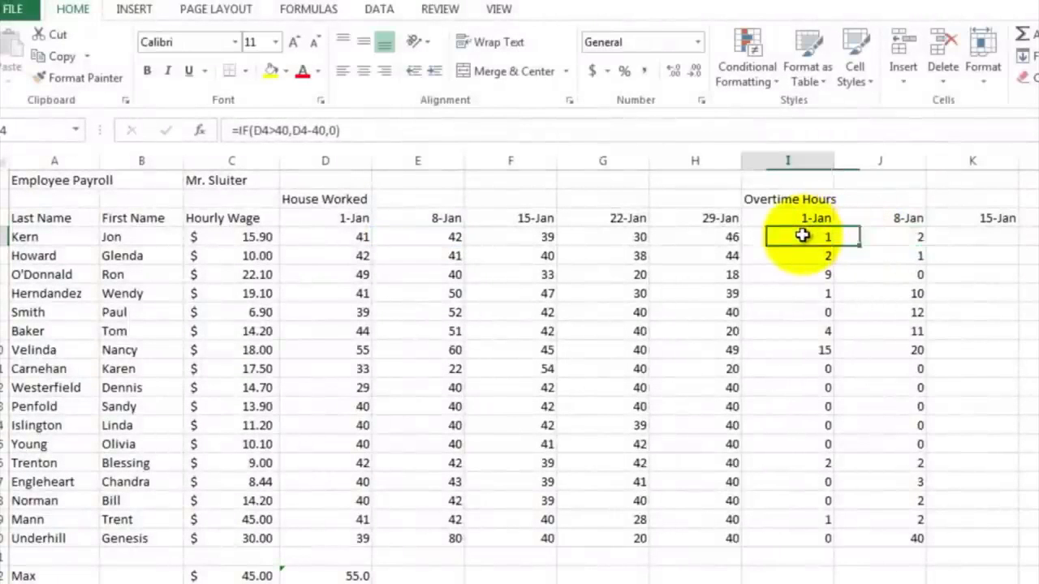
double_click(802, 236)
drag(802, 237, 770, 237)
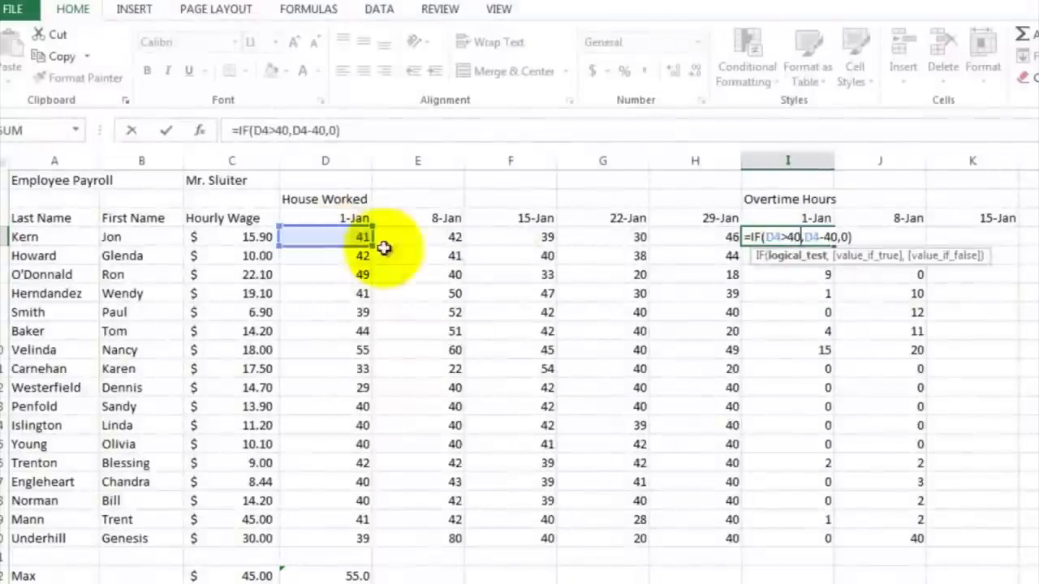
key(ctrl+Return)
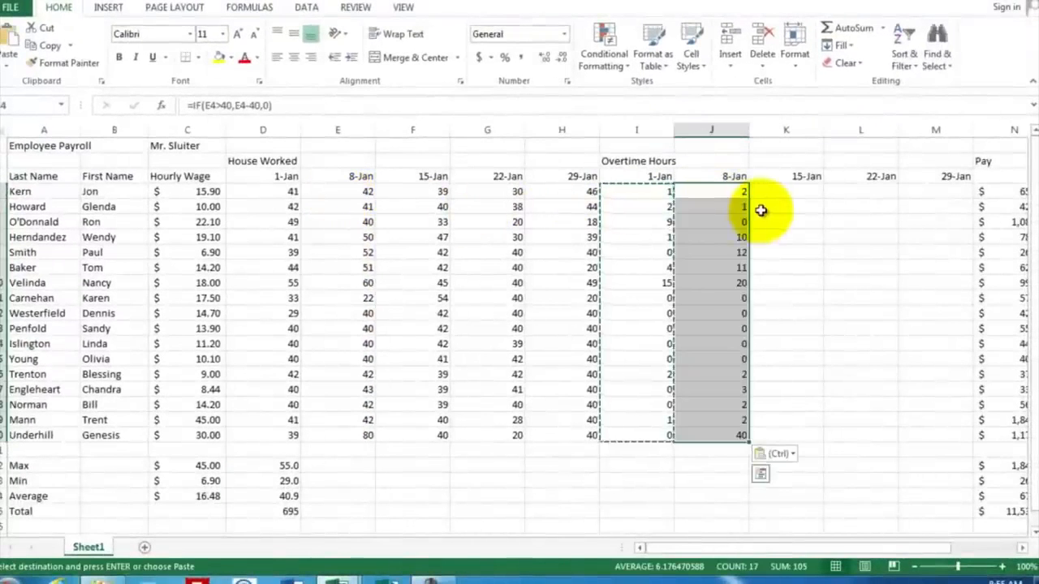
click(761, 210)
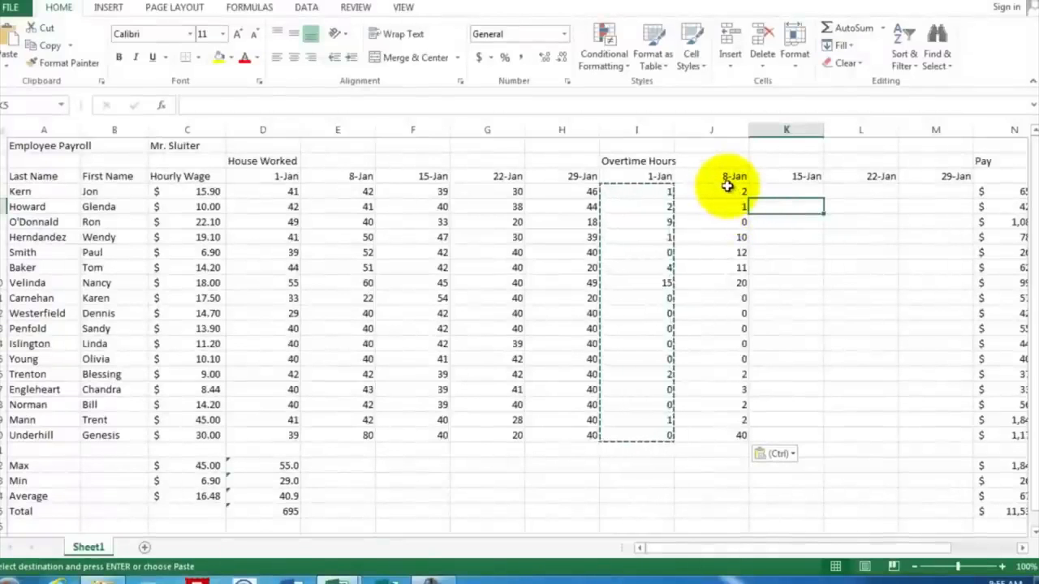
Step: Copy the overtime formulas in J4:J20 and paste them into column K starting at K4
drag(728, 186, 736, 436)
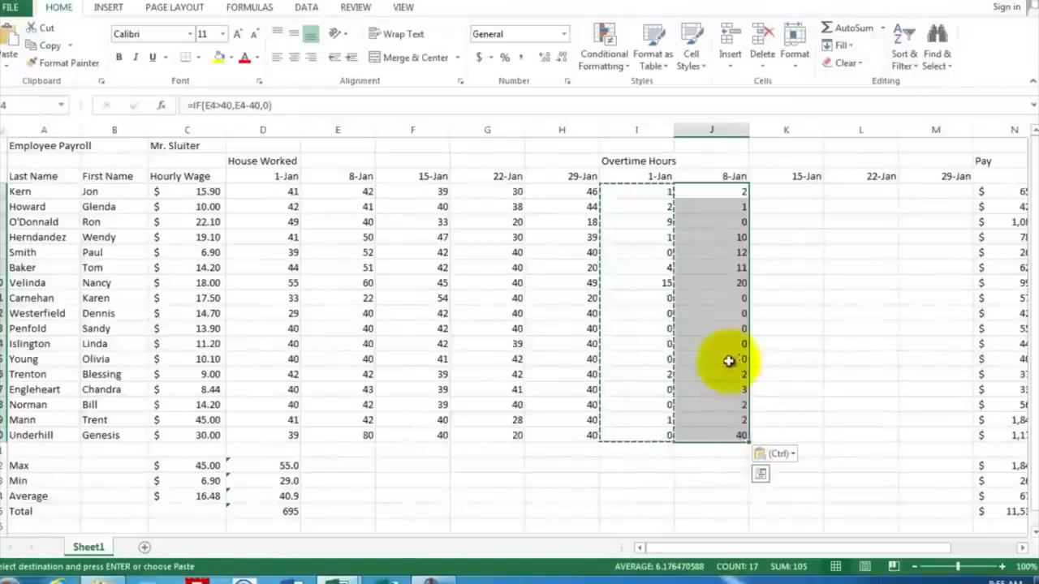
right_click(710, 249)
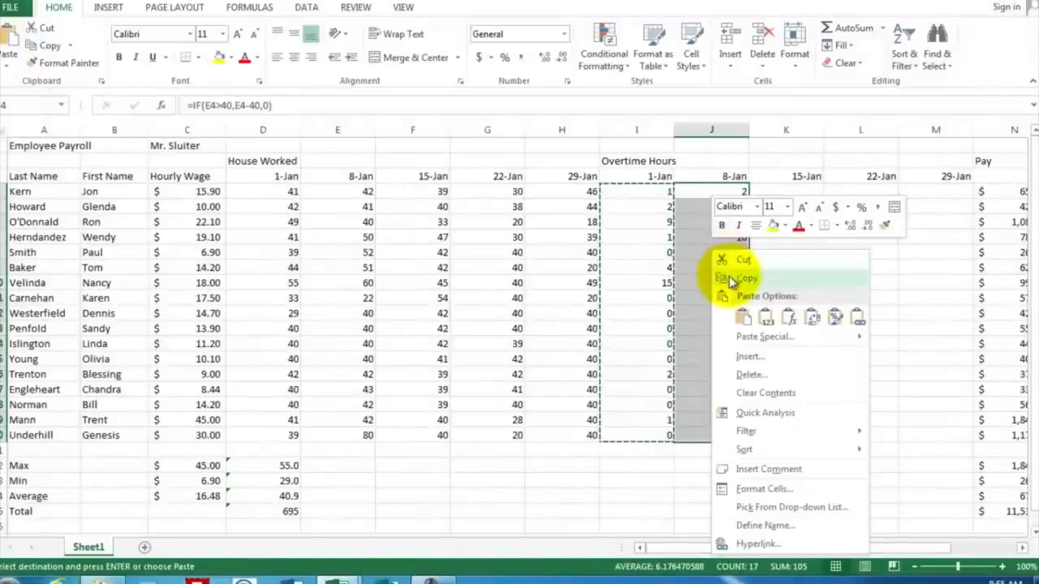
click(731, 272)
click(771, 192)
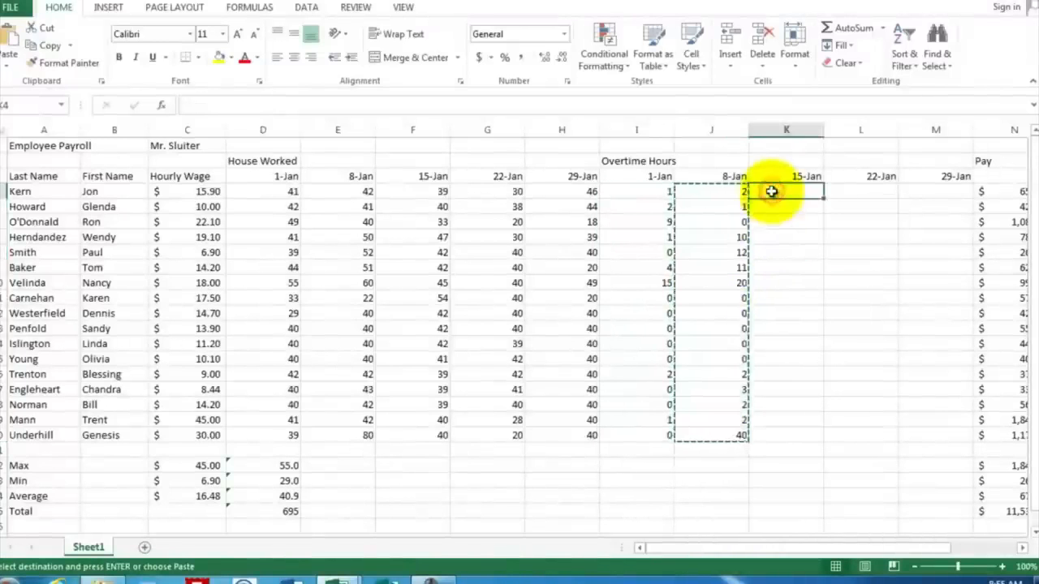
right_click(772, 193)
click(805, 259)
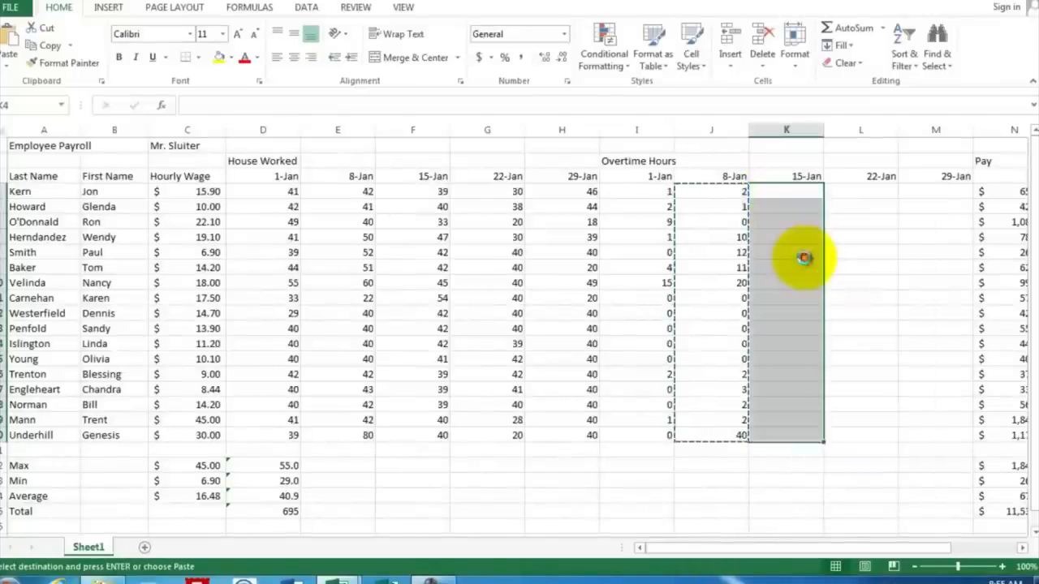
Step: Paste the same overtime formulas into columns L and M starting at L4 and M4
click(842, 189)
right_click(840, 190)
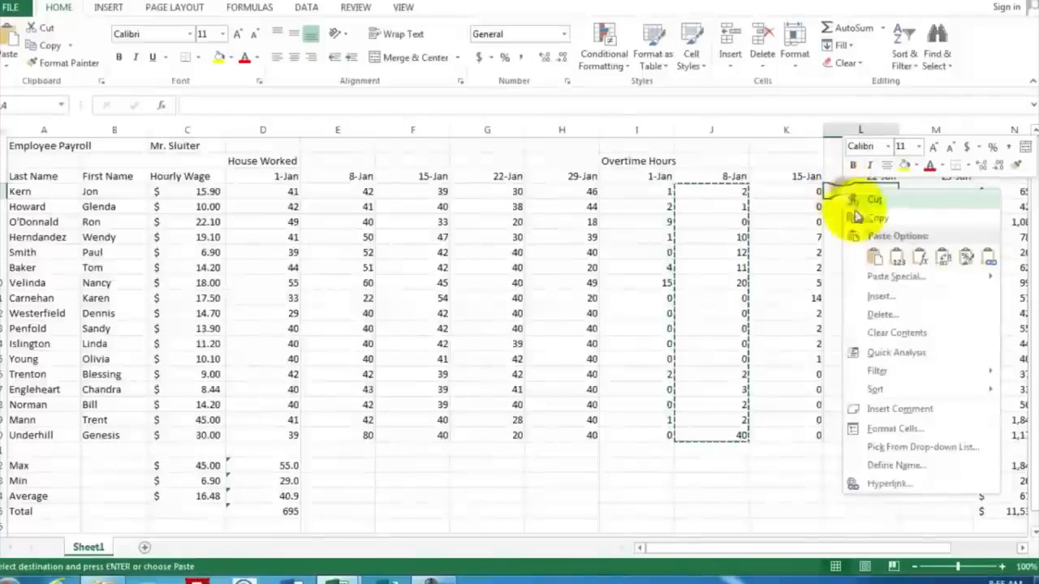
click(869, 257)
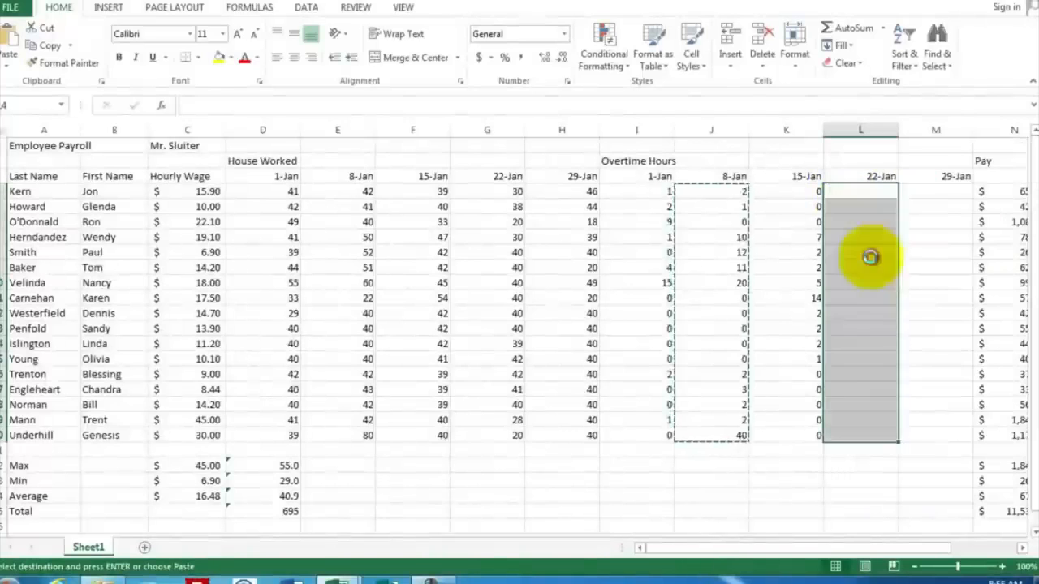
click(917, 191)
right_click(918, 193)
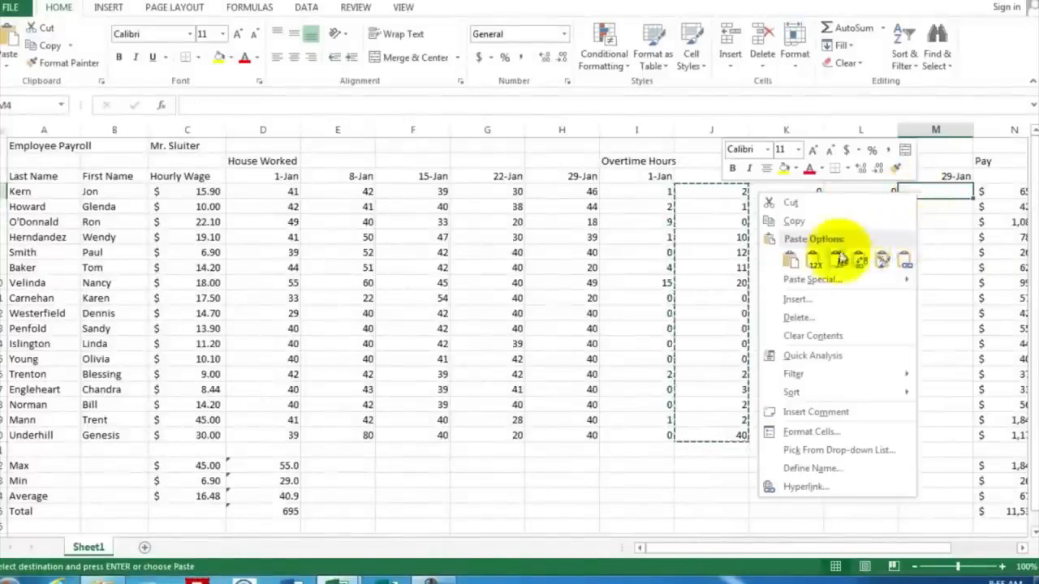
click(799, 261)
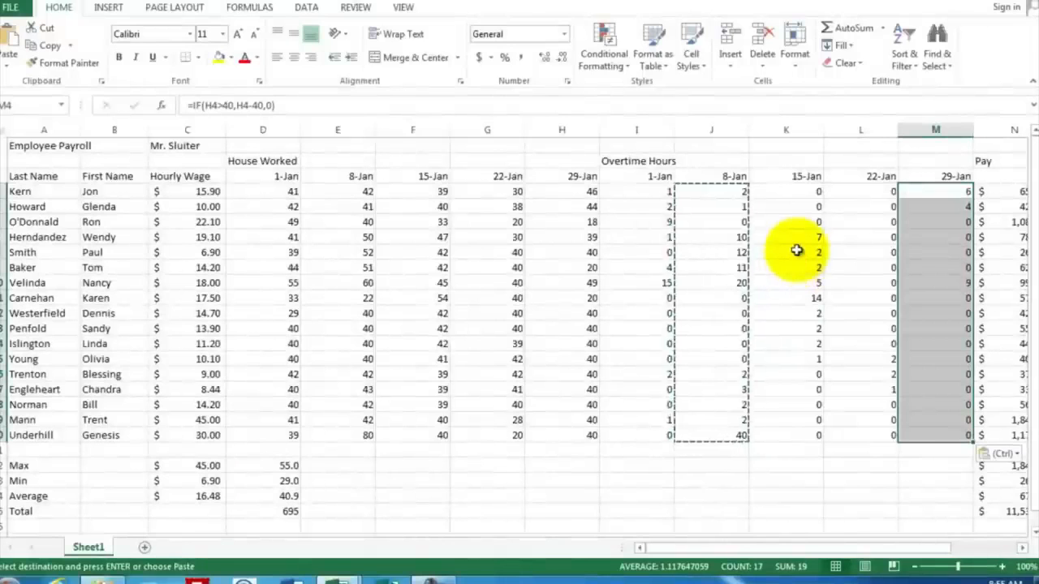
click(785, 454)
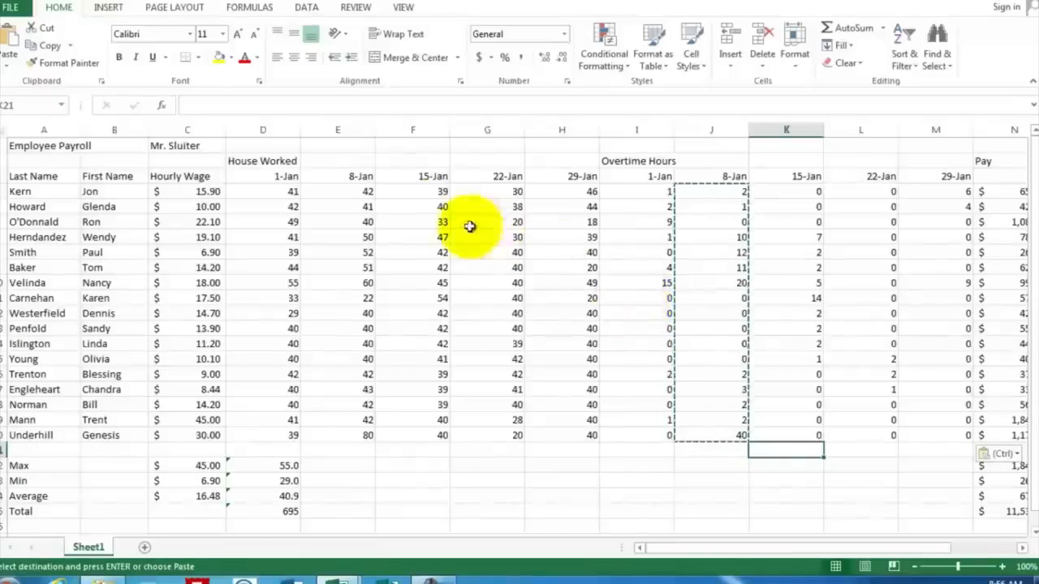
Step: Fill the House Worked block D3:H20 with a light gray background
click(262, 176)
drag(298, 185, 580, 439)
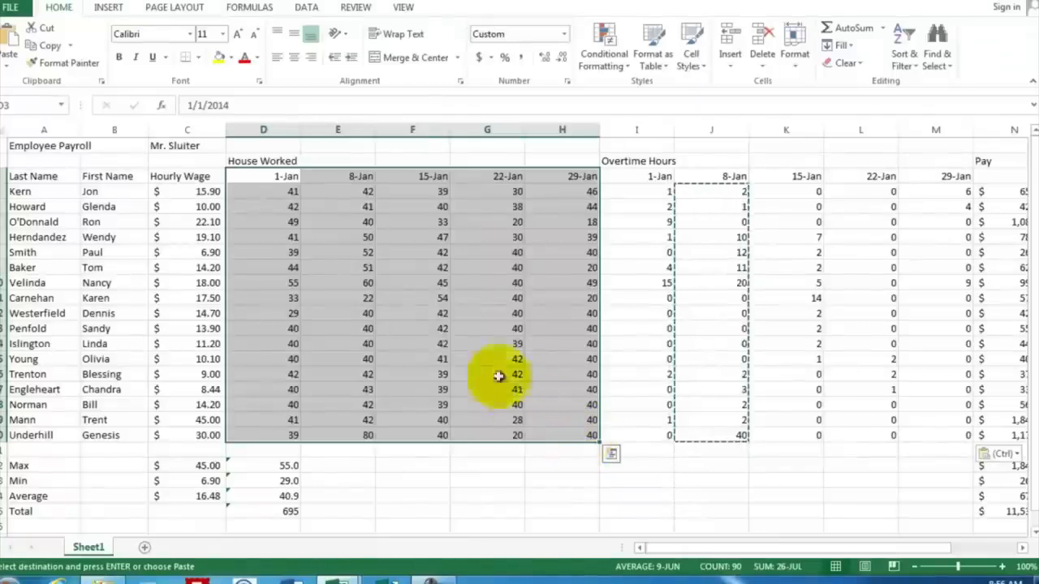
click(231, 59)
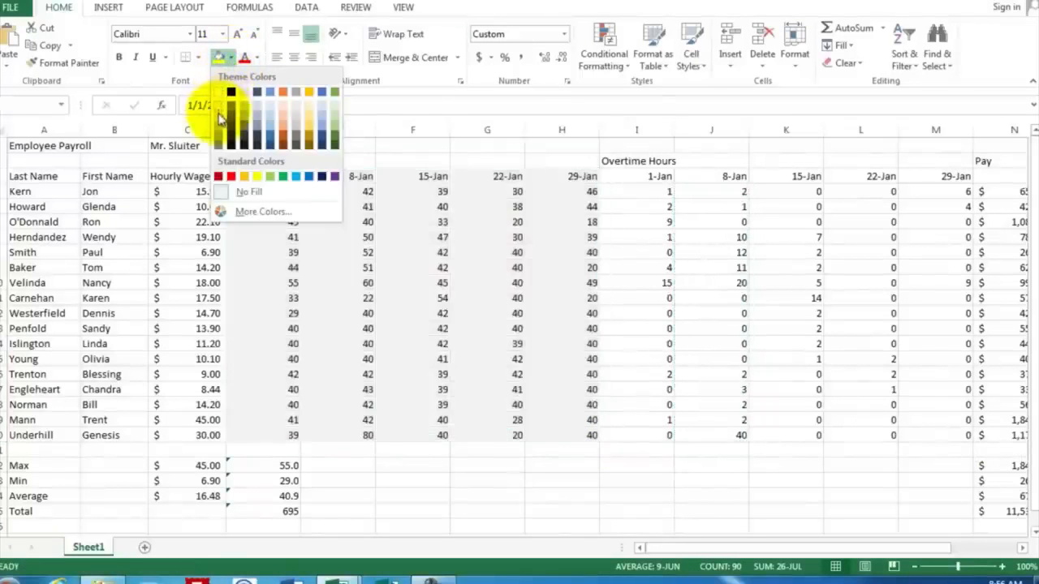
click(218, 113)
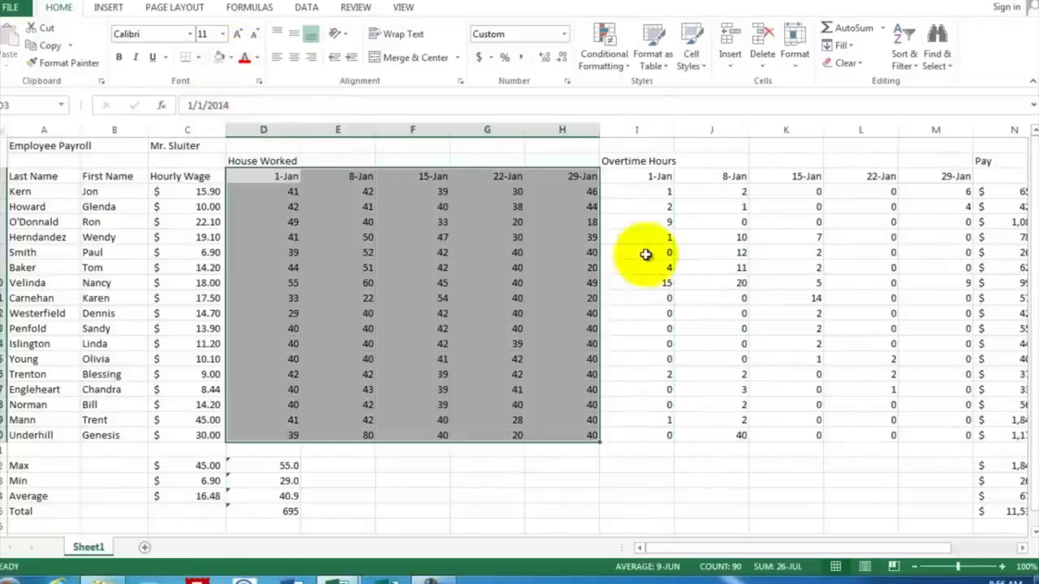
Step: Fill the Overtime Hours block I3:M20 with a light orange background
click(648, 254)
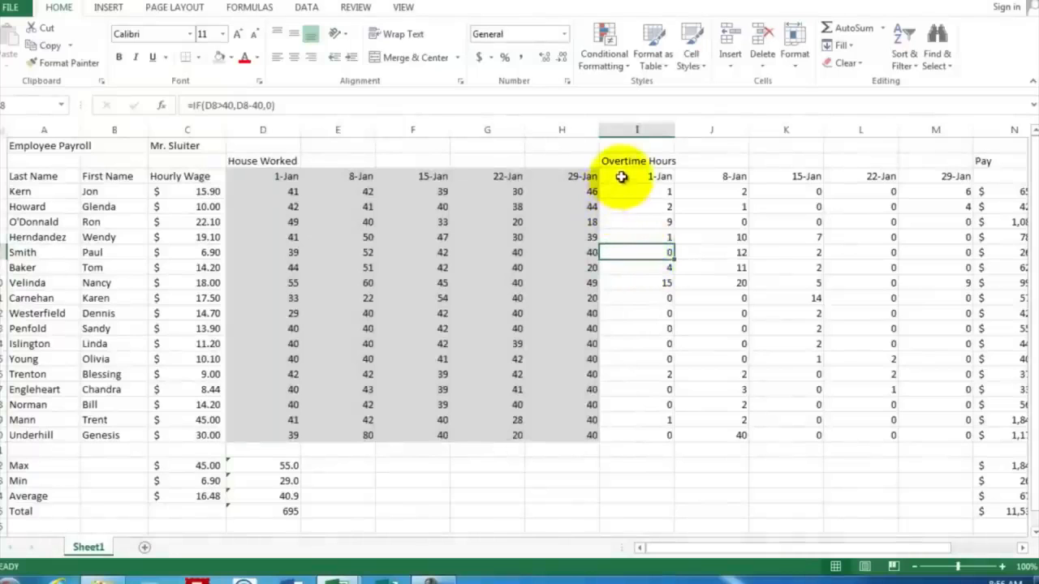
drag(621, 175, 940, 433)
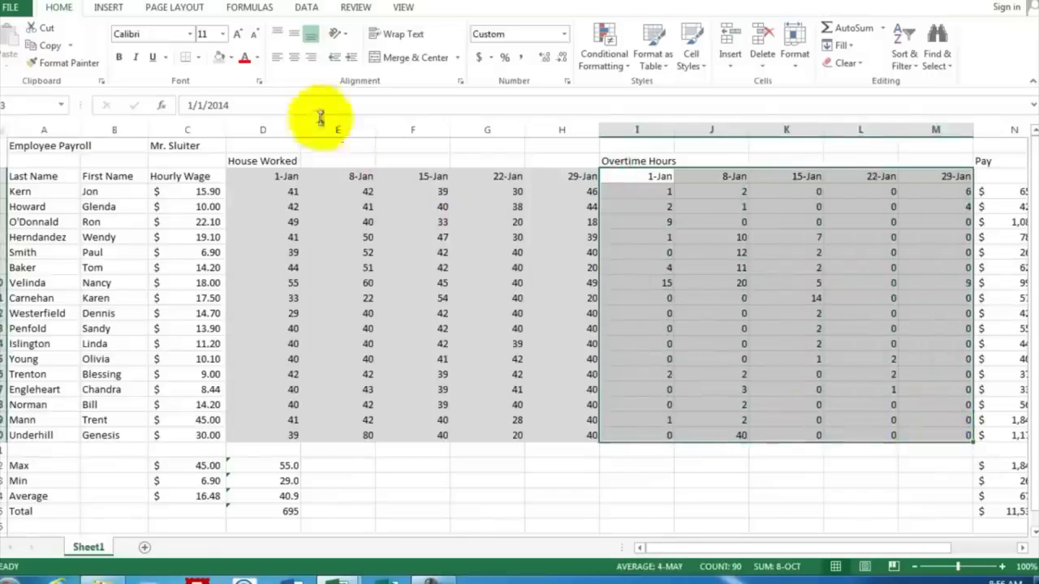
click(231, 58)
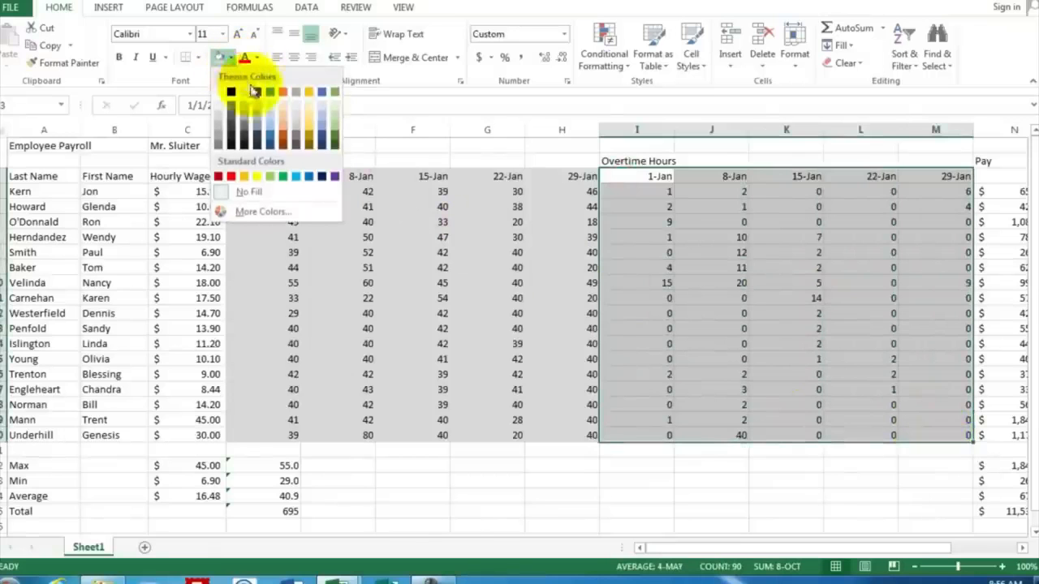
click(284, 122)
click(930, 235)
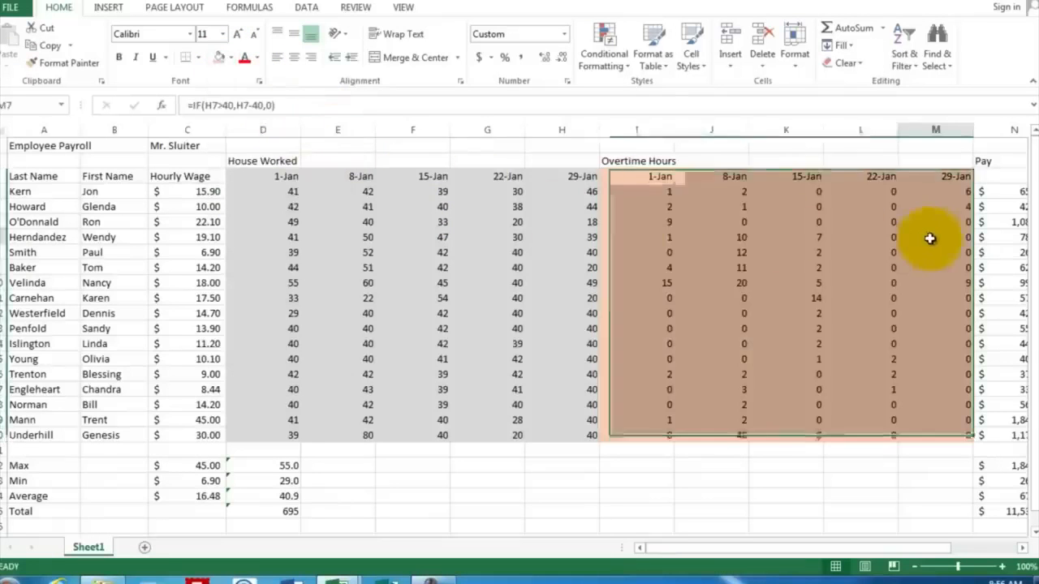
Step: Enter Jan 1 as the date heading in N3 above the Pay column
click(1024, 550)
click(1024, 550)
click(1025, 550)
click(1024, 550)
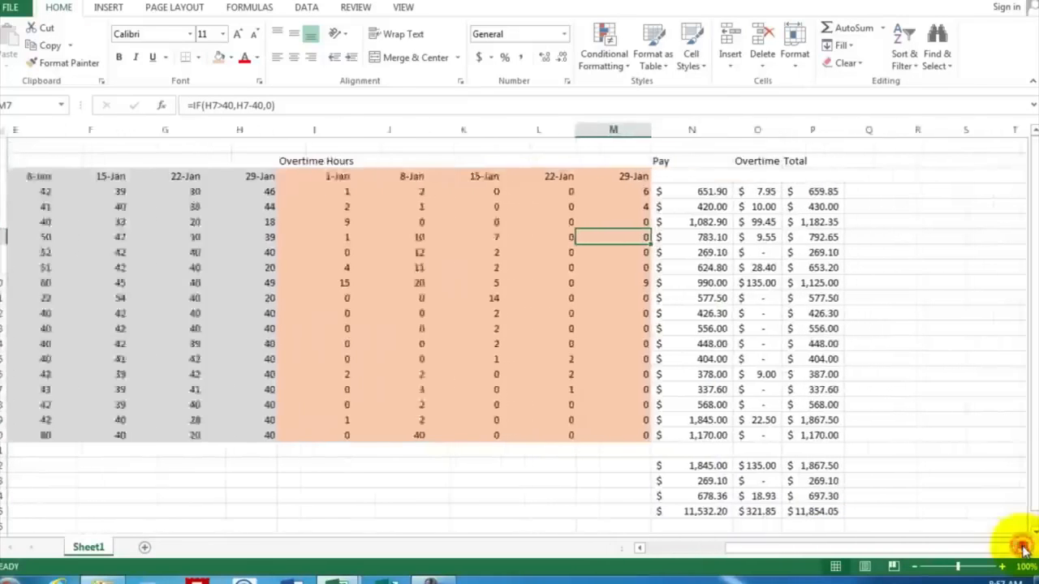
click(1024, 551)
click(1024, 550)
click(1024, 550)
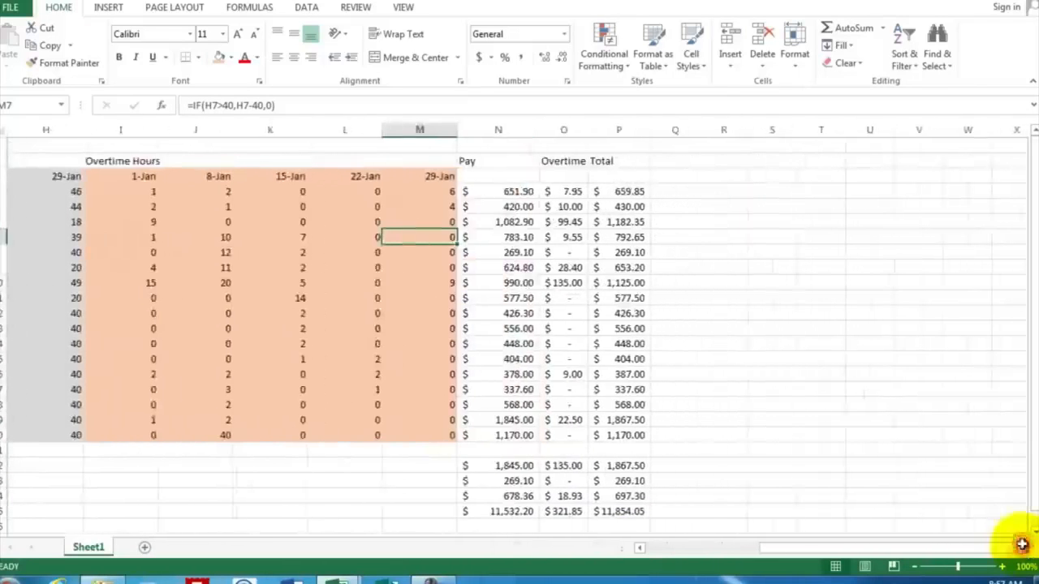
click(498, 177)
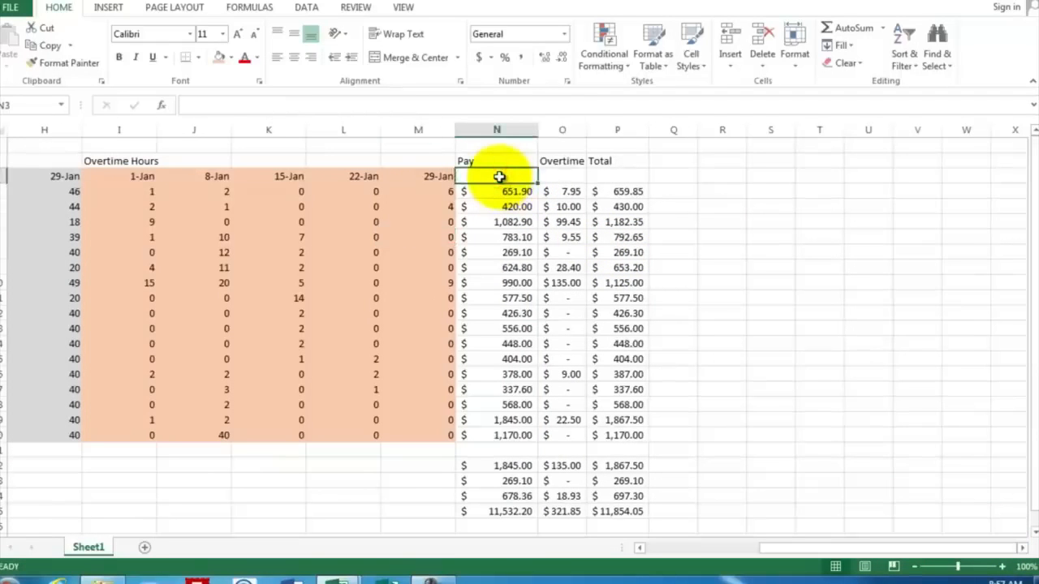
text(Jan)
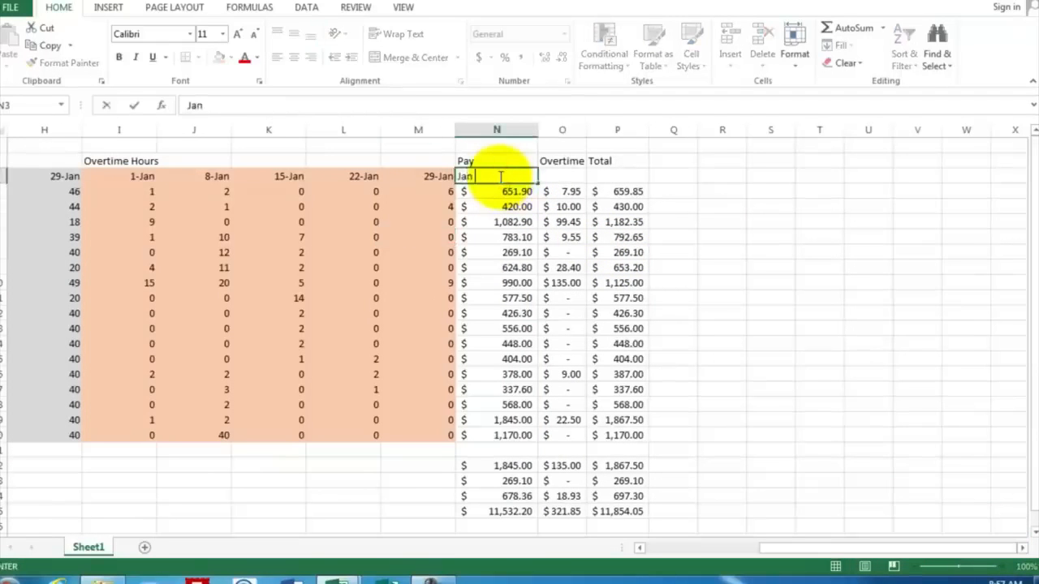
text( 1)
key(Return)
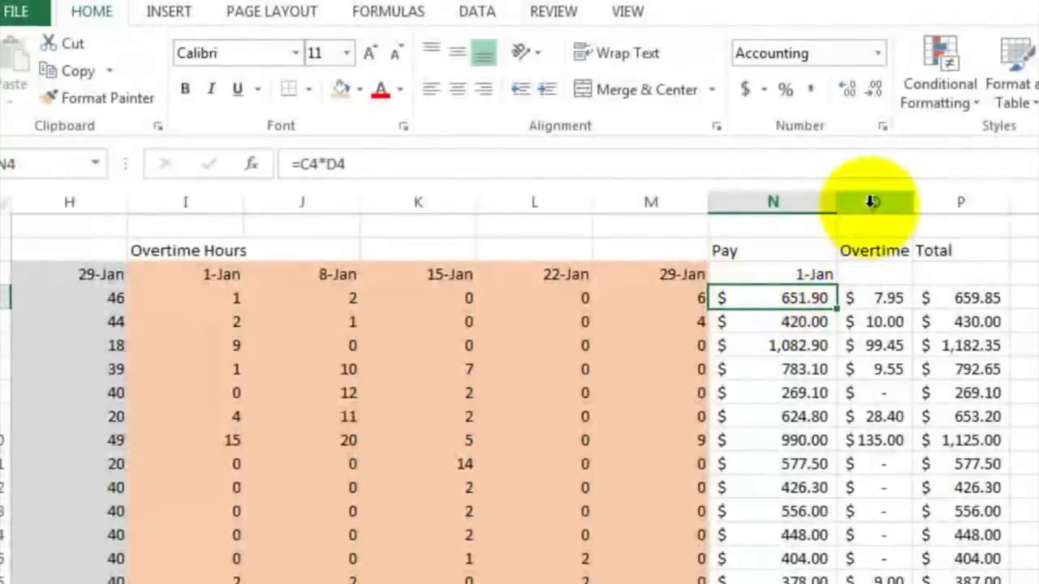
Step: Insert three blank columns after the Pay column, before Overtime
drag(871, 201, 1038, 200)
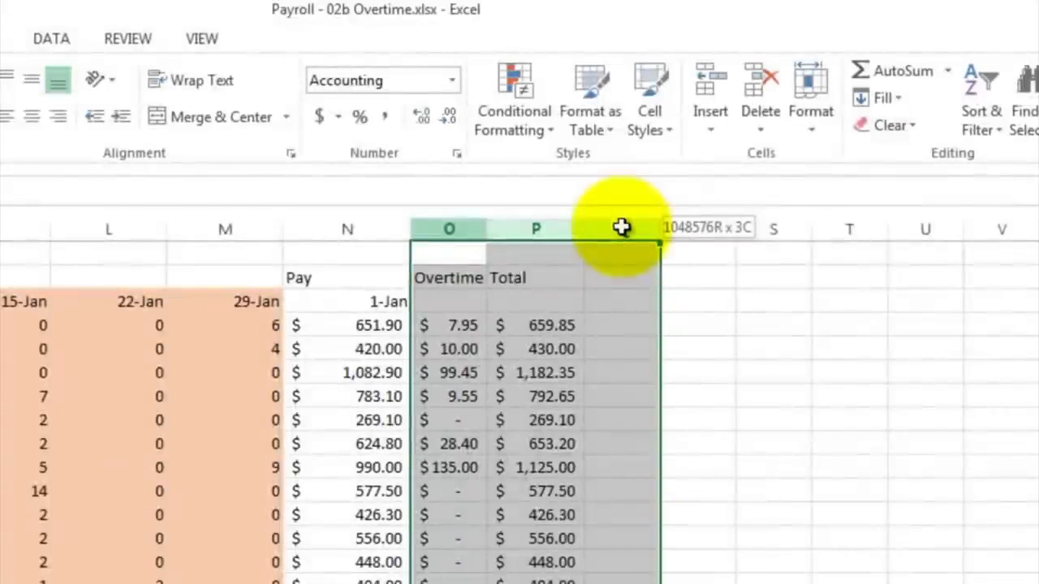
drag(621, 227, 621, 226)
right_click(622, 226)
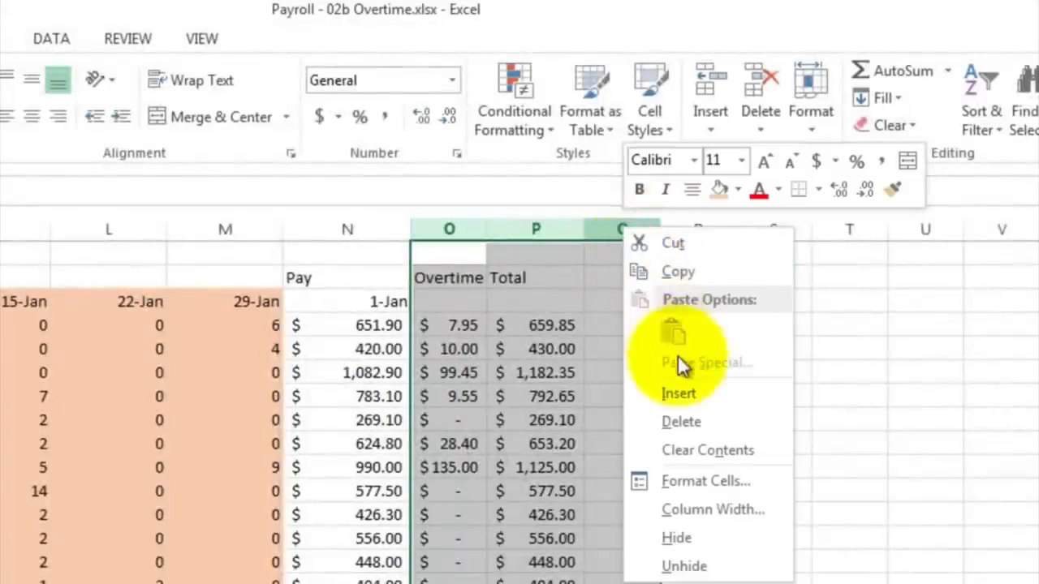
click(680, 392)
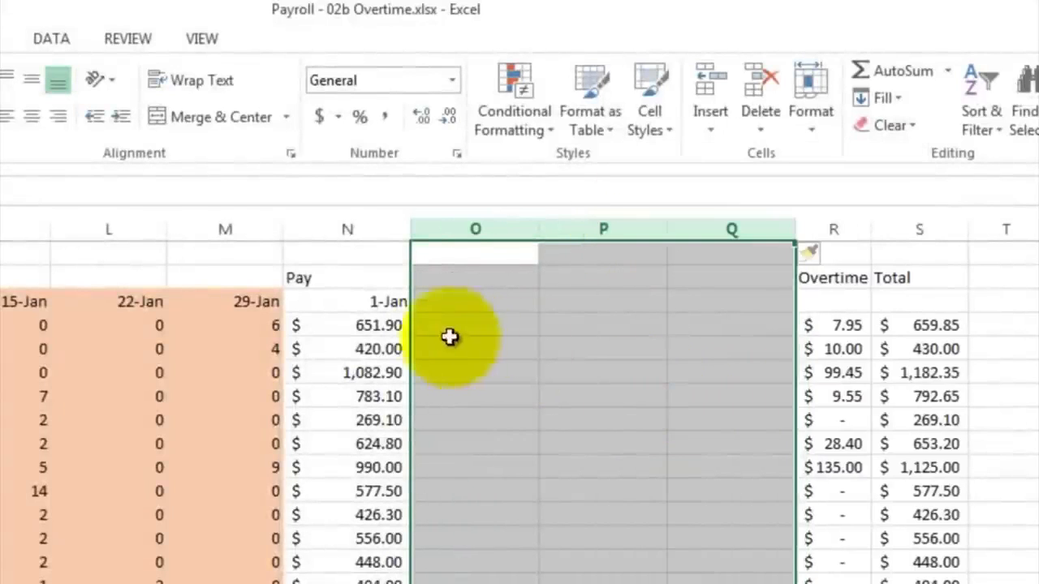
Step: Enter a next-week date formula in O3 referencing N3 and fill it across to Q3
click(433, 302)
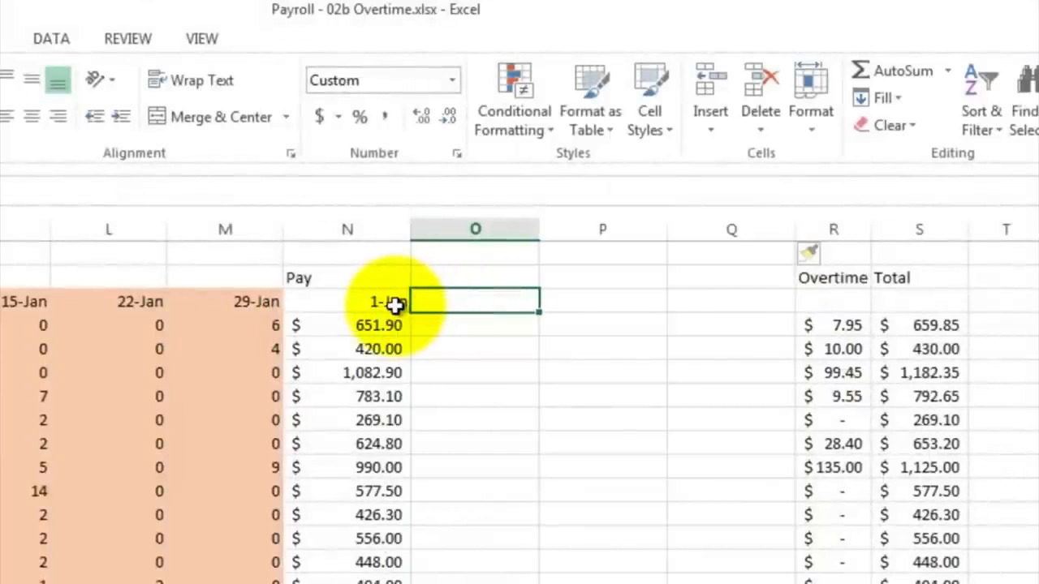
text(=)
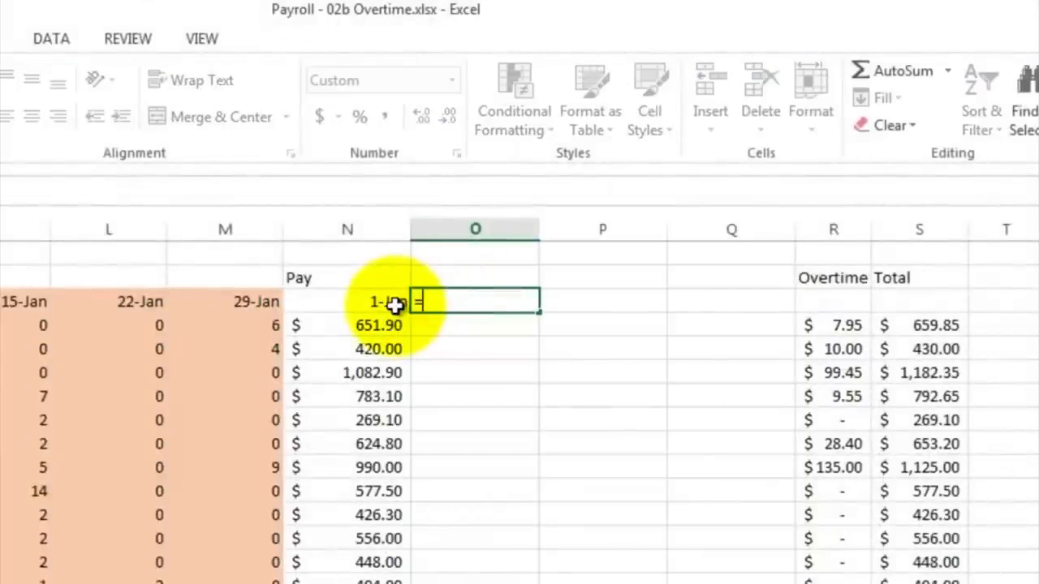
click(383, 303)
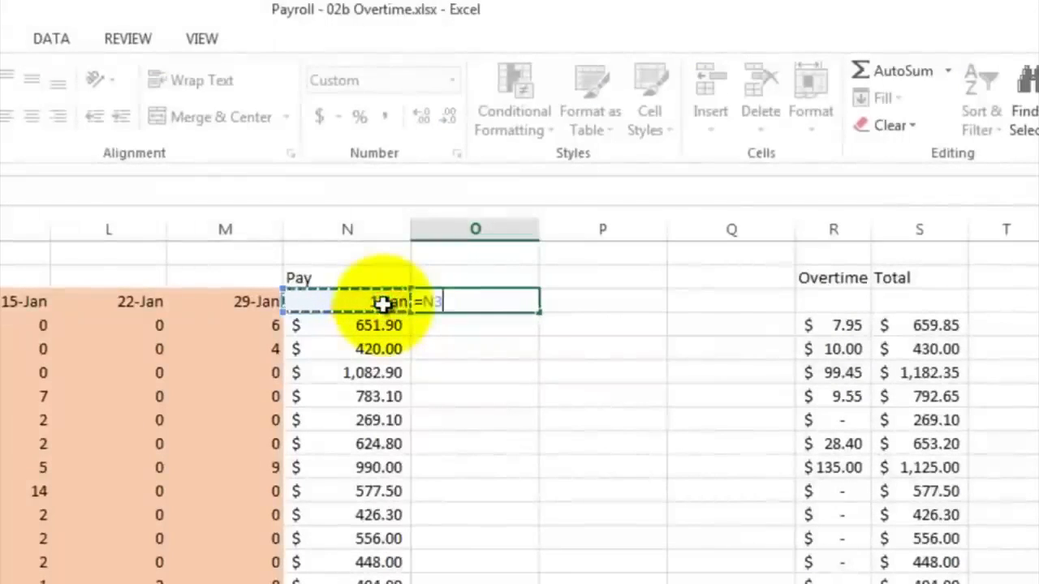
key(Return)
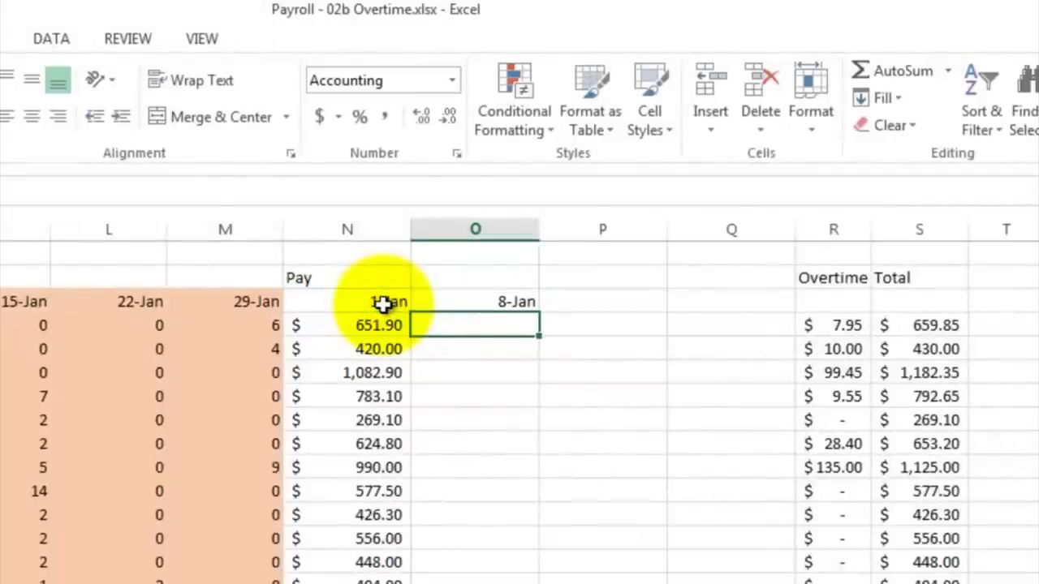
click(456, 302)
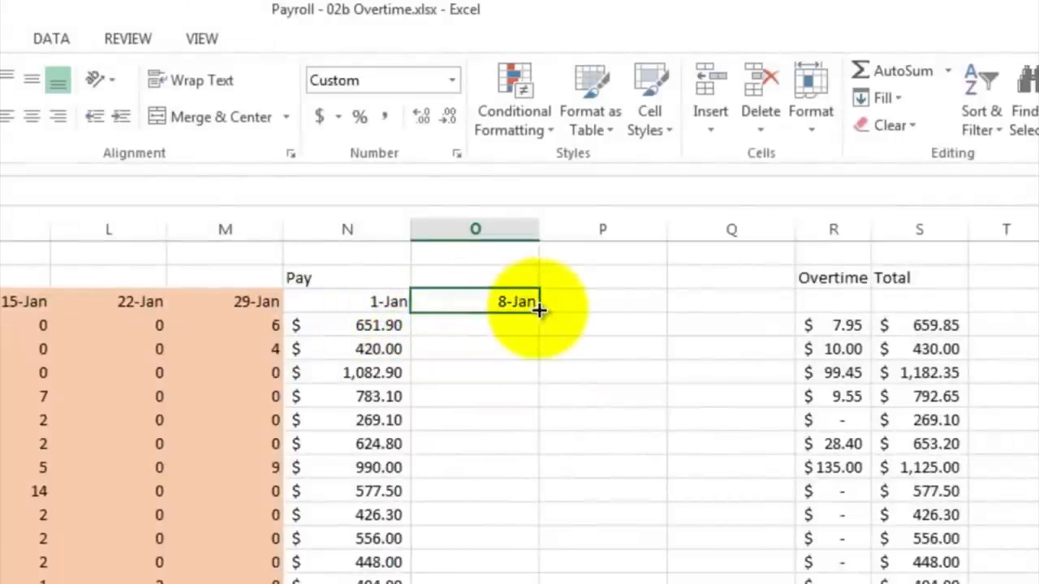
drag(539, 309, 755, 312)
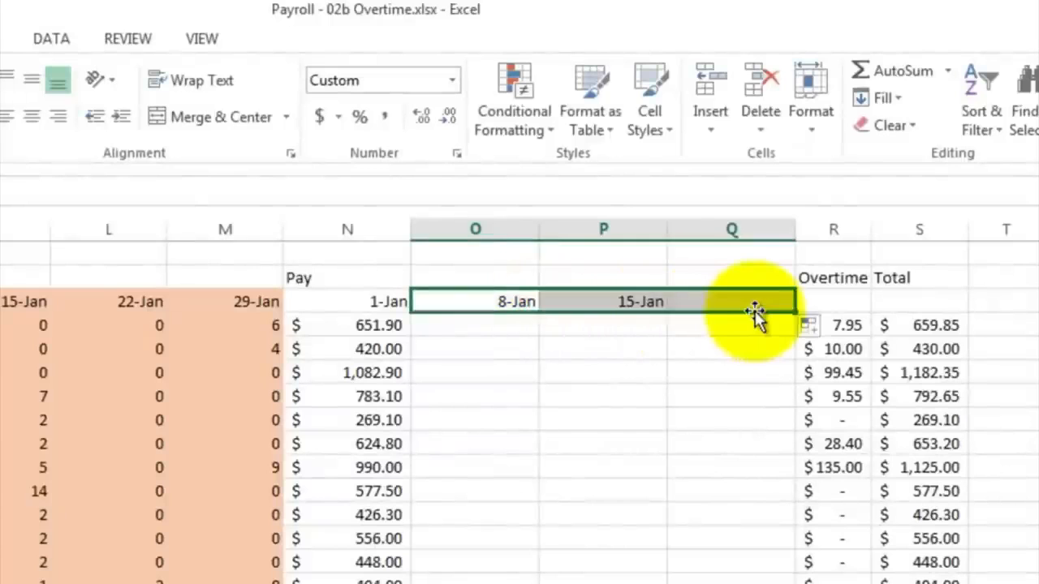
Step: Insert one more column before Overtime and extend the weekly date headings into R3
click(822, 231)
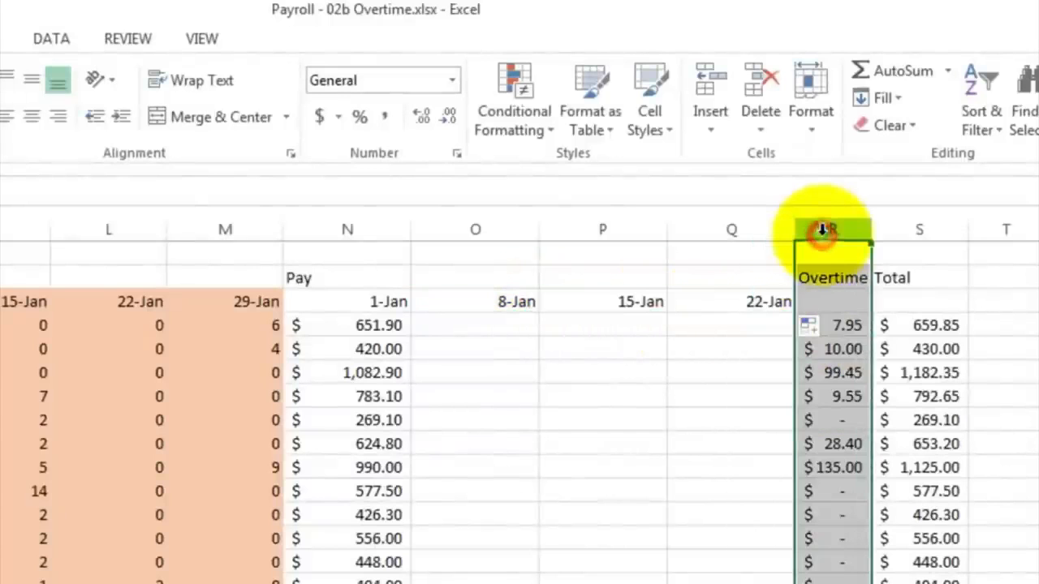
right_click(822, 230)
click(883, 402)
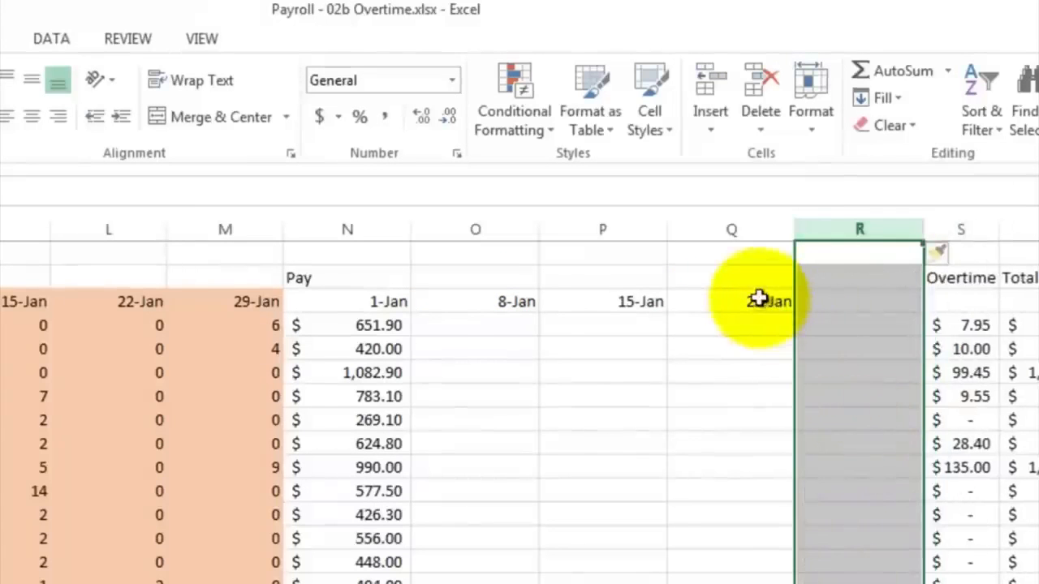
click(758, 299)
drag(795, 312, 885, 315)
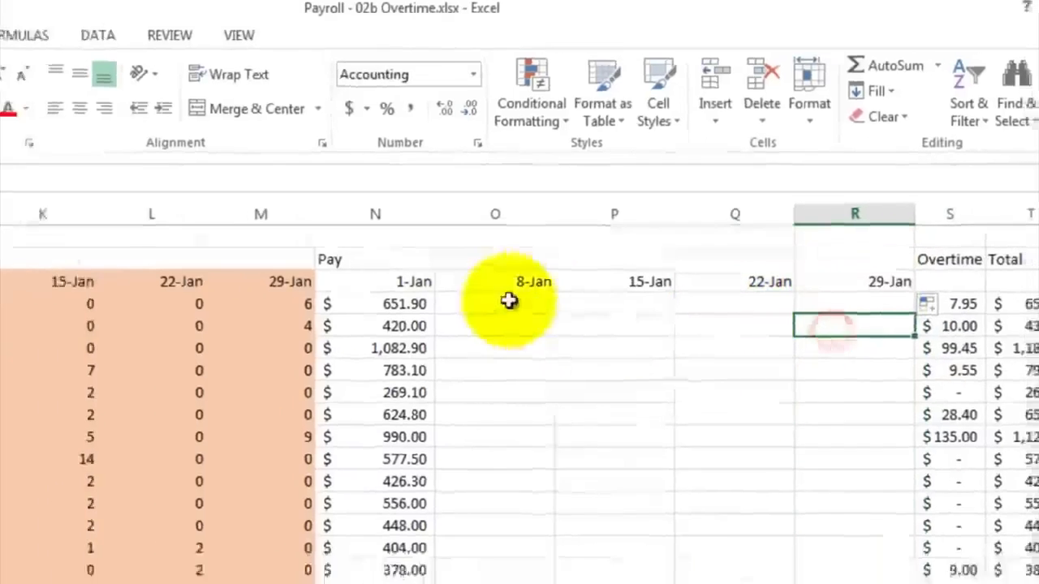
Step: Examine the Pay formula in N4 and the wage and hours cells it references
click(378, 325)
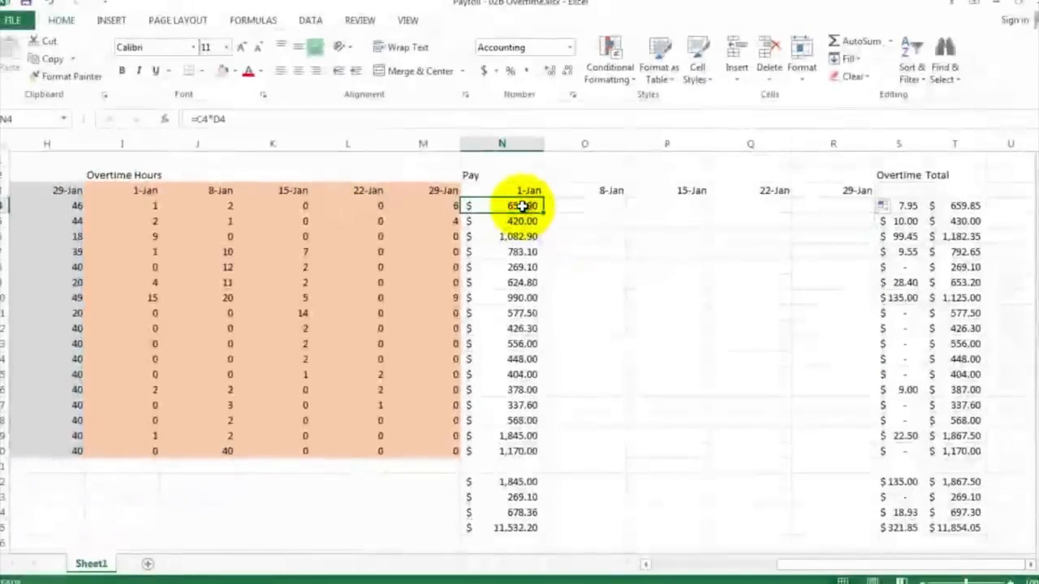
double_click(521, 206)
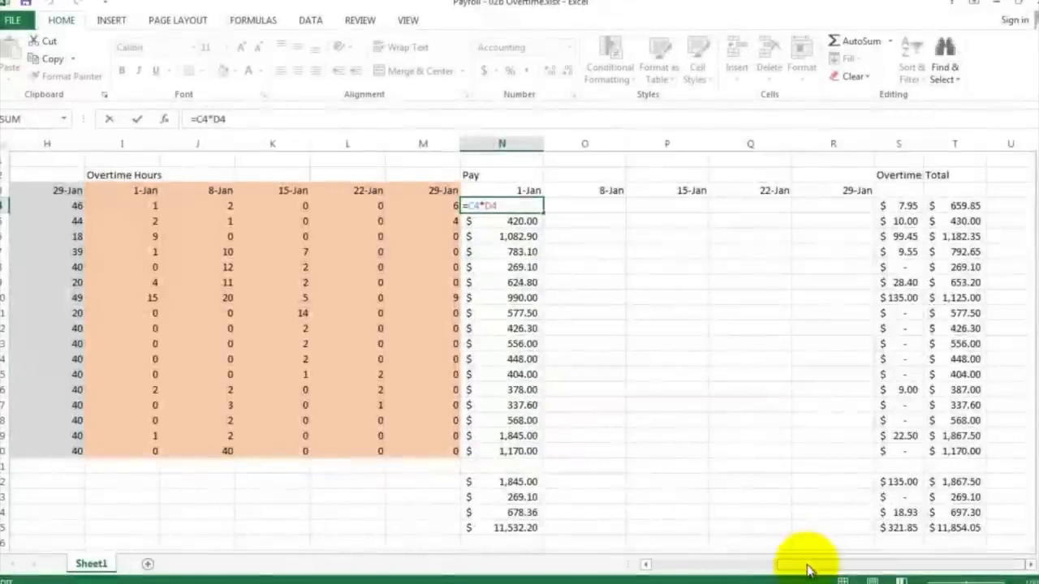
drag(800, 564, 684, 569)
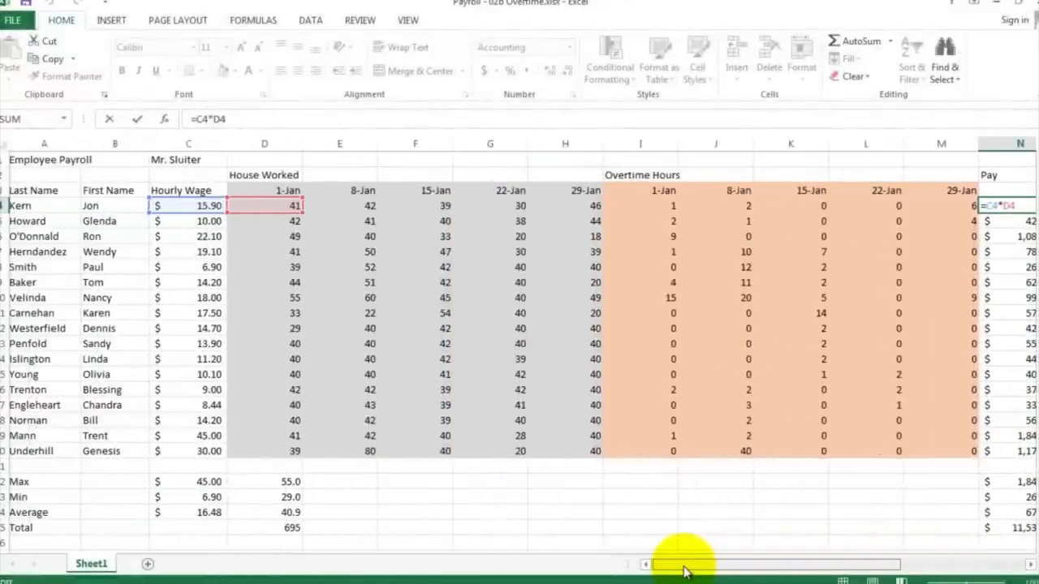
drag(686, 572, 683, 572)
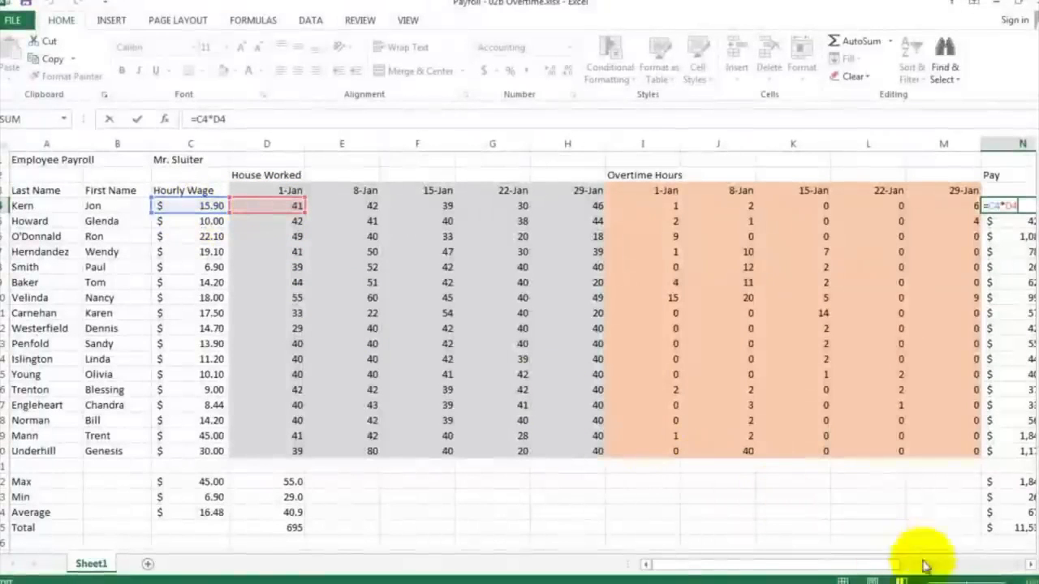
click(1029, 569)
click(1030, 568)
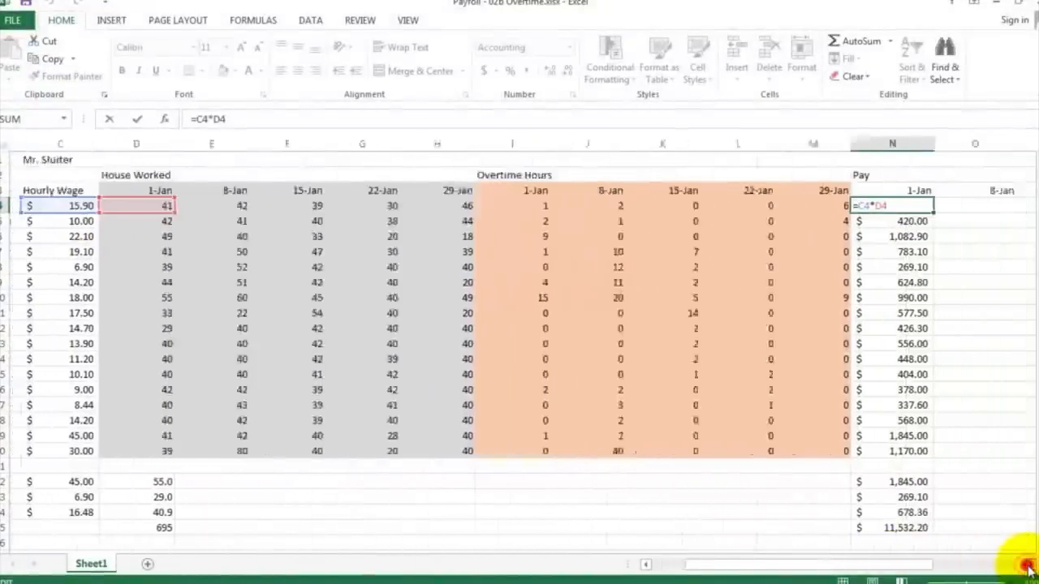
click(1029, 568)
click(1029, 568)
click(1030, 568)
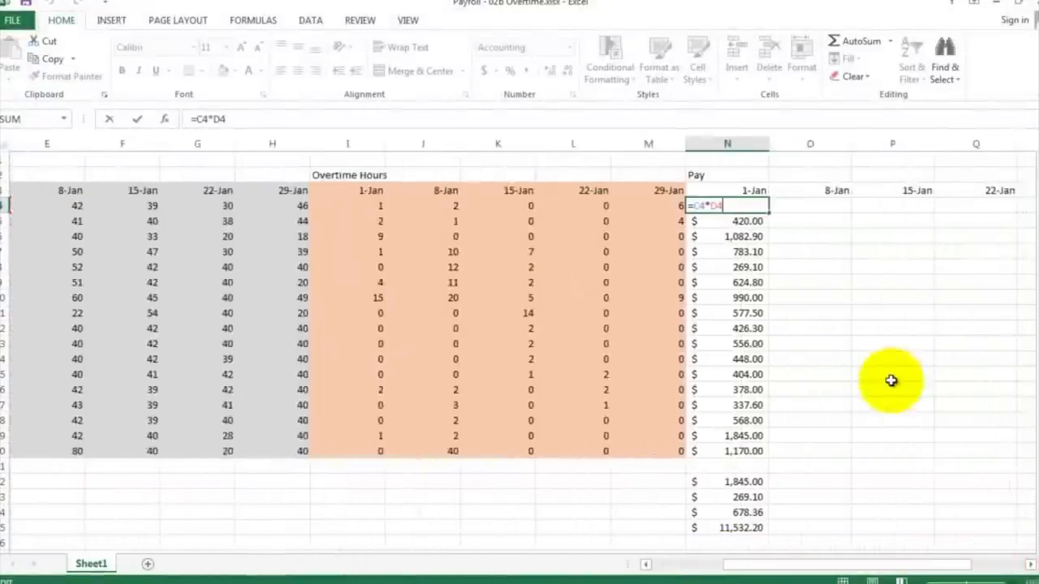
key(ctrl+Return)
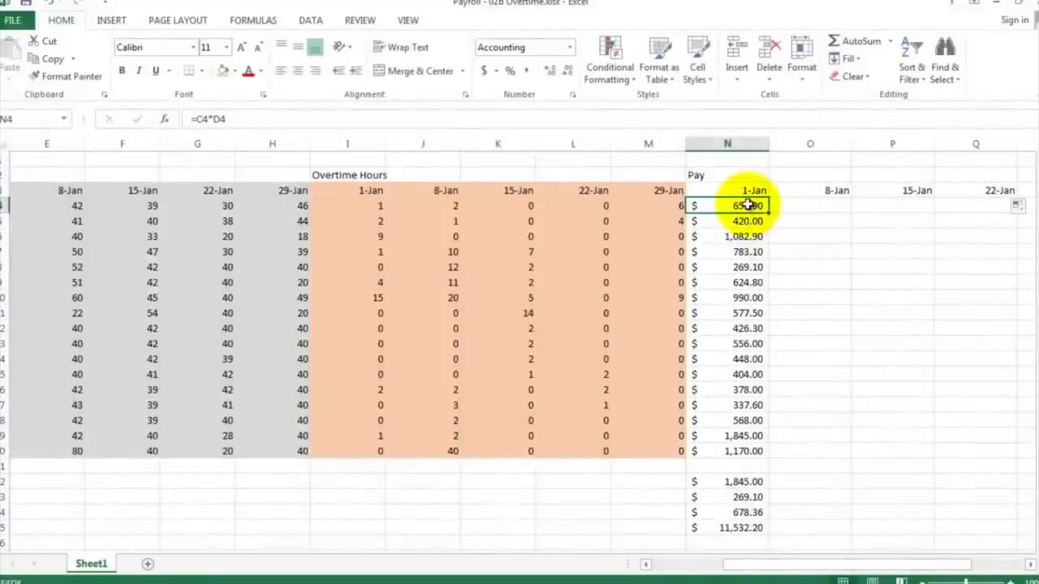
Step: Copy the Pay formulas in N4:N20 and paste them into O4:O20 under the 8-Jan heading
drag(746, 210, 753, 450)
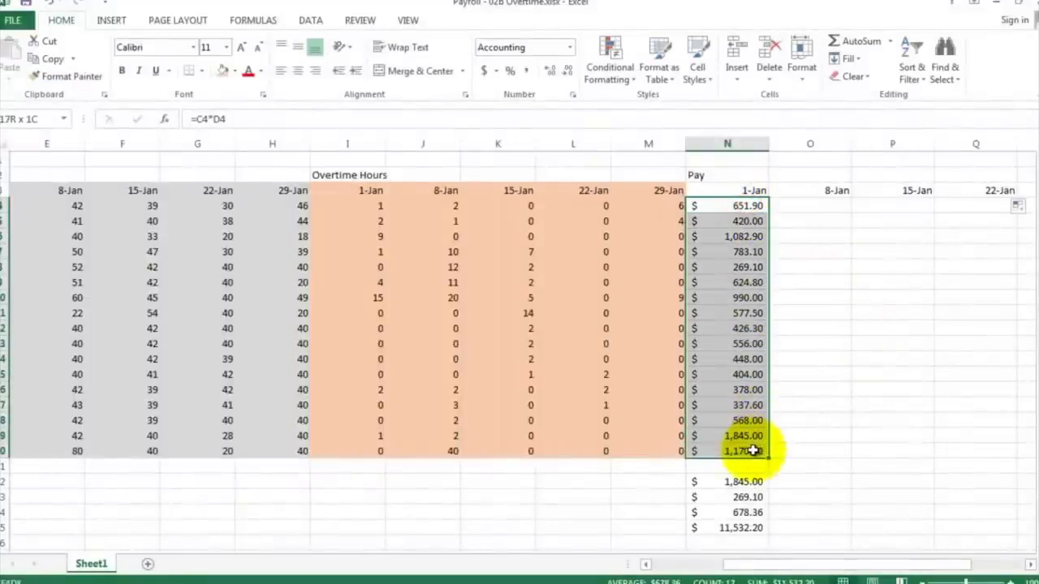
right_click(737, 266)
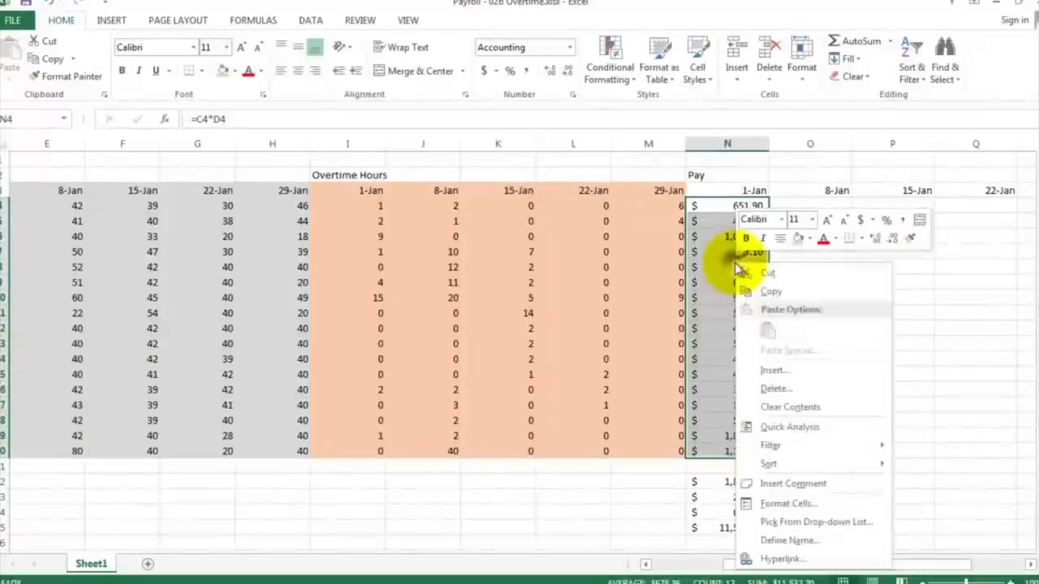
click(770, 292)
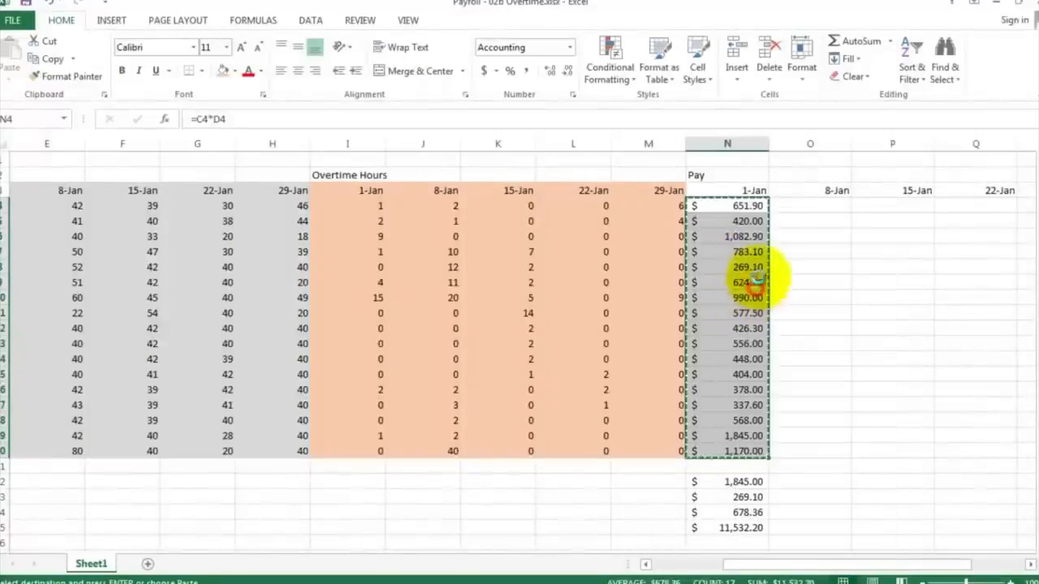
click(791, 207)
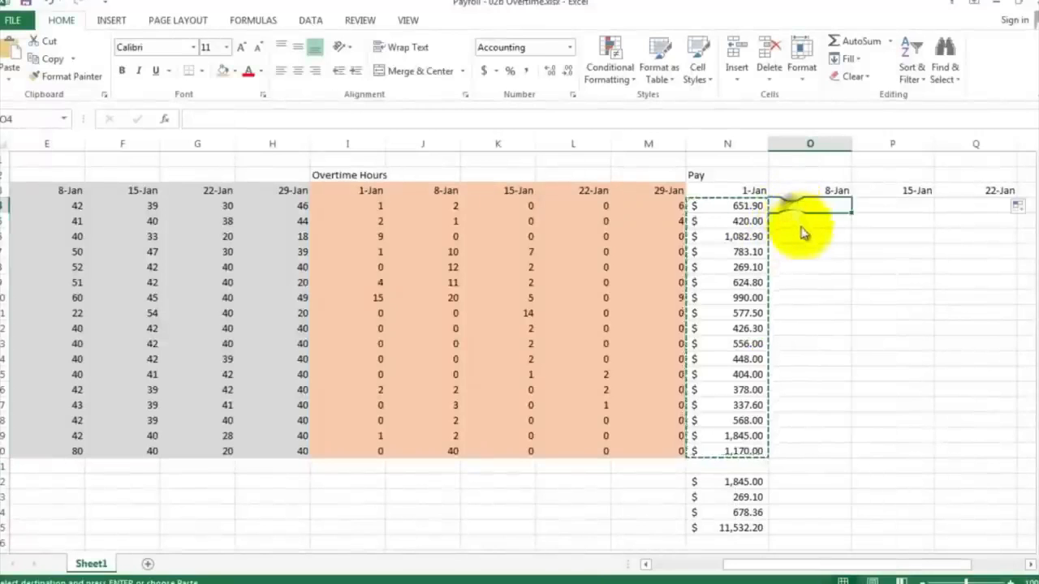
right_click(801, 233)
click(826, 275)
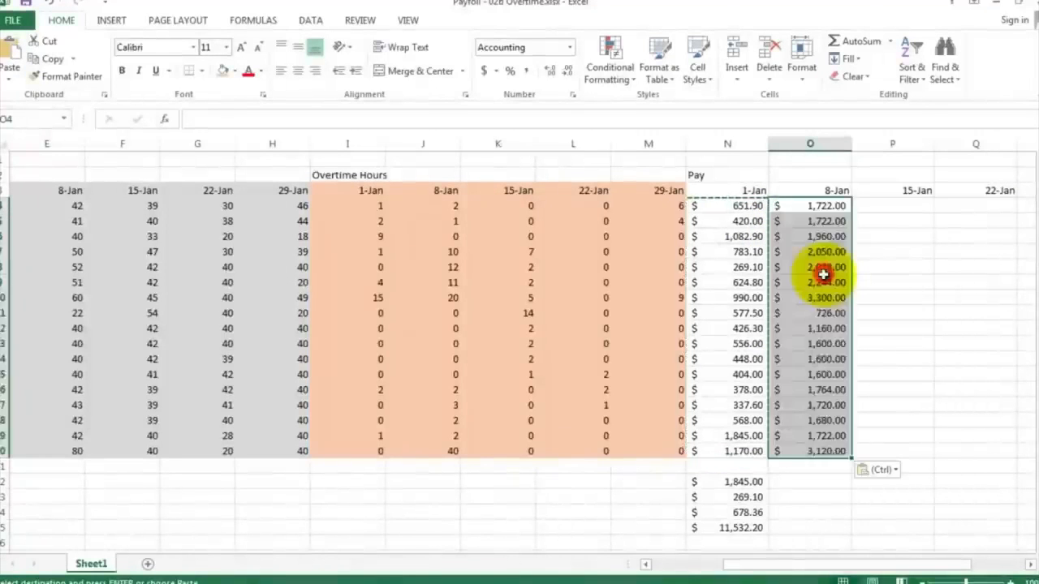
Step: Inspect the pasted Pay formulas in column O, opening O4 without changing it
drag(820, 268, 820, 281)
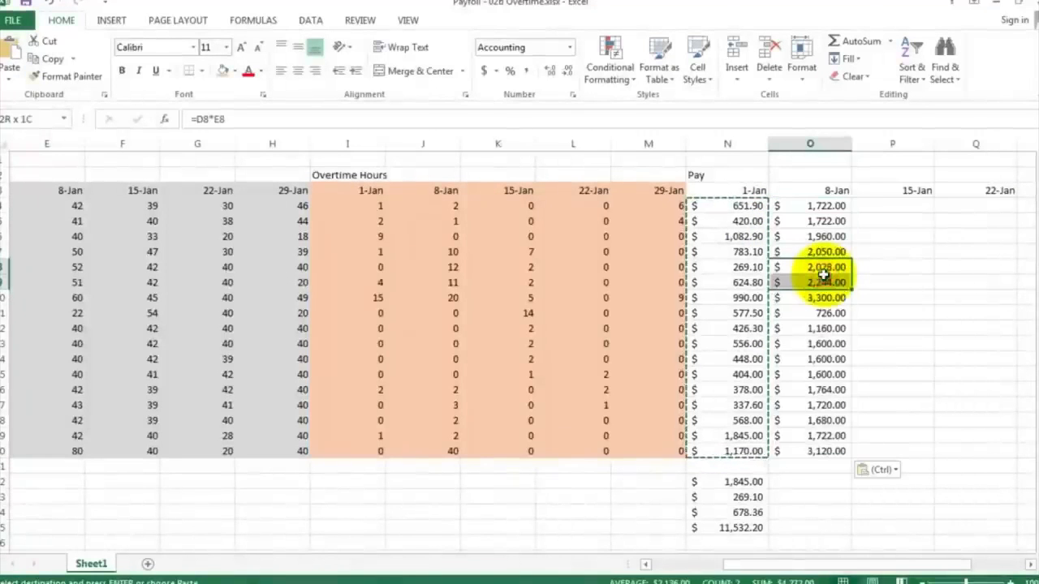
click(914, 285)
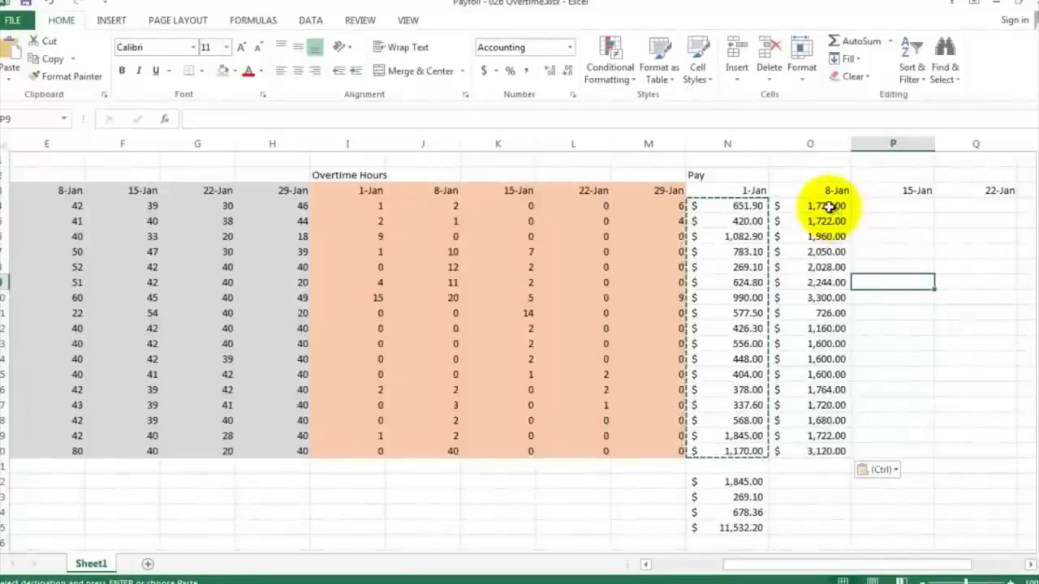
click(826, 298)
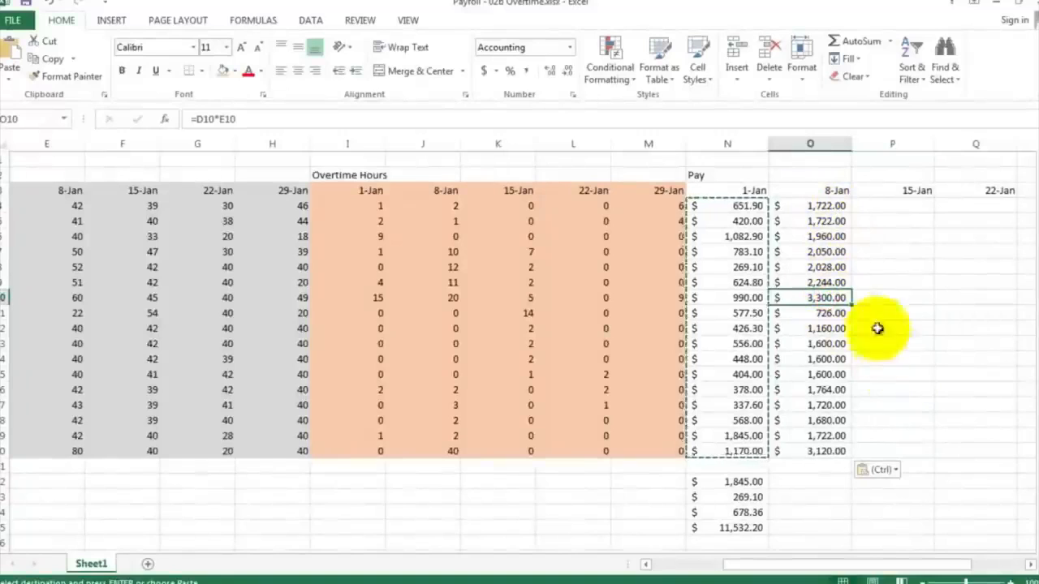
click(810, 205)
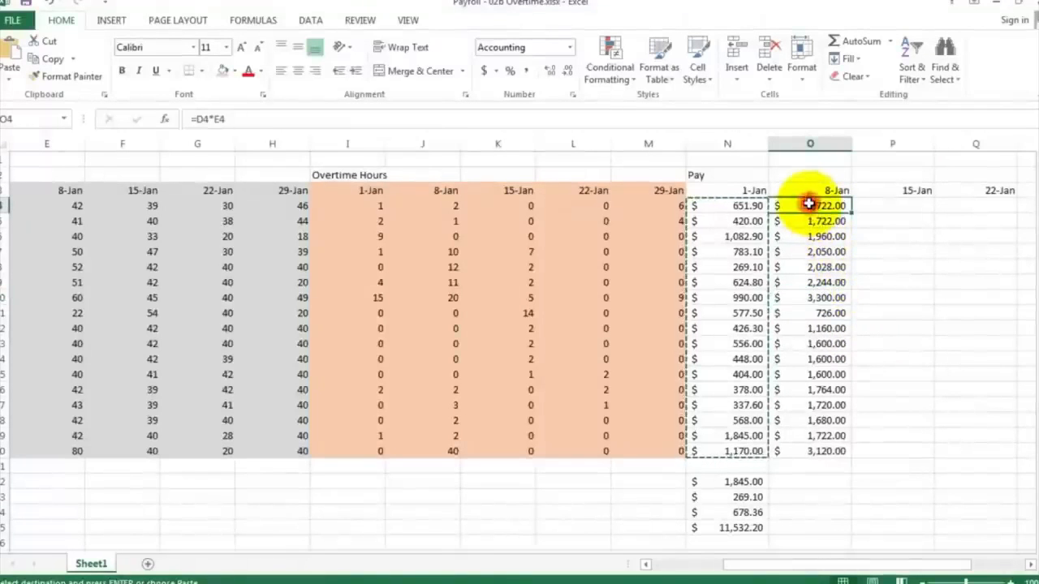
double_click(810, 205)
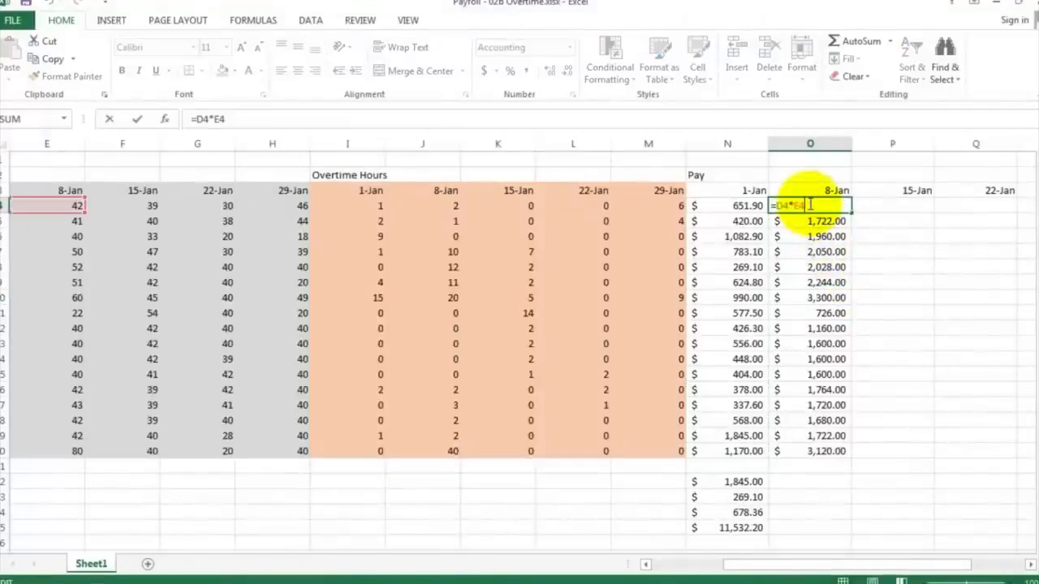
key(Escape)
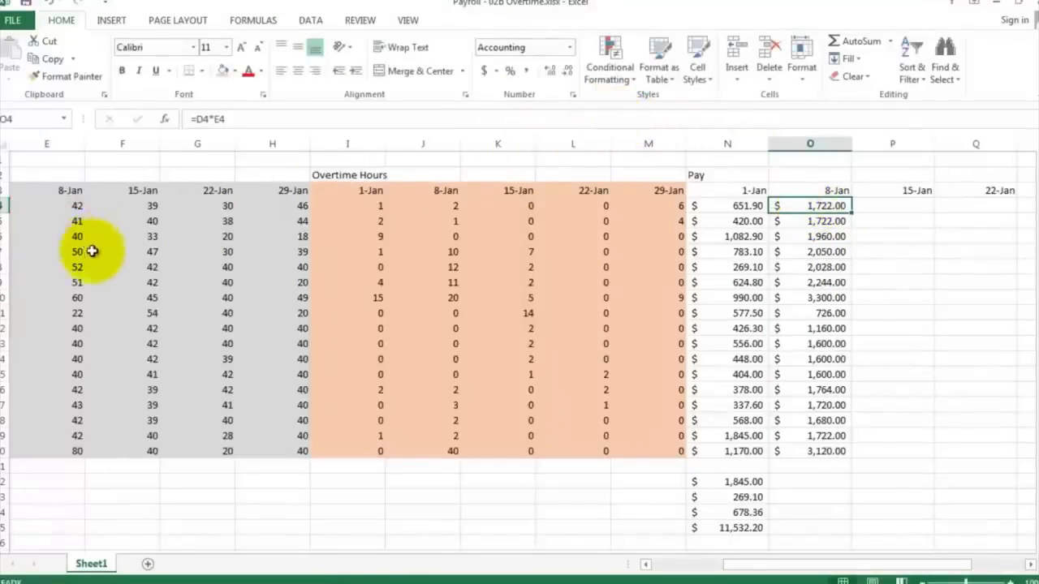
Step: Zoom the sheet to fit the payroll table range C2:T20
click(406, 20)
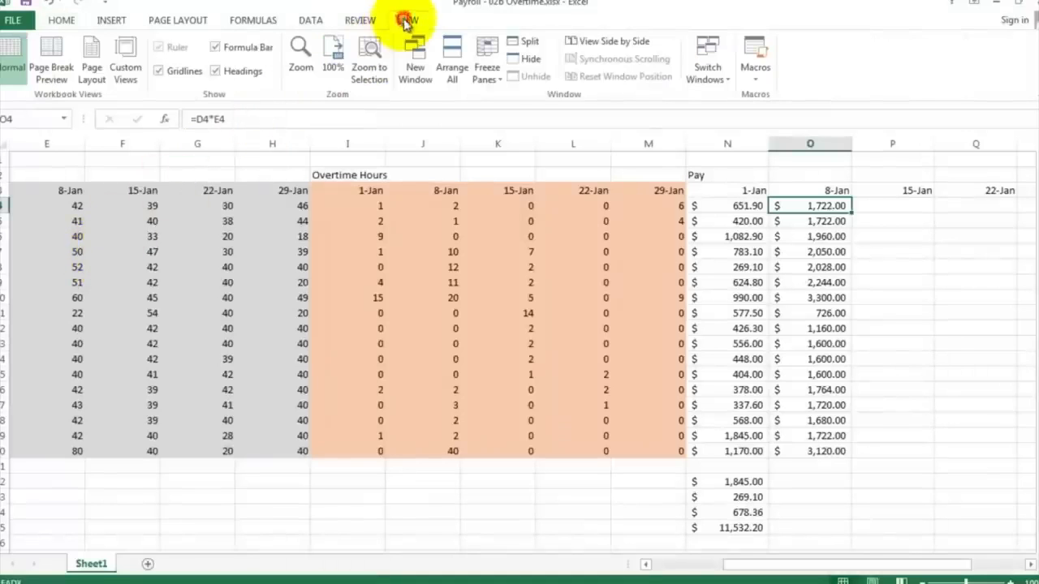
click(301, 61)
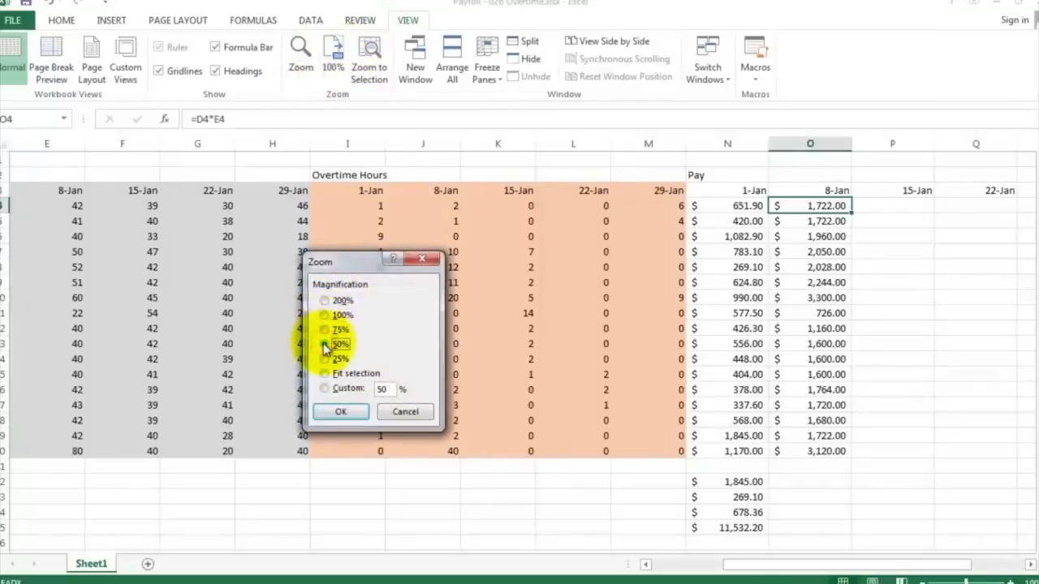
click(339, 412)
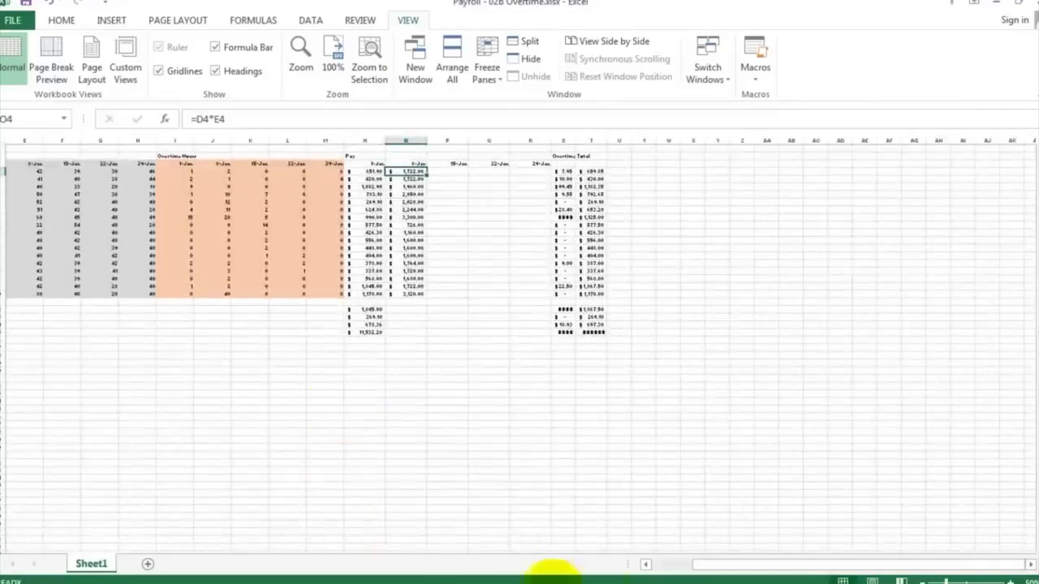
click(672, 566)
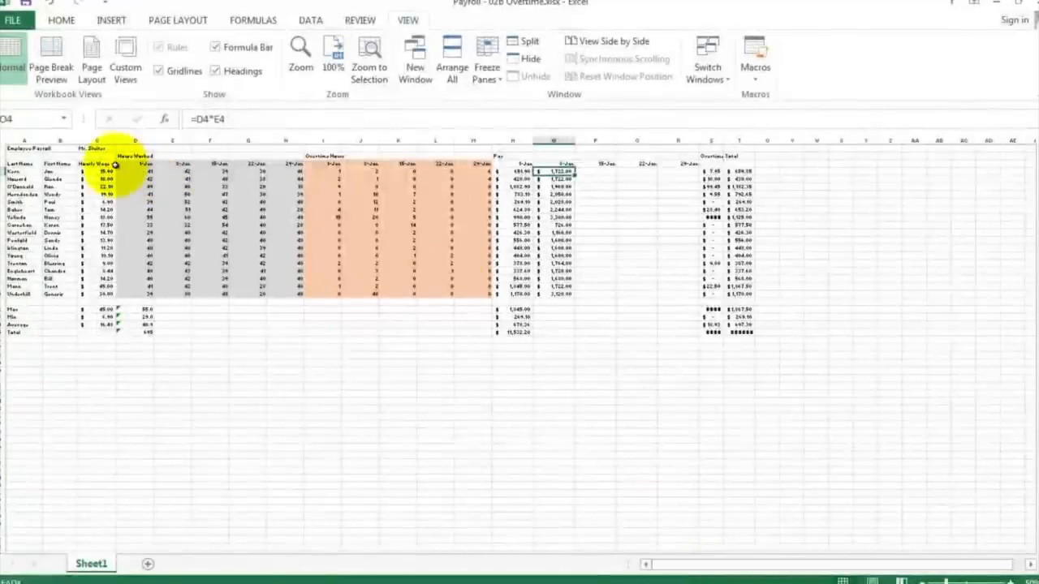
drag(96, 157, 743, 293)
click(300, 51)
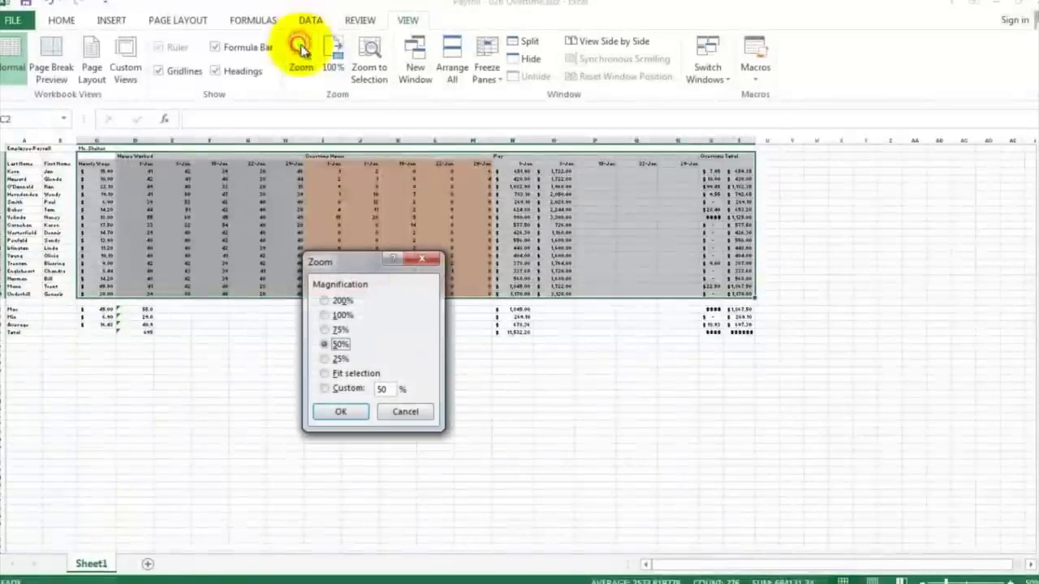
click(358, 375)
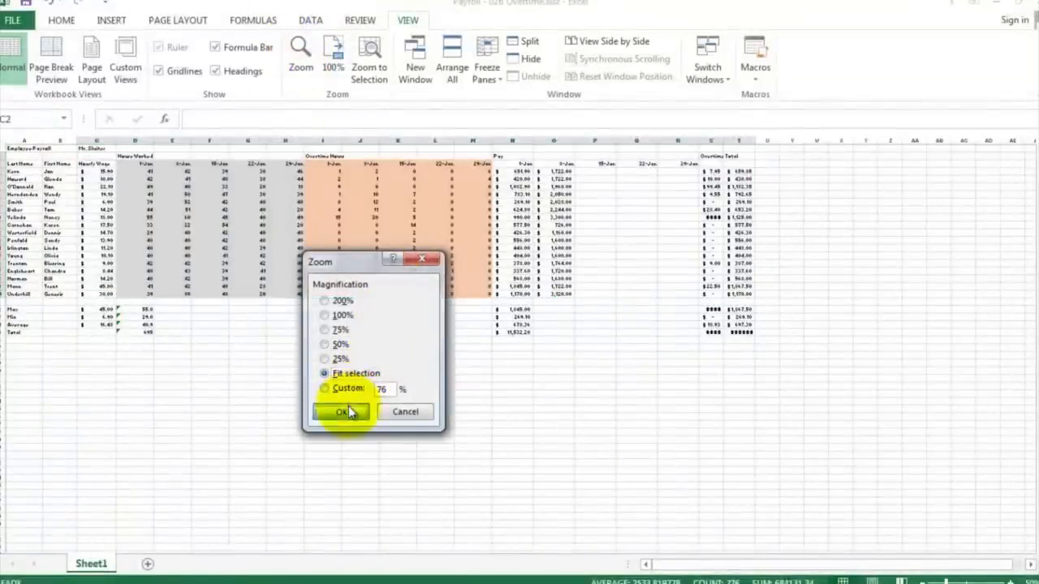
click(348, 412)
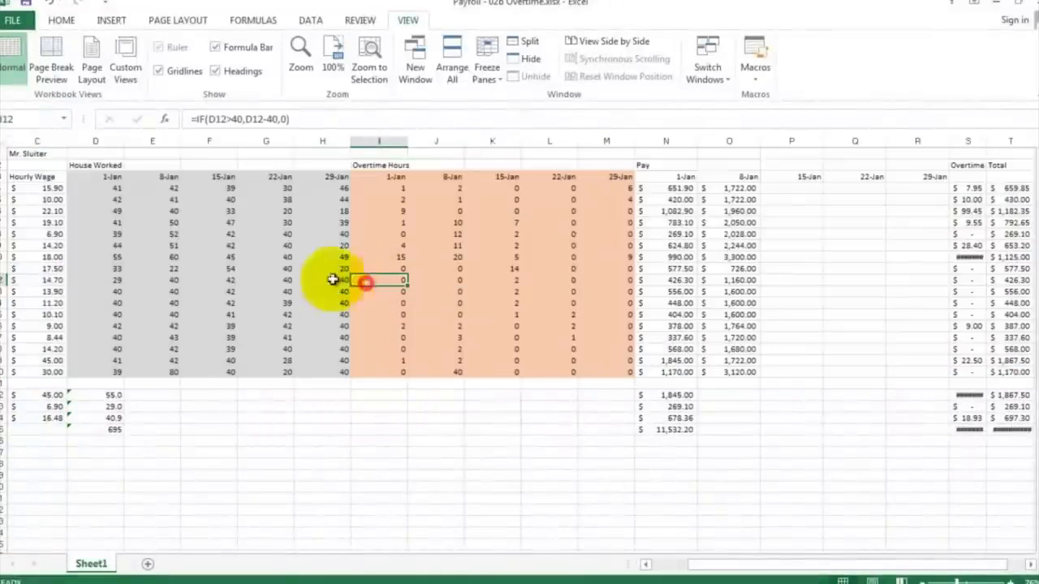
Step: Open the 8-Jan Pay formula in O4 for editing
click(364, 280)
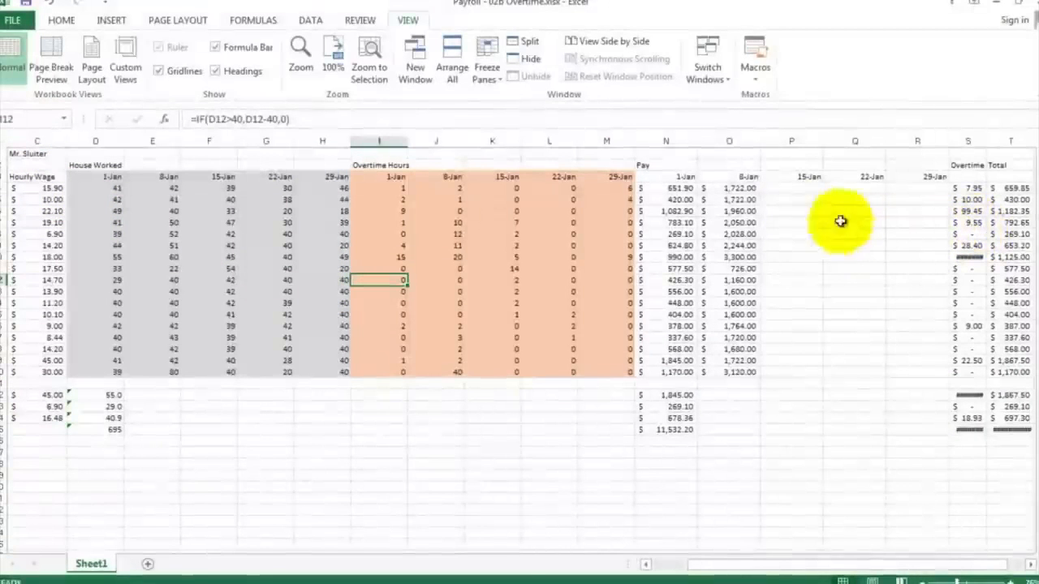
double_click(732, 188)
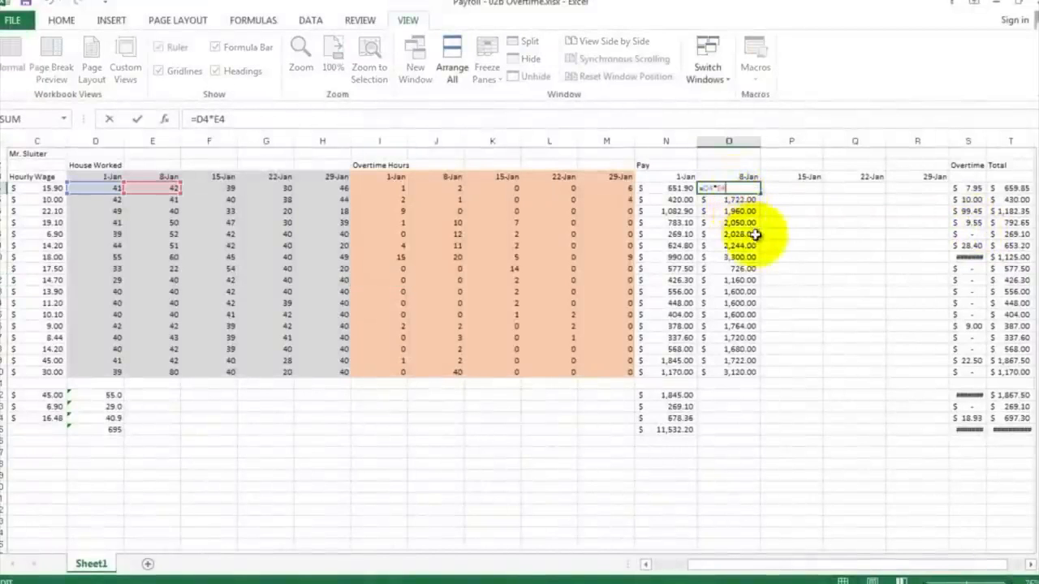
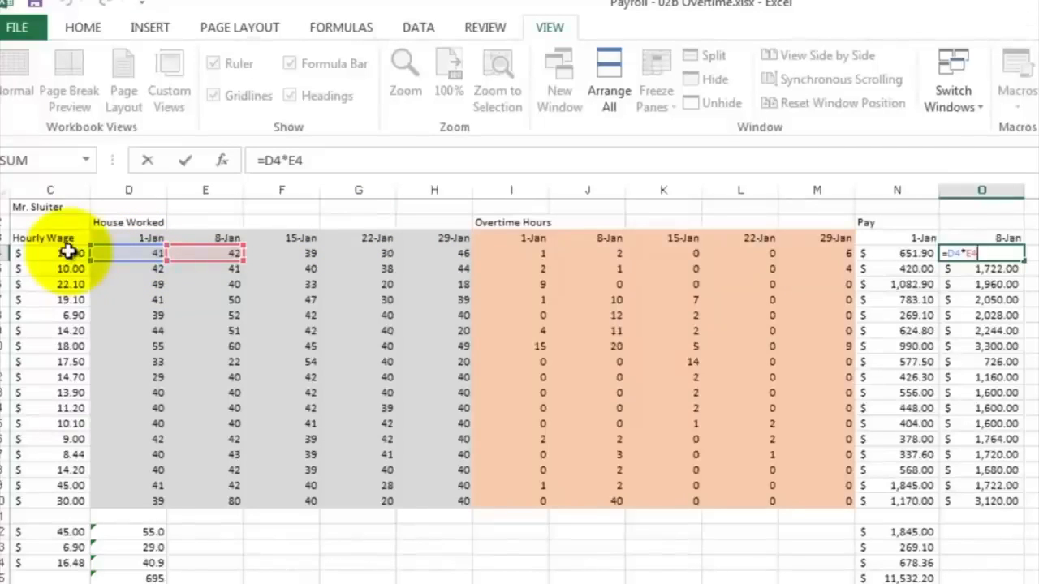
Step: Clear the pasted Pay formulas from O4:O20
key(ctrl+Return)
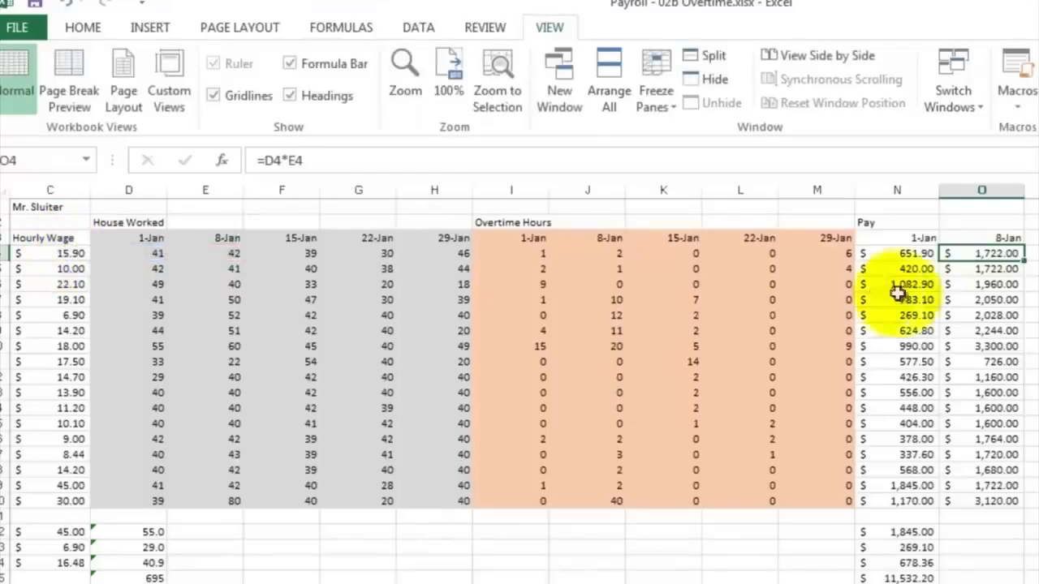
drag(999, 253, 1000, 501)
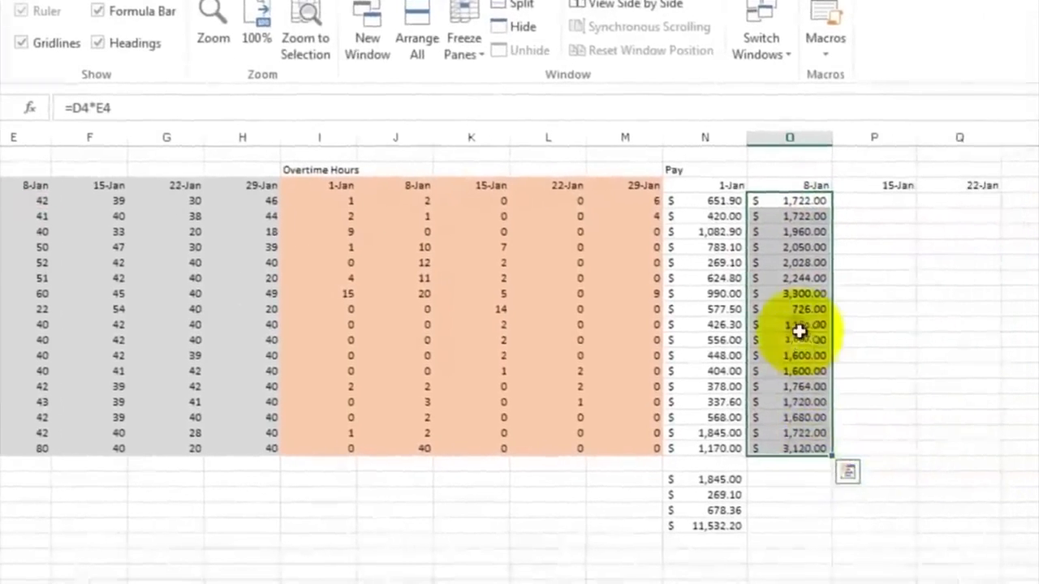
right_click(800, 331)
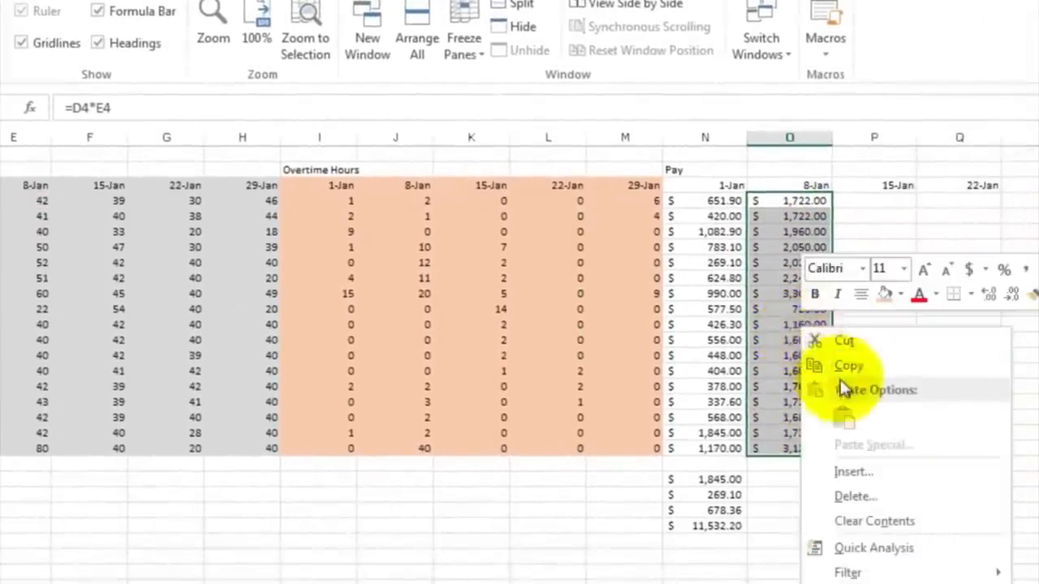
click(888, 522)
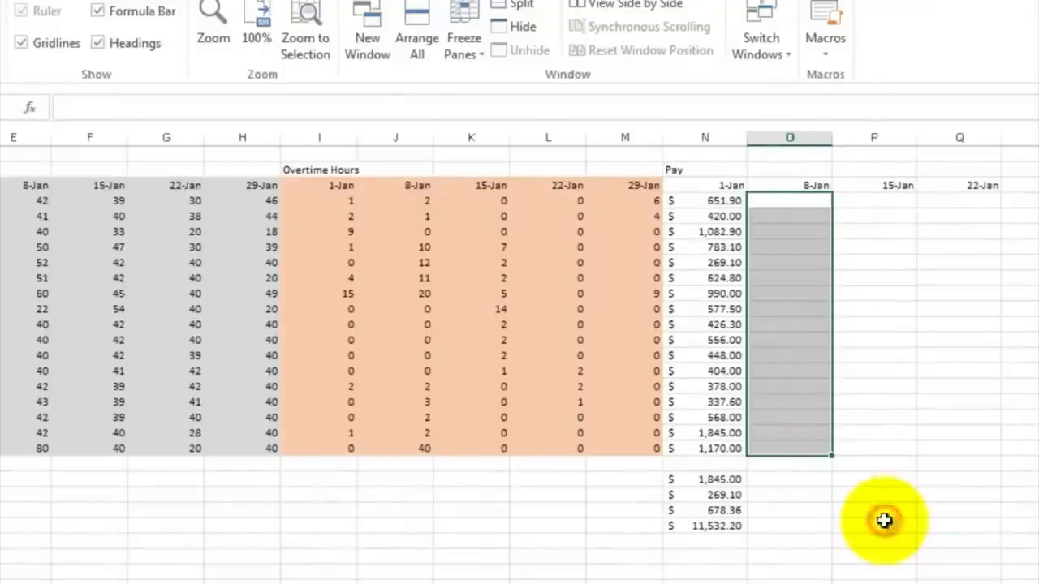
Step: Make the hourly wage reference absolute in N4's Pay formula, changing it to =$C4*D4
click(794, 290)
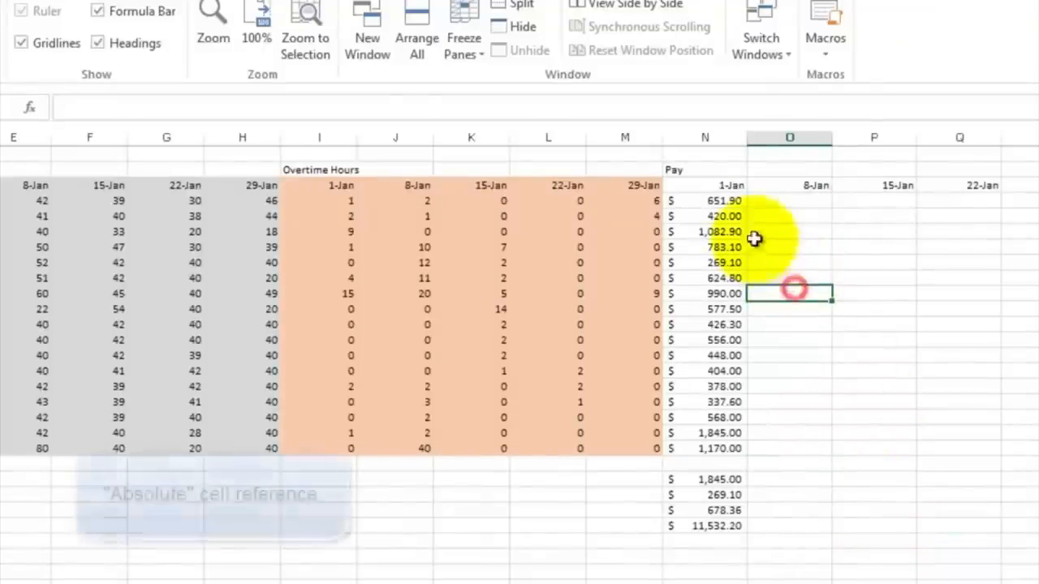
click(712, 200)
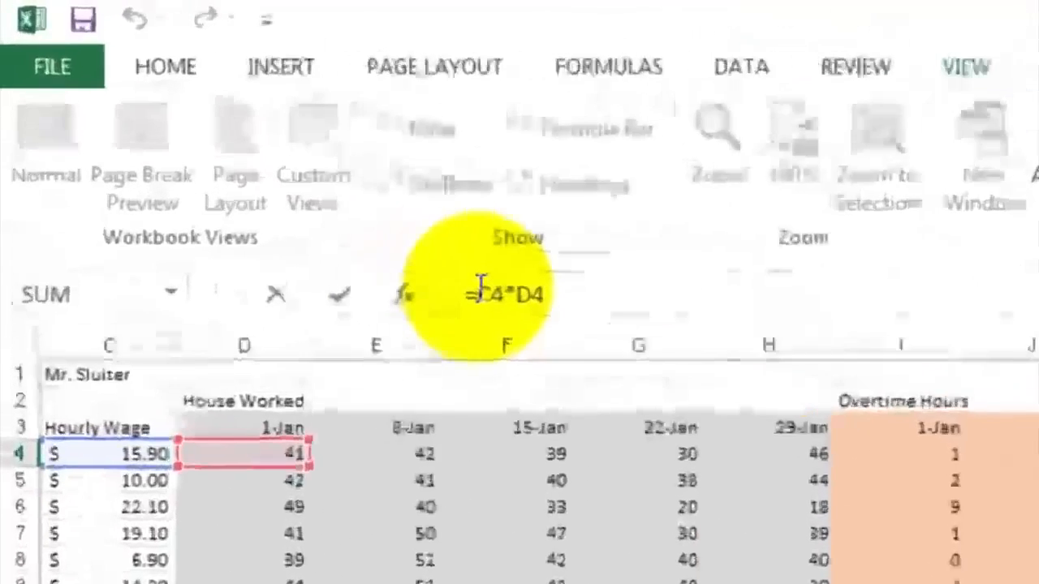
click(284, 174)
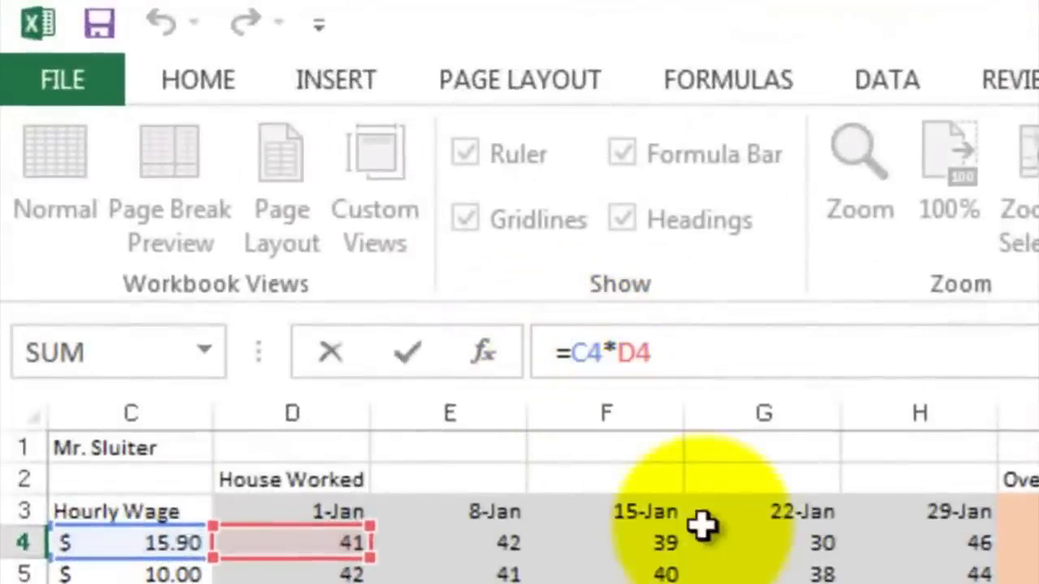
text($)
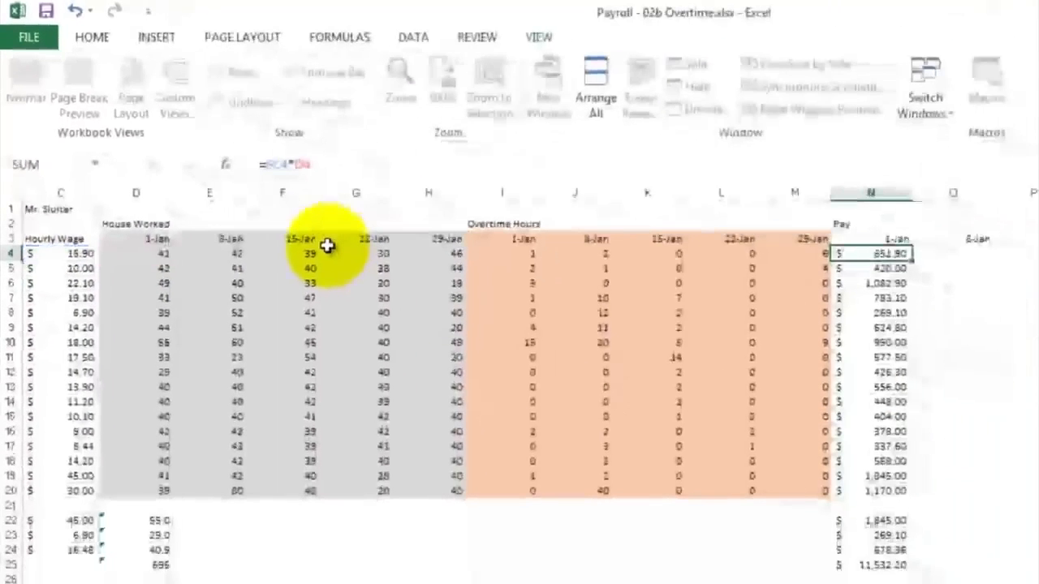
key(Return)
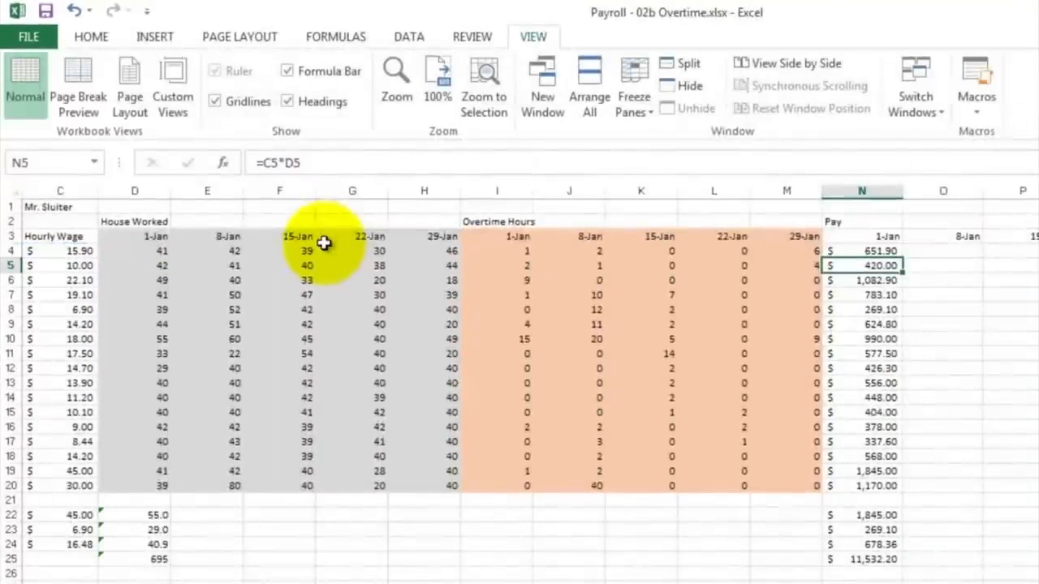
Step: Fill the N4 formula down to N20, then copy N4:N20 and paste it into O4:O20 under 8-Jan
click(873, 252)
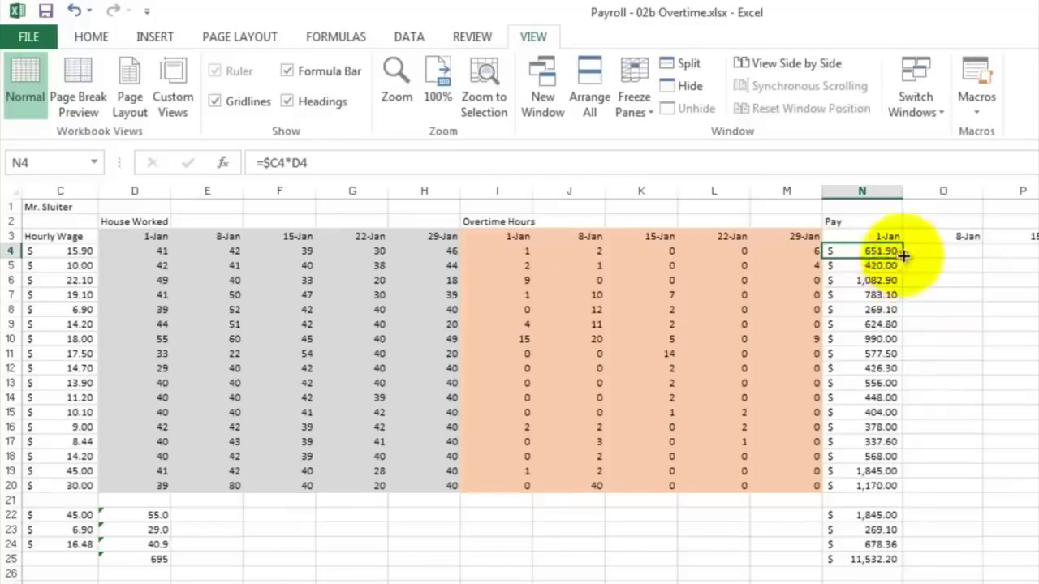
mouse_move(904, 255)
mouse_down()
mouse_move(913, 324)
mouse_move(908, 490)
mouse_up()
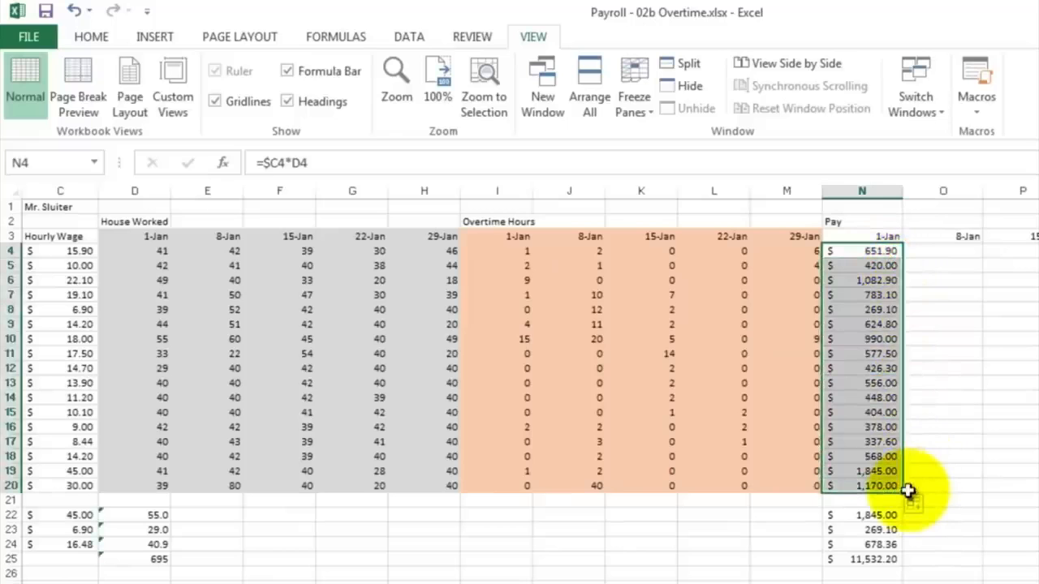
right_click(858, 280)
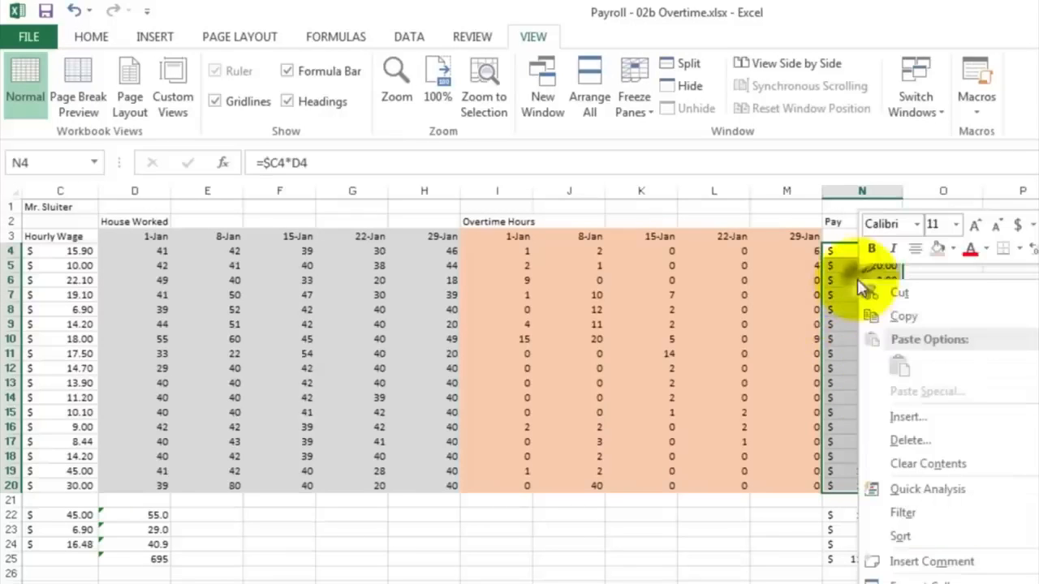
click(881, 317)
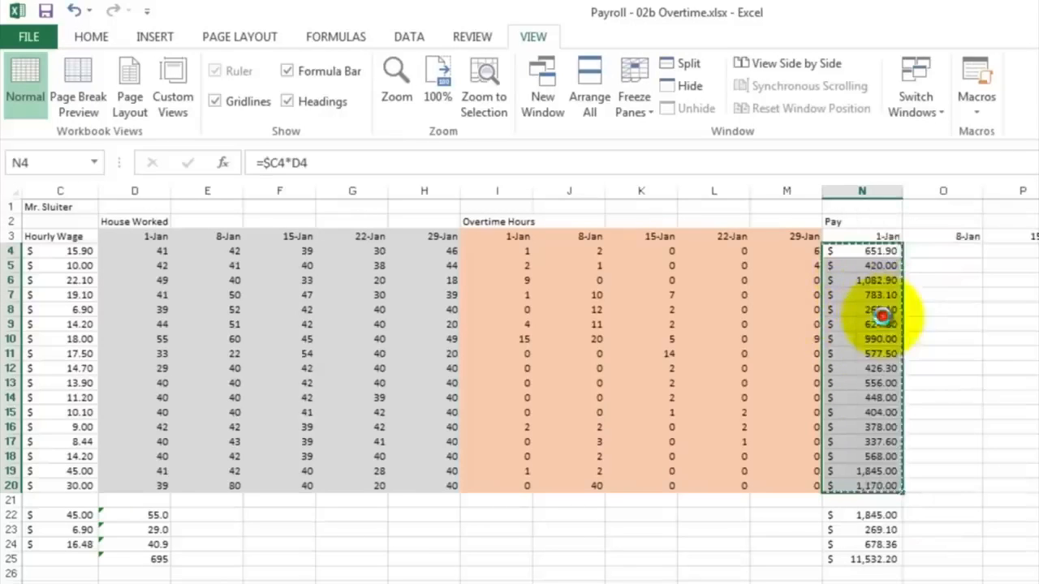
click(926, 250)
right_click(925, 250)
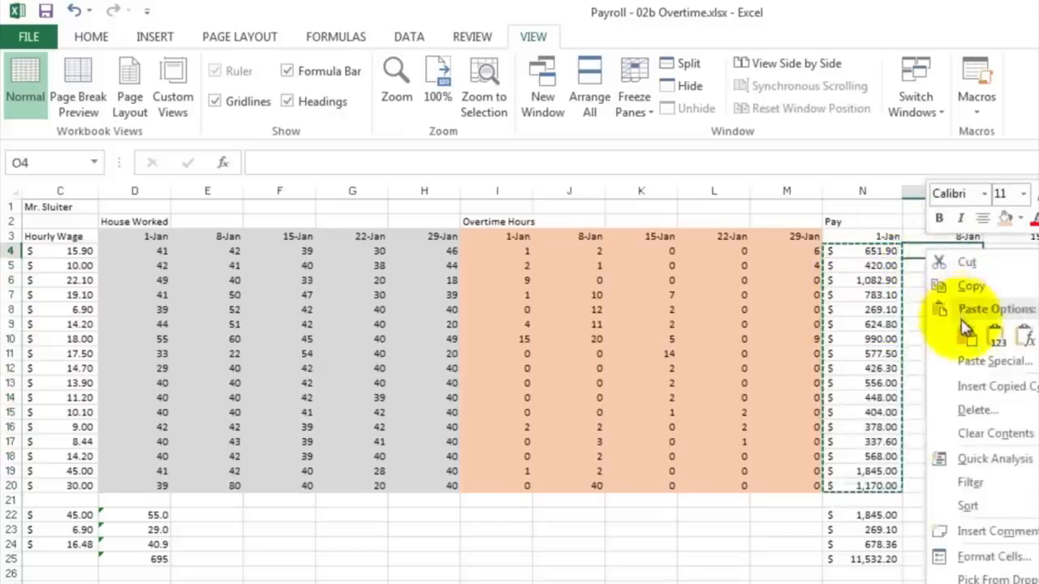
click(960, 332)
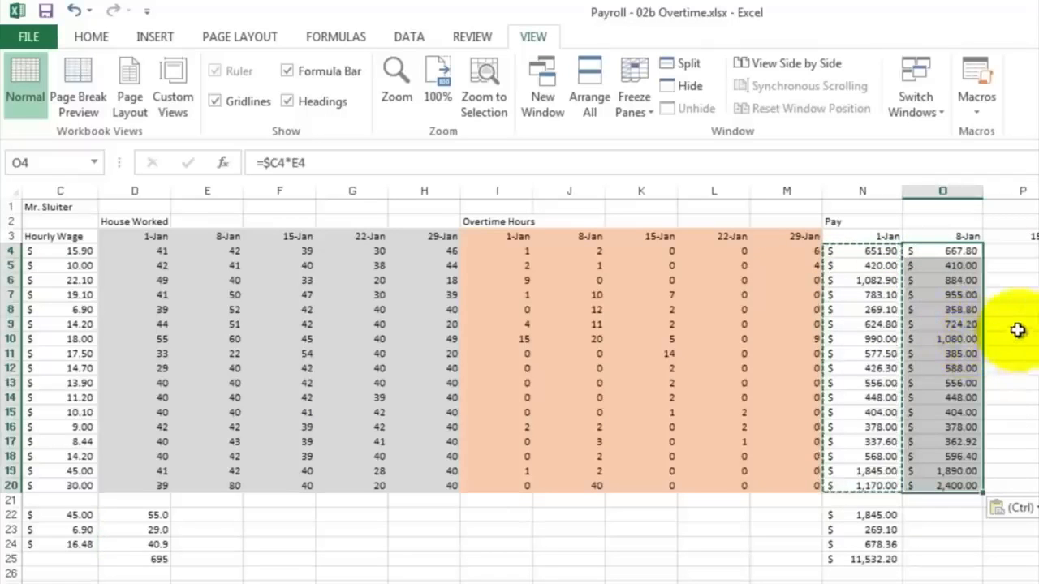
Step: Inspect the 8-Jan Pay formula in O4 without changing it
click(1005, 295)
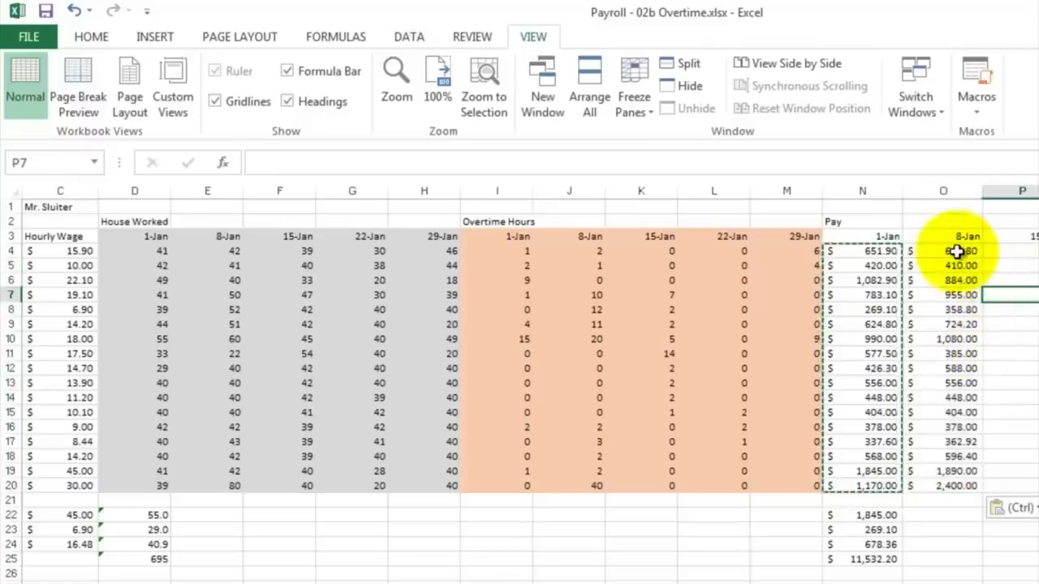
double_click(958, 252)
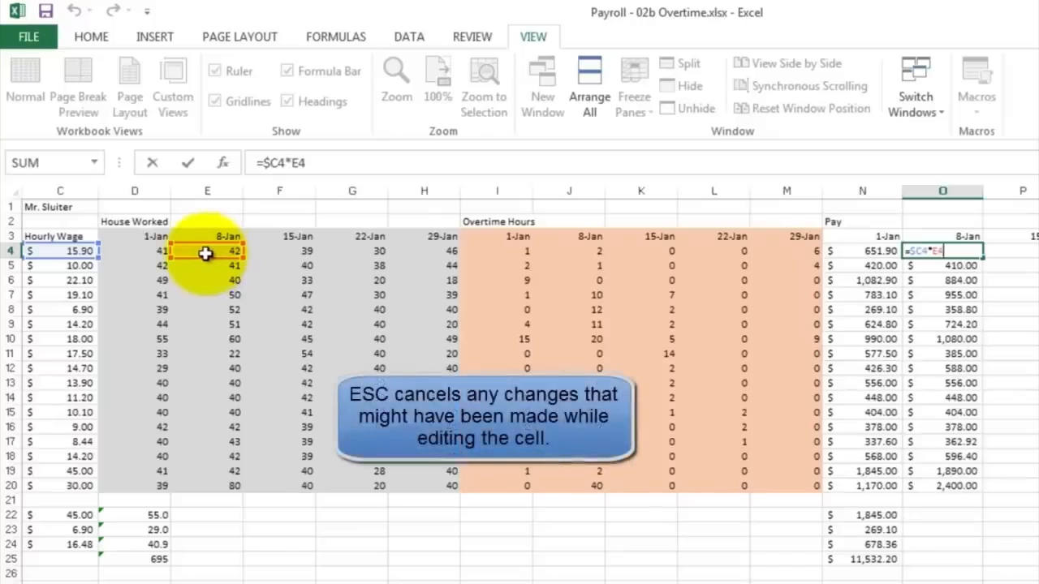
key(Escape)
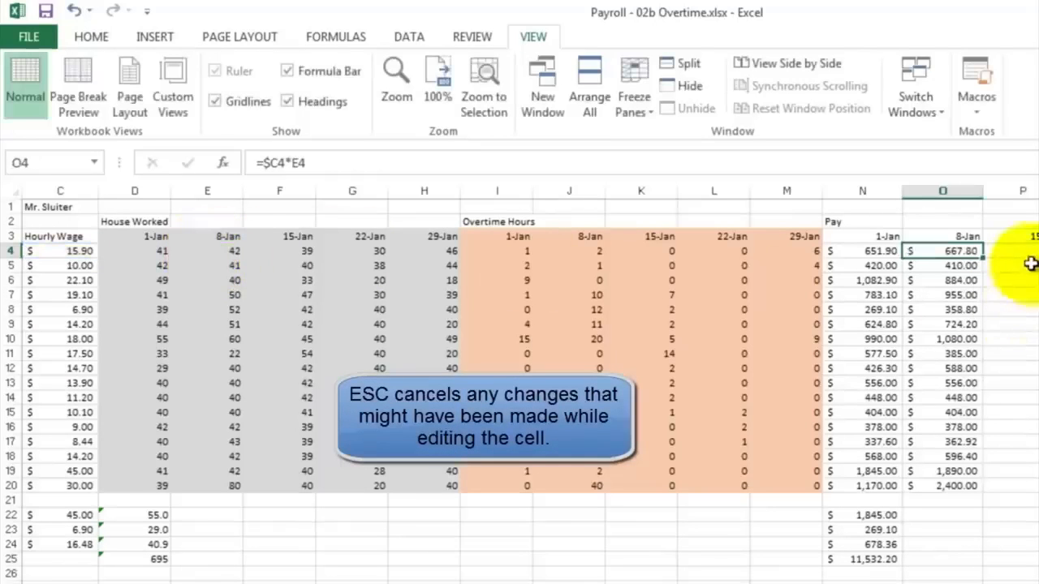
Step: Fill the 8-Jan Pay formulas in O4:O20 across through column R for the remaining weeks
drag(960, 243, 966, 490)
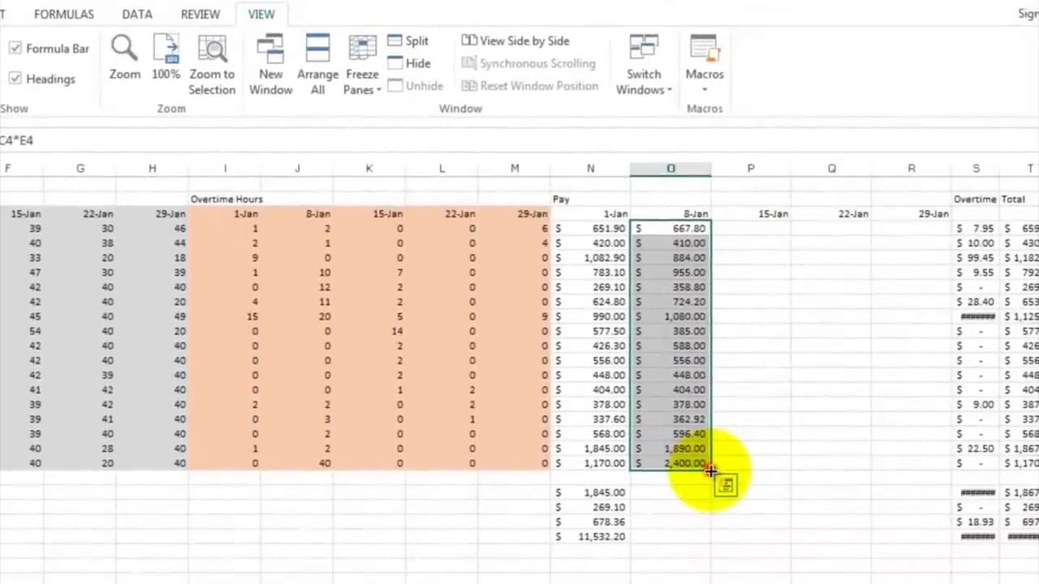
drag(711, 471, 938, 467)
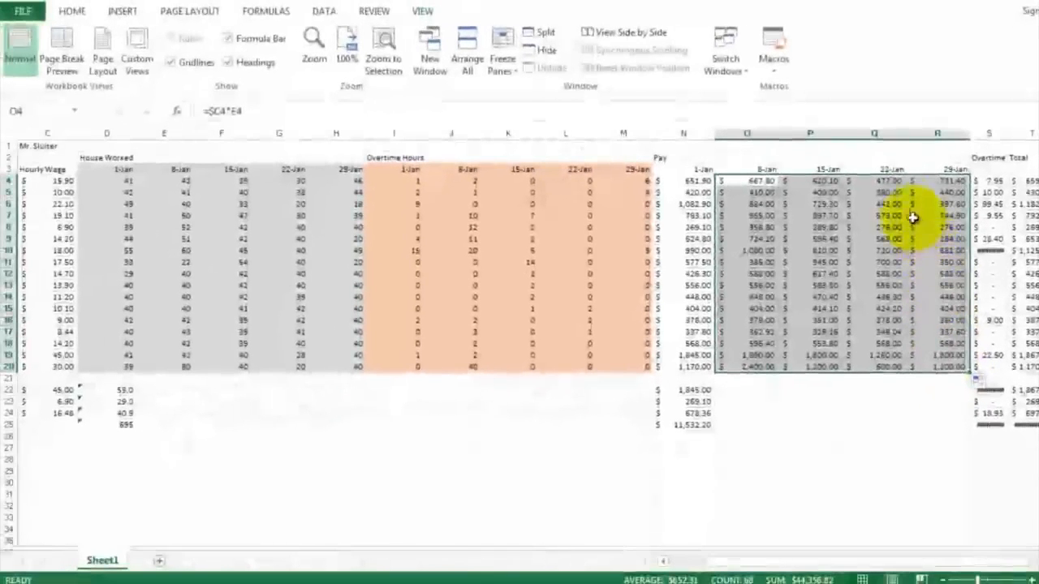
click(891, 184)
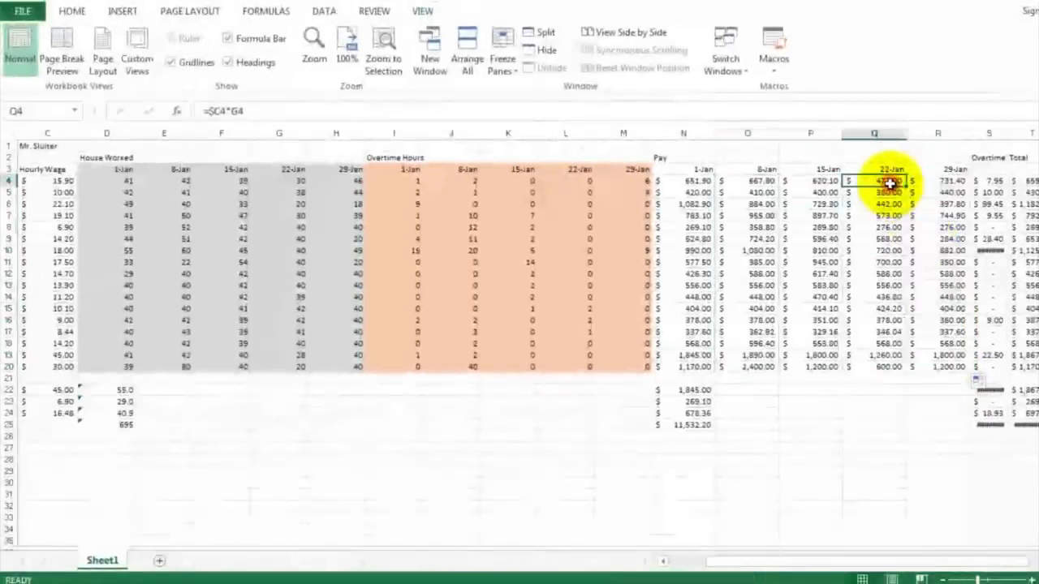
double_click(891, 180)
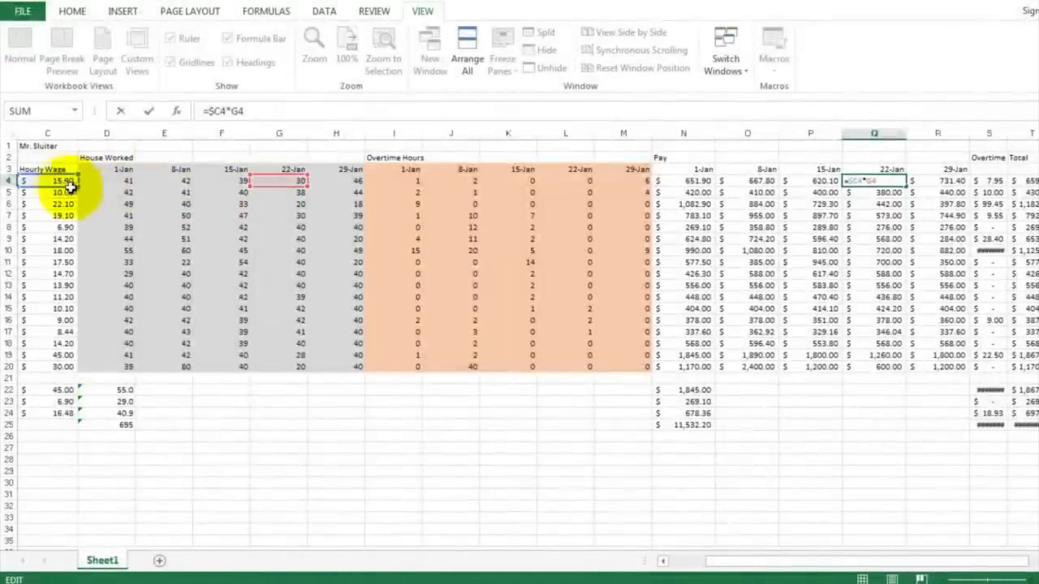
click(950, 195)
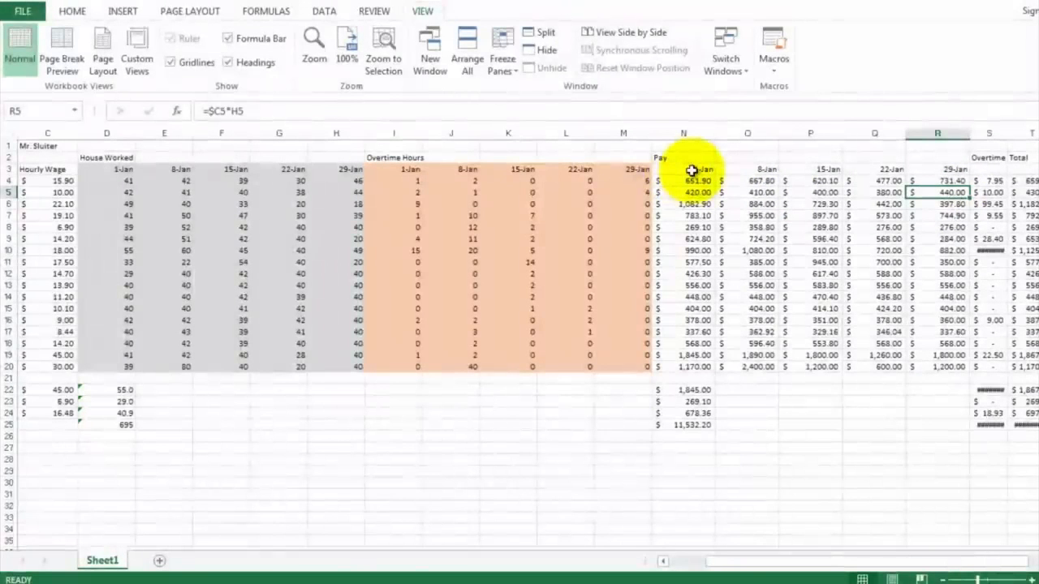
Step: Give the Pay block N3:R20 a green fill colour
drag(691, 171, 937, 375)
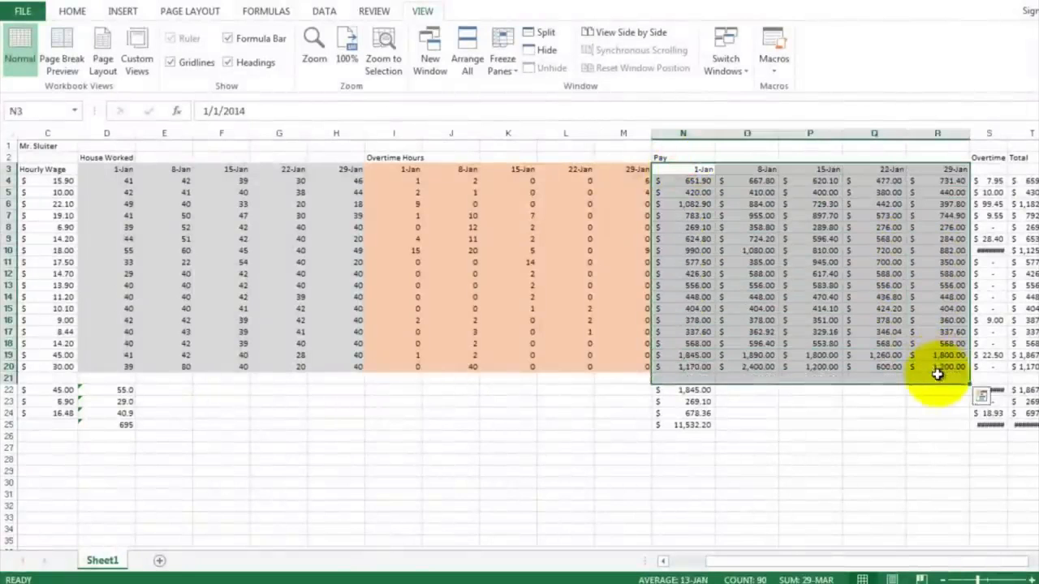
click(757, 193)
drag(695, 172, 943, 370)
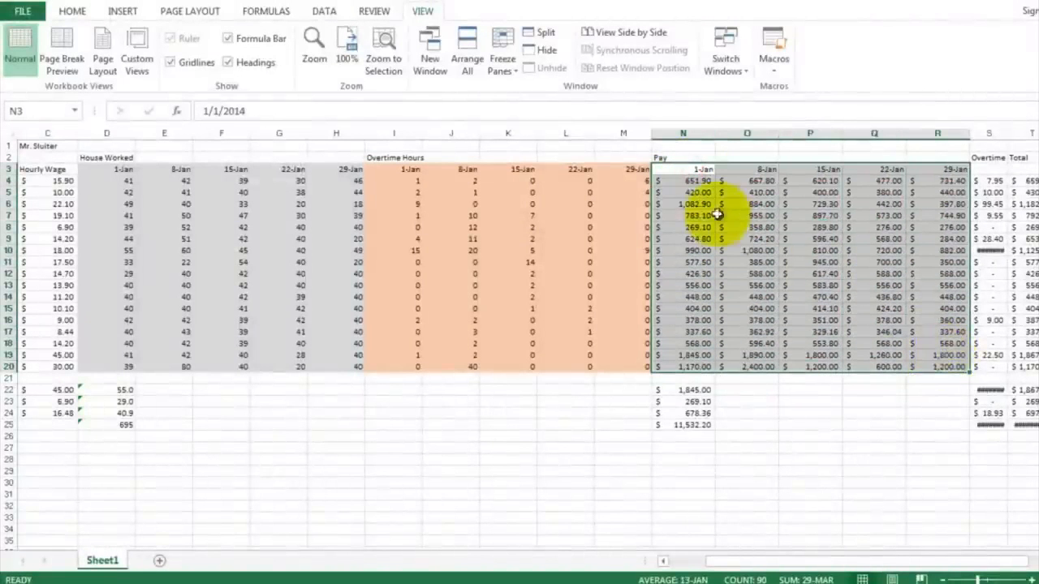
click(73, 12)
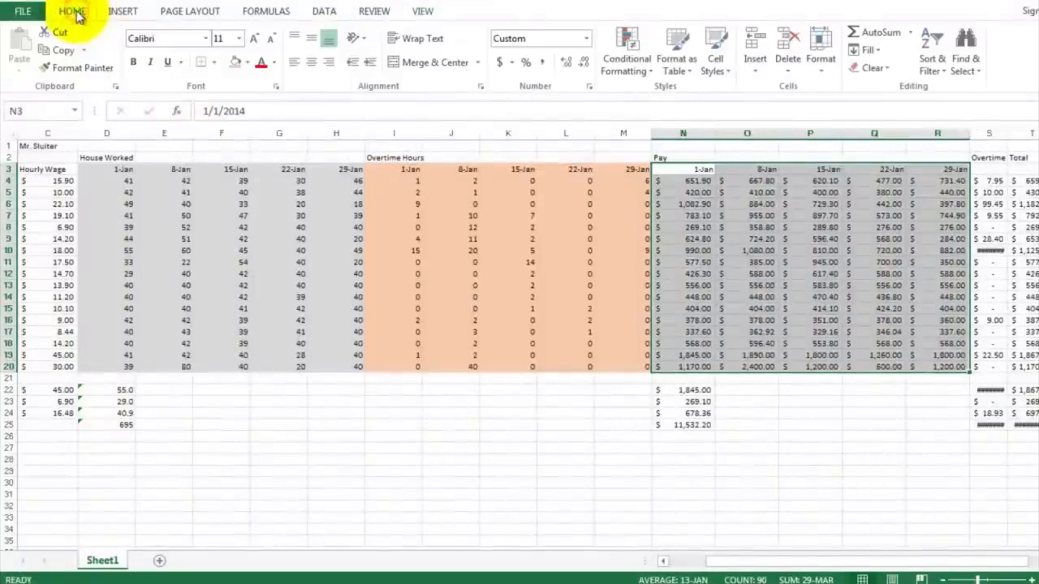
click(249, 65)
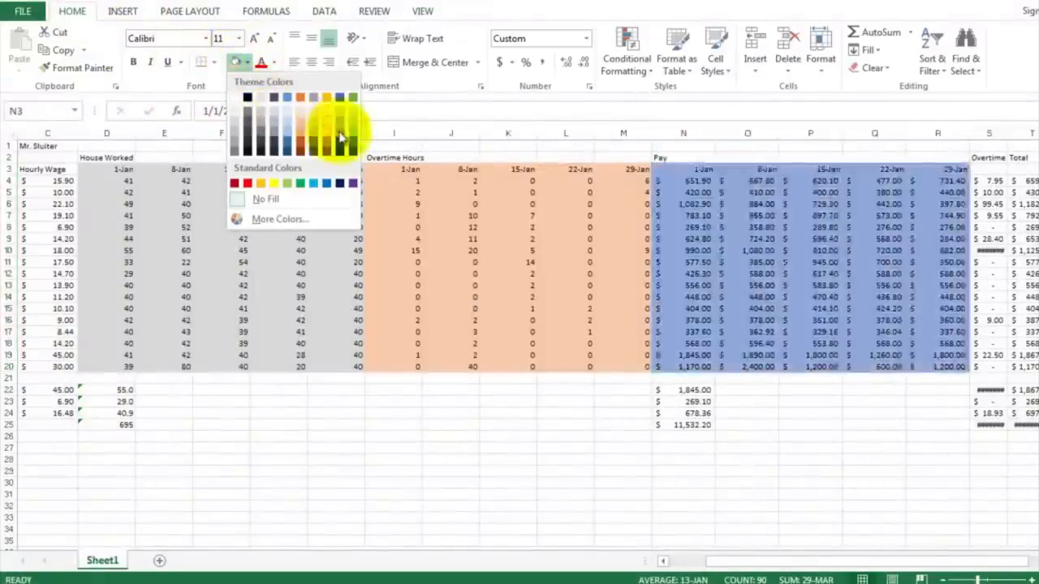
click(354, 138)
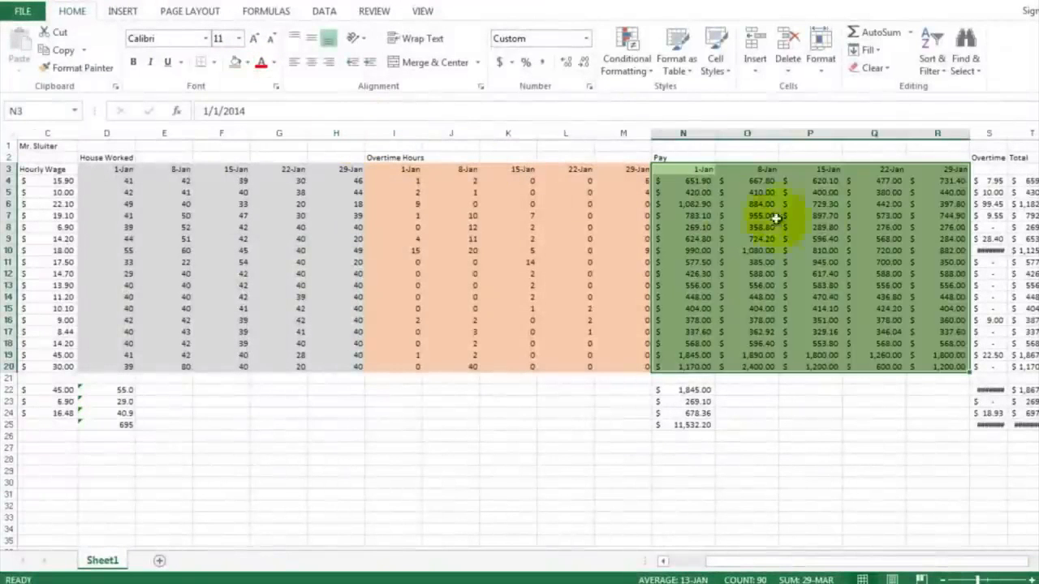
Step: Insert four blank columns between the Overtime and Total columns
click(988, 204)
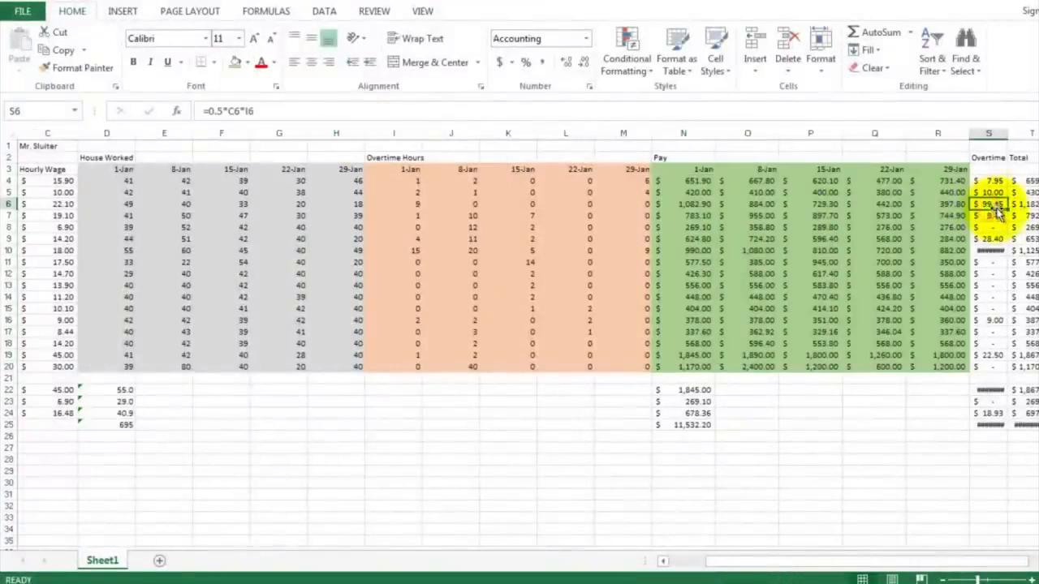
click(1029, 559)
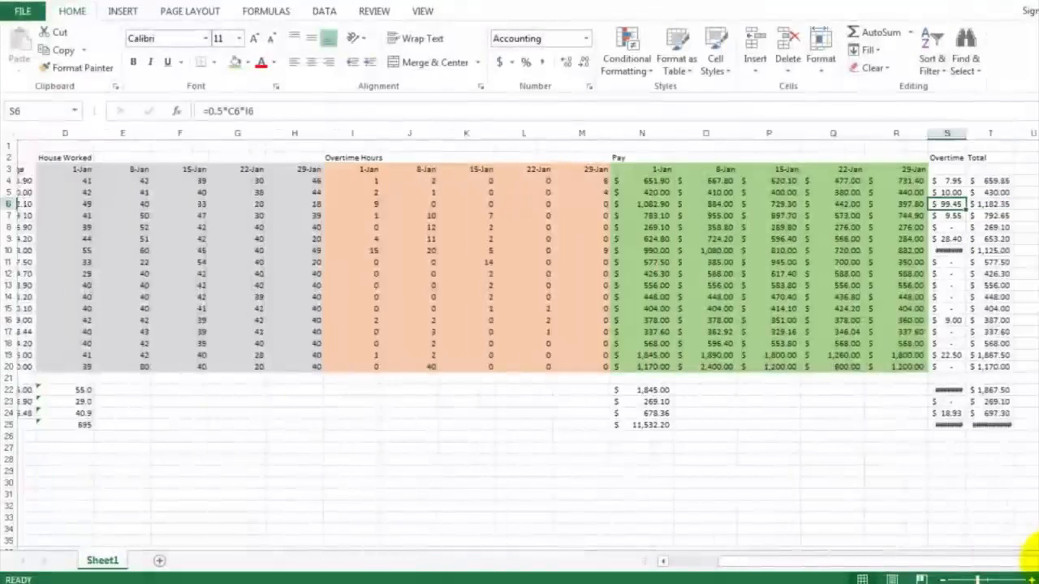
click(1029, 558)
click(1030, 559)
click(1030, 558)
click(1029, 558)
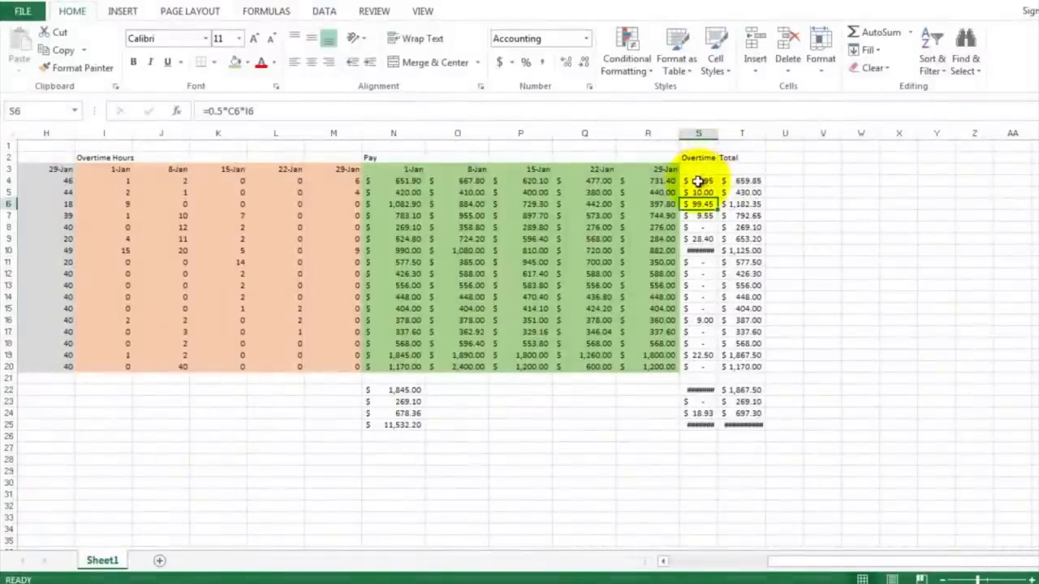
drag(735, 134, 899, 133)
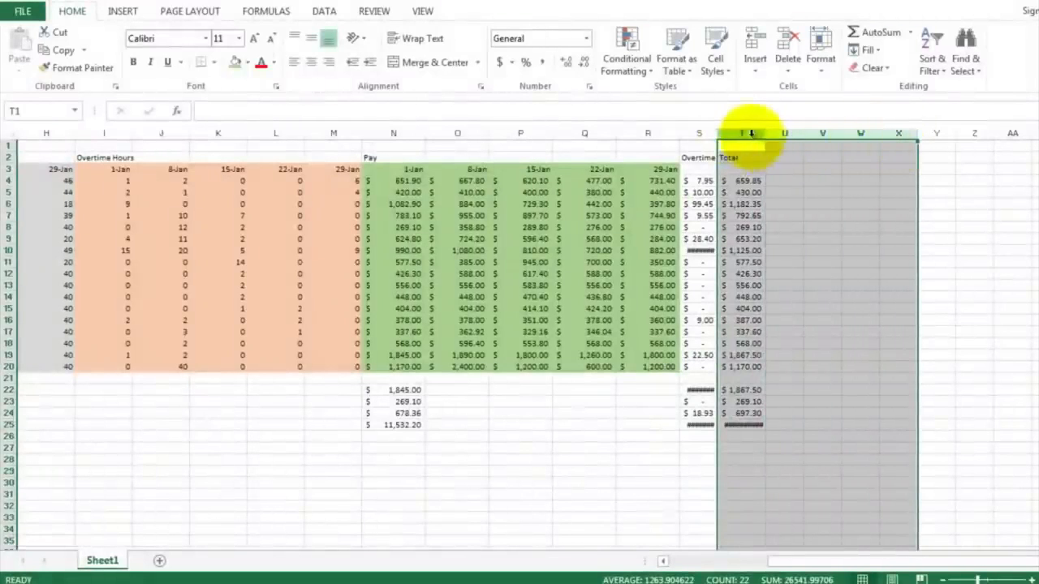
drag(751, 134, 849, 138)
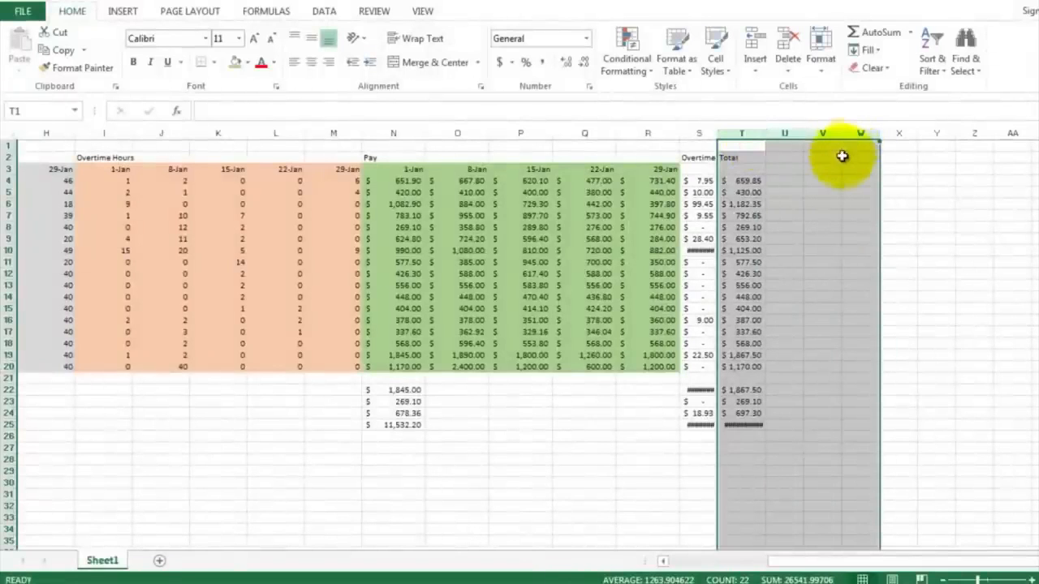
right_click(843, 158)
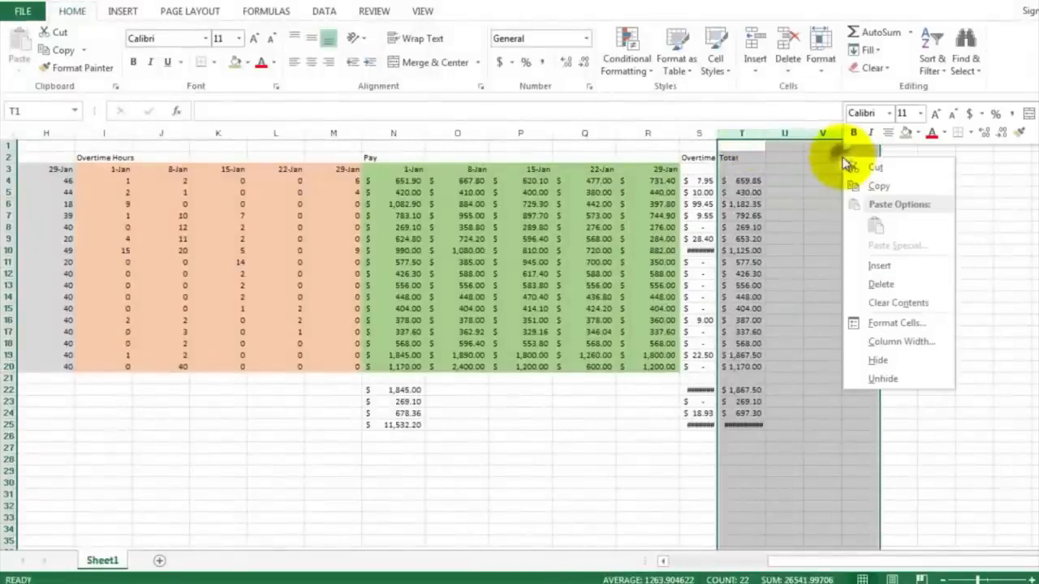
click(877, 267)
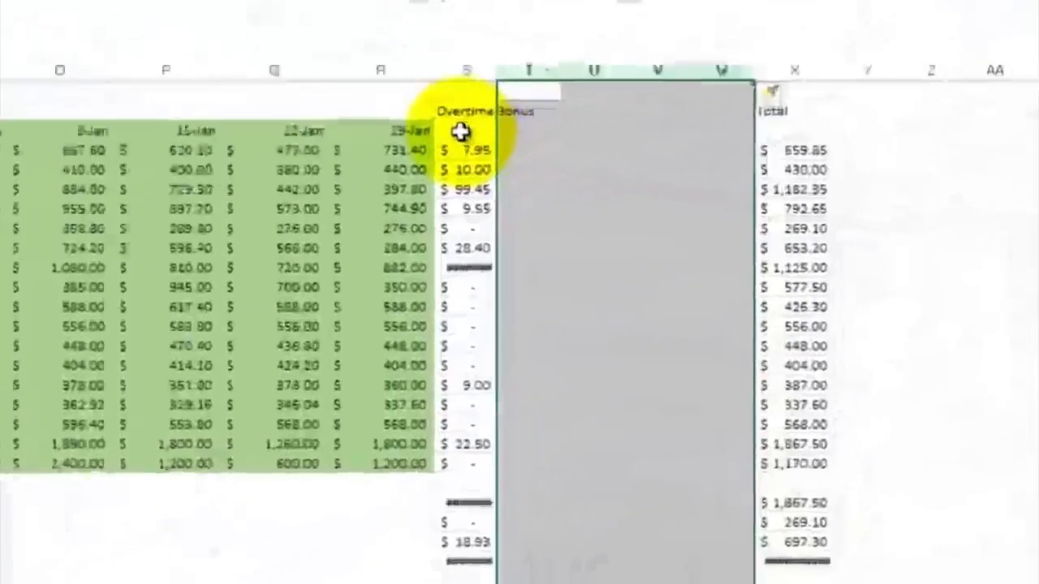
Step: Enter 1-Jan as the first Overtime Bonus week heading in S3, then fill weekly dates through W3 using =S3+7
click(460, 132)
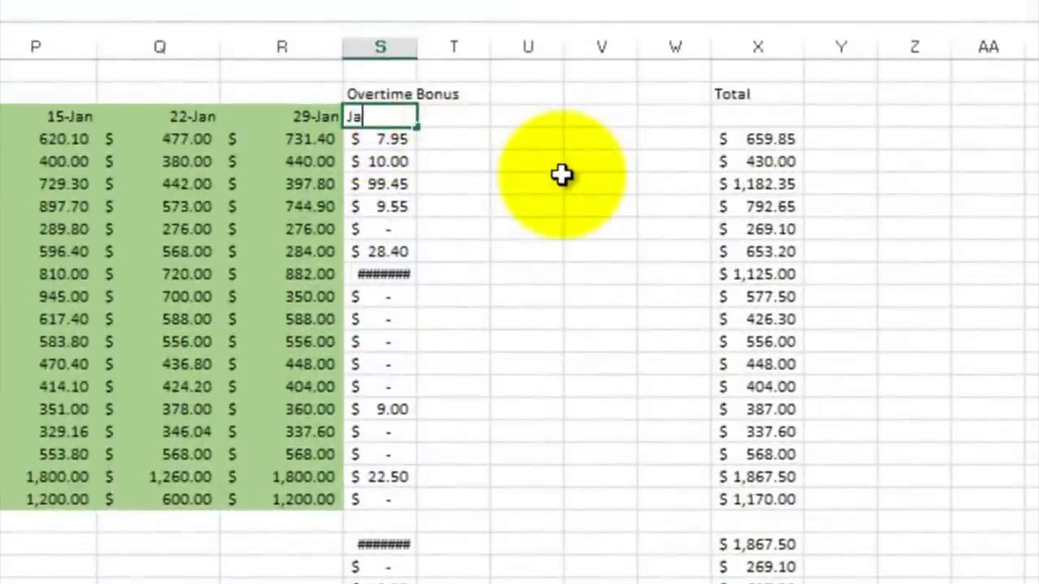
key(Down)
key(Up)
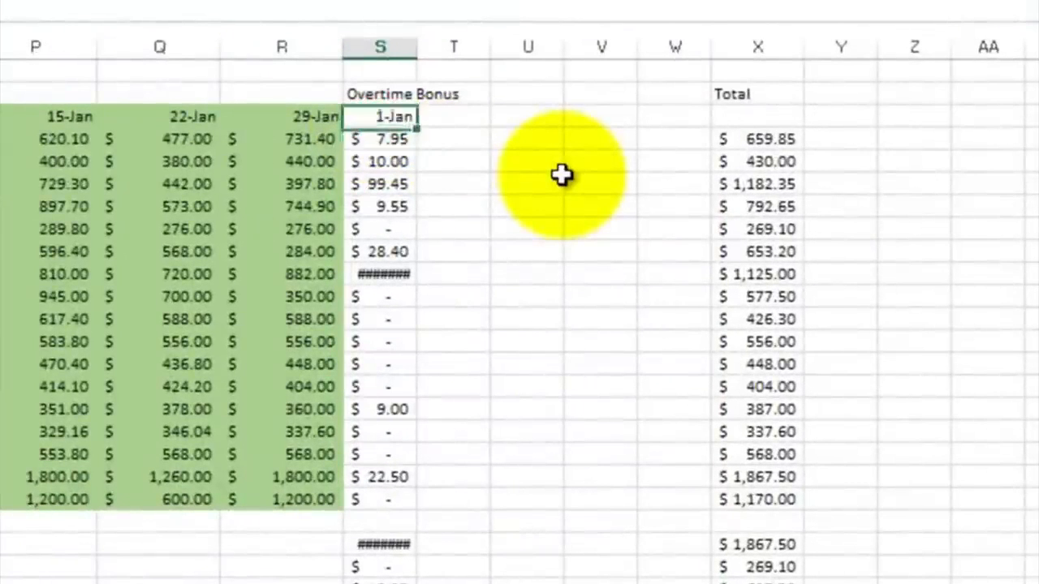
key(Right)
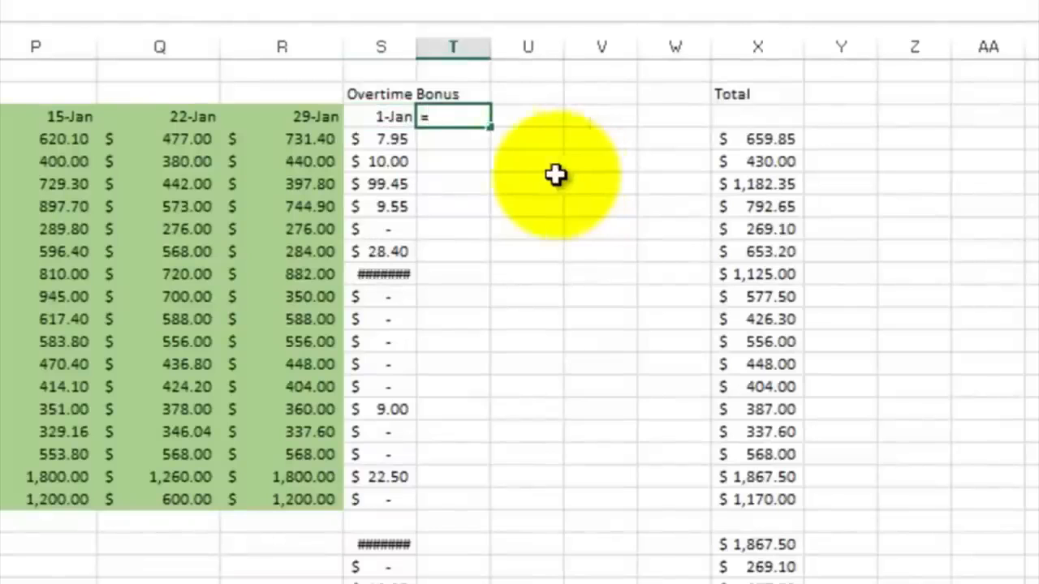
click(389, 117)
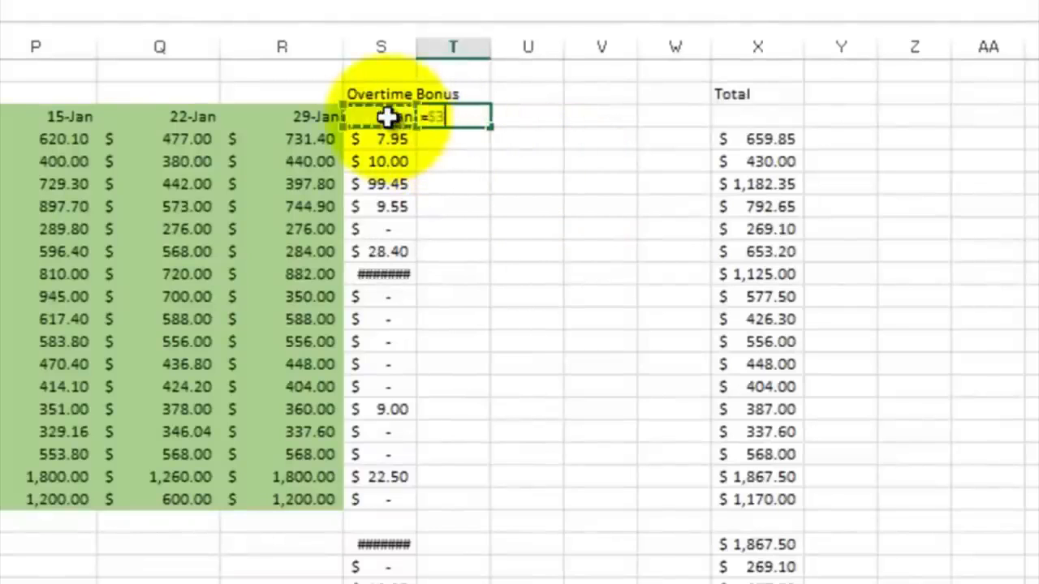
text(+7)
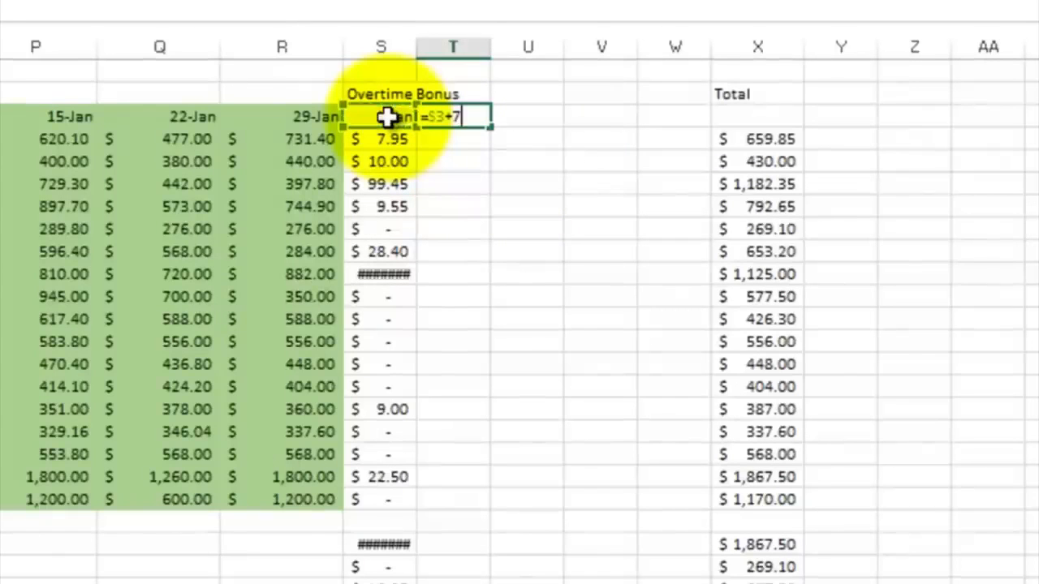
key(Return)
click(468, 115)
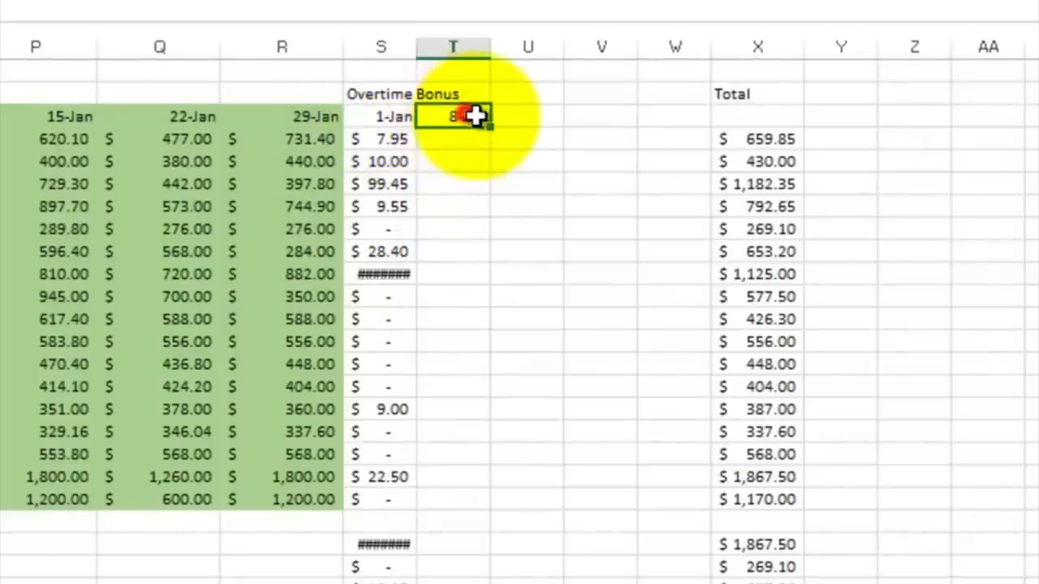
drag(490, 124, 686, 121)
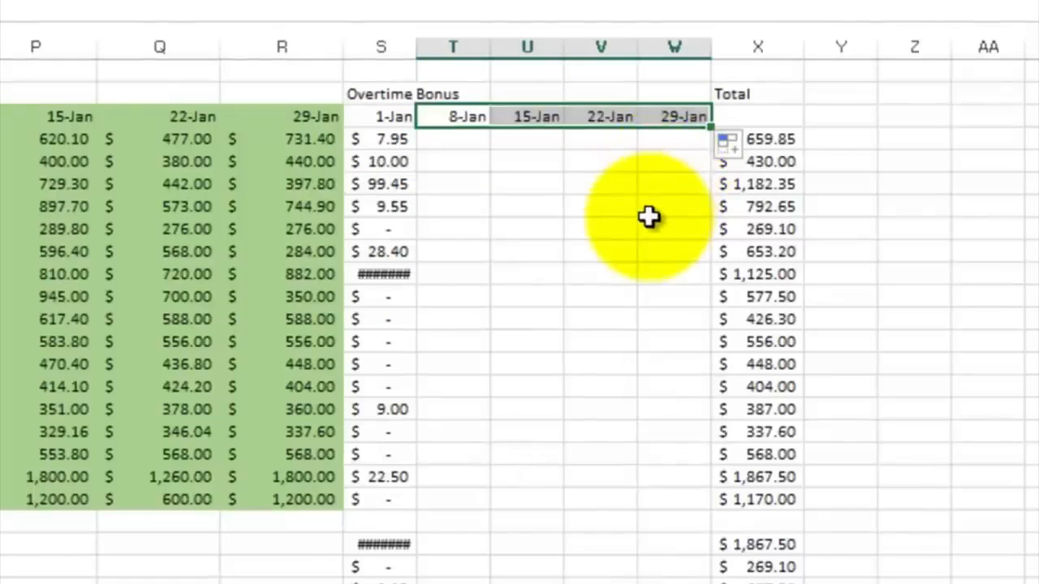
Step: Widen column S so the Overtime Bonus values display fully
click(495, 167)
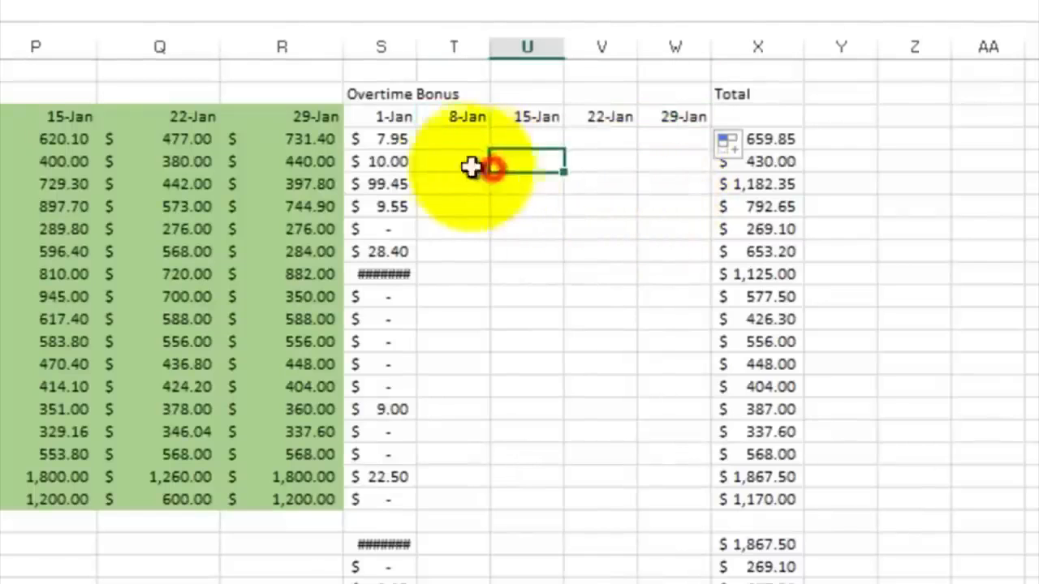
click(392, 141)
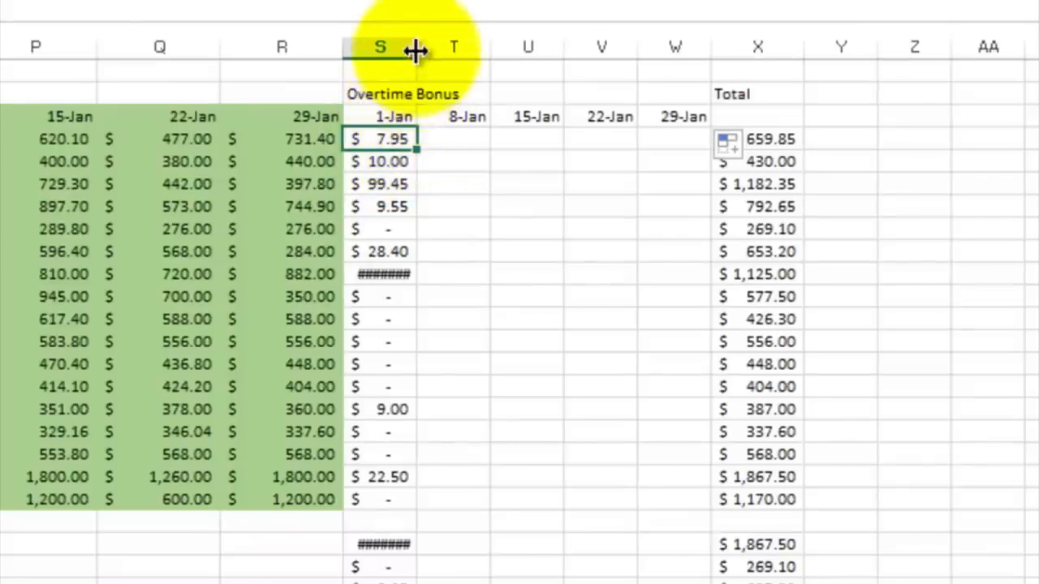
drag(417, 47, 452, 46)
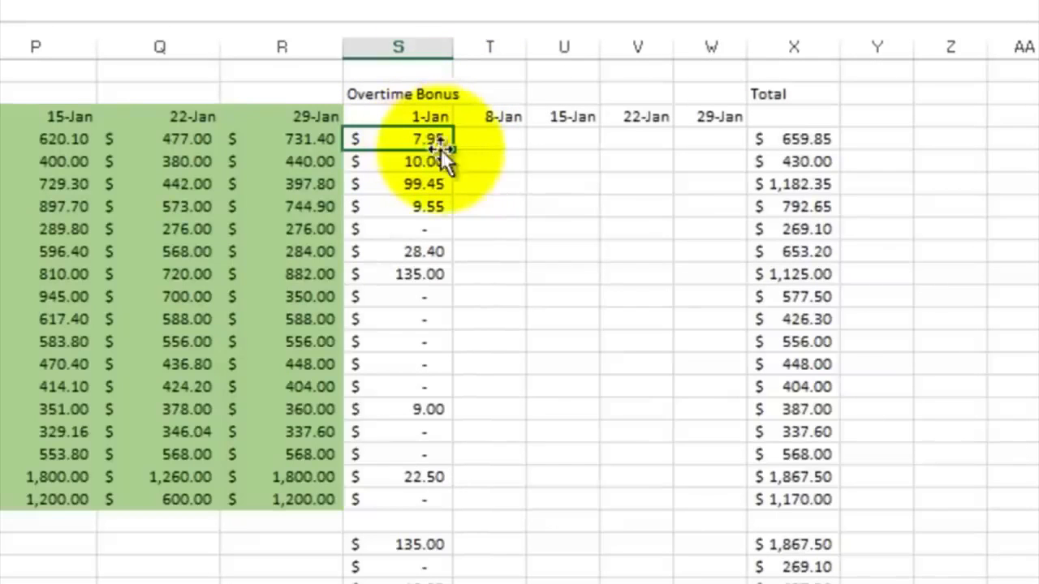
Step: Fill the S4 bonus formula across to W4 and inspect the copied formula in T4
drag(453, 144, 720, 154)
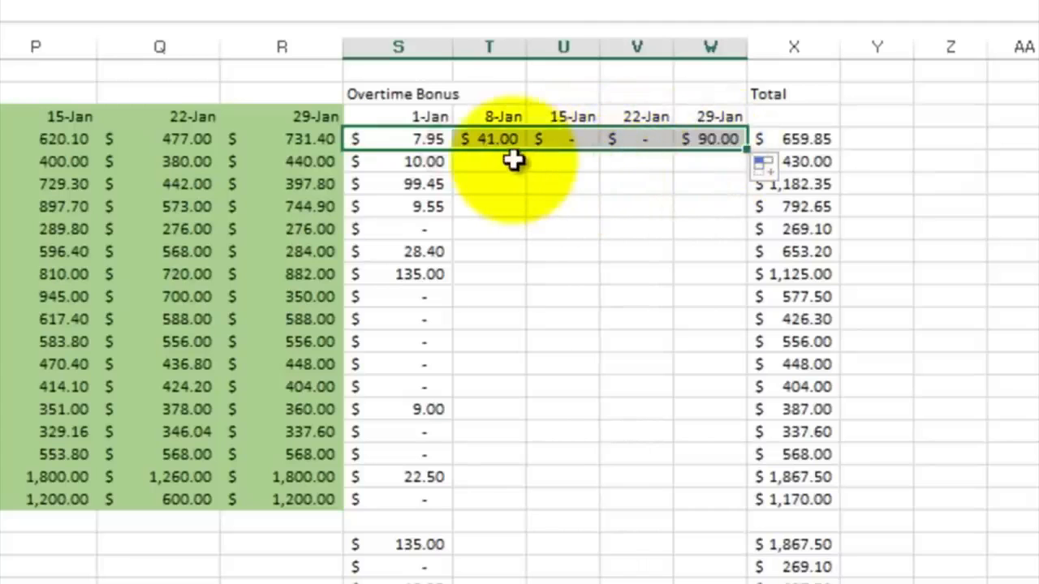
click(497, 140)
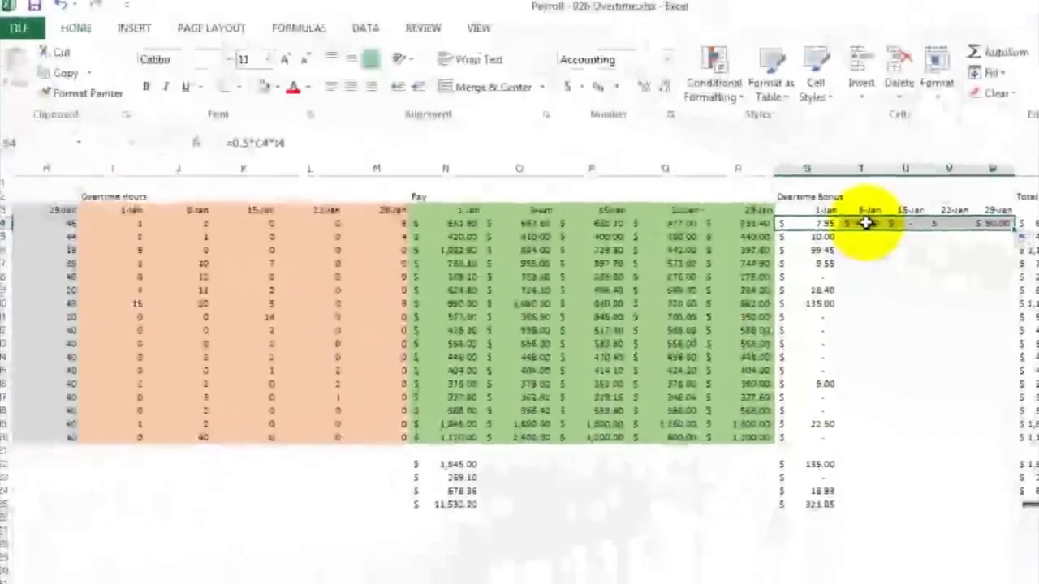
double_click(867, 223)
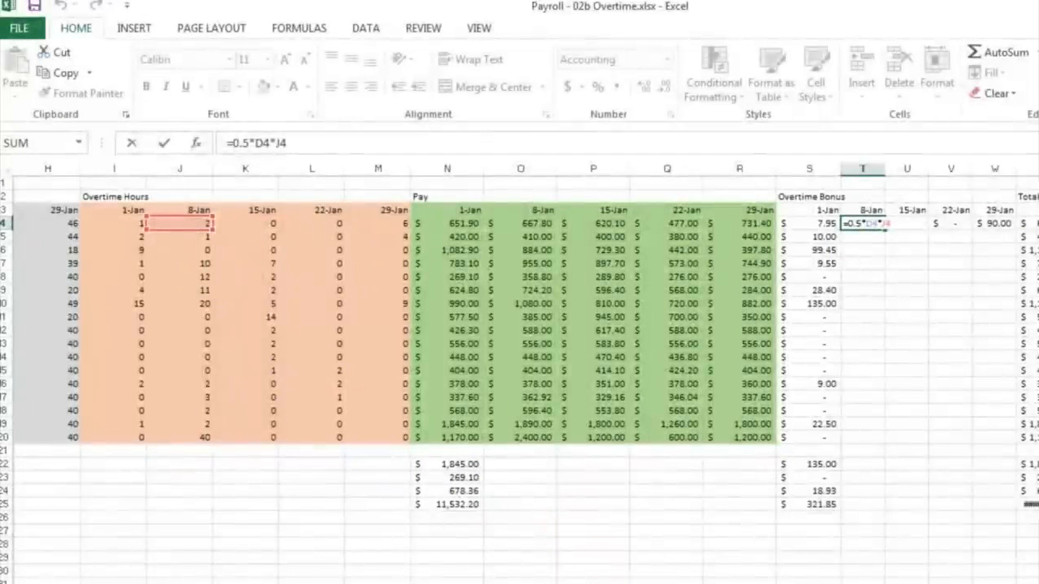
scroll(519, 366, left, 5)
scroll(575, 568, left, 2)
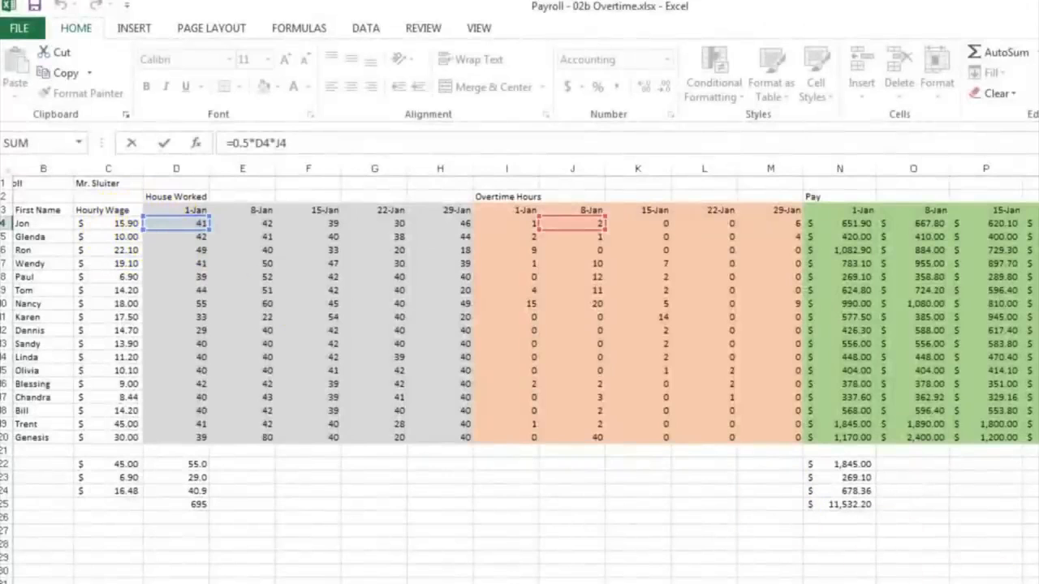
scroll(519, 365, right, 1)
scroll(519, 365, right, 3)
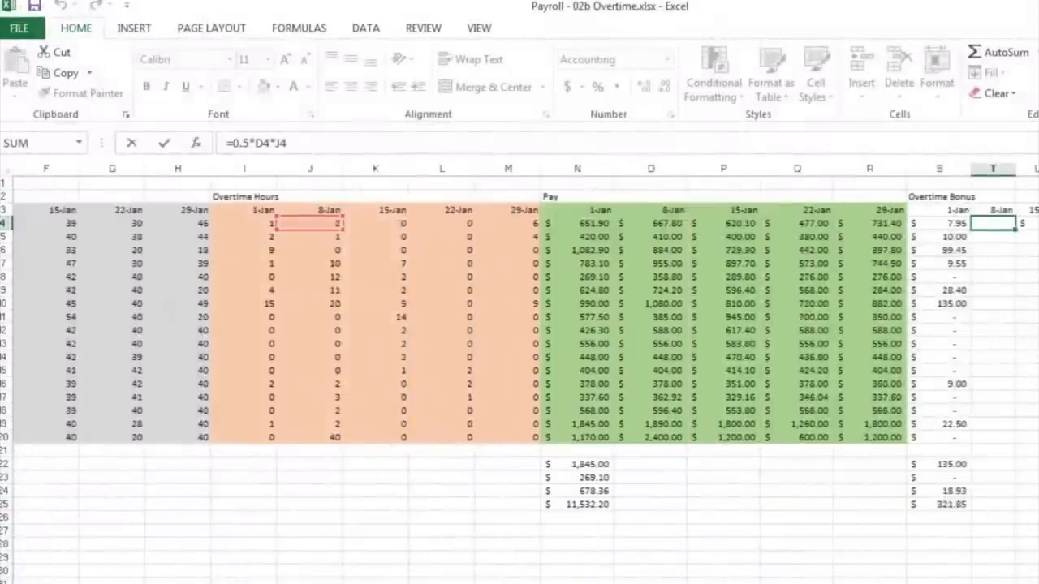
scroll(520, 365, right, 2)
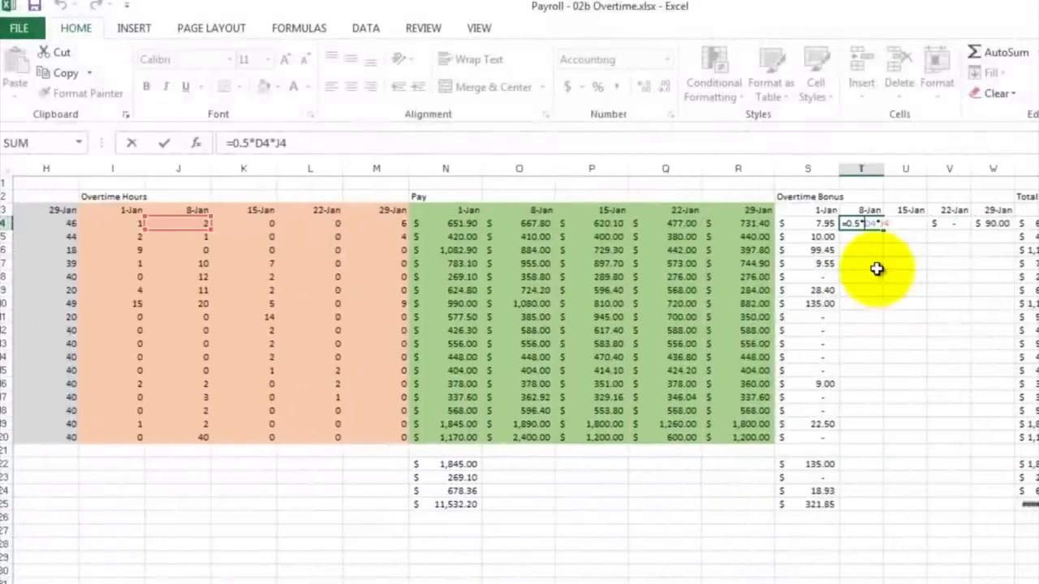
key(ctrl+Return)
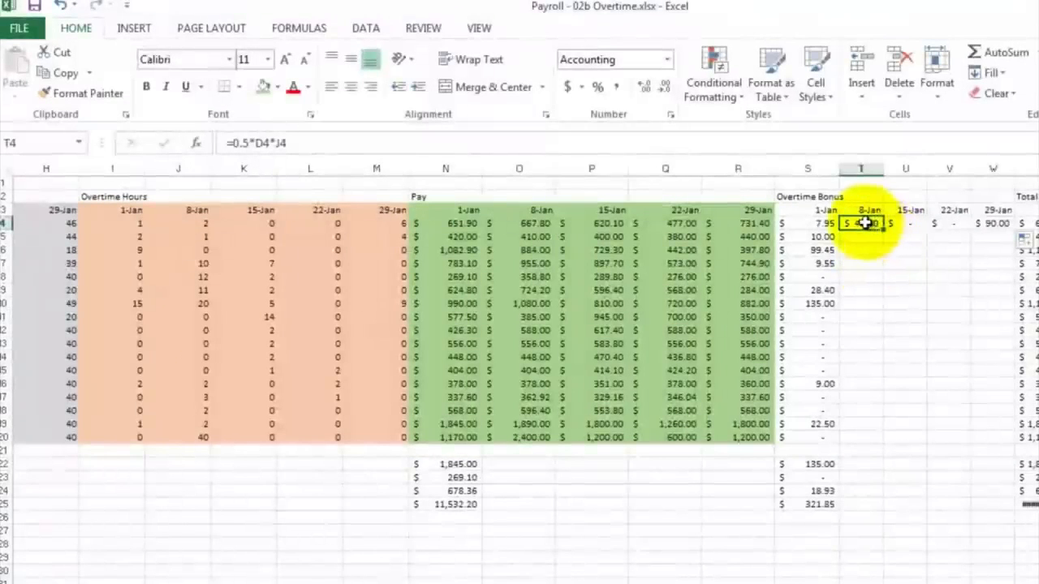
Step: Clear the copied bonus formulas from T4:W4
drag(865, 223, 999, 225)
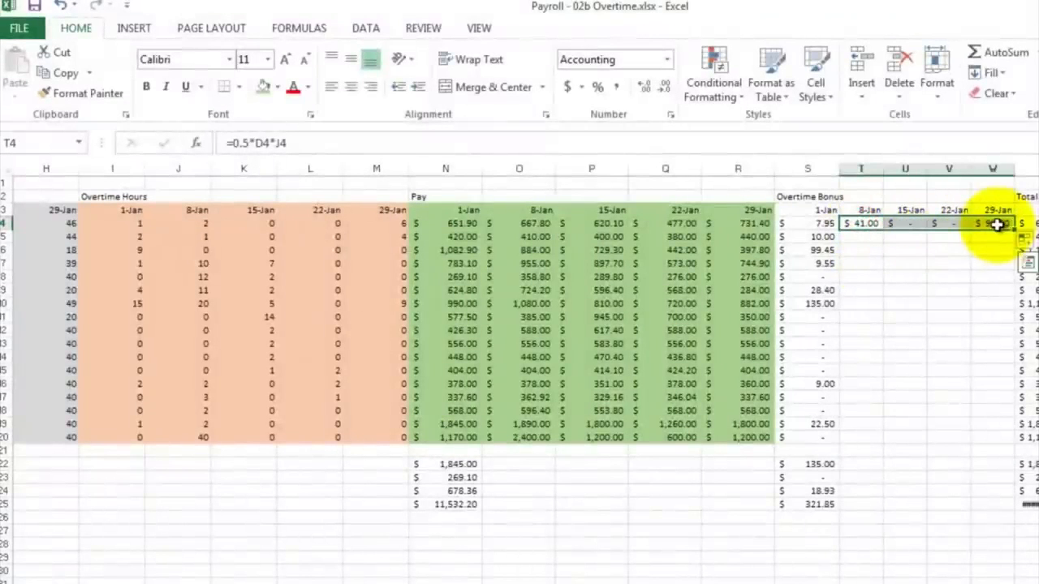
right_click(997, 225)
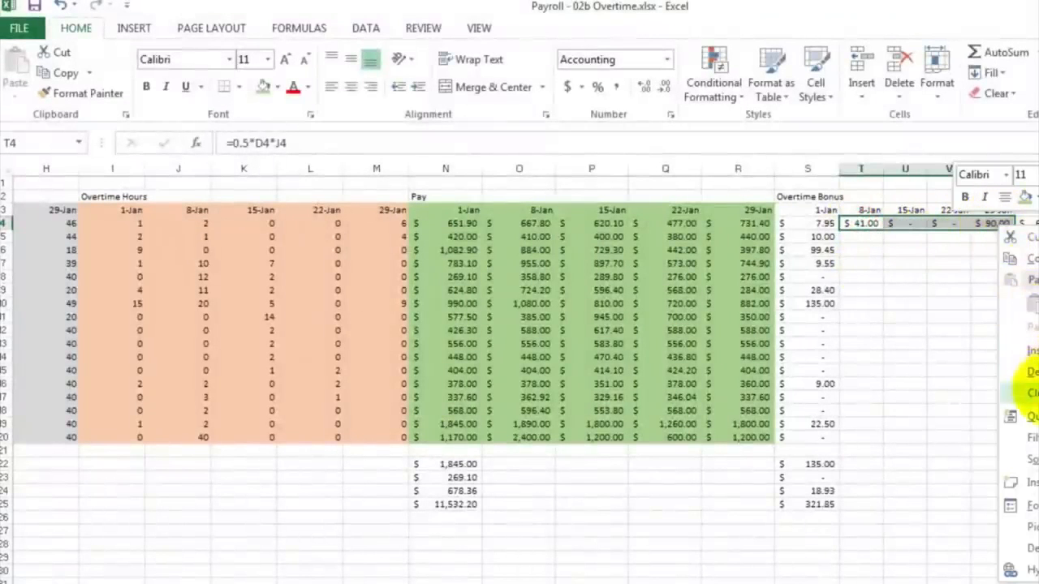
click(1028, 393)
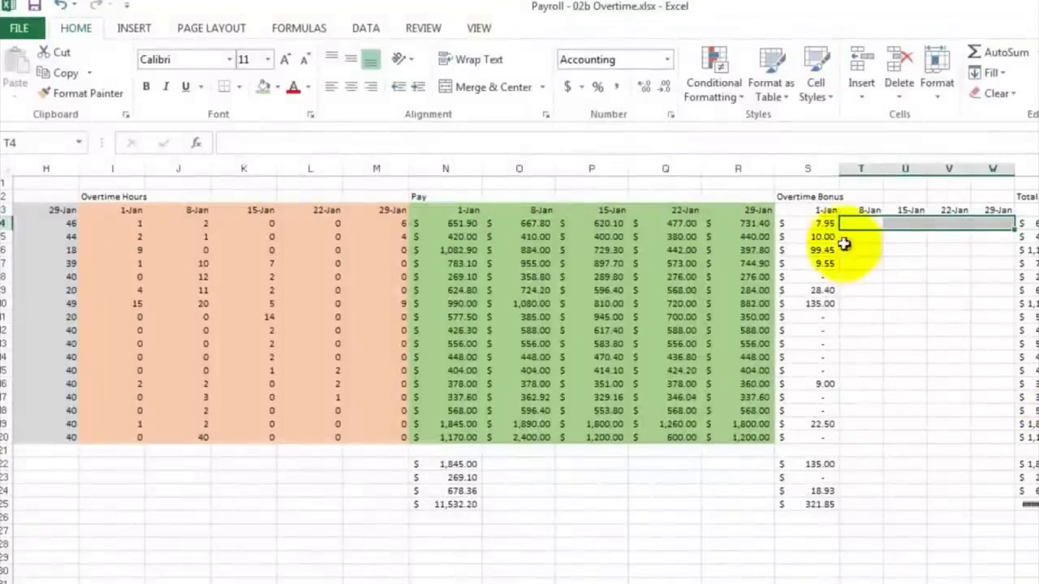
Step: Edit the S4 bonus formula to make the wage reference column-absolute as $C4
double_click(819, 224)
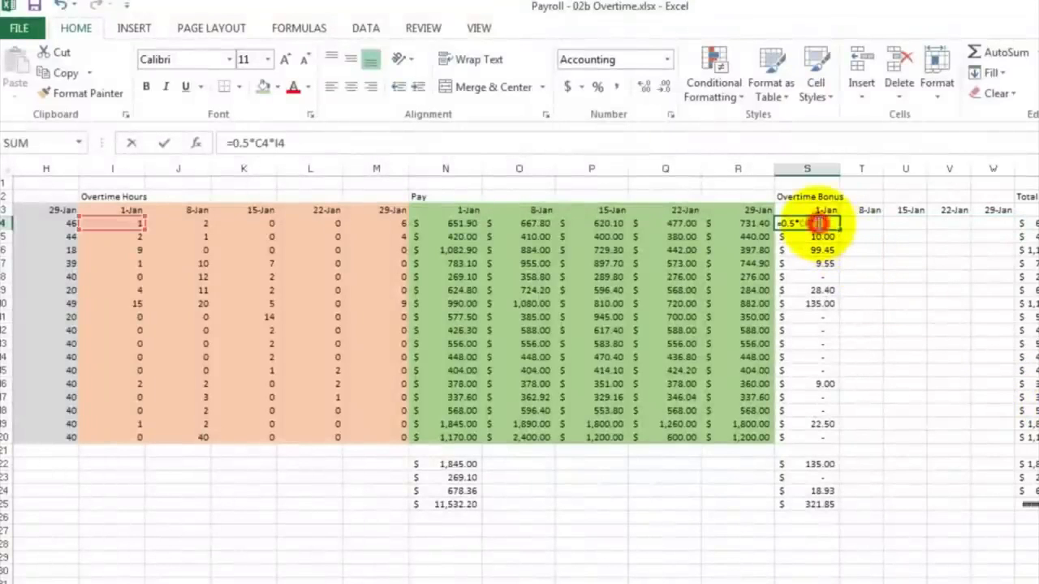
click(258, 142)
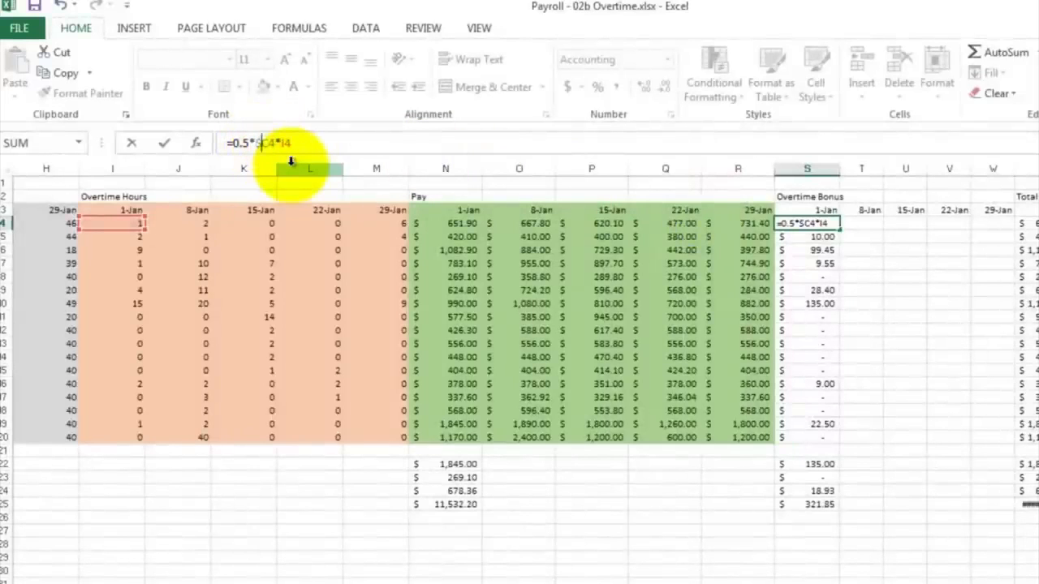
key(Return)
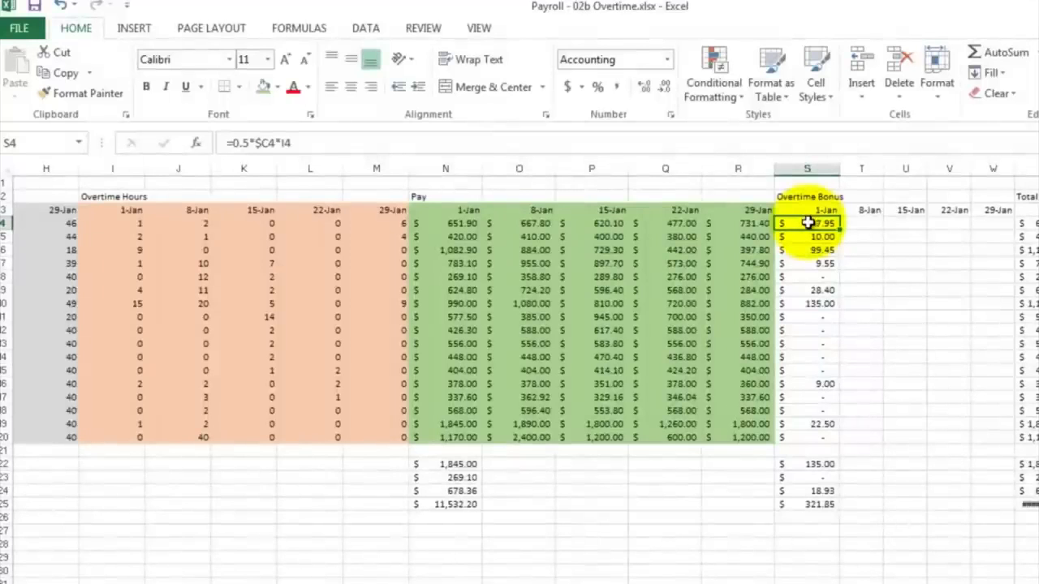
Step: Copy the S4 bonus formula and paste it into the whole S4:W20 bonus block
right_click(808, 222)
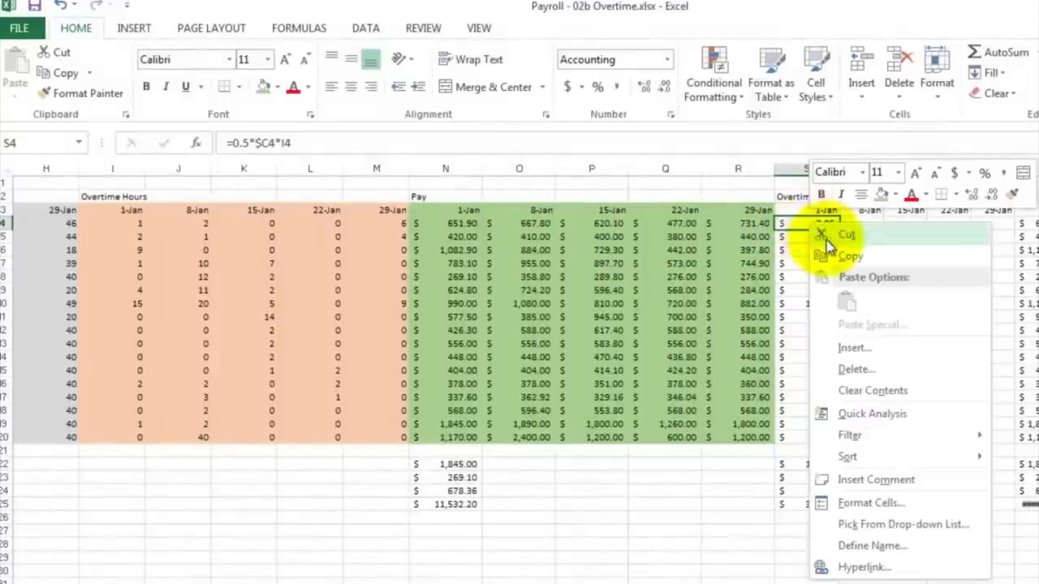
click(842, 192)
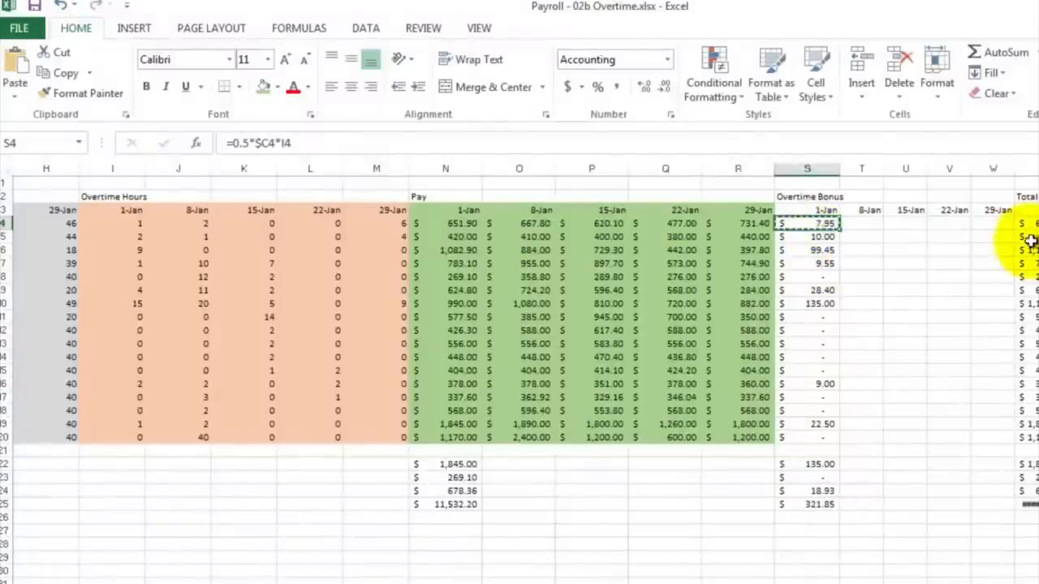
click(1002, 223)
drag(973, 240, 816, 437)
right_click(923, 272)
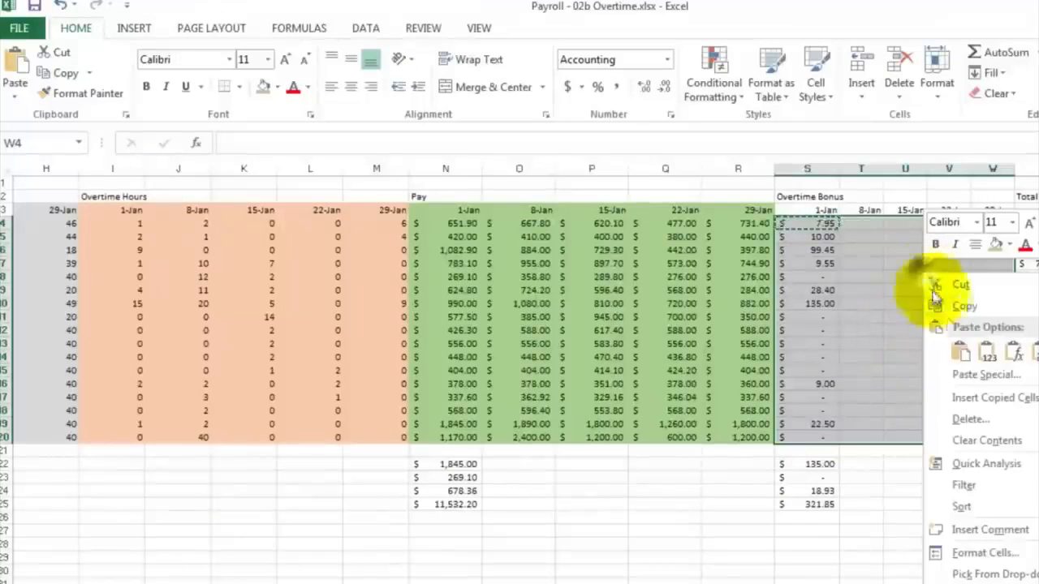
click(960, 355)
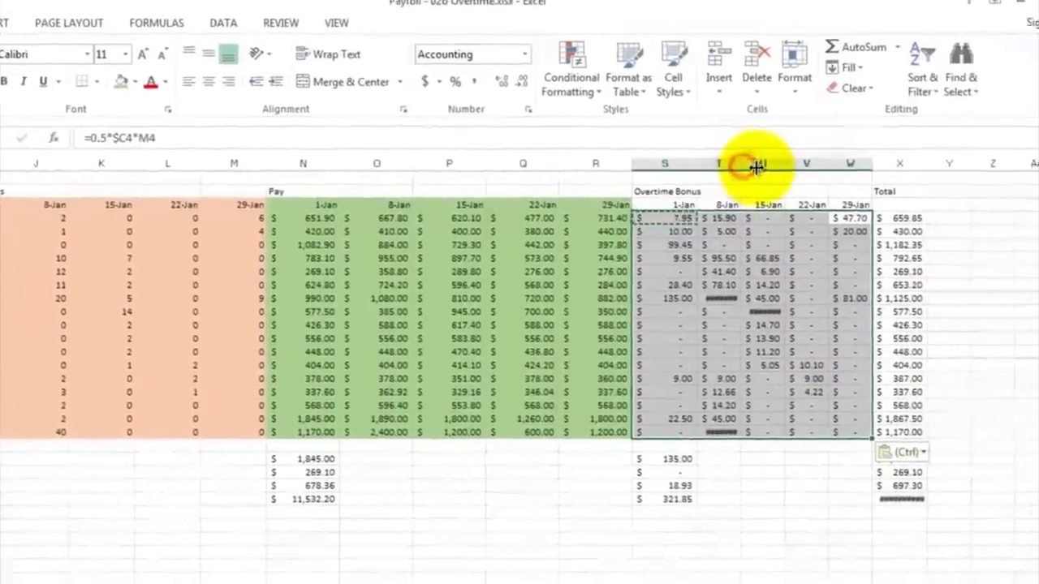
Step: Widen the Overtime Bonus columns T through V so all amounts display
drag(885, 169, 900, 171)
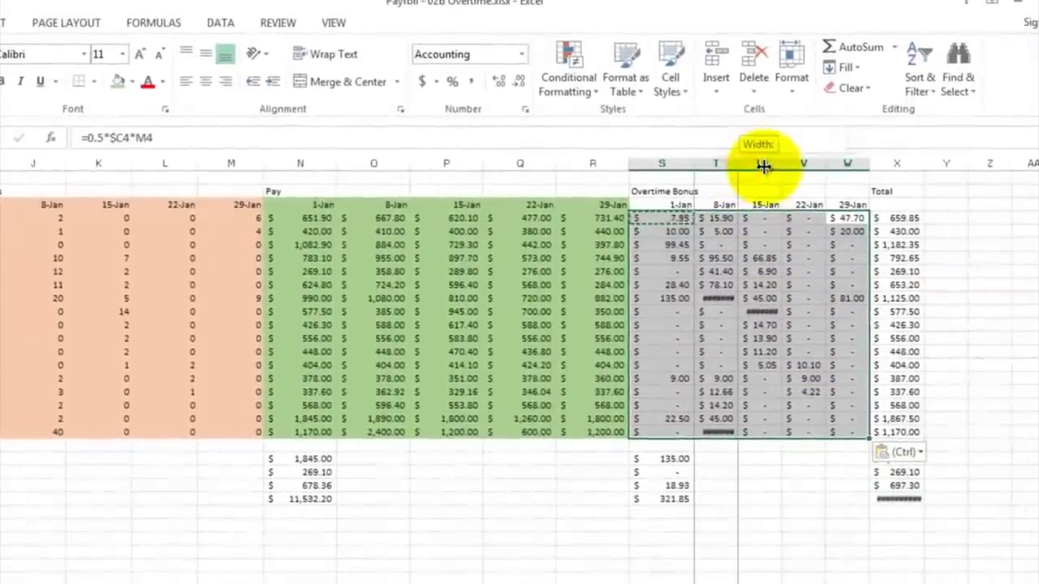
drag(764, 166, 763, 166)
click(742, 165)
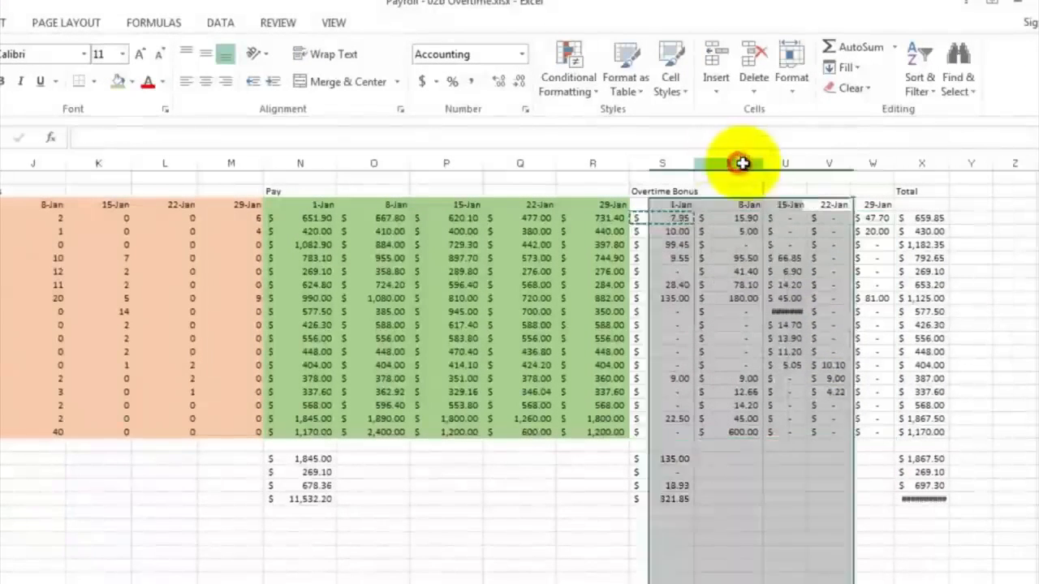
click(742, 164)
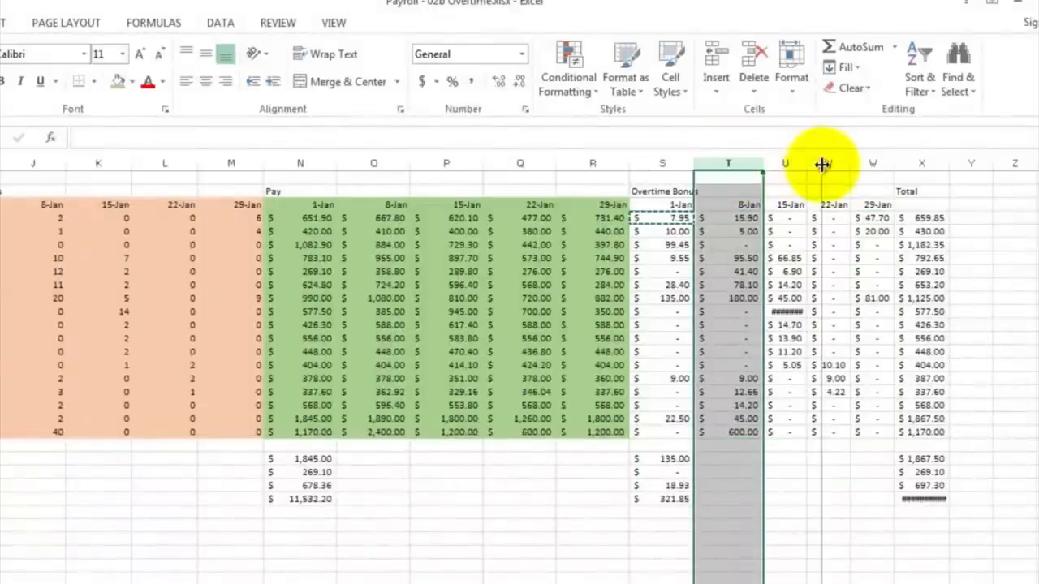
drag(822, 165, 821, 166)
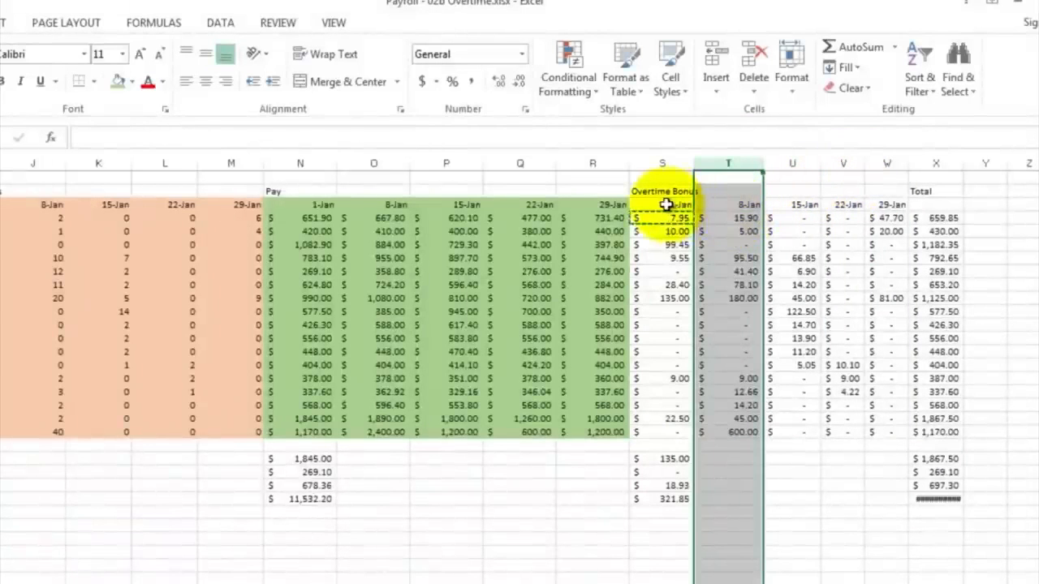
Step: Give the Overtime Bonus block S3:W20 a blue theme fill colour
drag(665, 204, 844, 325)
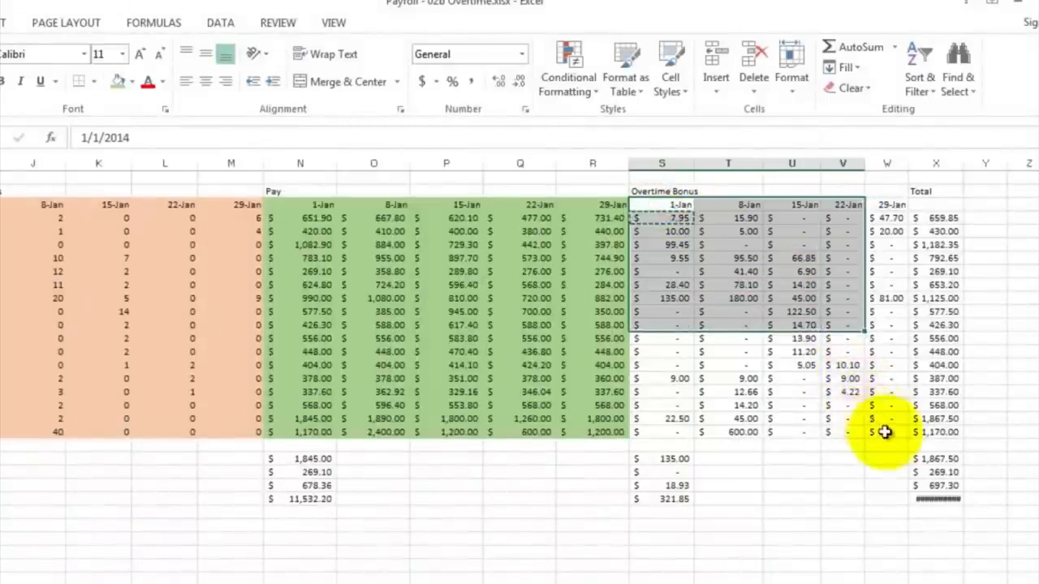
drag(885, 432, 884, 433)
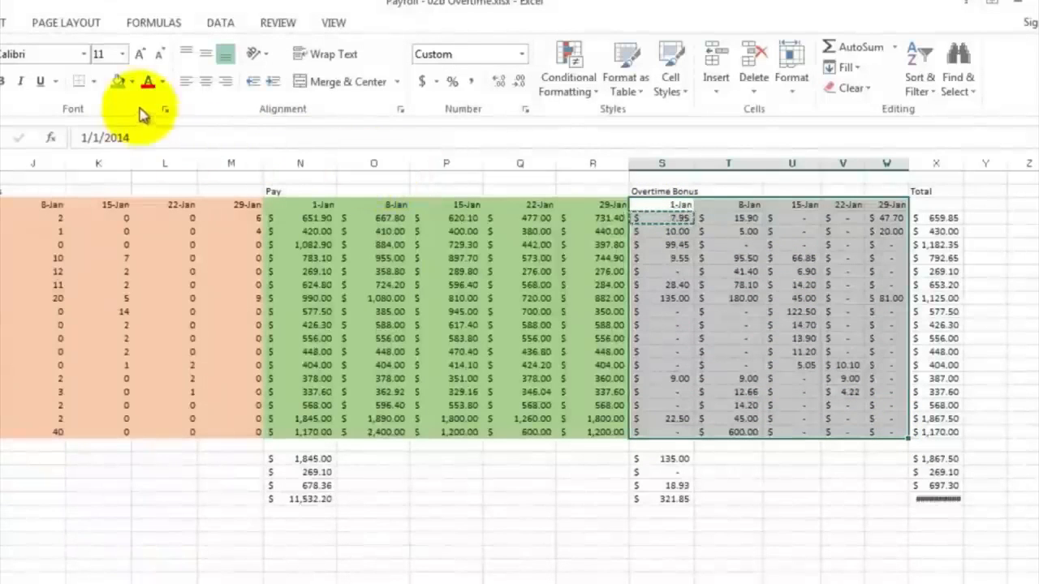
click(131, 82)
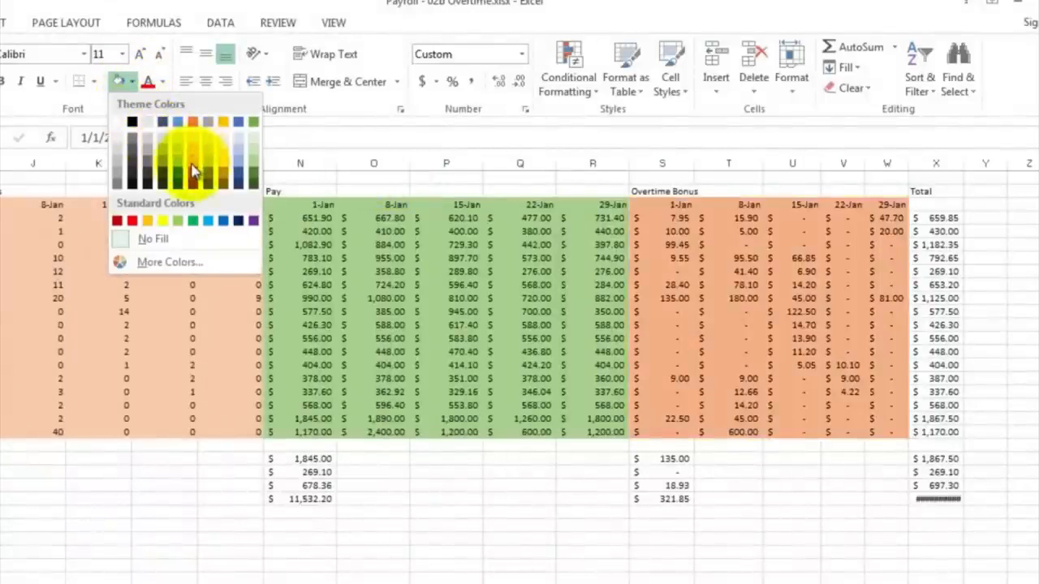
click(238, 157)
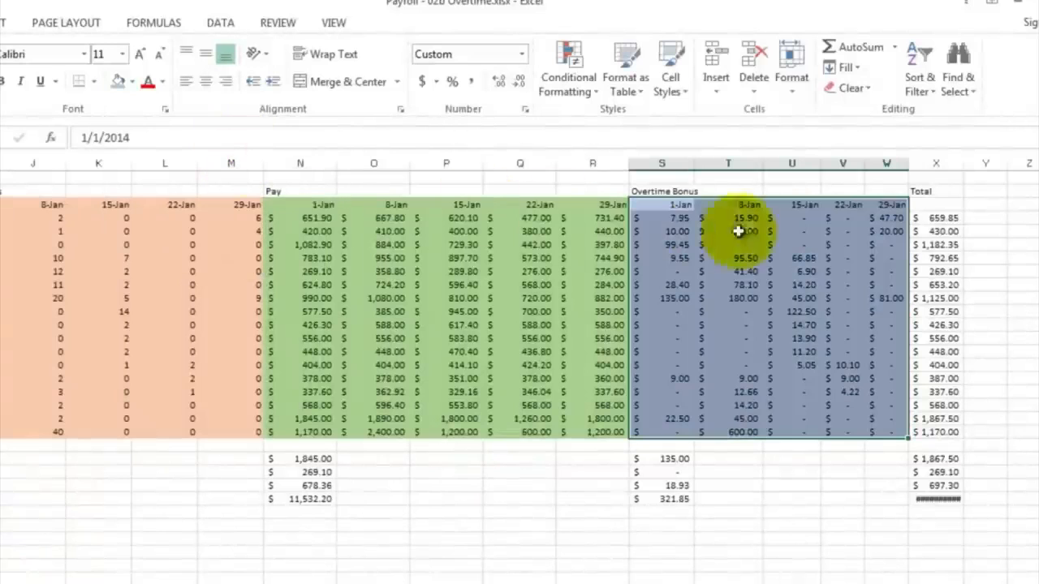
Step: Review the Total formula =N4+S4 in the first Total cell with the sheet zoomed to 50%
click(947, 220)
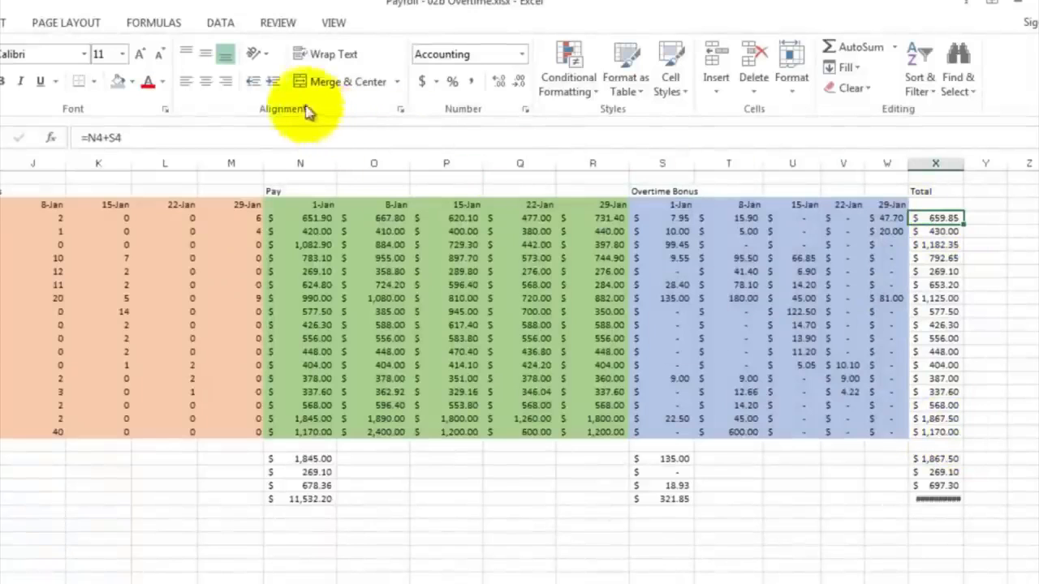
click(331, 23)
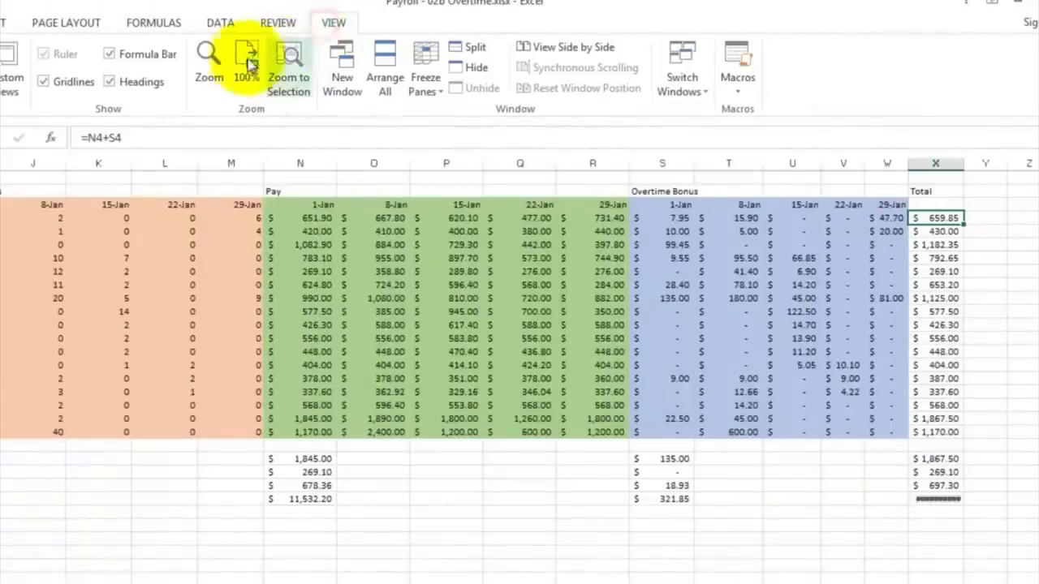
click(207, 63)
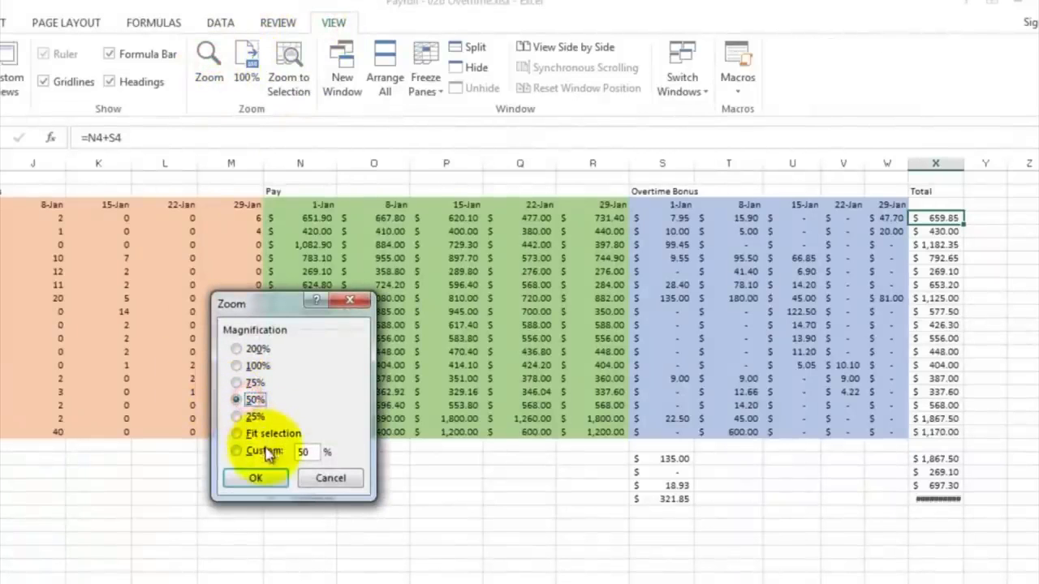
click(256, 478)
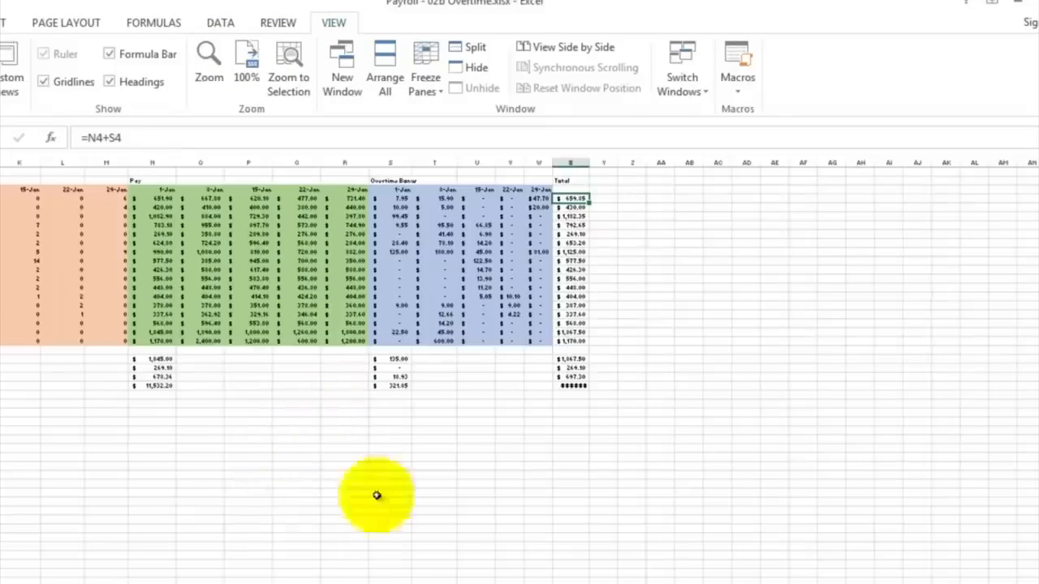
scroll(519, 325, left, 7)
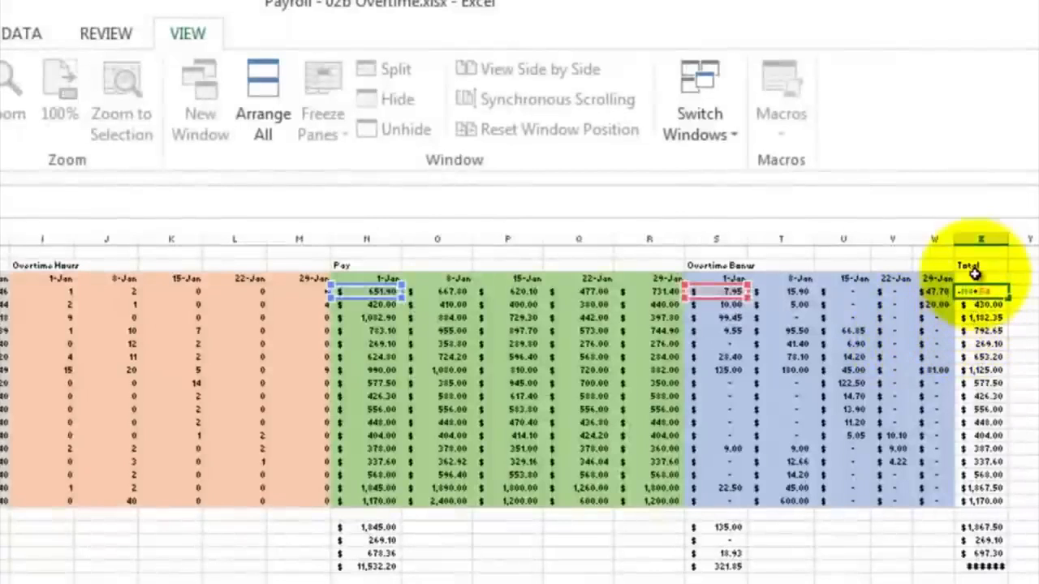
key(ctrl+Return)
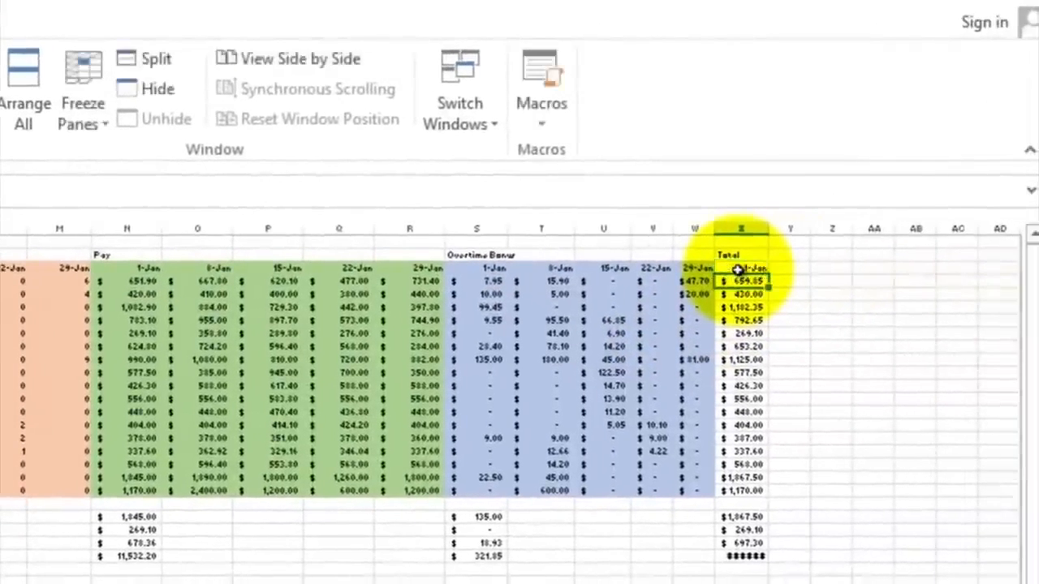
Step: Create the Total date headers by setting Y3 to =X3+7 and filling it across to AB3
click(737, 270)
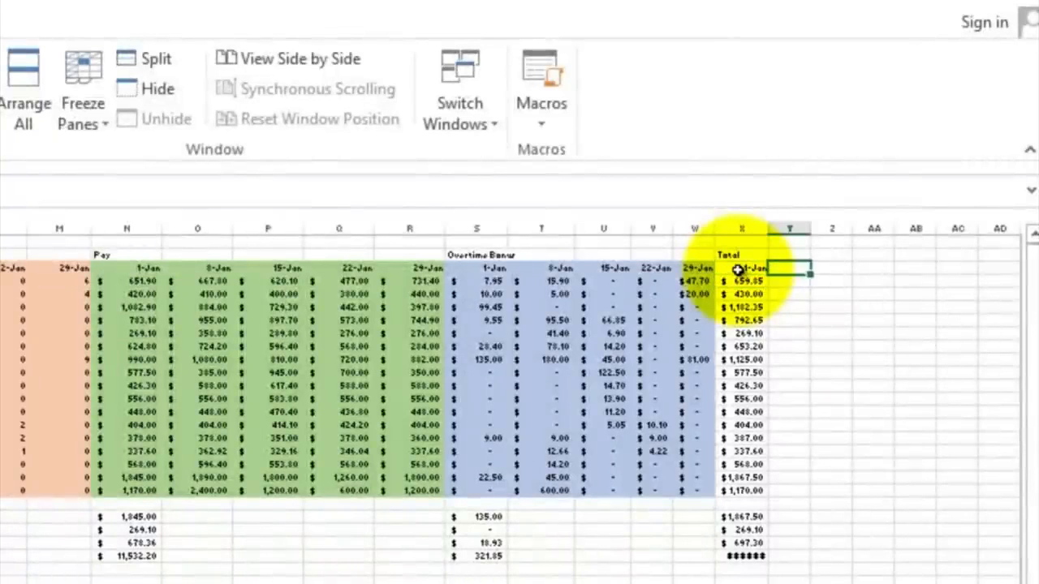
text(=)
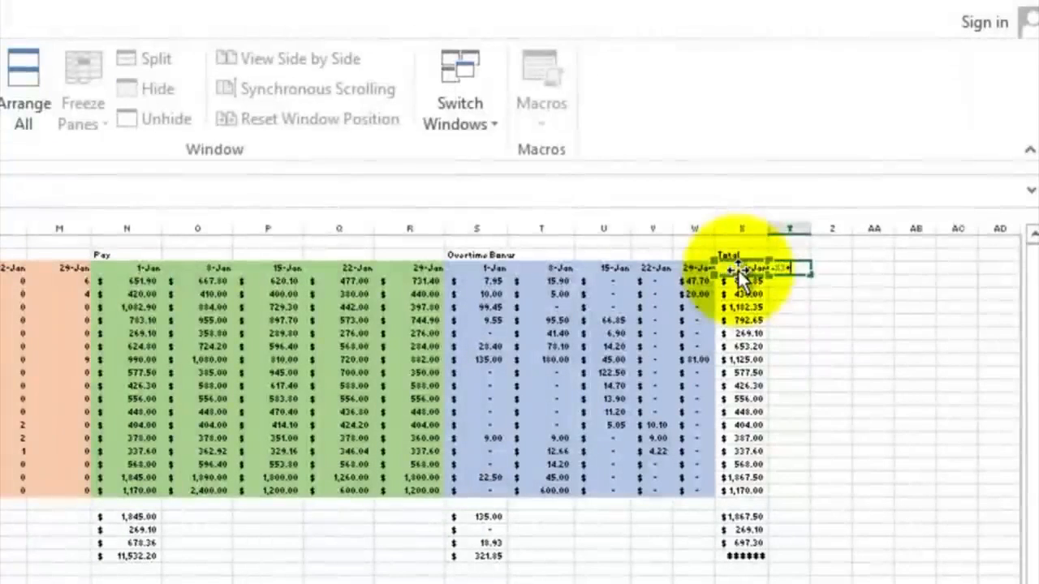
text(+7)
key(Return)
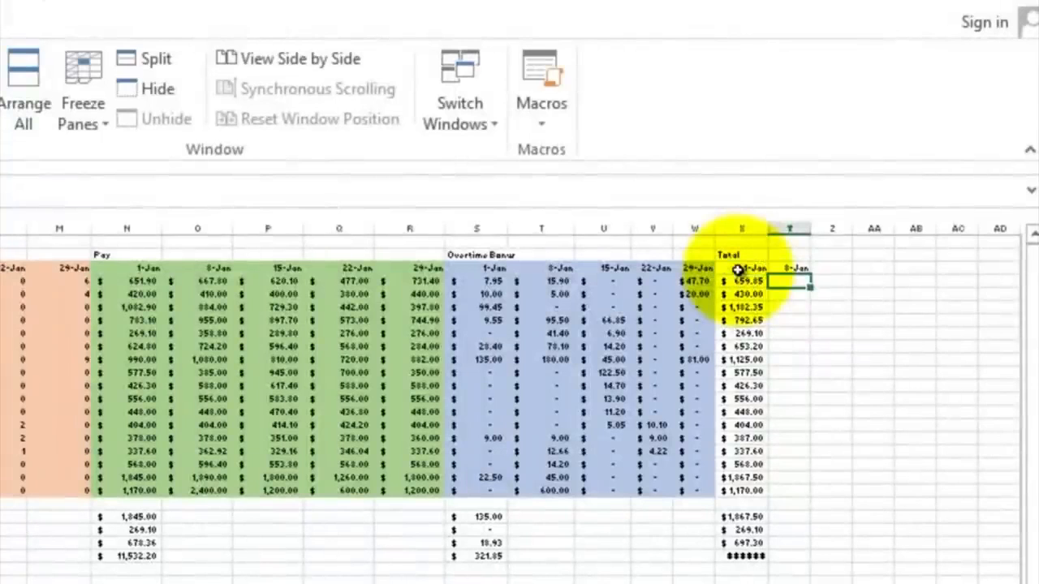
click(791, 268)
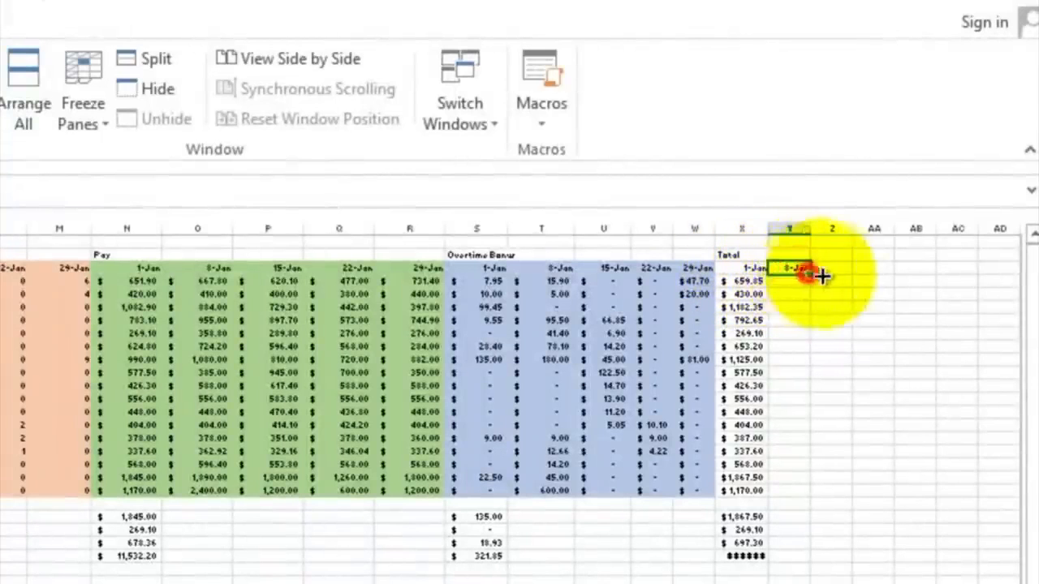
drag(815, 276, 931, 274)
Step: Fill the Total formula from X4 across and down through the whole X4:AB20 block
click(745, 283)
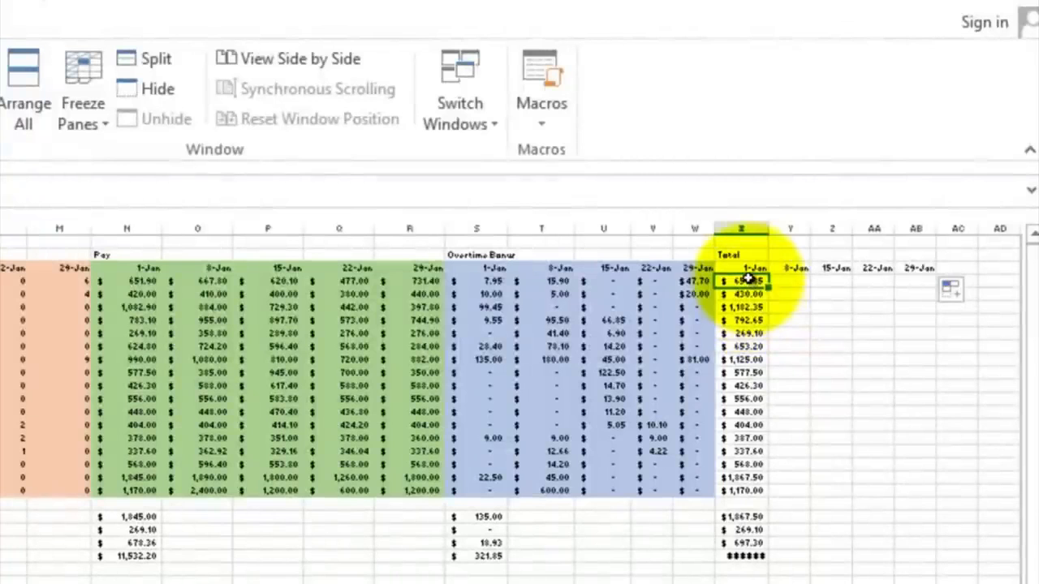
drag(747, 279, 924, 492)
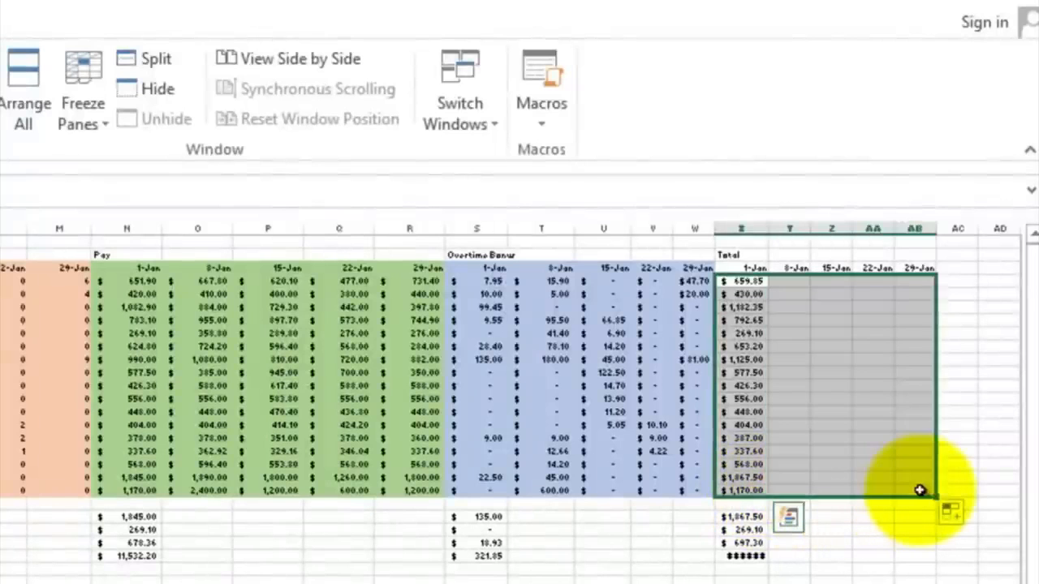
Step: Autofit the Total columns Y through AB so all amounts display
double_click(809, 227)
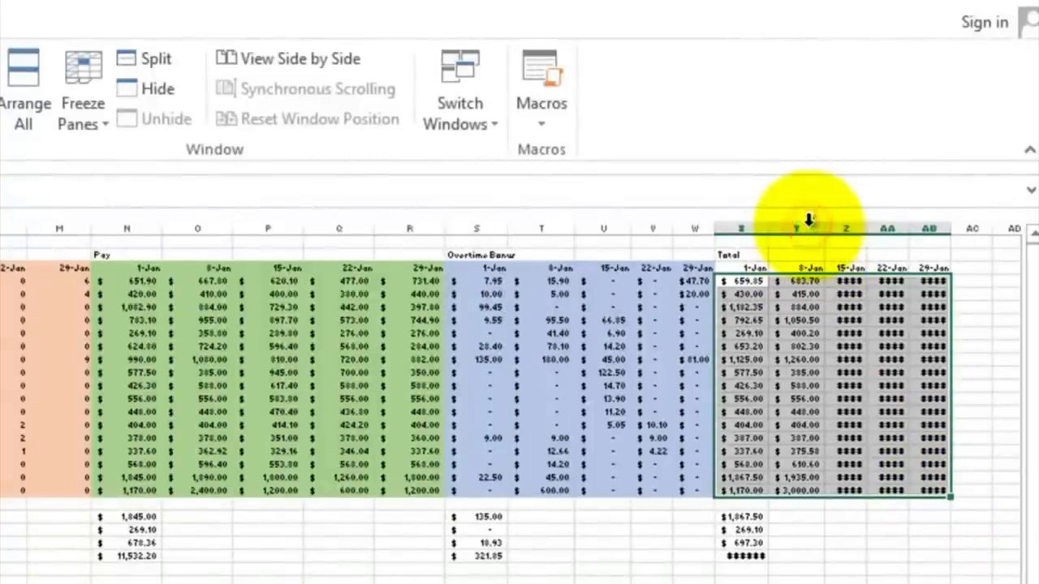
double_click(867, 232)
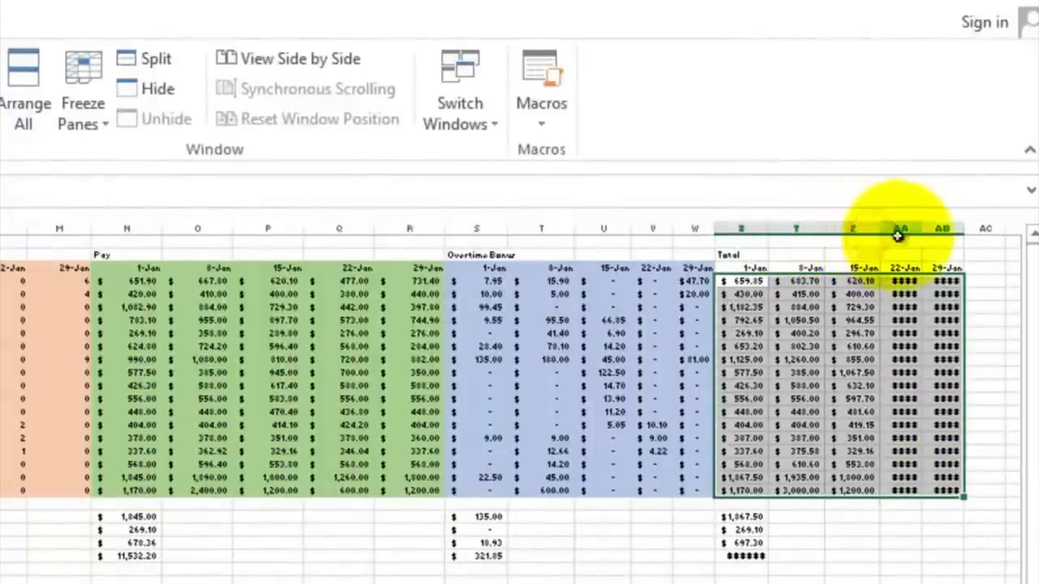
double_click(923, 231)
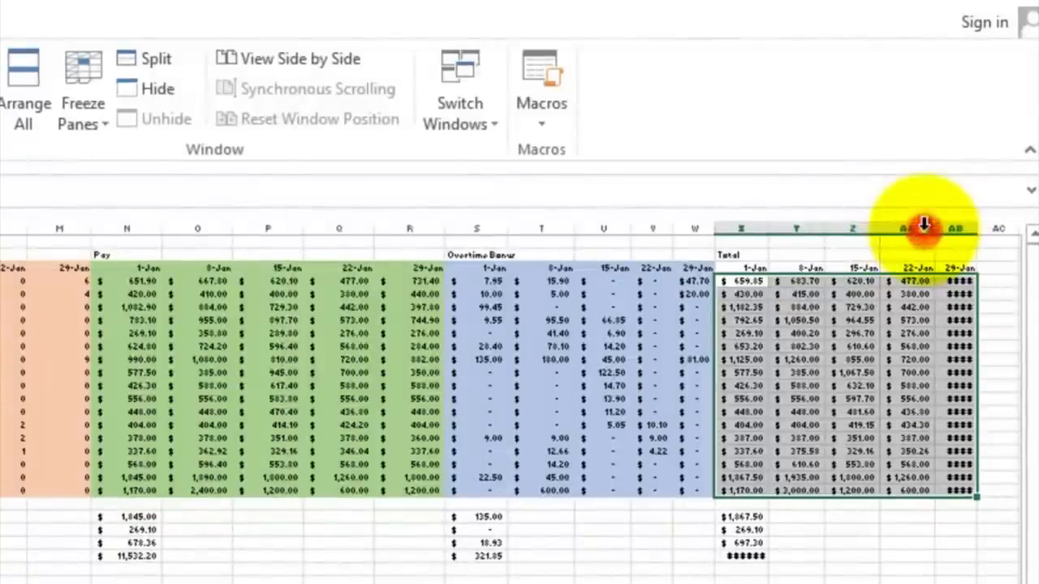
double_click(974, 228)
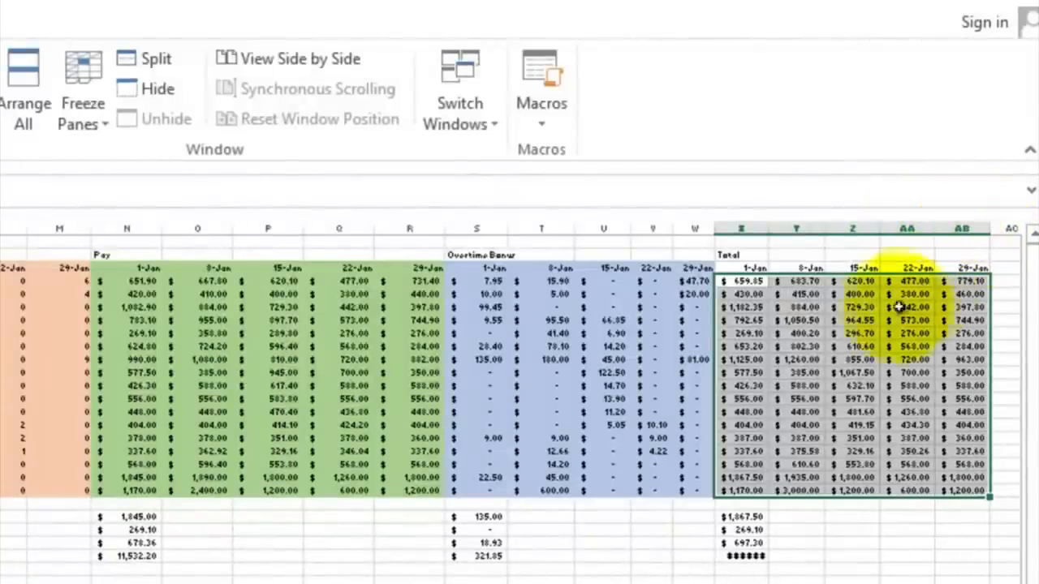
Step: Check the copied Total formulas in cells Y4 and AA6 without changing them
double_click(794, 281)
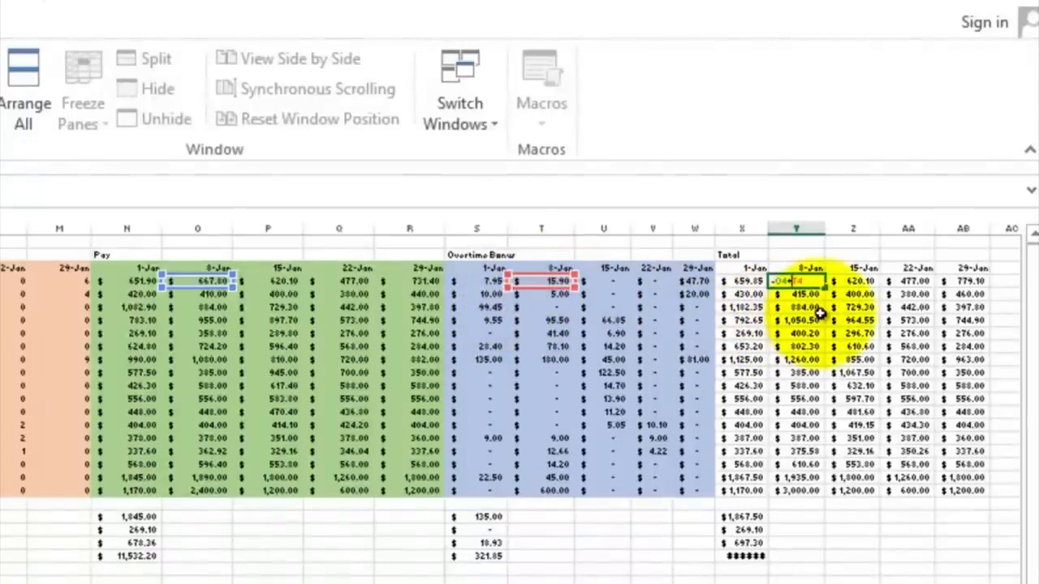
key(ctrl+Return)
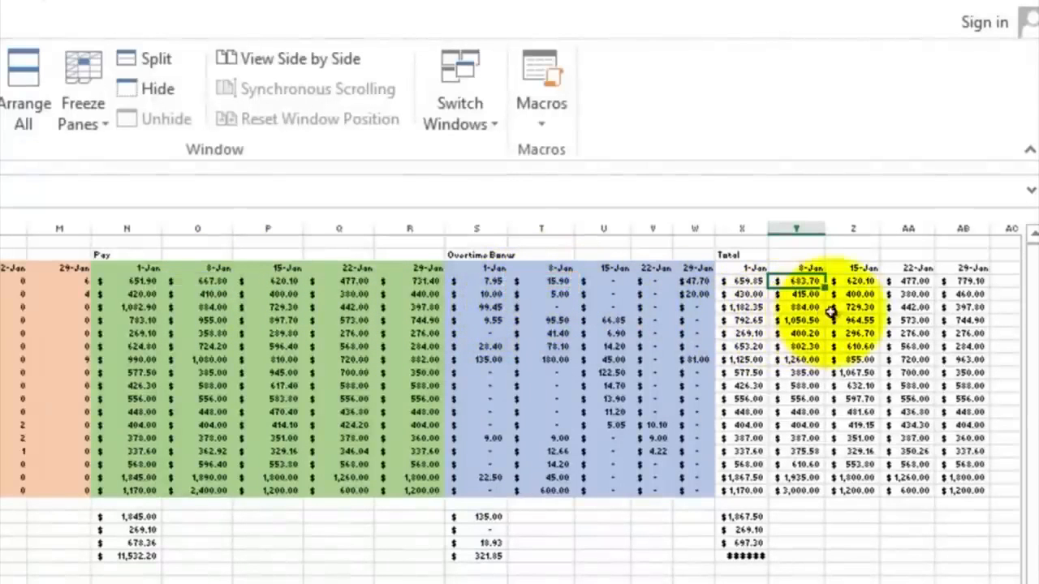
double_click(908, 321)
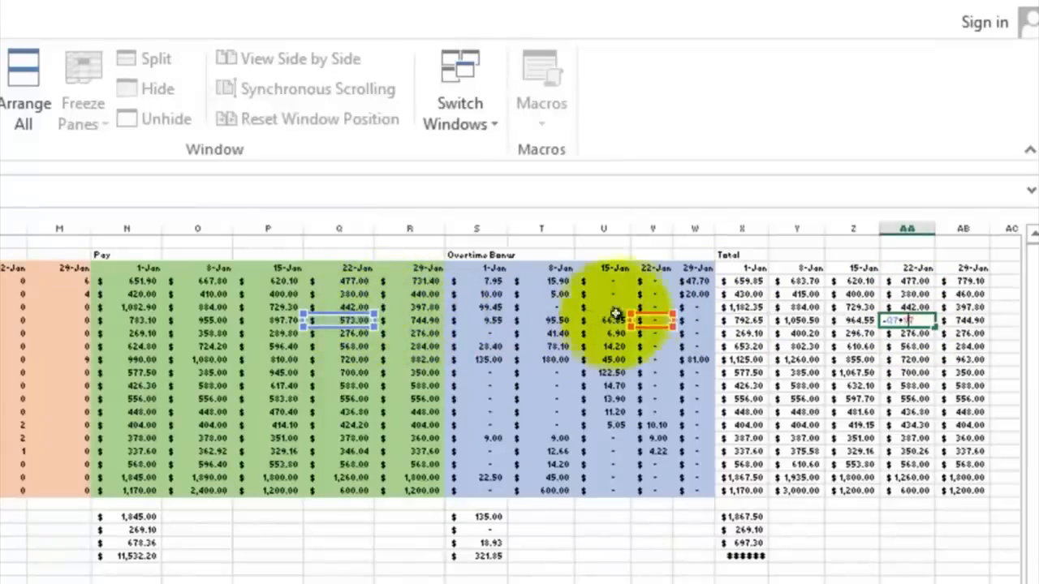
key(Escape)
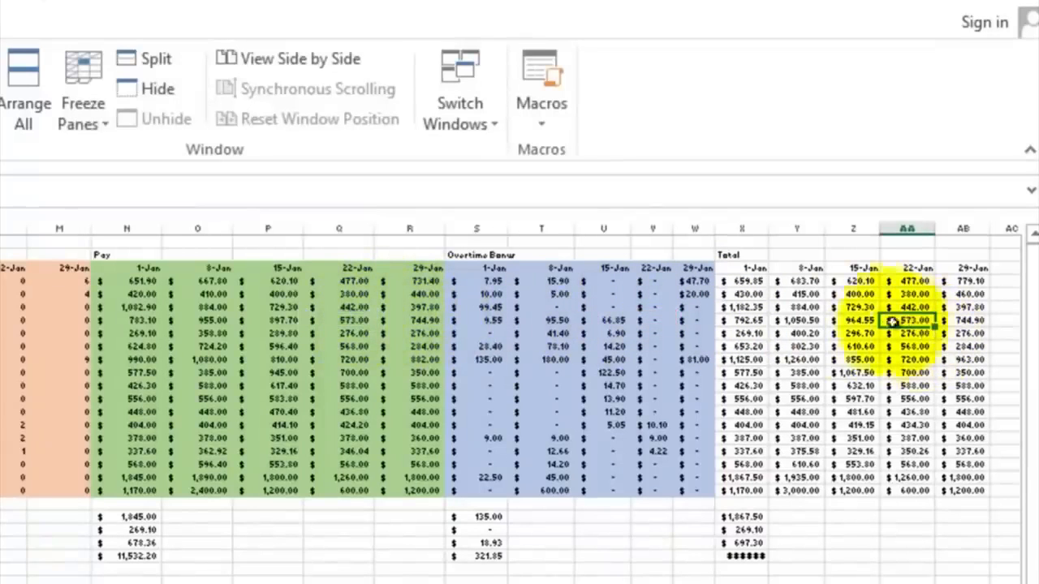
Step: Give the Total block X3:AB20 a grey theme fill colour
drag(738, 268, 966, 477)
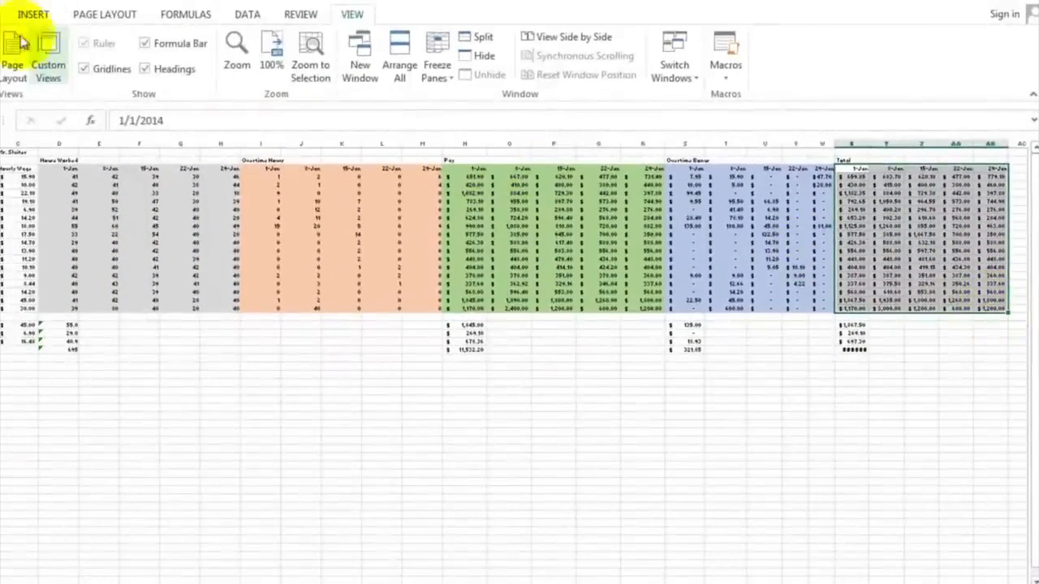
click(8, 13)
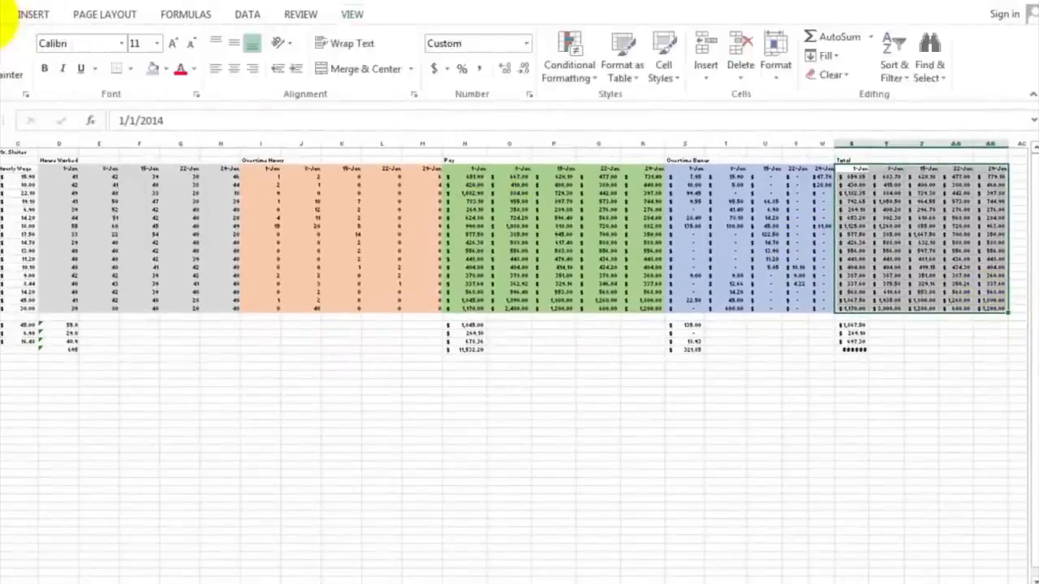
click(167, 70)
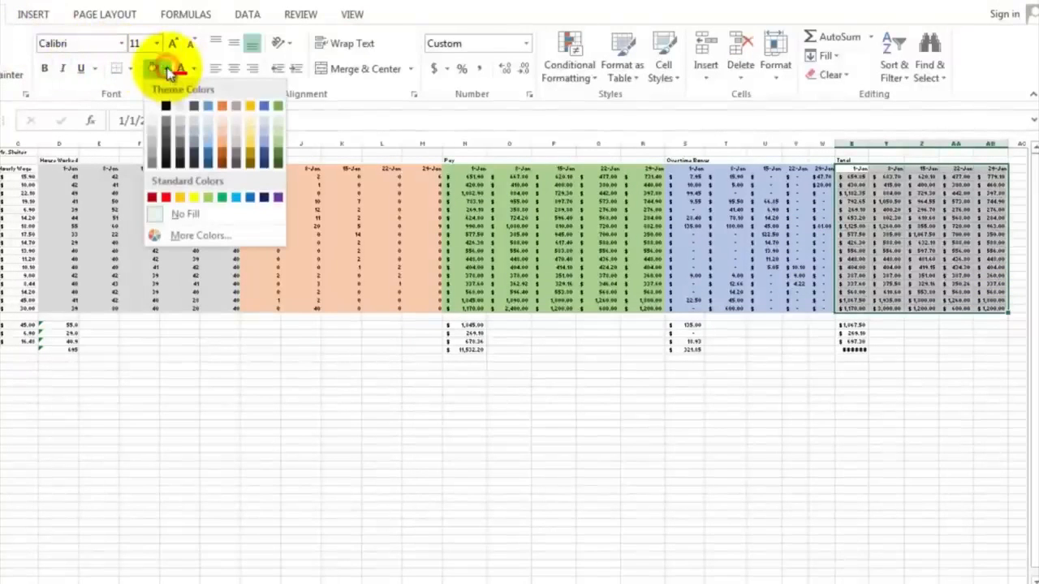
click(185, 140)
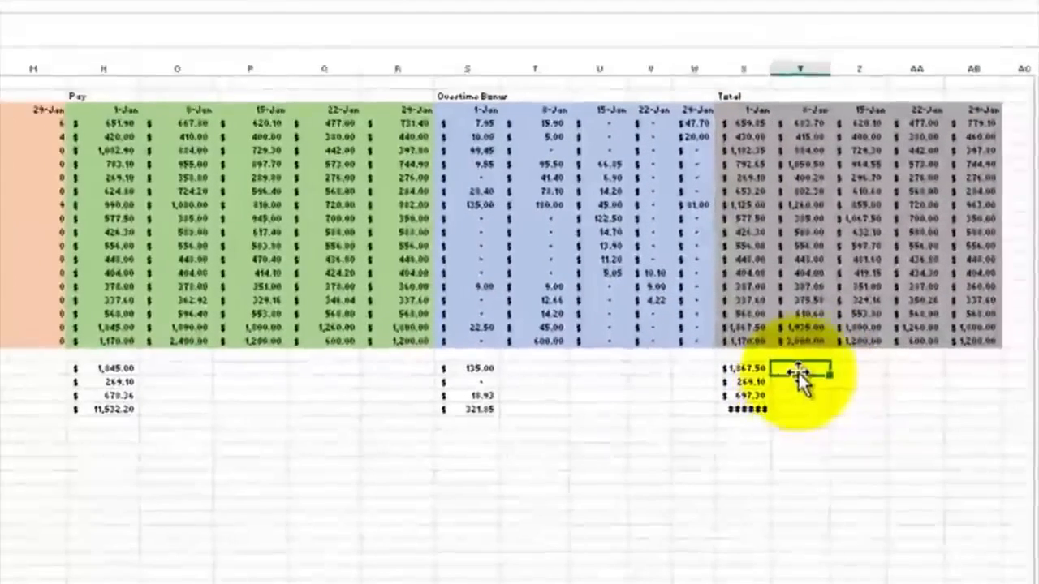
click(885, 326)
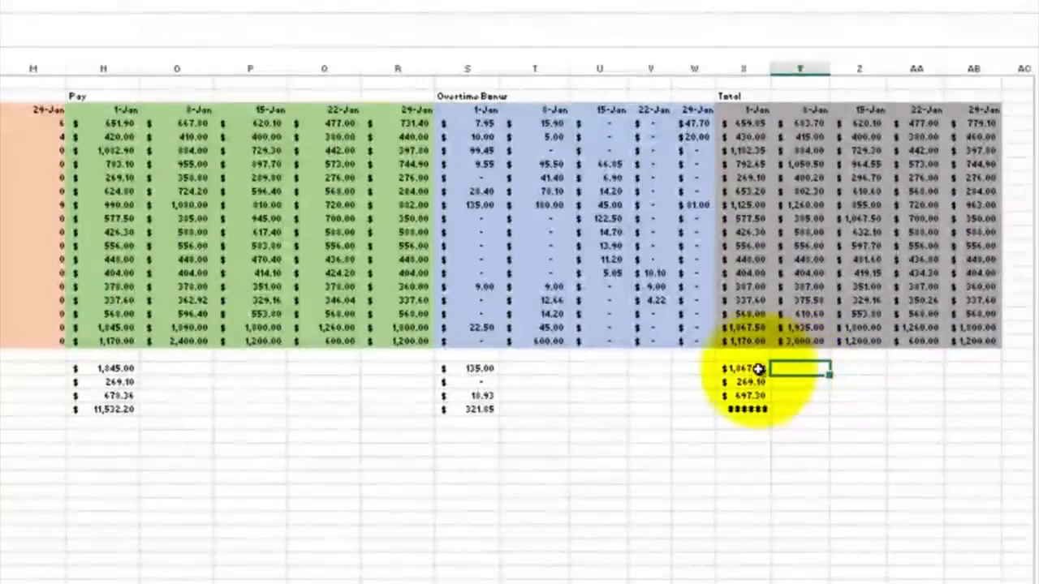
Step: Copy the summary formulas in rows 21 to 24 across all columns from N through AB
drag(745, 369, 749, 400)
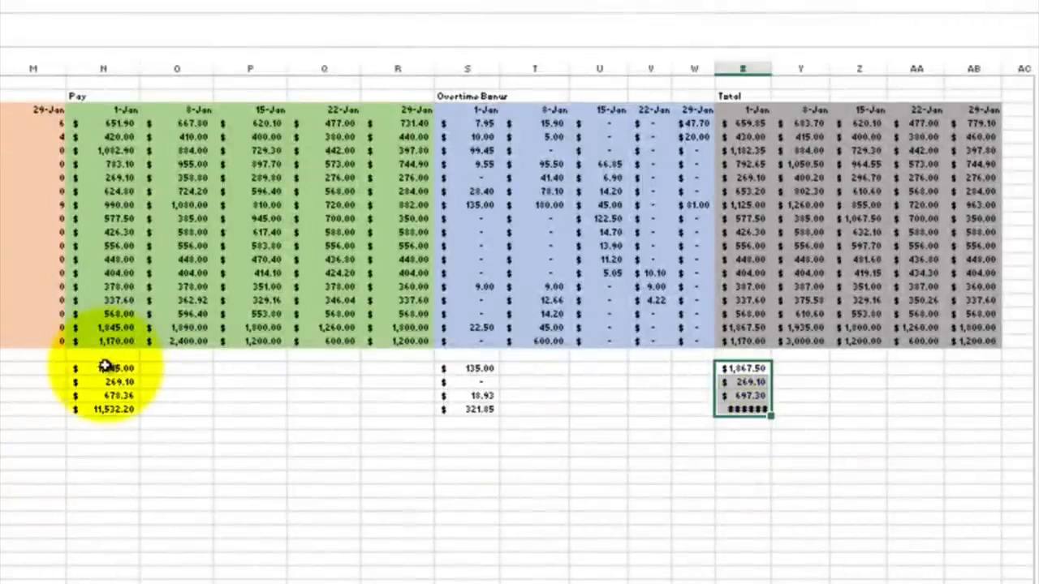
drag(105, 366, 995, 419)
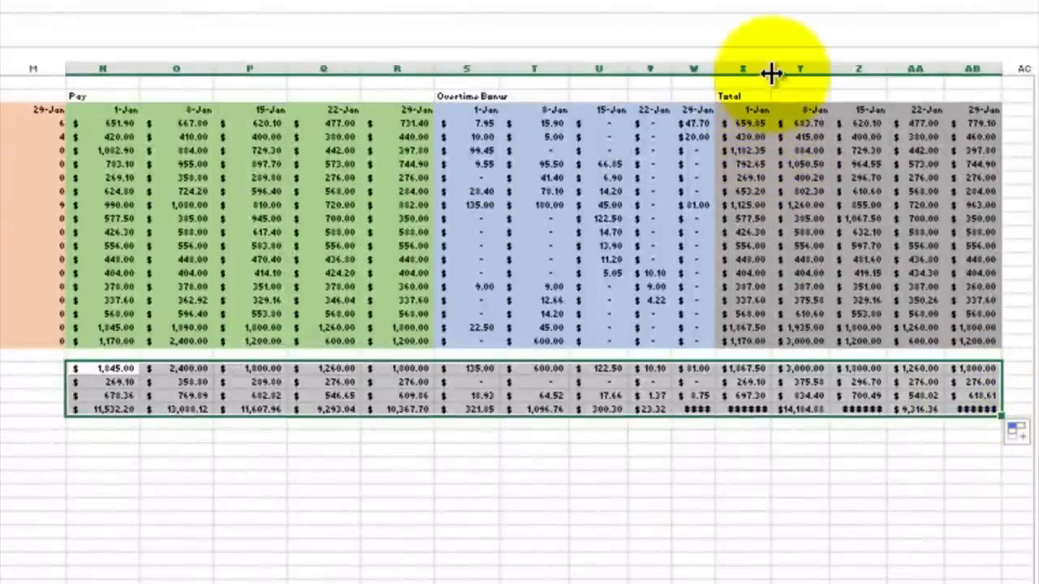
Step: Widen the Total columns X, AA and AB so the summary amounts display
drag(770, 72, 771, 72)
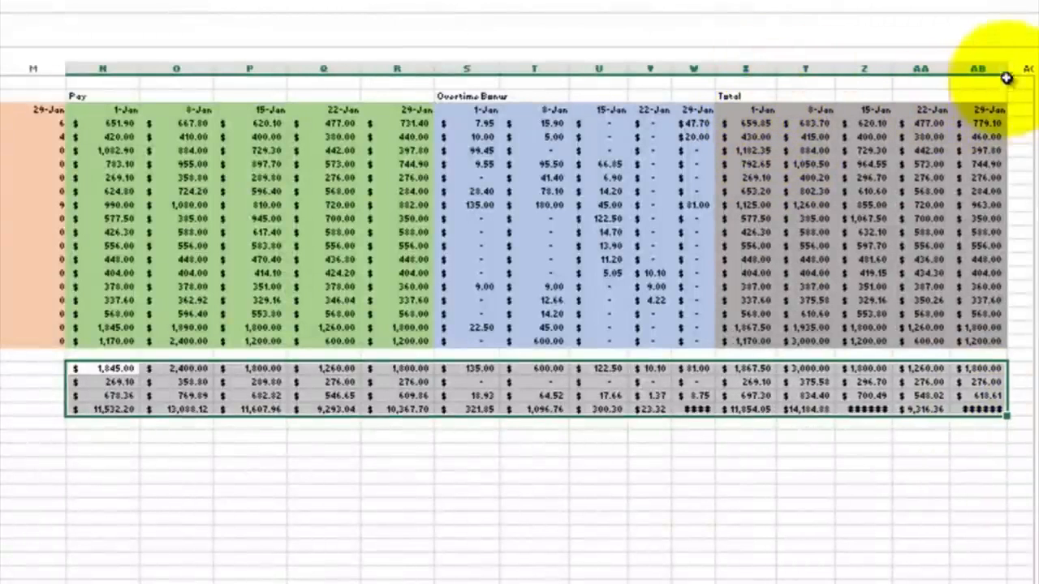
drag(1005, 69, 1009, 70)
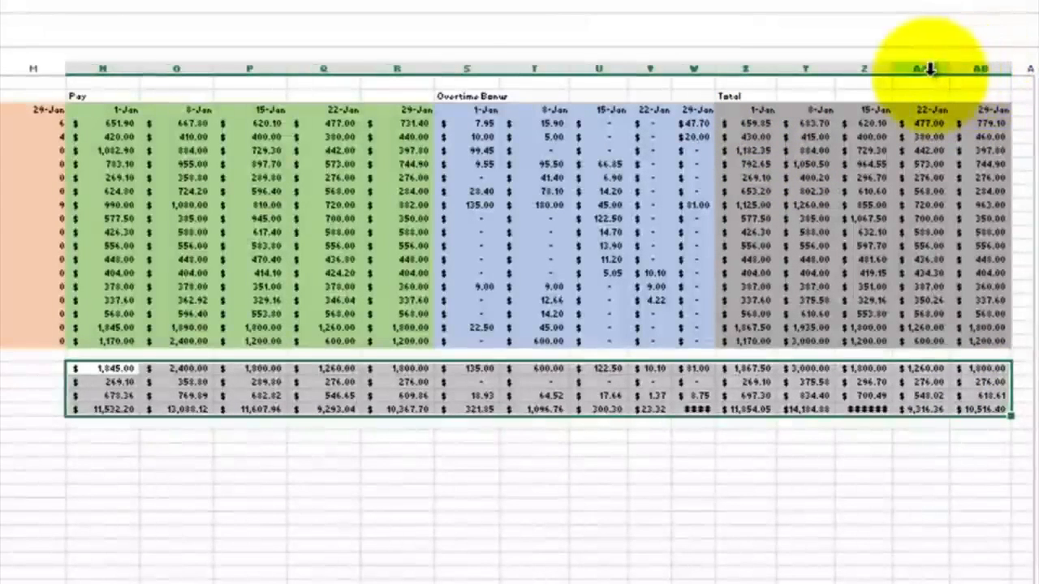
drag(894, 68, 899, 68)
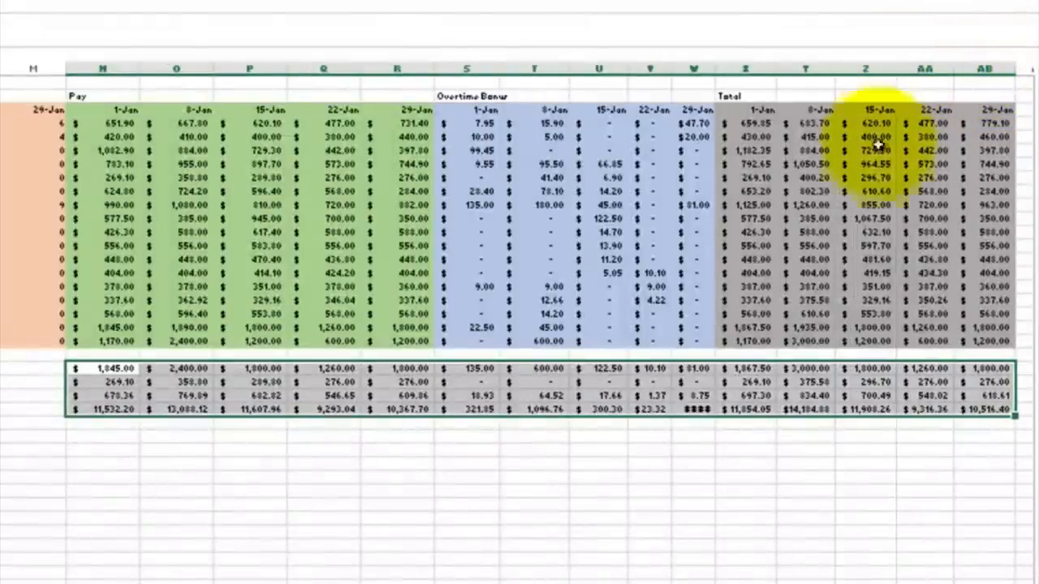
click(831, 461)
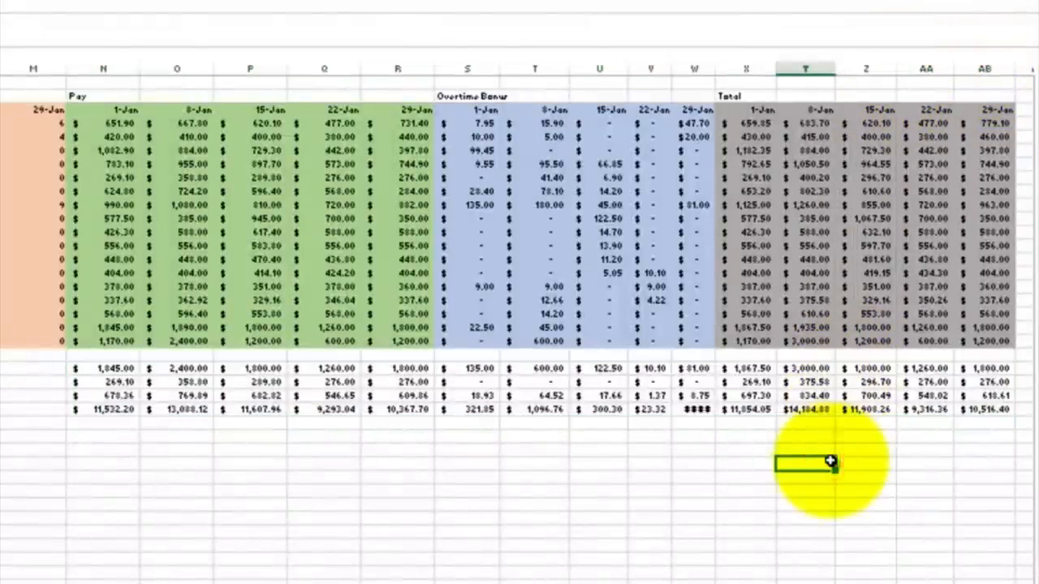
Step: Enter a January pay heading in cell AD2 beside the Total block
scroll(881, 418, right, 5)
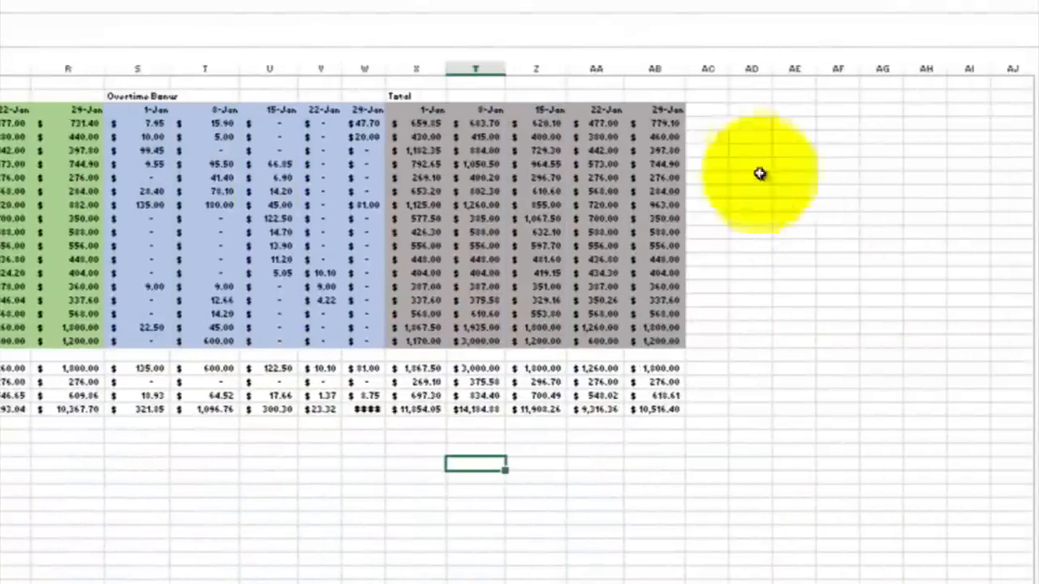
click(739, 94)
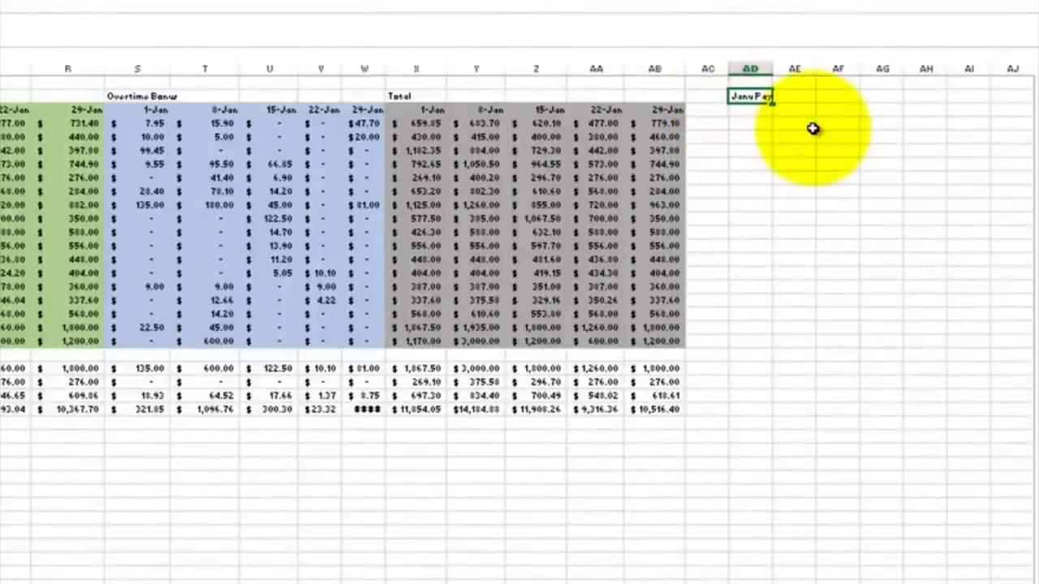
key(Return)
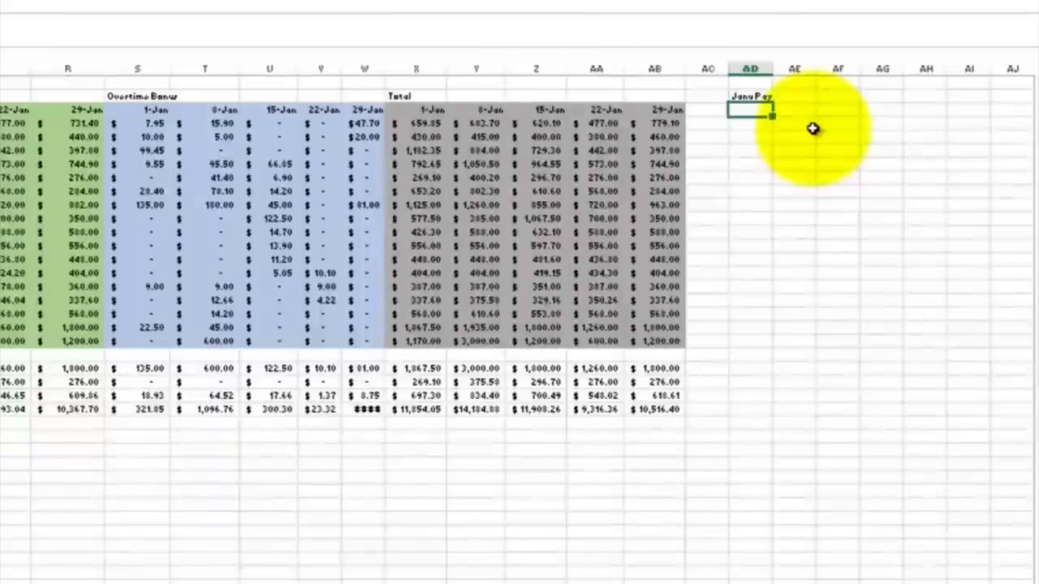
click(743, 123)
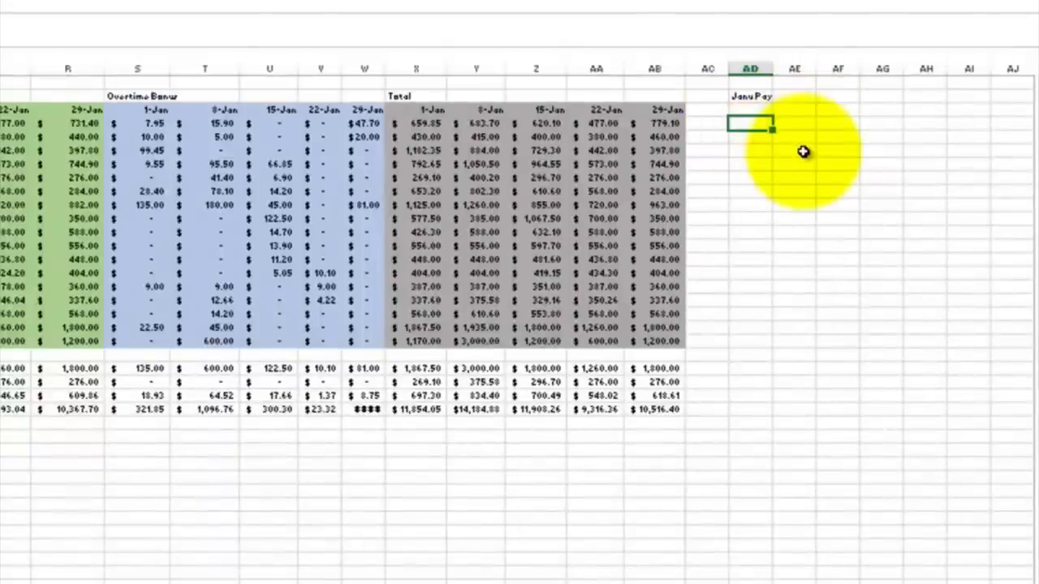
Step: Enter a formula in AD4 summing the employee's weekly totals X4:AB4
text(=sum()
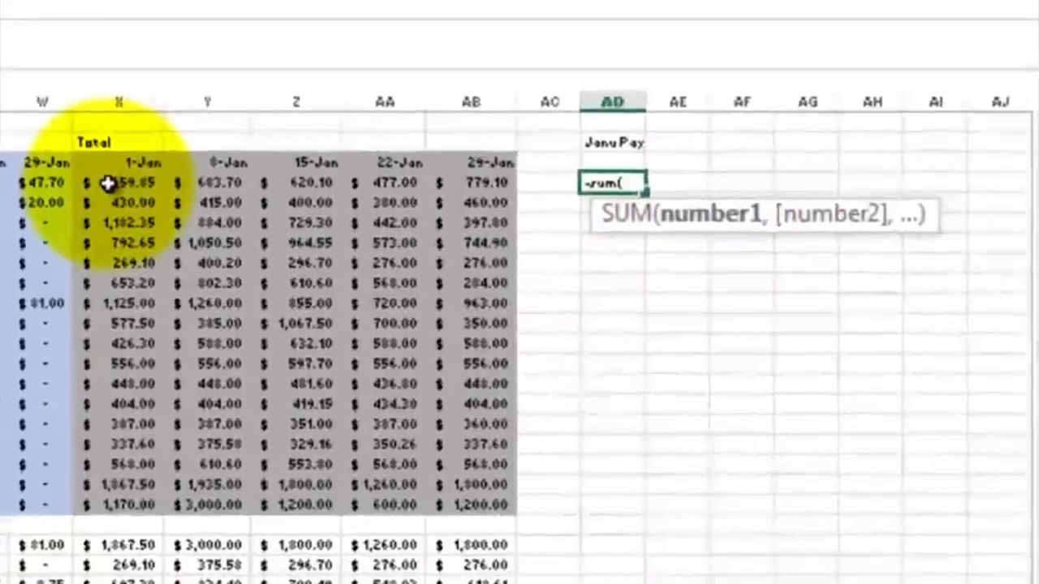
drag(108, 184, 465, 198)
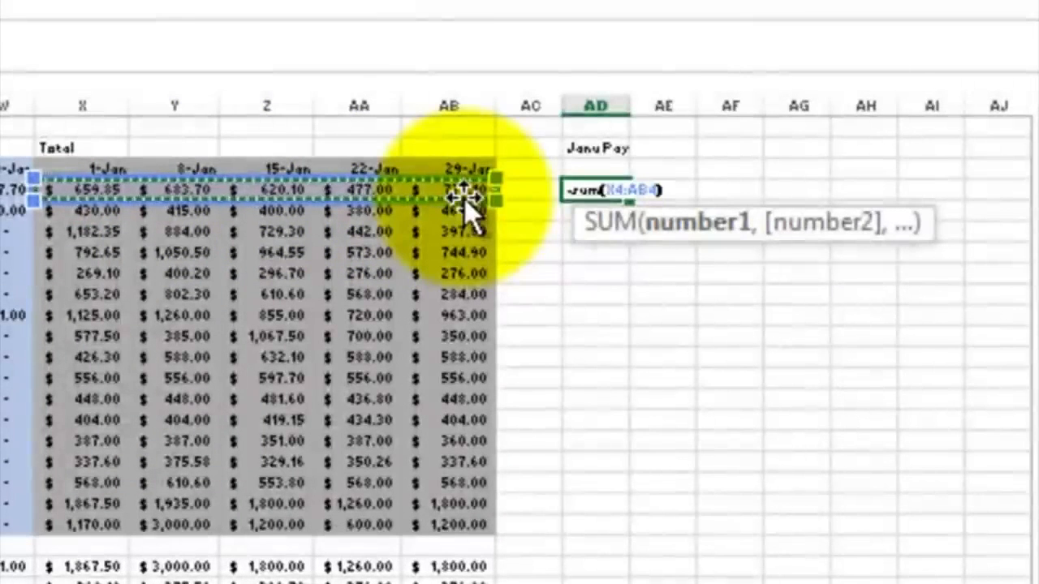
text())
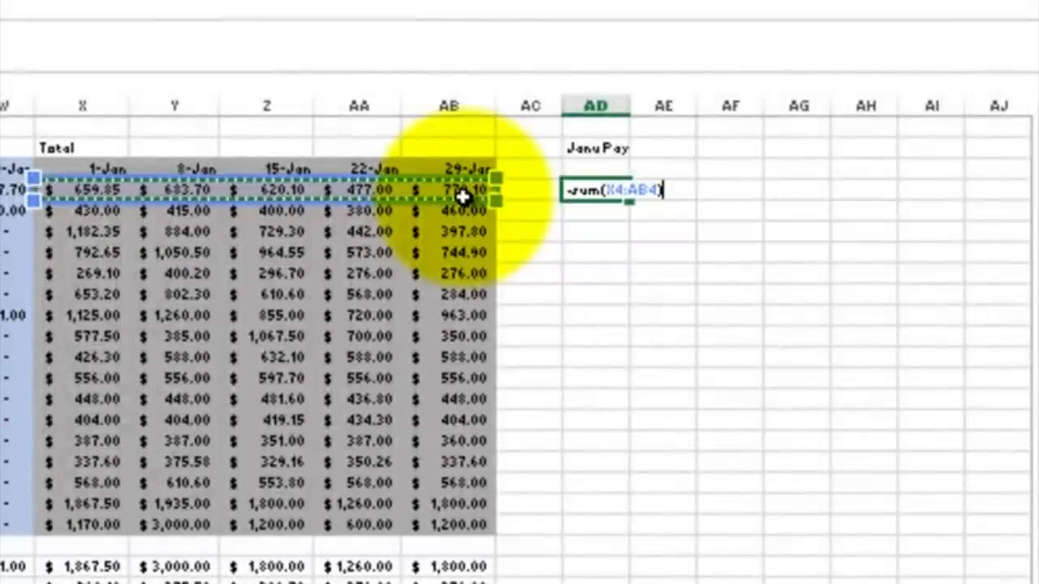
key(Return)
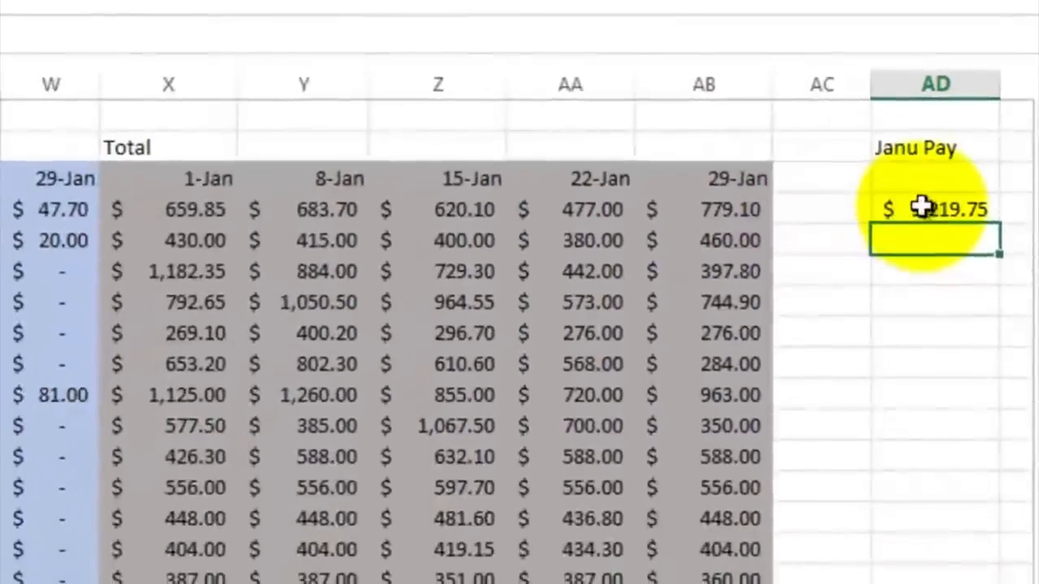
Step: Fill the AD4 monthly pay formula down through AD20 for all employees
click(923, 208)
double_click(926, 208)
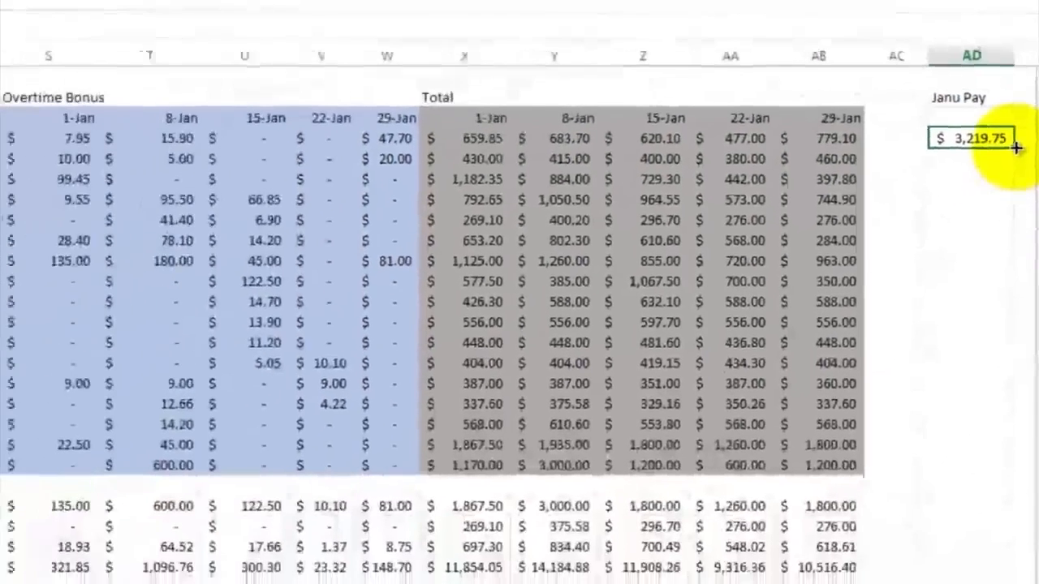
drag(1016, 147, 1006, 461)
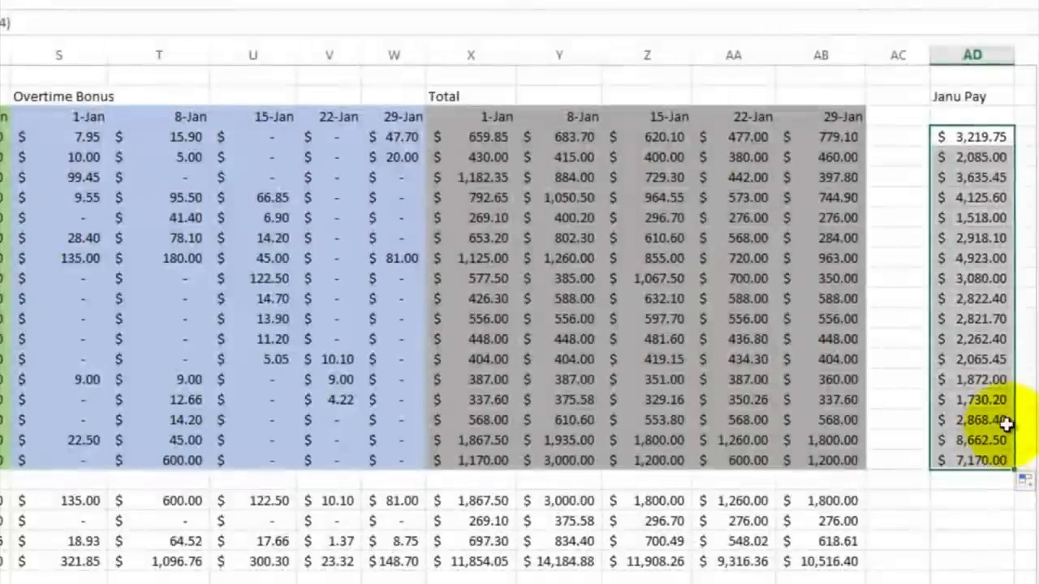
Step: Copy the summary formulas in AB22:AB25 and paste them into AD22:AD25
click(834, 500)
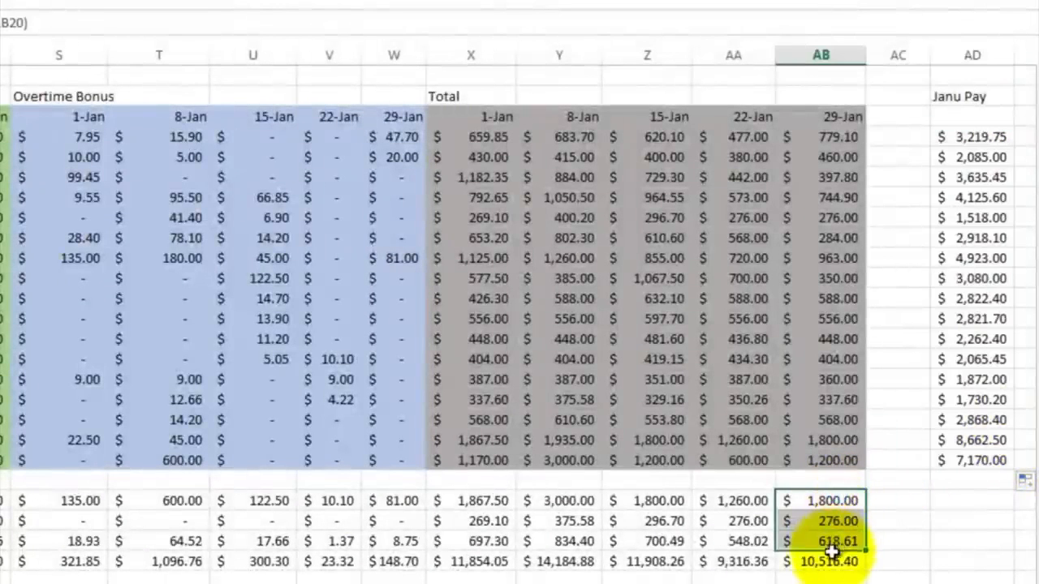
right_click(833, 552)
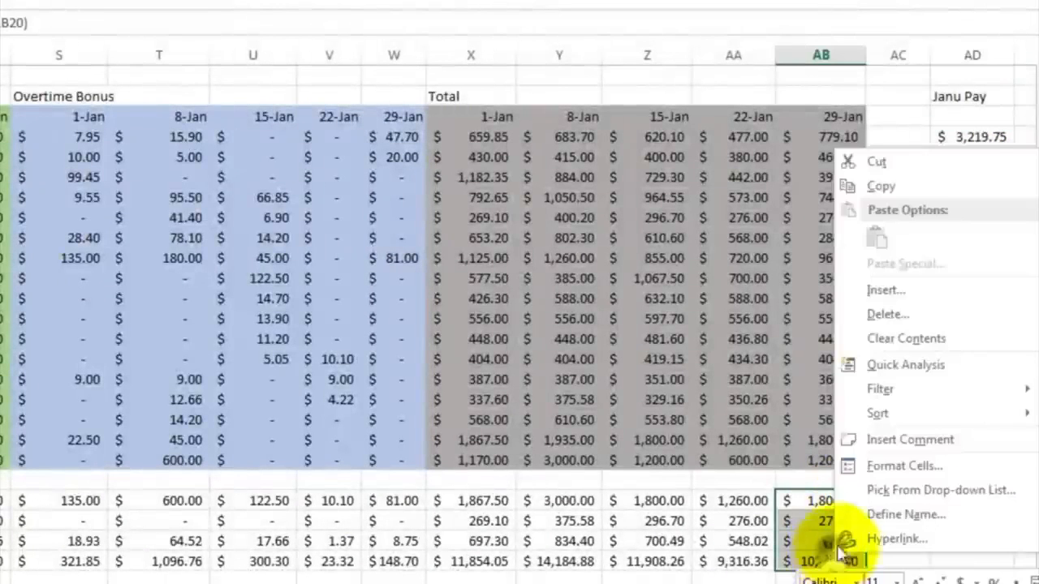
click(885, 186)
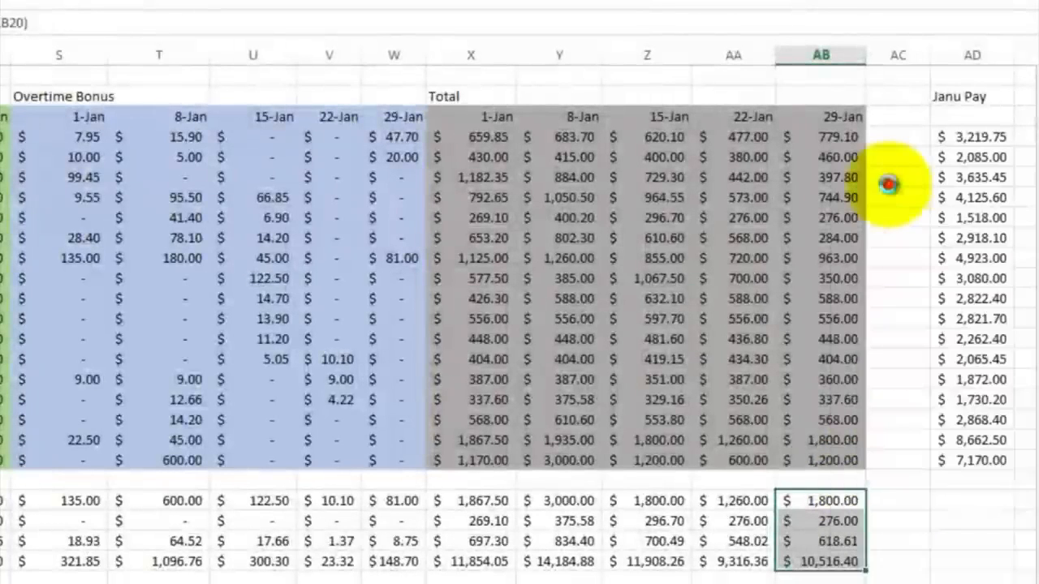
click(964, 496)
right_click(963, 496)
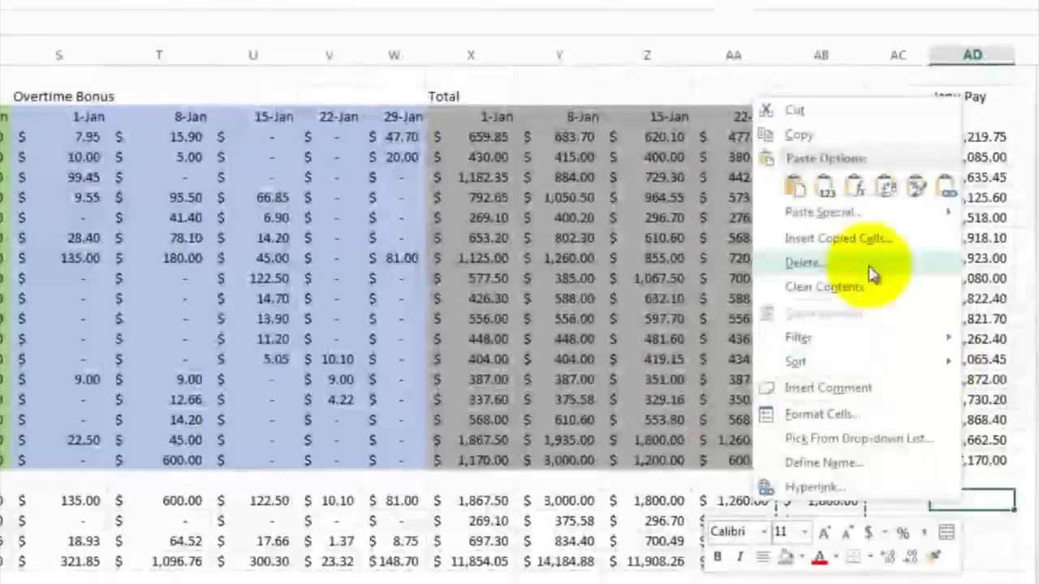
click(794, 187)
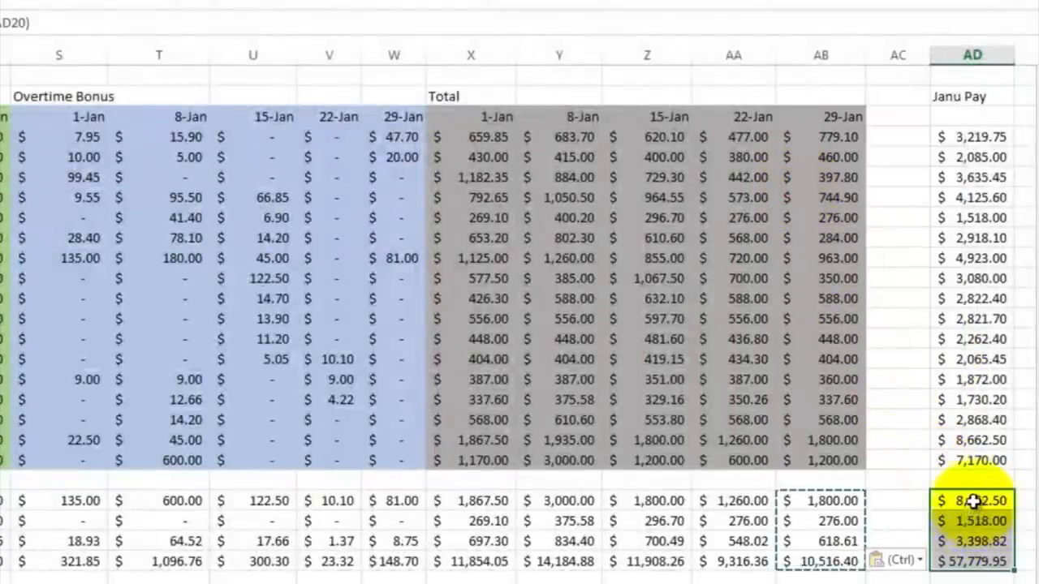
Step: Inspect the pasted January pay formulas and scroll across the whole payroll sheet
click(974, 501)
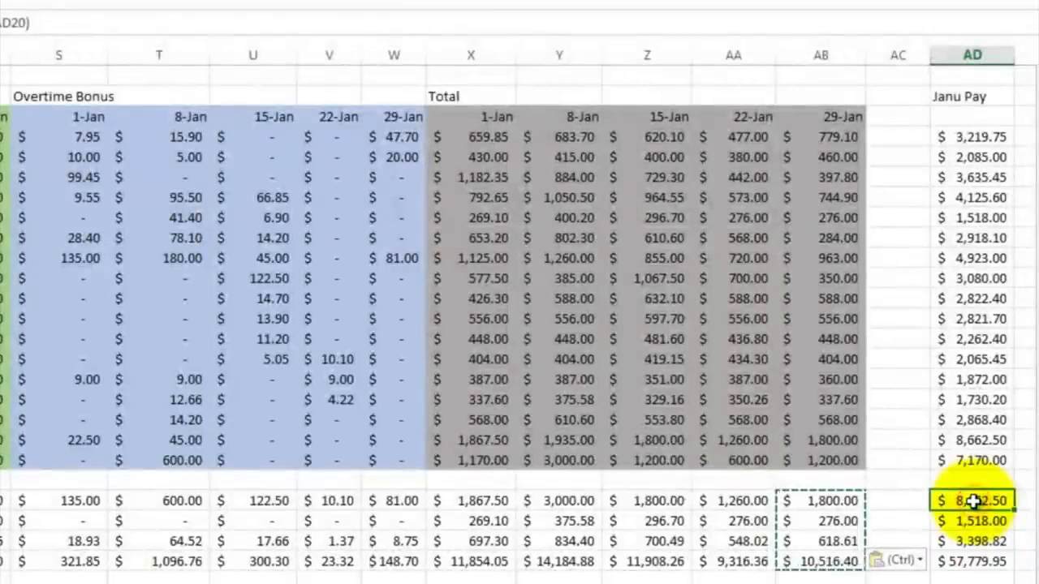
click(970, 440)
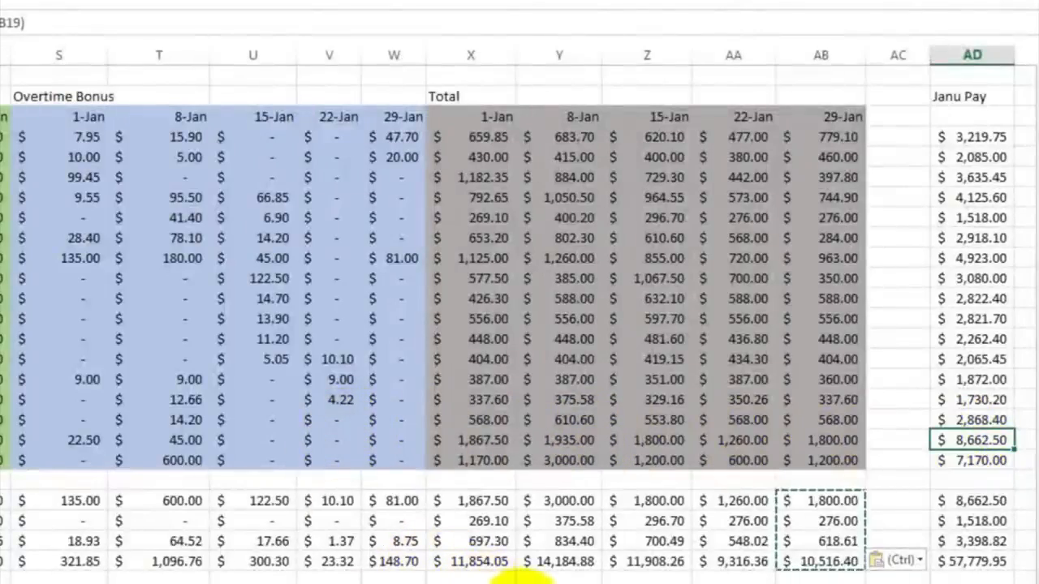
scroll(520, 575, left, 3)
click(584, 579)
click(650, 571)
click(649, 571)
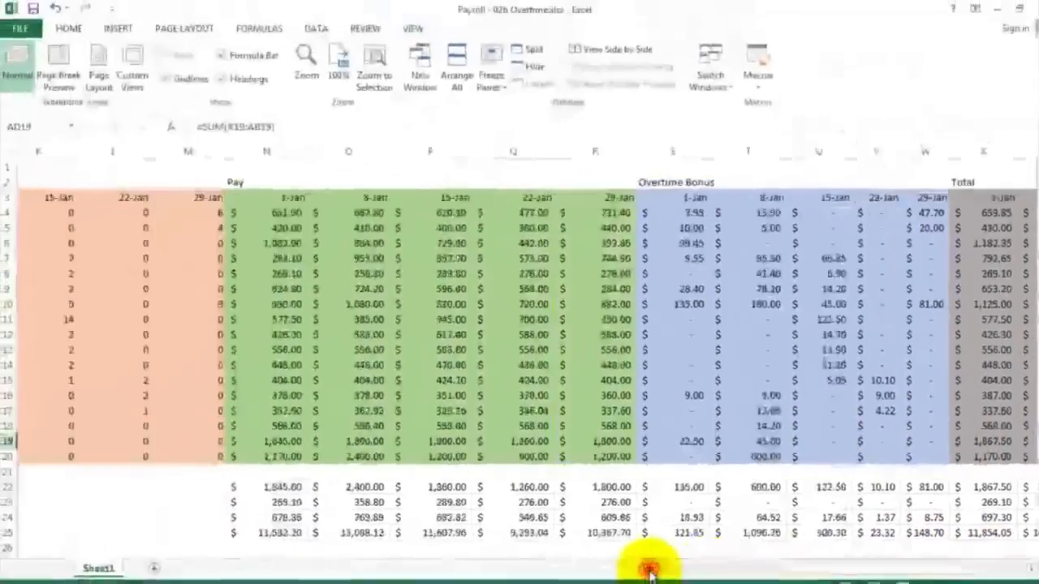
click(649, 571)
click(650, 571)
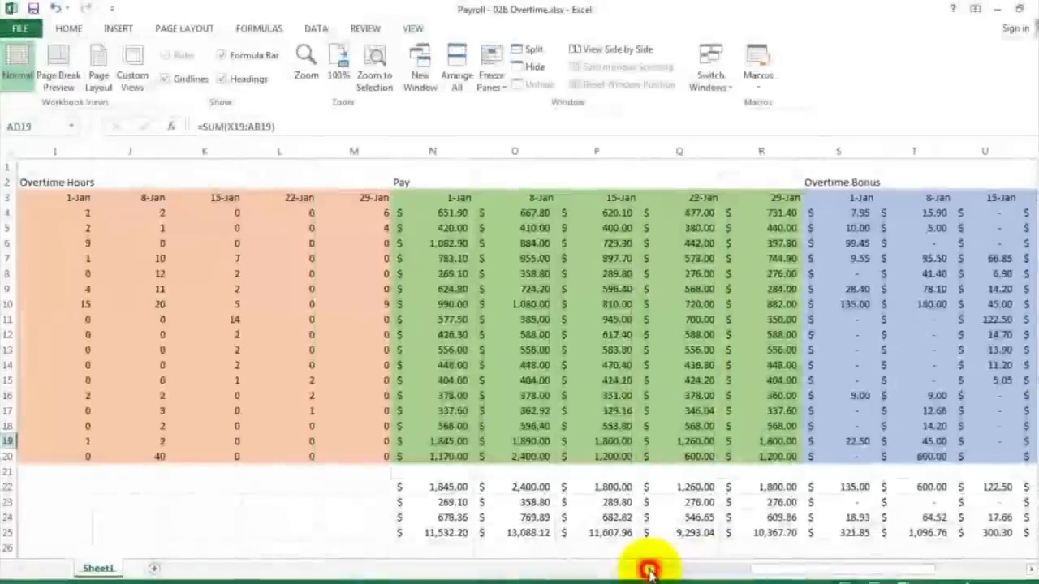
click(650, 571)
click(650, 570)
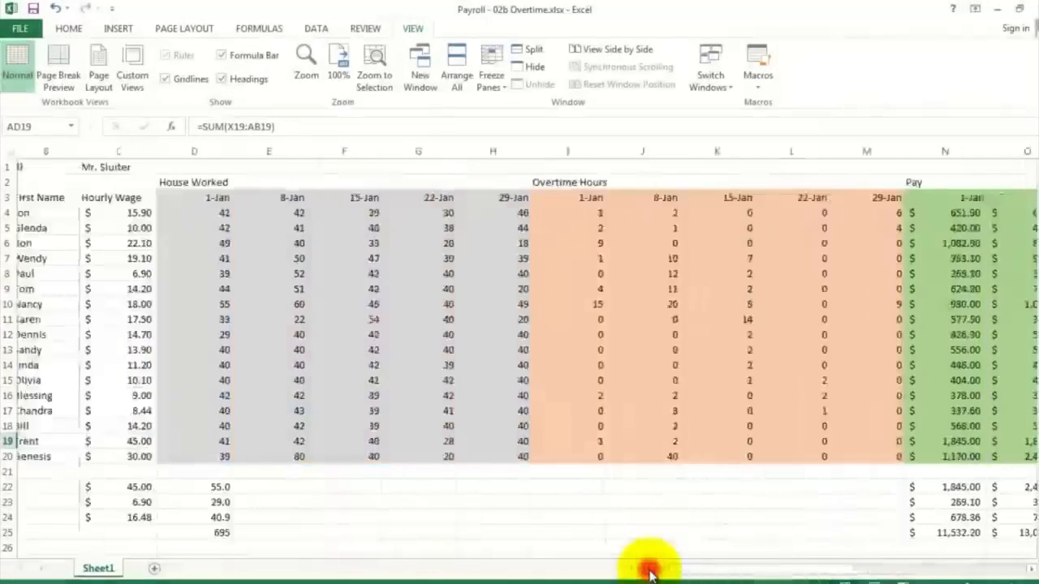
click(650, 571)
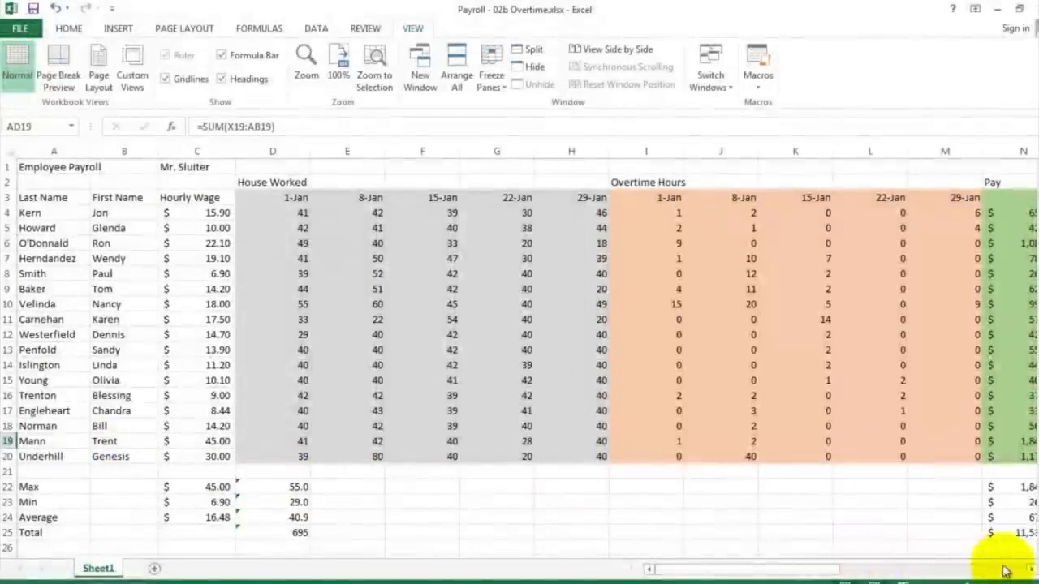
click(1030, 571)
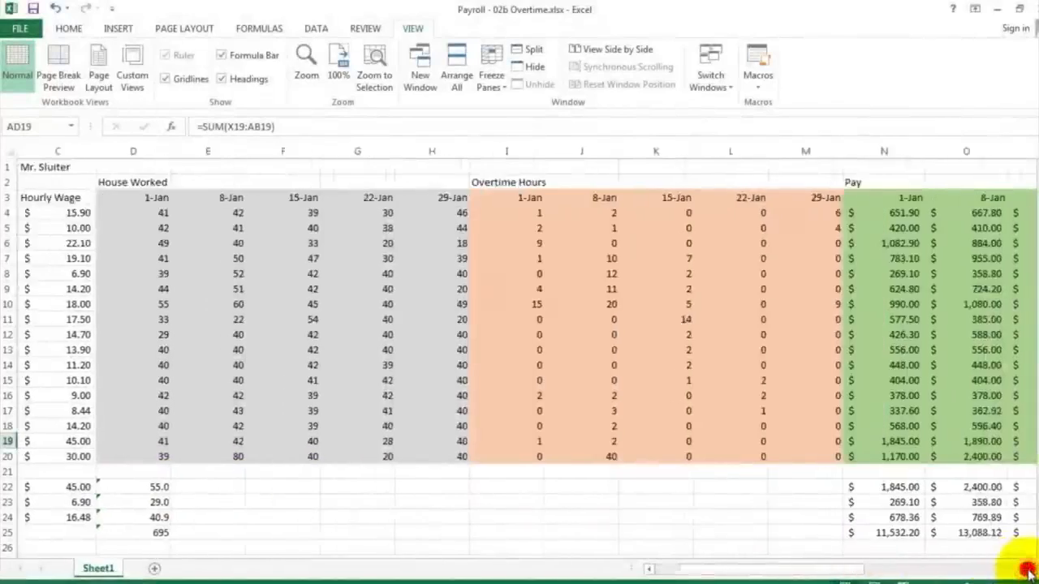
drag(1030, 571, 1030, 571)
drag(917, 536, 387, 184)
click(388, 184)
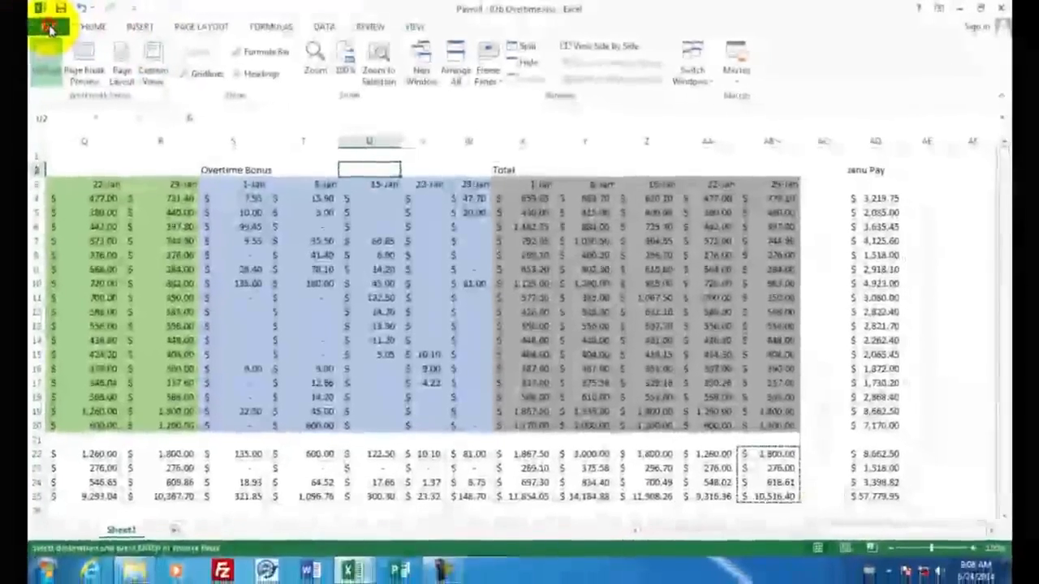
Step: Open the print preview and page through the printout
click(48, 28)
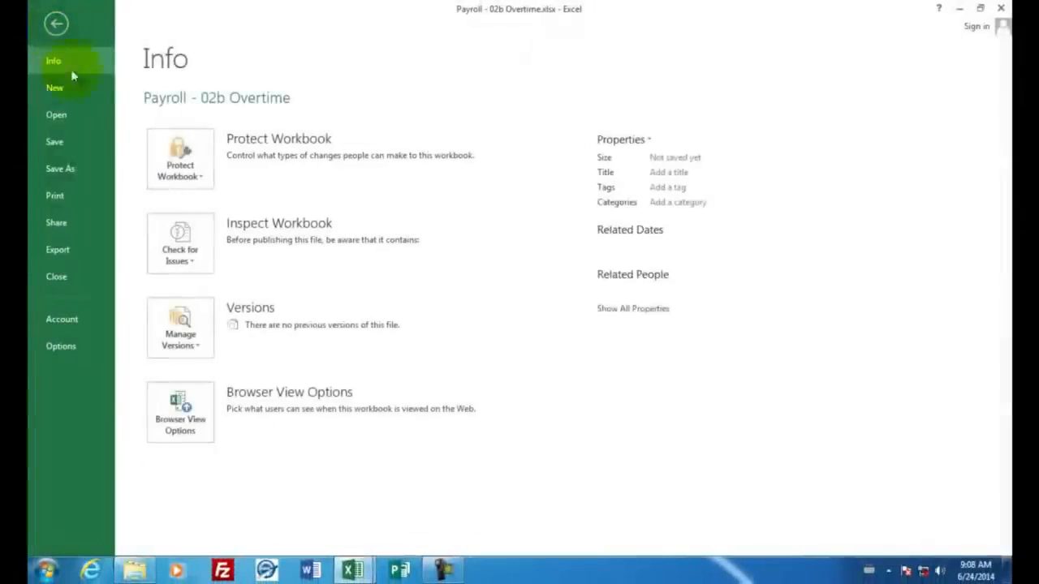
click(61, 197)
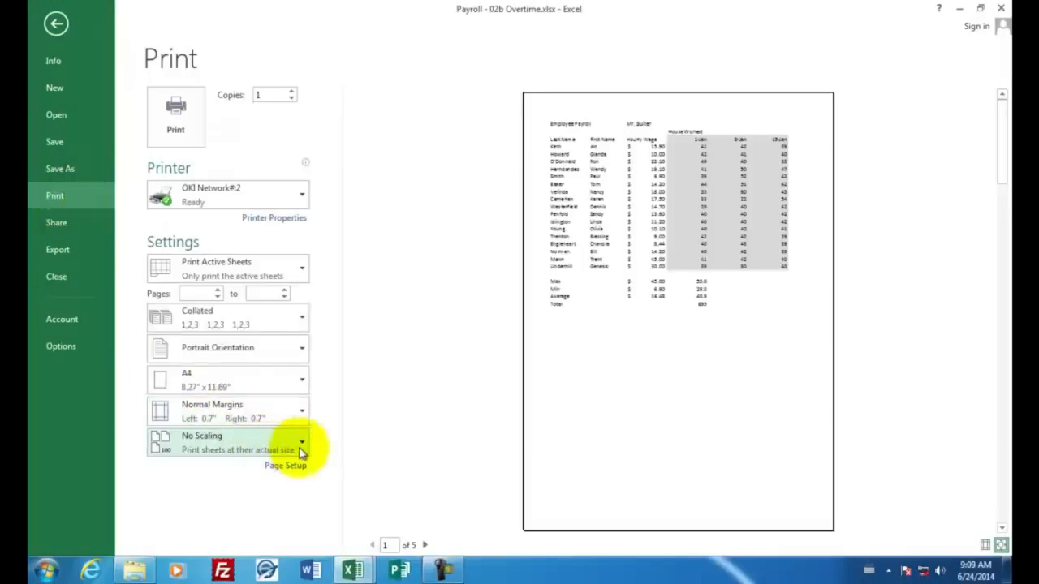
click(426, 546)
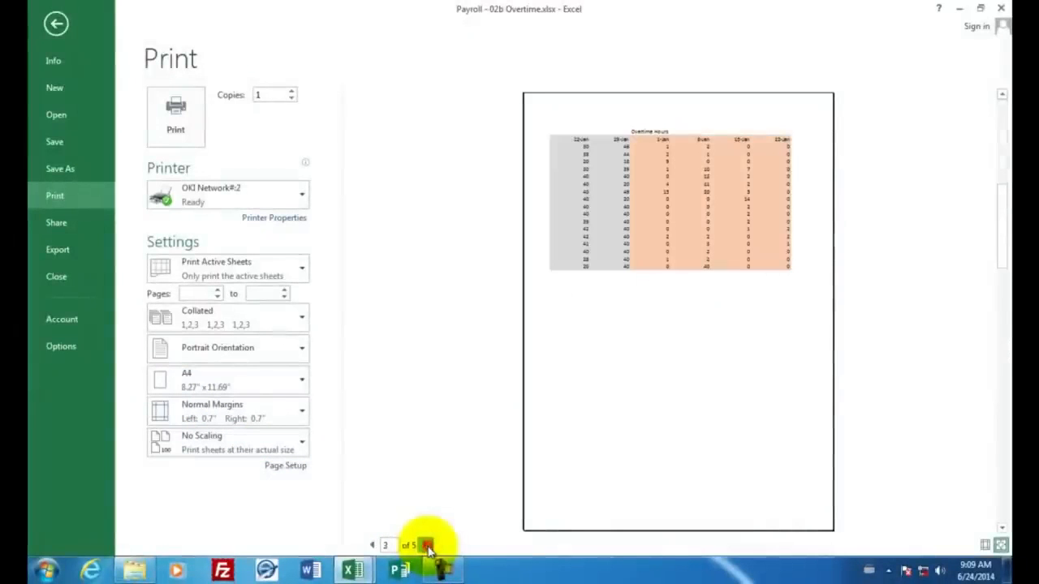
click(426, 546)
click(426, 546)
click(427, 545)
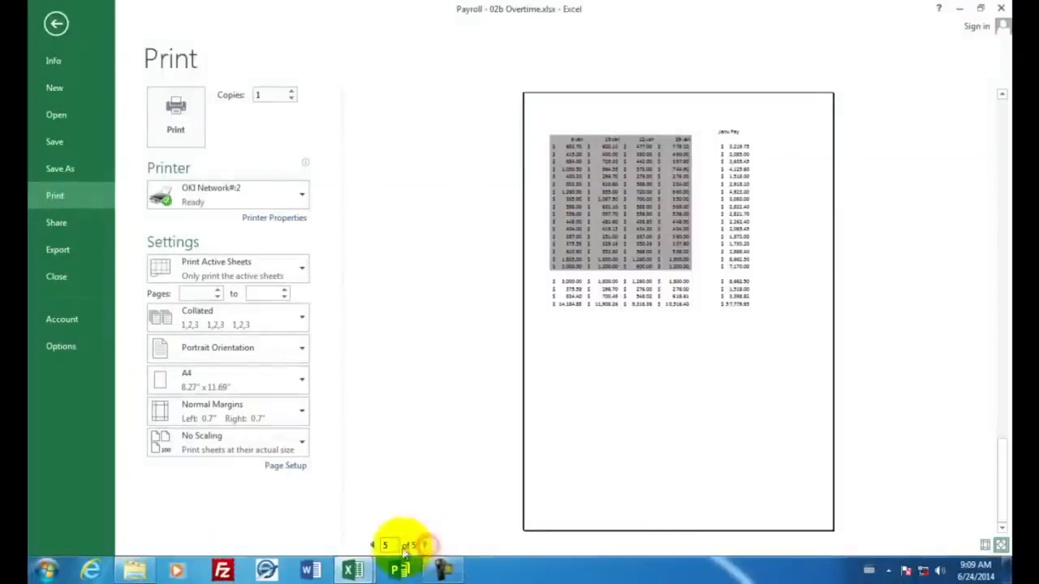
click(372, 546)
click(372, 545)
click(372, 546)
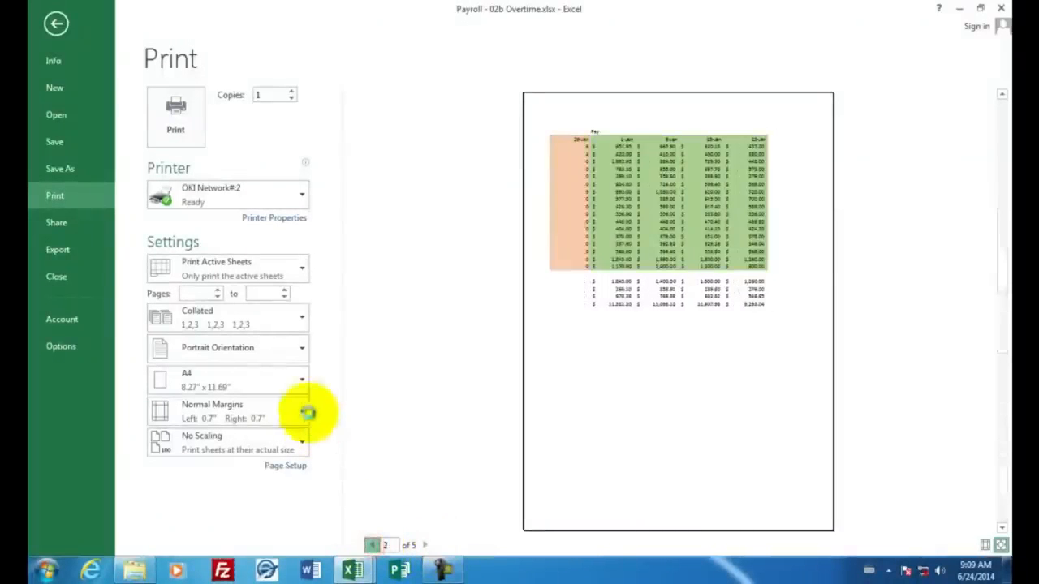
Step: Set the printout to landscape orientation and fit the sheet on one page
click(302, 357)
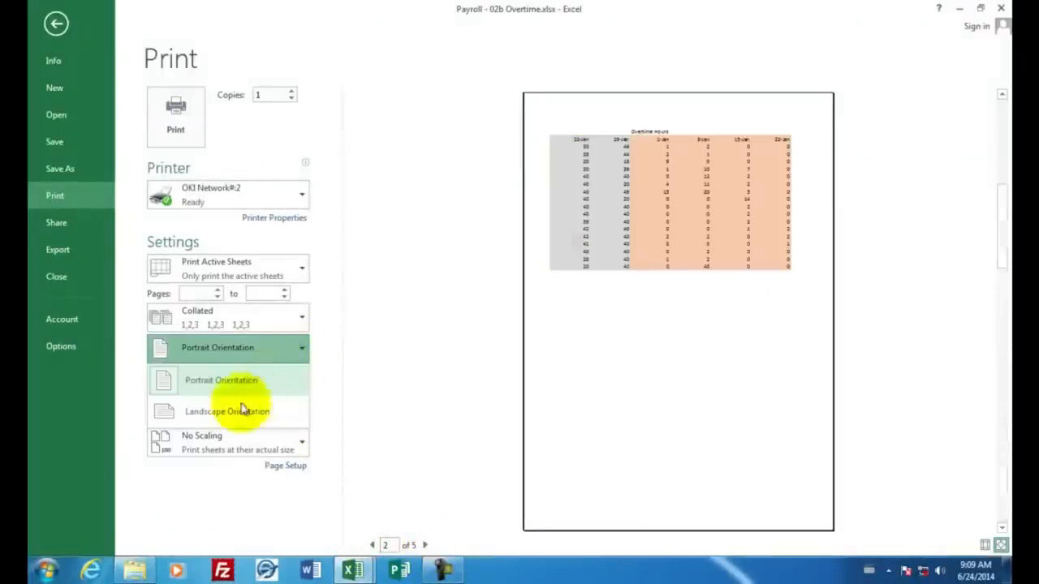
click(228, 412)
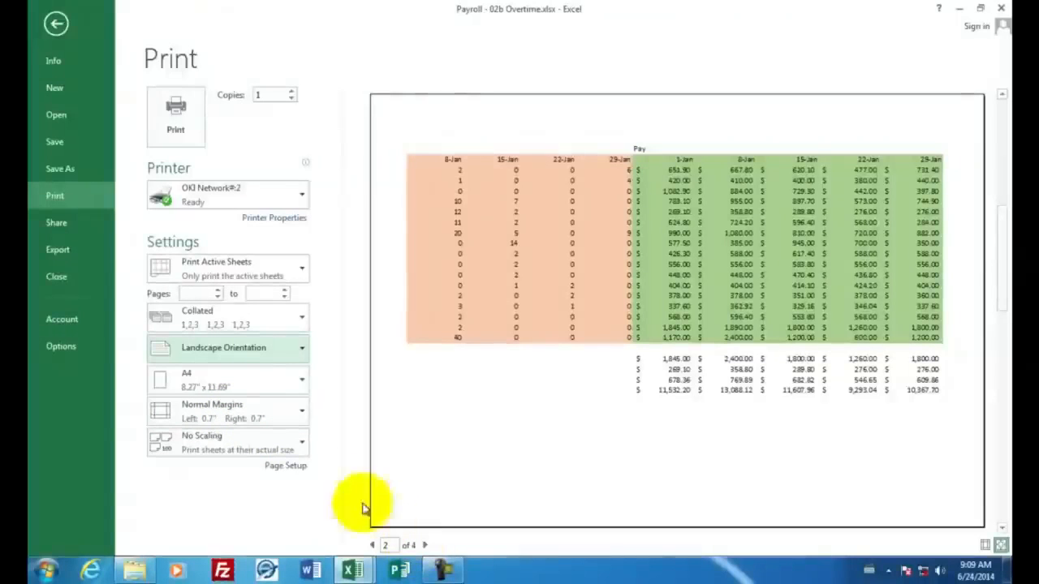
click(306, 446)
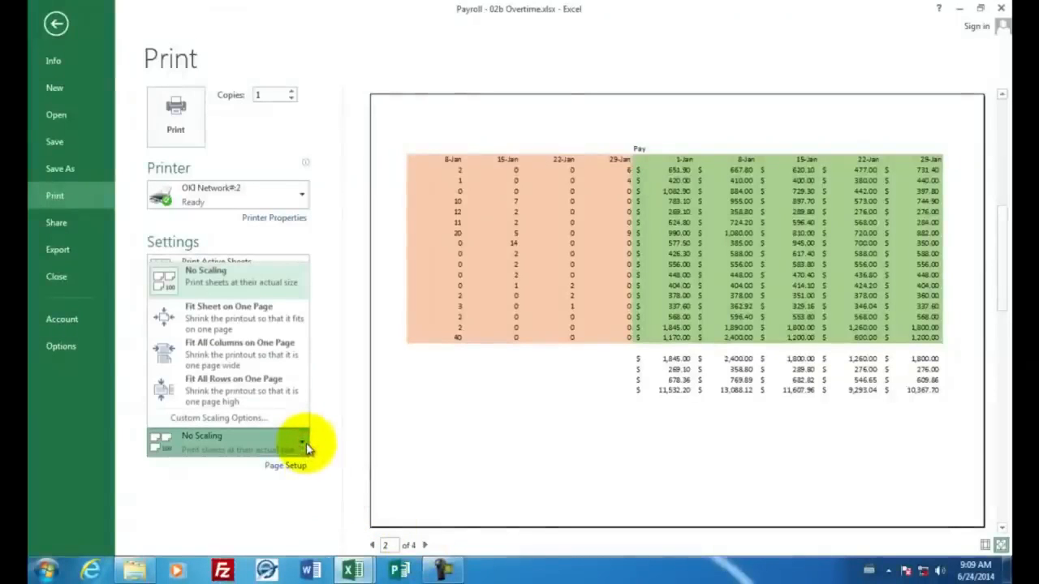
click(219, 328)
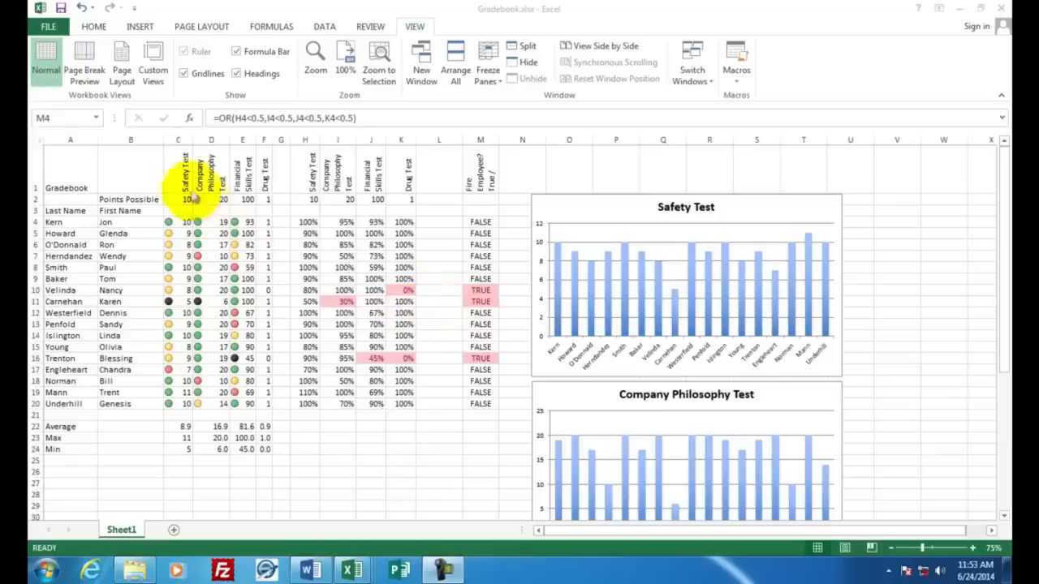
Step: Create a new blank workbook
click(179, 172)
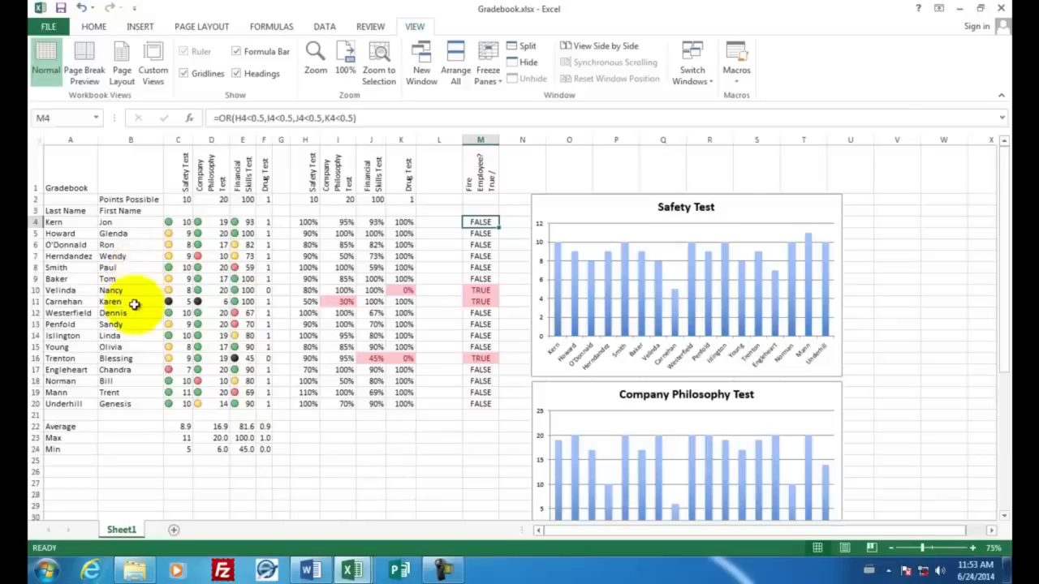
click(56, 30)
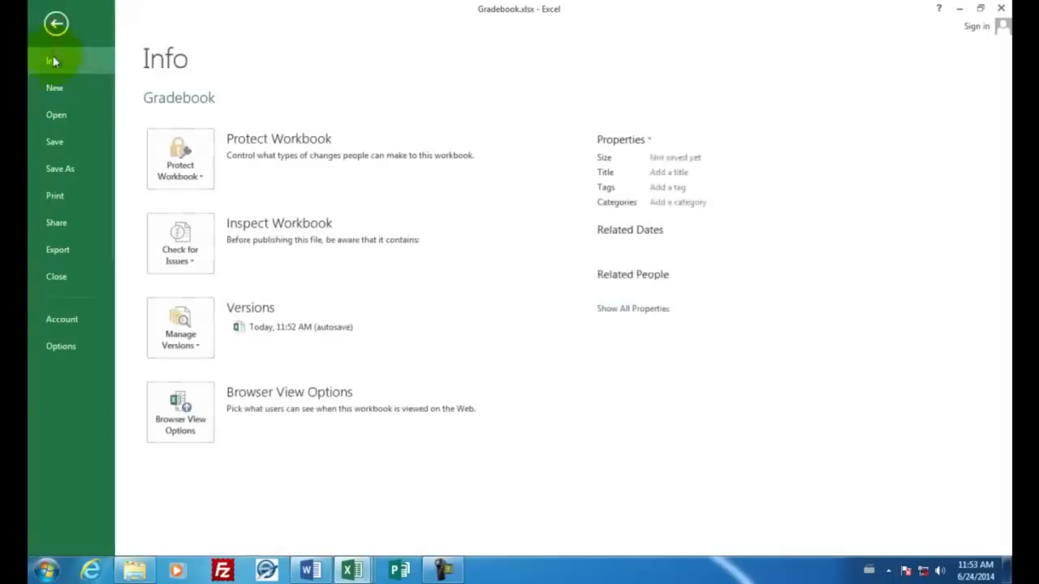
click(54, 87)
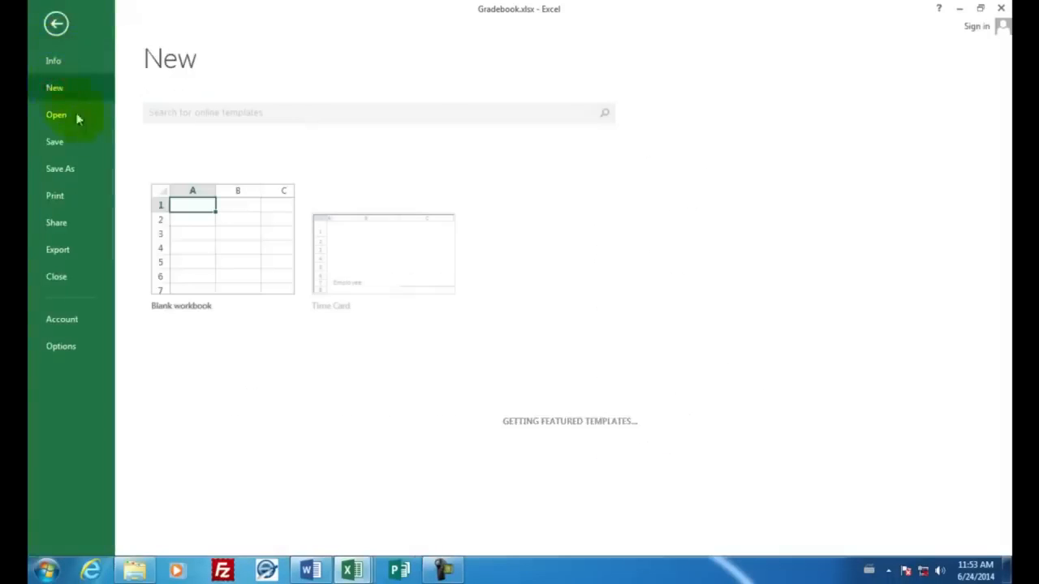
click(204, 224)
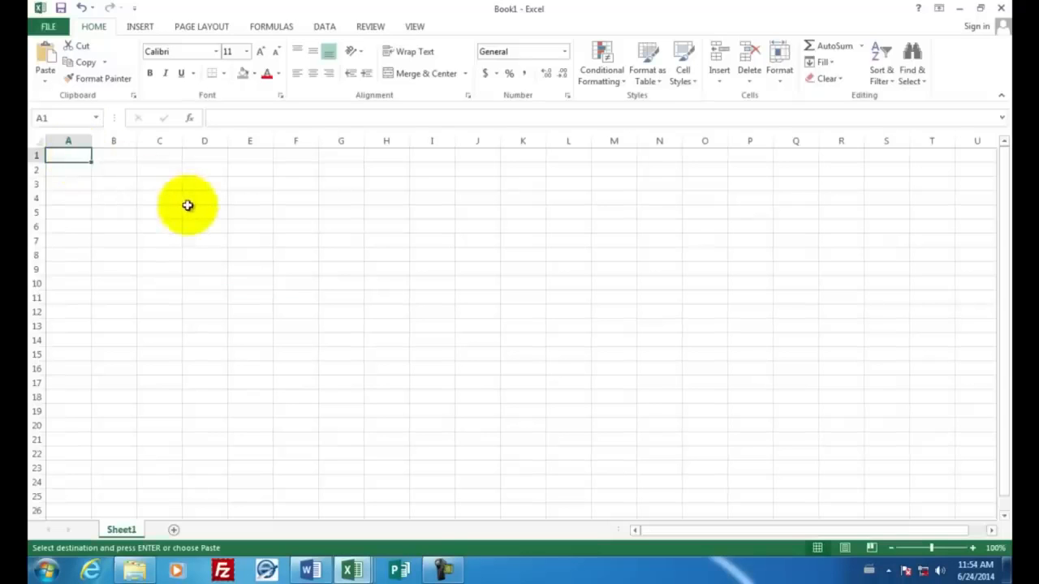
Step: Enter the title Gradebook in A1 and the heading Last Name in A3
text(Gra)
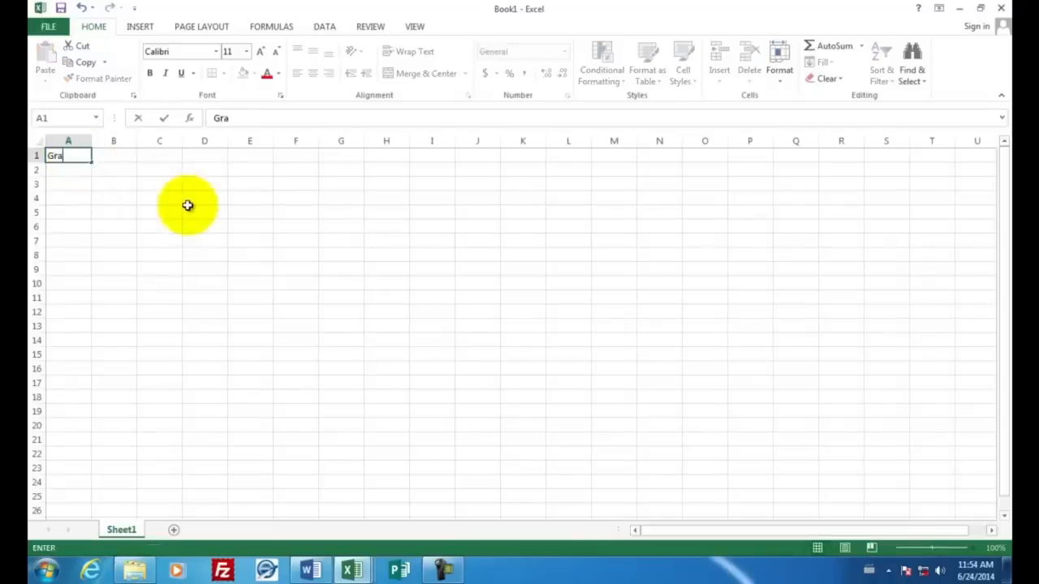
text(debook)
key(Return)
key(Return)
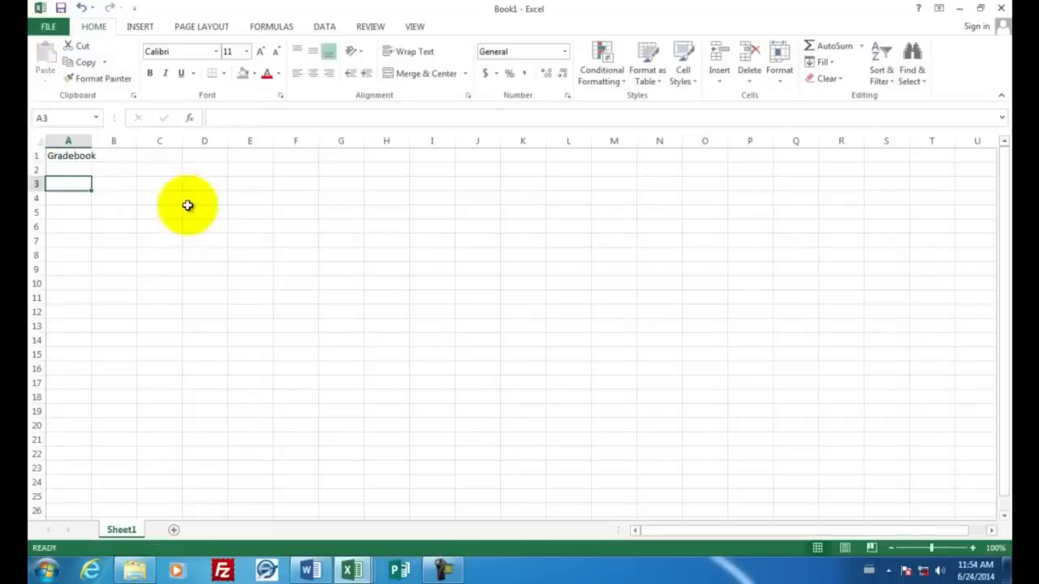
text(Last Name)
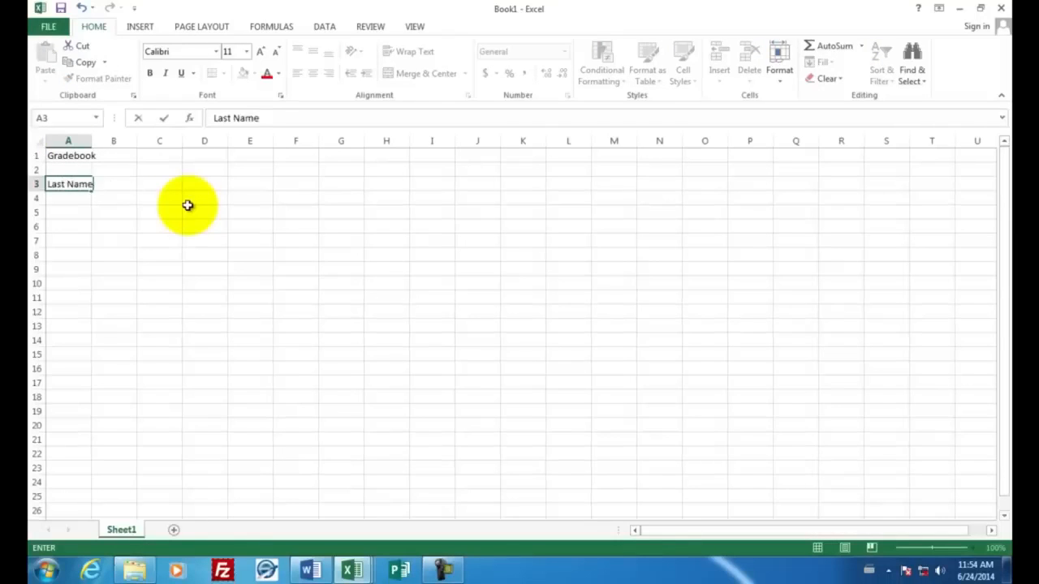
key(Tab)
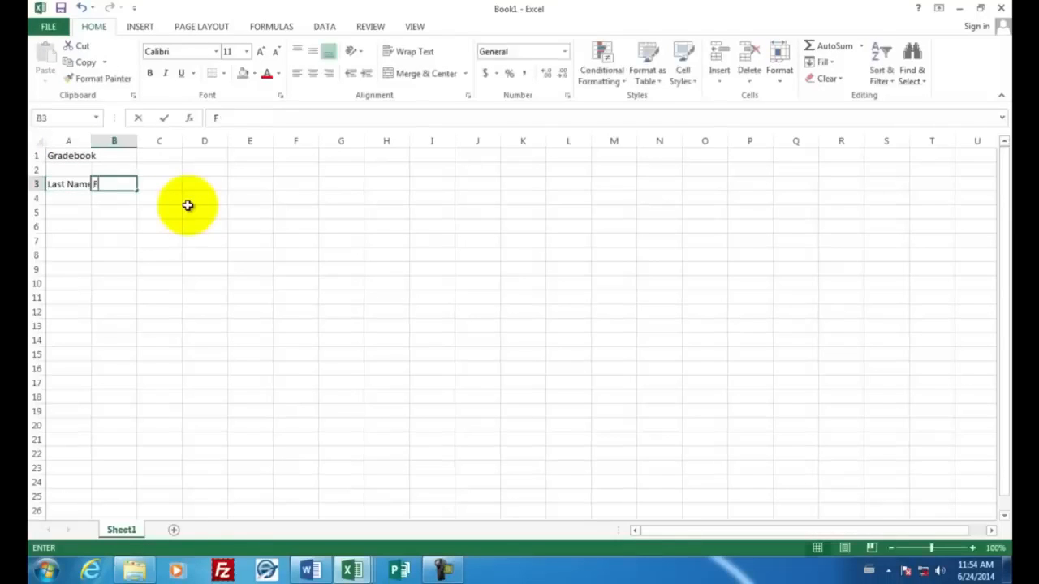
Step: Enter the heading First Name in B3
text(First Name)
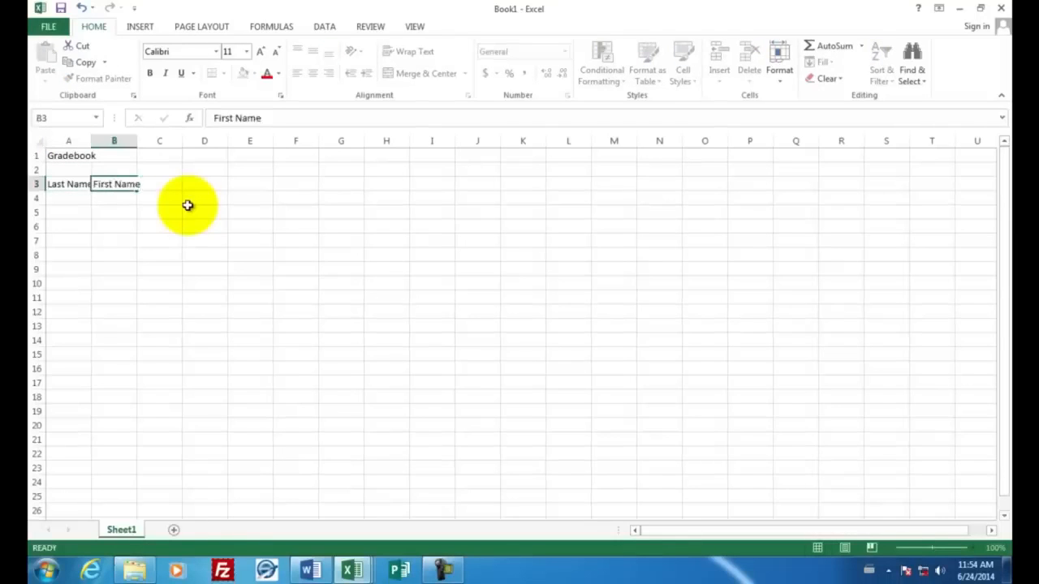
key(Return)
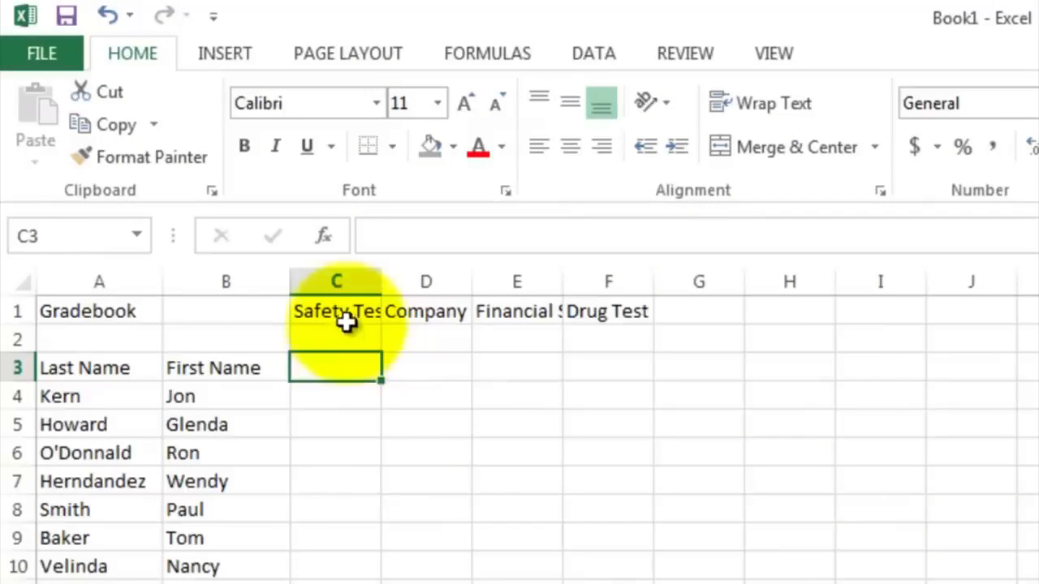
Step: Rotate the four test headings in C1:F1 so their text reads upward
click(343, 312)
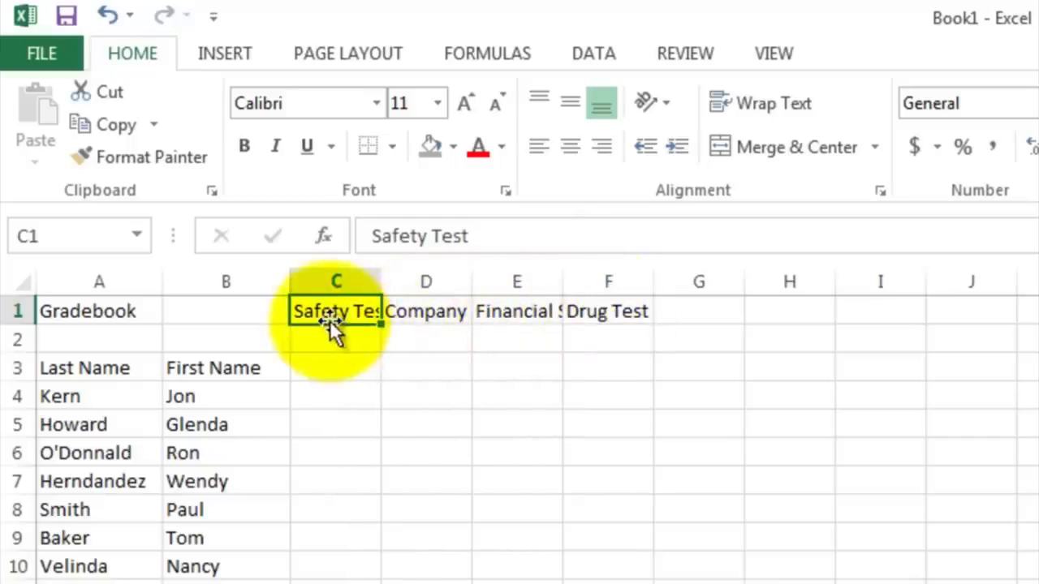
click(418, 311)
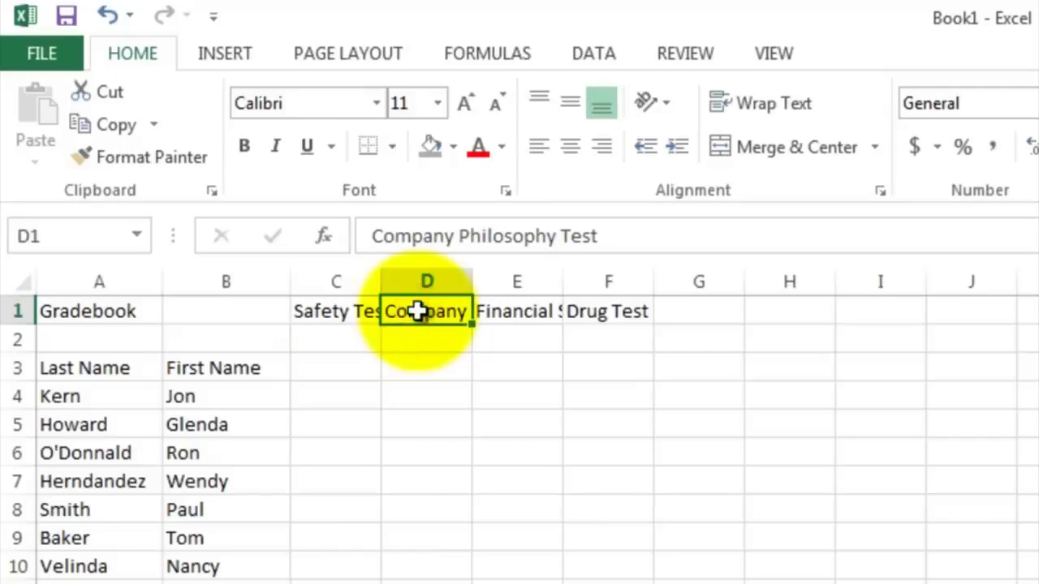
click(517, 312)
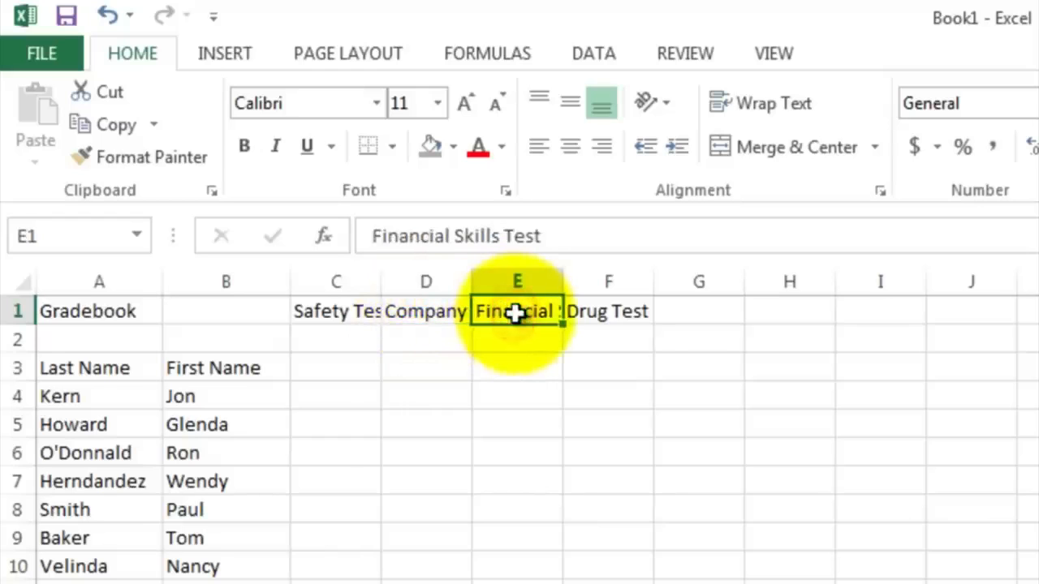
click(605, 312)
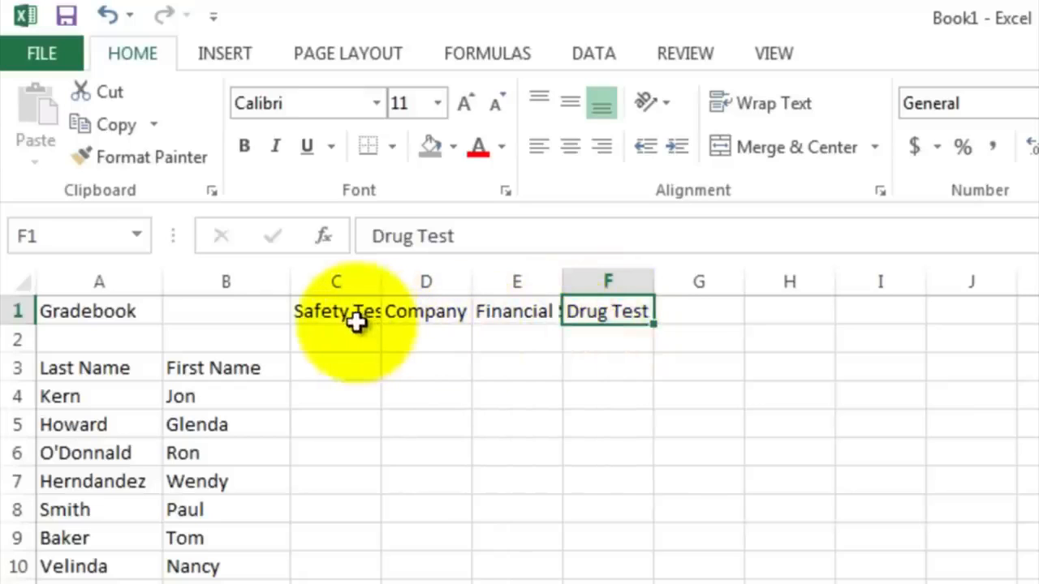
drag(336, 311, 606, 312)
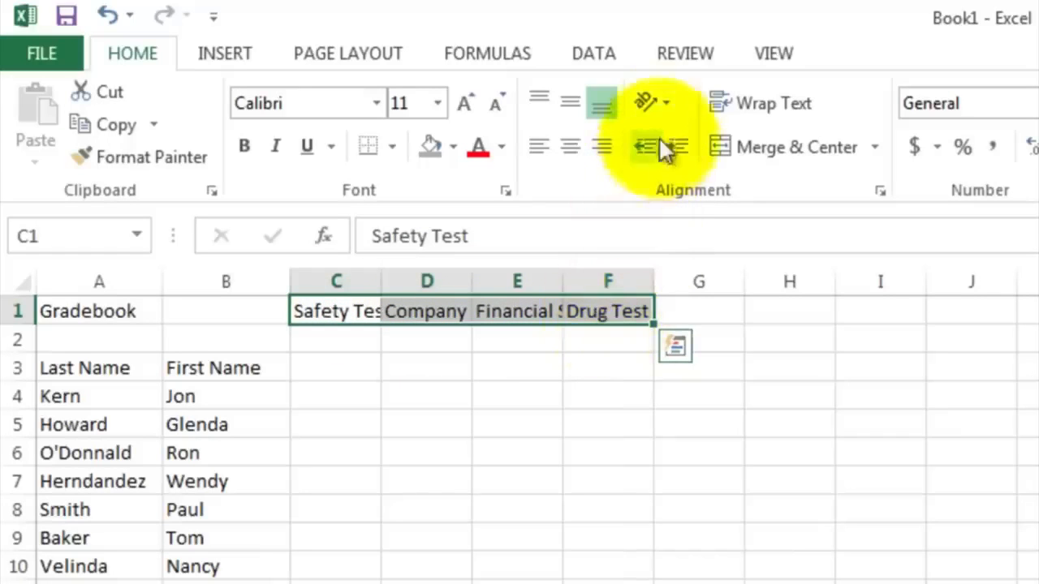
click(643, 97)
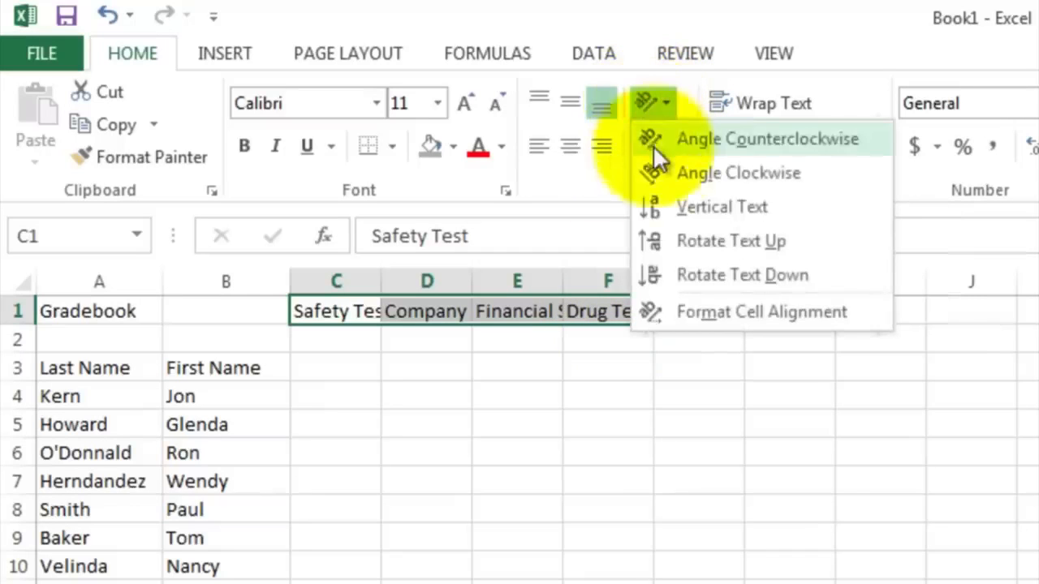
click(683, 248)
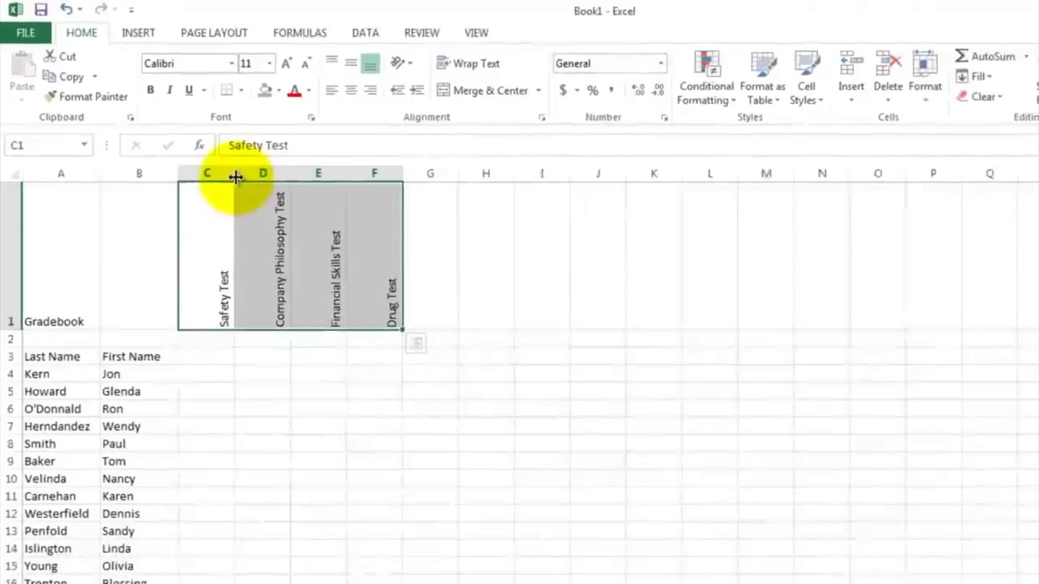
drag(235, 177, 286, 175)
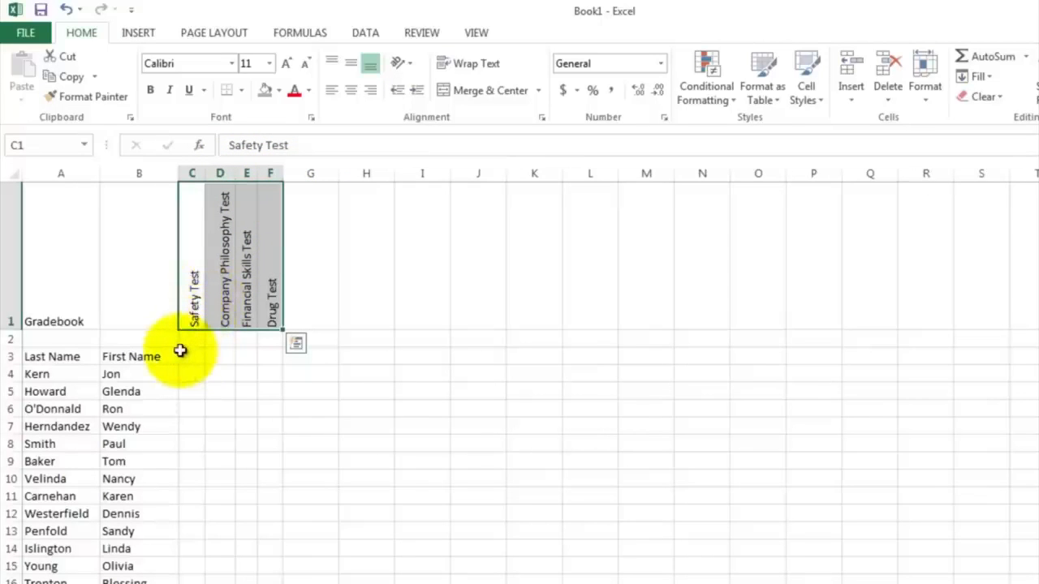
Step: Enter the label Points Possible in B2
click(147, 338)
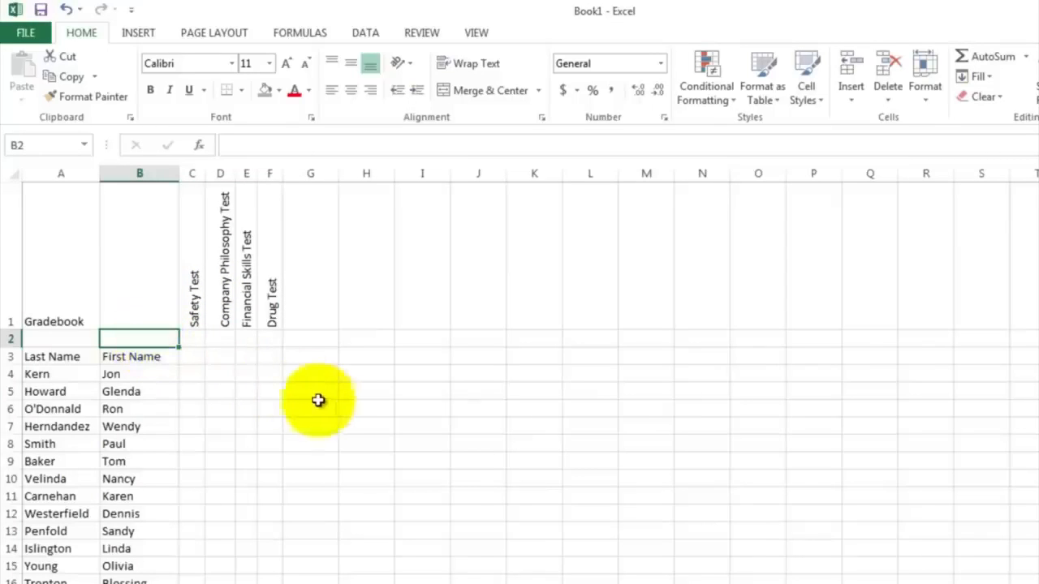
text(Poi)
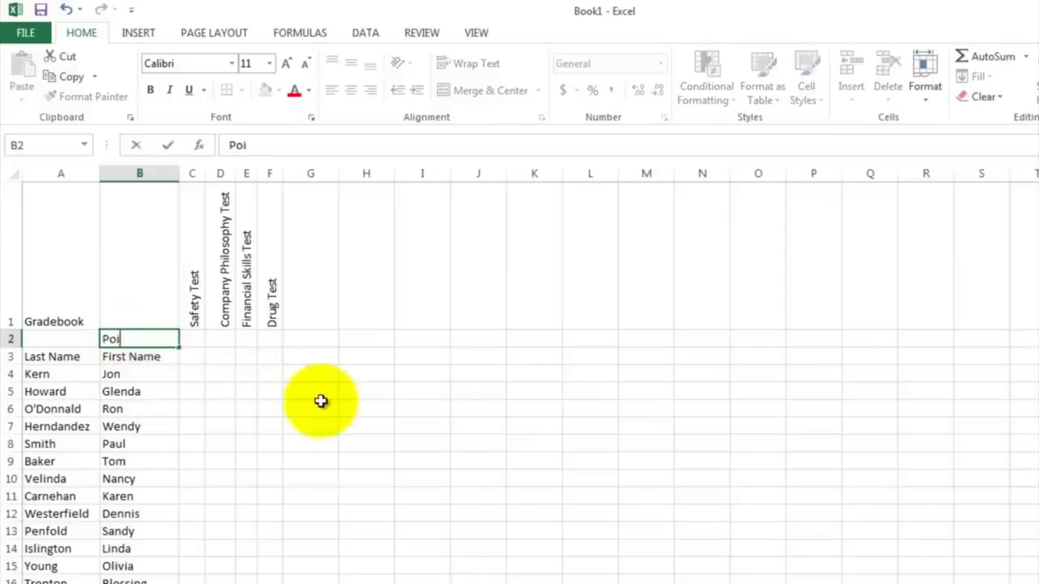
text(nts Possi)
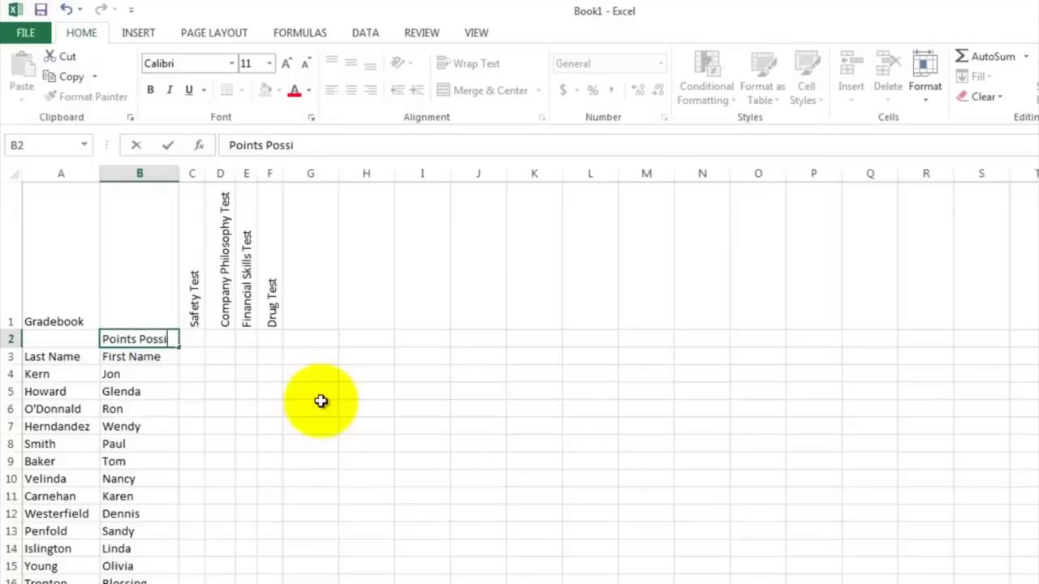
text(ble)
key(Return)
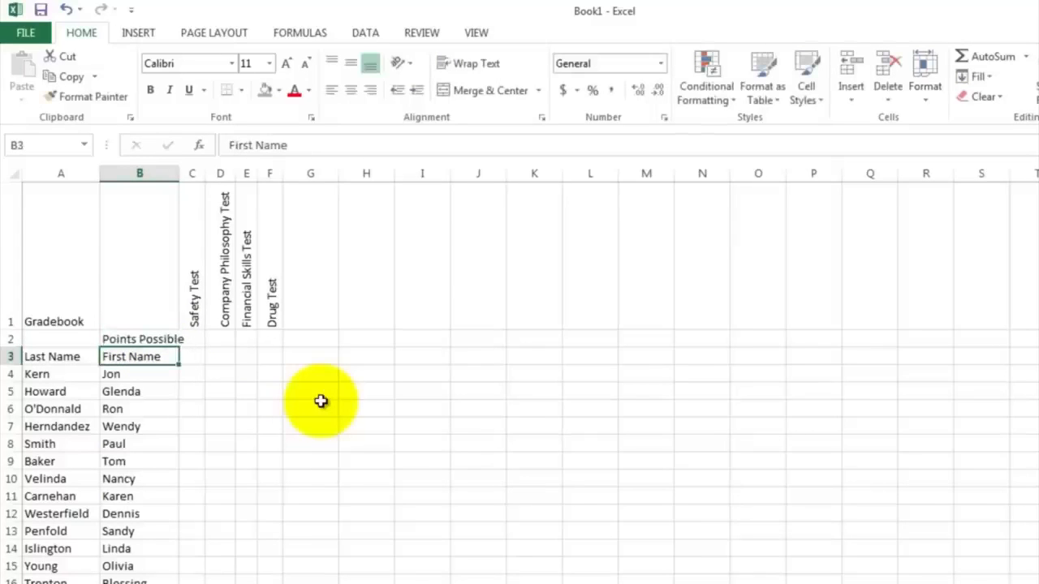
Step: Enter the points possible for each test in C2:F2: 10, 20, 100 and 1
click(195, 339)
text(10)
key(Tab)
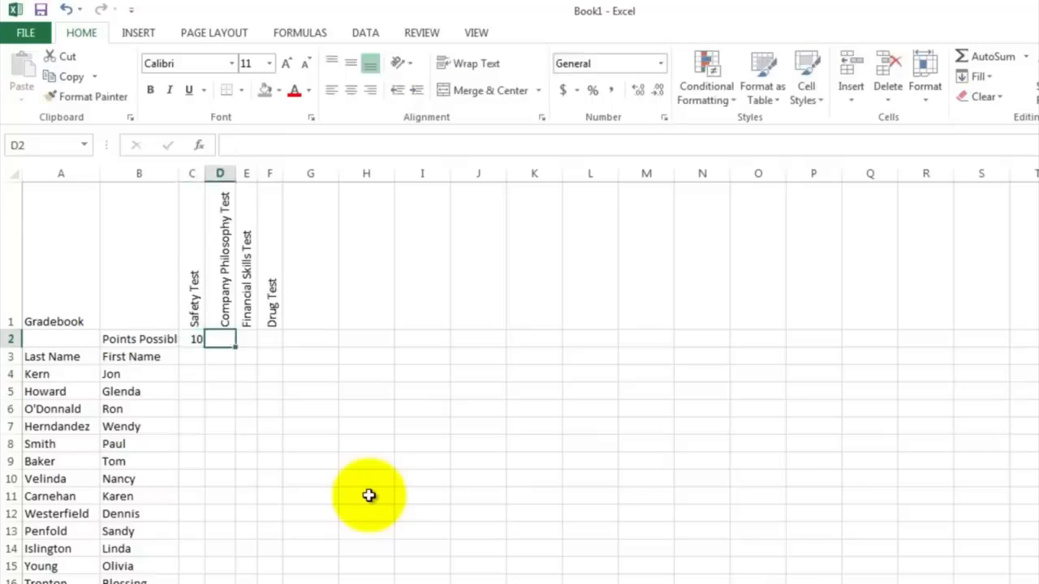
text(2)
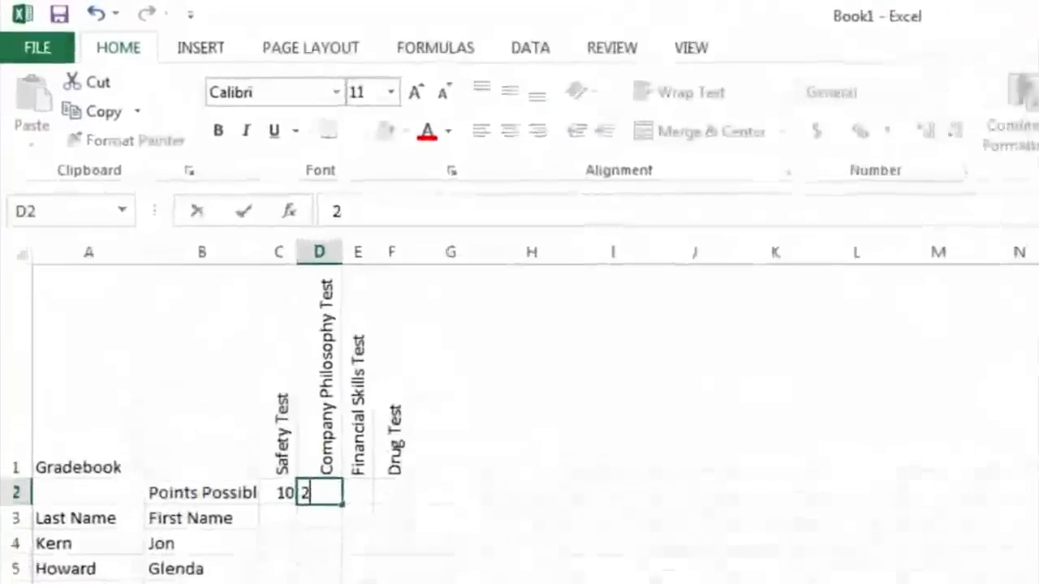
text(0)
key(Tab)
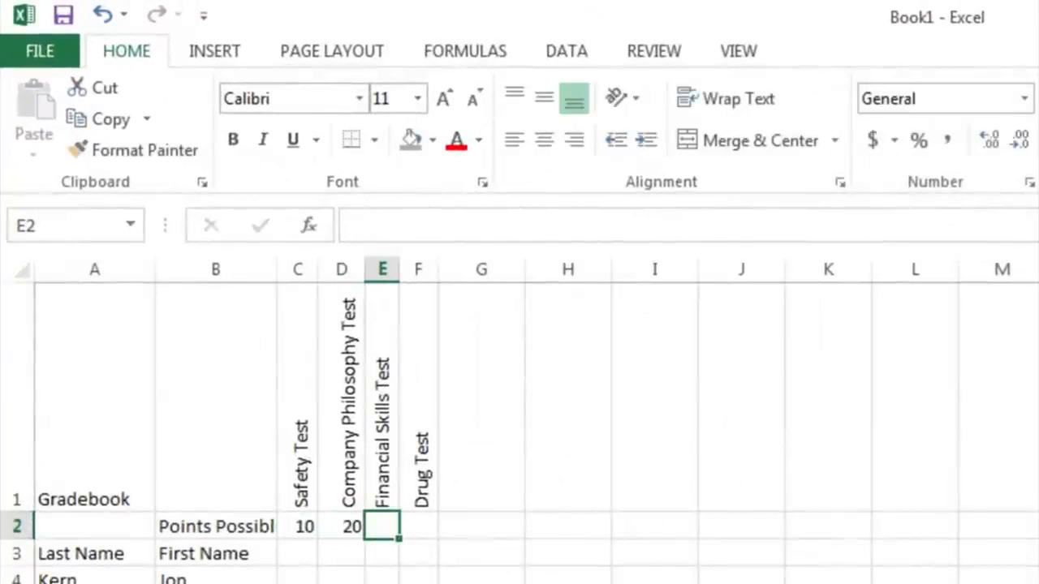
text(100)
key(Tab)
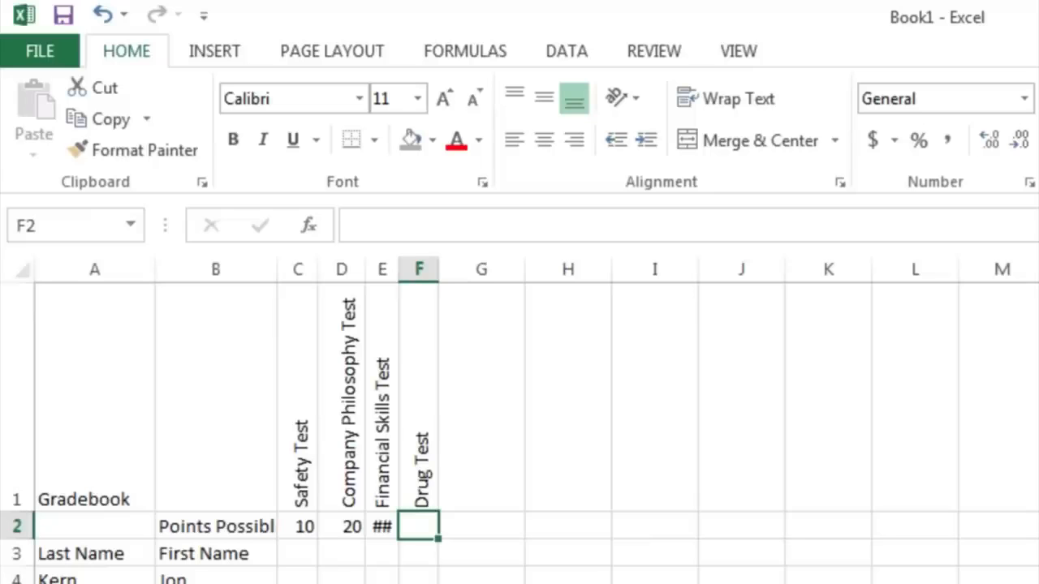
text(1)
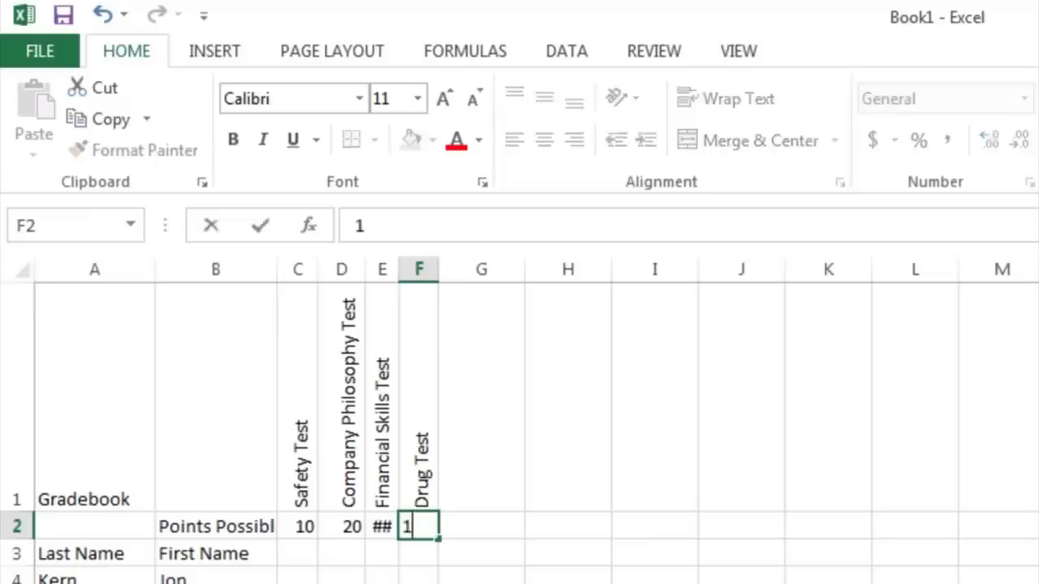
key(Return)
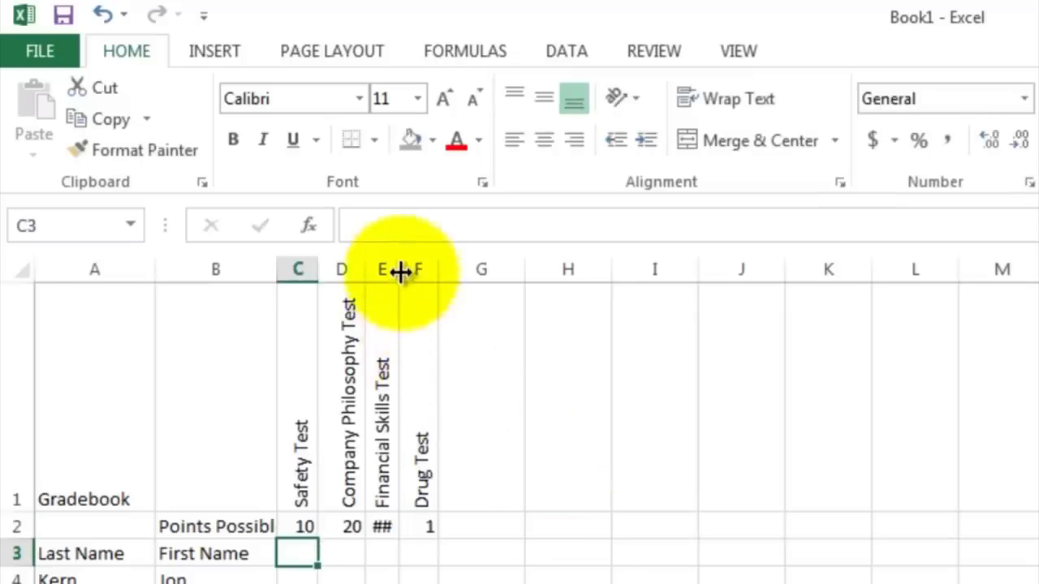
Step: Widen column E so the Financial Skills Test points value fits
drag(400, 272, 414, 273)
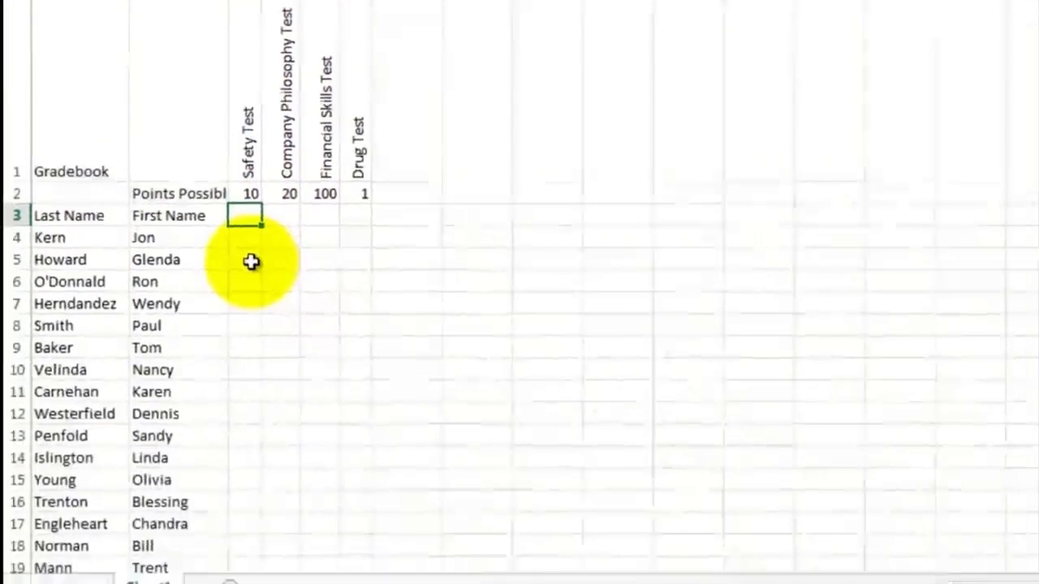
click(247, 231)
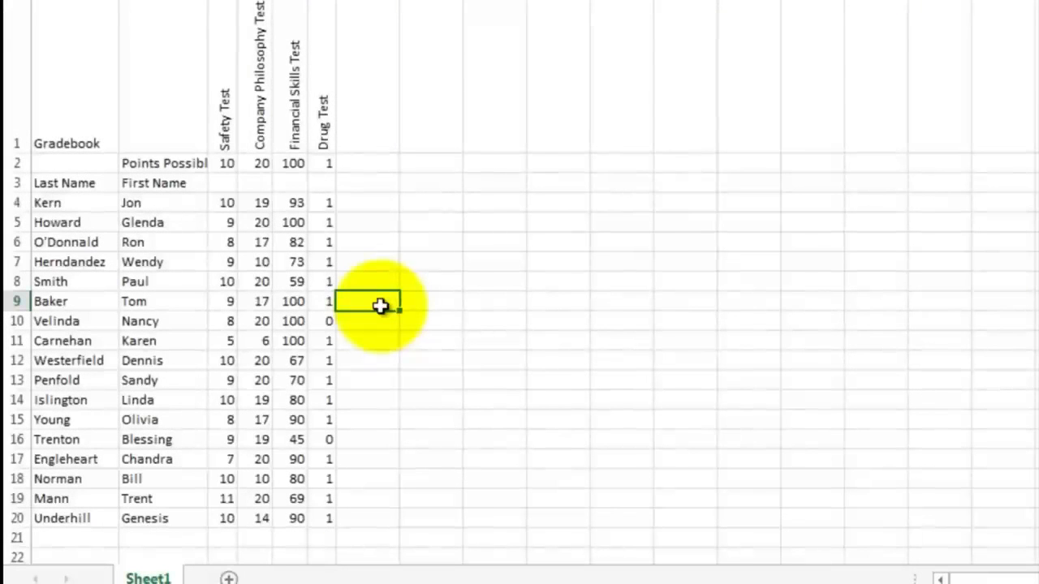
click(221, 205)
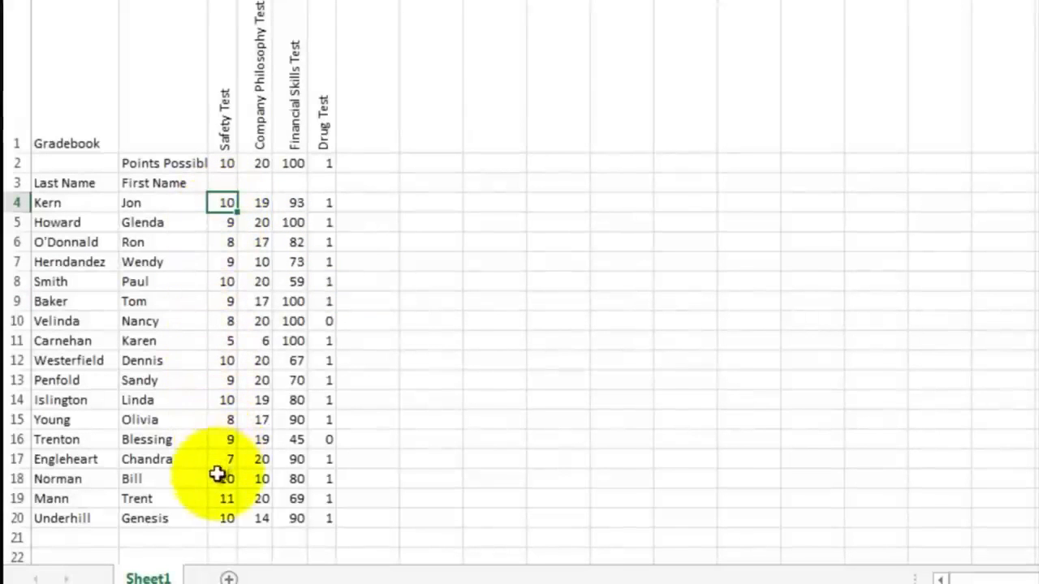
click(218, 499)
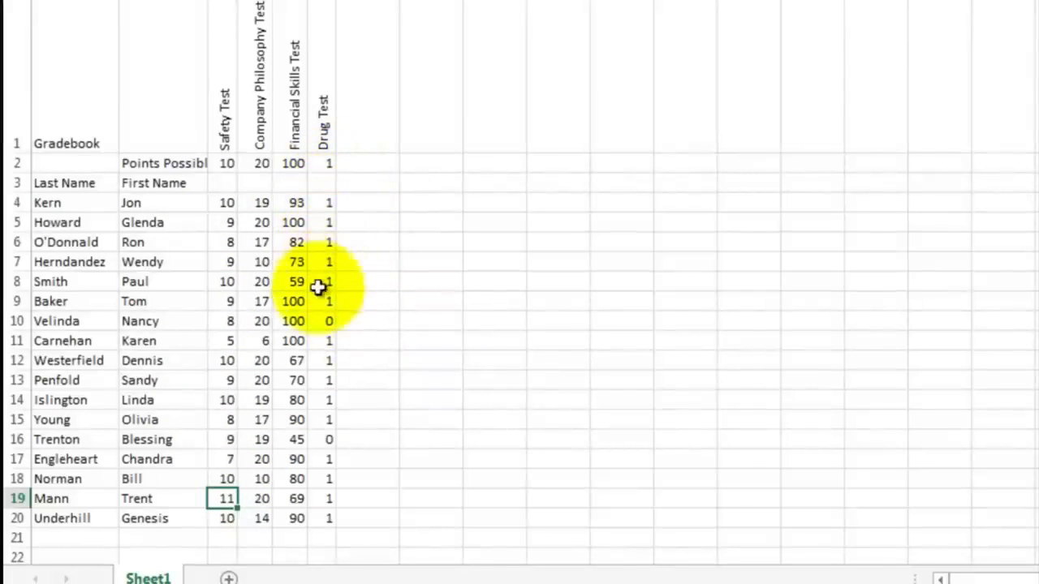
click(322, 438)
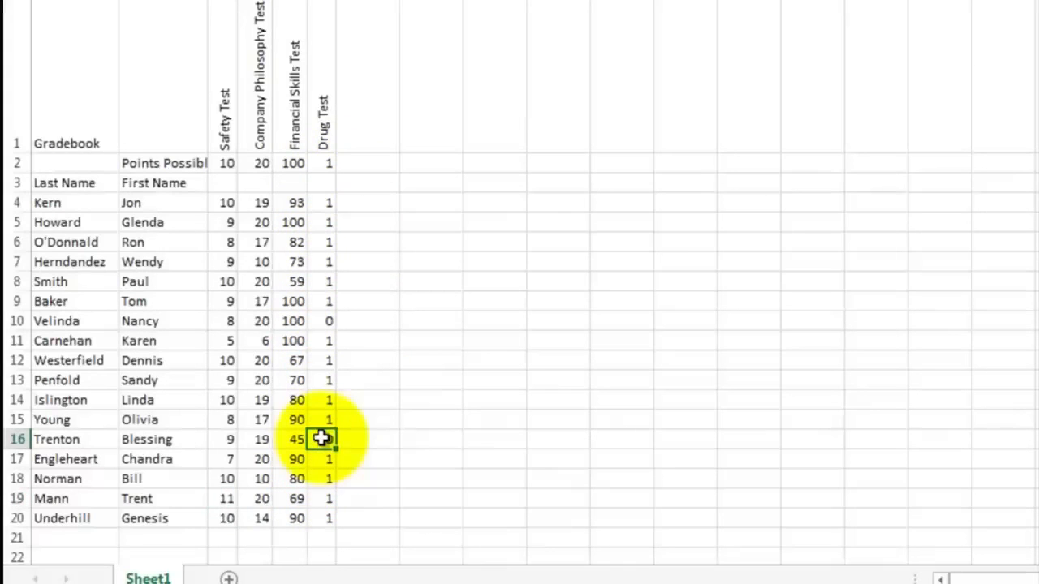
click(495, 221)
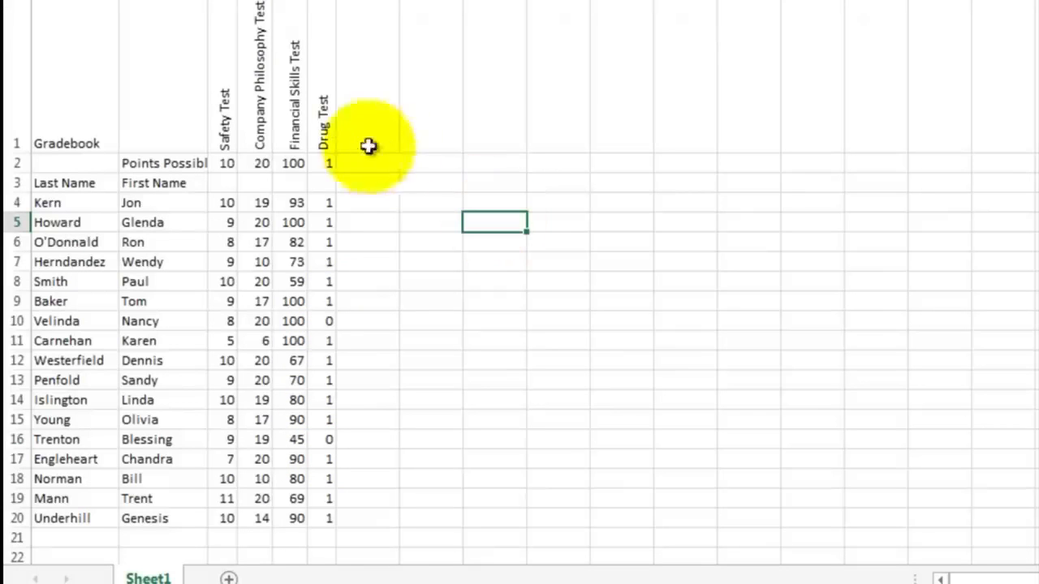
Step: Copy the test headings in C1:F1 and paste them into H1:K1
click(227, 125)
drag(234, 124, 309, 112)
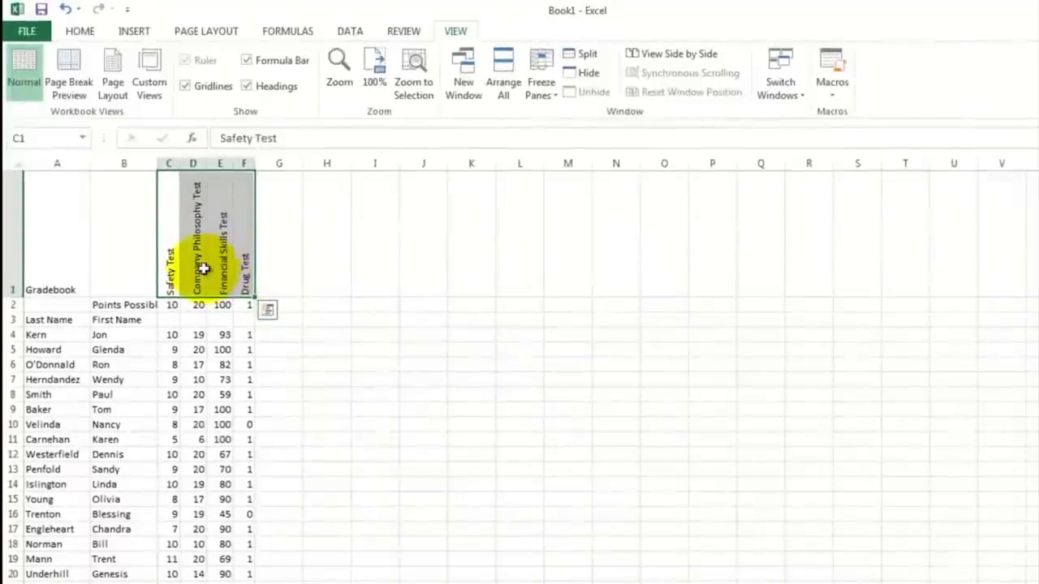
right_click(199, 269)
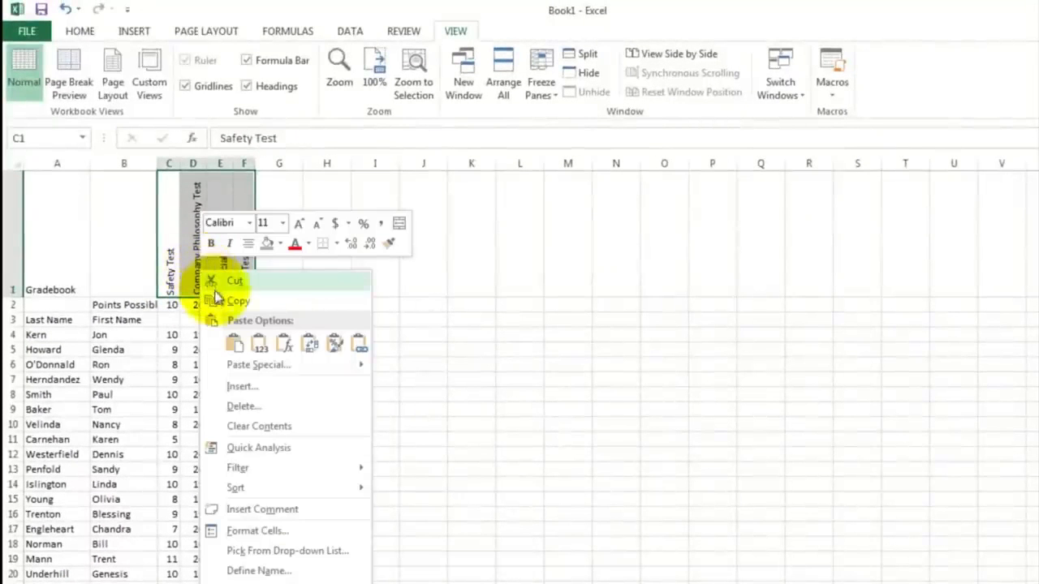
click(234, 305)
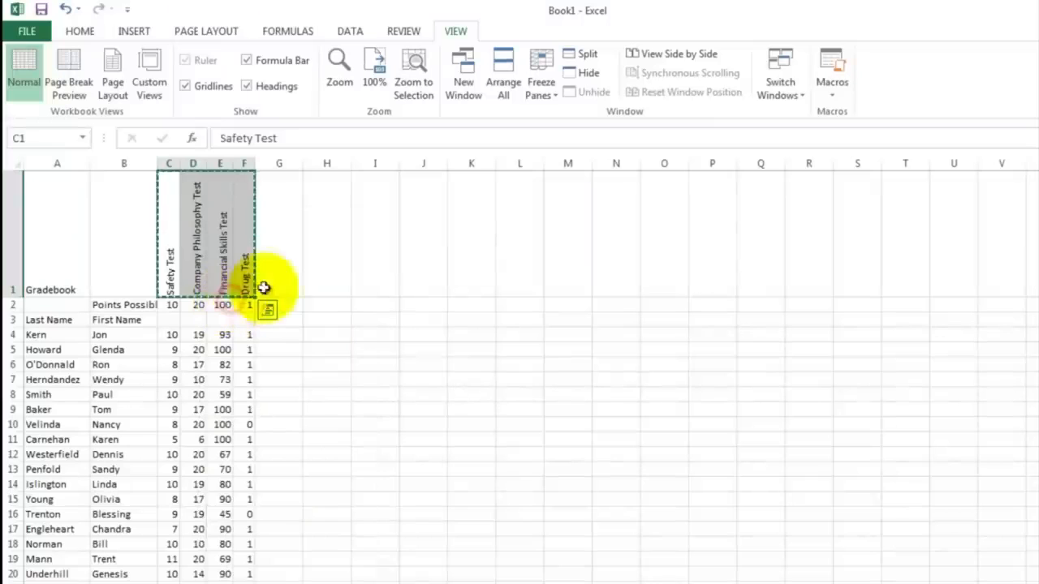
click(333, 260)
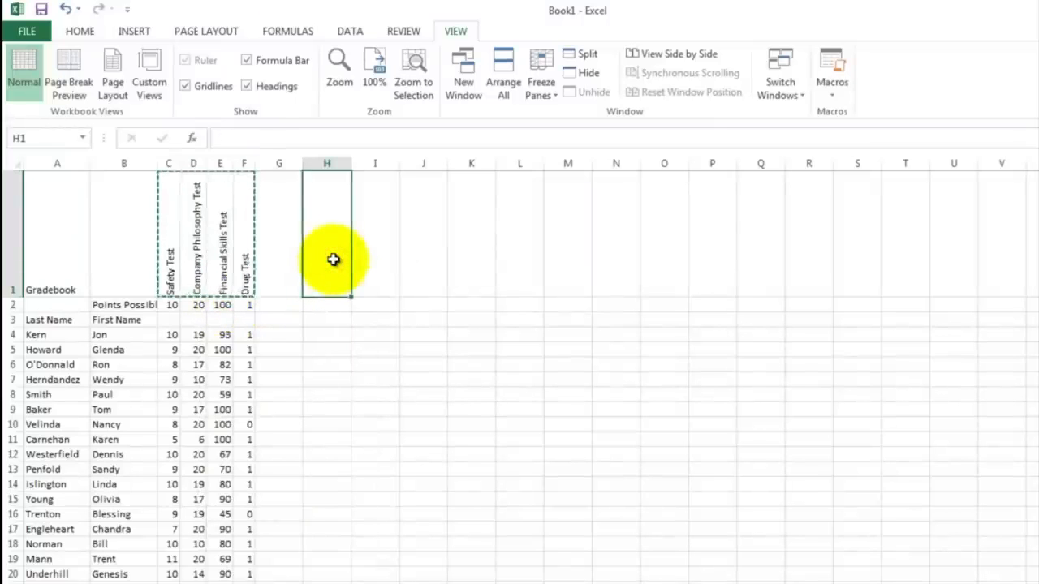
right_click(333, 260)
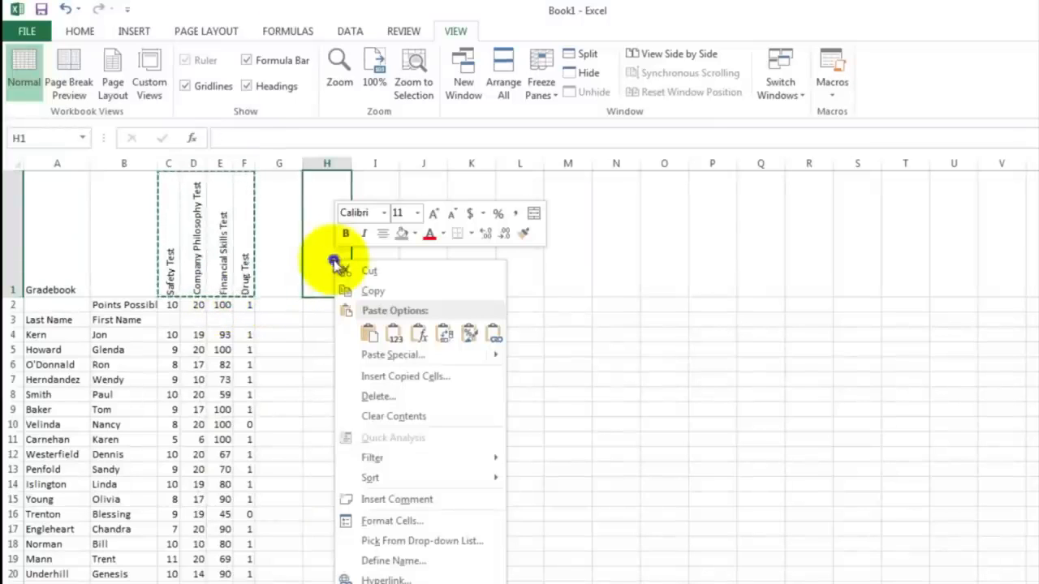
click(367, 333)
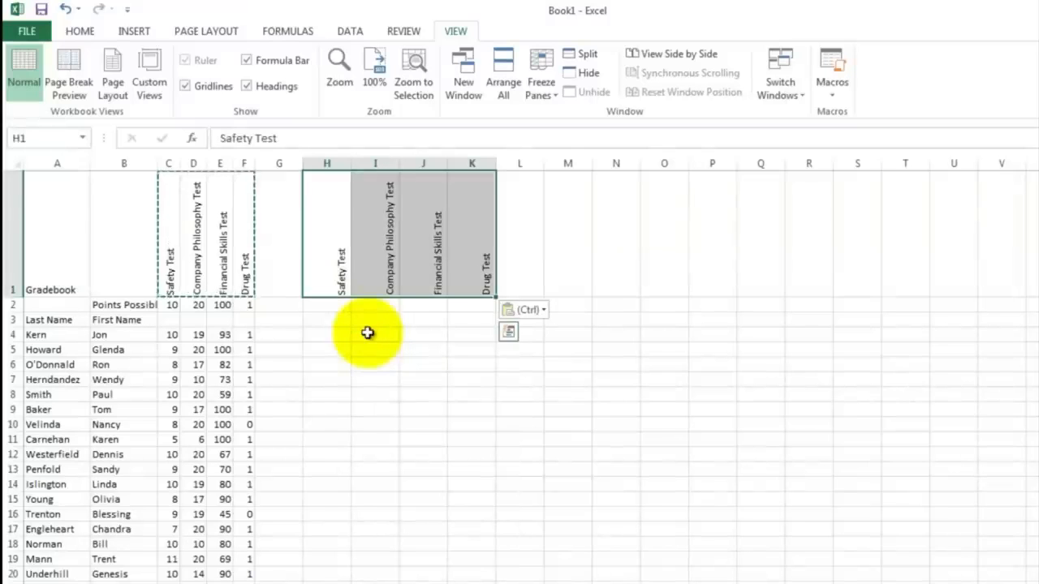
Step: Enter a formula in H4 dividing Kern's Safety Test score in C4 by the points possible in C2
click(322, 336)
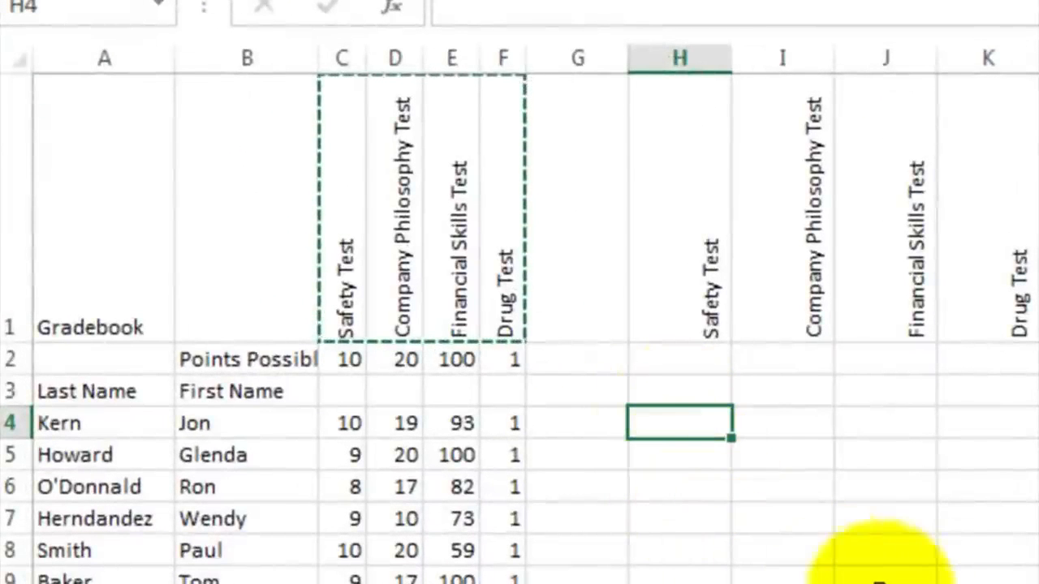
text(=)
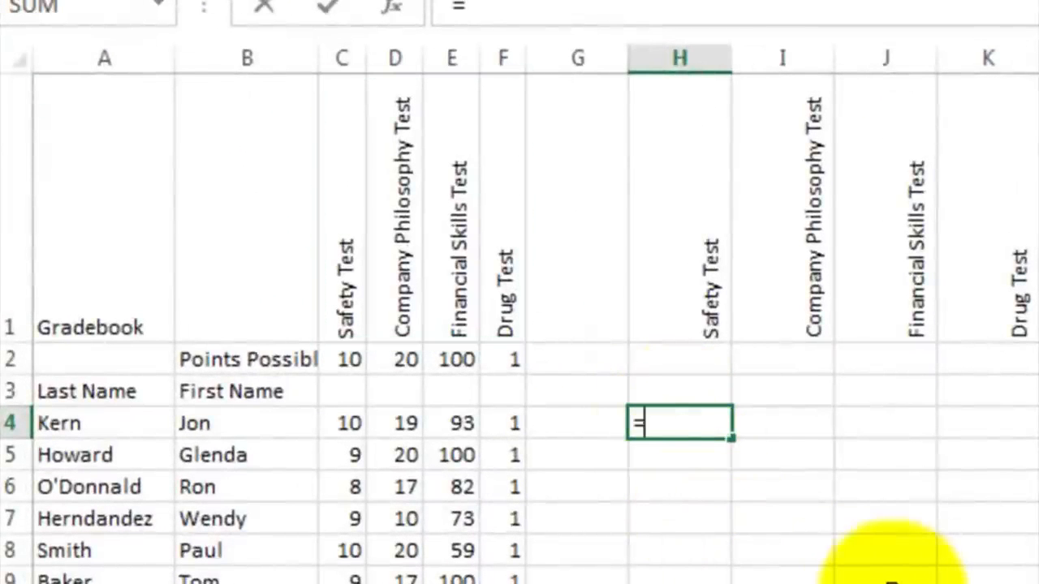
click(345, 428)
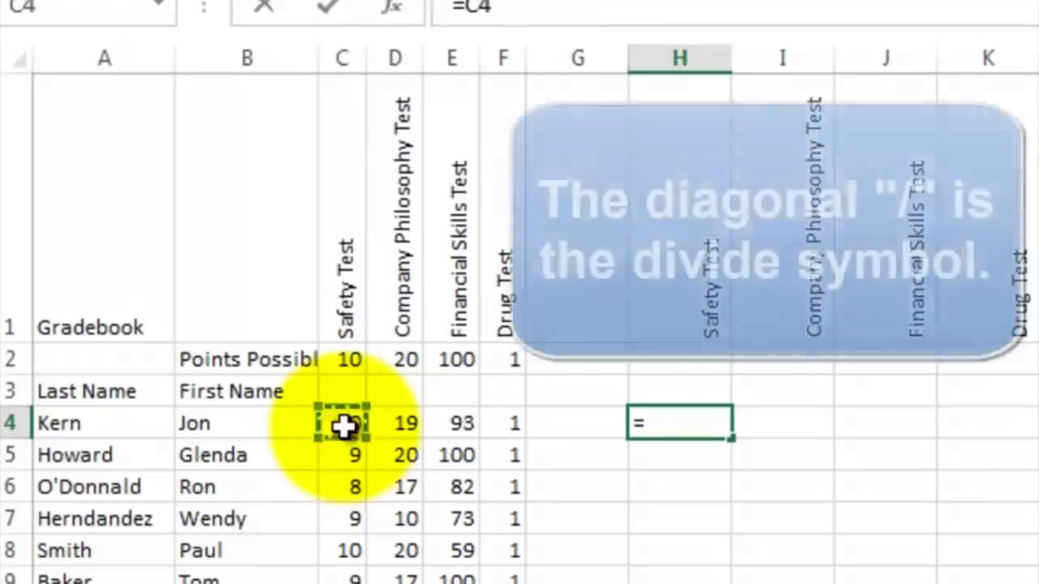
text(/)
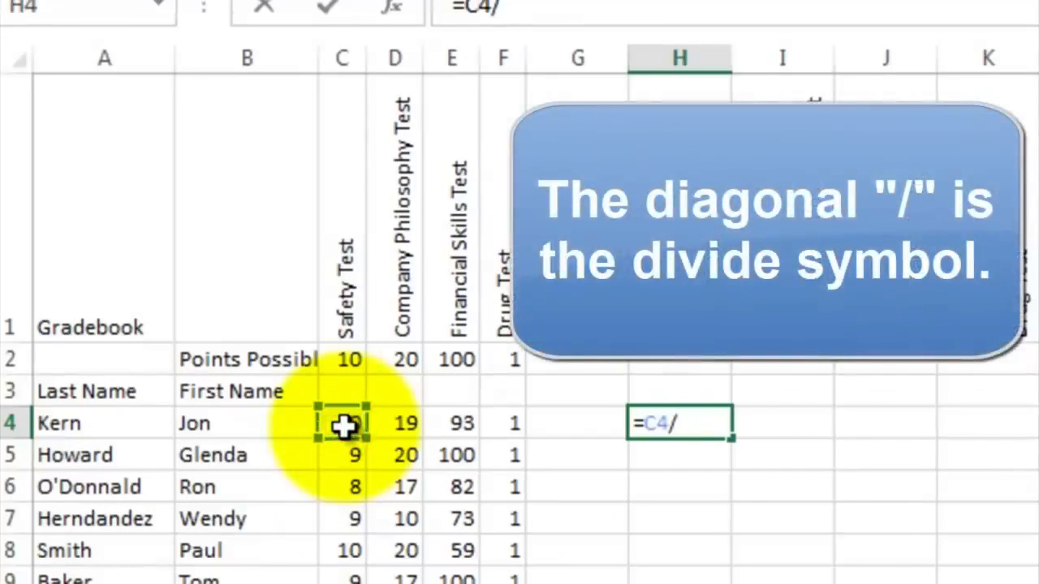
click(347, 358)
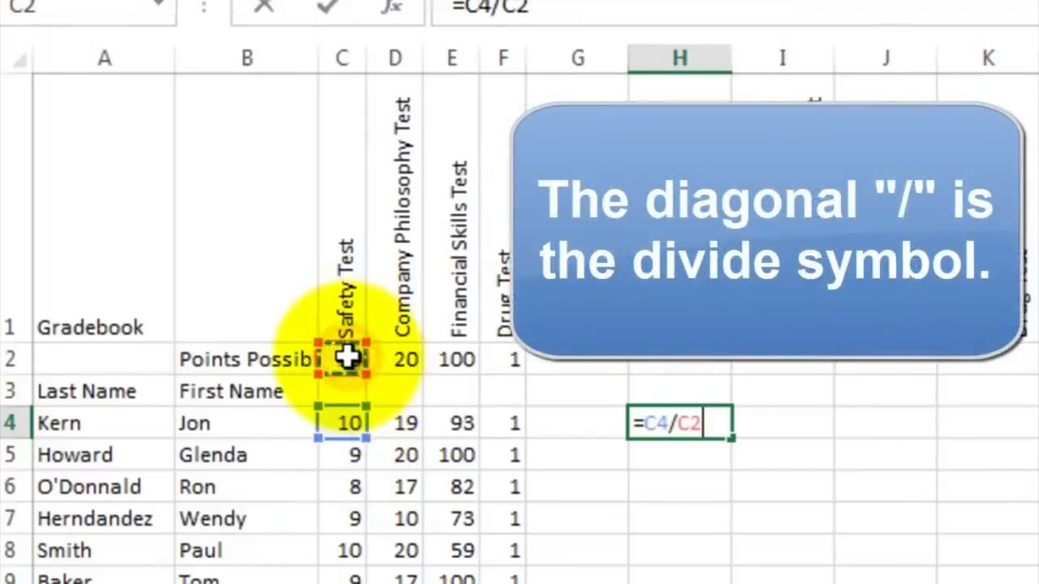
key(Return)
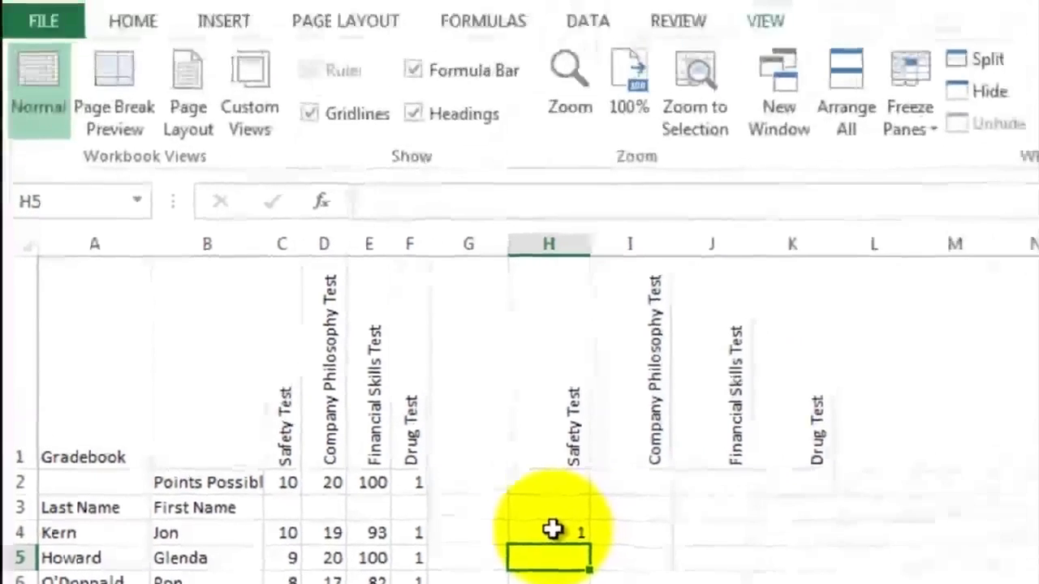
Step: Format cell H4 with Percent Style
click(665, 437)
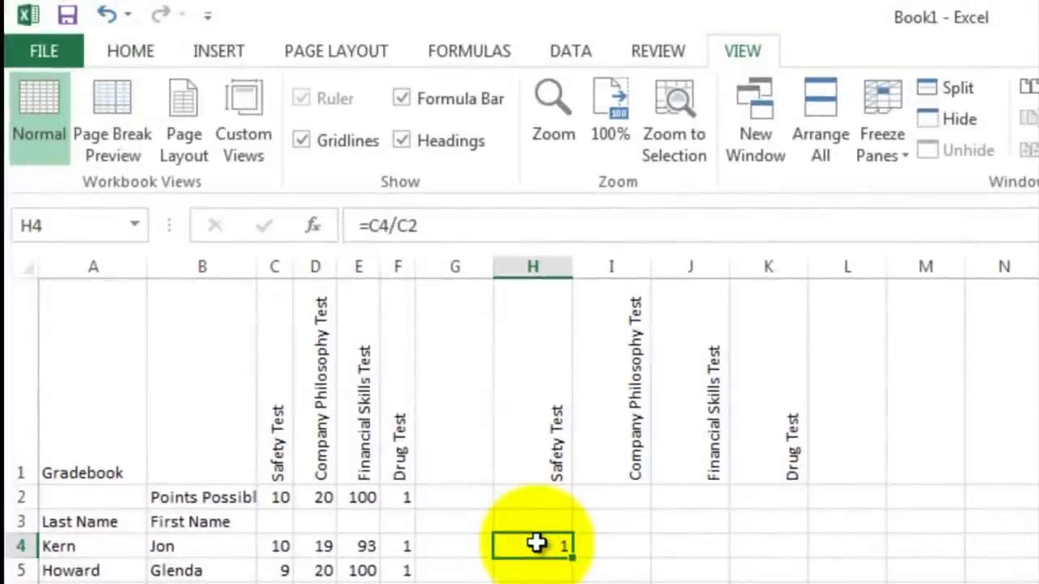
click(133, 59)
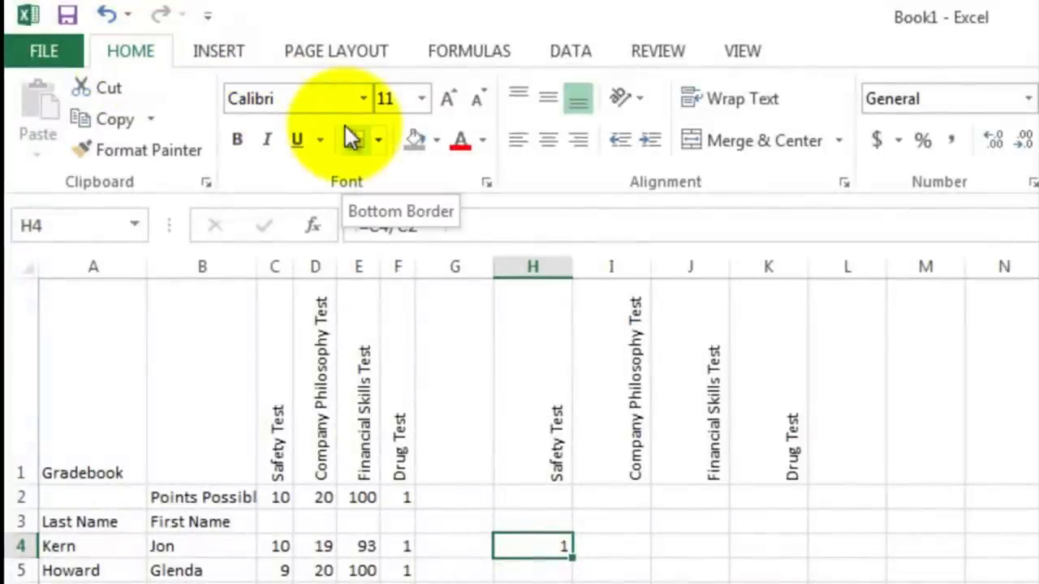
click(924, 142)
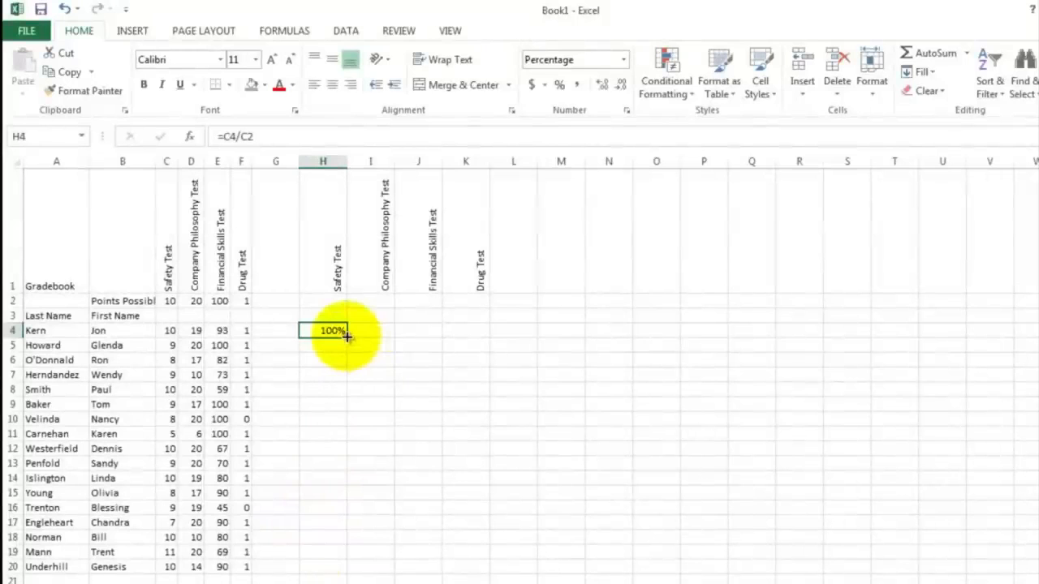
Step: Fill the H4 formula down to H20 and examine the copied formulas in H5 and H7
drag(347, 336, 342, 568)
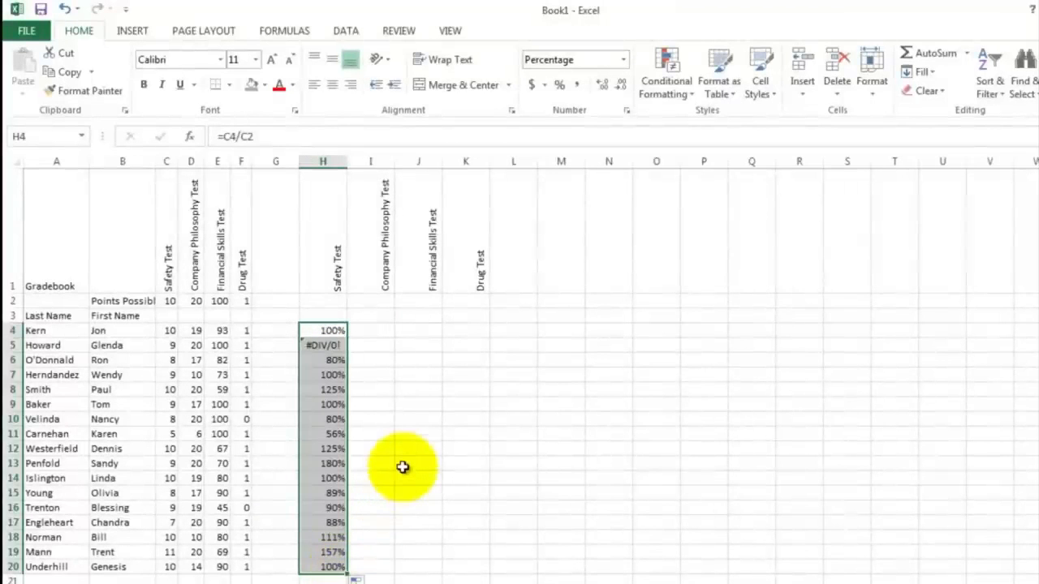
click(335, 348)
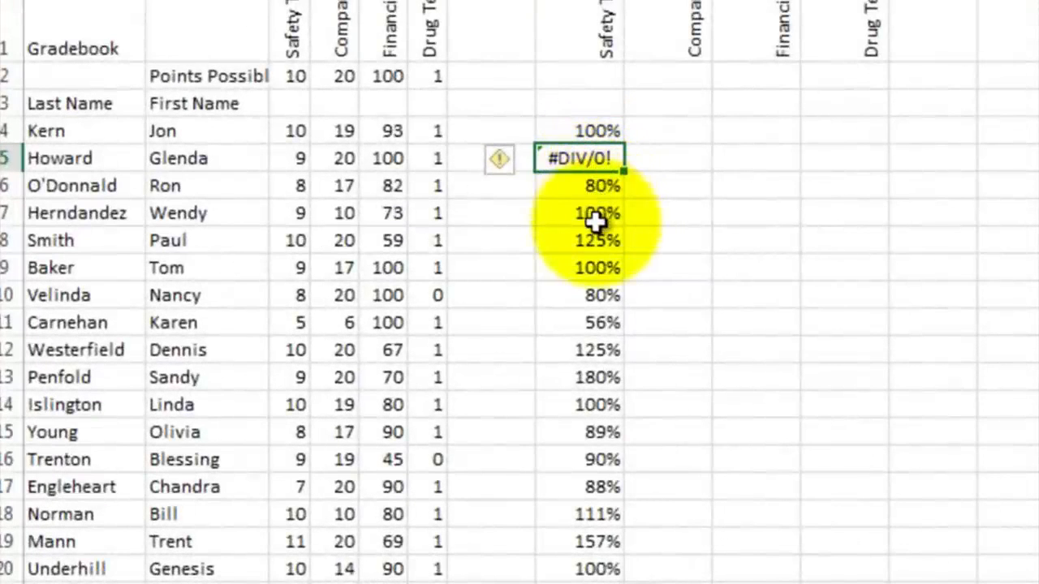
click(592, 213)
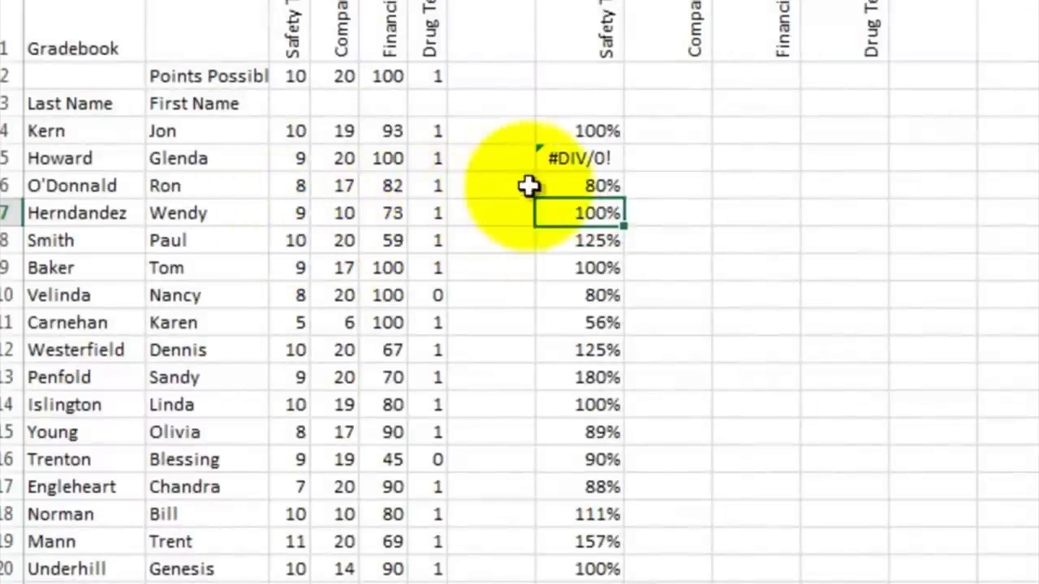
double_click(580, 213)
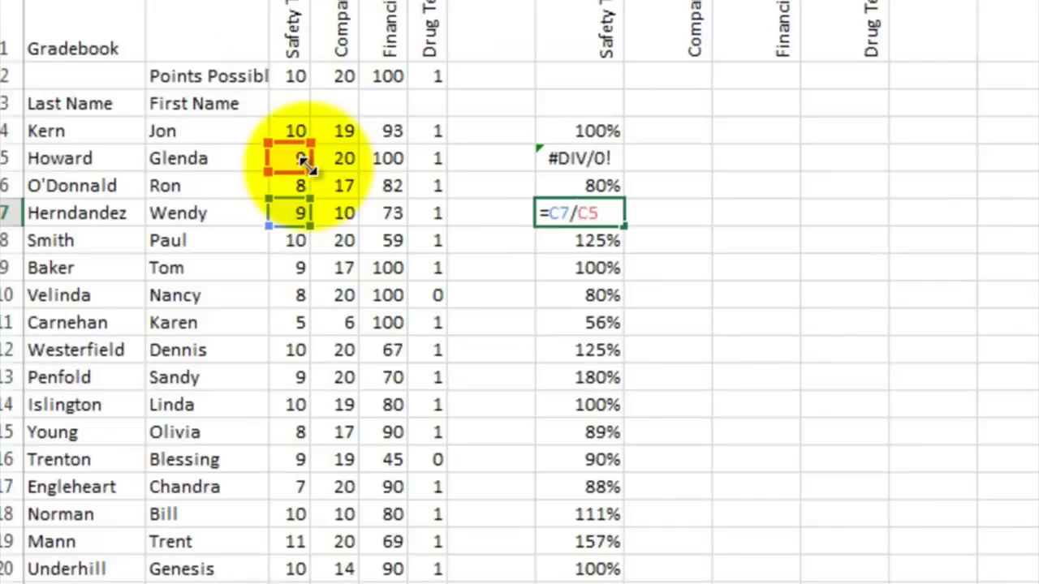
key(ctrl+Return)
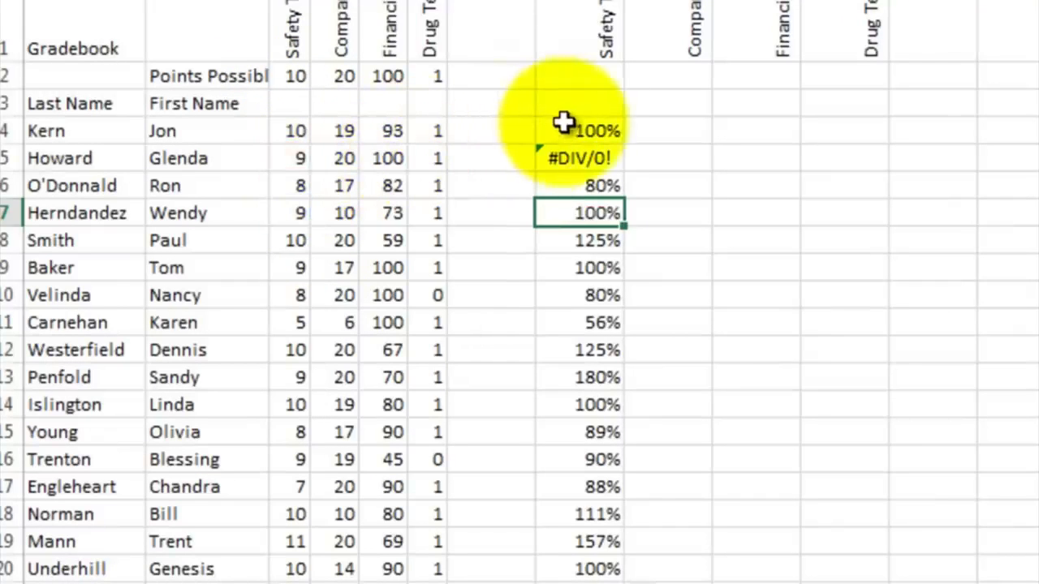
Step: Clear the contents of H4:H20
drag(563, 127, 558, 369)
drag(573, 501, 599, 560)
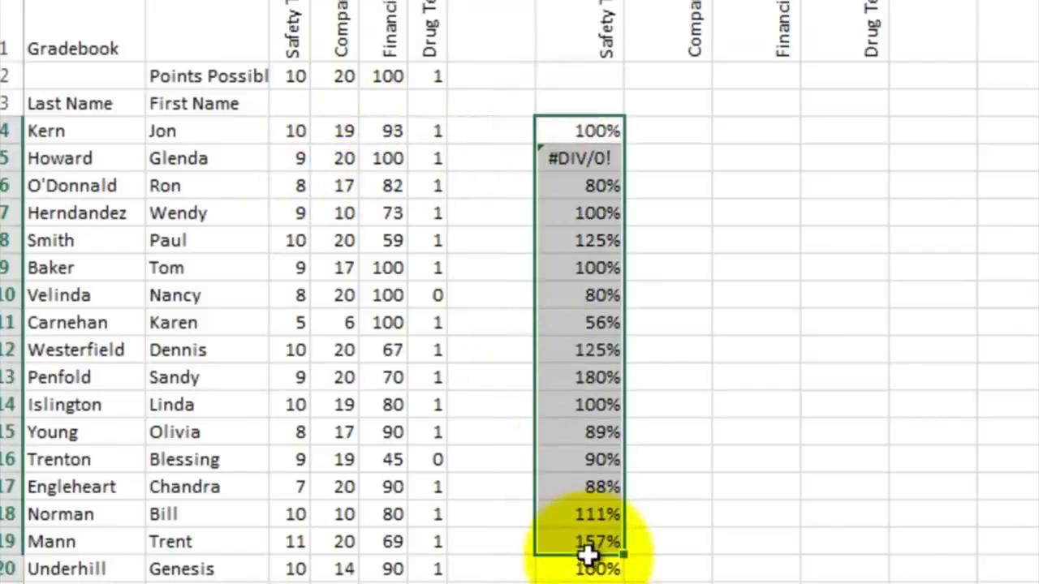
right_click(600, 294)
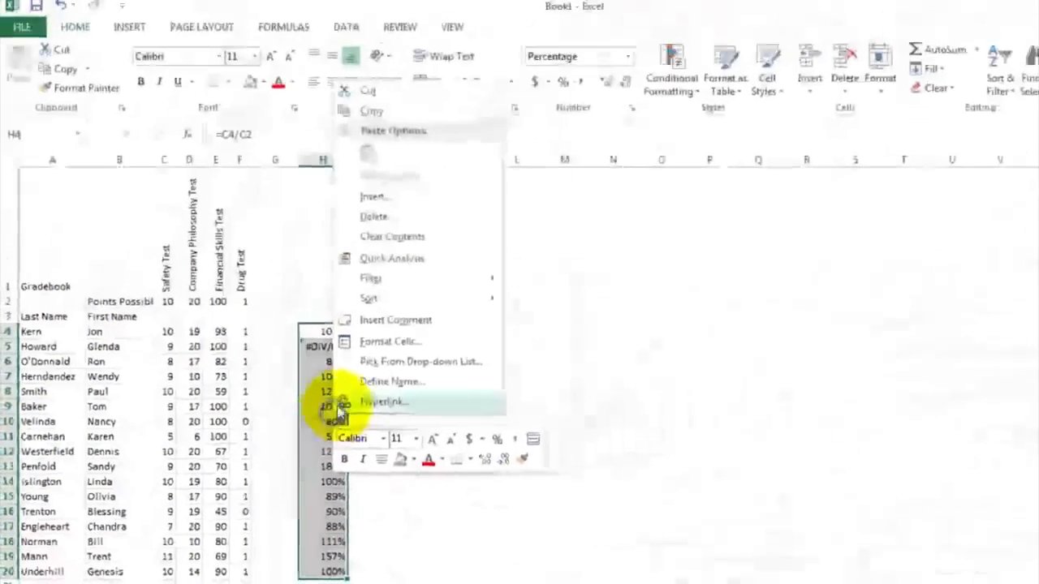
click(393, 242)
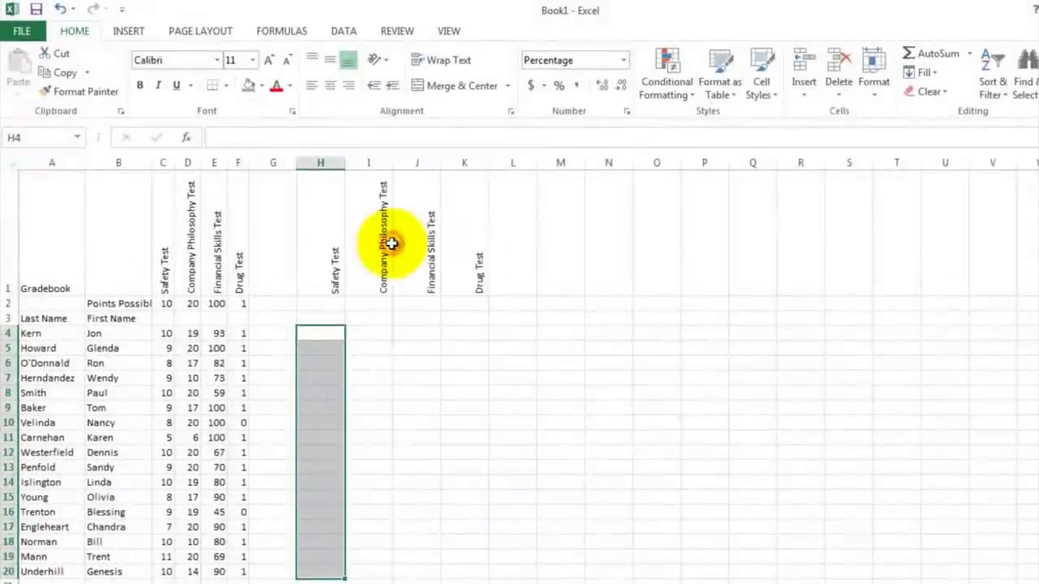
Step: Enter the formula =C4/C$2 in H4, locking the row of the points possible reference
click(313, 333)
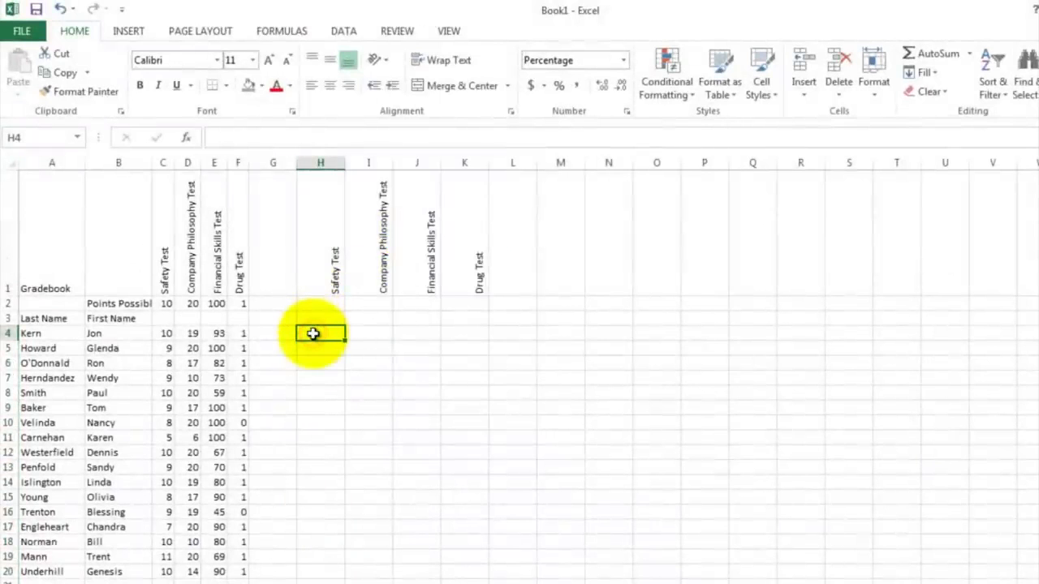
text(=)
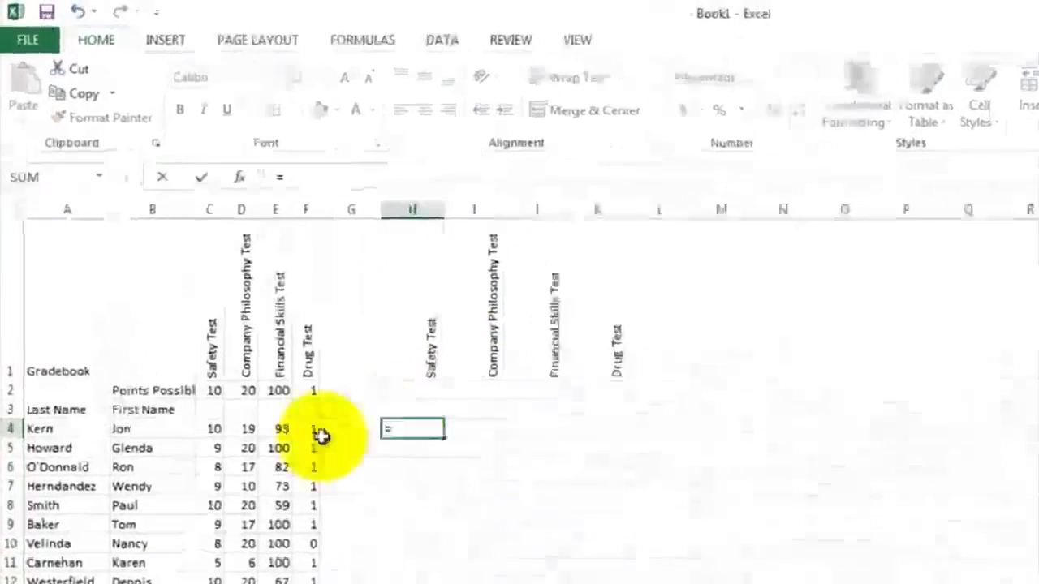
click(259, 526)
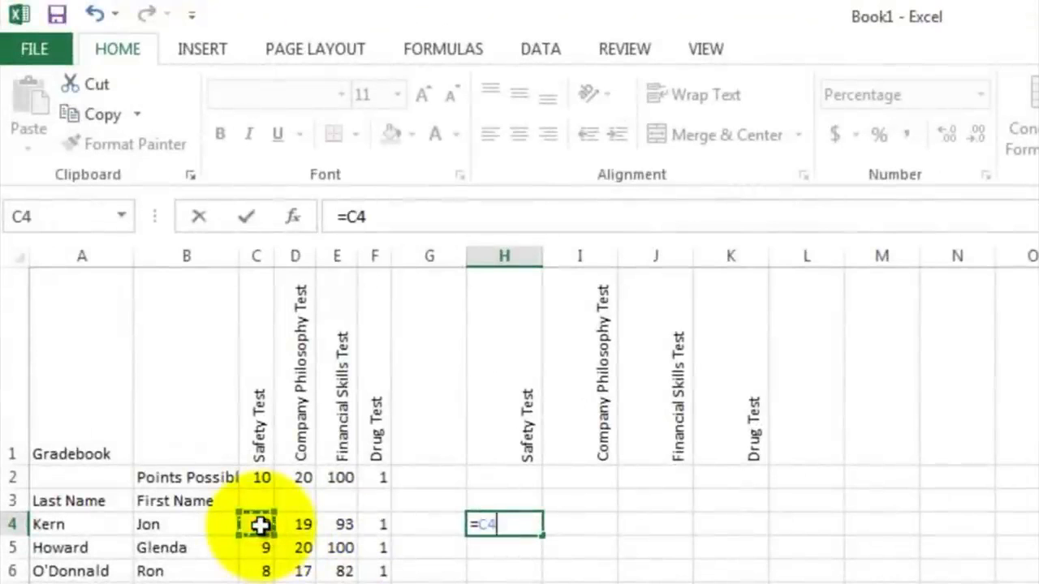
text(/)
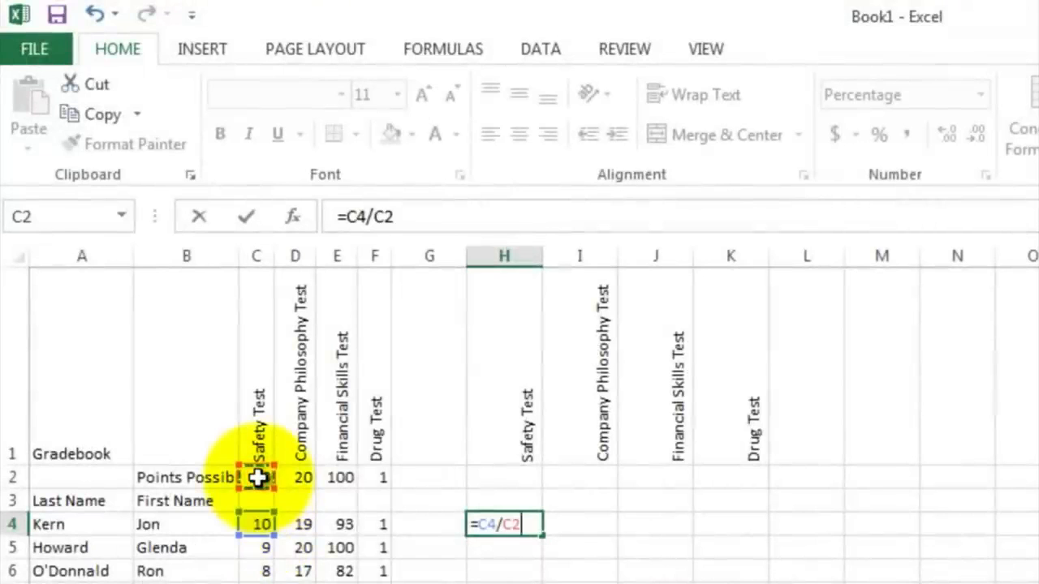
click(385, 218)
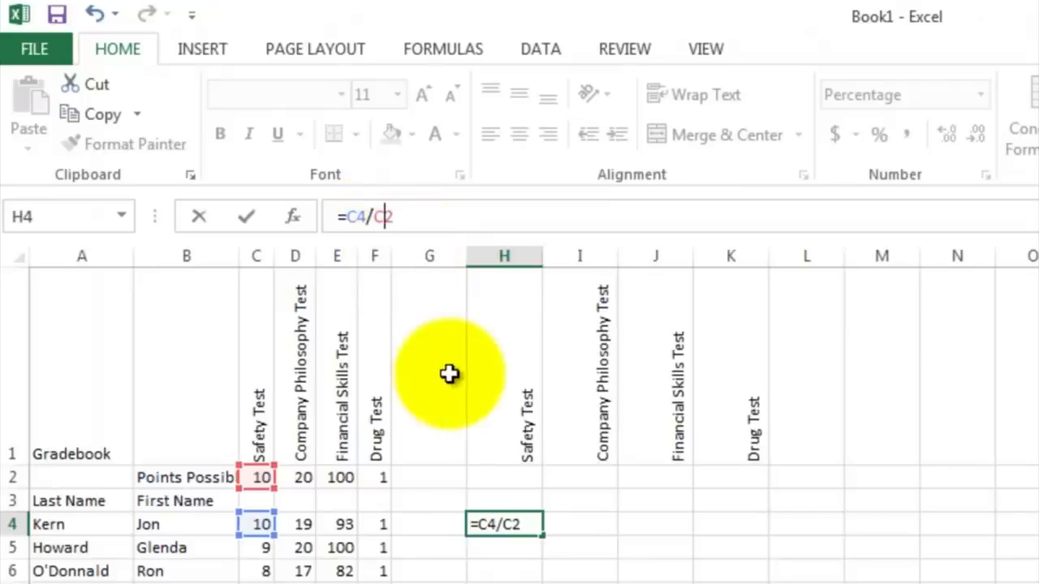
text($)
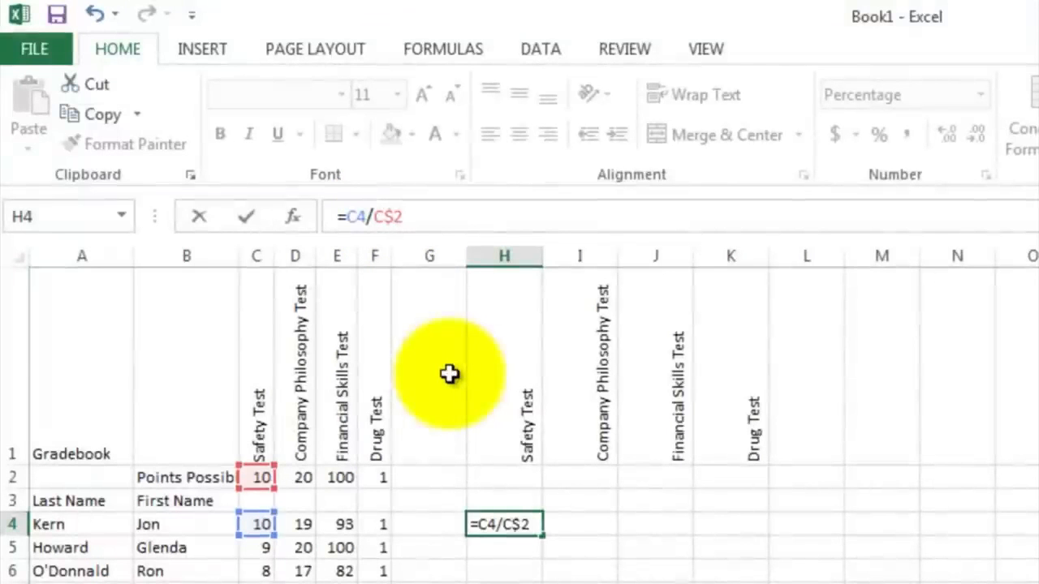
key(Return)
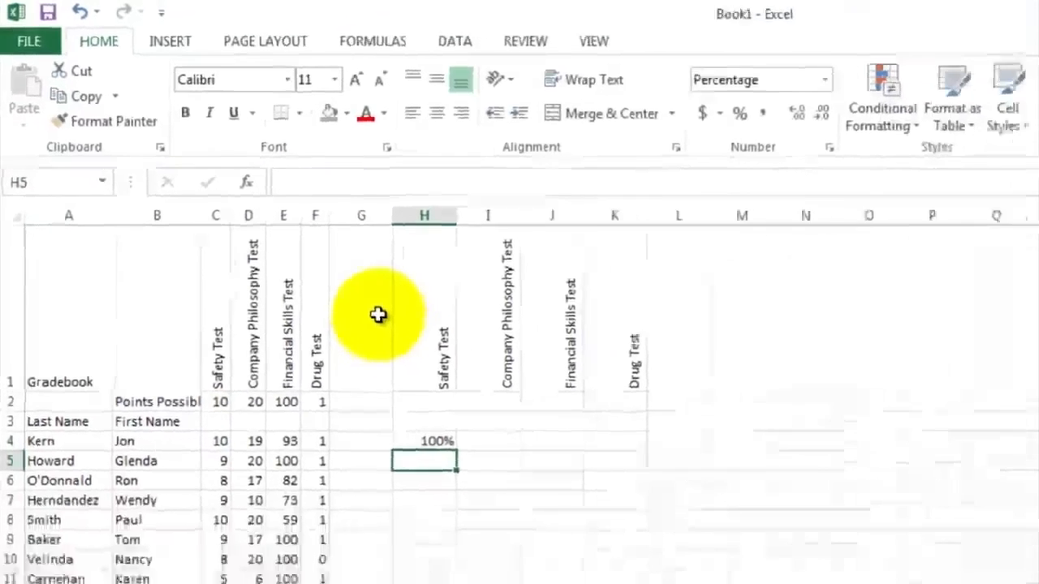
Step: Fill the H4 formula down through H20 and check the copied formula in H19
click(309, 330)
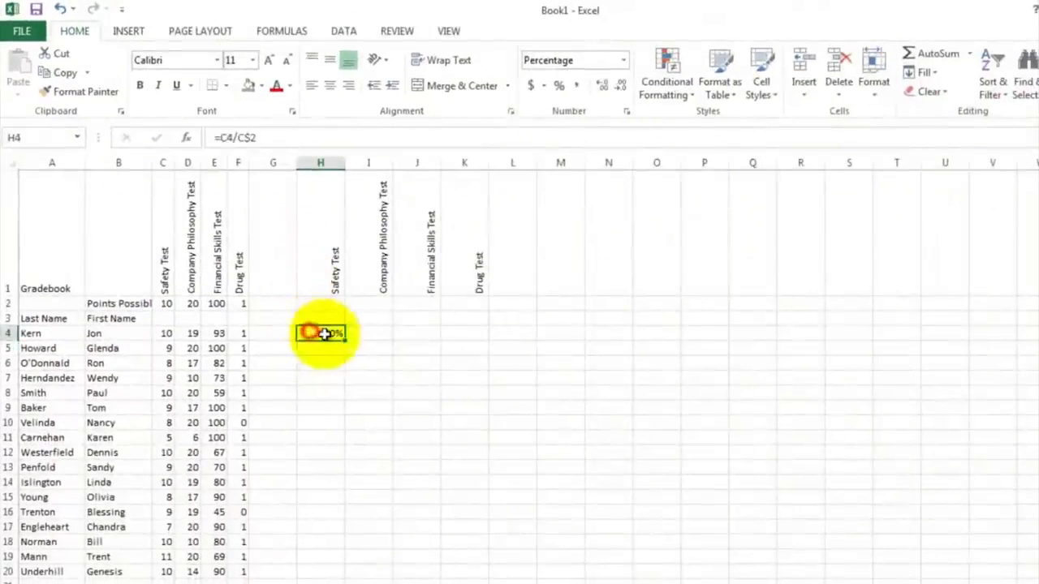
drag(346, 340, 332, 573)
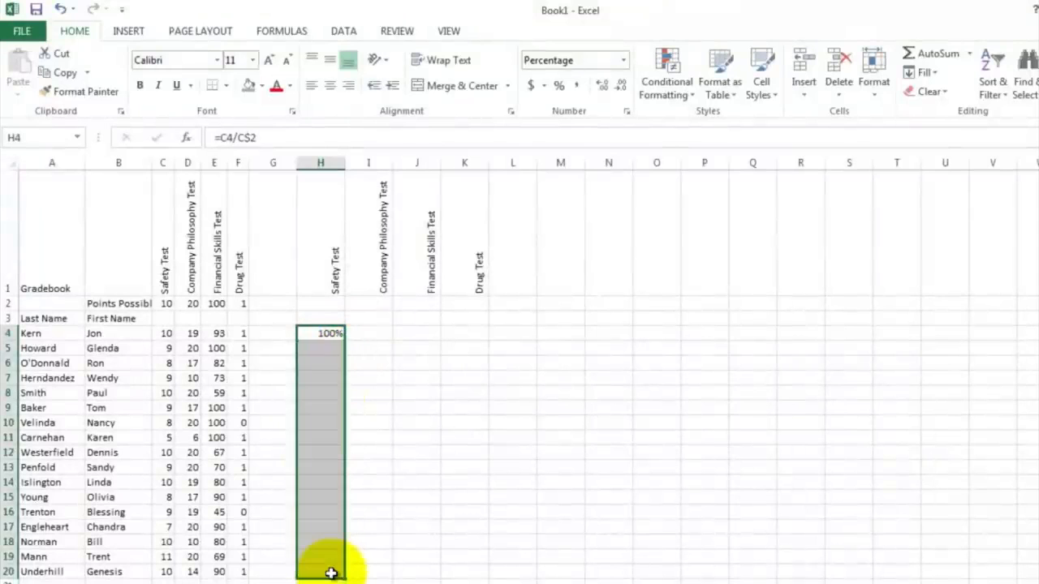
click(380, 497)
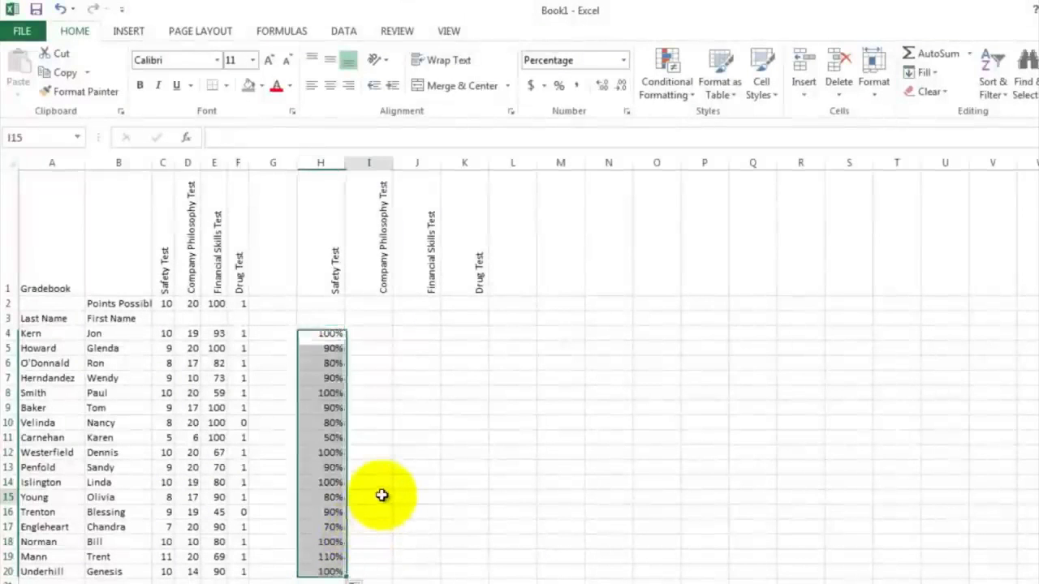
click(330, 559)
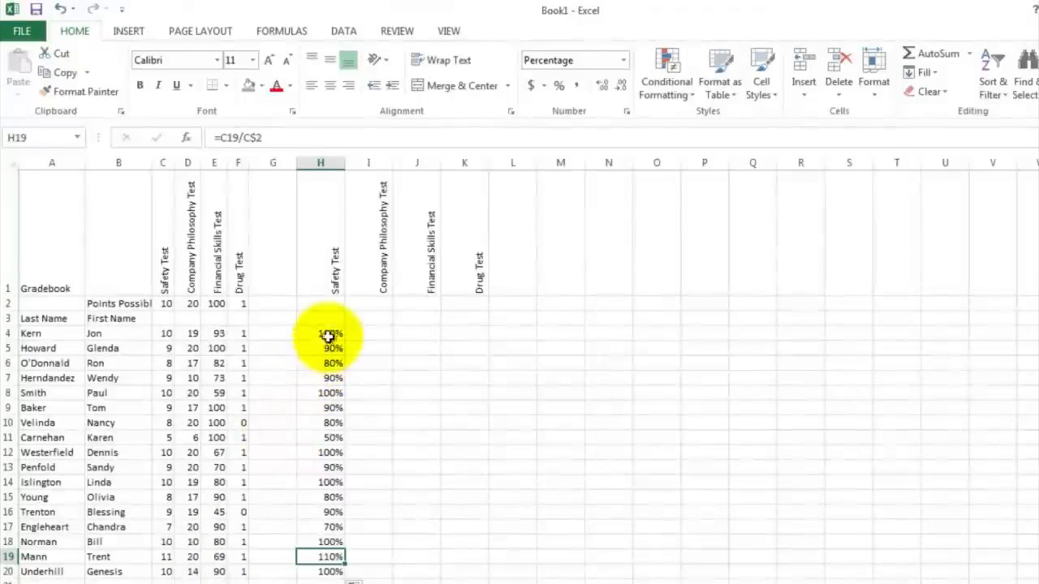
Step: Fill the percentage formulas in H4:H20 across to columns I through K and check the copied formulas
drag(328, 333, 471, 553)
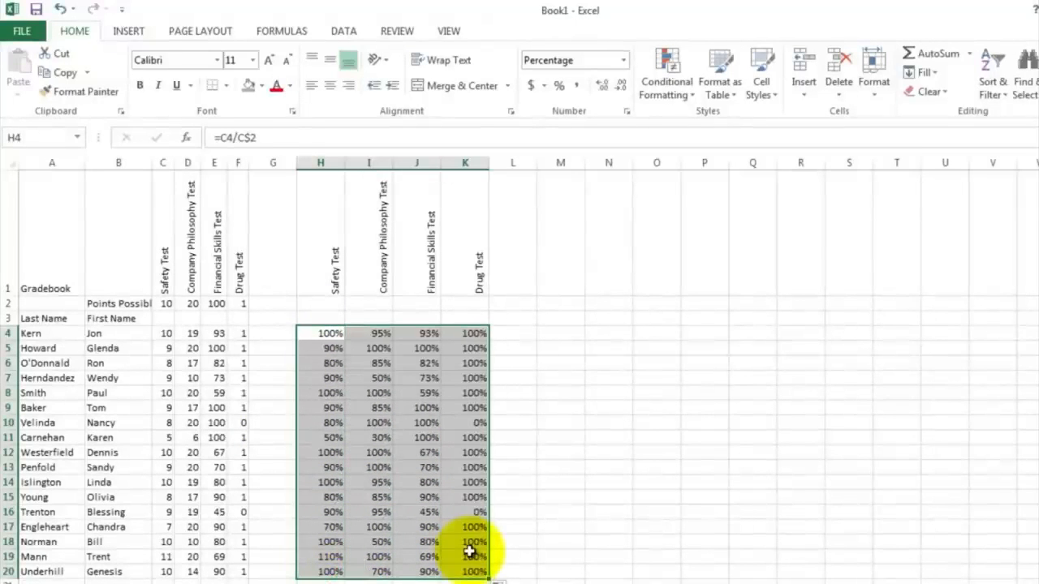
click(518, 363)
click(472, 331)
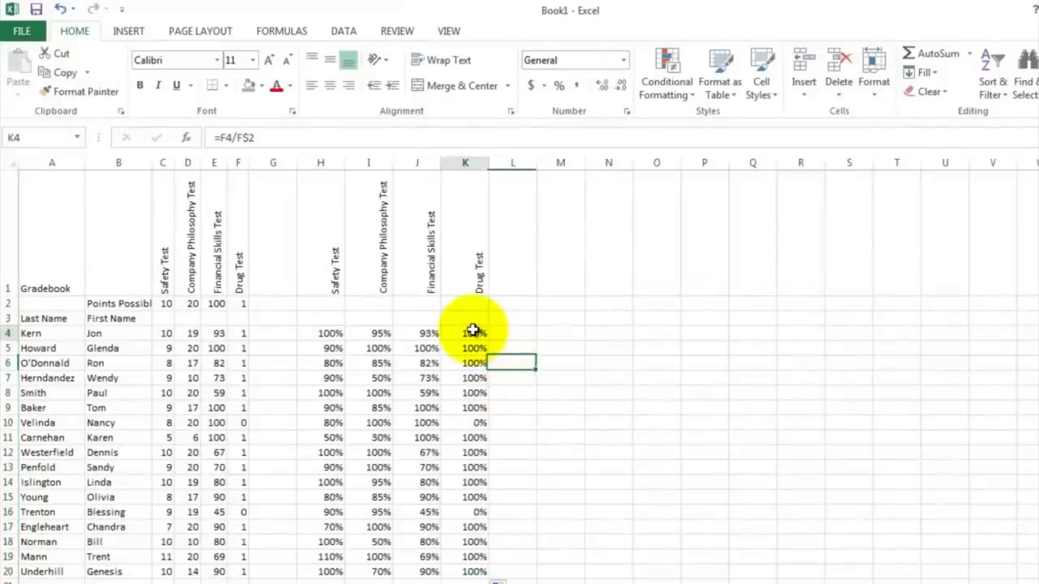
click(463, 423)
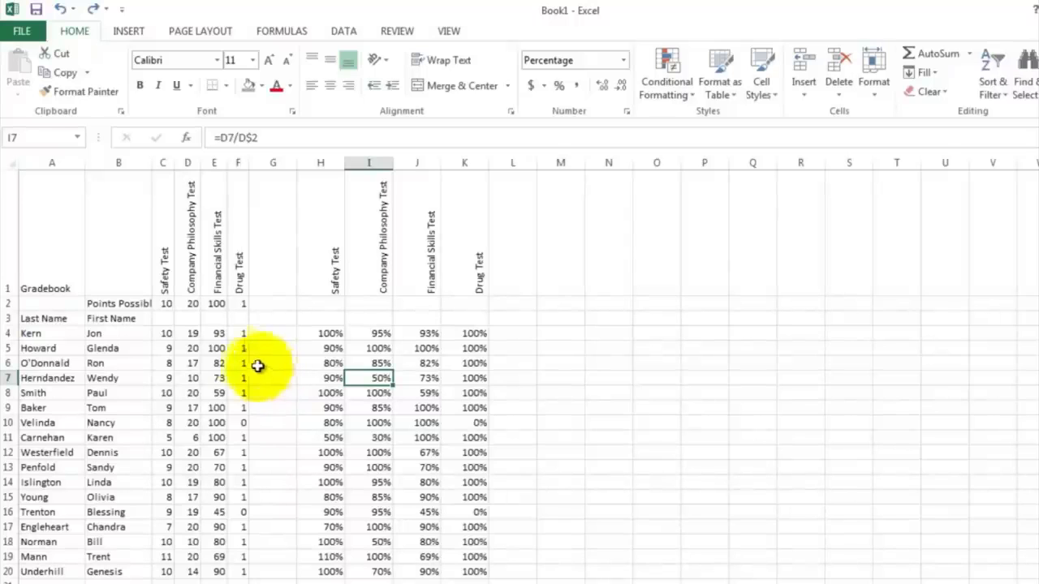
Step: Apply a four-circle Shapes icon set conditional format to the Safety Test scores in C4:C20
drag(163, 332, 155, 578)
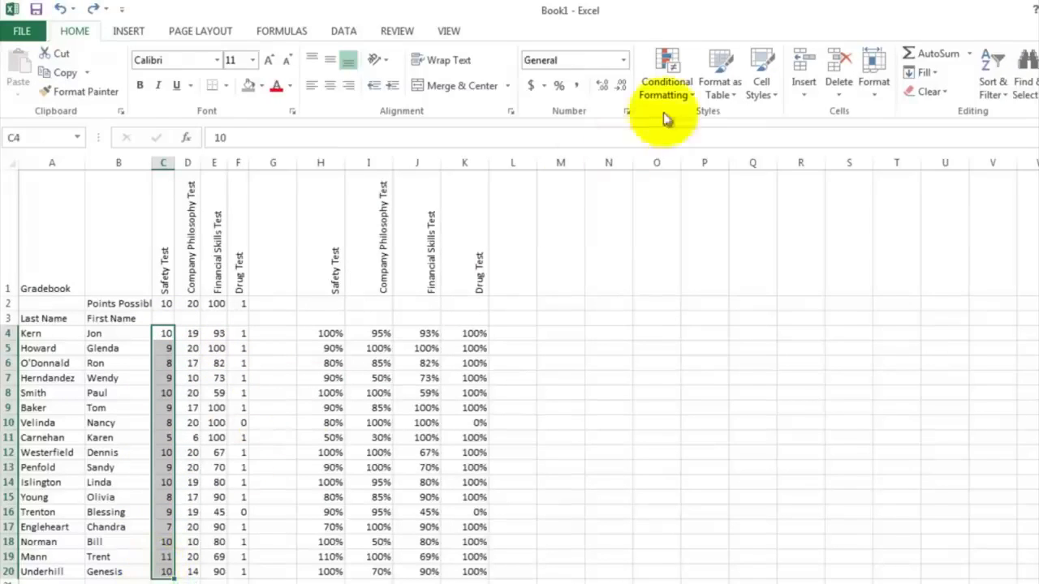
click(687, 79)
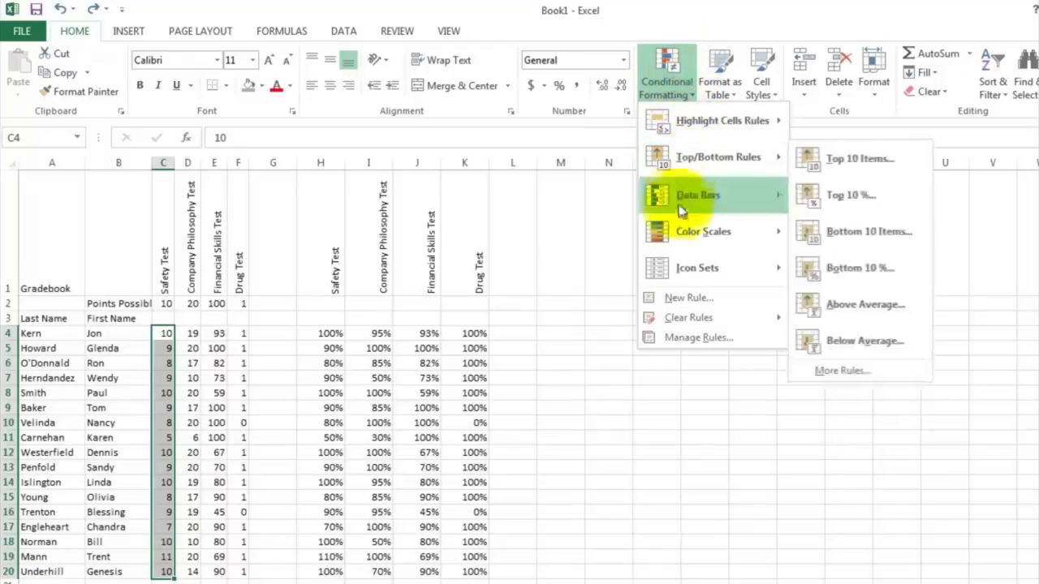
mouse_move(676, 275)
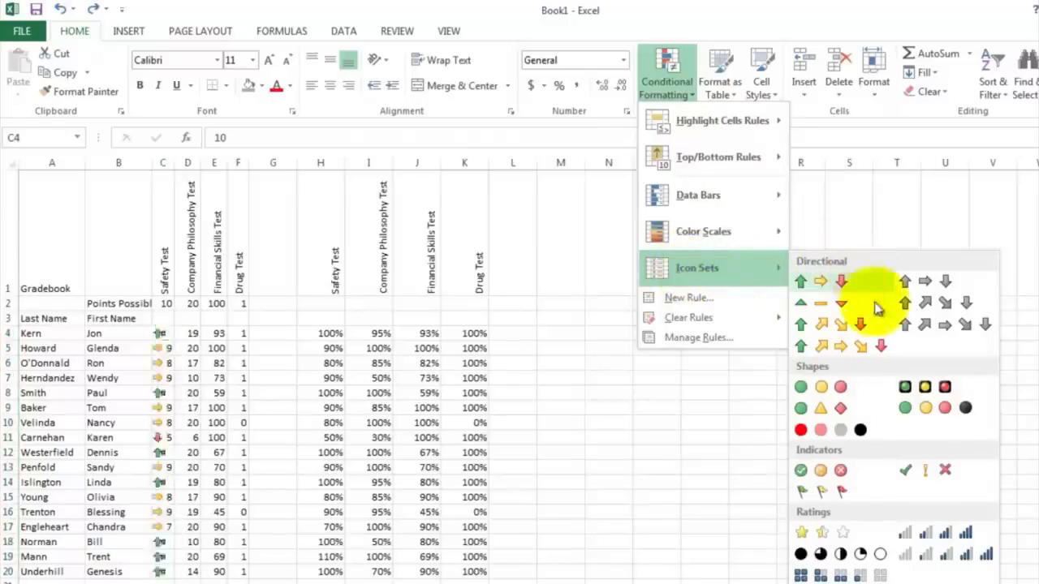
click(946, 410)
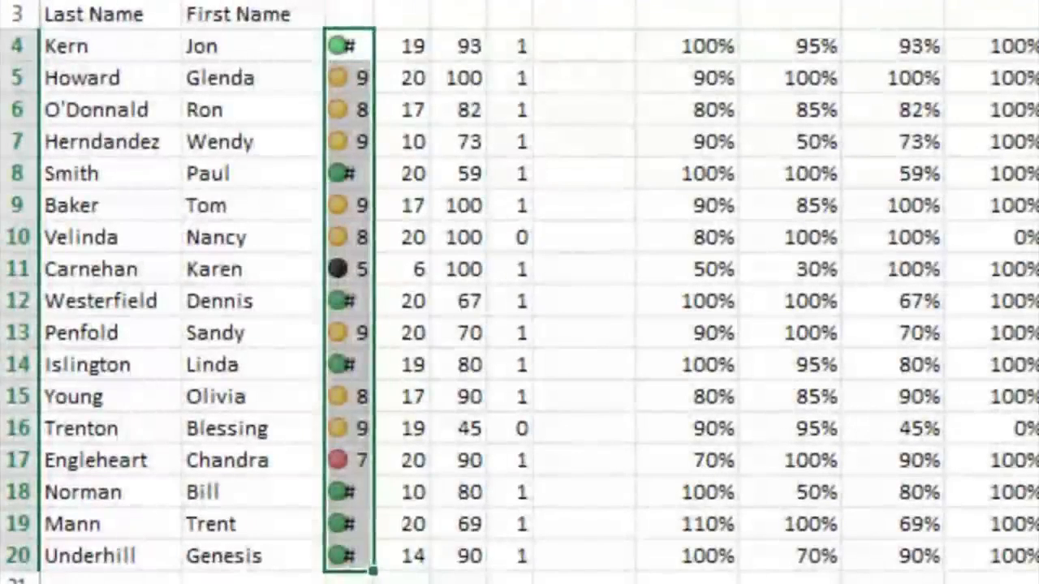
Step: Widen the Safety Test column so the scores display fully beside their icons, and inspect a few scored cells
drag(374, 2, 408, 2)
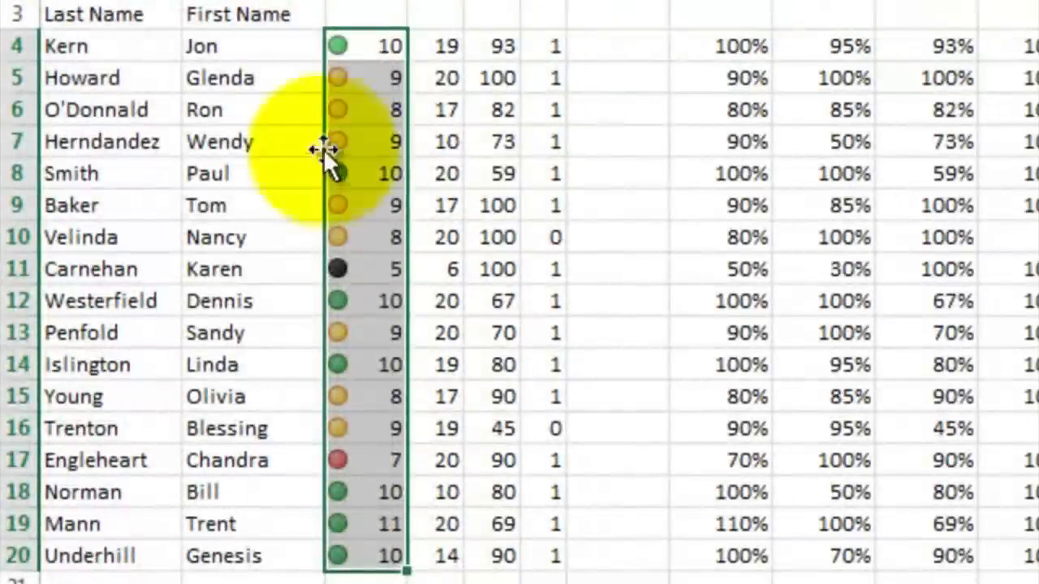
click(362, 136)
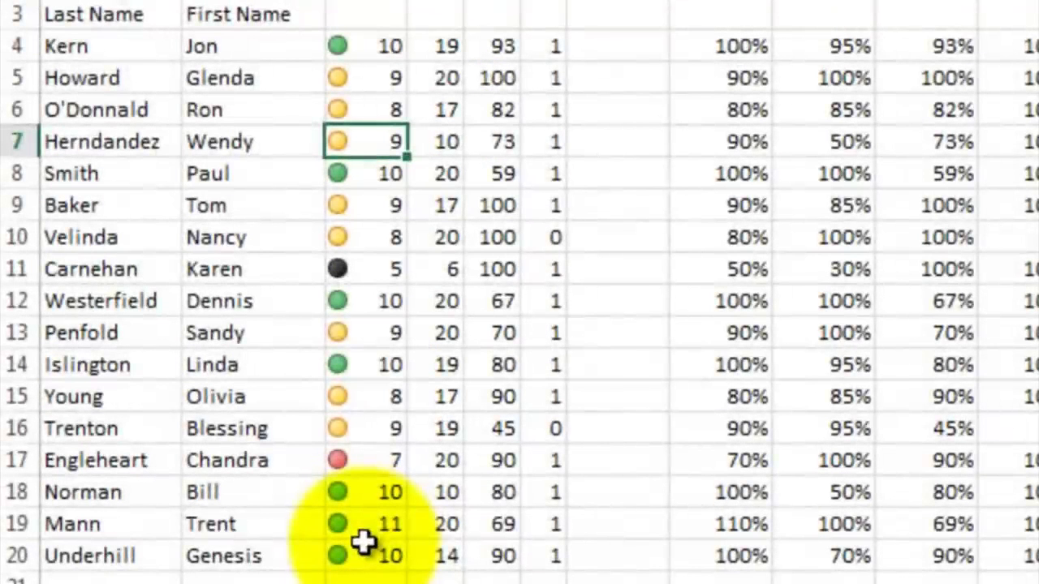
click(370, 462)
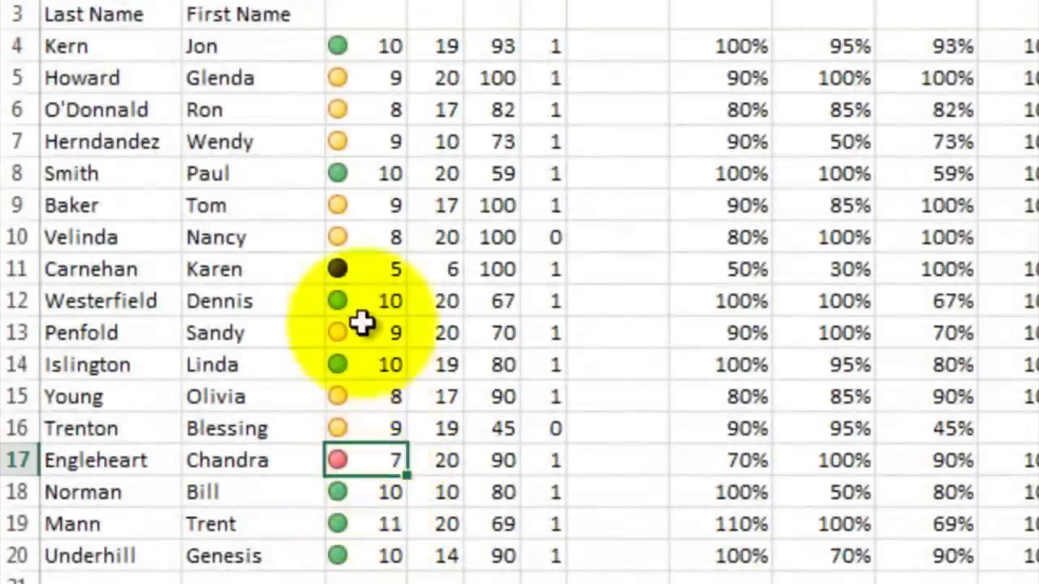
click(361, 272)
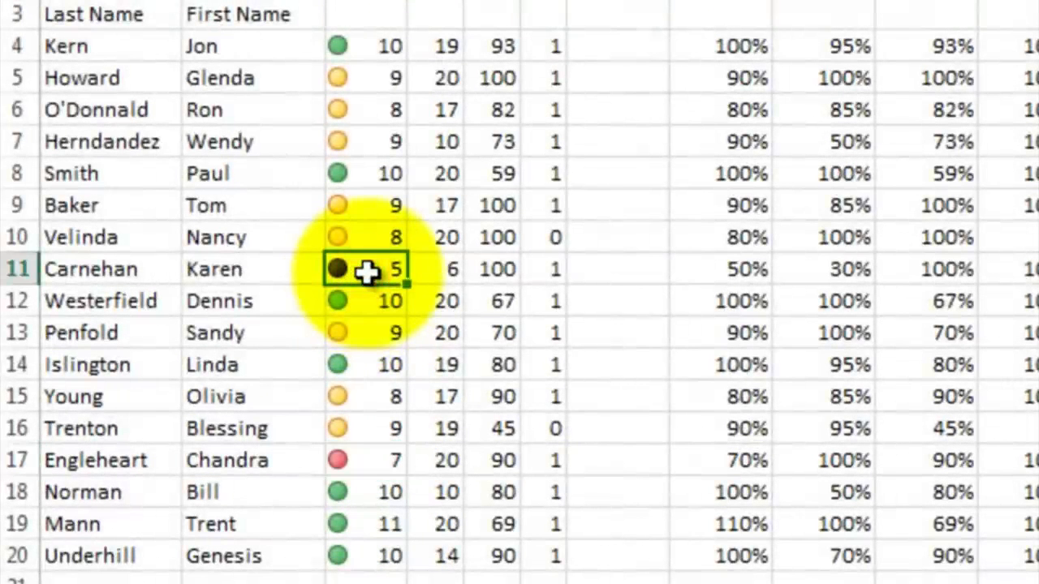
Step: Apply the four-circle Shapes icon set to the Company Philosophy Test scores in D4:D20 and widen column D
drag(443, 49, 407, 366)
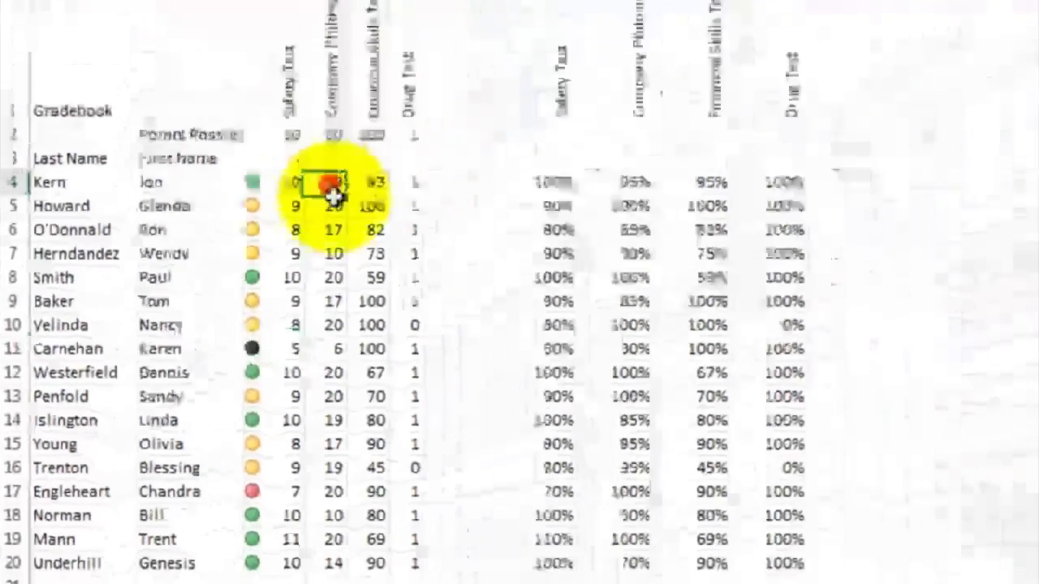
drag(200, 476, 217, 568)
click(707, 39)
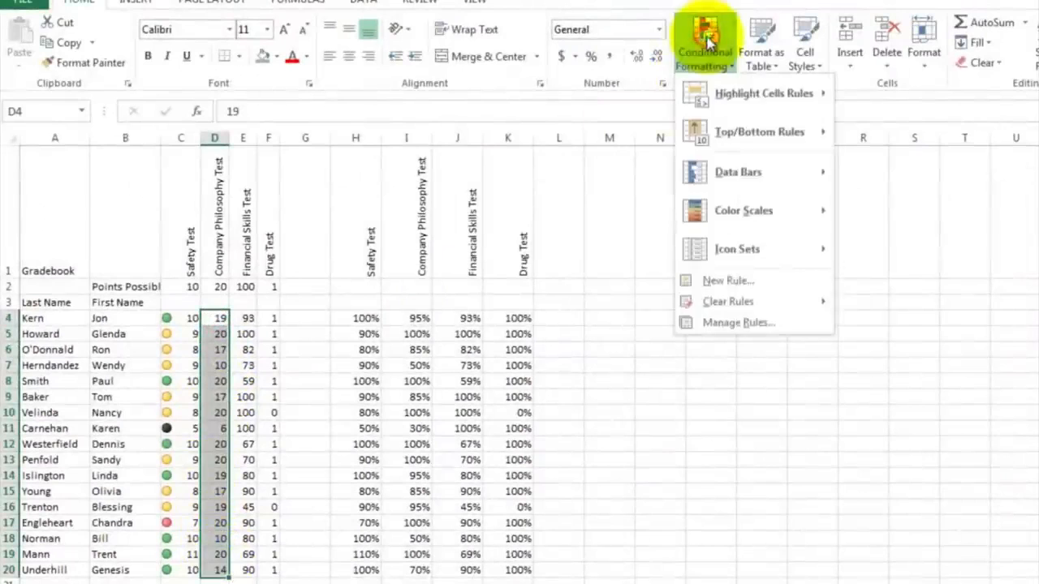
mouse_move(780, 254)
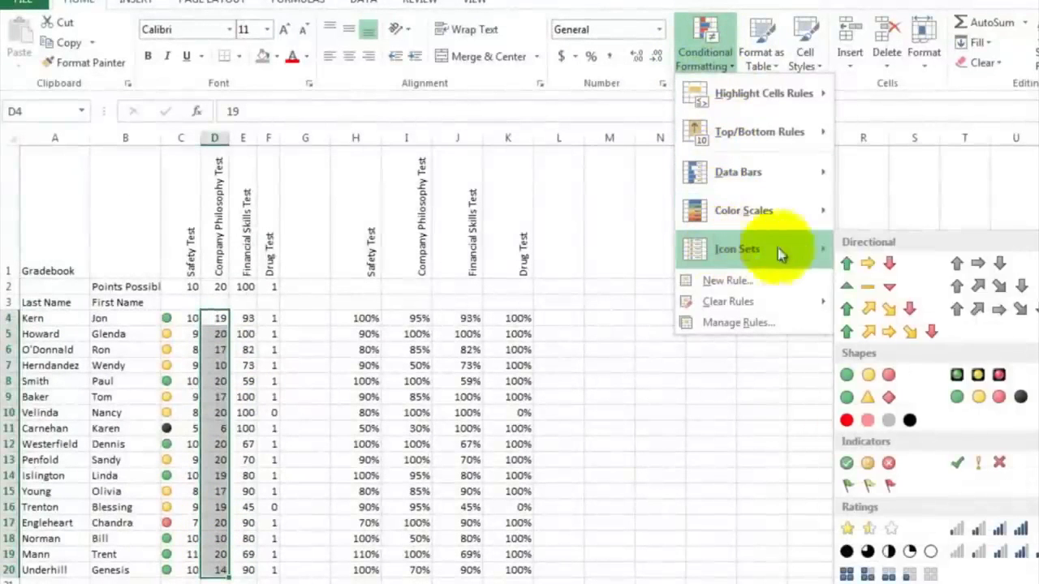
click(971, 396)
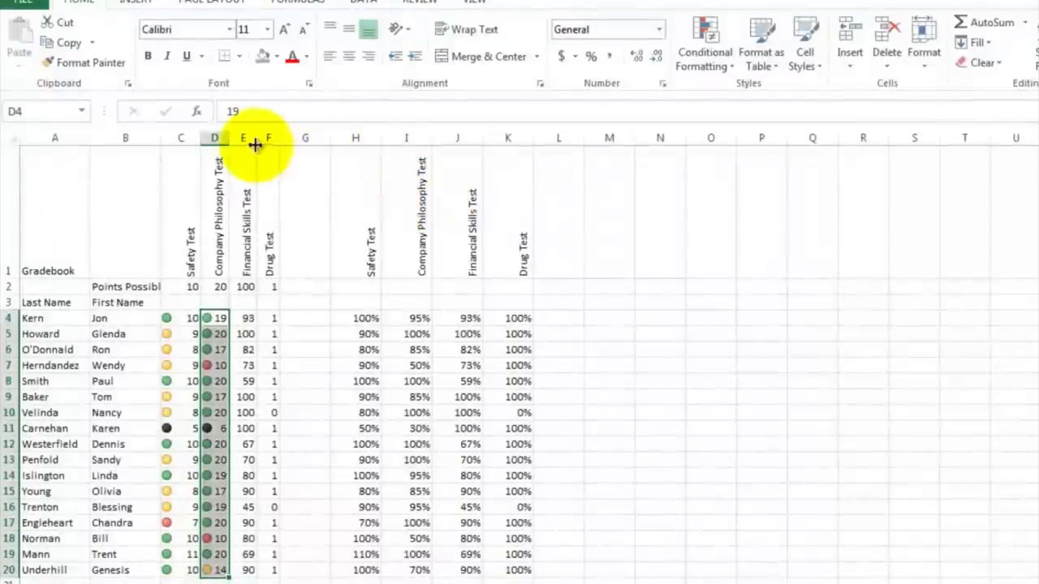
drag(229, 138, 237, 138)
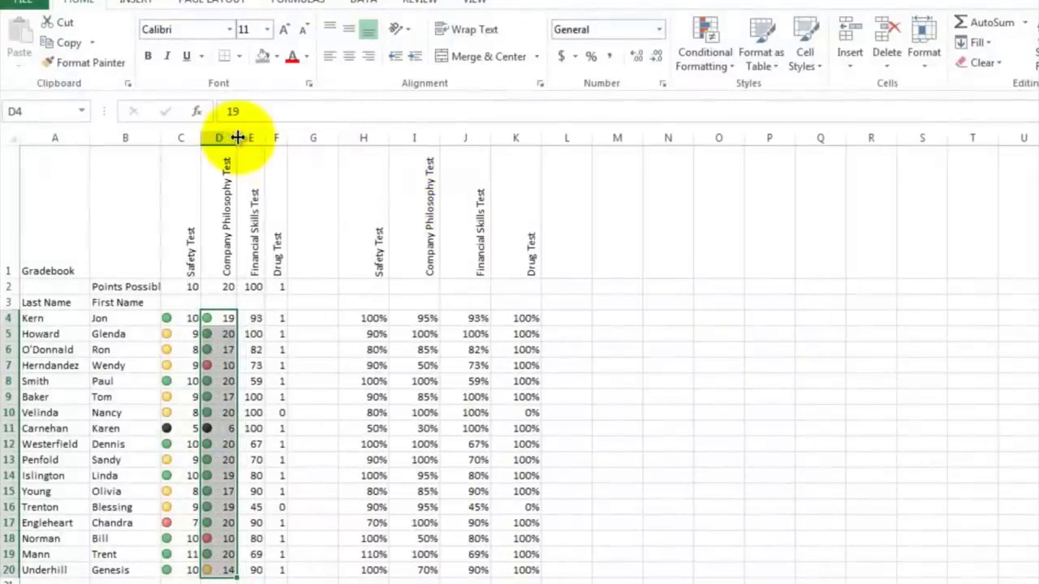
click(244, 428)
click(216, 430)
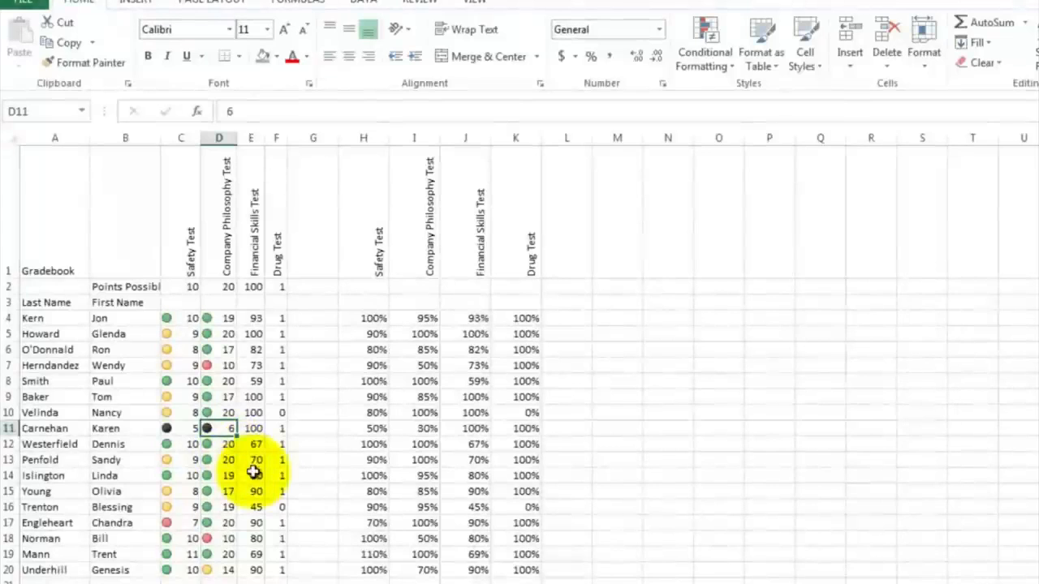
Step: Apply the four-circle Shapes icon set to the Financial Skills Test scores in E4:E20 and widen column E
drag(258, 320, 254, 569)
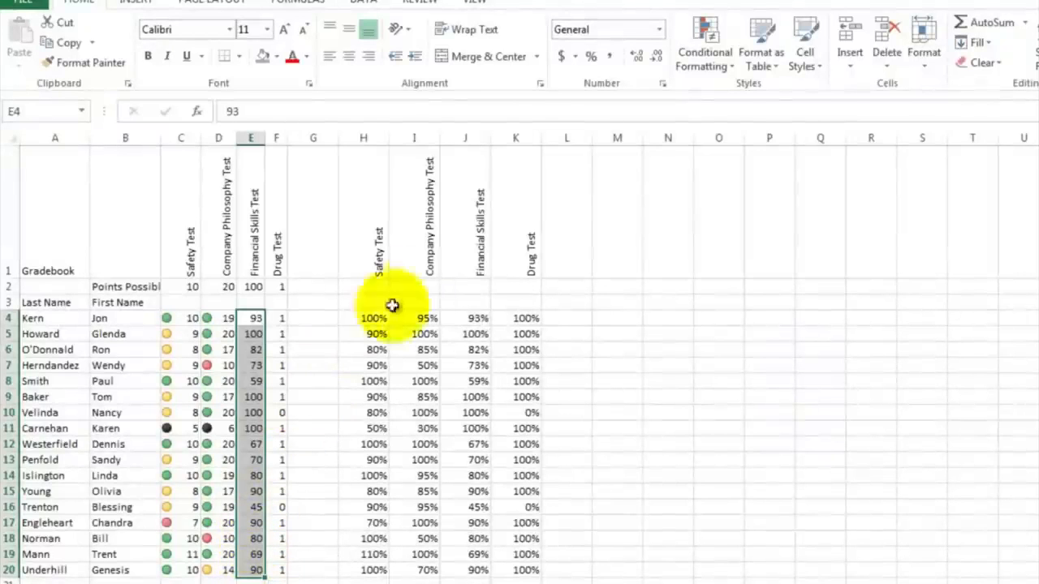
click(712, 34)
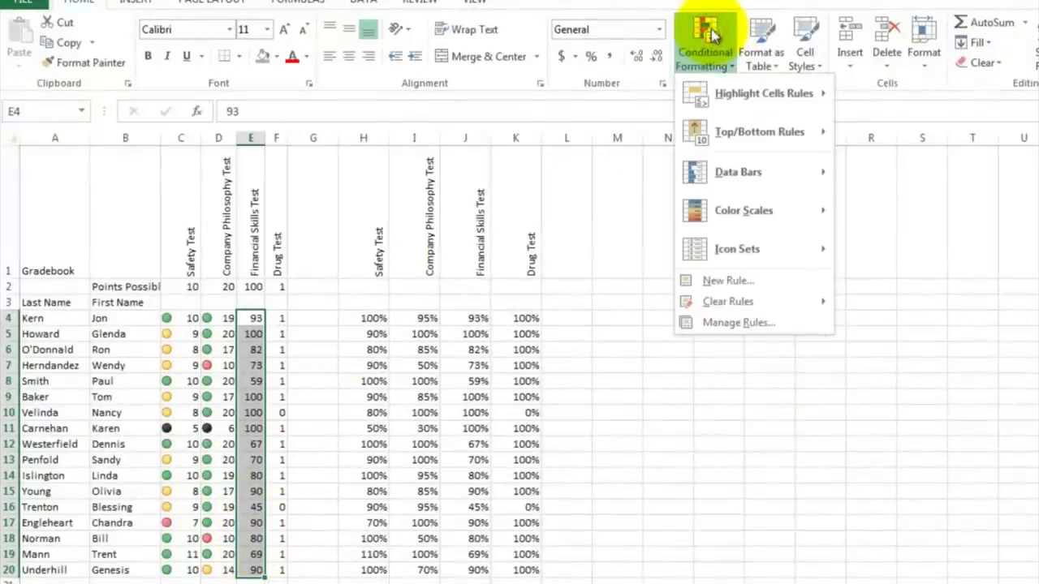
mouse_move(732, 253)
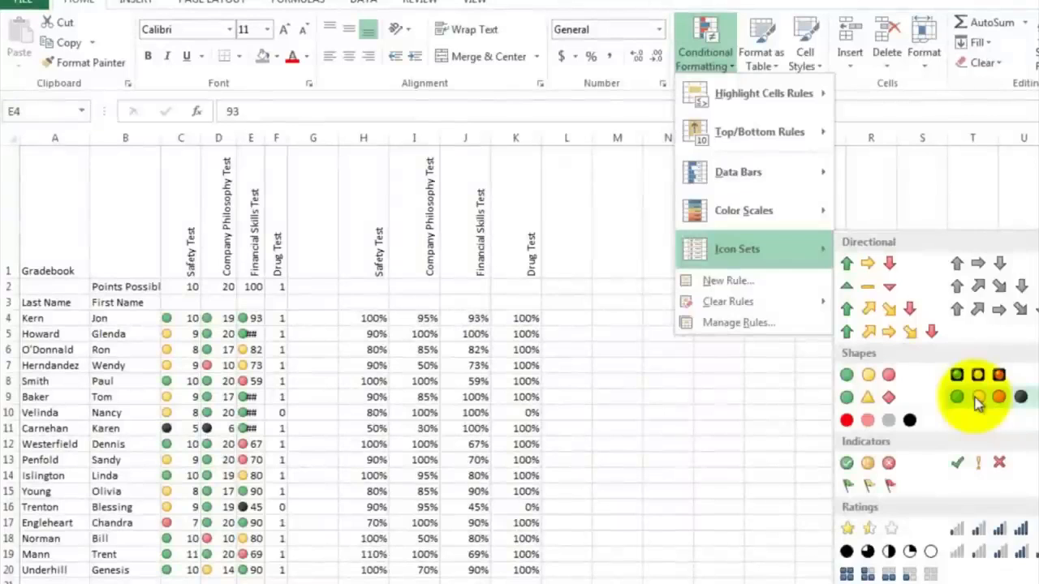
click(977, 399)
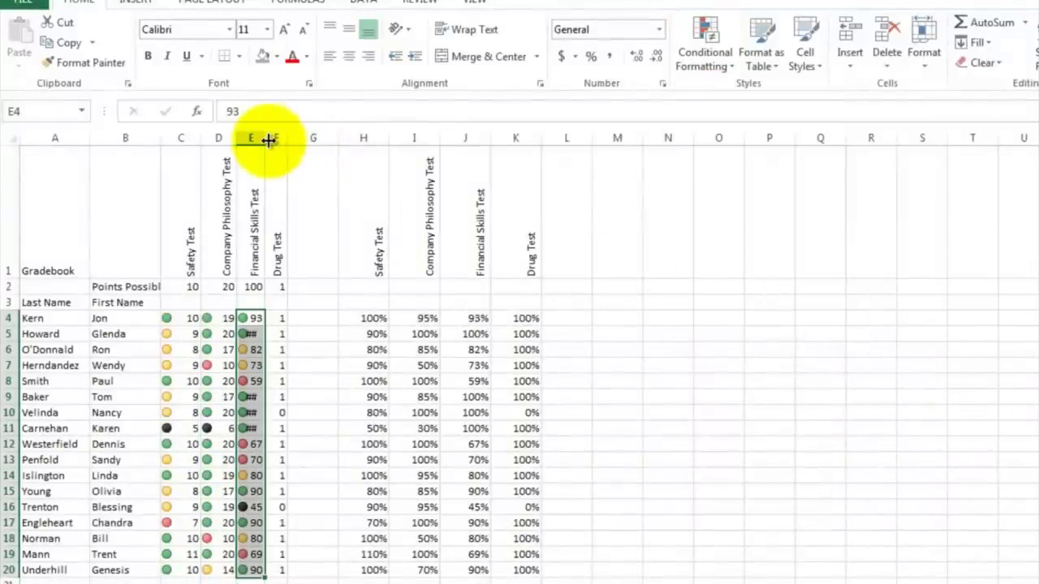
drag(267, 138, 277, 135)
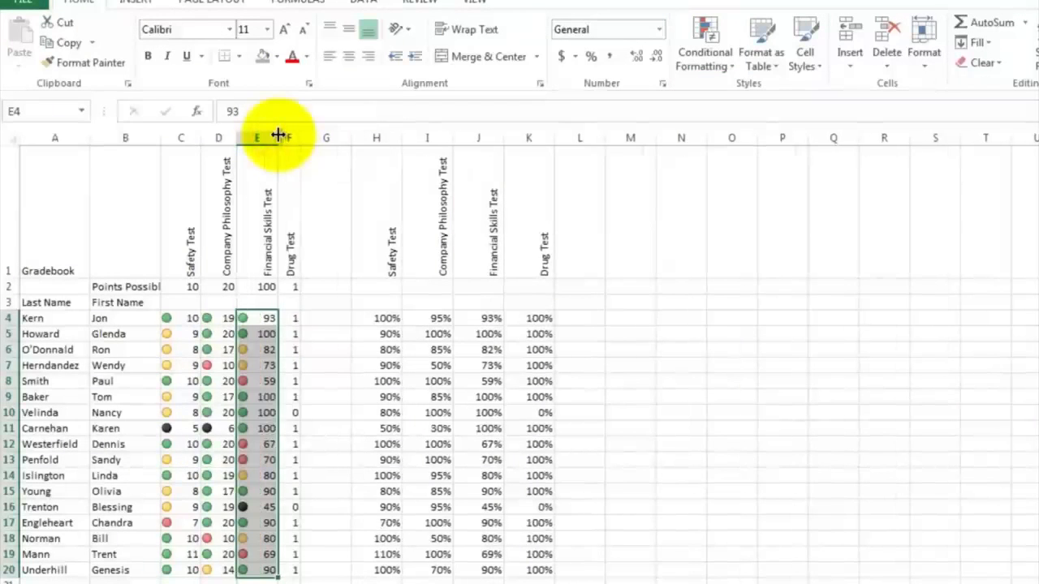
click(294, 397)
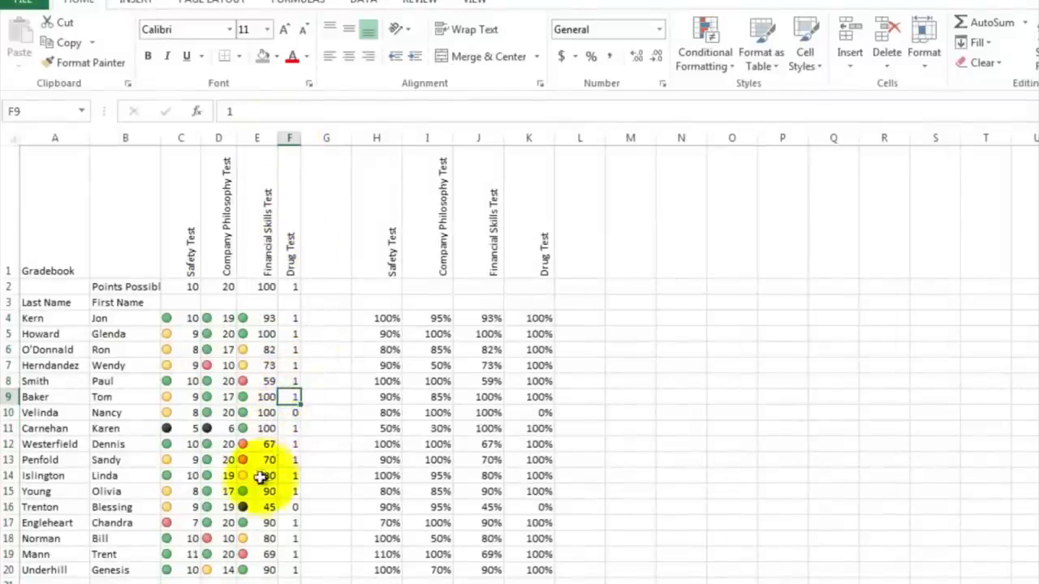
click(249, 507)
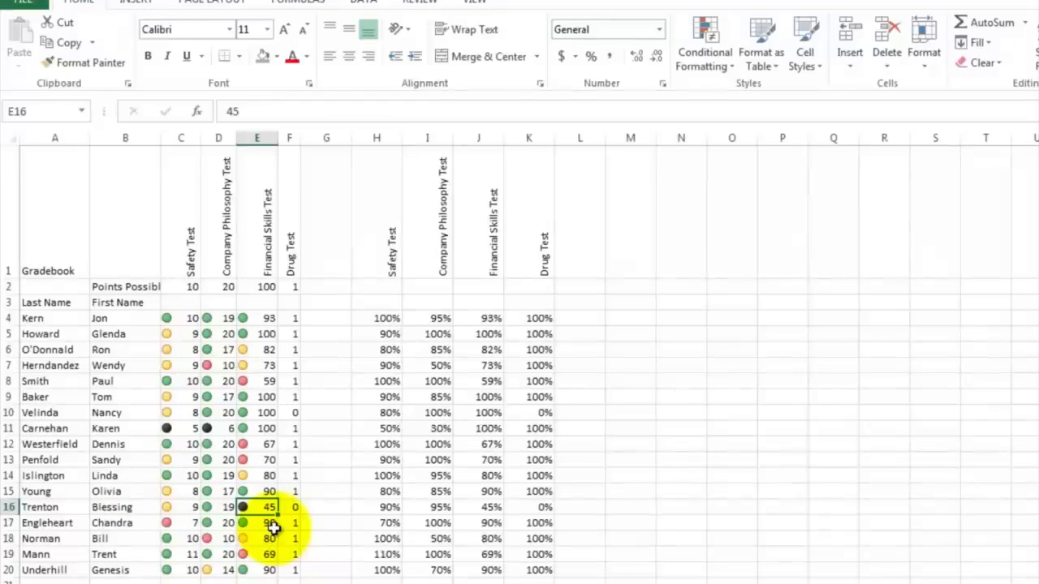
Step: Apply the four-circle Shapes icon set to the Drug Test scores in F4:F20 and widen column F
drag(295, 317, 294, 349)
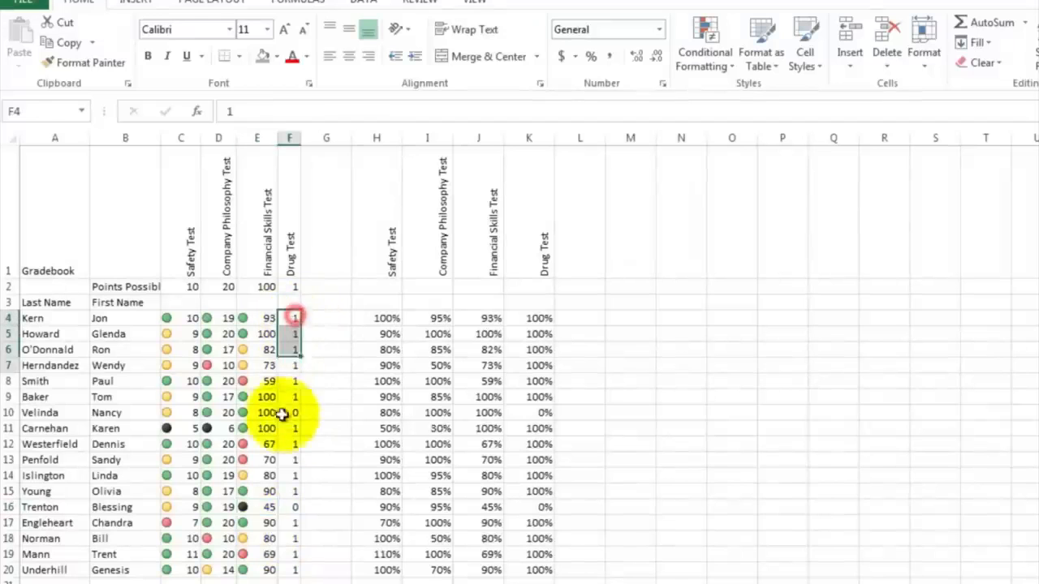
drag(282, 414, 287, 569)
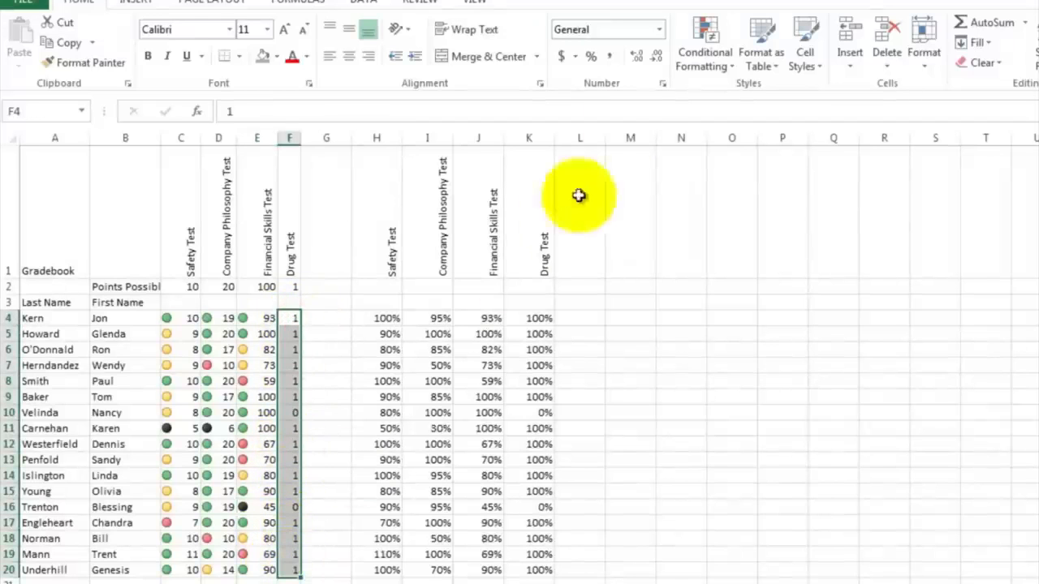
click(705, 50)
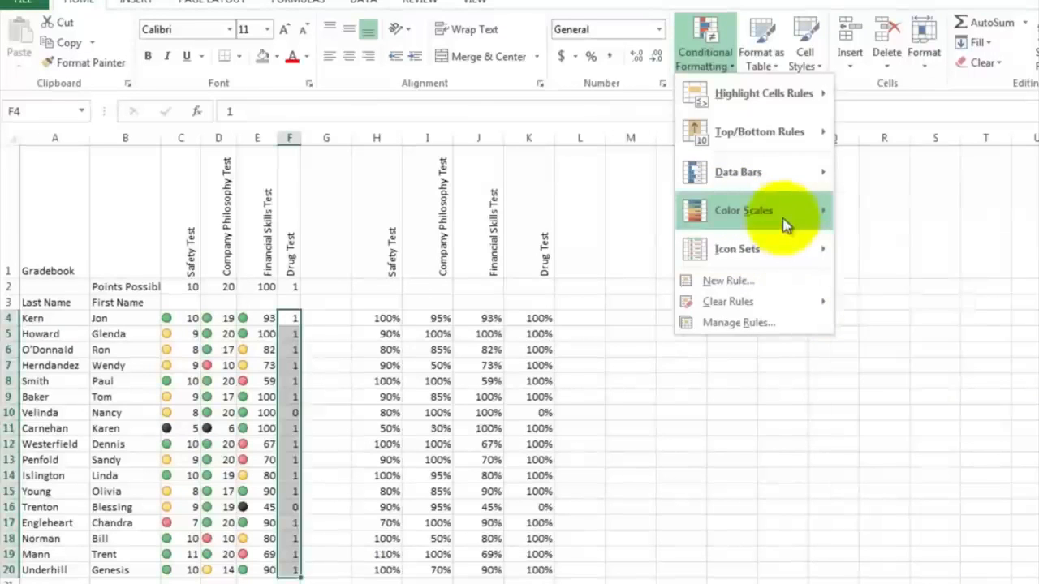
mouse_move(775, 187)
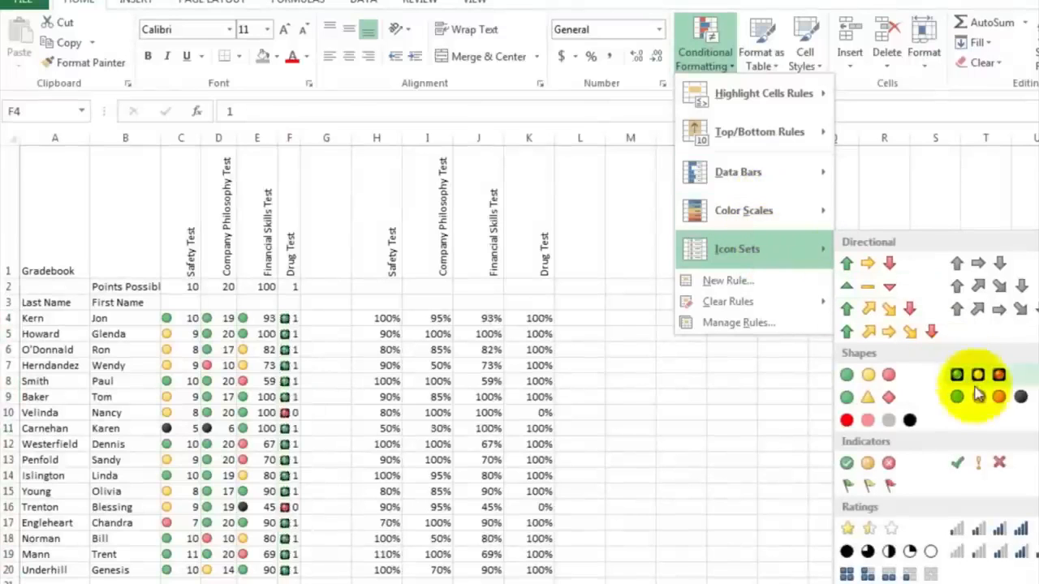
click(979, 395)
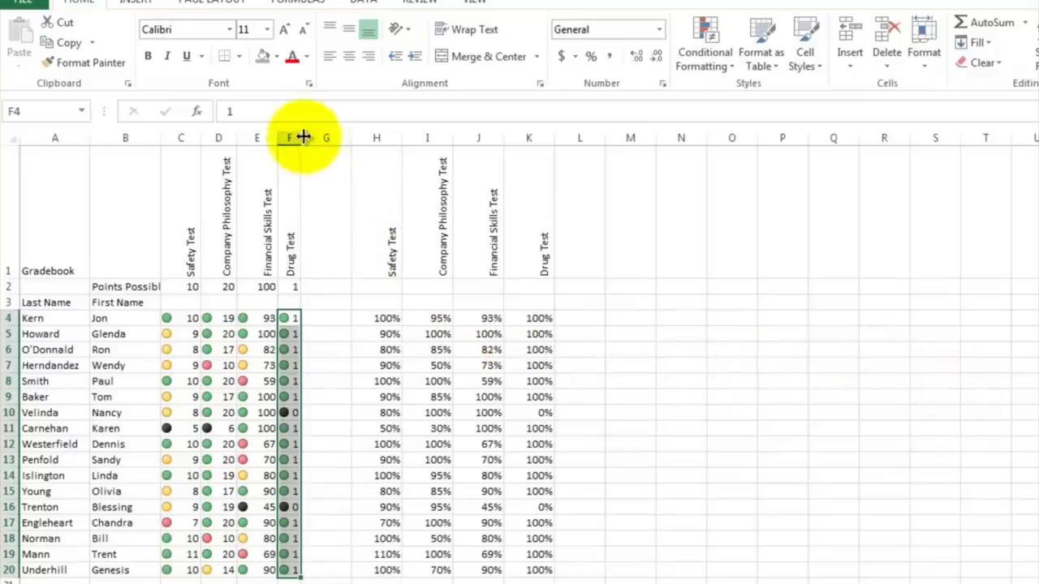
drag(302, 137, 312, 137)
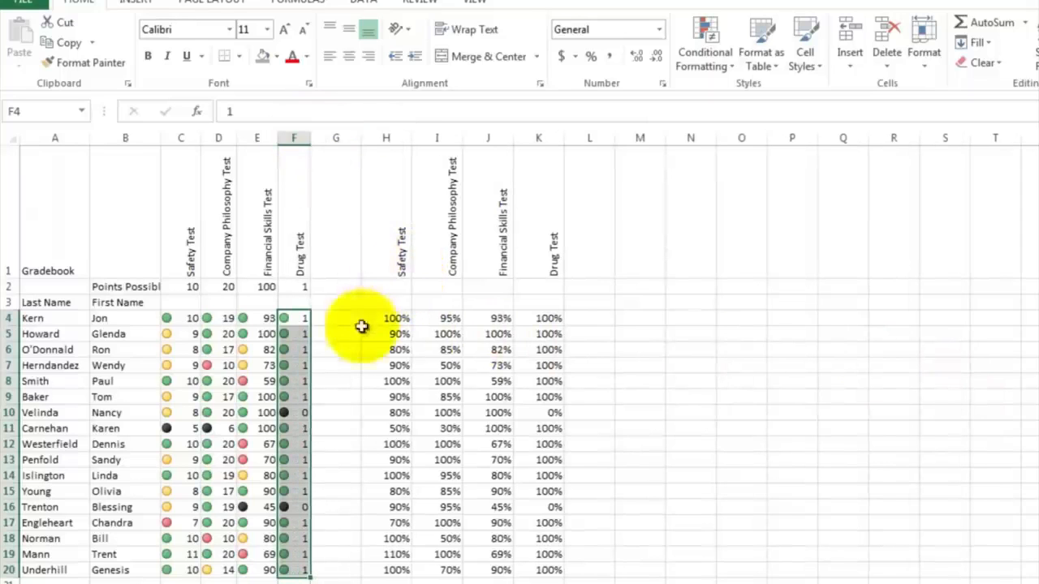
click(336, 363)
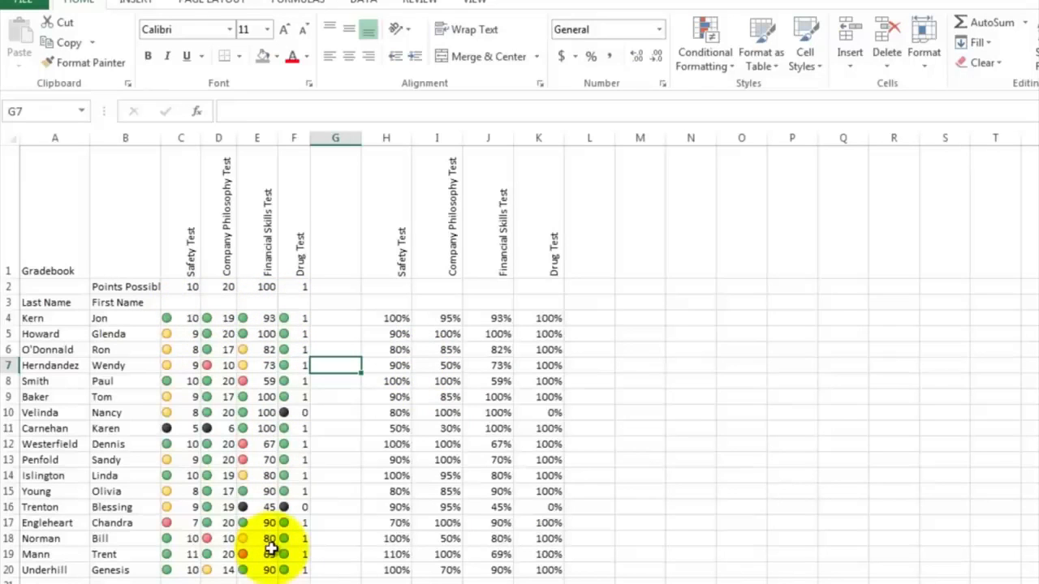
click(343, 320)
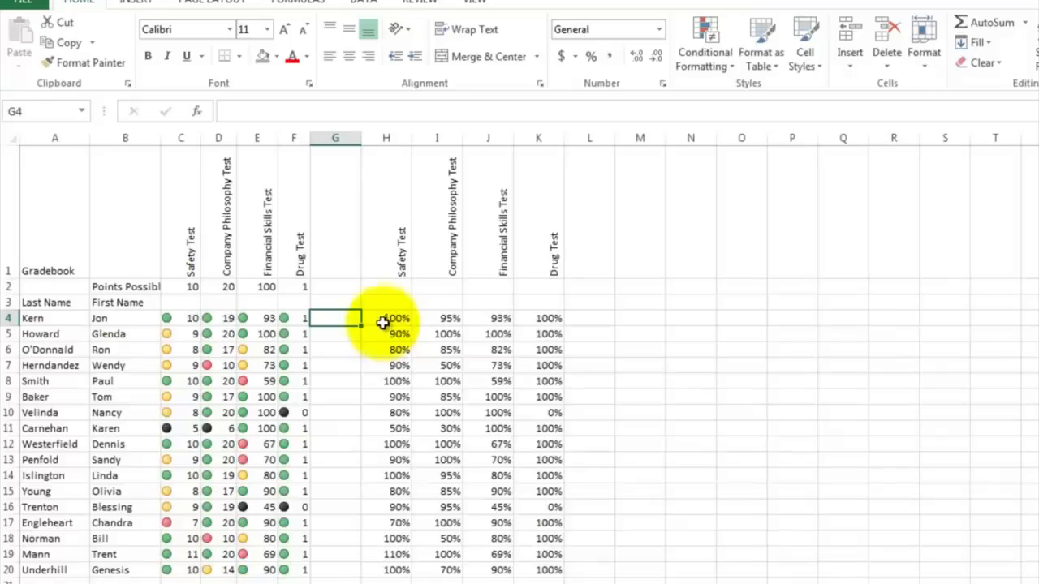
Step: Highlight percentages in H4:K20 that are less than .5 with Light Red Fill with Dark Red Text
click(387, 319)
drag(386, 318, 537, 573)
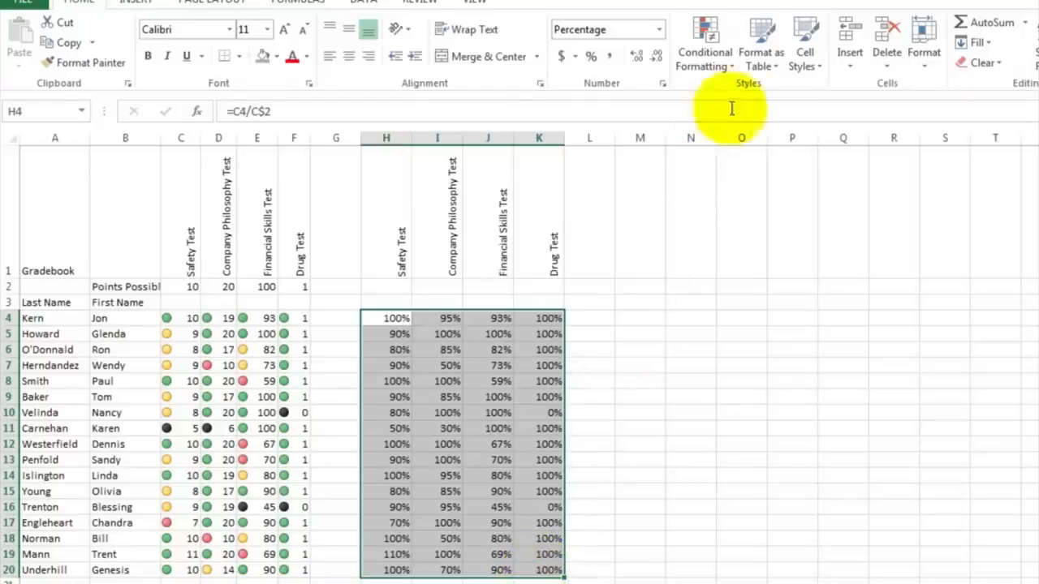
click(731, 69)
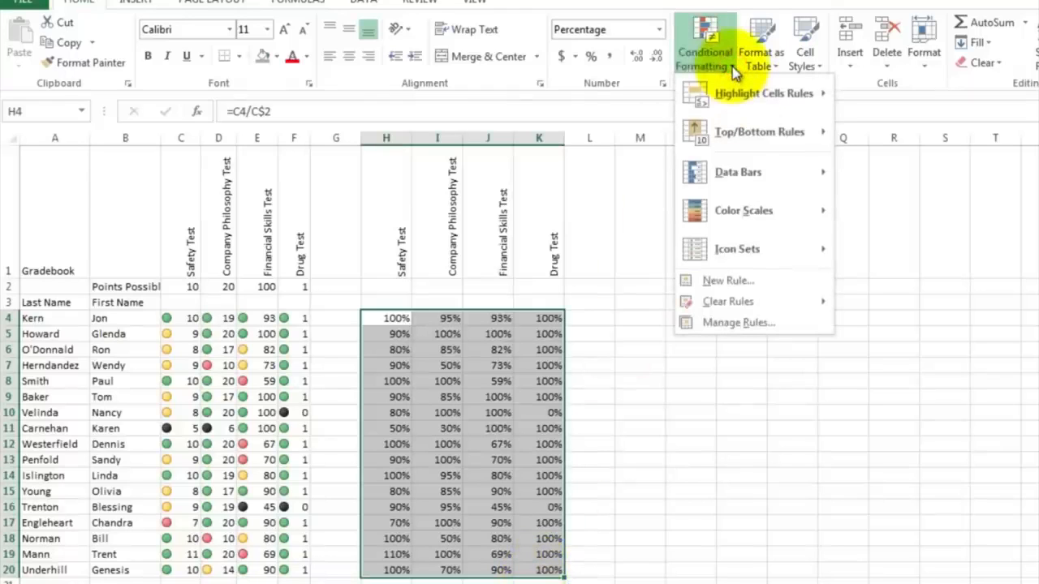
mouse_move(733, 101)
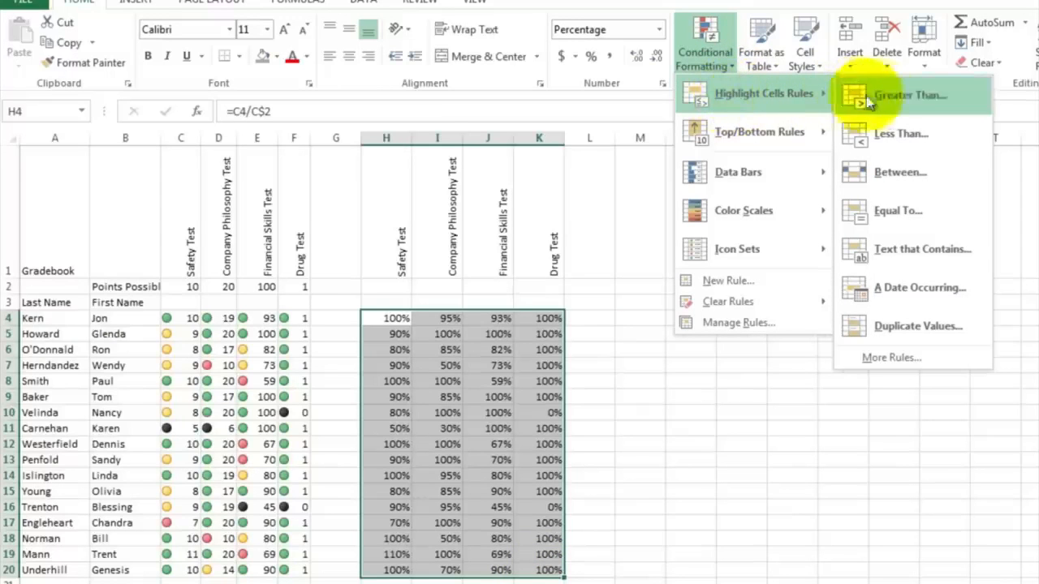
click(893, 138)
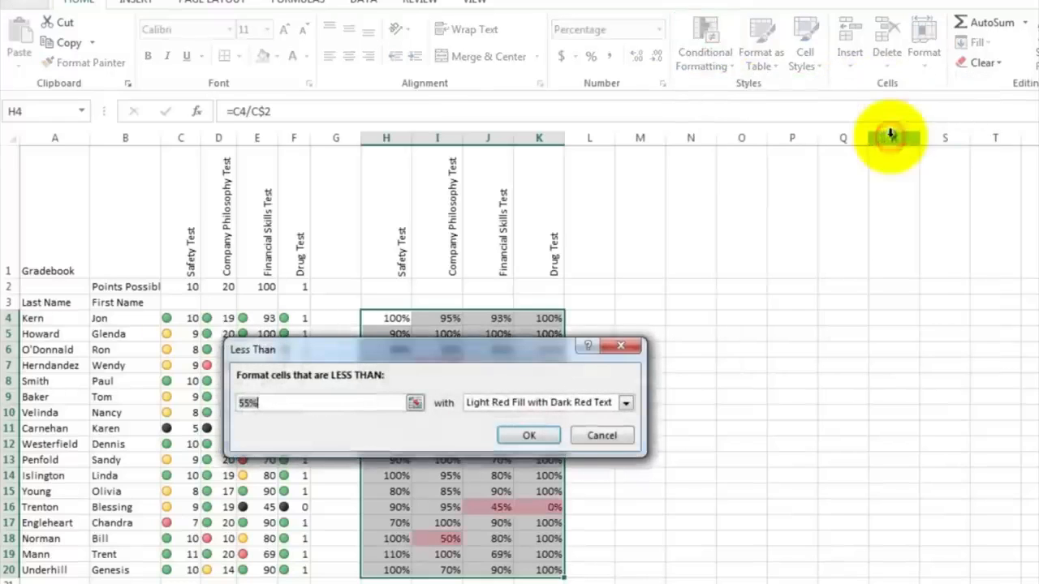
click(293, 406)
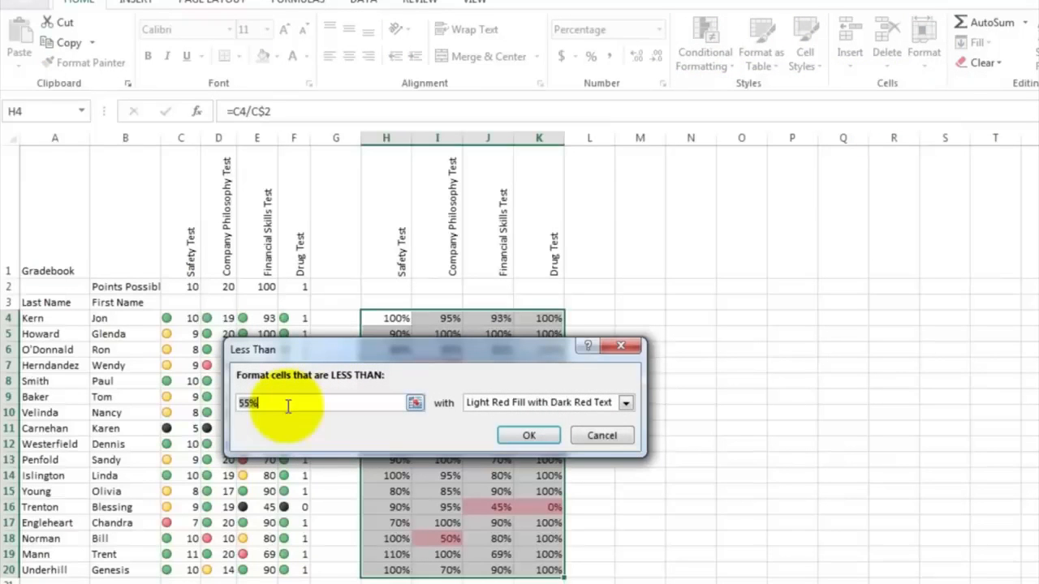
drag(341, 350, 325, 201)
drag(265, 243, 200, 242)
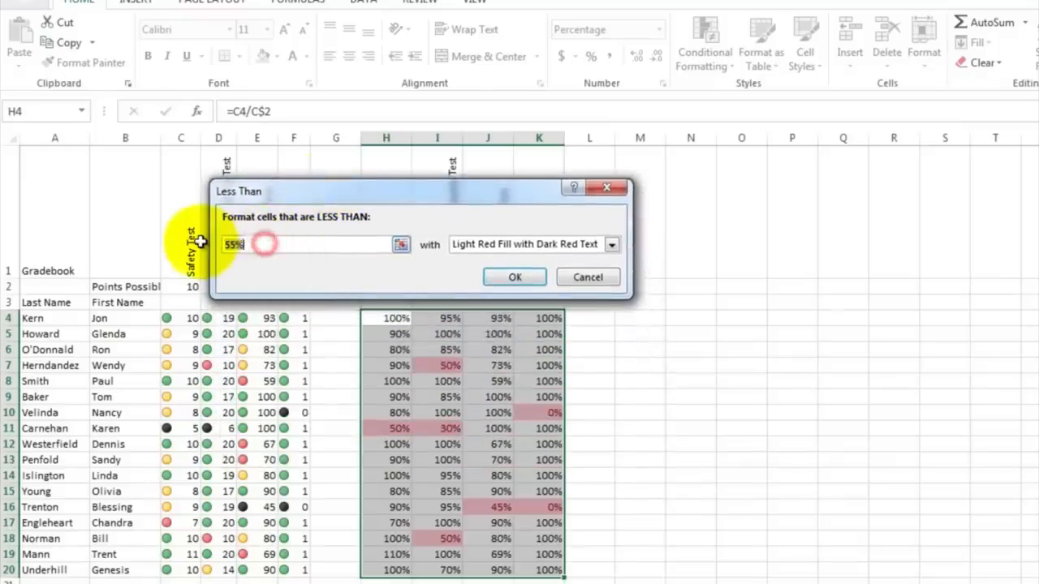
text(.5)
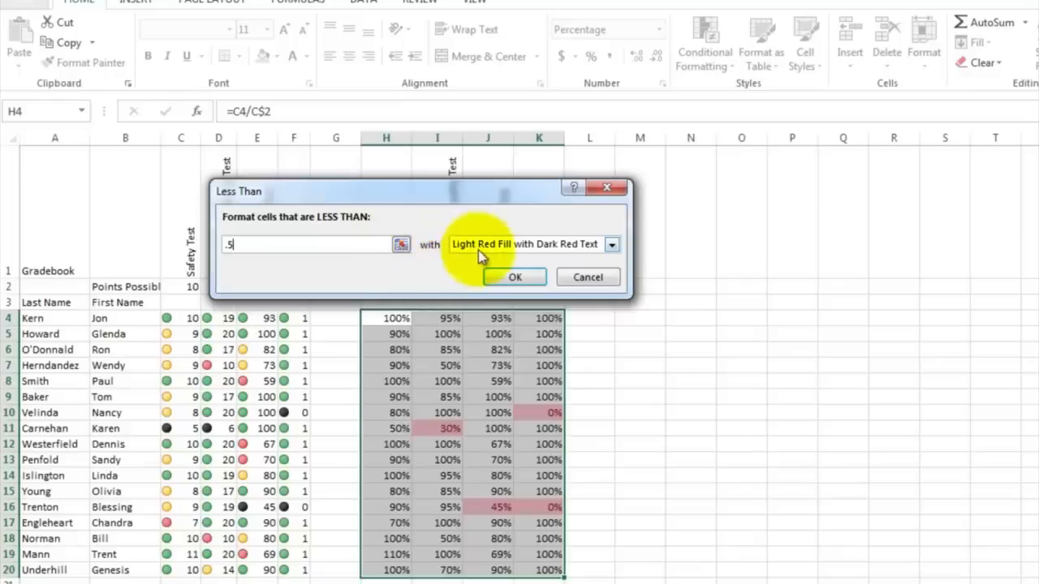
click(611, 247)
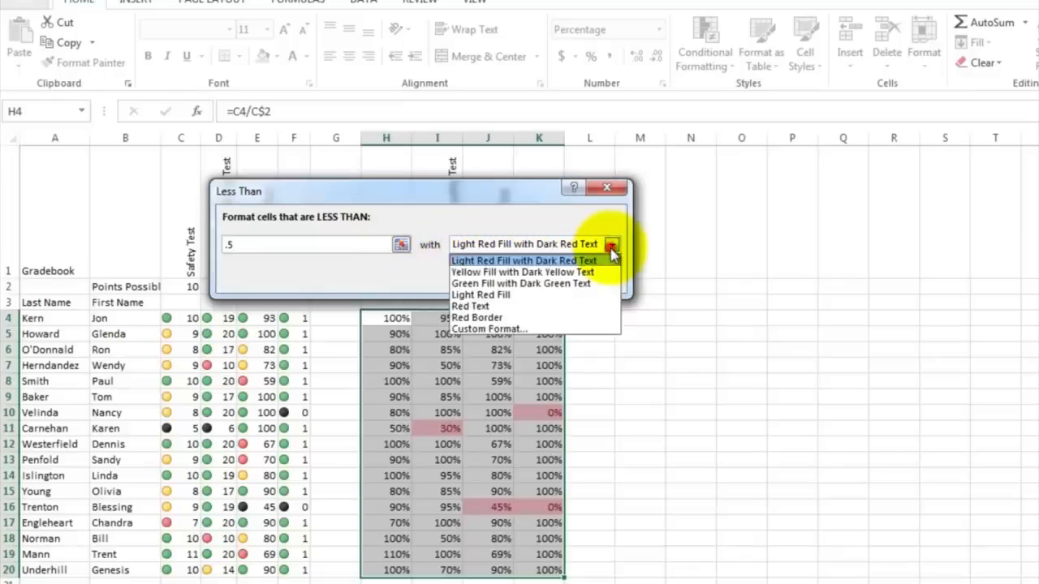
click(609, 257)
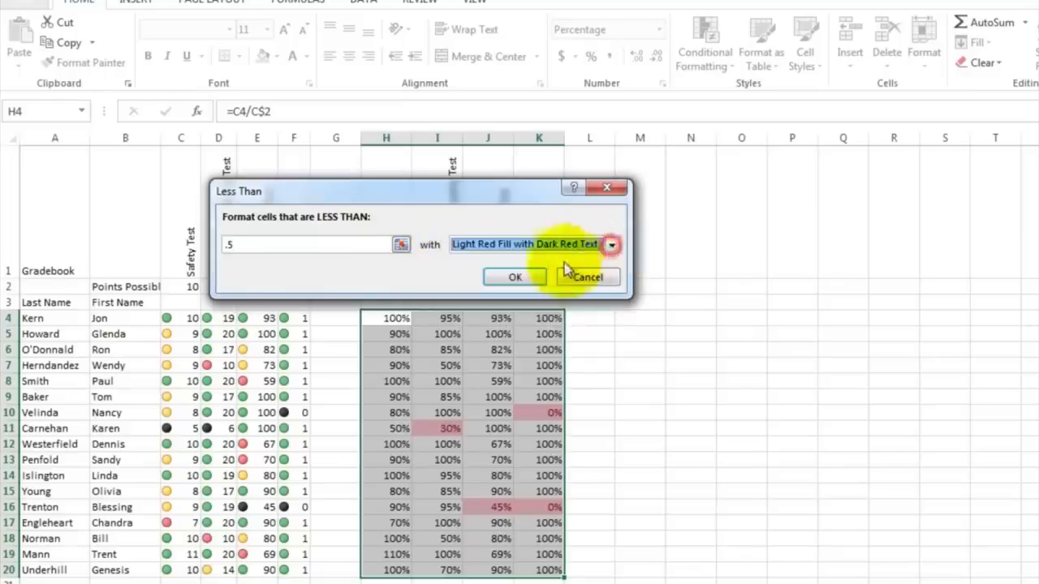
click(513, 278)
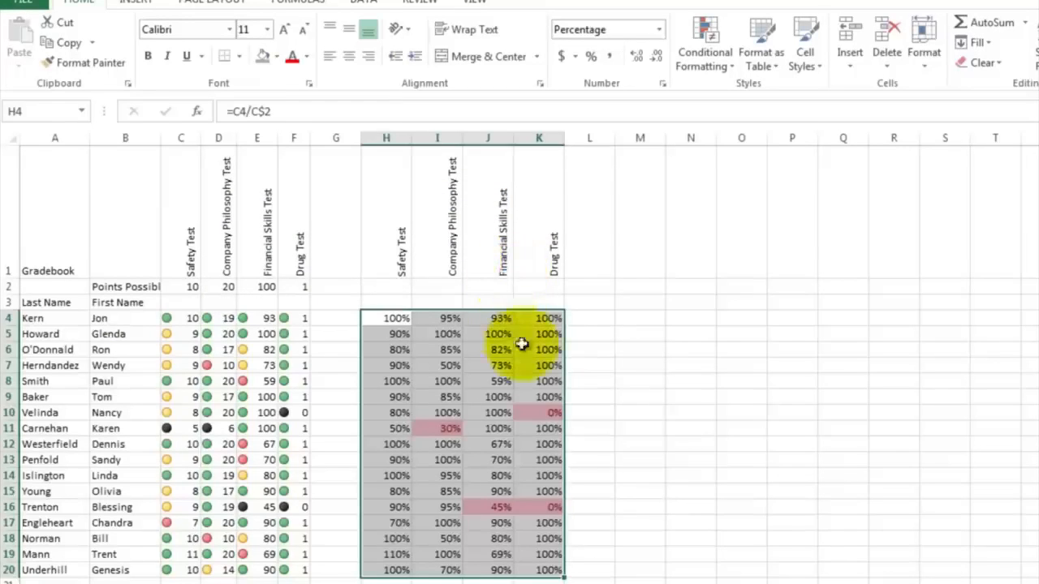
click(582, 367)
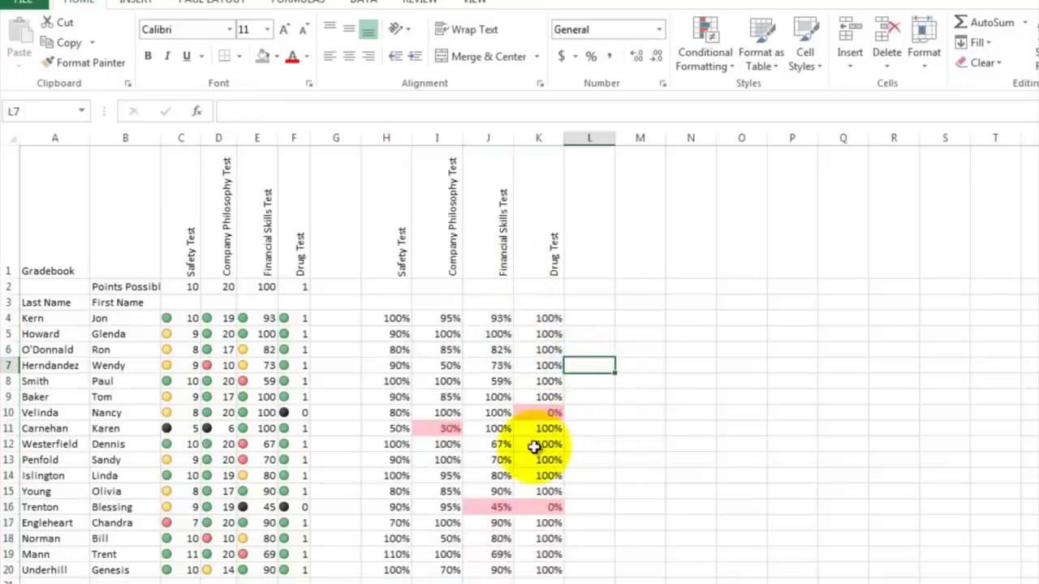
Step: Examine the highlighted low percentages and their formulas in I11, K10 and J16
click(445, 428)
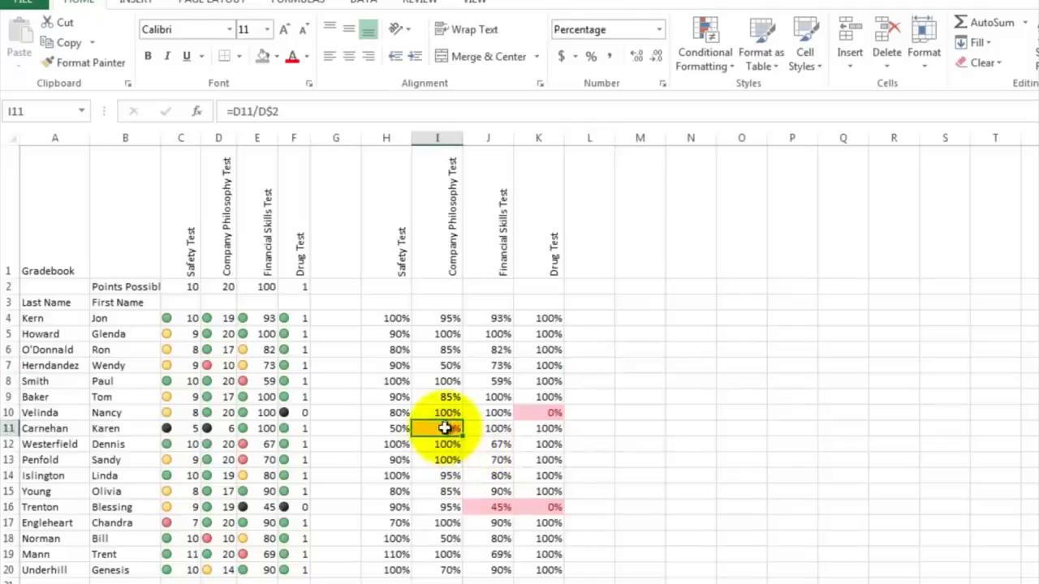
click(543, 413)
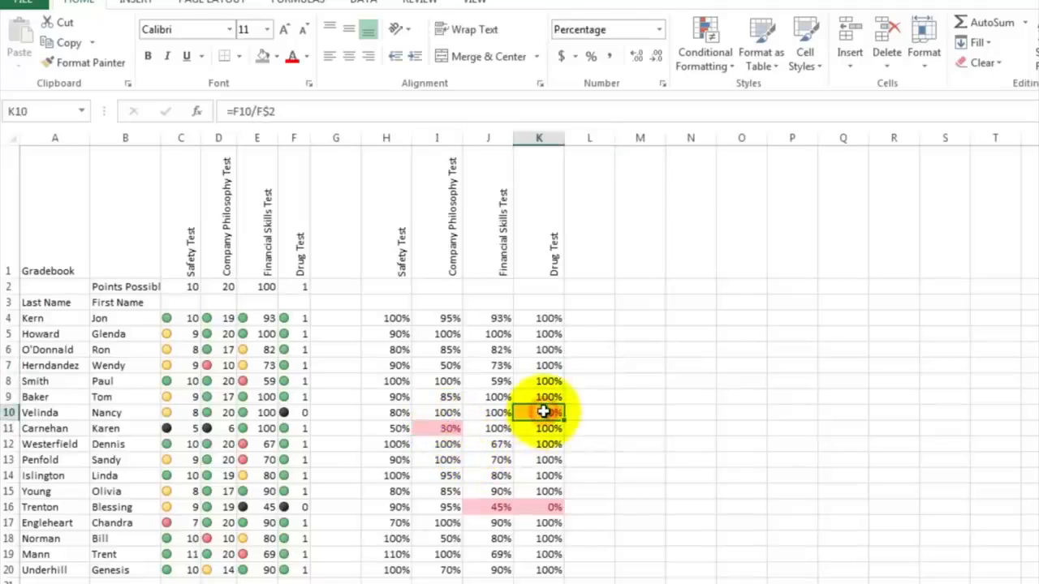
click(480, 507)
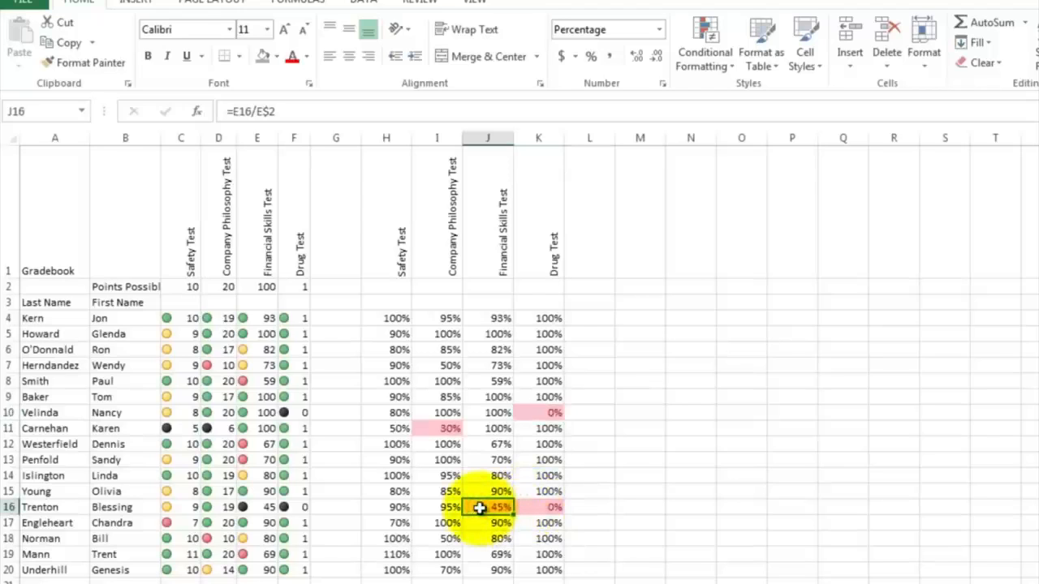
Step: Add the column heading Fire Employee? in cell M1 and select M4
click(581, 337)
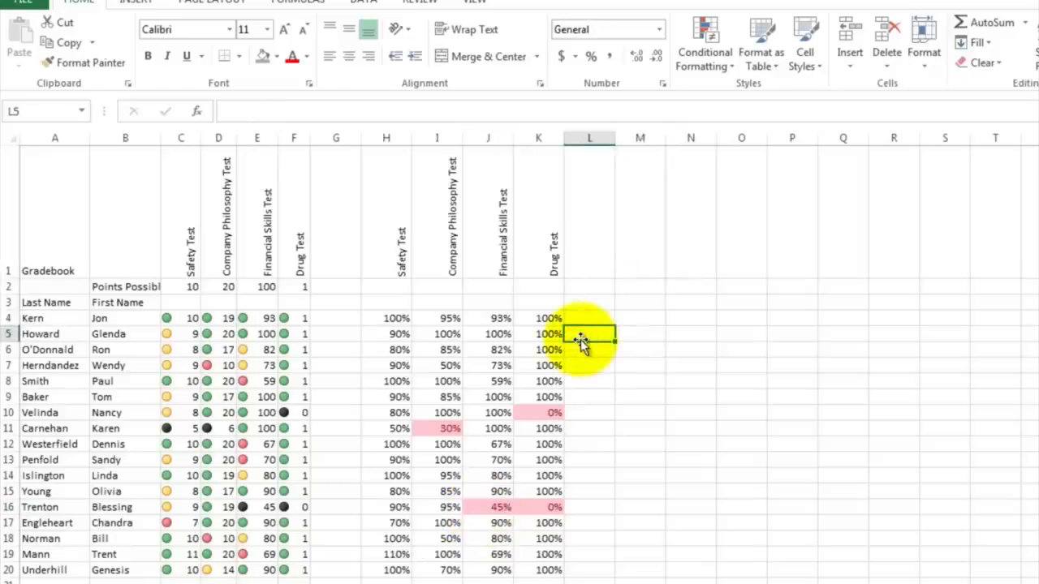
click(655, 250)
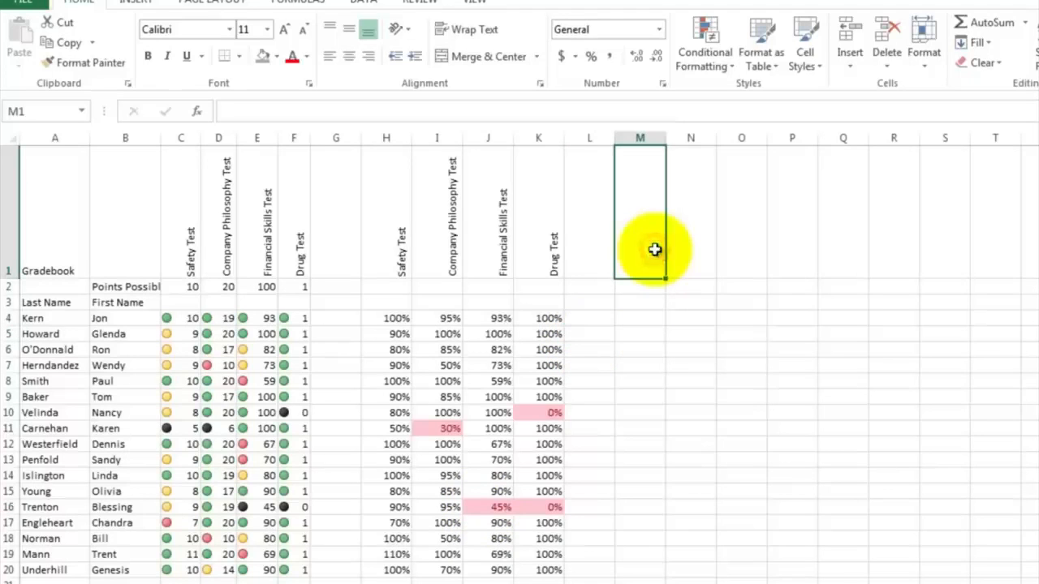
text(Fire E)
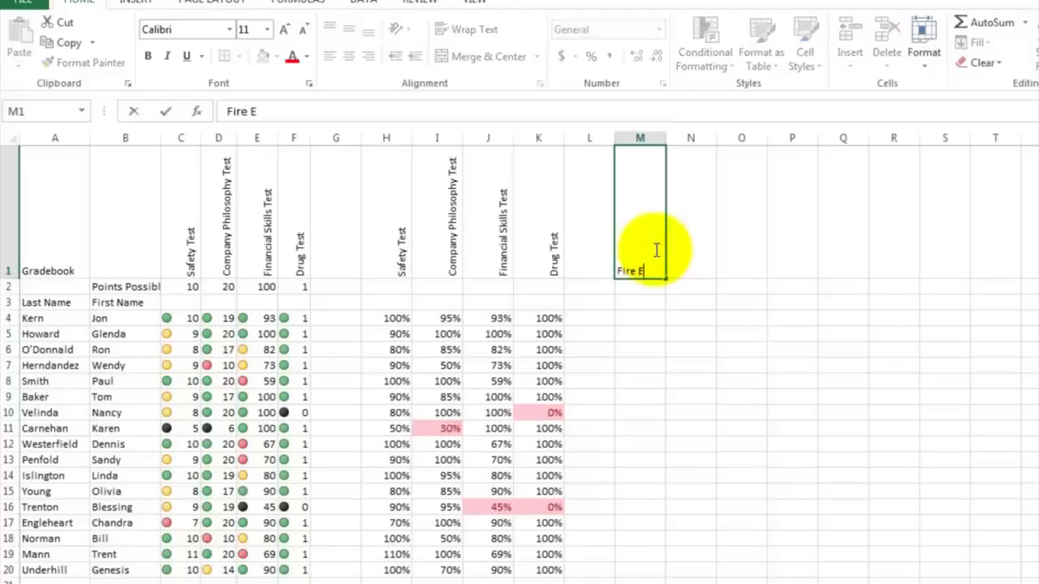
text(mployee?)
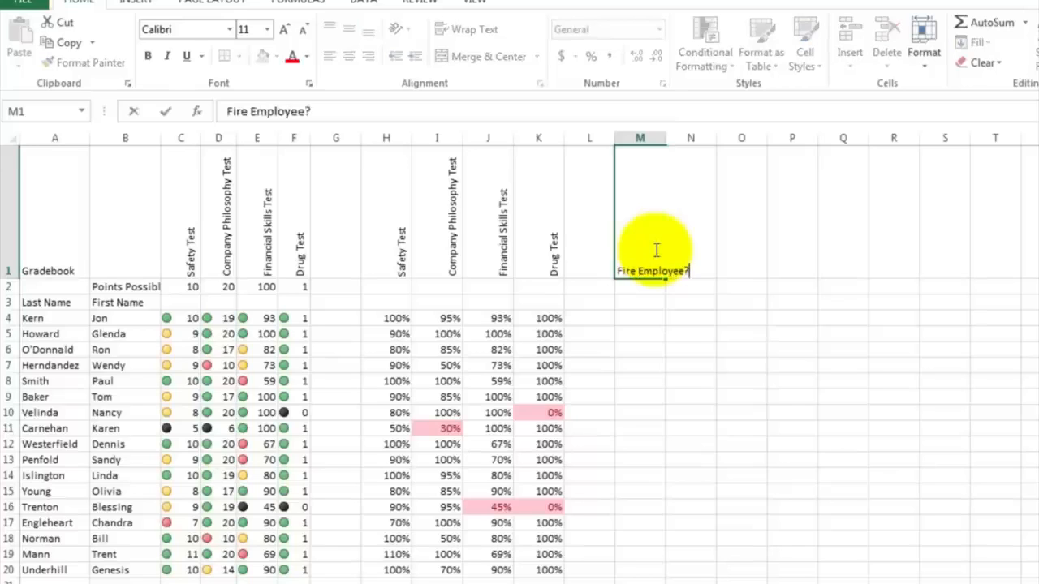
key(Return)
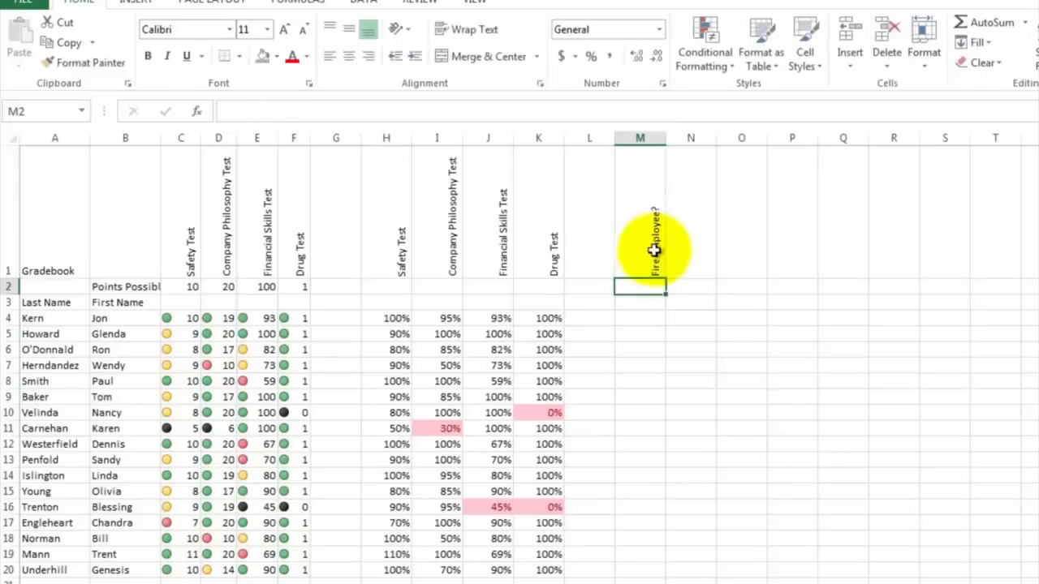
click(628, 319)
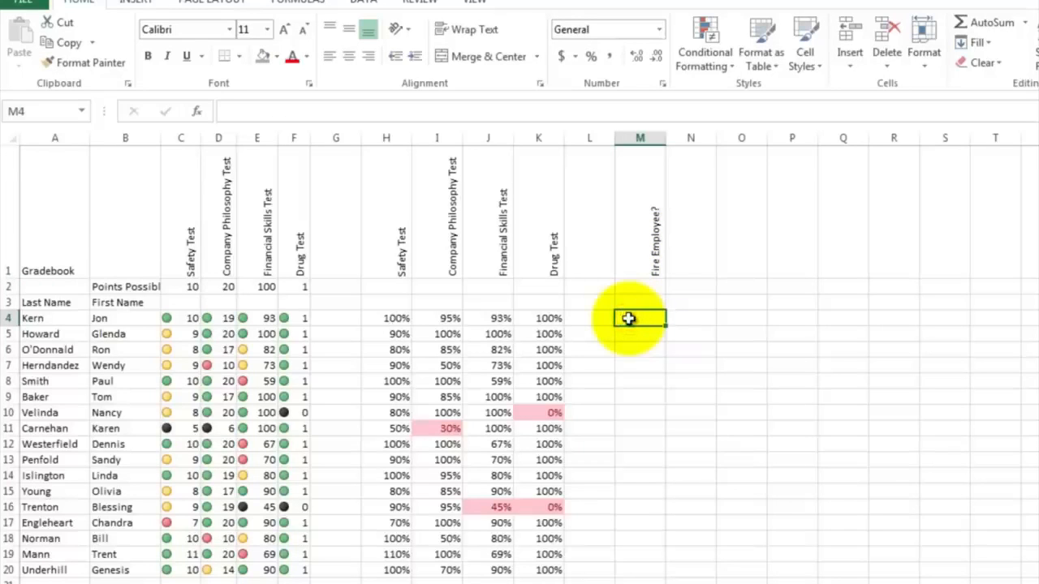
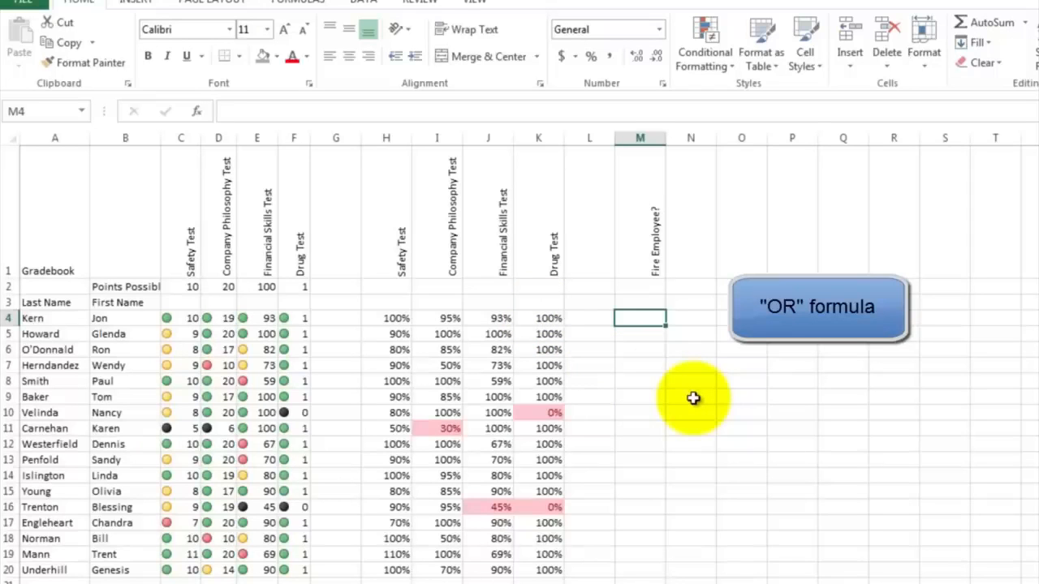
Step: Enter the formula =or(H4<.5,I4<.5,J4<.5,K4<.5) in cell M4 to flag any percentage below .5
text(=or)
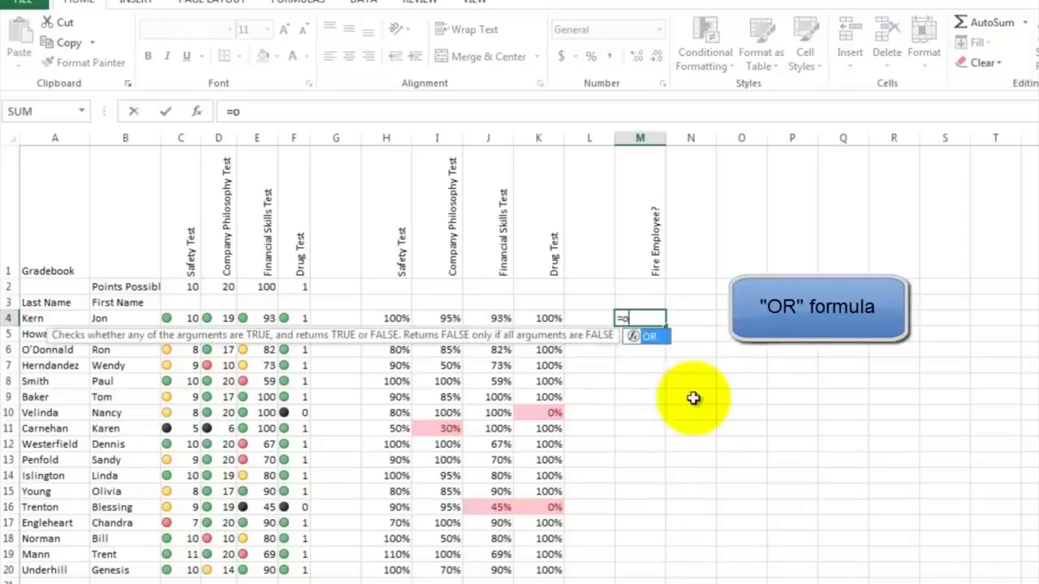
text(()
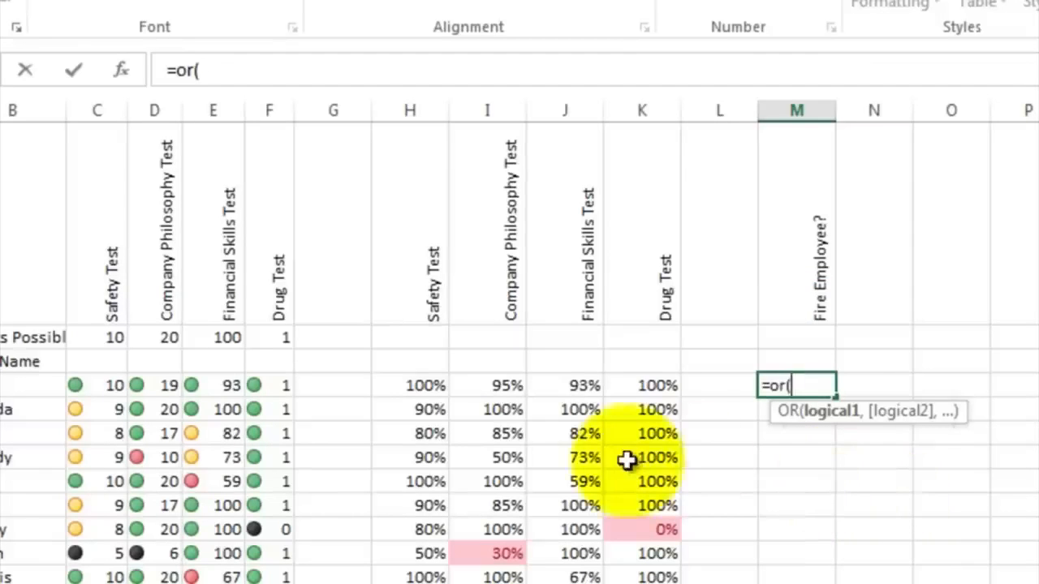
click(423, 386)
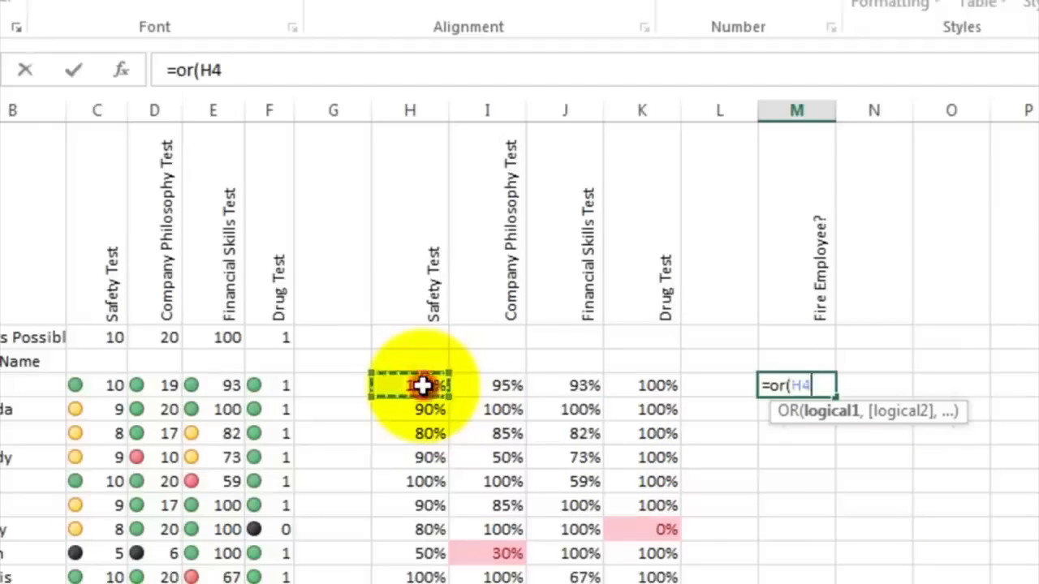
text(<)
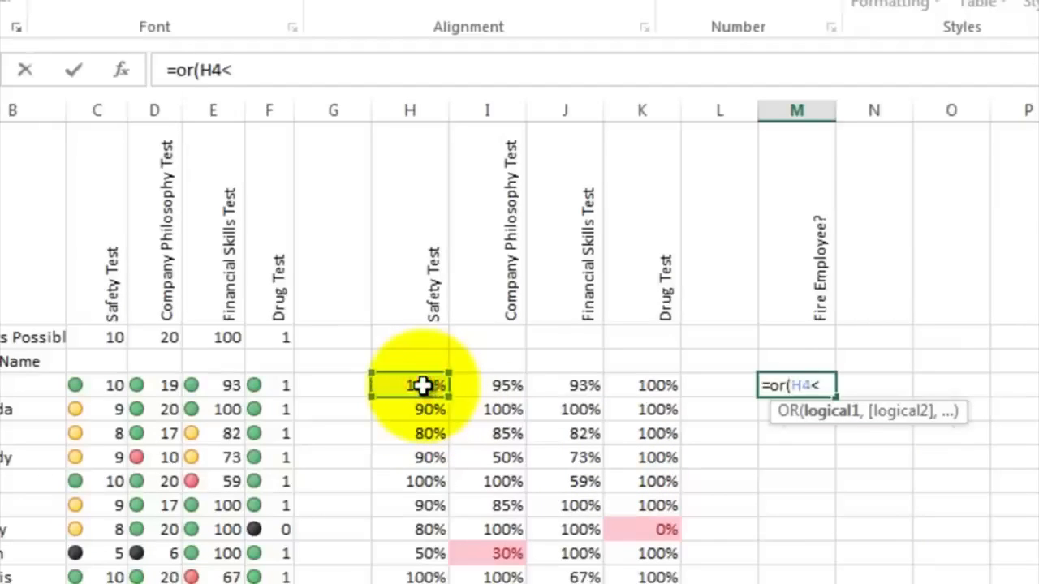
text(.5,)
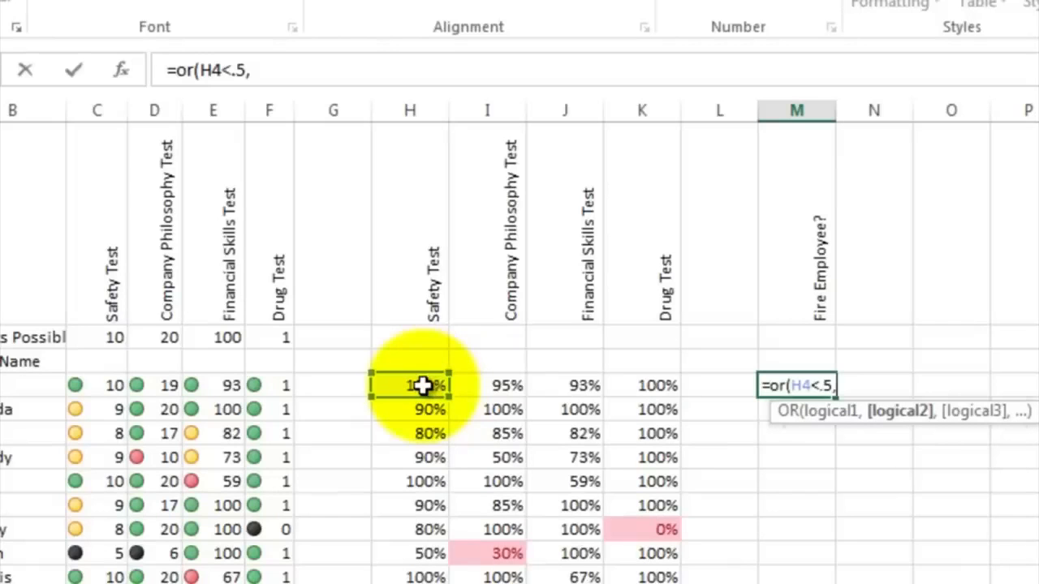
click(492, 385)
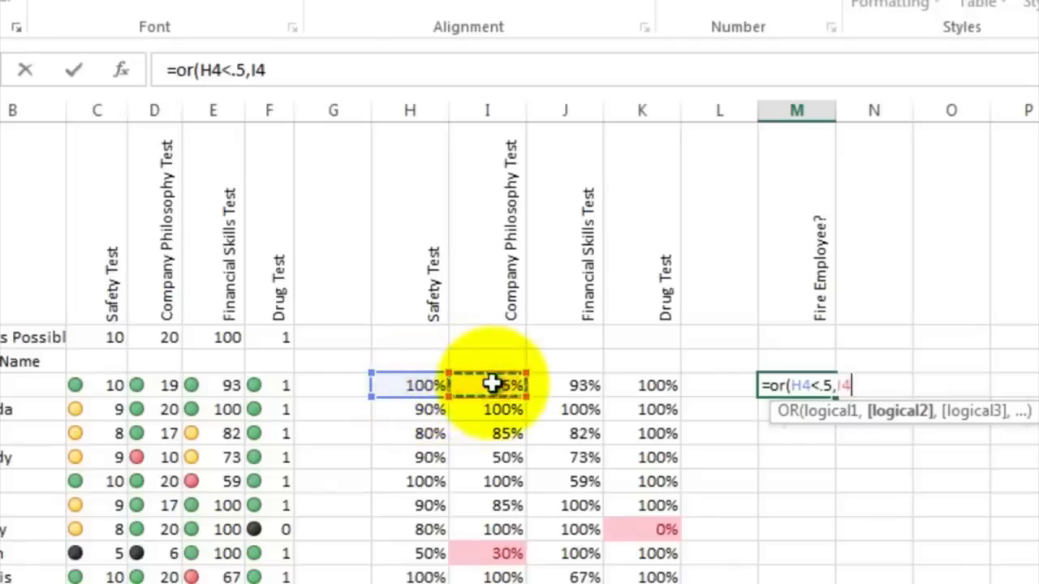
text(<)
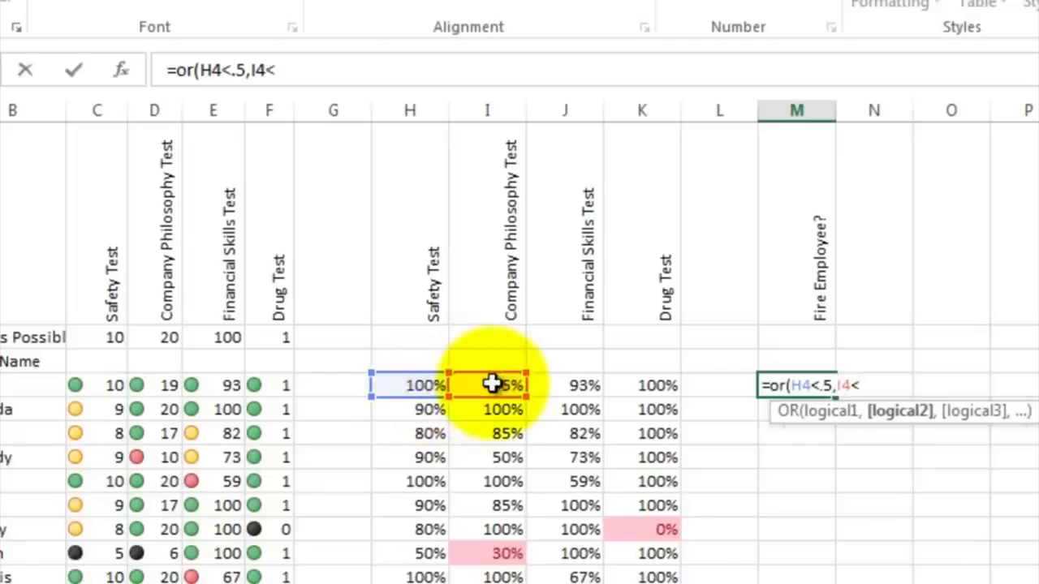
text(.5,)
click(564, 383)
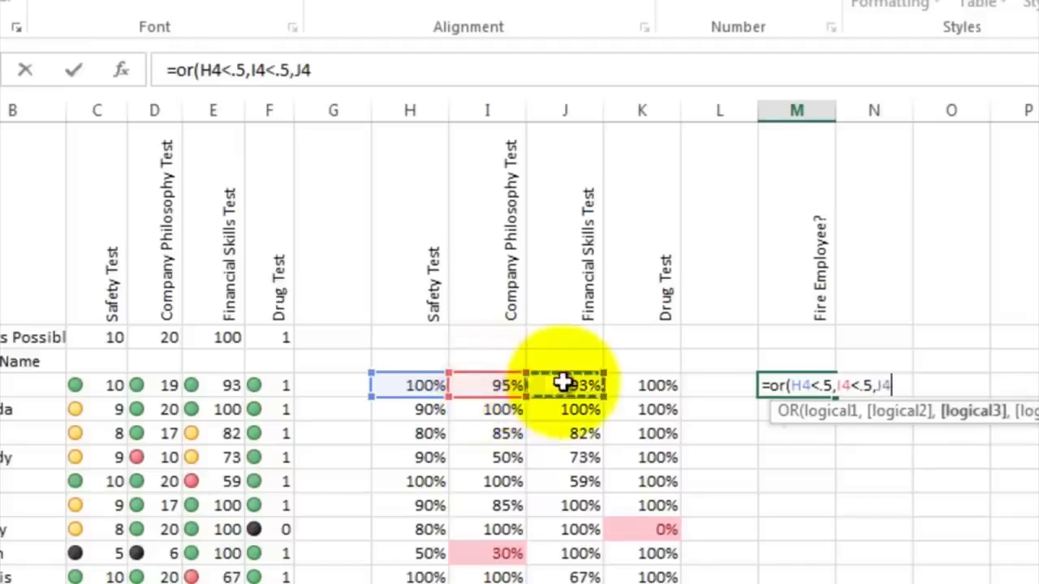
text(<.5)
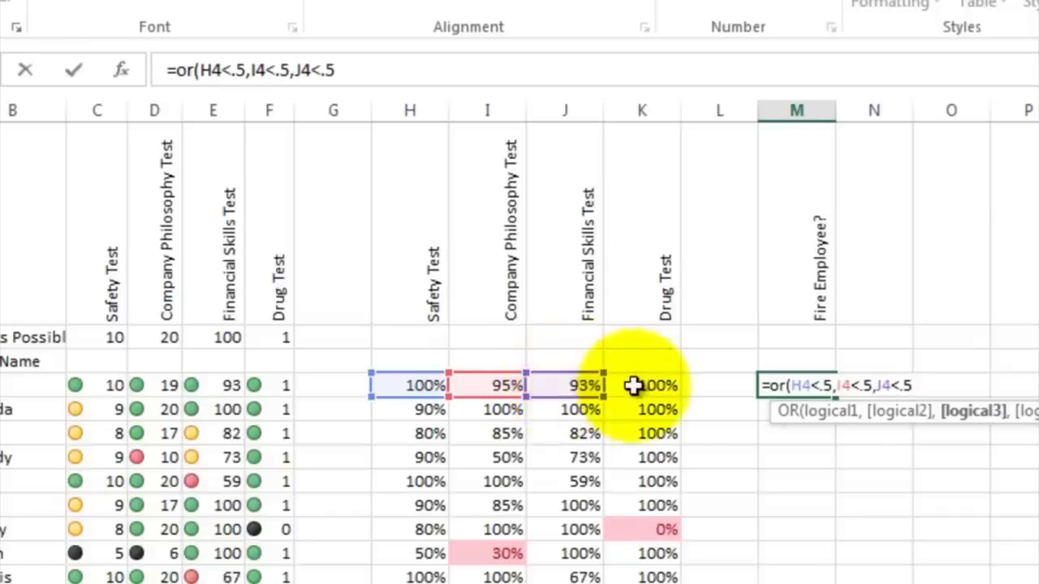
text(,)
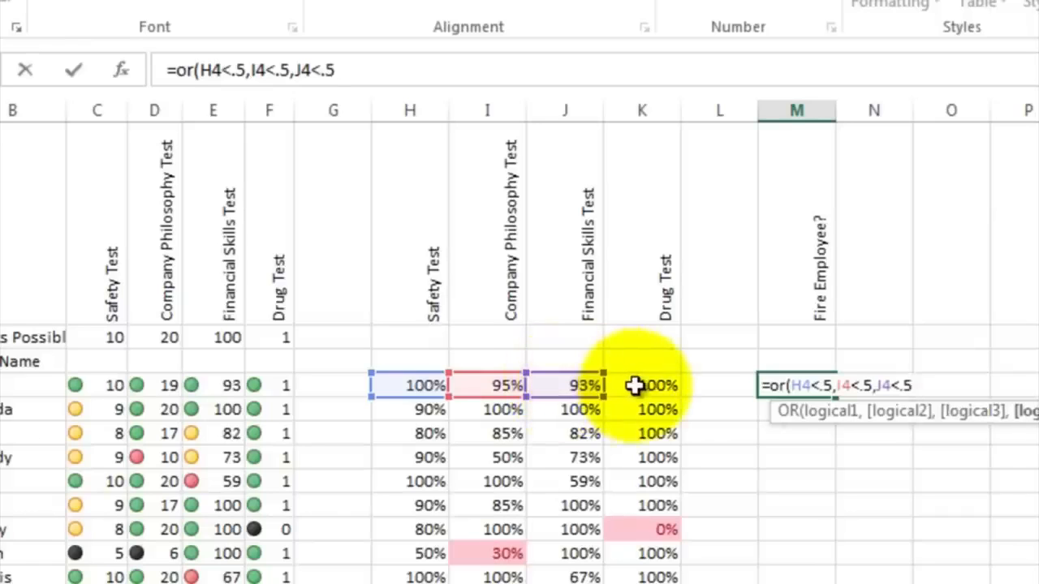
click(634, 385)
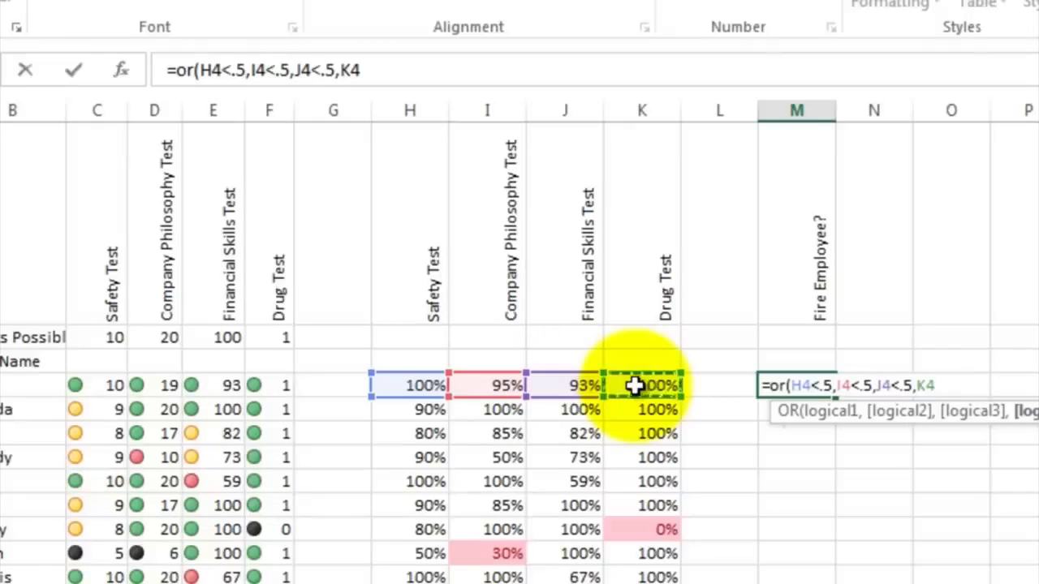
text(<.5))
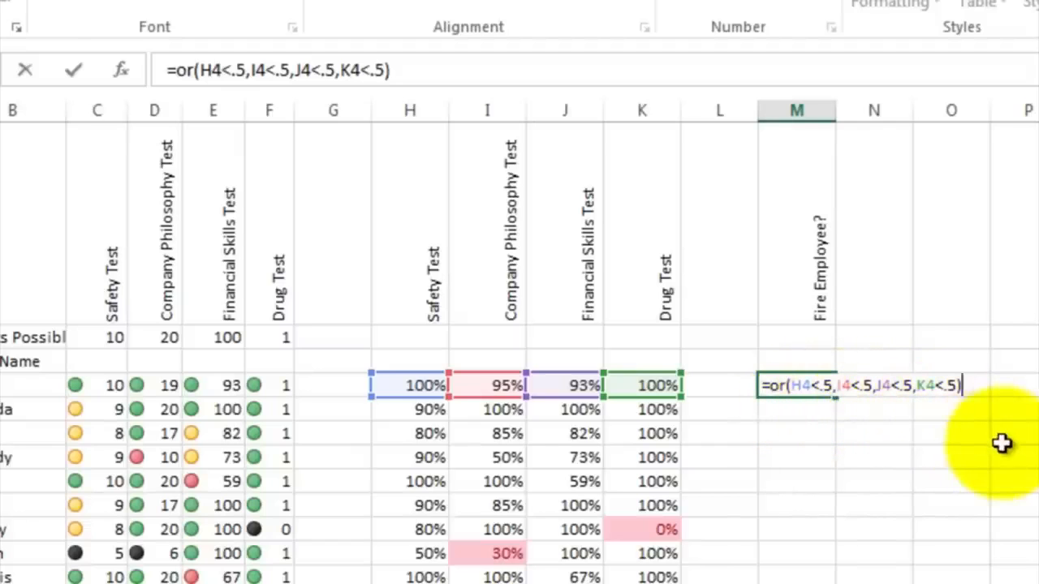
key(Return)
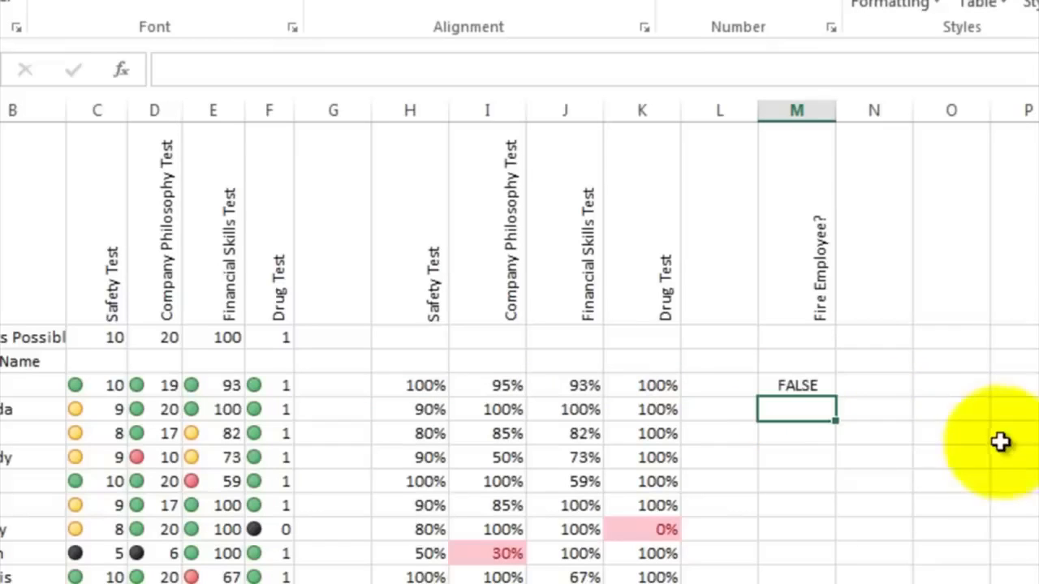
Step: Copy the OR formula from M4 down through M20 and check the results for individual rows
click(814, 388)
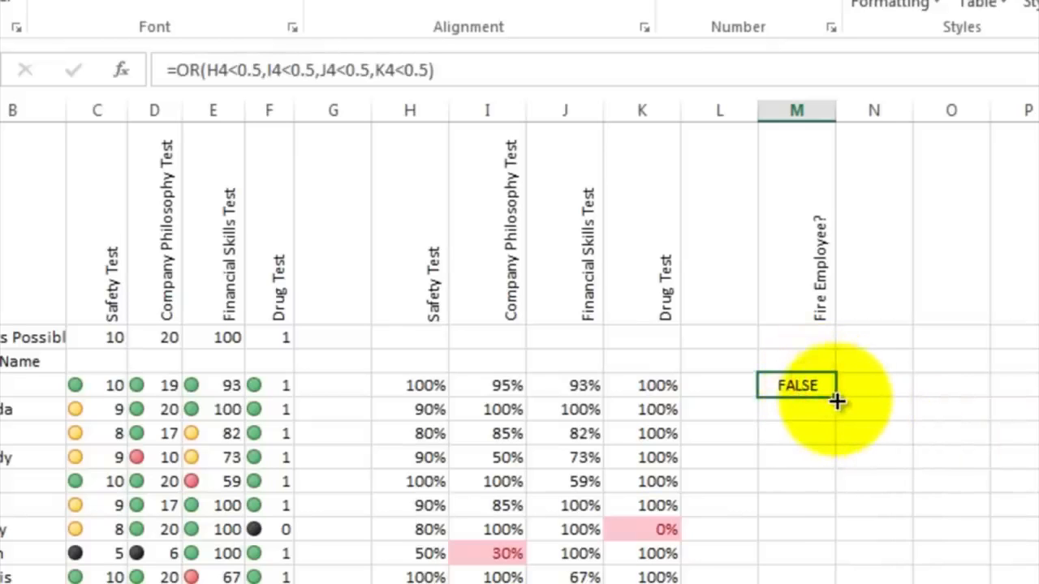
drag(837, 398, 797, 583)
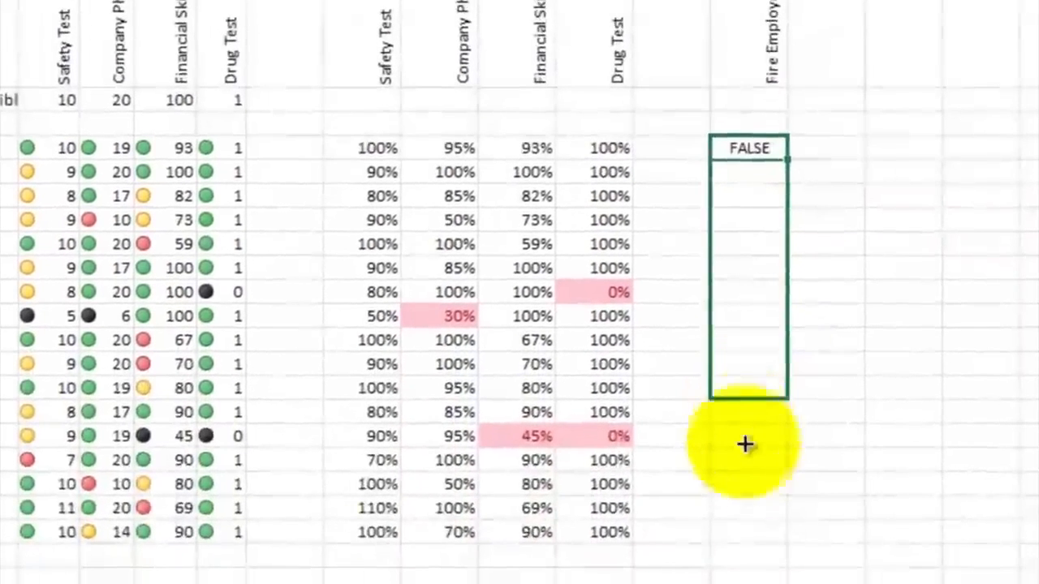
drag(749, 520, 752, 538)
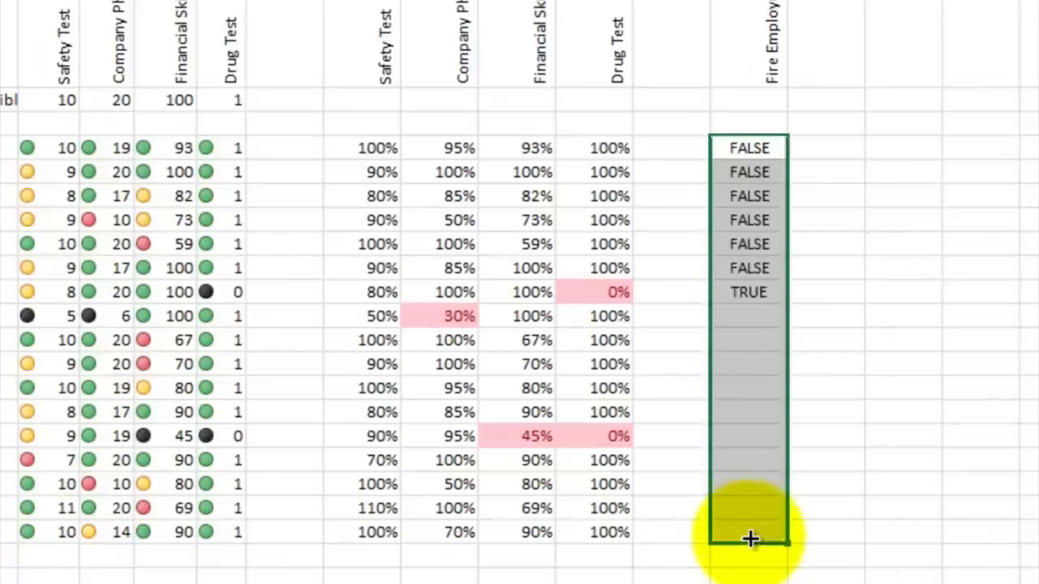
click(837, 357)
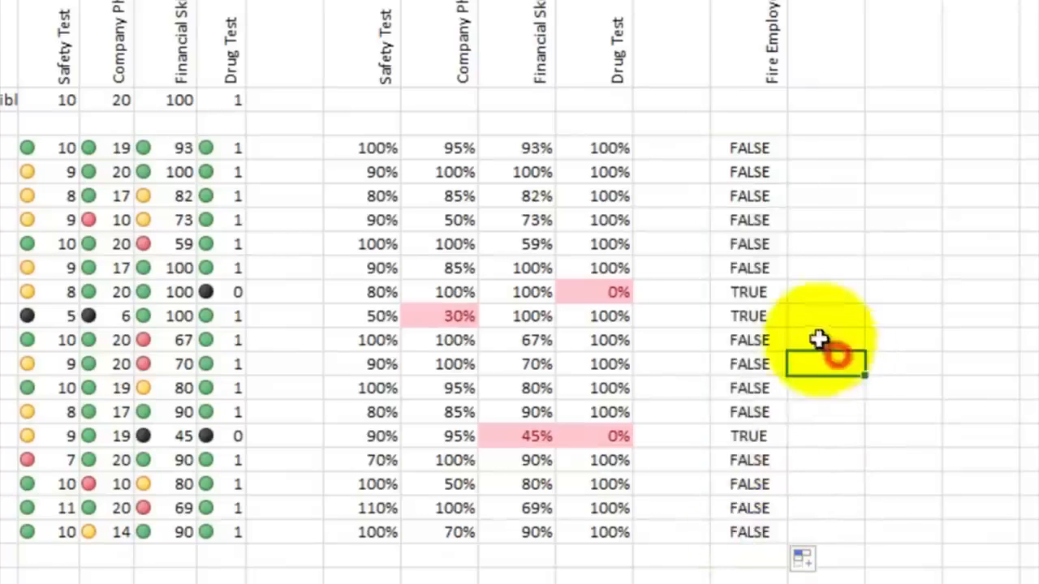
click(760, 294)
click(758, 406)
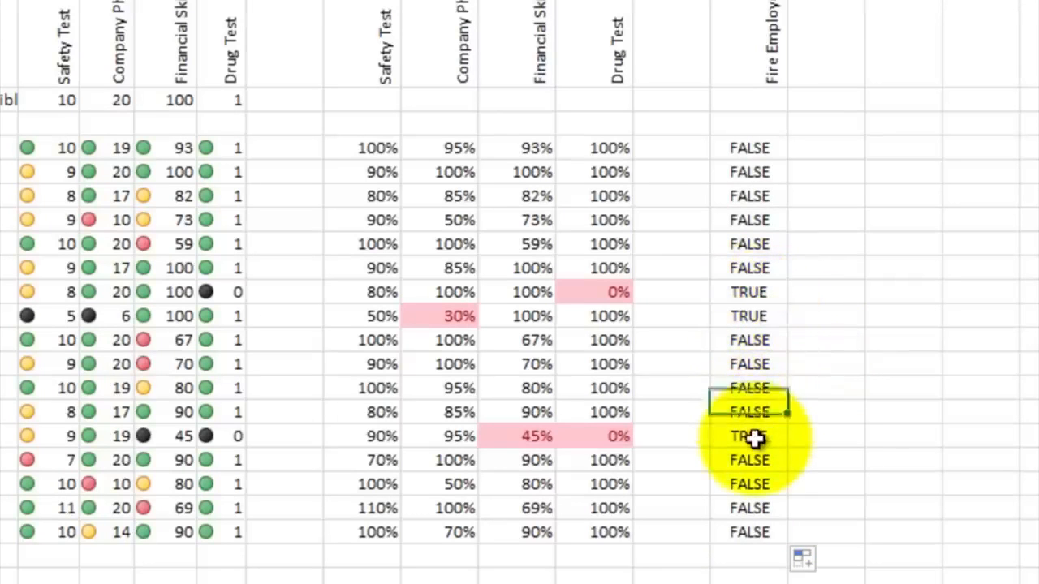
click(755, 439)
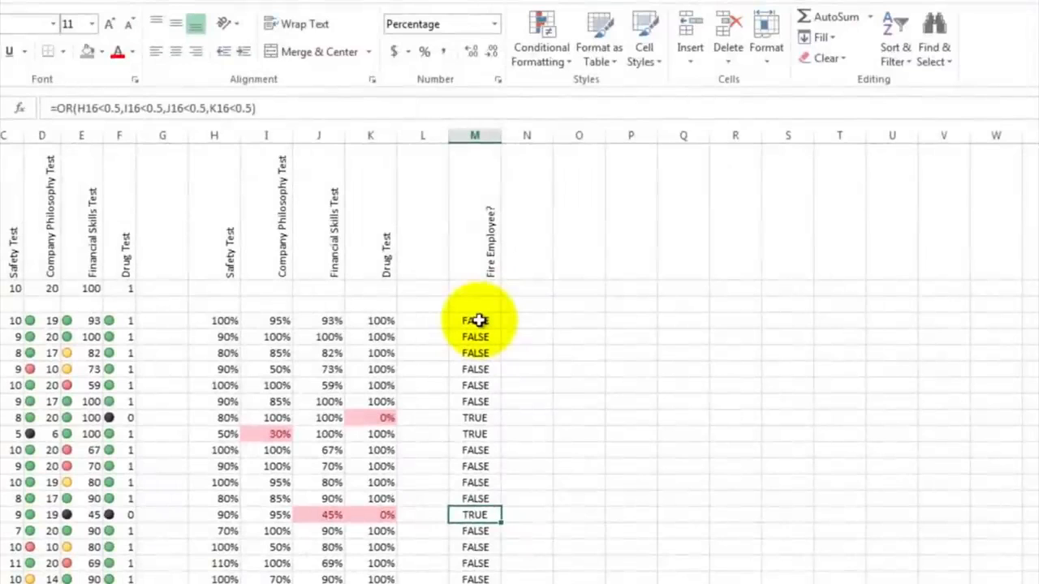
Step: Highlight cells in M4:M20 equal to true with Light Red Fill with Dark Red Text
drag(477, 321, 473, 571)
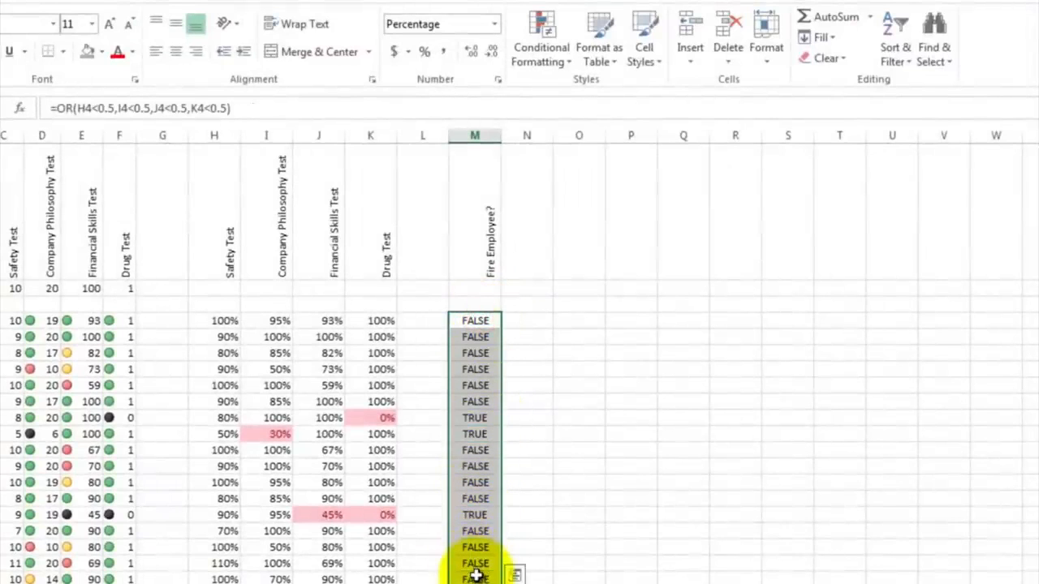
click(572, 63)
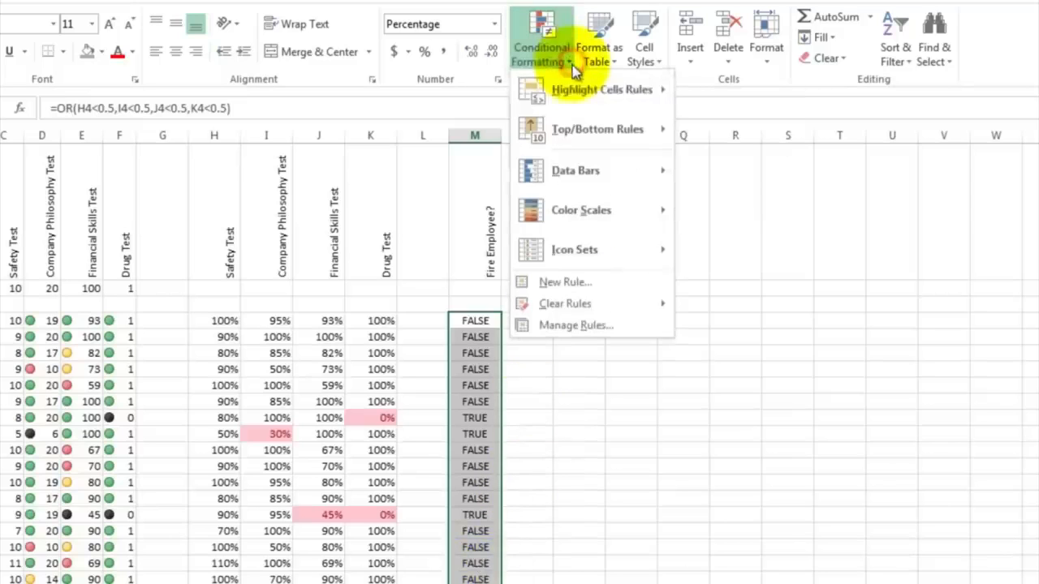
mouse_move(578, 96)
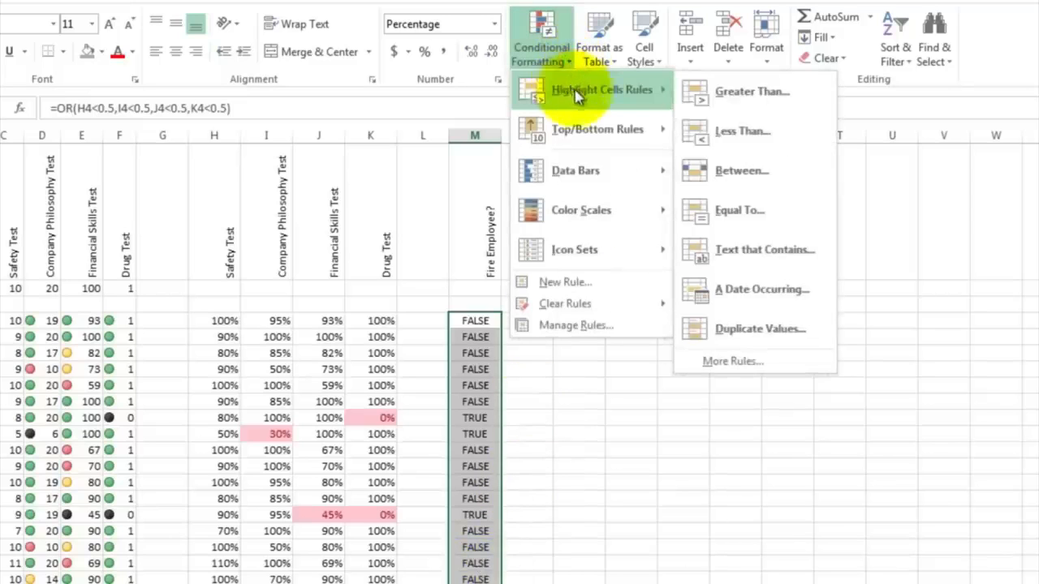
click(724, 213)
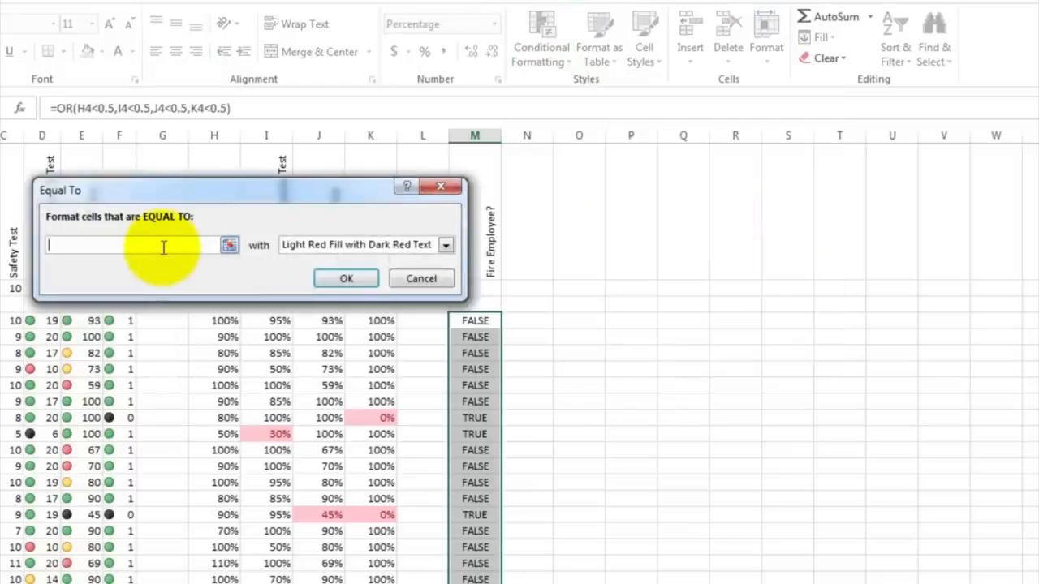
text(tur)
key(BackSpace)
key(BackSpace)
key(BackSpace)
text(rue)
key(Return)
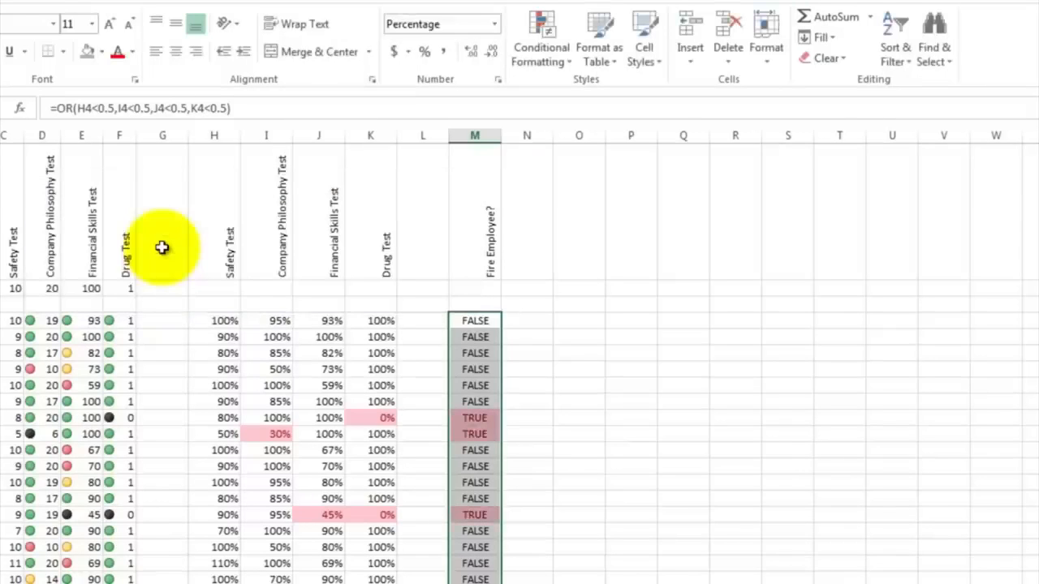
click(530, 352)
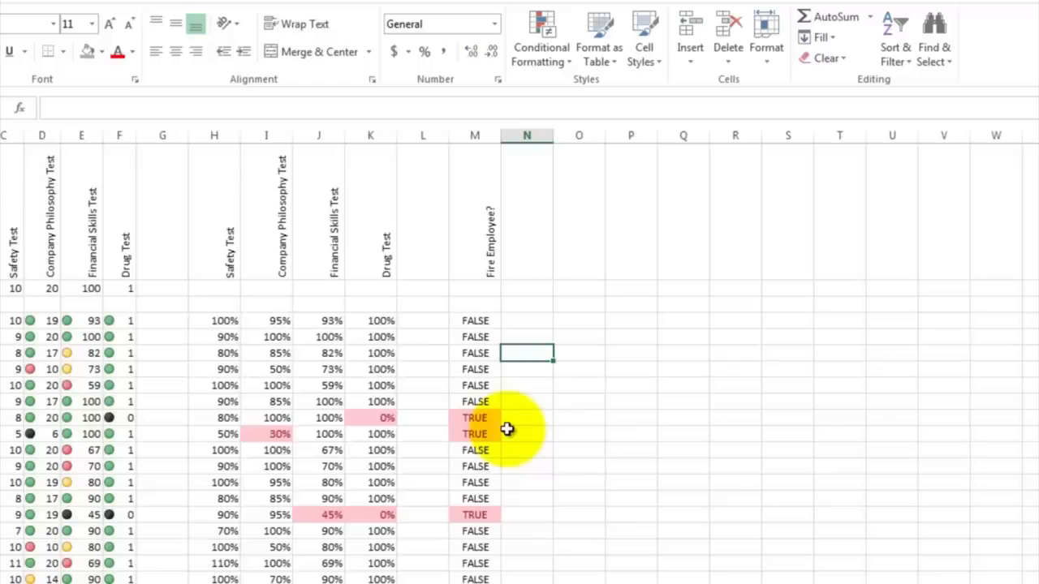
Step: Add the row labels Max, Min and Average in cells A22 to A24
scroll(506, 430, down, 3)
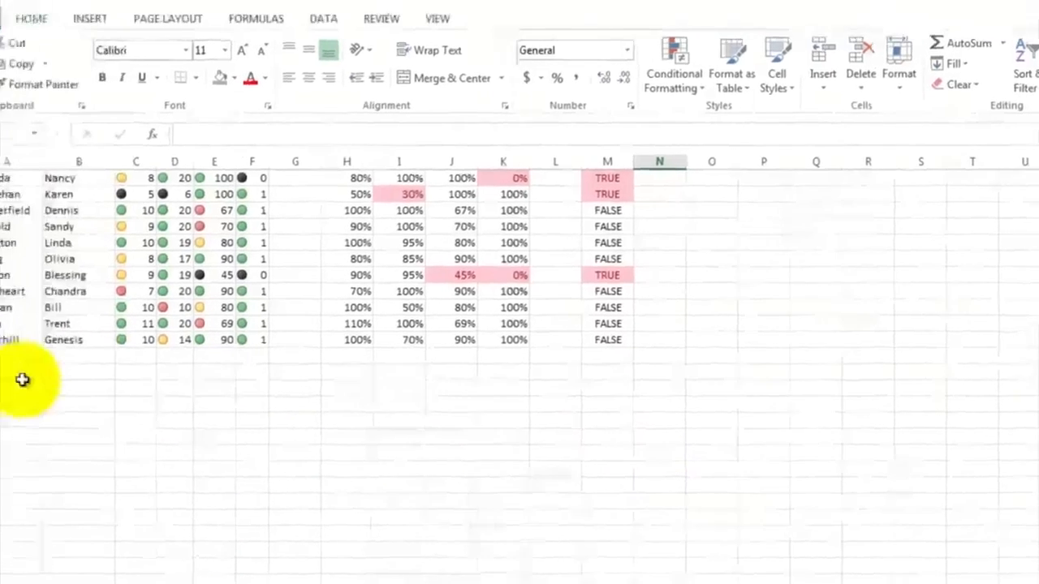
click(22, 379)
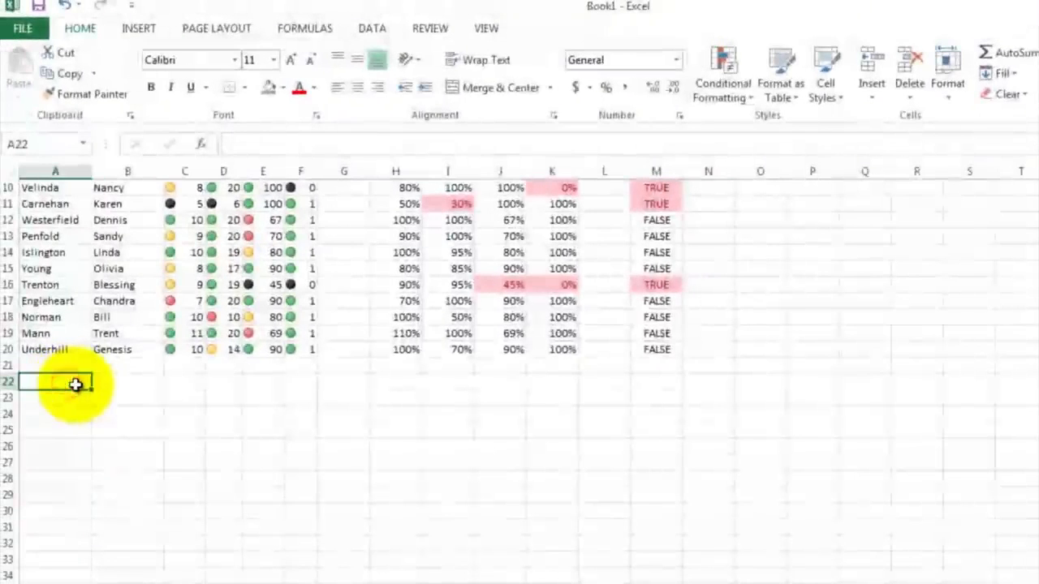
text(M)
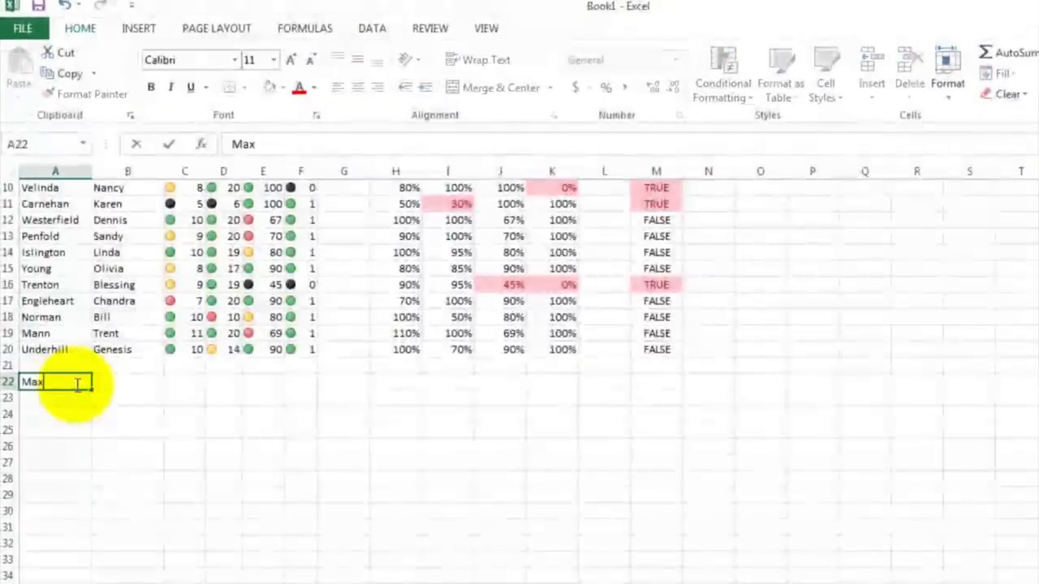
text(ax)
key(Return)
text(Min)
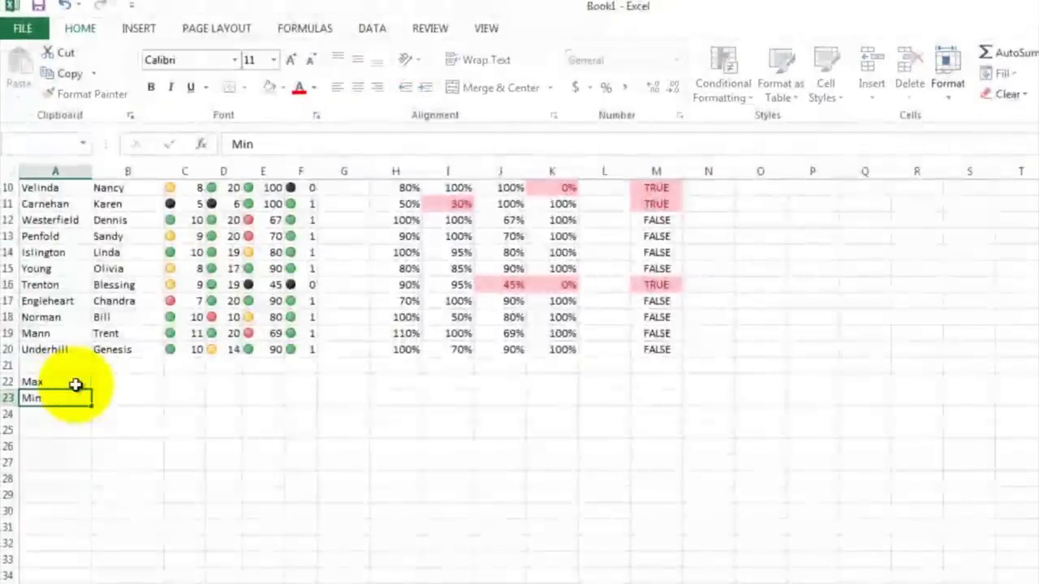
key(Return)
text(Average)
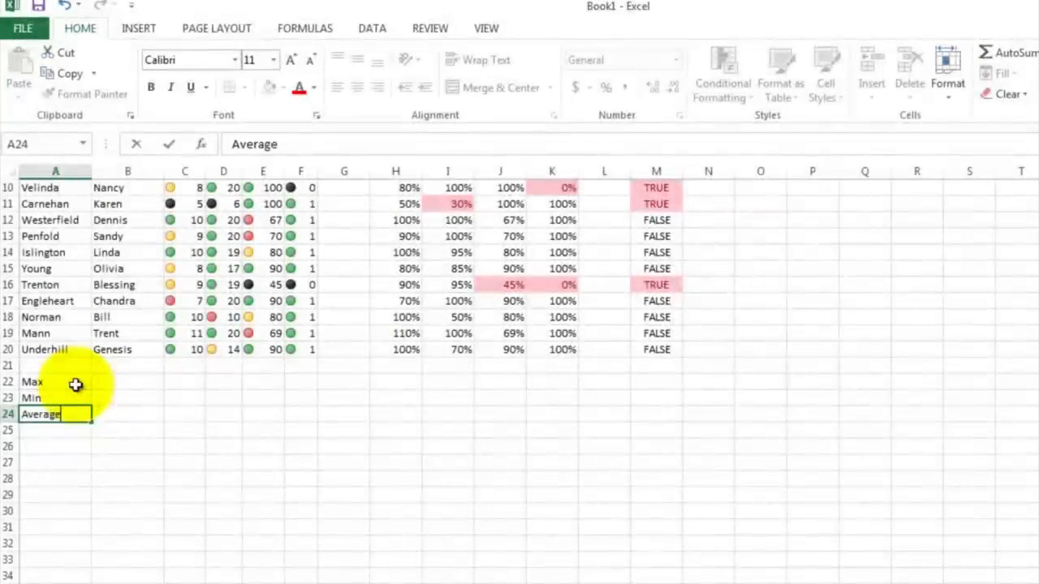
key(Return)
Step: Enter a MAX formula in C22 covering the Safety Test scores in column C
click(122, 431)
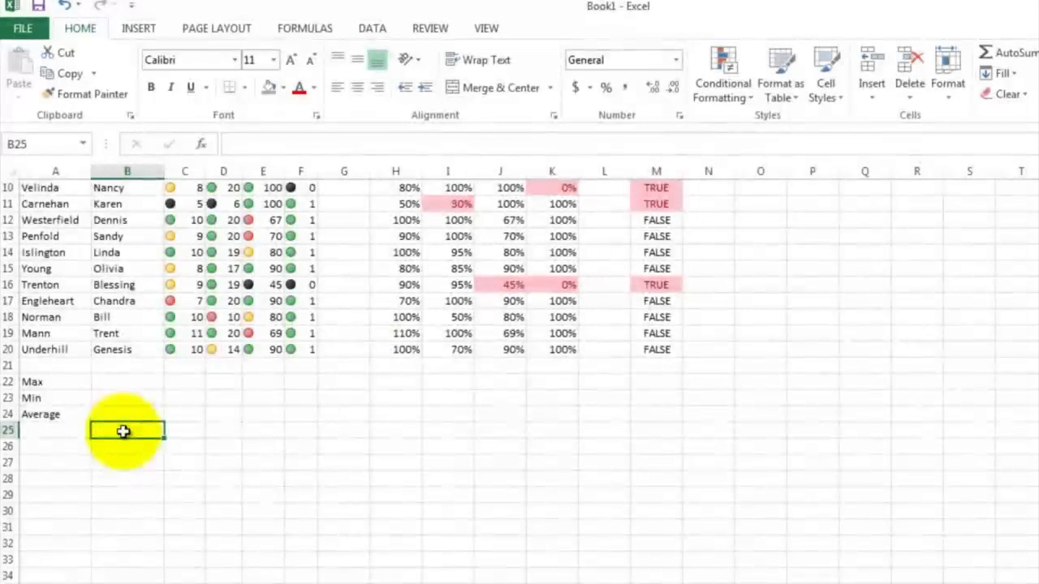
scroll(158, 463, up, 2)
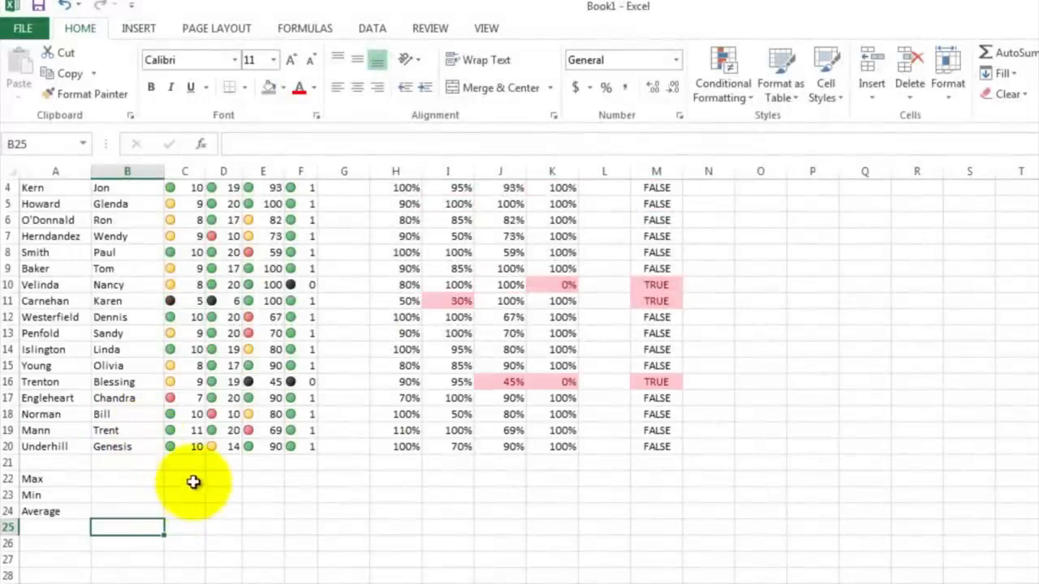
click(193, 479)
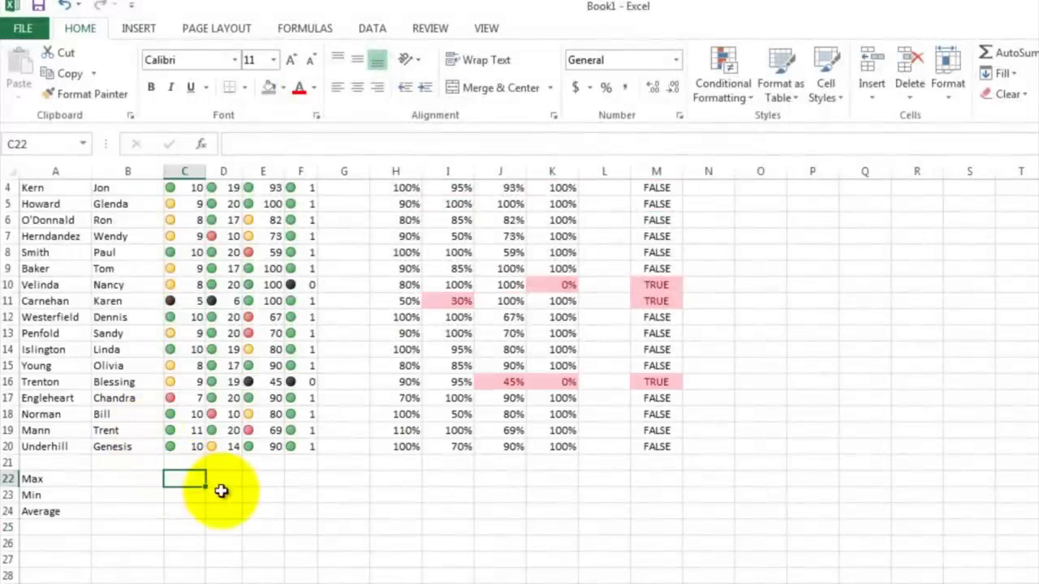
text(=max)
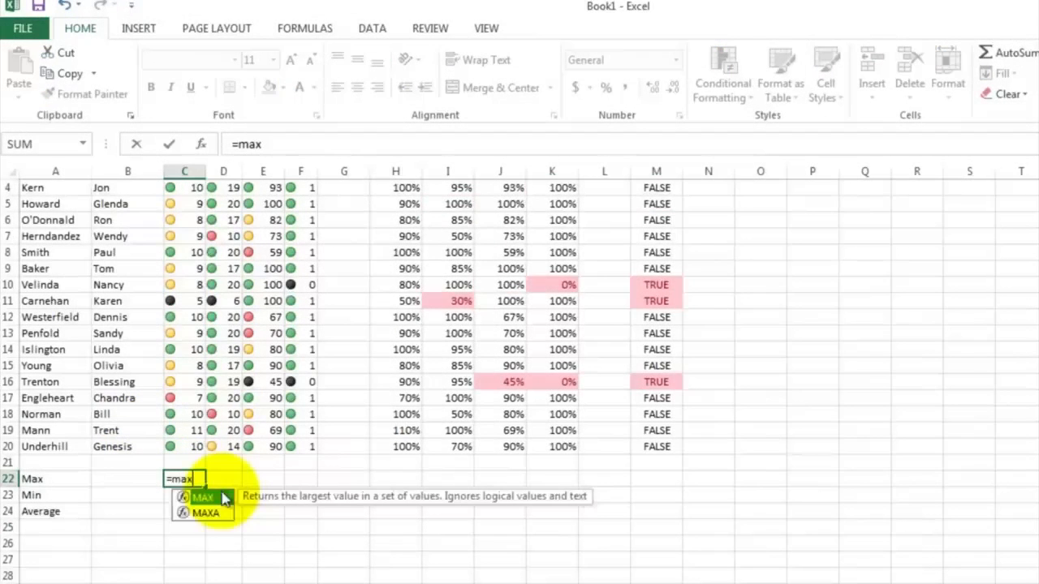
text(()
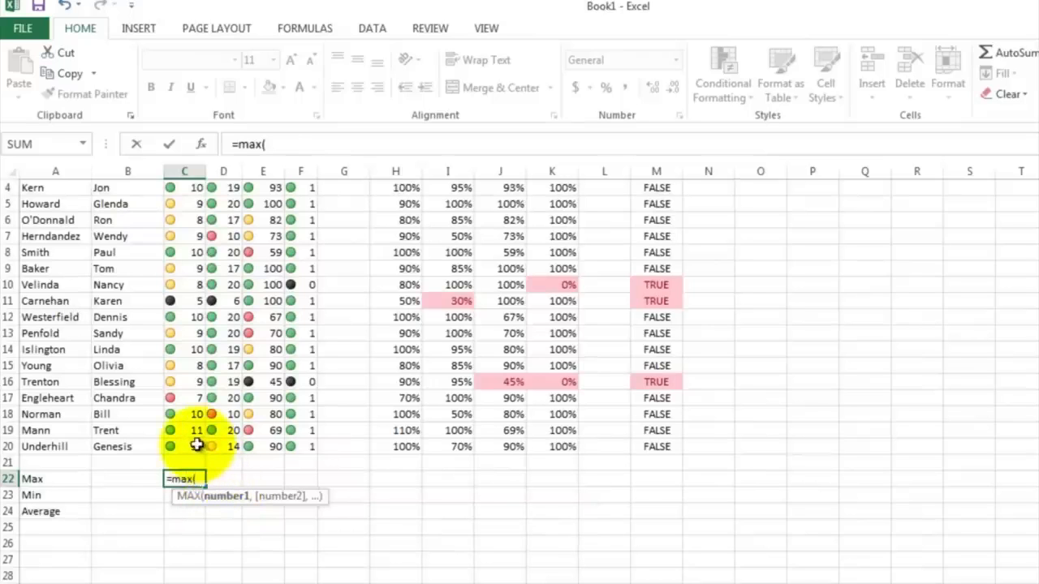
drag(198, 445, 189, 207)
key(Return)
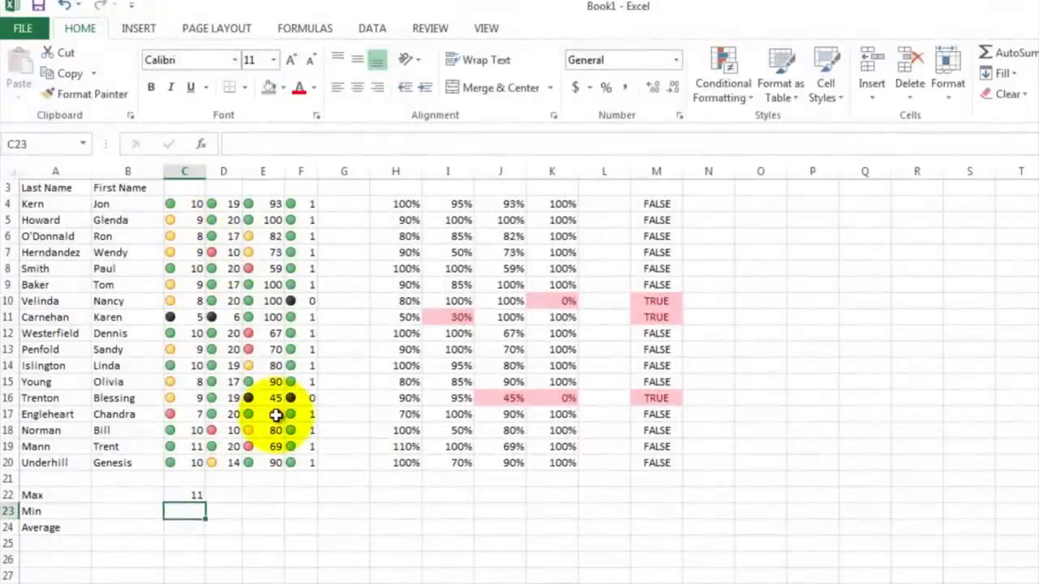
Step: Enter a MIN formula in C23 covering the Safety Test scores C4:C20
text(=min()
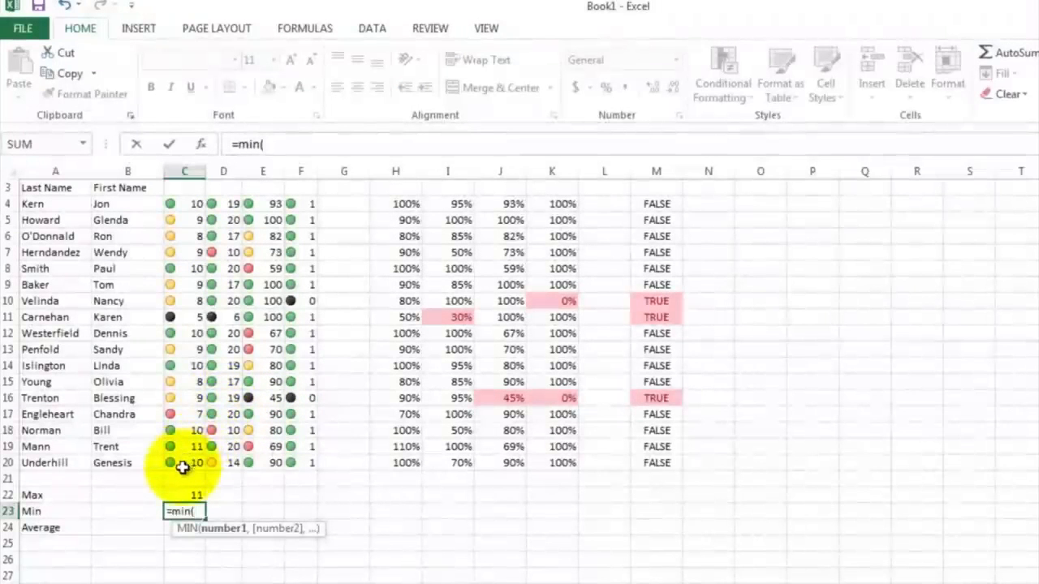
drag(184, 464, 188, 205)
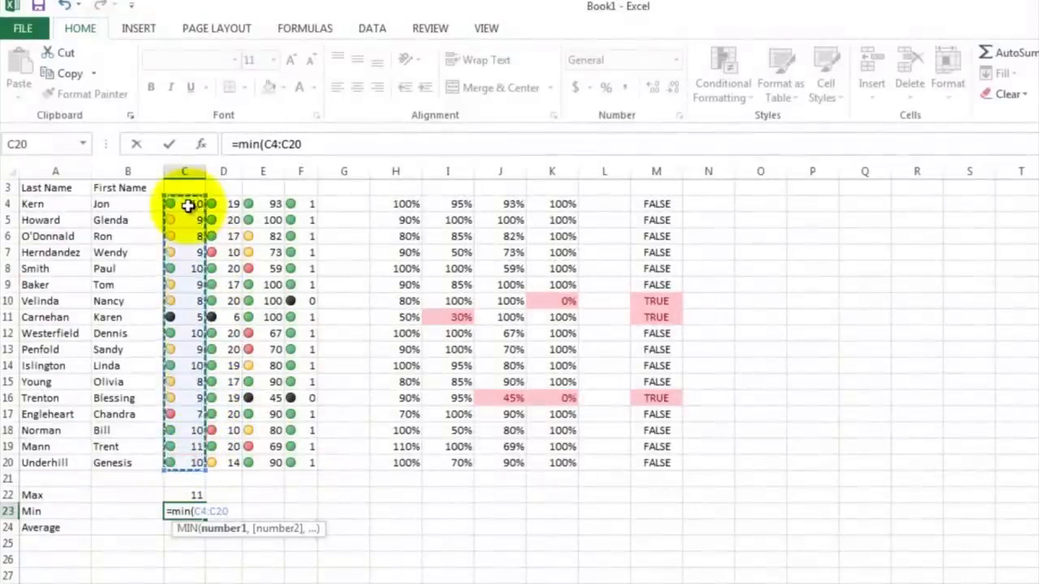
text())
key(Return)
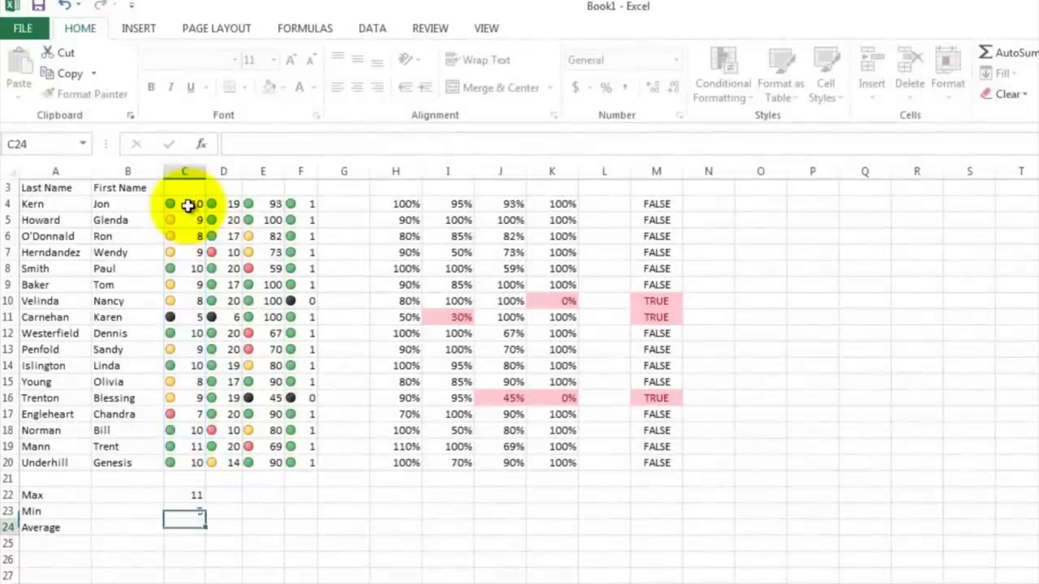
Step: Enter an AVERAGE formula in C24 covering the Safety Test scores C4:C20
text(=aver)
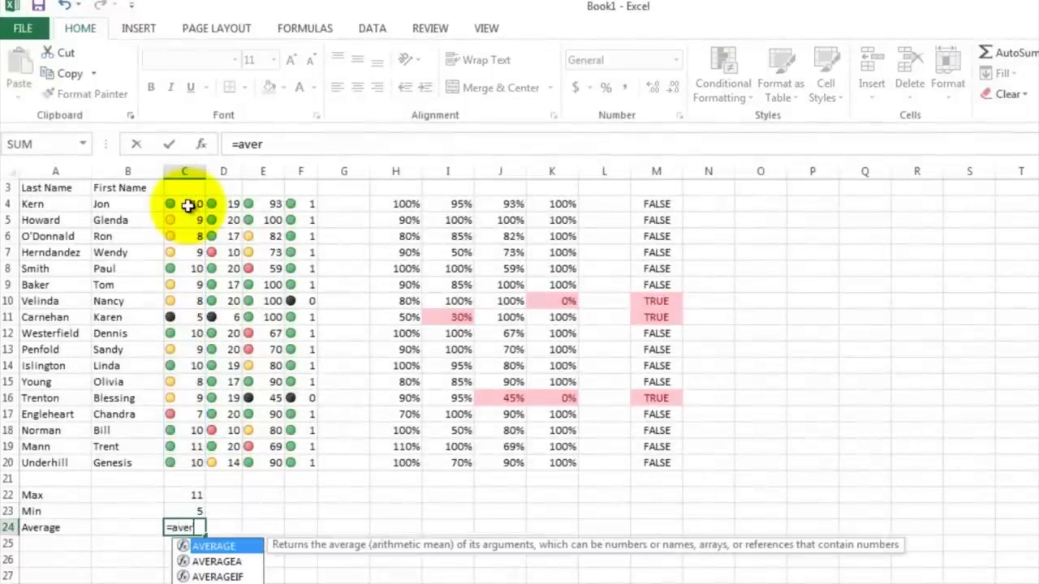
text(age()
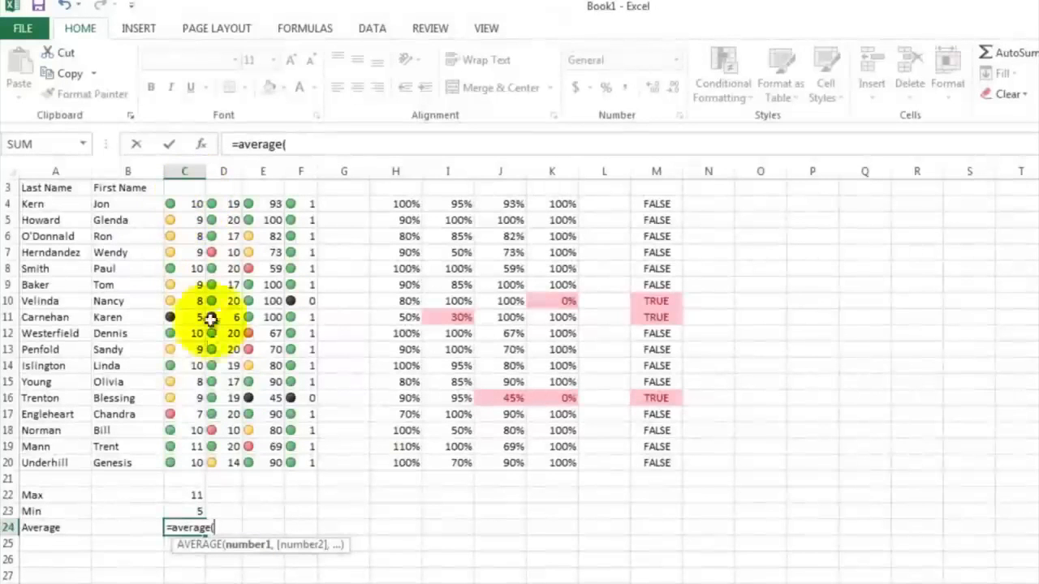
click(184, 460)
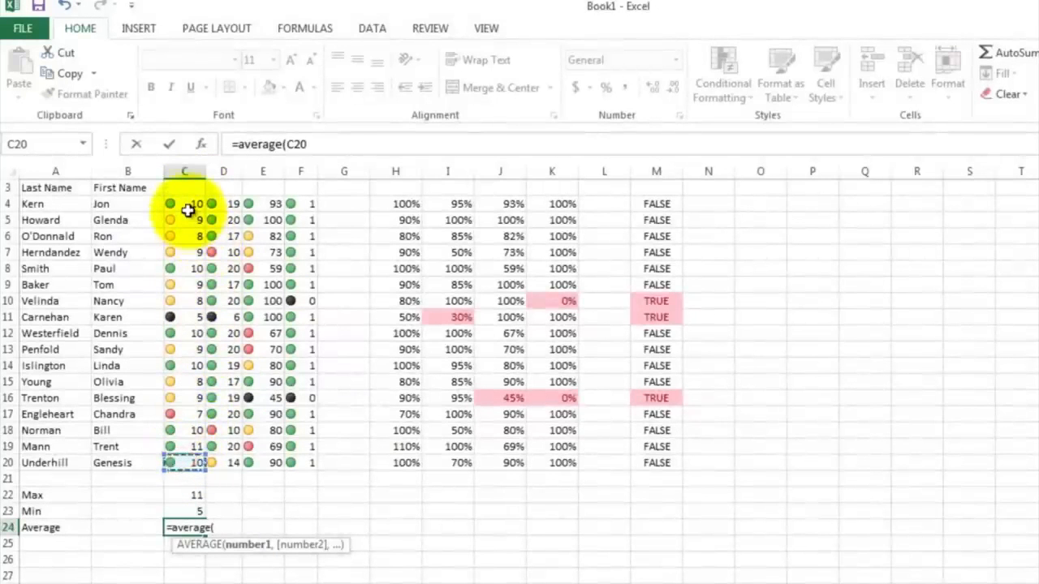
drag(186, 206, 187, 206)
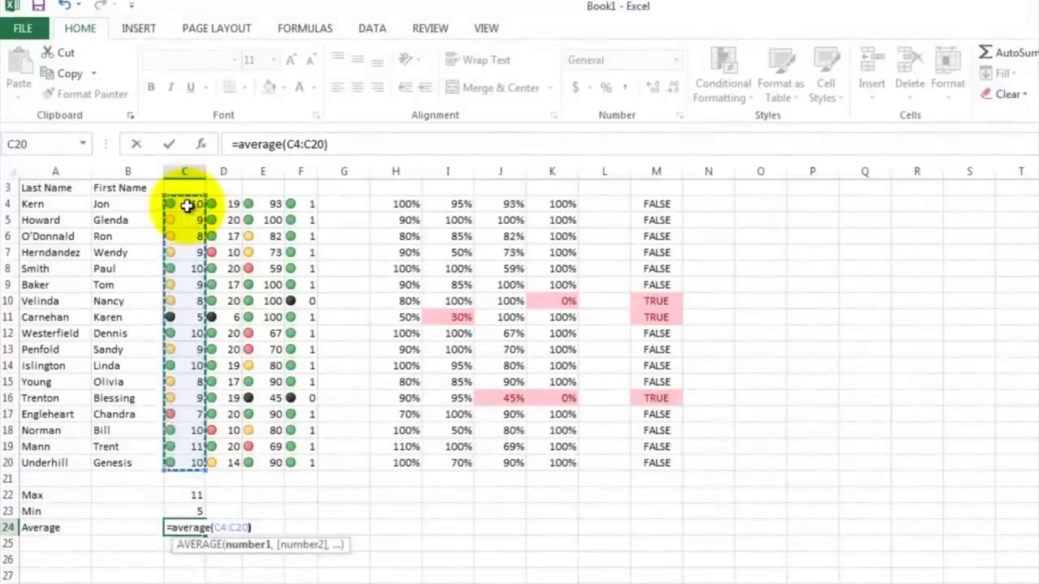
text())
key(Return)
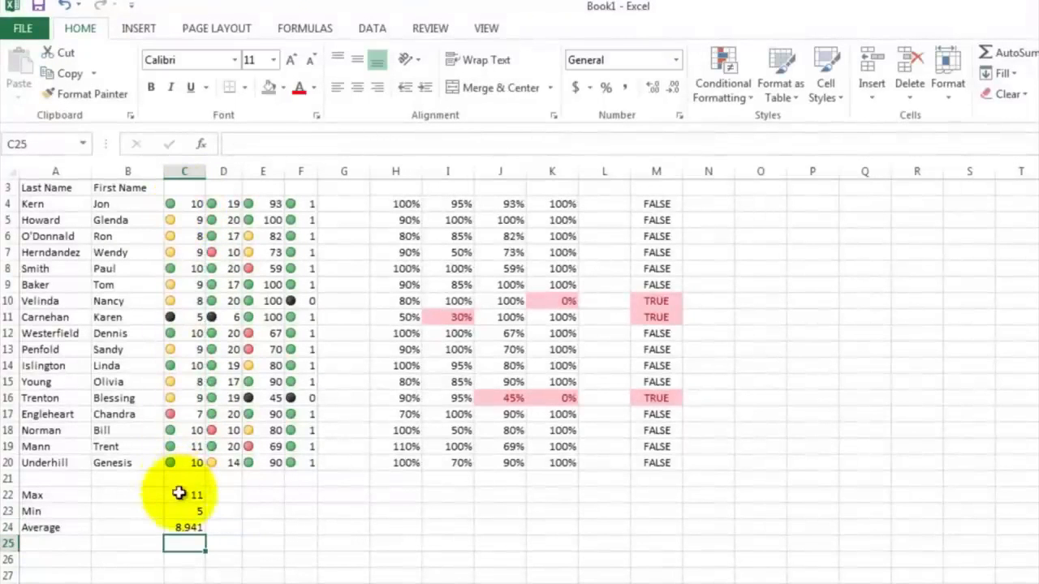
Step: Fill the Max, Min and Average formulas from column C across through column F
drag(180, 492, 319, 526)
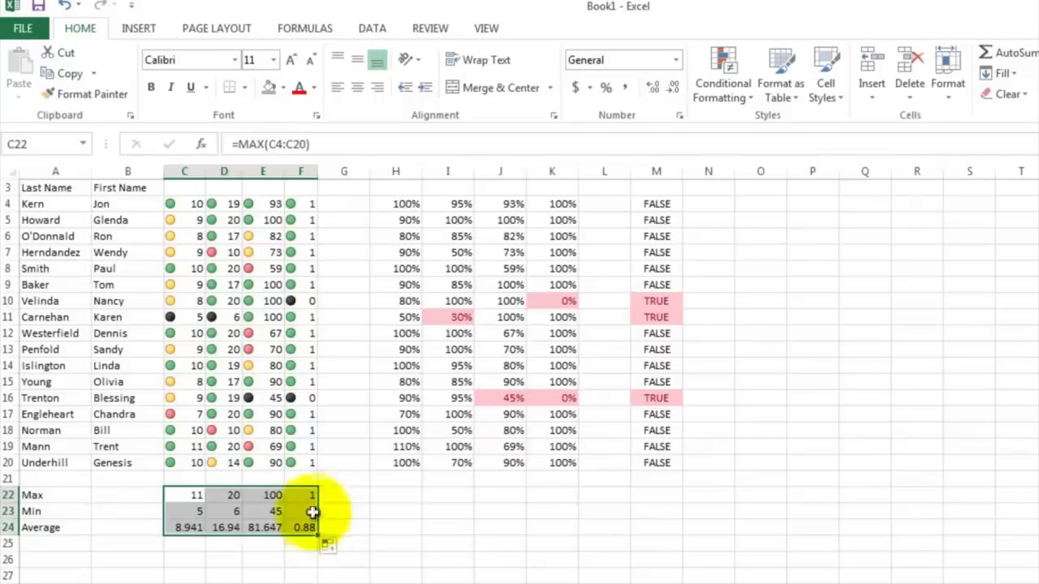
click(305, 497)
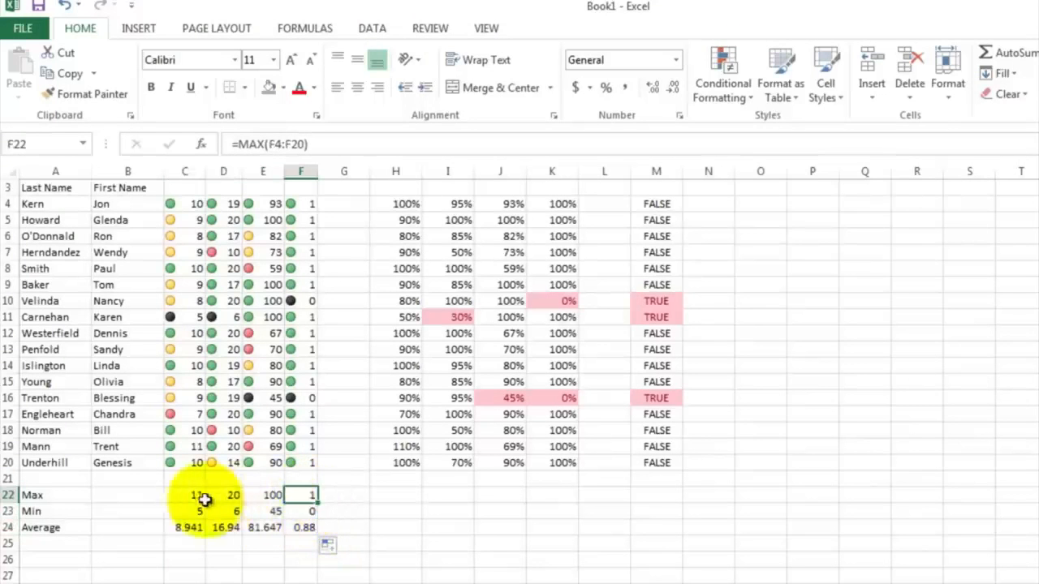
Step: Copy the summary formulas from C22:F24 into H22:K24 and format those cells as percentages
drag(188, 497, 289, 533)
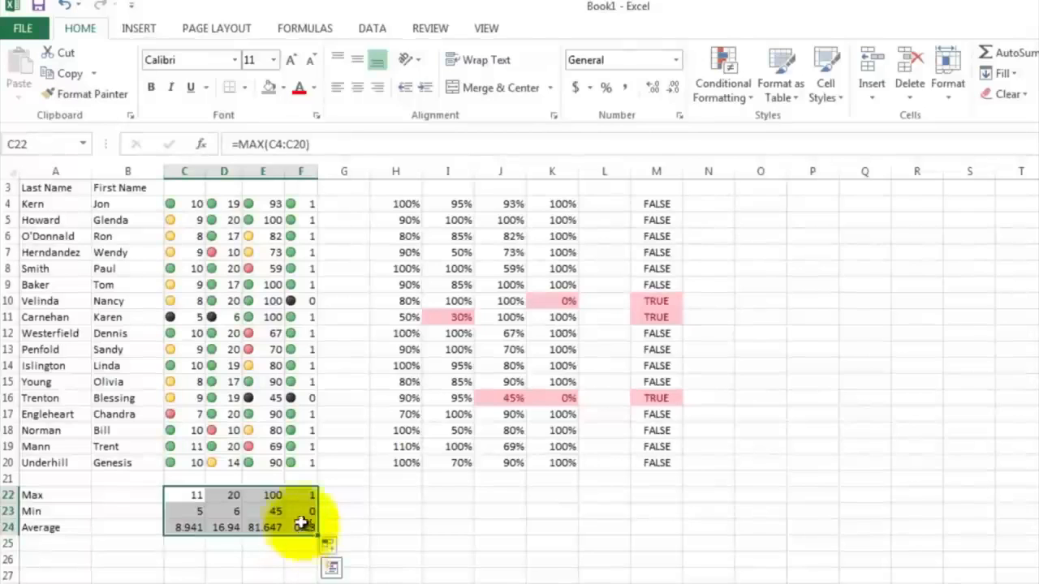
right_click(299, 500)
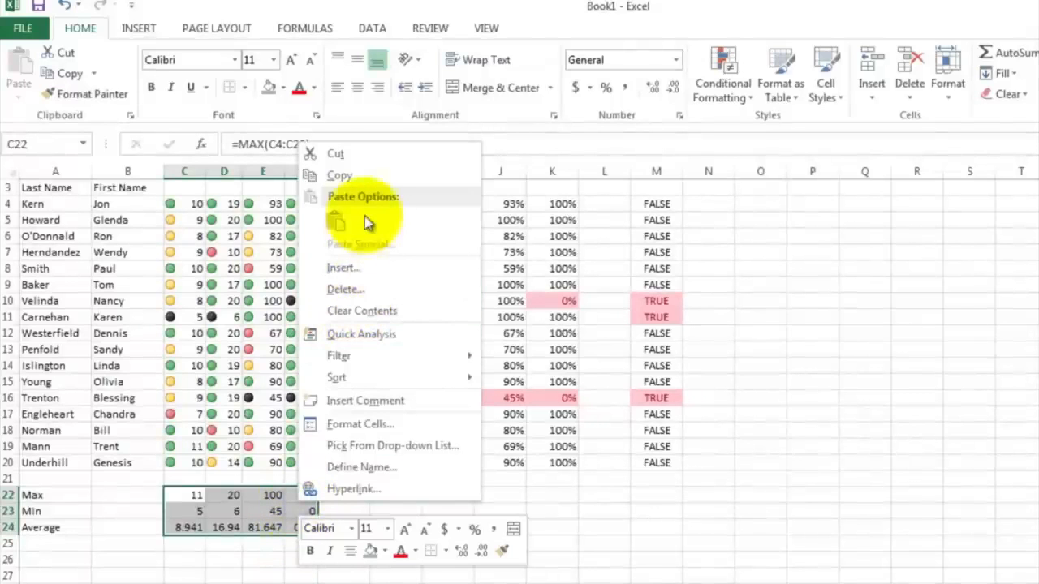
click(369, 175)
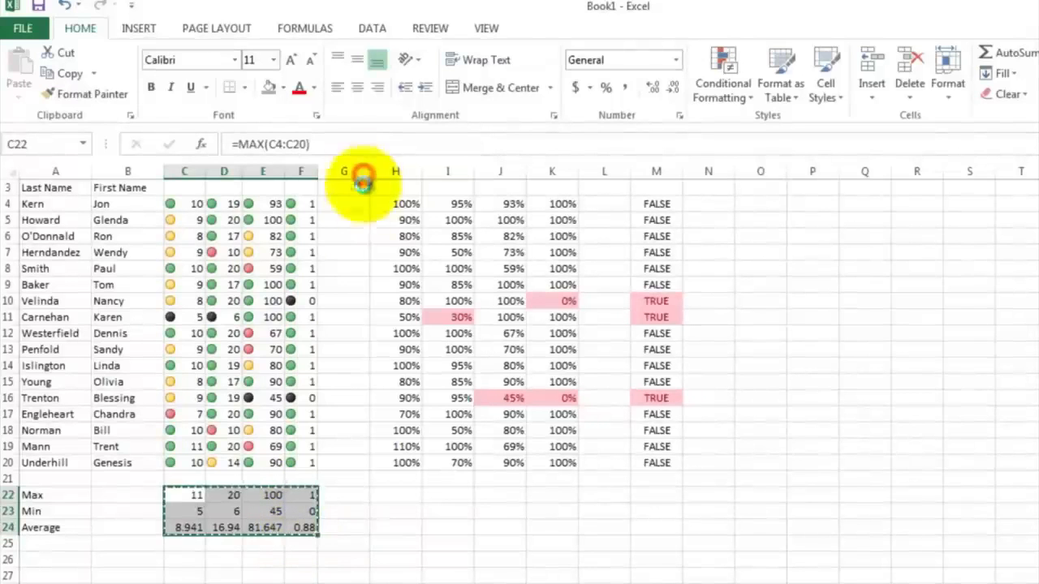
click(394, 496)
right_click(394, 497)
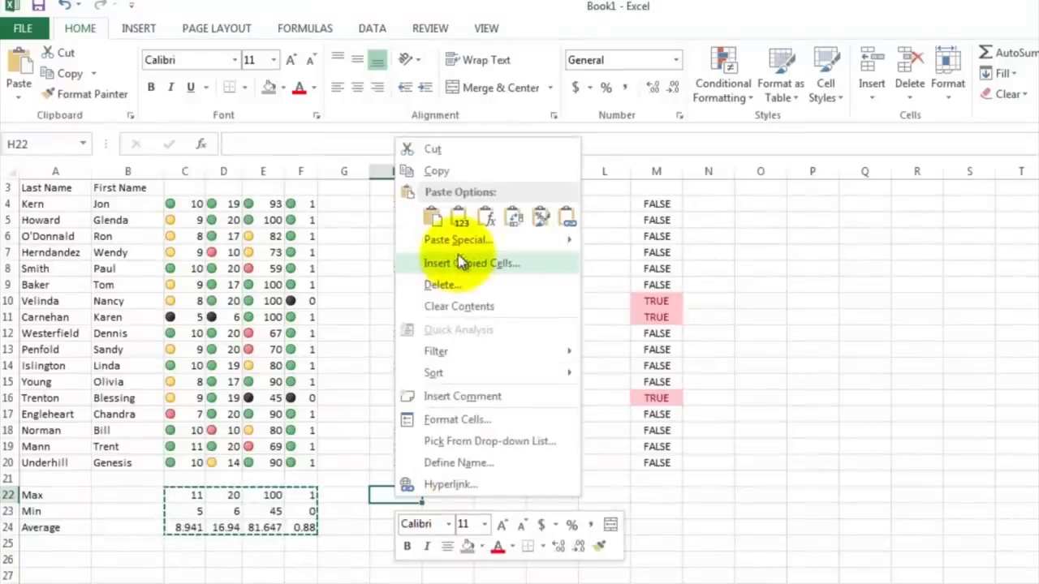
click(458, 216)
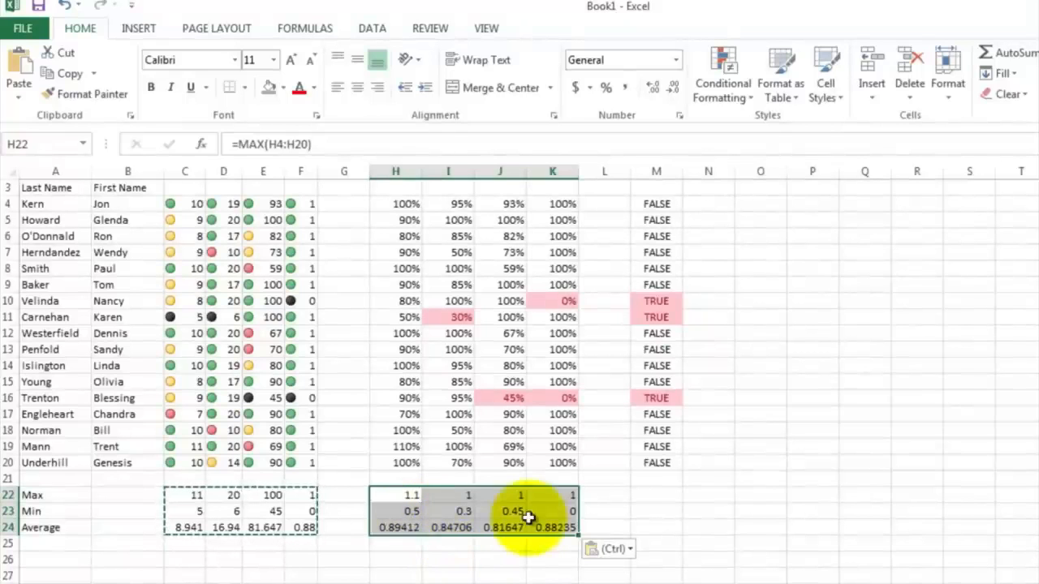
click(607, 88)
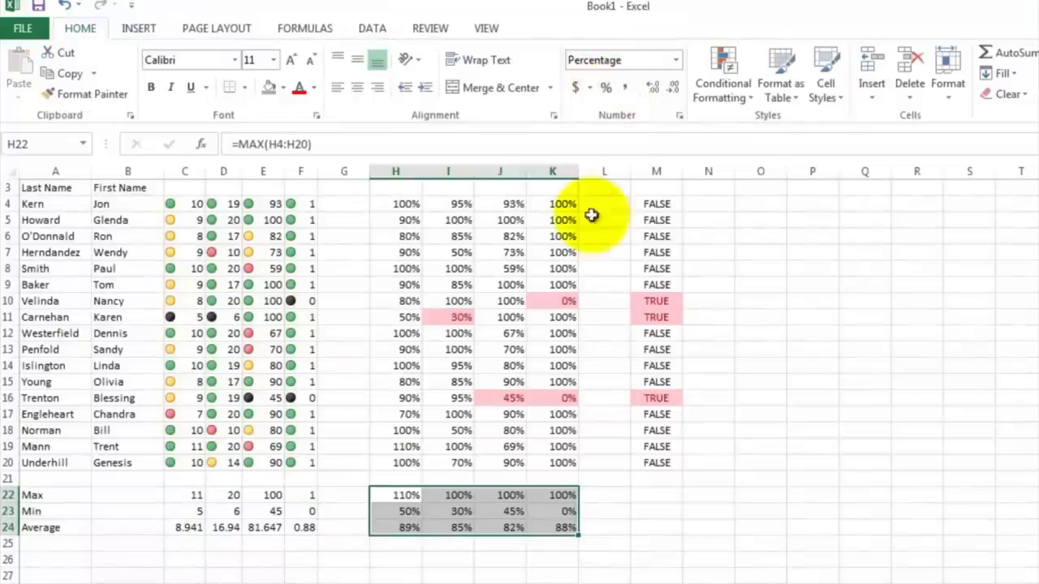
Step: Insert a 2-D clustered column chart of the Safety Test scores in C4:C20
scroll(529, 548, up, 1)
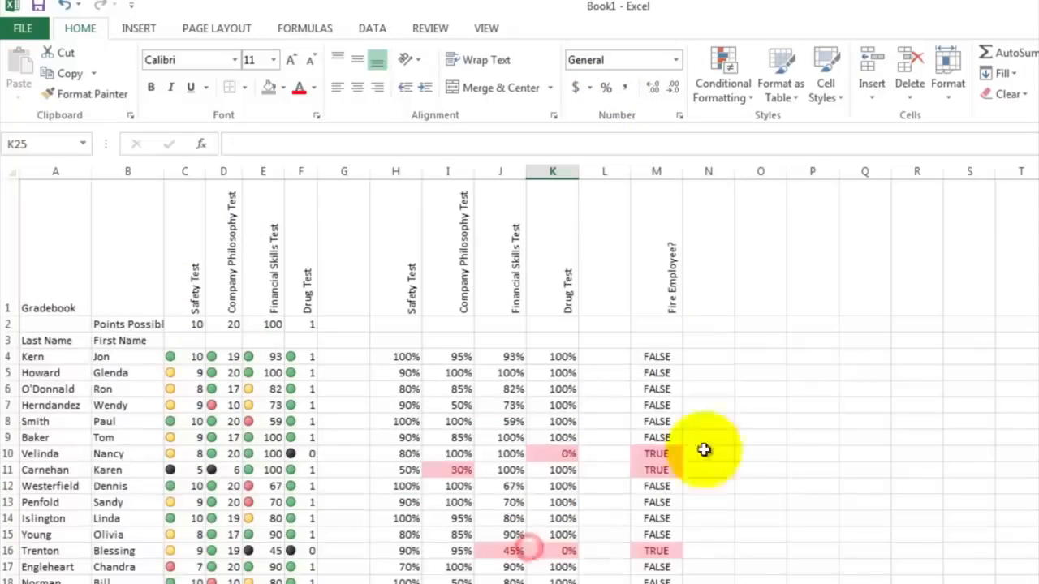
click(716, 405)
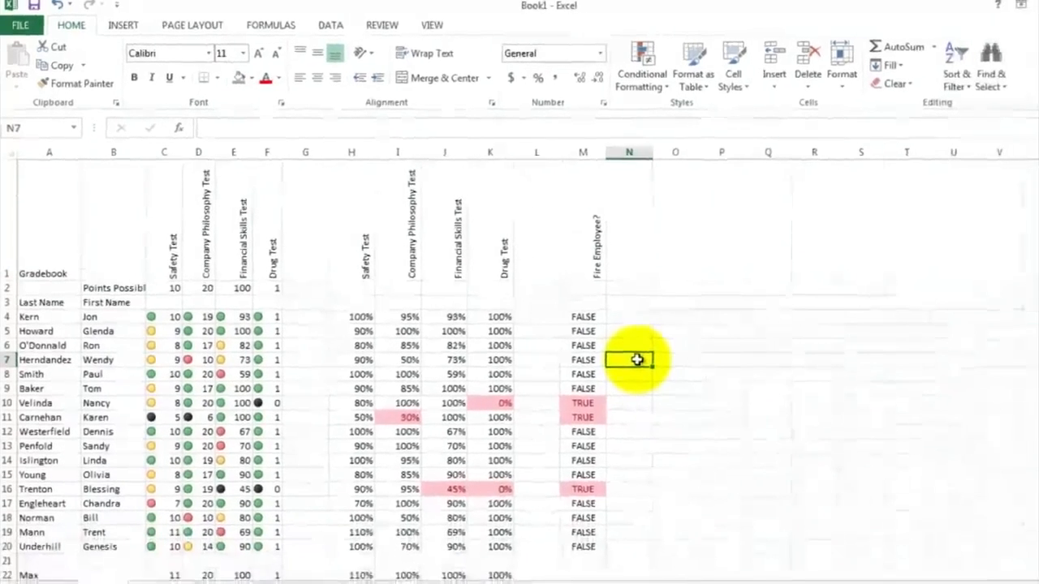
drag(168, 318, 160, 546)
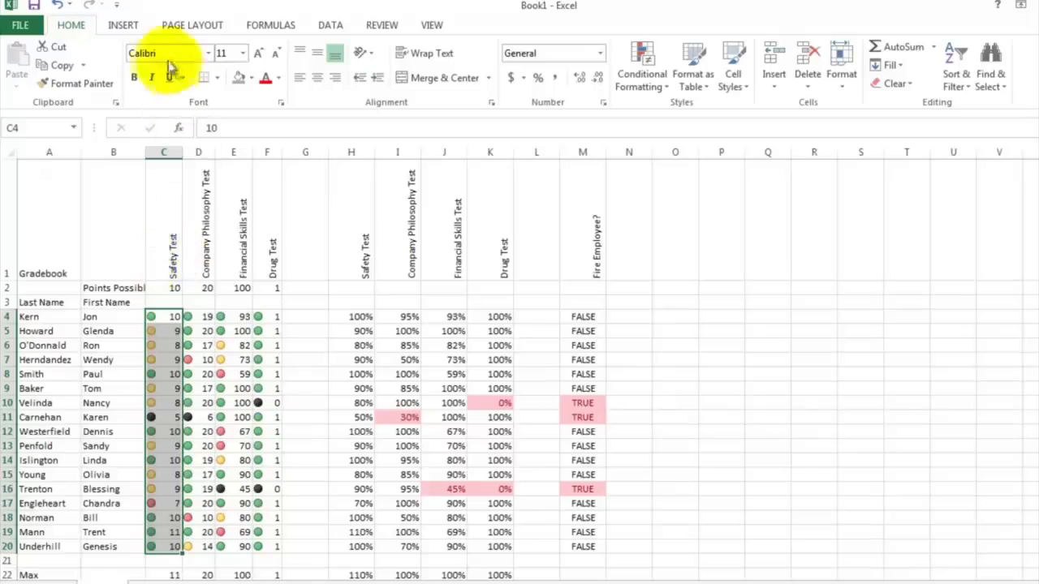
click(123, 26)
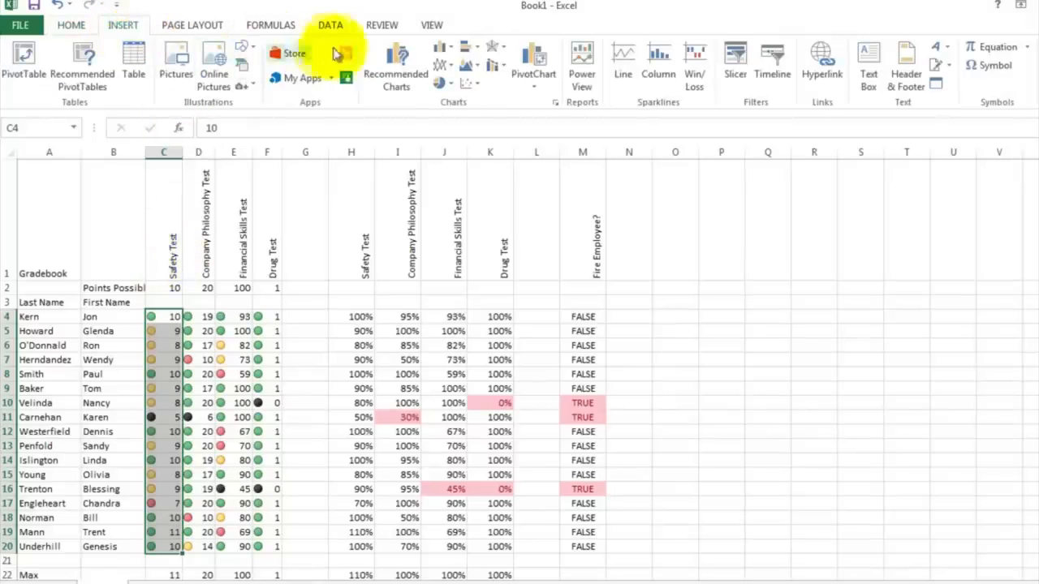
click(451, 49)
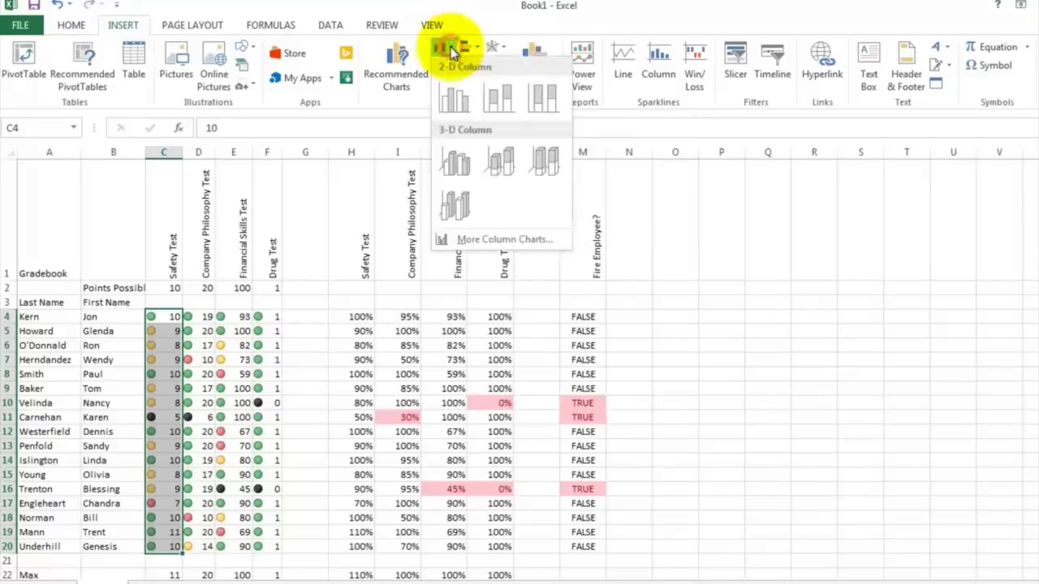
click(455, 97)
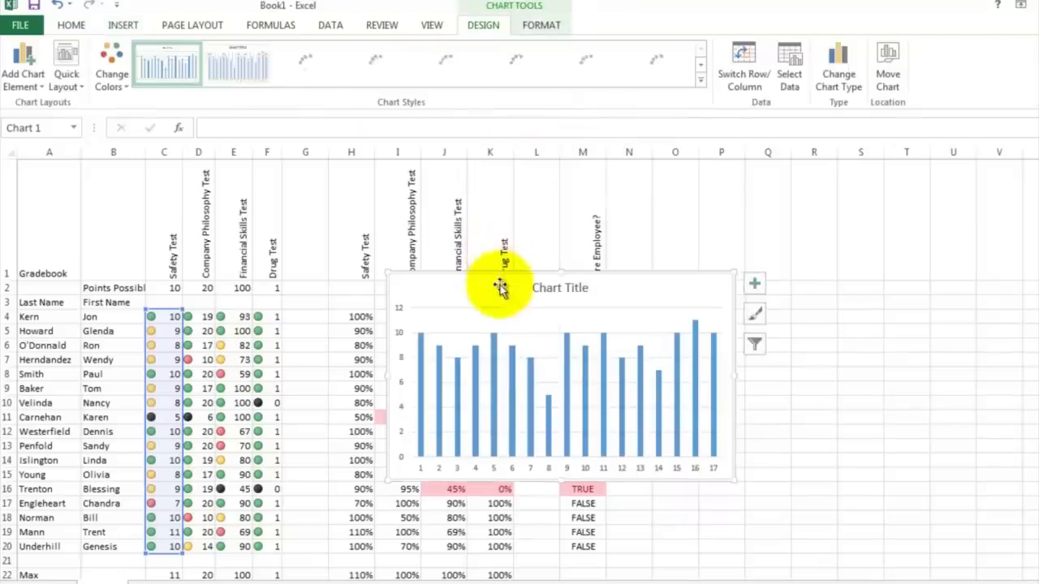
Step: Move the chart beside the data and set its title to Safety Test
drag(498, 286, 774, 283)
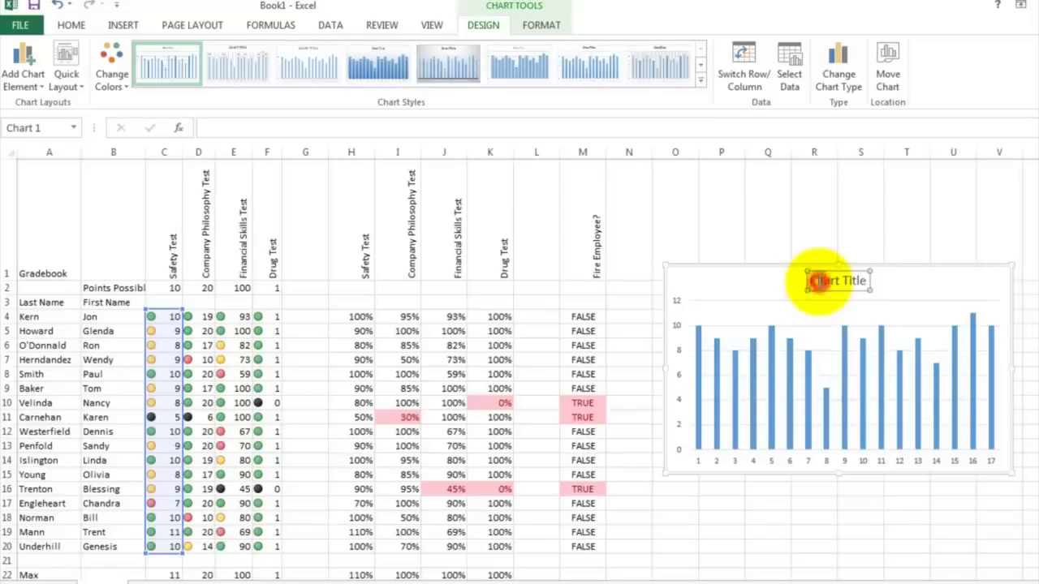
double_click(810, 280)
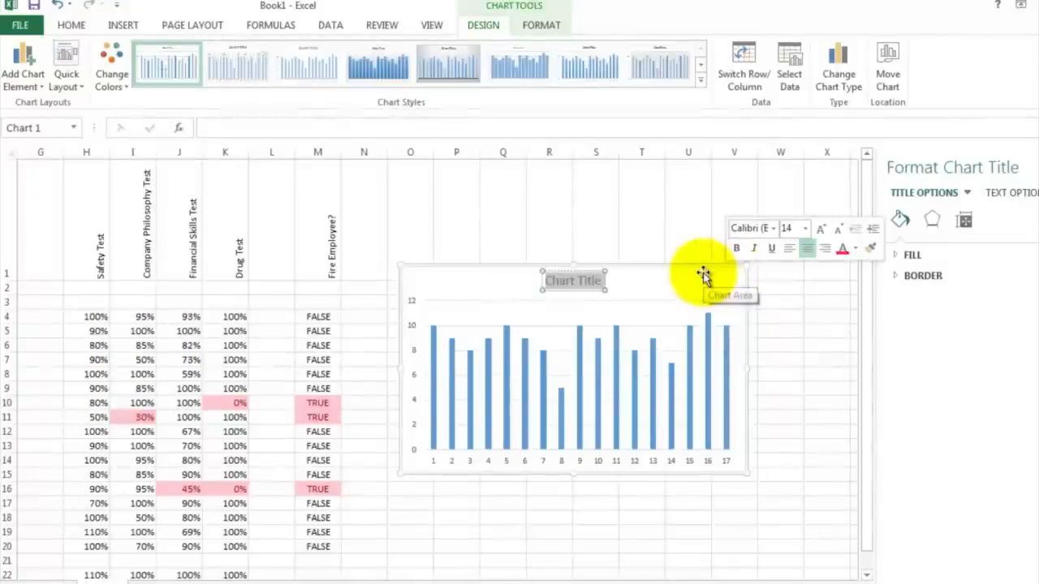
text(Safety Test)
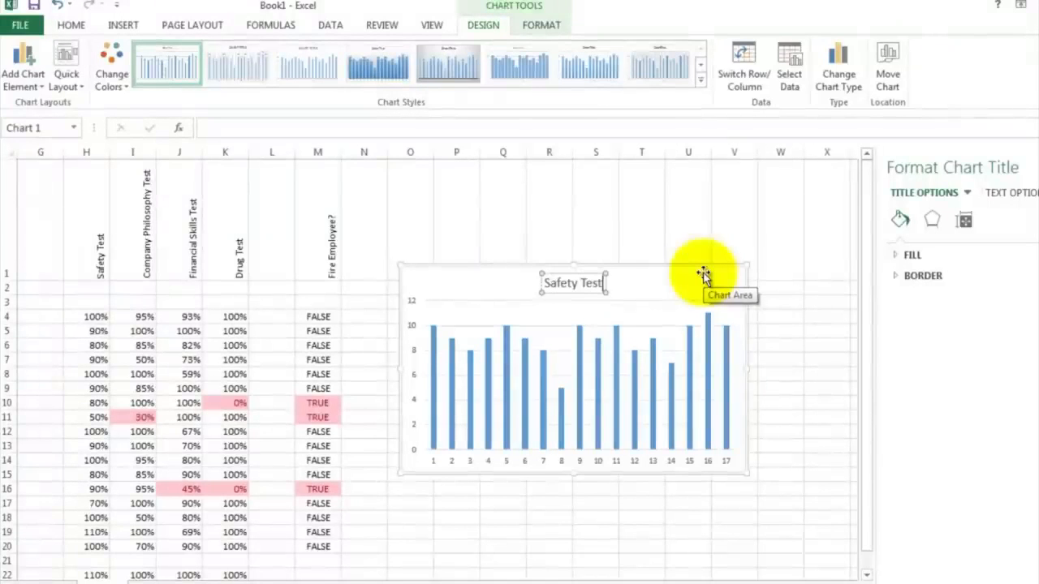
click(434, 462)
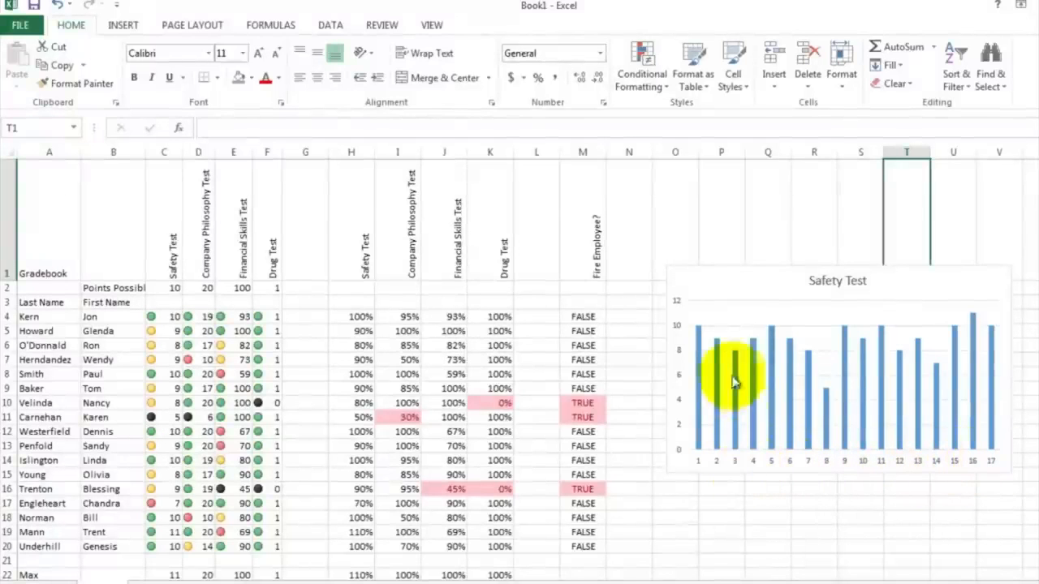
Step: Set the chart's horizontal axis labels to the last names in A4:A20
right_click(724, 288)
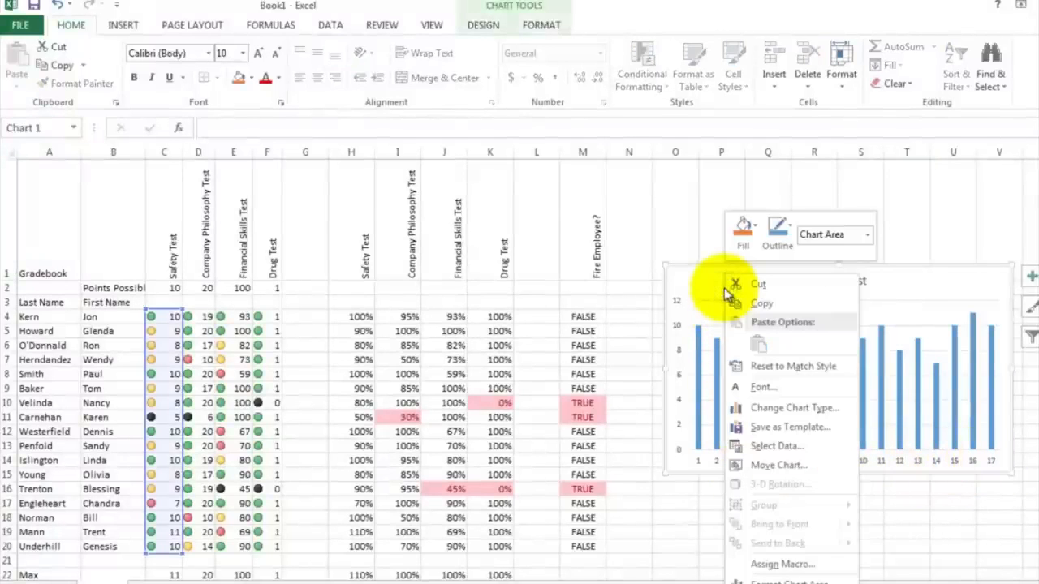
click(777, 446)
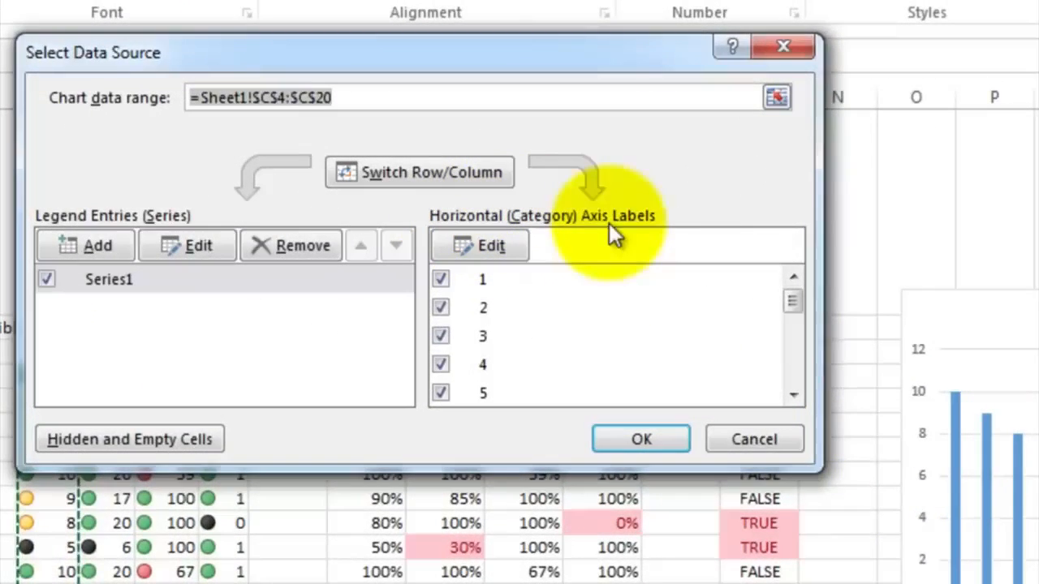
click(498, 242)
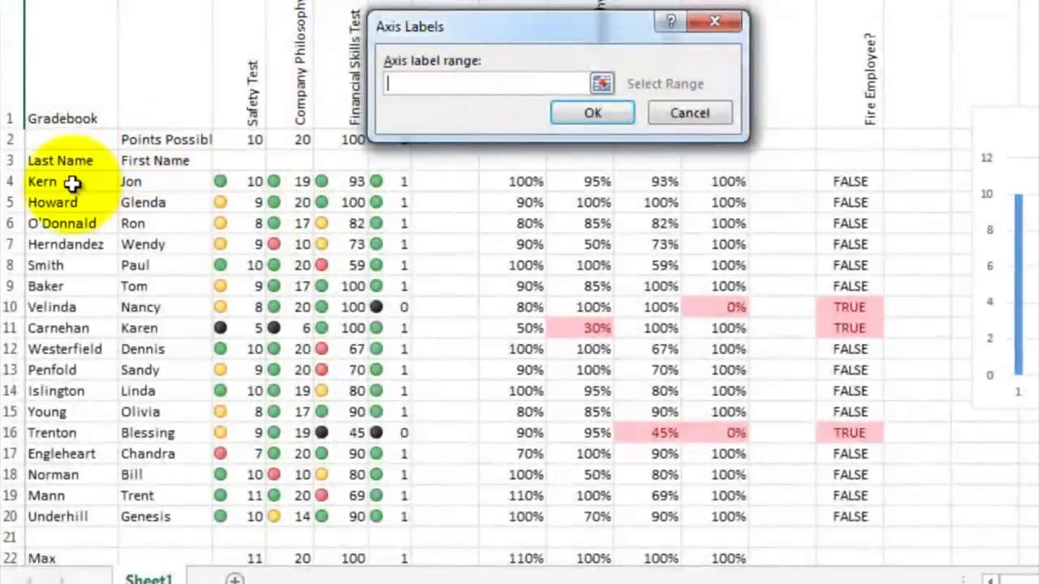
drag(72, 183, 75, 513)
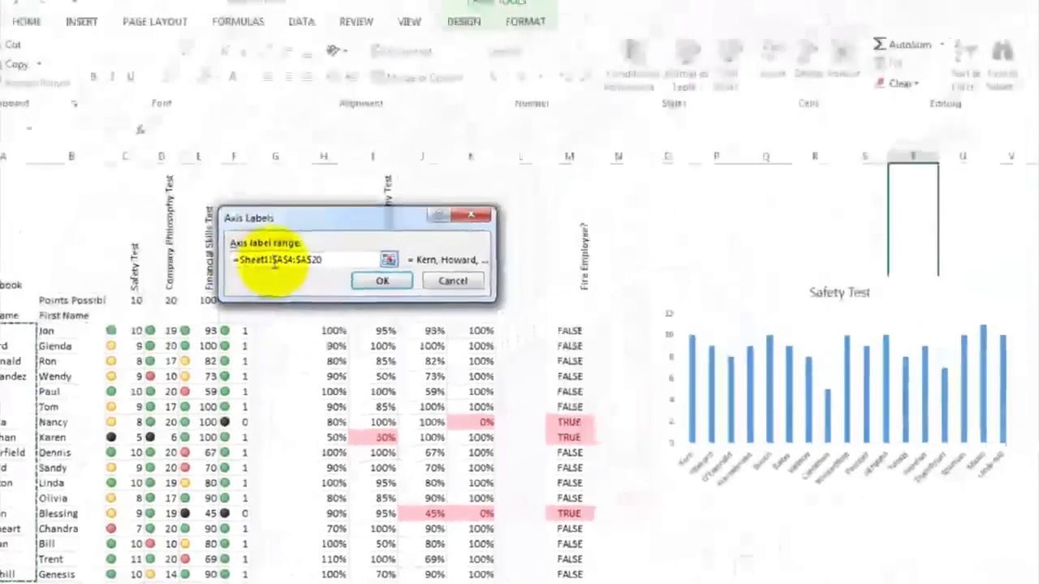
click(373, 289)
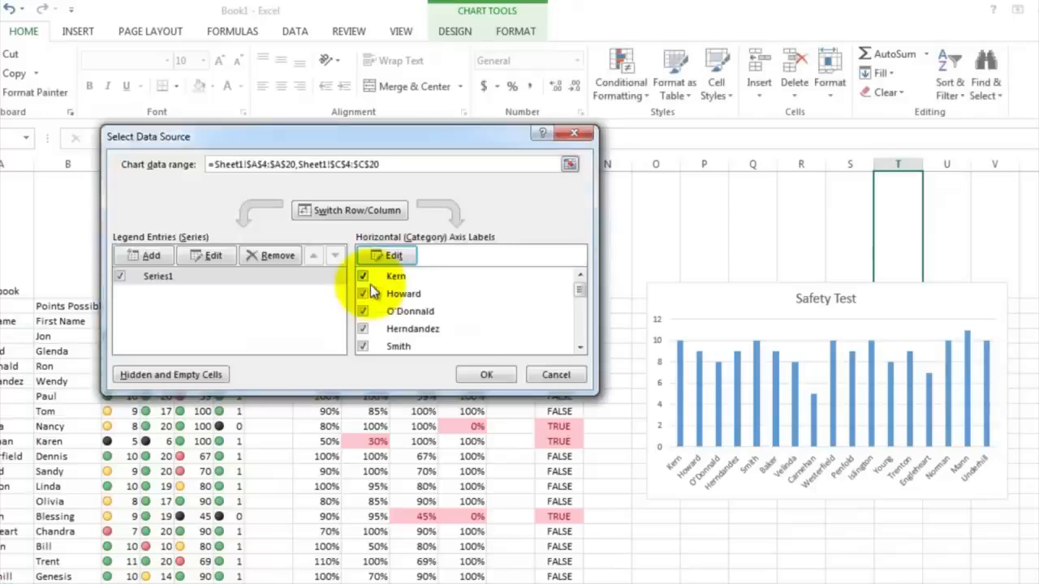
click(480, 372)
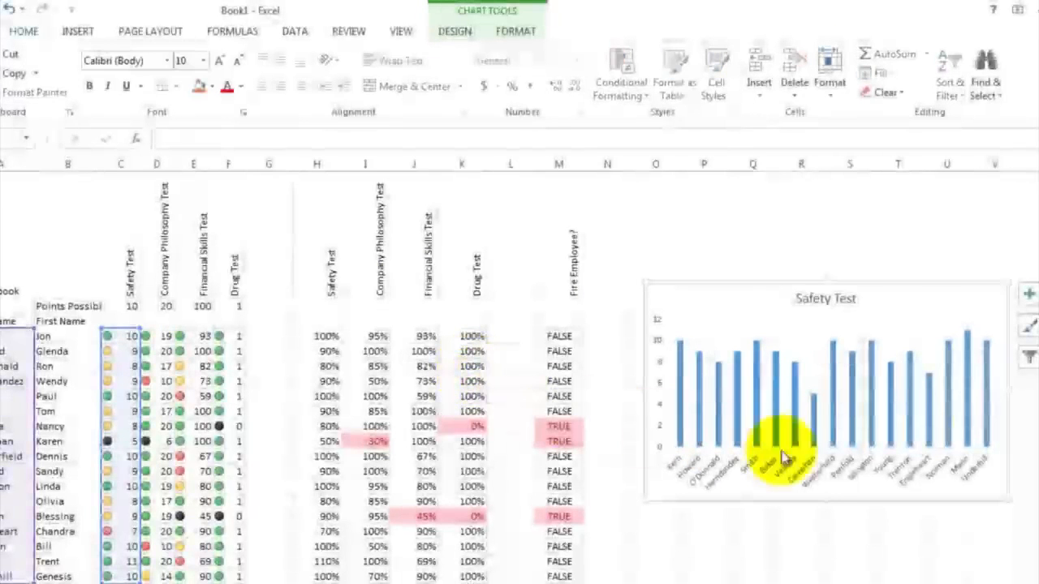
Step: Insert a 2-D clustered column chart of the Company Philosophy Test scores in D4:D20
click(791, 515)
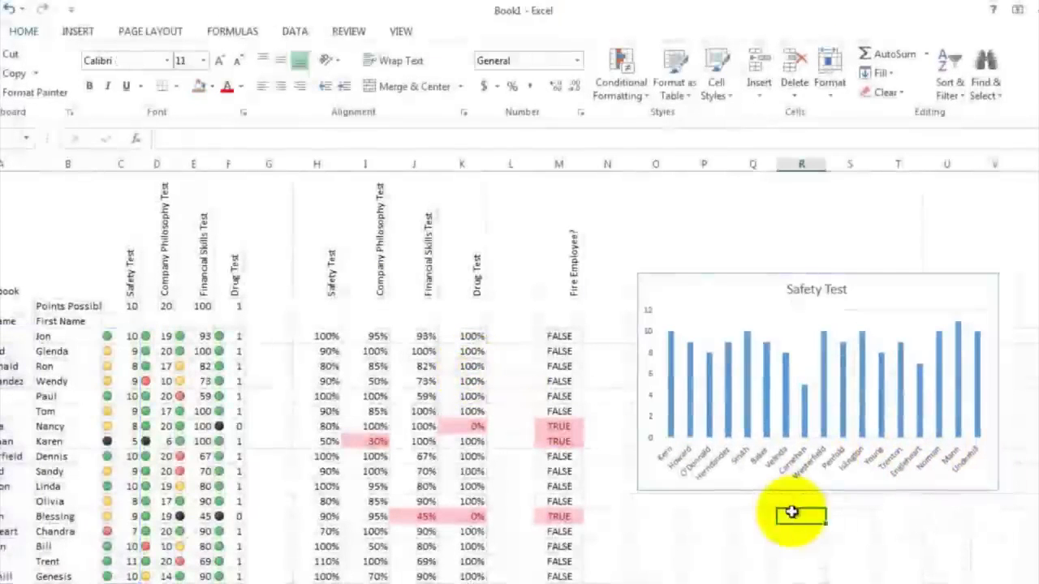
scroll(791, 513, down, 5)
scroll(792, 513, up, 5)
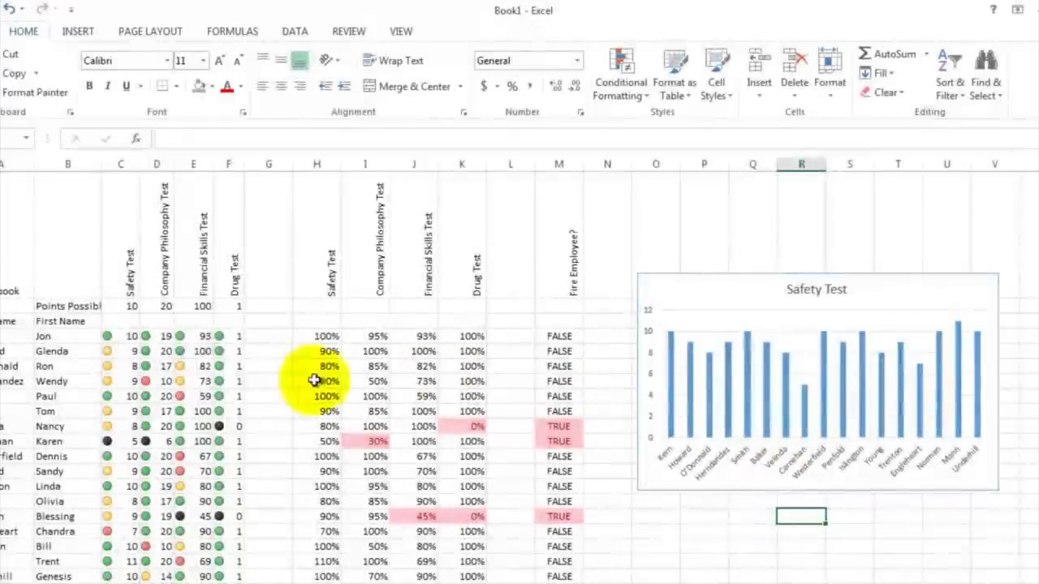
drag(164, 334, 149, 577)
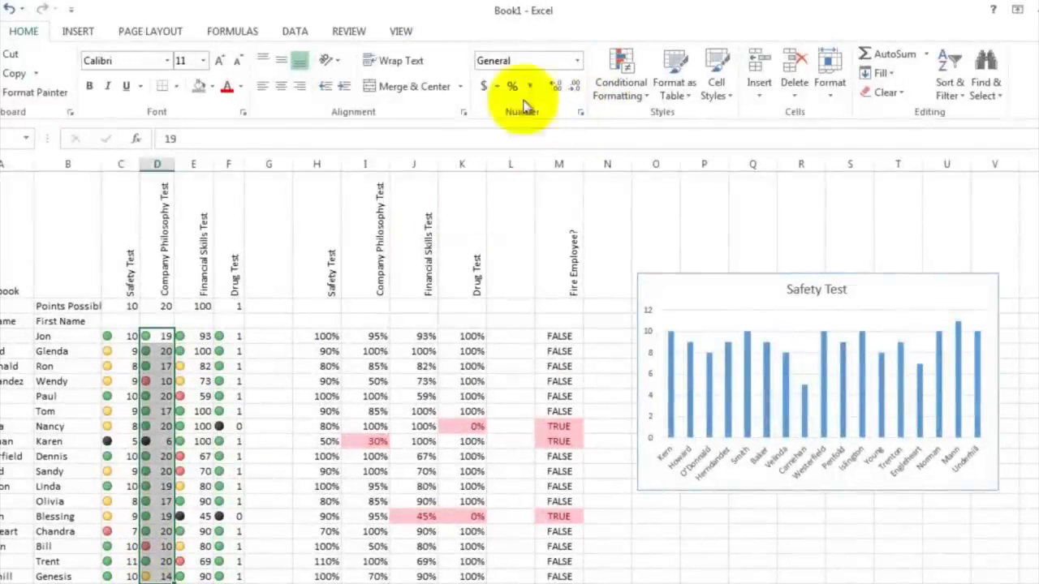
click(81, 34)
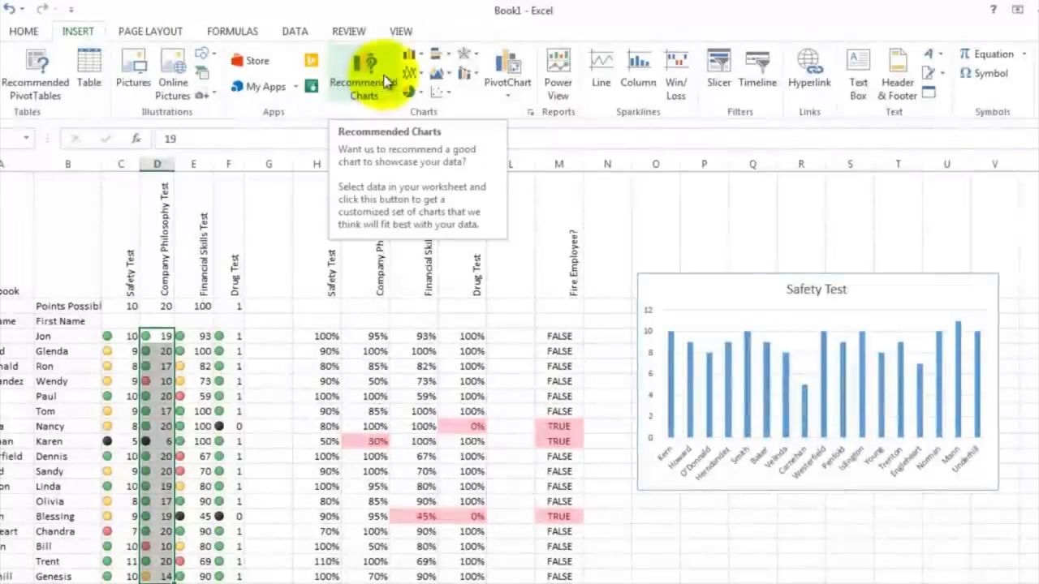
click(419, 58)
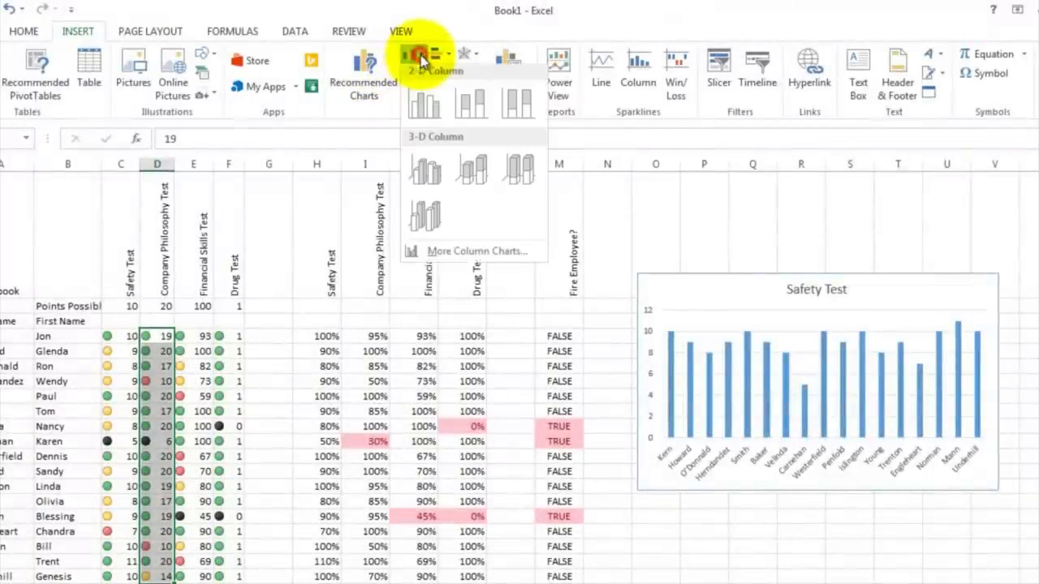
click(422, 110)
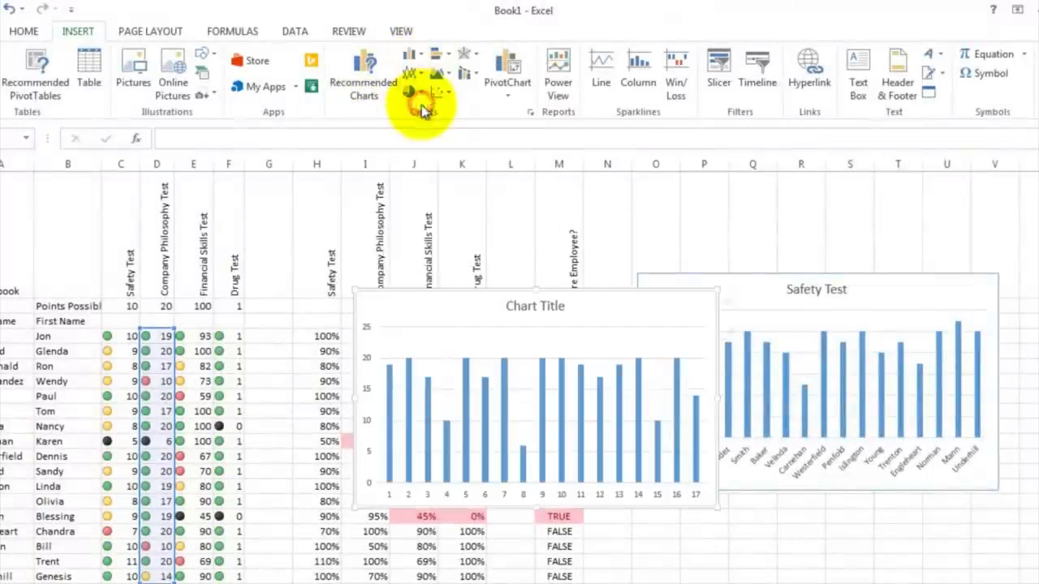
Step: Move the new chart below the Safety Test chart and set its title to Company Philosophy Test
drag(466, 318, 475, 326)
drag(574, 384, 746, 526)
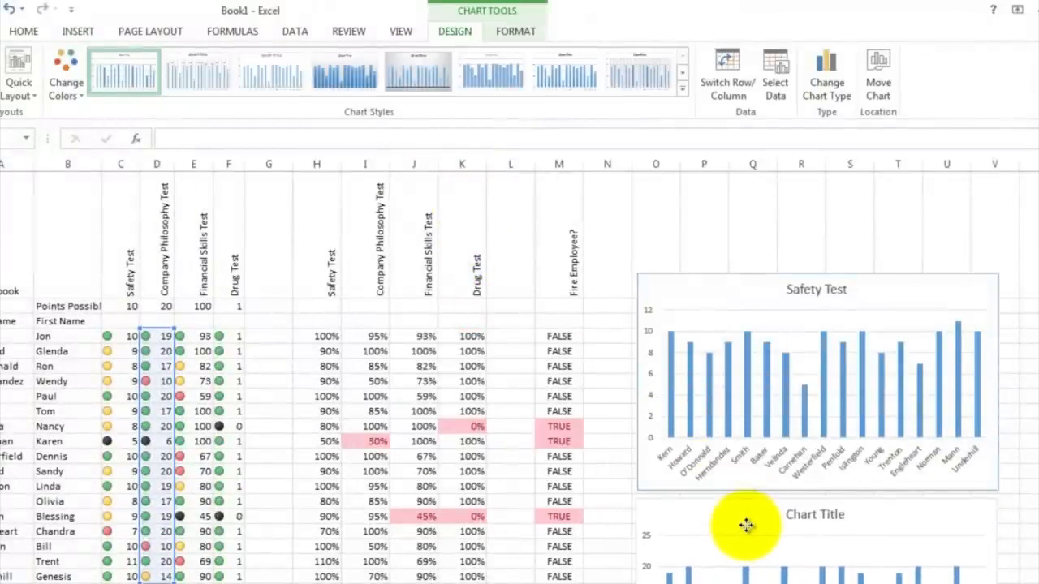
double_click(797, 515)
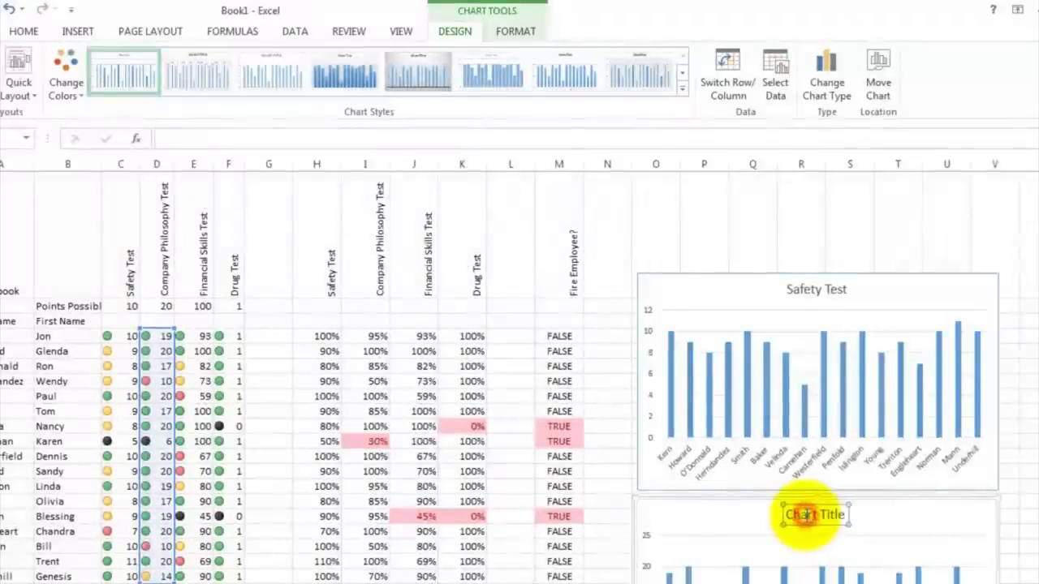
drag(786, 516, 844, 516)
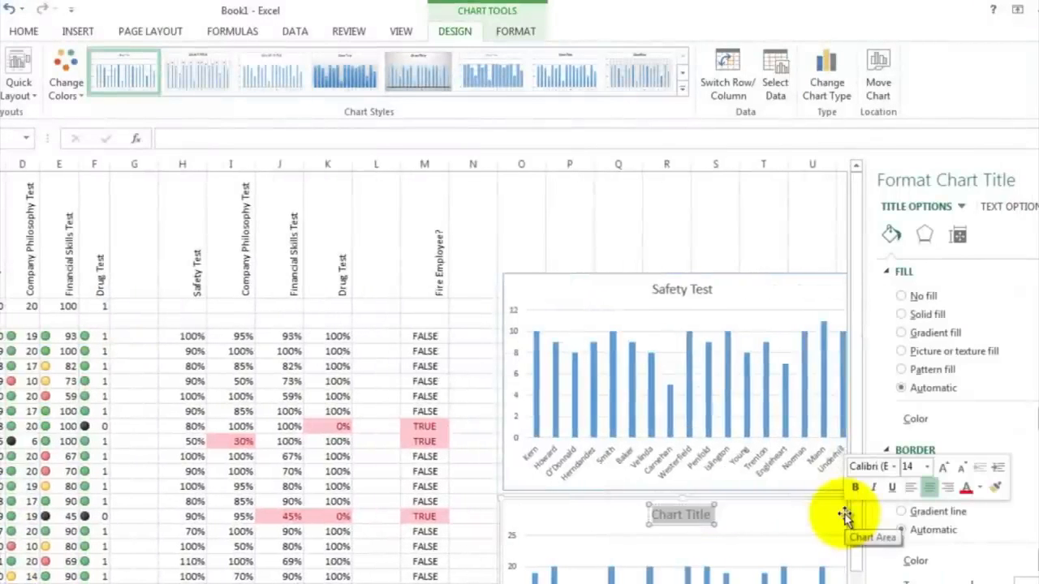
text(Company Philosophy)
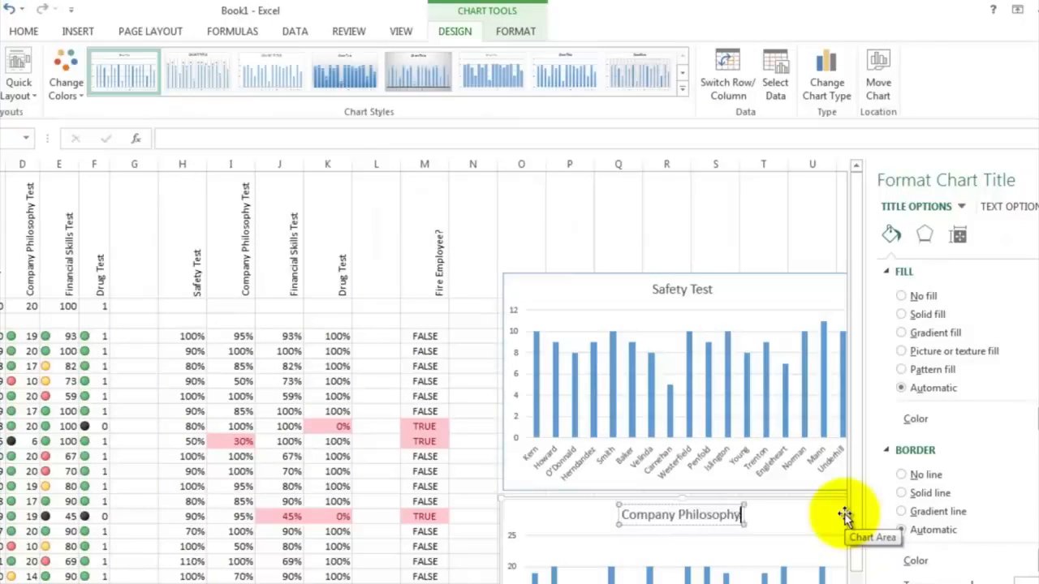
text( Test)
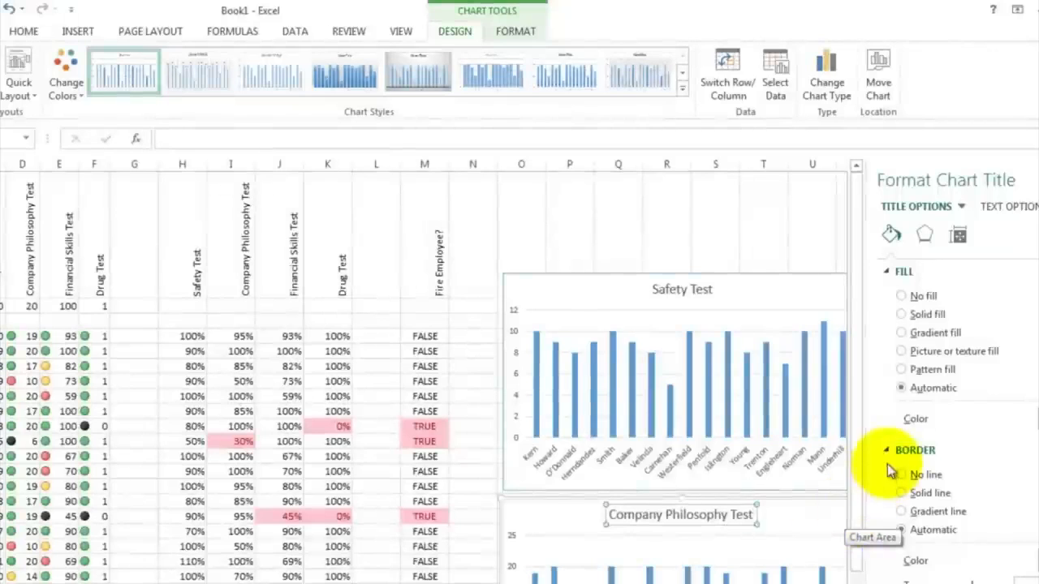
Step: Set the Company Philosophy Test chart's horizontal axis labels to the last names in A4:A20
scroll(623, 469, down, 3)
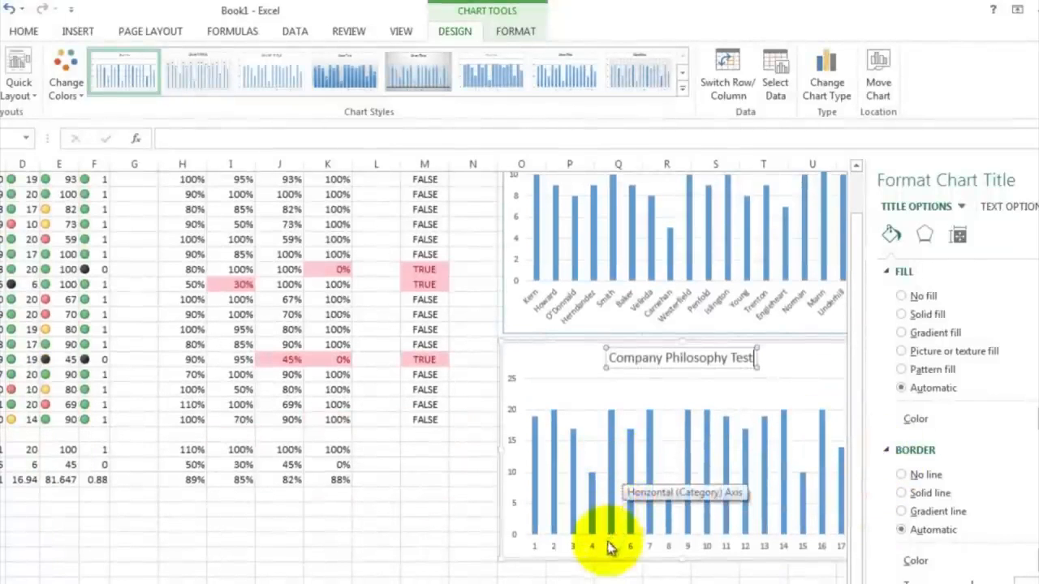
click(605, 548)
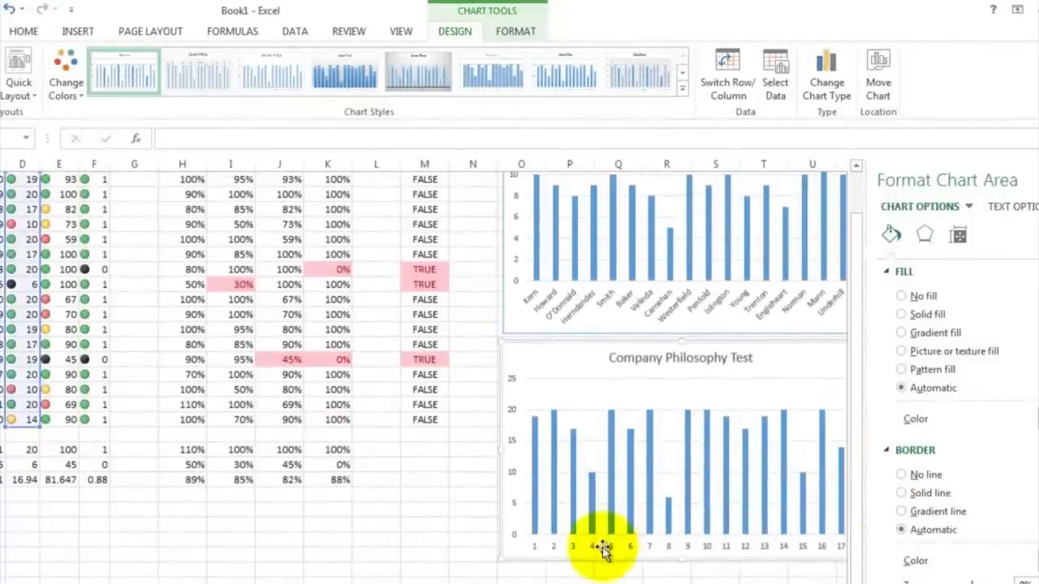
right_click(602, 549)
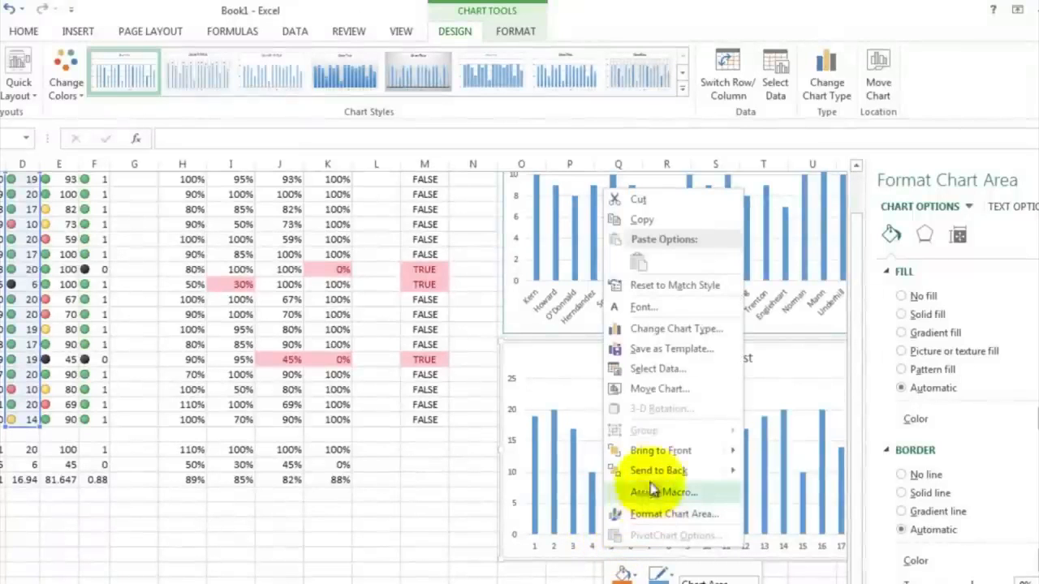
click(657, 369)
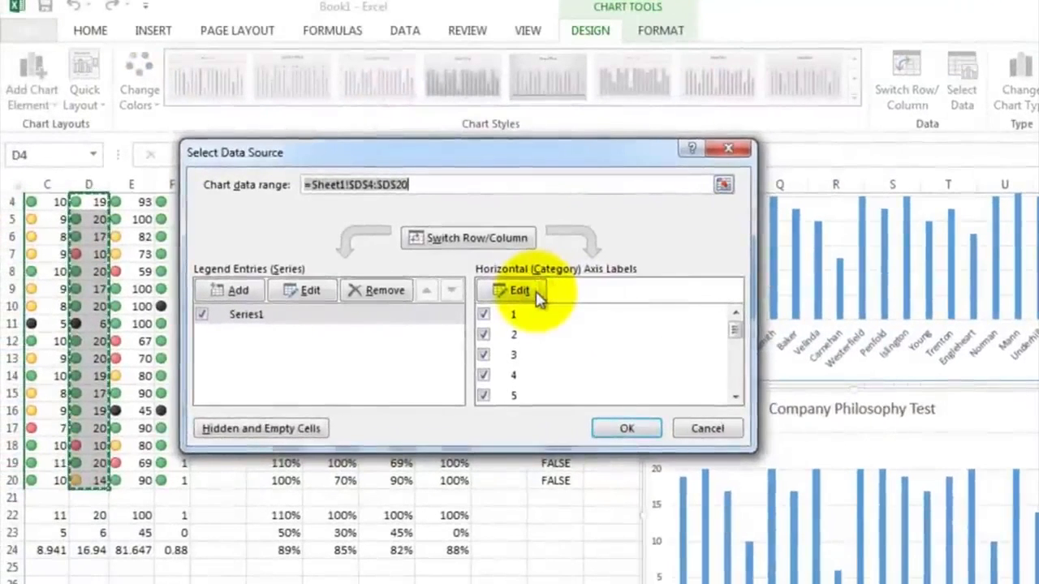
click(534, 292)
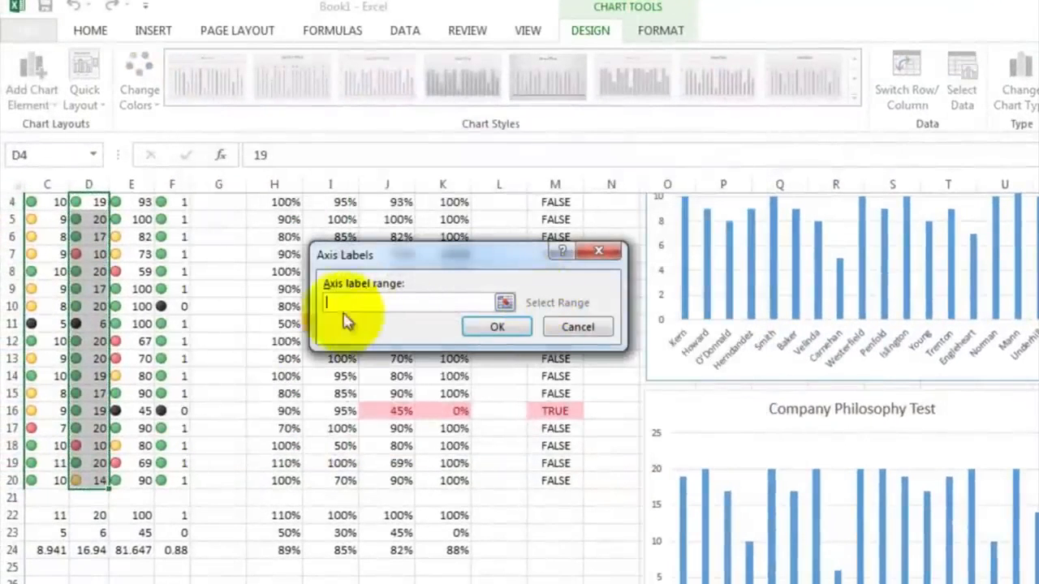
scroll(199, 511, left, 2)
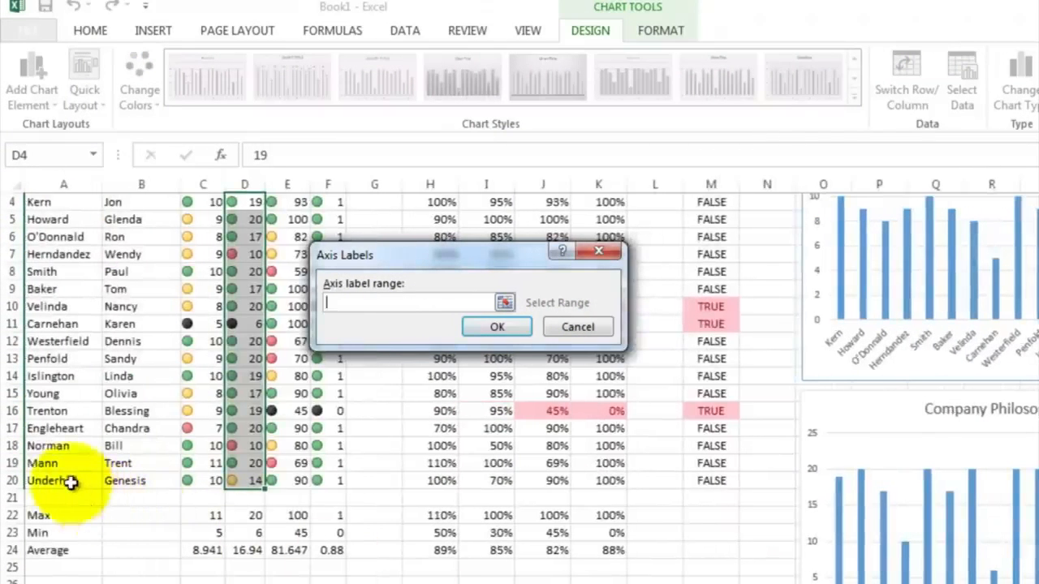
drag(67, 481, 63, 385)
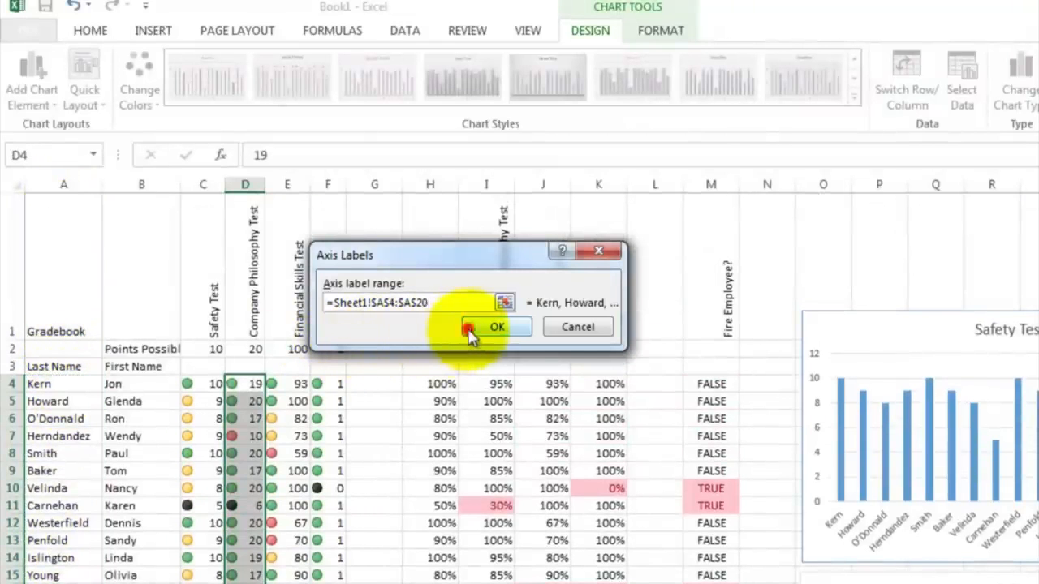
click(477, 325)
click(626, 432)
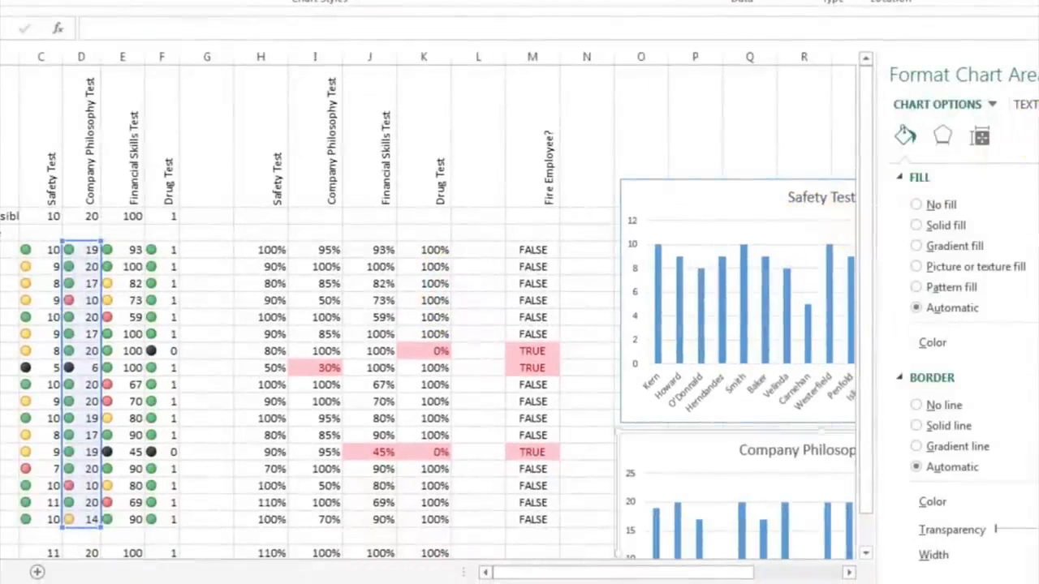
Step: Close the formatting pane and insert a 2-D clustered column chart of the Financial Skills Test scores in E4:E20
click(1038, 74)
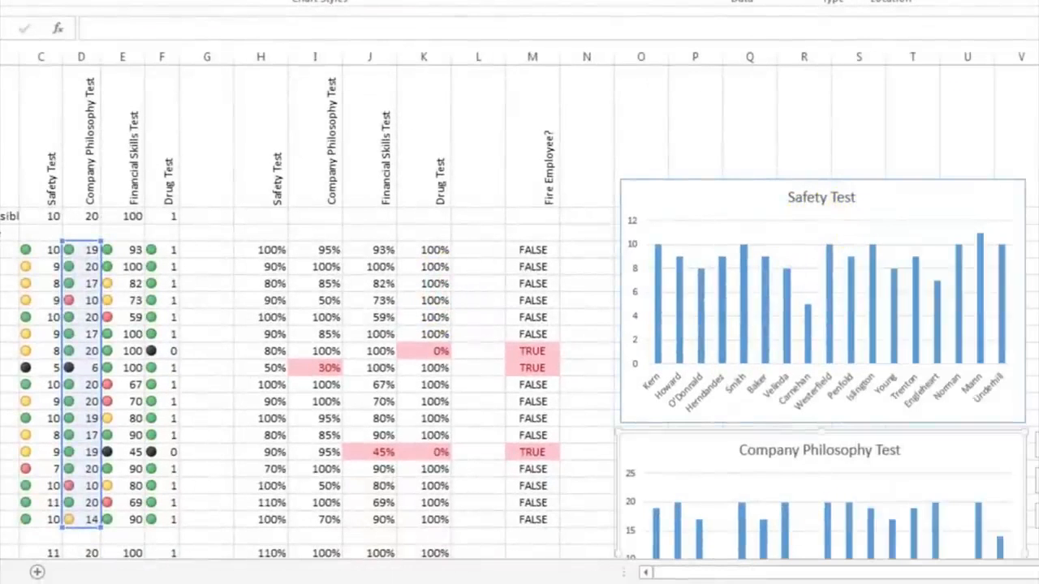
scroll(1000, 297, down, 5)
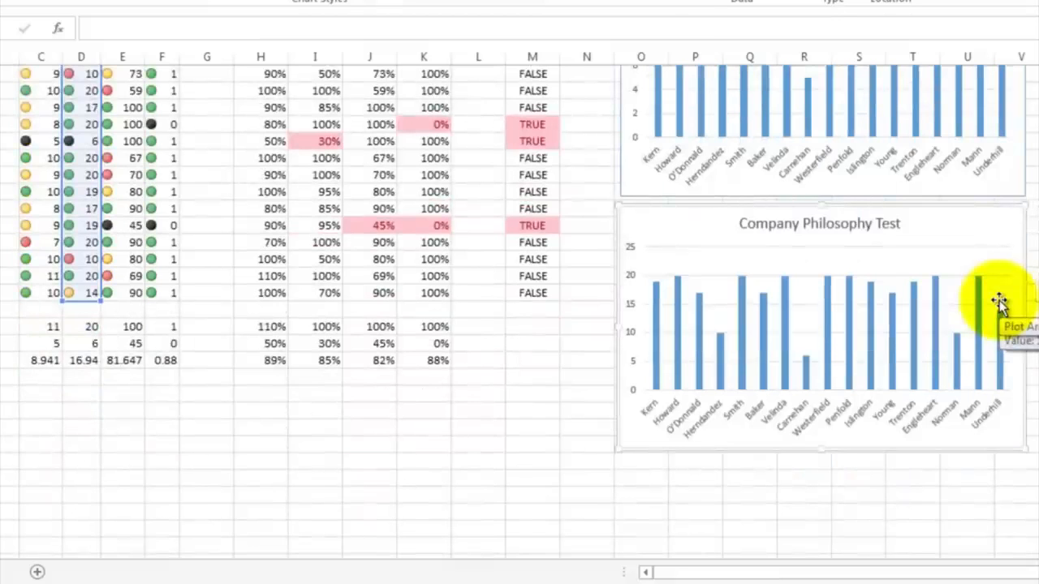
scroll(999, 300, up, 5)
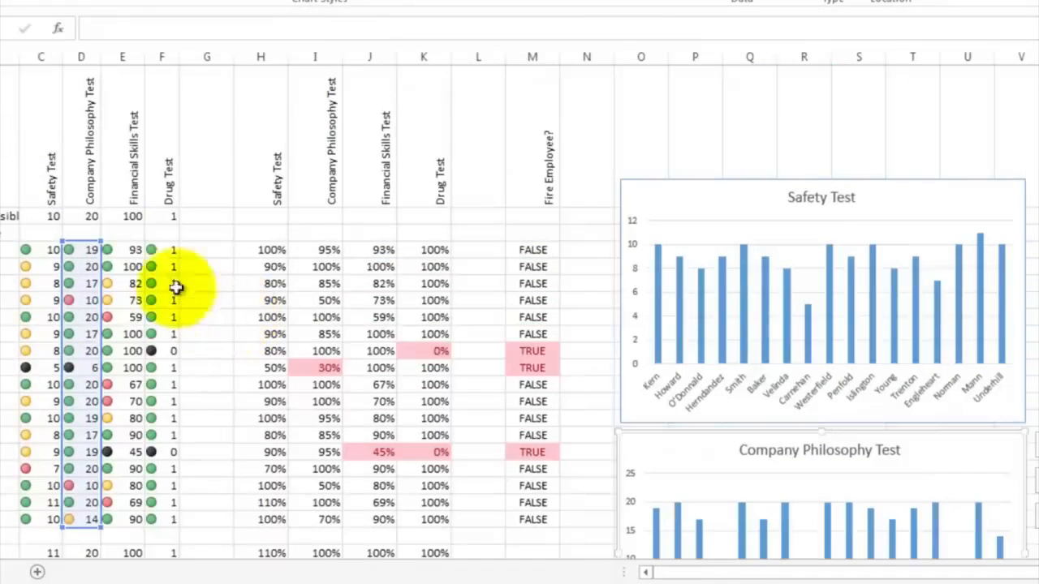
drag(135, 250, 164, 538)
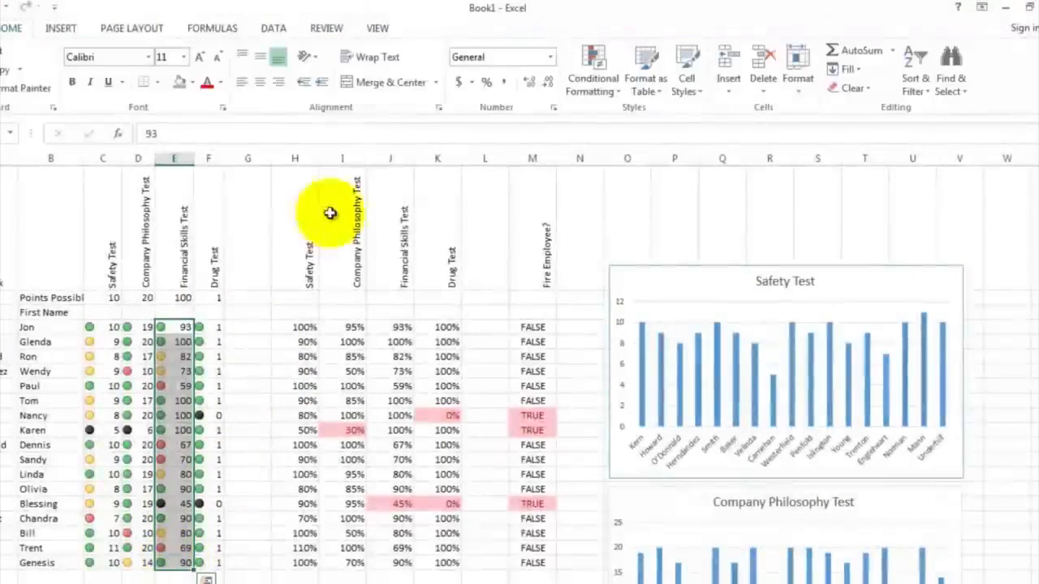
click(62, 30)
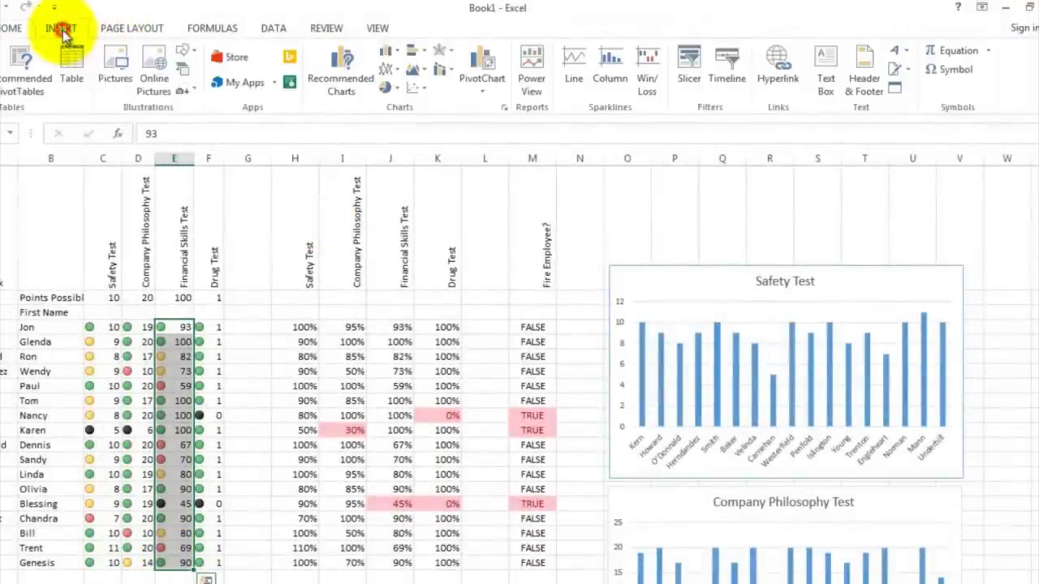
click(398, 57)
click(397, 102)
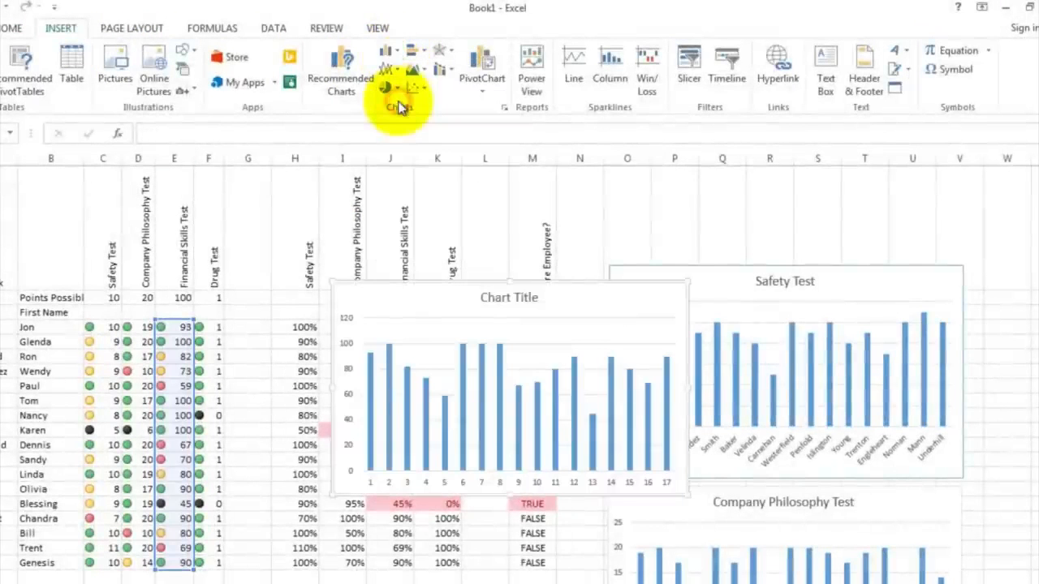
Step: Set the new chart's title to Financial Skills Test
click(491, 294)
double_click(481, 298)
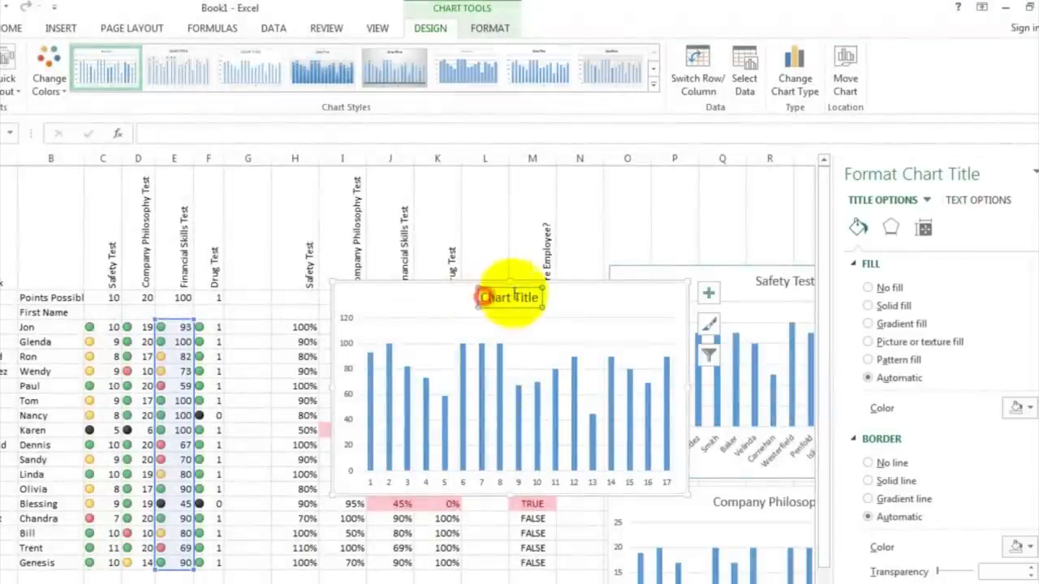
drag(487, 297, 536, 299)
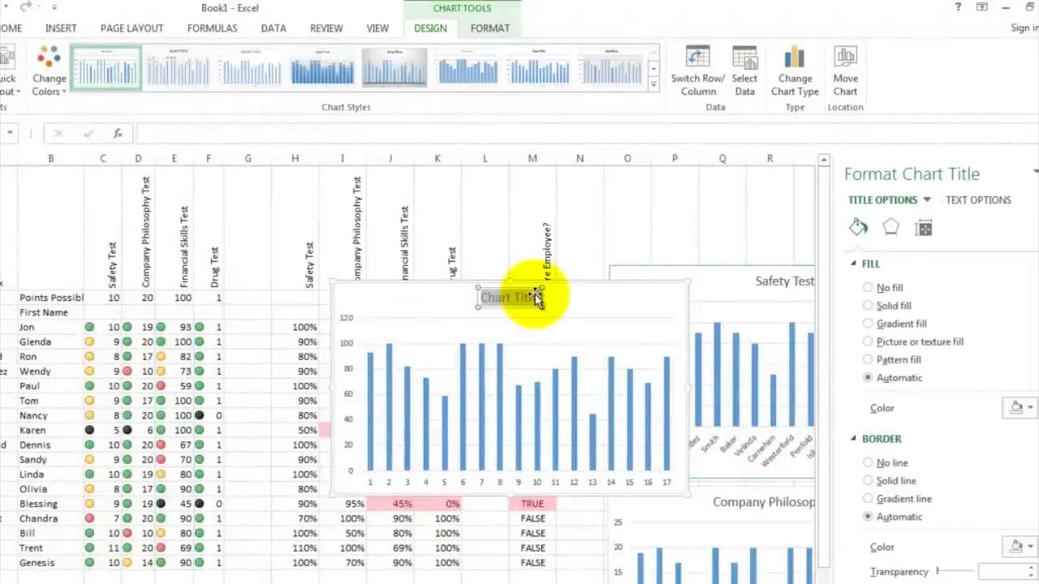
text(Finan)
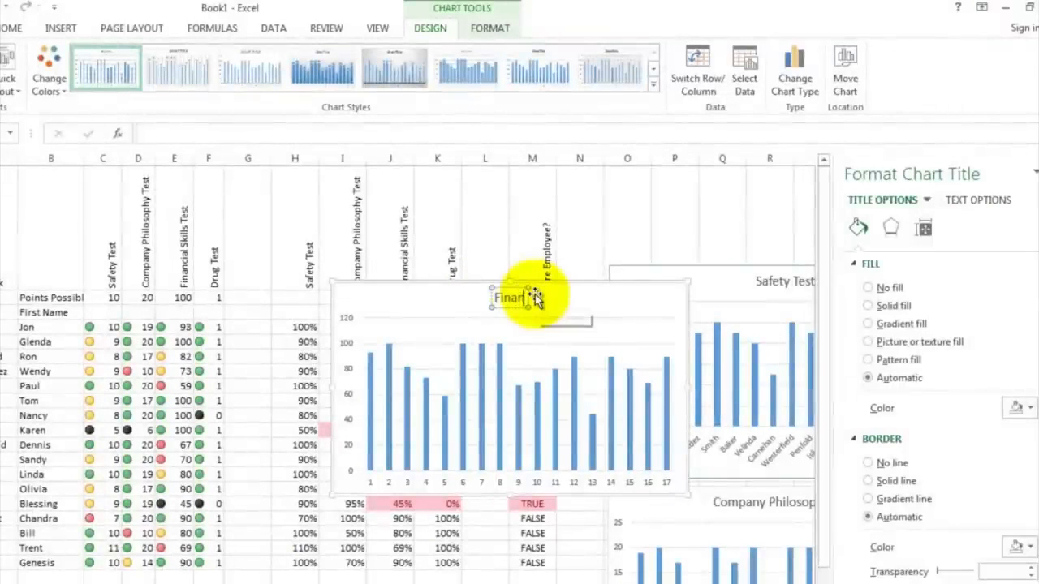
text(cial Skills Test)
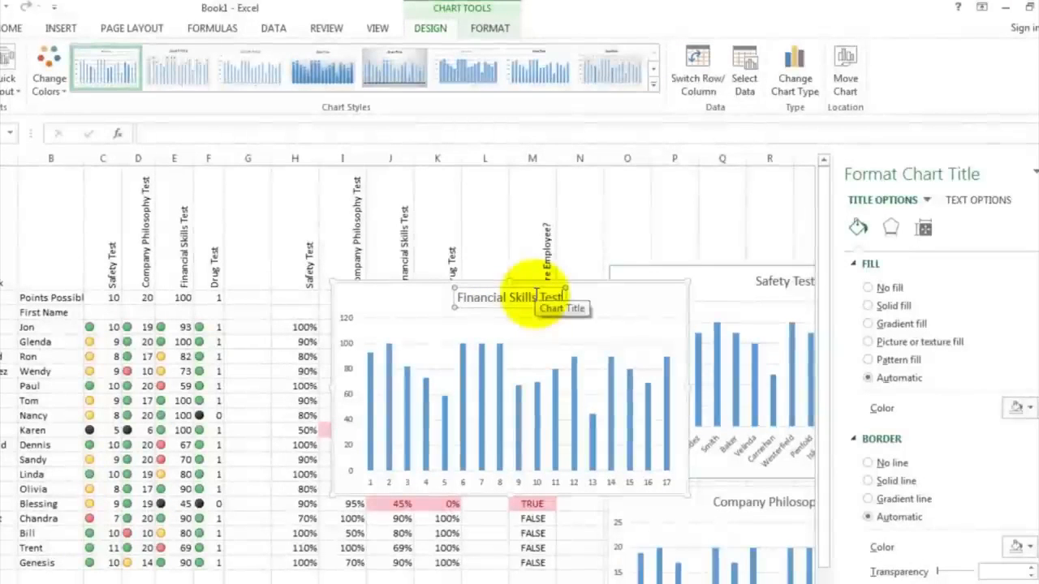
Step: Set the Financial Skills Test chart's horizontal axis labels to the last names in A4:A20
click(482, 481)
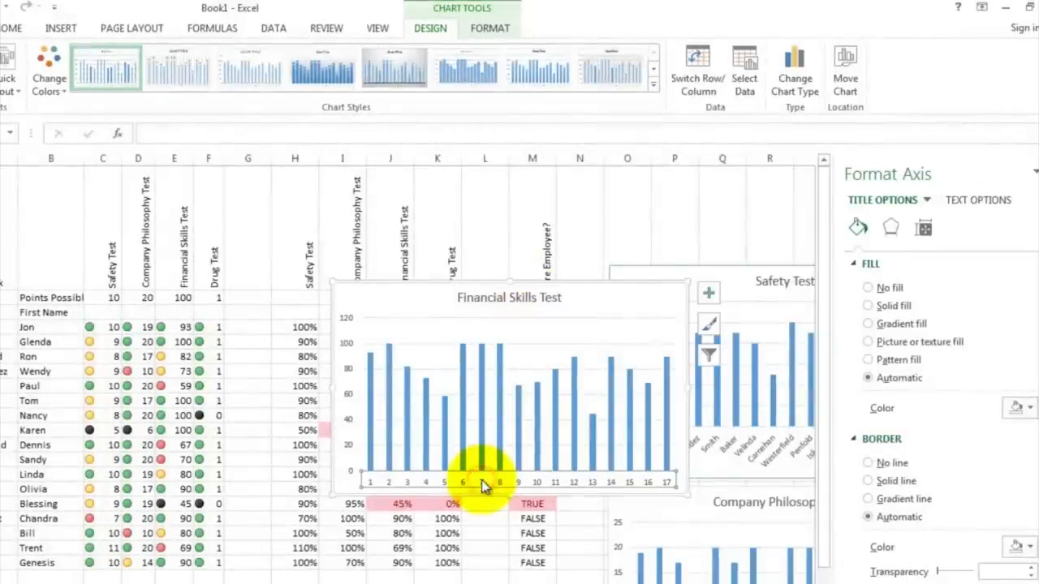
right_click(482, 482)
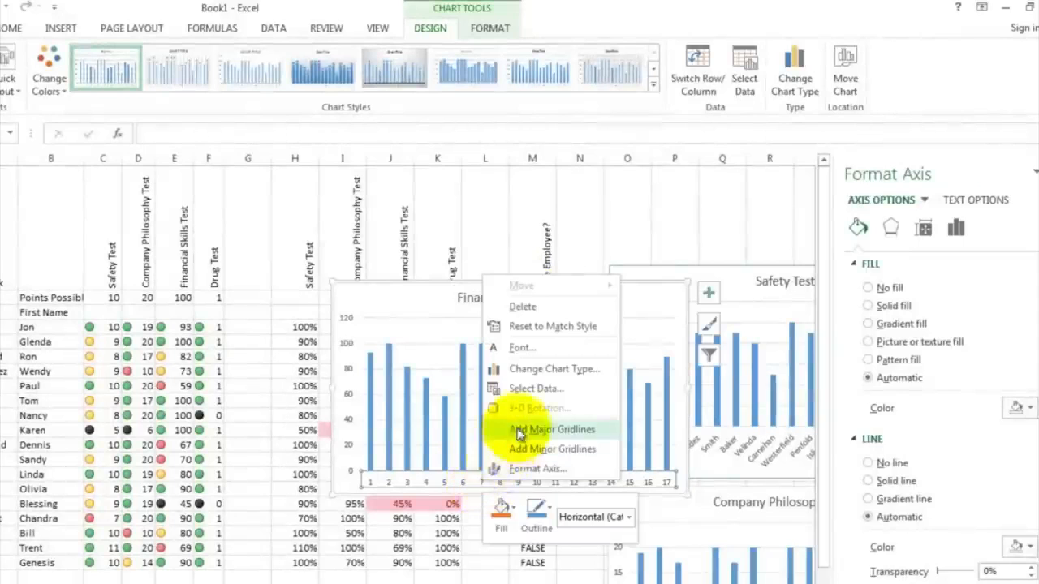
click(532, 388)
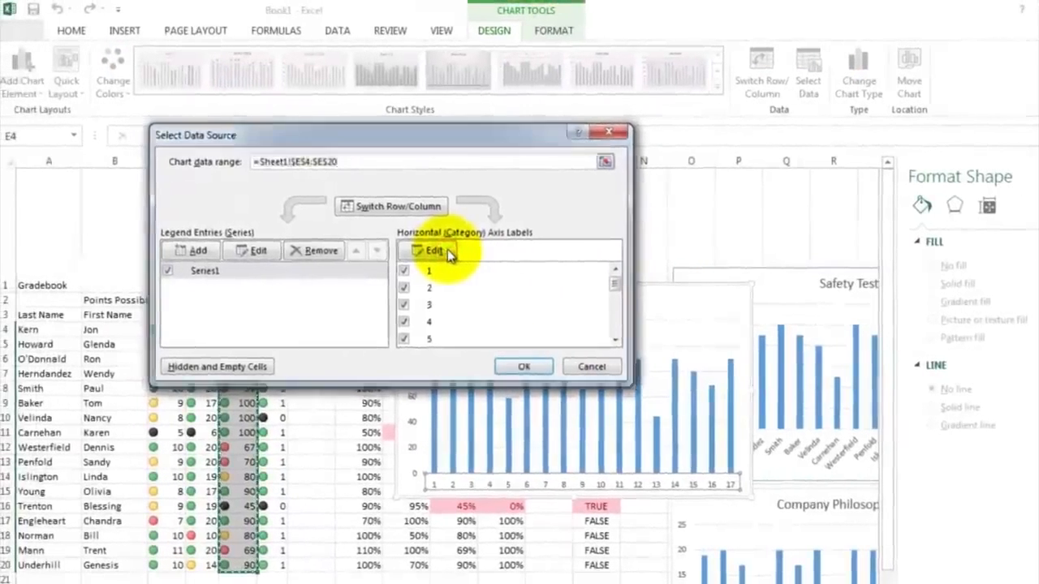
click(447, 249)
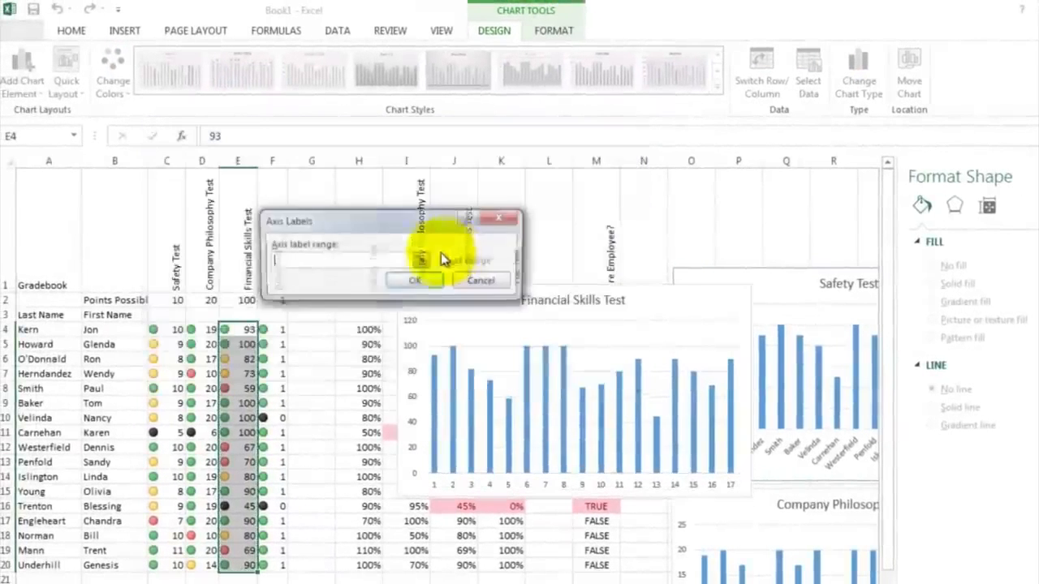
click(50, 329)
drag(55, 362, 34, 561)
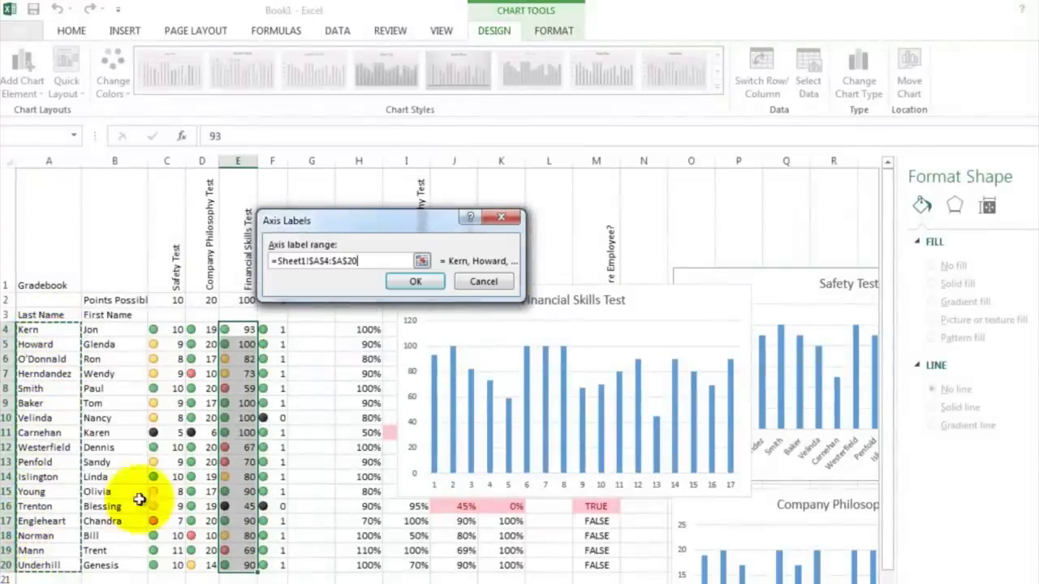
click(415, 283)
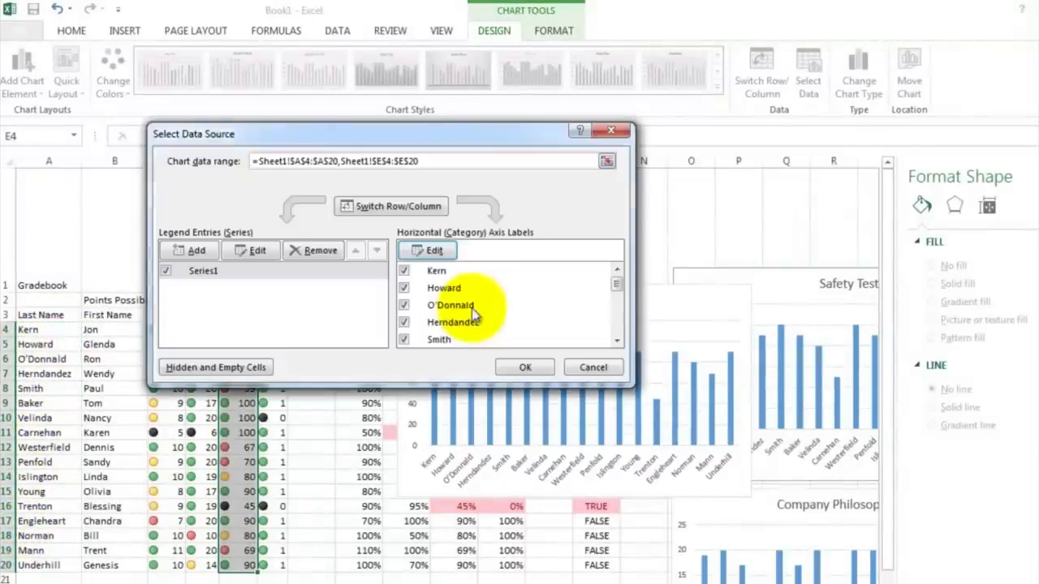
click(520, 366)
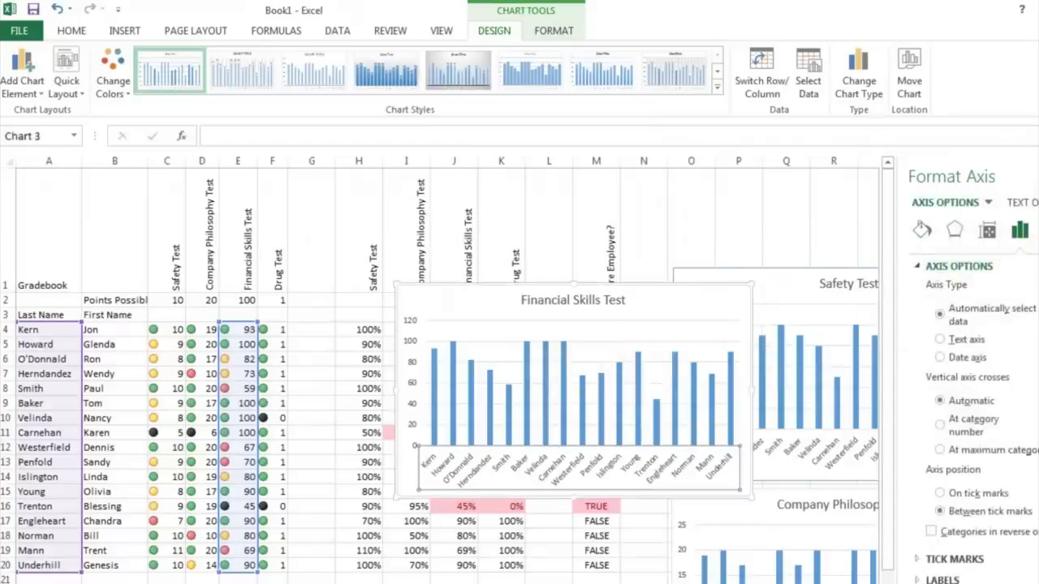
Step: Close the formatting pane and move the Financial Skills Test chart below the Company Philosophy Test chart
click(1038, 176)
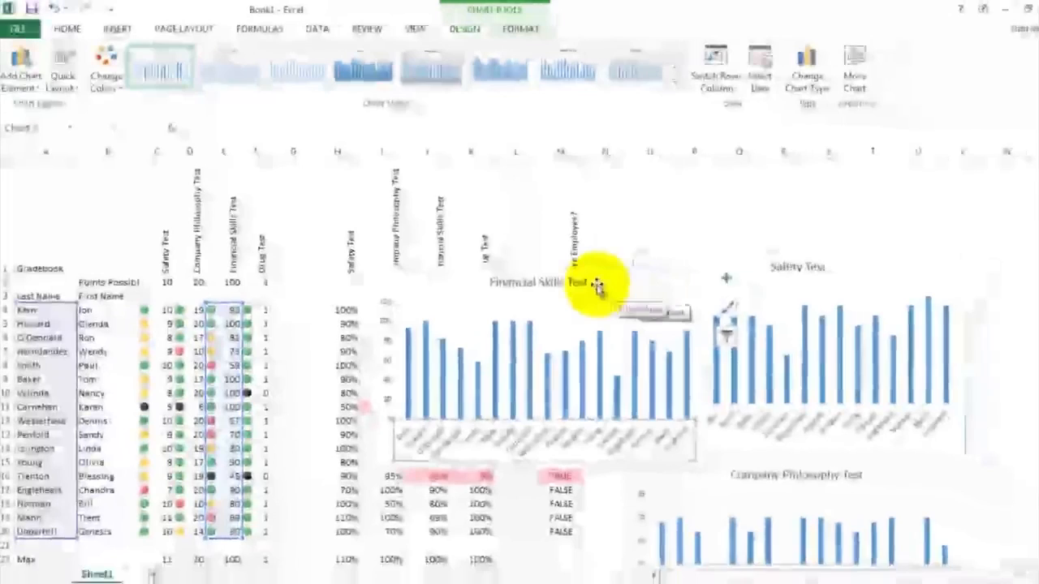
drag(635, 302, 699, 350)
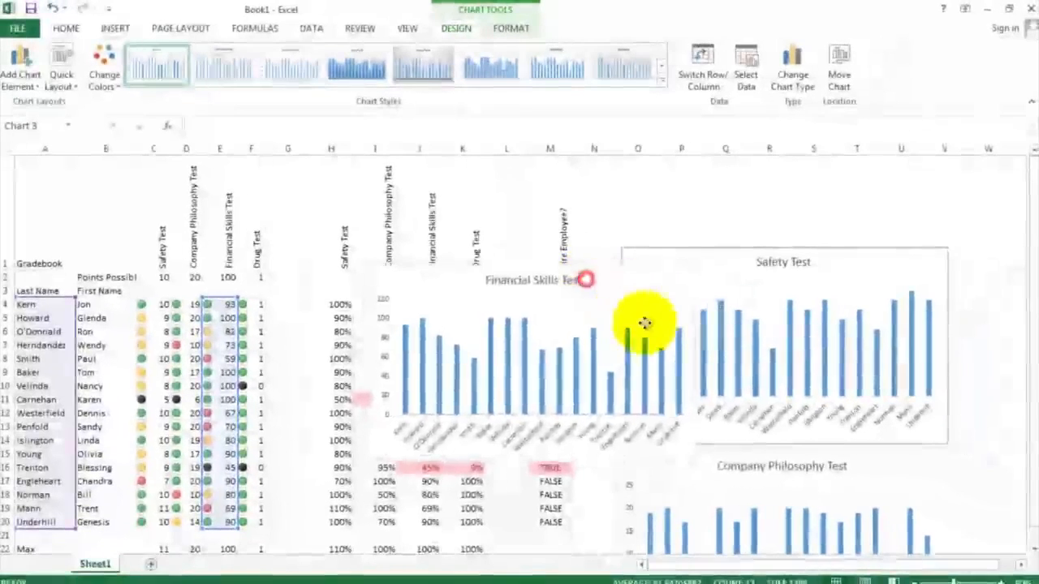
drag(645, 323, 829, 533)
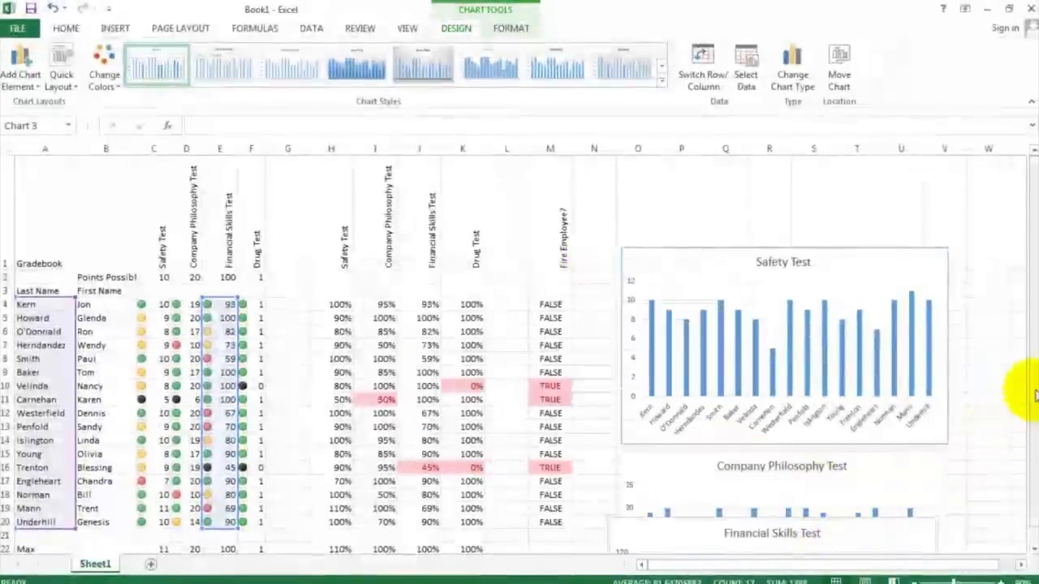
drag(1030, 388, 1030, 432)
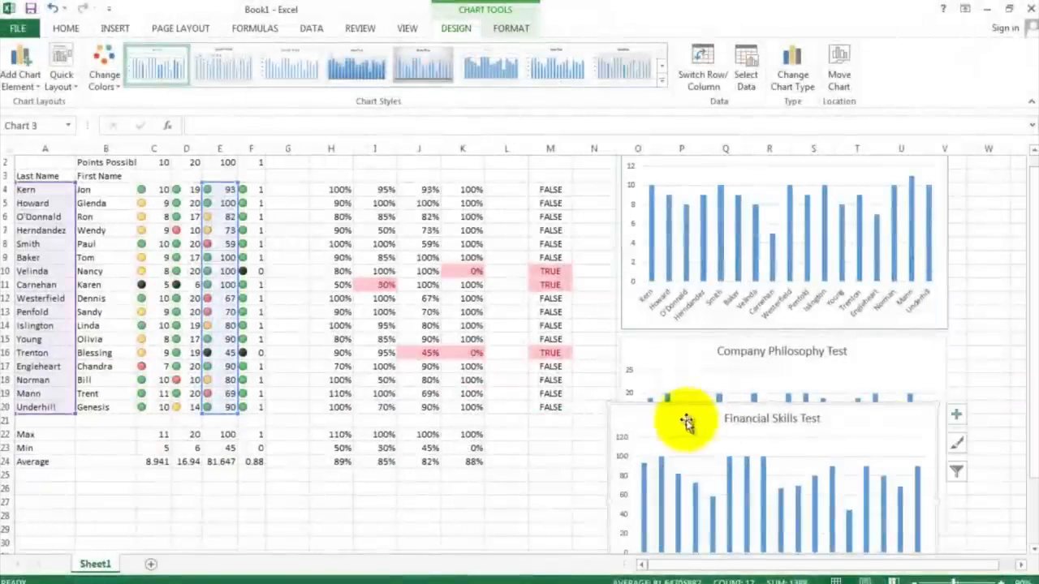
drag(684, 422, 696, 522)
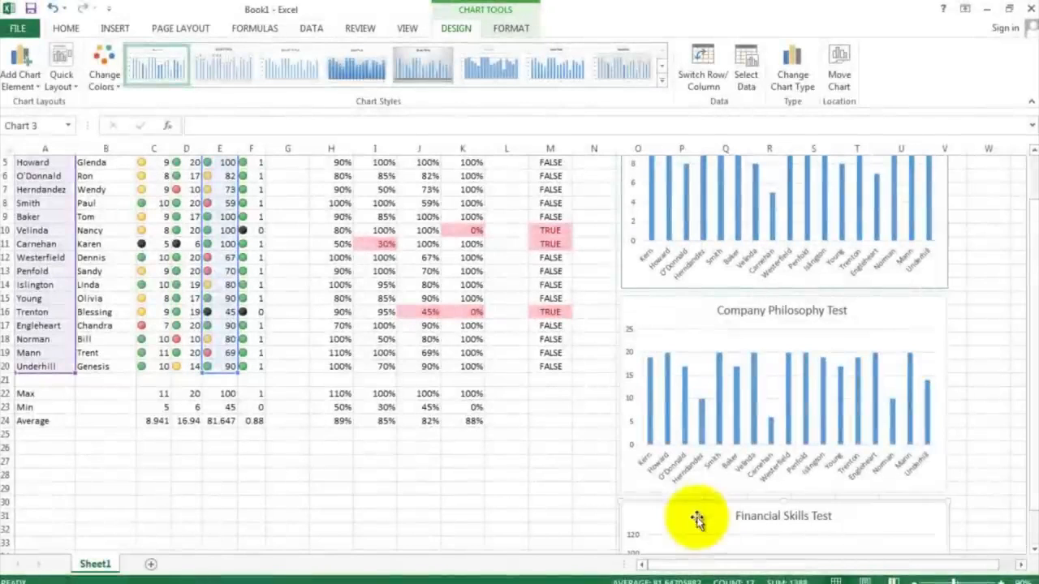
Step: Open the print preview of the workbook and switch the page to Landscape Orientation
click(600, 455)
click(564, 406)
scroll(565, 402, up, 2)
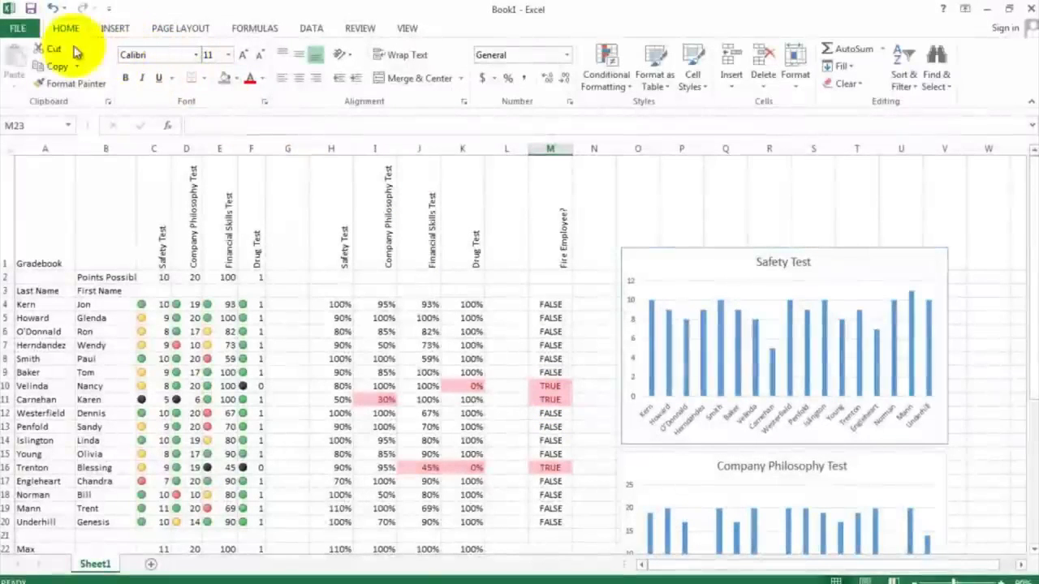
click(22, 32)
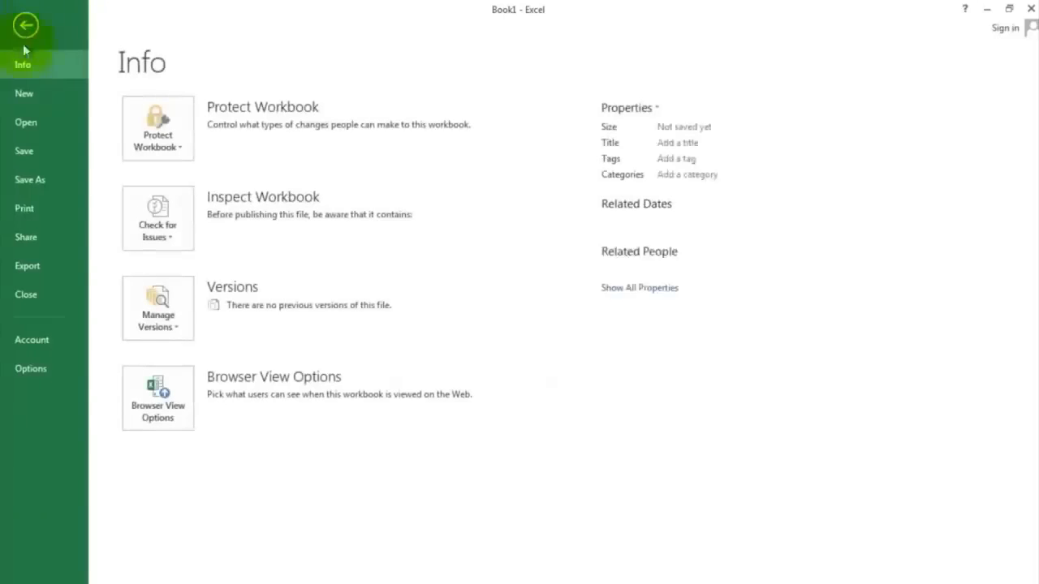
click(22, 207)
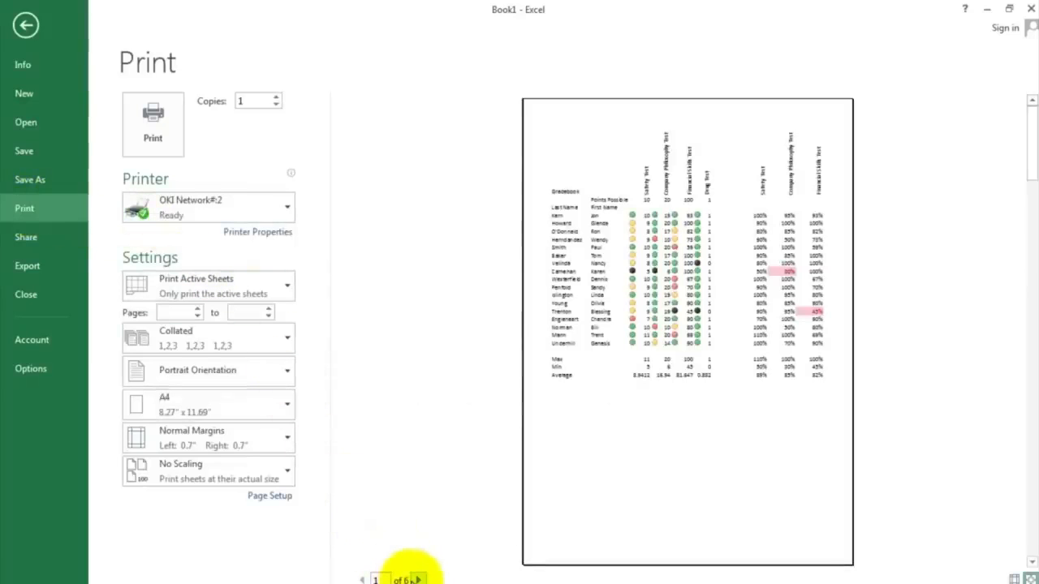
click(249, 377)
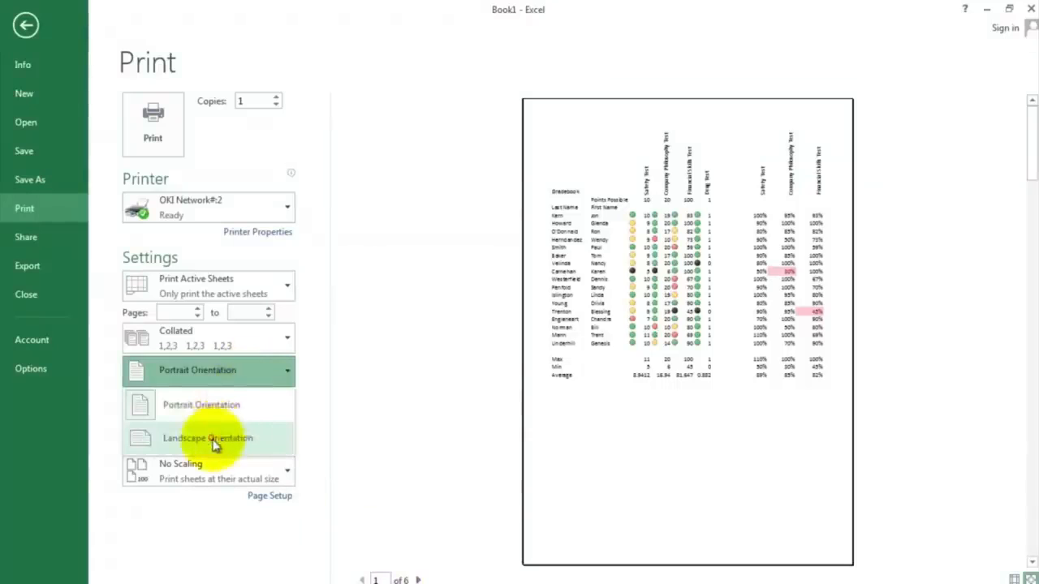
click(213, 436)
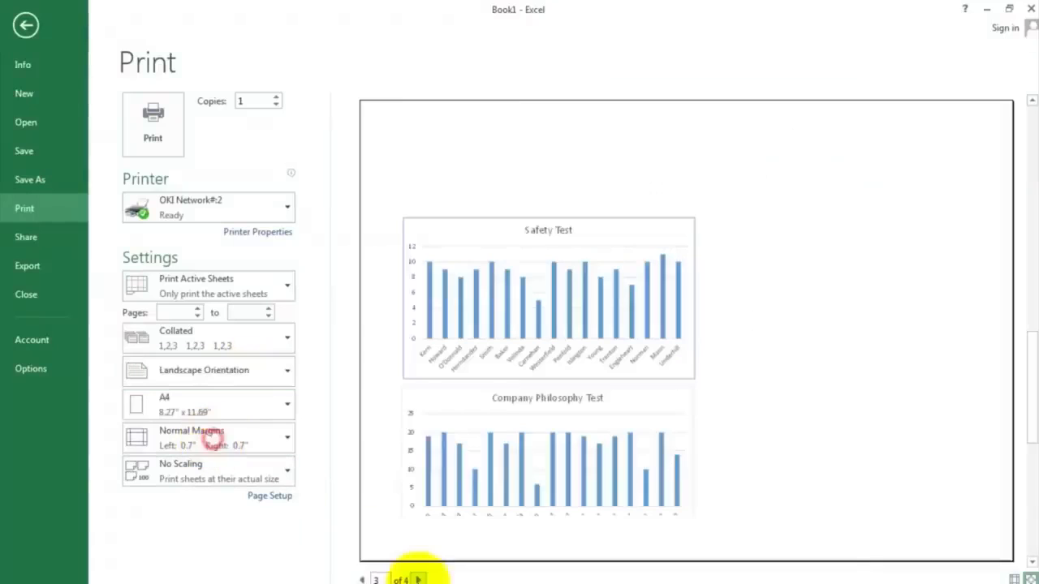
Step: Set the print scaling to Fit Sheet on One Page
click(363, 579)
click(363, 580)
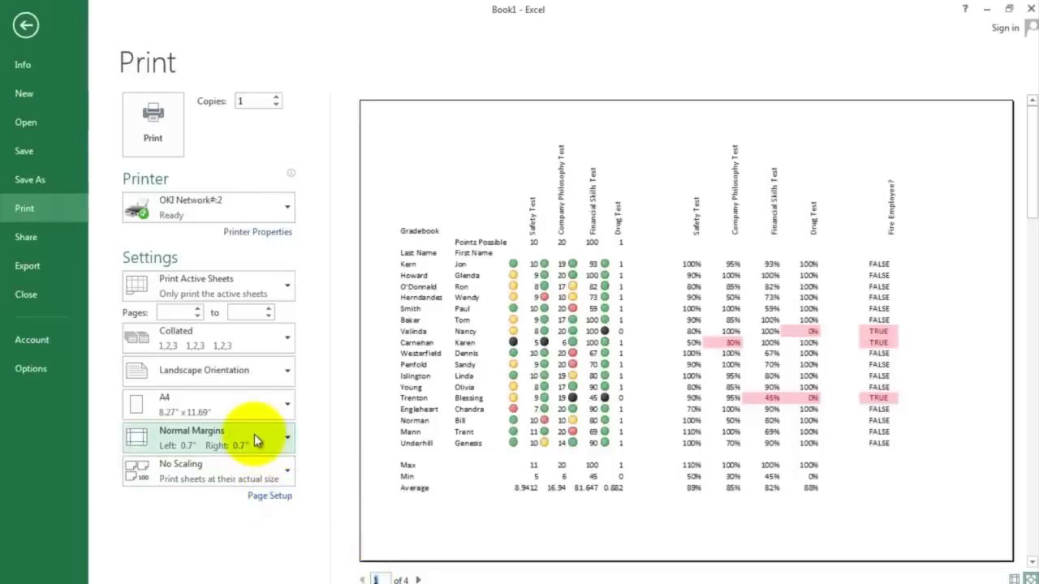
click(269, 477)
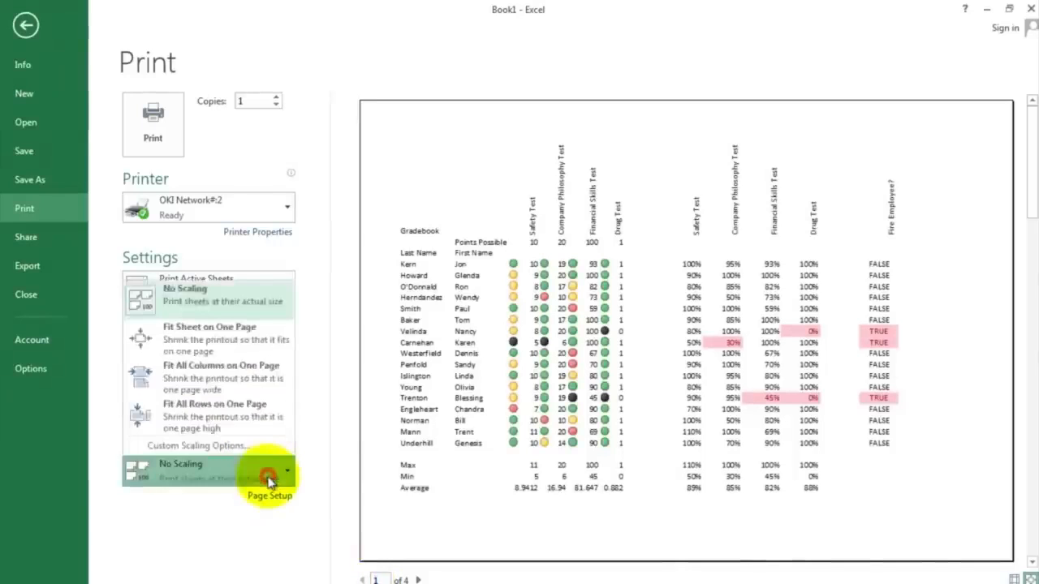
click(256, 338)
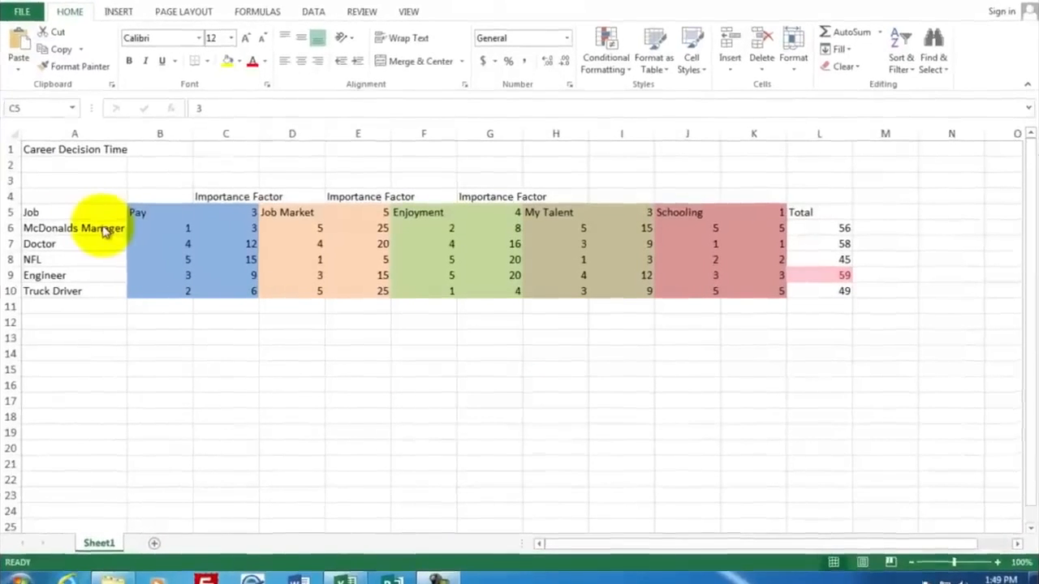
Step: Examine the column headings of the Career Decision Time example sheet
click(102, 226)
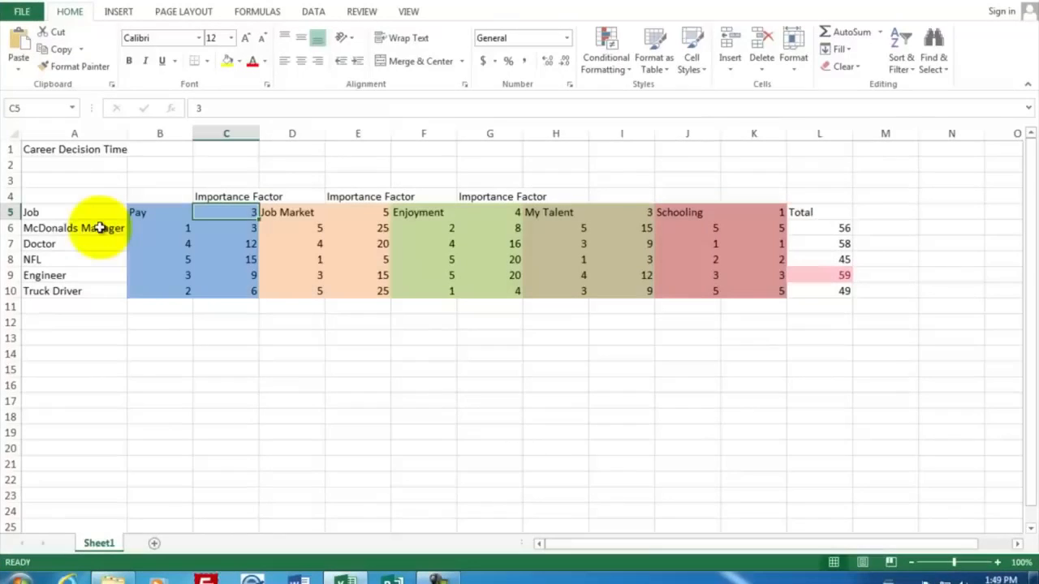
click(153, 213)
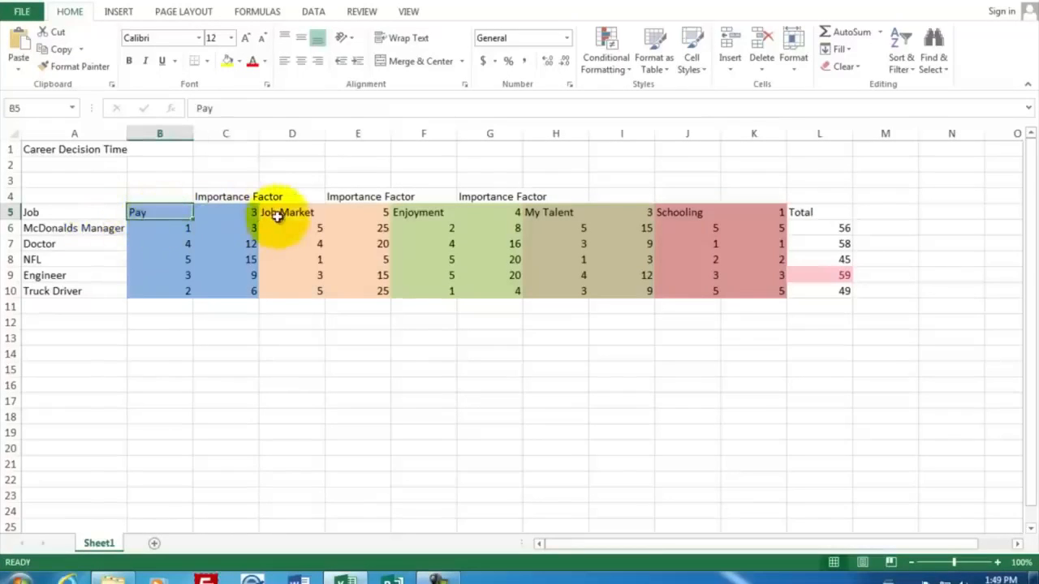
click(277, 215)
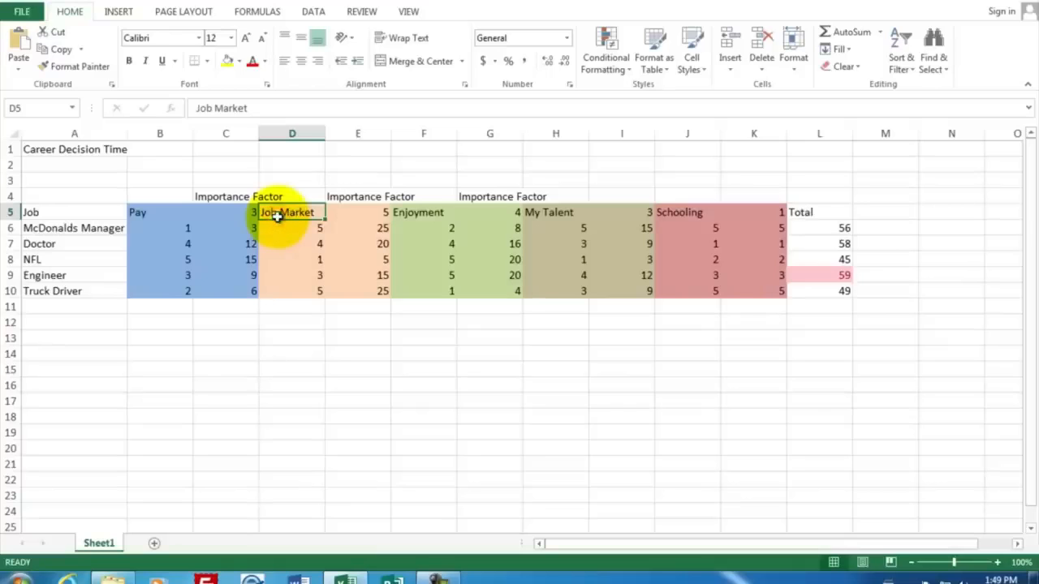
click(399, 212)
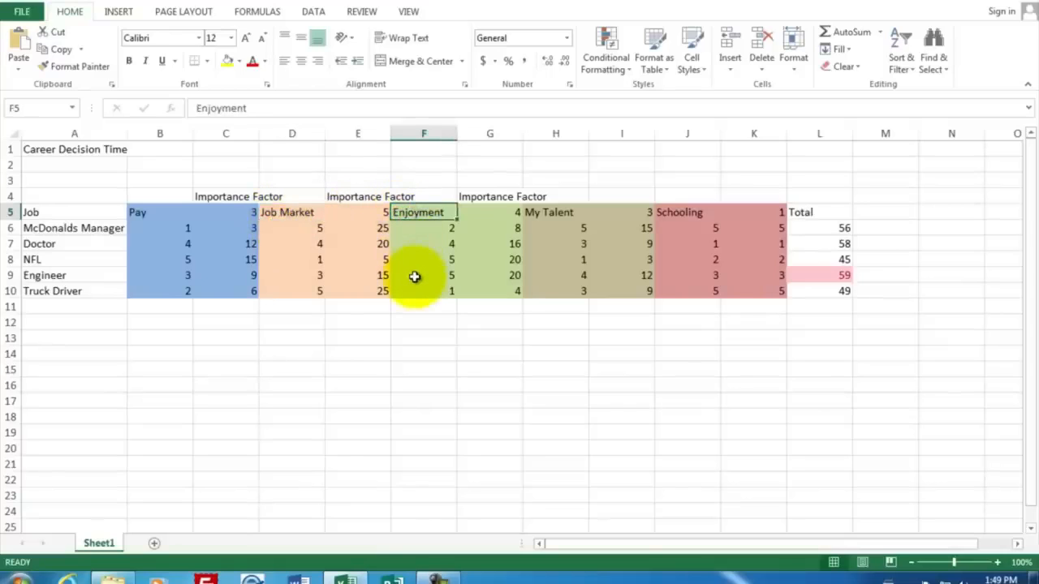
click(555, 214)
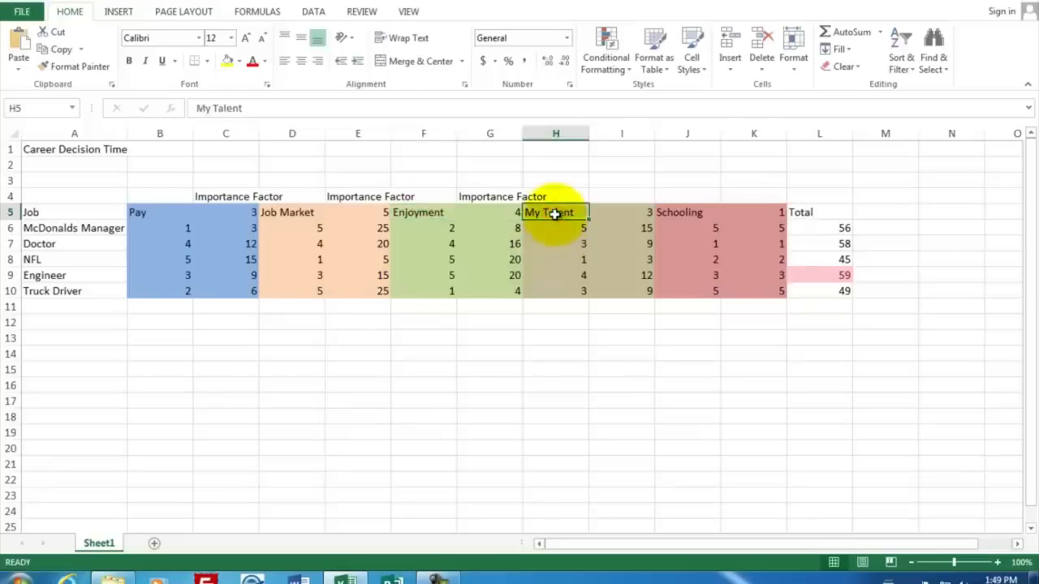
click(675, 213)
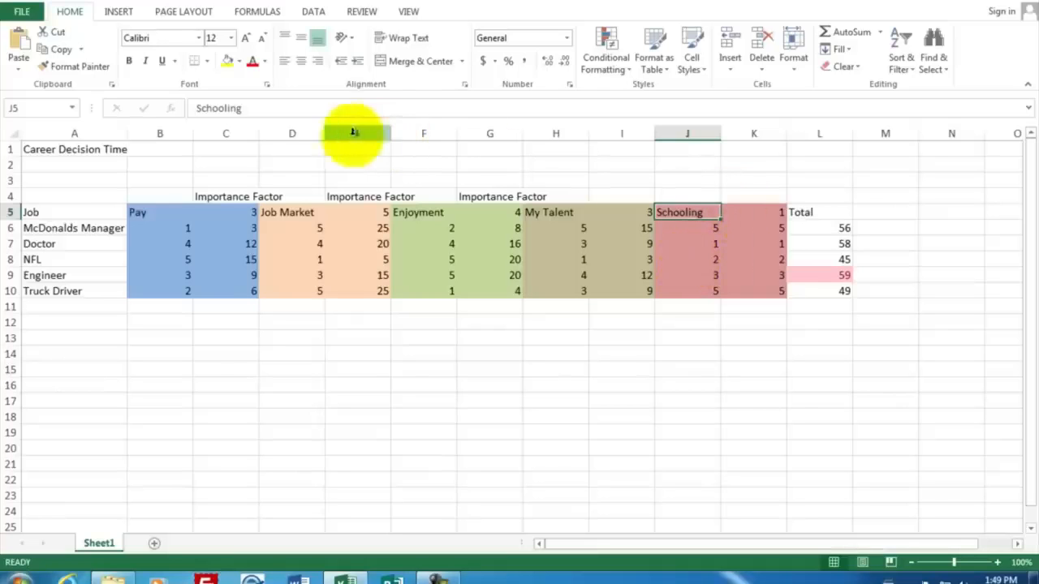
Step: Create a new blank workbook
click(21, 11)
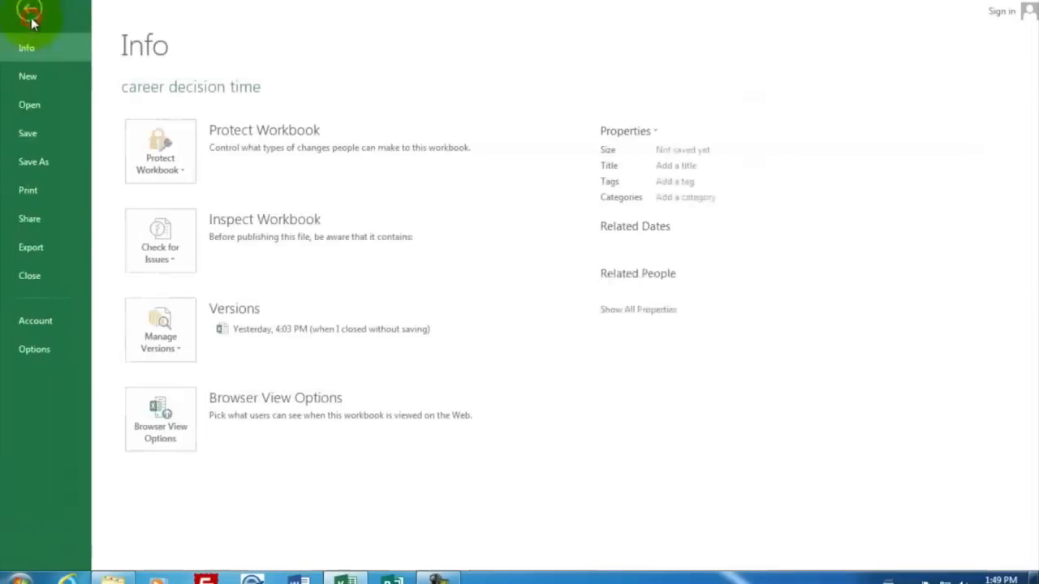
click(39, 77)
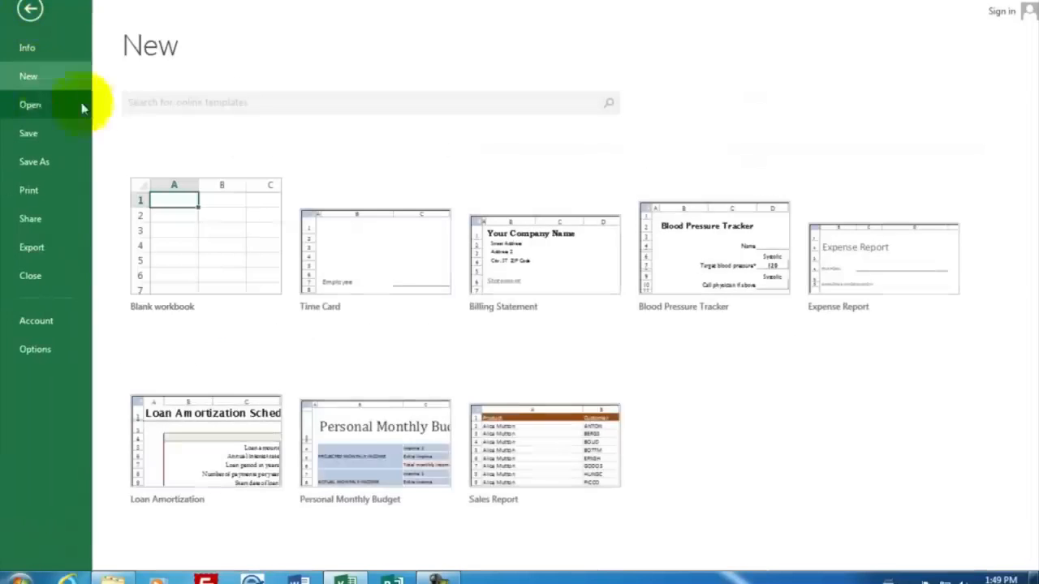
click(222, 253)
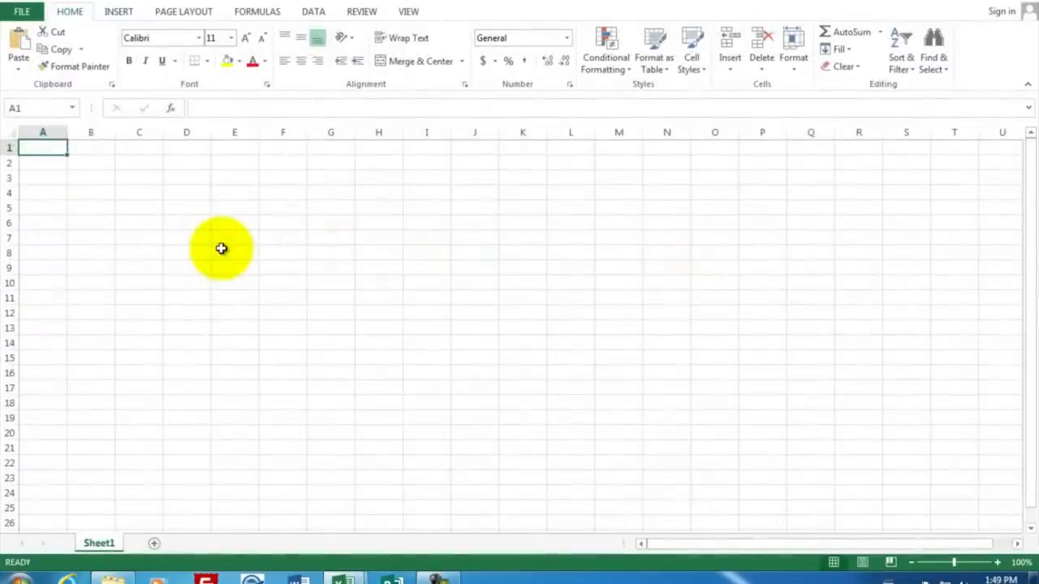
Step: Enter the title Career Decisions in A1 and the heading Job in A4
text(Care)
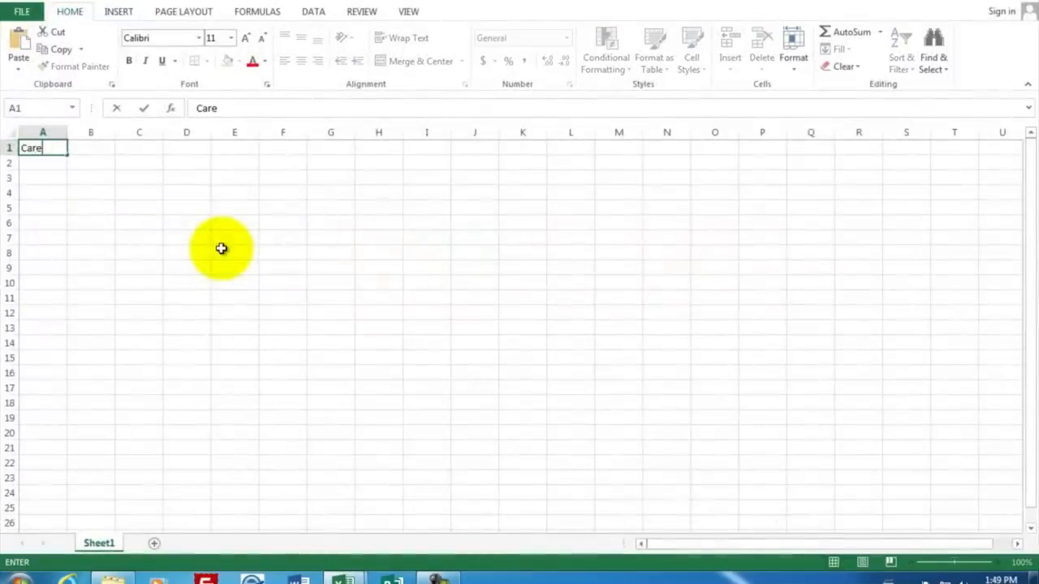
key(BackSpace)
text(eer)
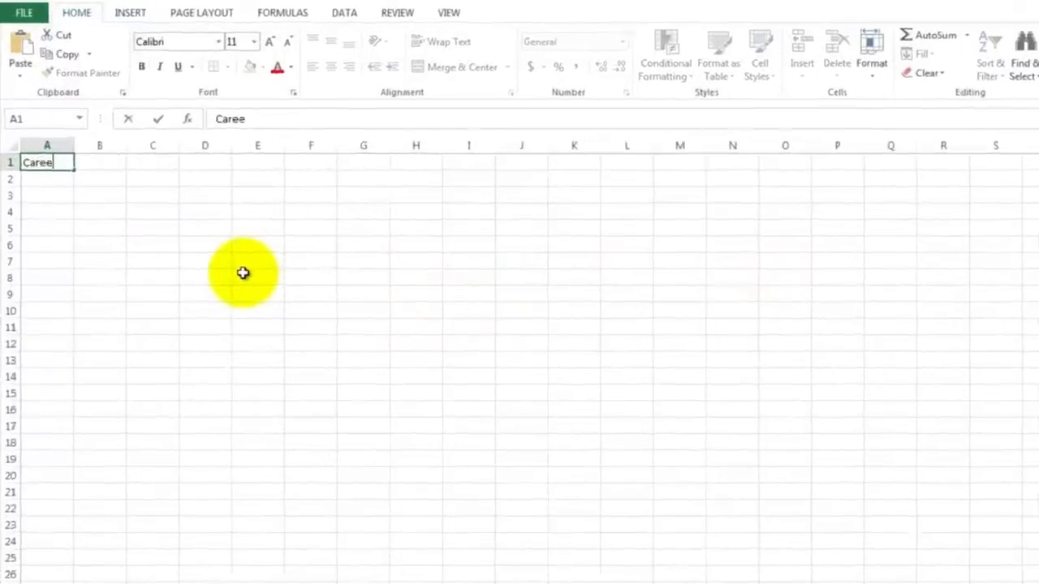
text( Decisions)
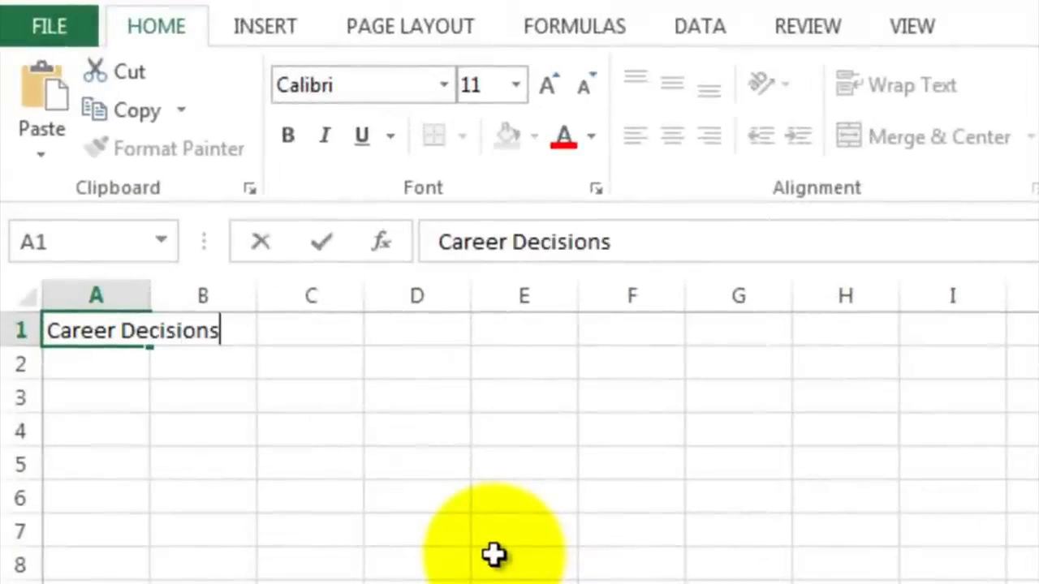
key(Return)
key(Return)
key(Return)
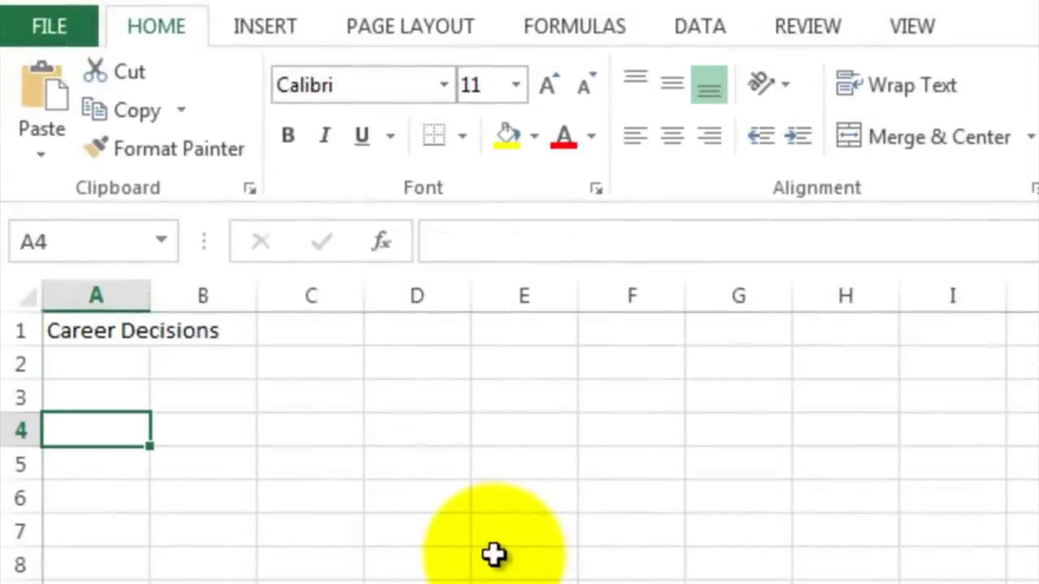
text(Job)
key(Return)
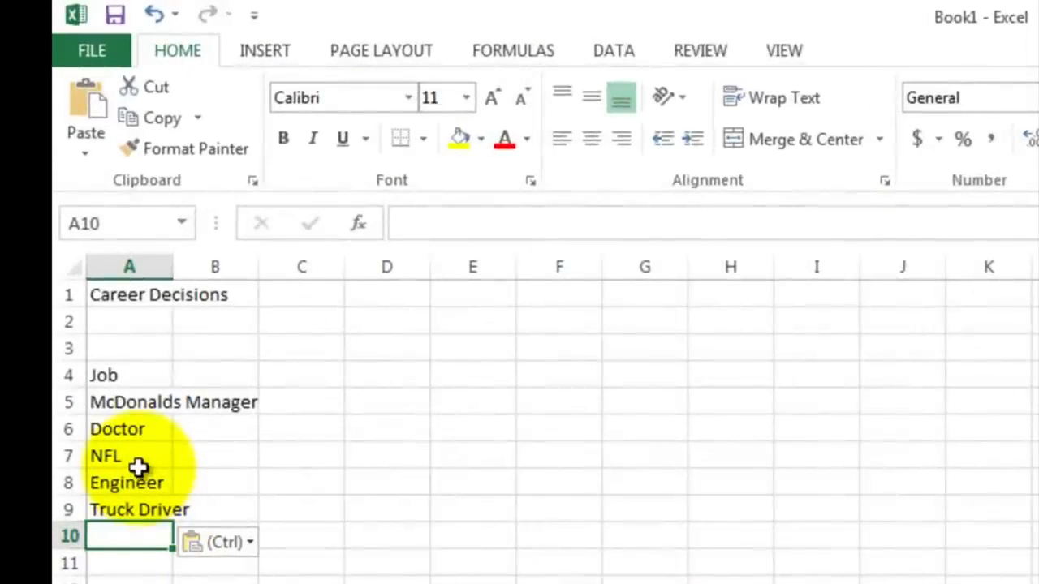
Step: Enter the column heading Pay in B4
click(221, 374)
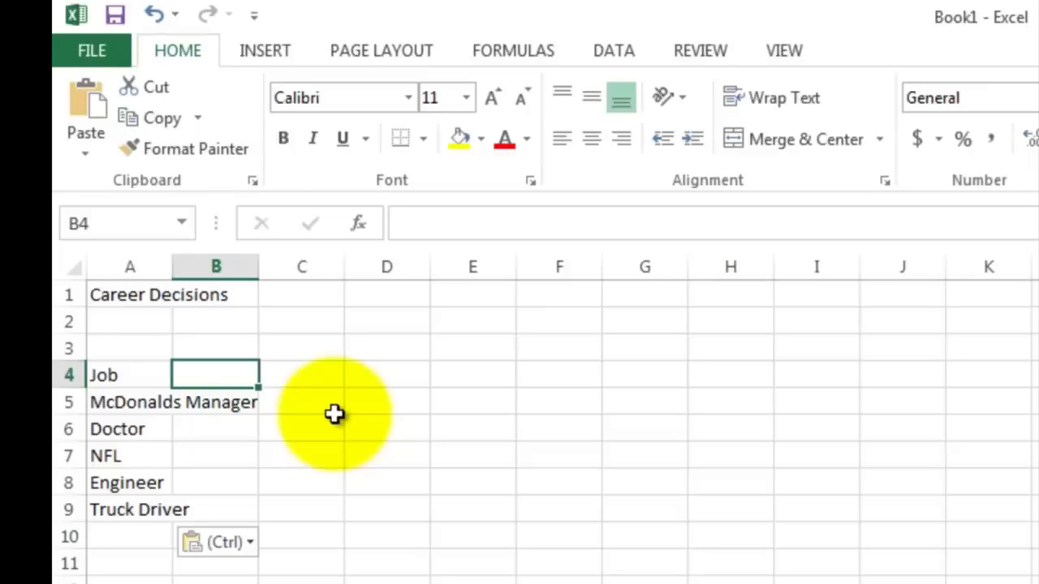
text(Pay)
key(Tab)
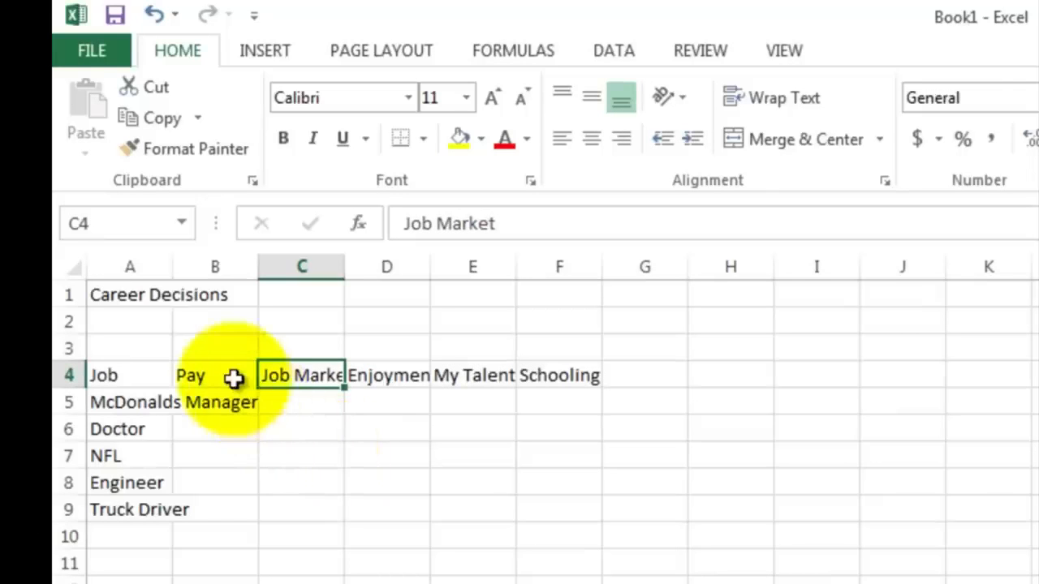
Step: Enter the Pay ratings 1, 4, 5, 3 and 3 for the five jobs in column B
click(382, 371)
click(475, 373)
click(552, 373)
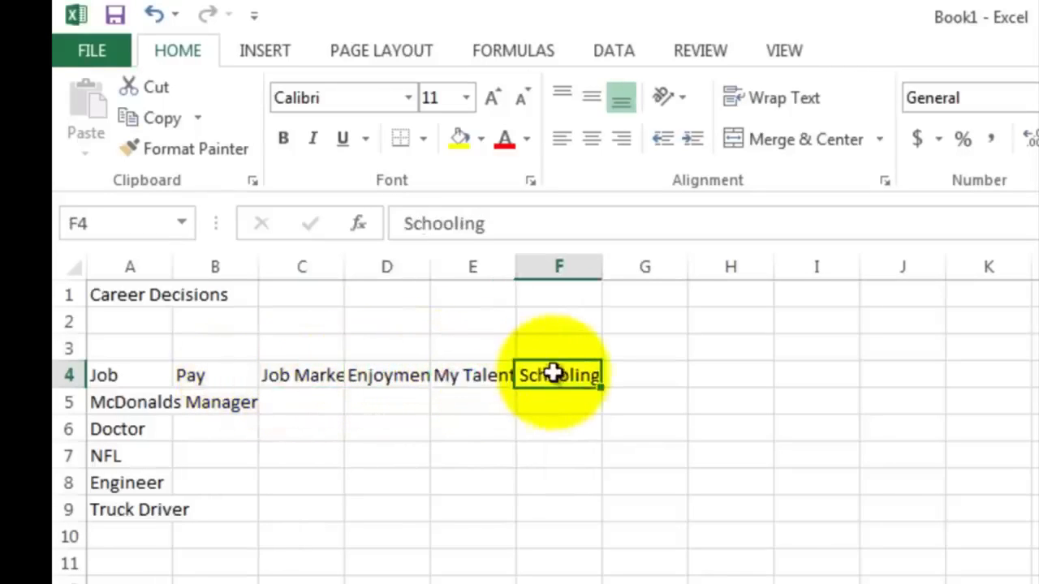
click(212, 406)
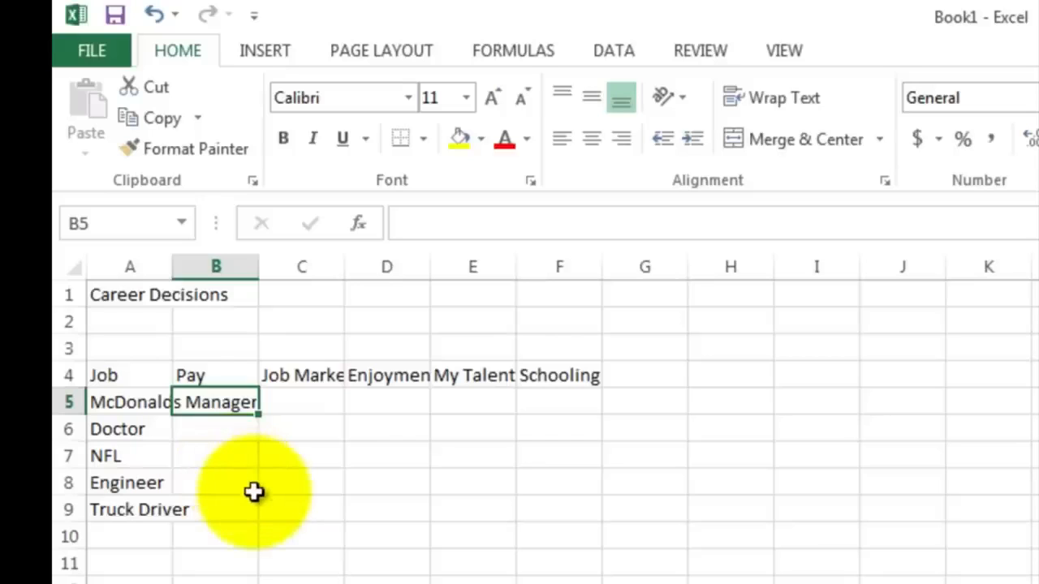
text(1)
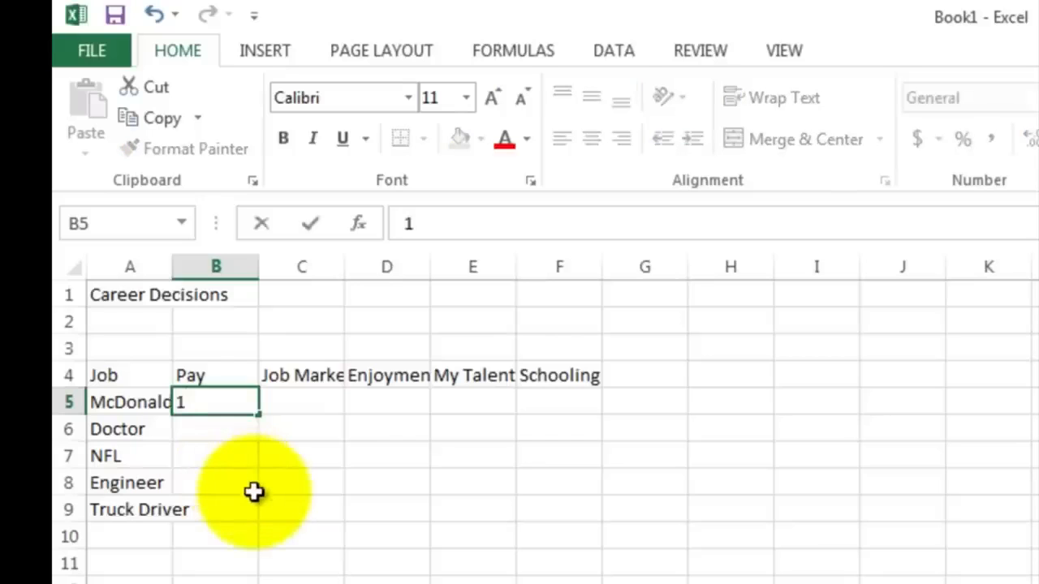
key(Return)
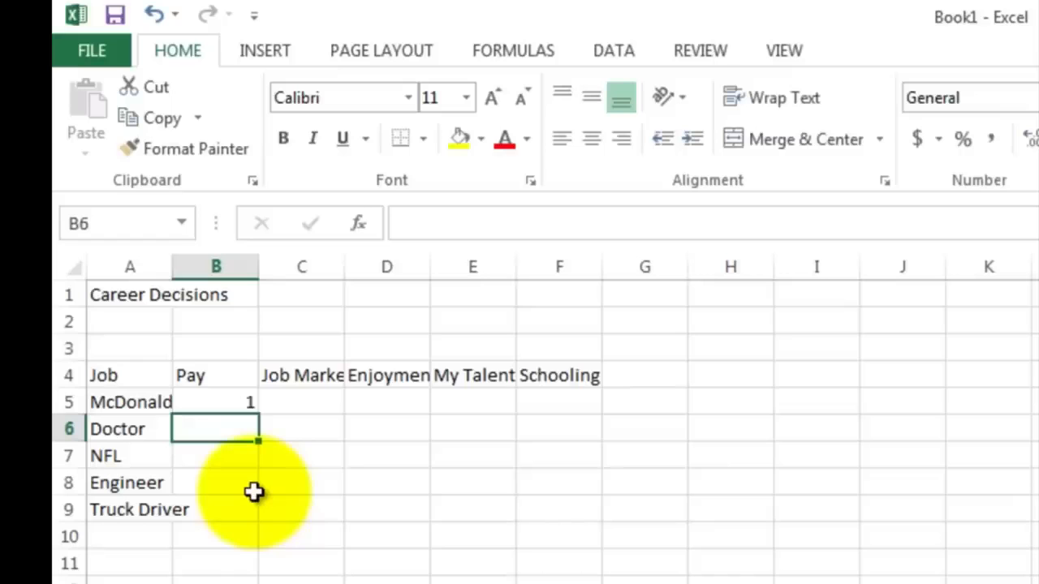
text(4)
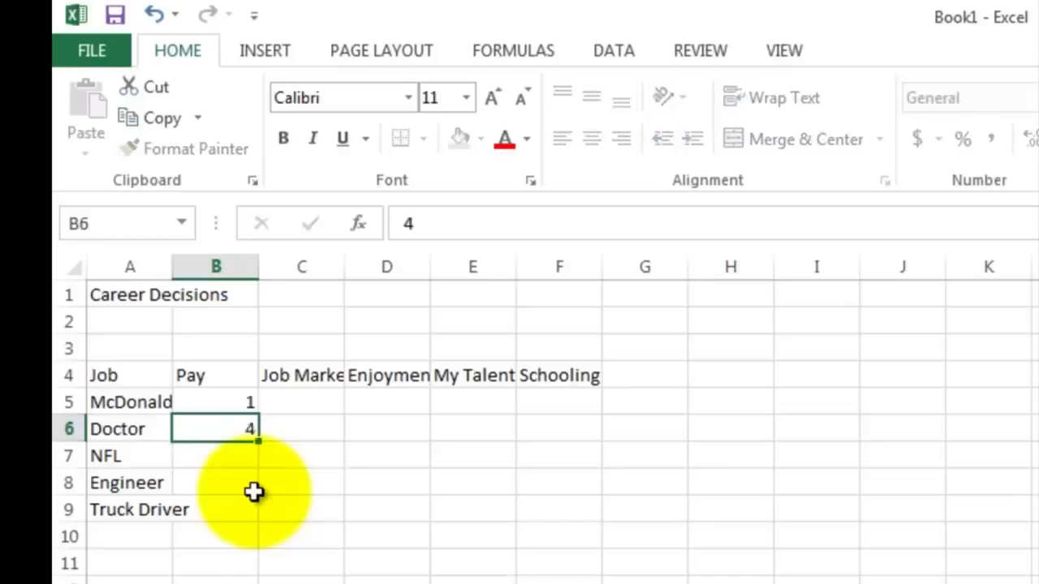
key(Return)
text(5)
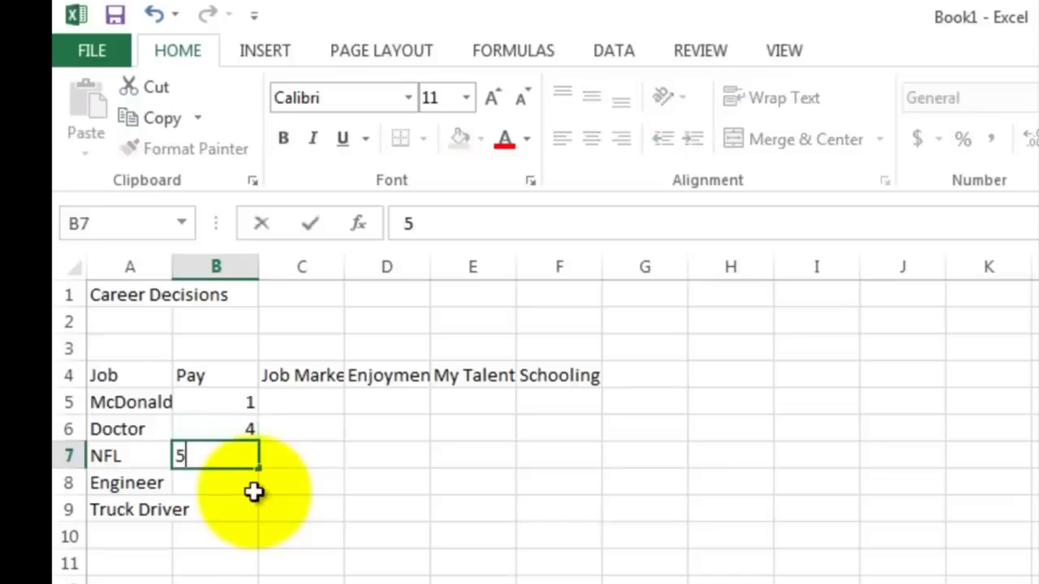
key(Return)
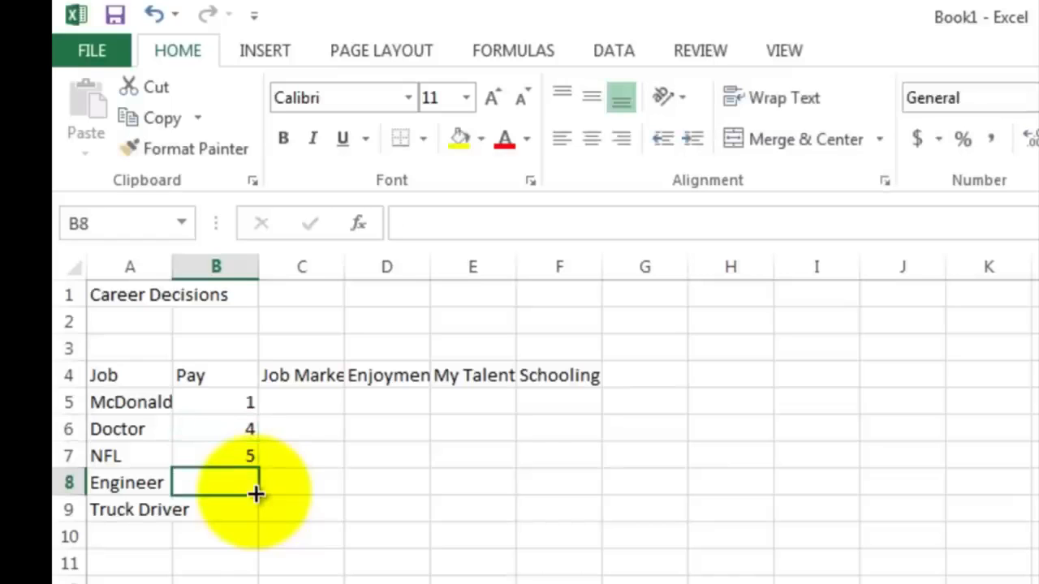
text(3)
key(Return)
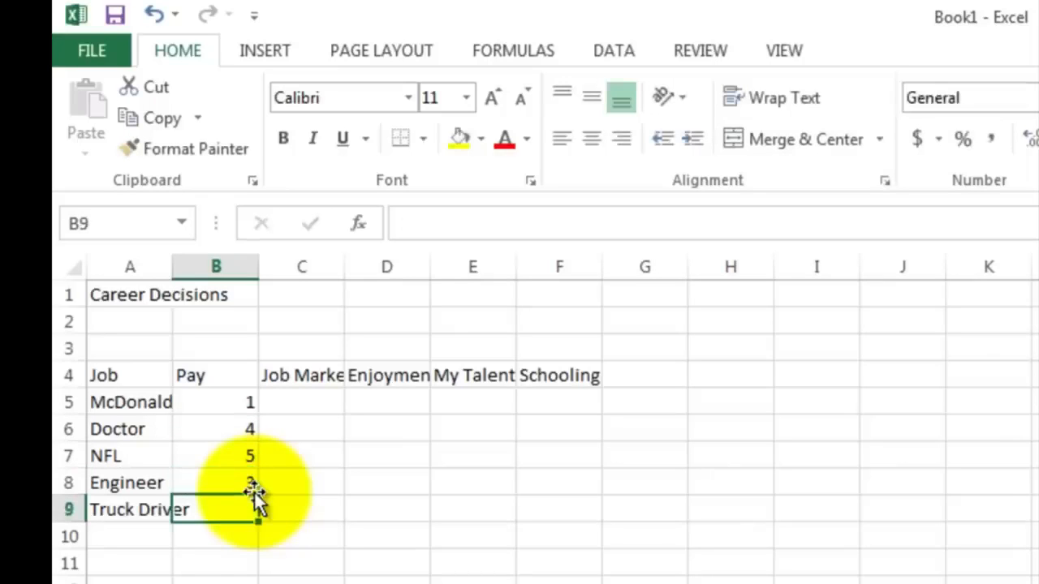
text(3)
key(Tab)
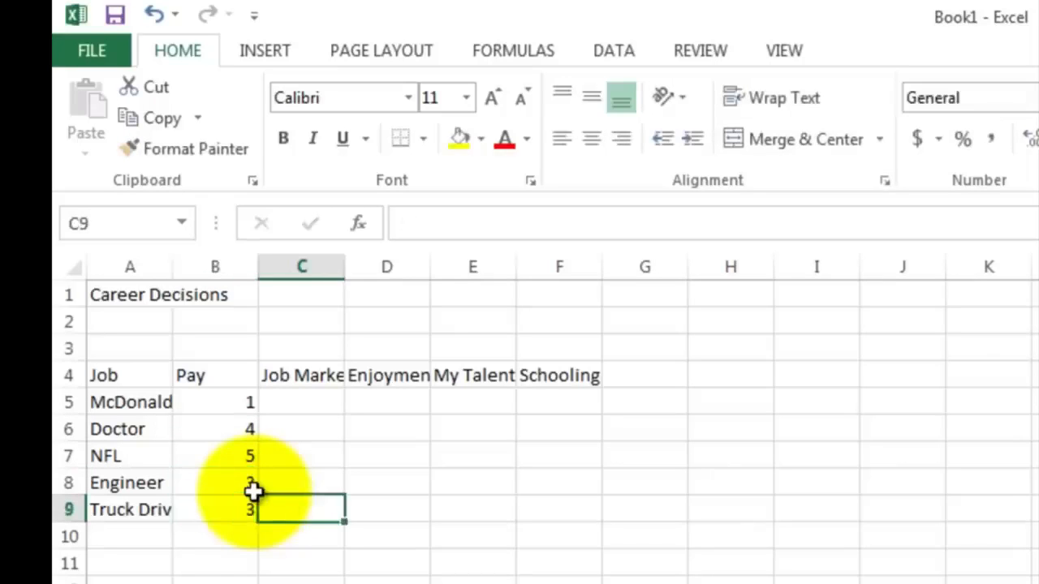
Step: Enter the Job Market ratings 5, 4, 1, 5 and 5 for the five jobs in column C
key(Up)
key(Up)
key(Up)
key(Up)
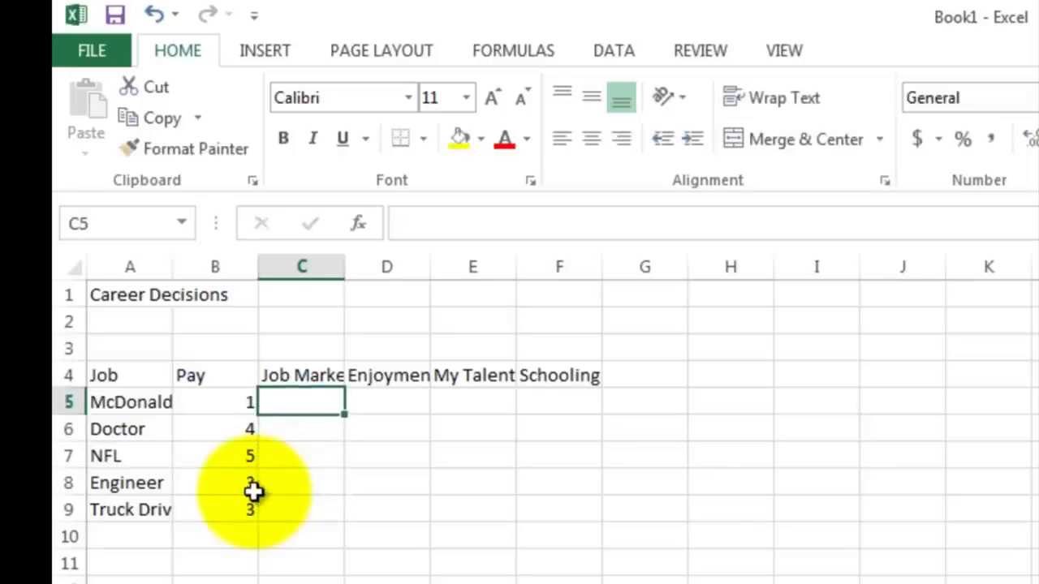
text(5)
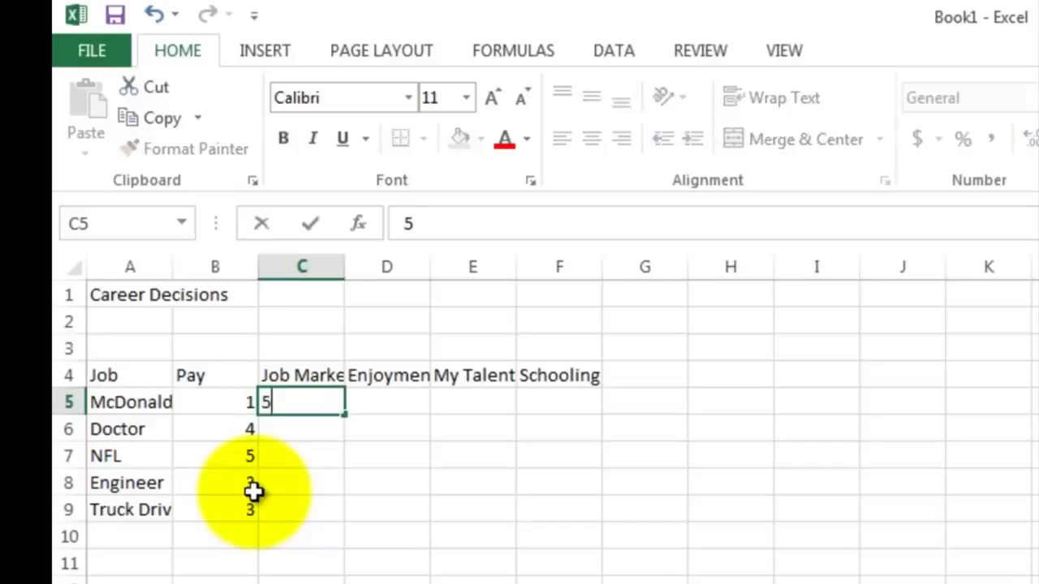
key(ctrl+Return)
key(Down)
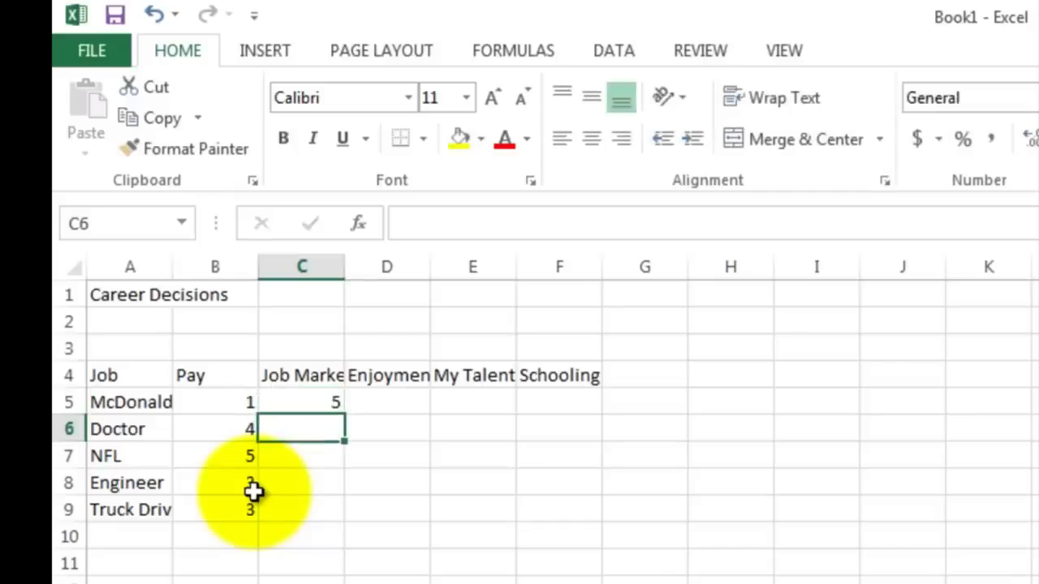
text(4)
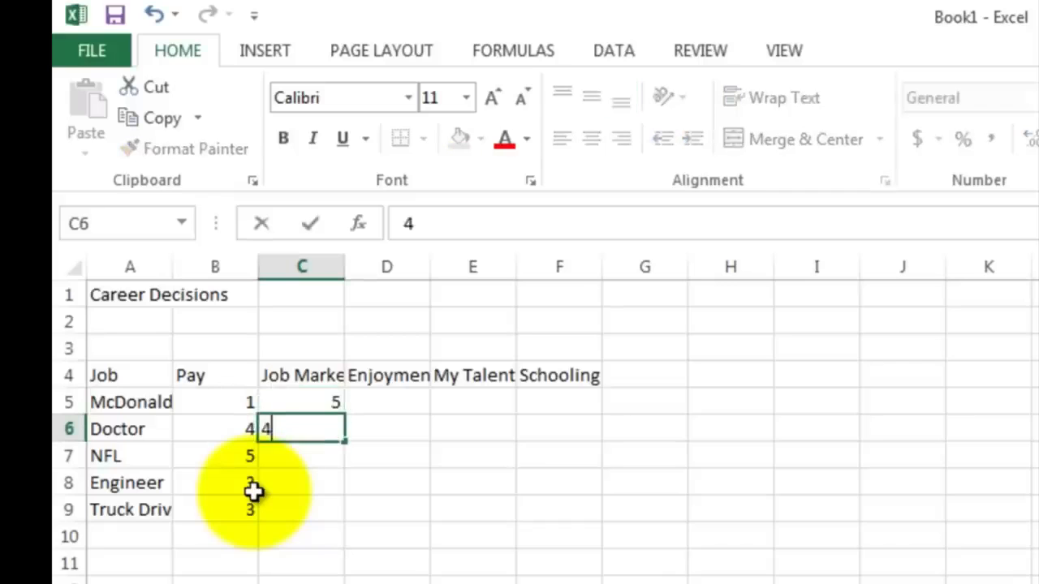
key(Return)
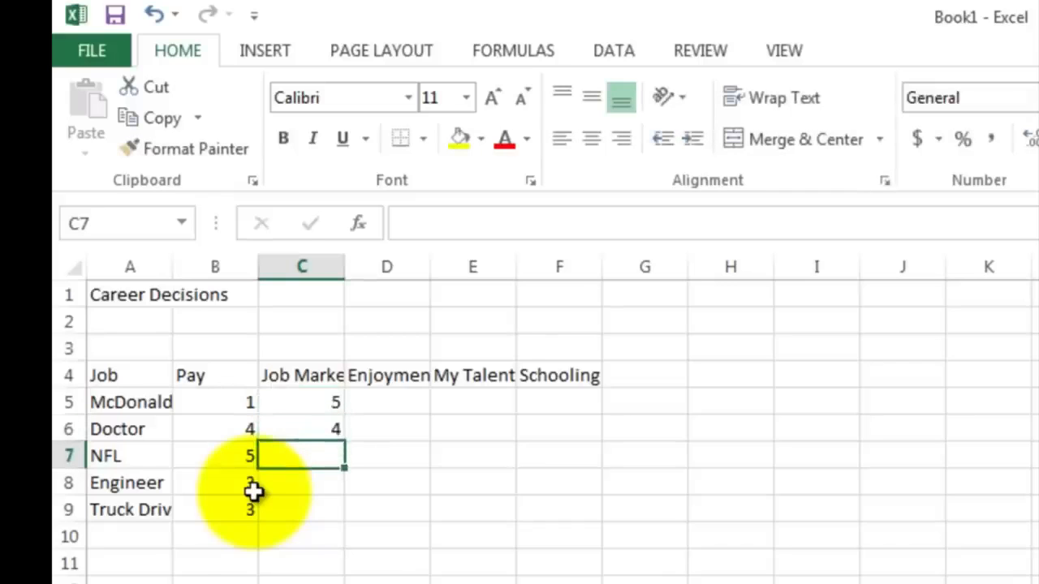
text(1)
key(Return)
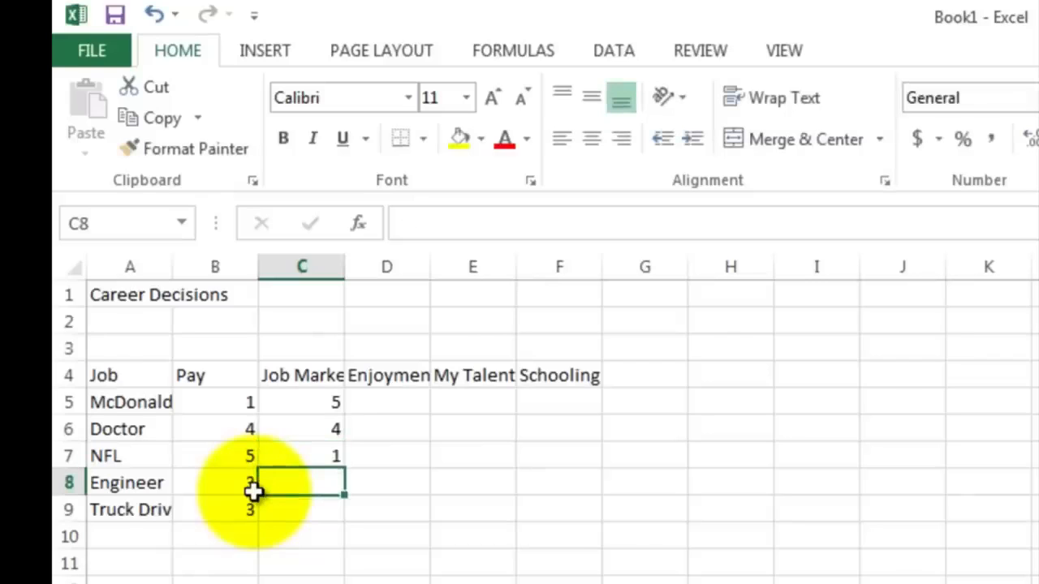
text(5)
key(Return)
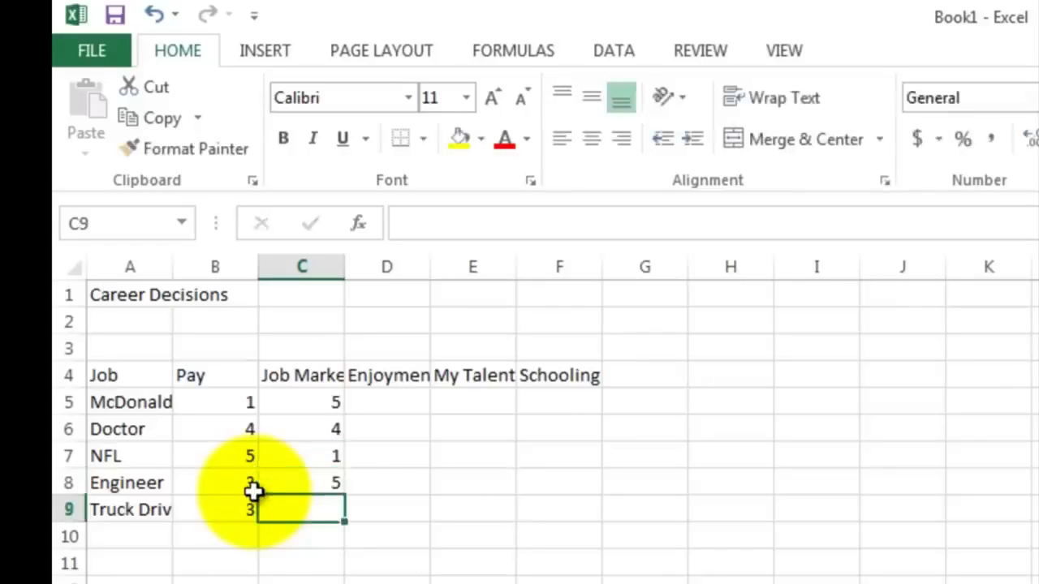
text(5)
key(Return)
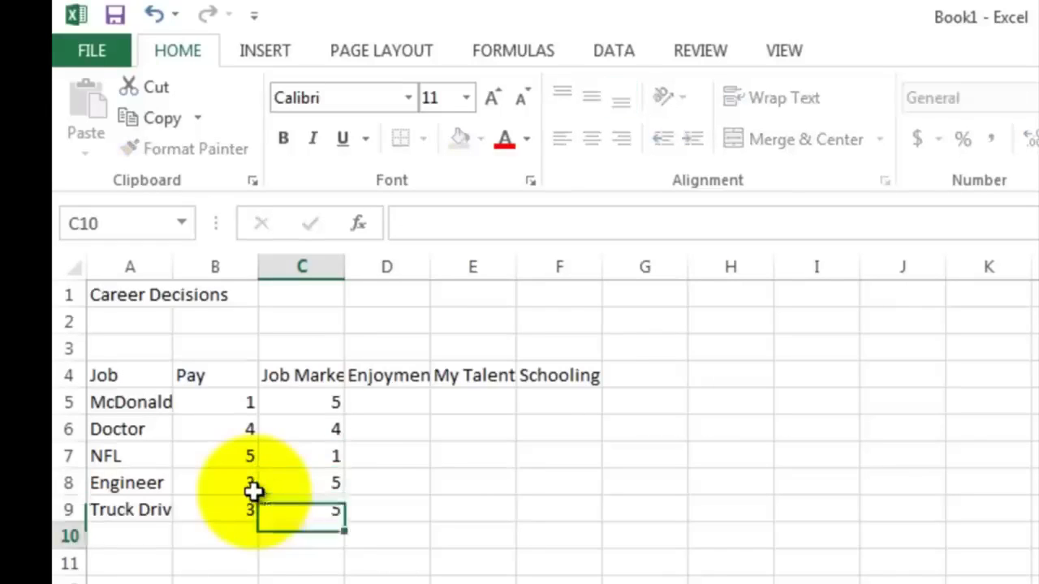
Step: Enter the Enjoyment ratings 1, 3 and 5 for the first three jobs in column D
key(Up)
key(Up)
key(Up)
key(Up)
key(Up)
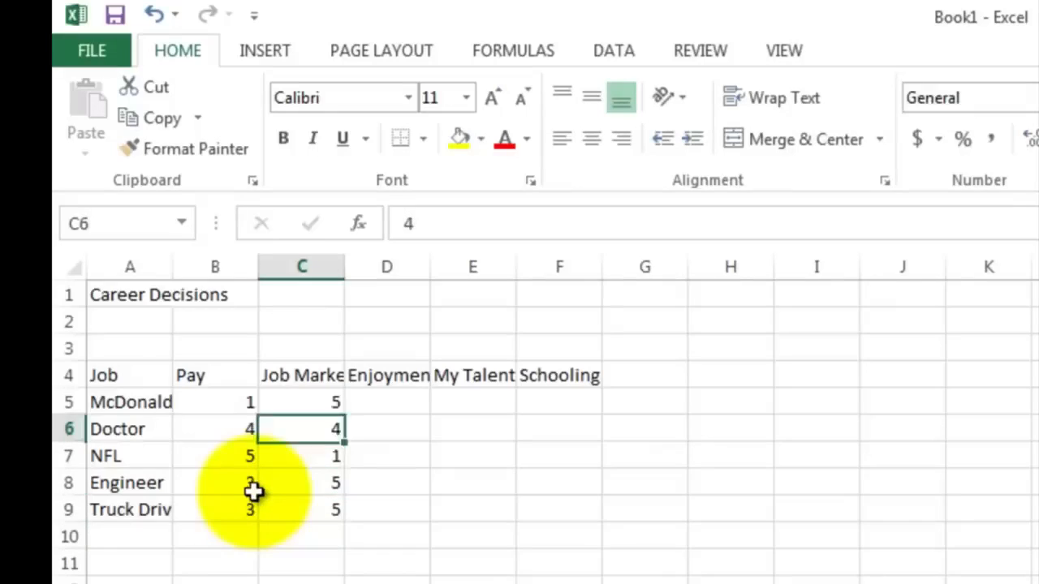
key(Right)
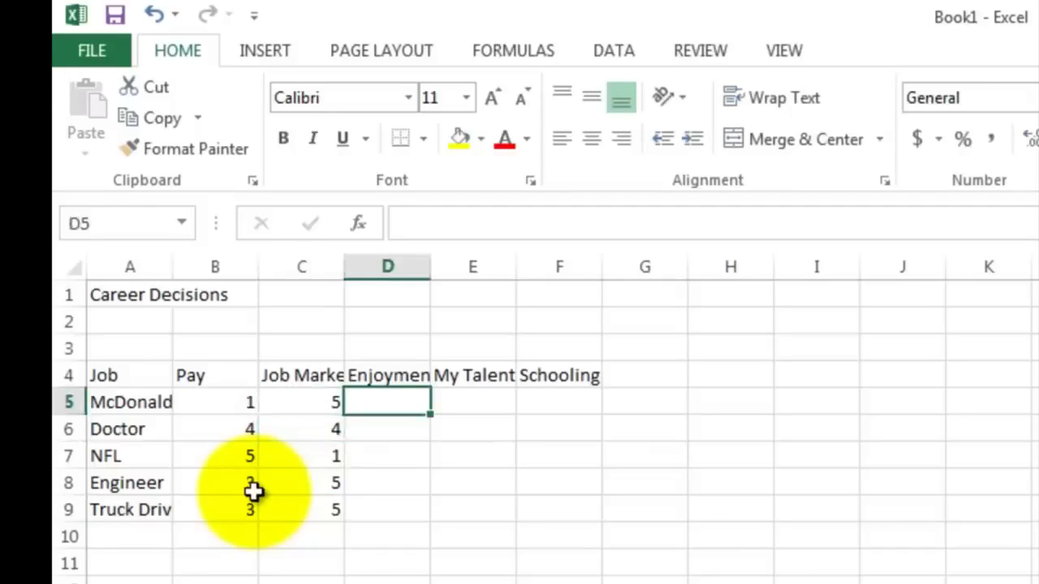
text(1)
key(Return)
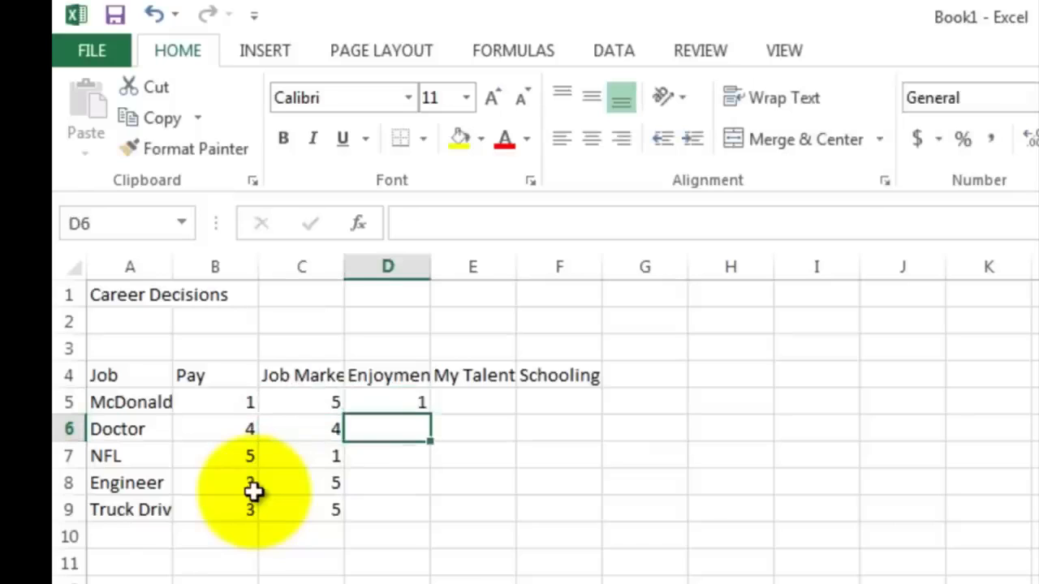
text(3)
key(Return)
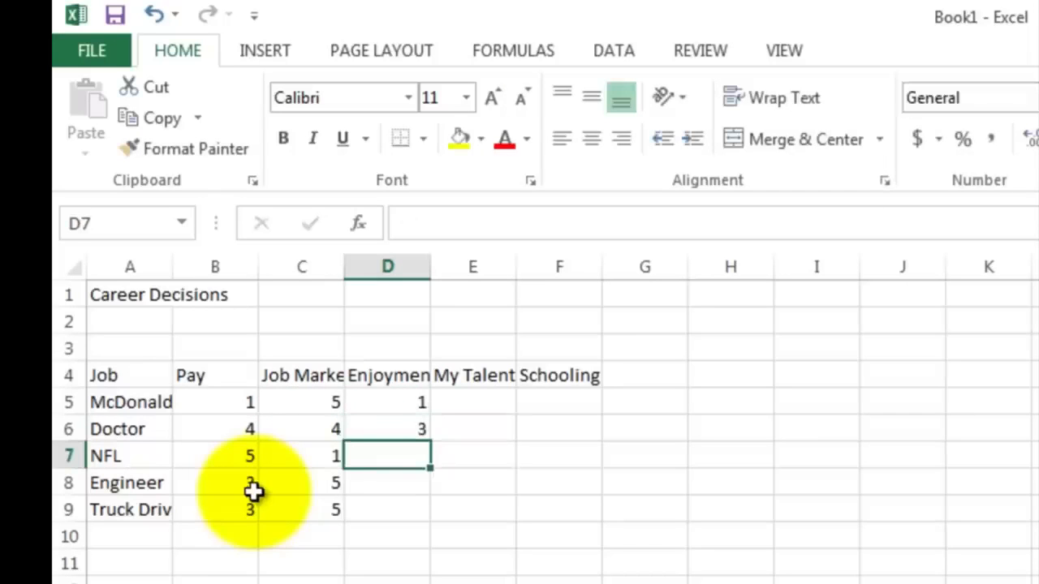
text(5)
key(Return)
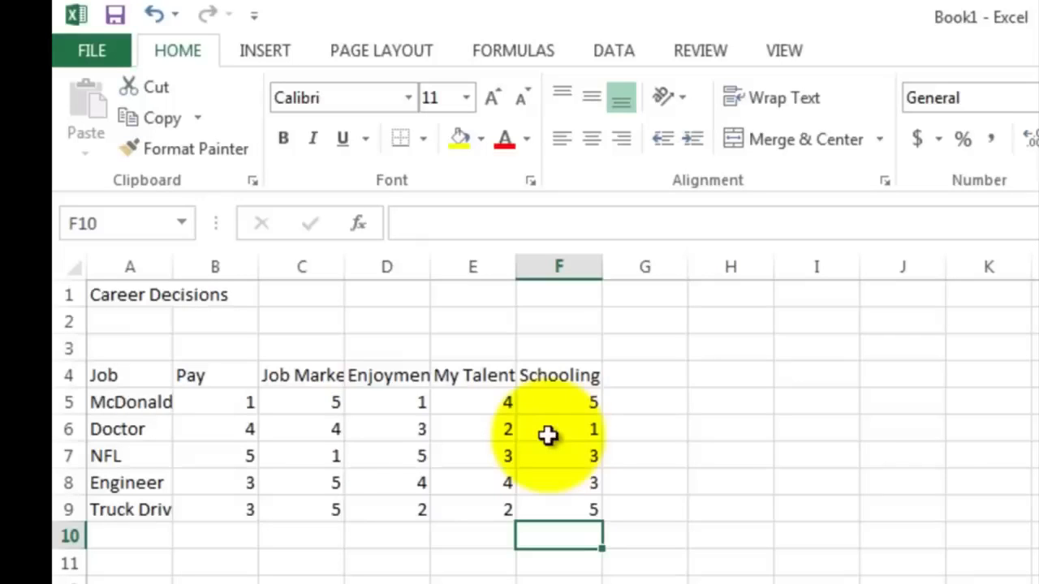
Step: Total the first job's ratings in G5 with the formula =sum(B5:F5)
click(642, 404)
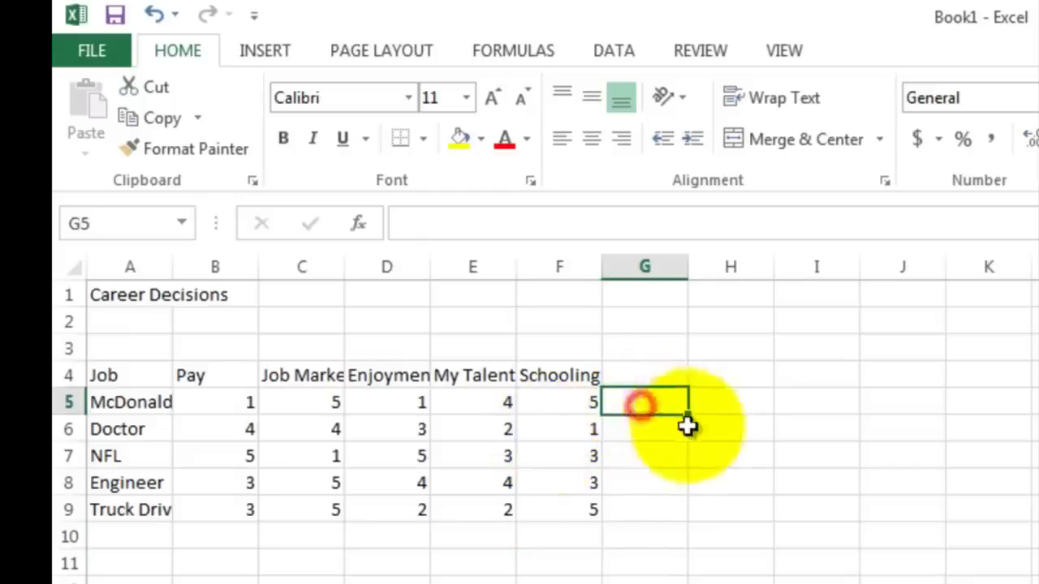
text(=)
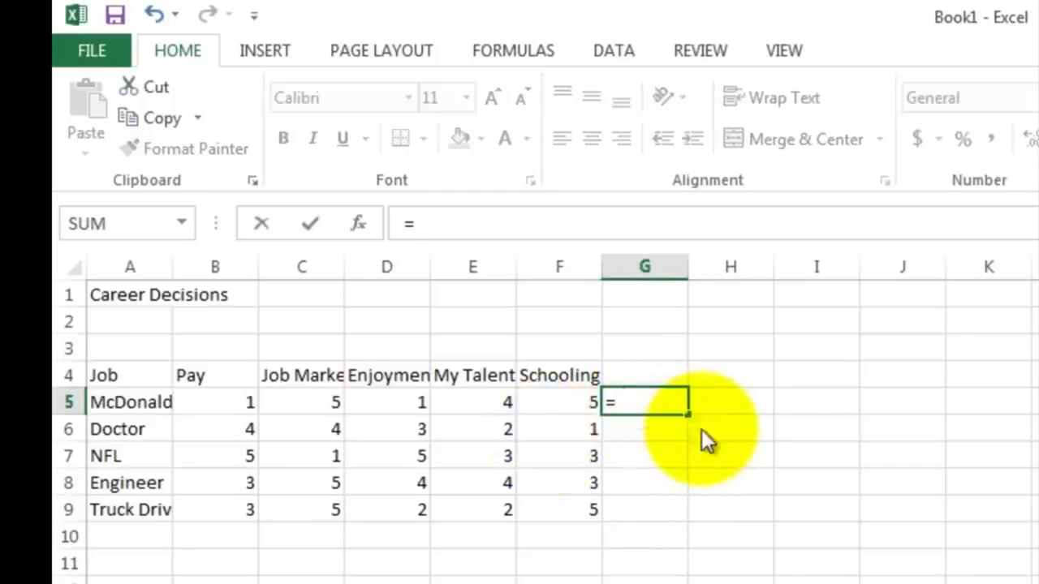
text(sum()
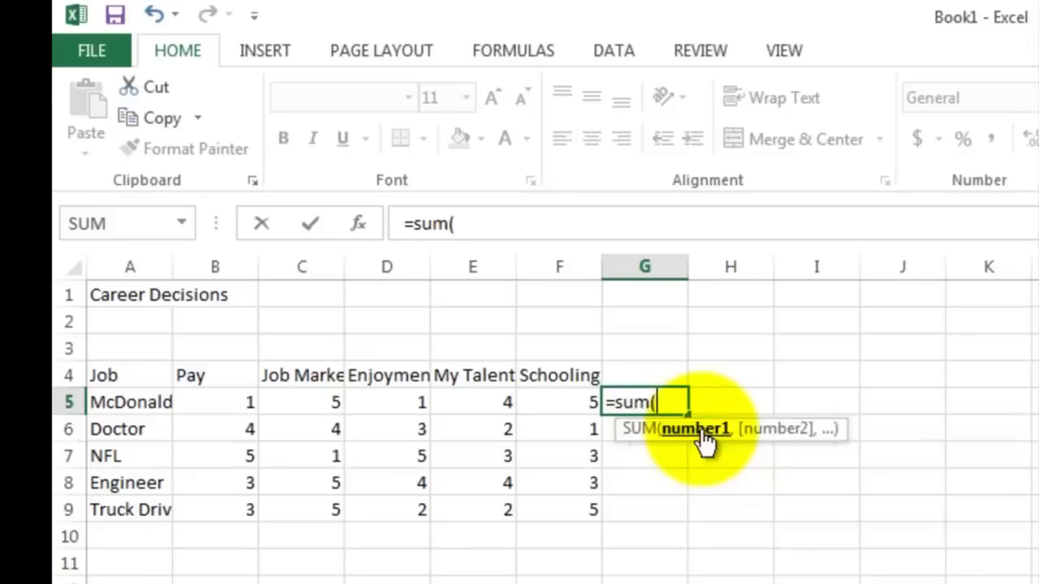
drag(223, 401, 536, 403)
text())
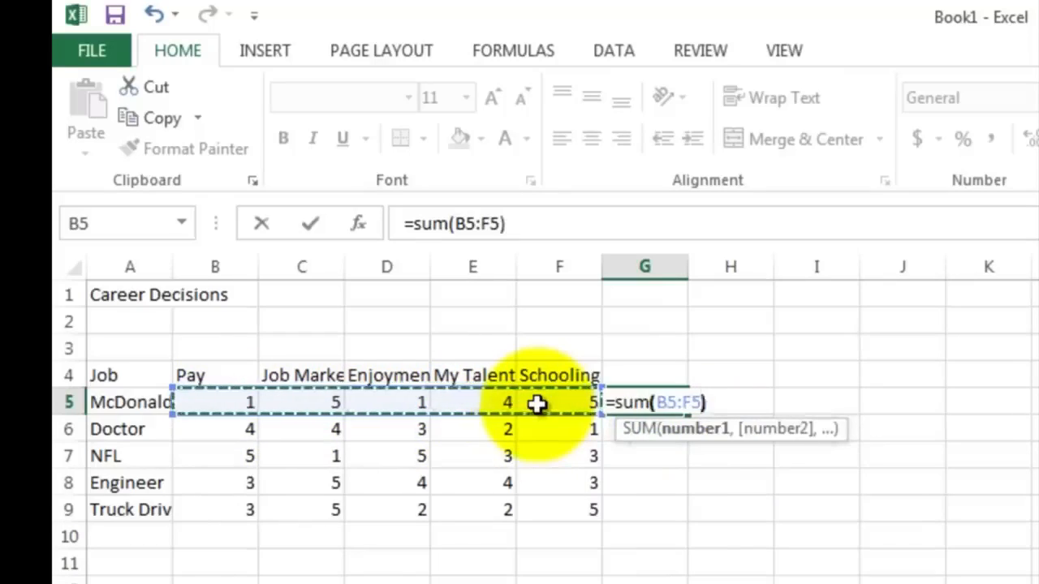
key(Return)
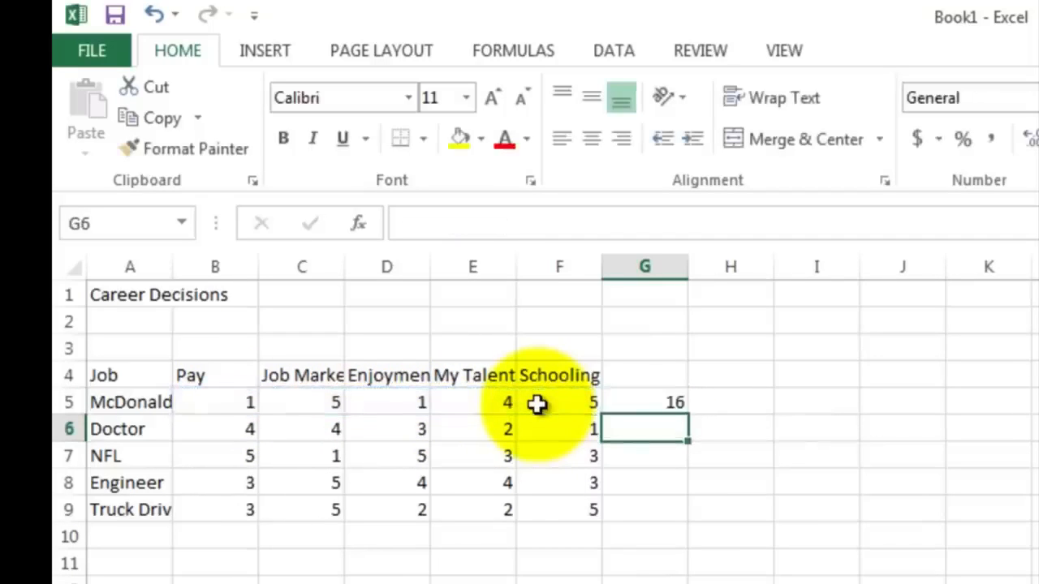
Step: Fill the total formula down from G5 to G9 for the other jobs
click(627, 403)
drag(689, 413, 686, 512)
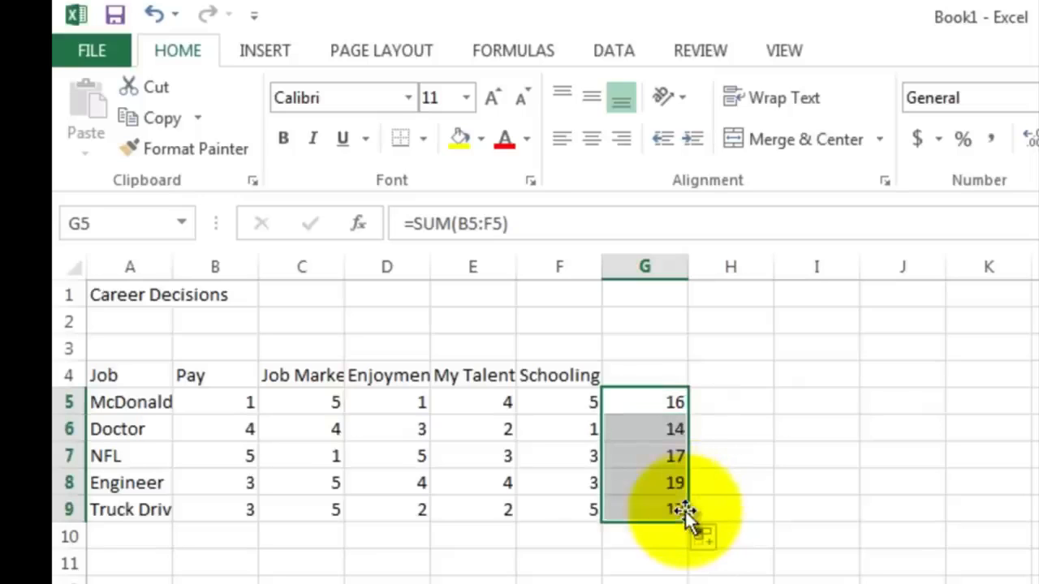
click(686, 555)
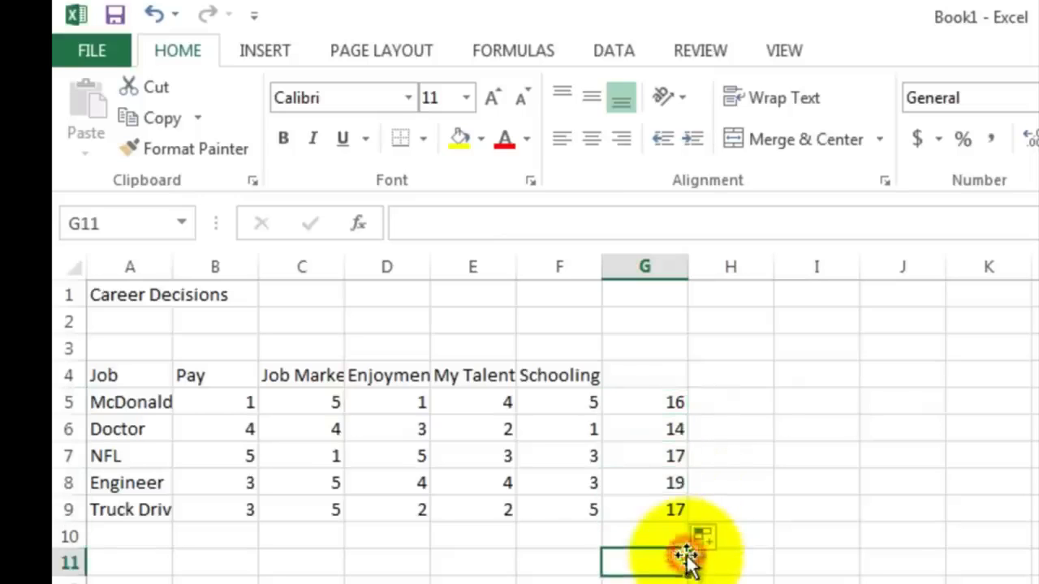
Step: Insert a blank column between Pay and Job Market
click(667, 483)
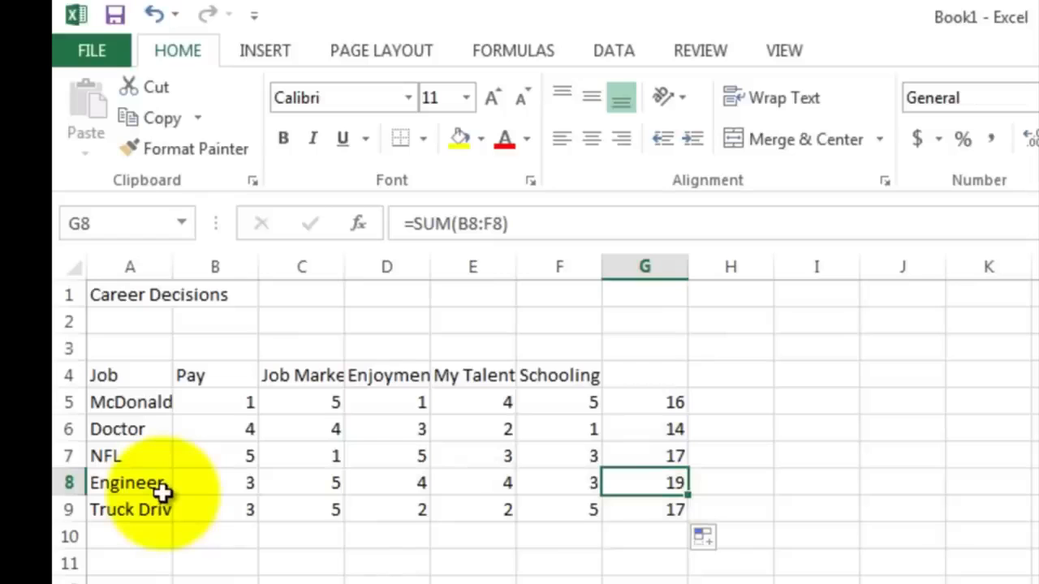
click(228, 379)
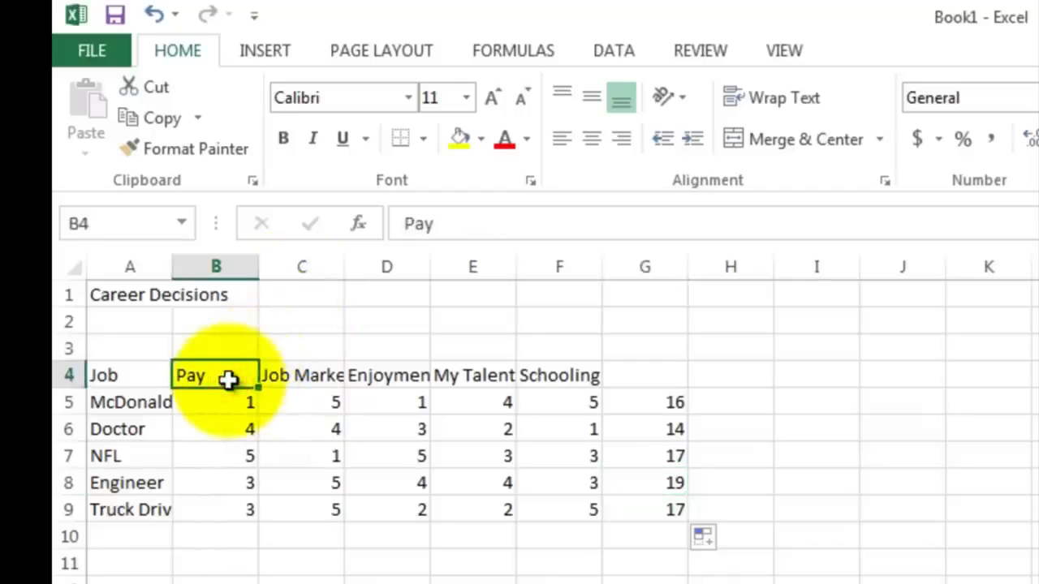
click(282, 374)
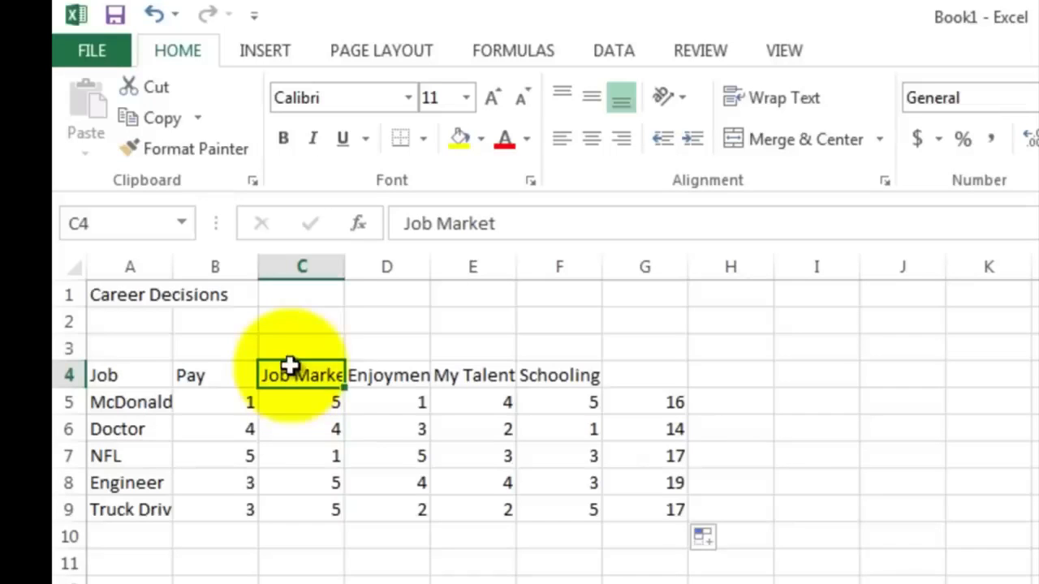
click(302, 270)
right_click(303, 281)
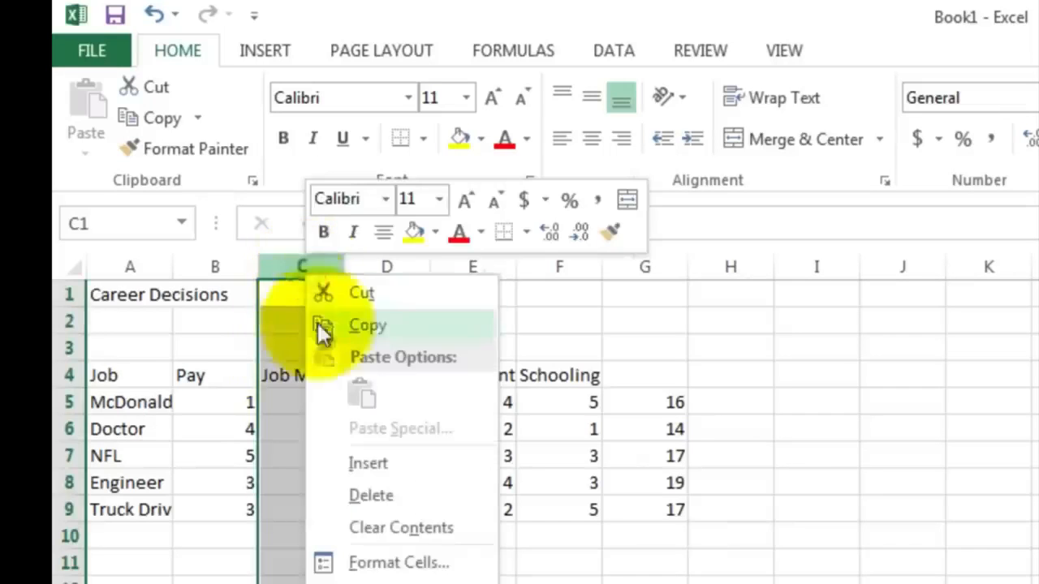
click(361, 464)
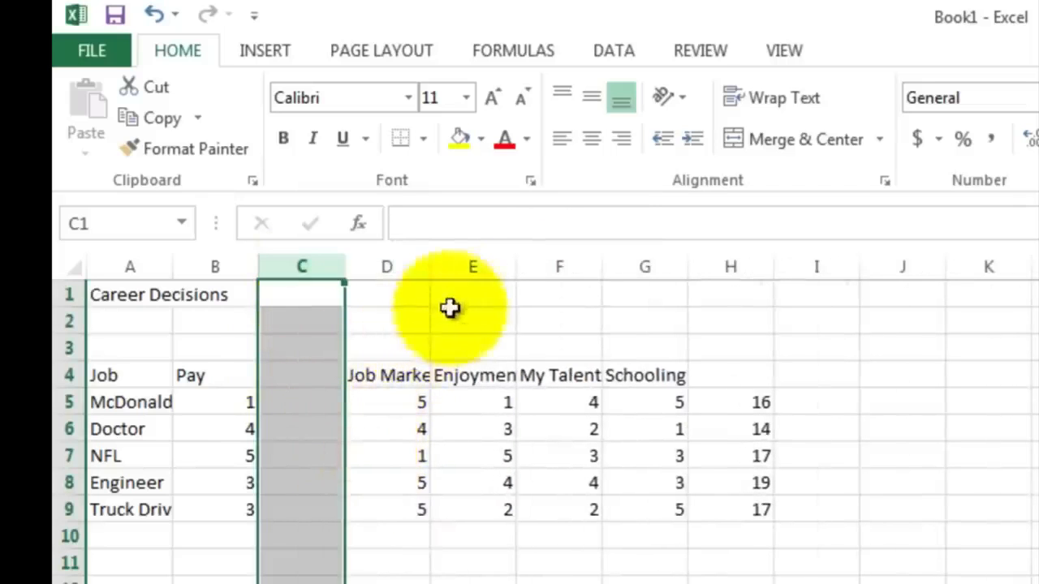
Step: Insert blank columns between Job Market and Enjoyment, and between Enjoyment and My Talent
click(470, 266)
right_click(473, 274)
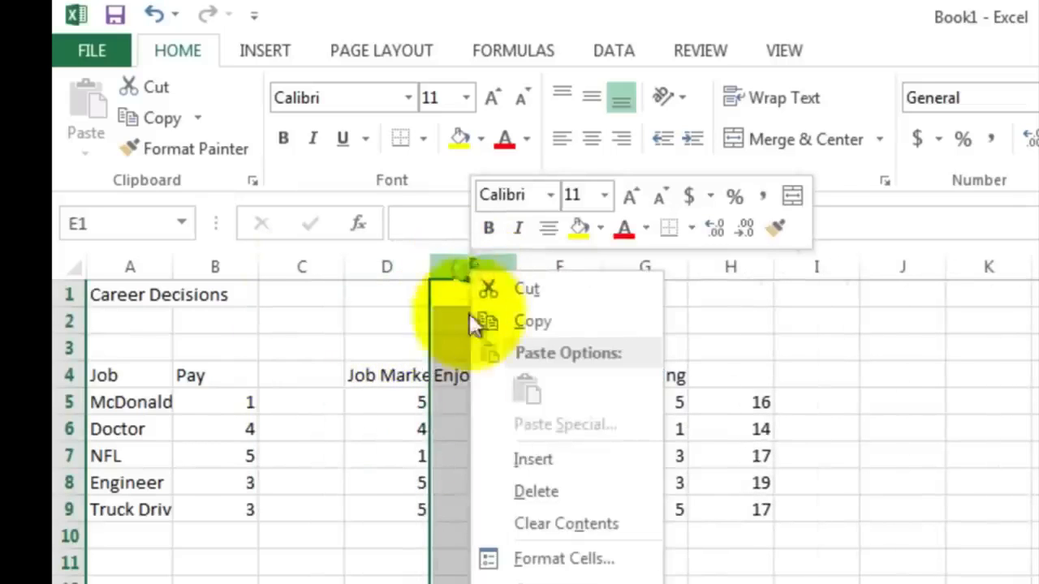
click(509, 458)
click(642, 268)
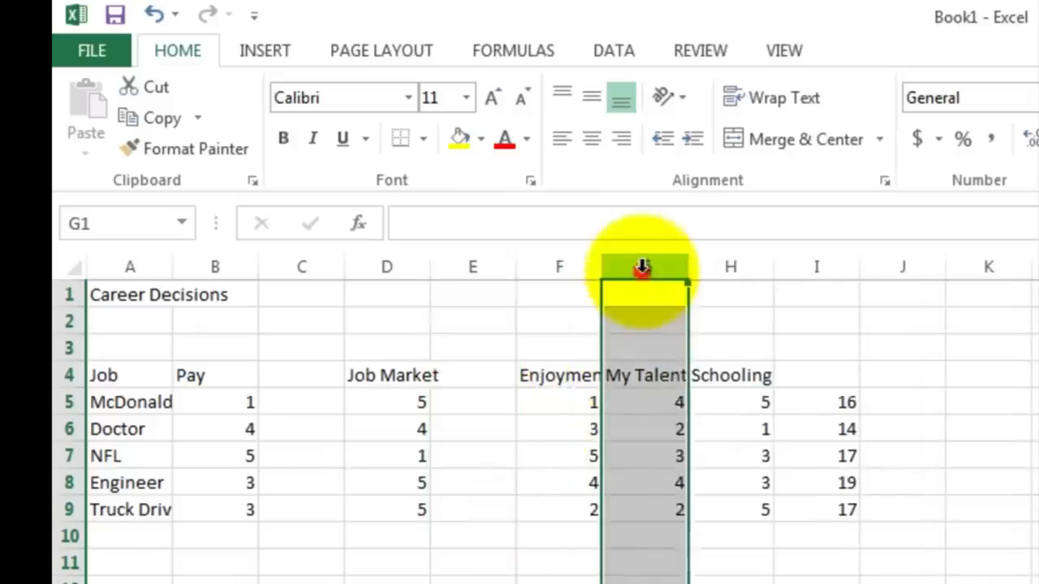
right_click(642, 268)
click(686, 460)
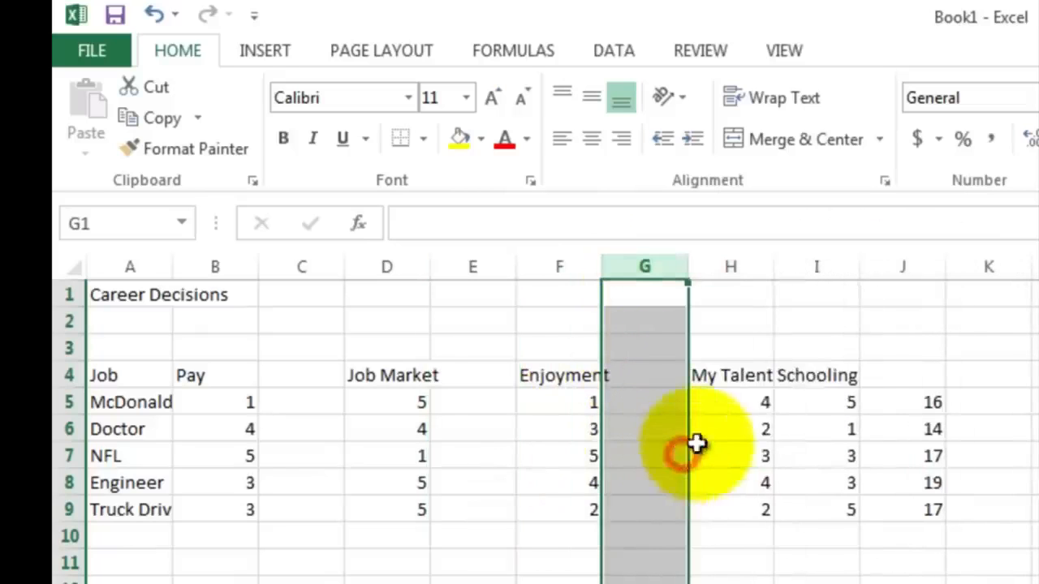
Step: Insert blank columns between My Talent and Schooling, and after Schooling before the totals
click(812, 267)
right_click(813, 269)
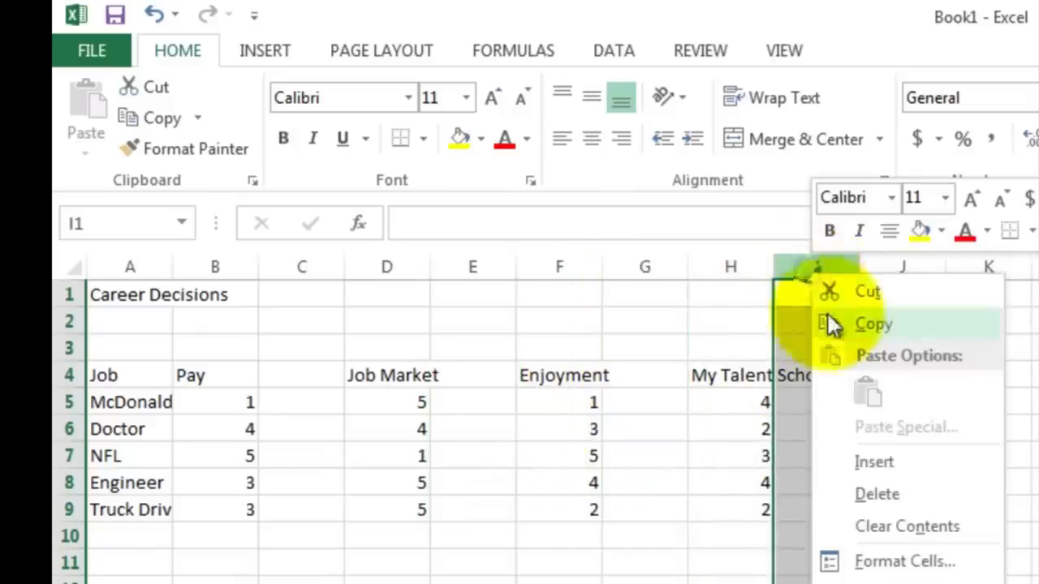
click(870, 462)
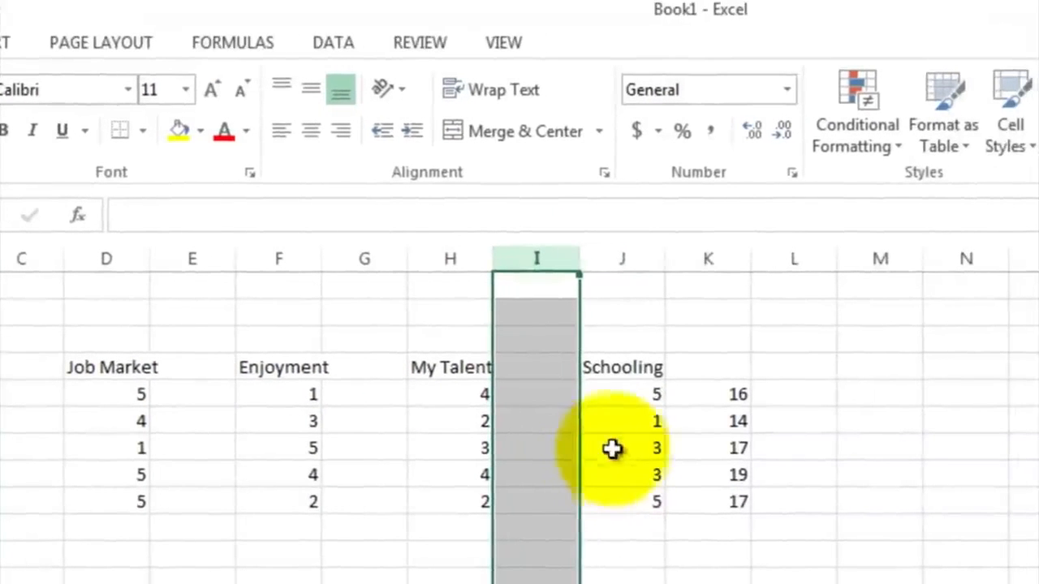
click(687, 261)
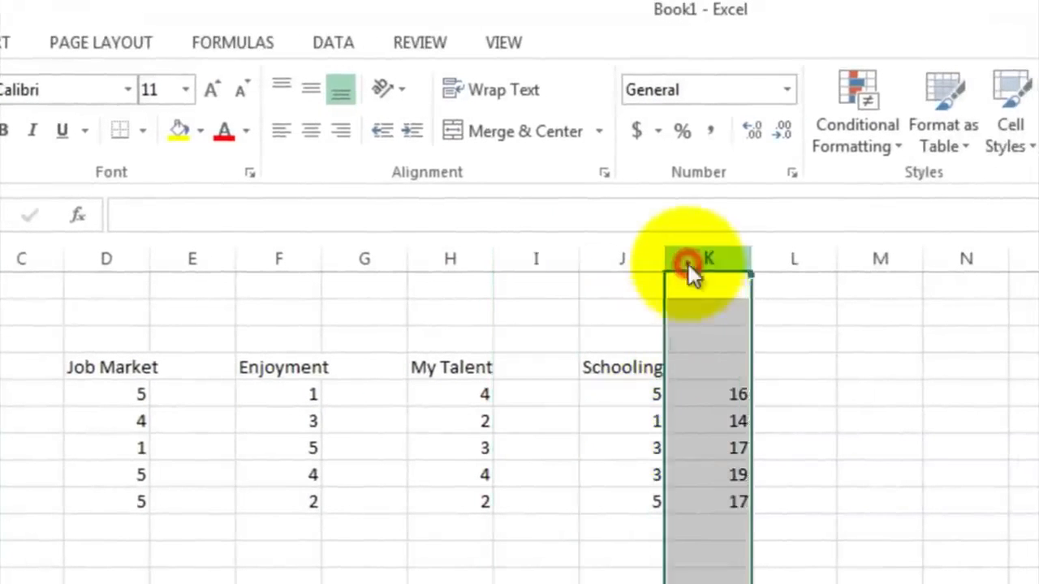
right_click(687, 275)
click(695, 448)
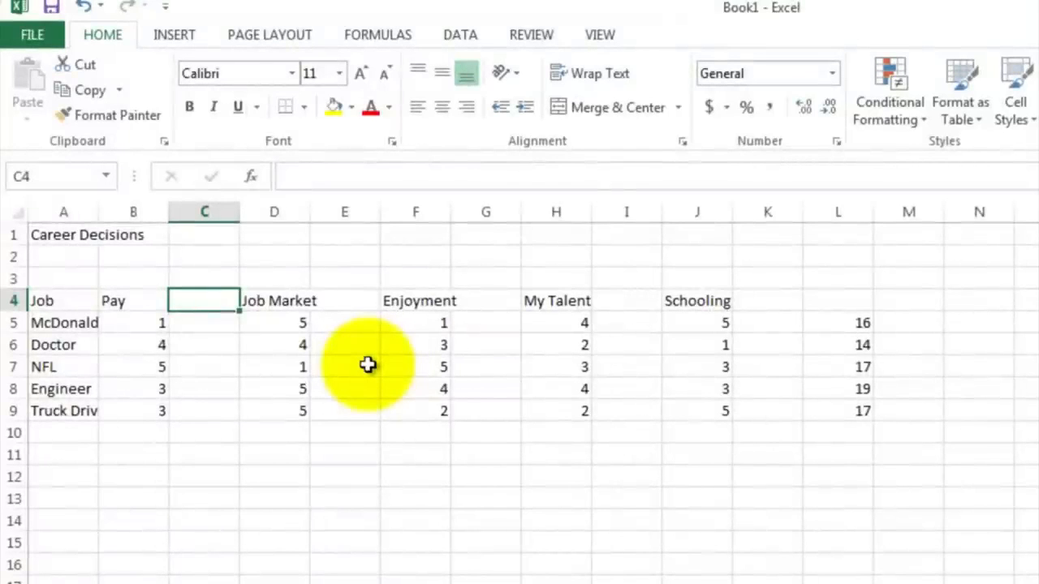
Step: Enter the weight 5 in E4, beside the Job Market heading
key(Right)
key(Right)
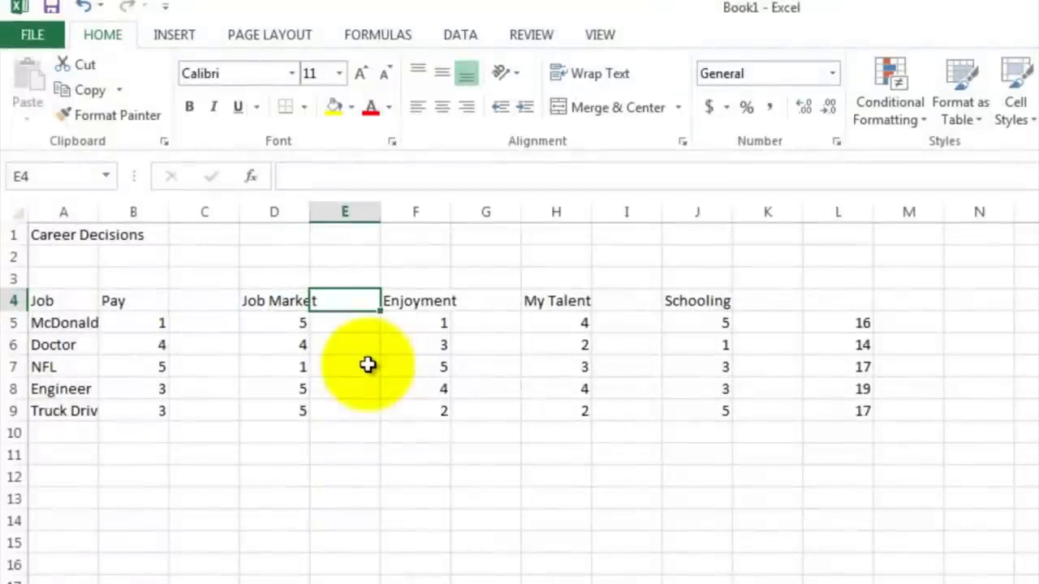
text(5)
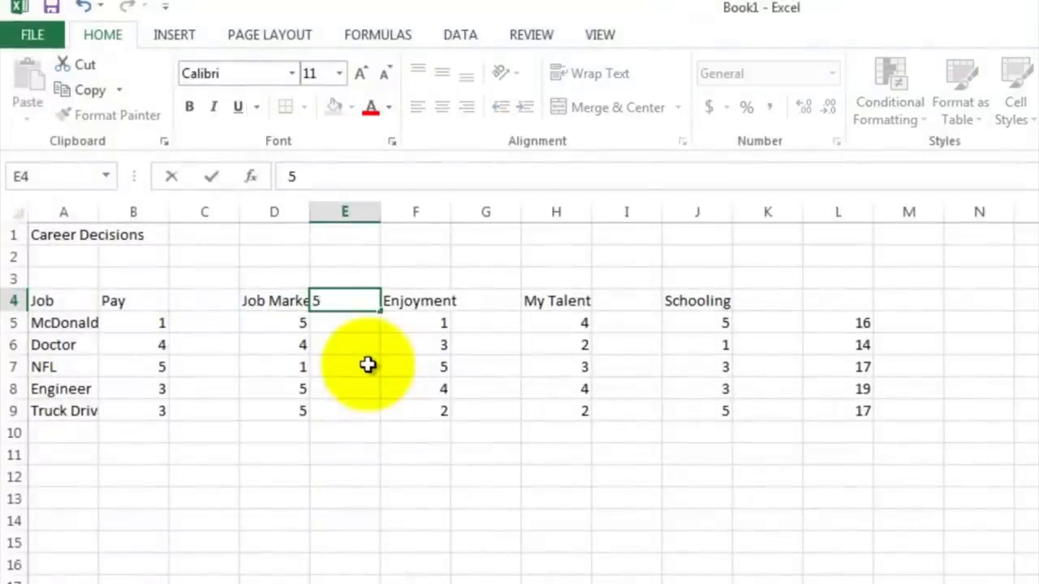
key(Return)
key(Up)
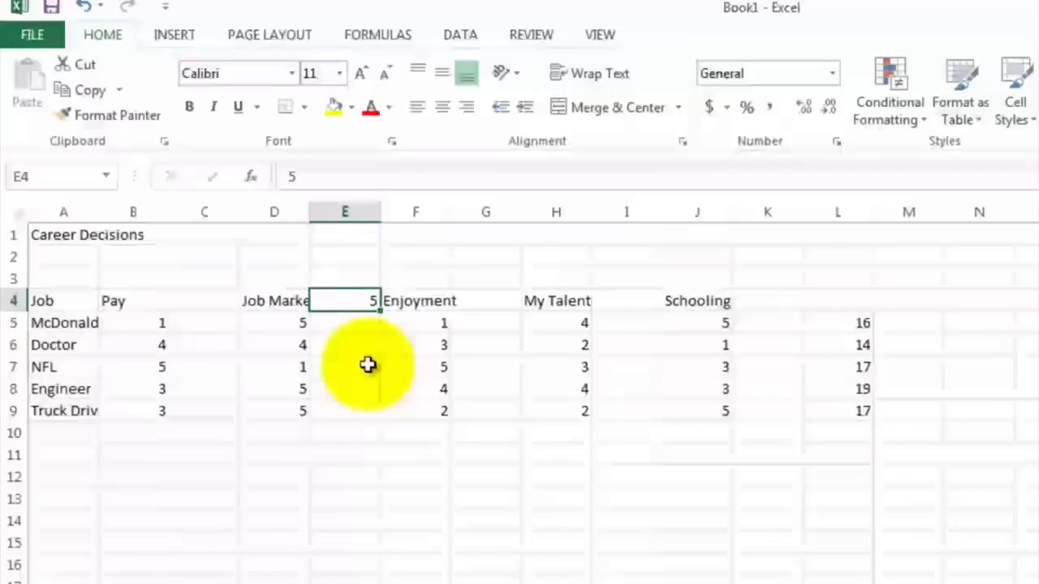
Step: Enter the weights 4, 3 and 1 in G4, I4 and K4 beside Enjoyment, My Talent and Schooling
key(Right)
key(Right)
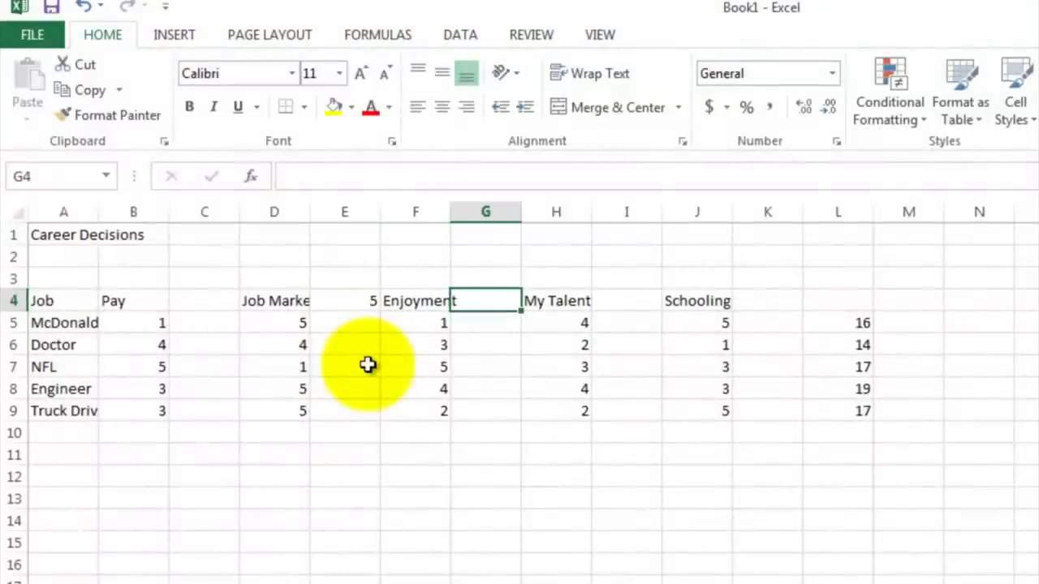
key(Right)
key(Right)
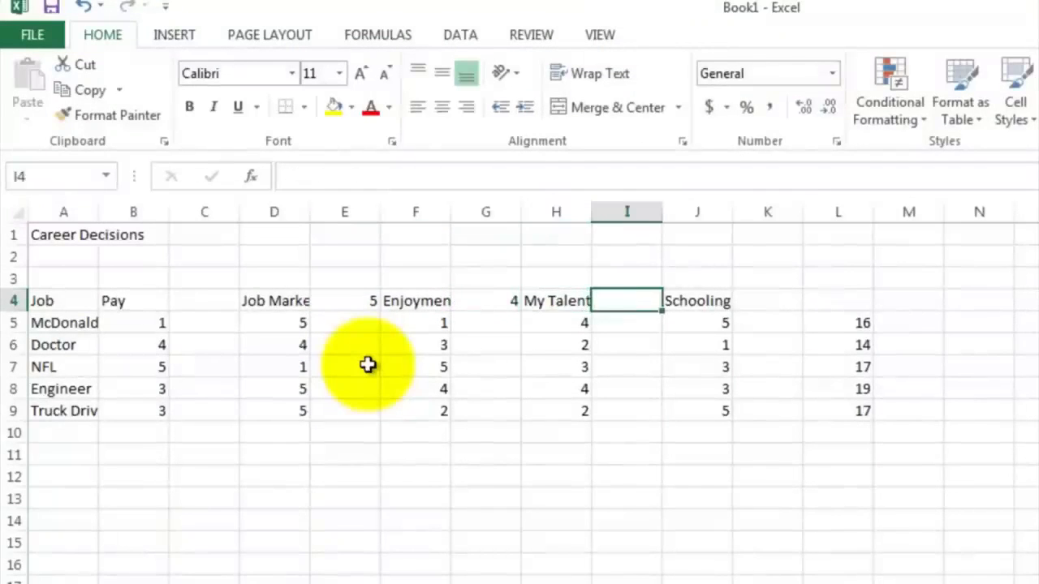
text(3)
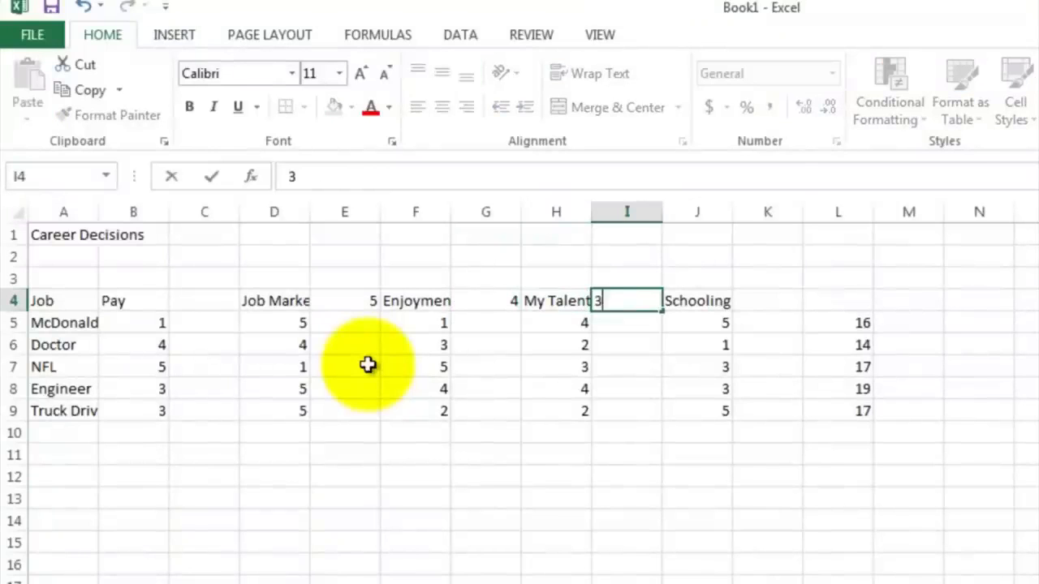
key(Right)
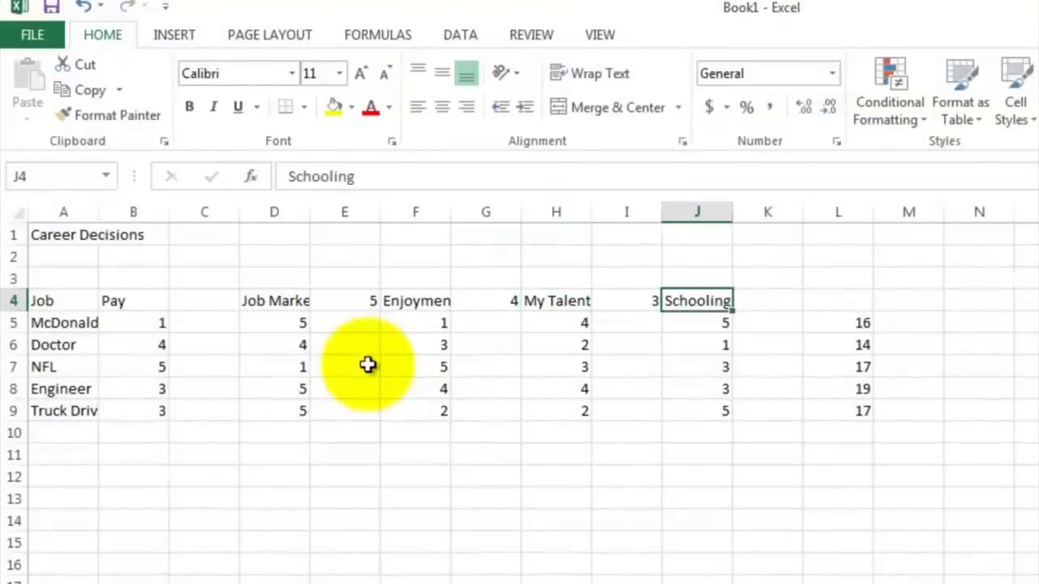
key(Right)
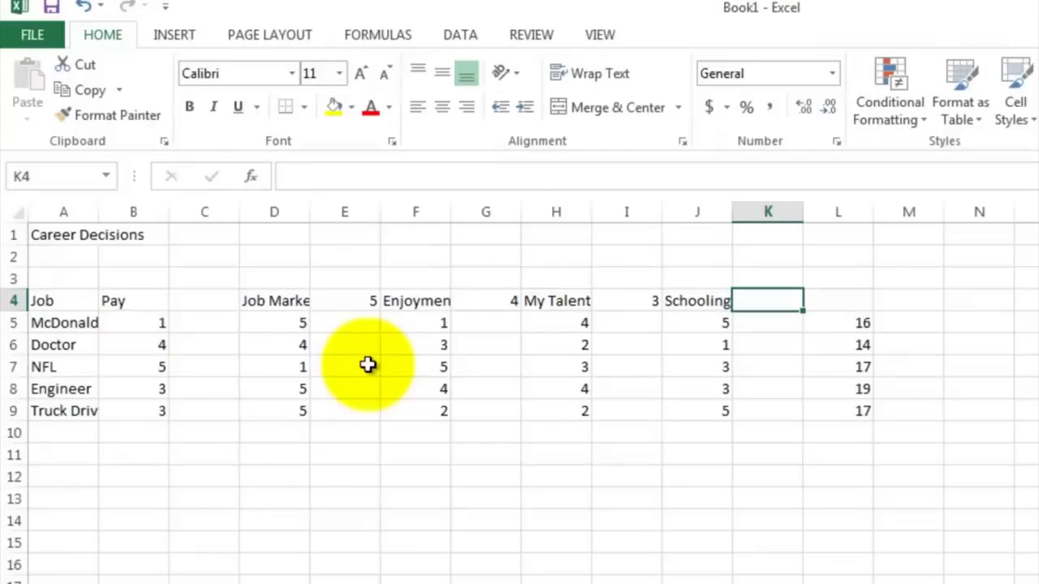
text(1)
key(Return)
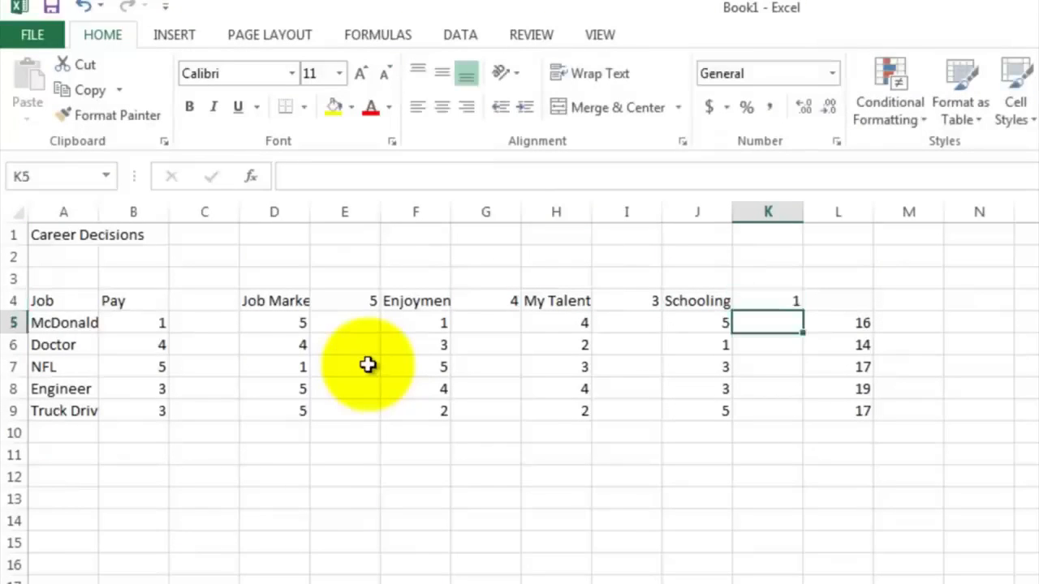
Step: Enter the weight 3 in C4, beside the Pay heading
key(Up)
key(Left)
key(Left)
key(Left)
key(Left)
key(Left)
key(Left)
key(Left)
key(Left)
key(Left)
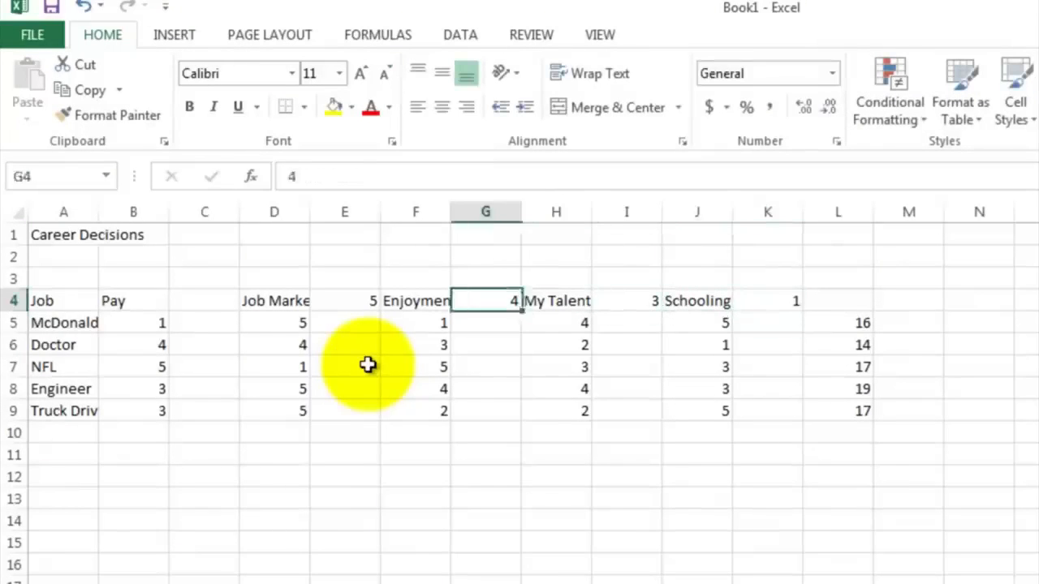
key(Right)
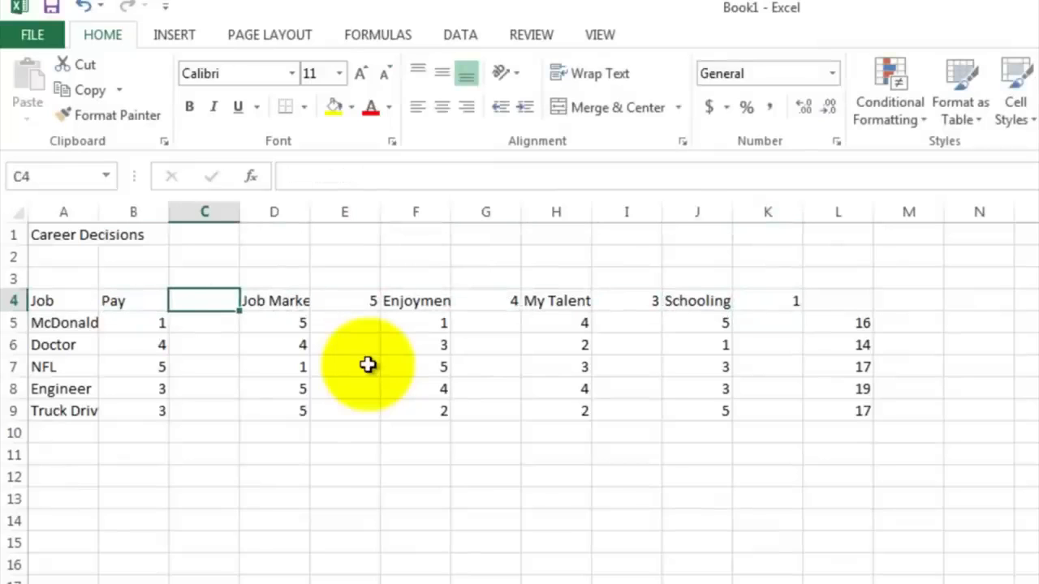
text(3)
key(Return)
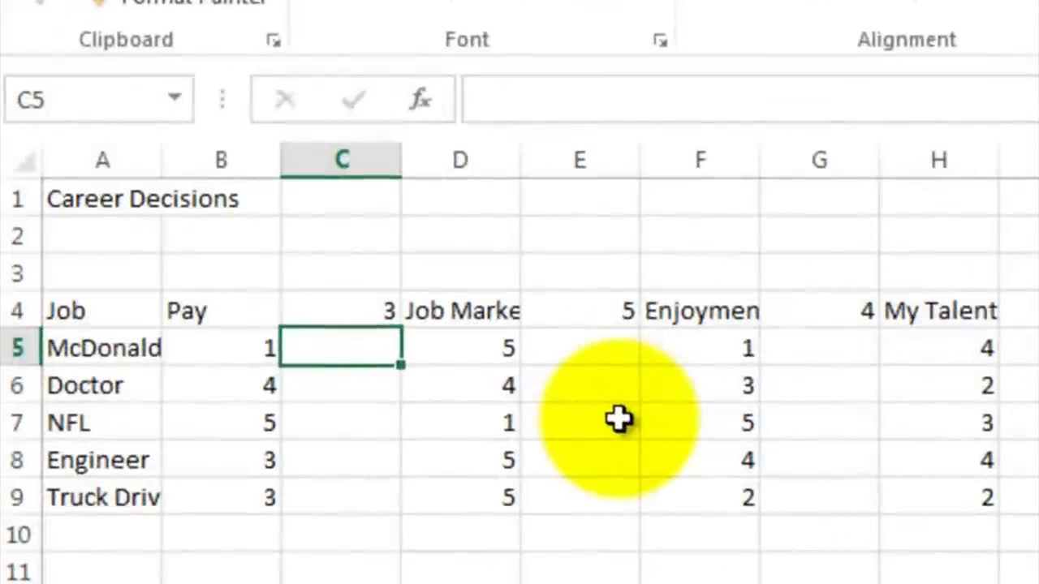
Step: Enter the formula =C$4*B5 in C5 to weight the first job's Pay rating, locking the weight's row
text(=)
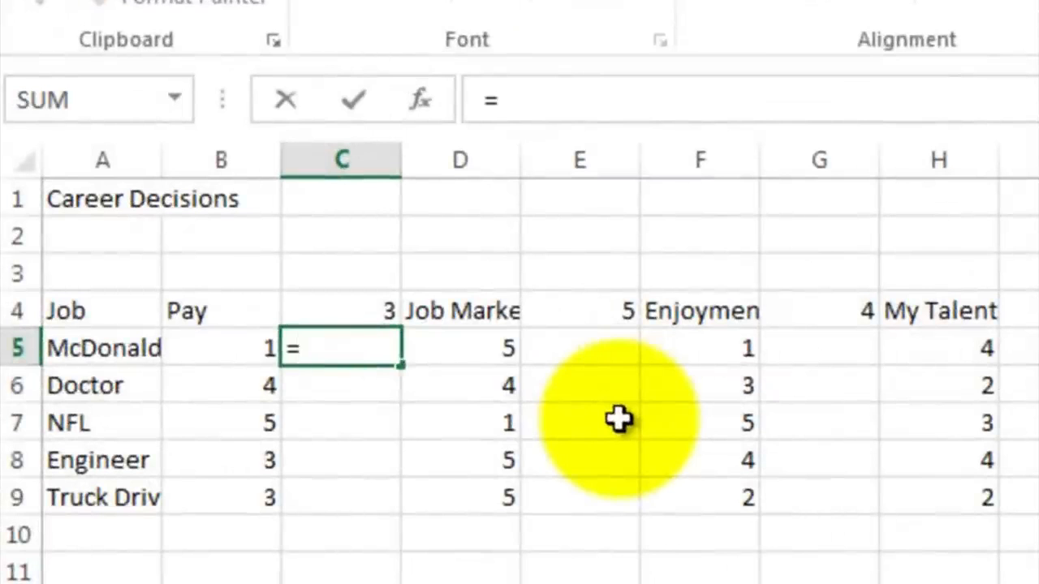
click(346, 313)
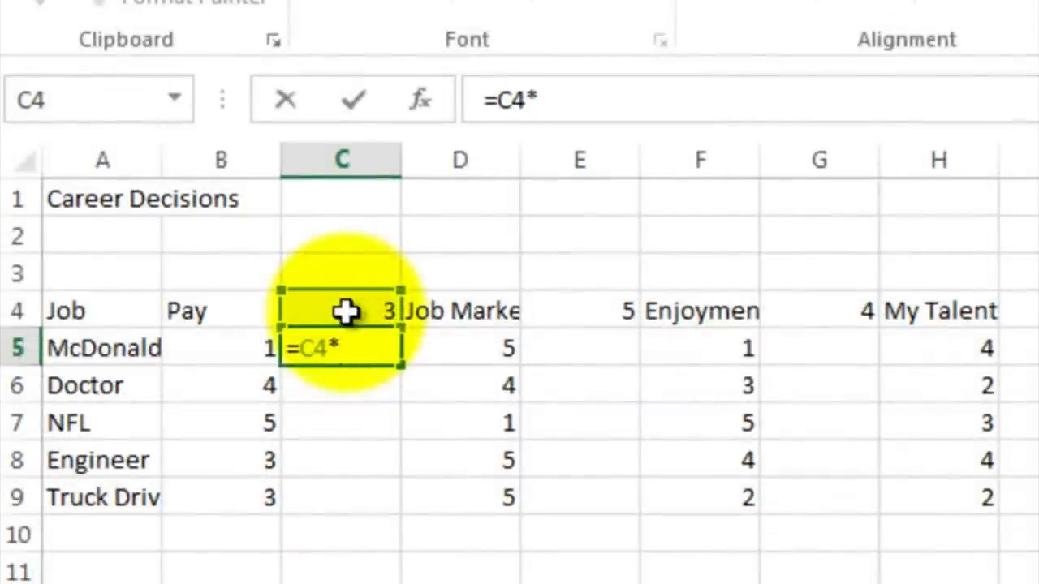
click(234, 345)
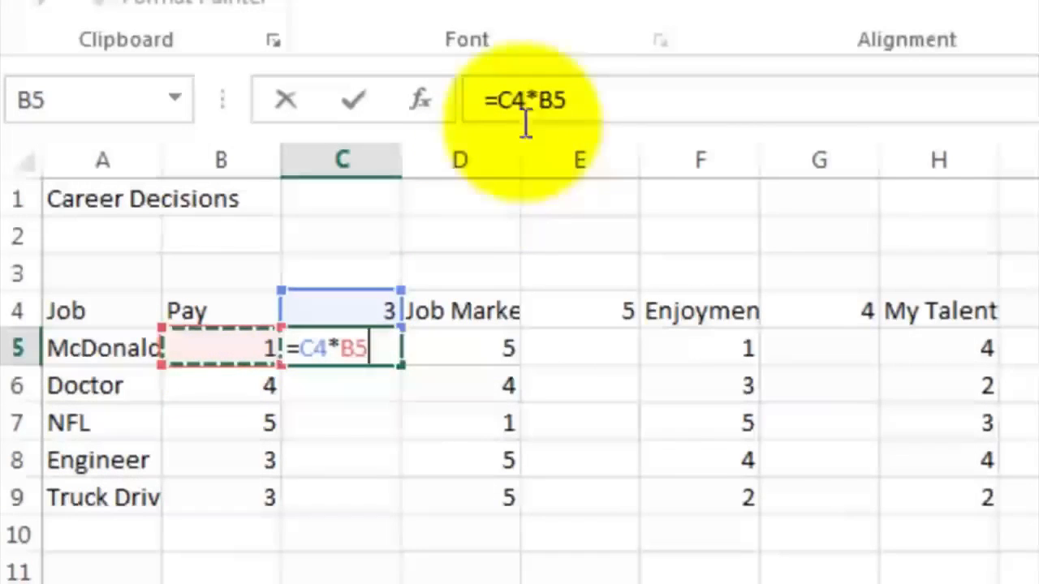
click(506, 99)
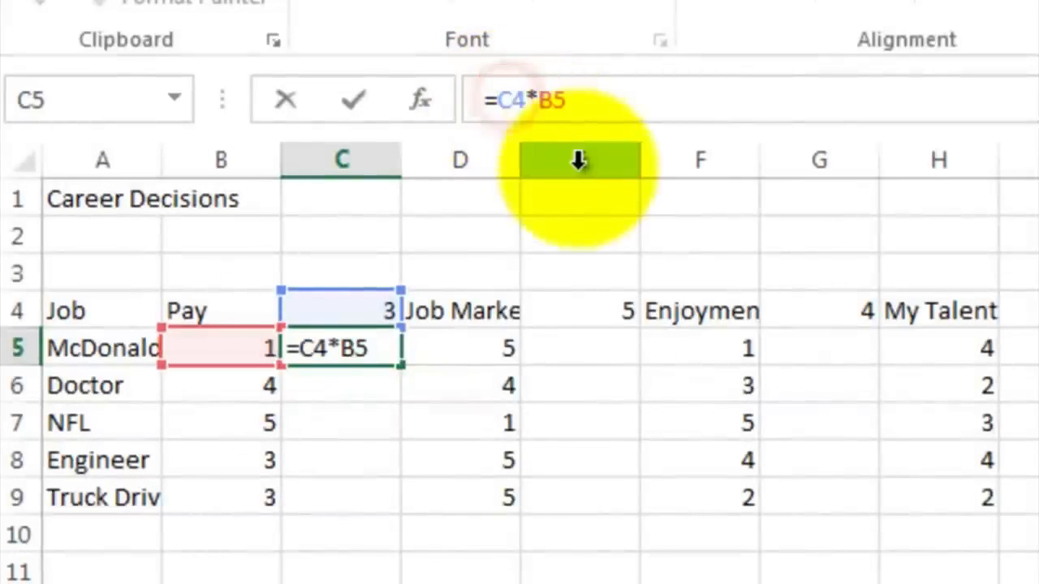
text($)
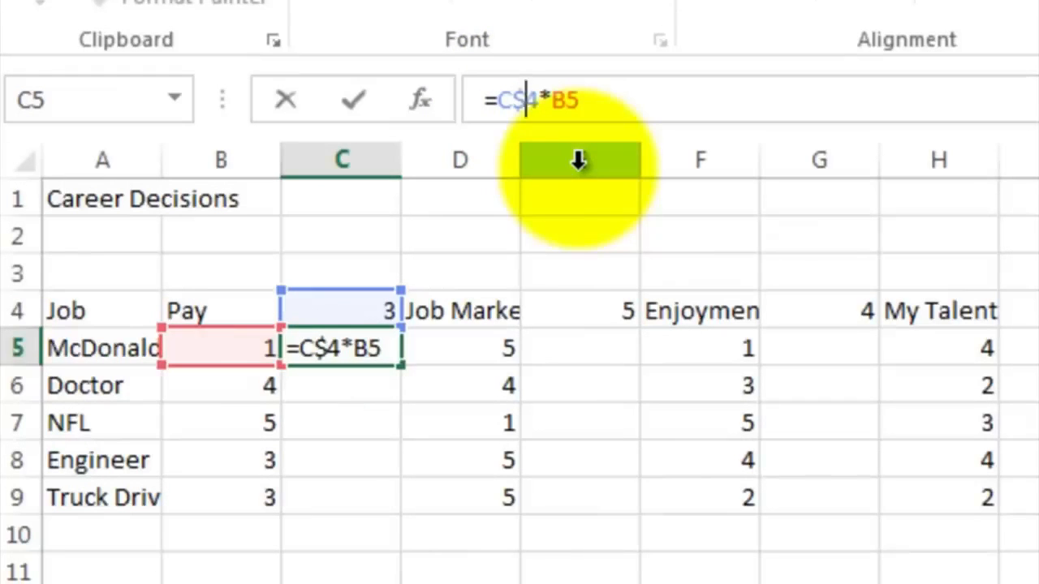
key(Return)
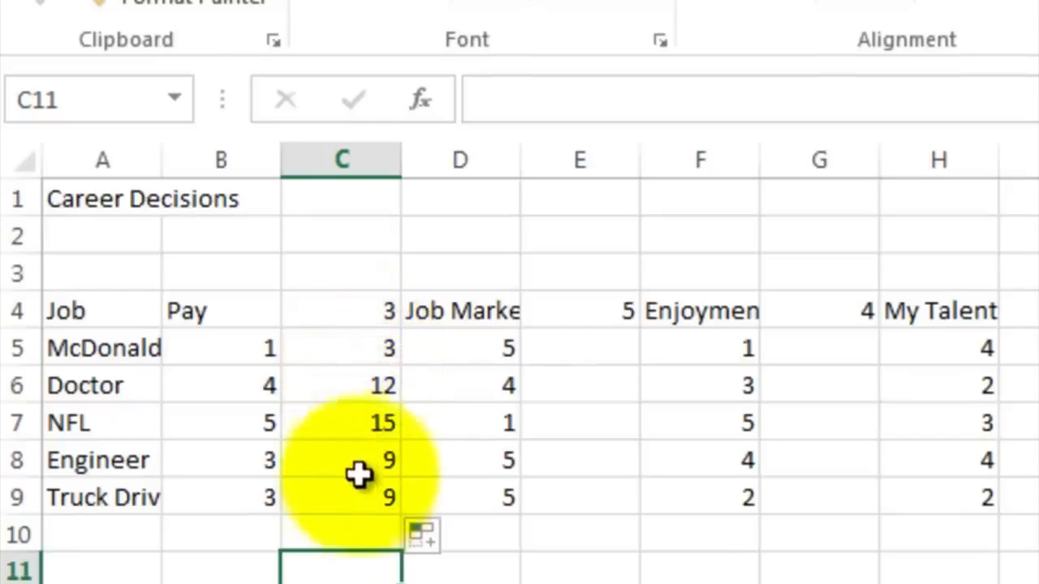
Step: Copy the weighted Pay formulas in C5:C9
click(360, 429)
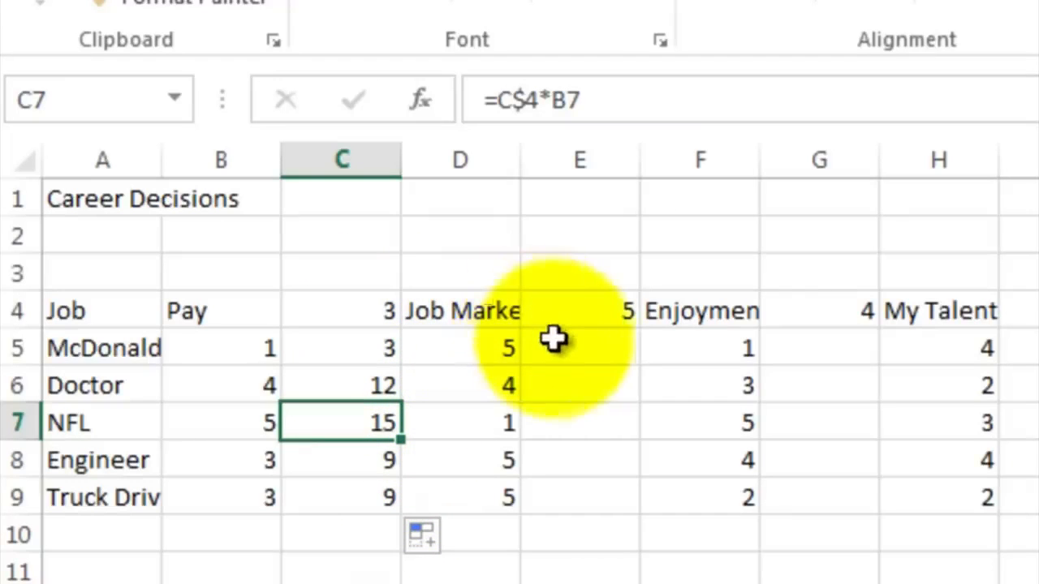
click(372, 348)
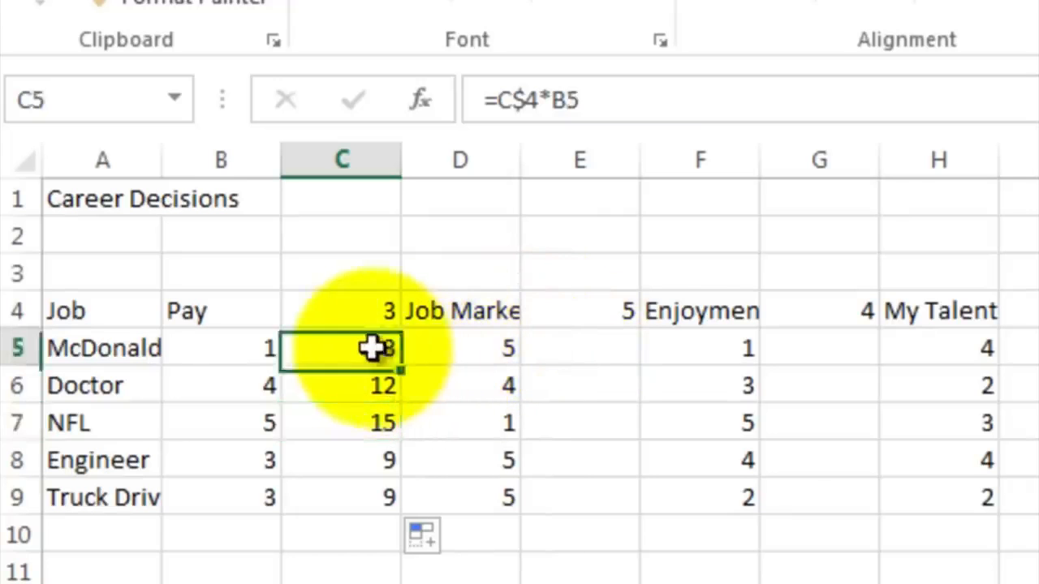
drag(371, 348, 370, 492)
right_click(353, 396)
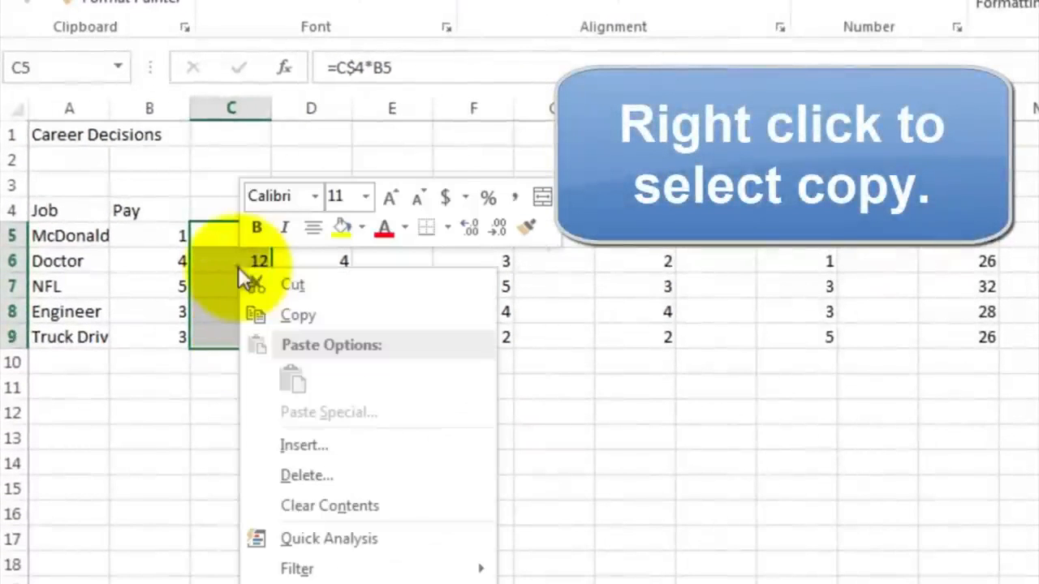
click(271, 313)
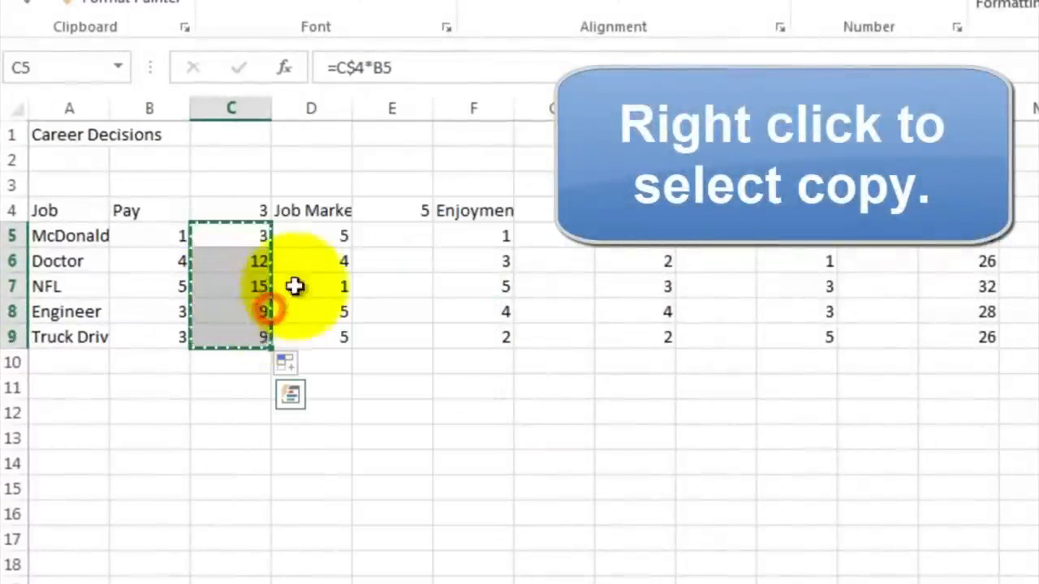
Step: Paste the weighted formulas into E5:E9 and G5:G9 for Job Market and Enjoyment
click(380, 242)
right_click(381, 241)
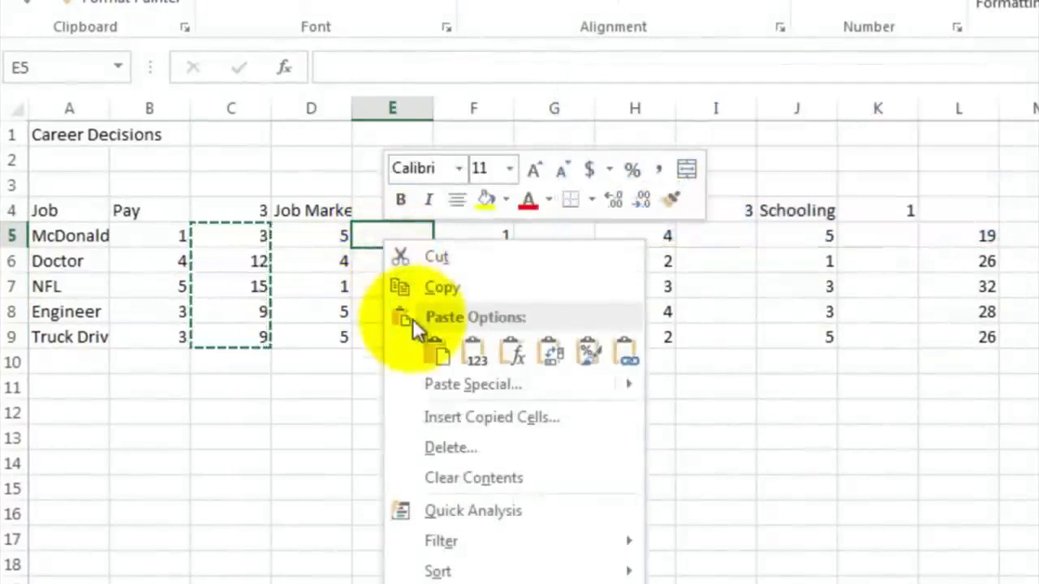
click(434, 354)
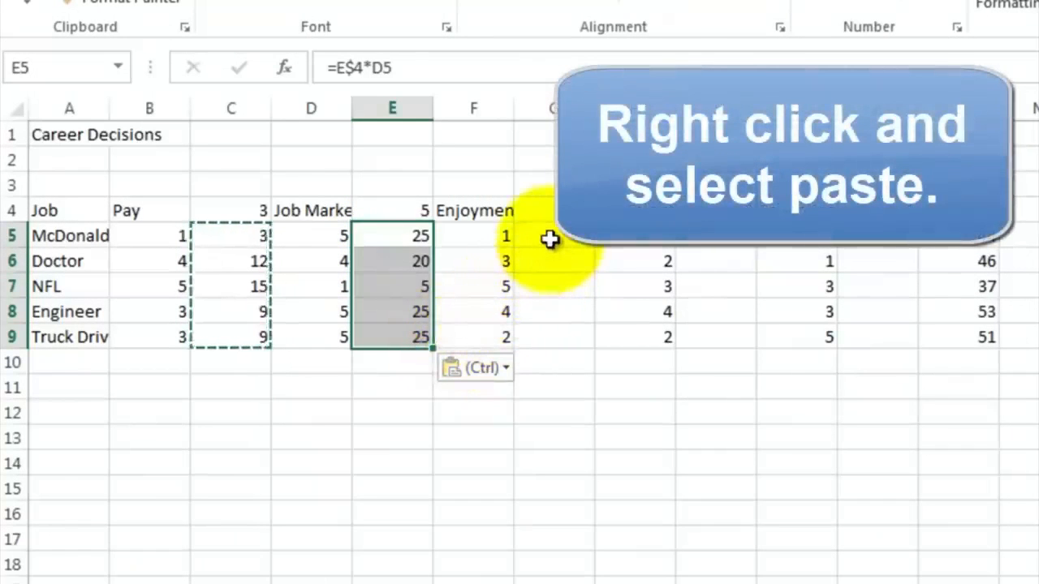
click(550, 239)
right_click(552, 241)
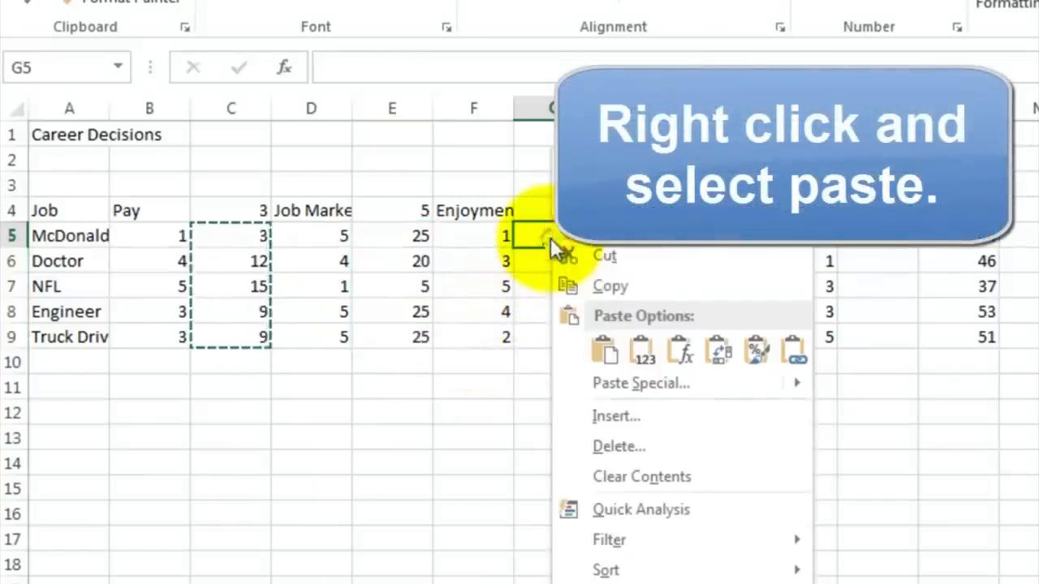
click(601, 351)
Step: Paste the weighted formulas into I5:I9 and K5:K9 for My Talent and Schooling
right_click(706, 242)
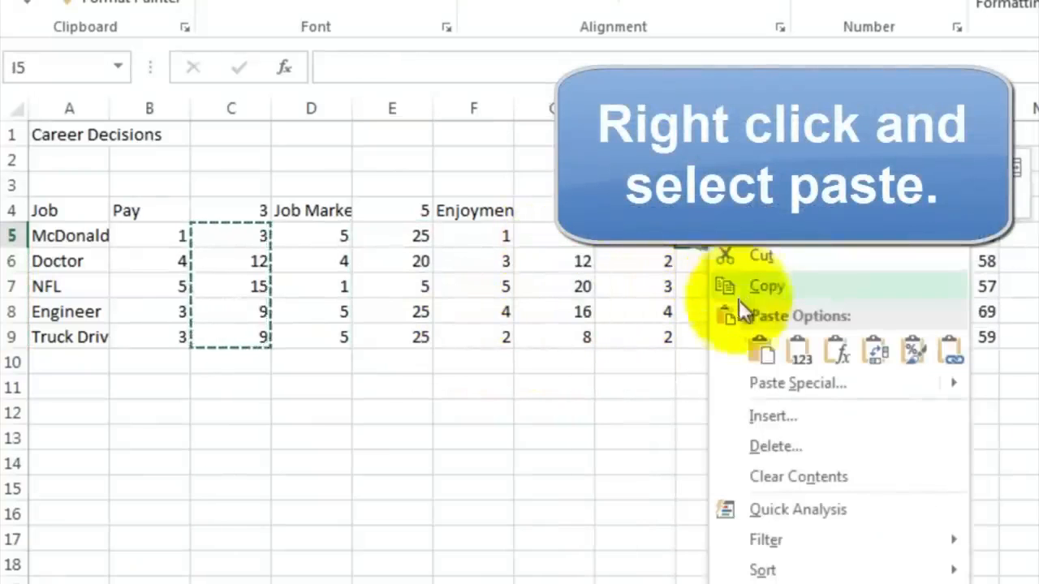
click(759, 351)
click(866, 237)
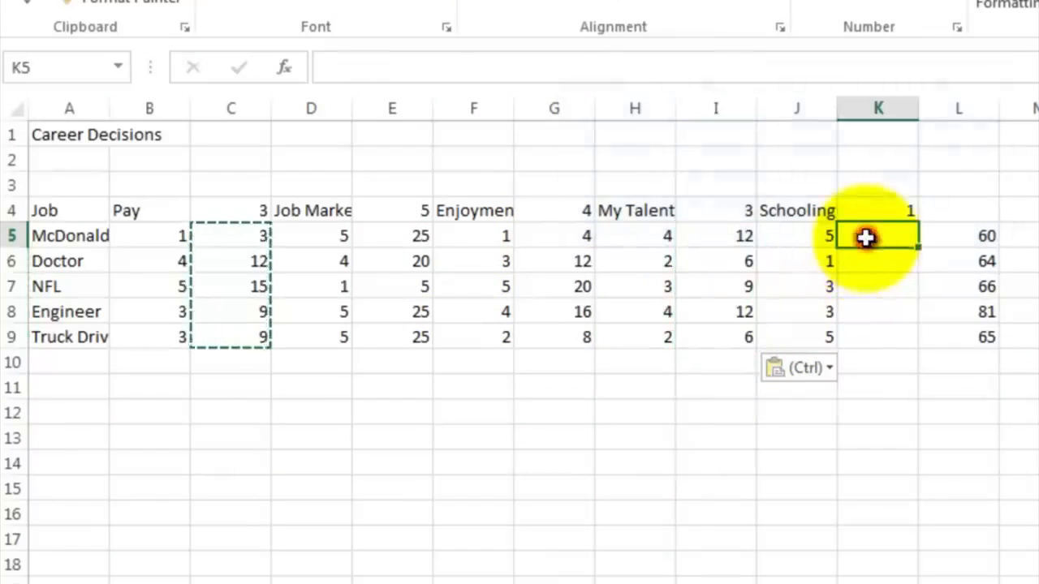
right_click(867, 238)
click(924, 354)
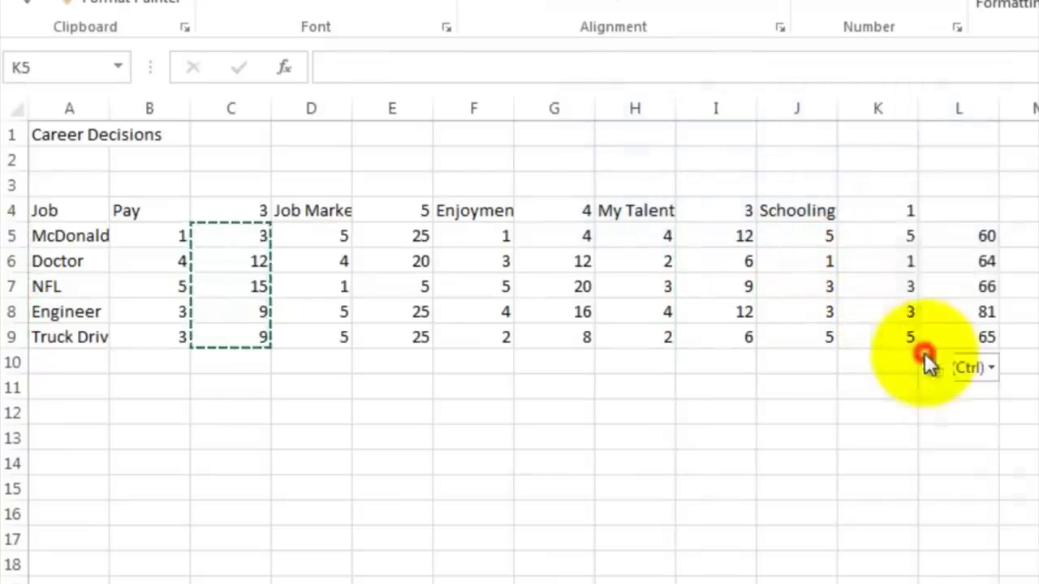
Step: Replace the first job's total in L5 with the formula =C5+E5+G5+I5+K5 adding the weighted scores
click(959, 235)
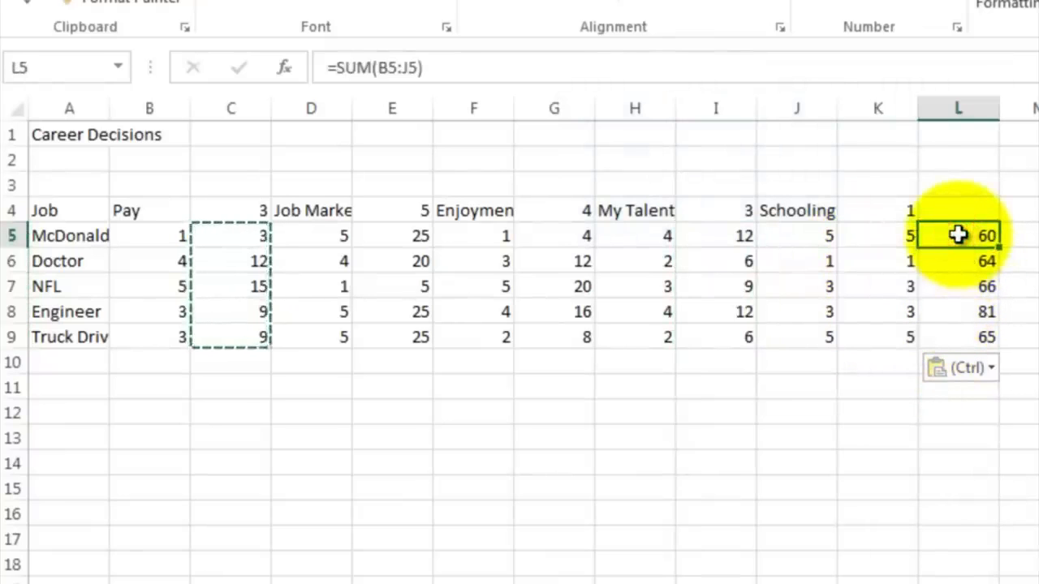
double_click(959, 234)
key(Return)
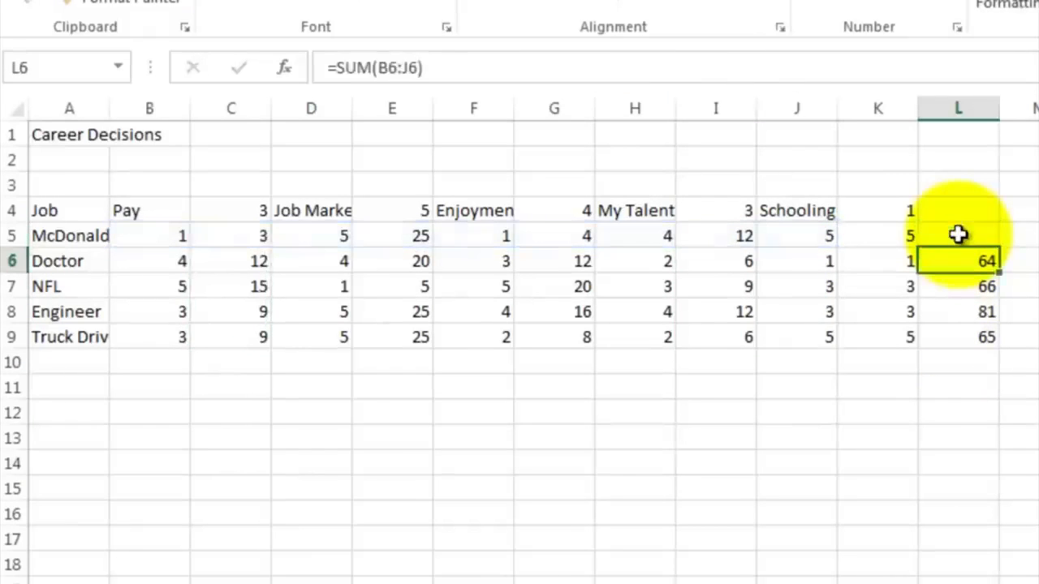
click(959, 235)
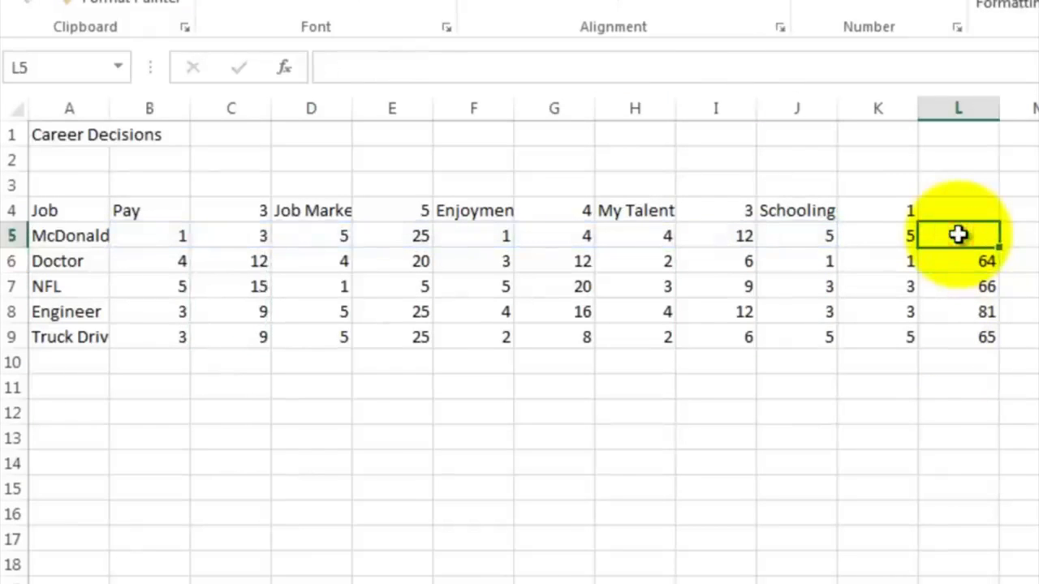
text(=)
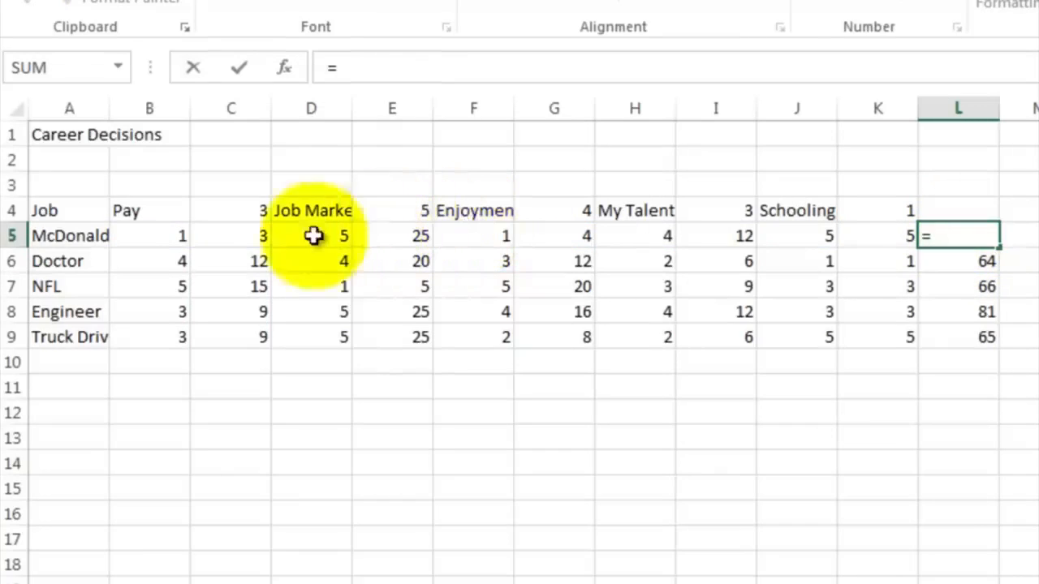
click(245, 235)
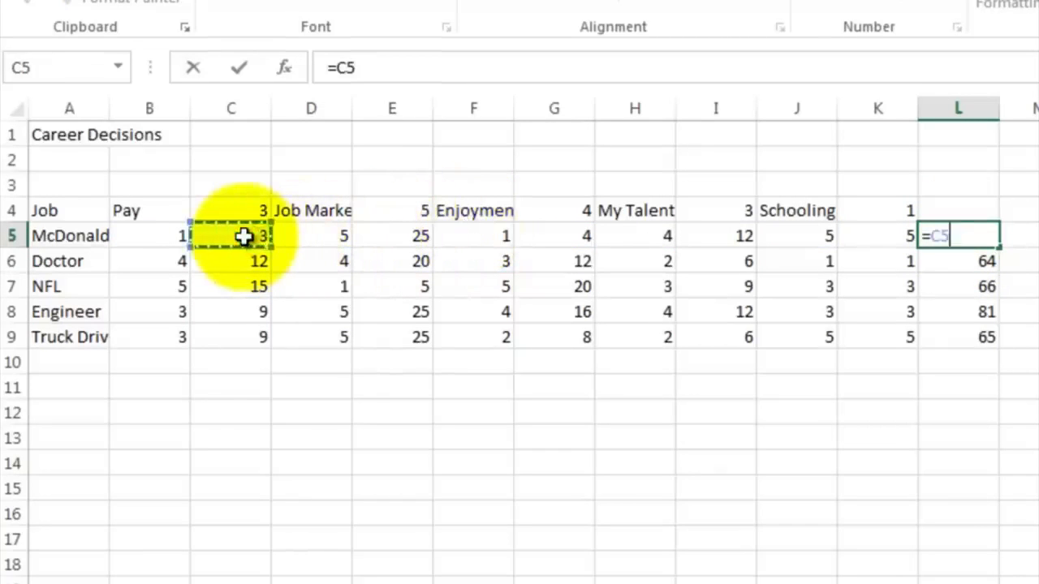
text(+)
click(367, 233)
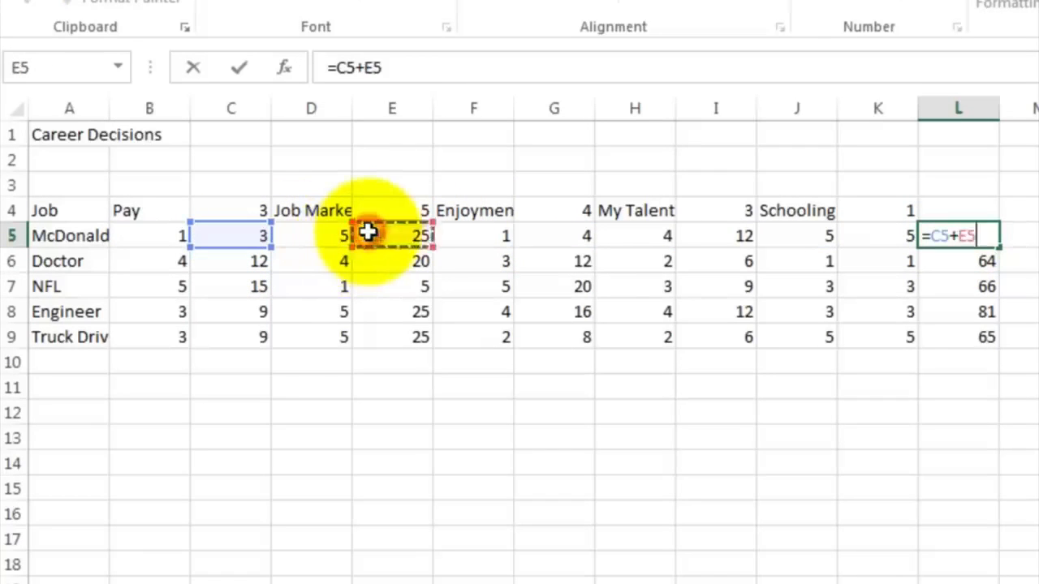
key(plus)
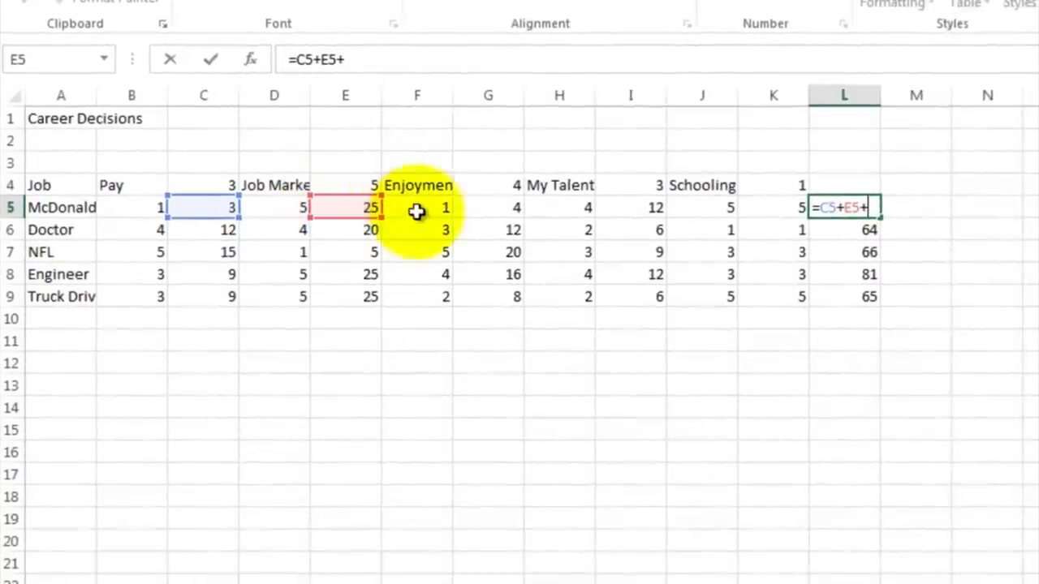
click(466, 209)
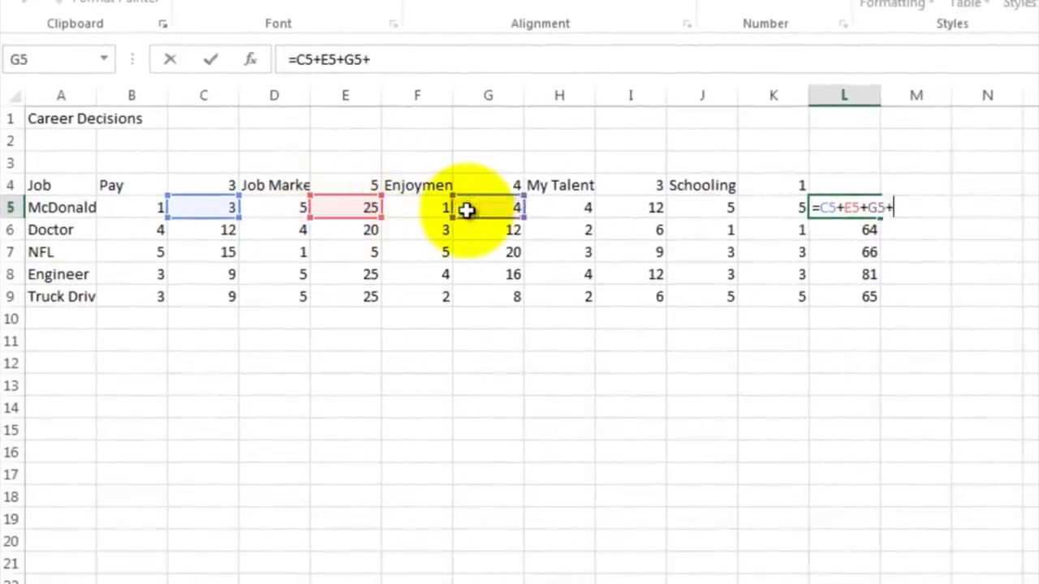
click(619, 205)
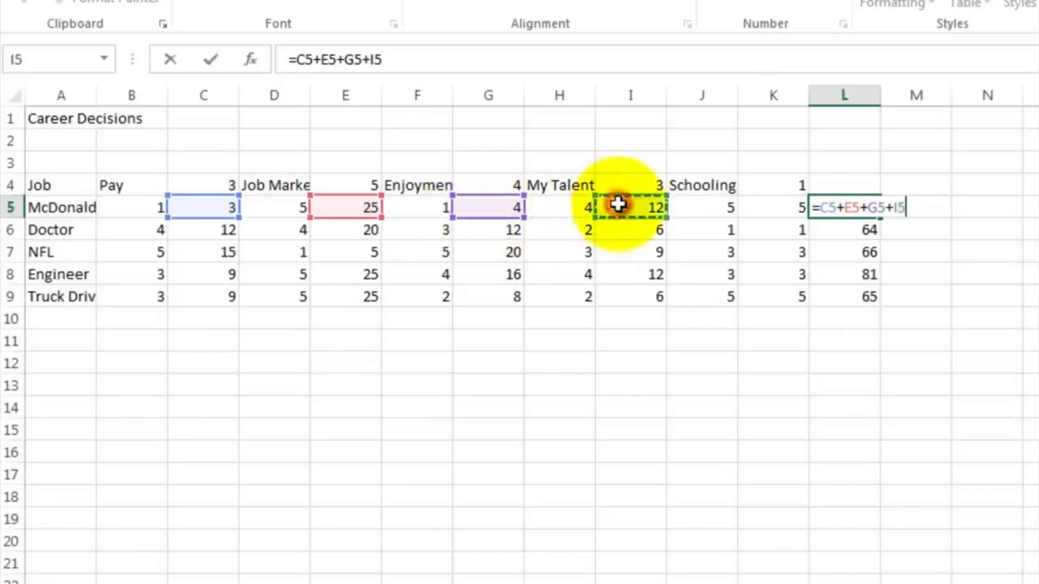
text(+)
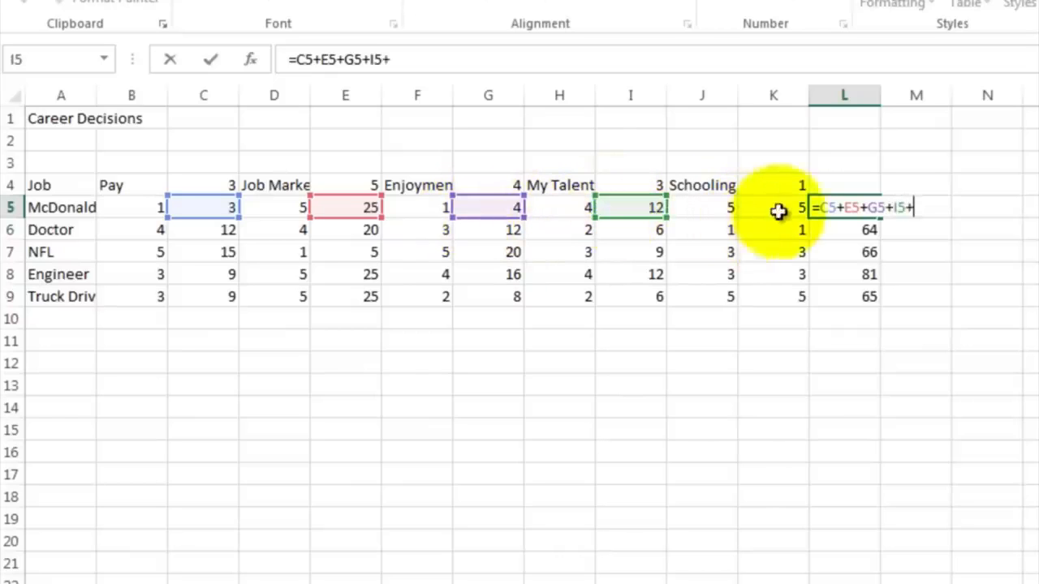
click(786, 209)
key(Return)
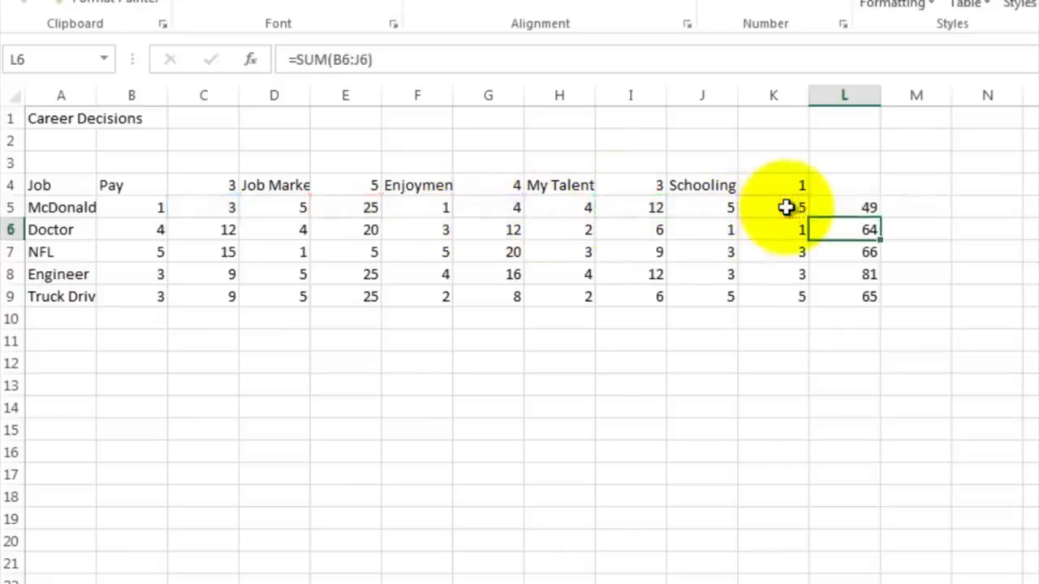
Step: Fill the total formula down through L9 and label column L as Total in L4
click(836, 207)
drag(879, 218, 869, 297)
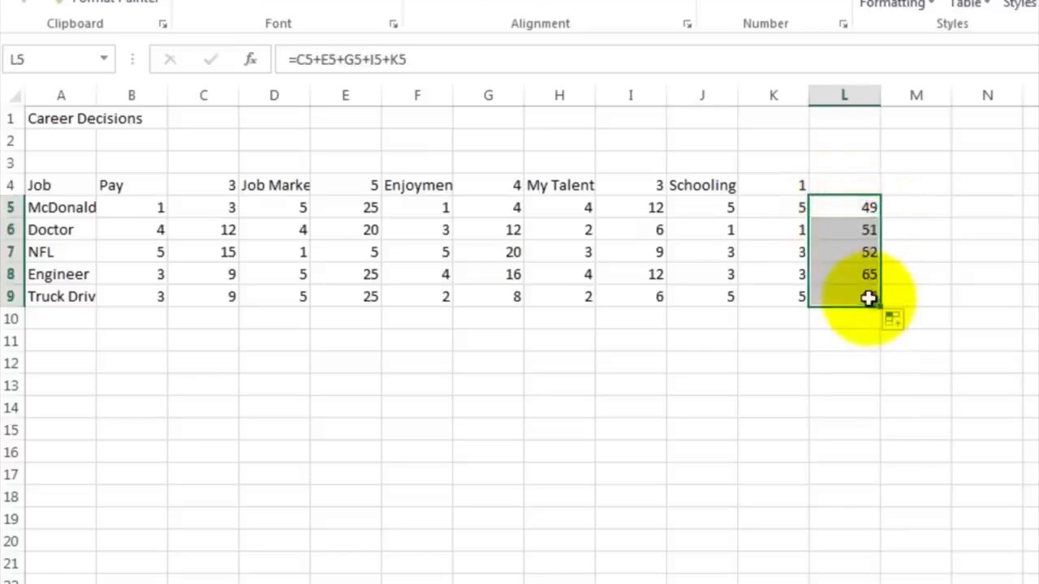
click(846, 184)
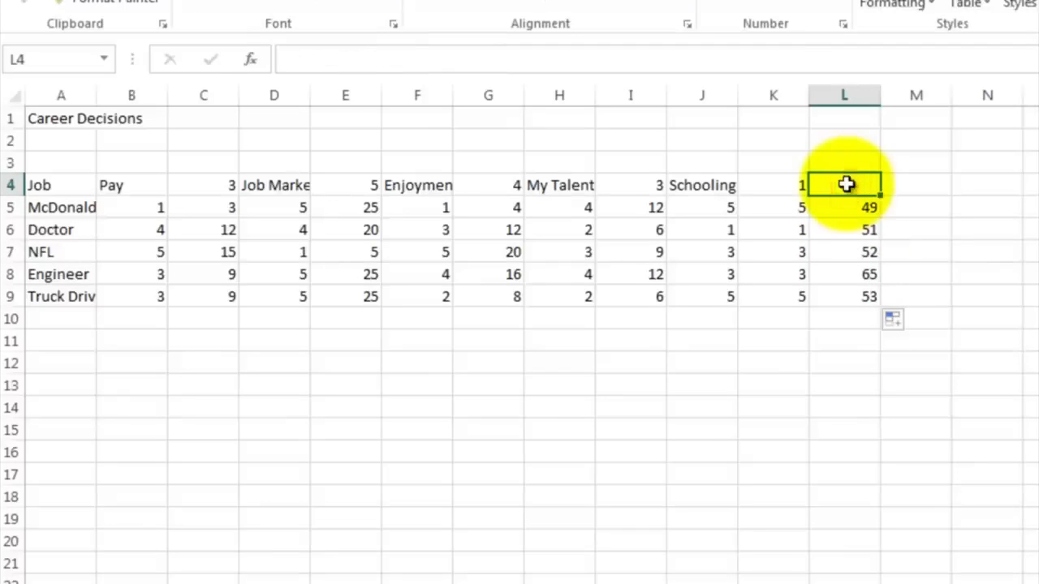
text(Total)
key(Return)
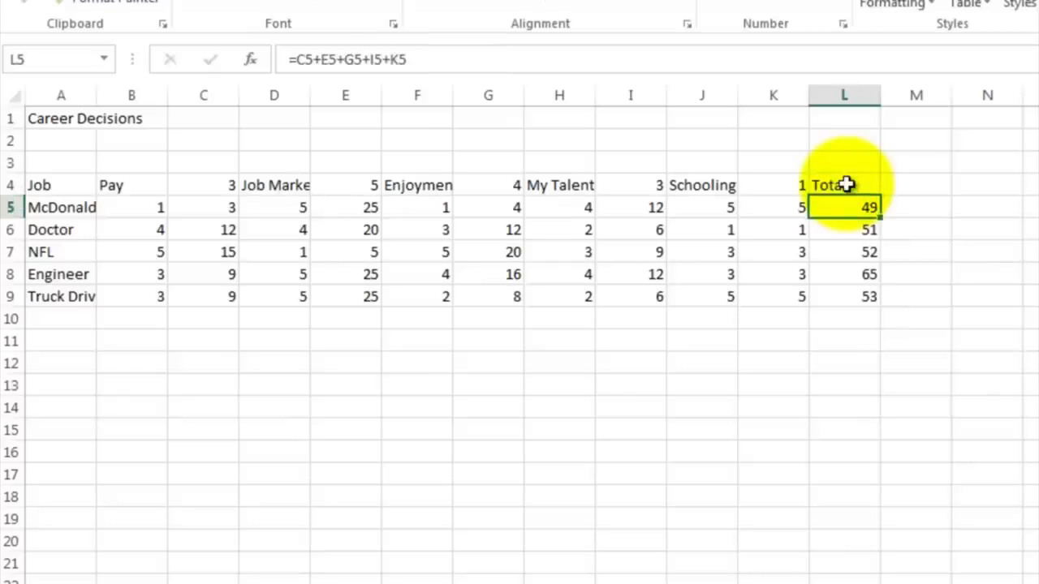
Step: Give the Pay columns B4:C9 a yellow fill
click(842, 277)
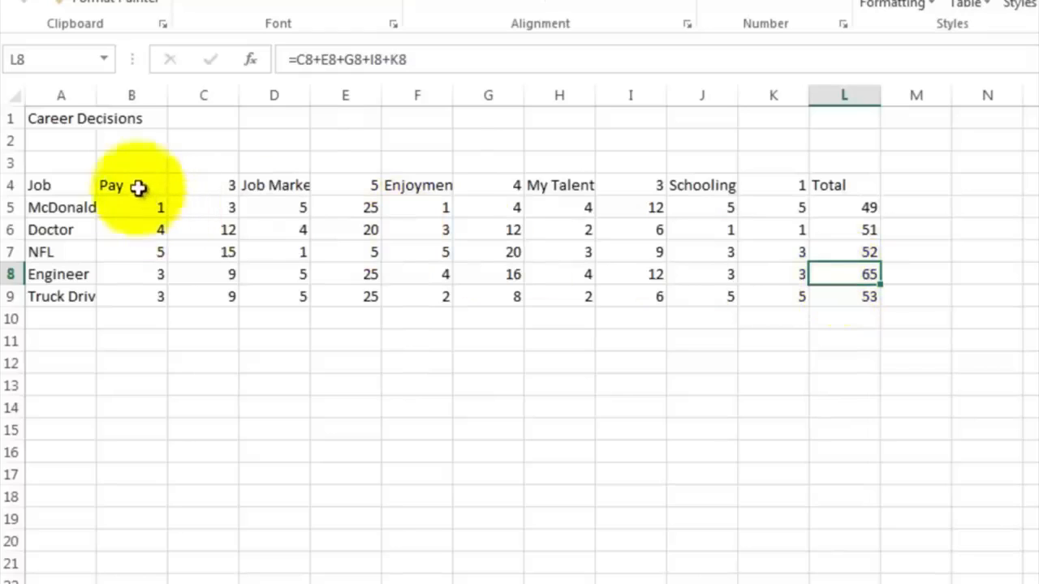
drag(138, 186, 205, 292)
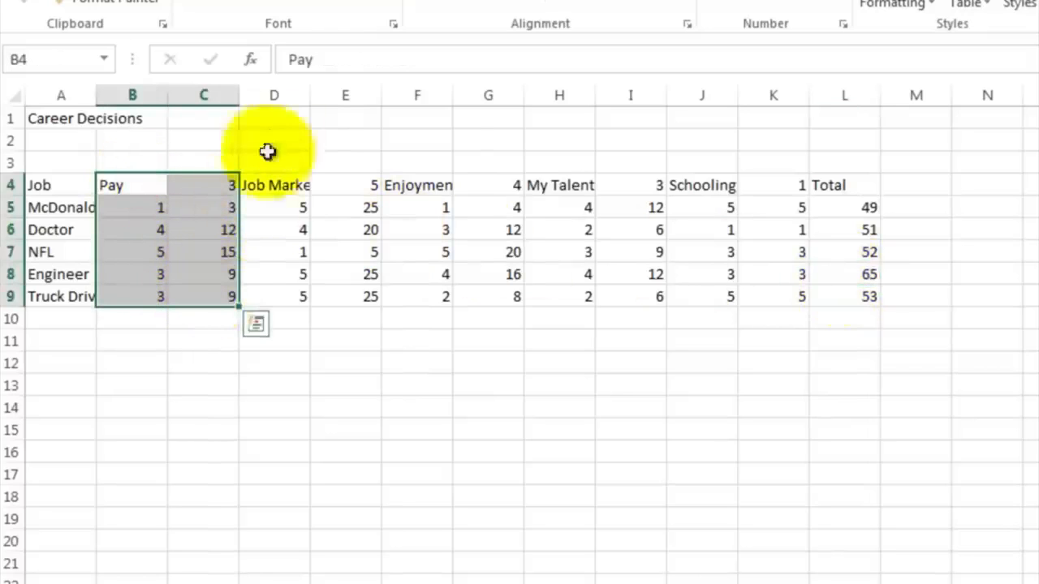
click(337, 4)
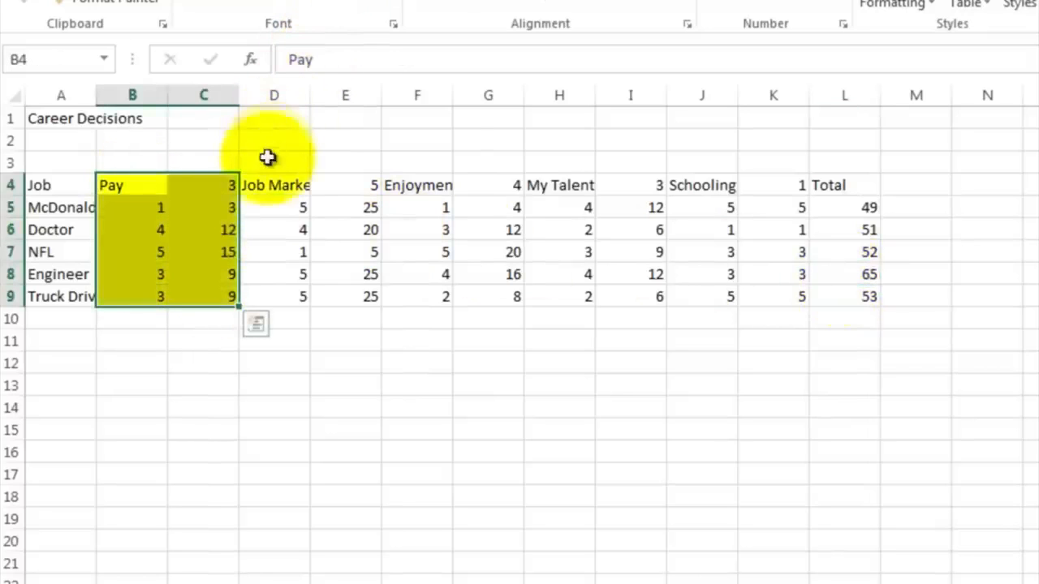
Step: Fill the Job Market columns D4:E9 light blue and shade the remaining factor column pairs orange, green and grey
drag(270, 180, 347, 295)
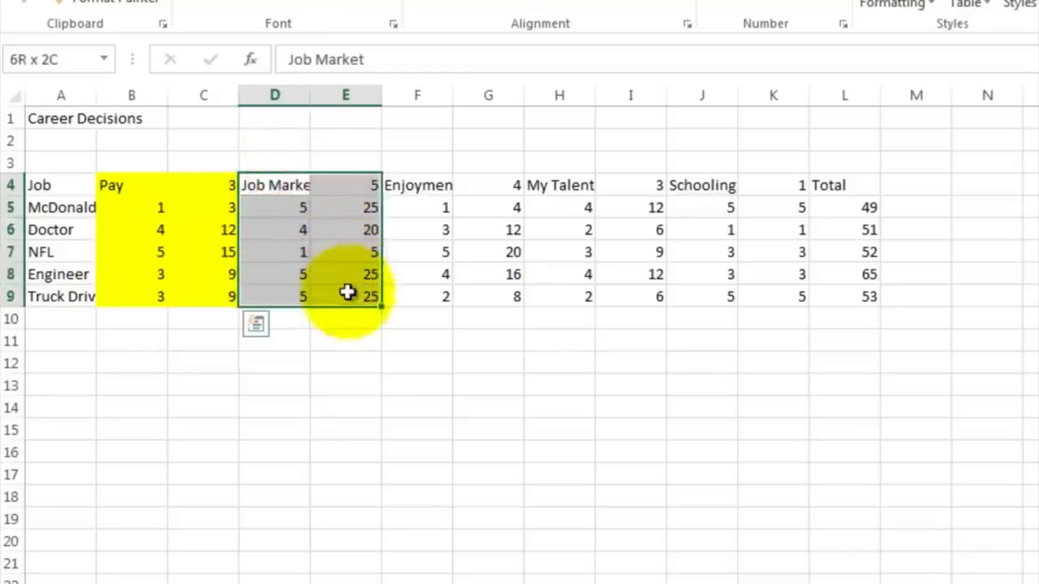
click(358, 4)
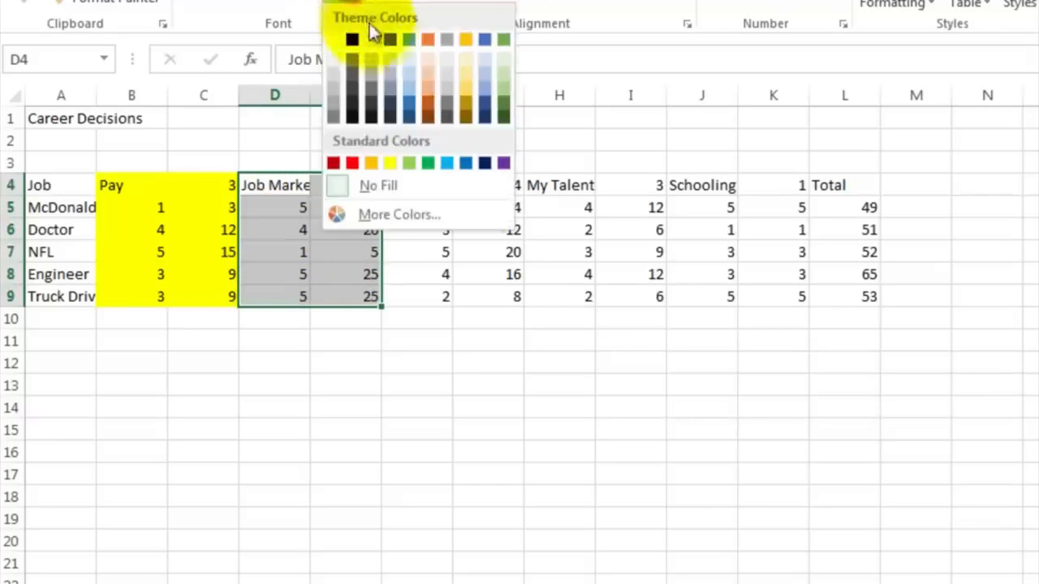
click(408, 74)
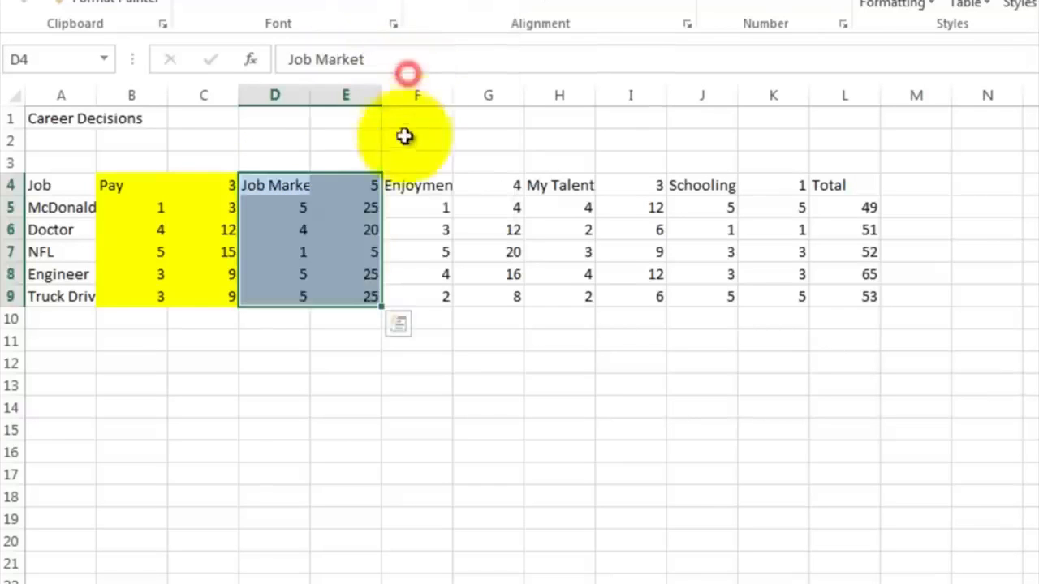
click(406, 186)
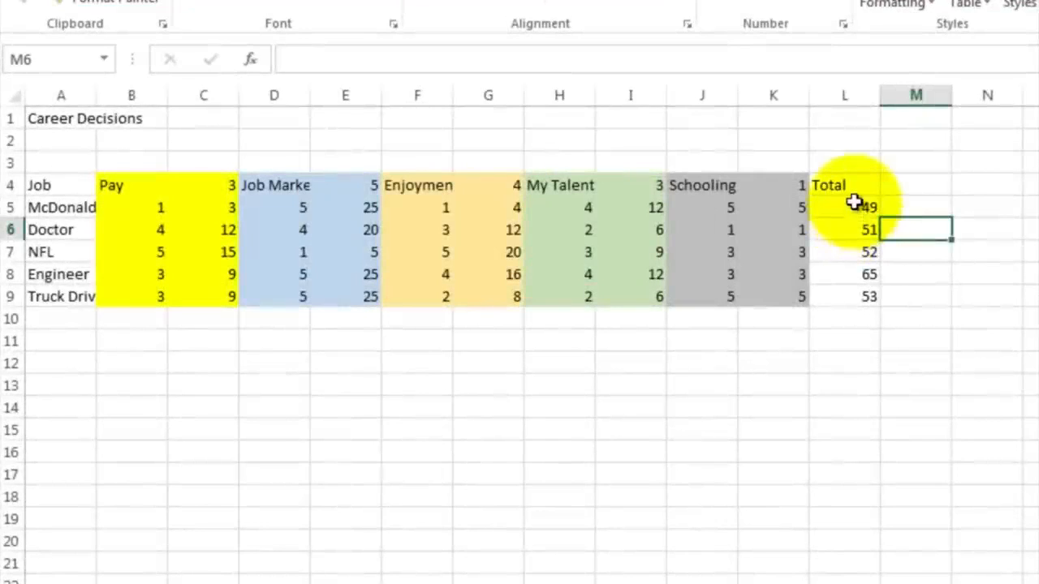
Step: Apply a Top 10% conditional format with Light Red Fill with Dark Red Text to the totals L5:L9
drag(855, 207, 859, 297)
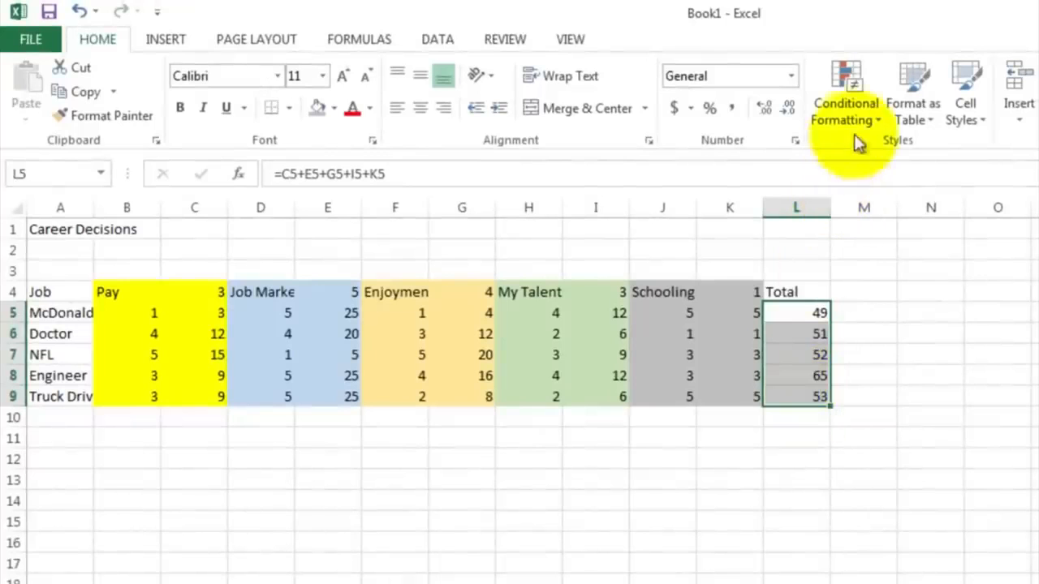
click(857, 90)
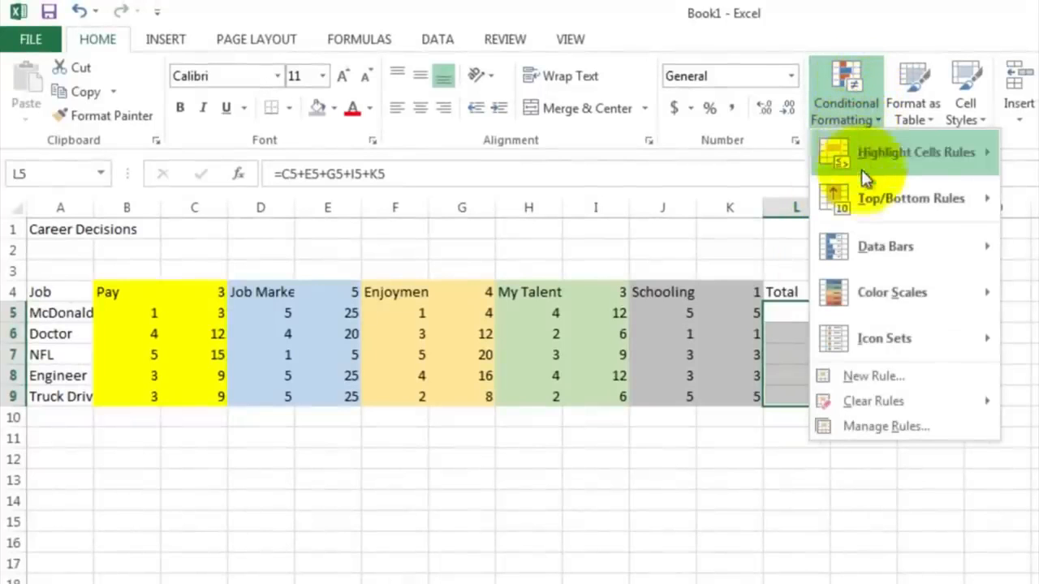
mouse_move(869, 199)
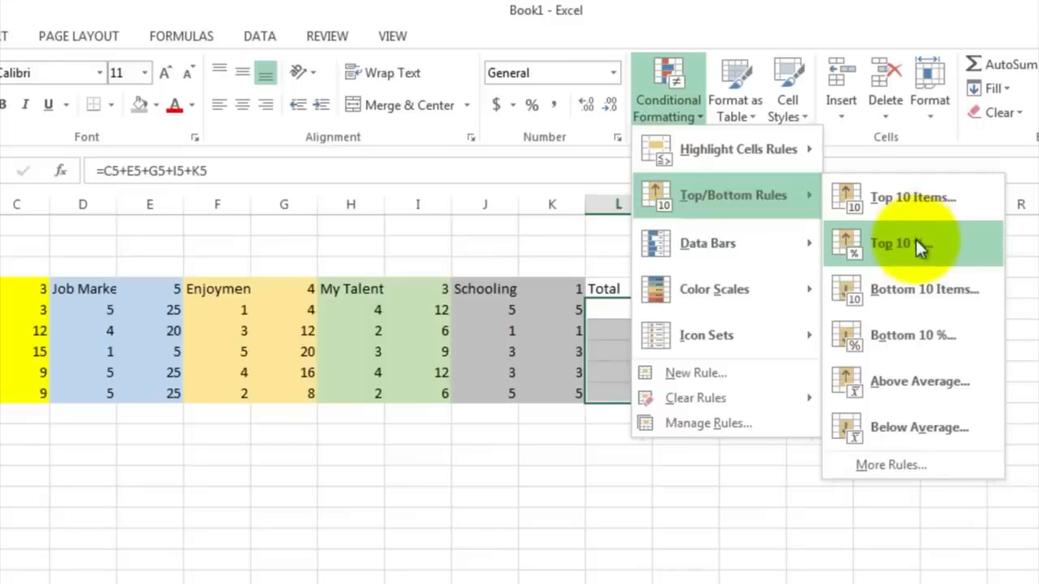
click(915, 239)
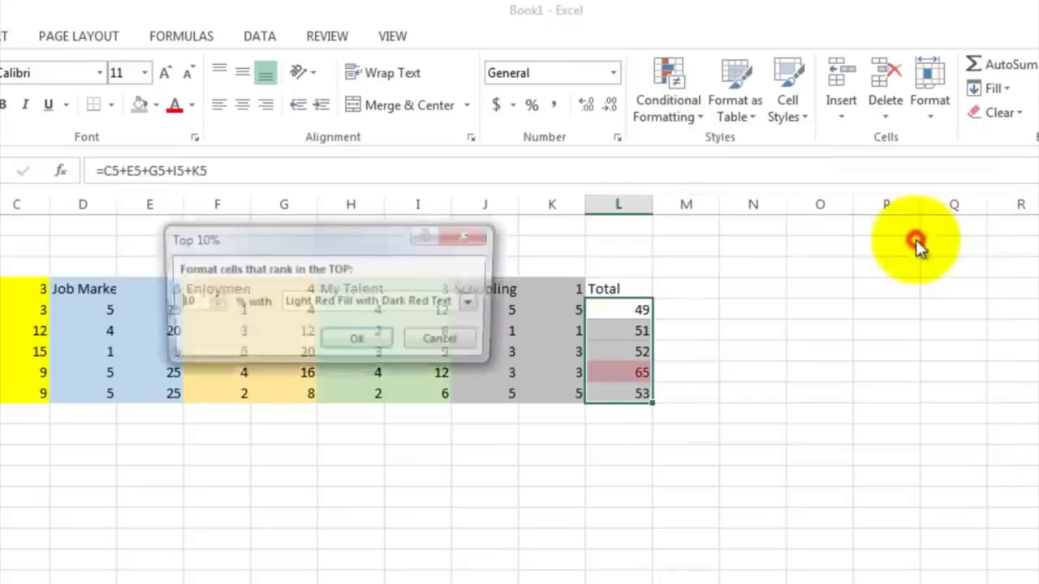
click(379, 340)
click(485, 414)
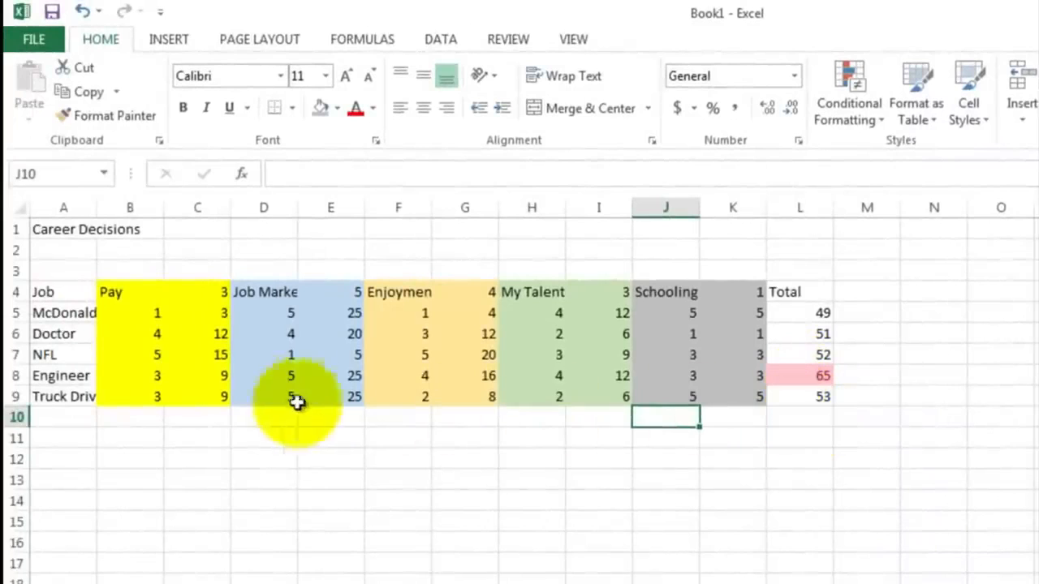
Step: Enter the author's name in cell D1 beside the title
click(84, 375)
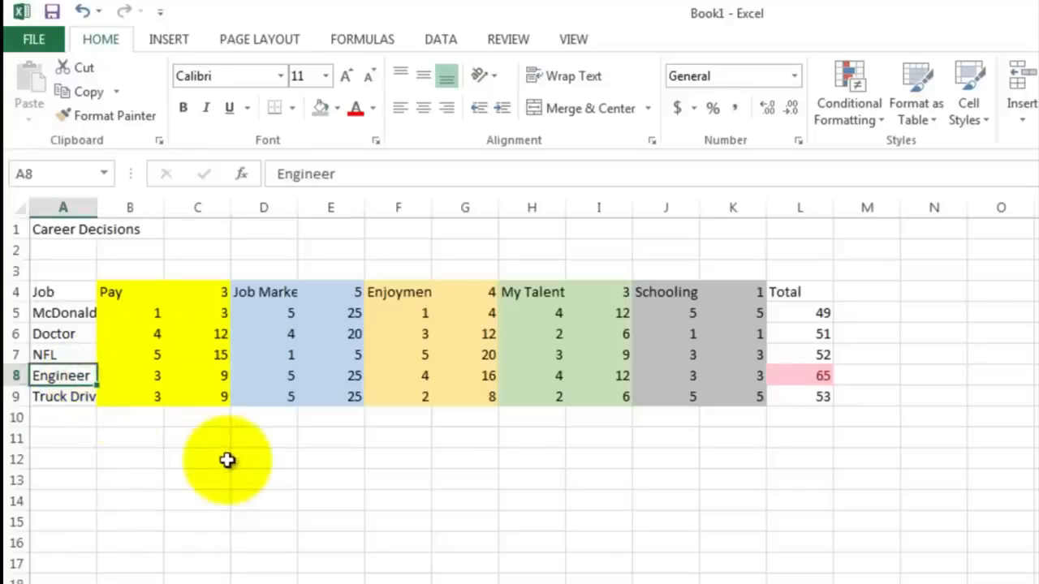
click(261, 236)
text(Mr.)
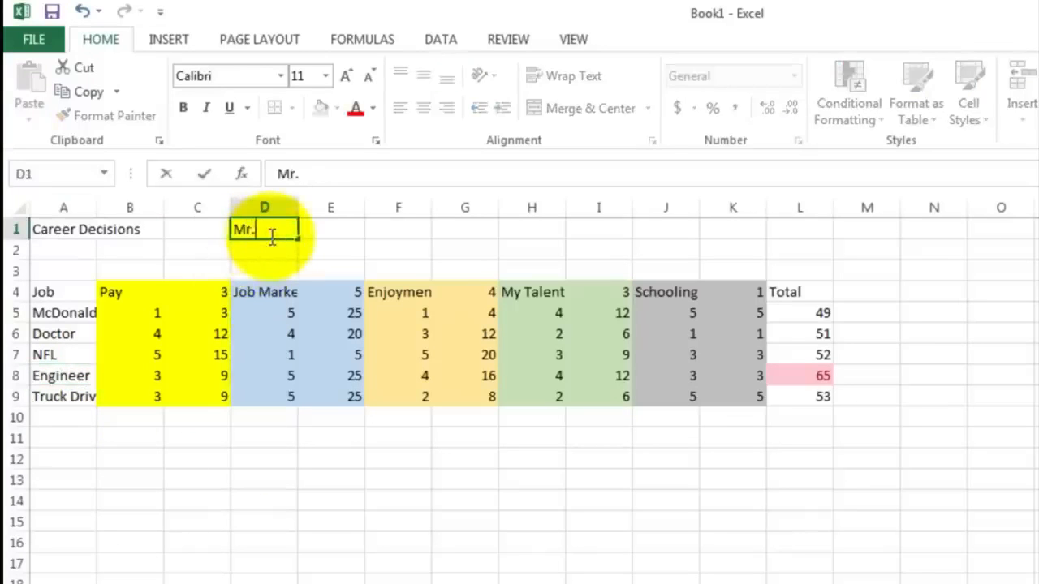
text( Sluiter)
key(Return)
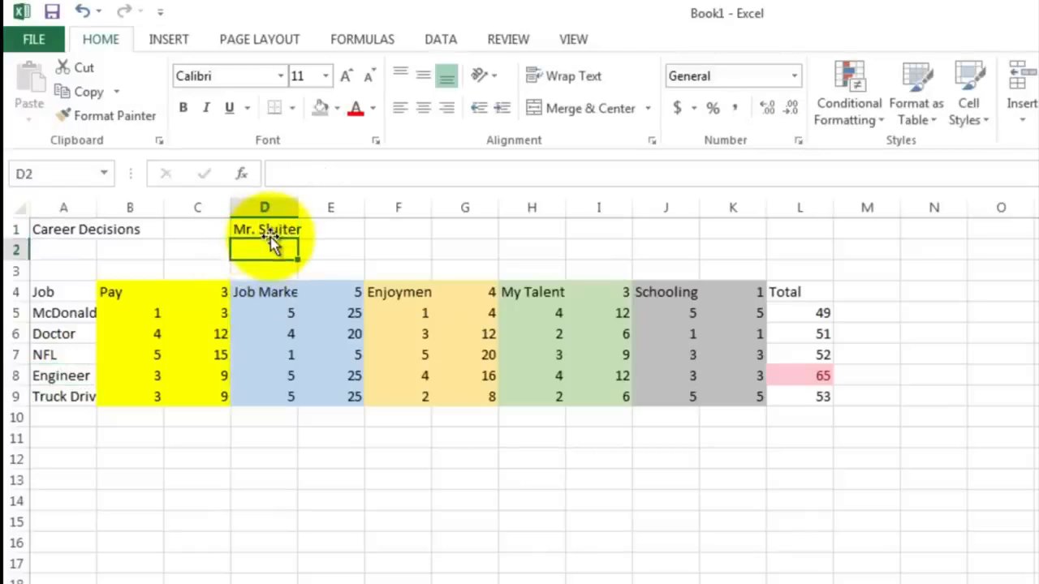
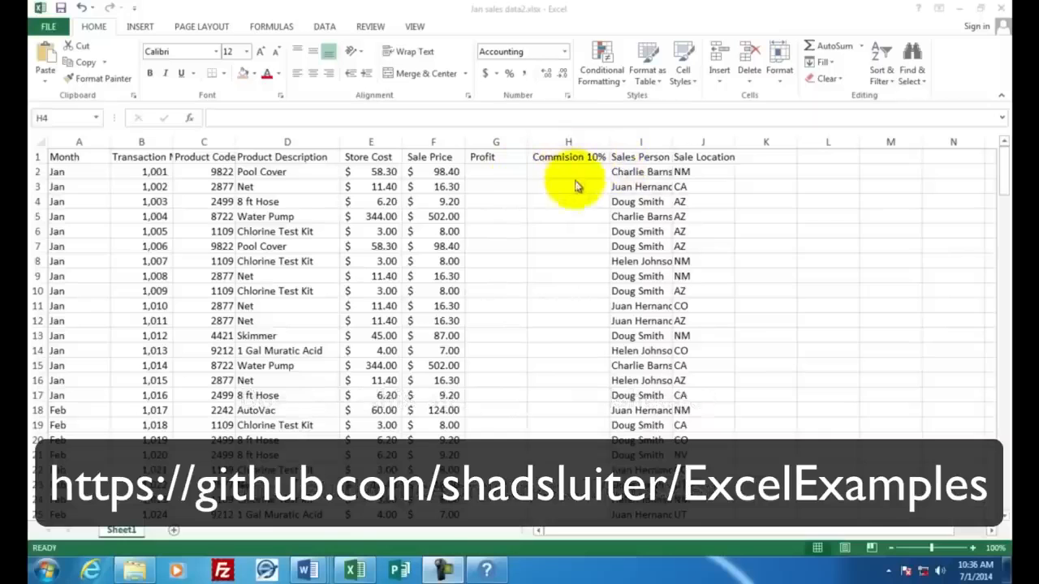
Step: Scroll through the sales data from the first to the last row to review its columns and values
click(1004, 166)
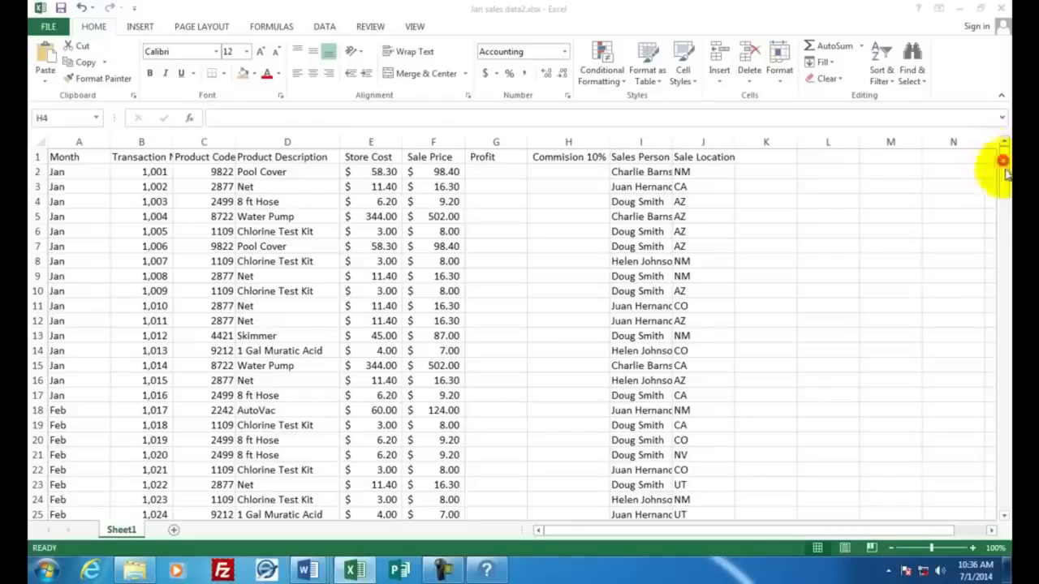
click(1005, 505)
click(1004, 505)
click(1005, 506)
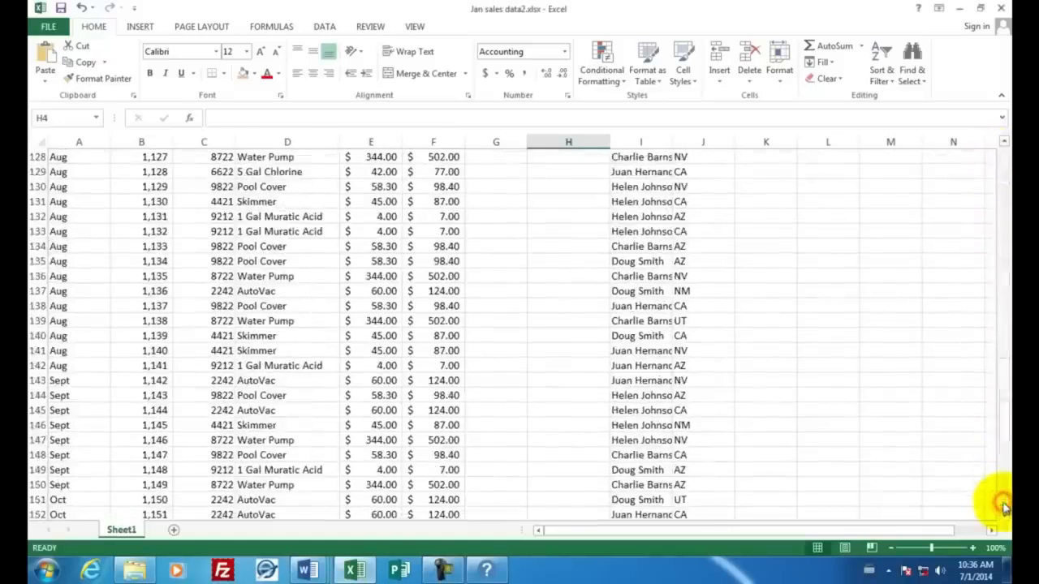
click(1004, 505)
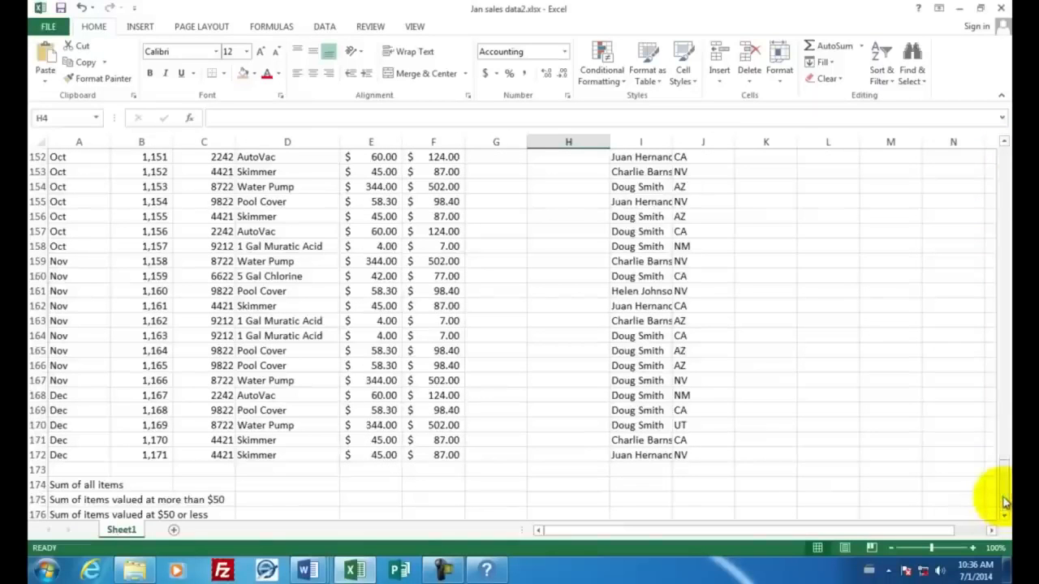
click(72, 455)
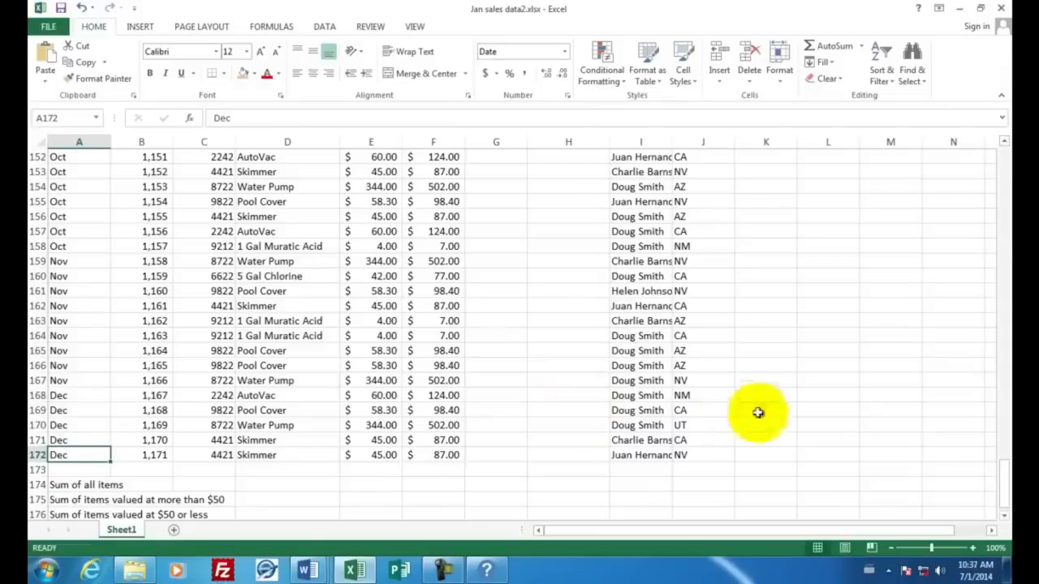
drag(1003, 491, 1004, 172)
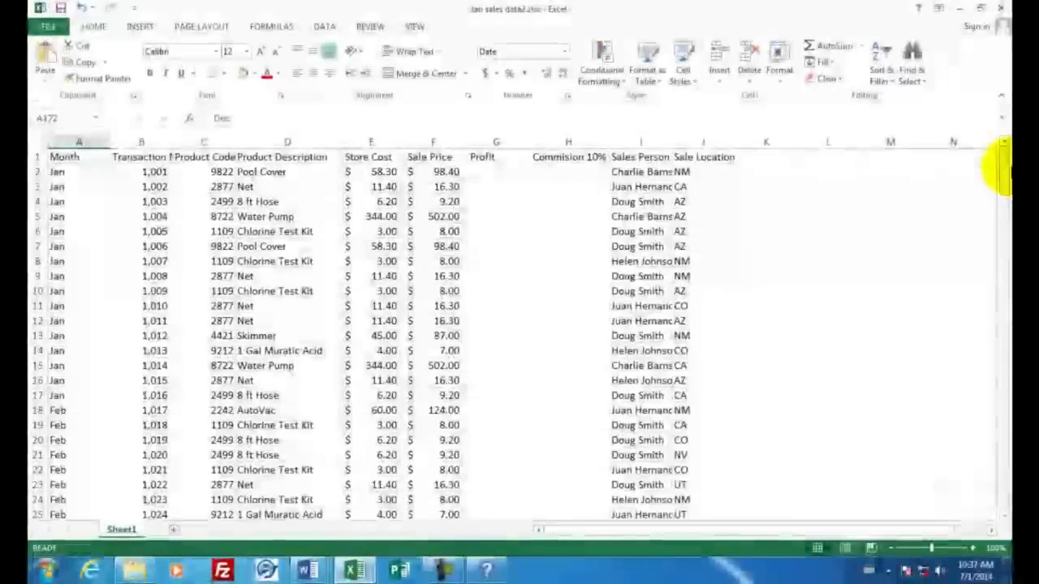
click(371, 171)
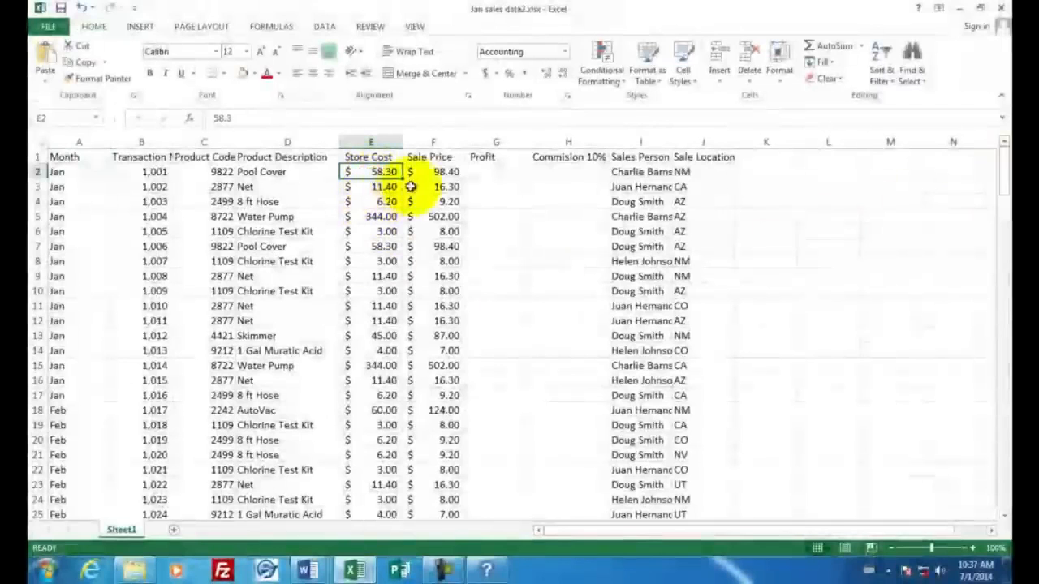
click(441, 171)
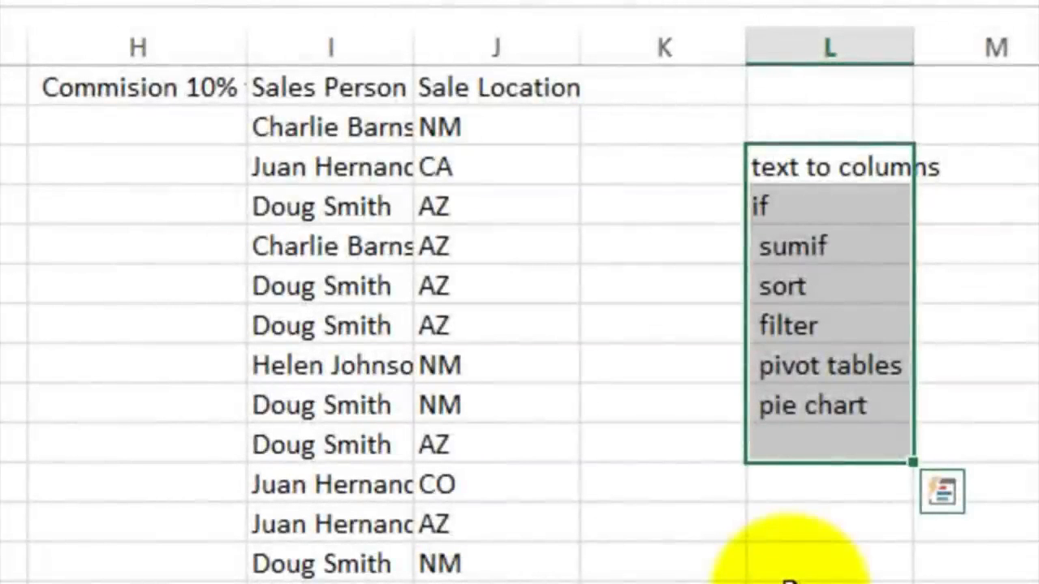
Step: Read through the list of topics entered in column L, from text to columns down to pie chart
click(824, 167)
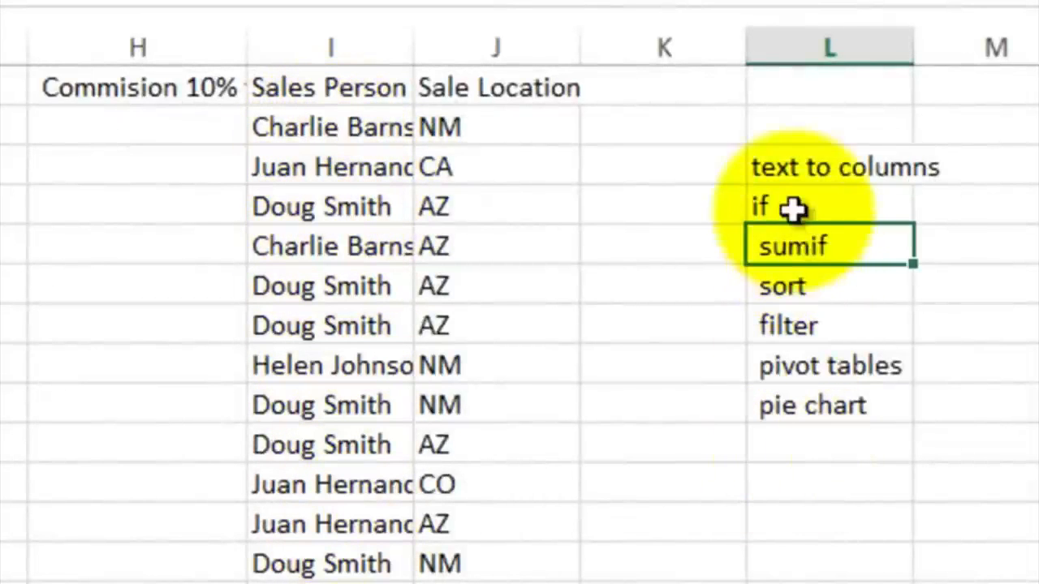
click(794, 211)
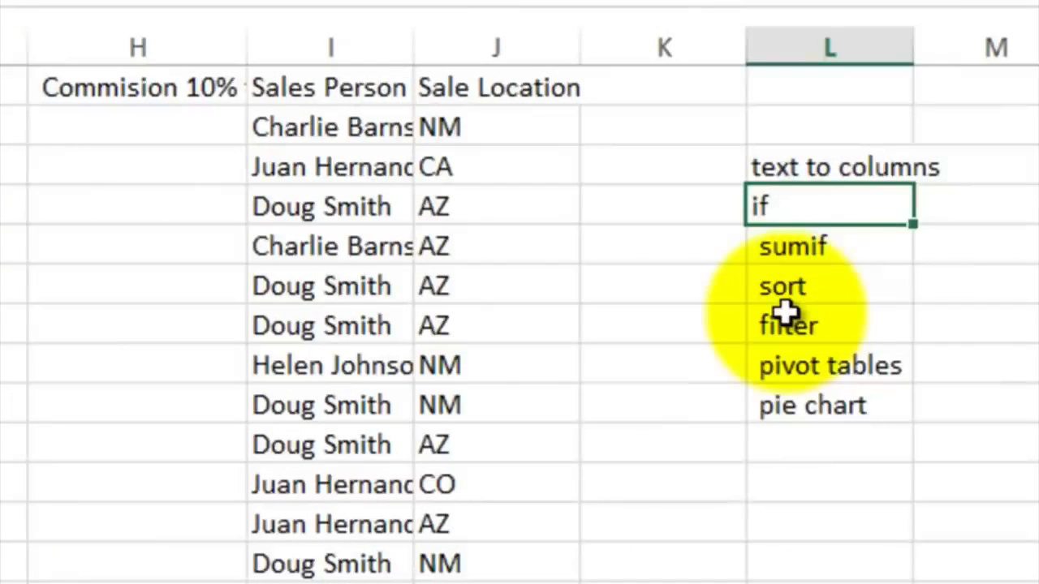
click(788, 245)
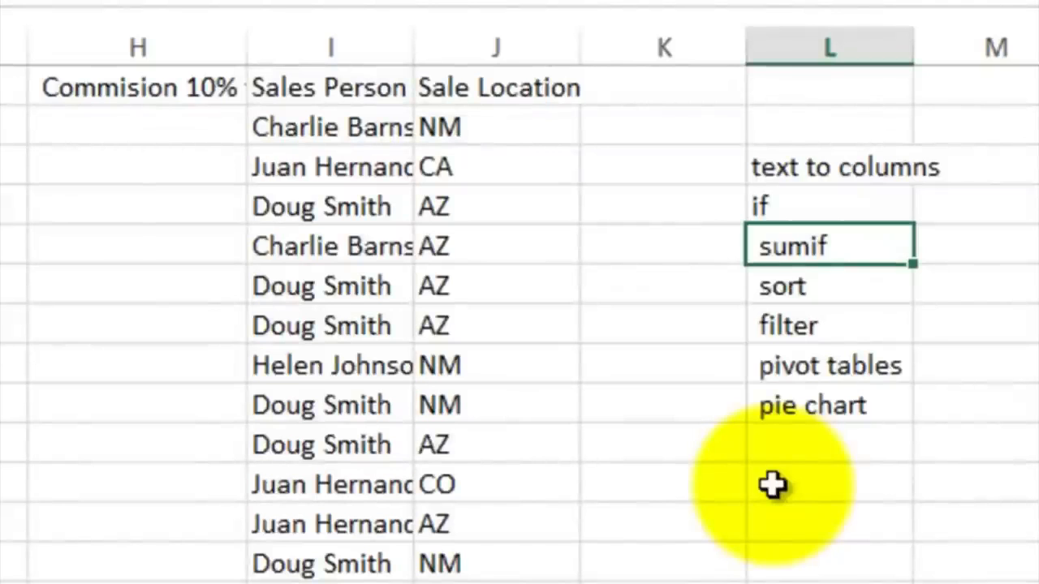
click(803, 283)
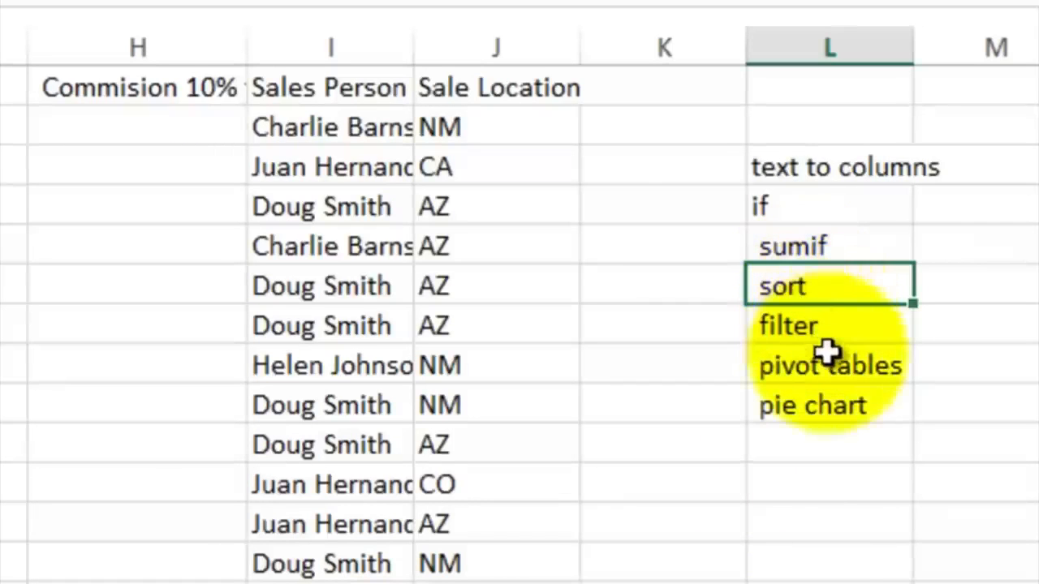
click(804, 327)
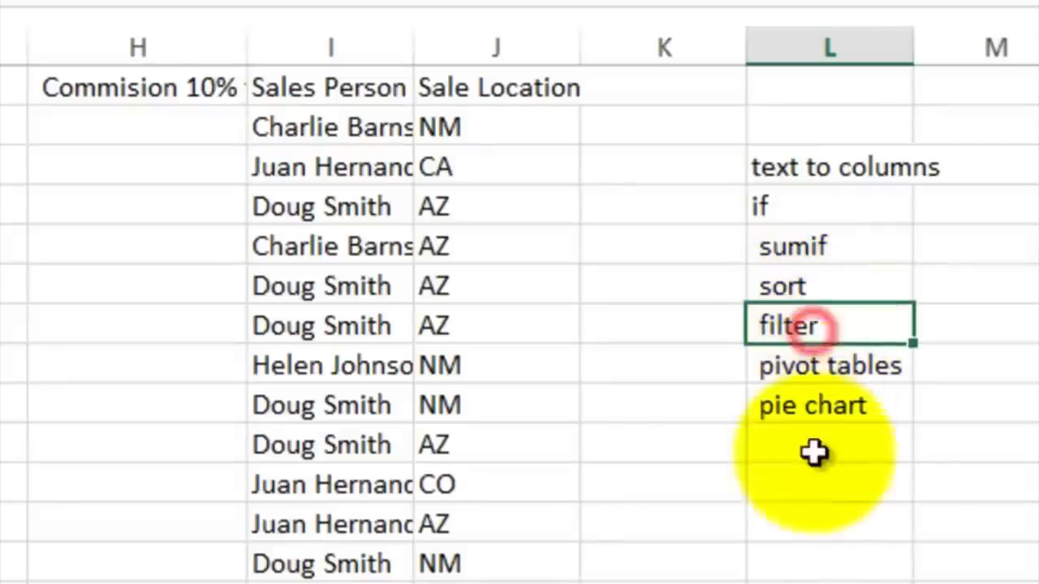
click(804, 367)
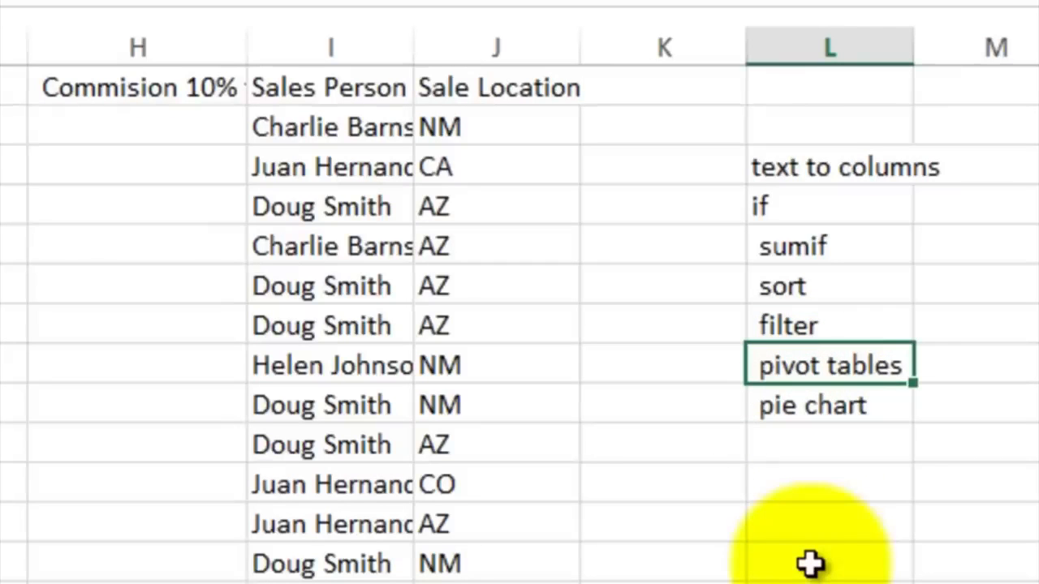
click(785, 406)
click(335, 130)
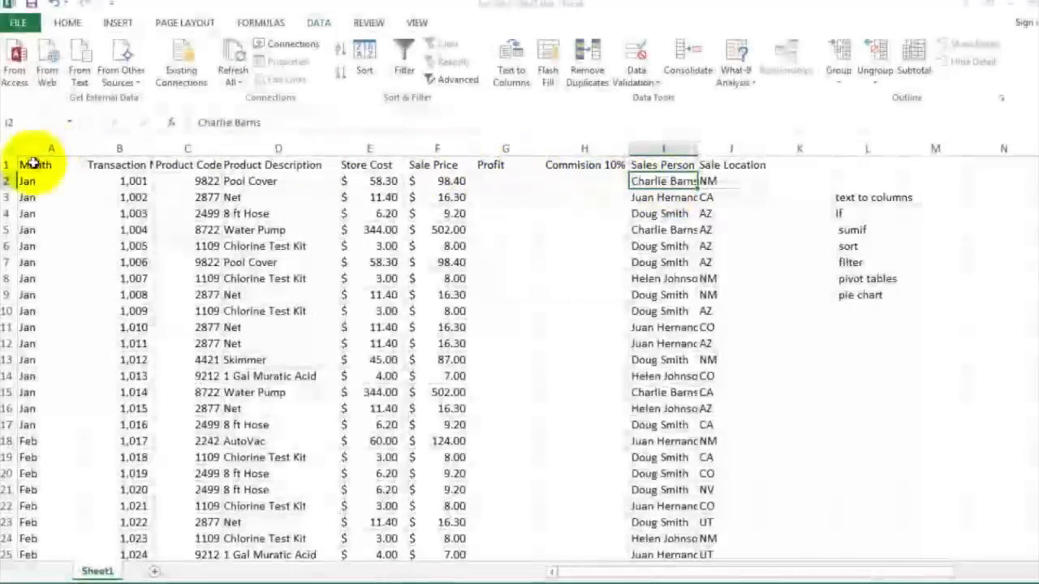
Step: Select the header row A1:J1 and turn on Wrap Text for it
click(68, 166)
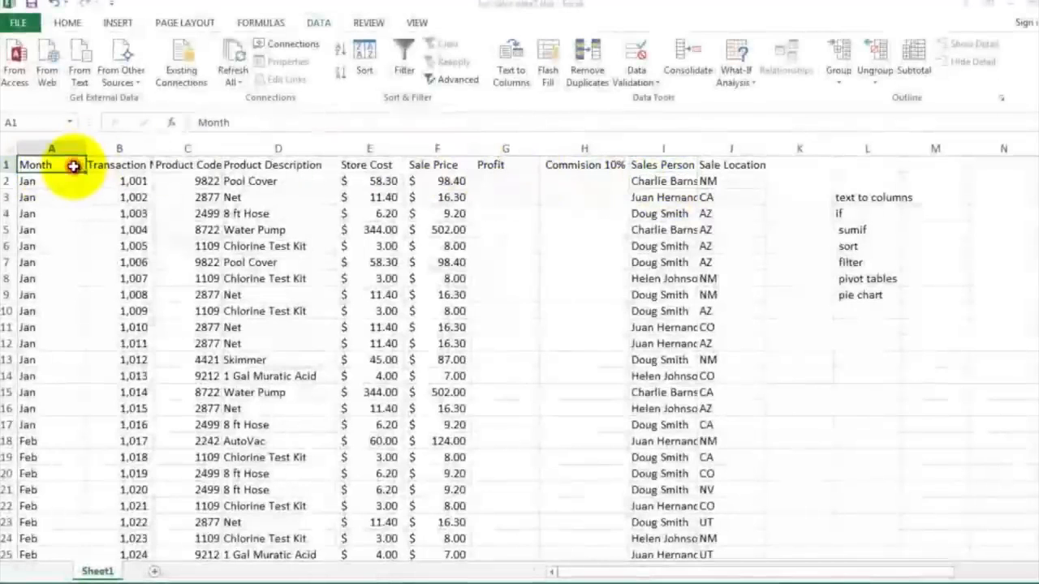
drag(57, 167, 722, 161)
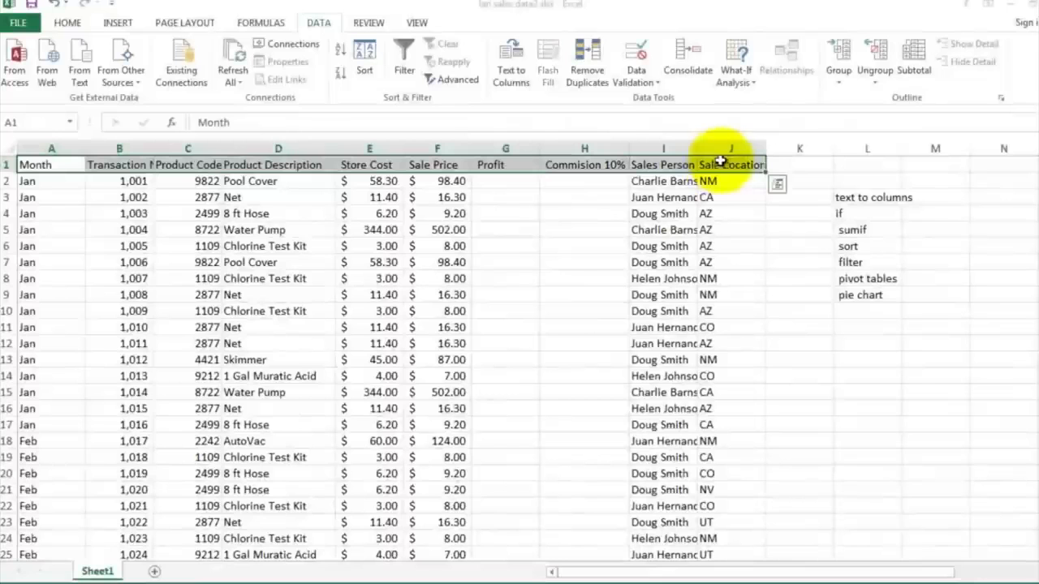
click(67, 25)
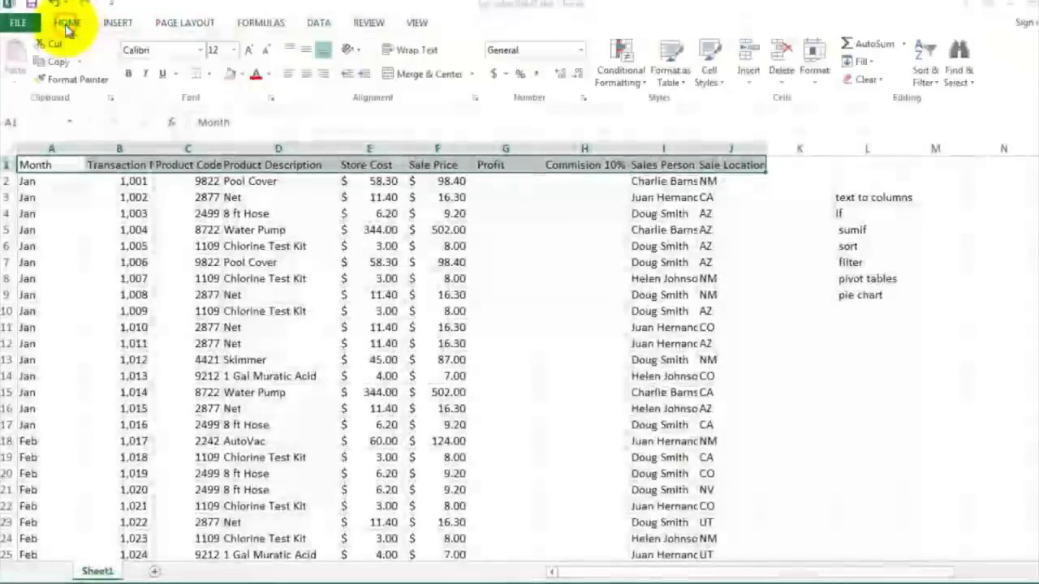
click(402, 52)
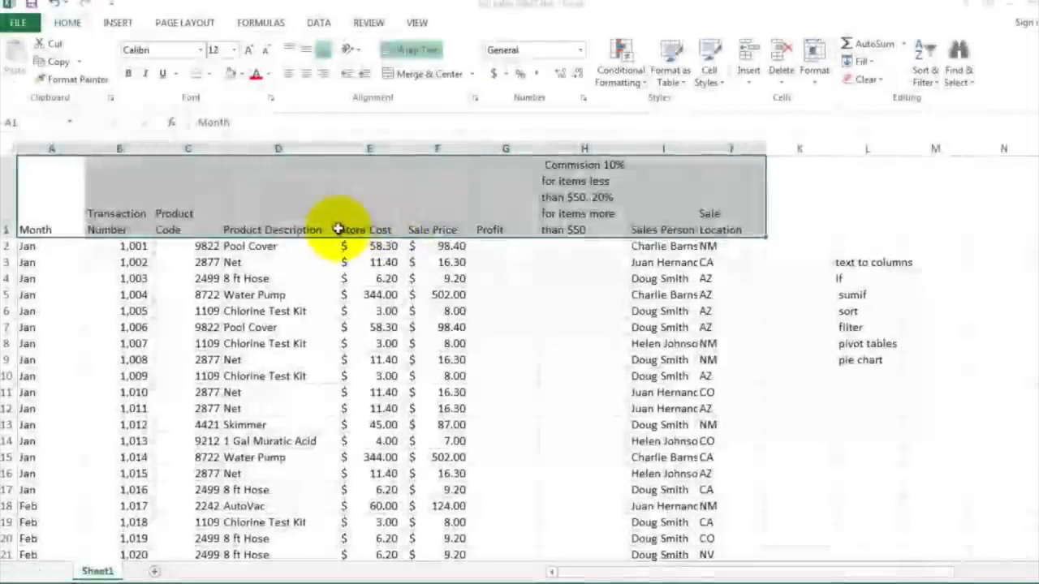
Step: Inspect the wrapped header cells such as Product Code and the commission heading
click(527, 295)
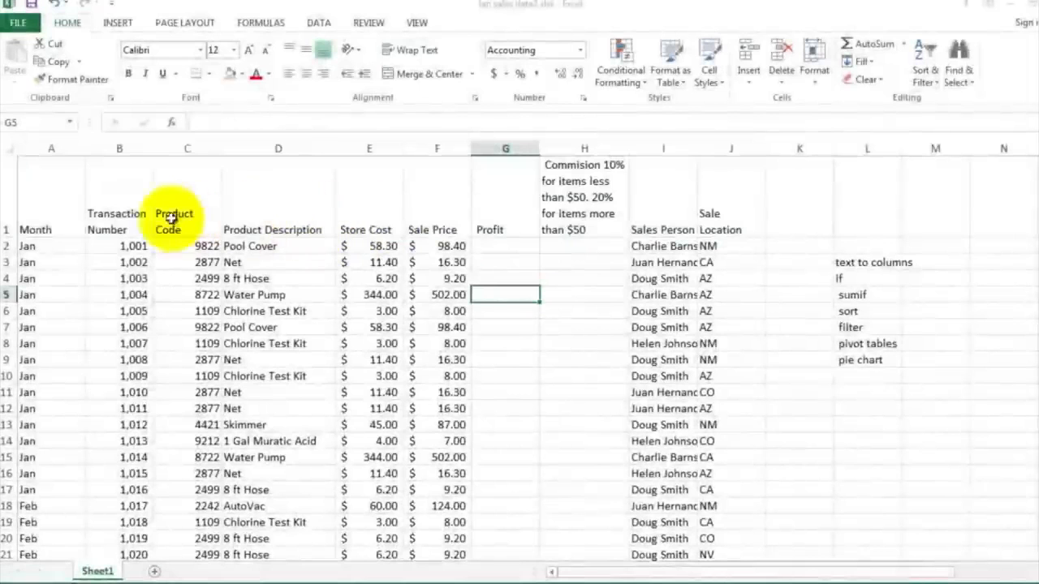
click(130, 212)
click(162, 207)
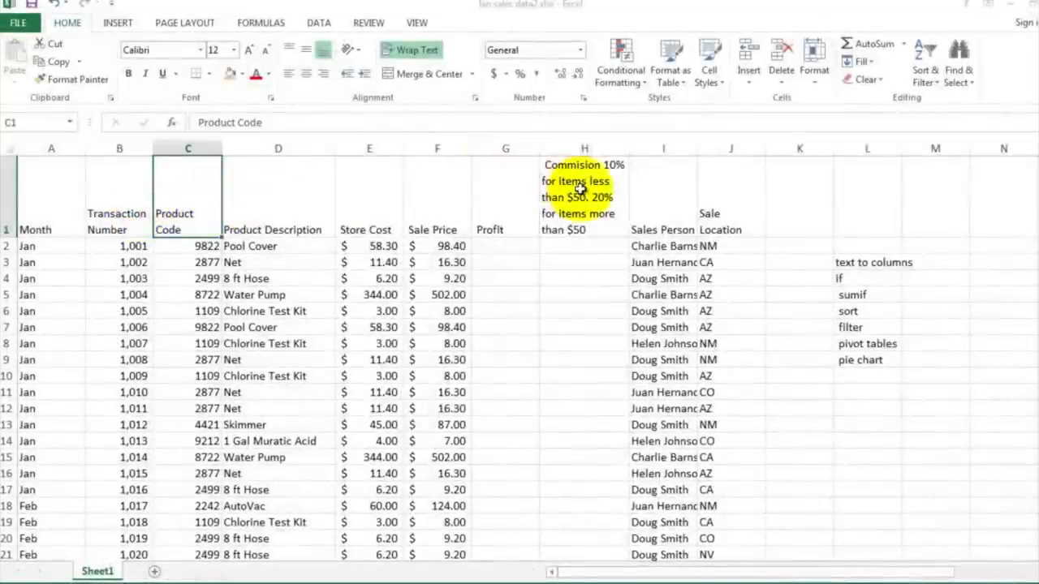
click(582, 223)
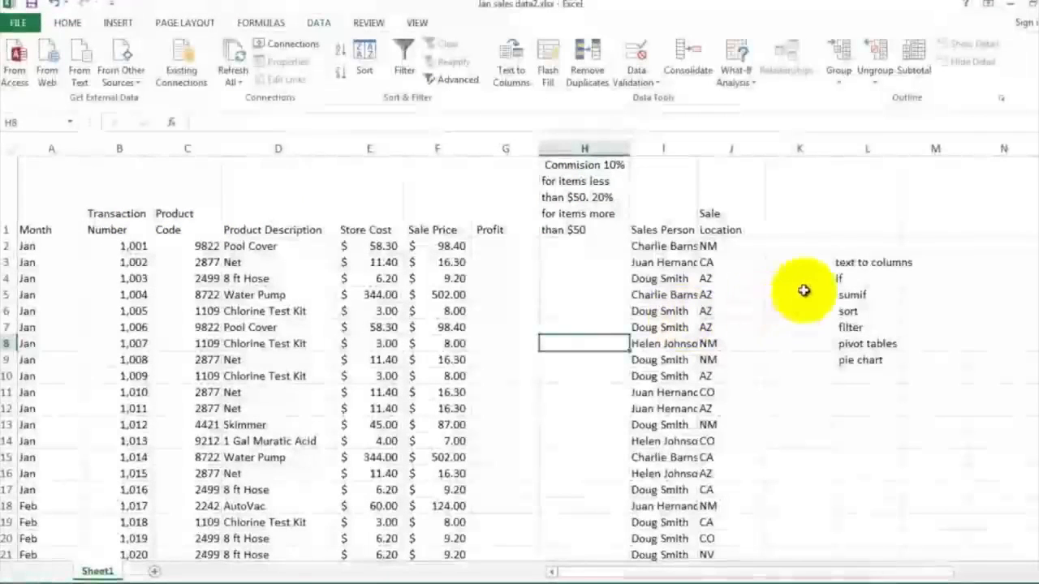
click(845, 261)
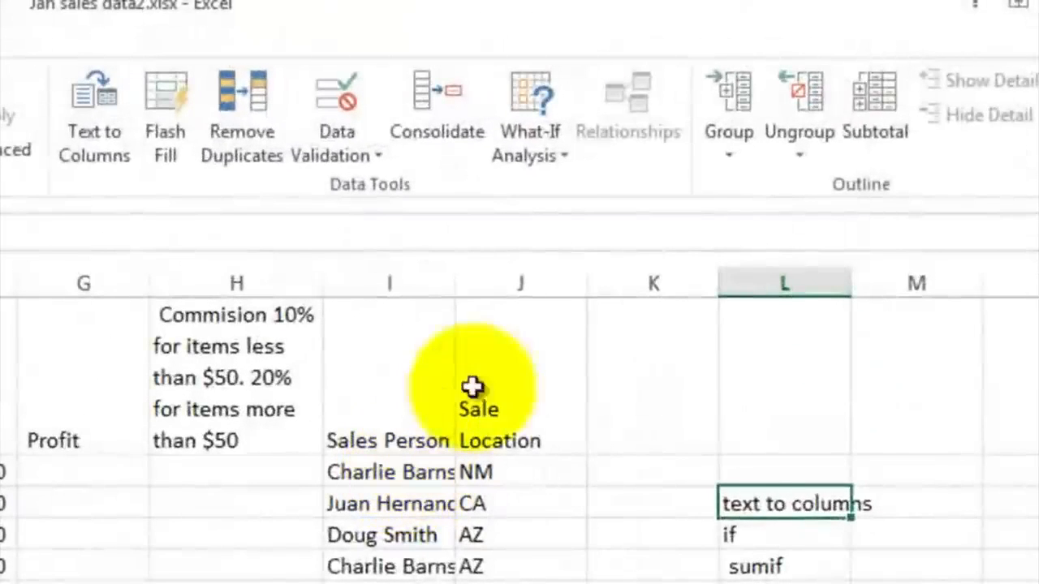
Step: Insert a blank column before the Sale Location column
click(511, 284)
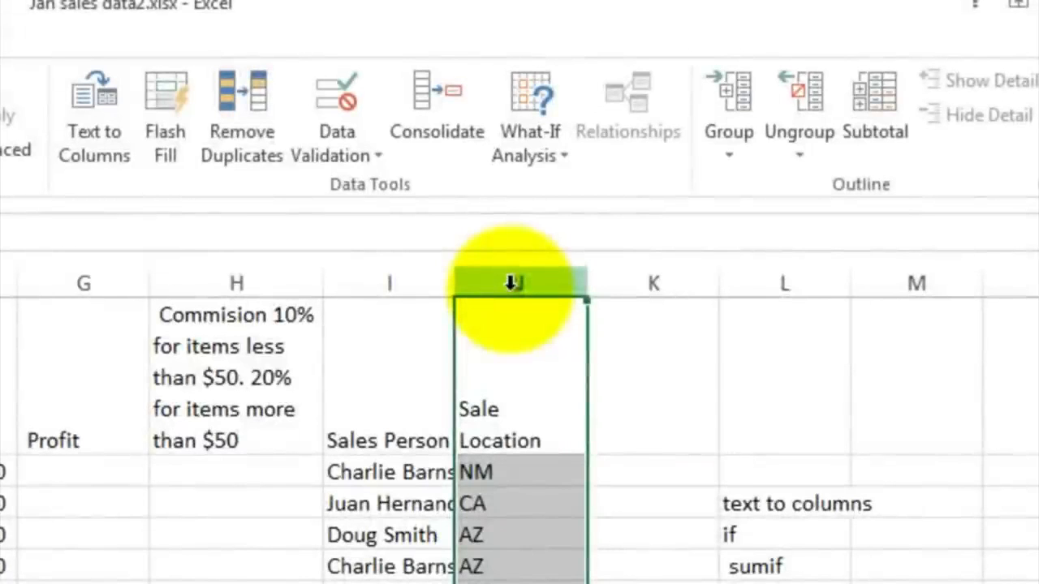
right_click(512, 284)
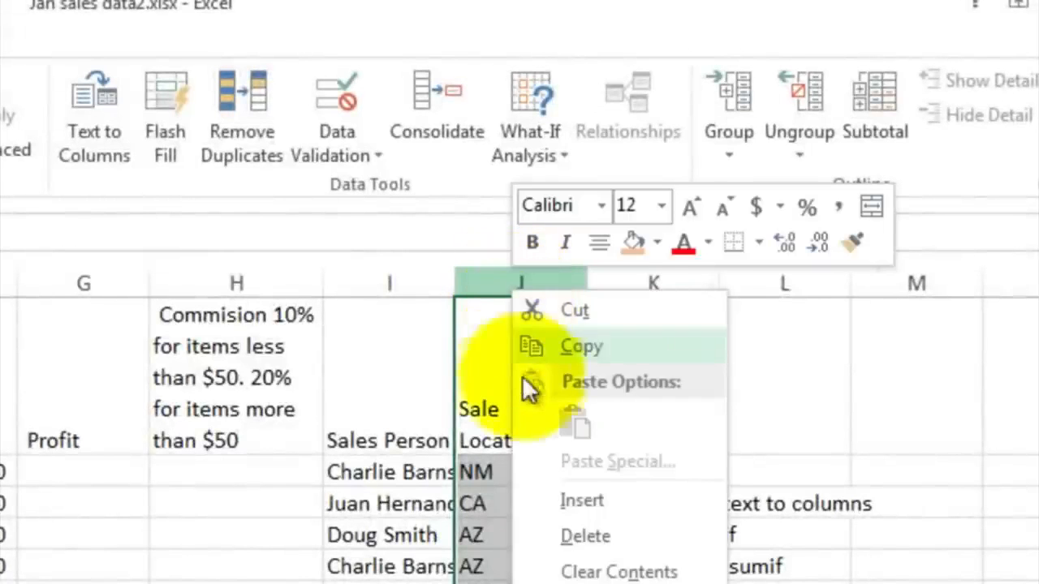
click(546, 497)
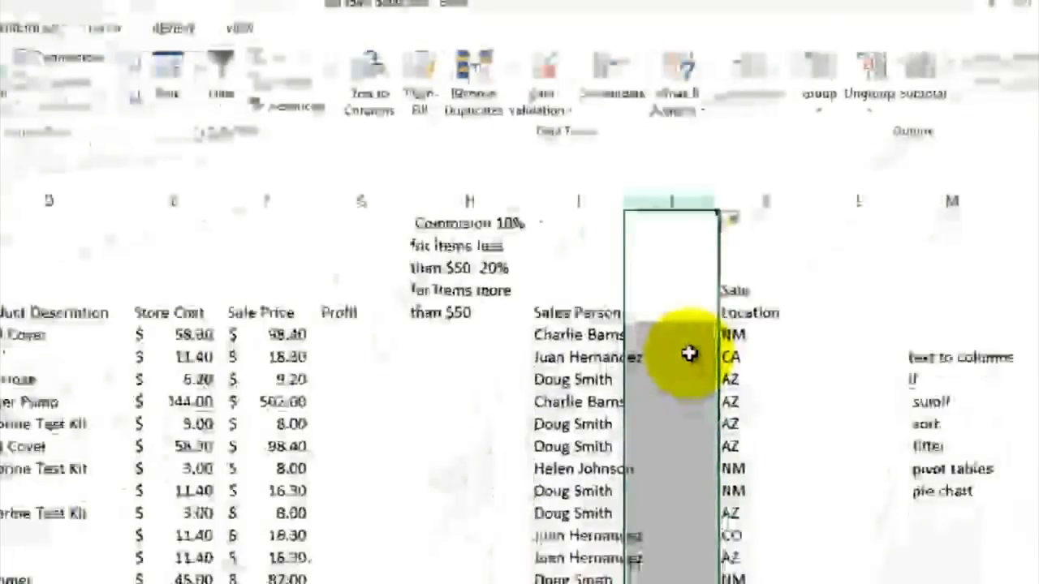
Step: Split the Sales Person column into first and last names with Text to Columns, delimited by Space only
click(581, 200)
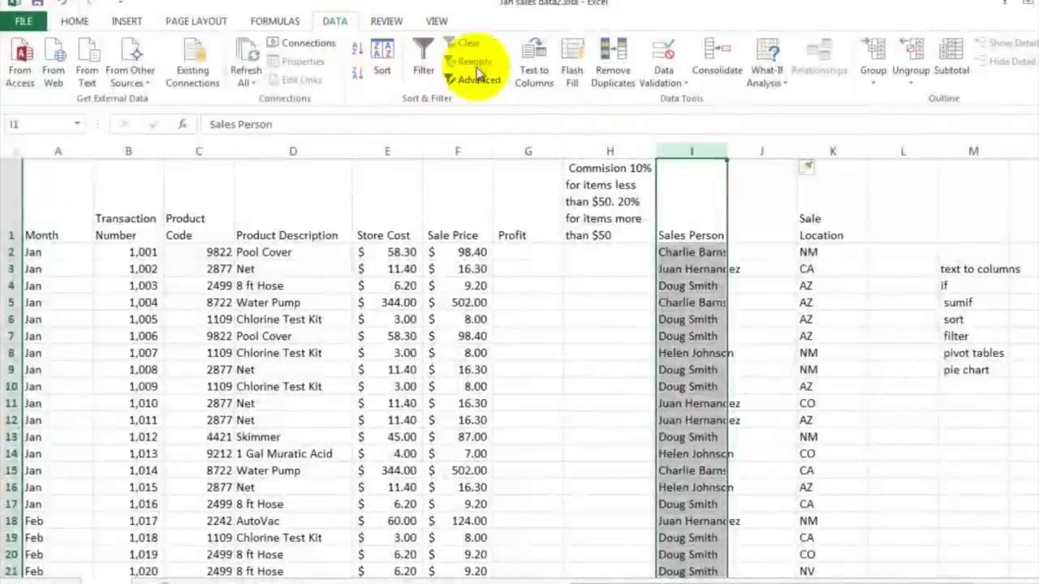
click(534, 60)
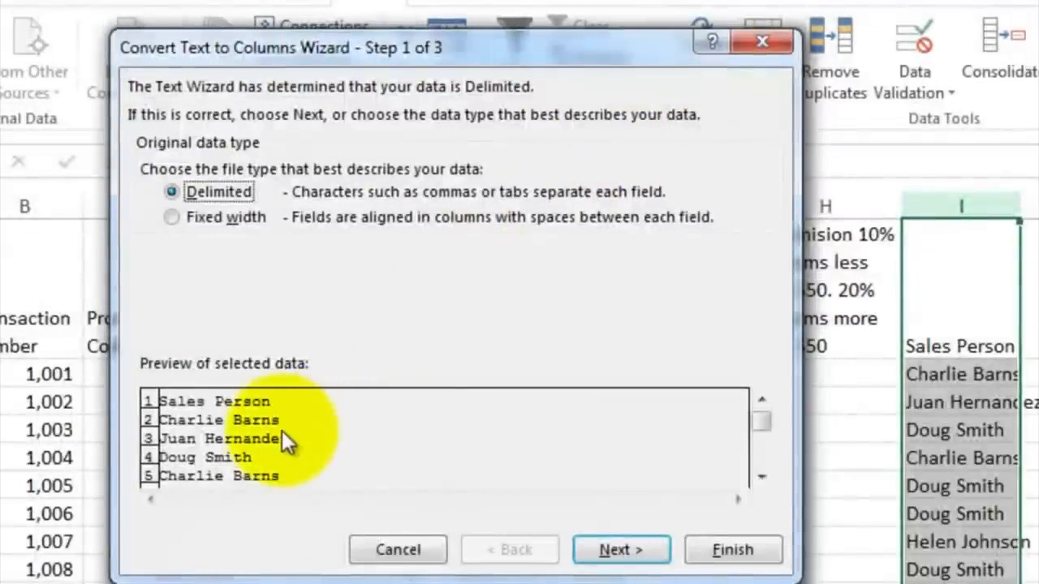
click(209, 216)
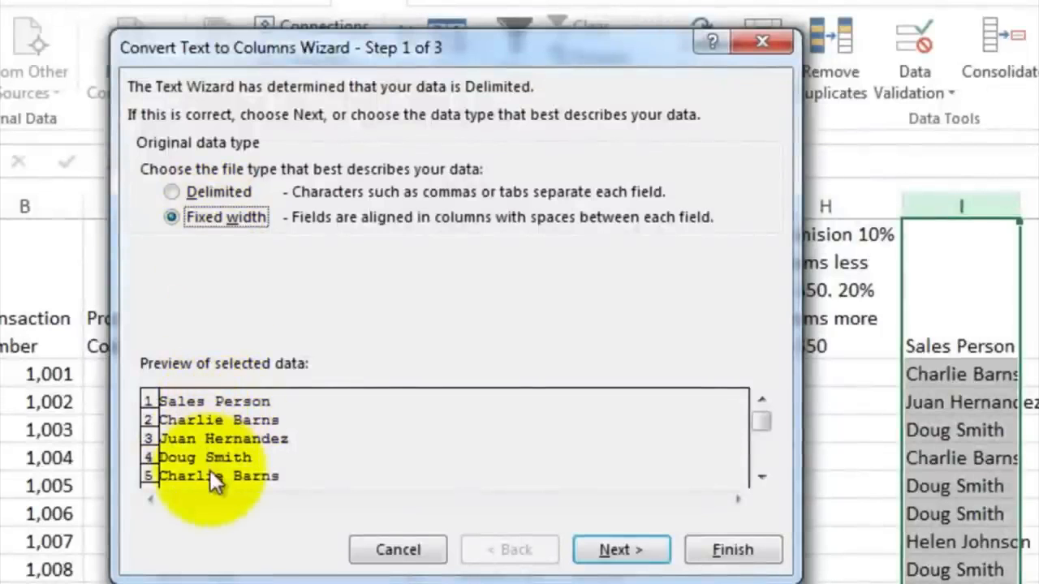
click(171, 192)
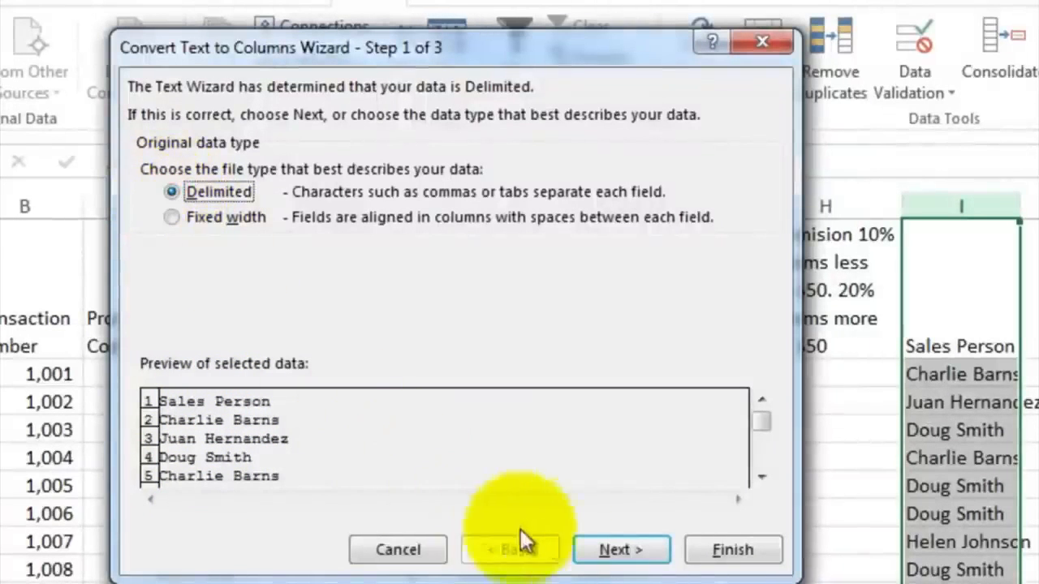
click(607, 550)
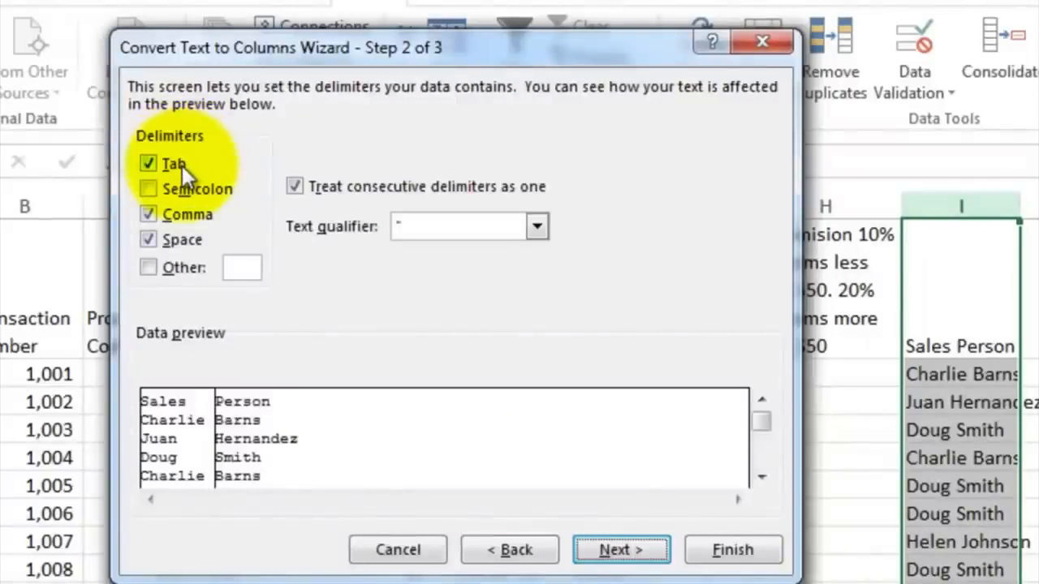
click(171, 242)
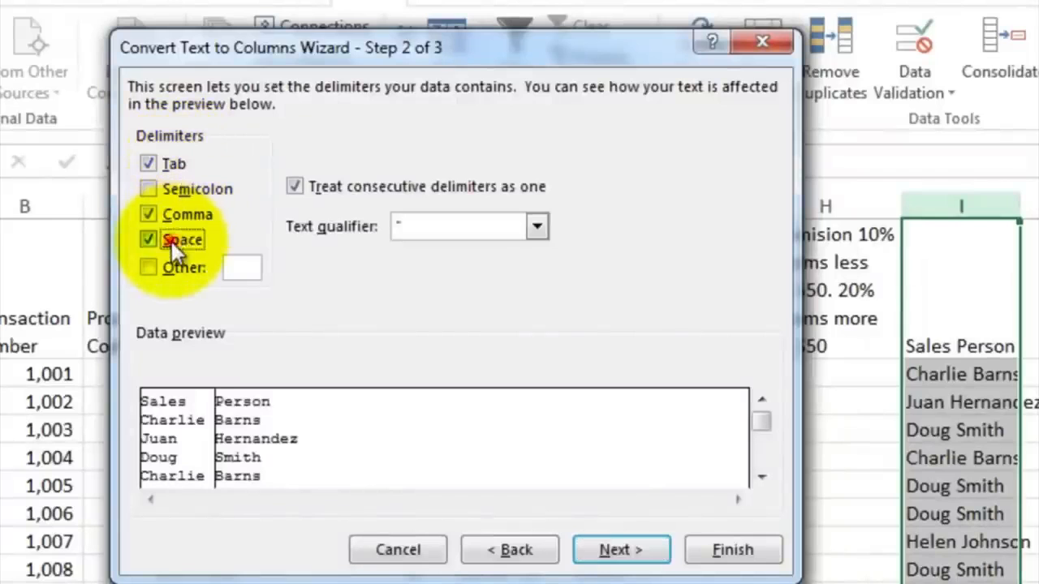
click(162, 215)
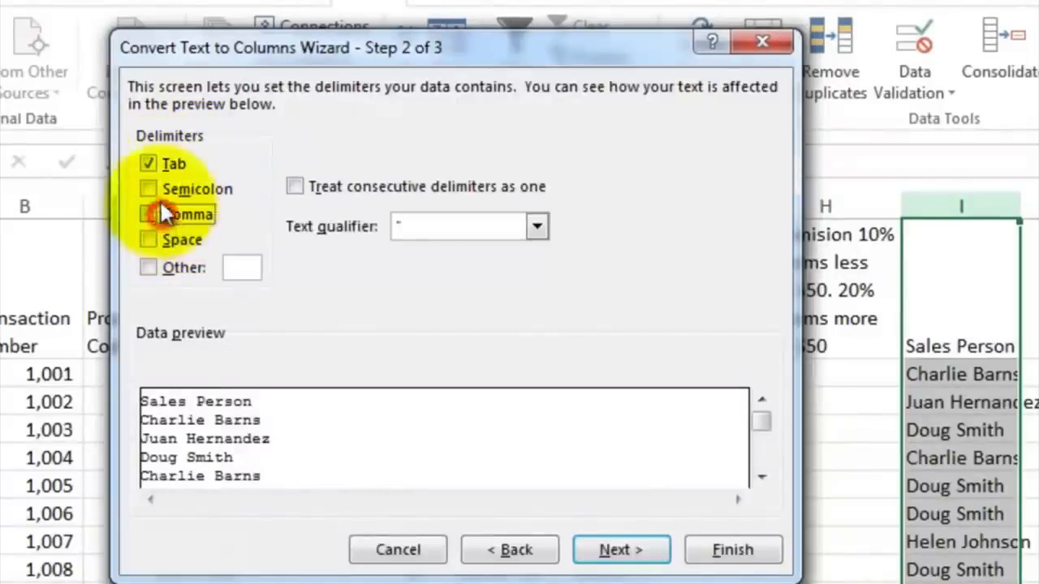
click(155, 166)
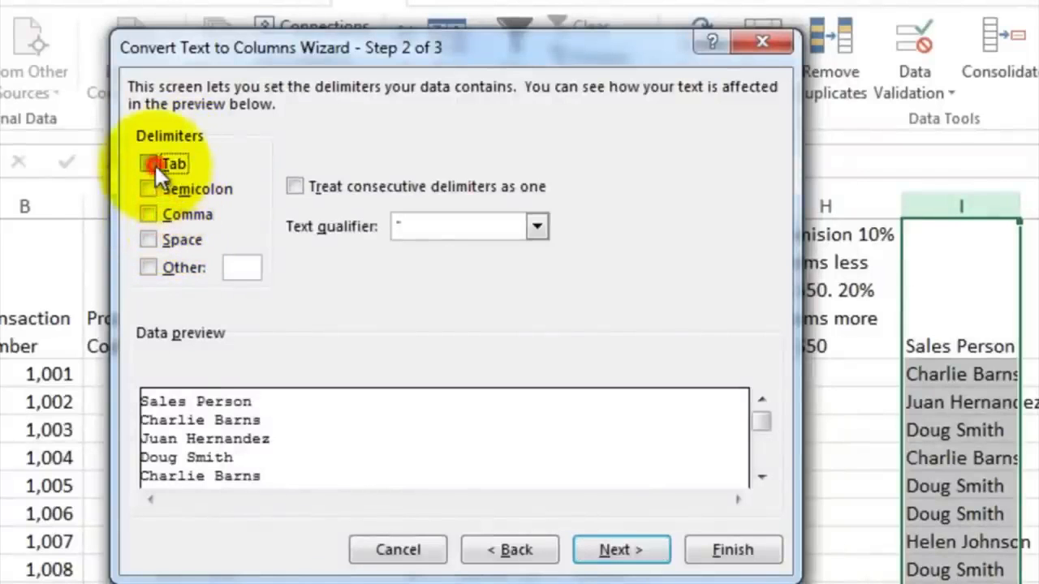
click(147, 239)
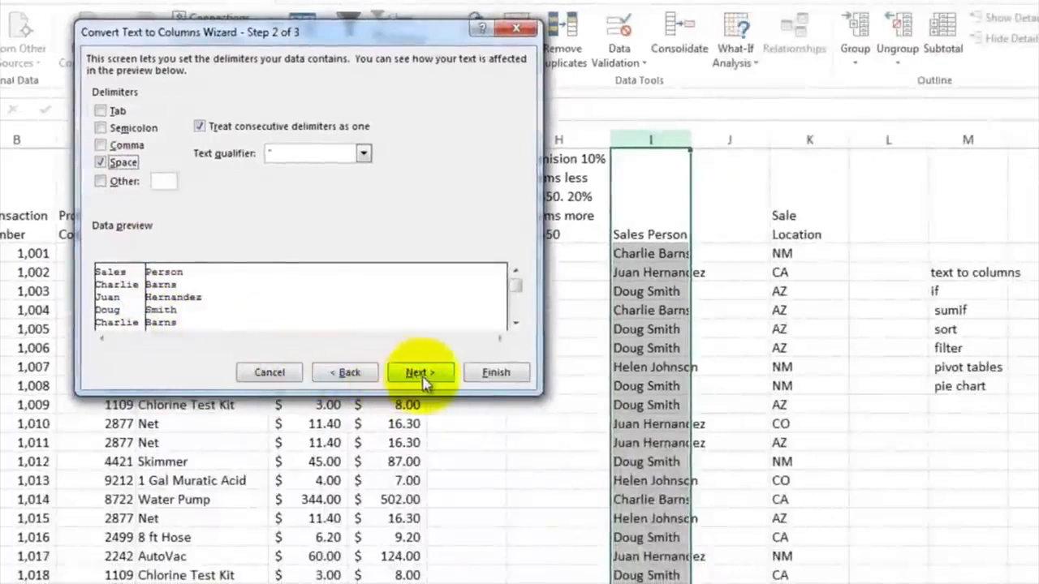
click(524, 393)
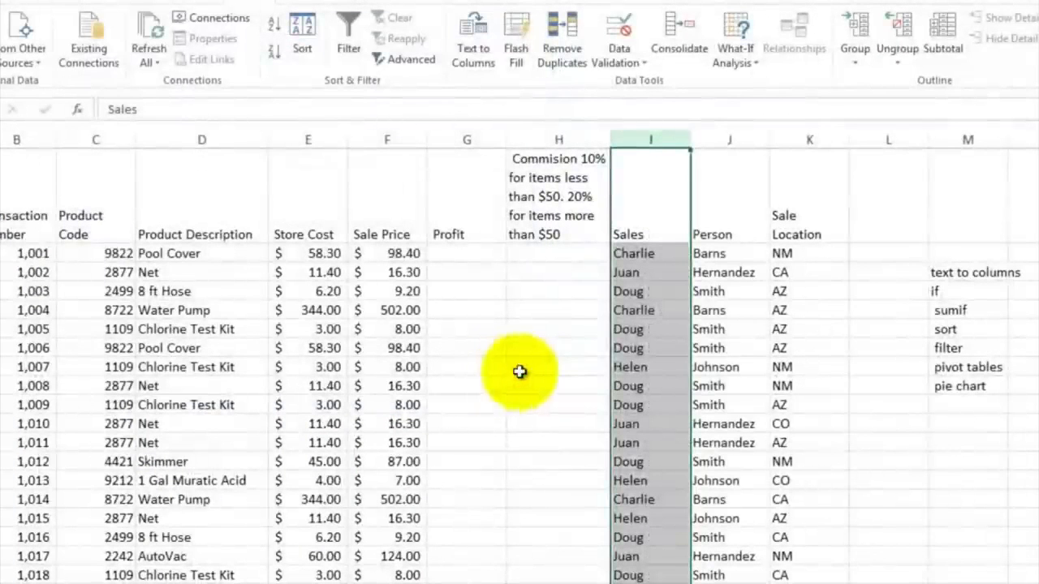
Step: Rename the split columns' headers as First Name and Last Name
click(661, 234)
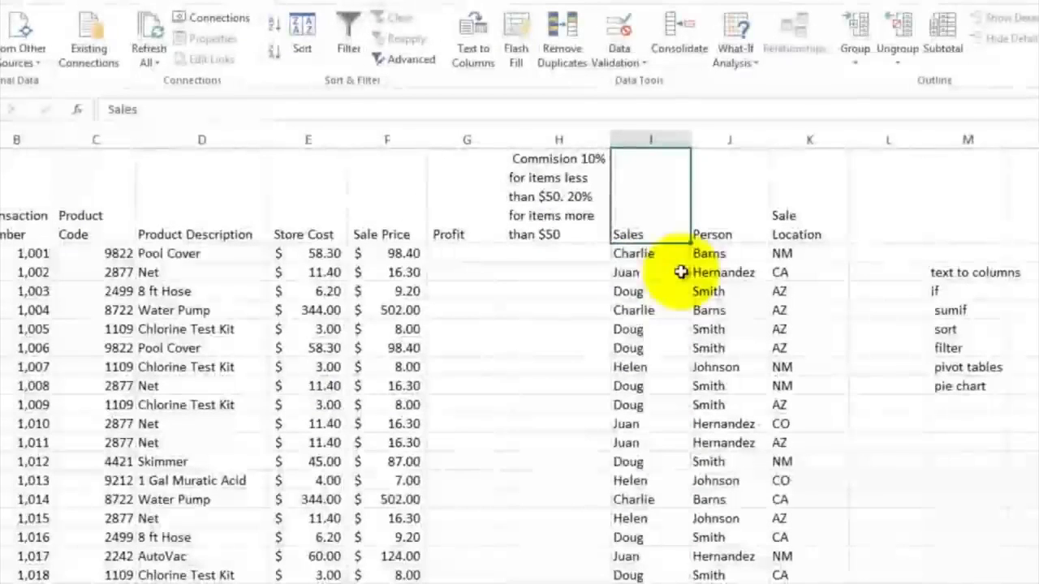
text(First Name)
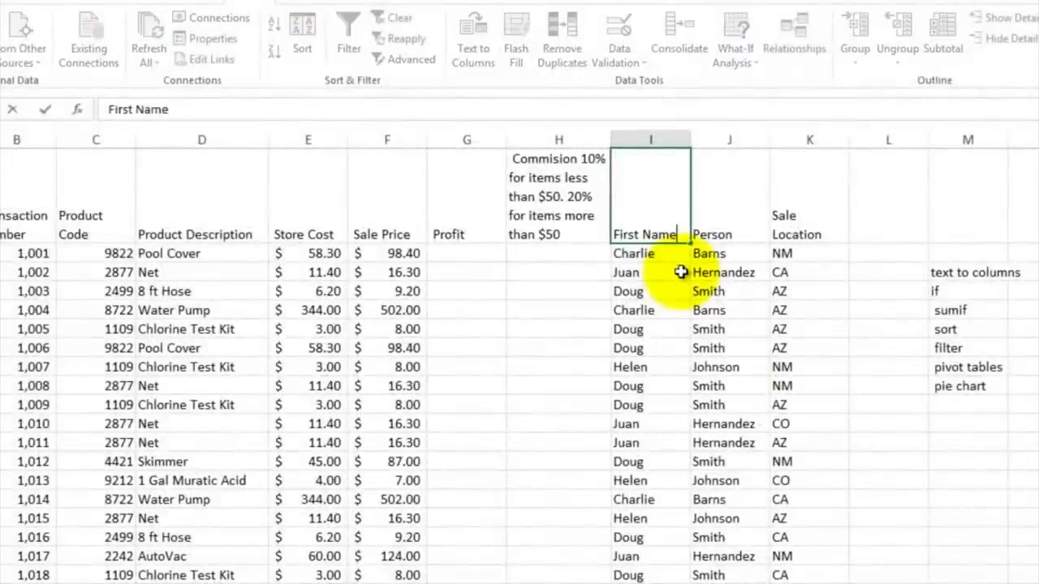
key(Tab)
text(Last Name)
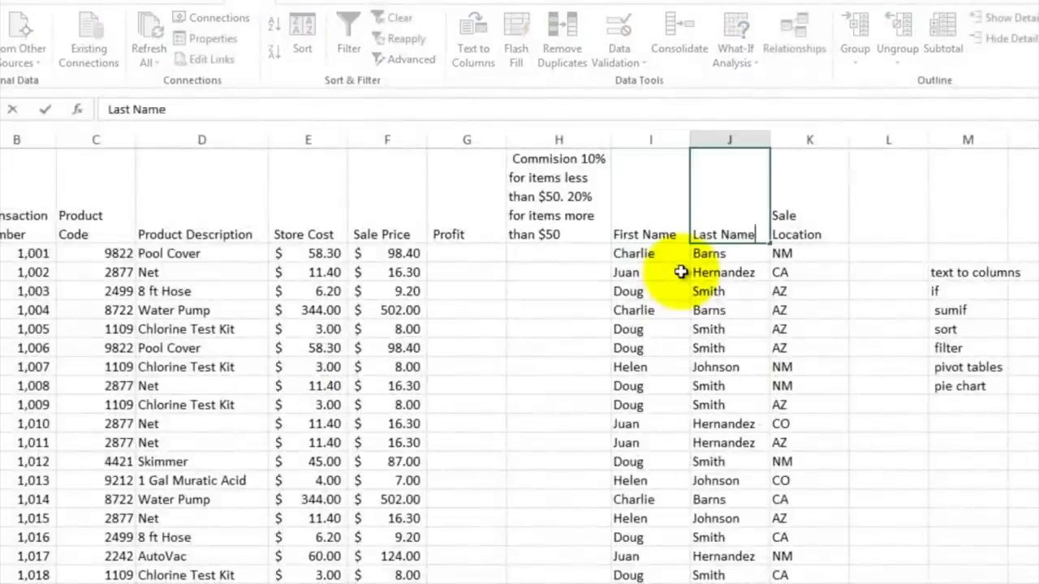
key(Return)
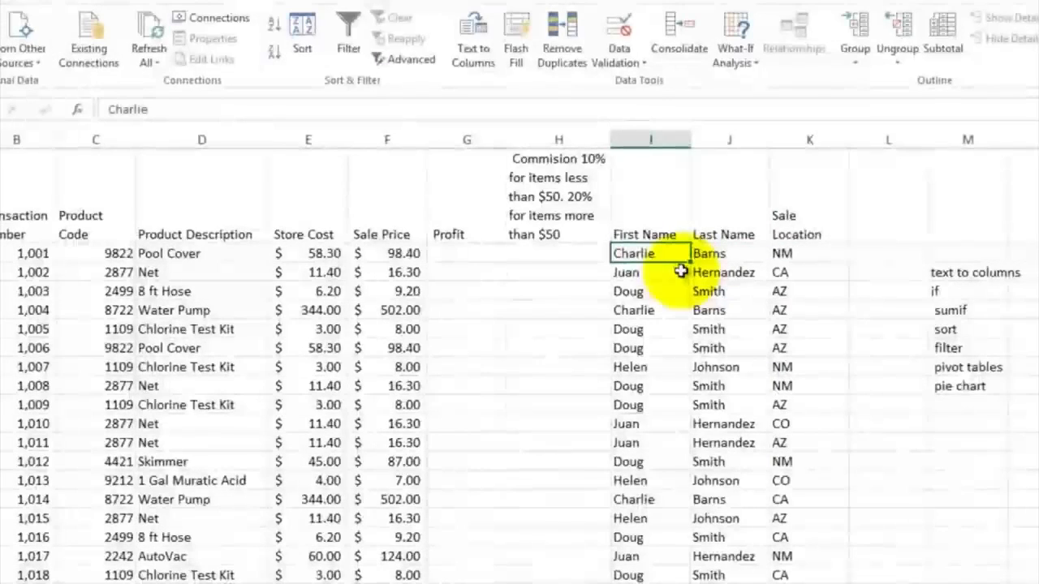
Step: Enter a profit formula in G2 that subtracts the store cost E2 from the sale price F2
click(475, 258)
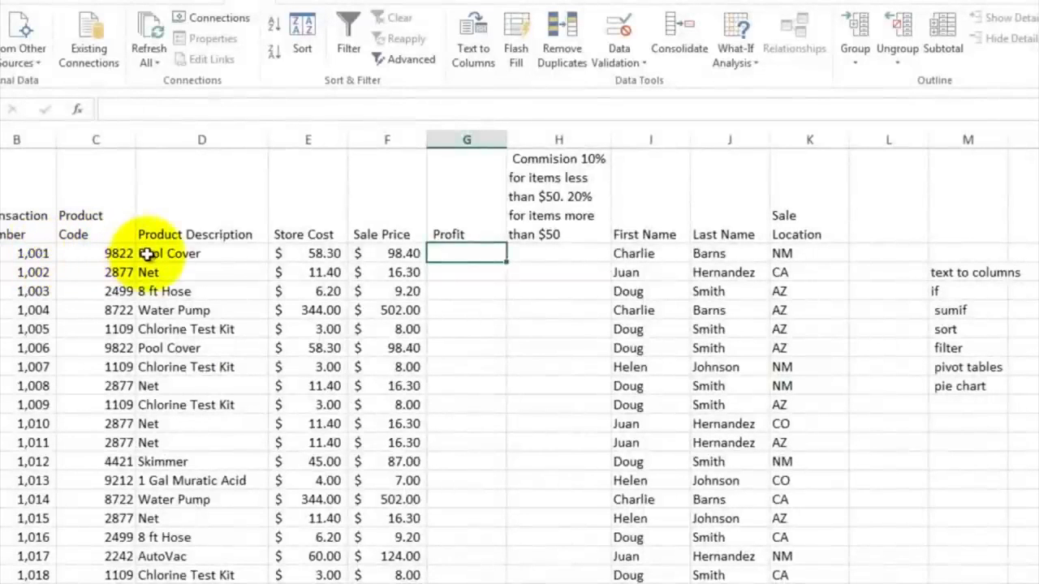
click(106, 256)
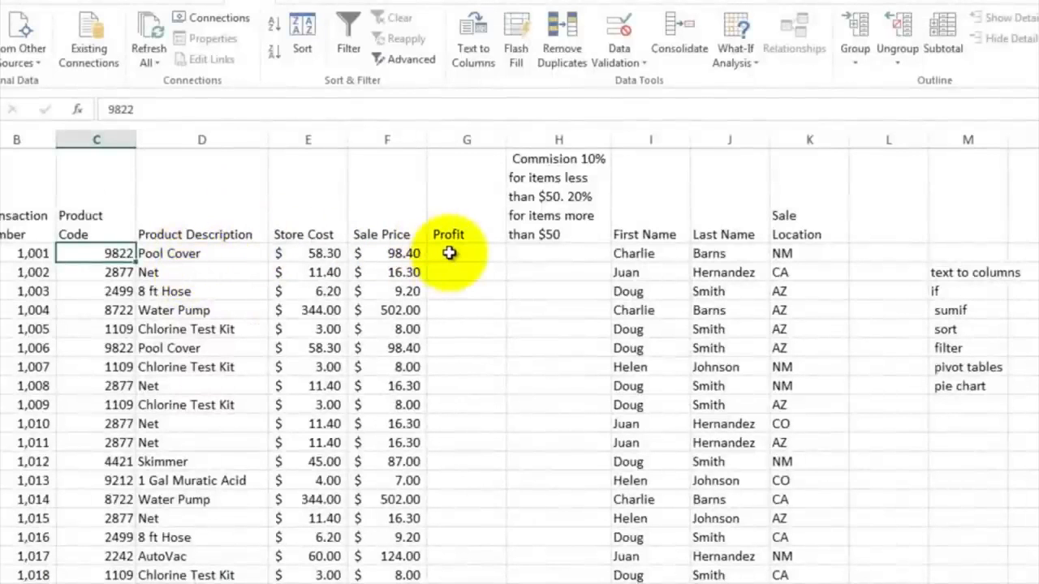
click(388, 253)
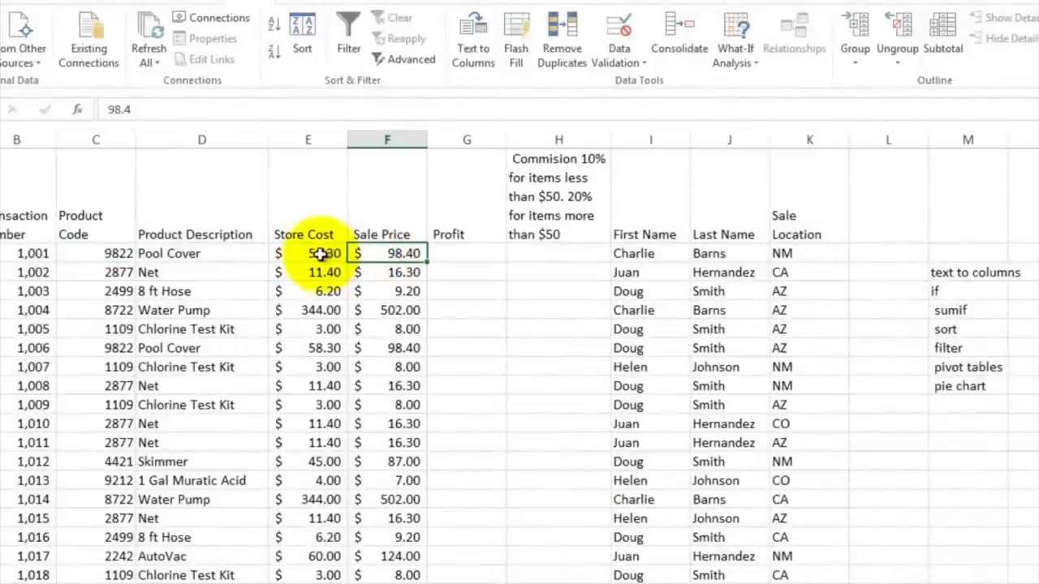
click(450, 253)
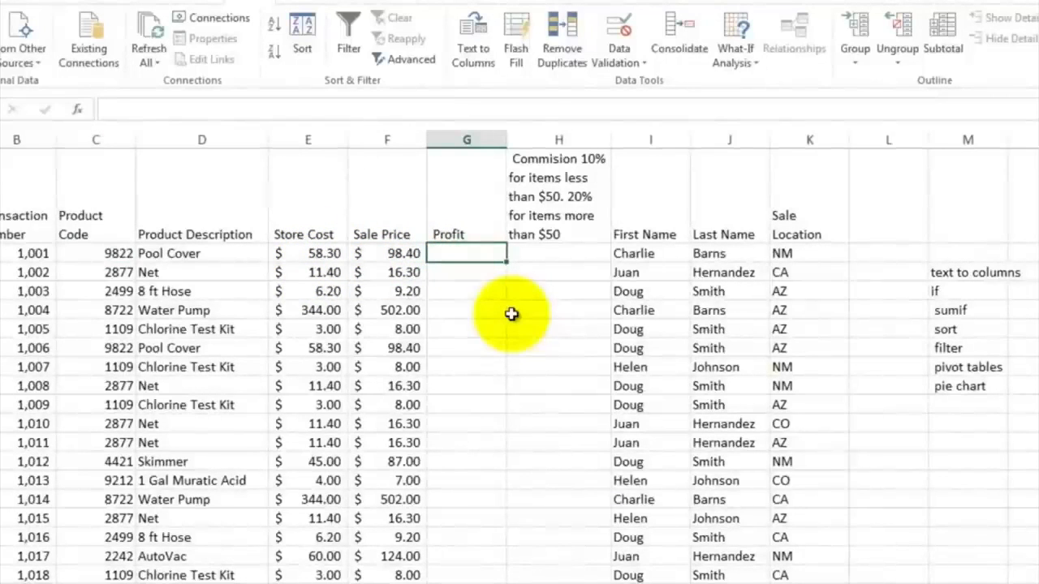
text(=)
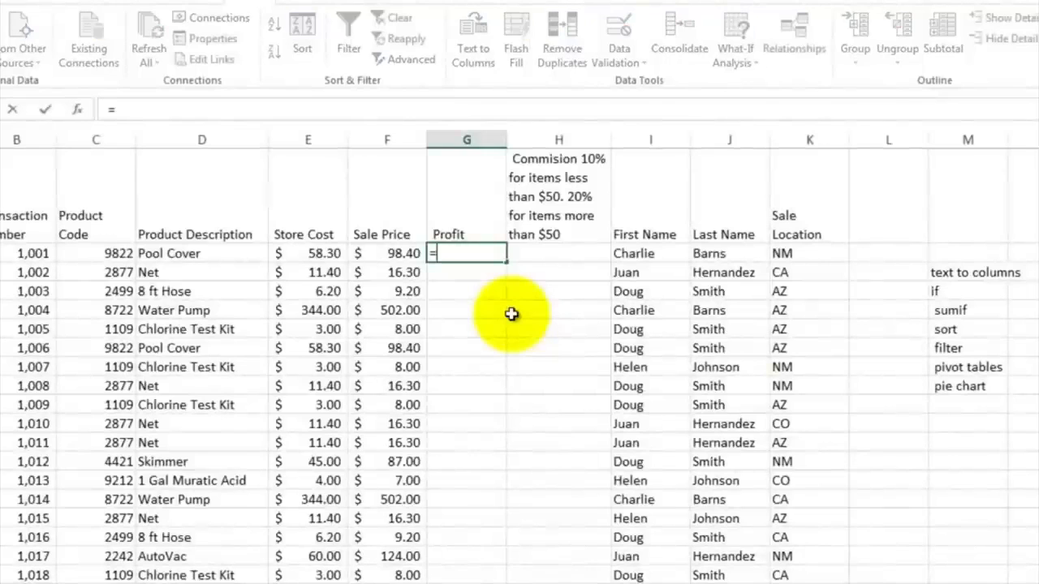
click(401, 254)
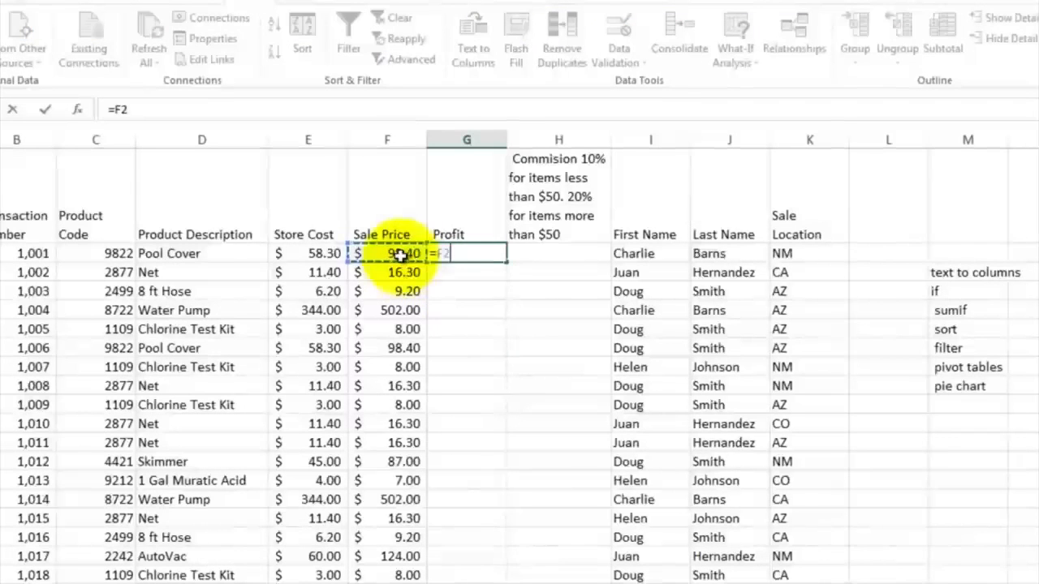
text(-)
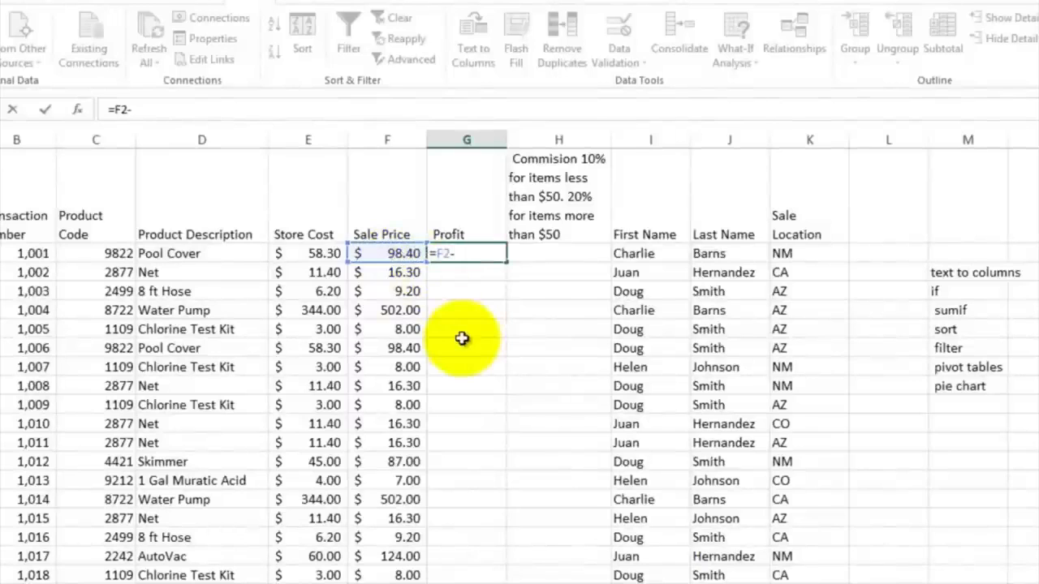
click(320, 254)
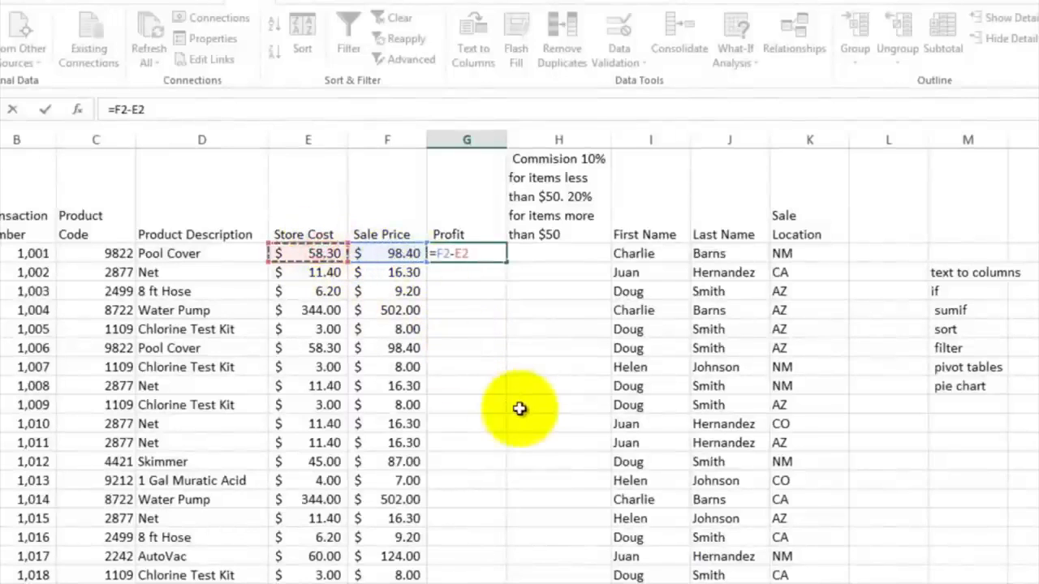
key(Return)
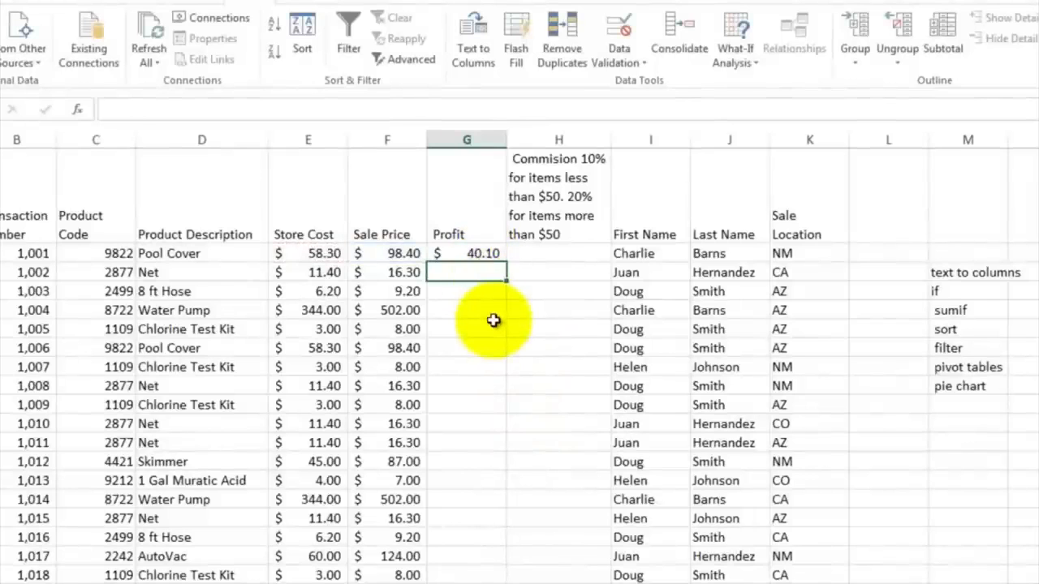
Step: Apply the Accounting number format to the profit cell G2
click(473, 255)
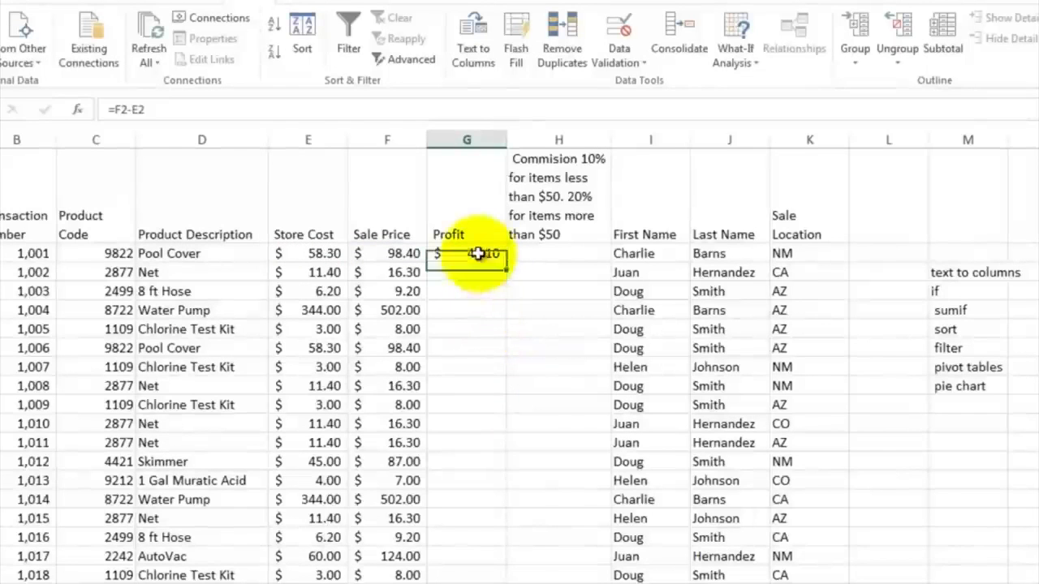
click(1, 1)
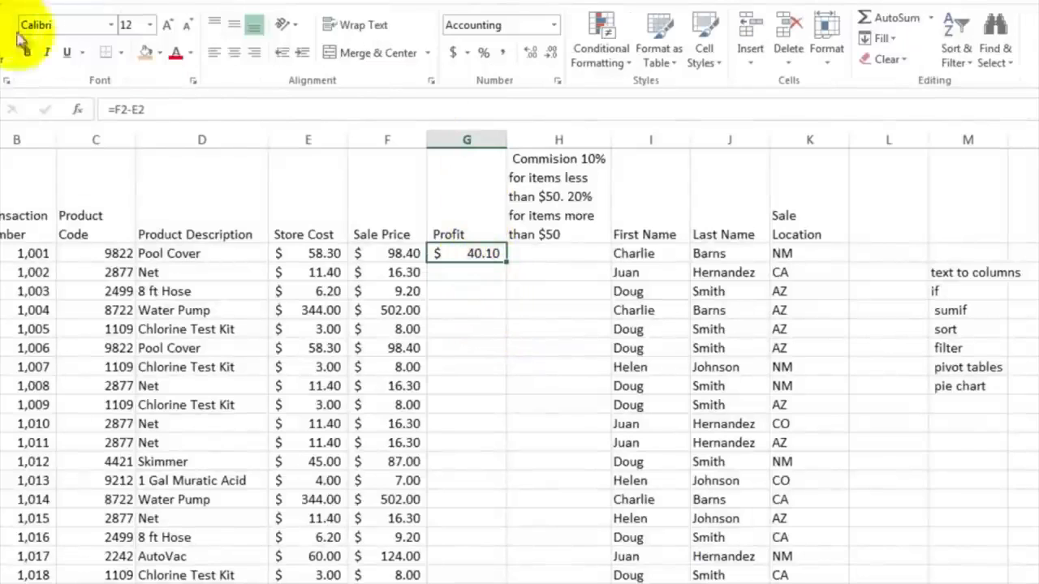
click(456, 55)
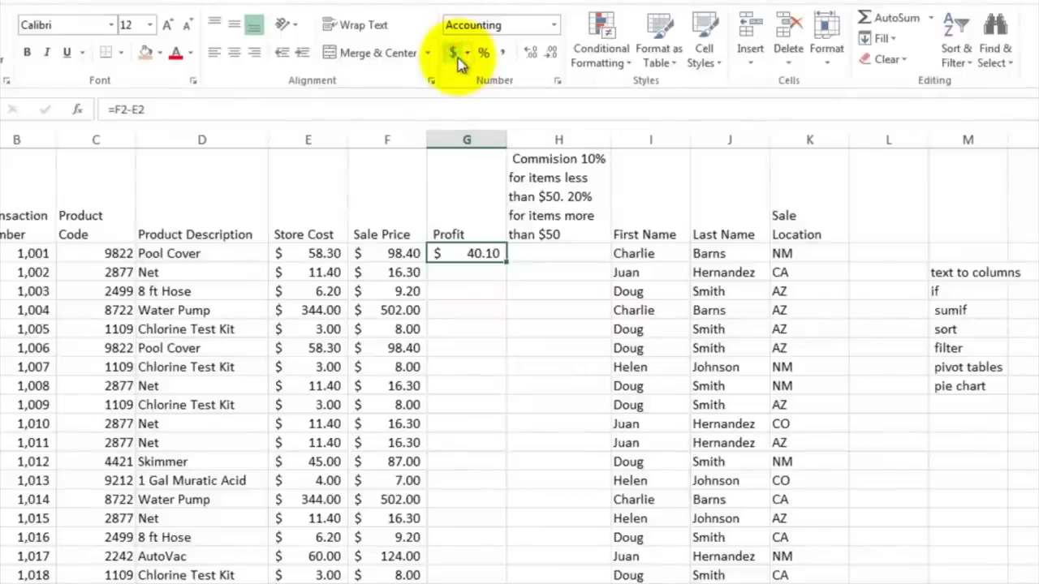
click(456, 57)
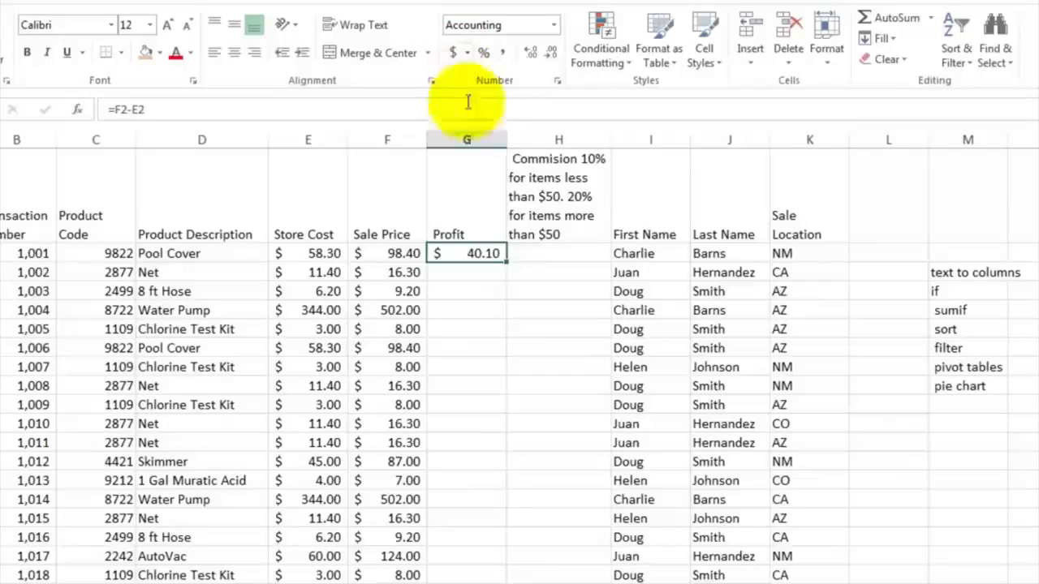
Step: Enter the commission formula =IF(F2>50,G2*.2,G2*.1) in H2
click(524, 255)
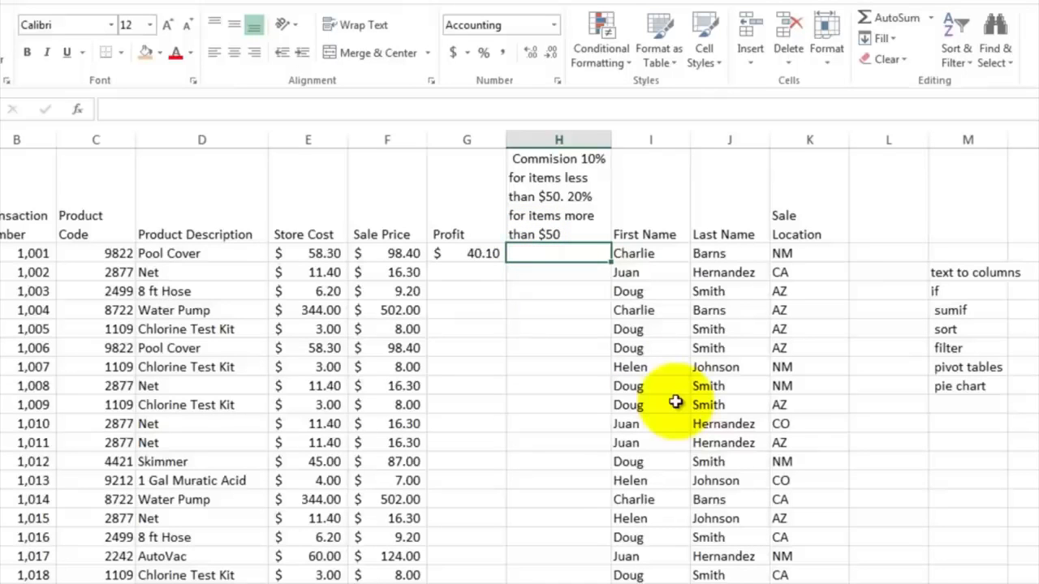
text(=if)
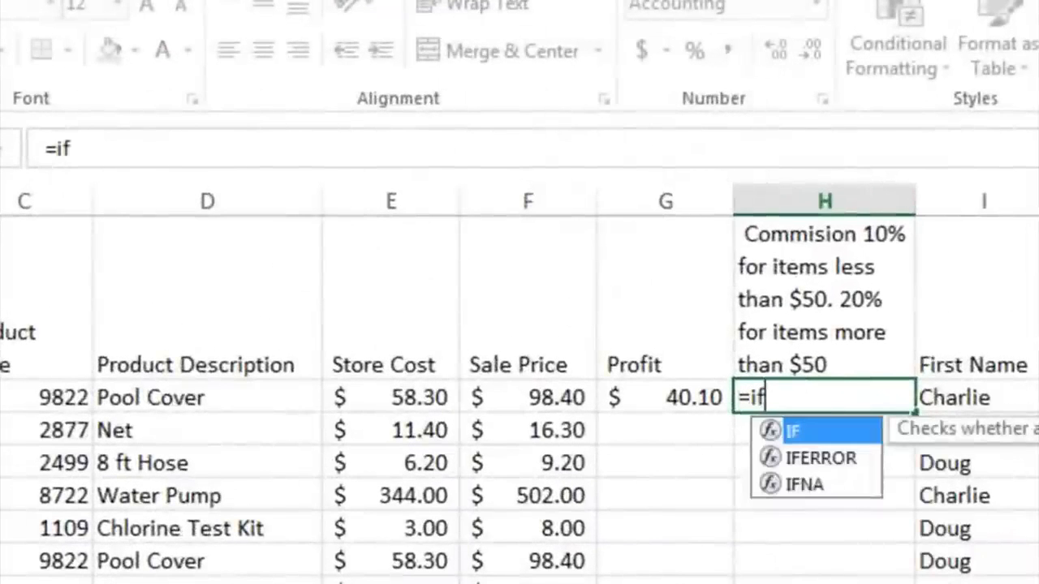
text(()
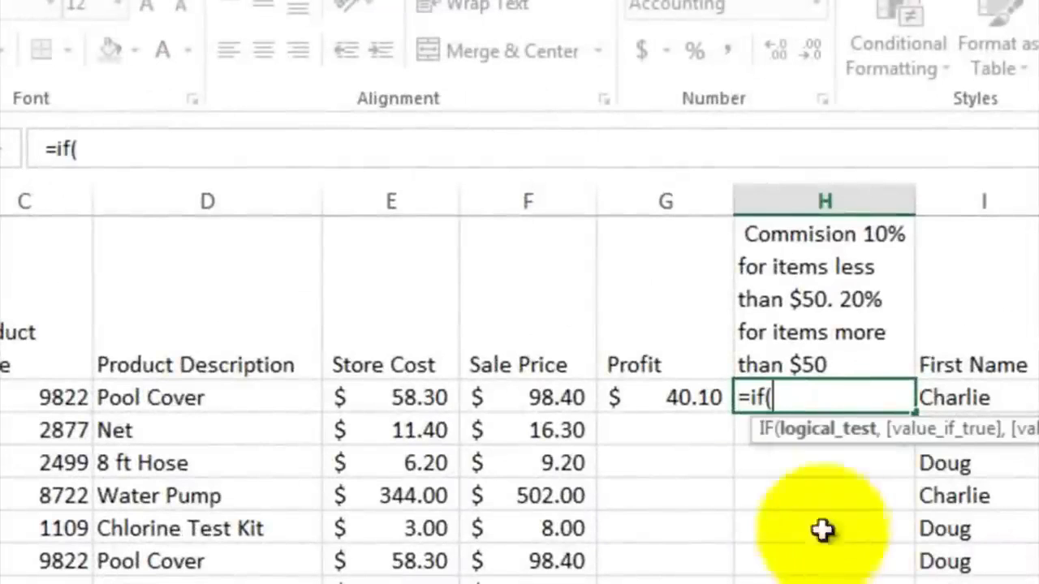
click(528, 393)
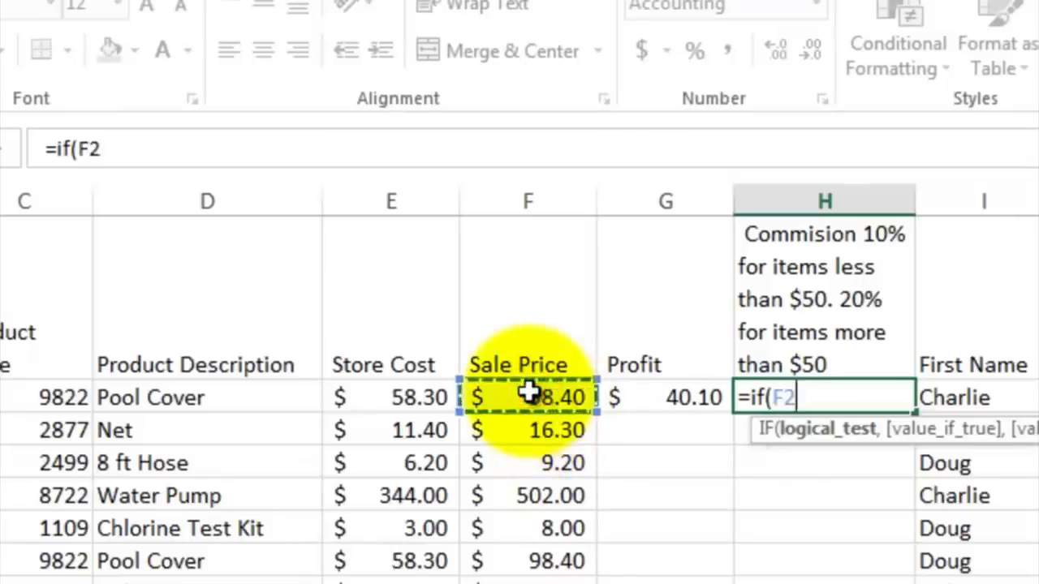
text(>50,)
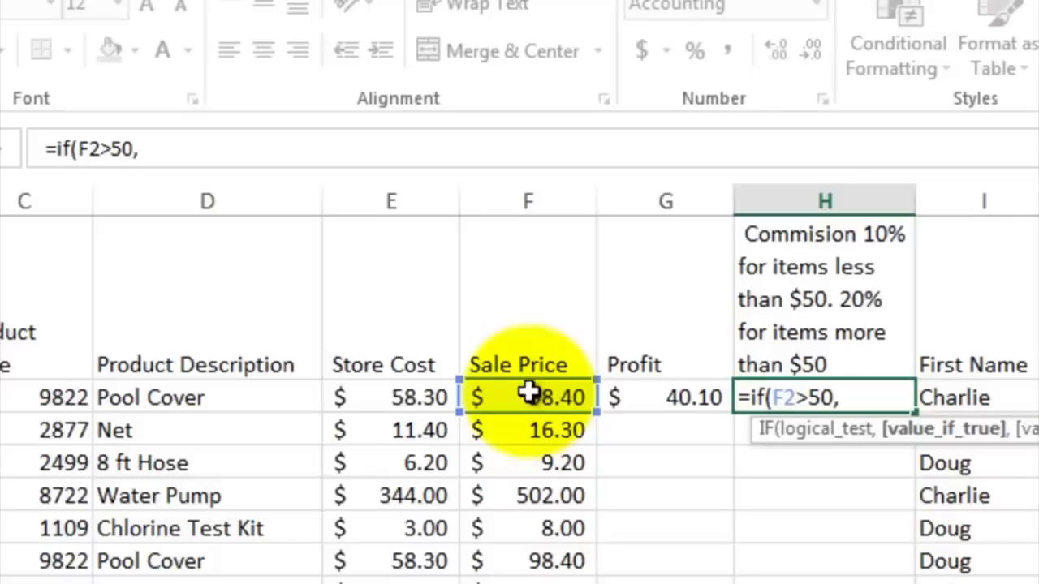
click(652, 396)
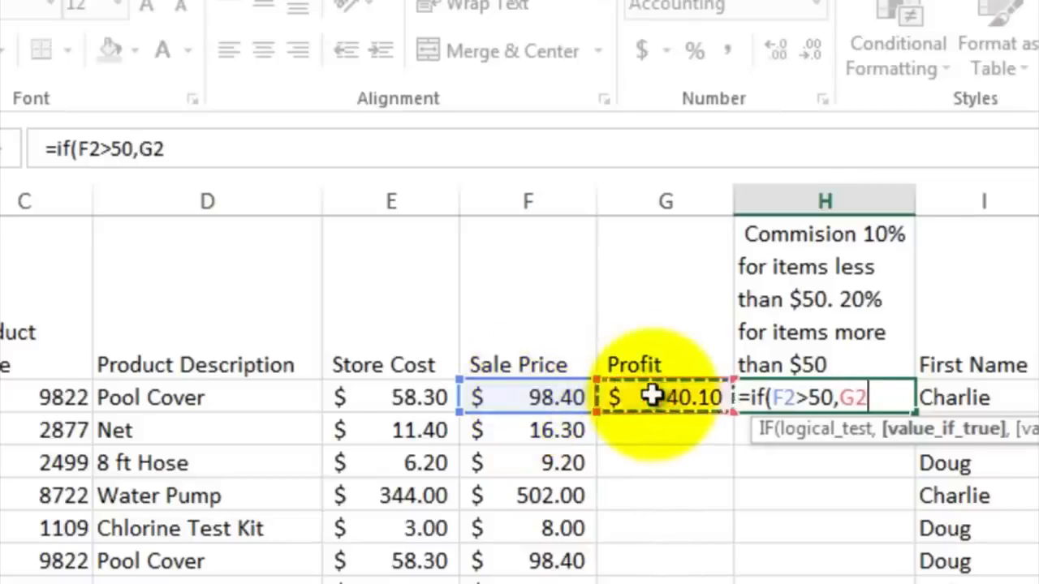
text(*.2)
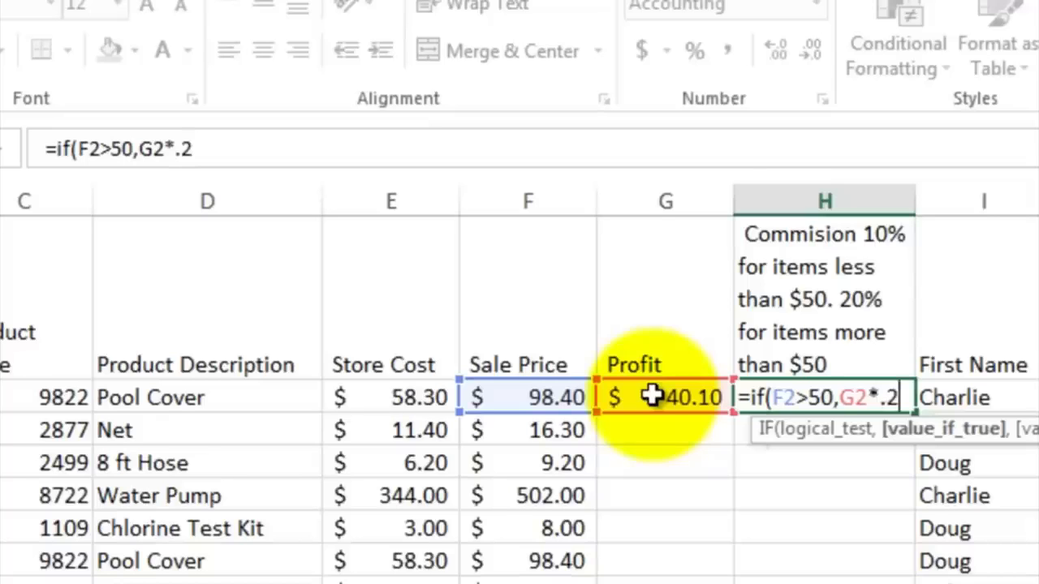
text(,)
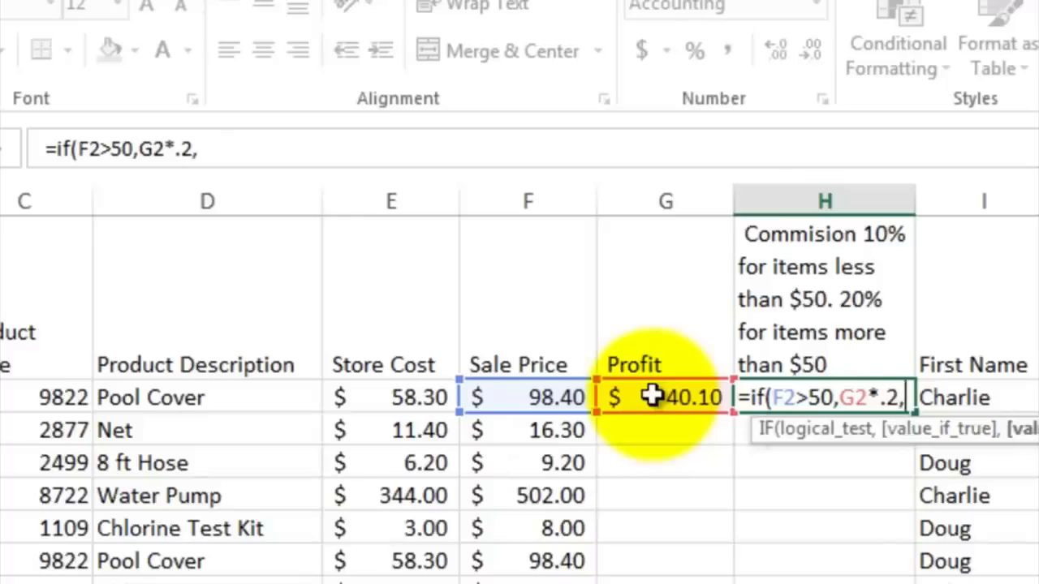
click(653, 396)
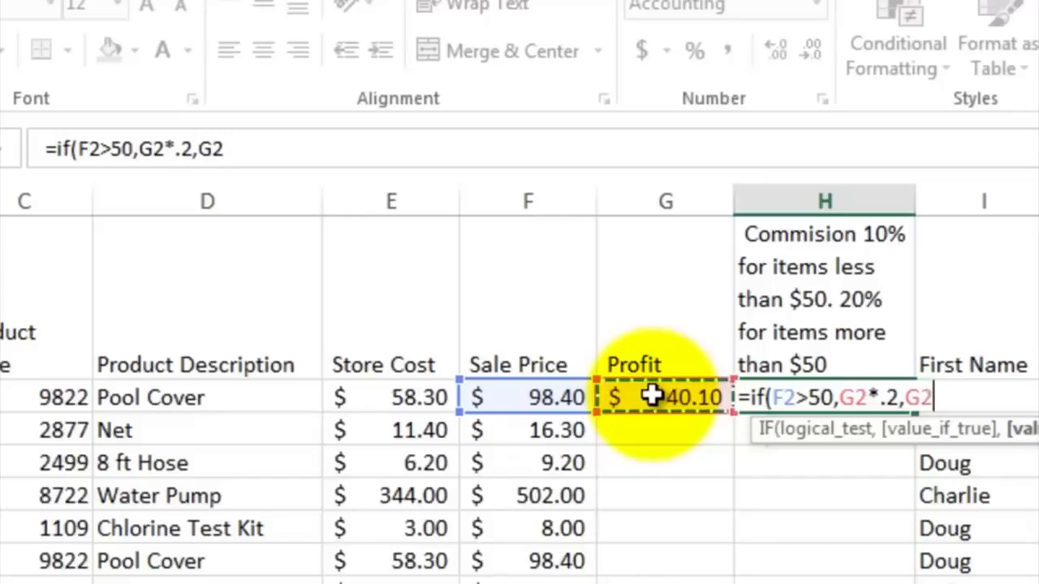
text(*)
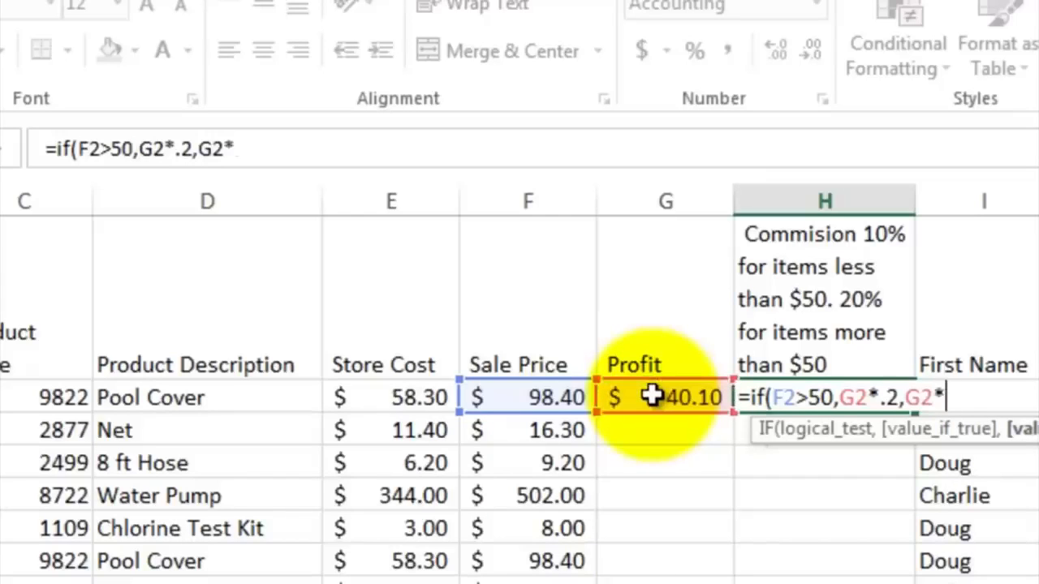
text(.1))
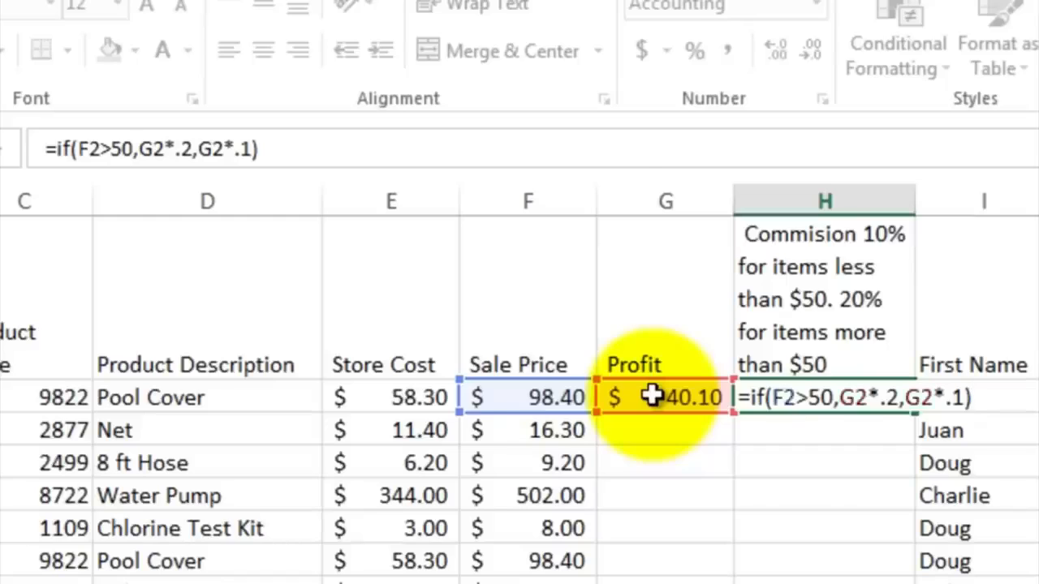
key(Return)
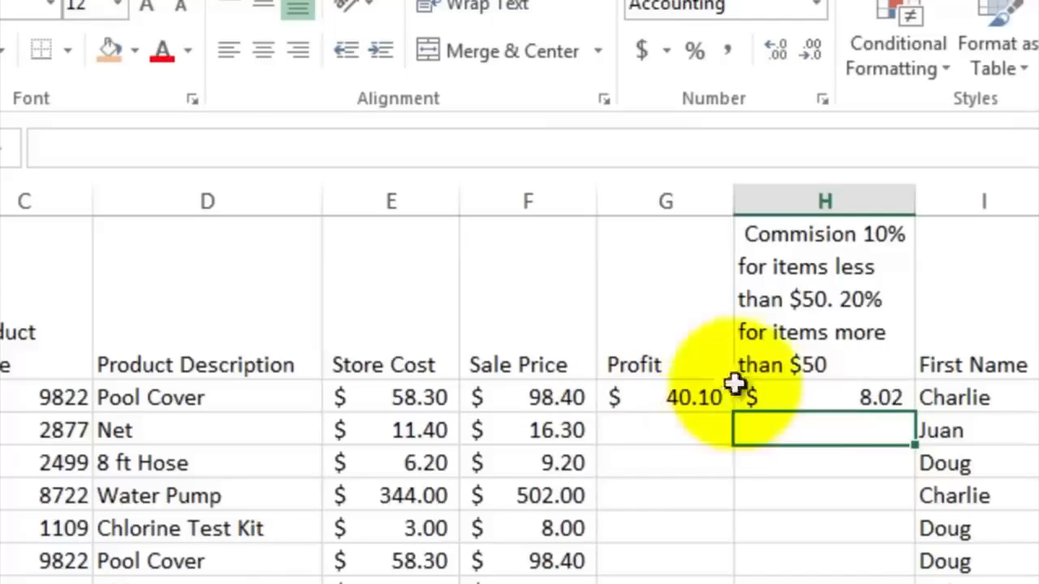
Step: Fill the profit and commission formulas in G2:H2 down through row 9
click(846, 395)
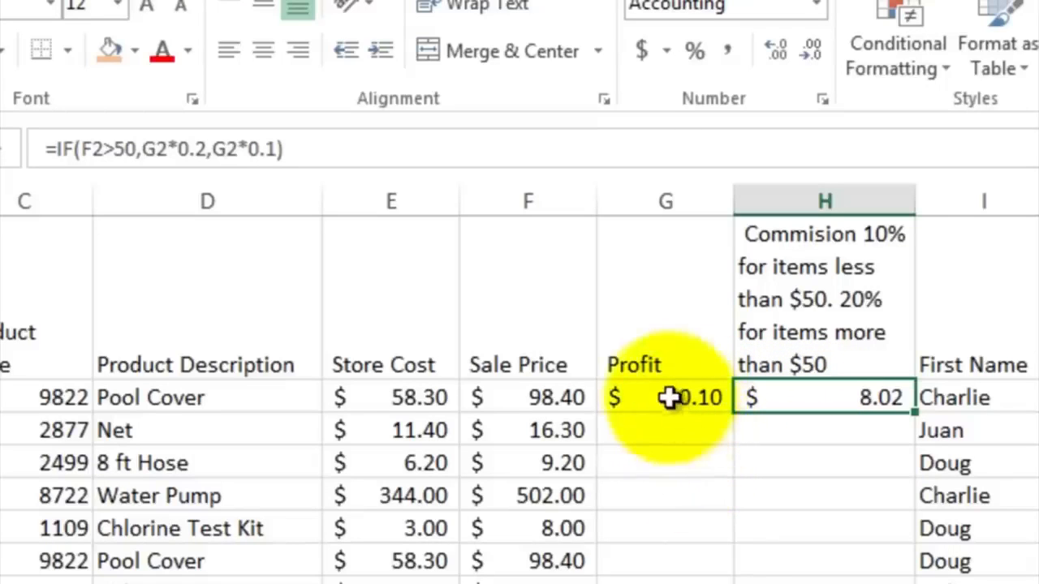
drag(673, 397, 840, 401)
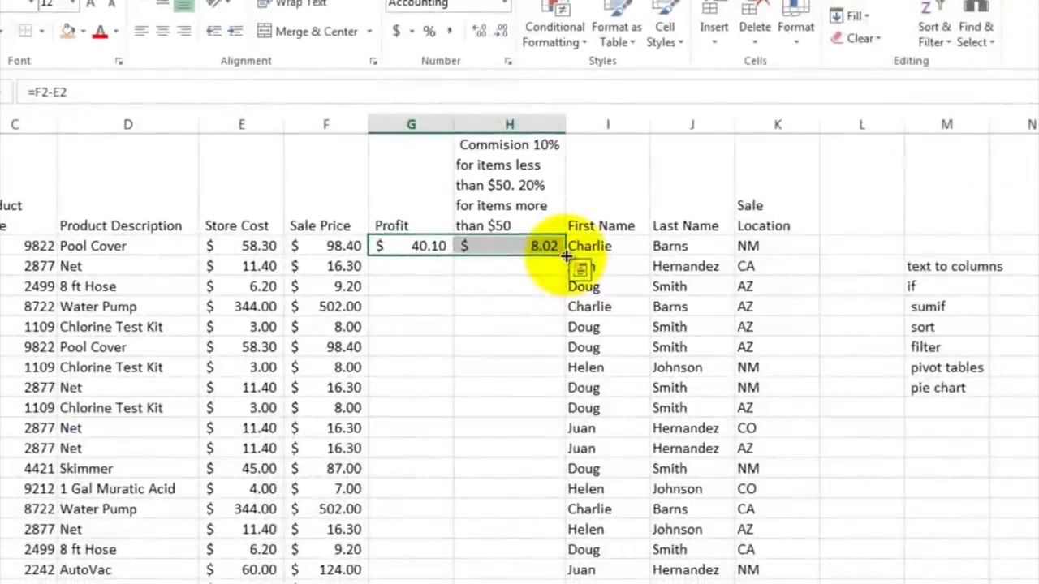
drag(566, 255, 553, 388)
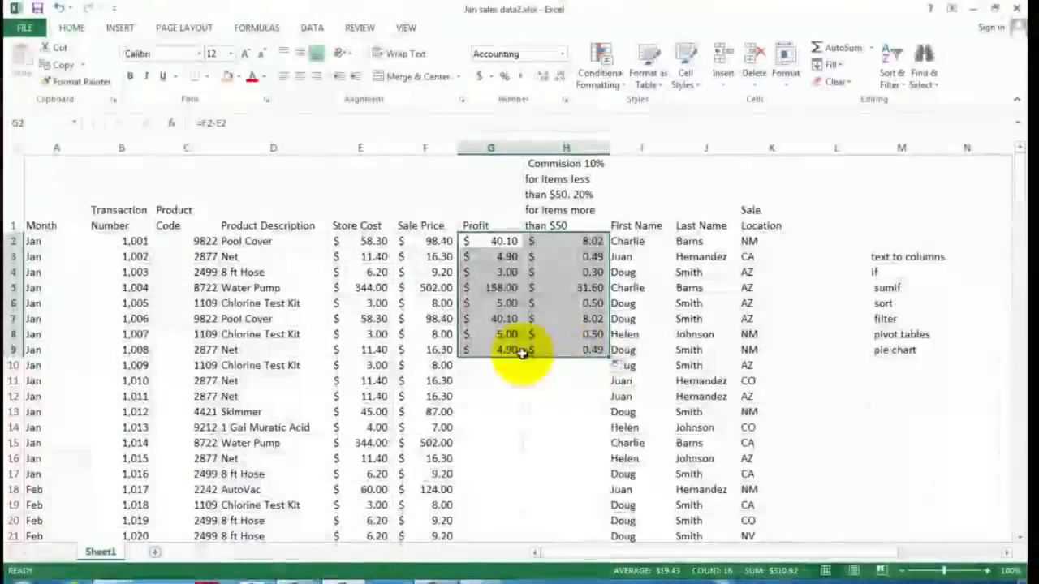
Step: Fill the profit and commission formulas from G2:H2 down through row 172
drag(492, 240, 552, 241)
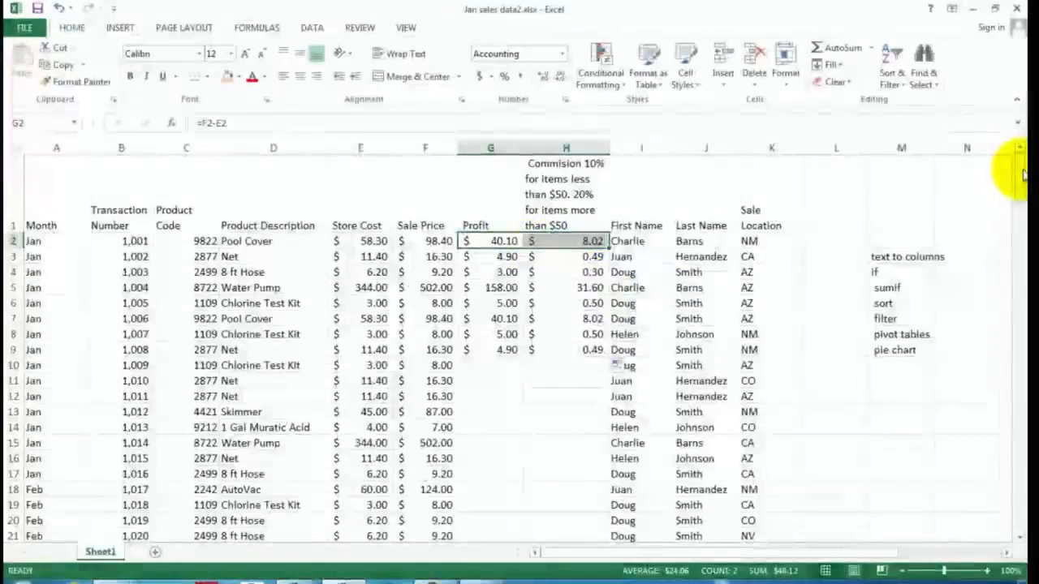
drag(1019, 169, 1016, 504)
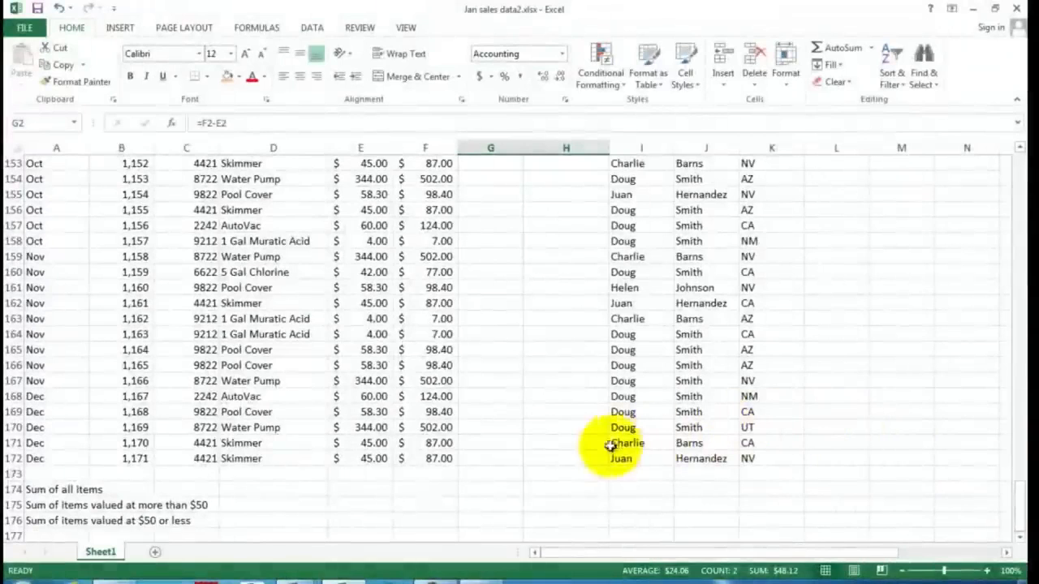
shift+click(564, 456)
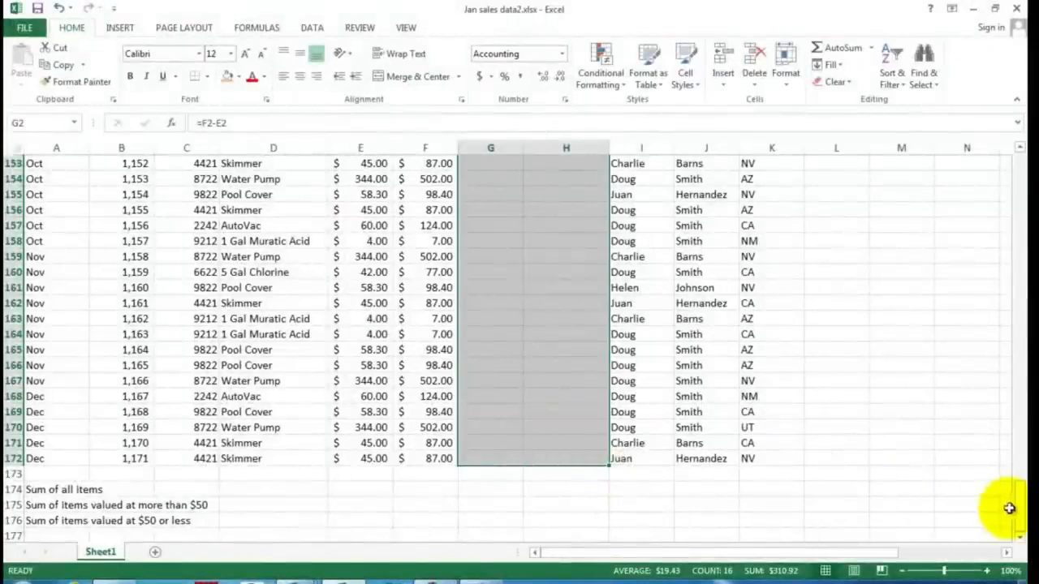
drag(1020, 510, 1011, 314)
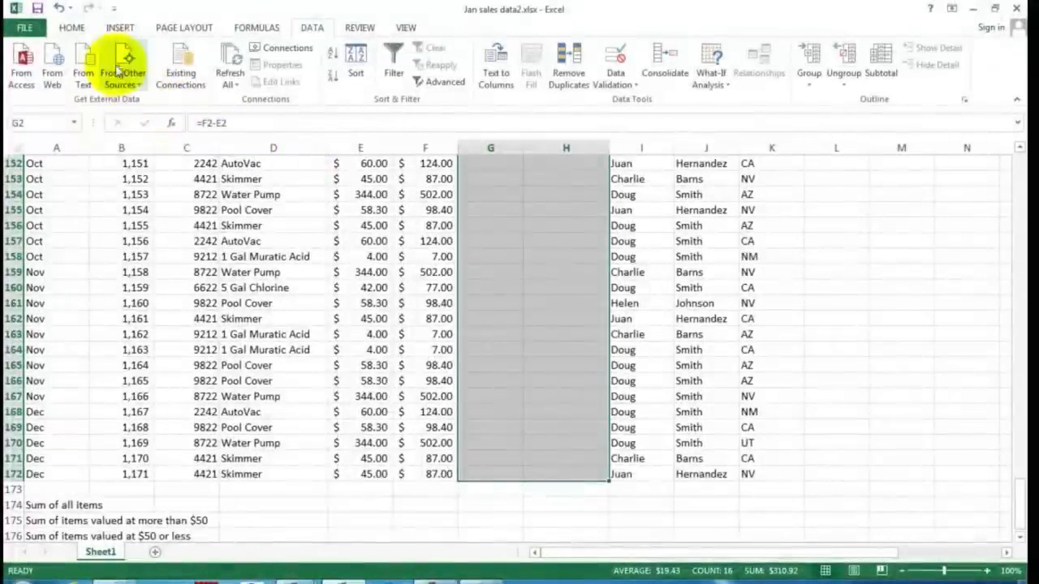
click(72, 29)
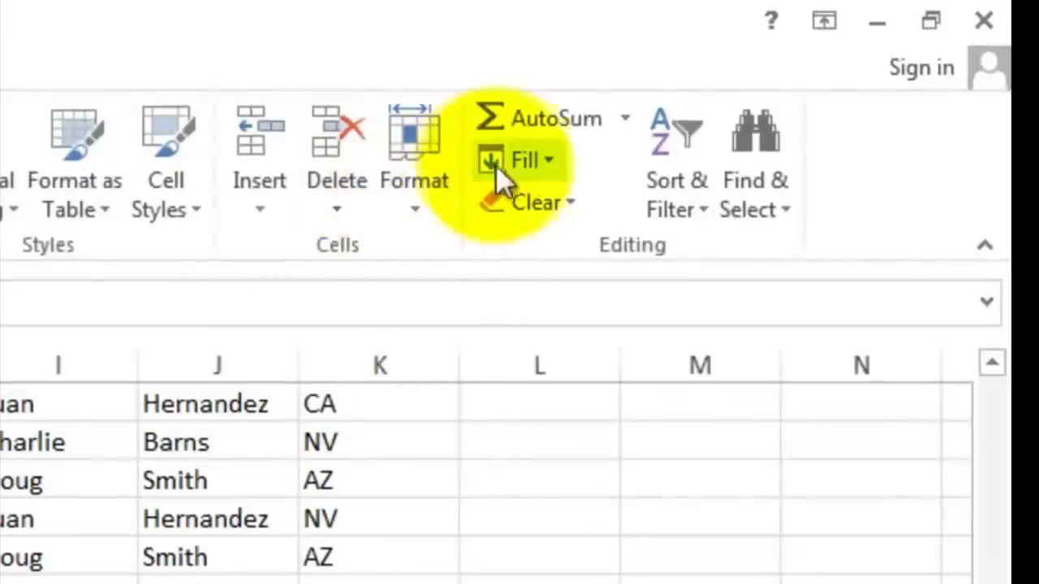
click(554, 160)
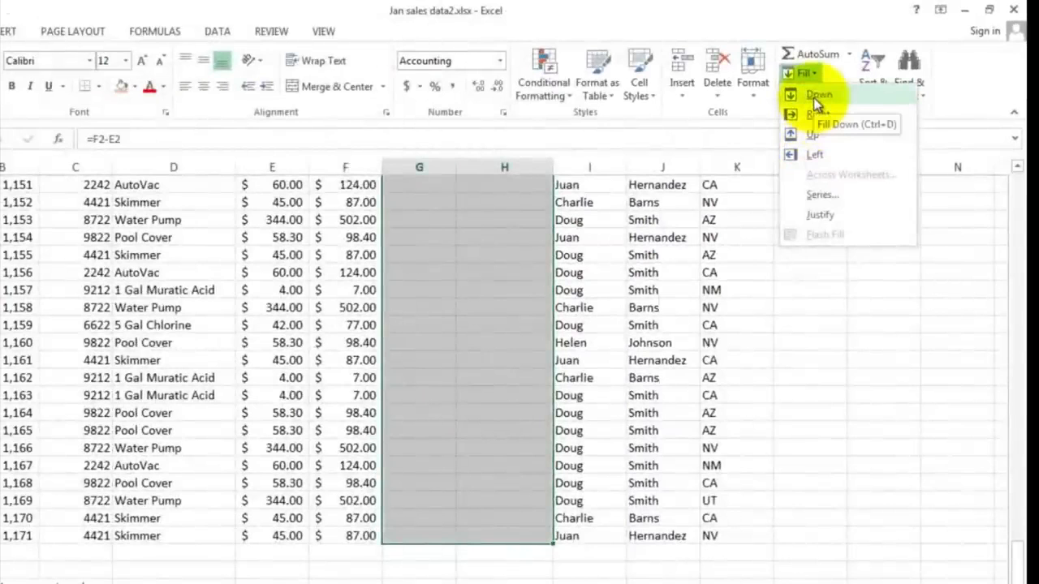
click(813, 98)
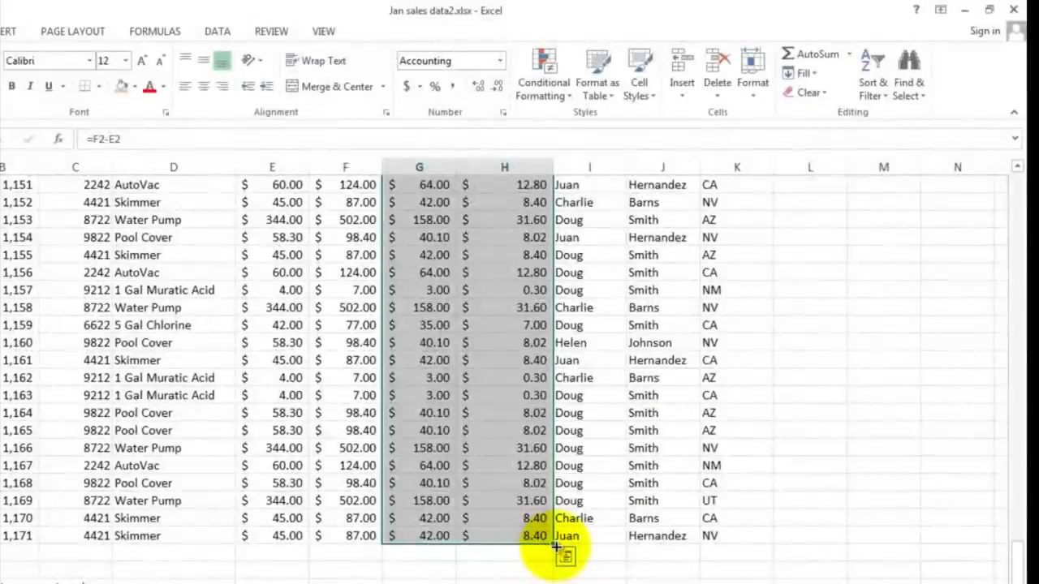
Step: Inspect the filled profit and commission formulas in several rows and the topic list beside the data
click(521, 308)
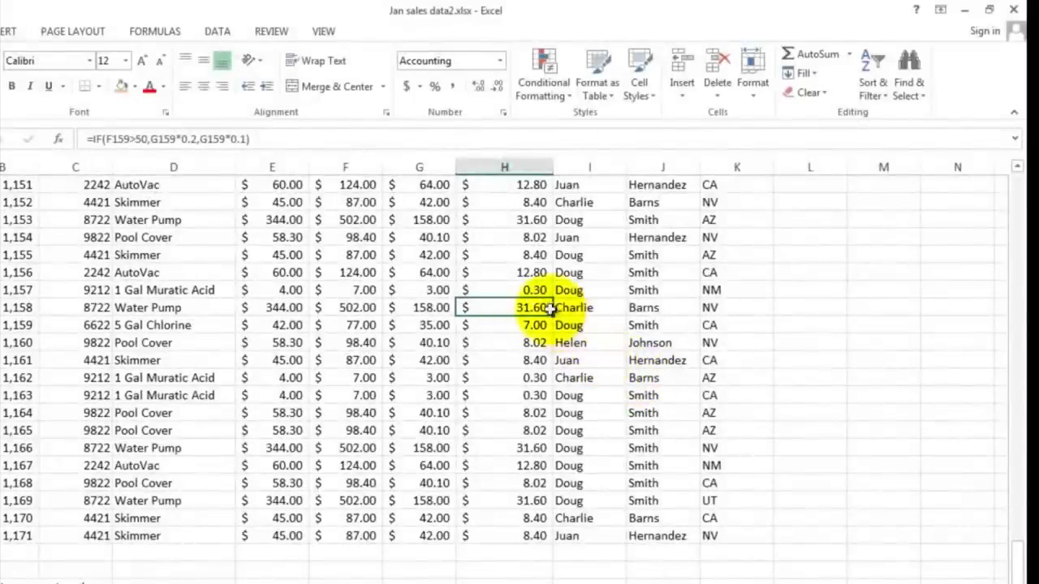
drag(337, 290, 360, 291)
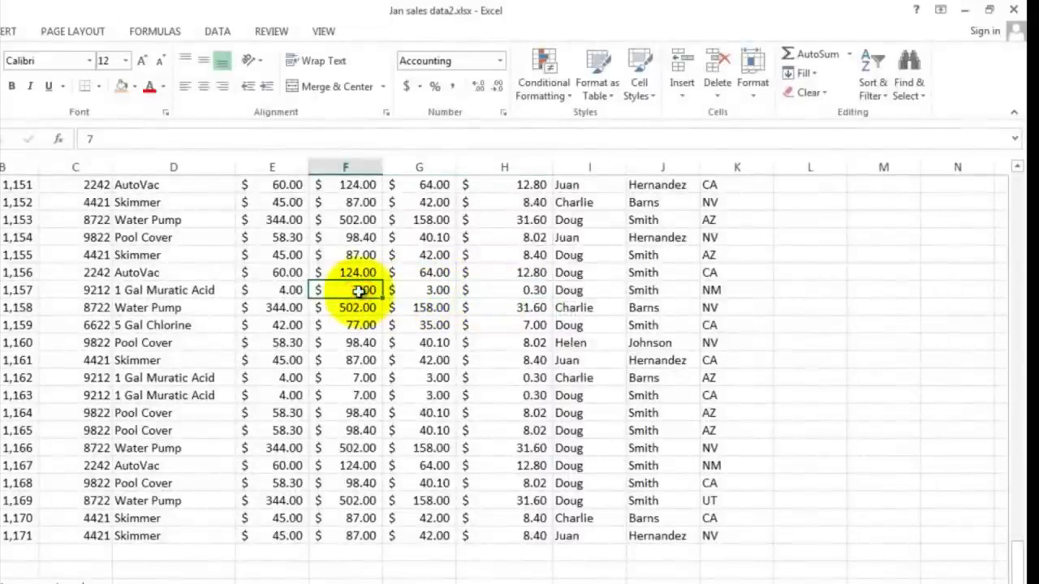
click(424, 291)
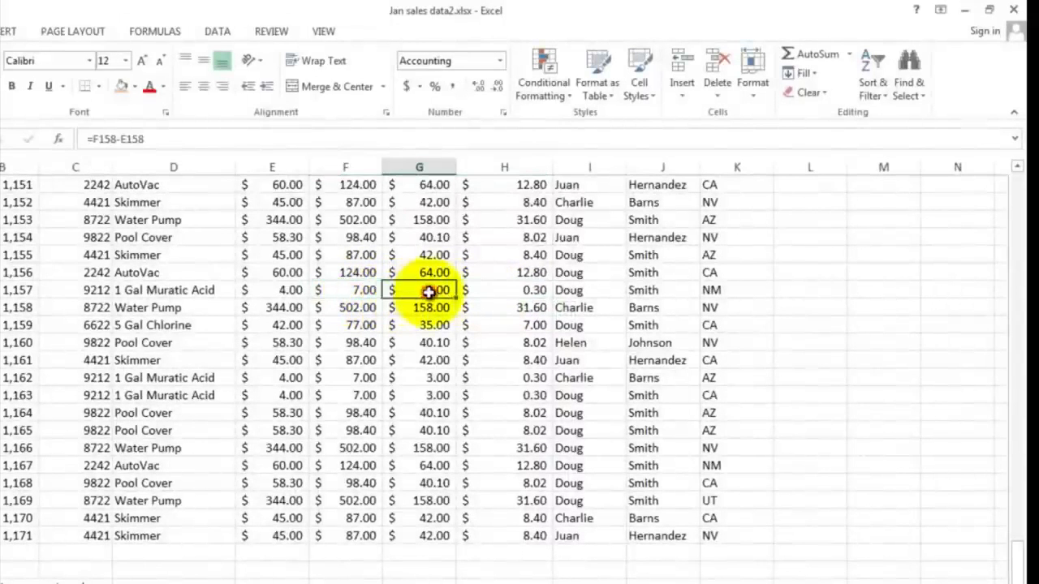
click(519, 291)
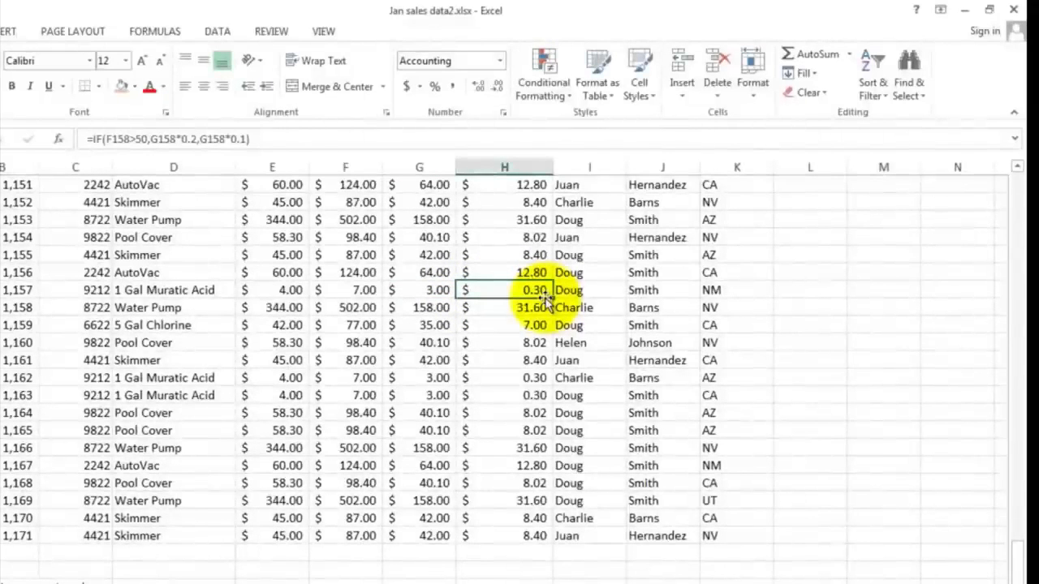
scroll(546, 300, up, 7)
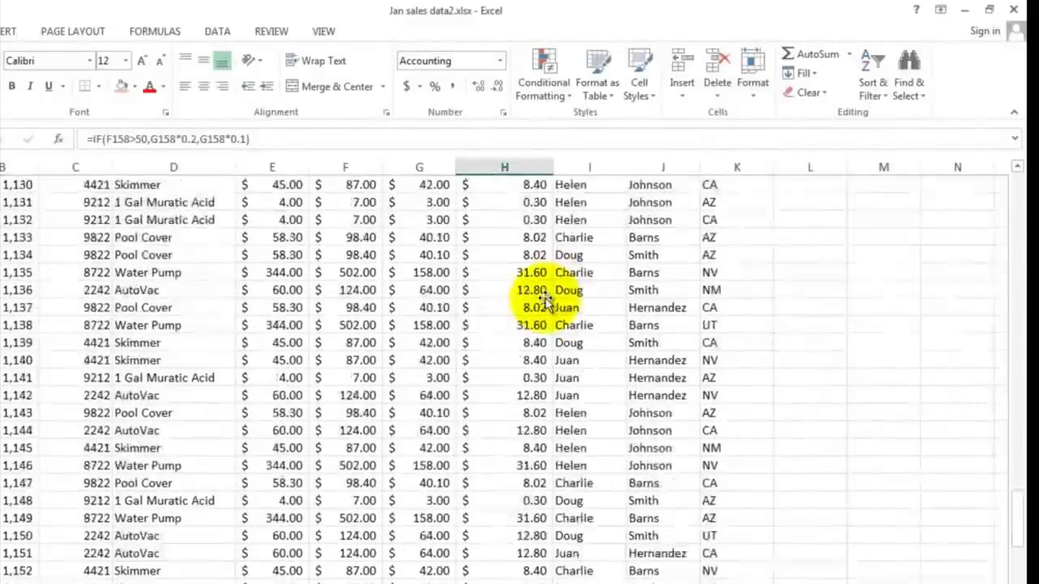
scroll(545, 300, up, 20)
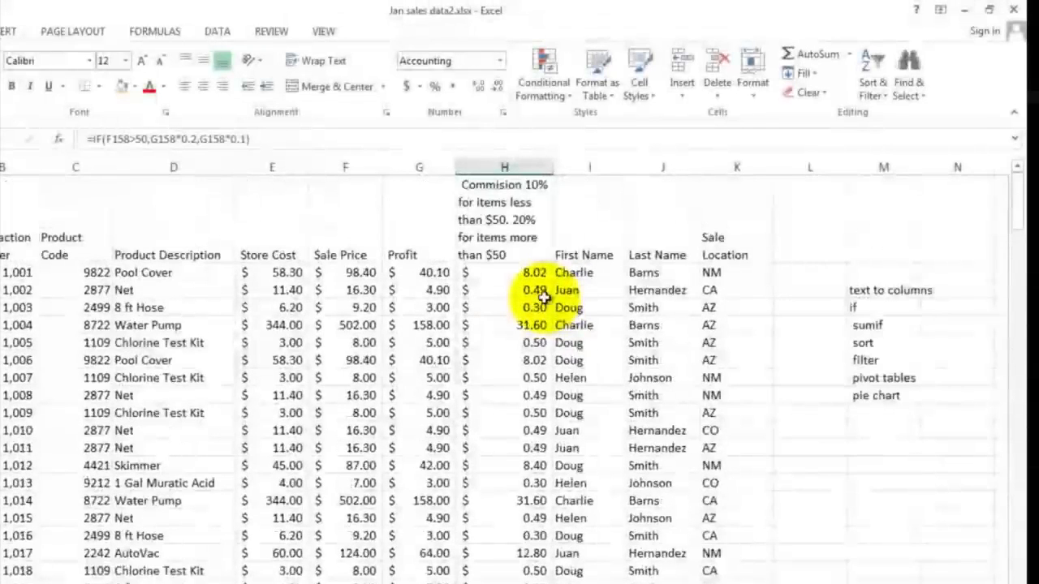
click(865, 325)
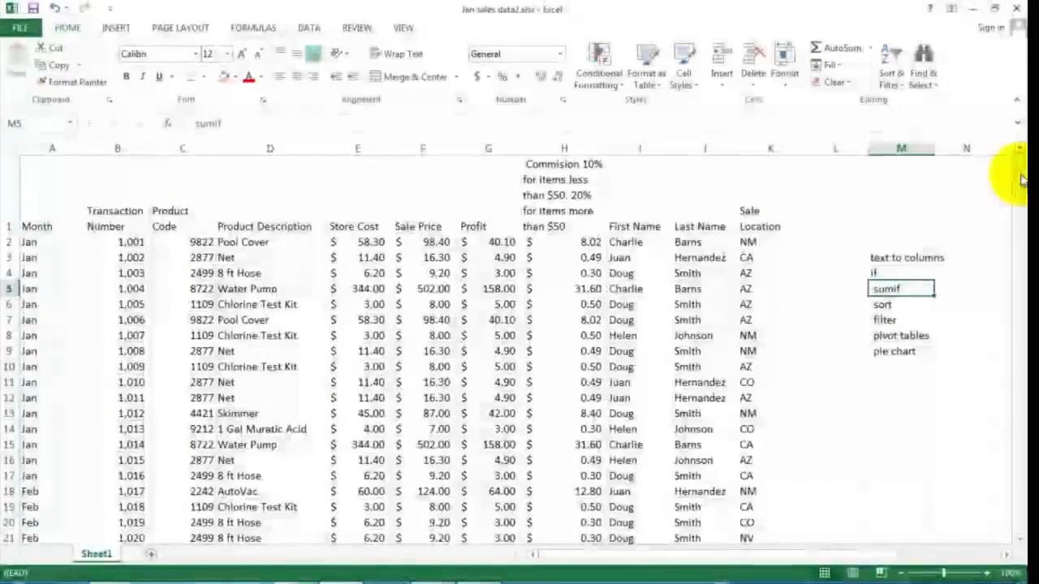
Step: Enter =sum(f2:f172) in F174 to total all sale prices
drag(1021, 178, 1006, 514)
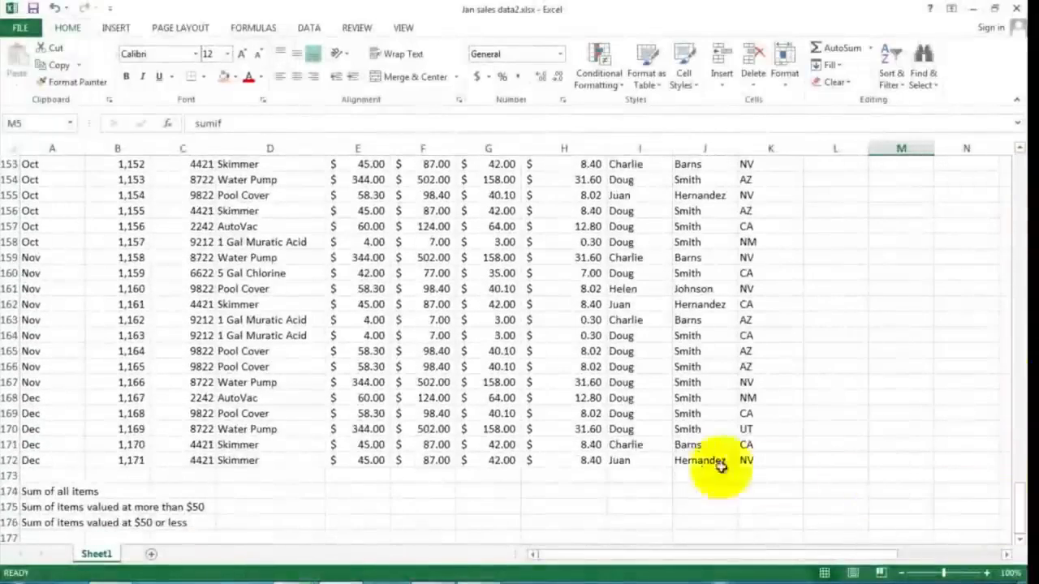
click(38, 493)
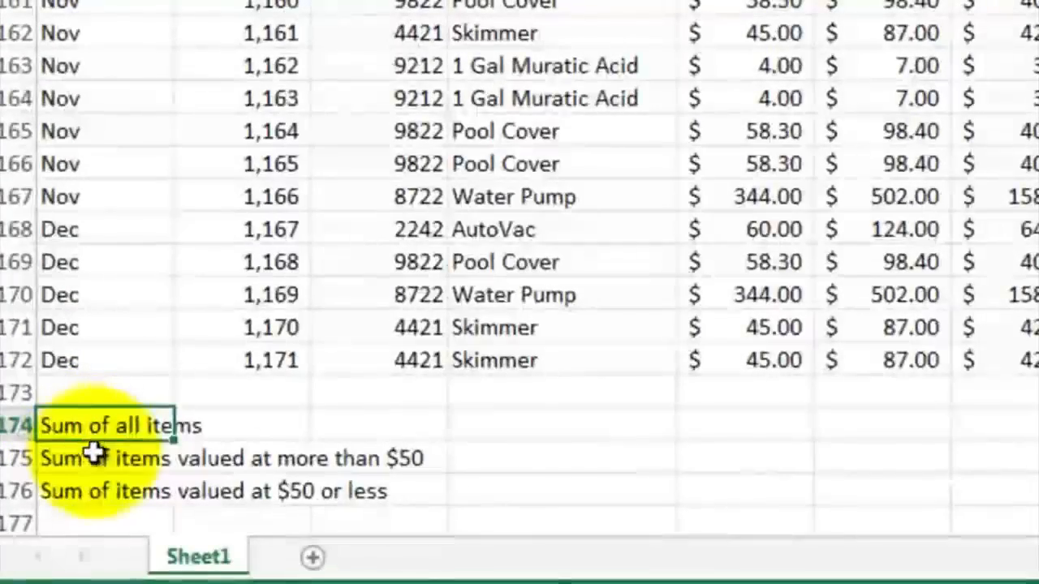
click(98, 456)
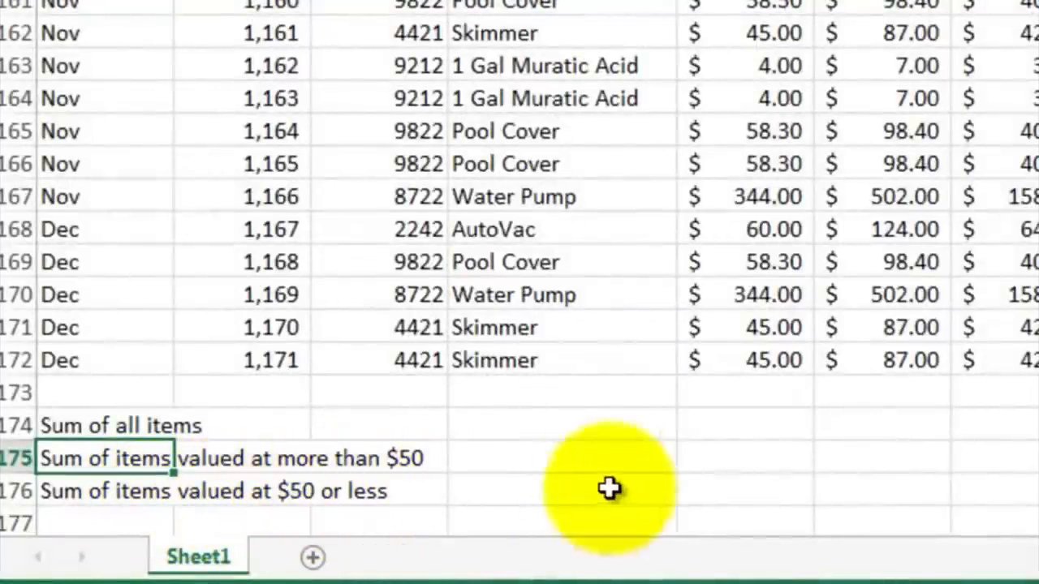
click(865, 424)
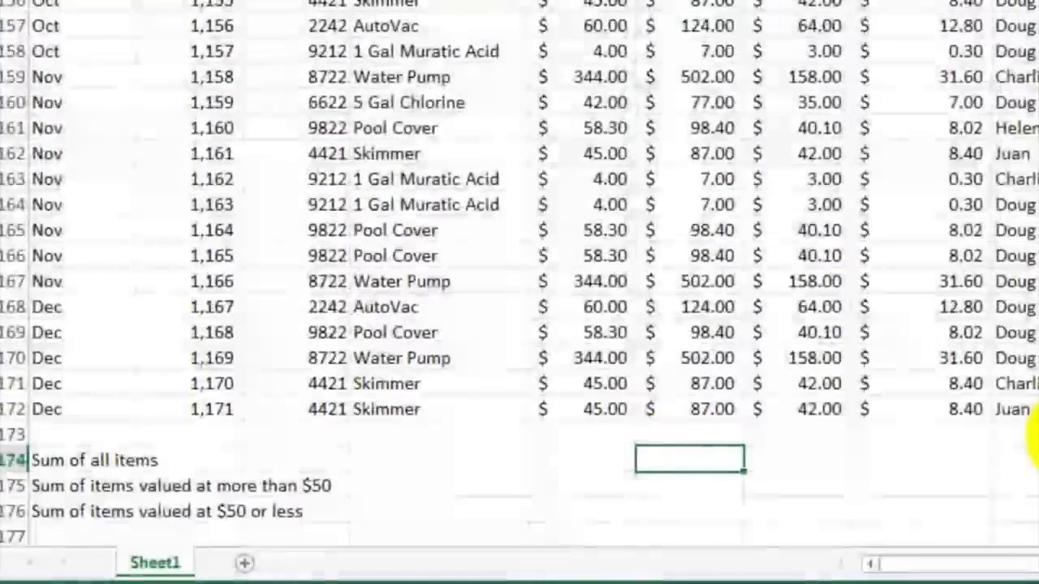
text(=sum()
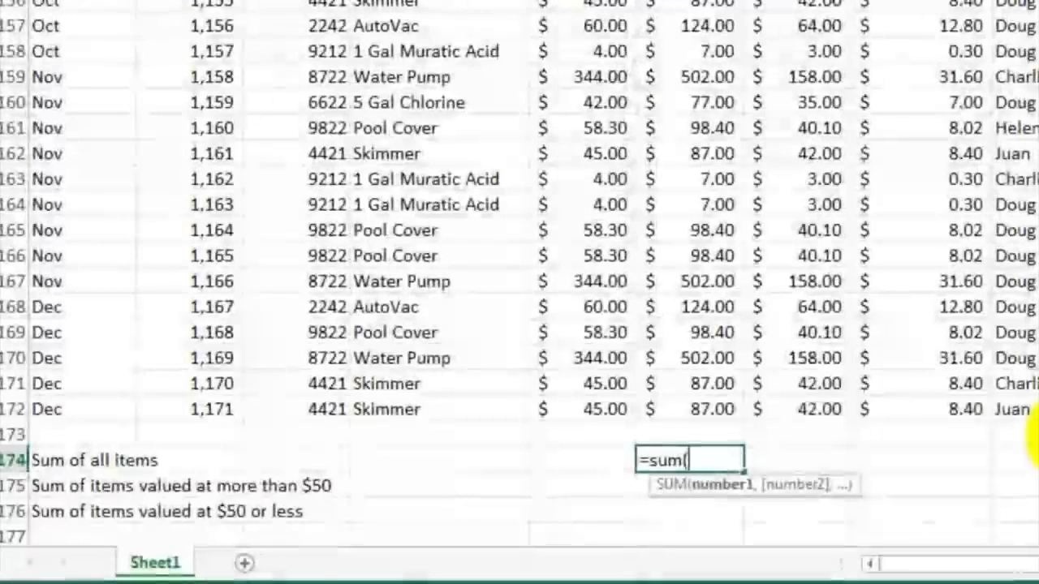
text(f2)
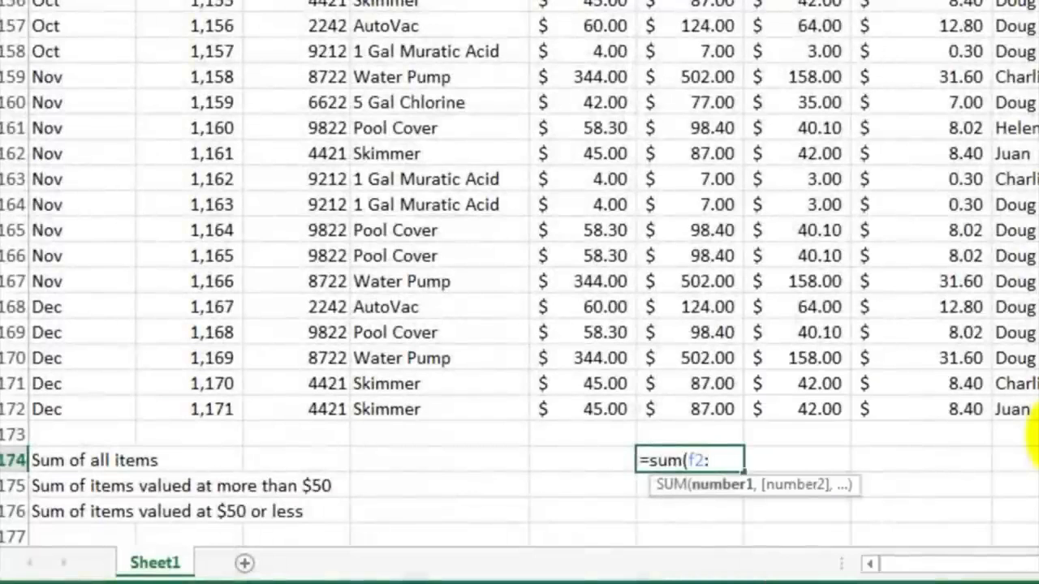
text(:f172)
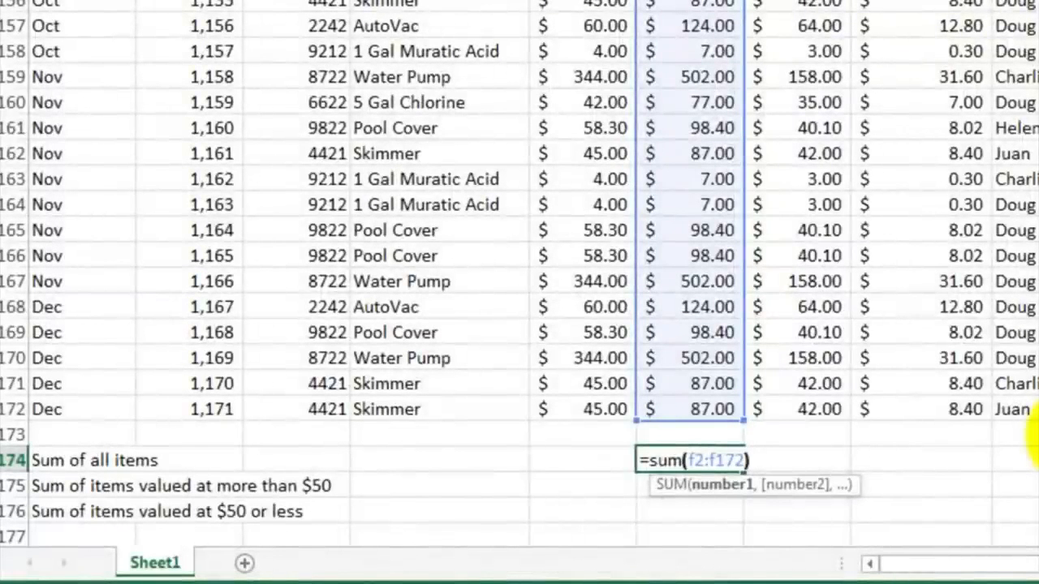
key(Return)
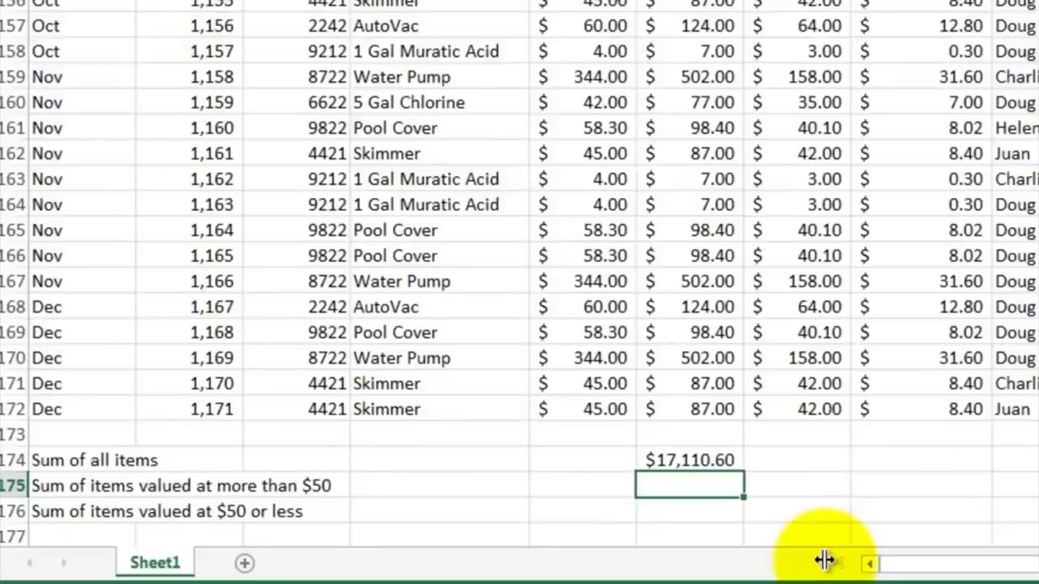
Step: Enter =sumif(f2:f172,">50") in F175 to total sale prices above $50
text(=)
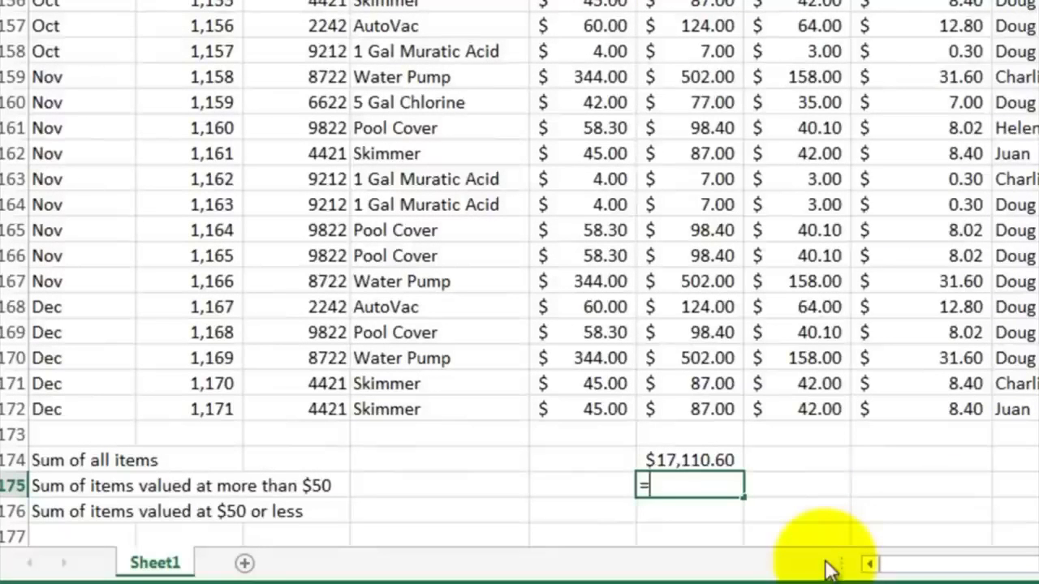
text(sumif)
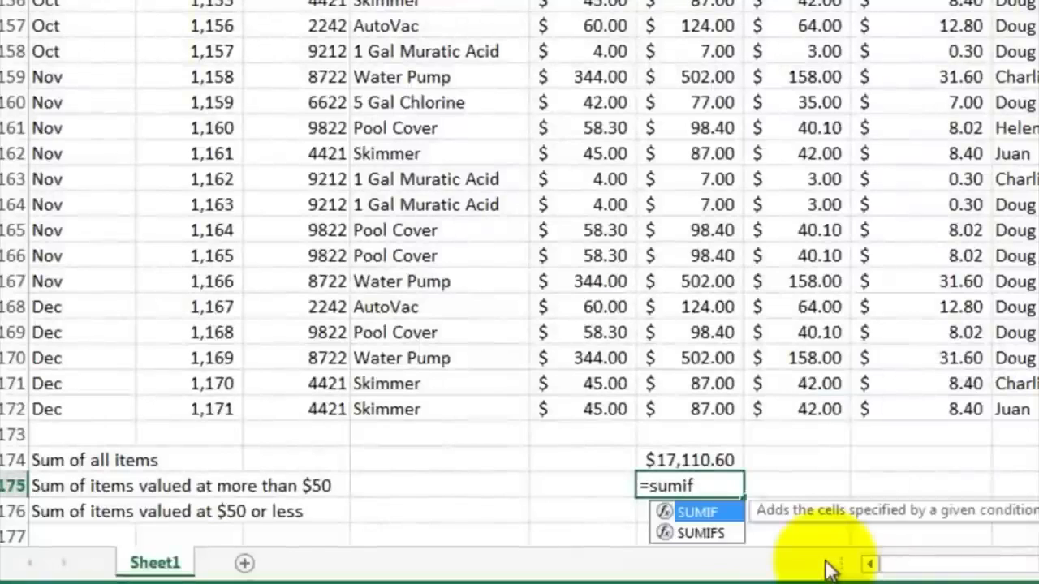
text(()
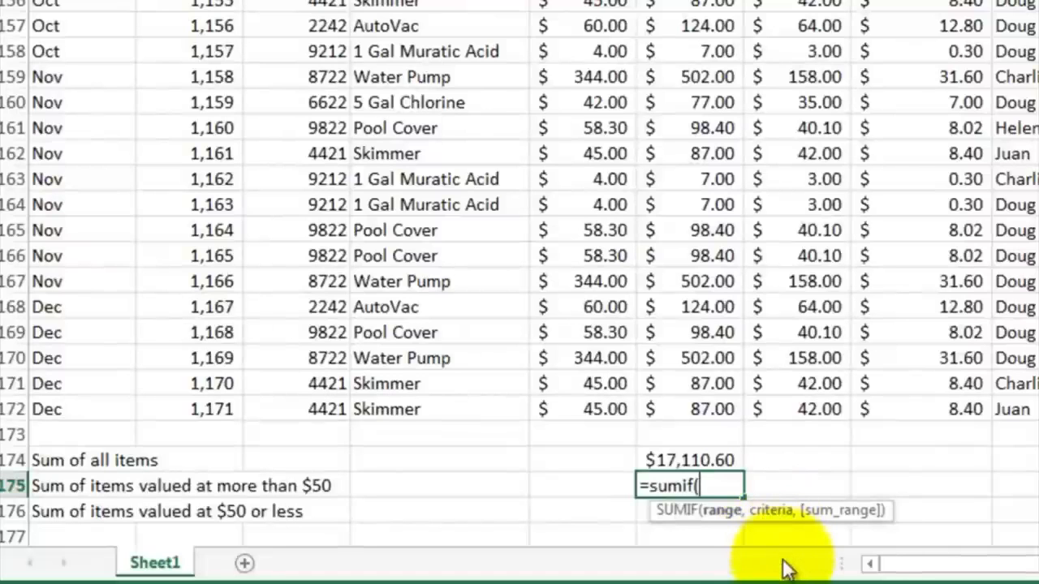
text(f2:f172)
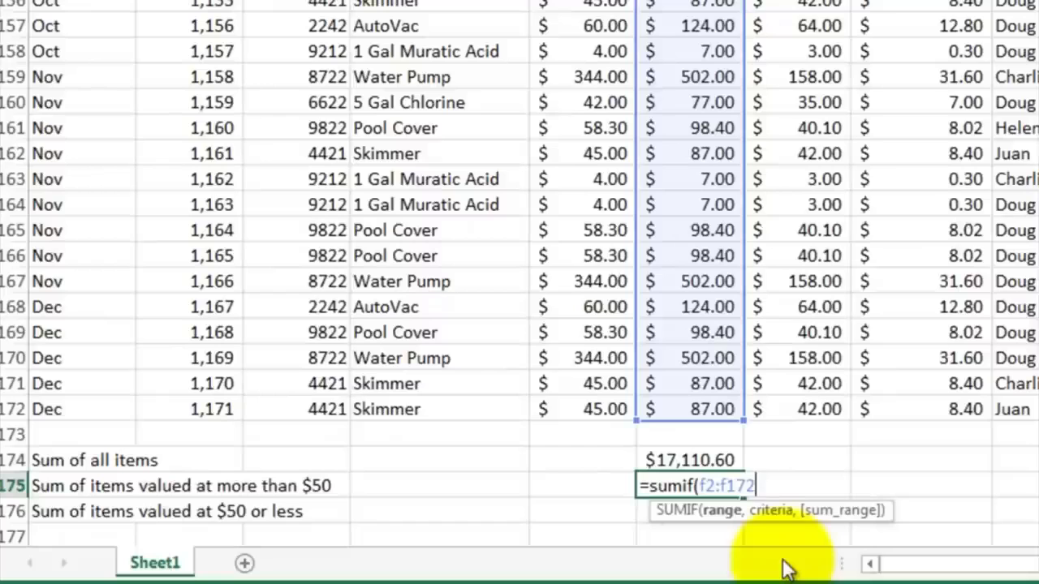
text(,">50)
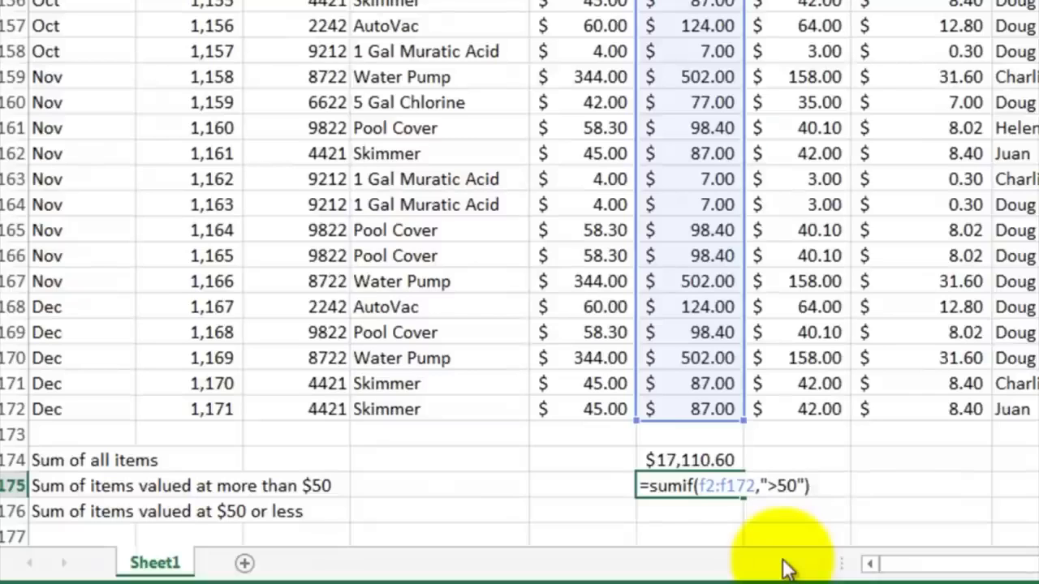
key(Return)
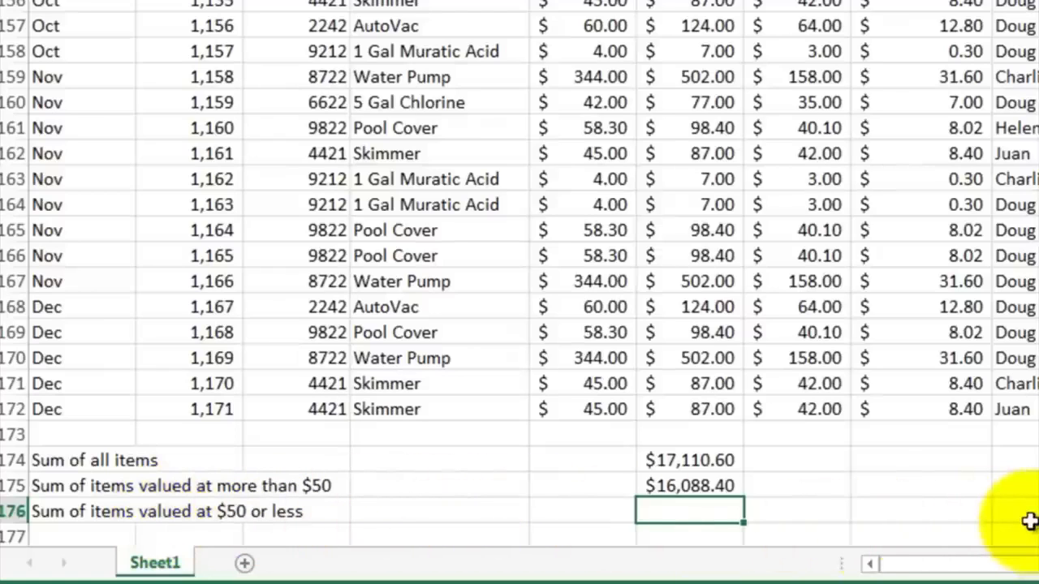
Step: Enter =sumif(f2:f172,"<=50") in F176 to total sale prices of $50 or less
text(=sumif()
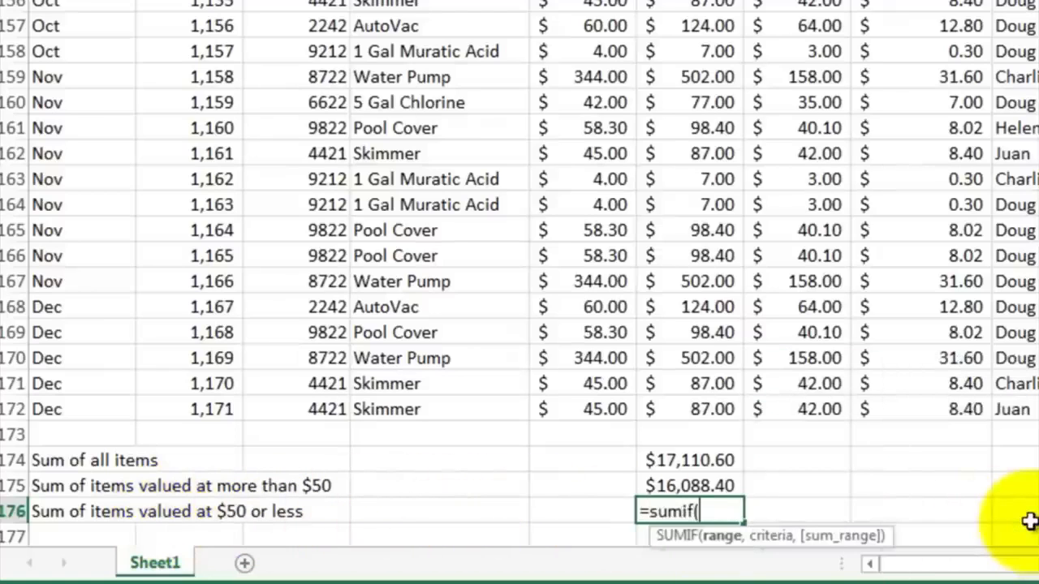
text(f)
text(2:f)
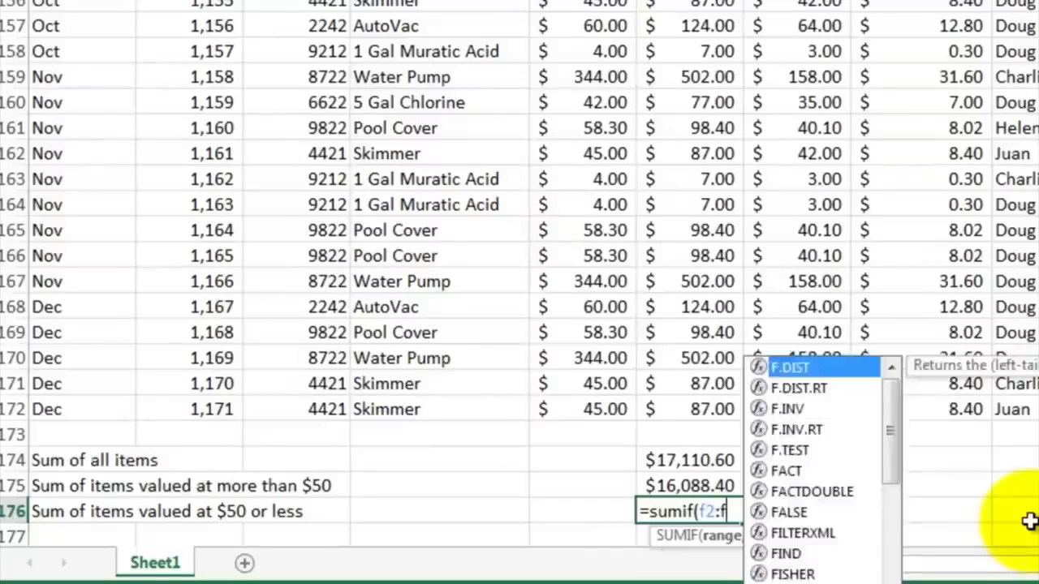
text(172,"<=50)
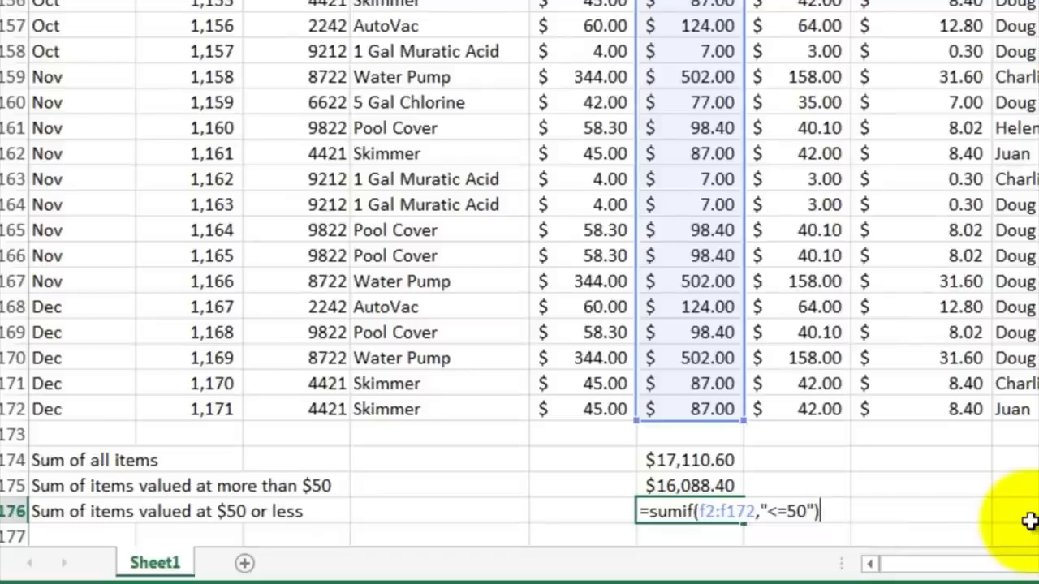
key(Return)
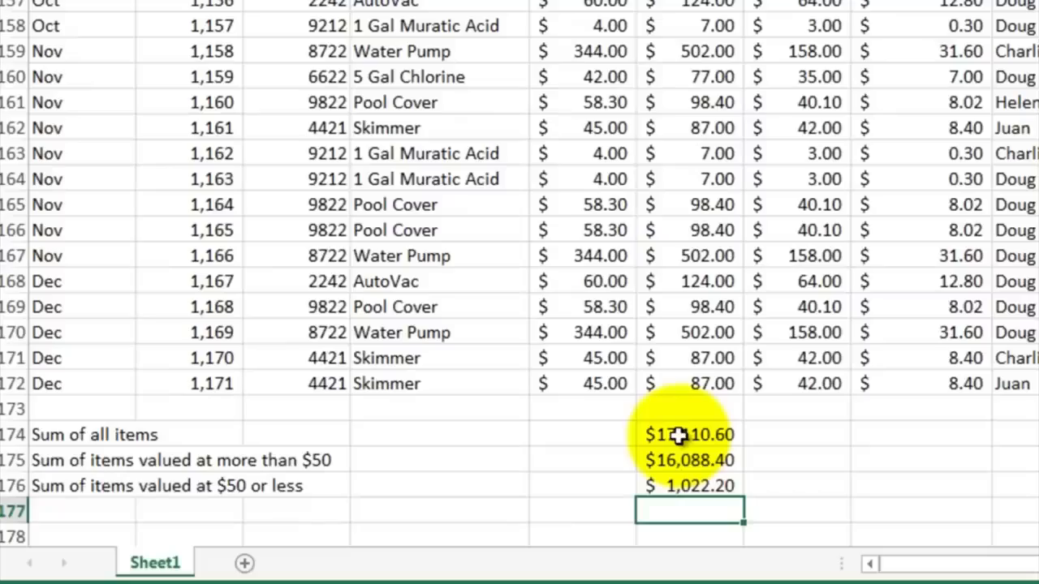
Step: Select the sort and filter entries in the topic list
scroll(759, 343, up, 9)
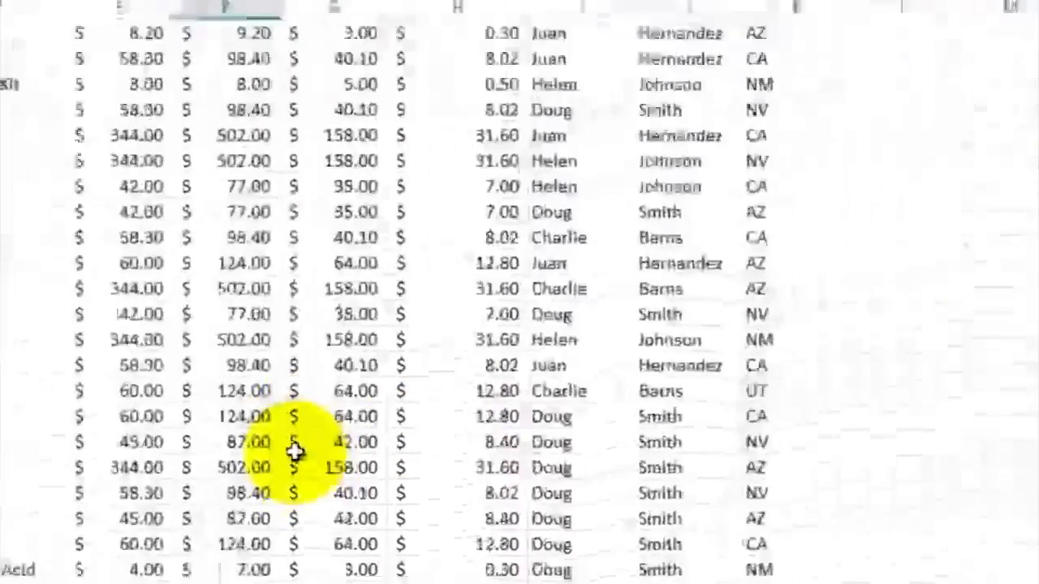
scroll(294, 452, up, 3)
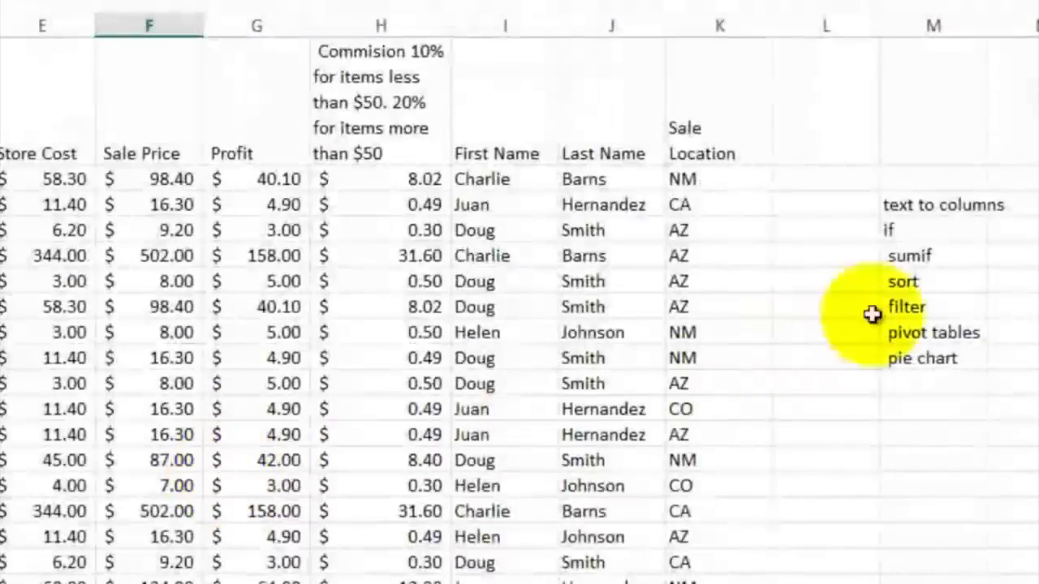
drag(910, 281, 918, 304)
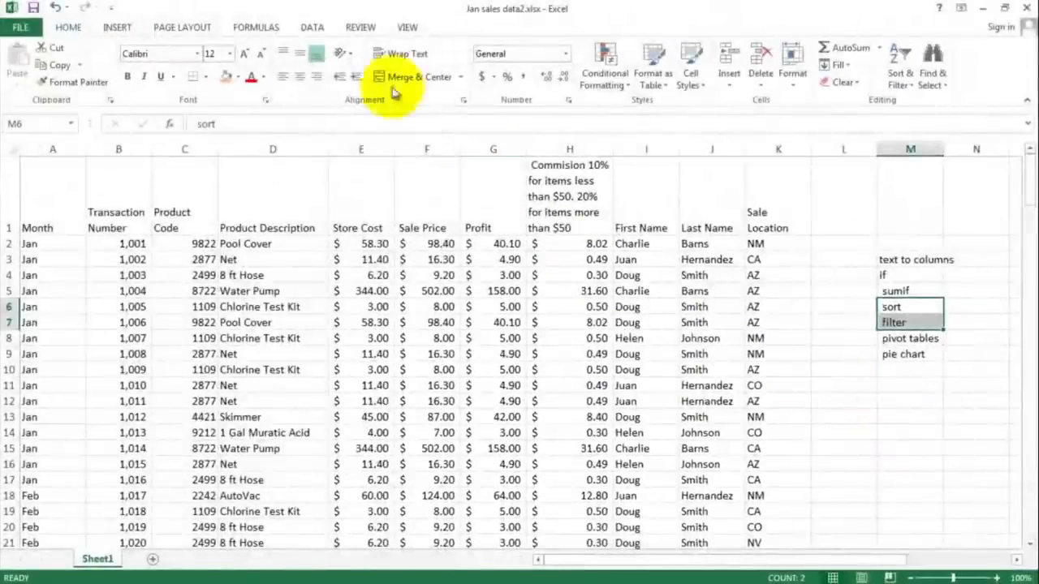
Step: Sort the sales data by Last Name from A to Z
click(315, 30)
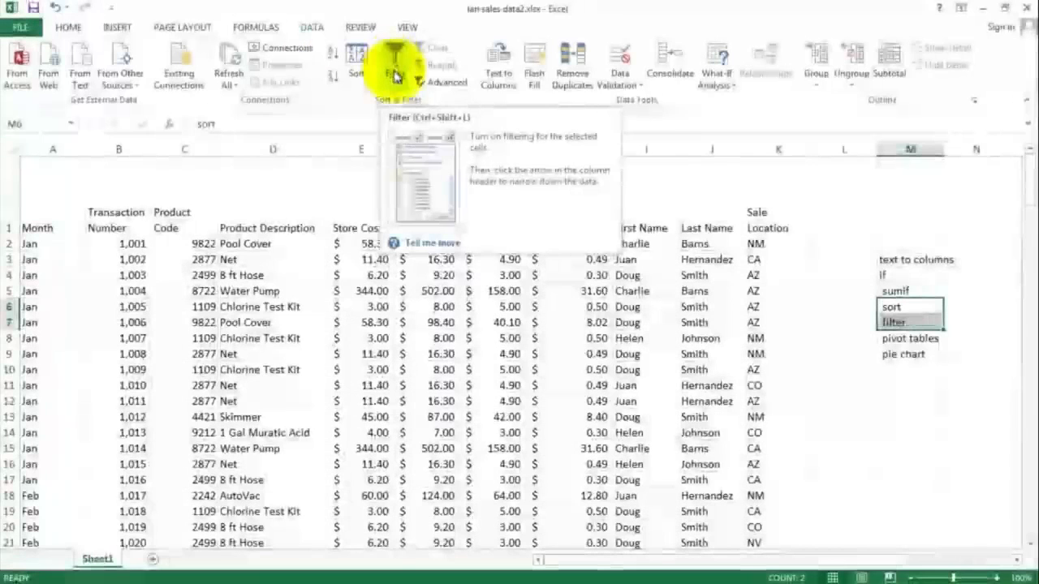
click(478, 291)
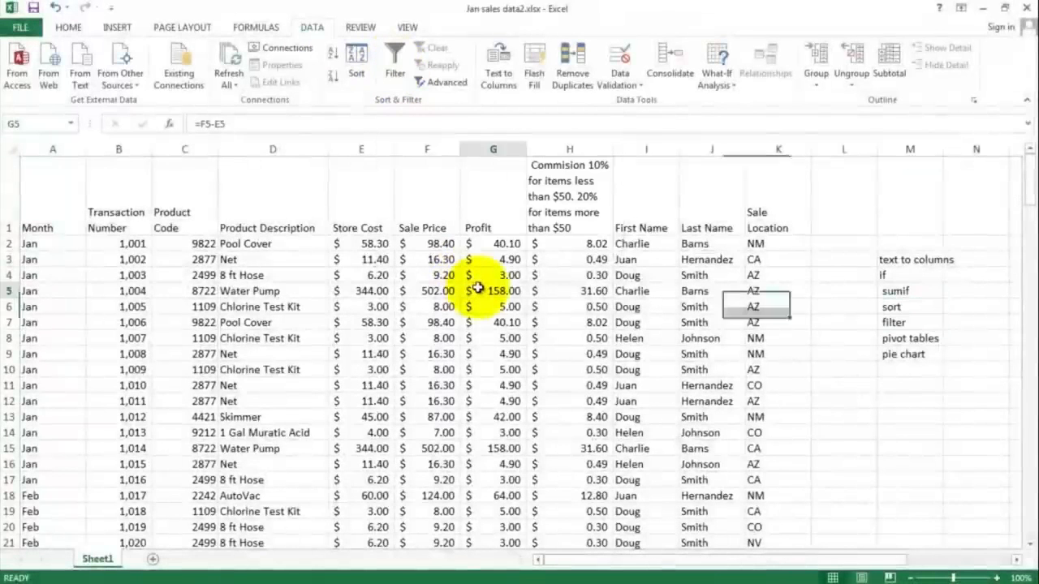
click(304, 243)
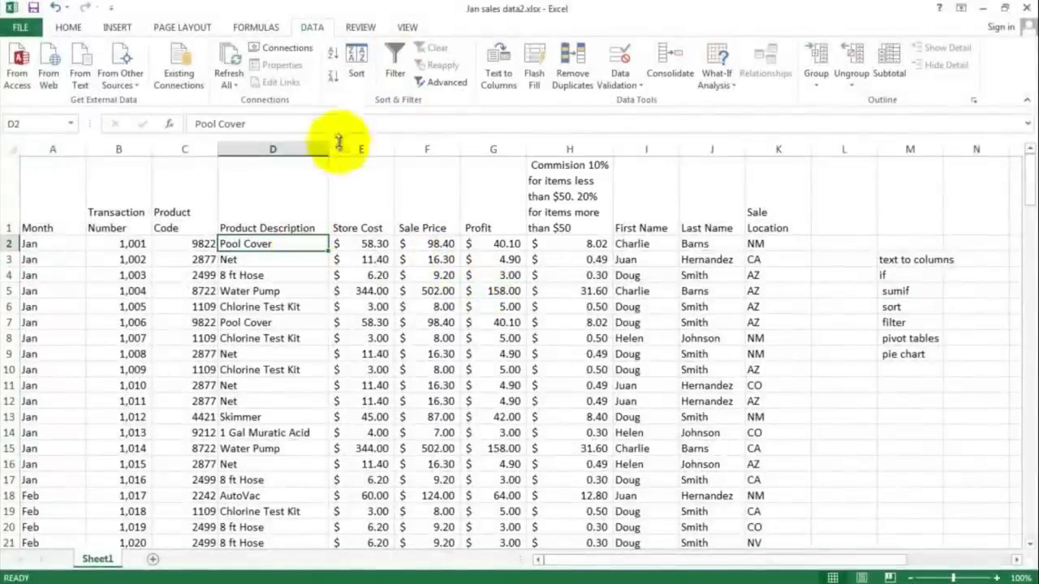
click(355, 63)
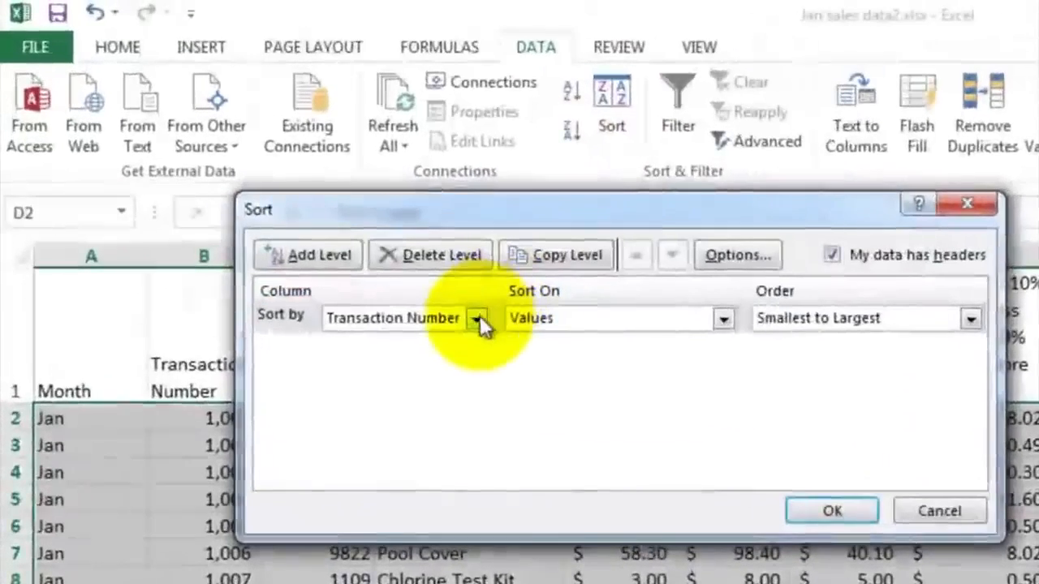
click(279, 186)
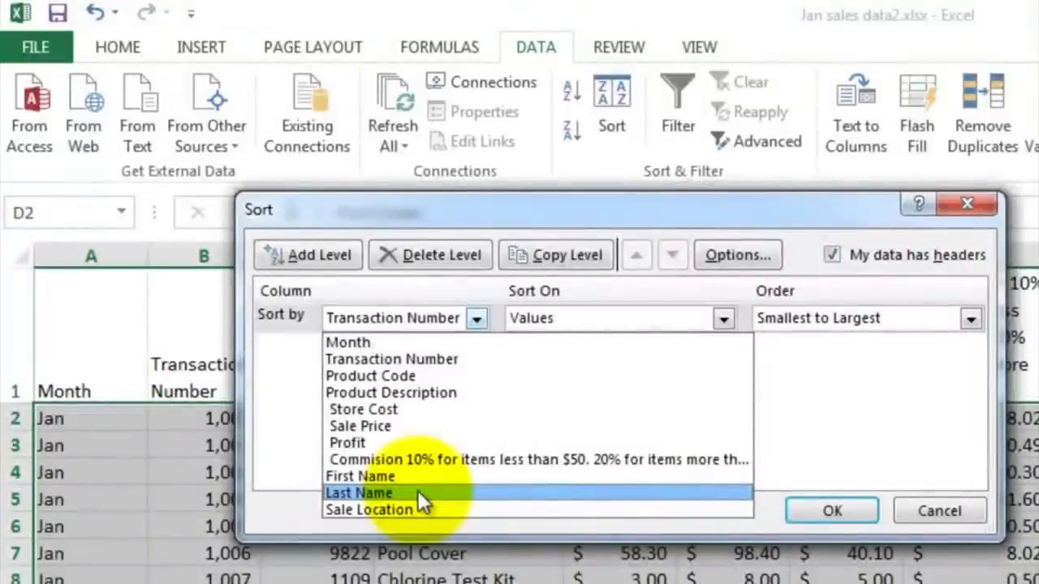
click(418, 491)
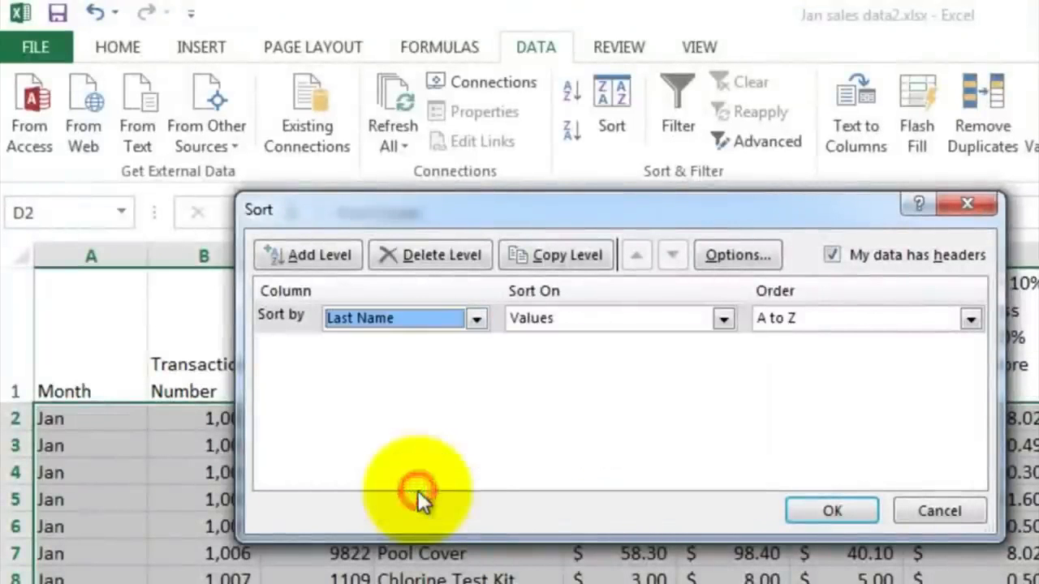
click(824, 509)
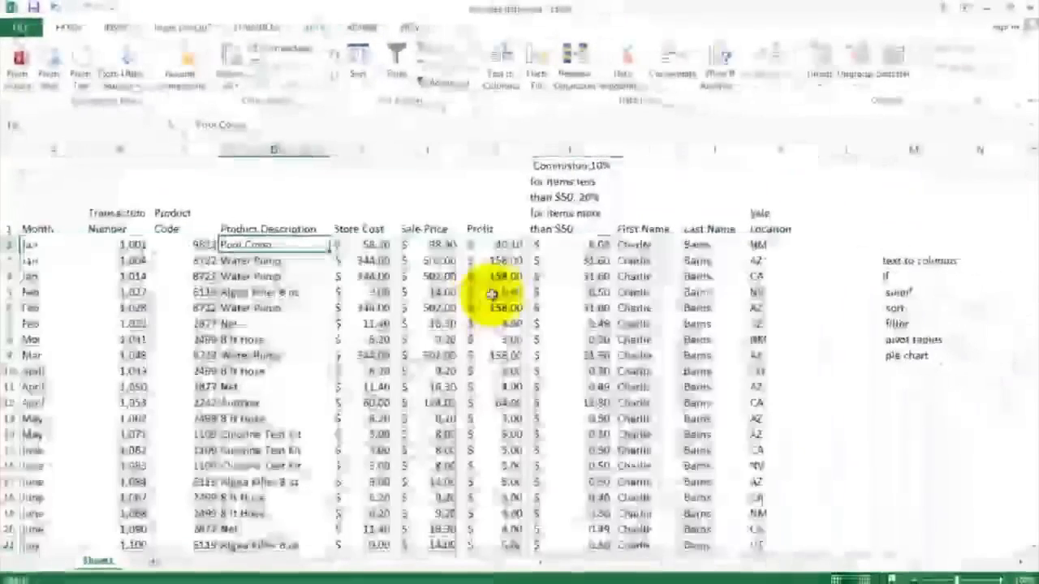
Step: Scroll through the sorted rows to examine how records are grouped by last name
click(698, 245)
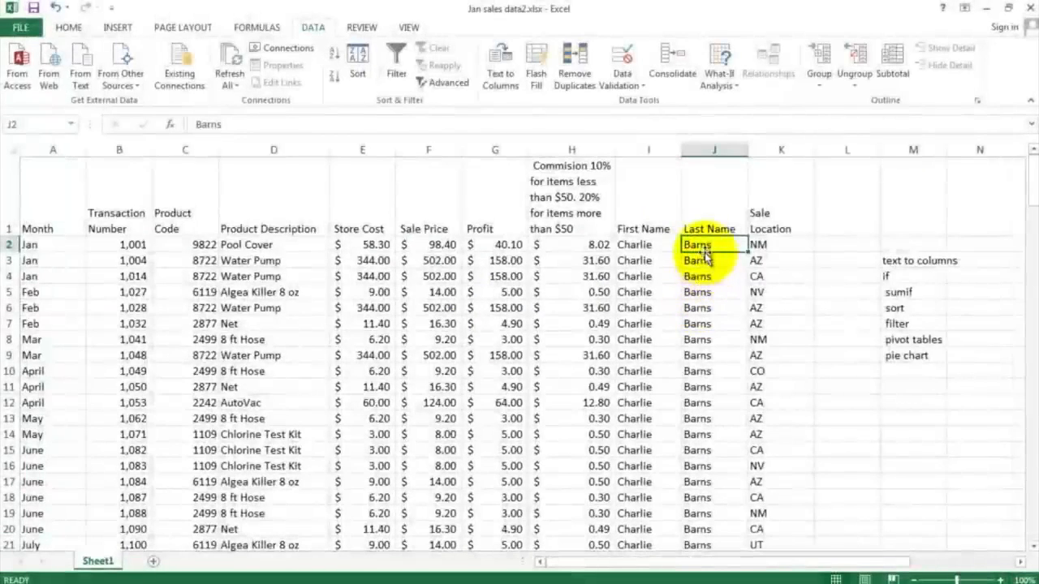
scroll(702, 294, down, 5)
scroll(702, 294, down, 2)
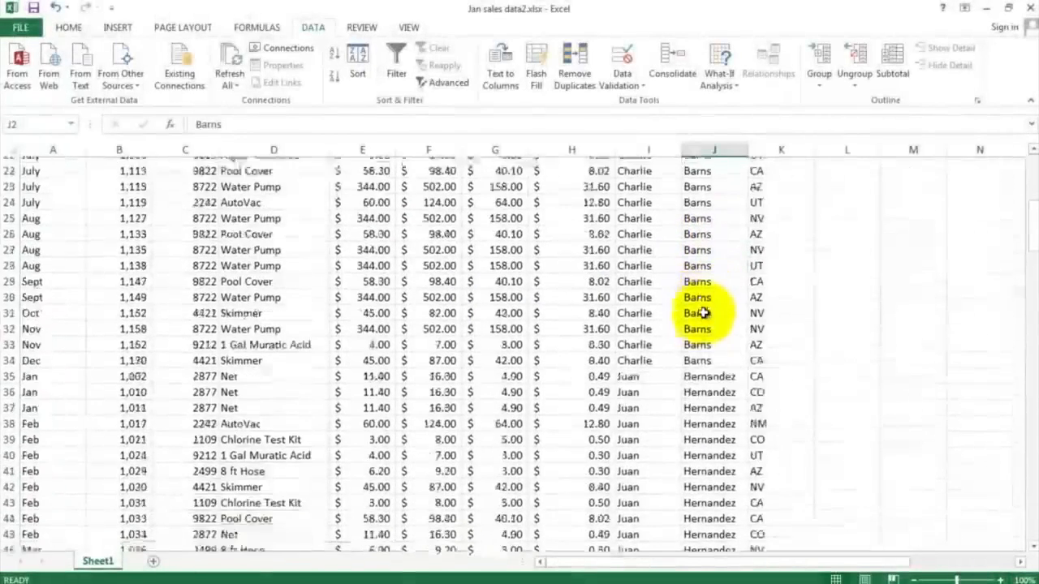
click(703, 373)
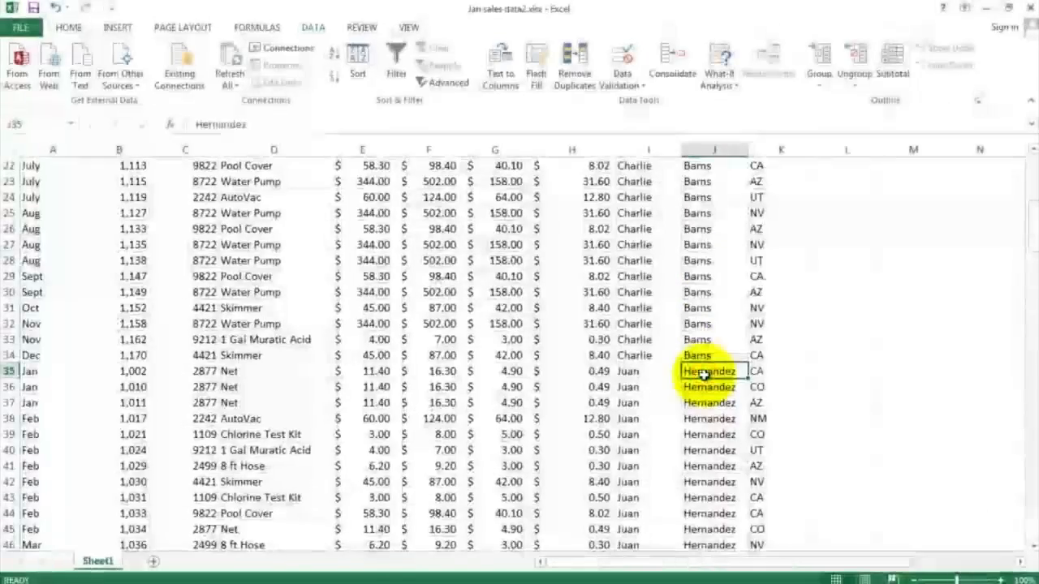
scroll(703, 373, down, 12)
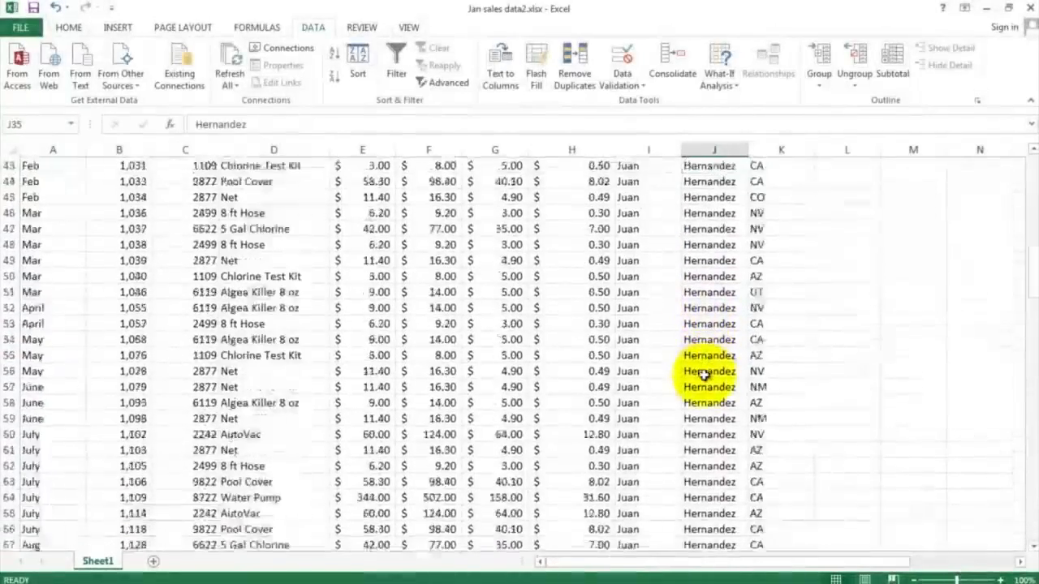
scroll(703, 373, down, 4)
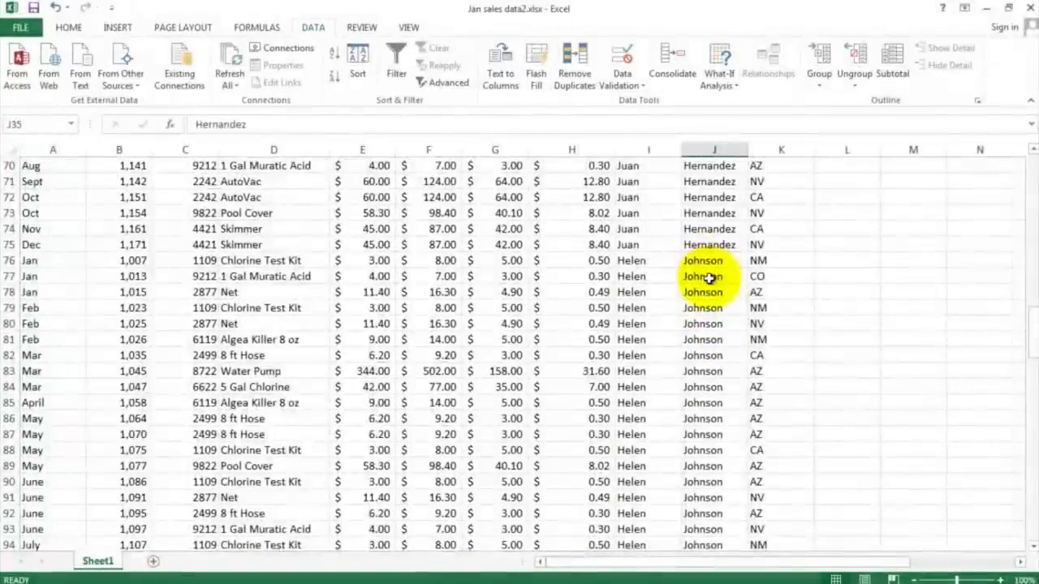
scroll(708, 278, down, 9)
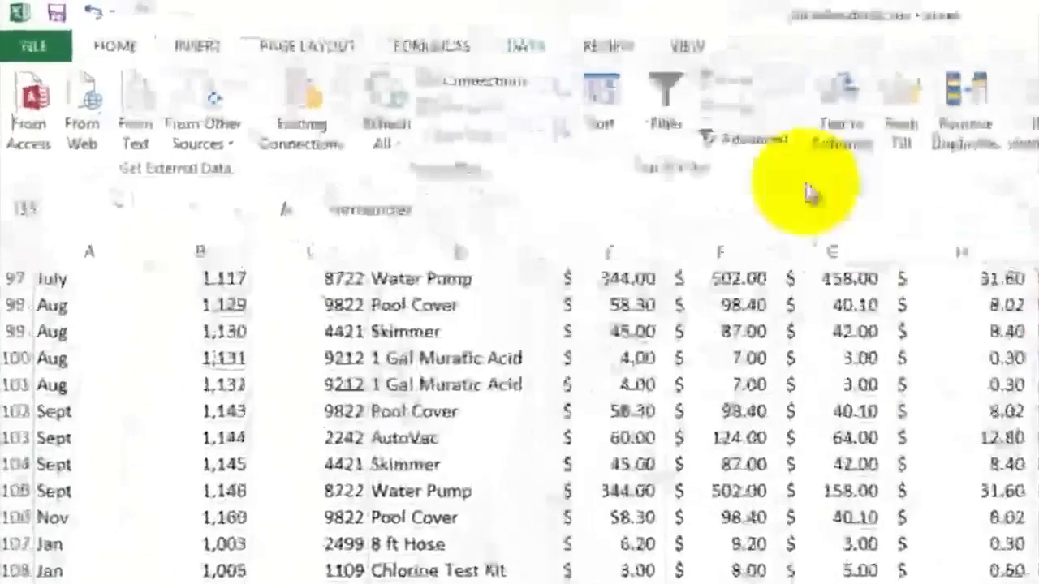
Step: Re-sort the sales data by Sale Location from A to Z
click(603, 90)
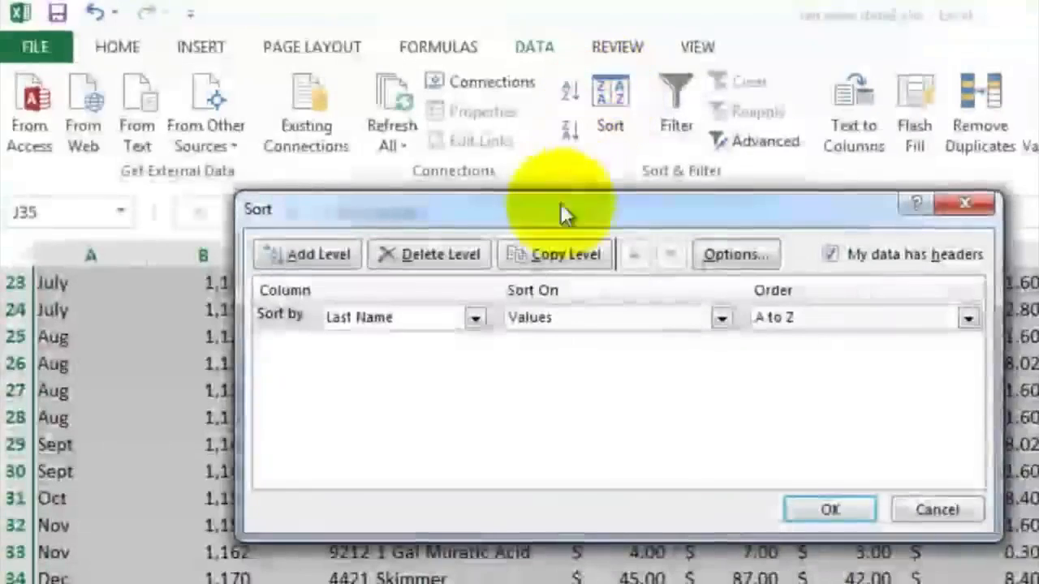
click(475, 318)
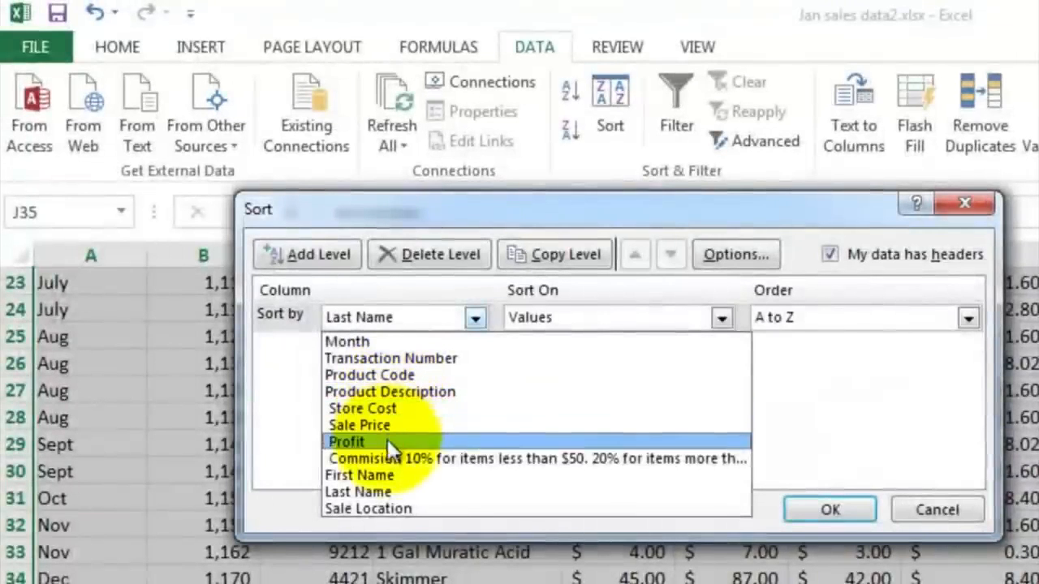
click(393, 503)
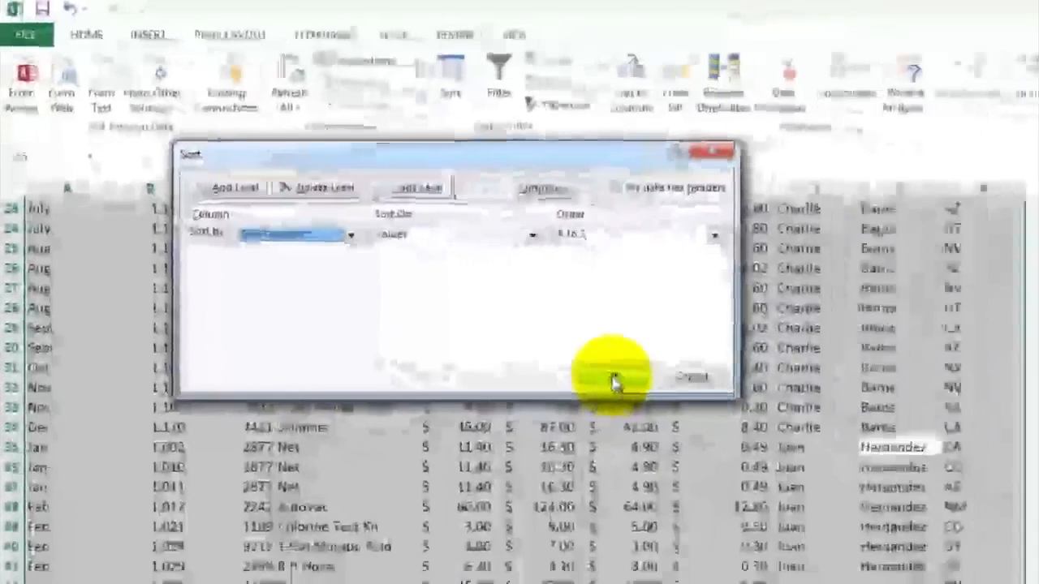
click(830, 510)
scroll(695, 324, up, 7)
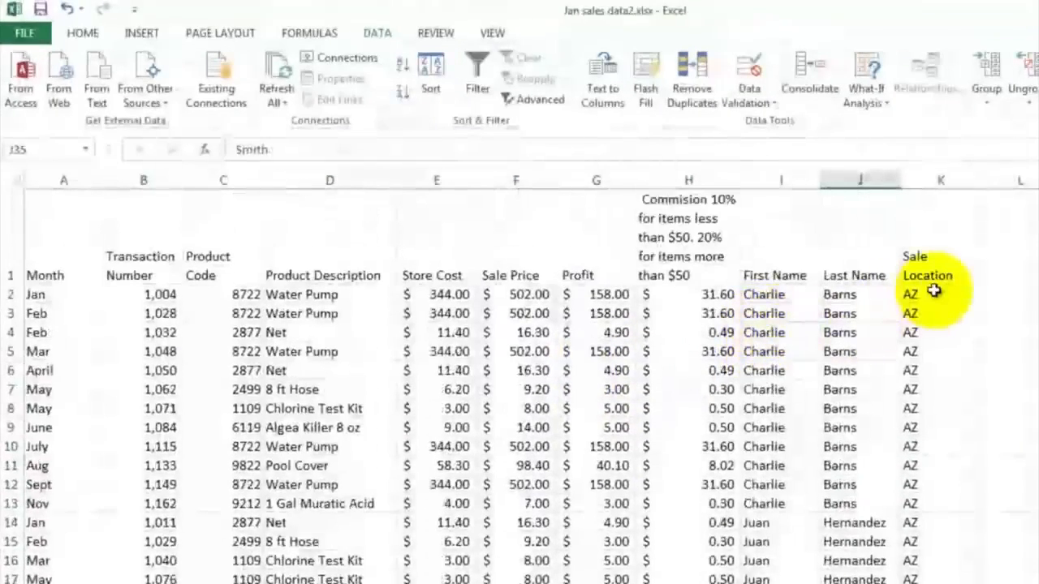
Step: Scroll through the Sale Location column to examine the grouping by location
click(934, 294)
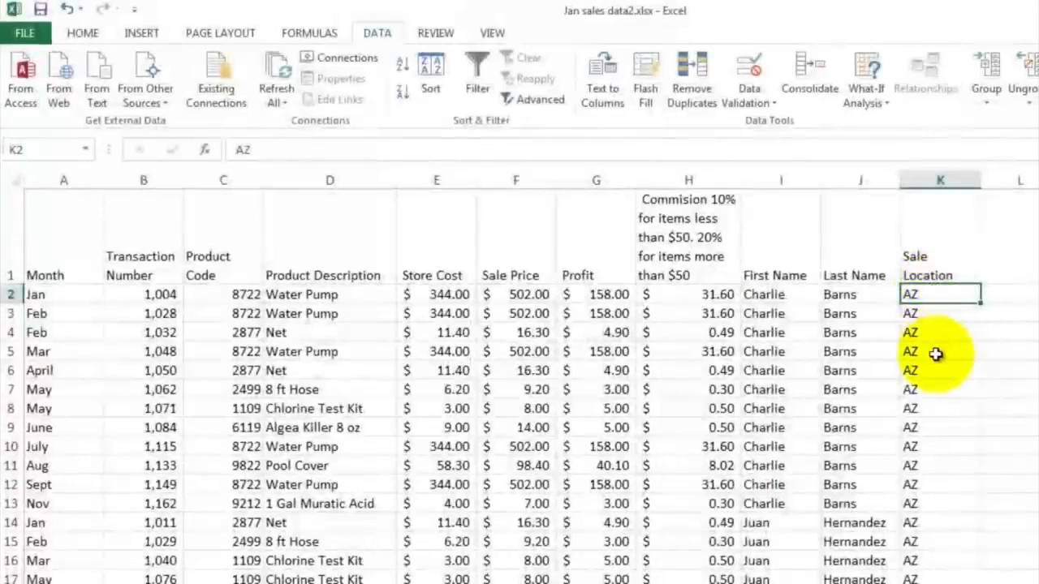
scroll(936, 354, down, 8)
scroll(936, 354, down, 15)
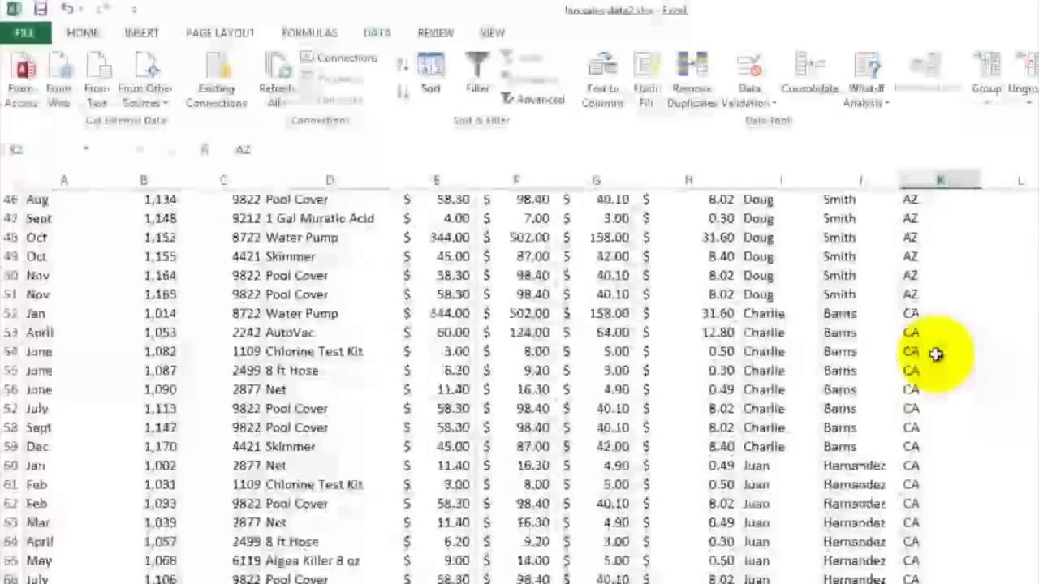
scroll(935, 354, down, 17)
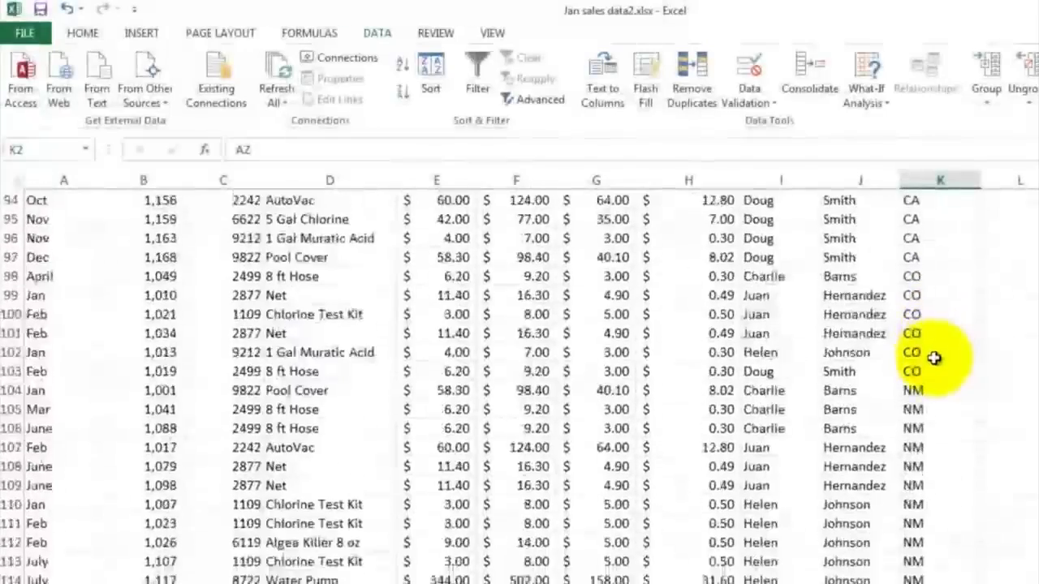
scroll(935, 359, down, 16)
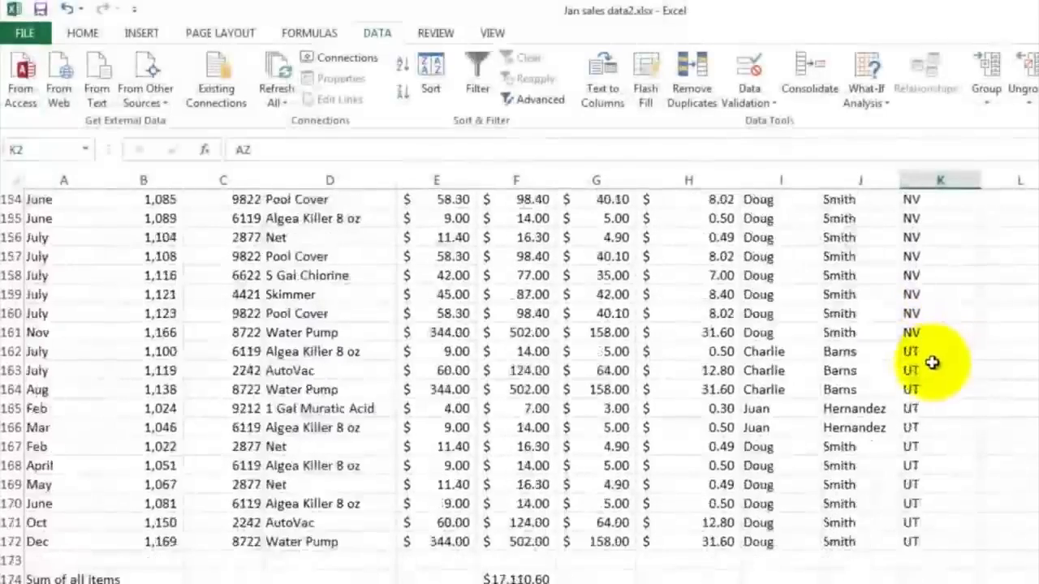
scroll(939, 406, up, 1)
scroll(938, 393, up, 3)
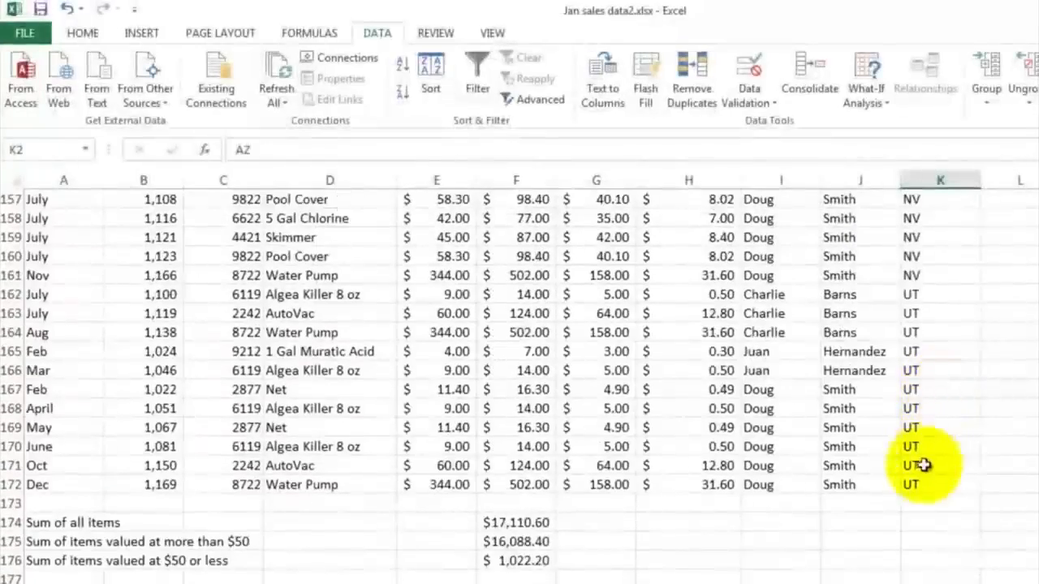
click(922, 482)
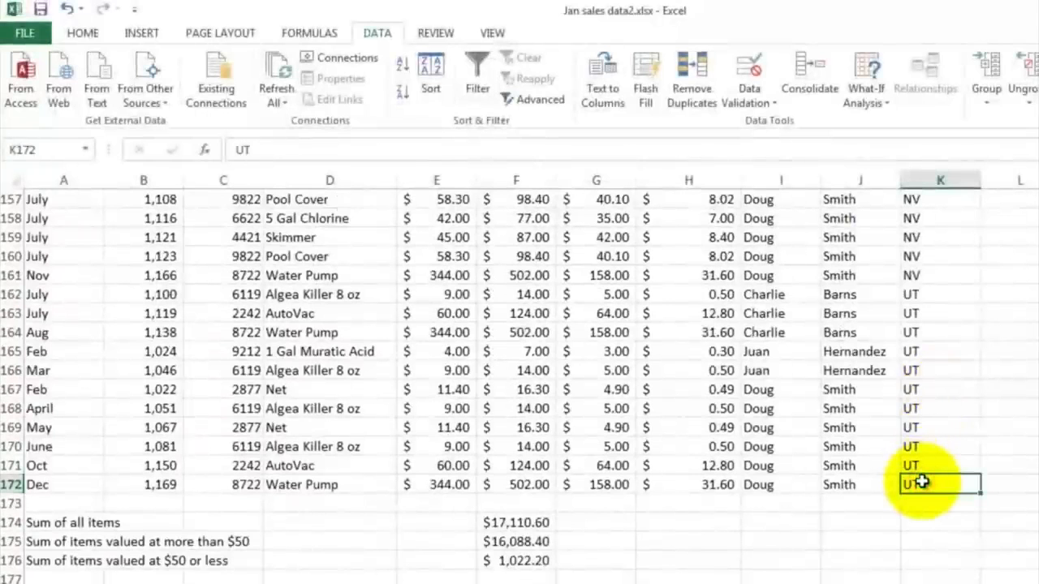
Step: Sort the sales data by Transaction Number to restore the original order
click(431, 73)
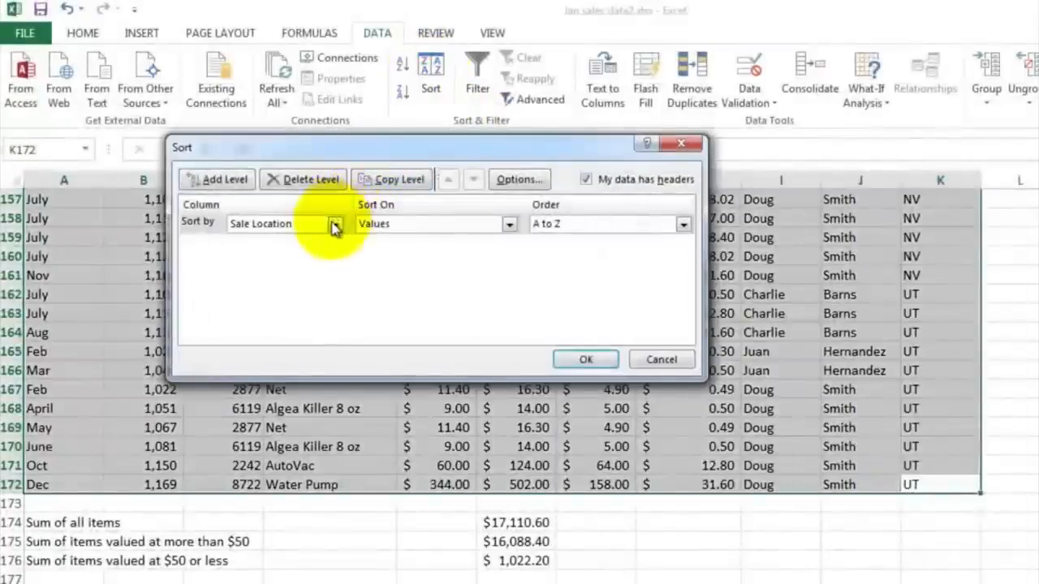
click(334, 224)
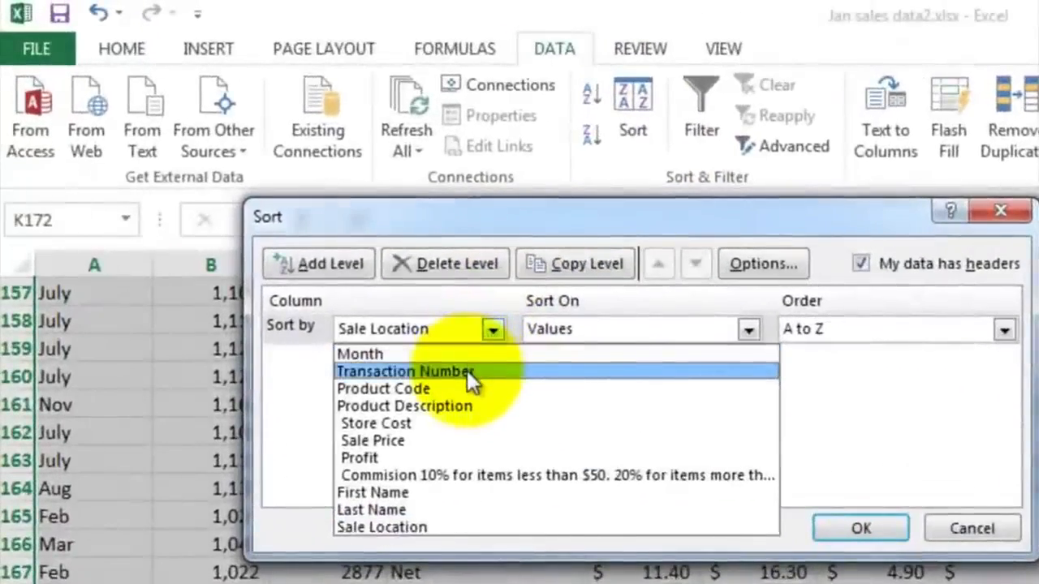
click(467, 370)
click(854, 530)
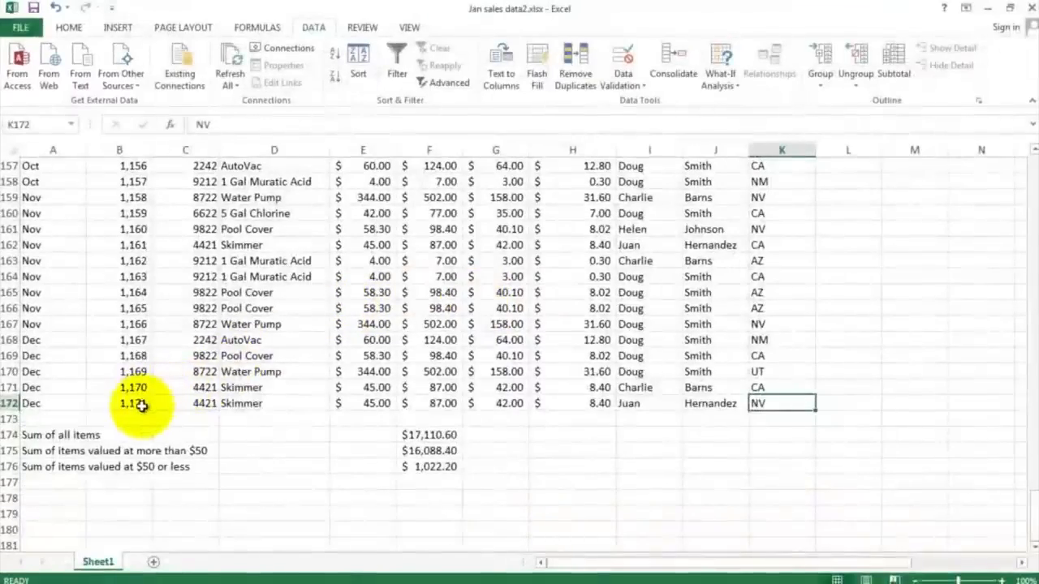
click(134, 404)
scroll(319, 301, up, 5)
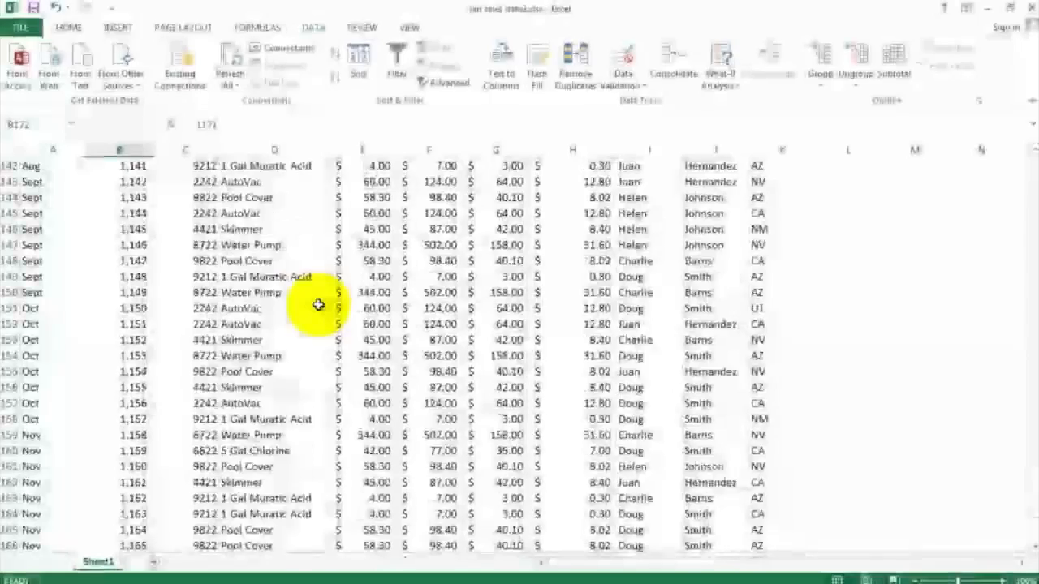
scroll(318, 305, up, 20)
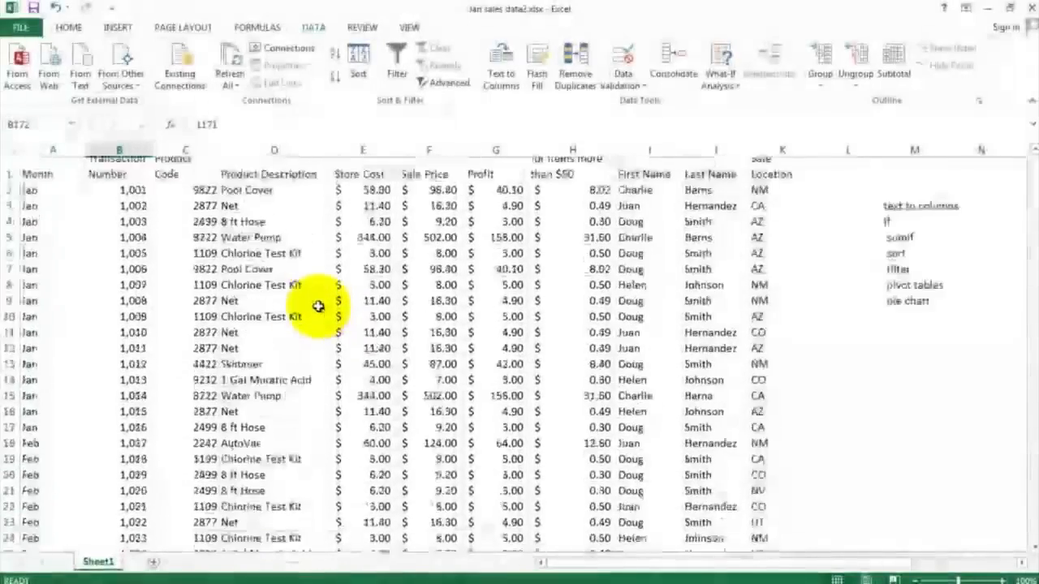
scroll(318, 305, up, 3)
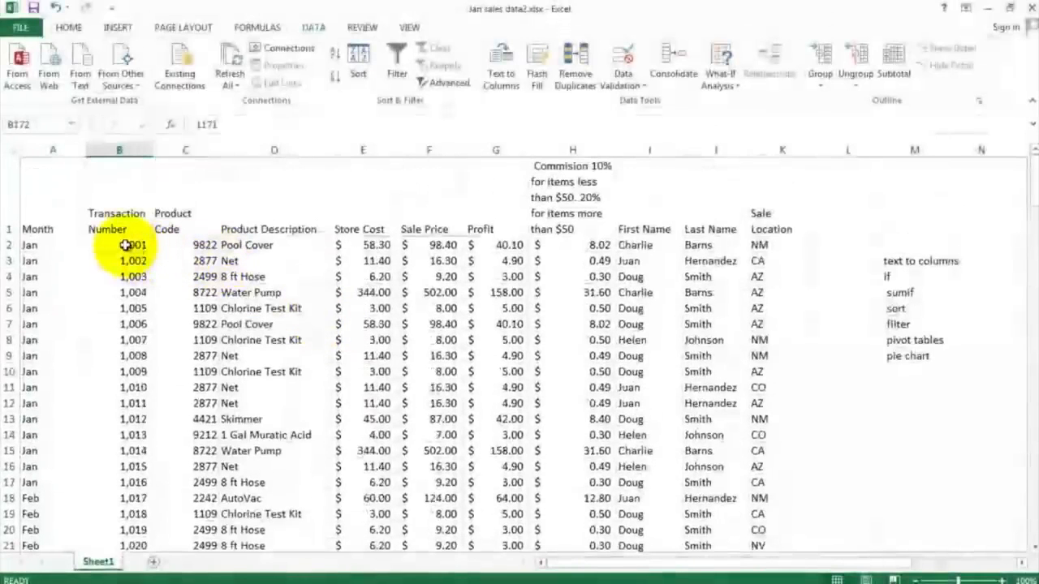
click(124, 245)
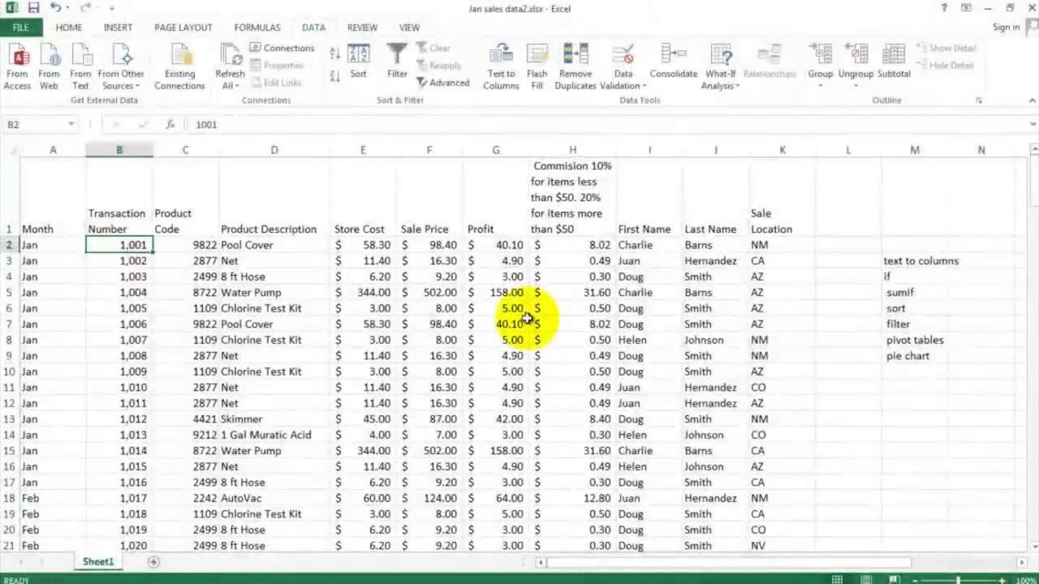
Step: Turn on filtering for the sales data table
click(902, 326)
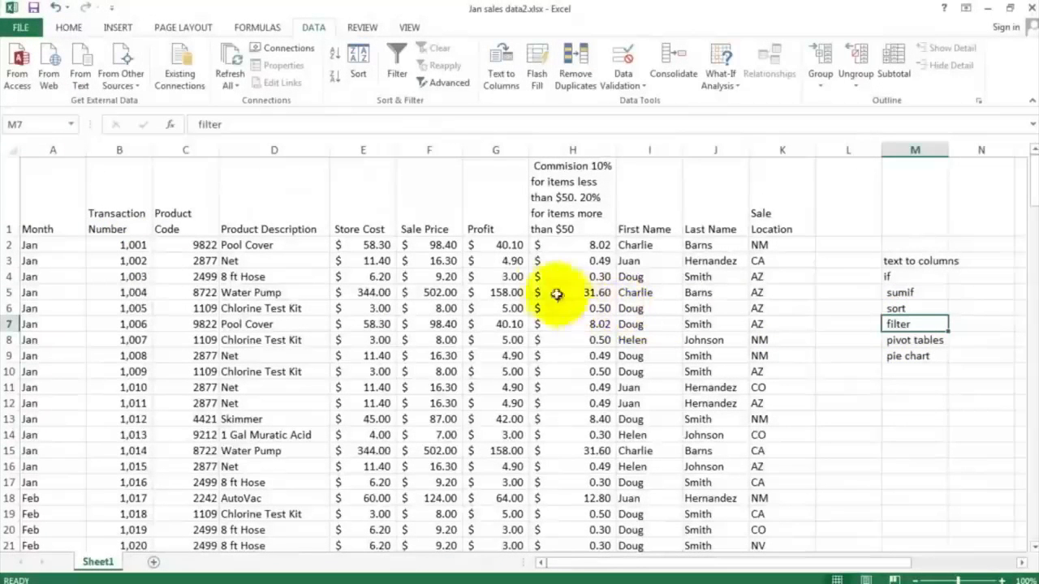
click(510, 245)
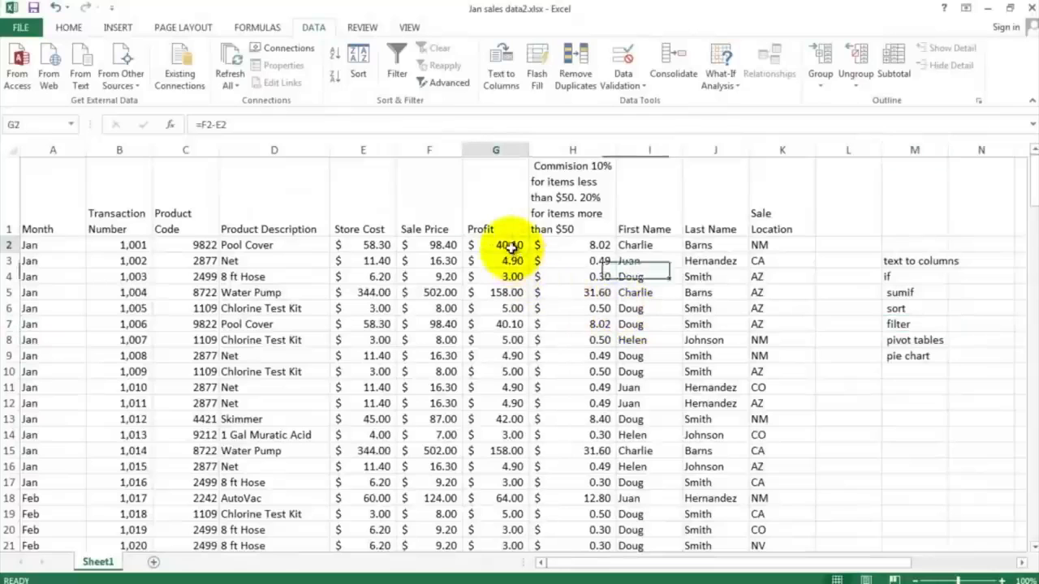
click(399, 60)
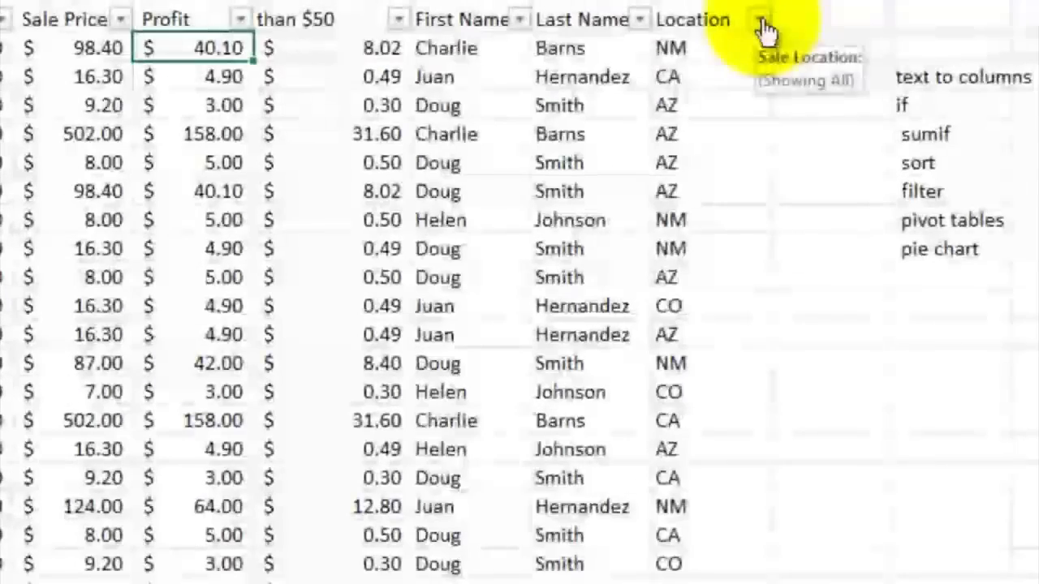
Step: Filter the Sale Location column to show only NM sales
click(804, 213)
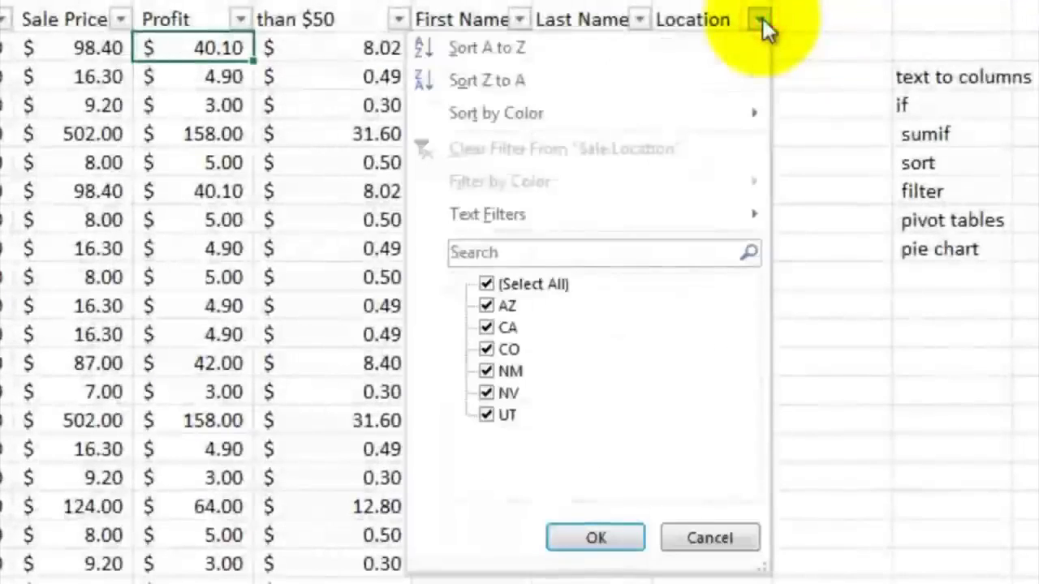
click(485, 327)
click(486, 349)
click(487, 393)
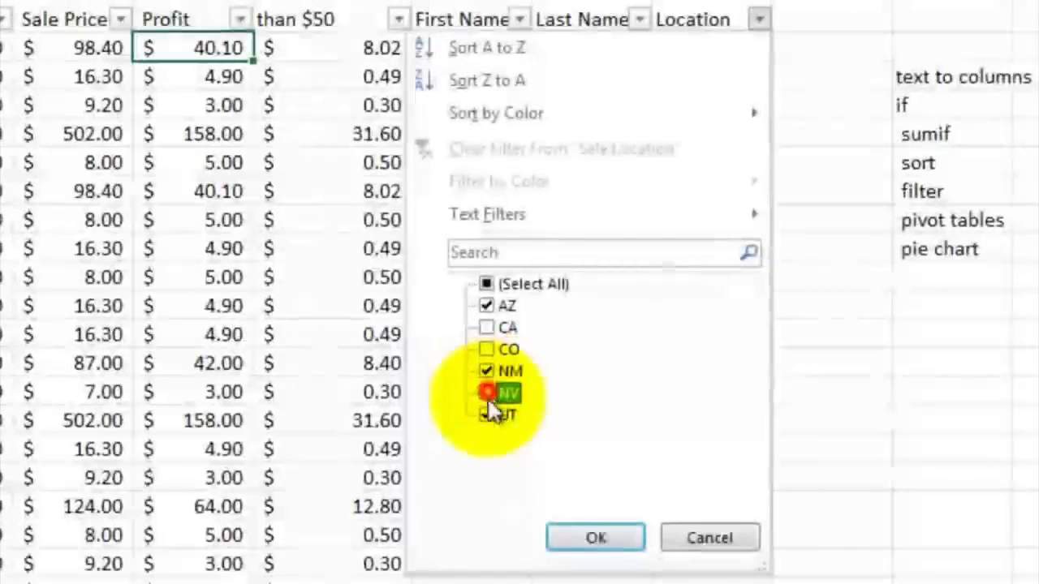
click(486, 415)
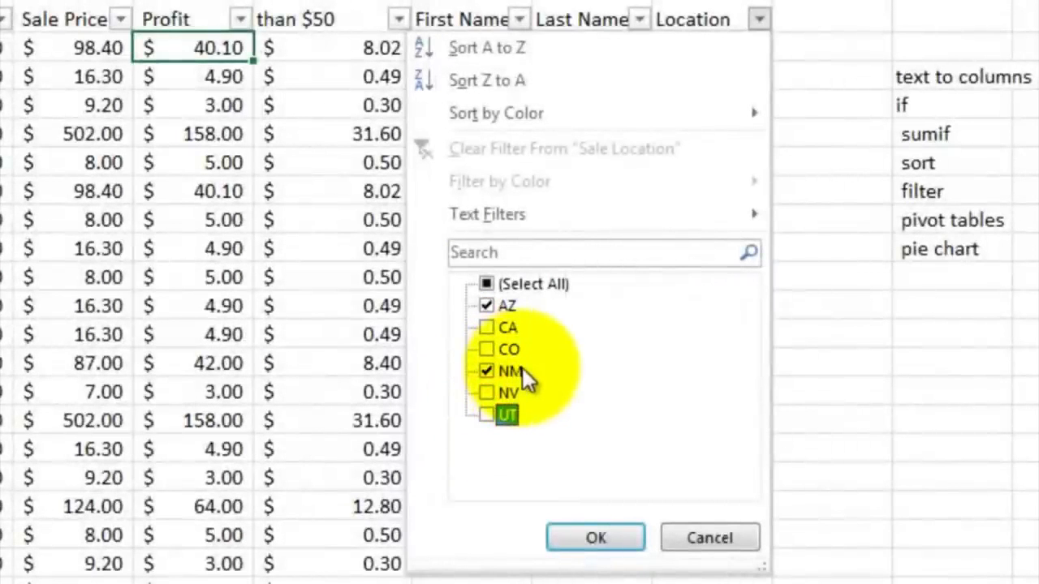
click(487, 305)
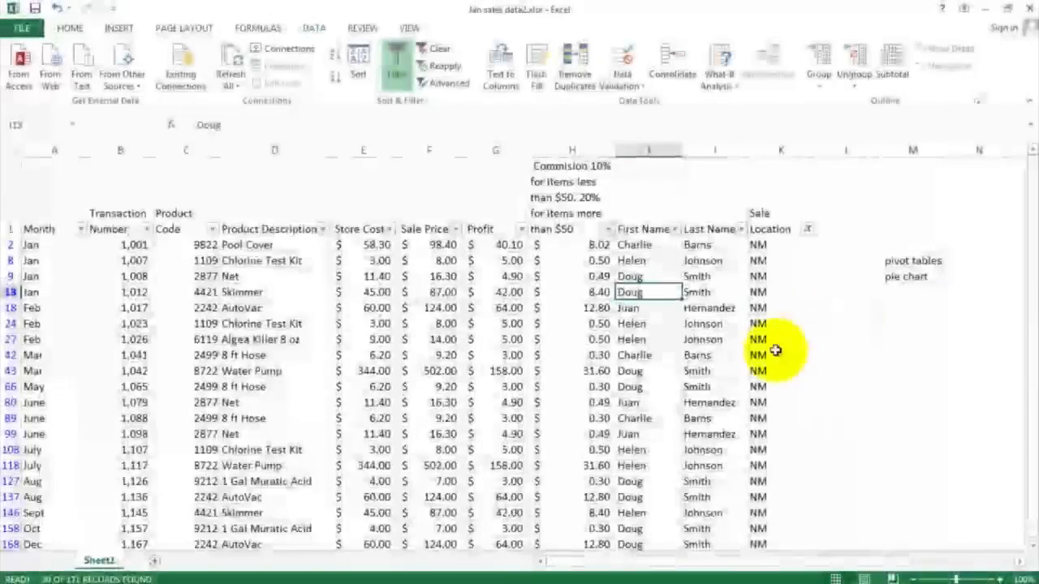
Step: Scroll through the filtered NM records to examine them
scroll(771, 350, down, 2)
scroll(762, 350, up, 2)
scroll(762, 349, up, 1)
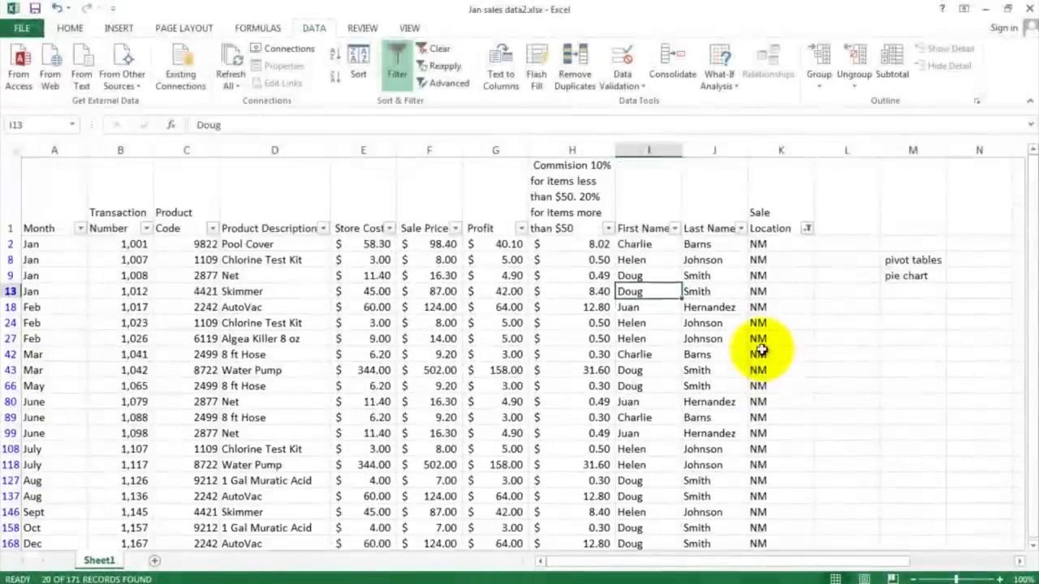
drag(768, 245, 772, 547)
scroll(766, 462, down, 2)
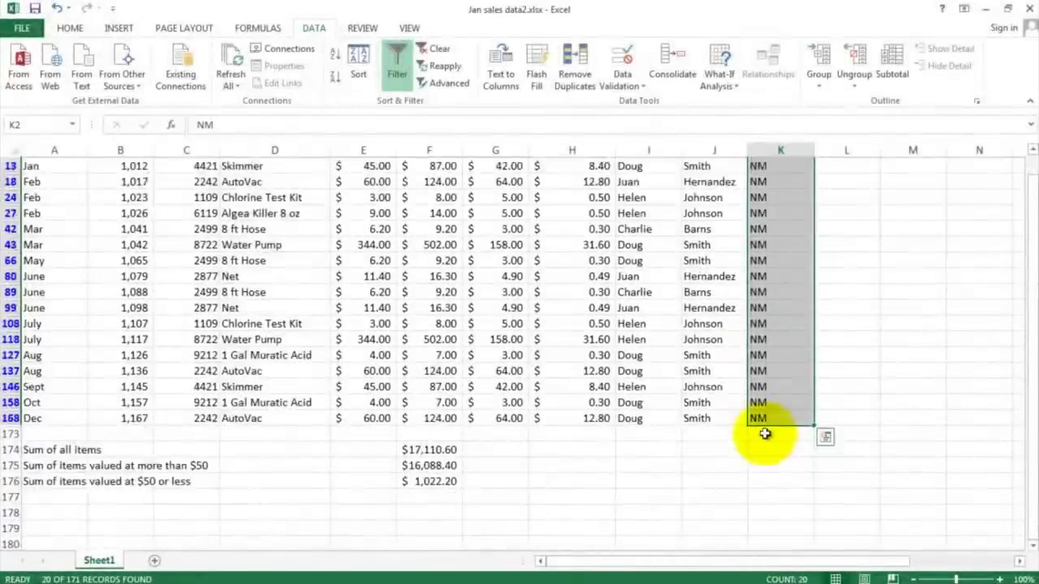
scroll(766, 434, up, 2)
click(771, 261)
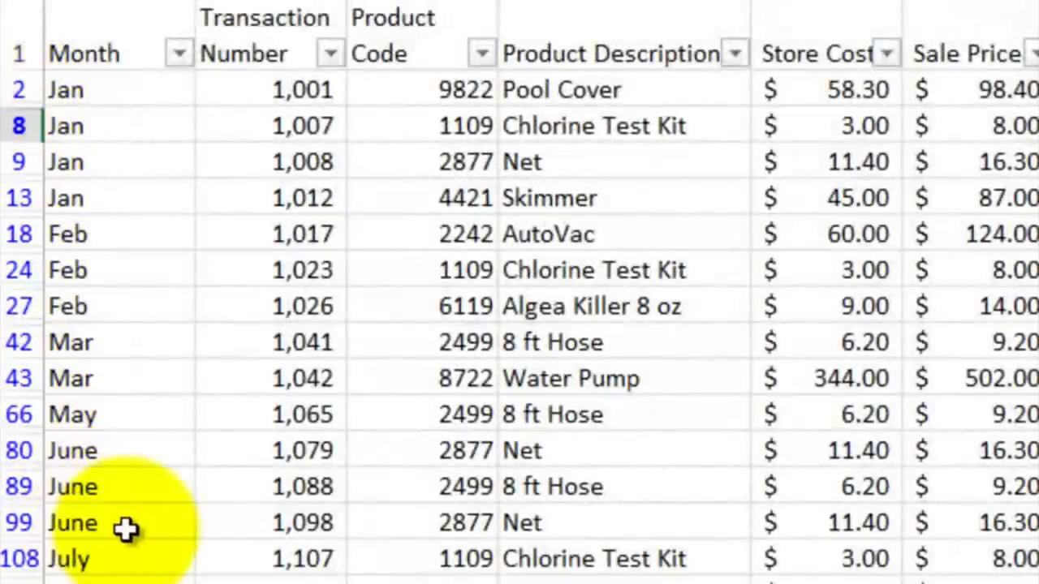
scroll(128, 529, down, 2)
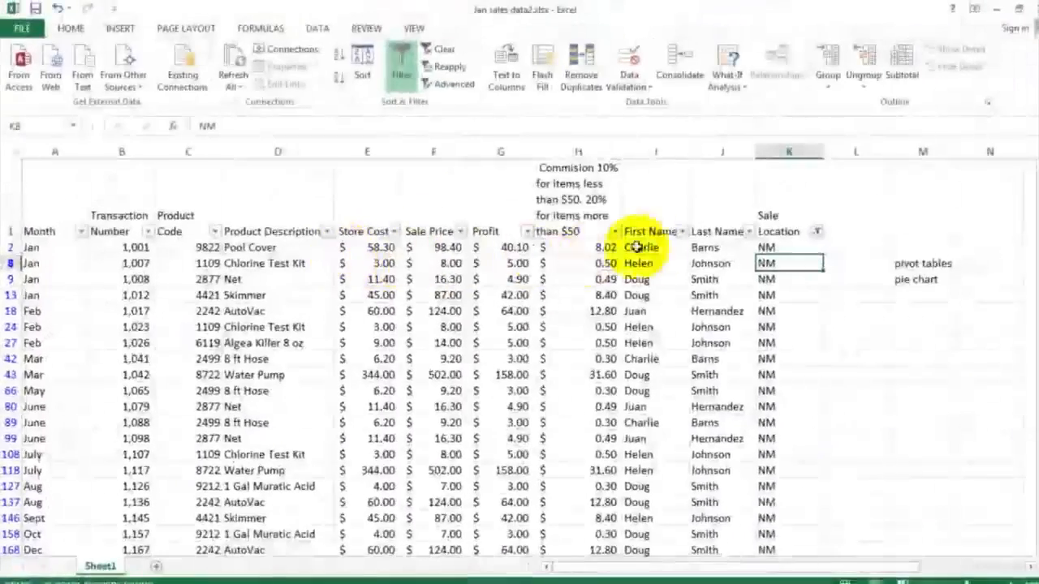
Step: Clear the Sale Location filter so every location is included again
click(817, 232)
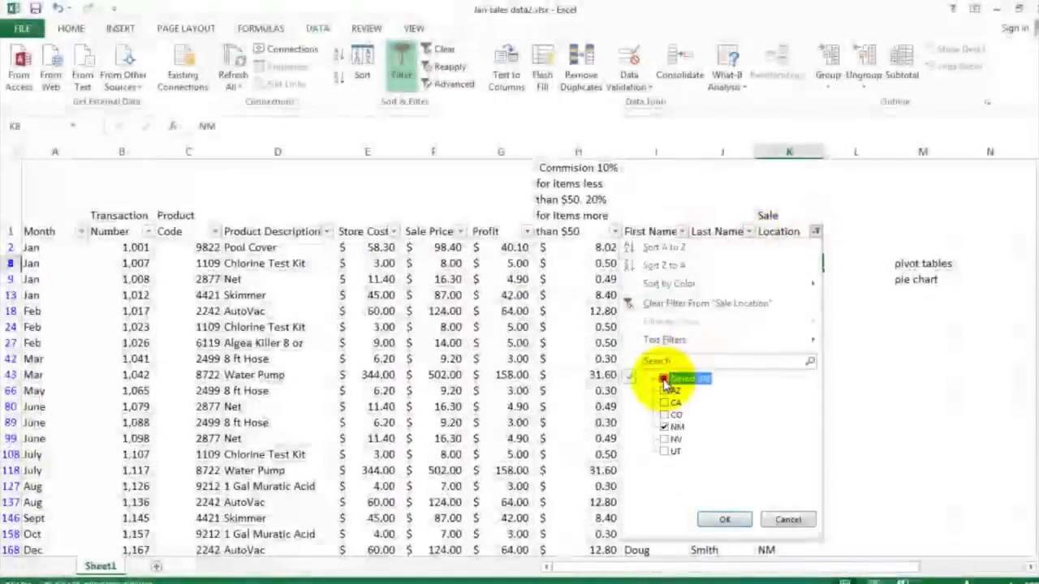
click(724, 520)
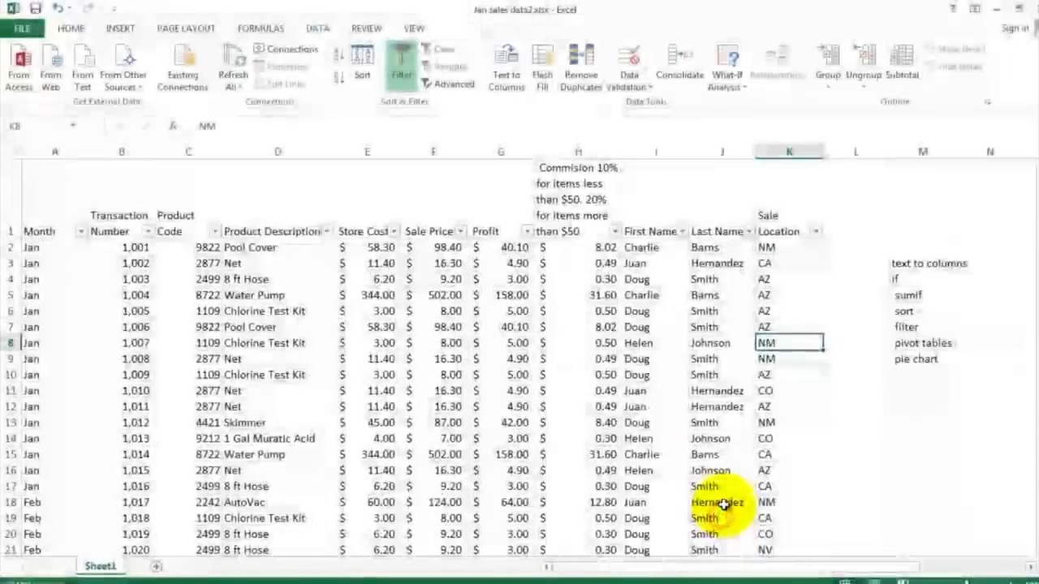
click(403, 79)
click(403, 79)
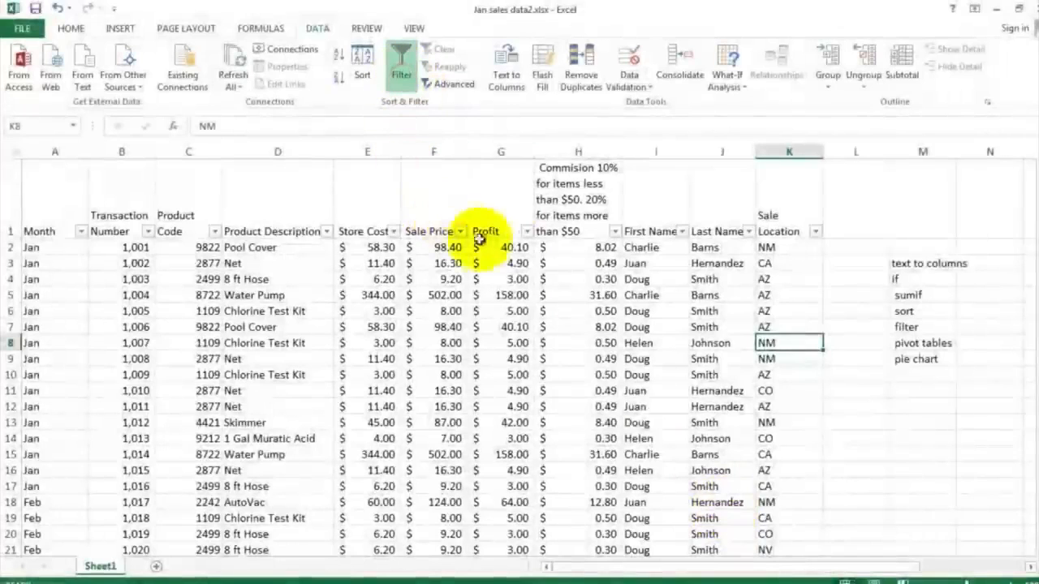
Step: Filter the First Name column to show only Helen's sales and scroll through them
click(682, 232)
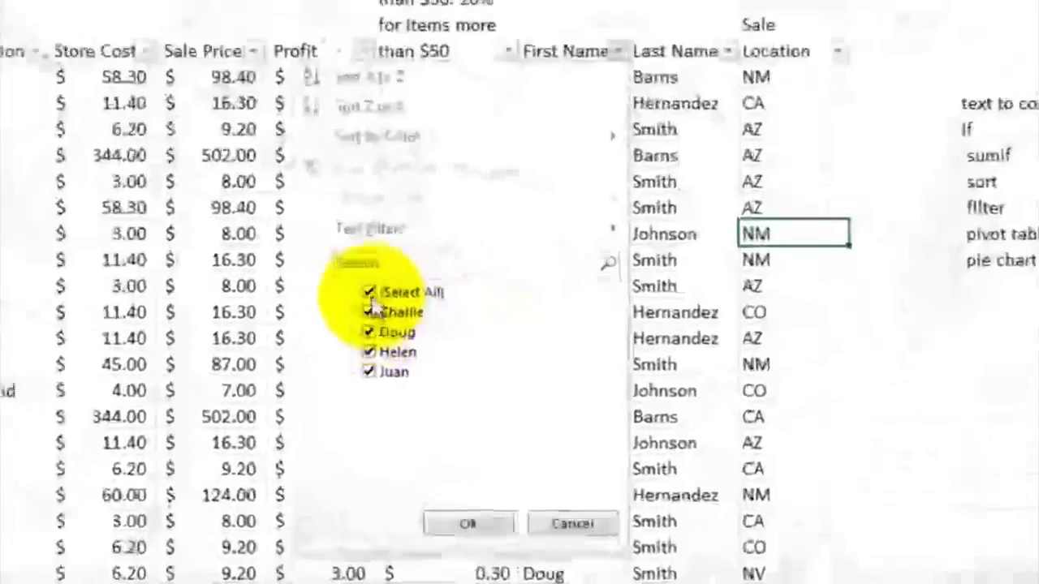
click(369, 292)
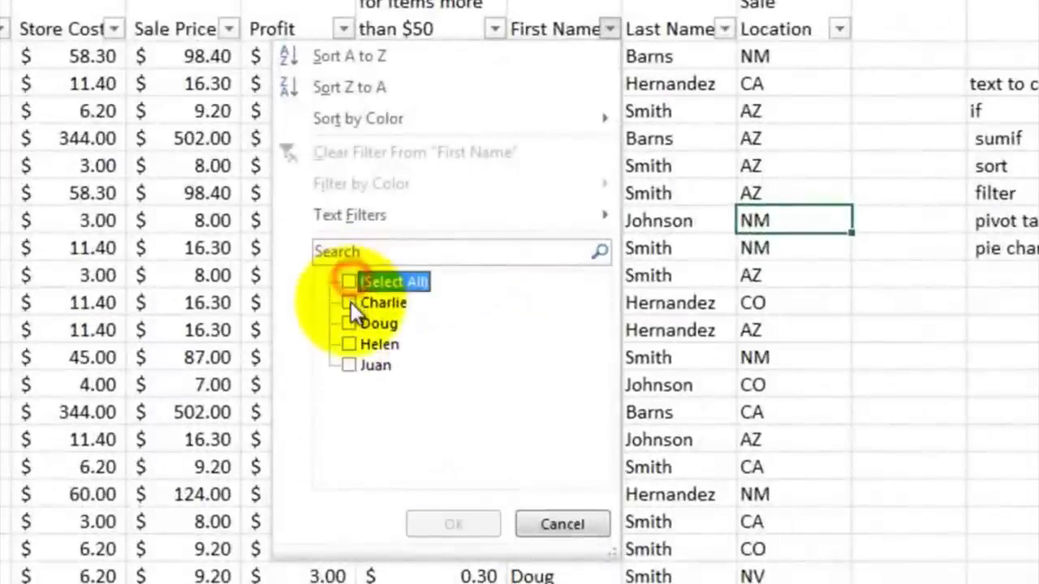
click(369, 352)
click(453, 523)
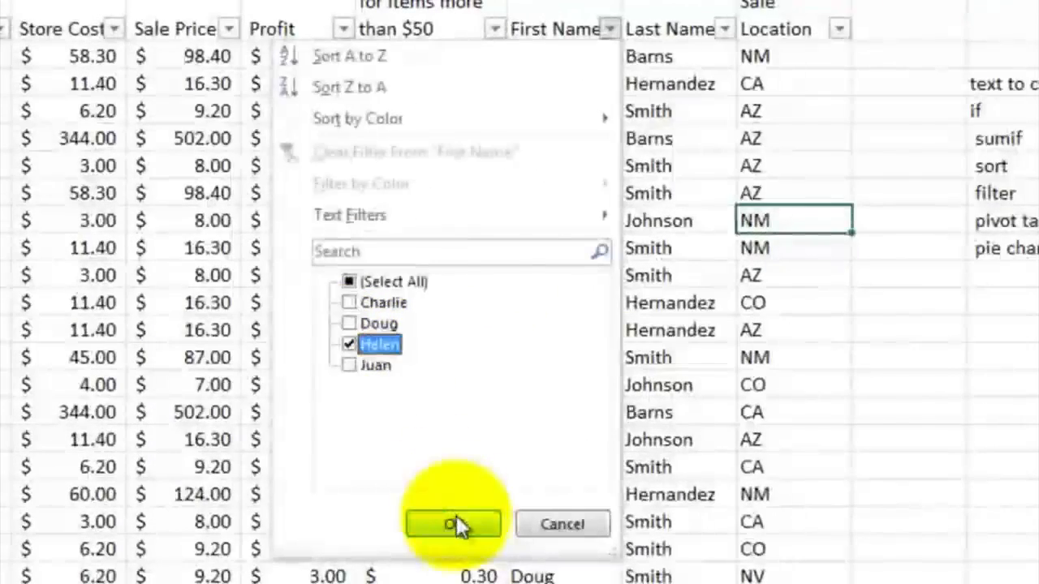
click(575, 218)
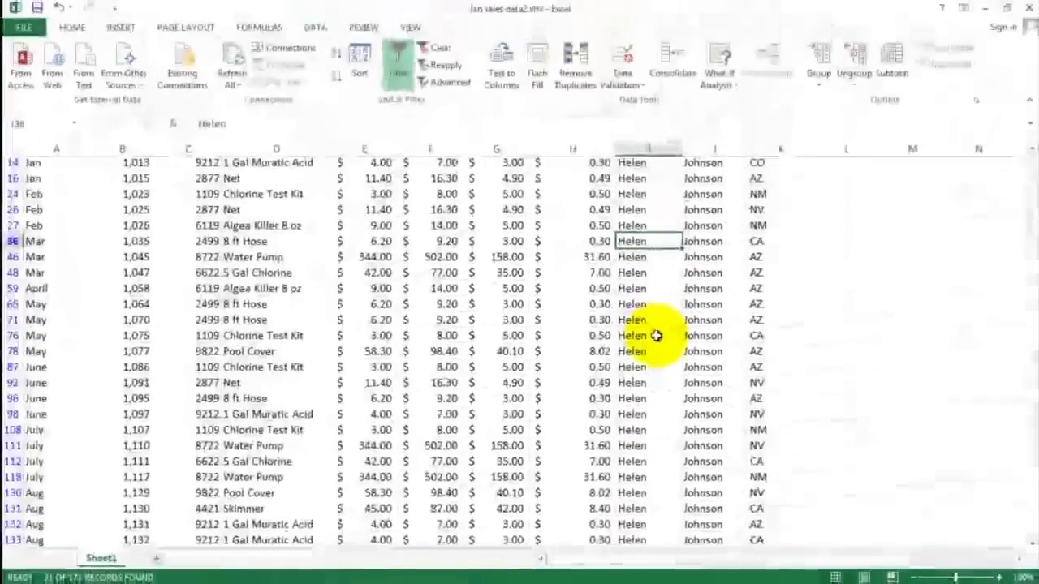
scroll(656, 336, down, 5)
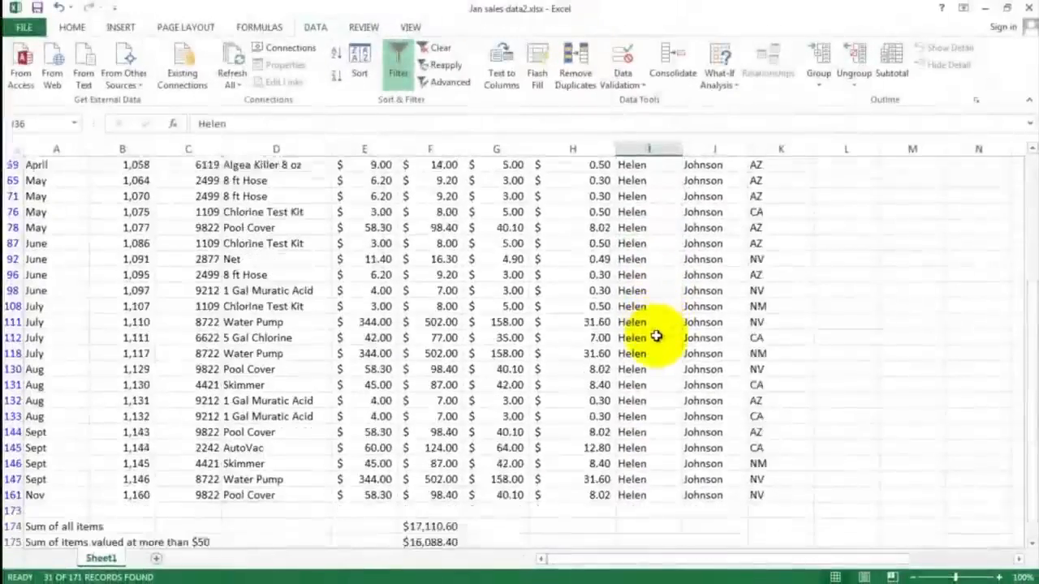
scroll(656, 336, up, 5)
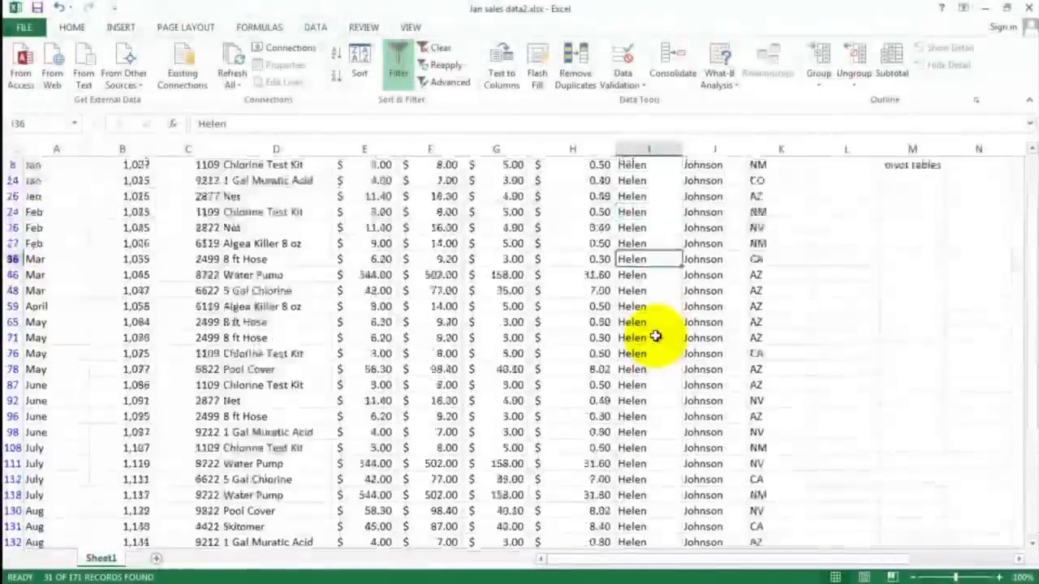
Step: Clear the First Name filter by reselecting all names
click(676, 229)
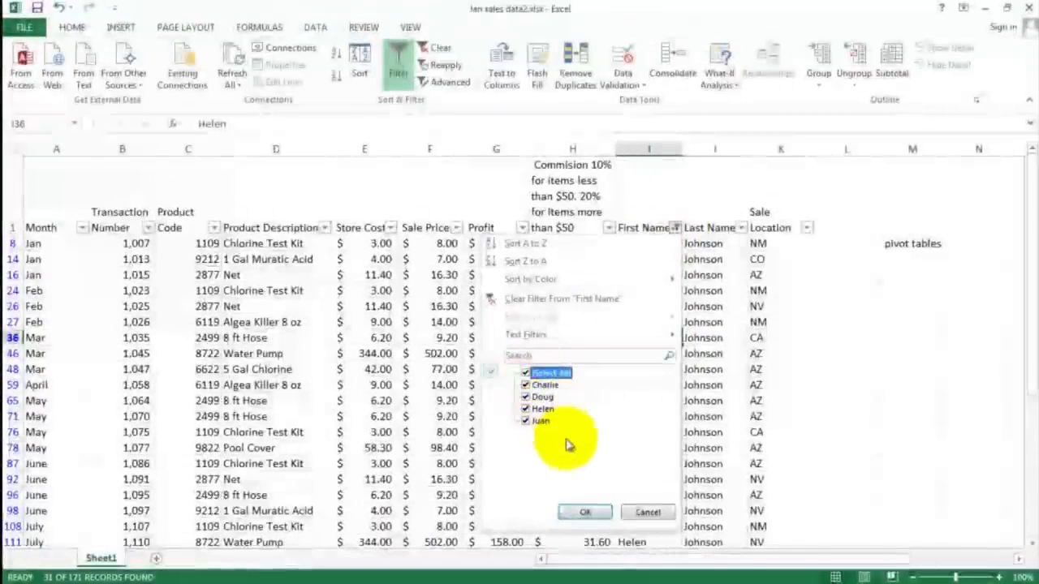
click(585, 512)
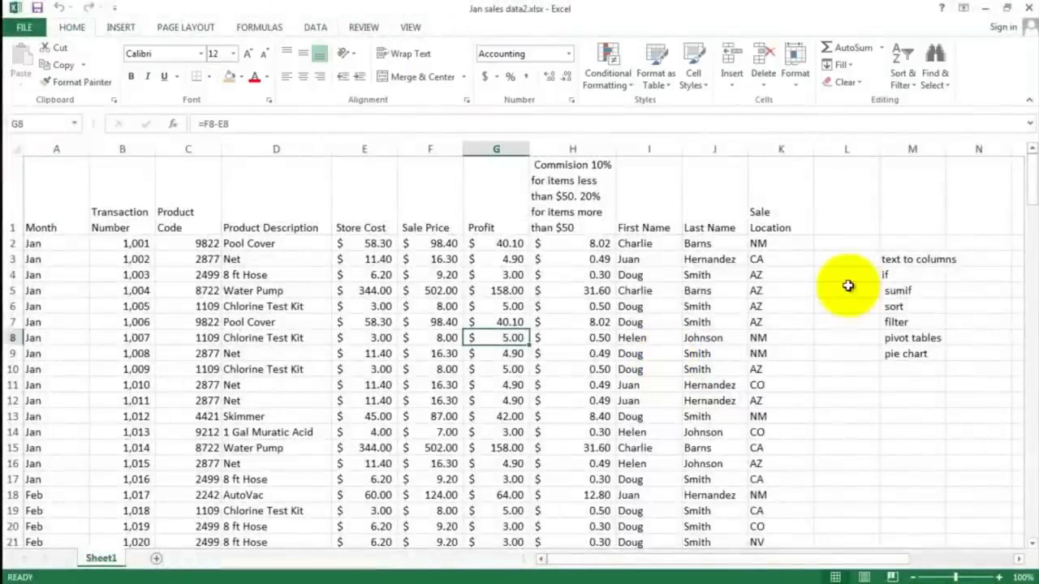
Step: Select the sales data range A1:K172 and insert a PivotTable on a new worksheet
click(902, 341)
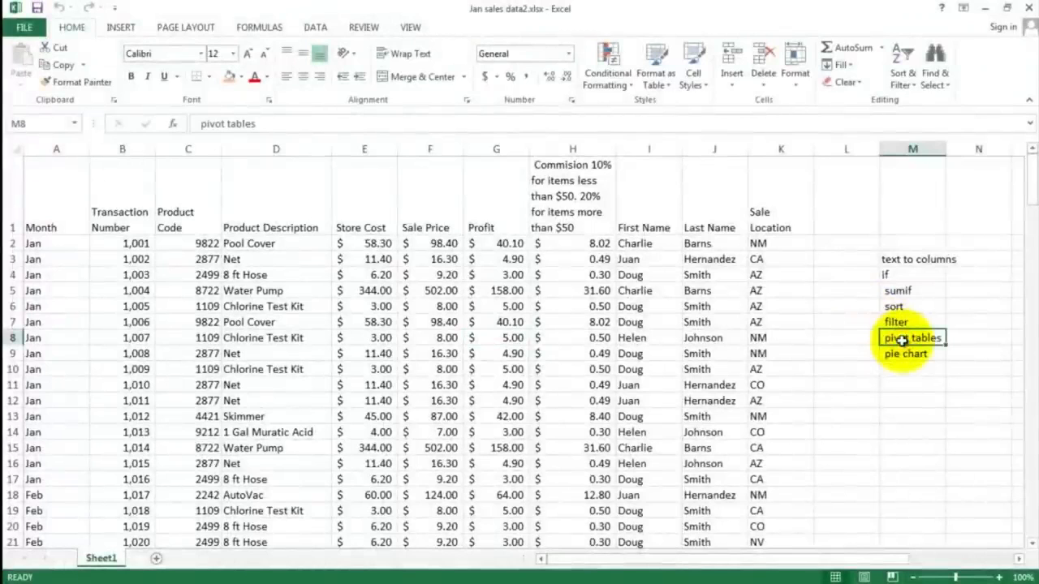
click(42, 242)
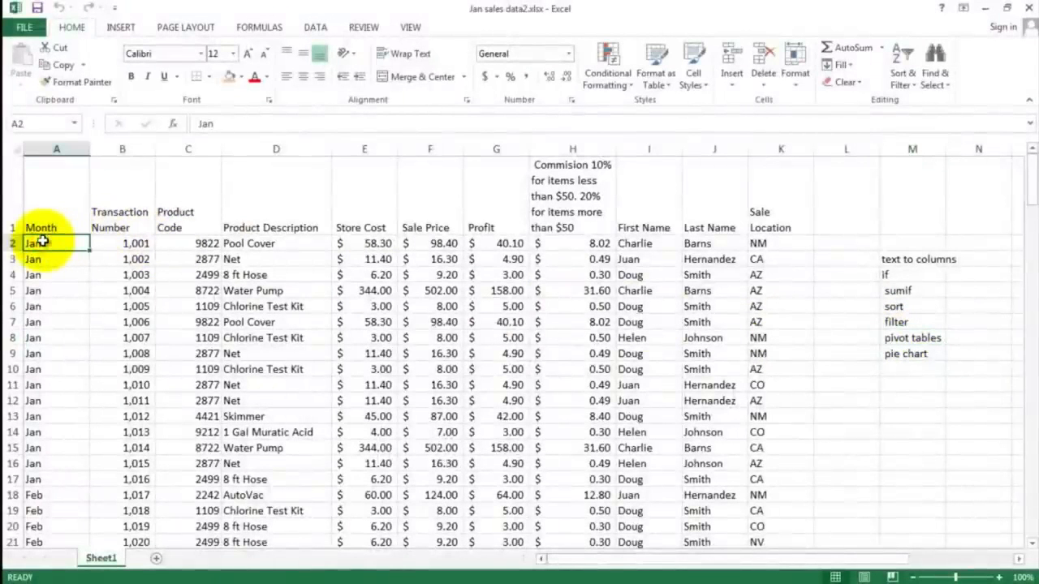
drag(50, 243, 432, 398)
drag(615, 449, 757, 578)
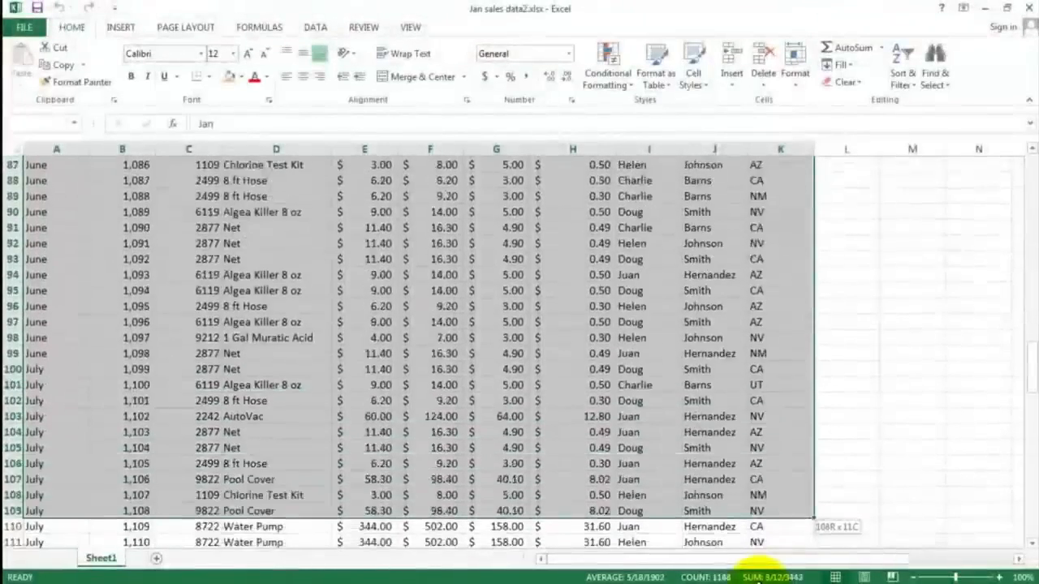
drag(758, 578, 777, 507)
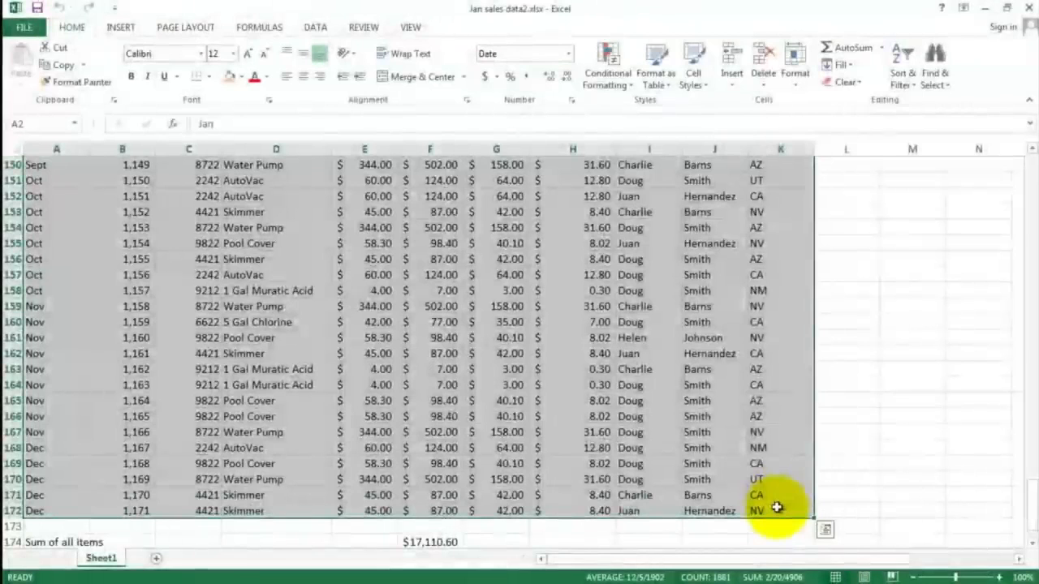
click(120, 27)
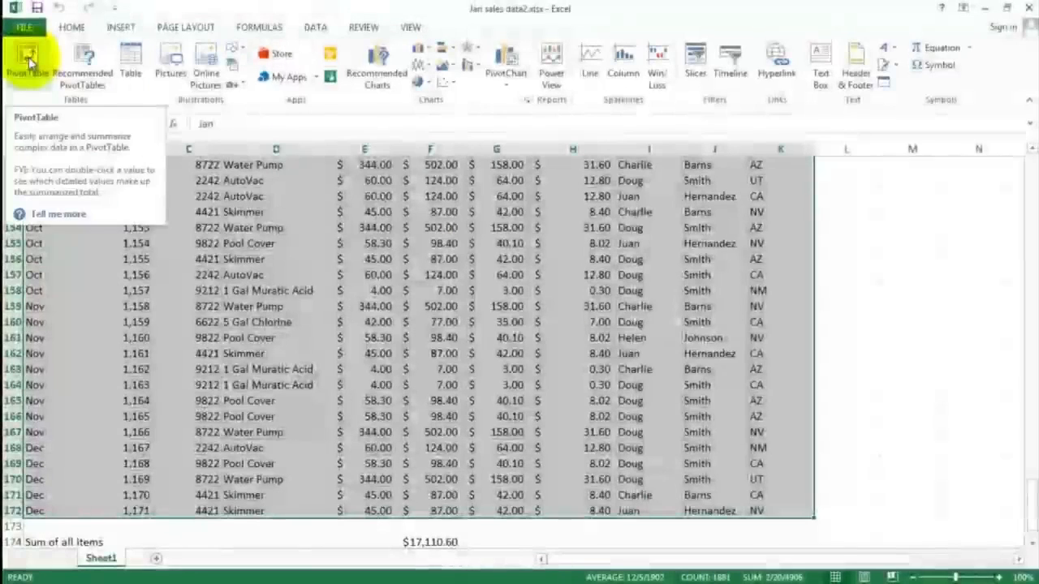
click(28, 56)
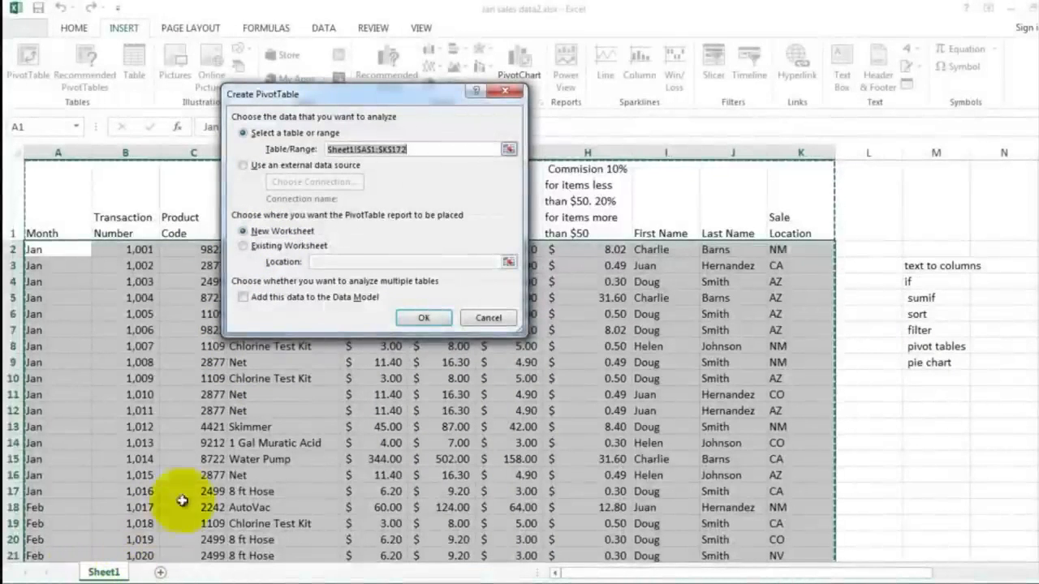
click(423, 319)
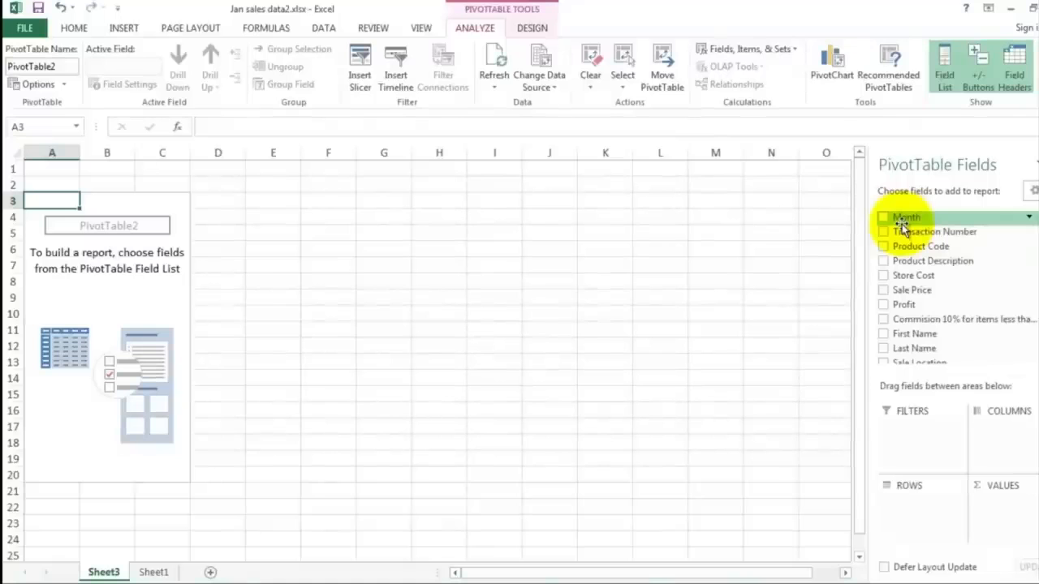
Step: Add Last Name and Sale Price to the PivotTable and review the Sum of Sale Price value field settings
click(884, 350)
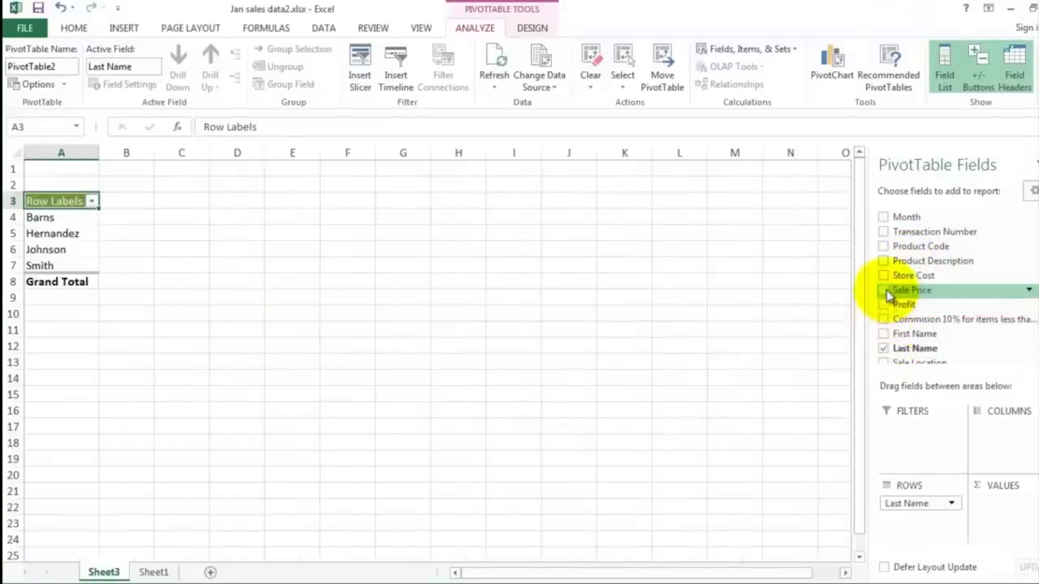
click(884, 291)
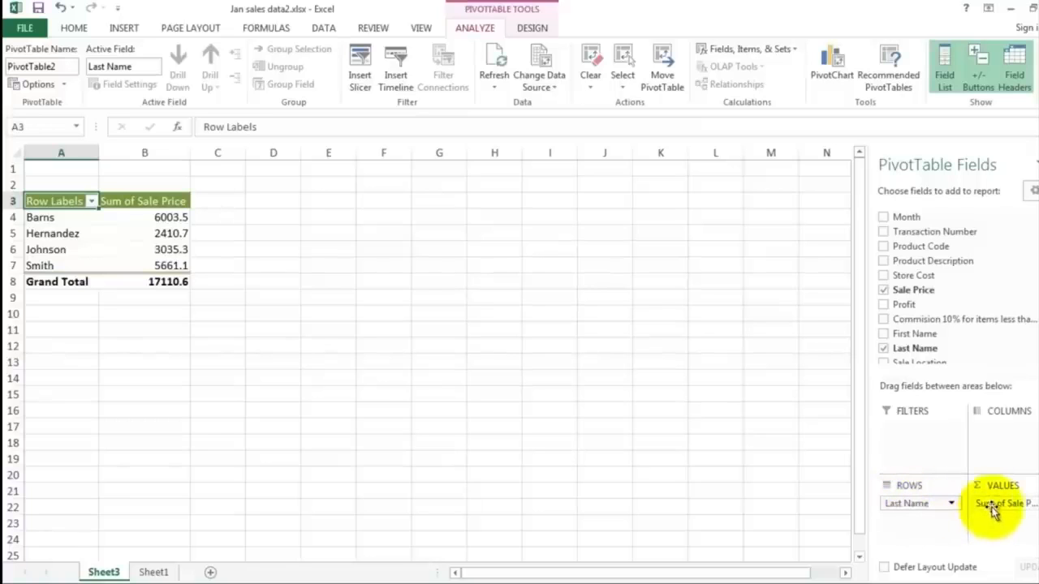
drag(993, 508, 1028, 510)
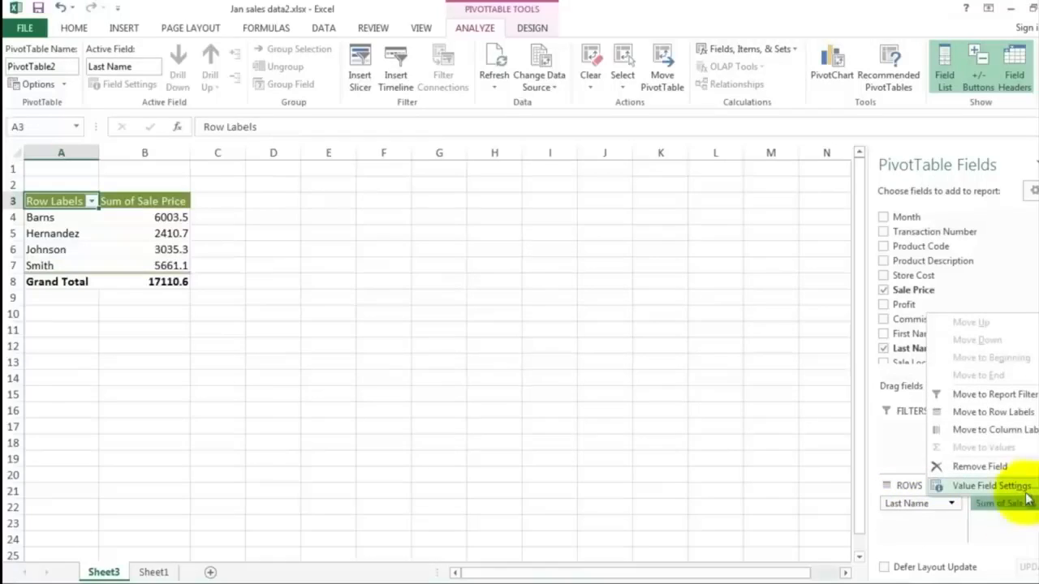
click(997, 486)
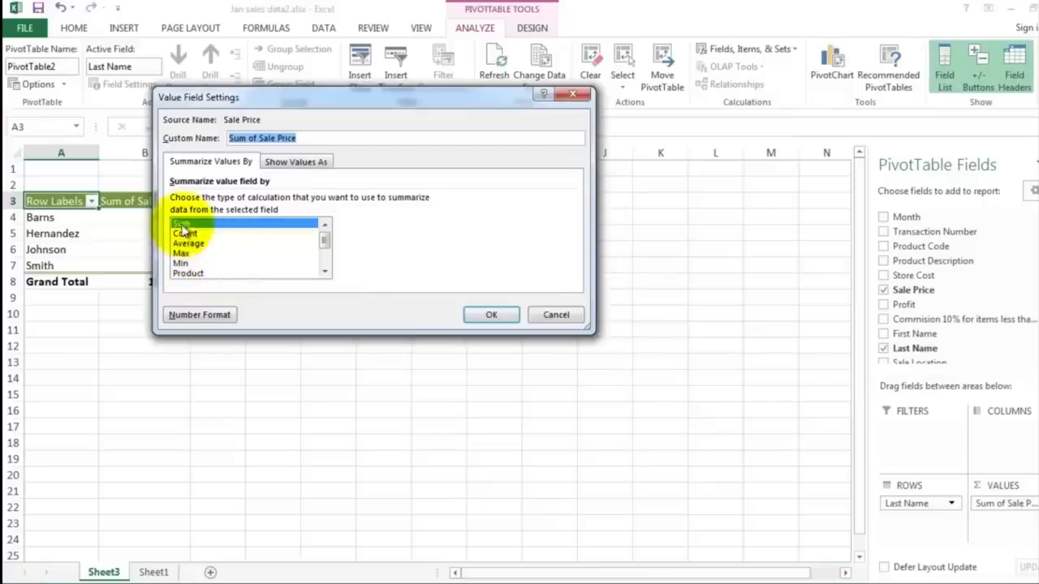
click(490, 317)
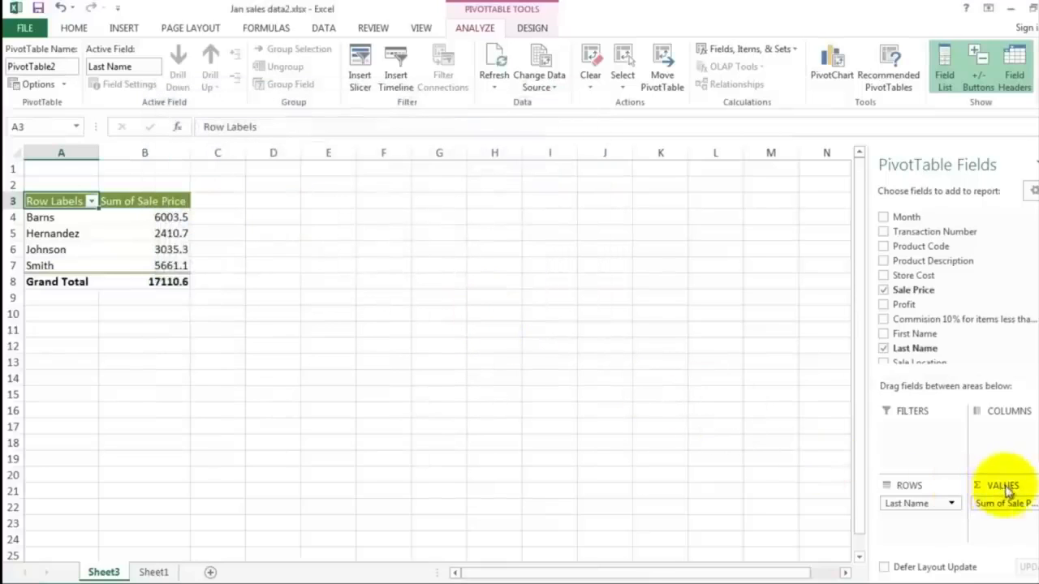
drag(1000, 505, 997, 439)
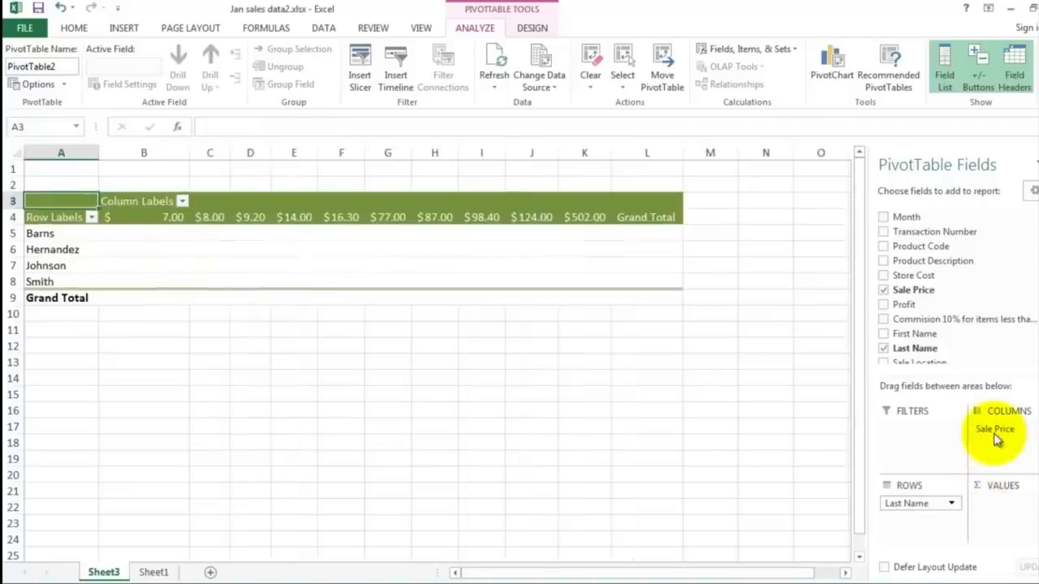
drag(995, 431, 995, 485)
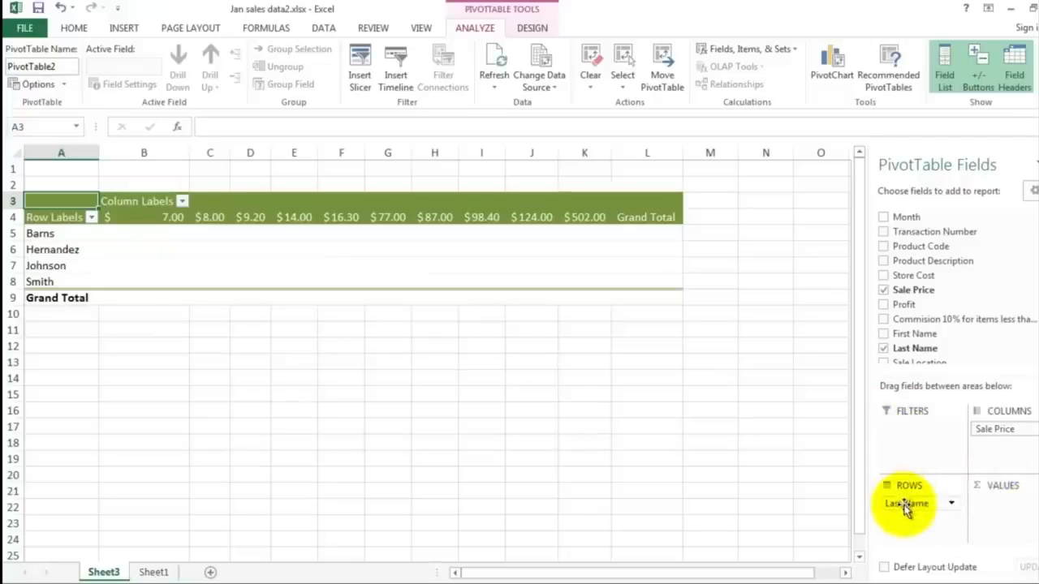
drag(992, 429, 987, 502)
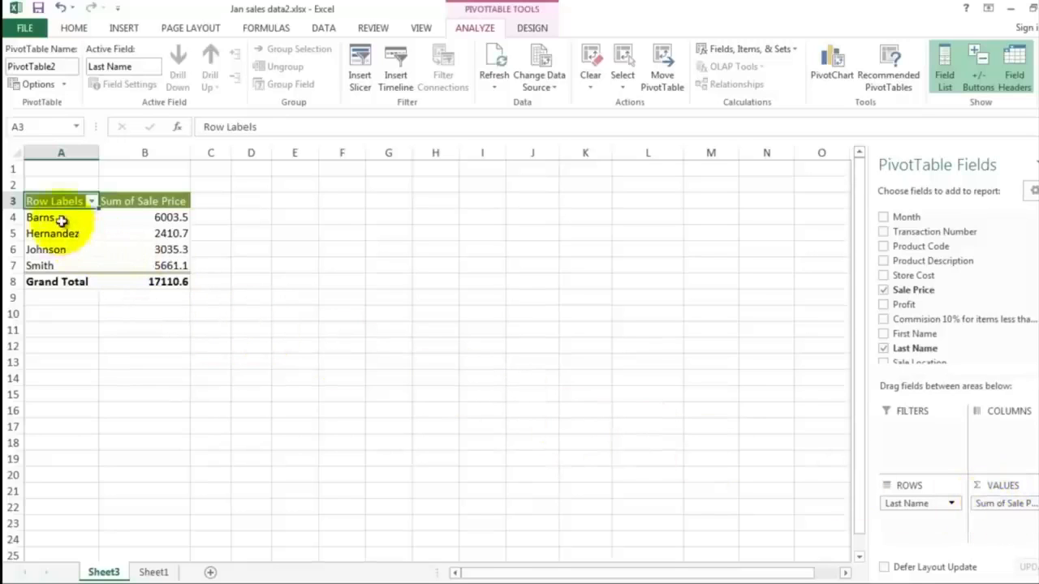
Step: Select the first row's Sum of Sale Price value in the PivotTable
click(140, 215)
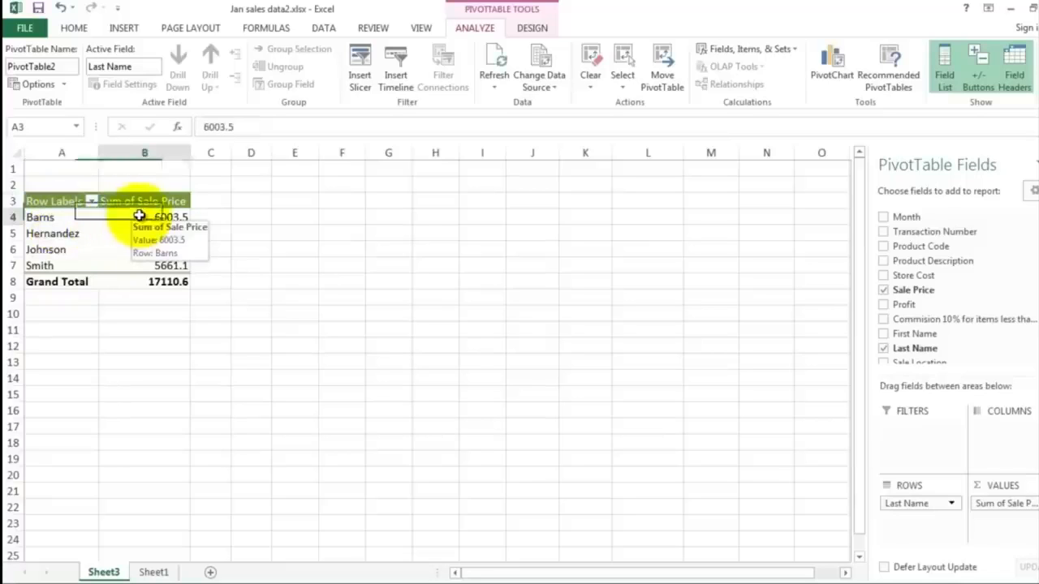
Step: Apply the Accounting number format to the PivotTable's Sum of Sale Price values, including the Grand Total
drag(139, 215, 151, 284)
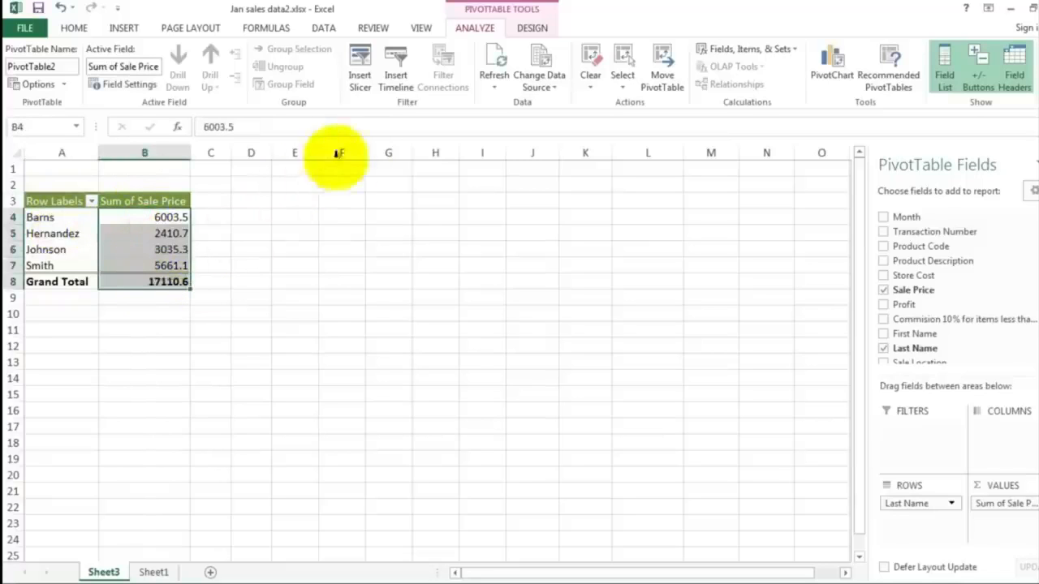
click(75, 28)
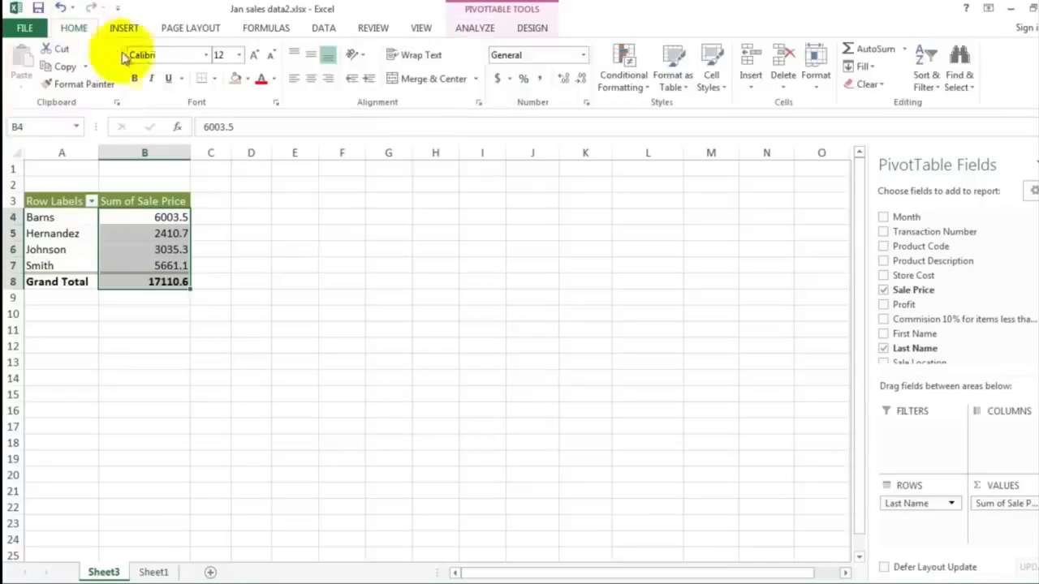
click(497, 80)
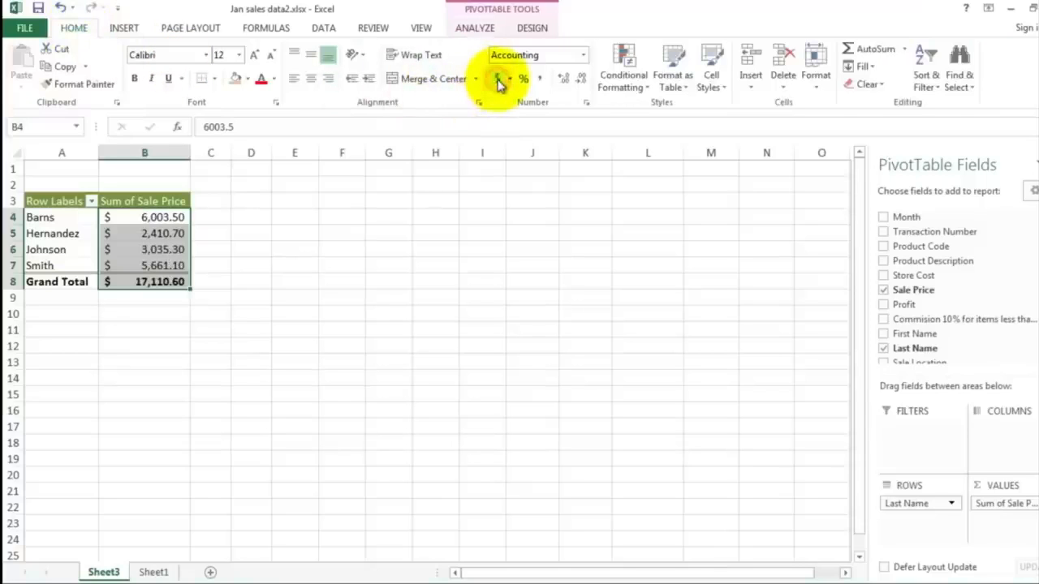
click(237, 260)
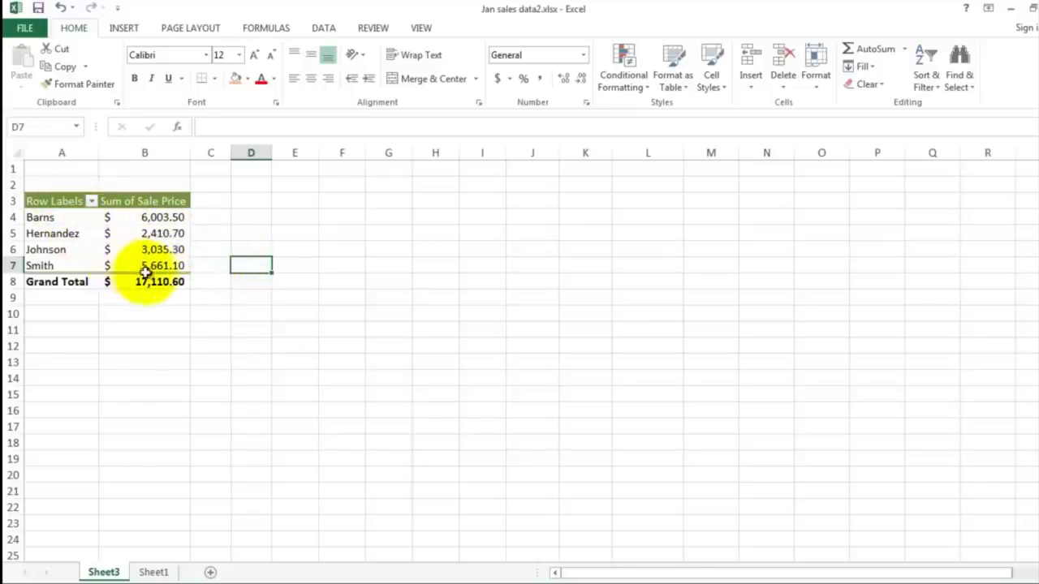
Step: Select the four salespeople's Sale Price totals and insert a 3-D Pie chart from them
mouse_move(146, 272)
mouse_move(140, 234)
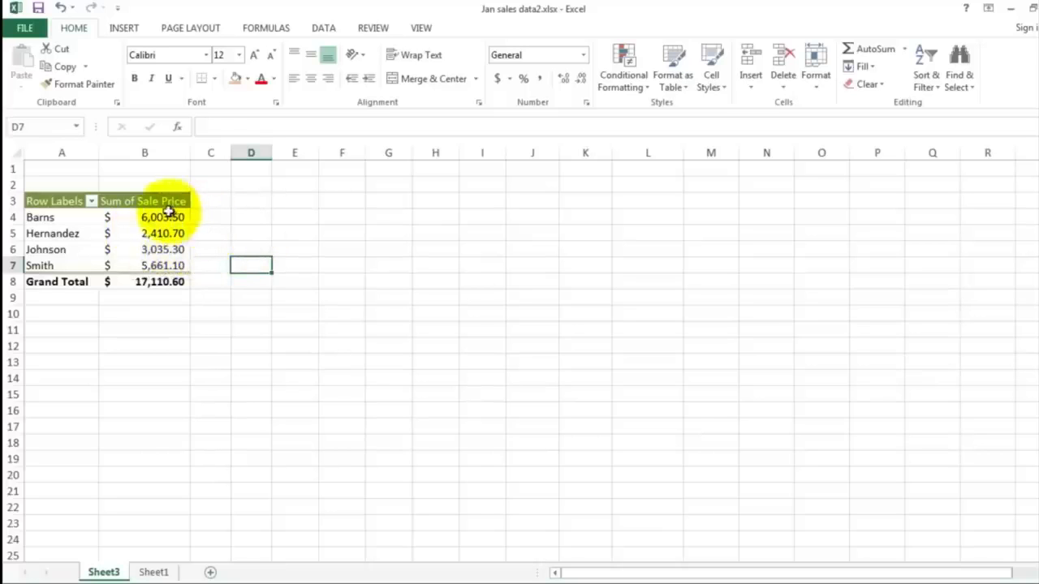
drag(167, 215, 176, 265)
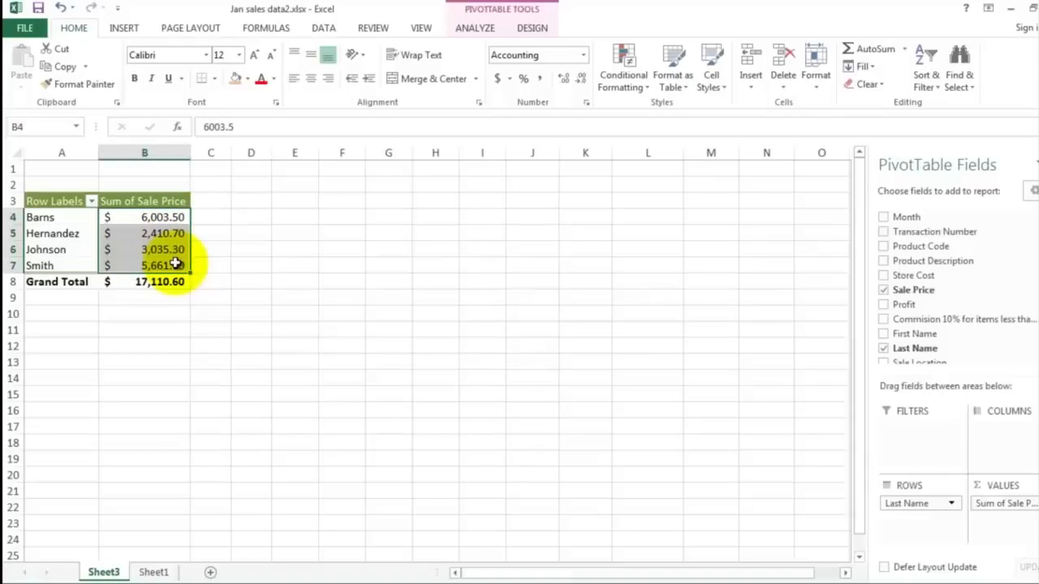
click(124, 29)
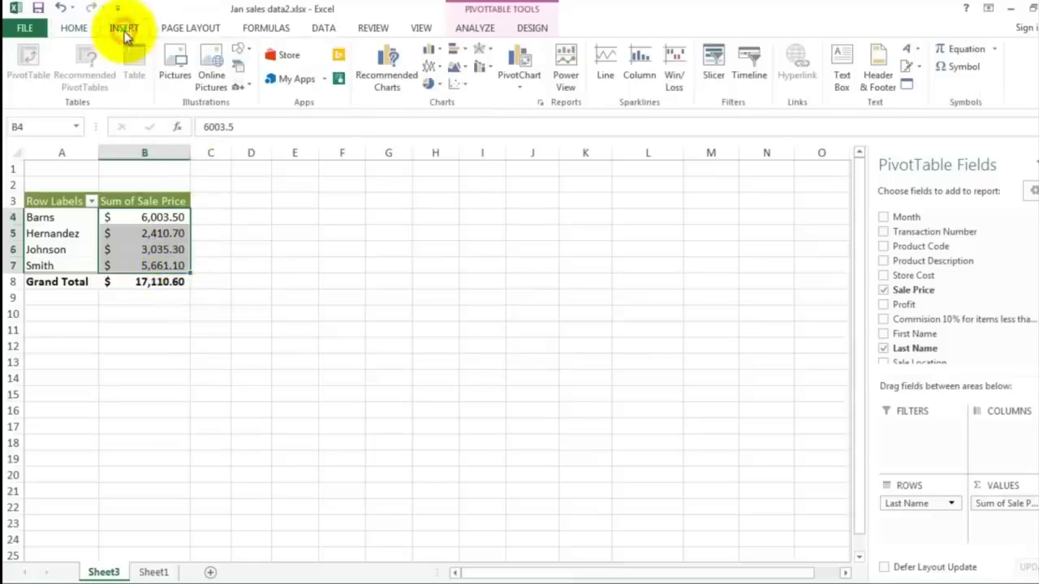
click(431, 83)
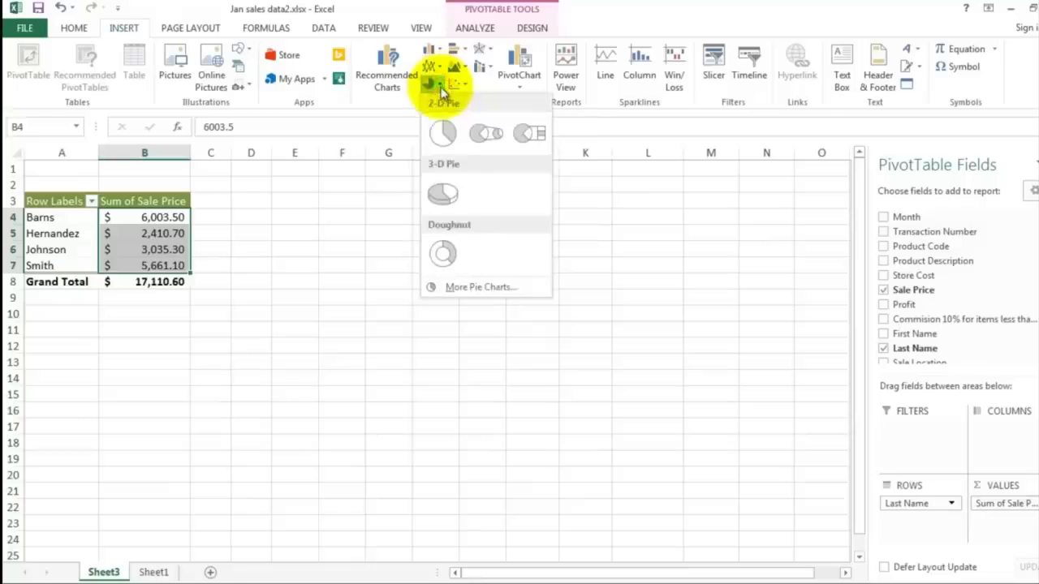
click(444, 193)
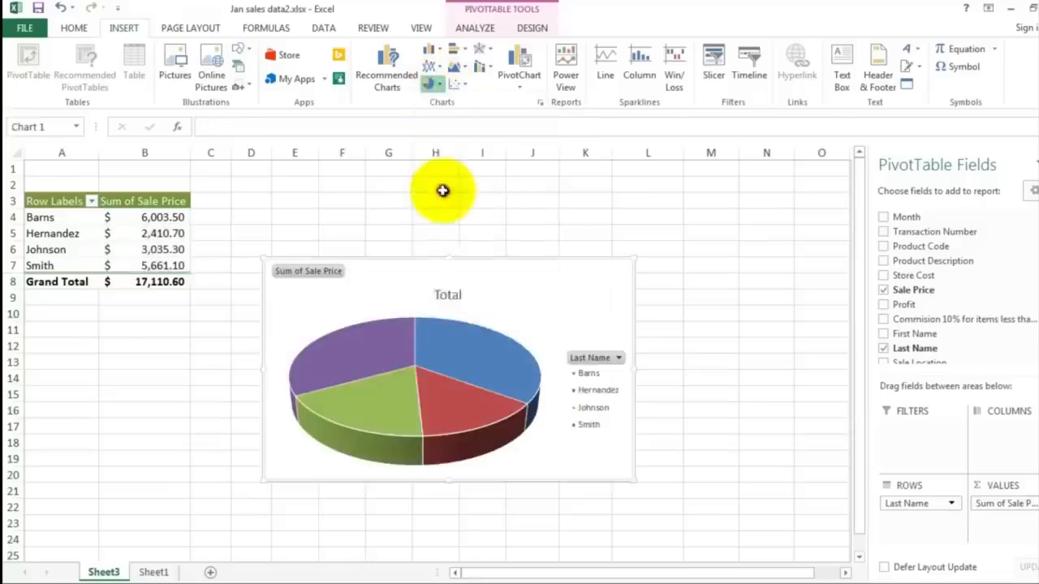
Step: Move the pie chart up beside the PivotTable
drag(403, 276, 341, 201)
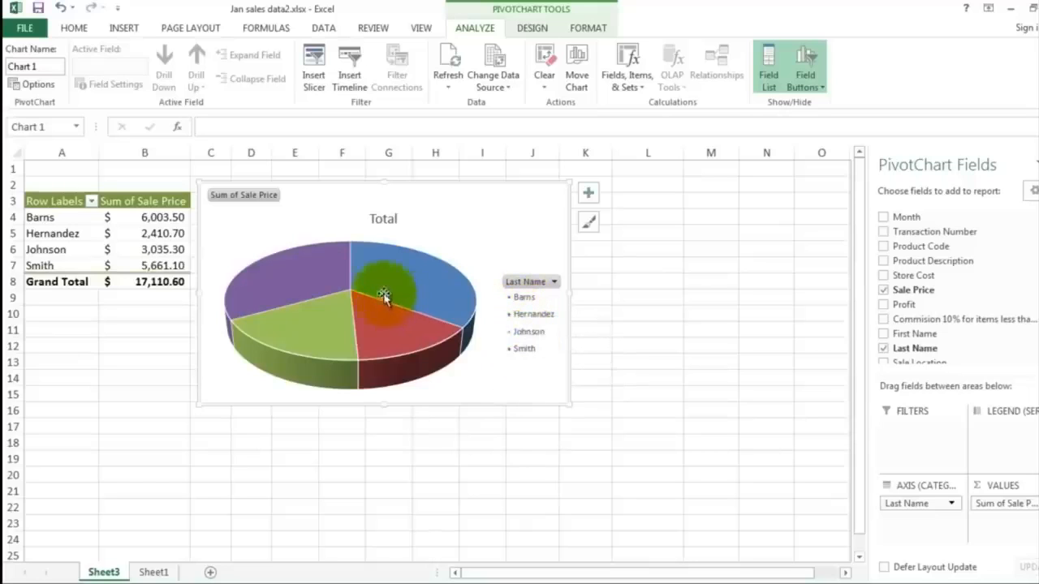
mouse_move(335, 276)
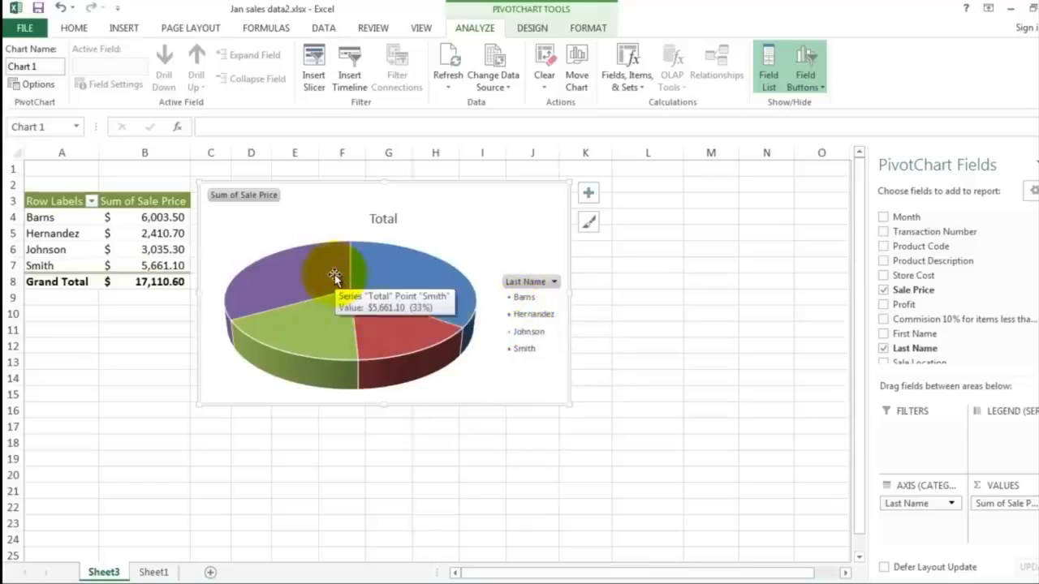
mouse_move(406, 278)
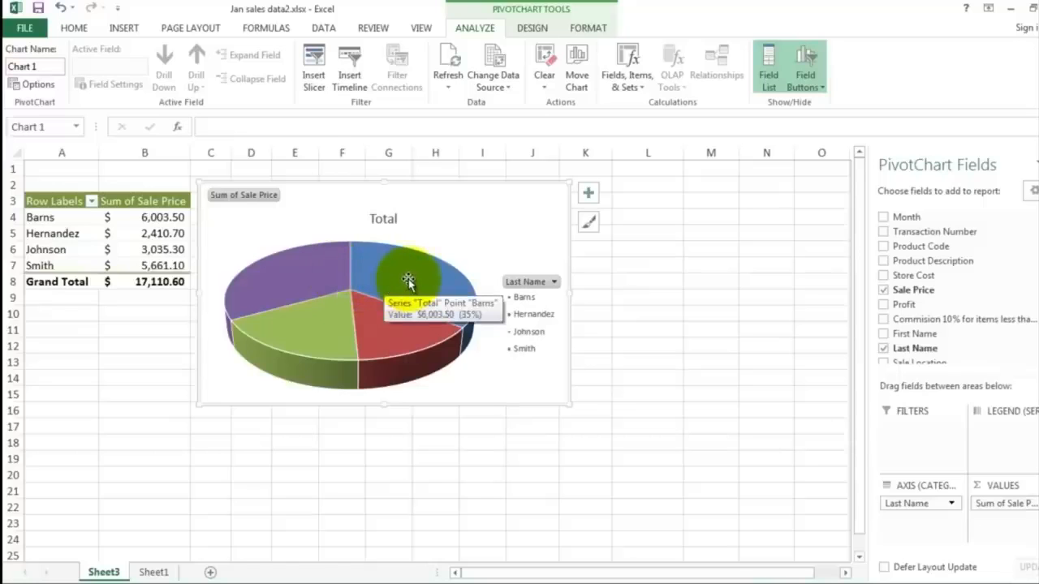
Step: Add data labels to the pie slices and enlarge the chart slightly
right_click(409, 281)
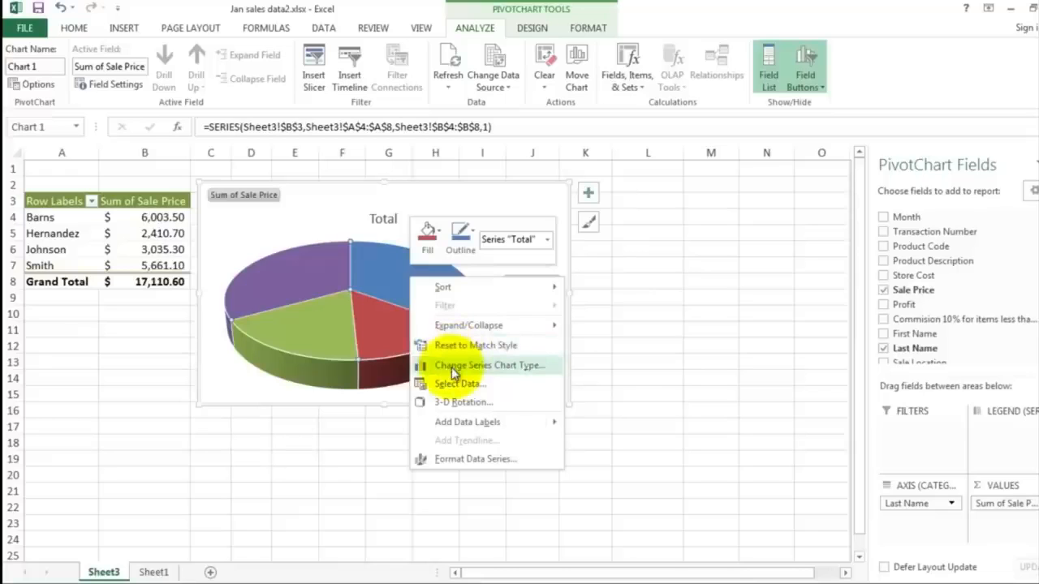
mouse_move(467, 428)
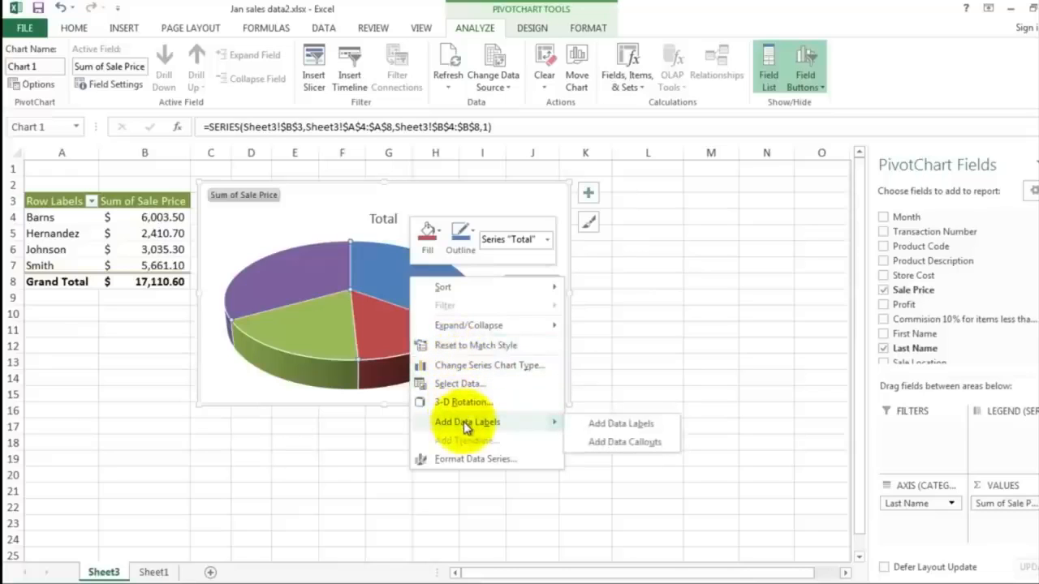
click(612, 425)
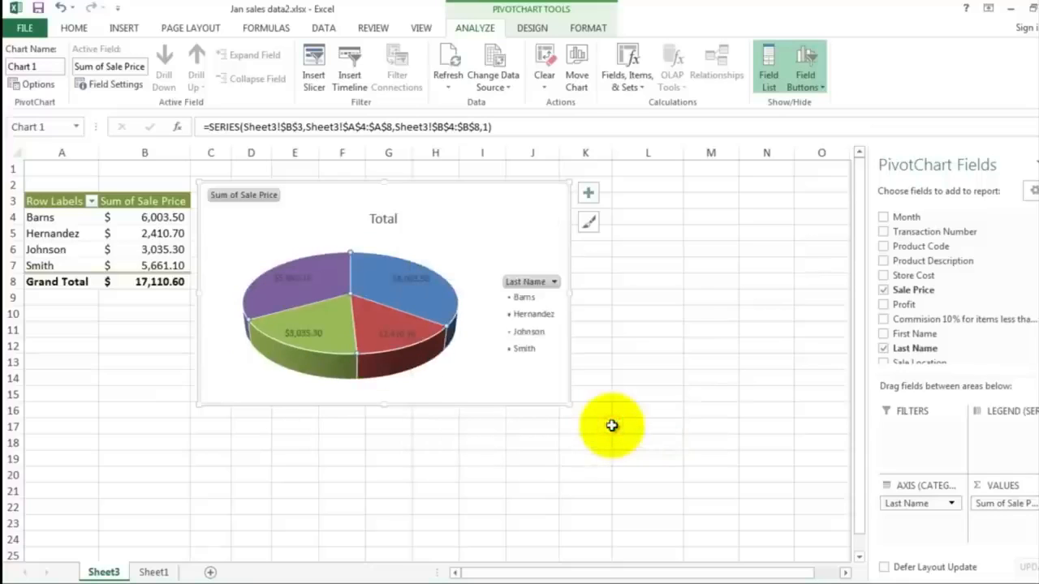
drag(571, 406, 602, 430)
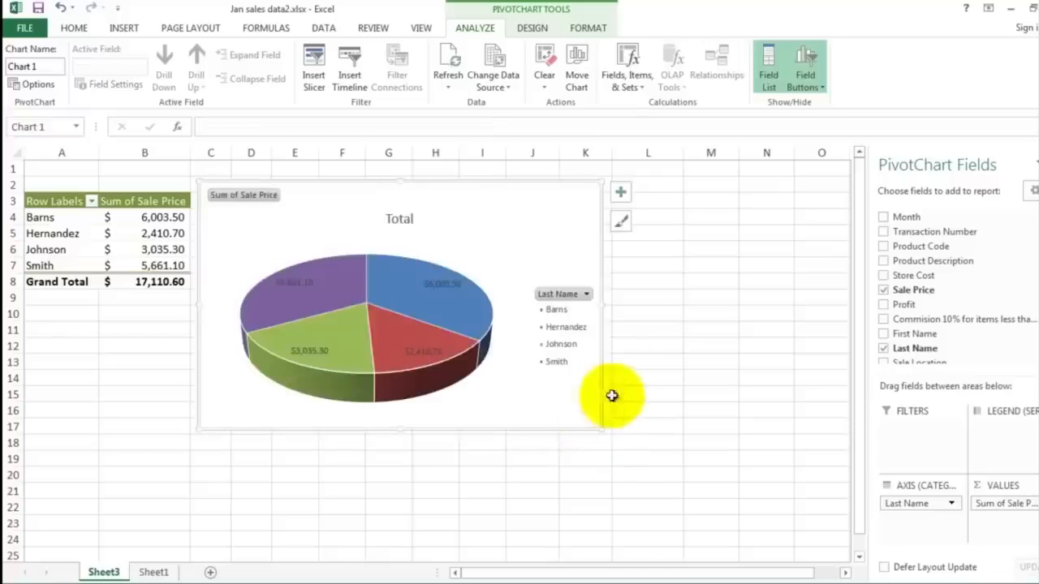
click(621, 273)
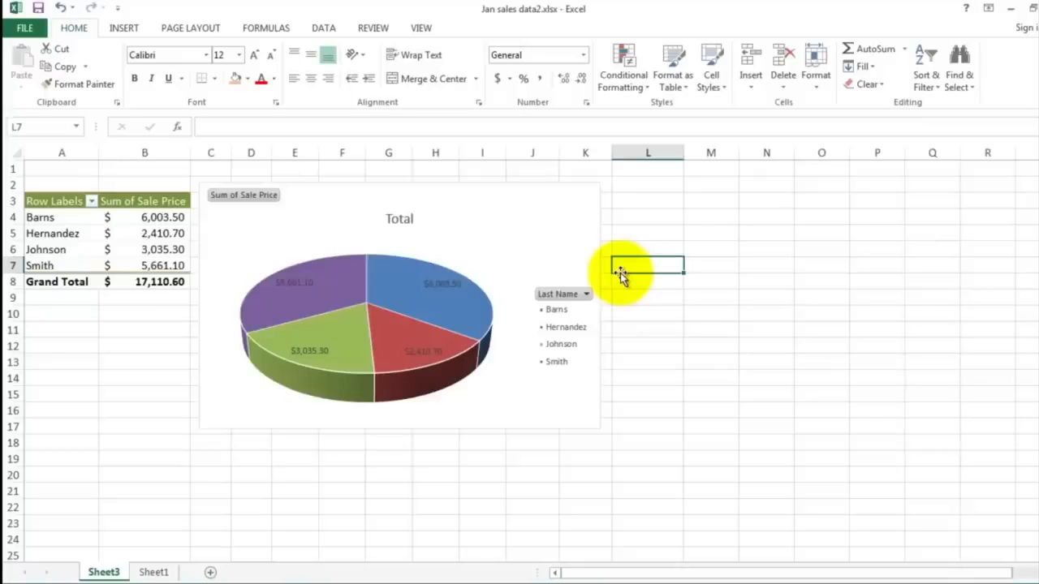
Step: Enter the author's name as a heading in cell A1
click(86, 172)
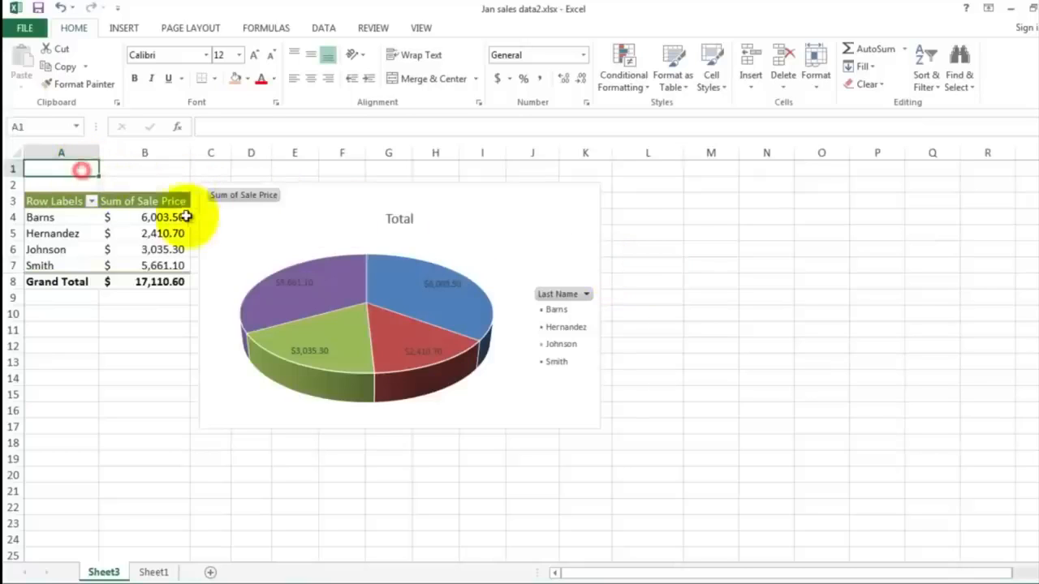
text(Mr. Sluiter)
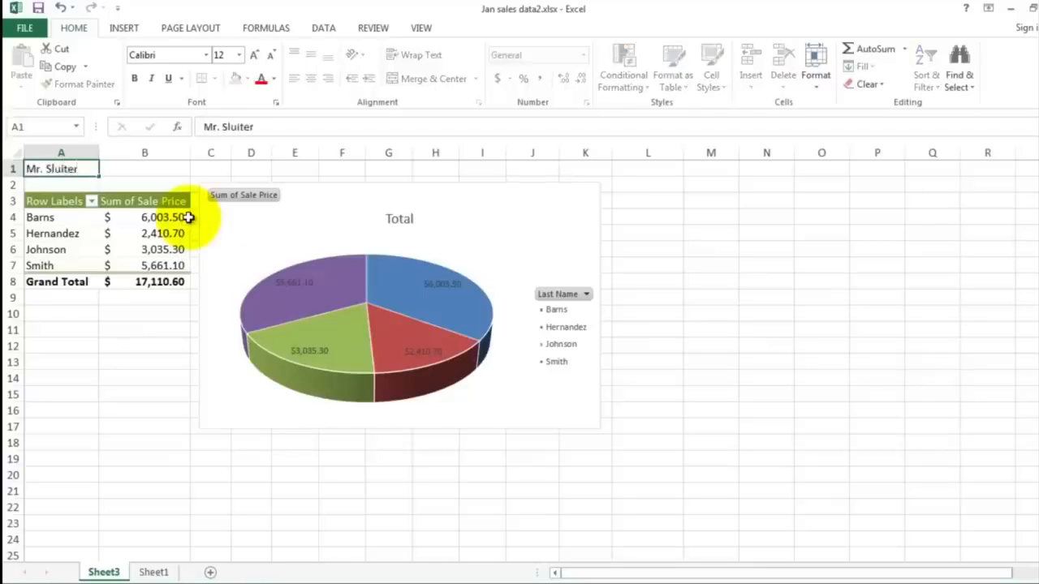
key(Return)
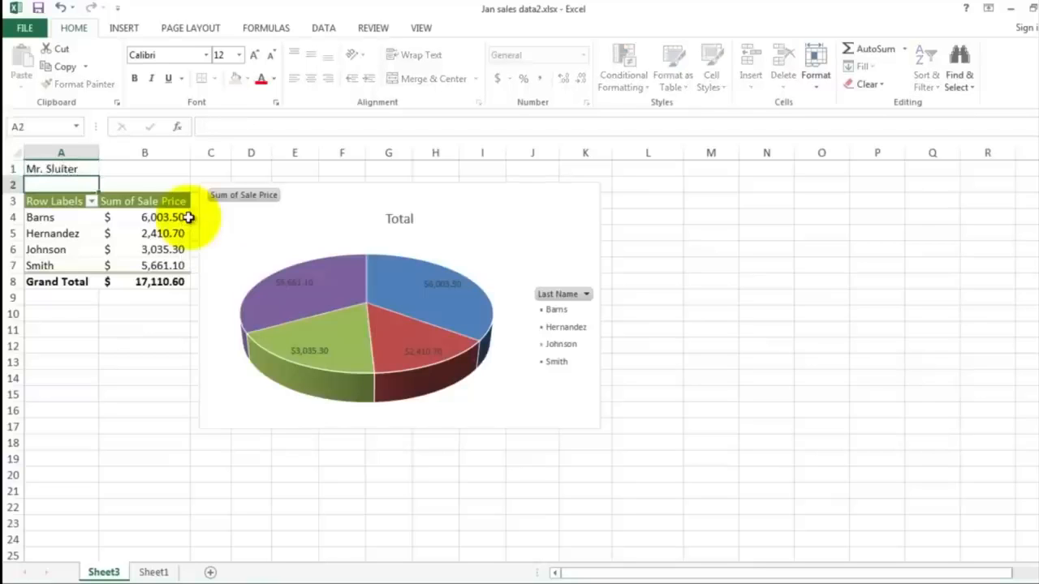
Step: Open the print preview, set Landscape Orientation and Fit Sheet on One Page scaling
click(26, 28)
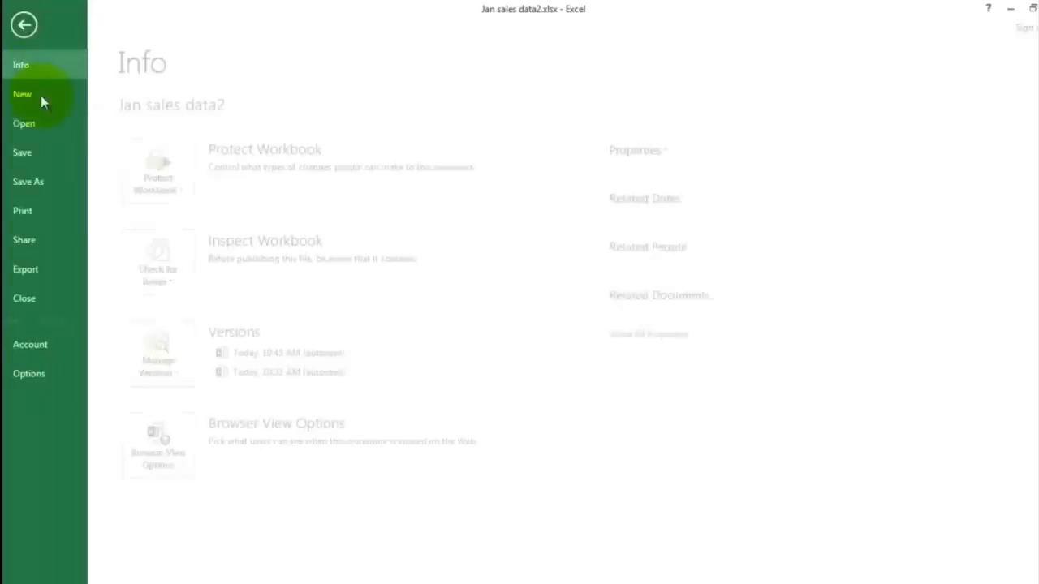
click(45, 212)
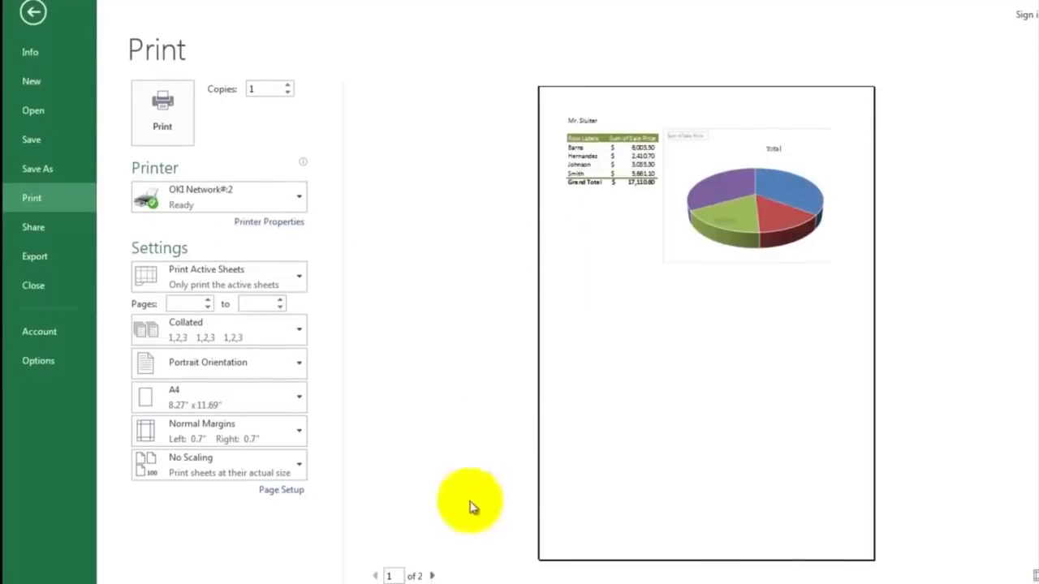
click(432, 576)
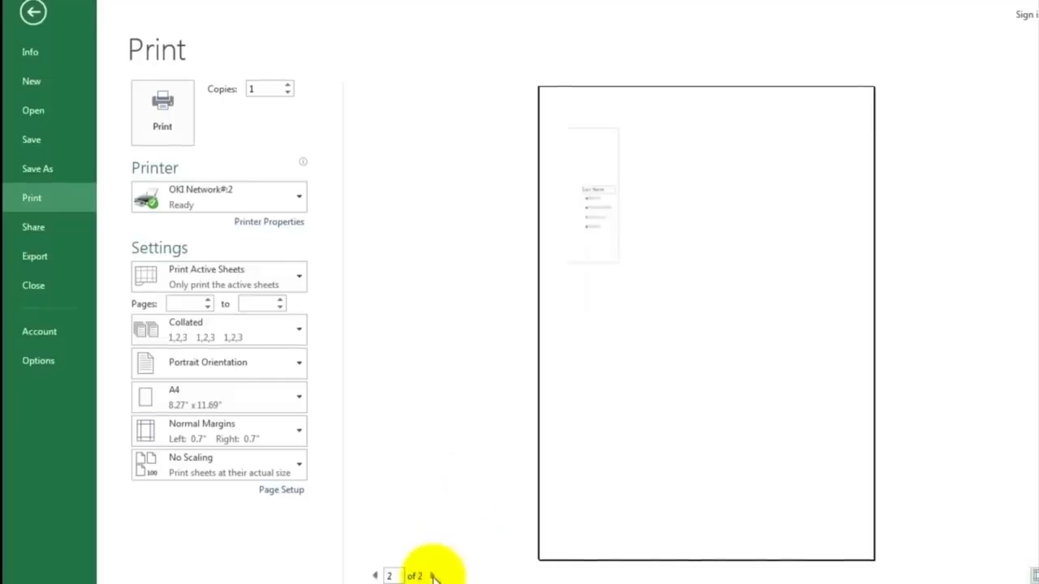
click(374, 576)
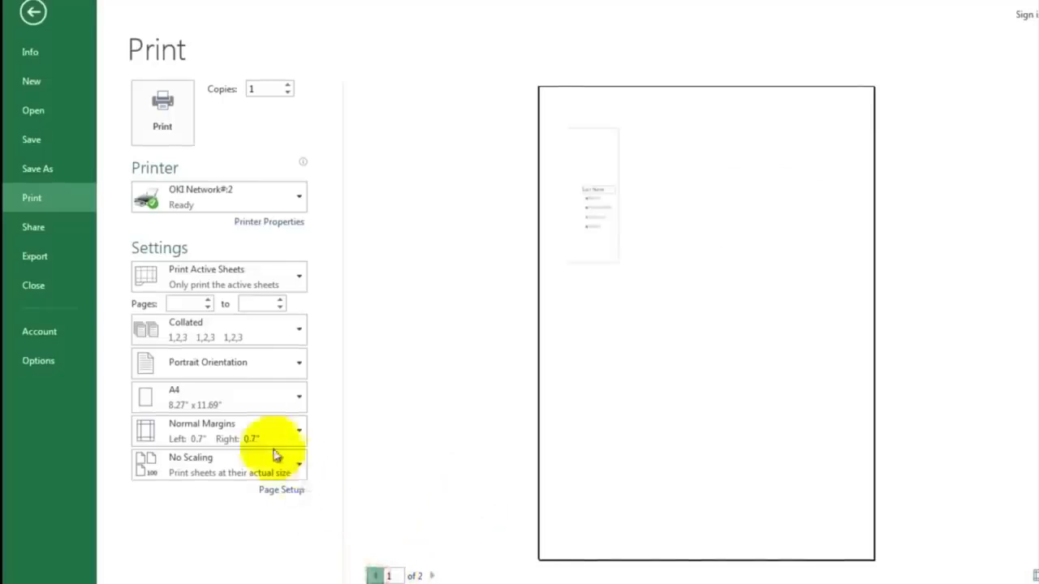
click(211, 380)
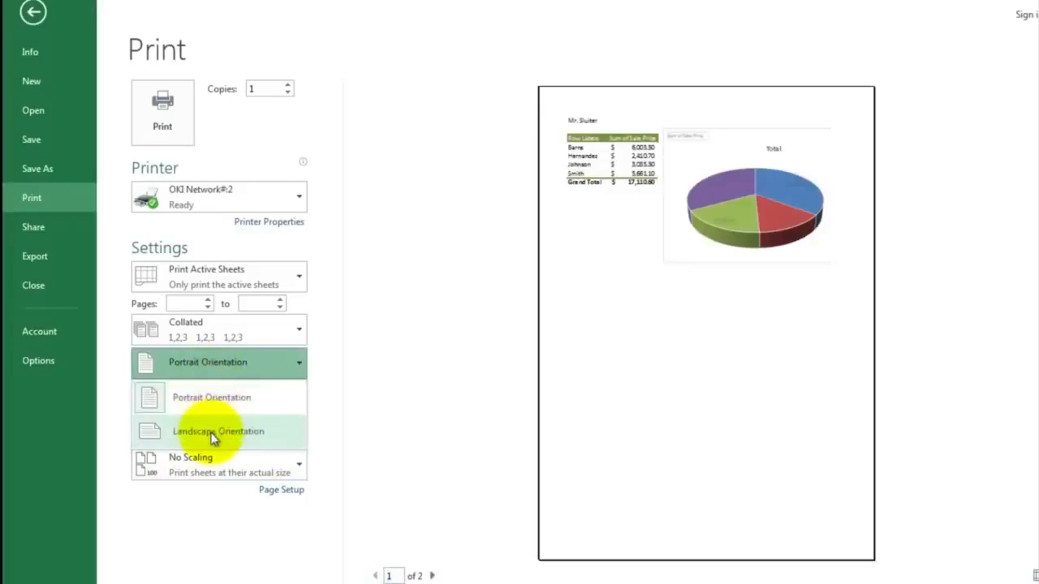
click(213, 436)
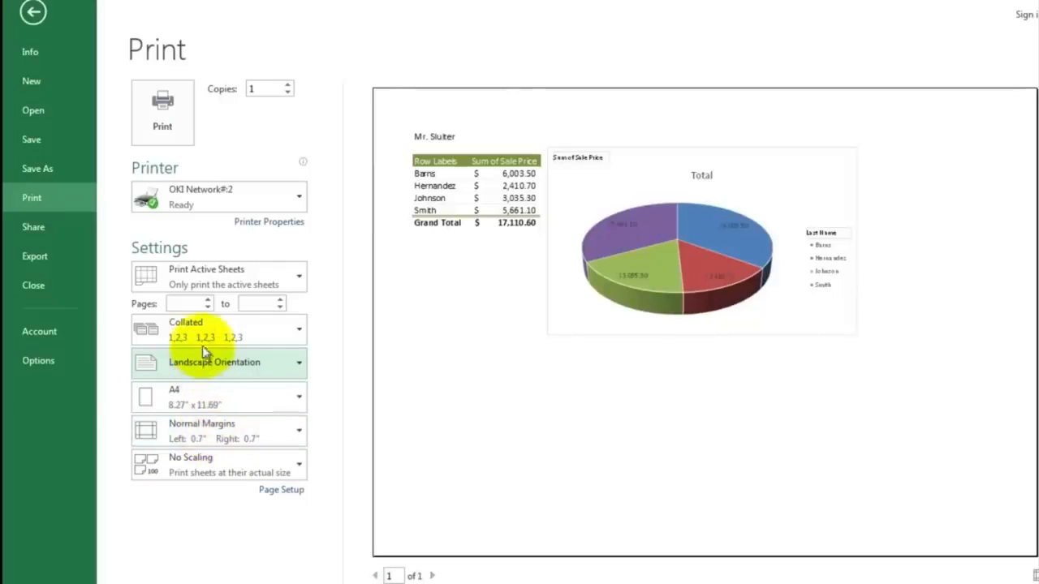
click(209, 467)
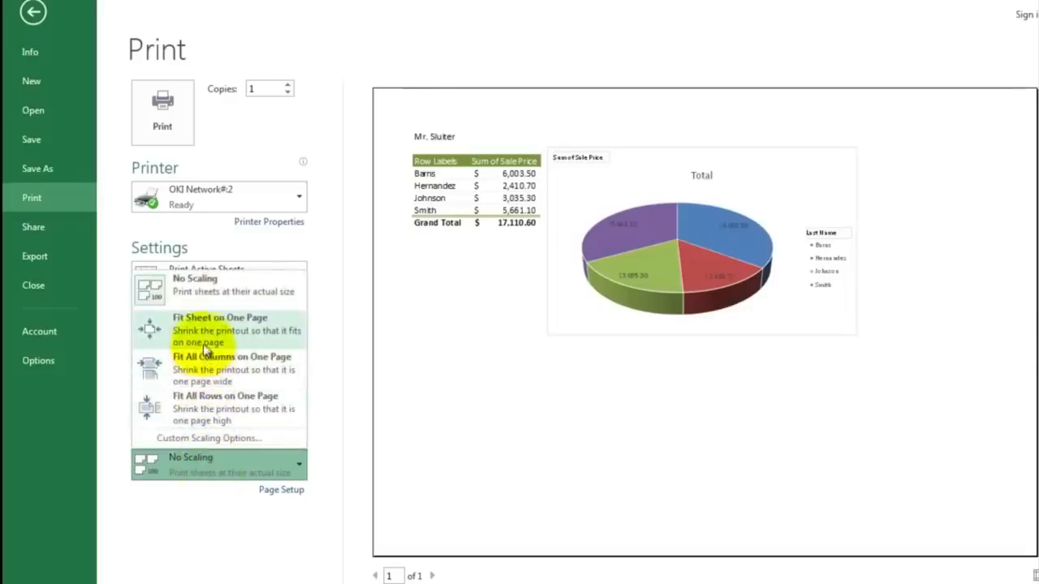
click(204, 346)
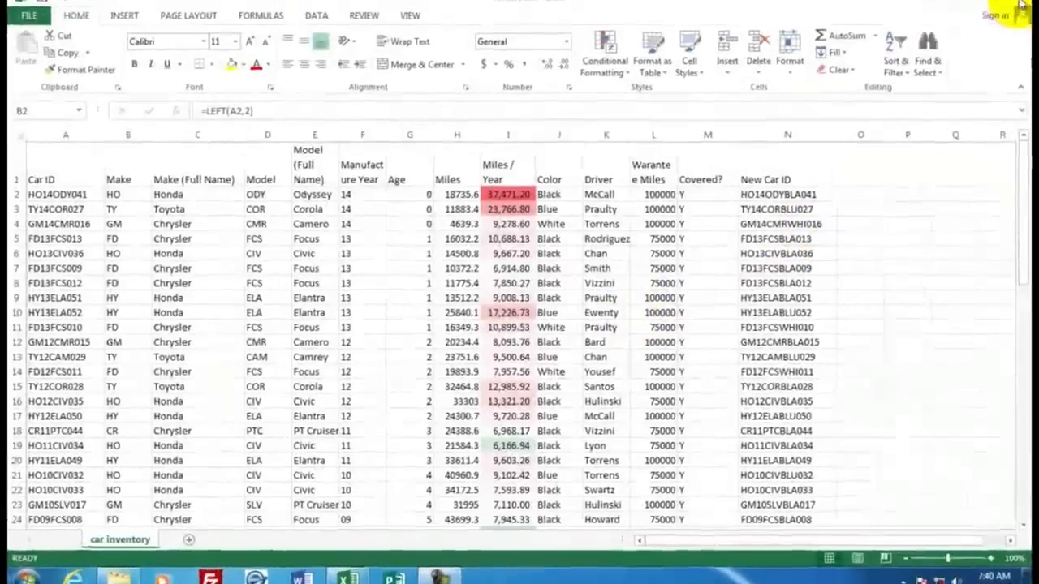
Step: Close the car inventory workbook without saving changes
click(1027, 4)
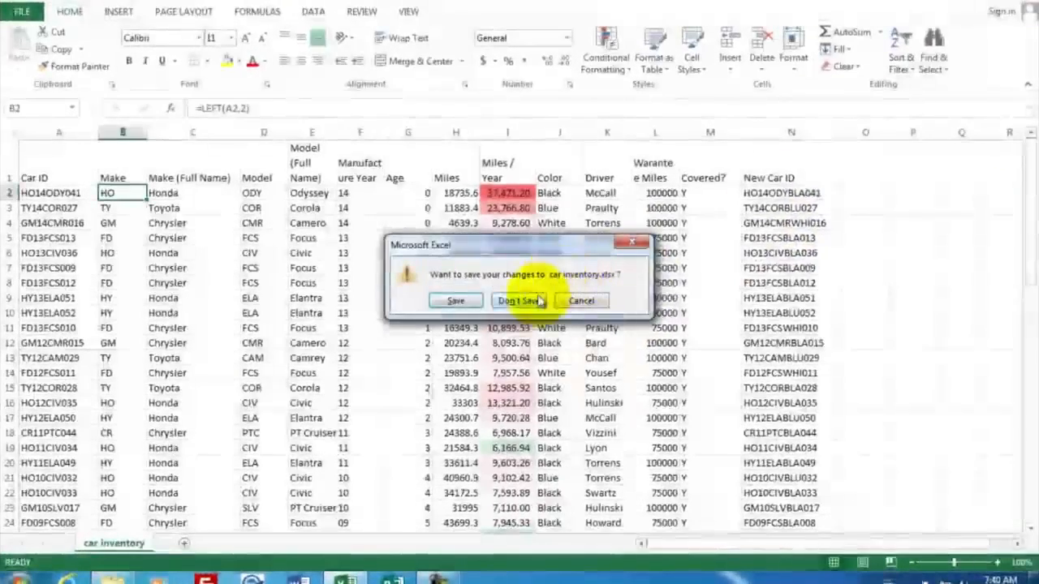
click(536, 300)
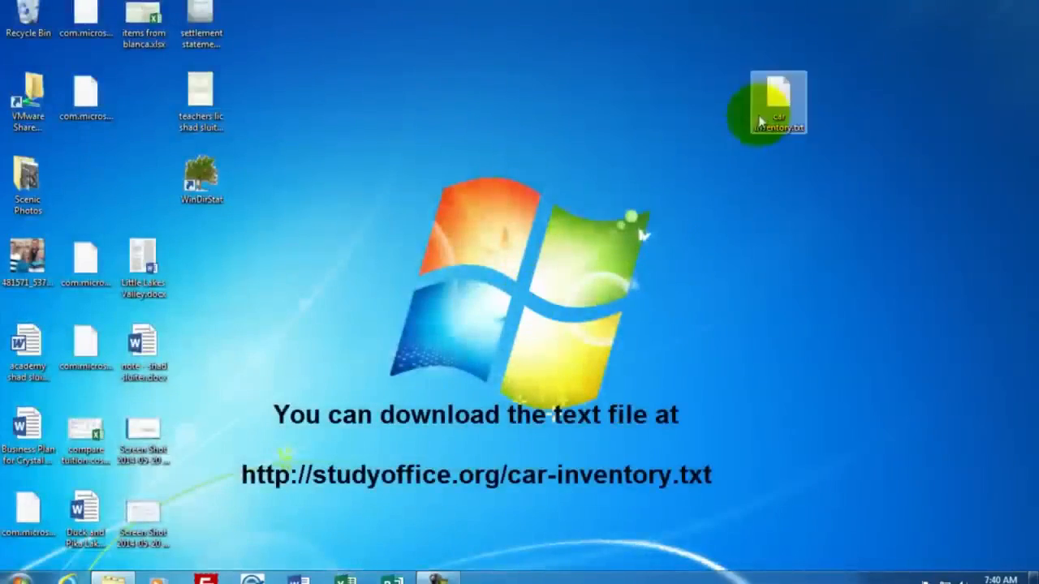
Step: Open car inventory.txt from the desktop in Notepad to examine its comma-separated contents, then close it
drag(775, 99, 823, 88)
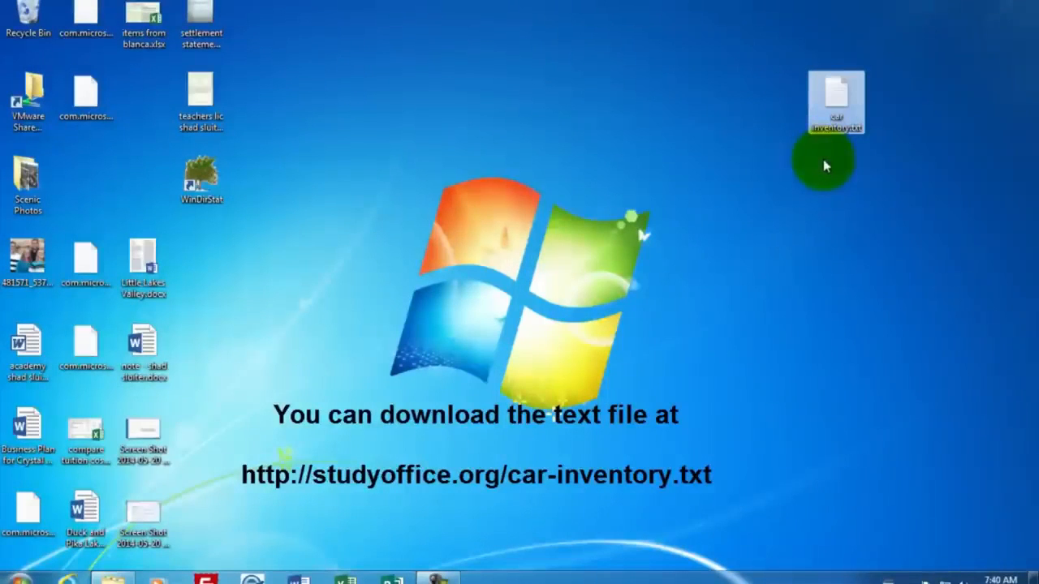
click(842, 93)
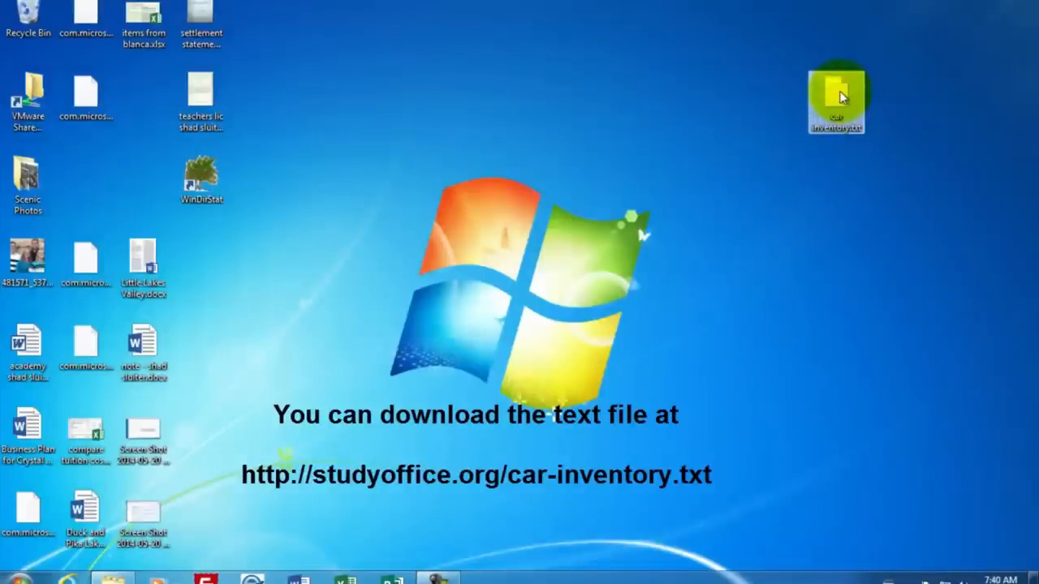
double_click(842, 94)
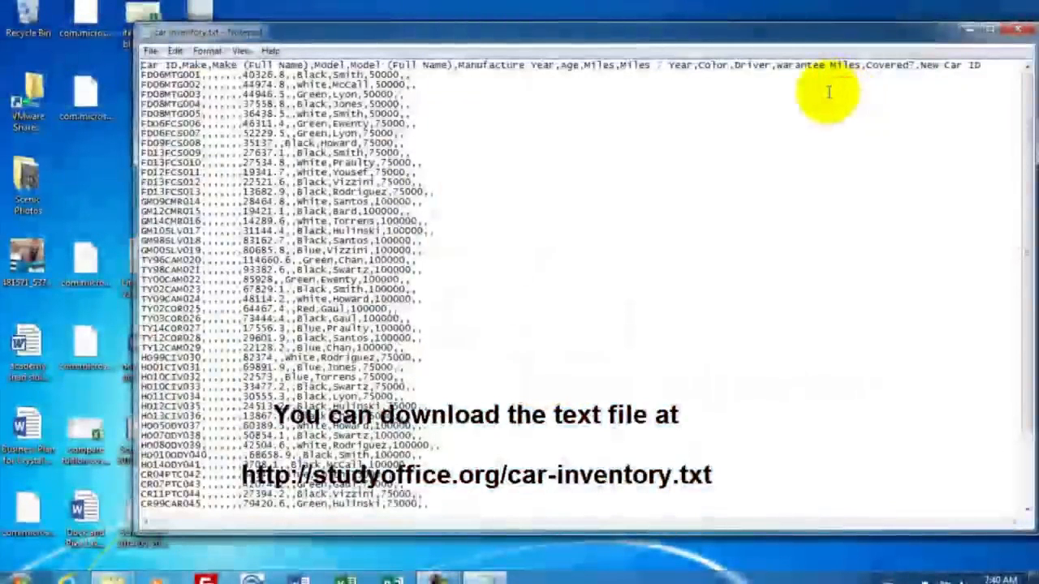
drag(738, 35, 713, 25)
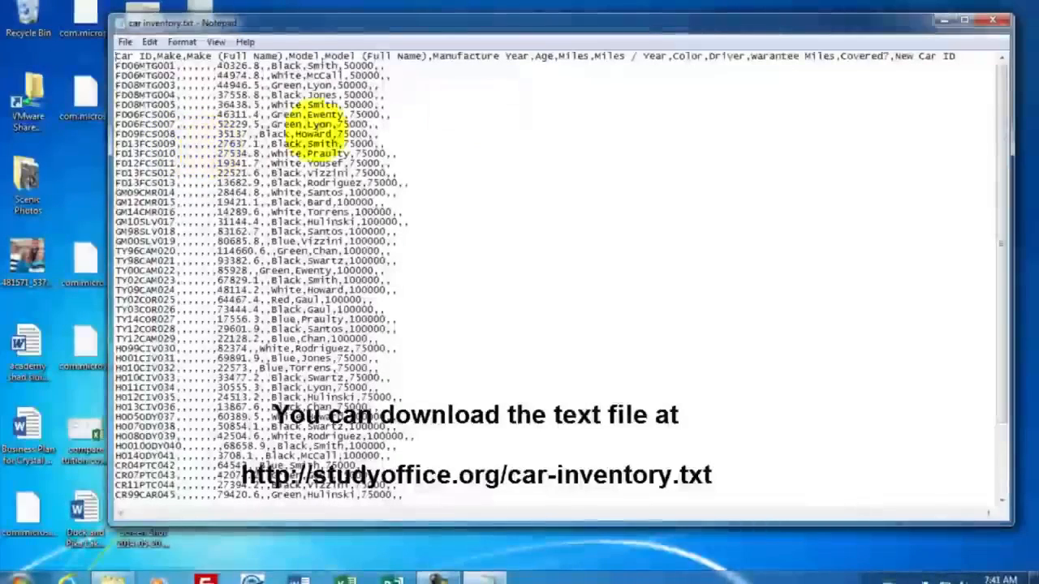
click(1002, 23)
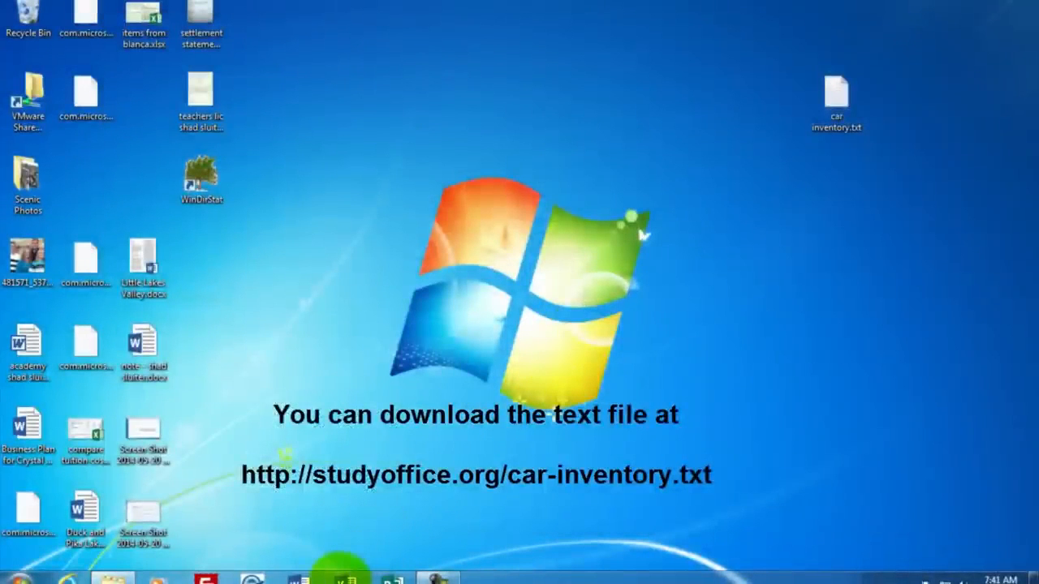
Step: Launch Excel with a blank workbook and open car inventory.txt from the desktop, showing All Files types
click(346, 579)
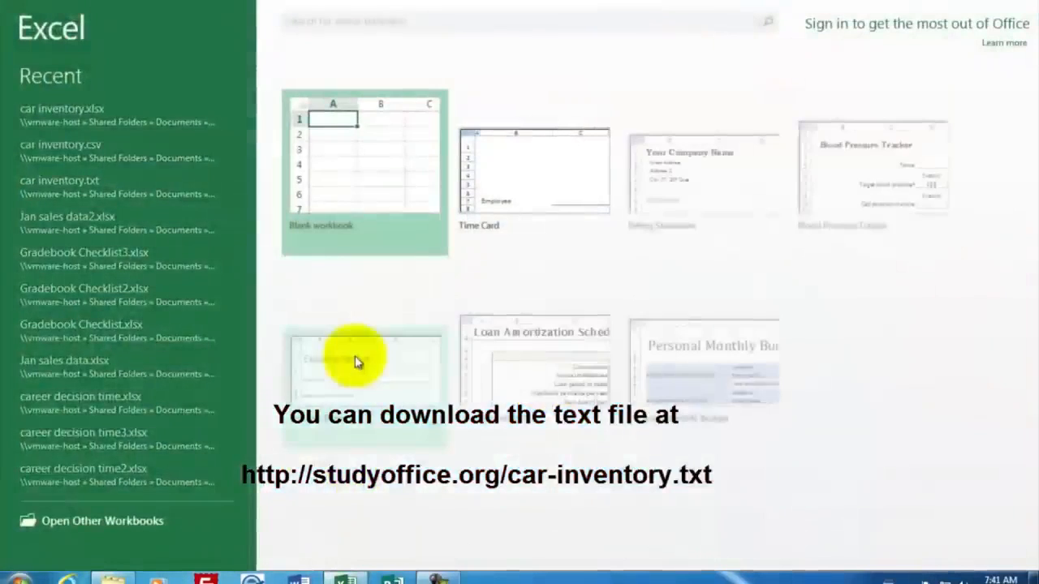
click(360, 176)
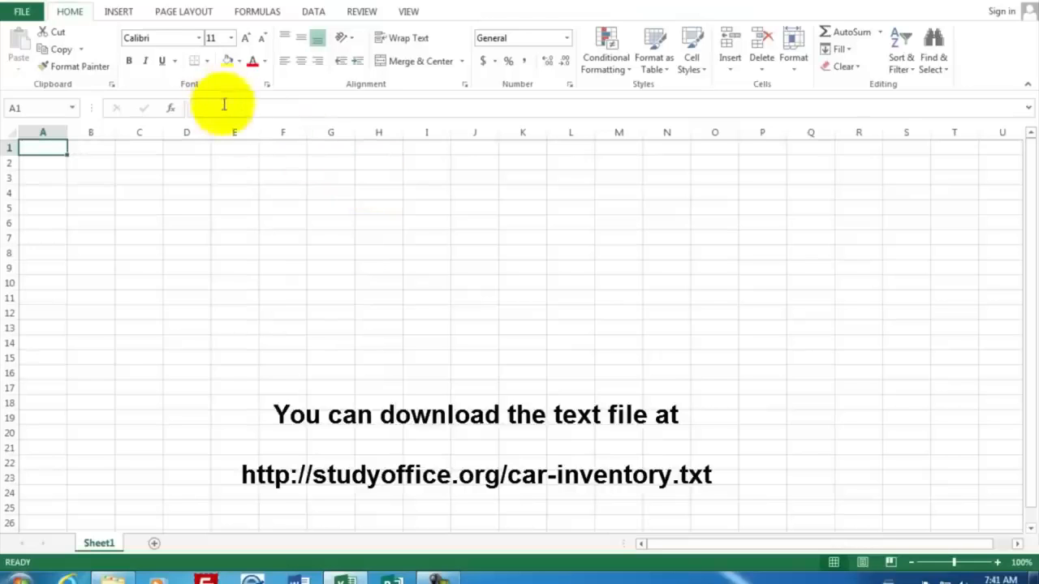
click(25, 13)
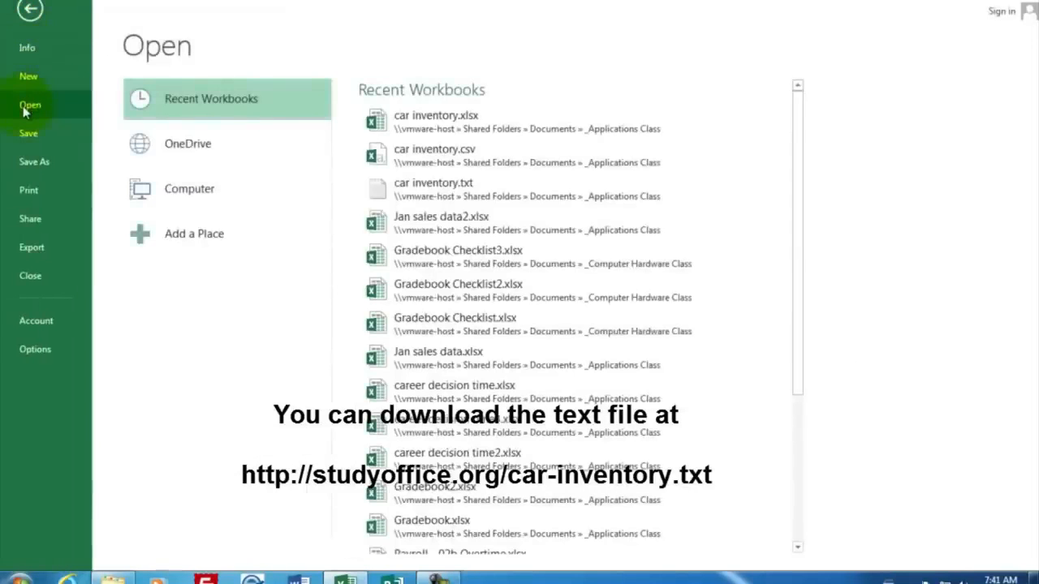
click(193, 200)
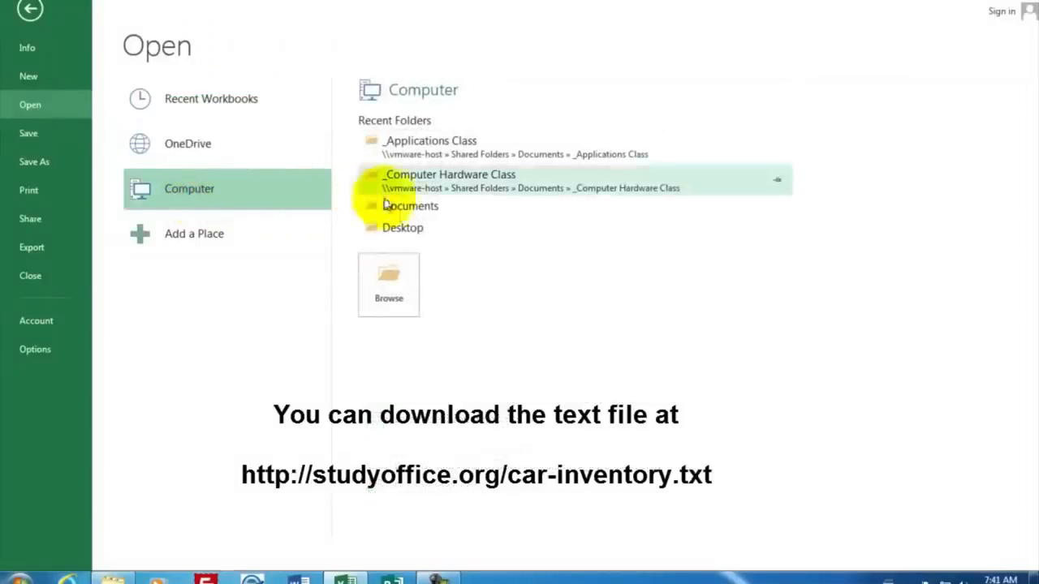
click(393, 280)
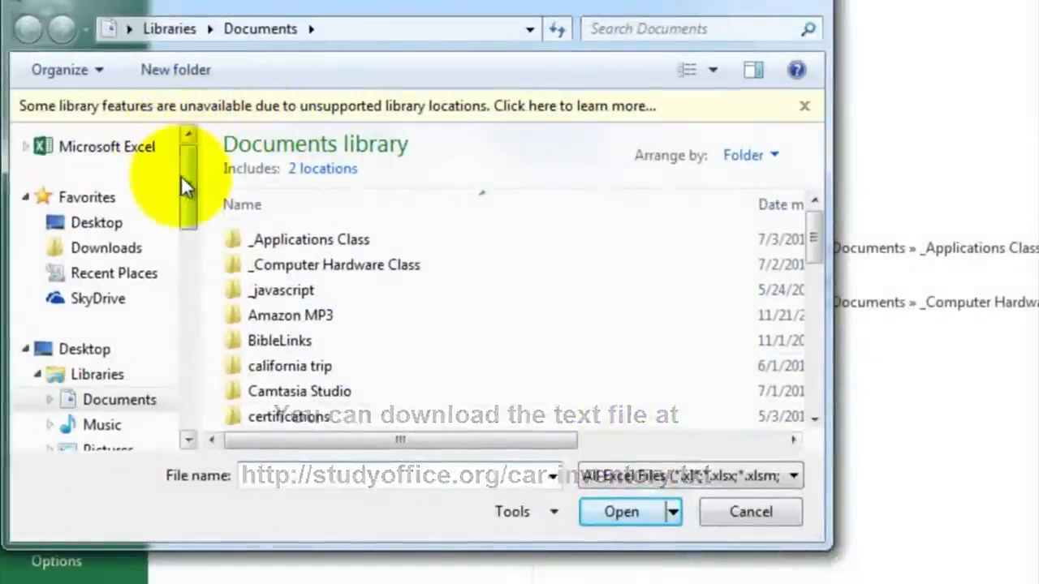
click(106, 228)
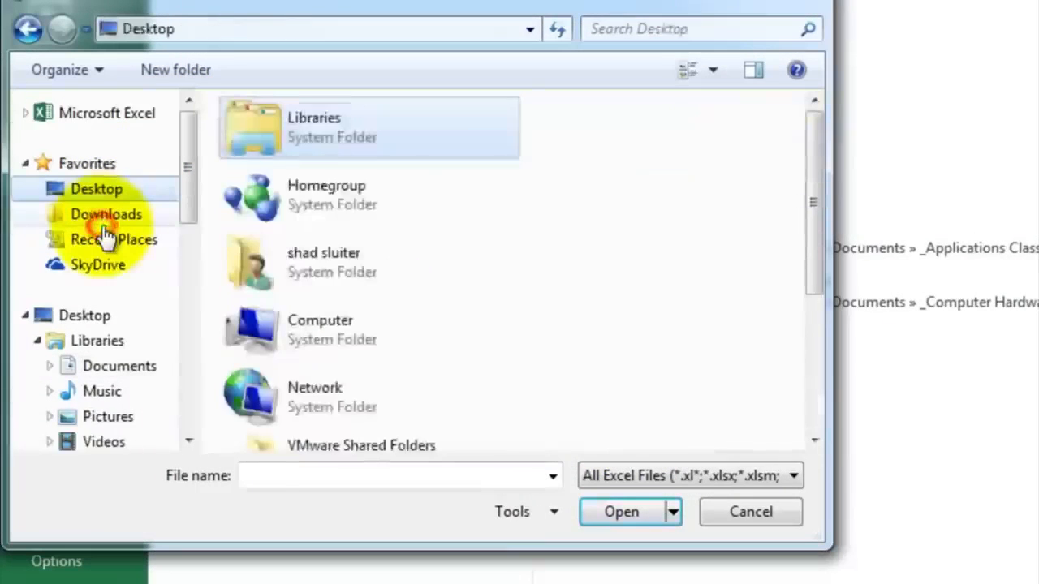
drag(811, 194, 826, 333)
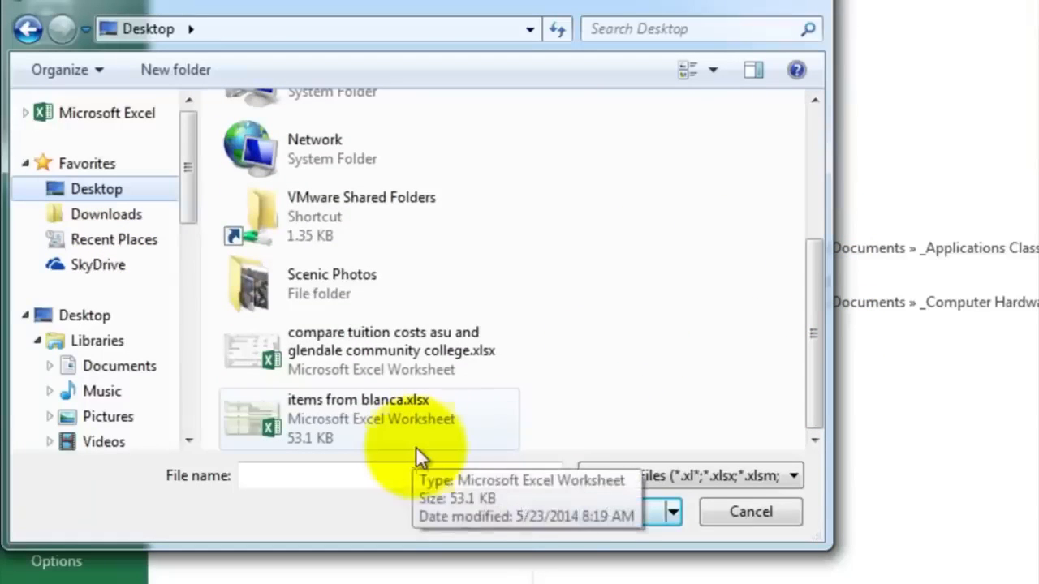
click(789, 478)
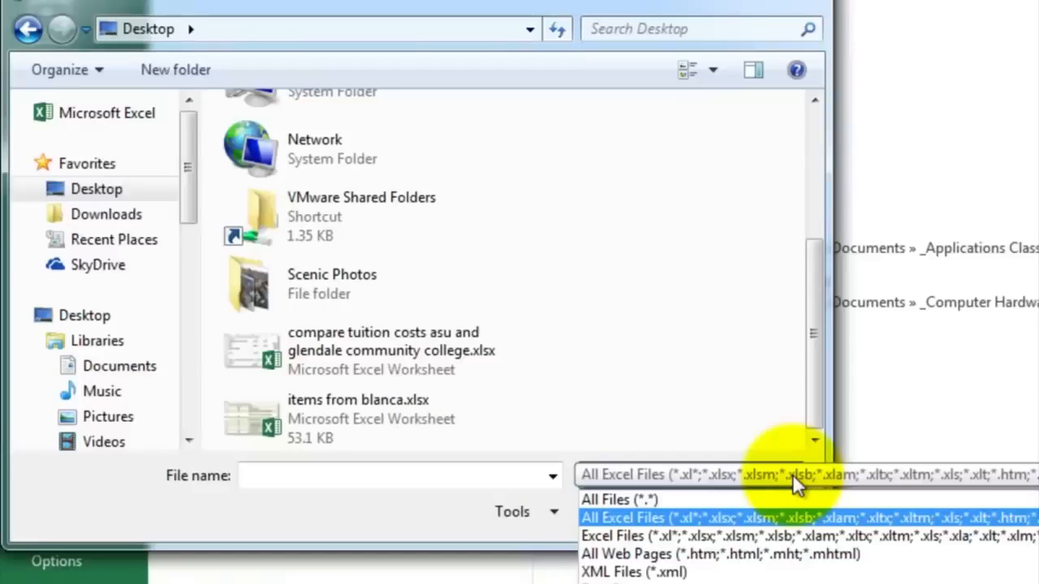
click(638, 501)
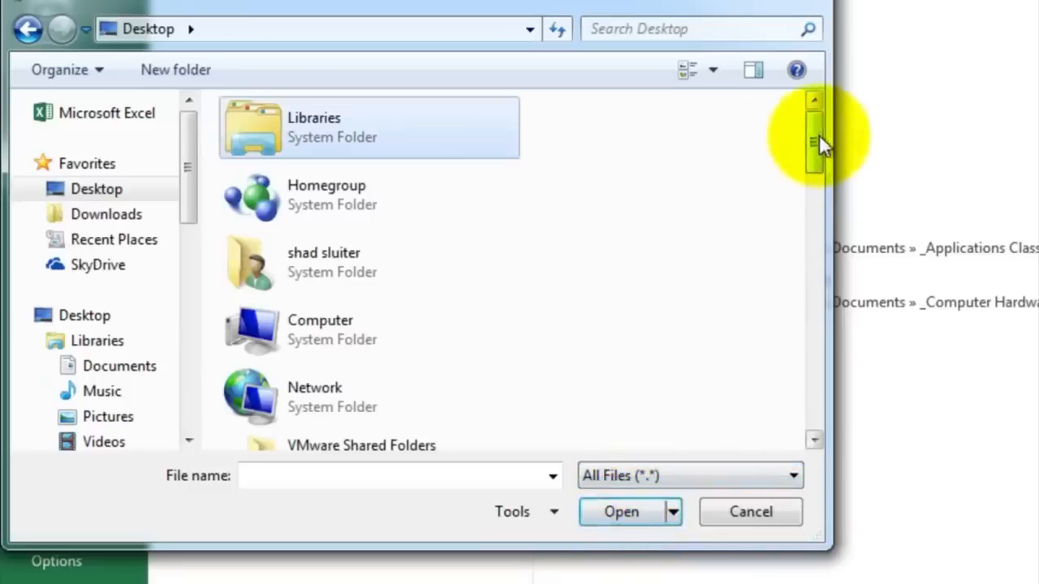
drag(816, 135, 812, 239)
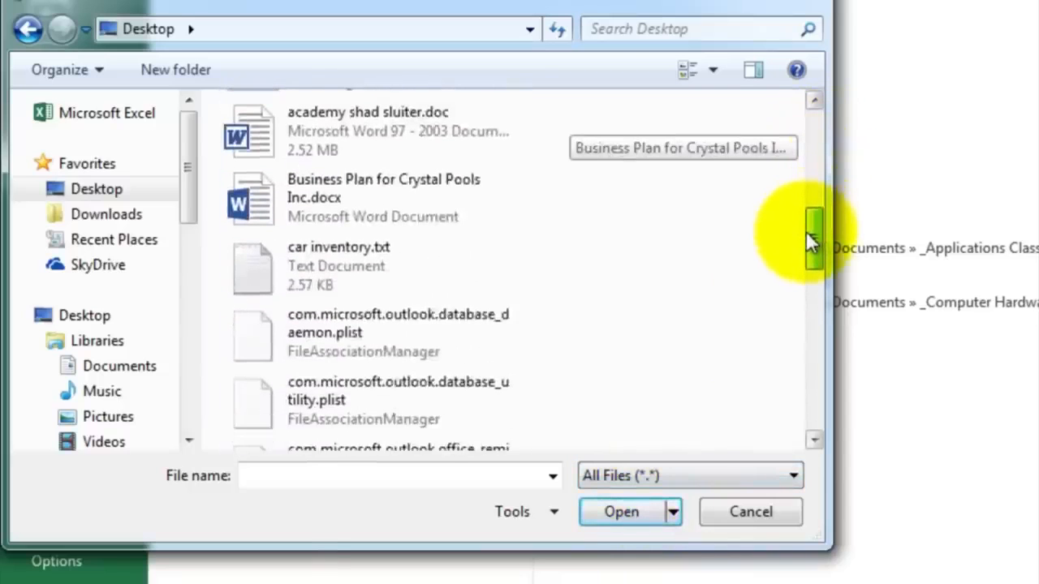
click(266, 272)
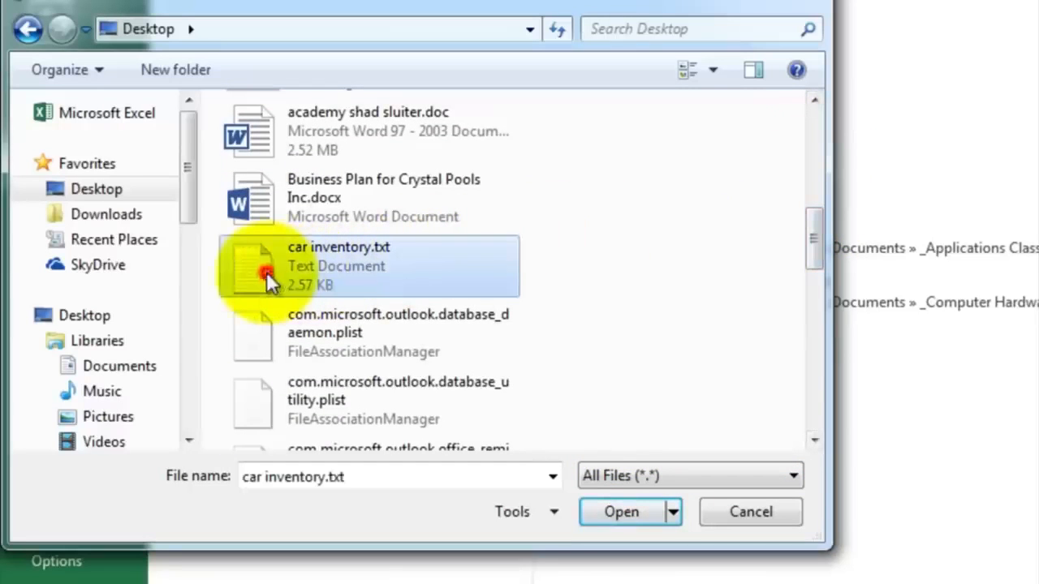
click(611, 512)
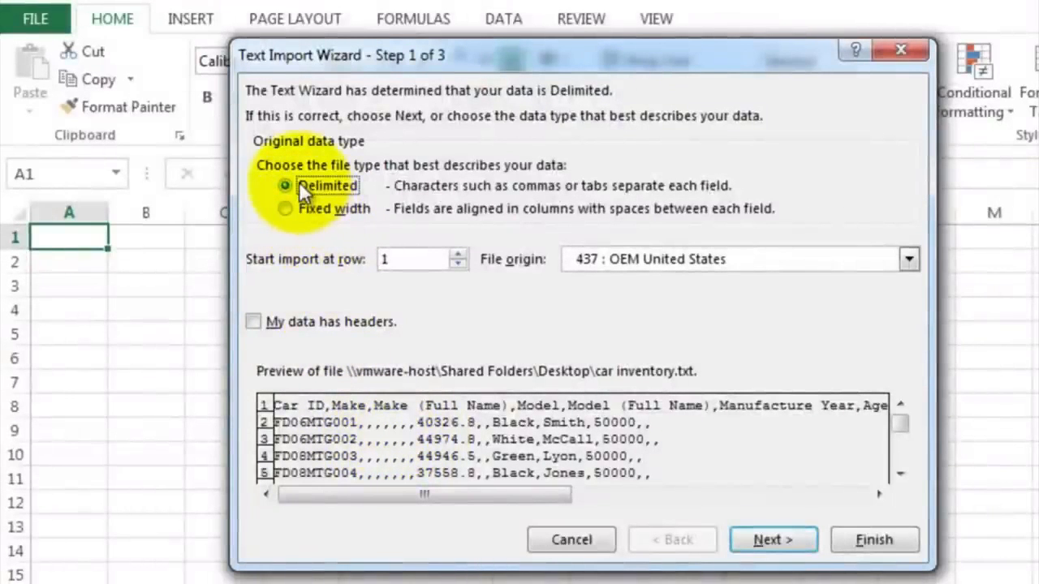
Step: Import the text as delimited data, adding Comma as a delimiter, and finish the Text Import Wizard
click(766, 542)
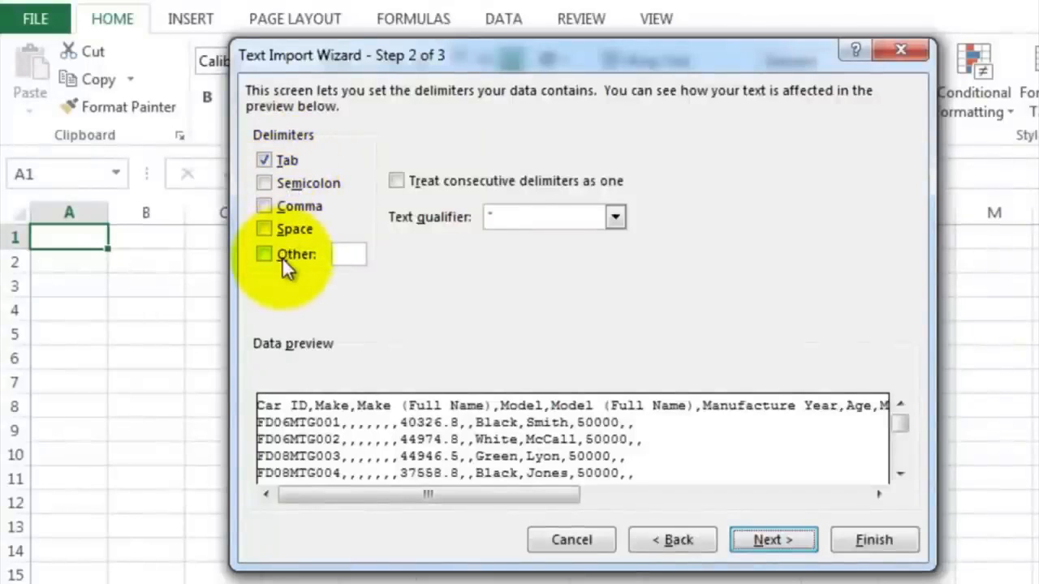
click(264, 205)
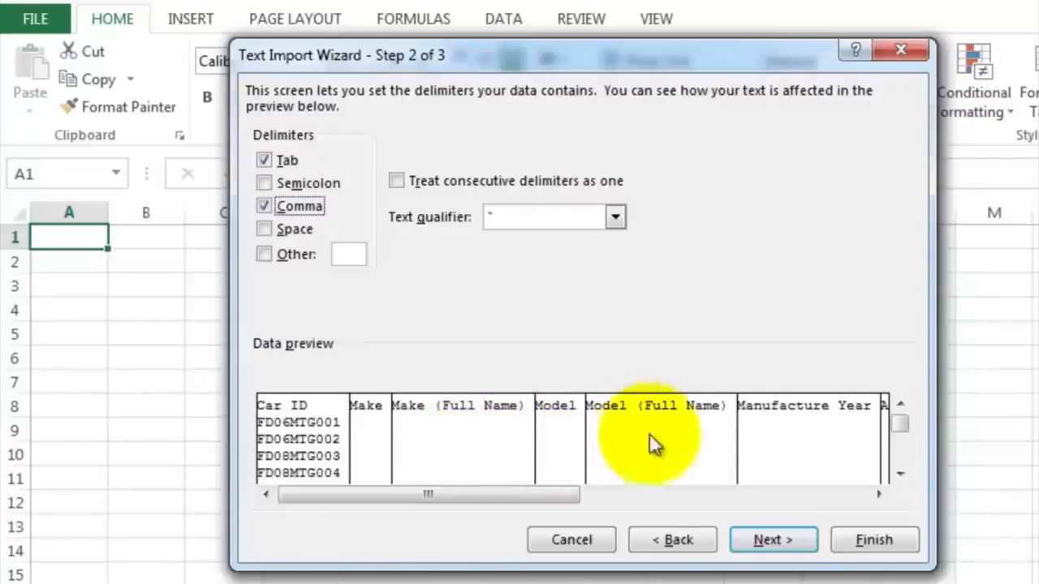
drag(560, 492, 740, 501)
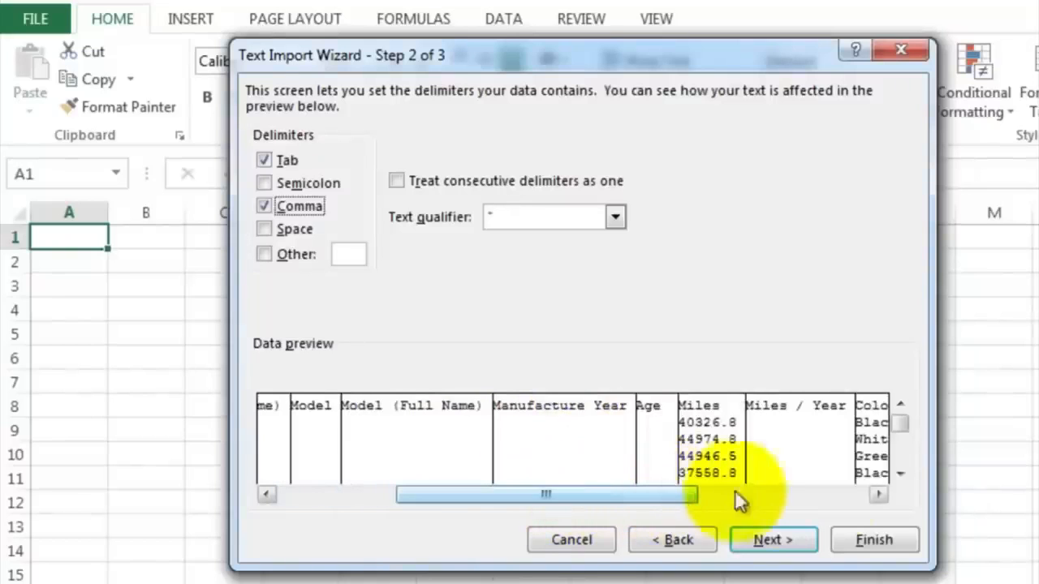
click(883, 493)
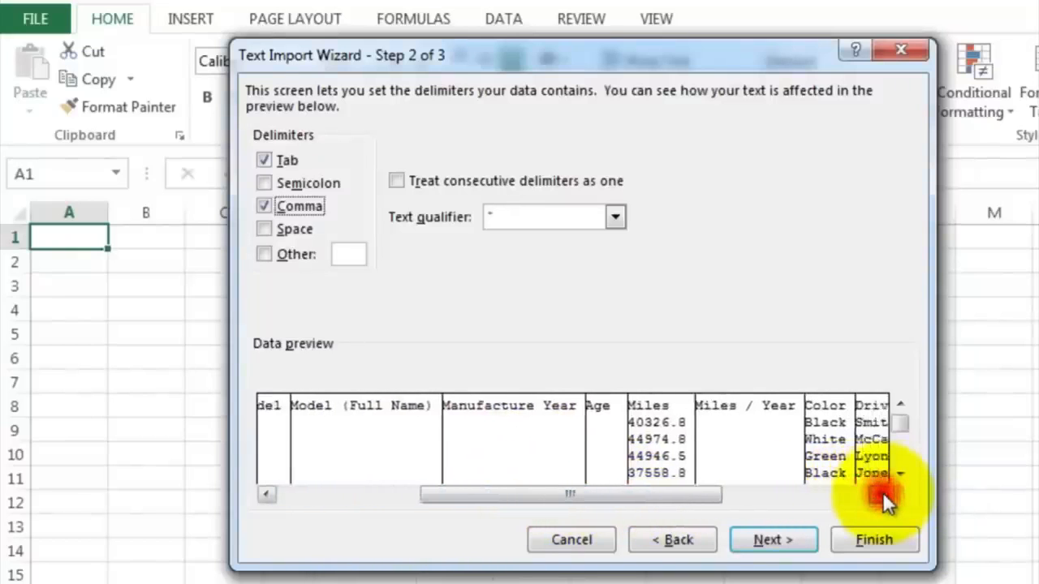
click(882, 495)
click(883, 495)
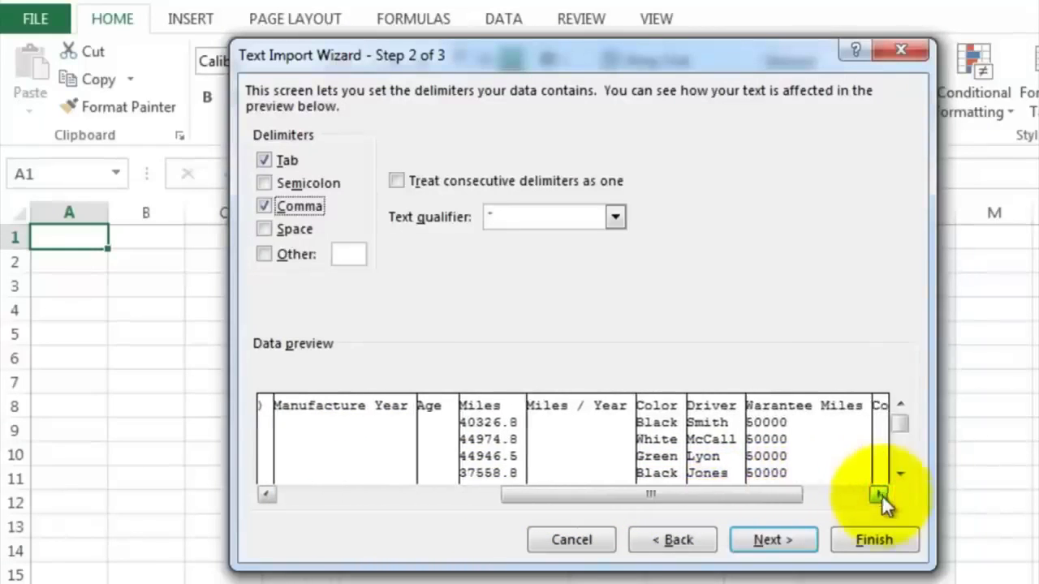
click(861, 535)
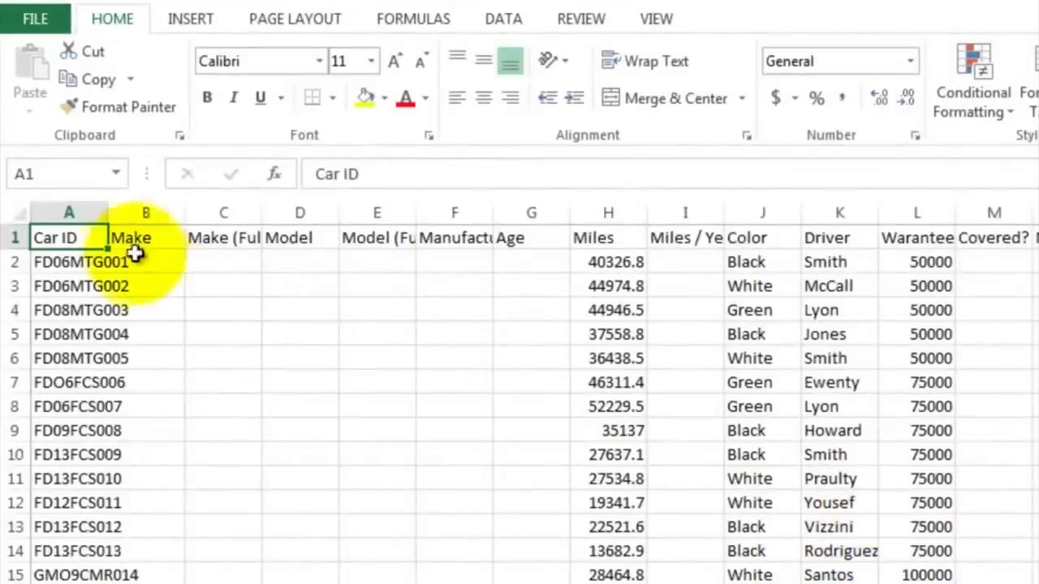
Step: Widen column A and wrap the text of the header row
drag(109, 211, 184, 212)
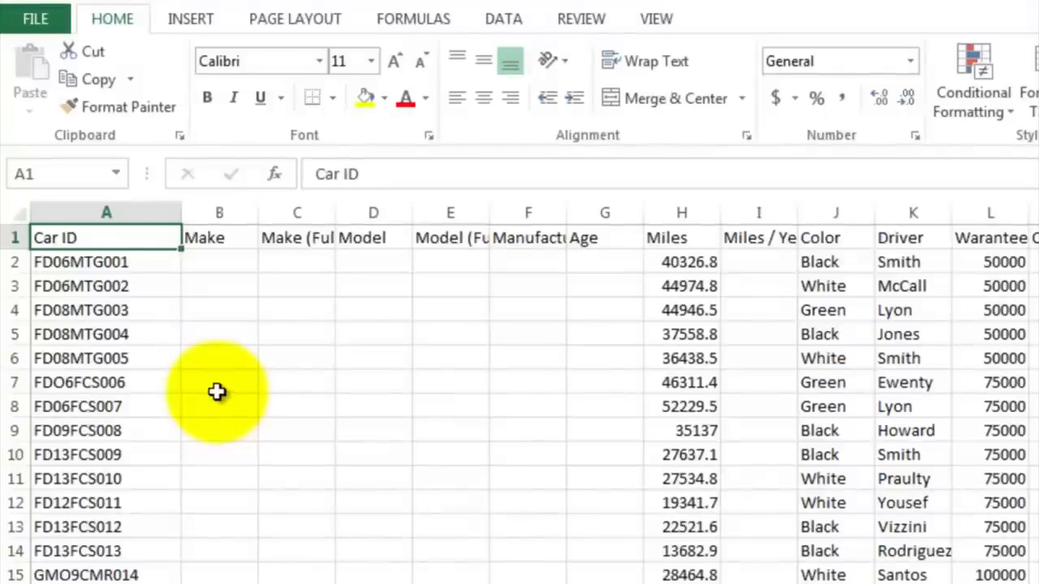
click(14, 237)
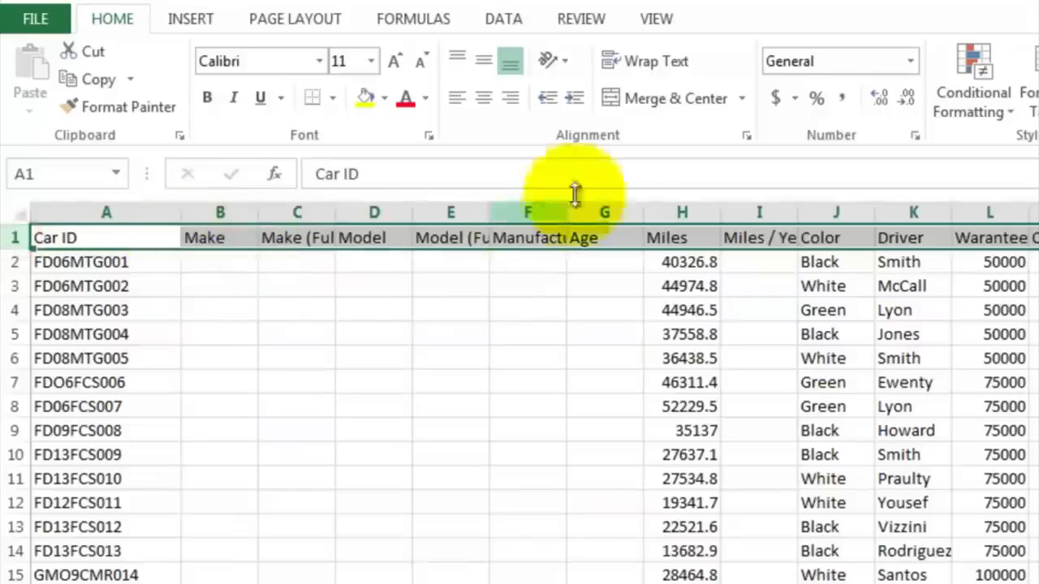
click(664, 65)
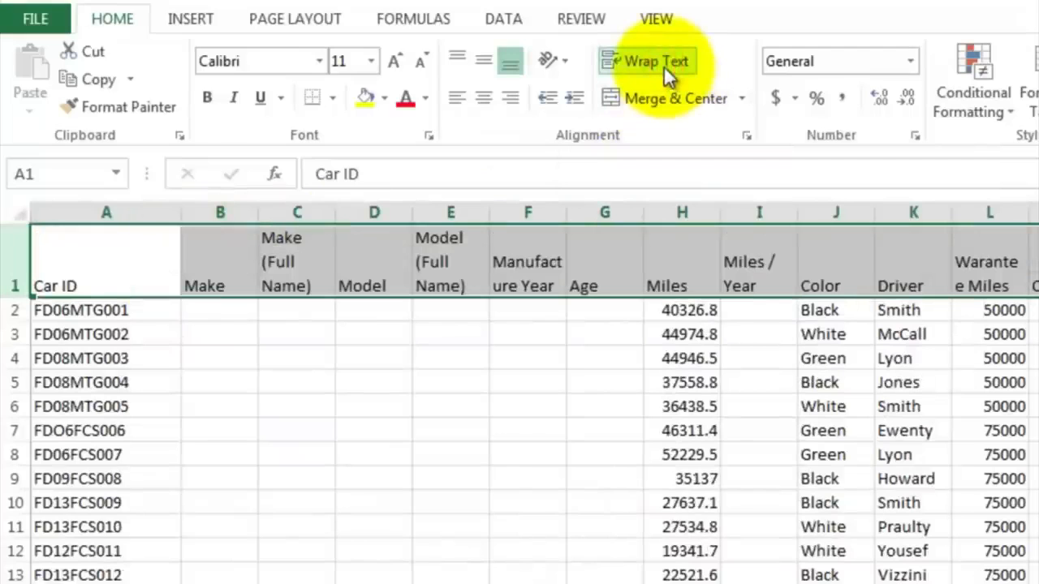
Step: Select the first car ID in cell A2 to start working on the Make column
click(228, 314)
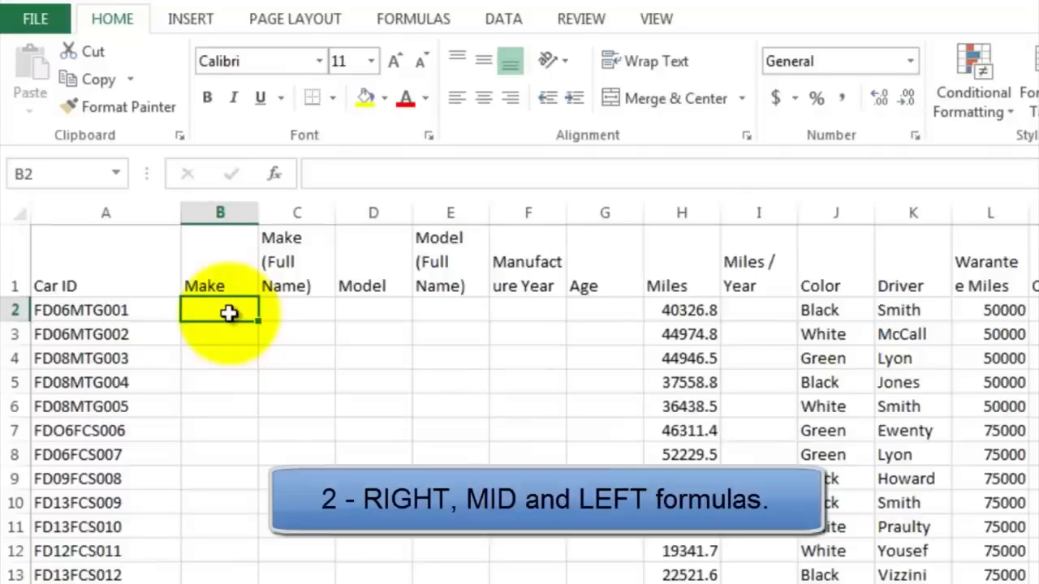
click(121, 316)
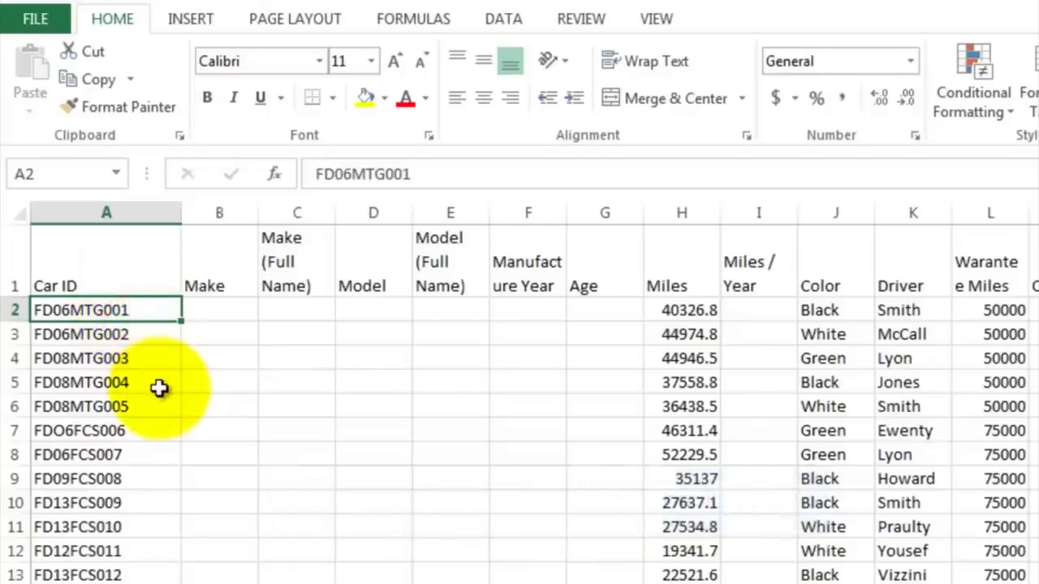
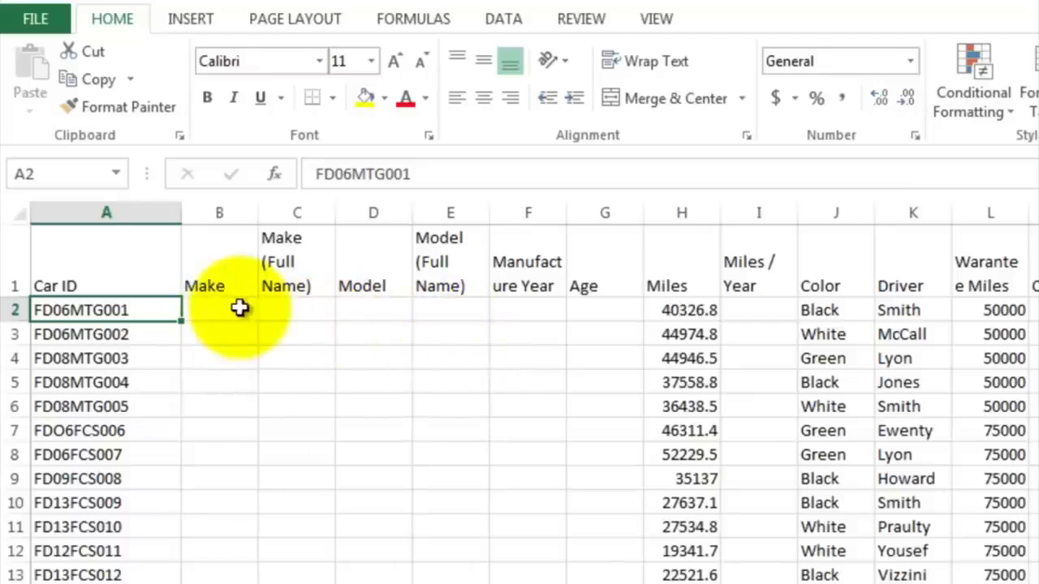
Step: Enter the formula =left(A2,2) in B2 to extract the two-letter make code from the Car ID
click(238, 309)
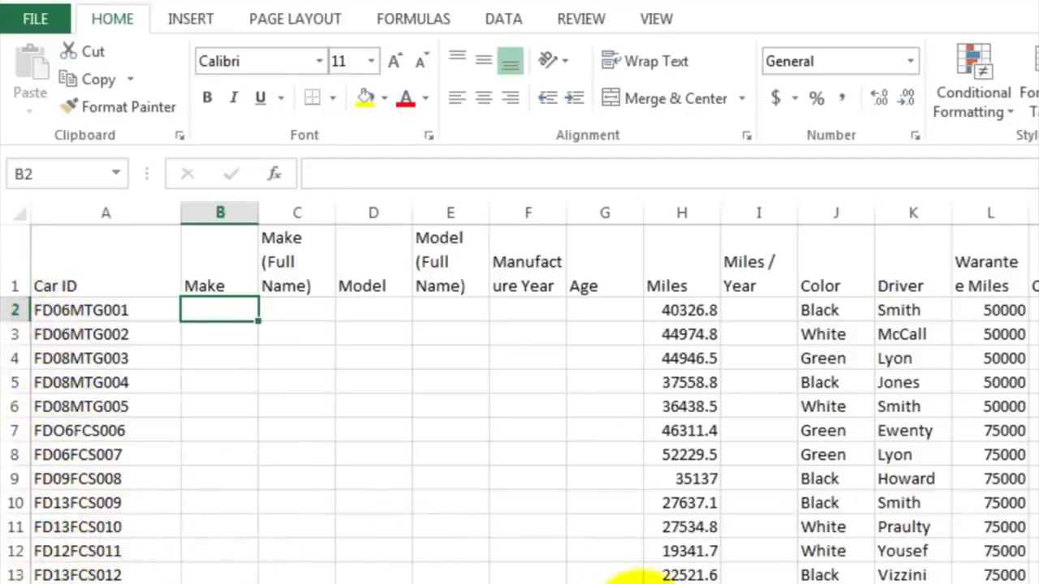
text(=)
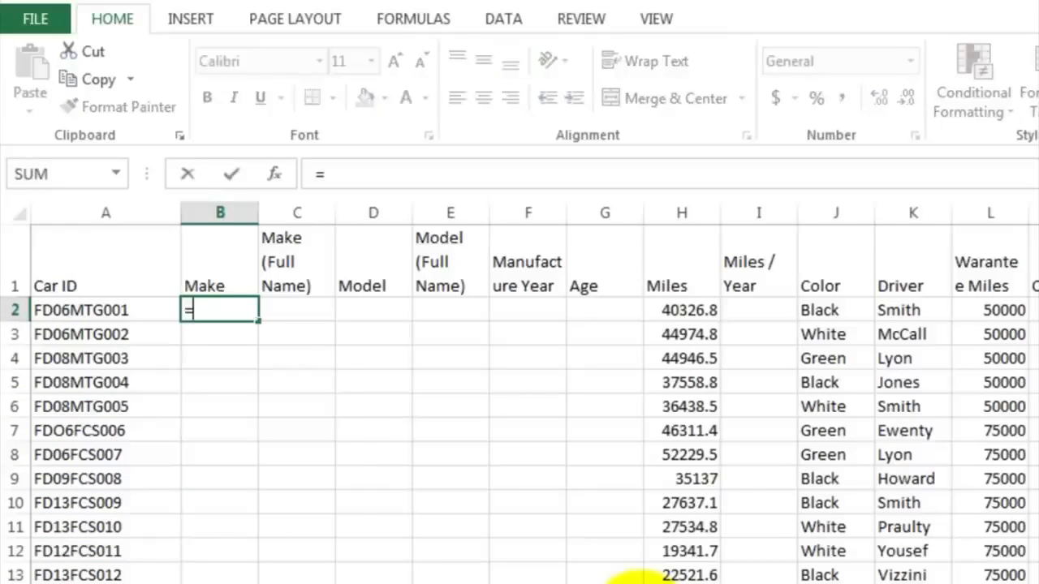
text(left)
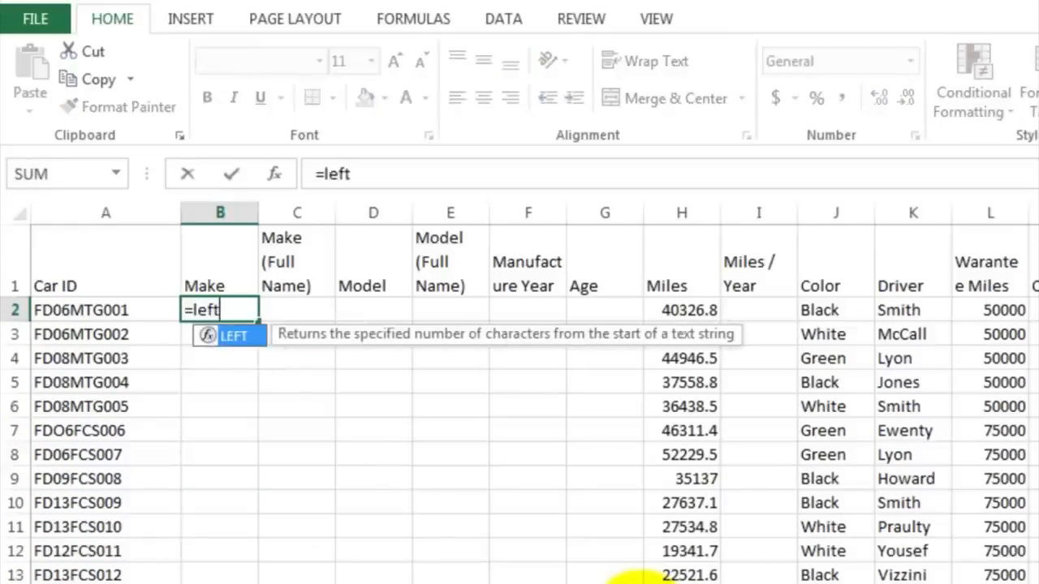
text(()
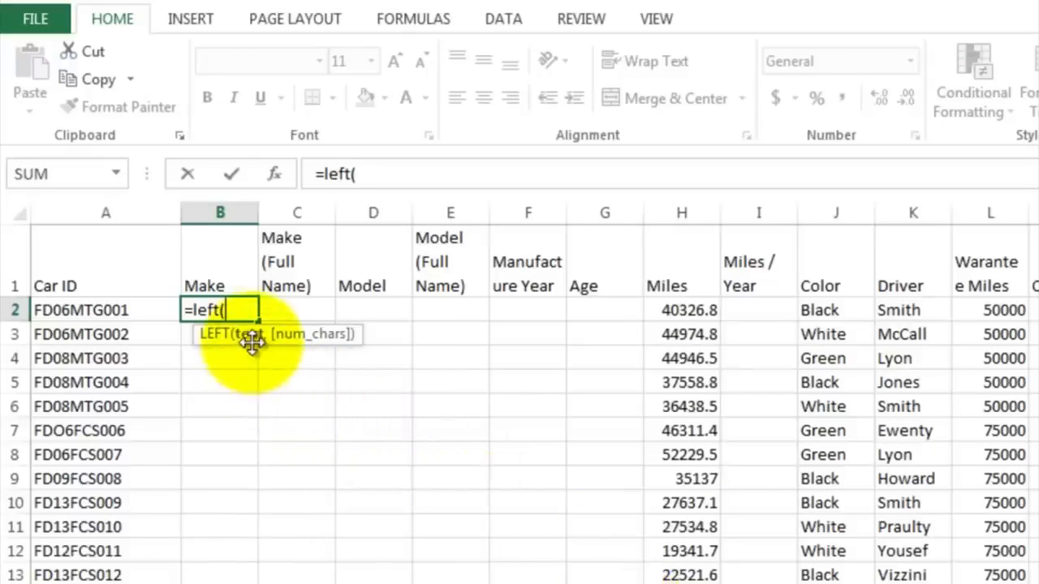
click(147, 310)
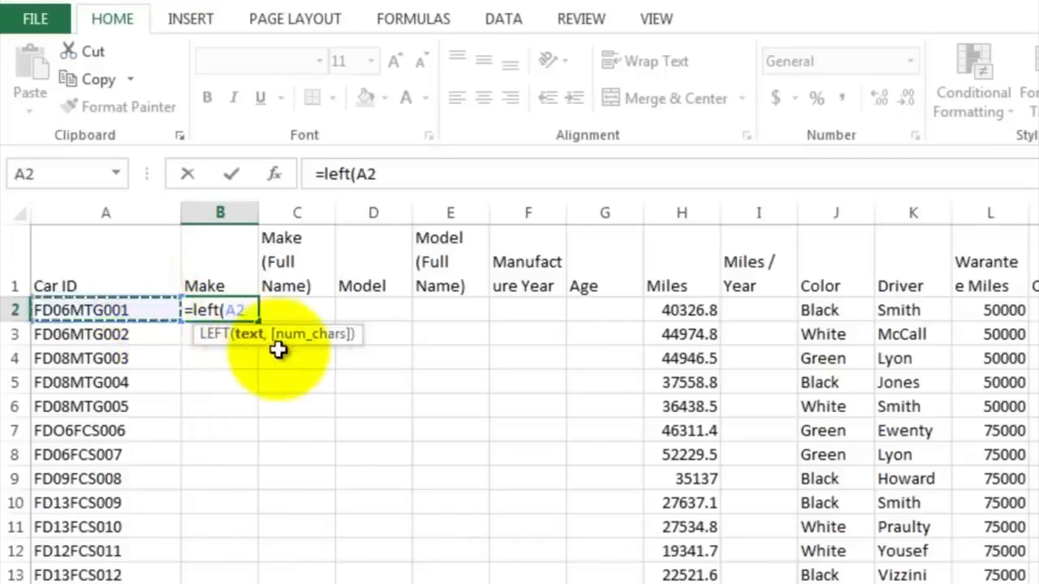
text(,2)
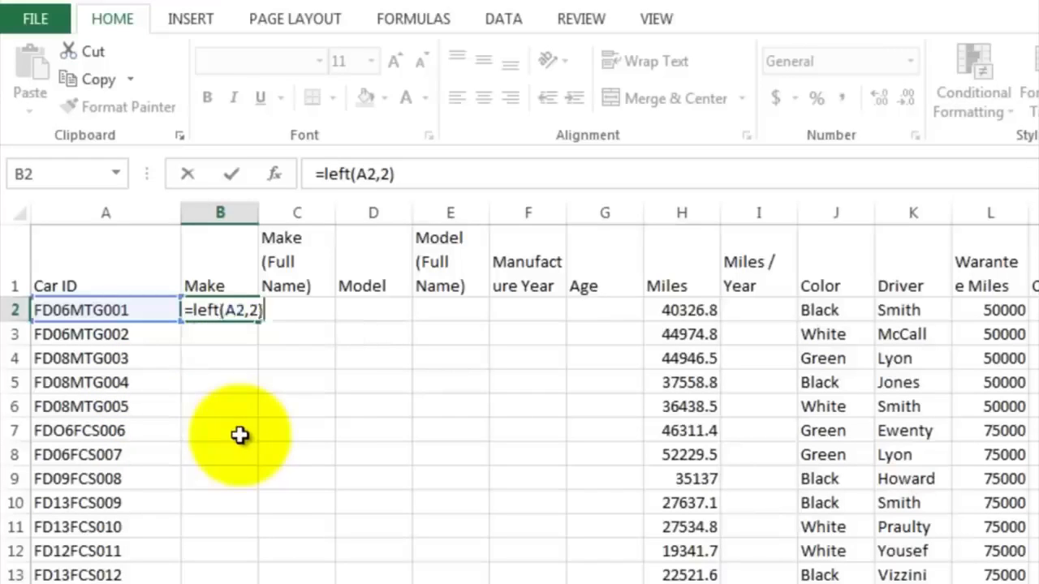
key(Return)
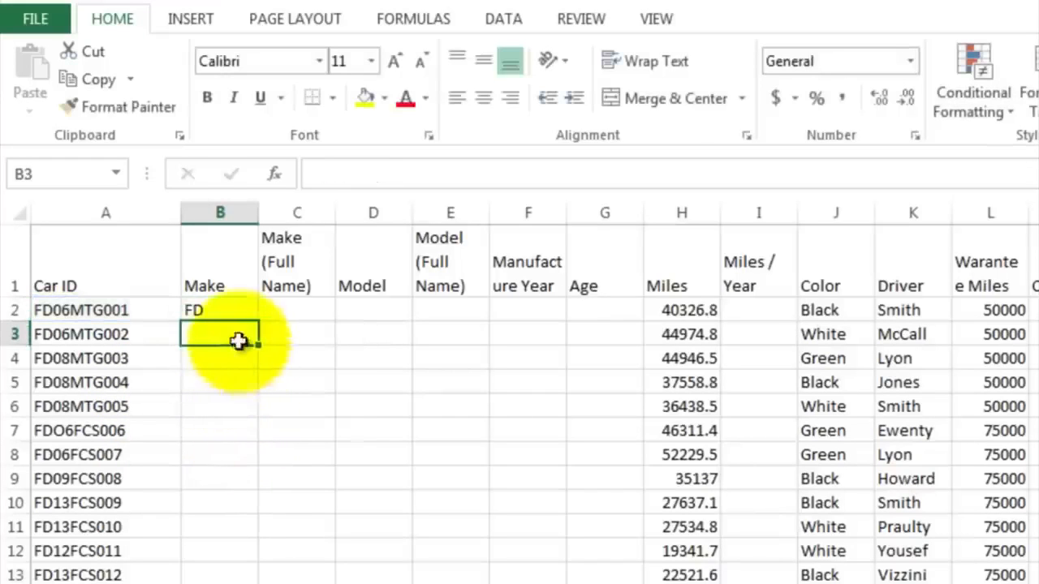
Step: Fill the LEFT formula from B2 down column B through row 53
click(219, 310)
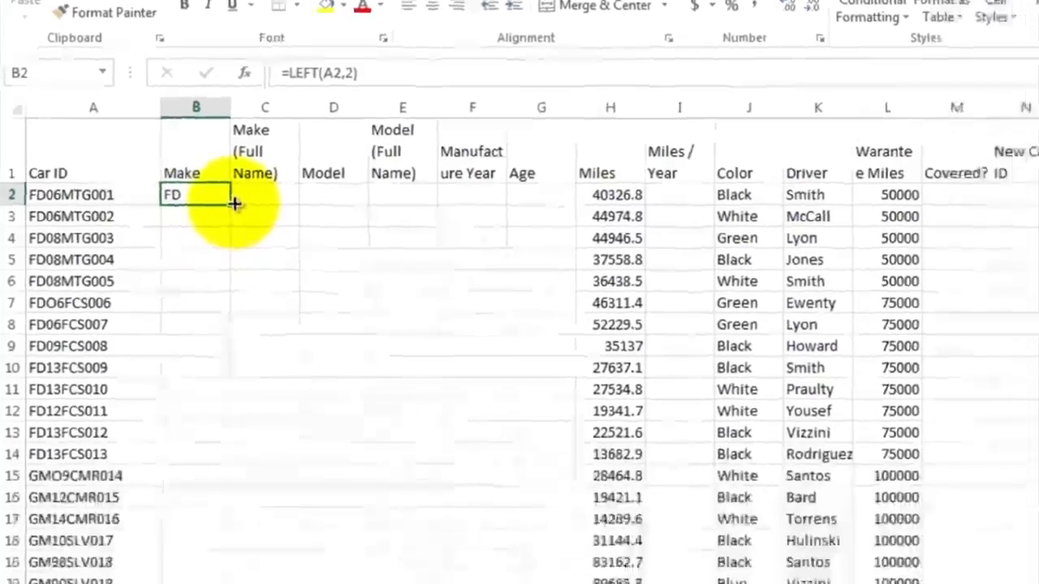
drag(258, 321, 253, 401)
drag(204, 180, 180, 461)
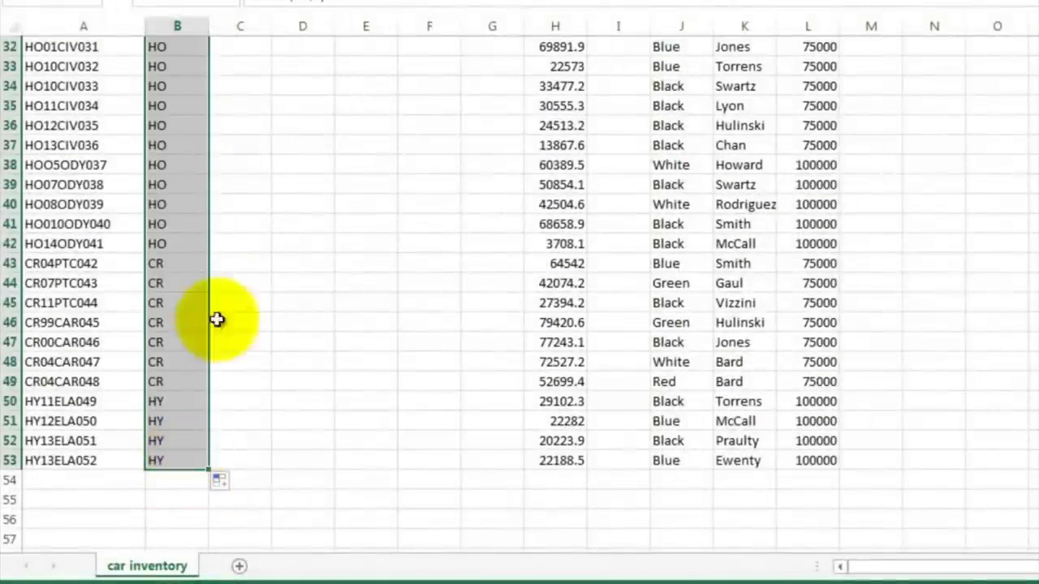
Step: Scroll through the make codes in column B to the end of the data
click(243, 128)
scroll(244, 130, up, 10)
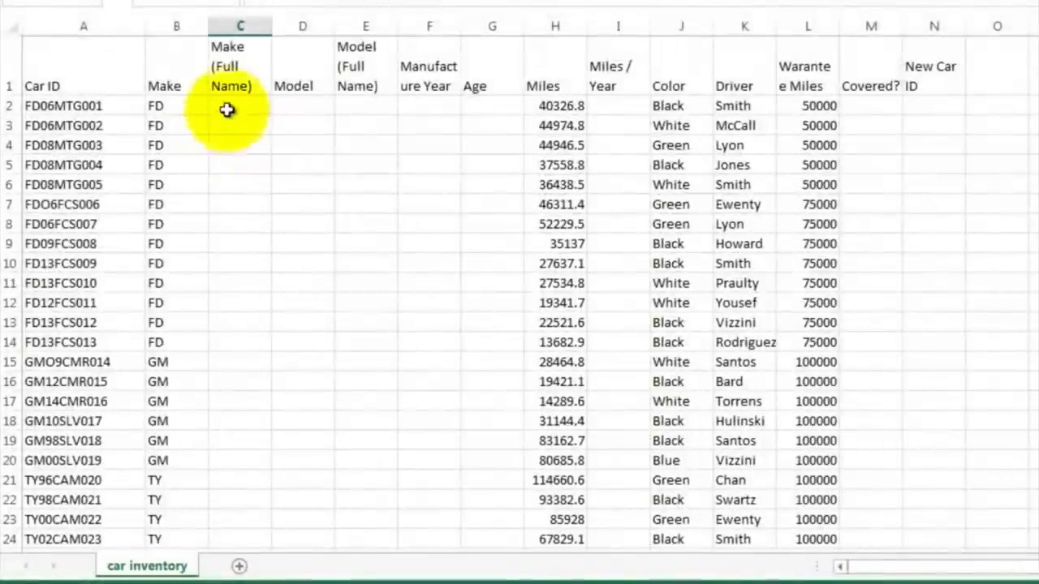
click(238, 27)
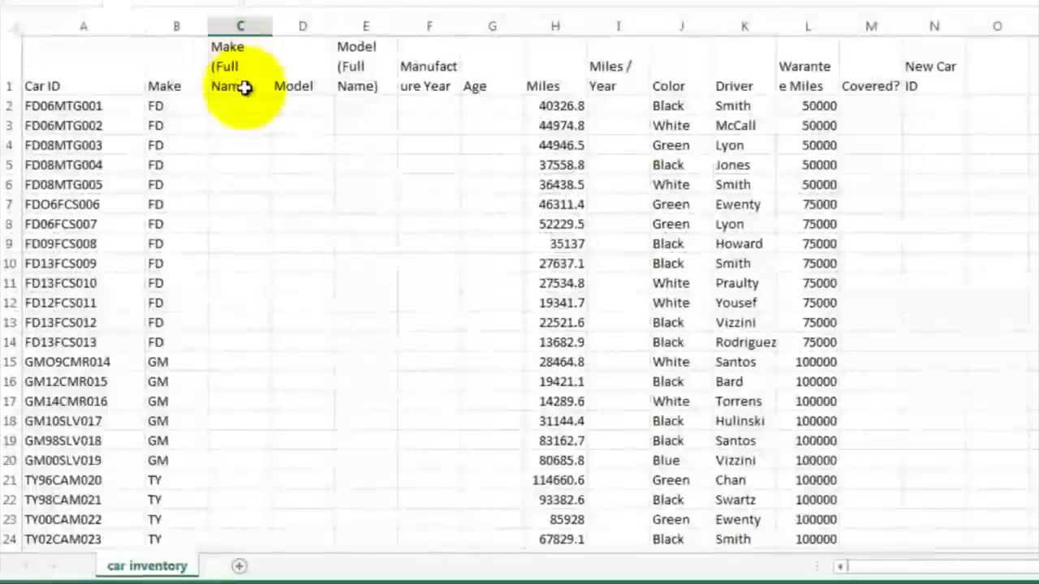
click(240, 105)
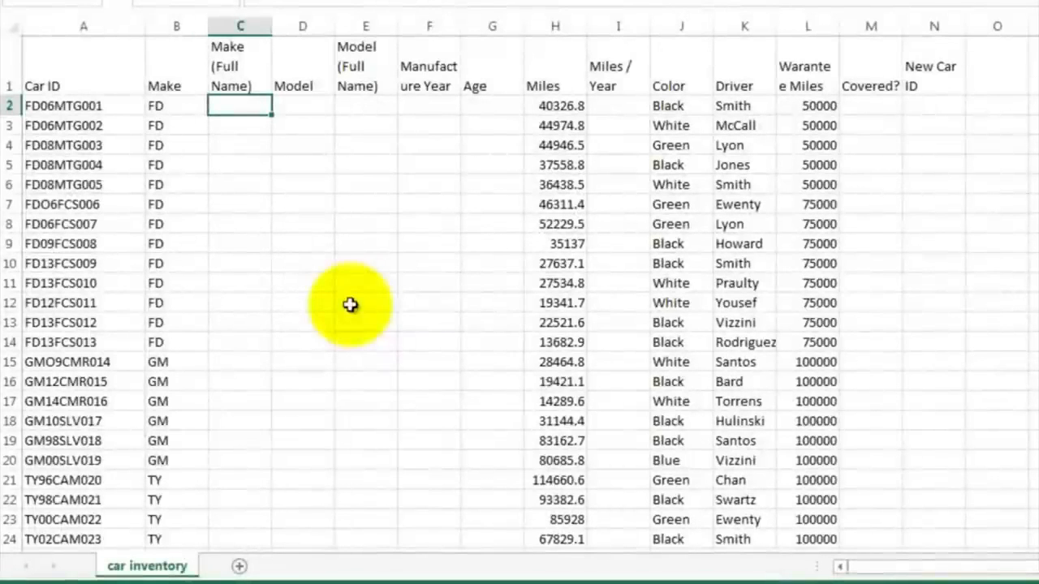
click(244, 362)
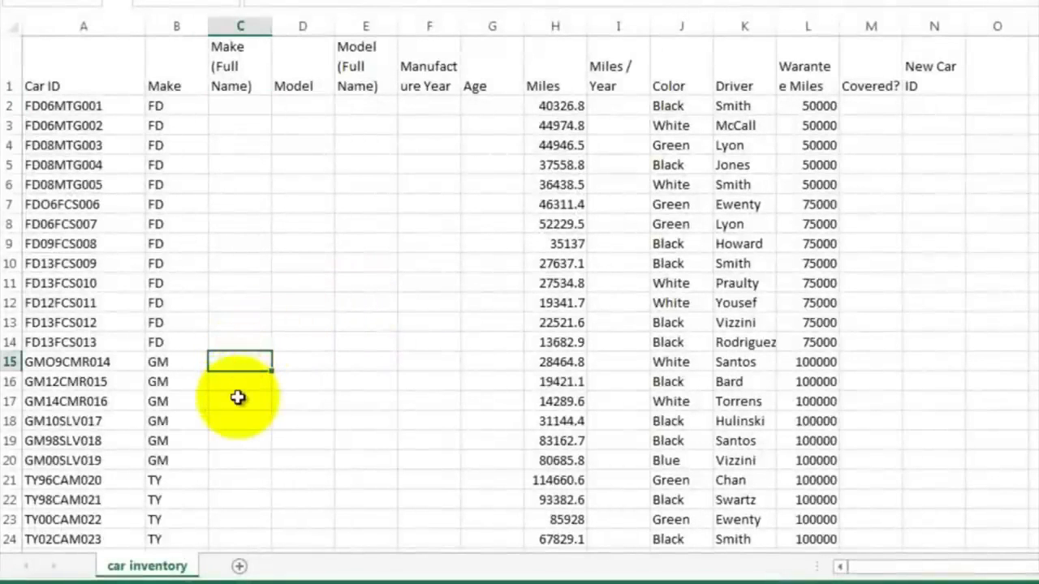
scroll(239, 401, down, 3)
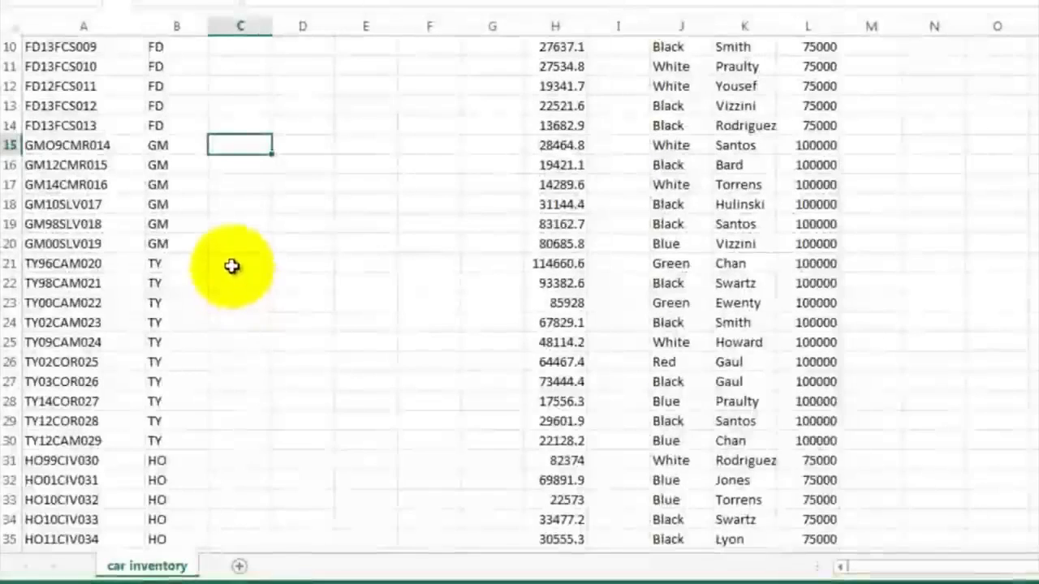
click(232, 265)
scroll(237, 341, down, 4)
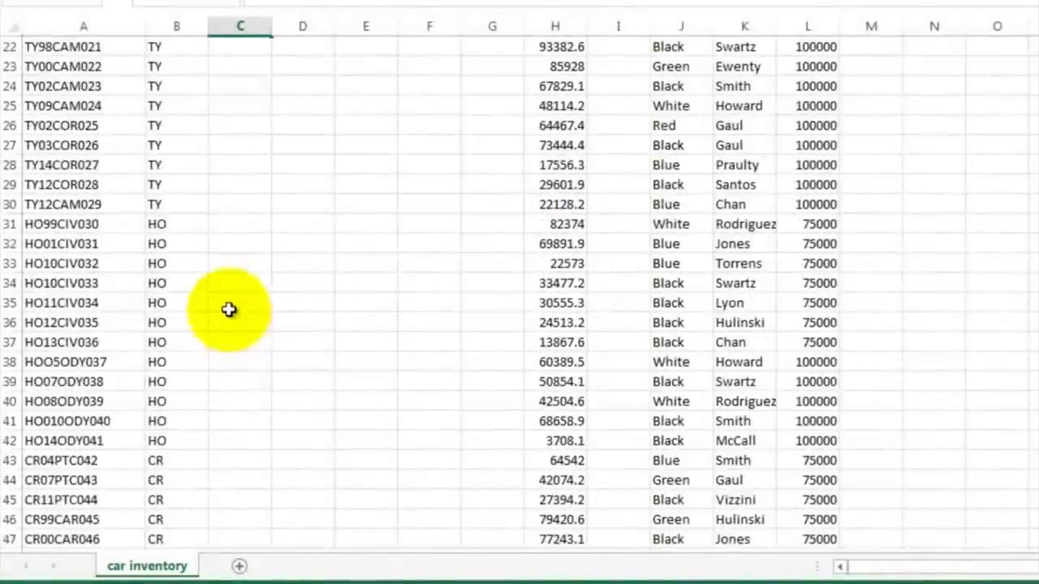
scroll(243, 342, down, 3)
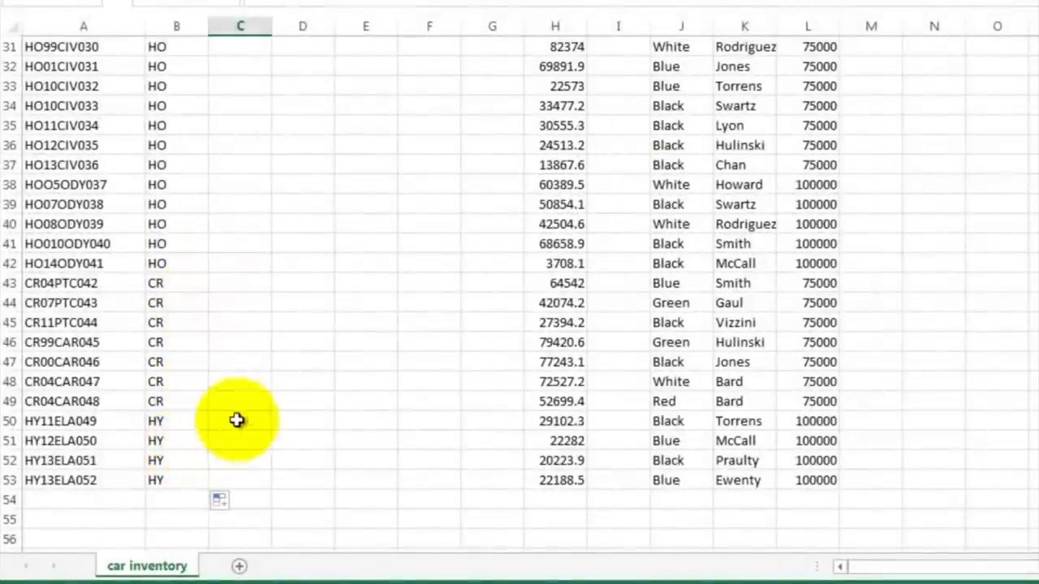
scroll(236, 420, down, 4)
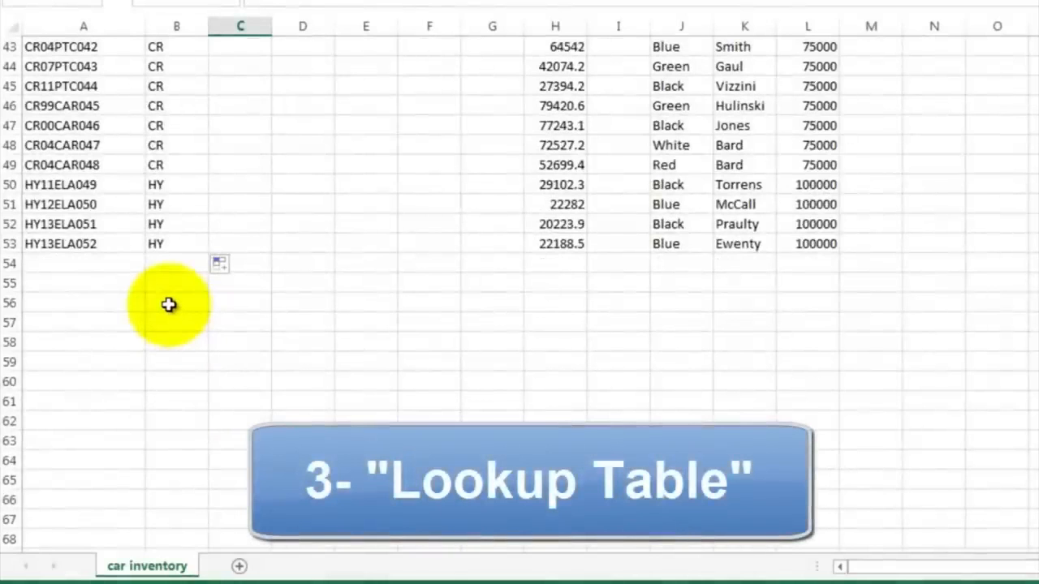
Step: List the make codes CR, HY, TY, HO, GM and FD in B56:B61 below the data
click(168, 305)
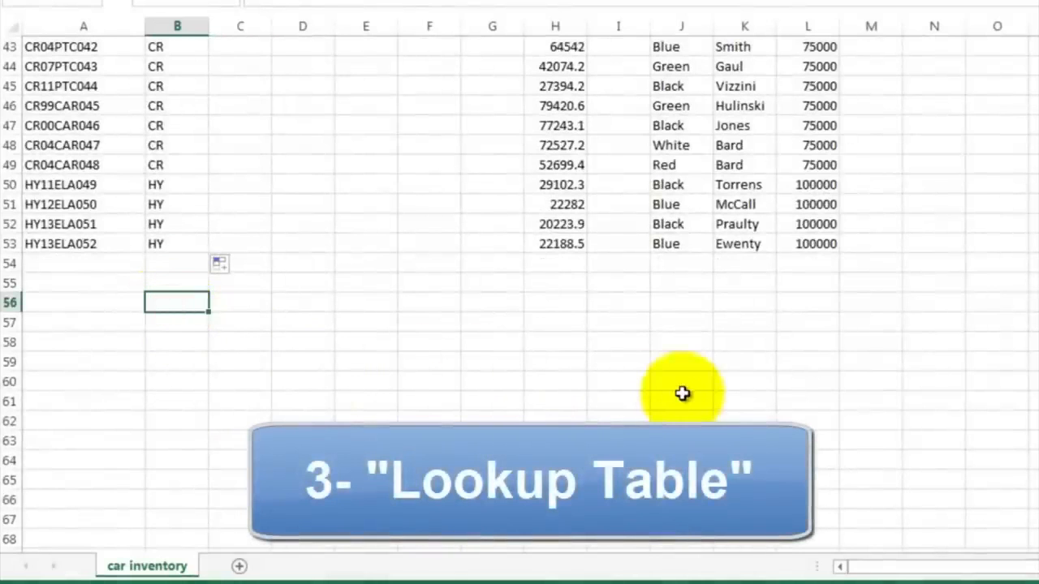
text(CR)
key(Return)
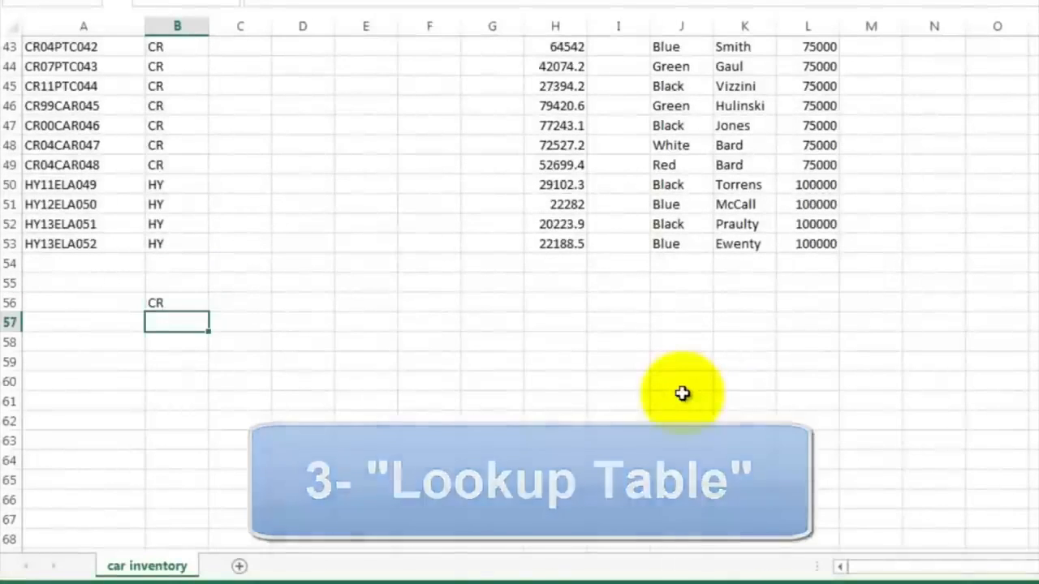
text(HY)
key(Return)
text(TY)
key(Return)
text(HO)
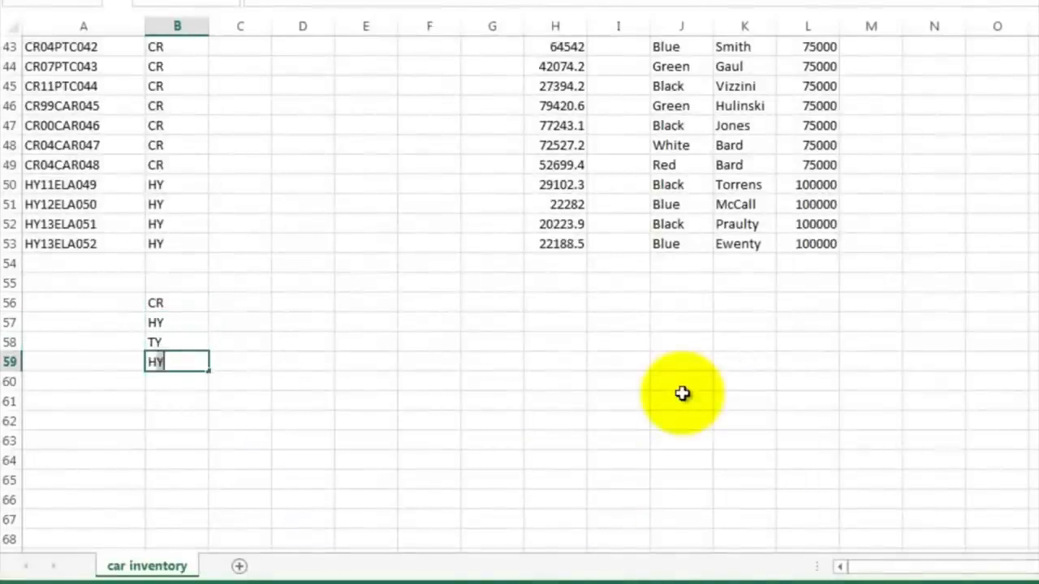
key(Return)
key(Return)
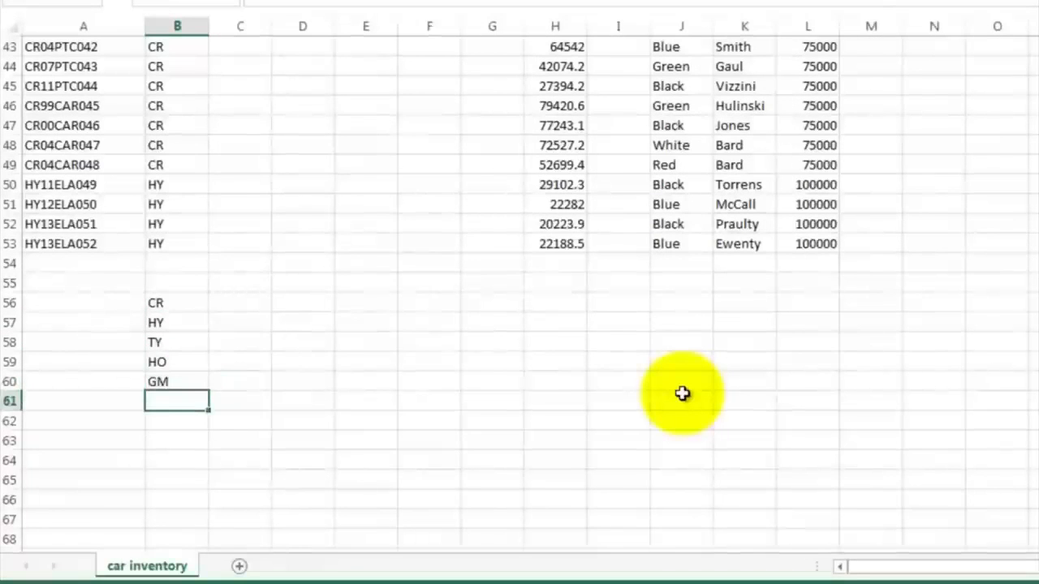
text(FD)
key(Return)
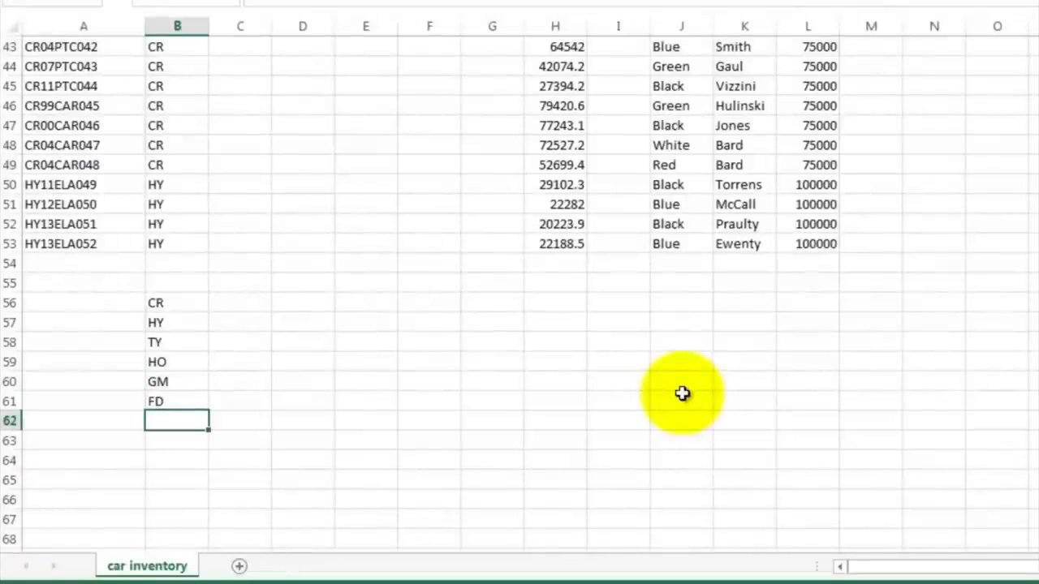
Step: Enter the full names Chrysler, Hundai, Toyota, Honda, General Motors and Ford beside the codes in C56:C61
click(247, 305)
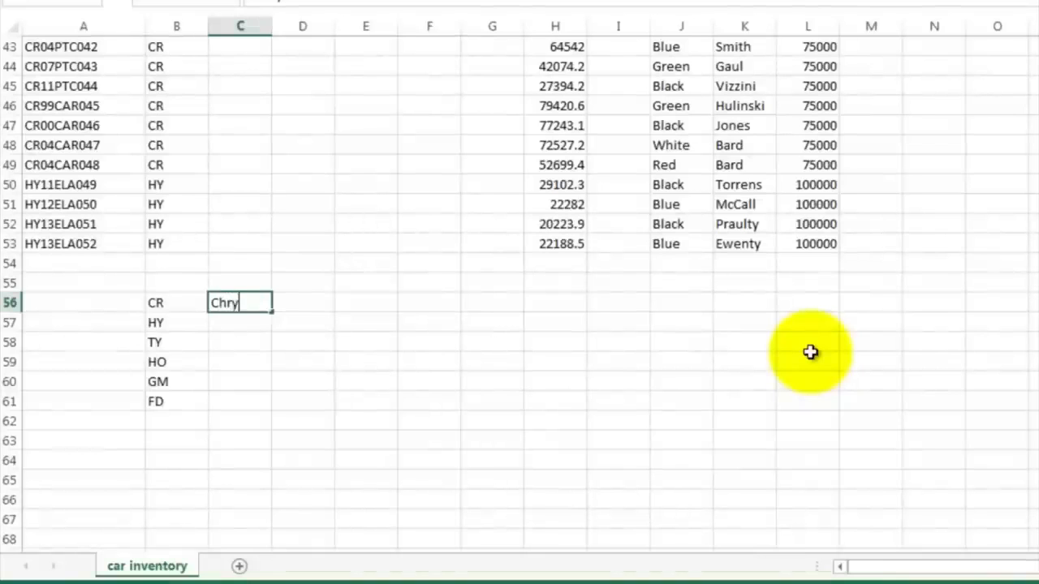
text(Chrysler)
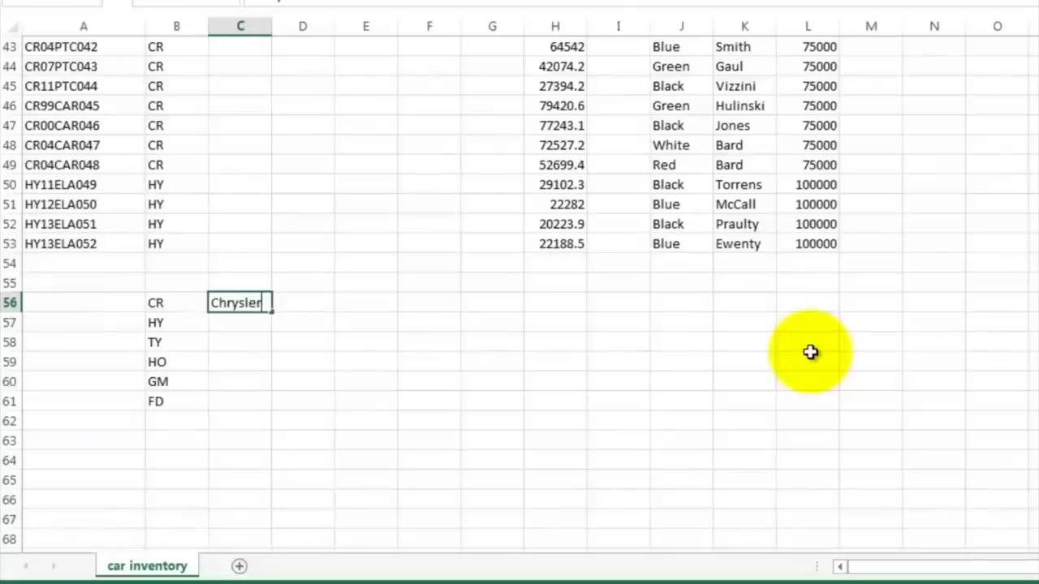
key(Return)
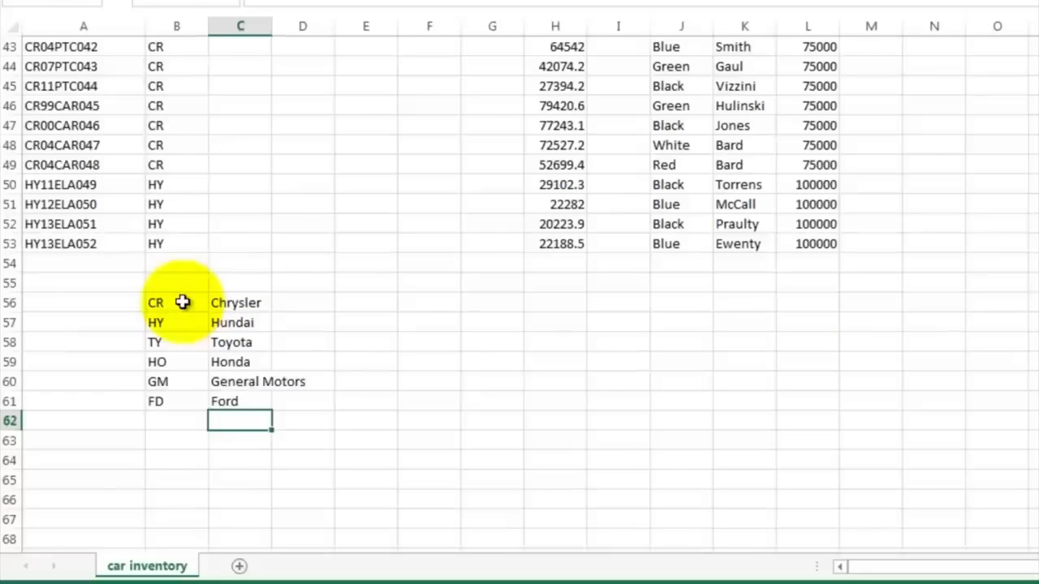
Step: Sort the lookup table B56:C61 by Column B, values A to Z
drag(182, 302, 237, 398)
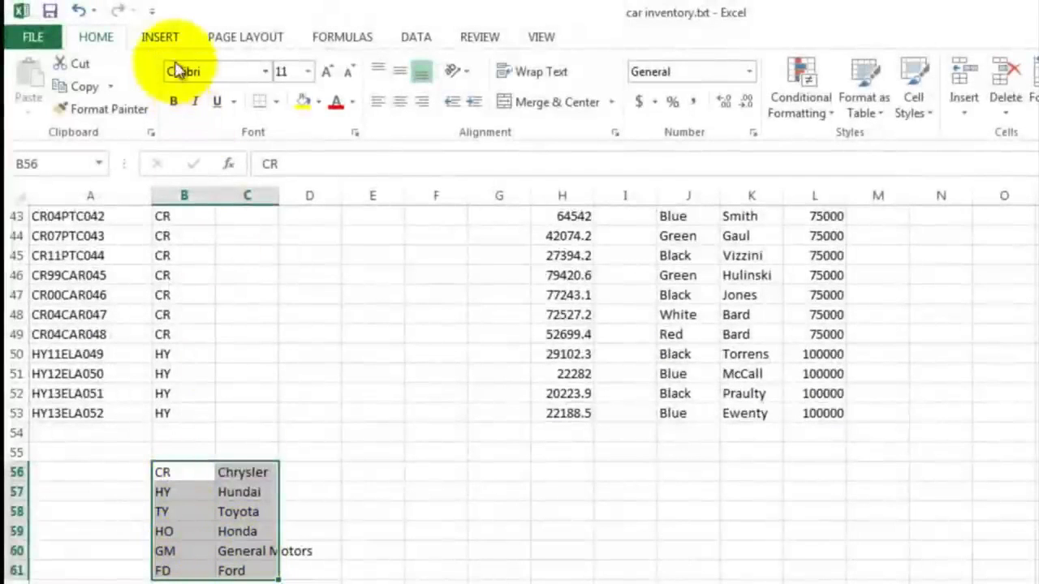
click(414, 41)
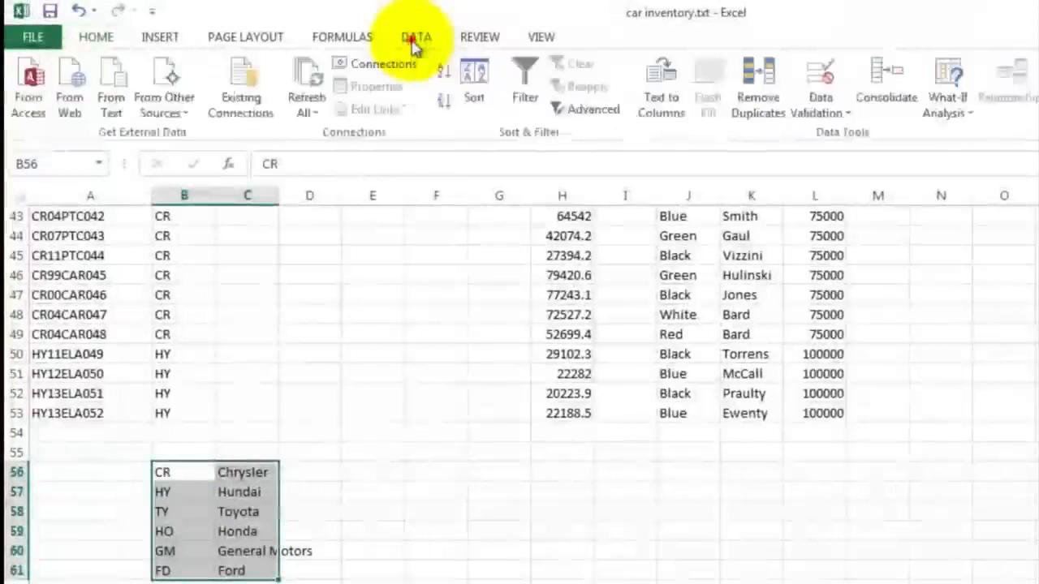
click(475, 85)
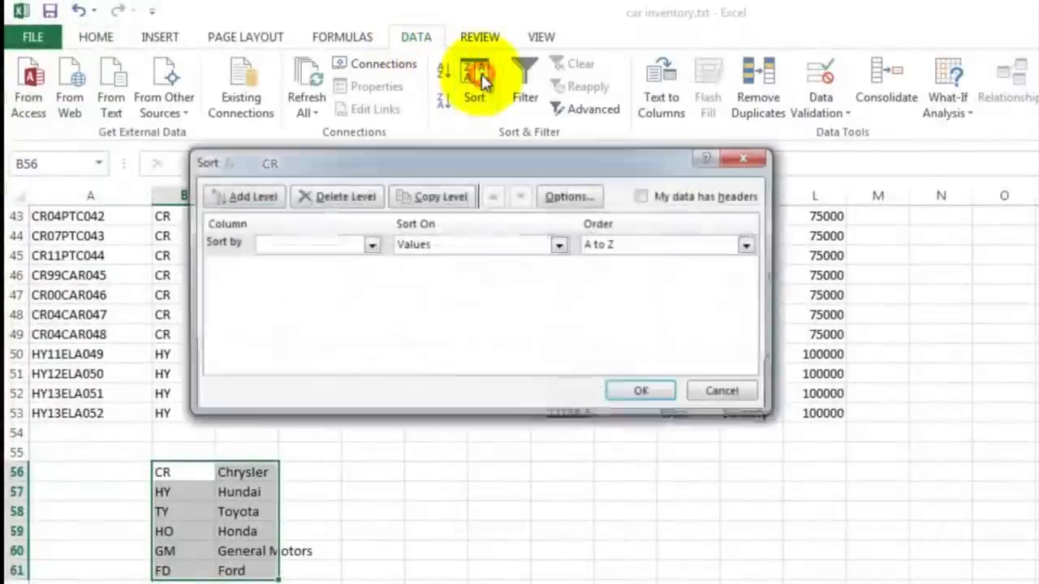
click(370, 246)
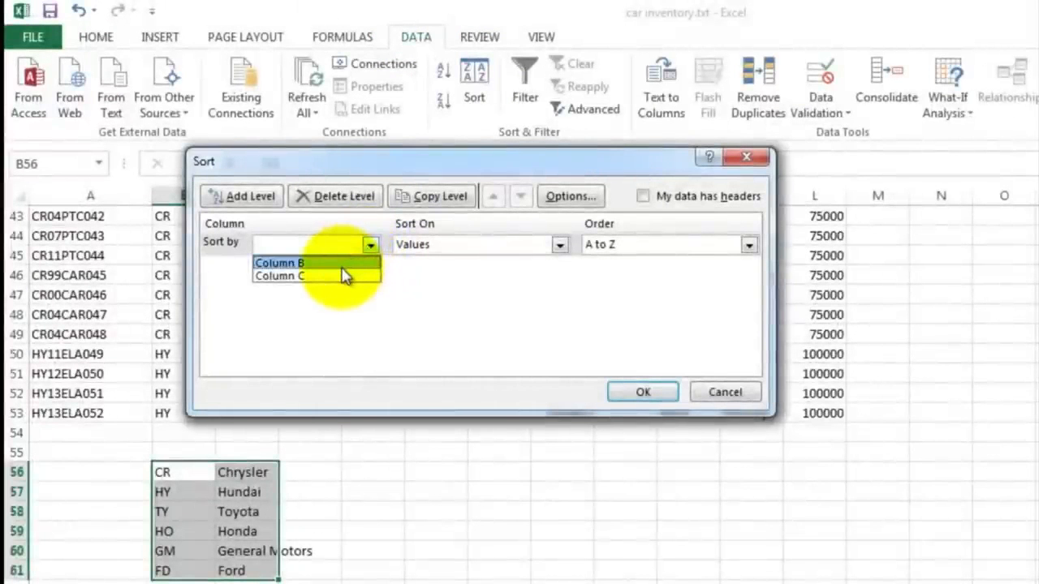
click(341, 265)
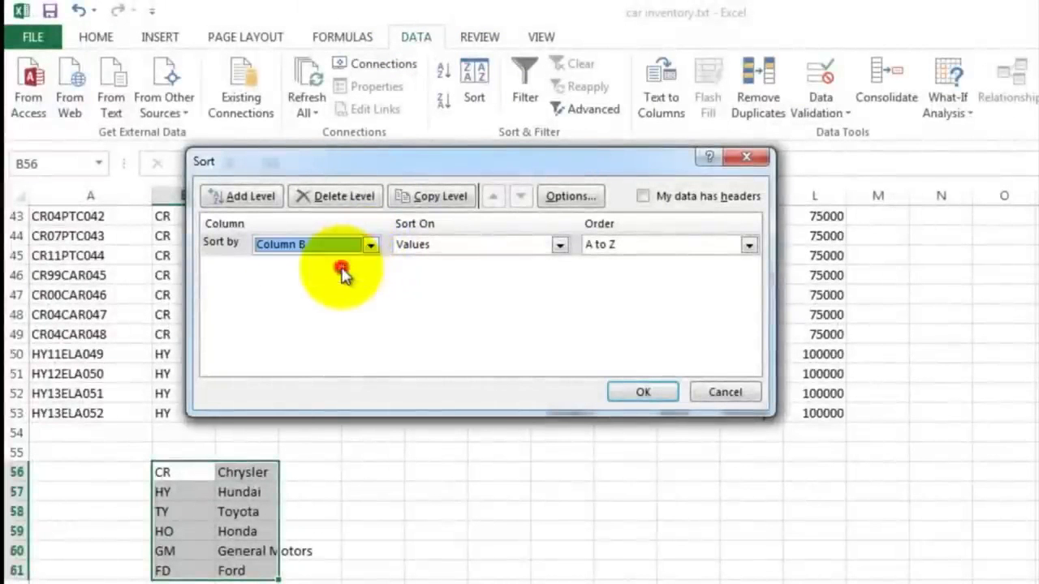
click(640, 394)
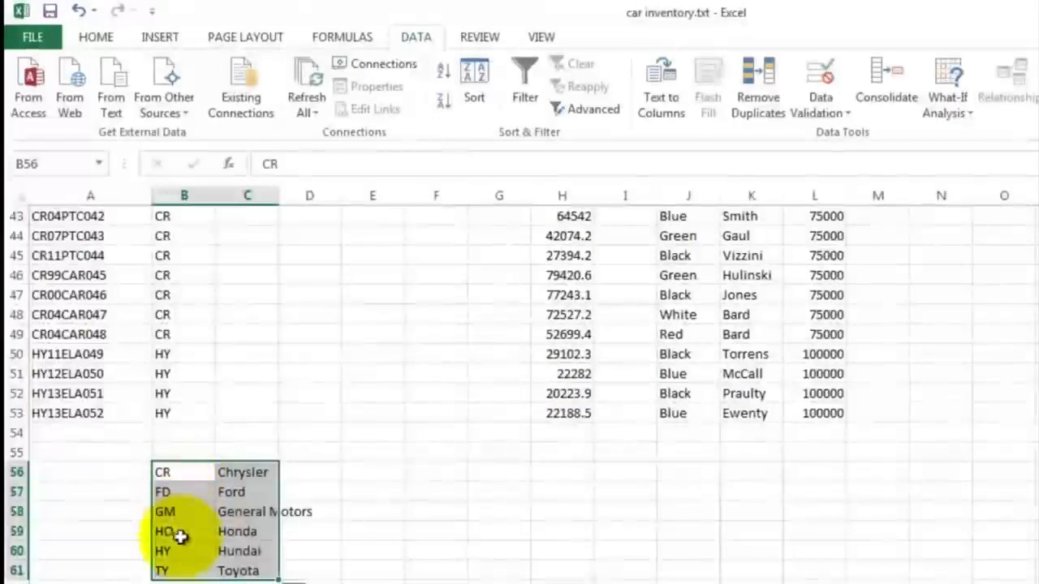
Step: Enter =VLOOKUP(B2,B56:C61,2) in C2 to look up the full make name from the lookup table
click(244, 568)
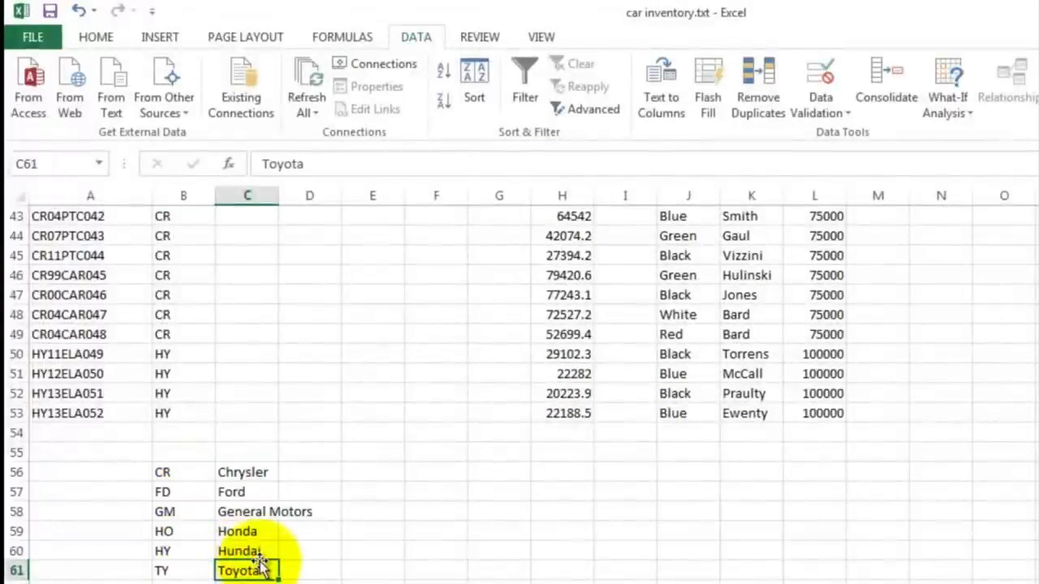
scroll(258, 495, up, 14)
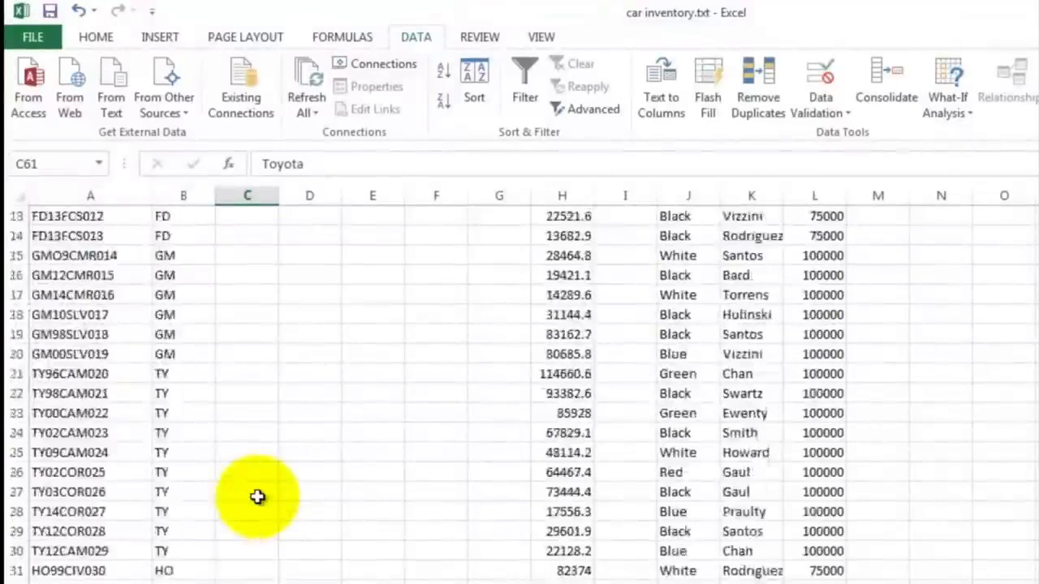
click(226, 276)
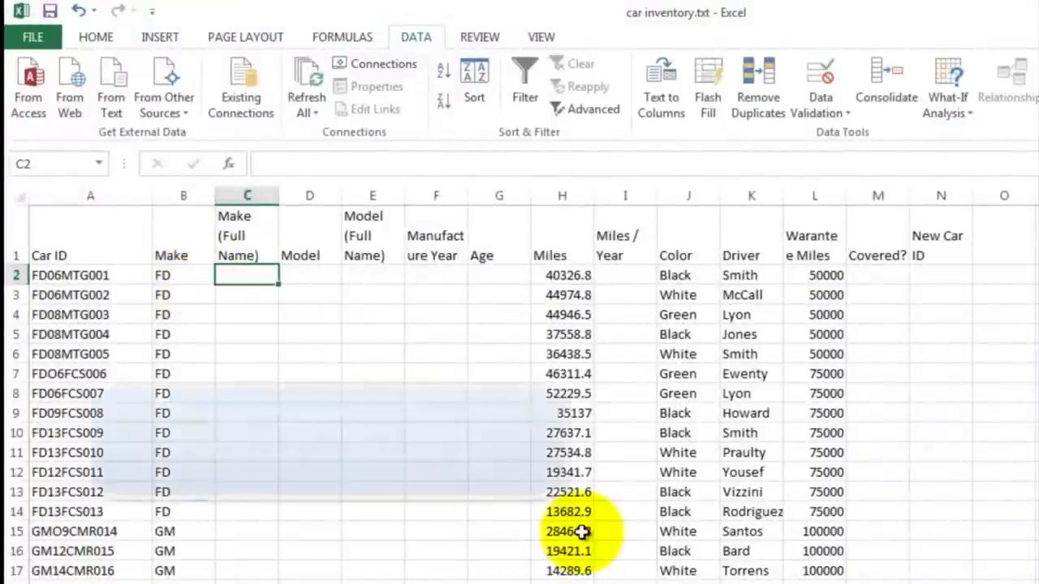
text(=v)
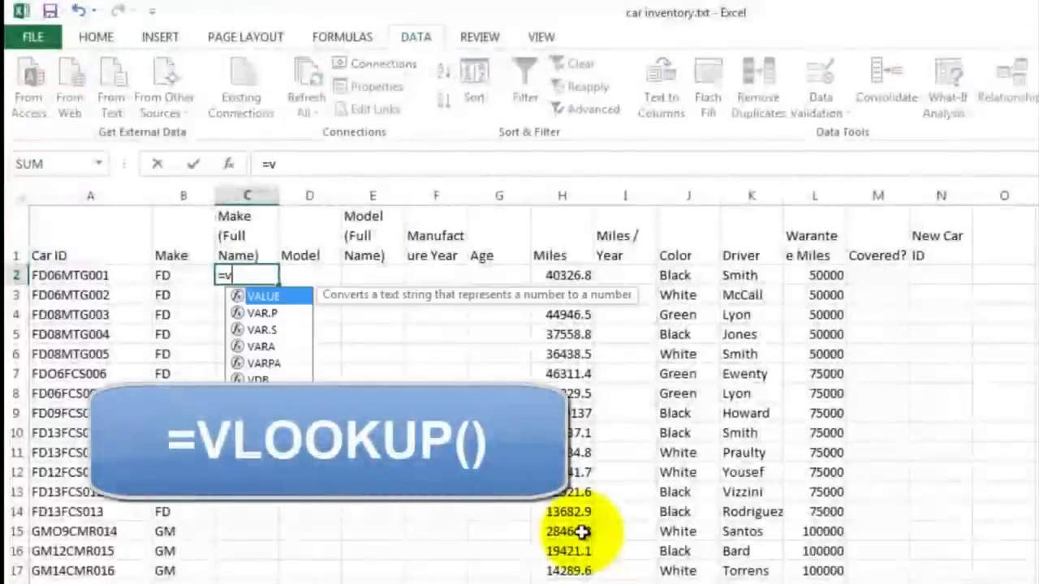
text(lo)
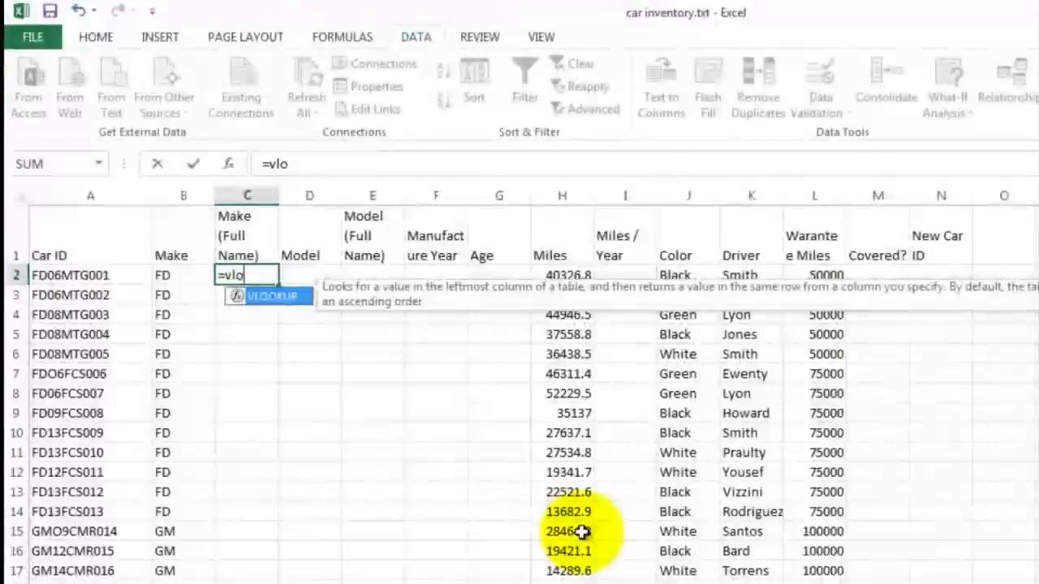
text(l)
key(BackSpace)
text(k)
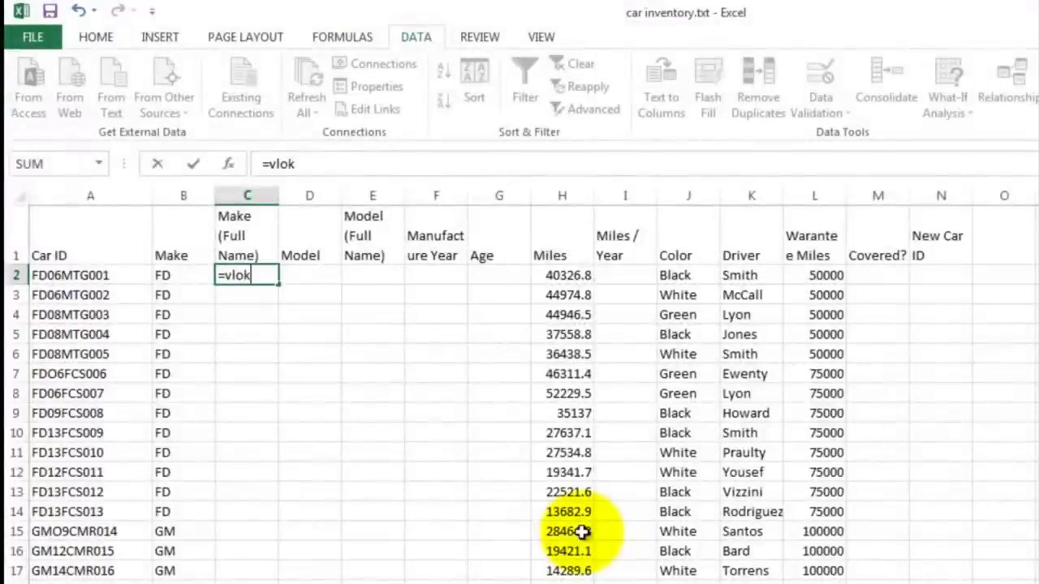
key(BackSpace)
text(okup)
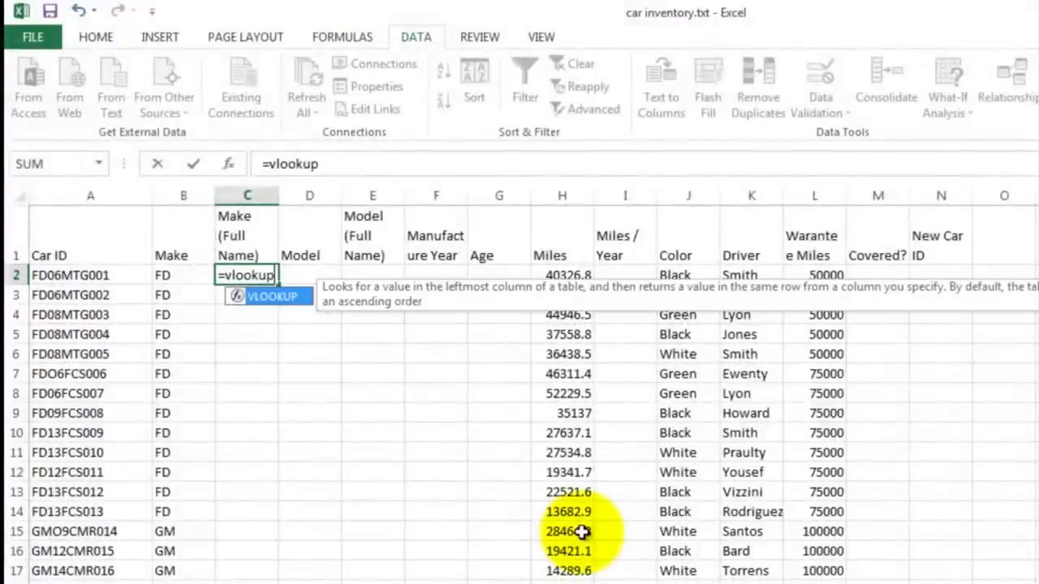
text(()
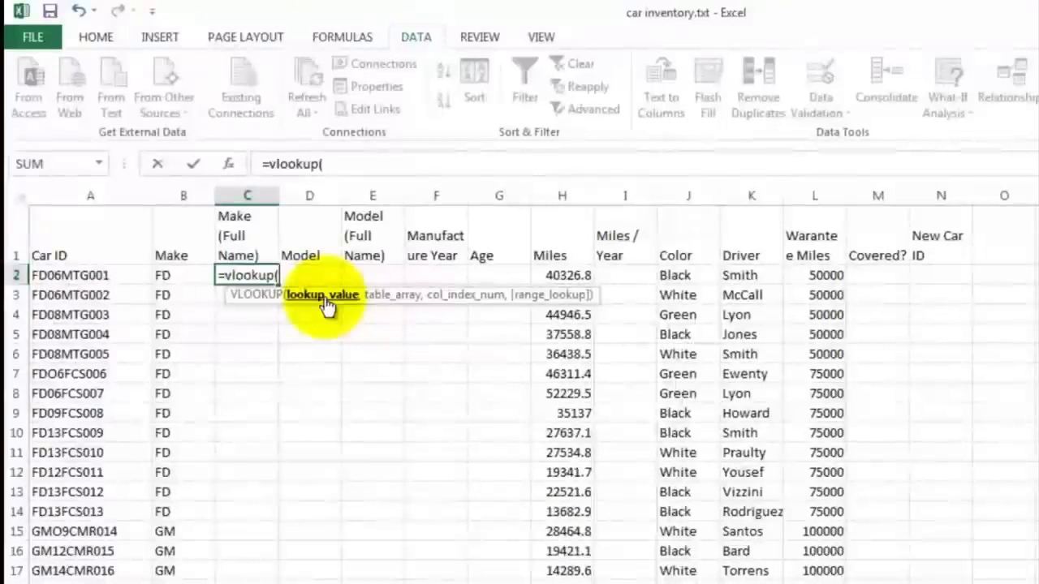
click(167, 275)
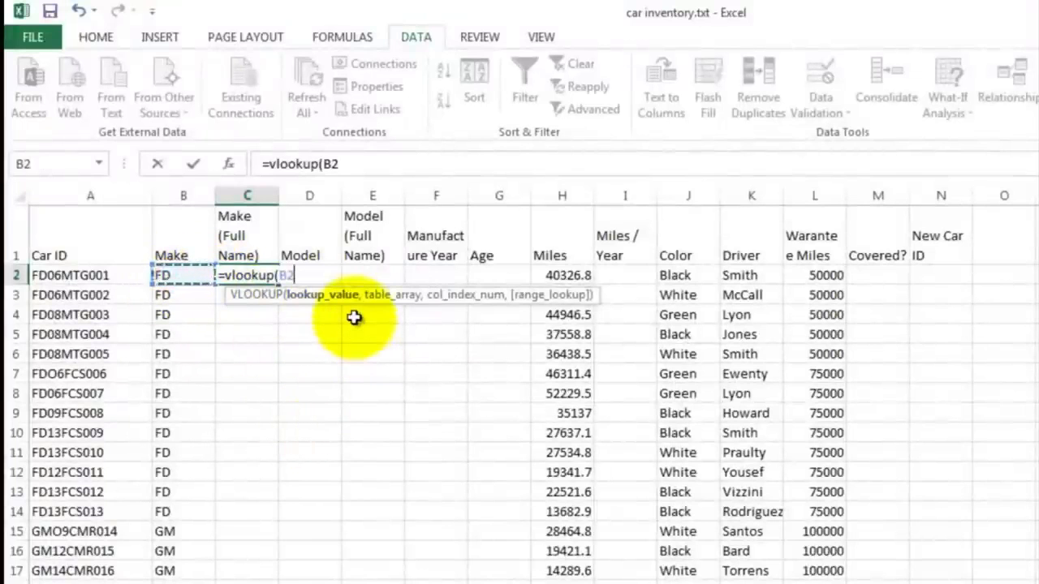
text(,)
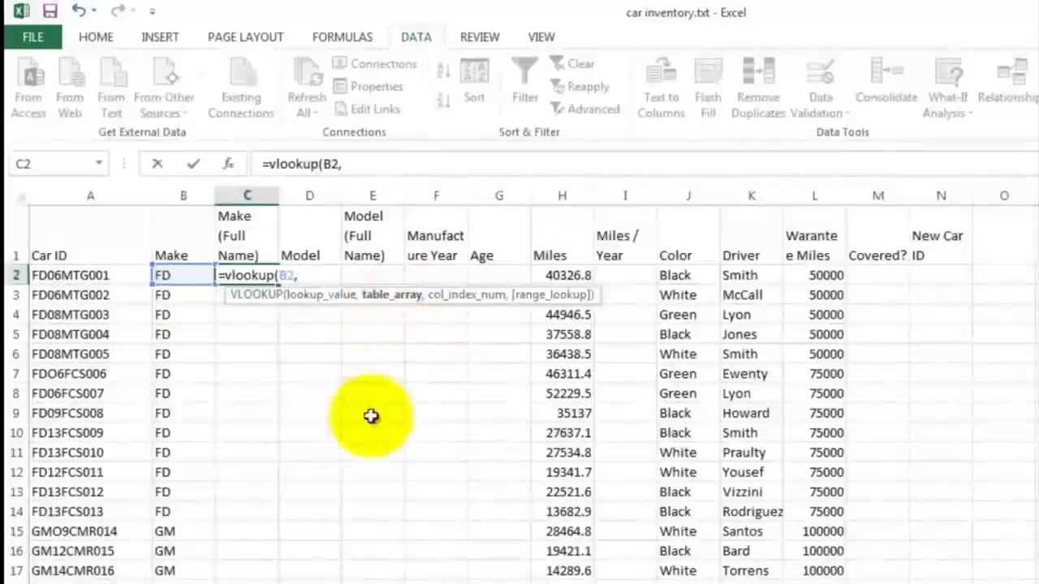
scroll(325, 485, down, 15)
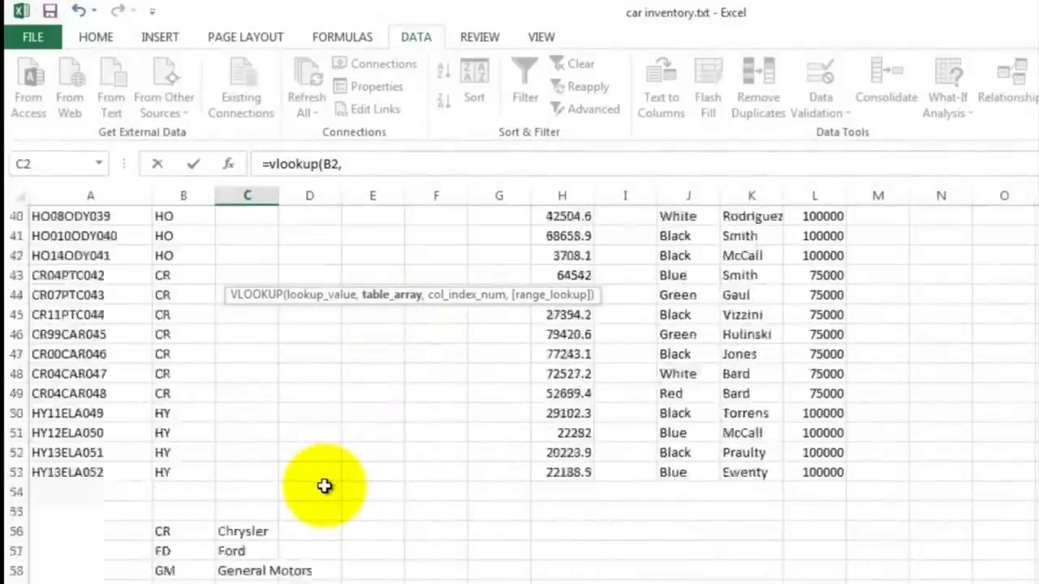
drag(172, 414, 250, 509)
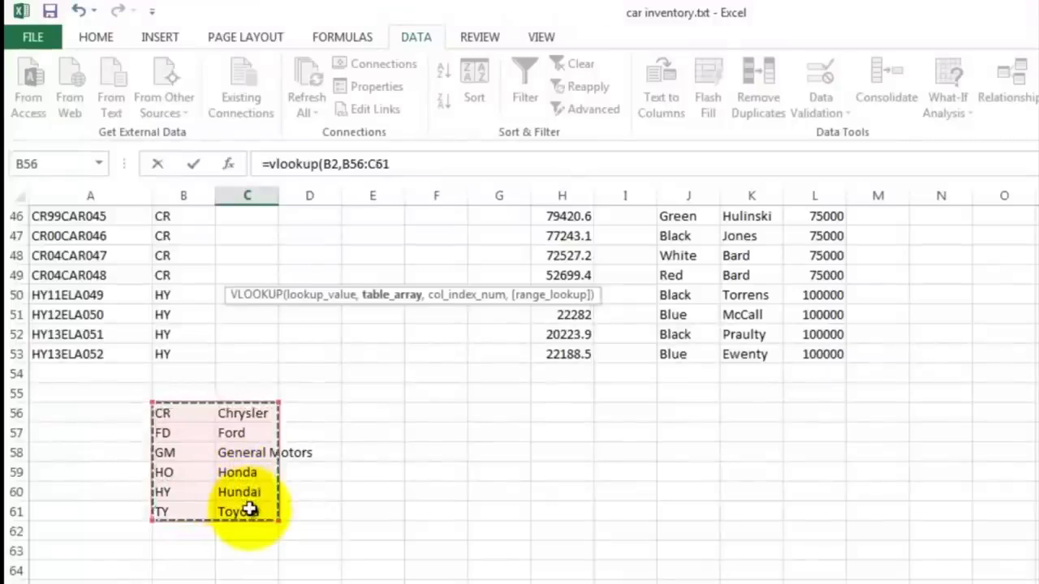
text(,2)
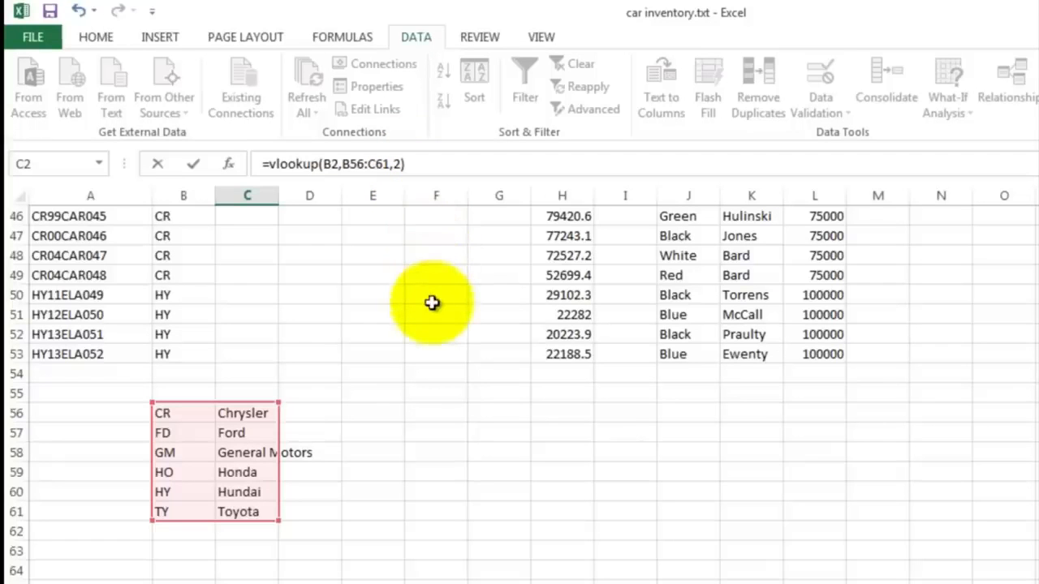
key(Return)
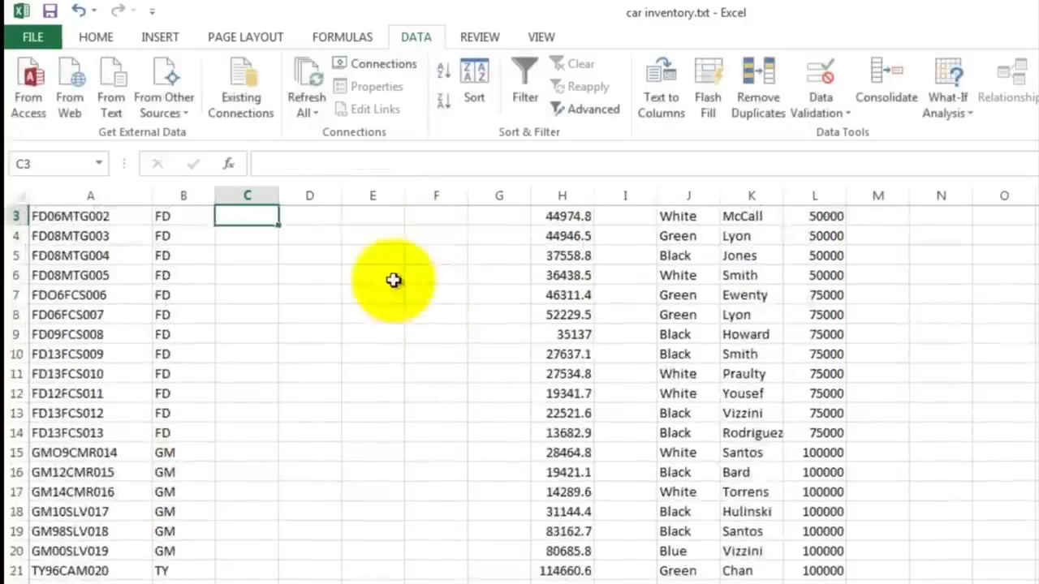
Step: Fill the C2 formula down column C to row 19
scroll(395, 278, up, 1)
click(246, 276)
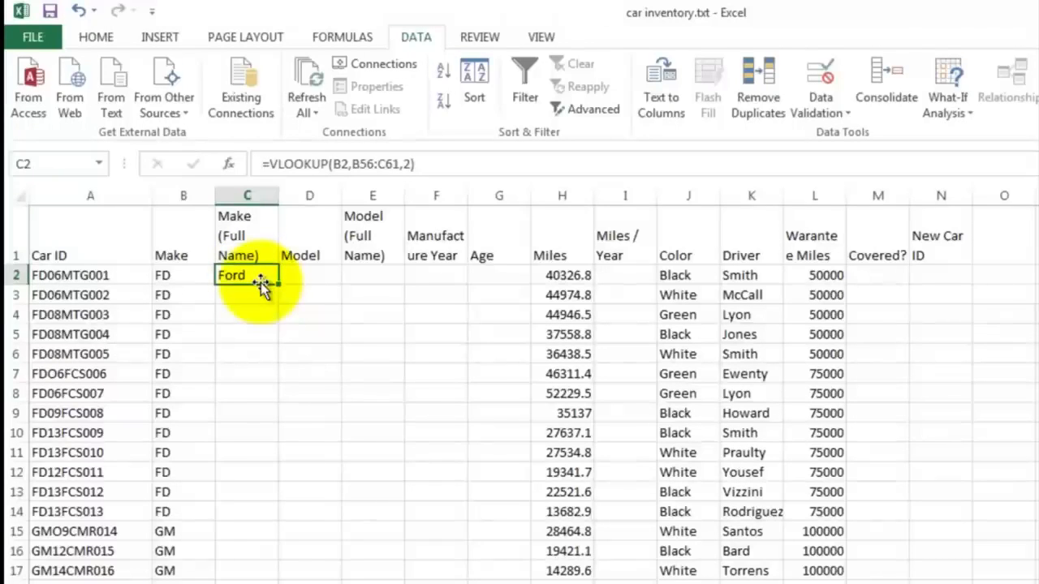
drag(279, 284, 256, 578)
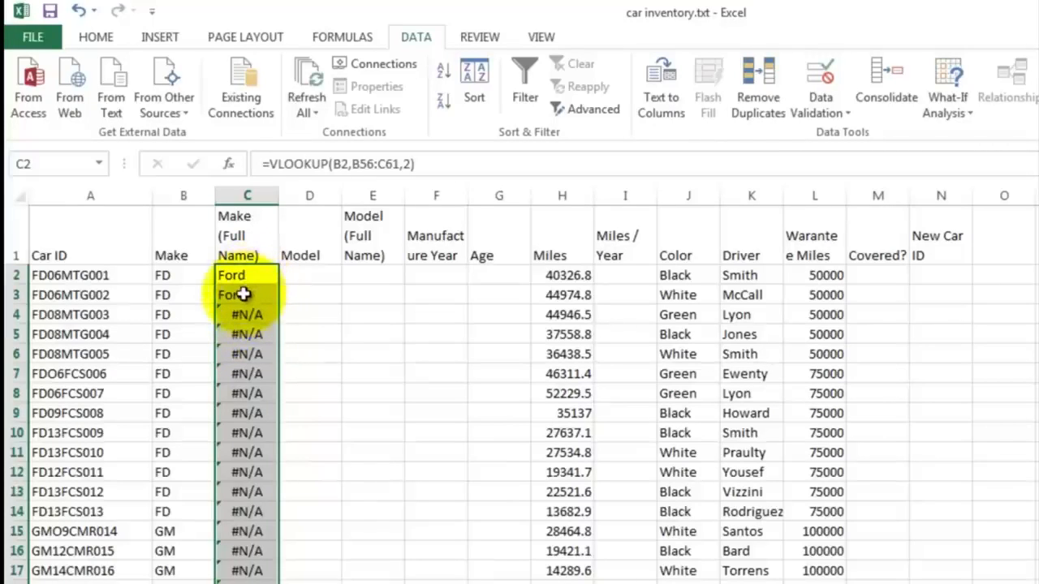
Step: Inspect the copied formula in C3 and the lookup range it points to
double_click(244, 295)
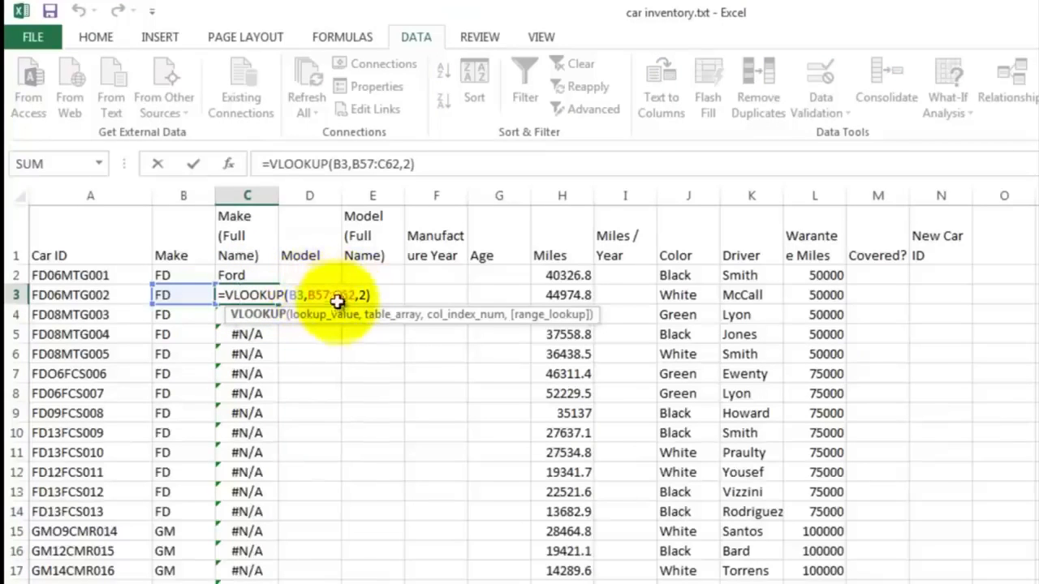
scroll(320, 380, down, 13)
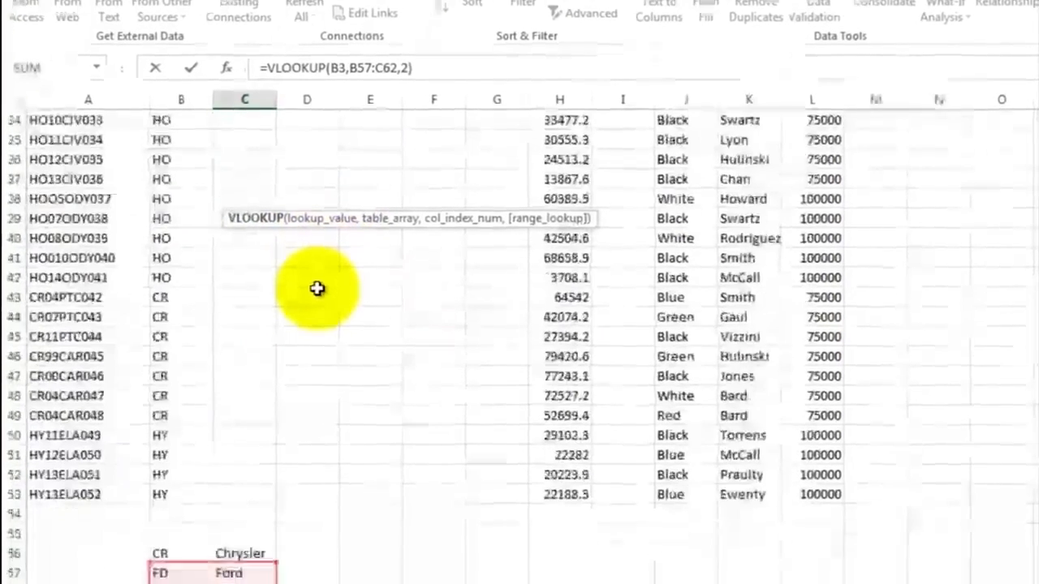
scroll(317, 268, down, 1)
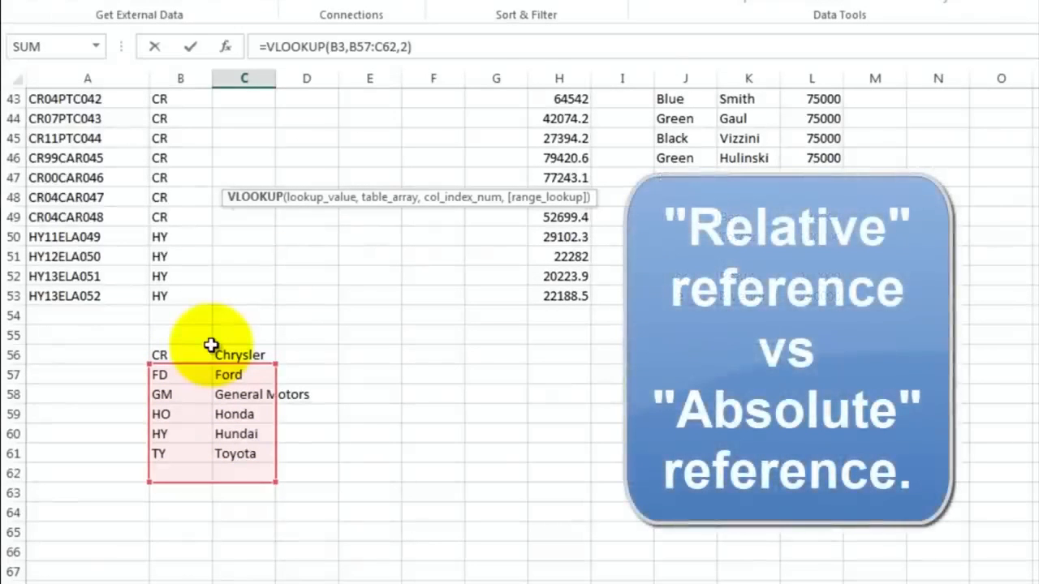
scroll(244, 274, up, 14)
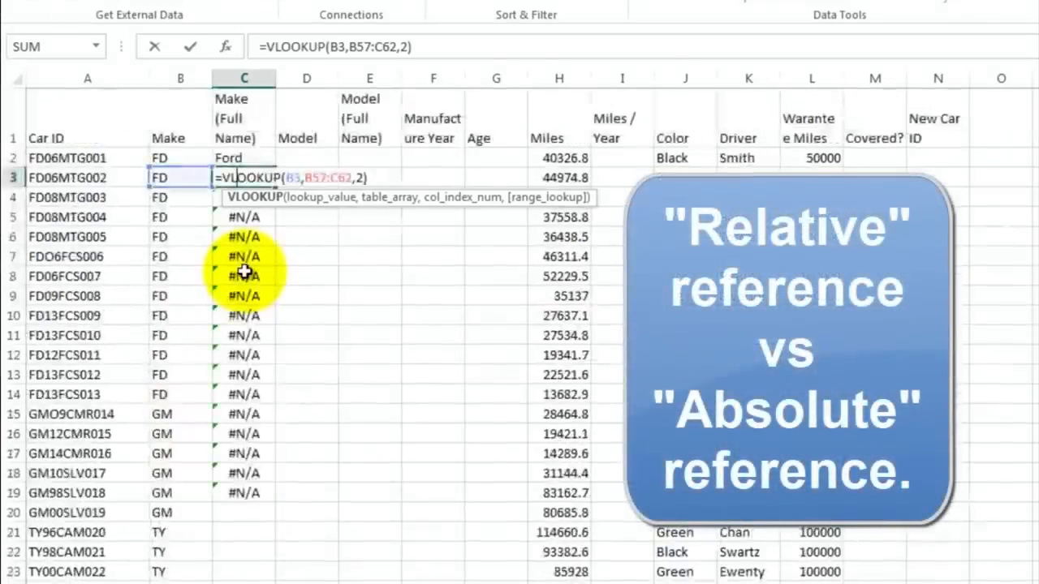
key(Escape)
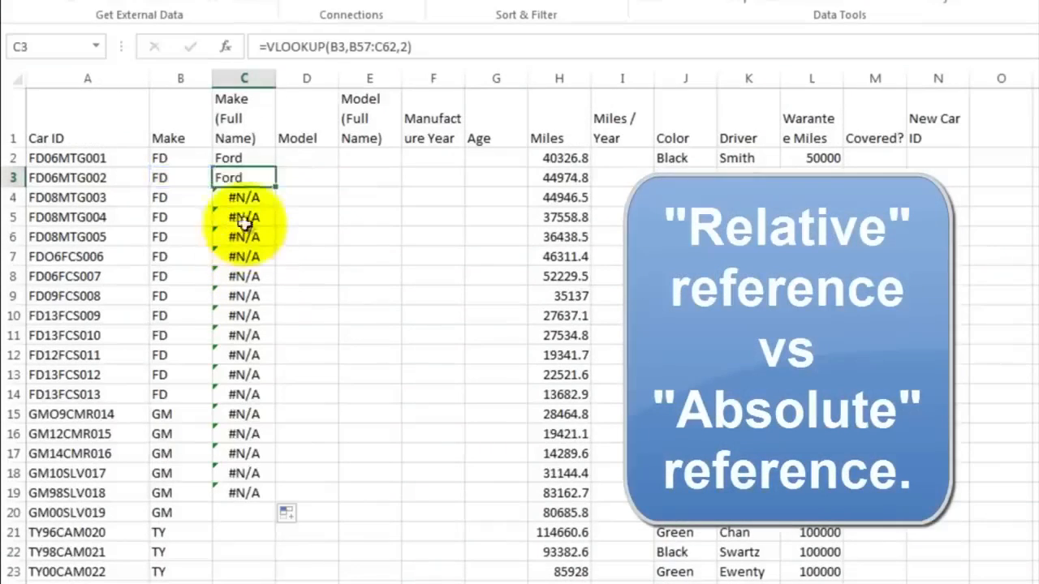
Step: Edit the C2 formula so the lookup range becomes B$56:C$61
click(237, 157)
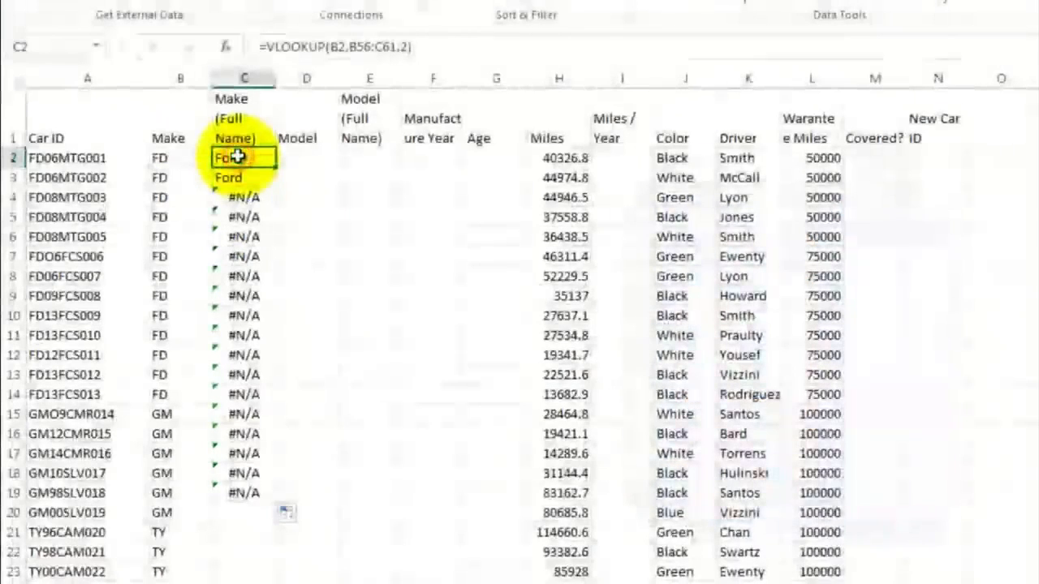
double_click(237, 157)
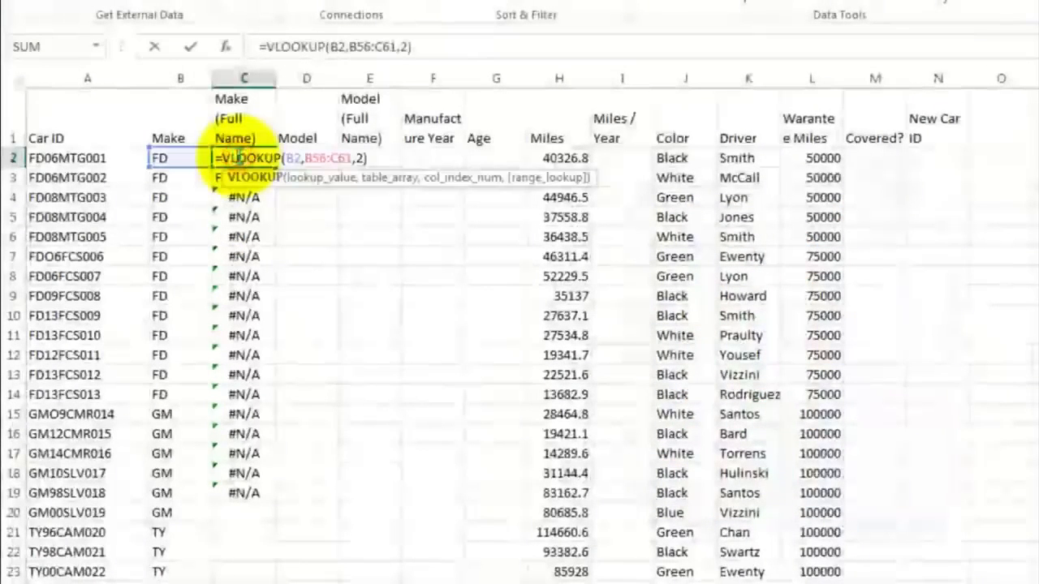
click(310, 157)
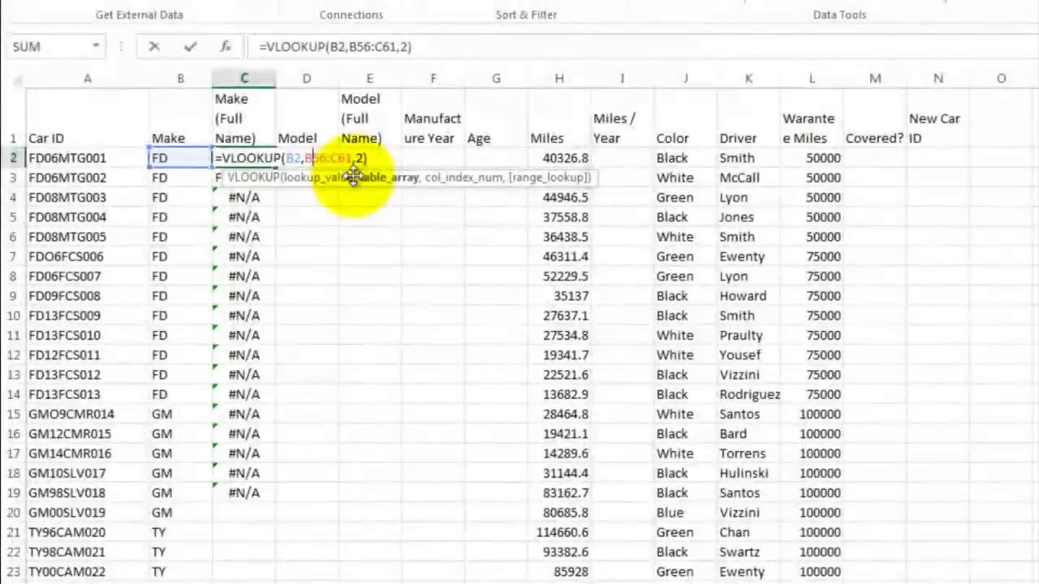
text($56:C)
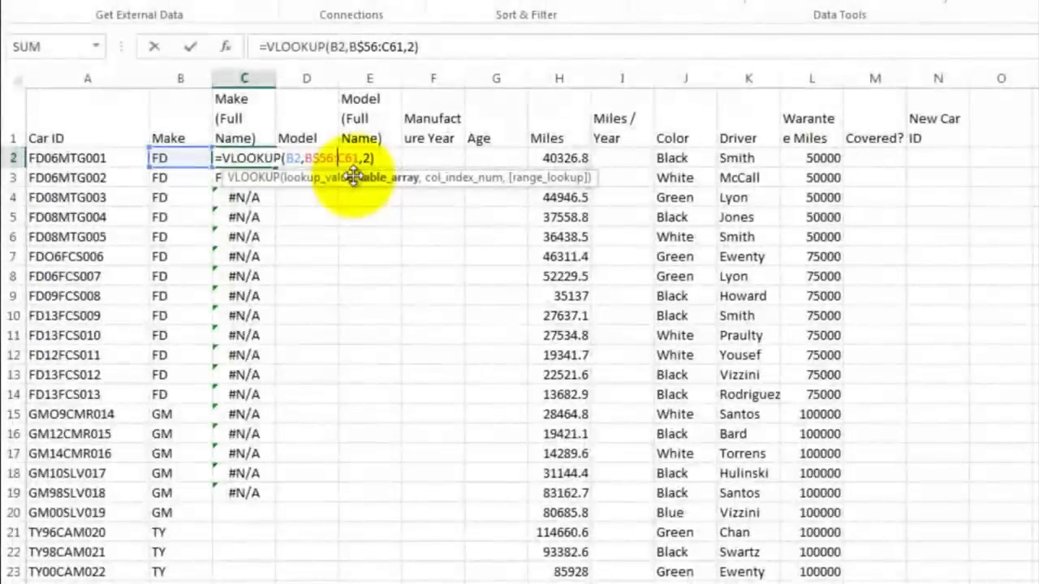
text($)
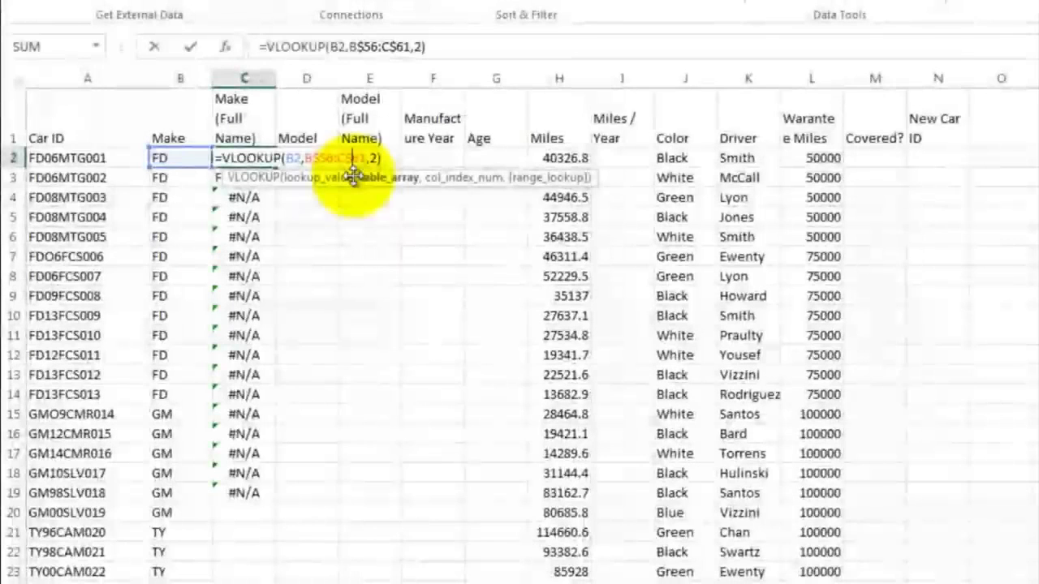
key(Return)
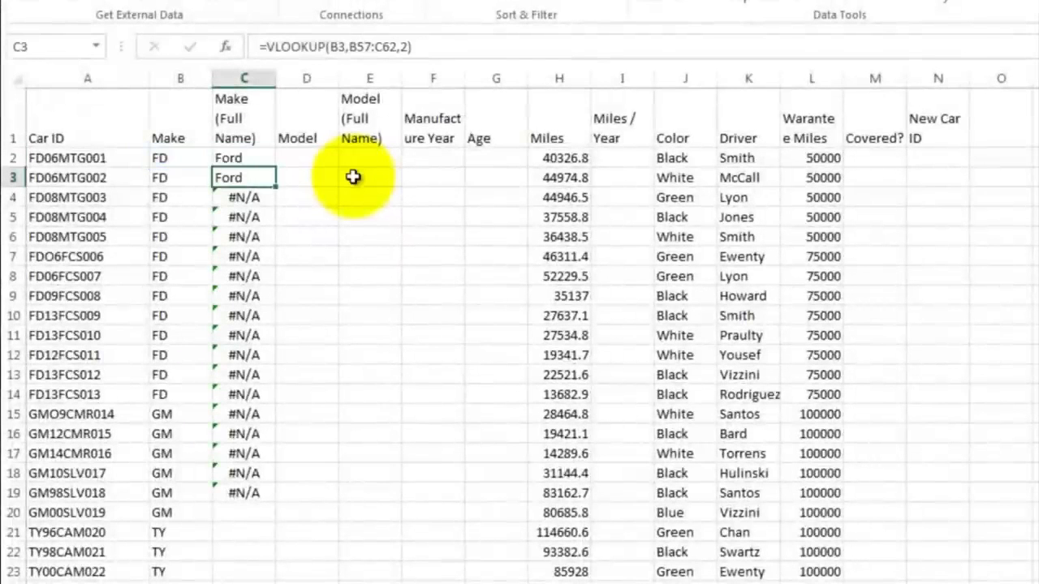
Step: Copy the corrected C2 formula down column C through row 53
click(265, 159)
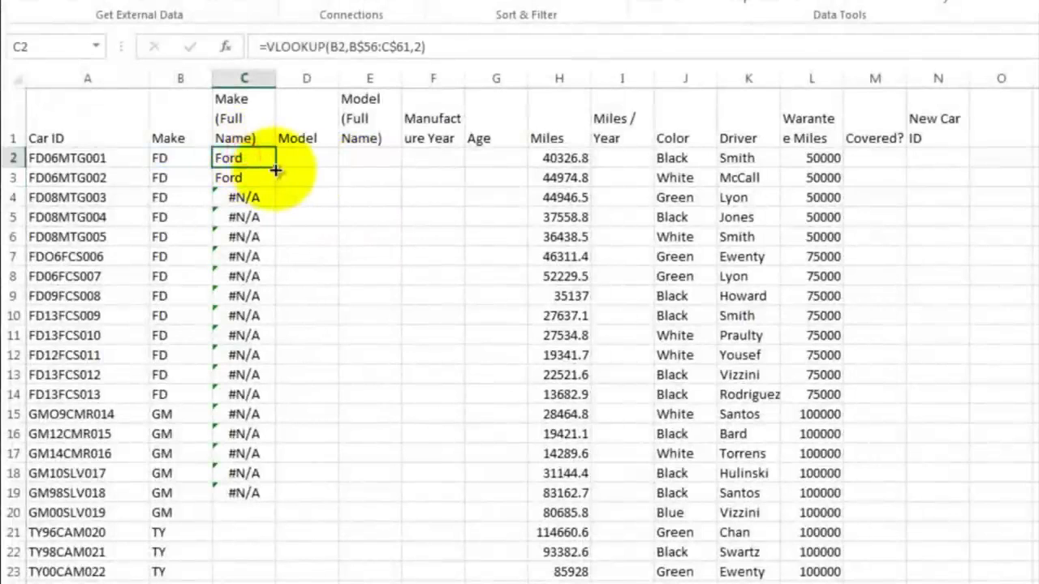
drag(276, 169, 260, 497)
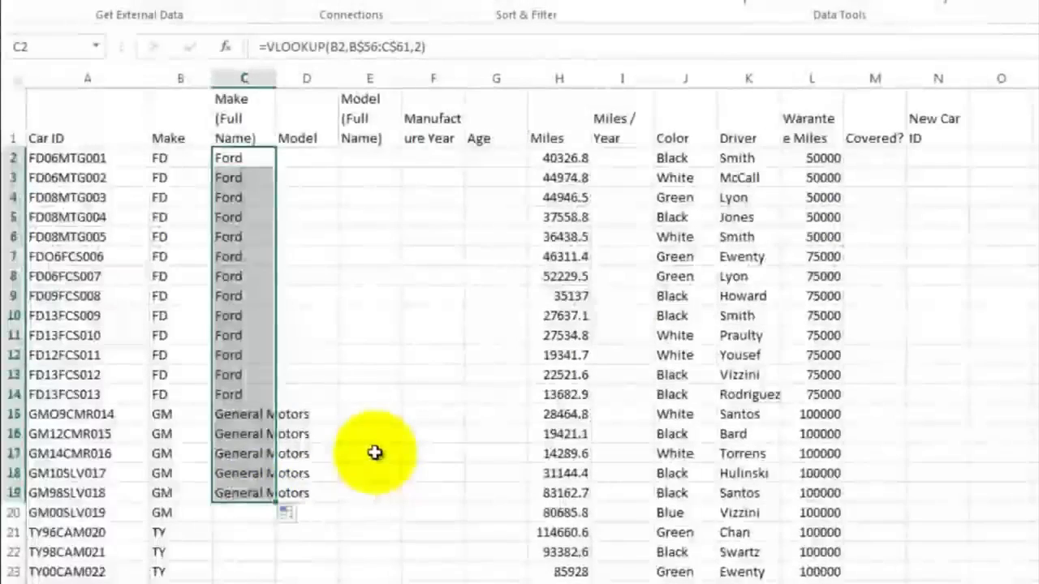
scroll(398, 442, down, 5)
drag(276, 168, 273, 566)
click(308, 351)
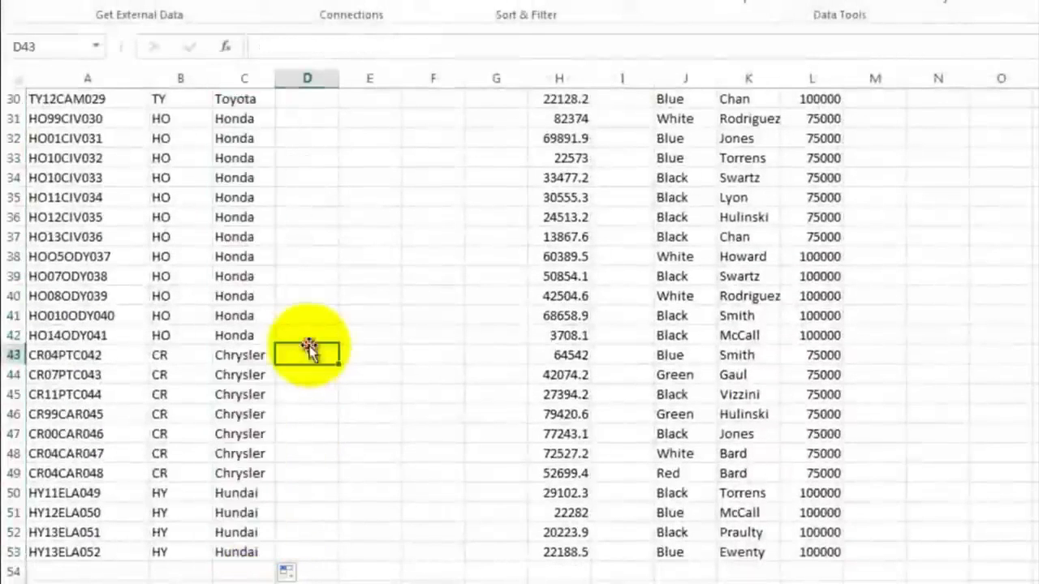
Step: Enter =MID(A2,5,3) in D2 to extract the three-letter model code from the Car ID
scroll(260, 228, up, 10)
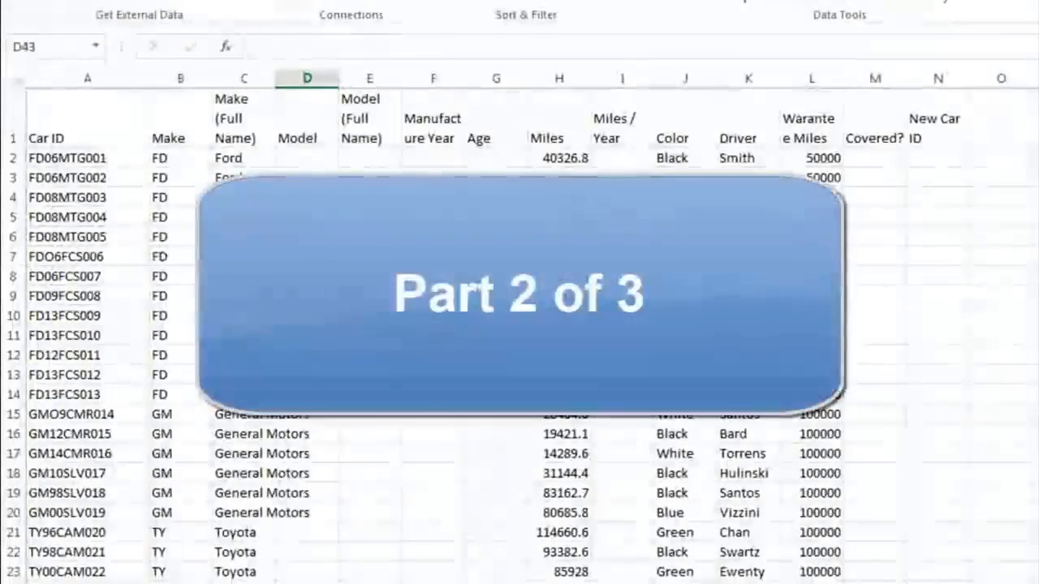
click(303, 157)
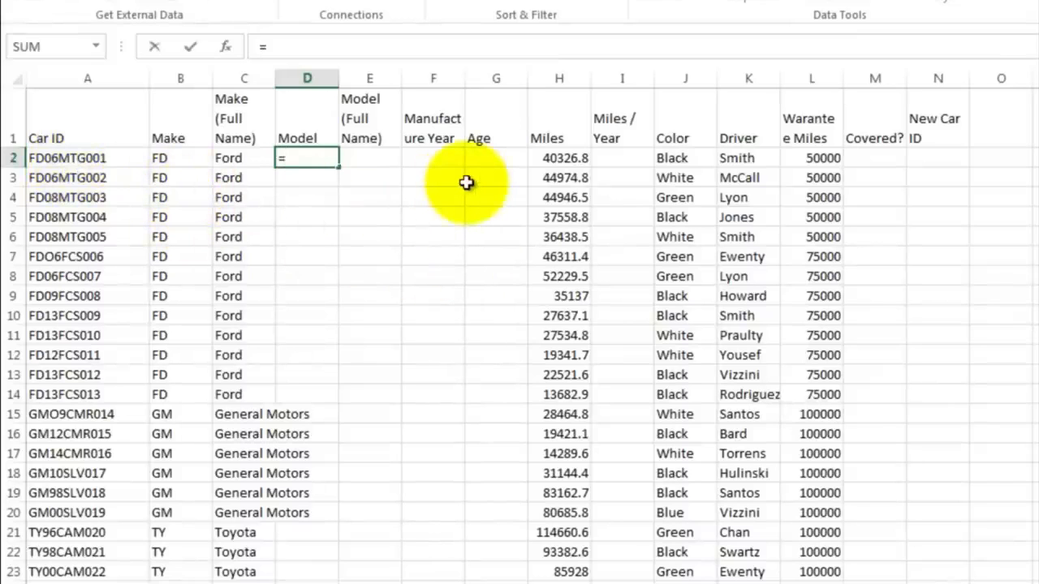
text(mid)
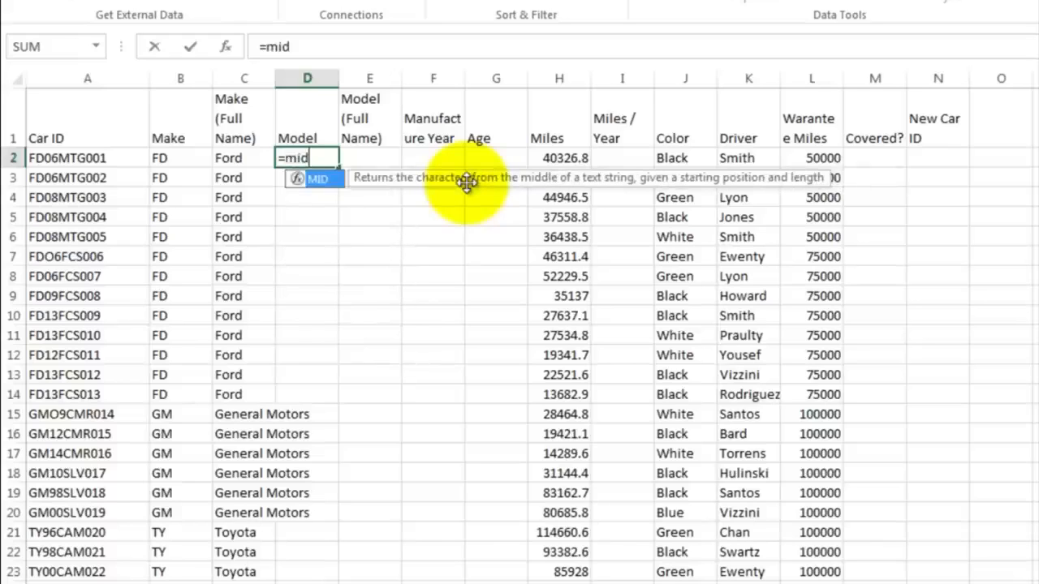
key(Escape)
key(Escape)
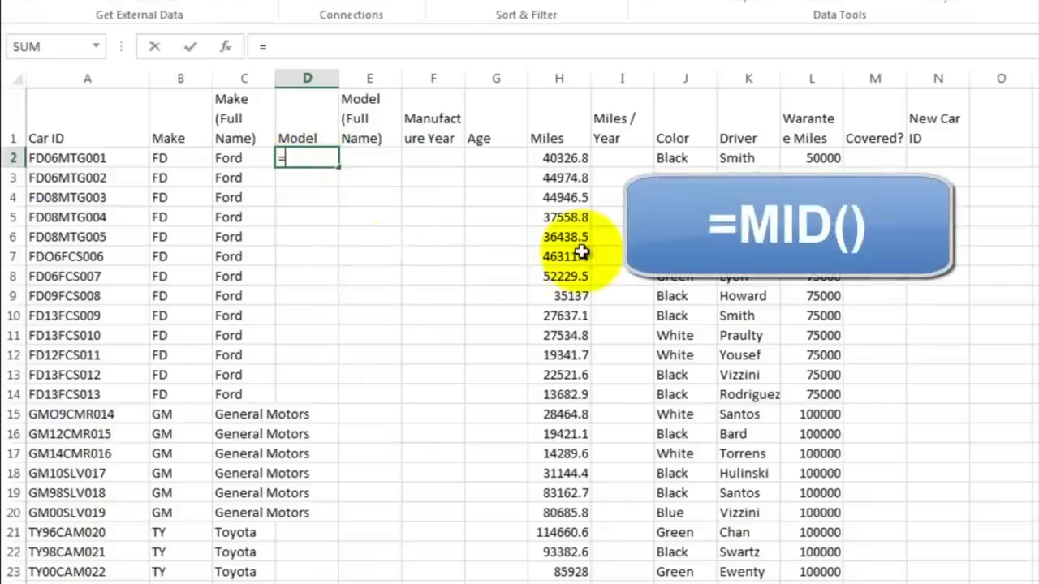
text(mid)
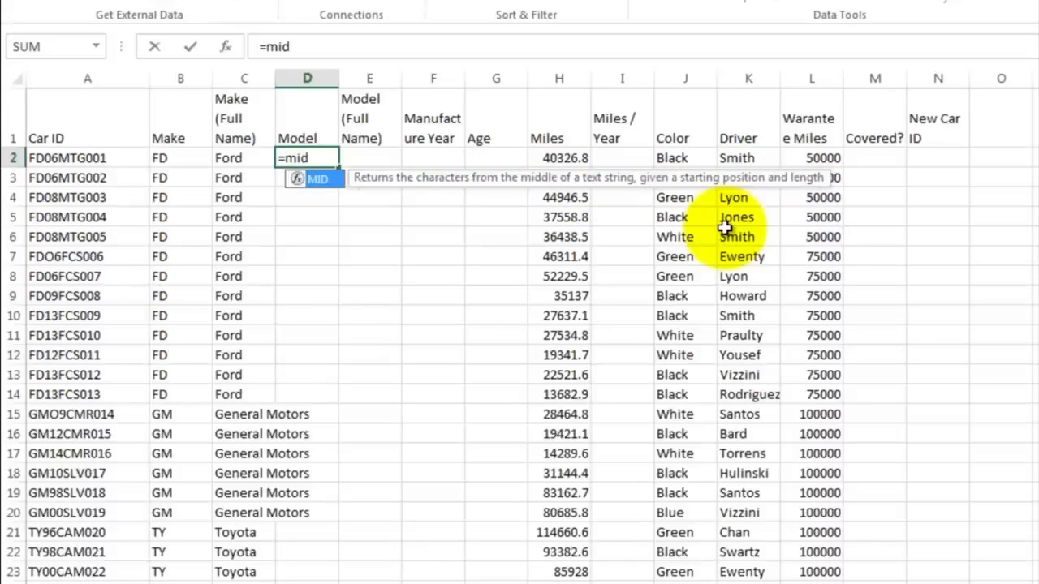
text(()
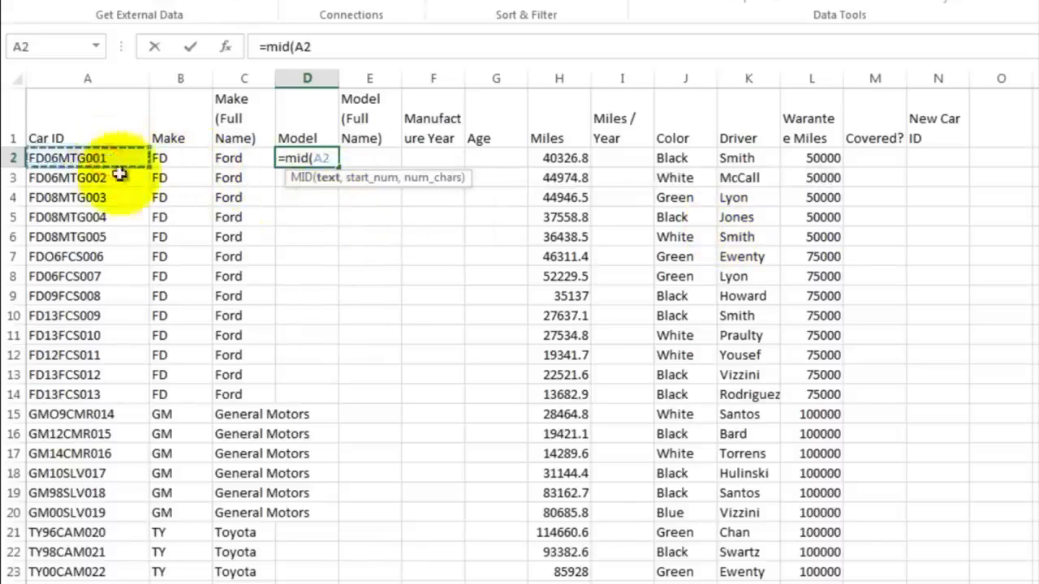
text(,5,3)
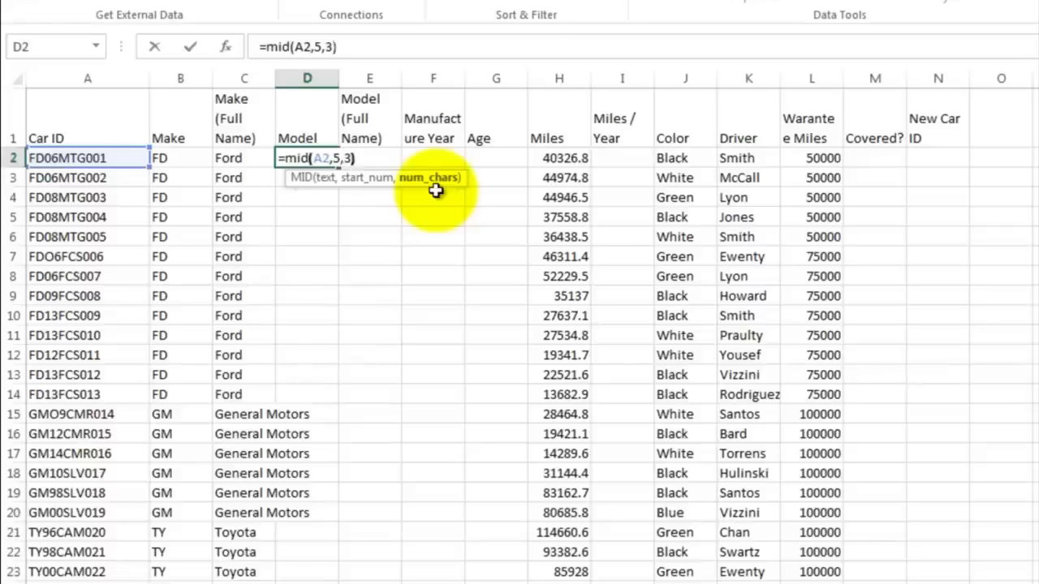
key(Return)
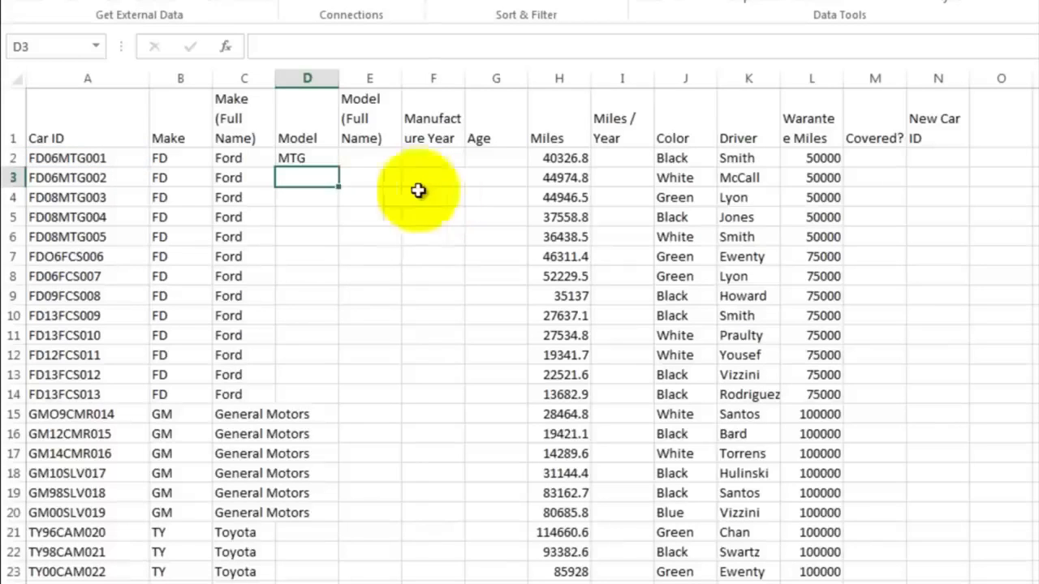
Step: Fill the D2 formula down column D through row 53
click(307, 156)
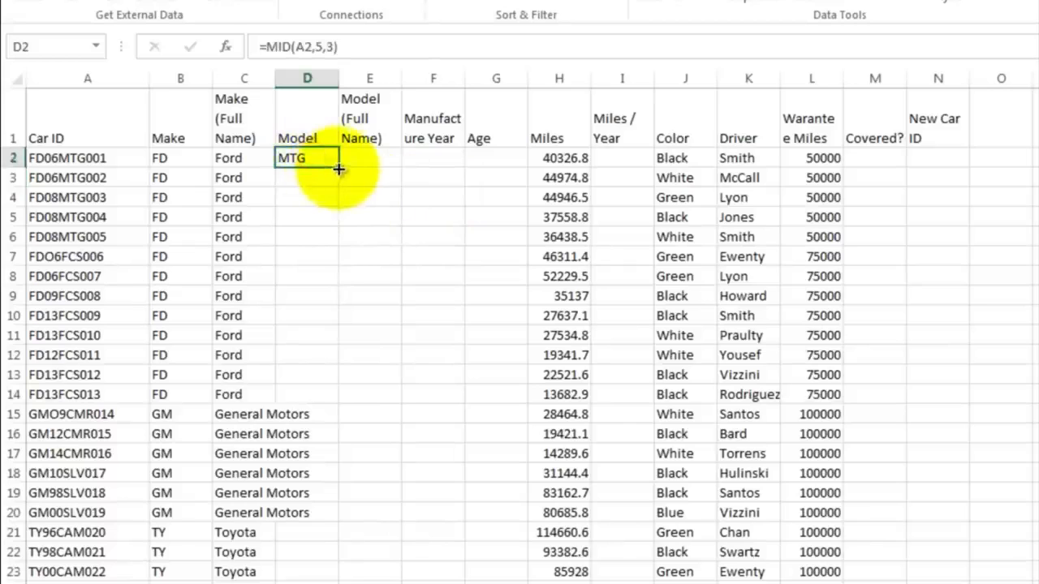
drag(338, 168, 340, 487)
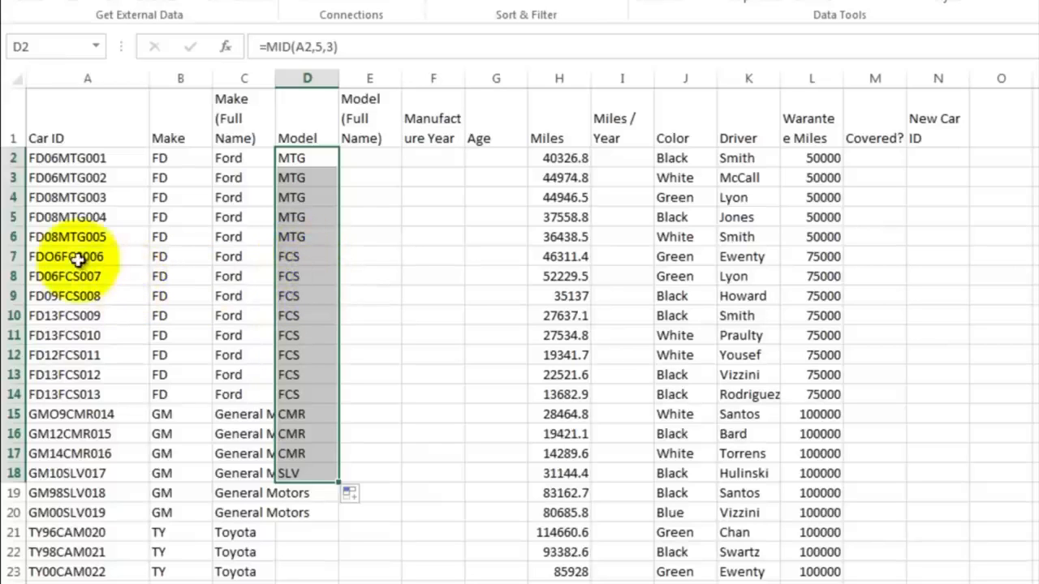
scroll(314, 455, down, 2)
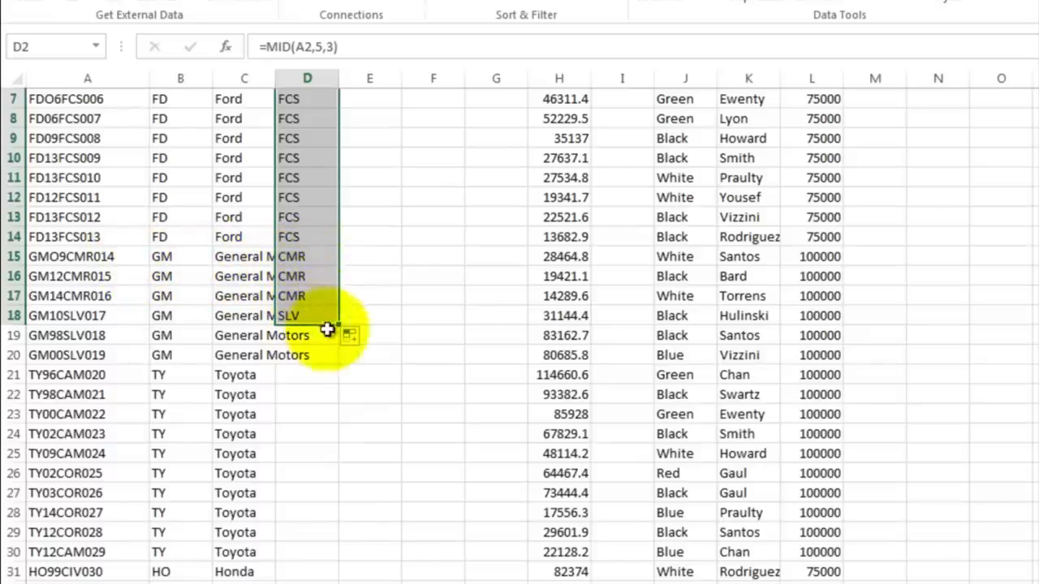
drag(342, 327, 325, 575)
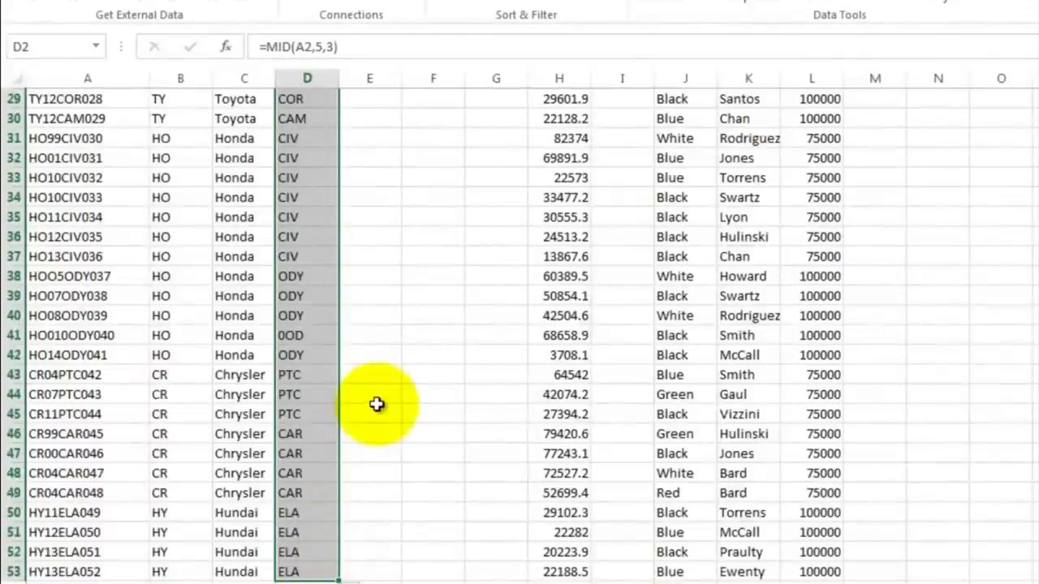
scroll(377, 404, up, 9)
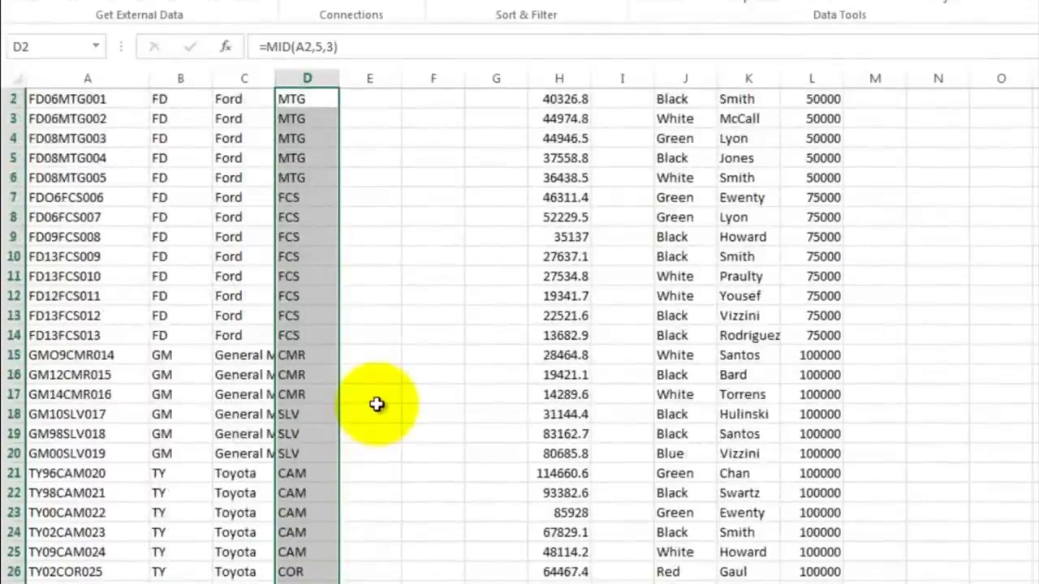
Step: Inspect the copied MID formulas in several column D cells down to row 50
click(377, 409)
scroll(377, 410, up, 1)
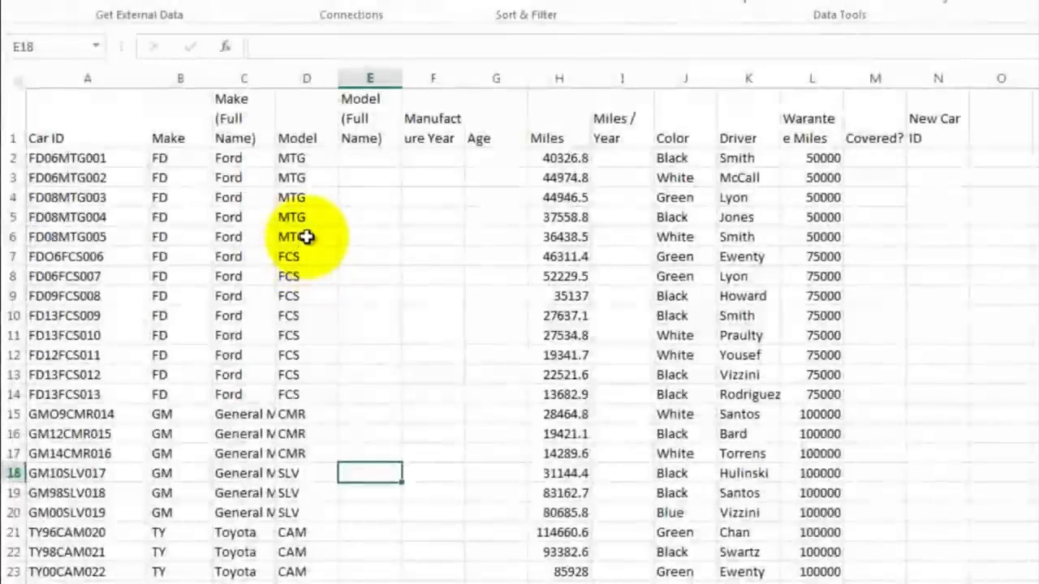
click(306, 236)
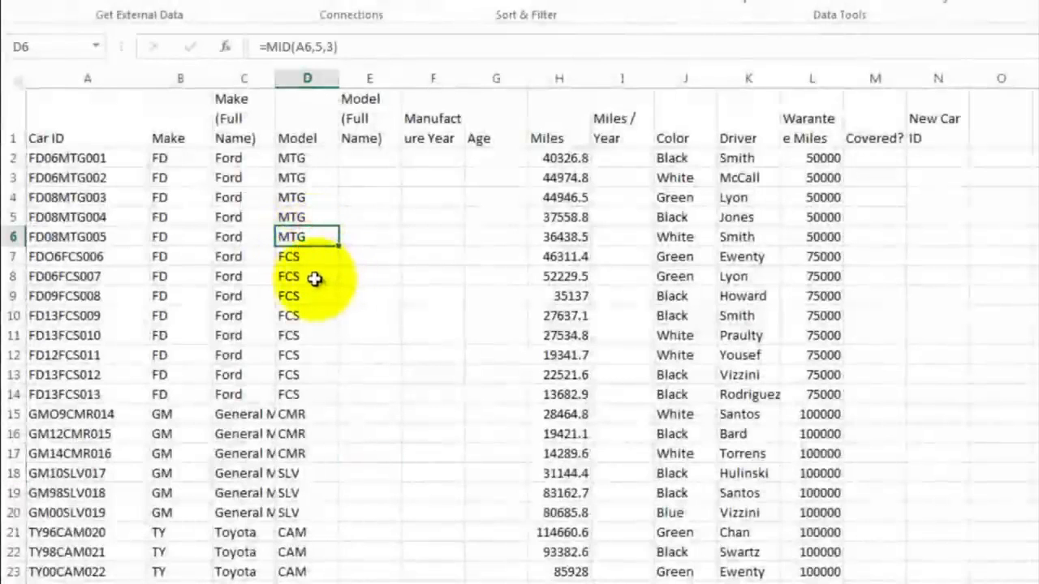
key(Down)
key(Down)
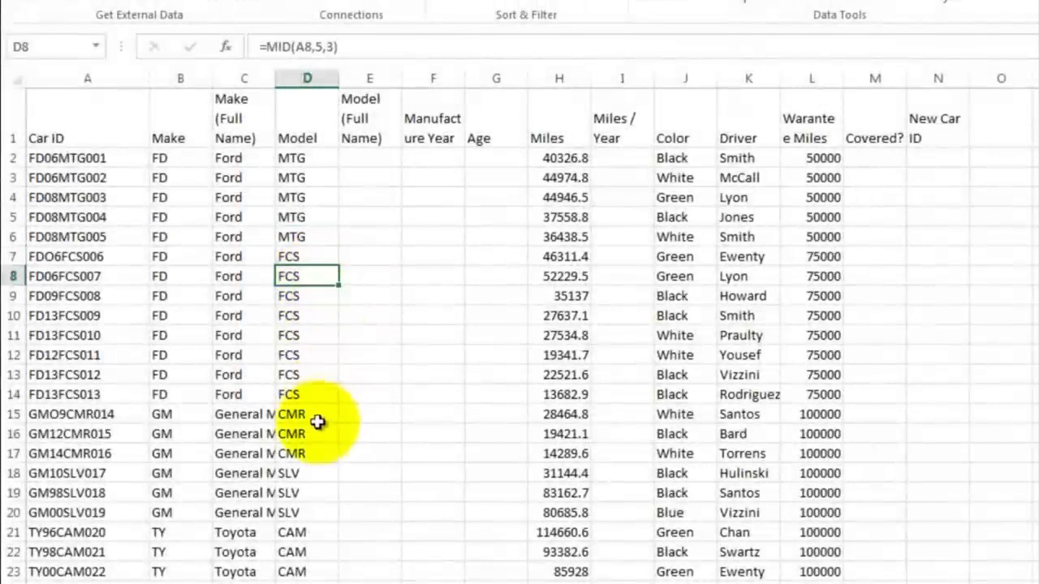
click(317, 418)
scroll(370, 406, down, 3)
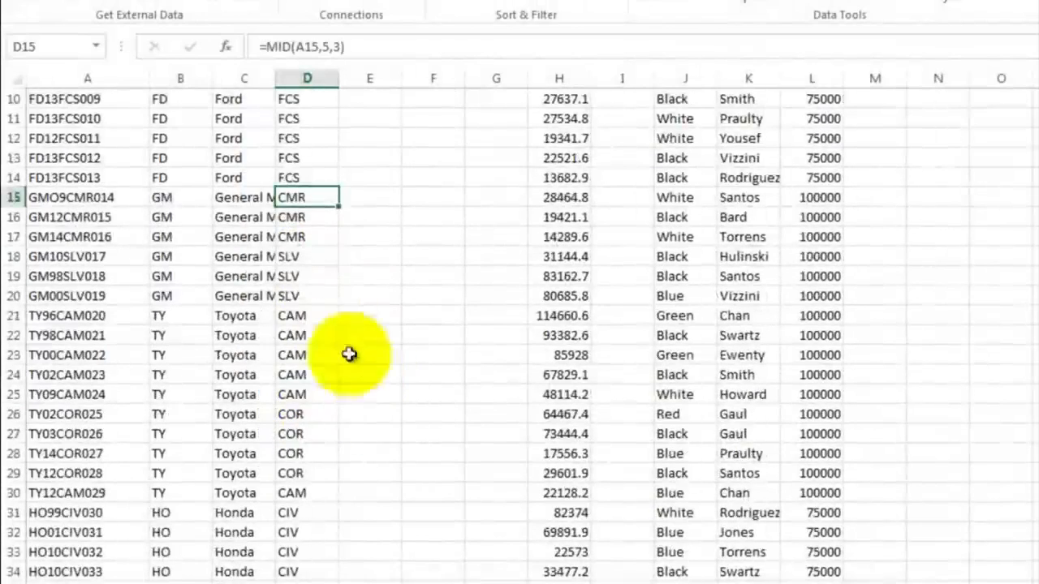
click(302, 276)
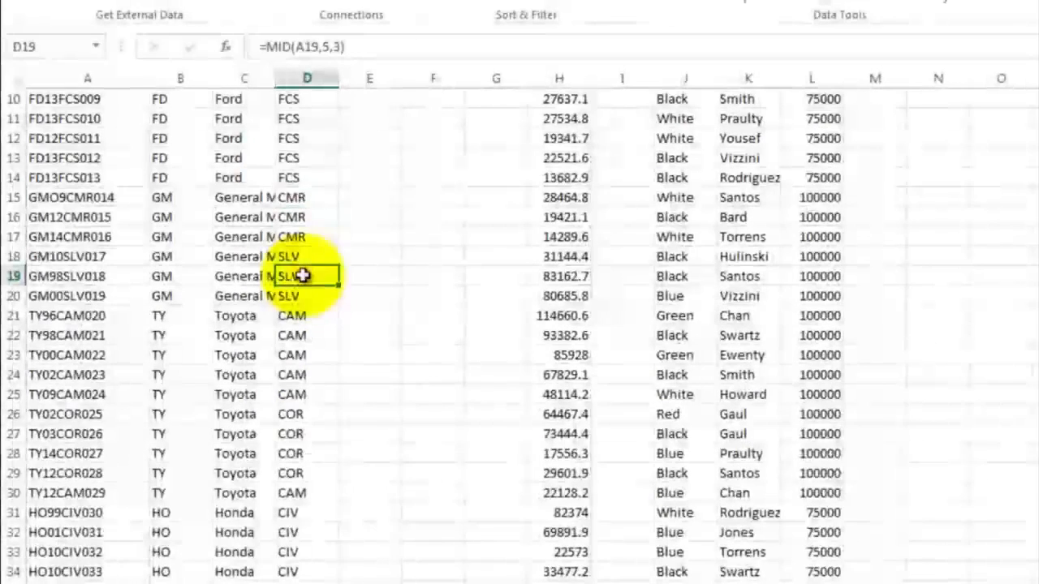
click(310, 319)
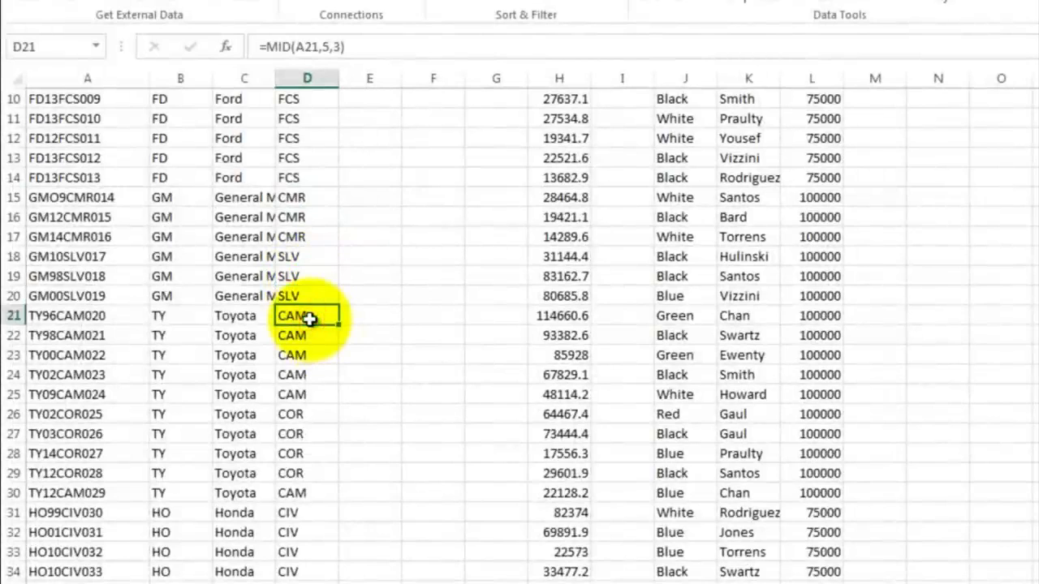
click(299, 414)
scroll(362, 390, down, 4)
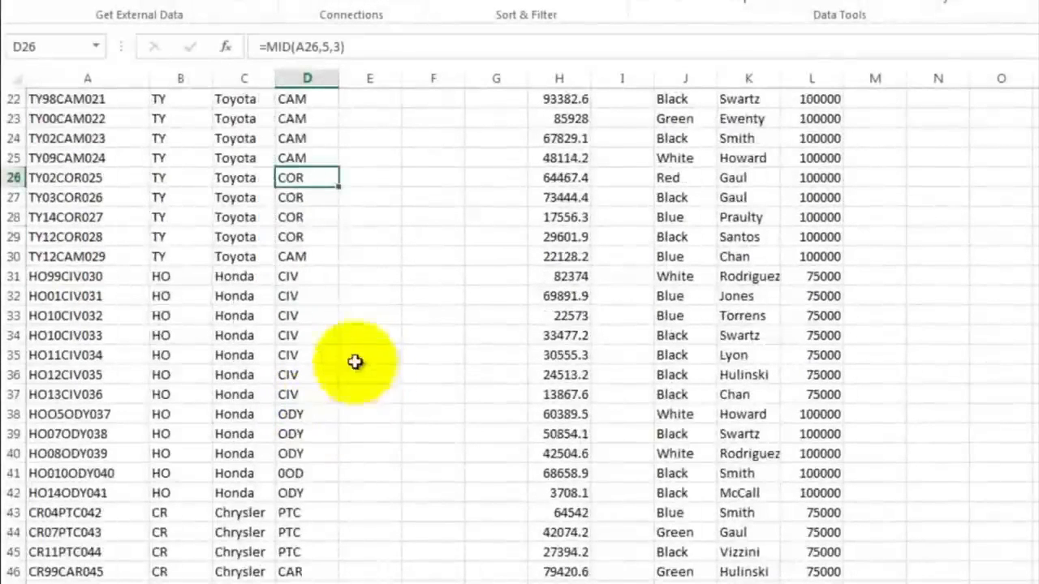
click(300, 279)
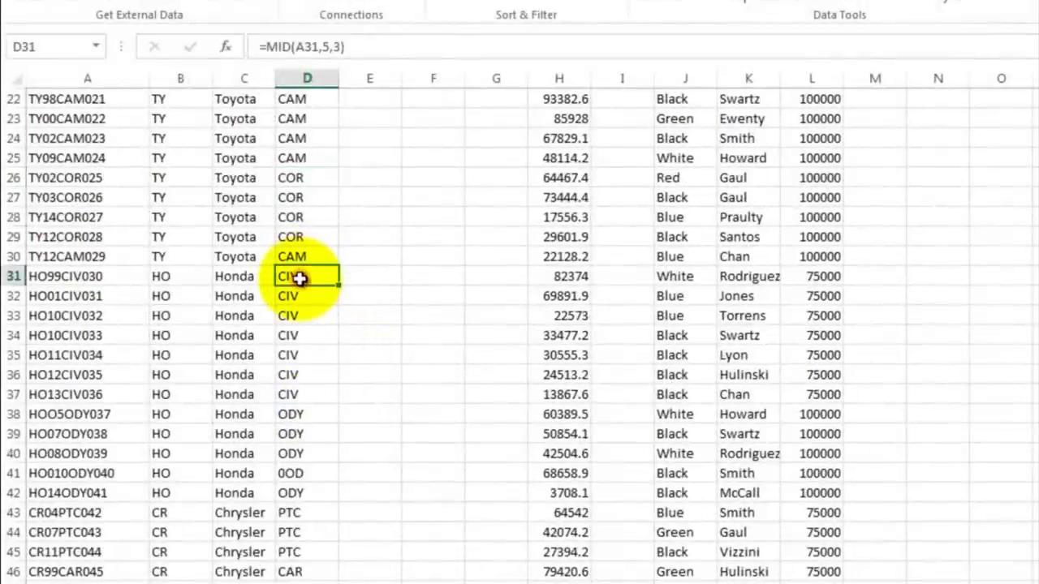
click(297, 412)
scroll(321, 399, down, 3)
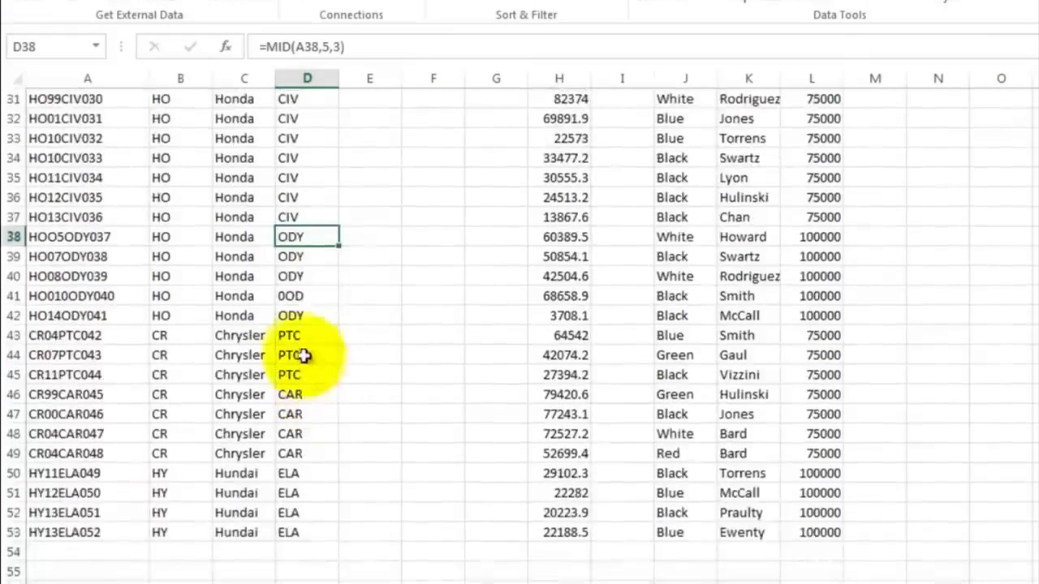
click(300, 335)
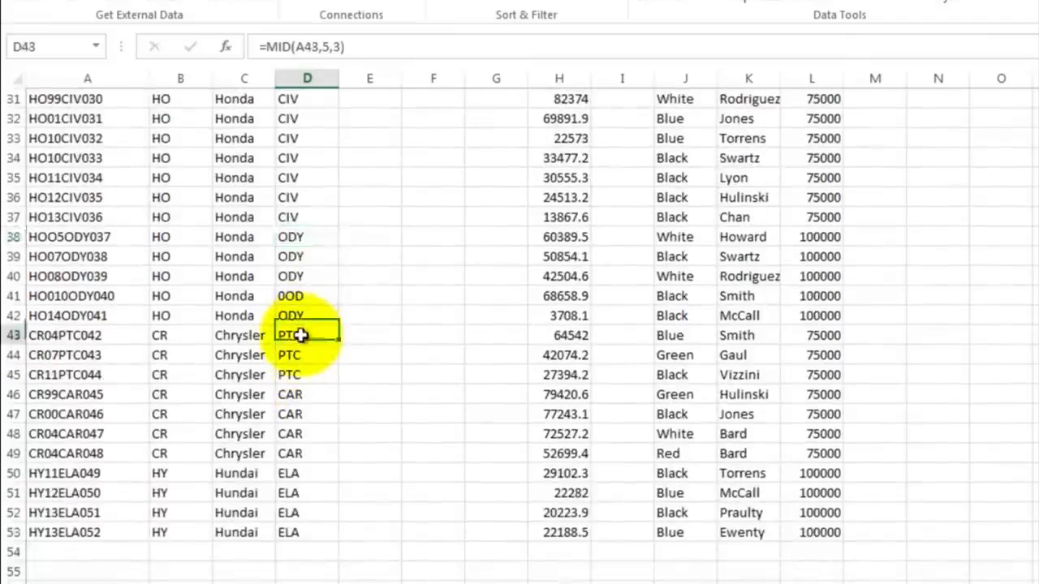
click(302, 394)
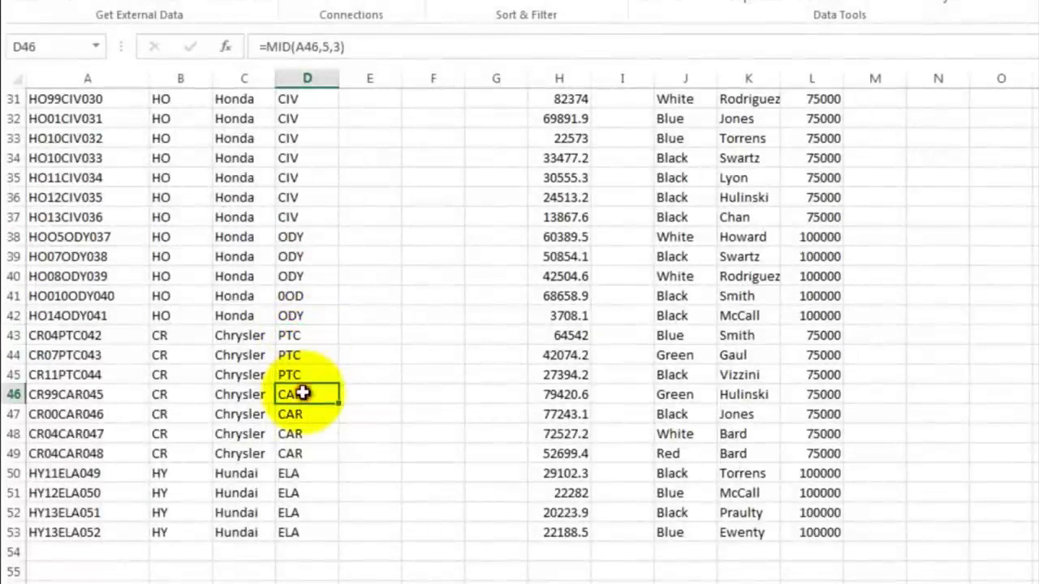
click(304, 476)
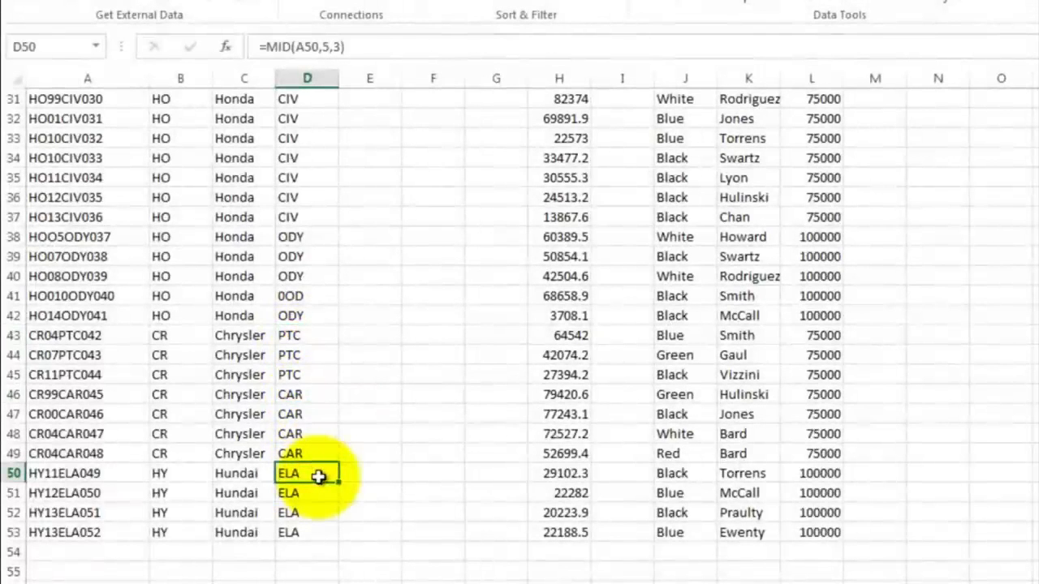
Step: Sort the model code lookup table in D56:E66 by column D, A to Z
scroll(325, 406, down, 3)
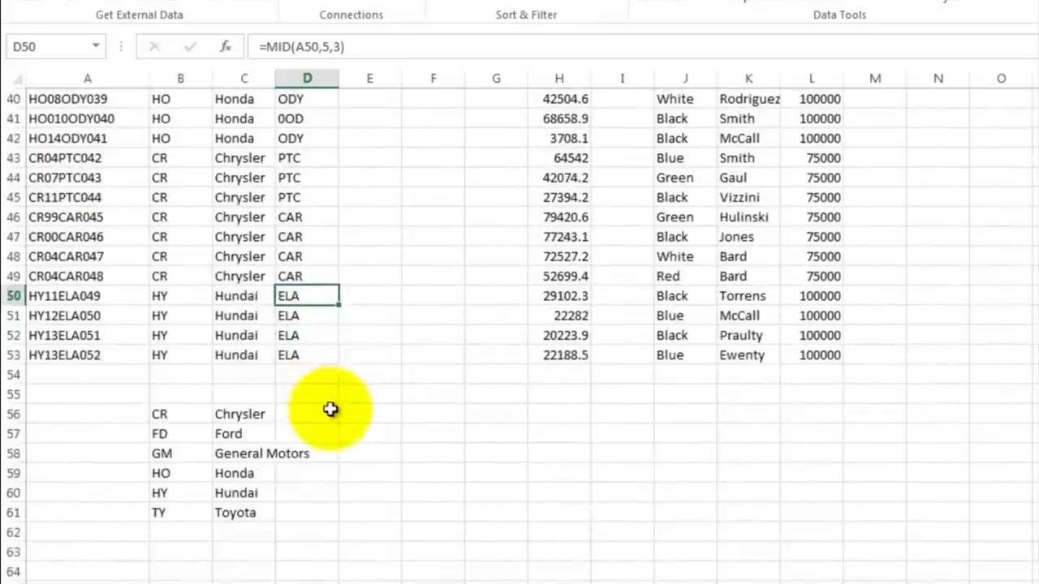
click(315, 413)
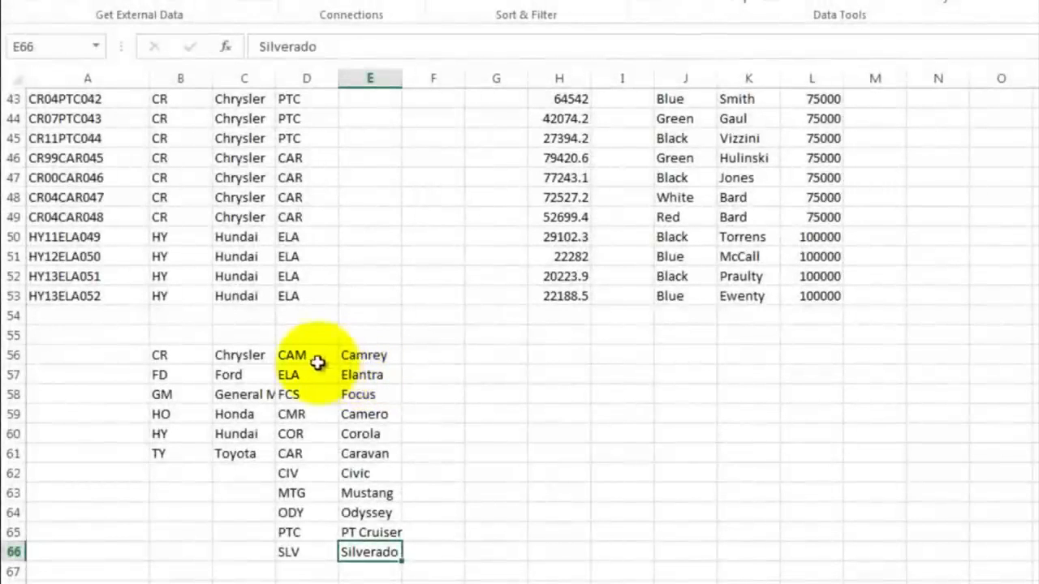
drag(306, 355, 367, 552)
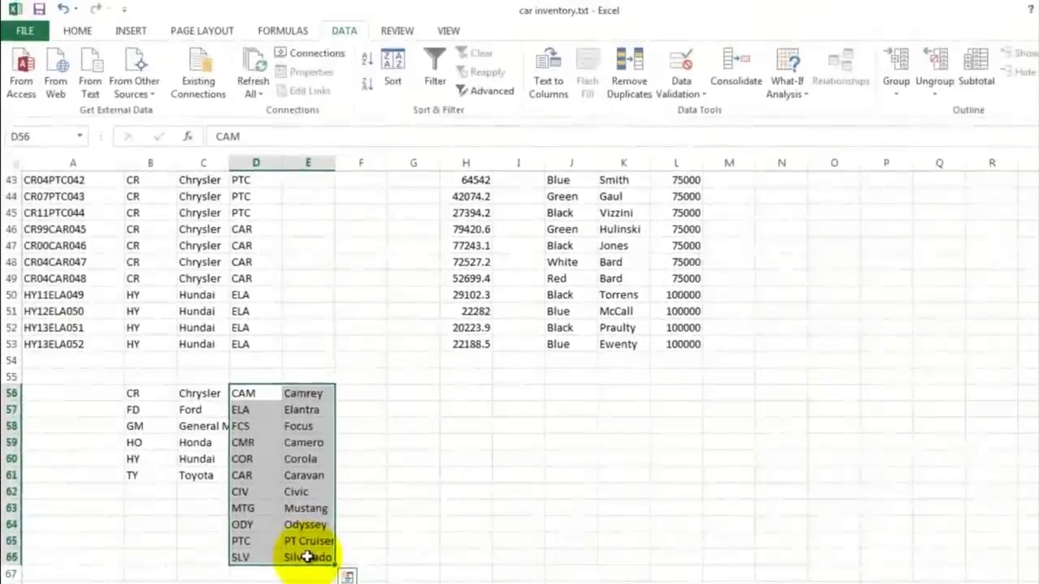
click(394, 67)
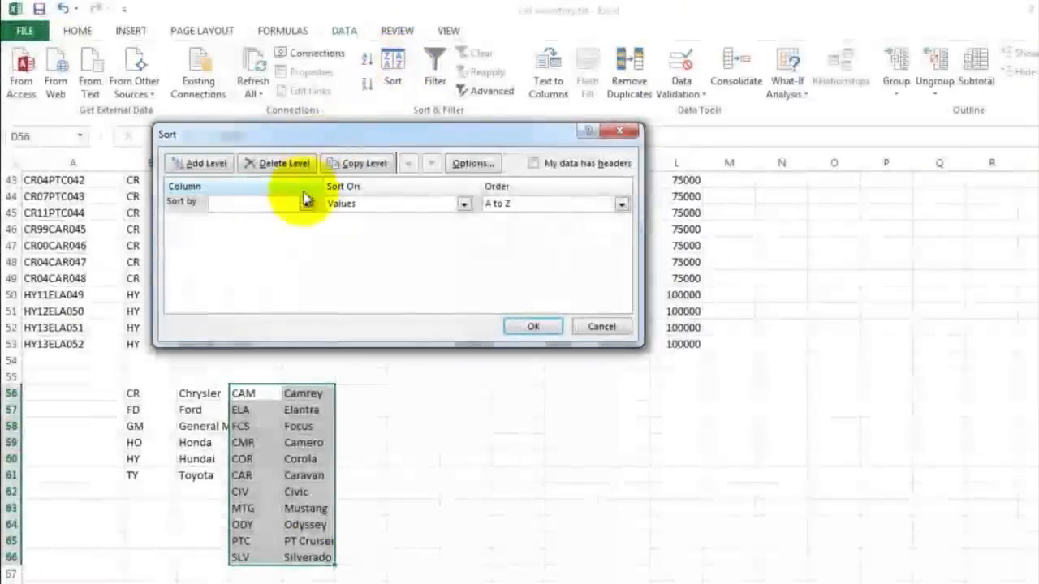
click(306, 205)
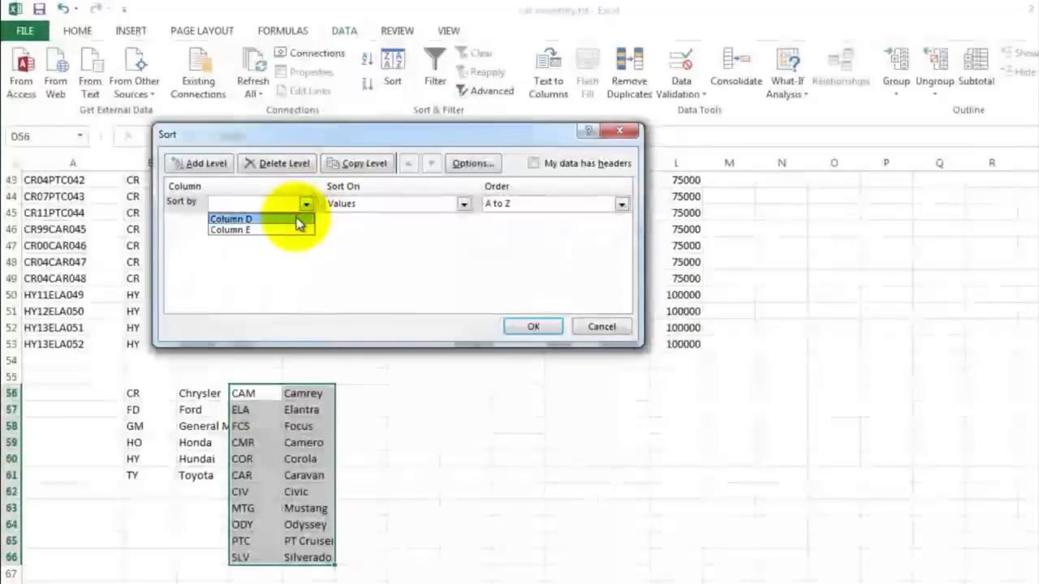
click(297, 219)
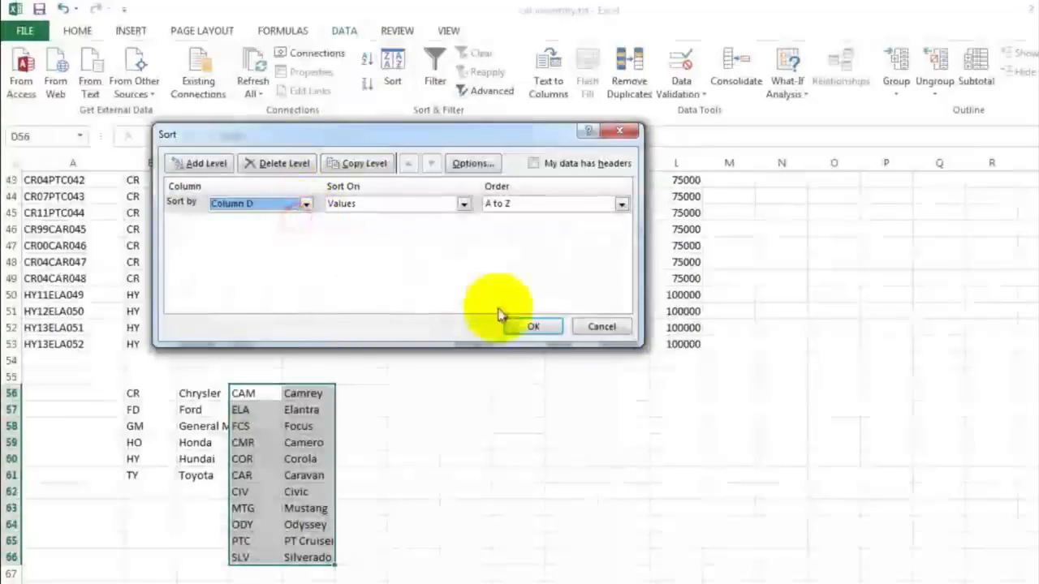
click(533, 328)
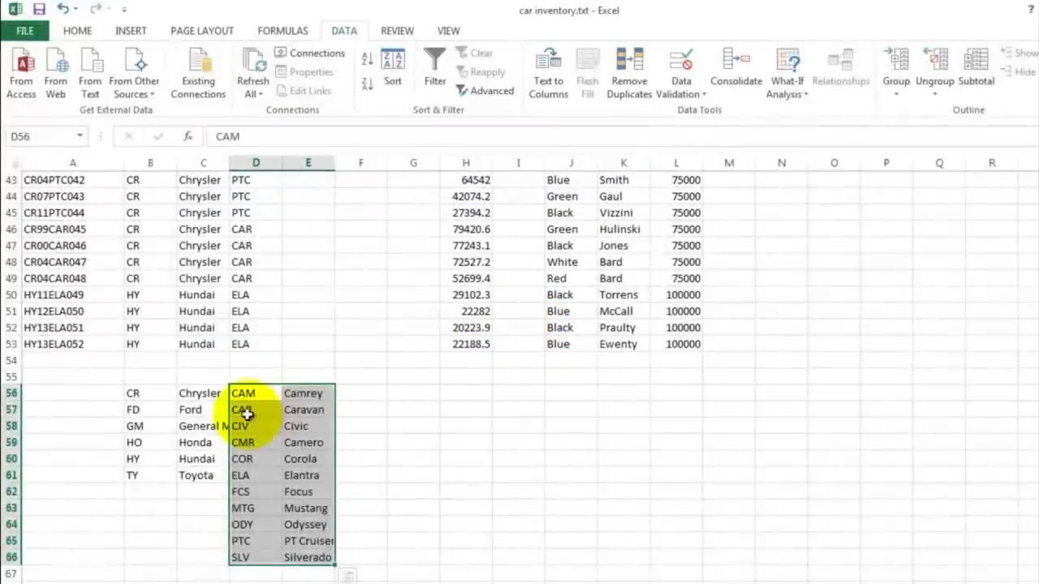
drag(246, 394, 253, 552)
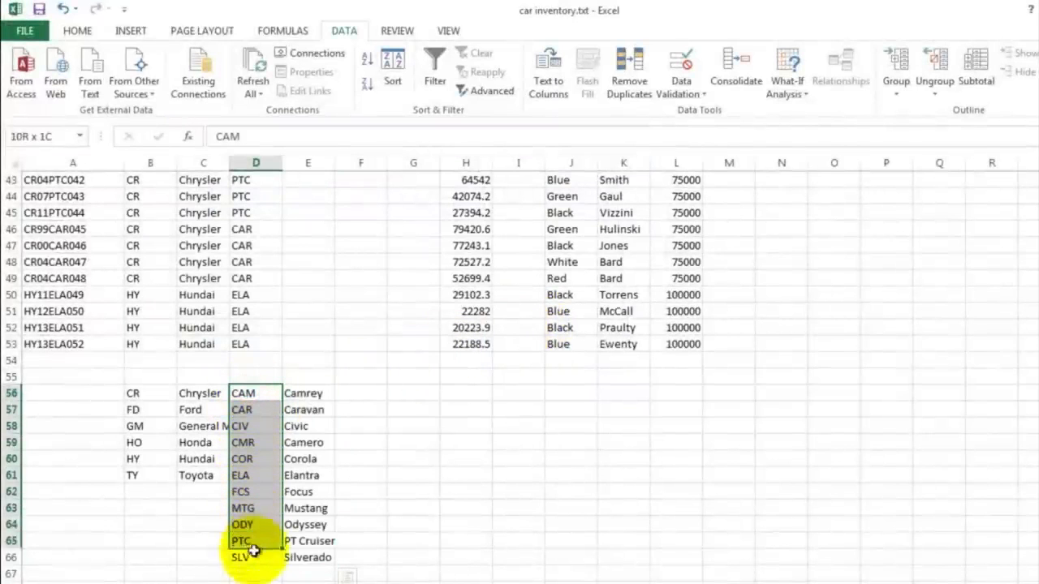
click(294, 396)
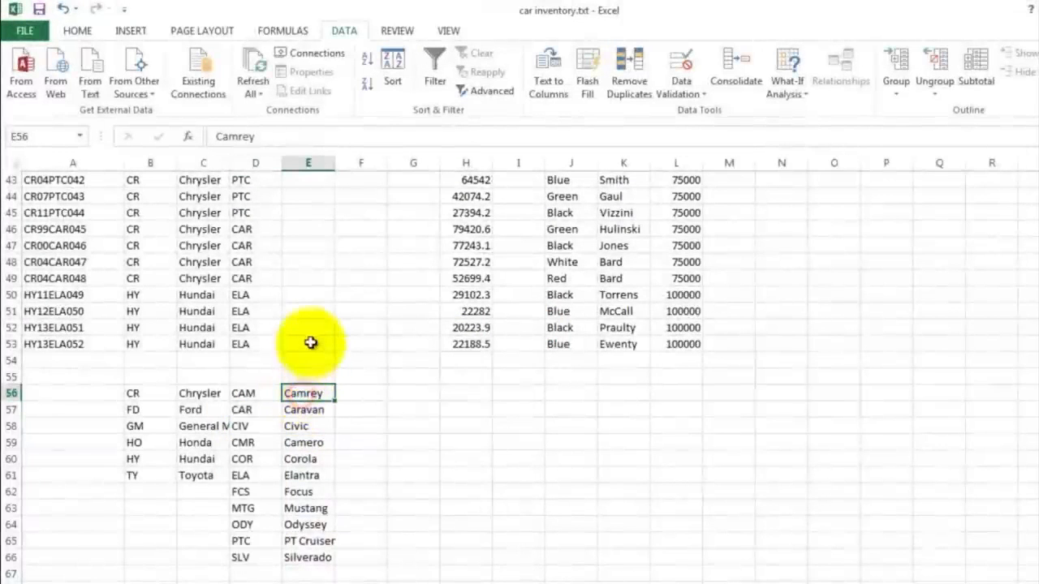
scroll(312, 328, up, 14)
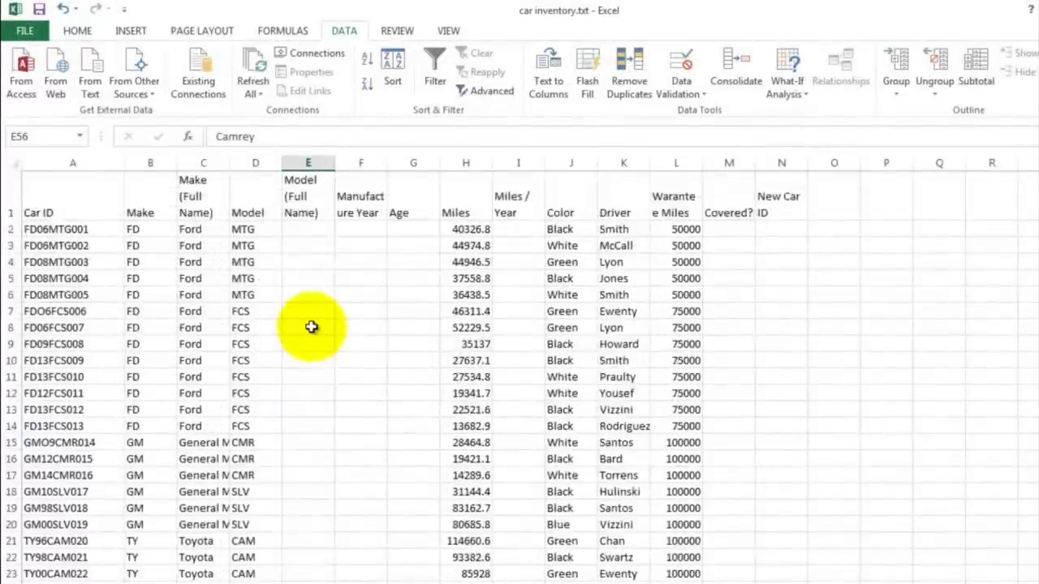
Step: Copy the make VLOOKUP formula from C2 and paste it into E2 for the full model name
click(194, 229)
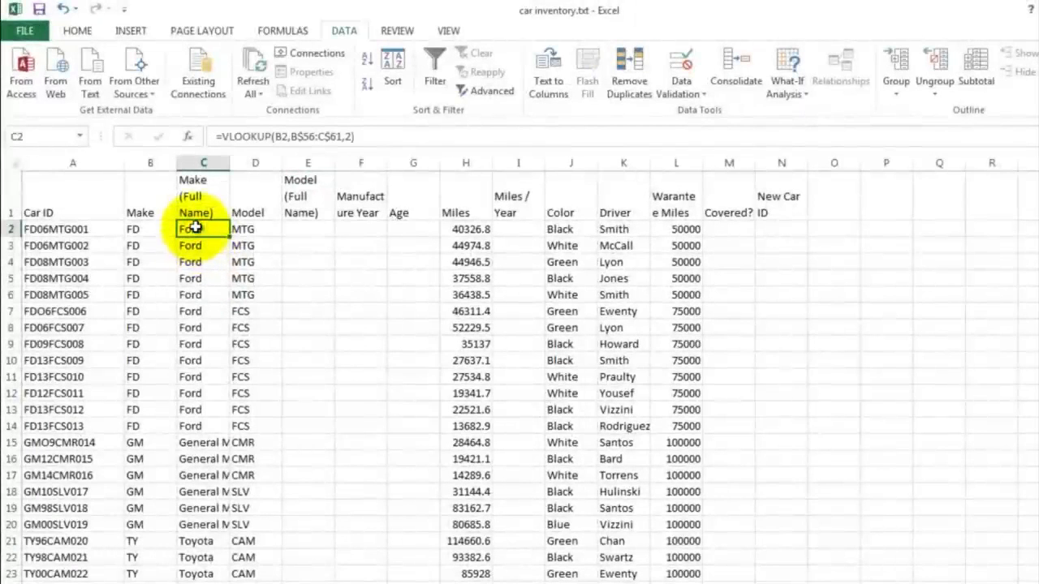
right_click(195, 228)
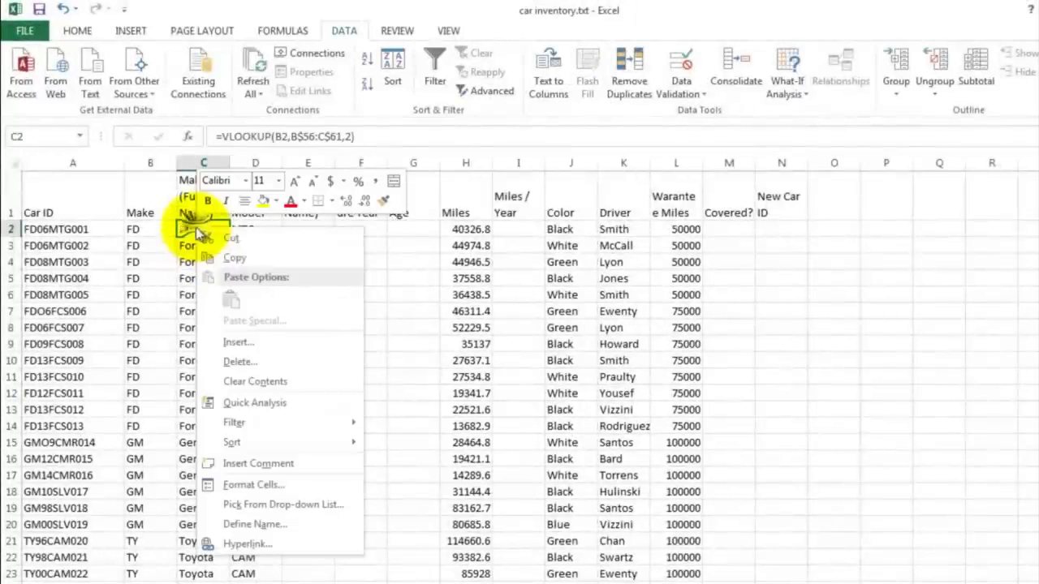
click(231, 258)
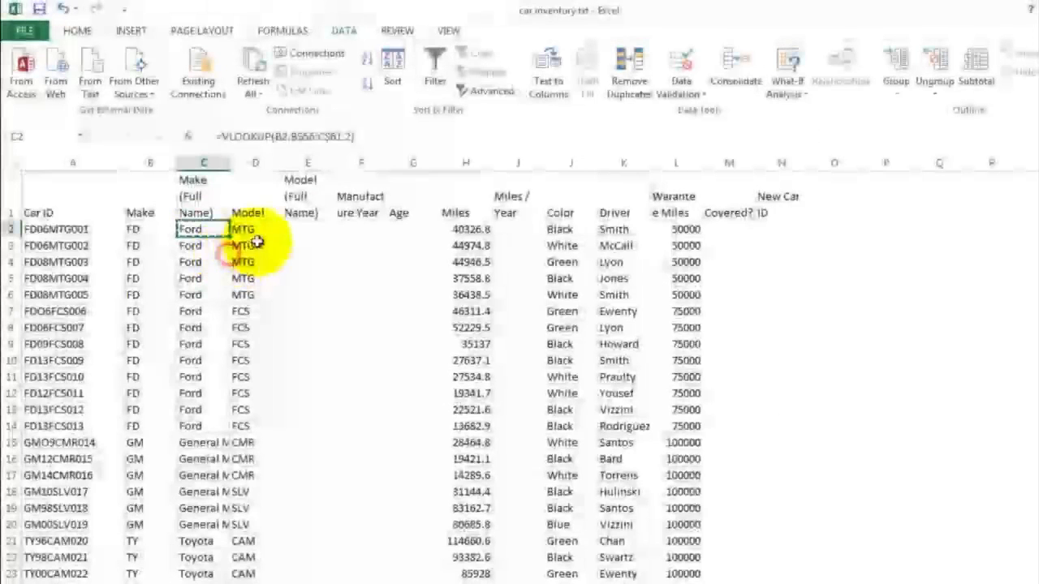
click(296, 228)
right_click(295, 228)
click(331, 303)
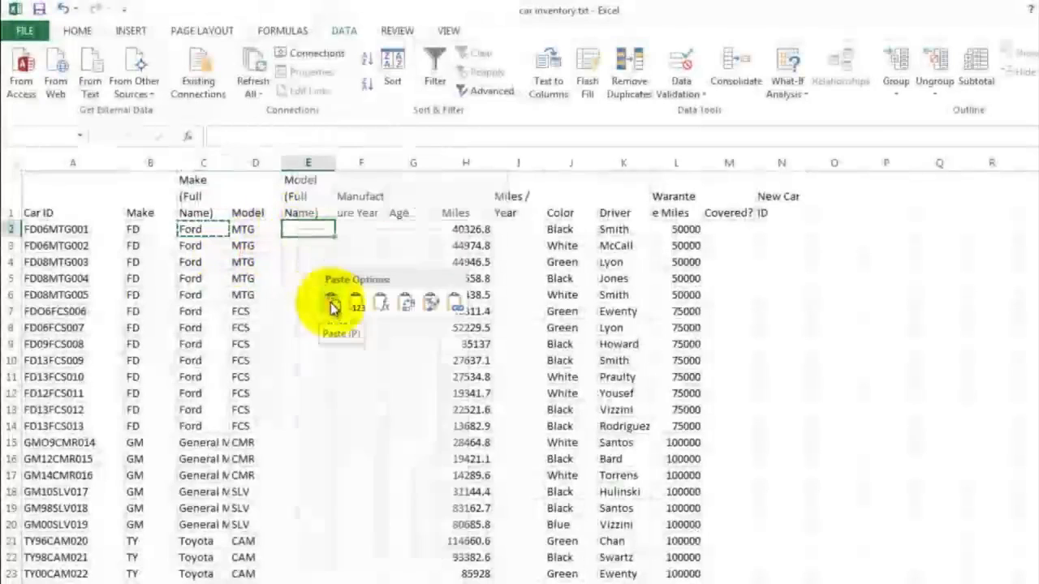
click(305, 264)
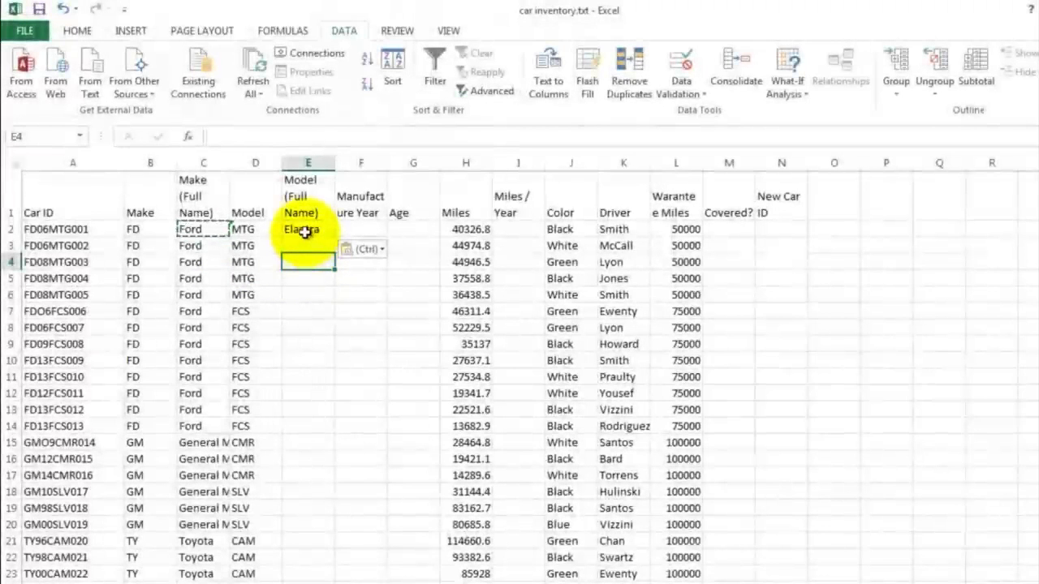
Step: Extend the E2 formula's lookup range to D$56:E$66 to cover the whole model table
click(305, 231)
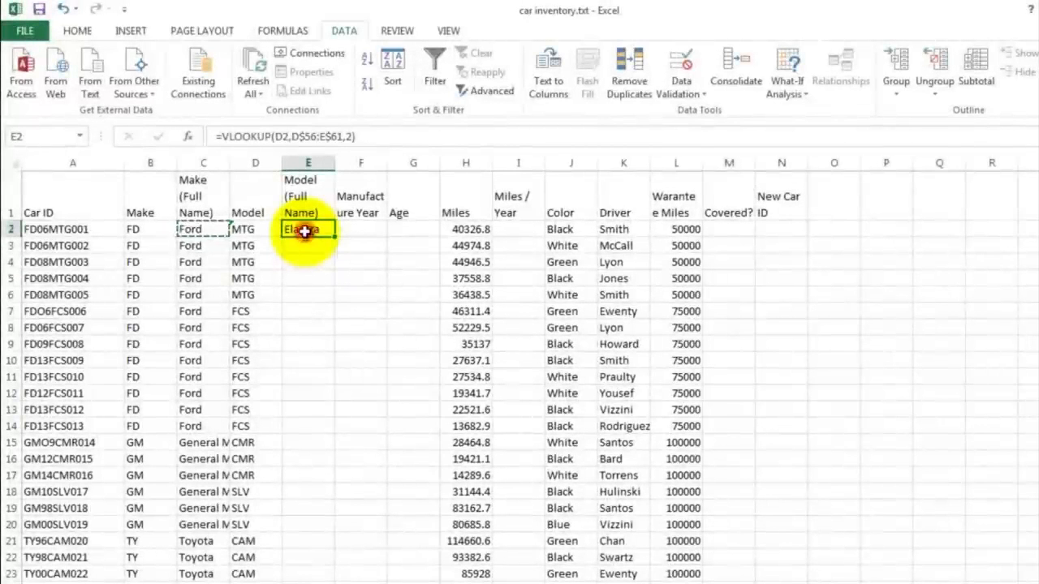
double_click(304, 231)
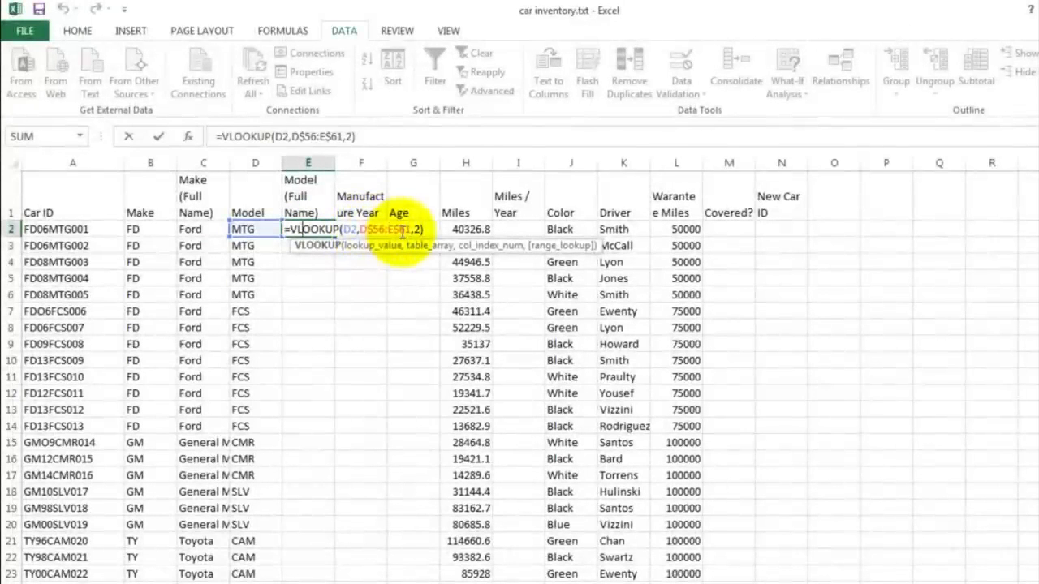
scroll(372, 280, down, 15)
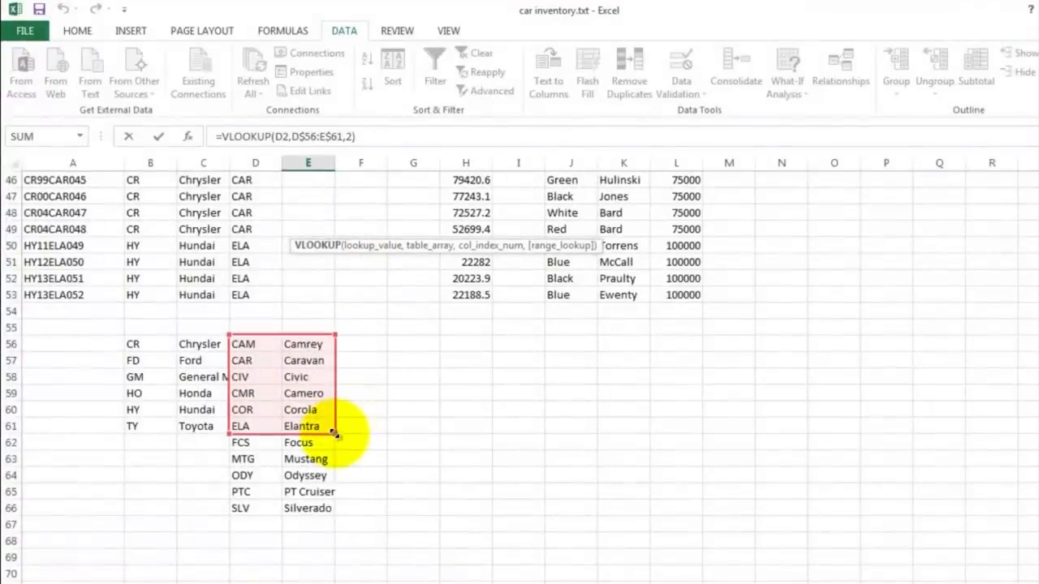
drag(334, 433, 336, 511)
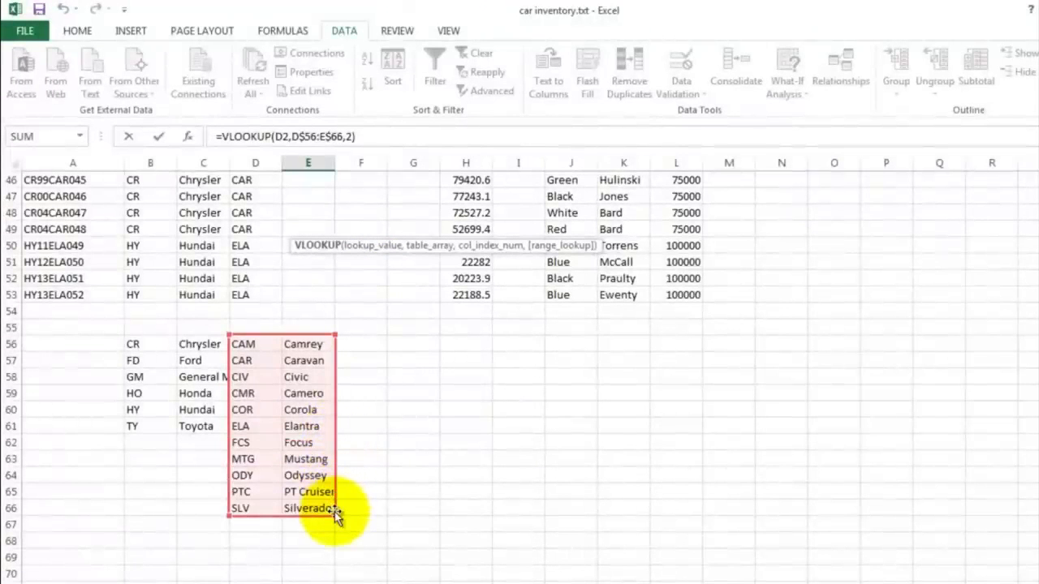
key(Return)
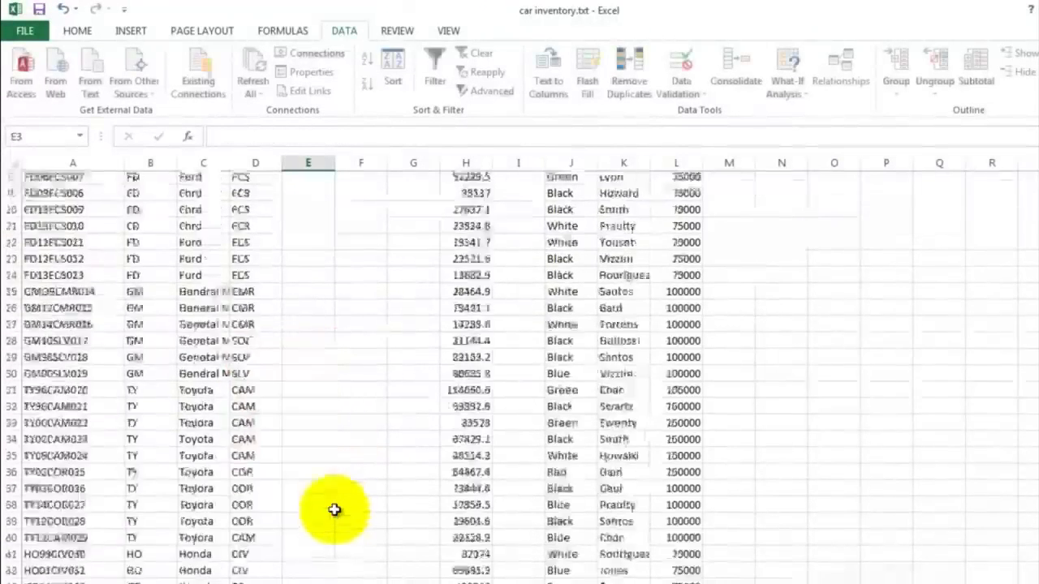
Step: Fill the E2 formula down column E through row 53 and widen column E
scroll(309, 298, up, 1)
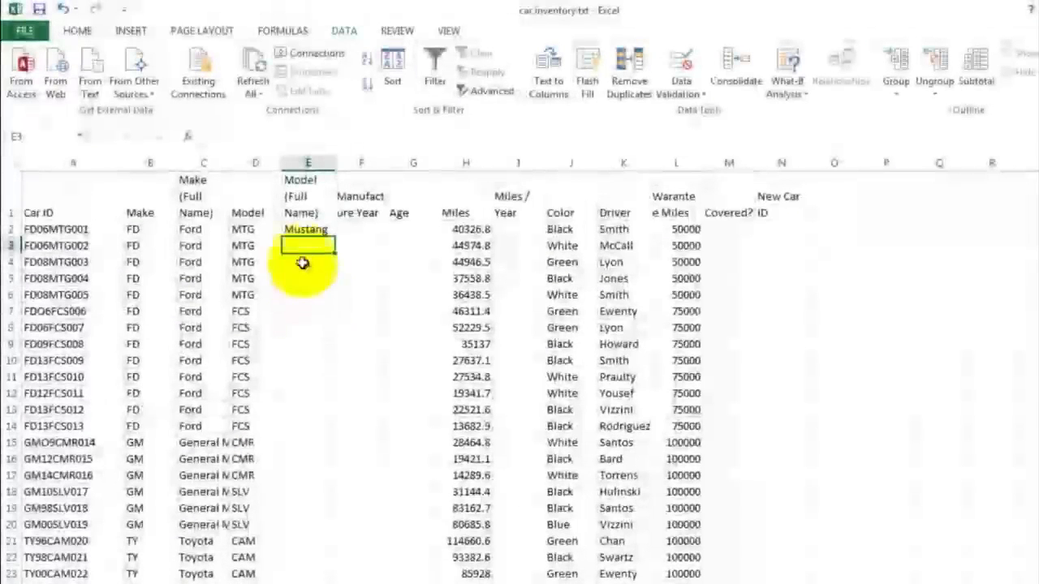
click(302, 231)
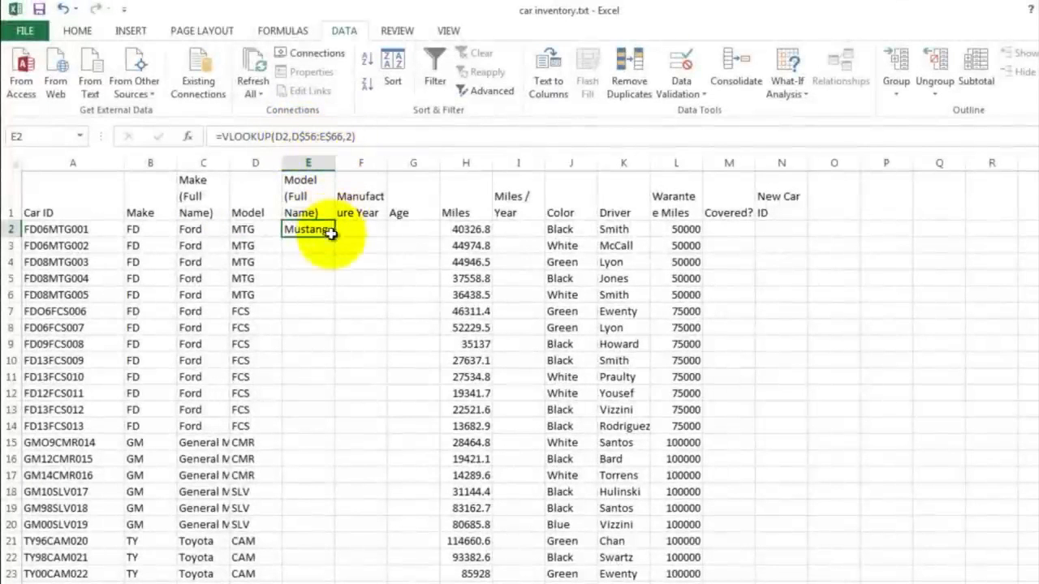
drag(335, 237, 305, 548)
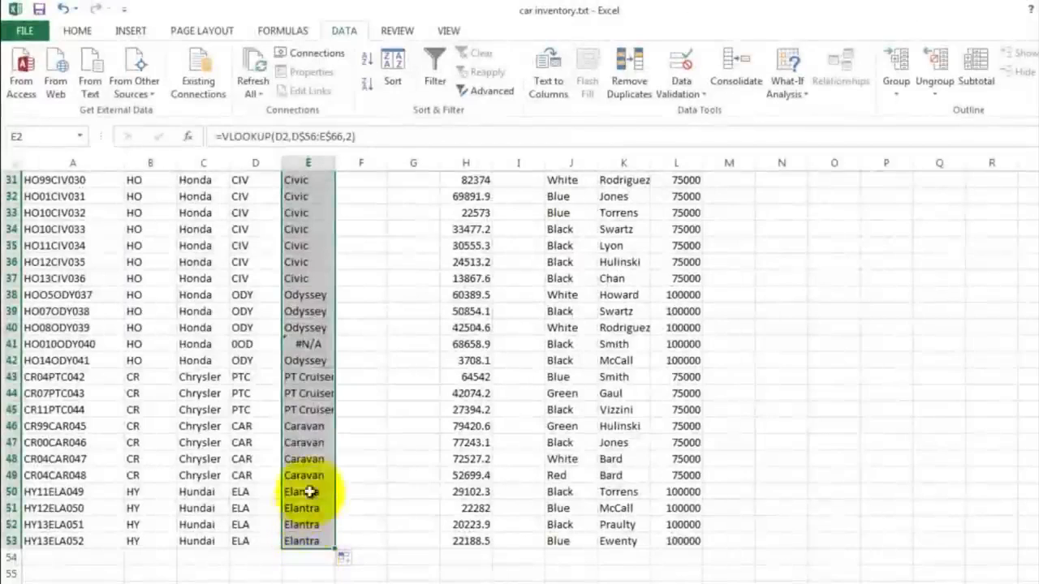
scroll(372, 288, up, 10)
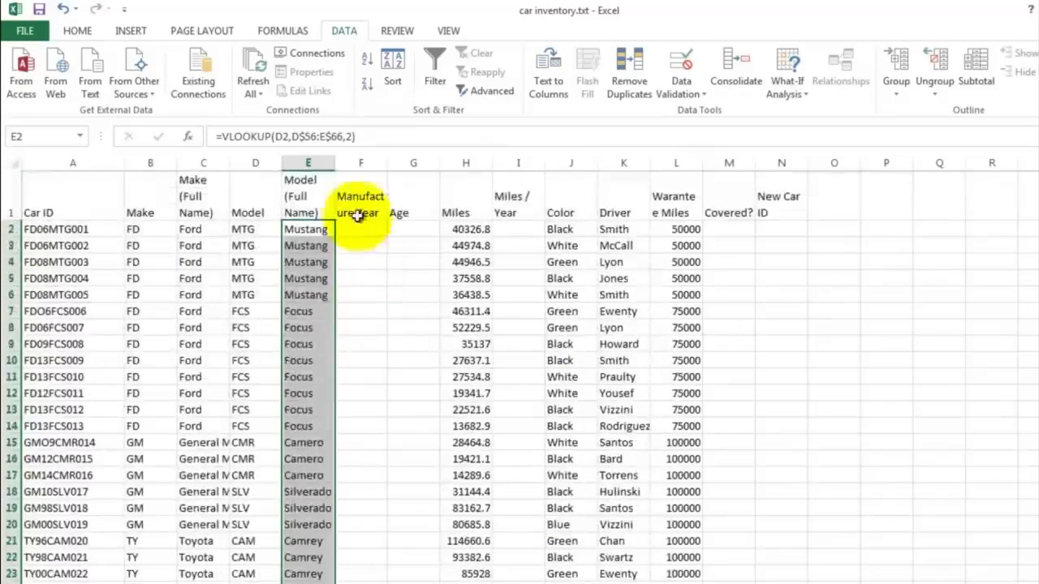
drag(334, 163, 361, 163)
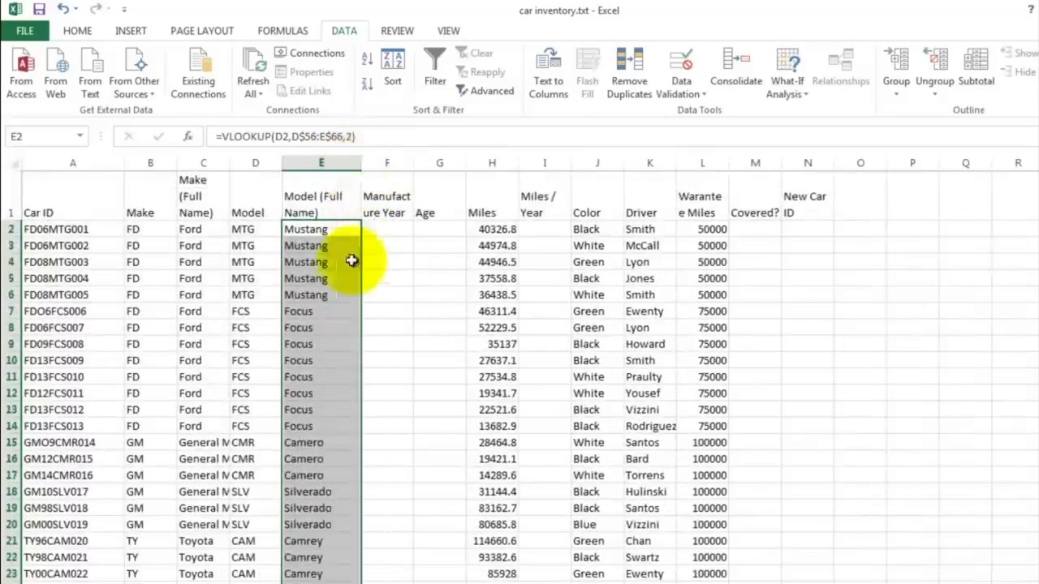
Step: Trace the #N/A in E41 to its model code and Car ID, and correct A41 to HO01ODY040
click(345, 278)
scroll(349, 313, down, 8)
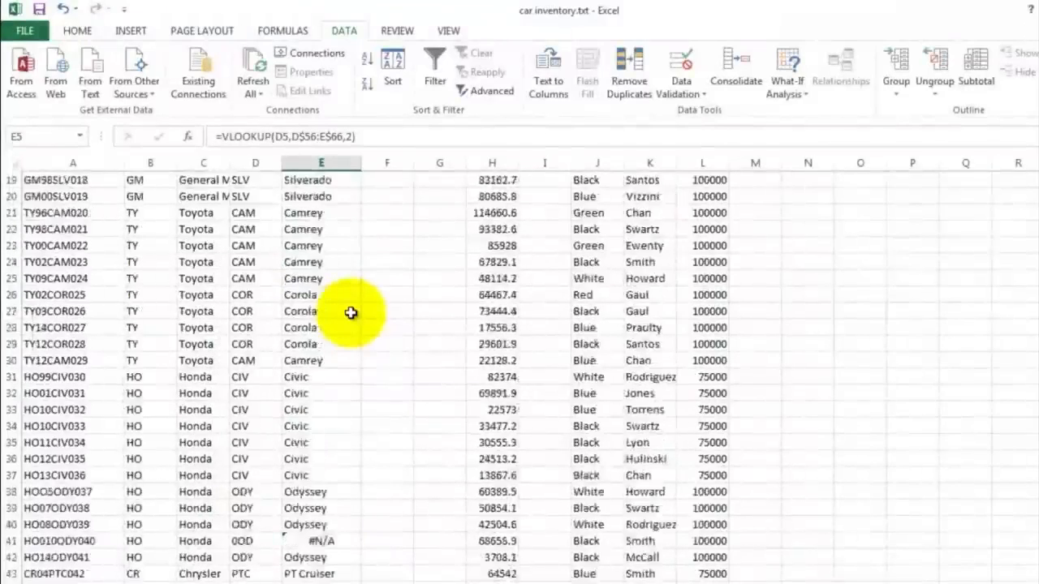
scroll(350, 314, down, 1)
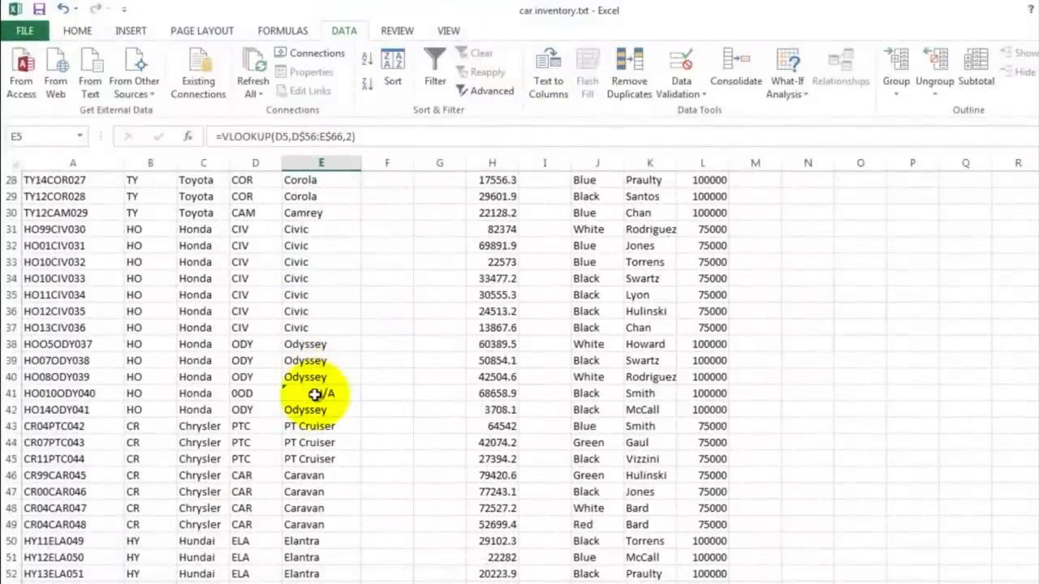
click(314, 395)
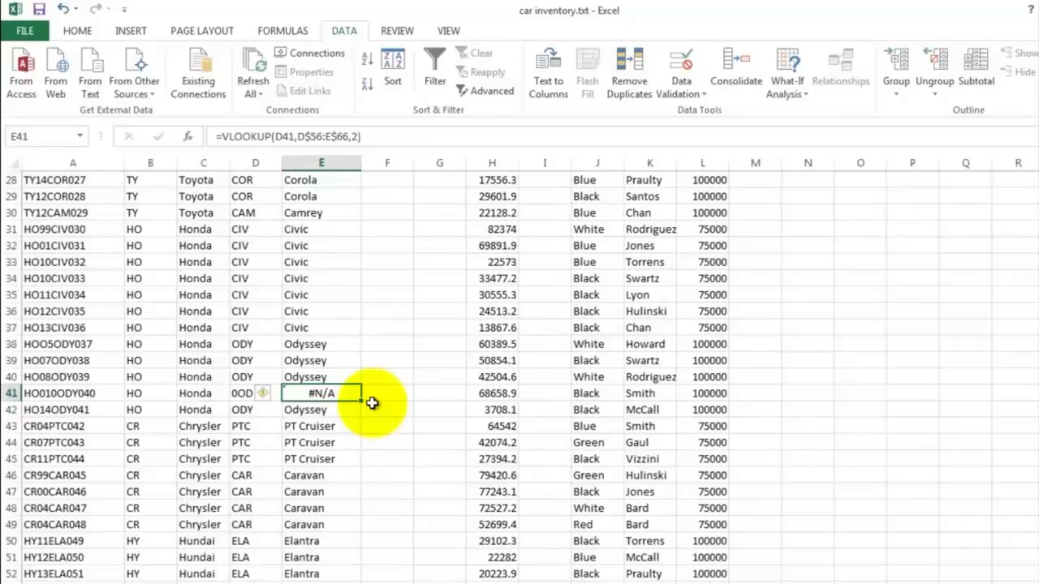
click(241, 395)
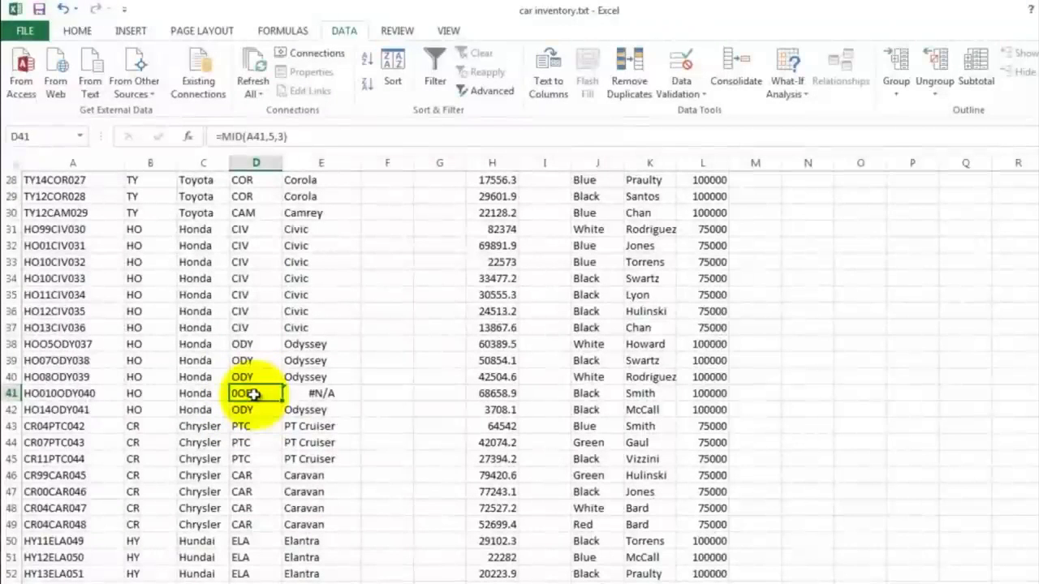
click(54, 395)
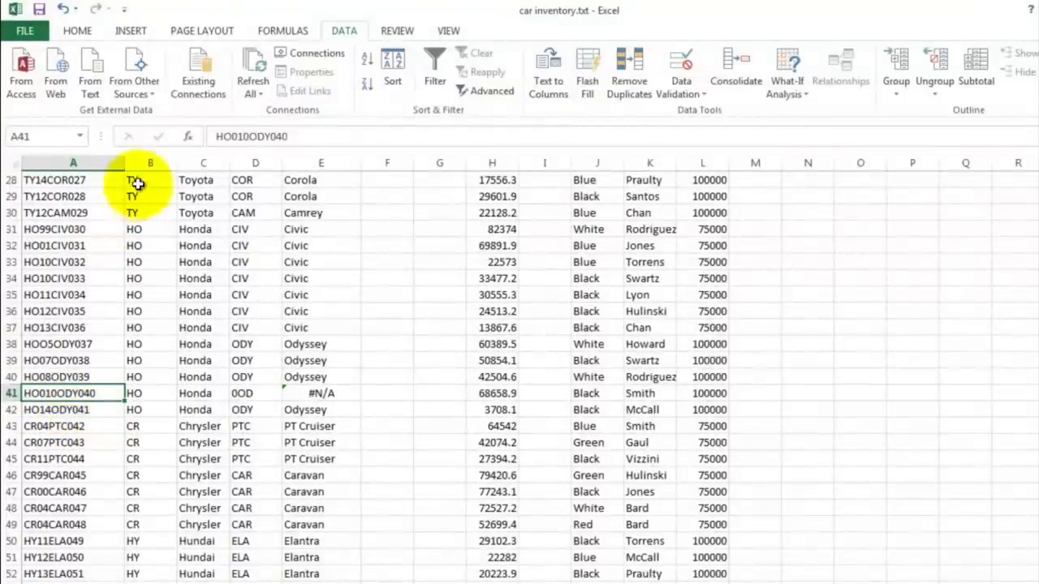
click(252, 135)
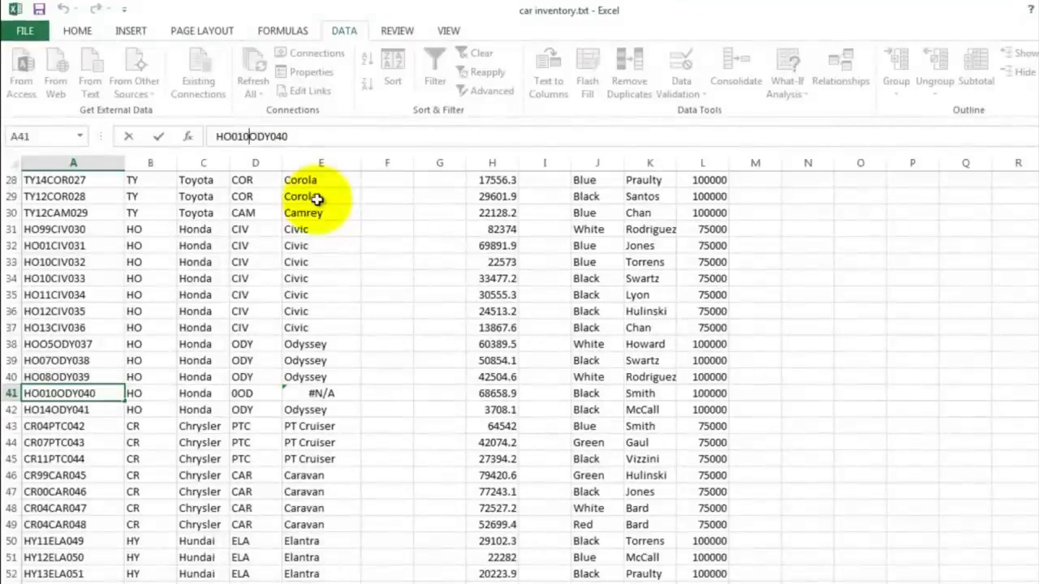
key(Return)
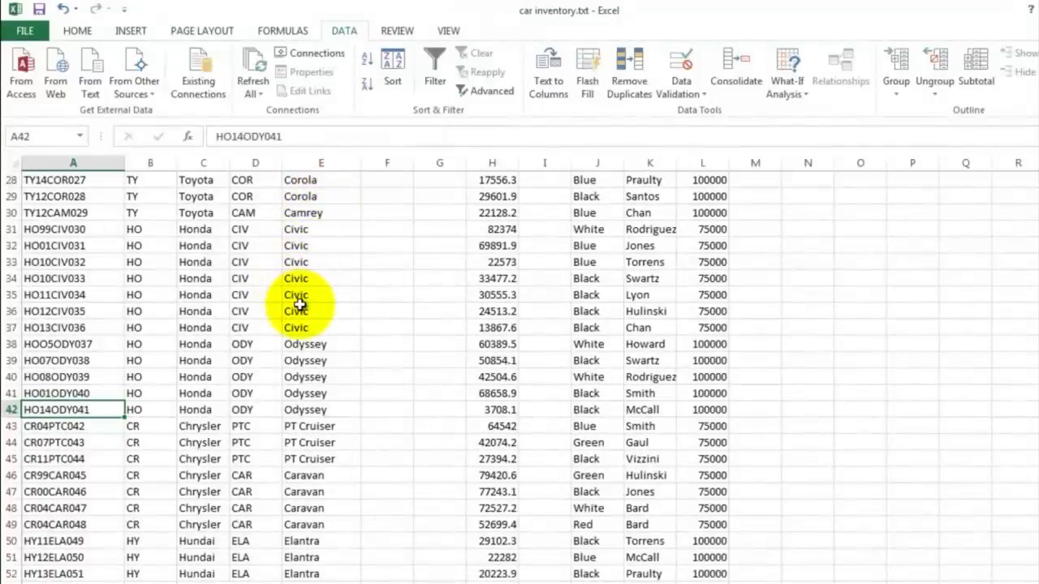
Step: Enter =mid(A2,3,2) in F2 to extract the two-digit manufacture year from the Car ID
scroll(320, 327, down, 3)
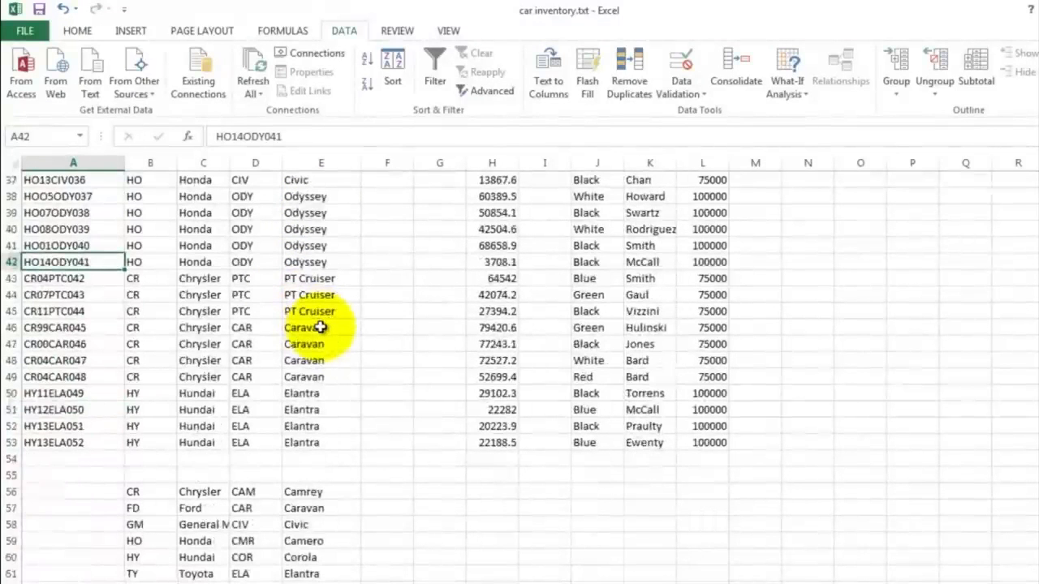
scroll(321, 327, up, 12)
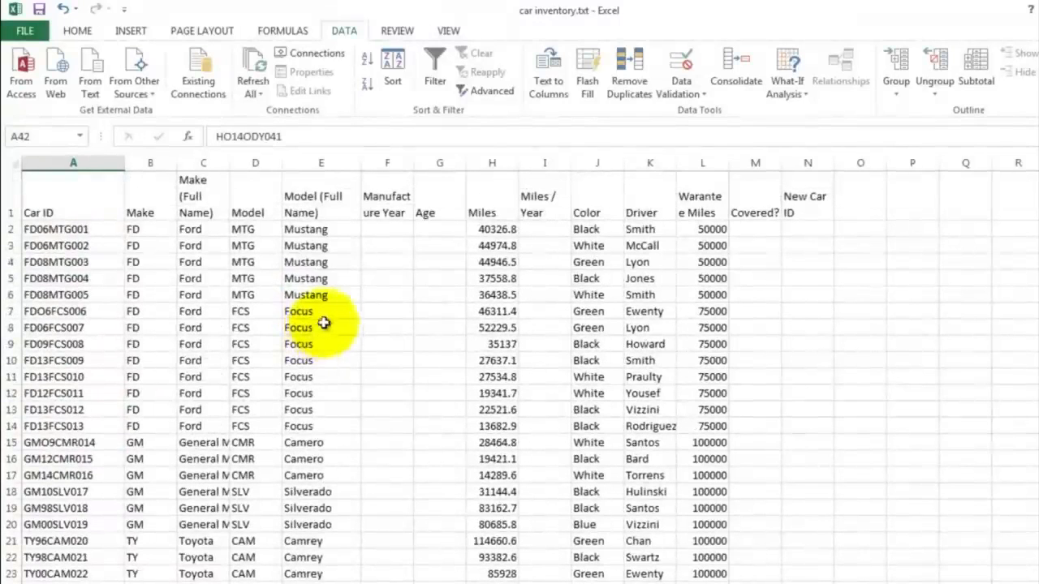
click(375, 226)
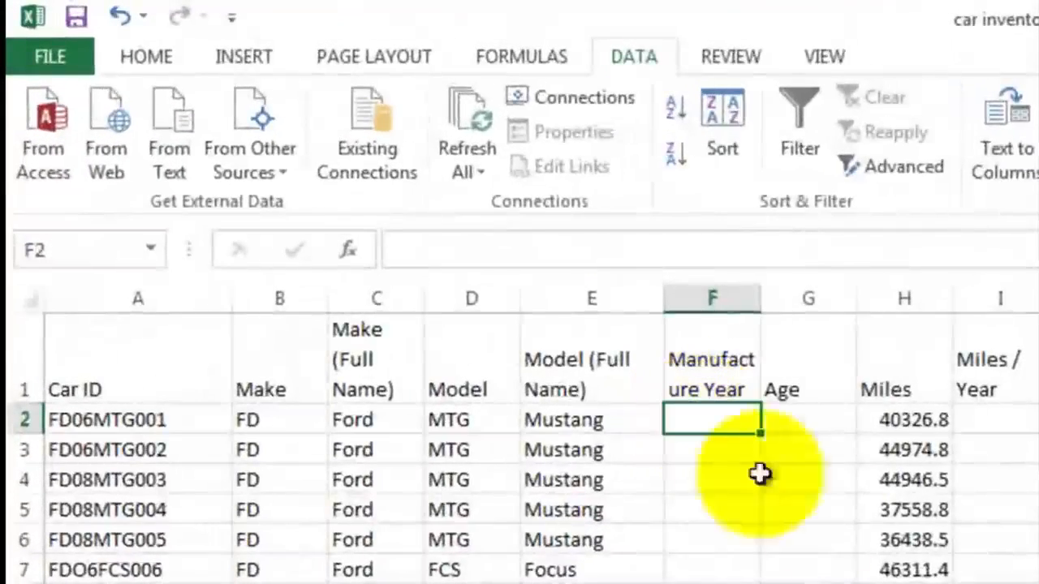
text(=)
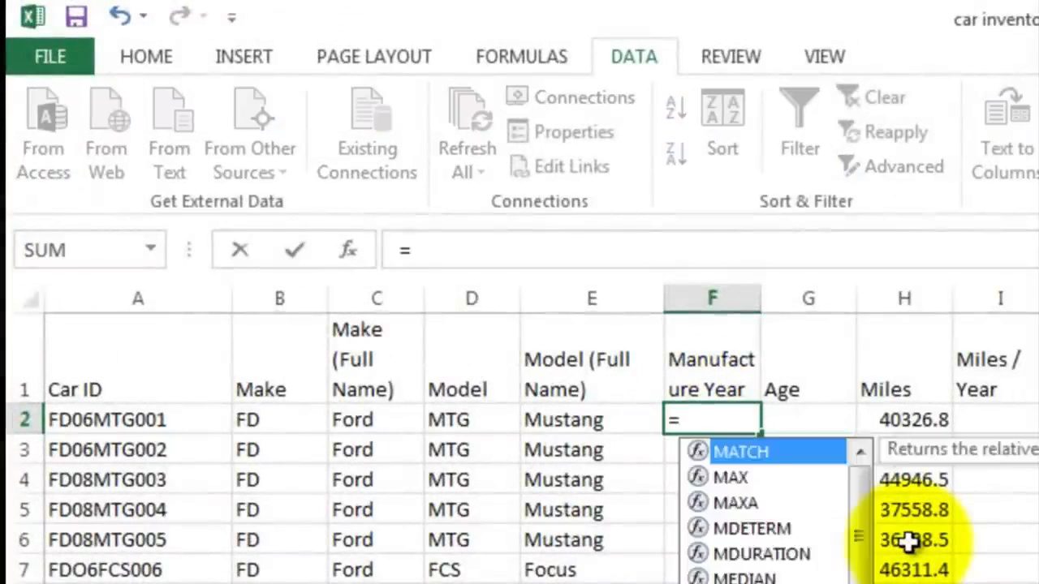
text(mid()
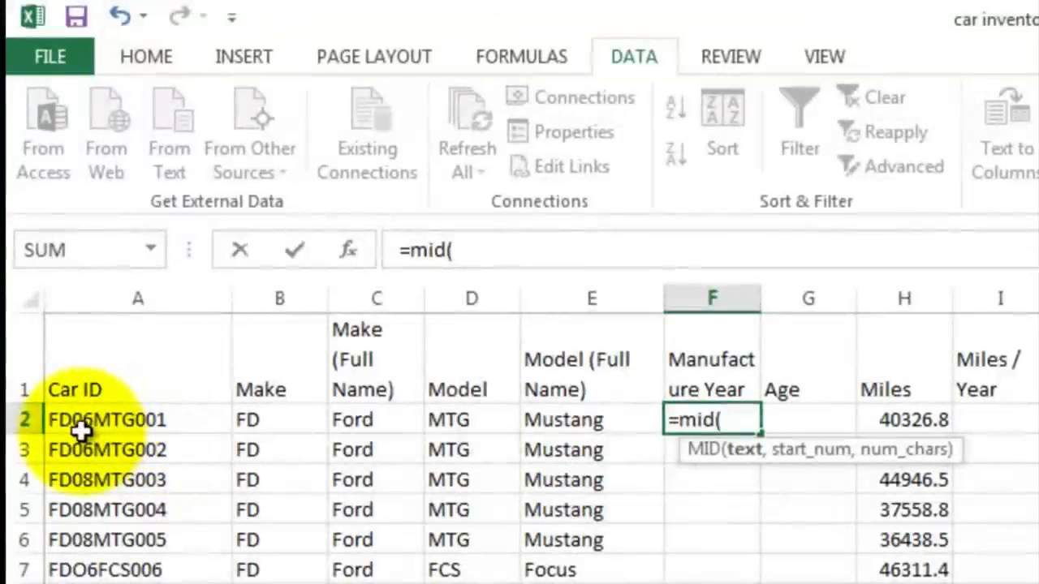
click(79, 421)
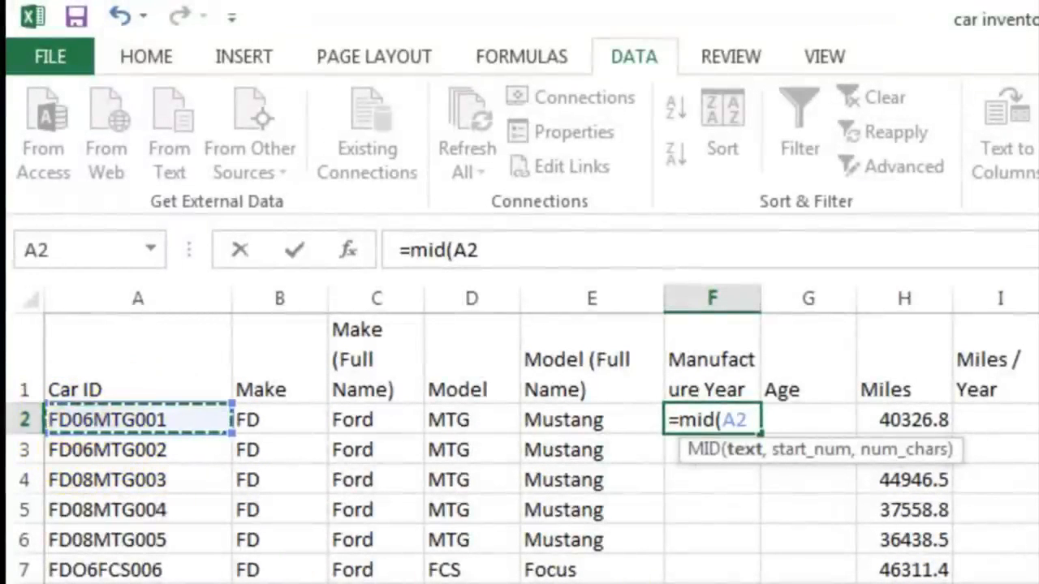
text(,)
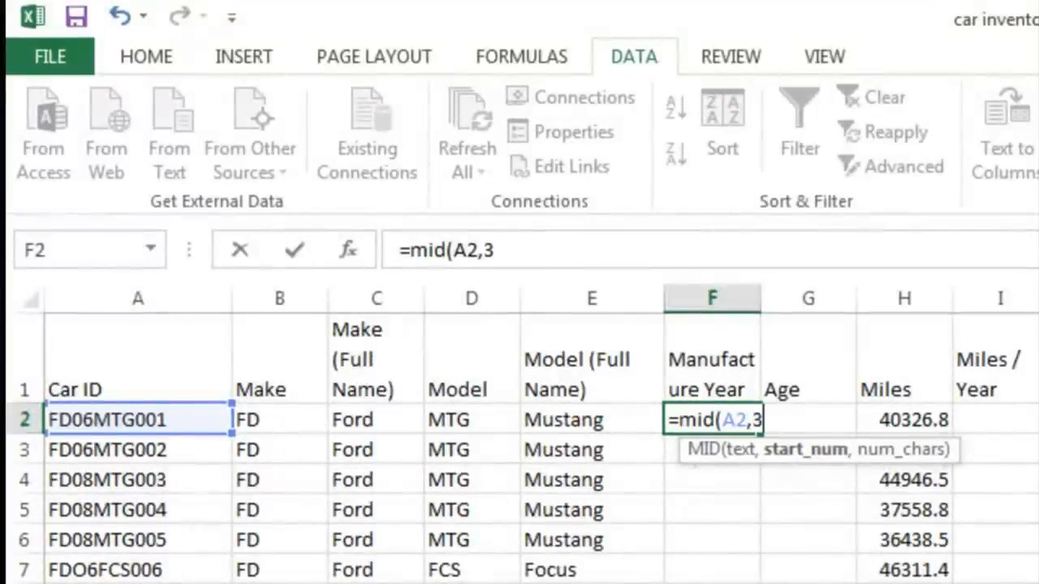
text(3,)
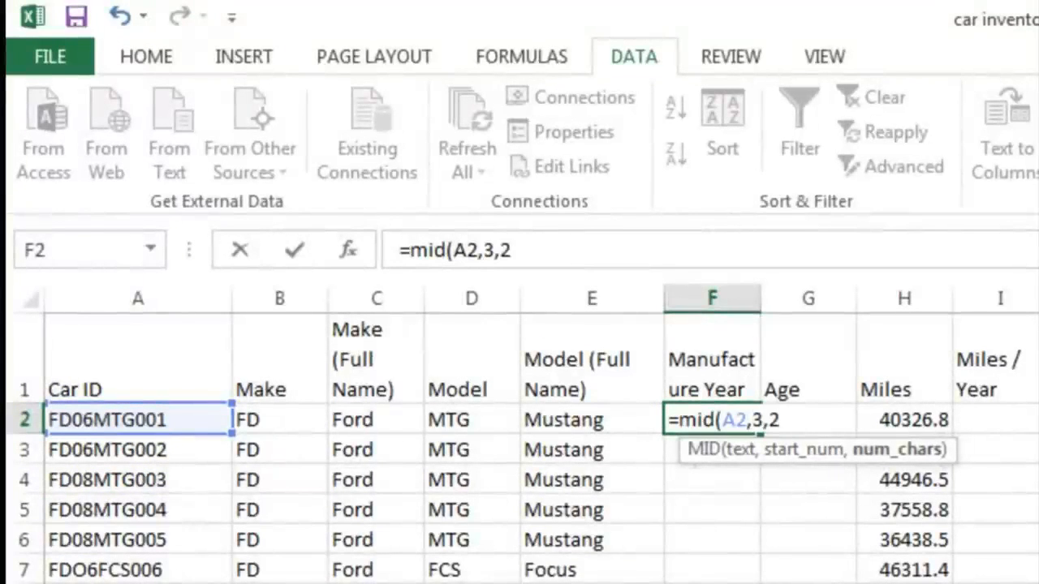
text(2))
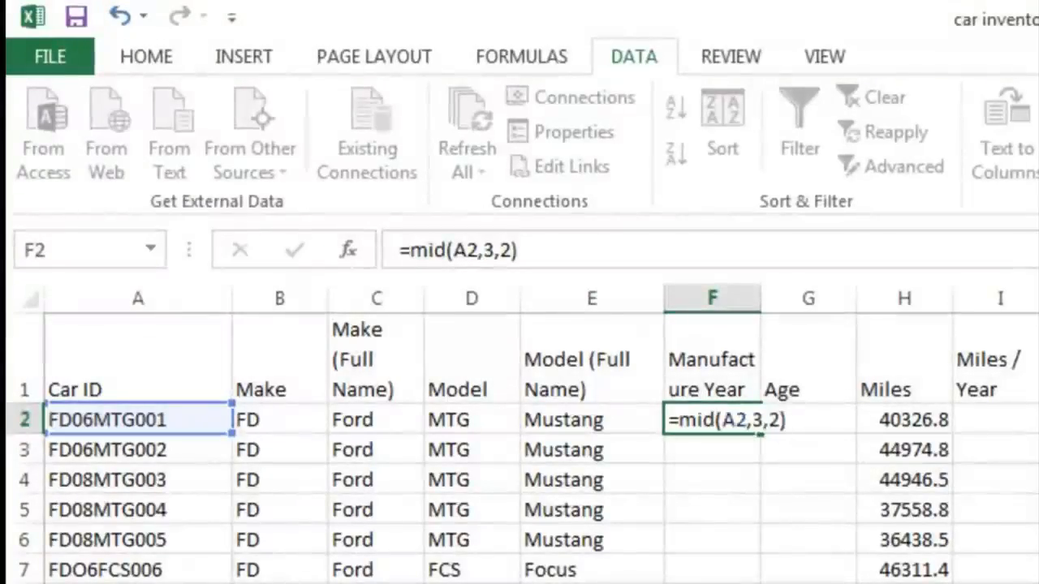
key(Return)
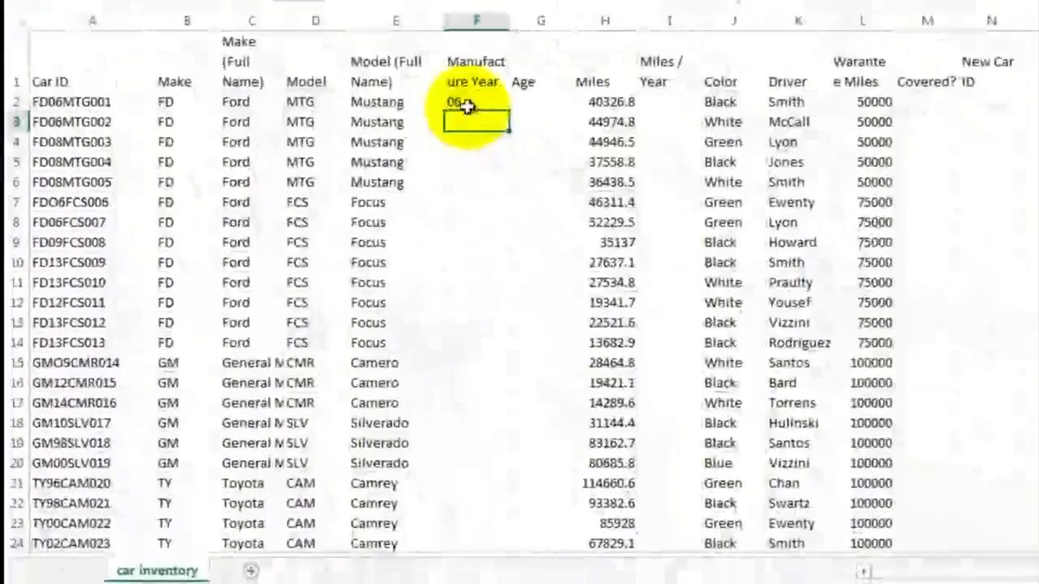
Step: Fill the F2 formula down column F through row 53
click(468, 105)
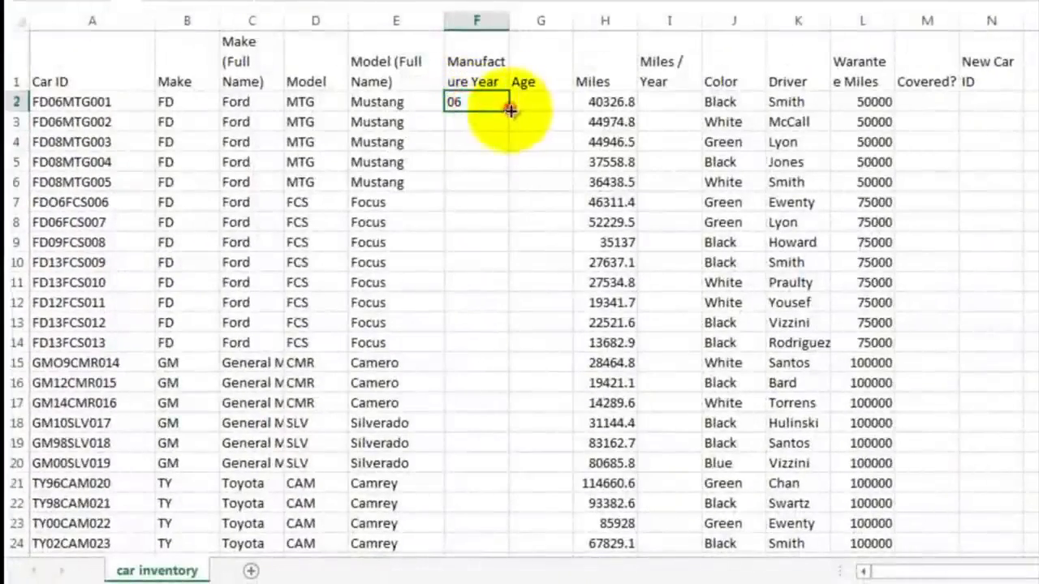
drag(509, 109, 493, 496)
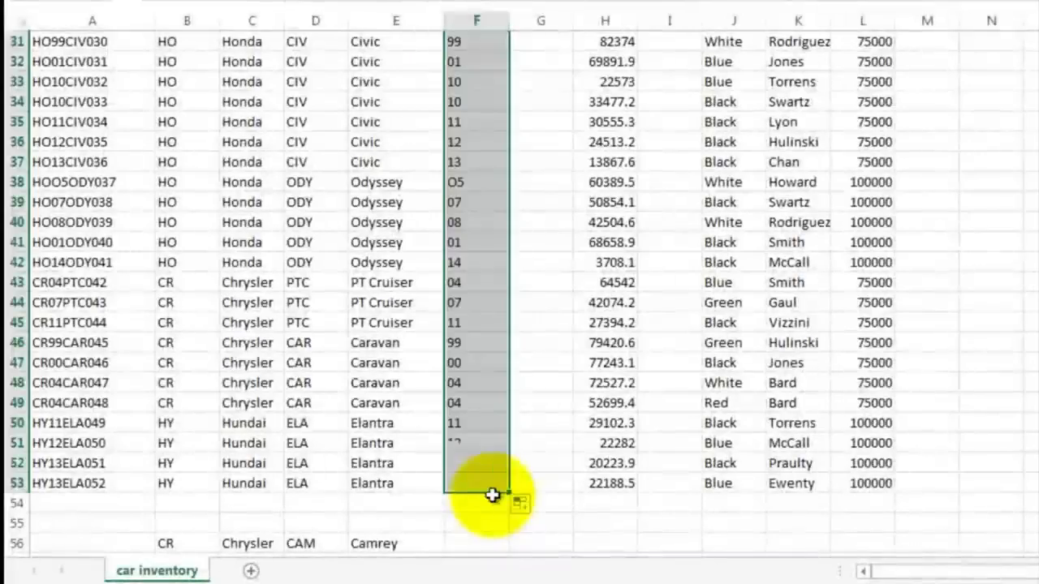
click(536, 166)
scroll(535, 170, up, 4)
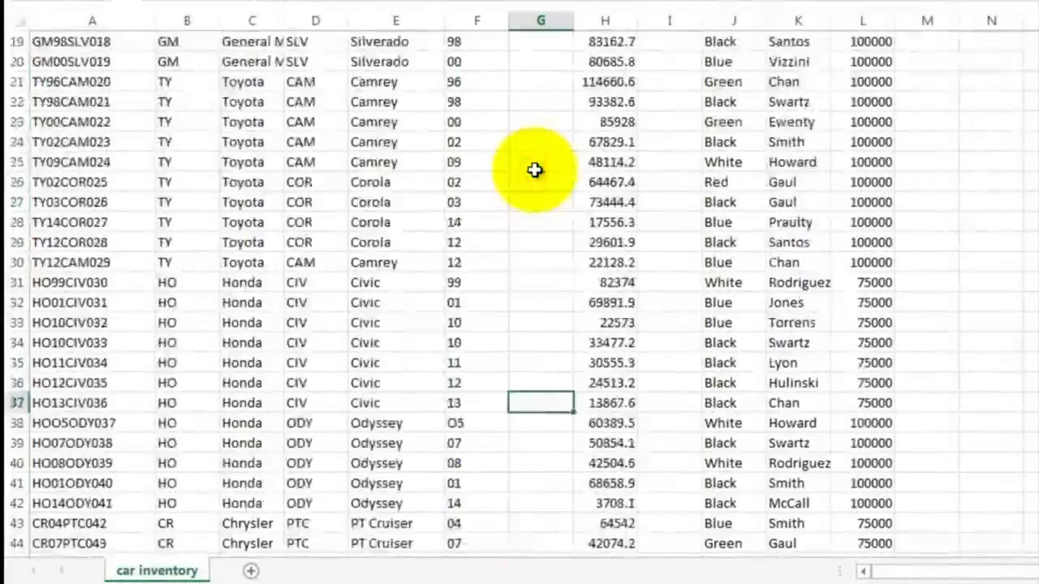
Step: Enter =14-F2 in G2 to calculate the car's age and fill it down column G to row 16
scroll(535, 170, up, 6)
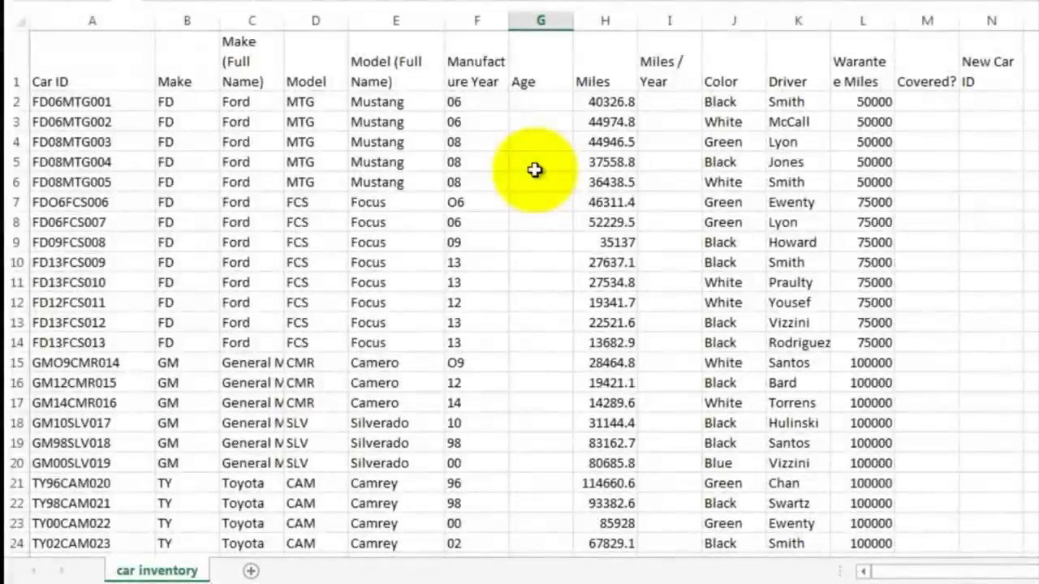
click(539, 100)
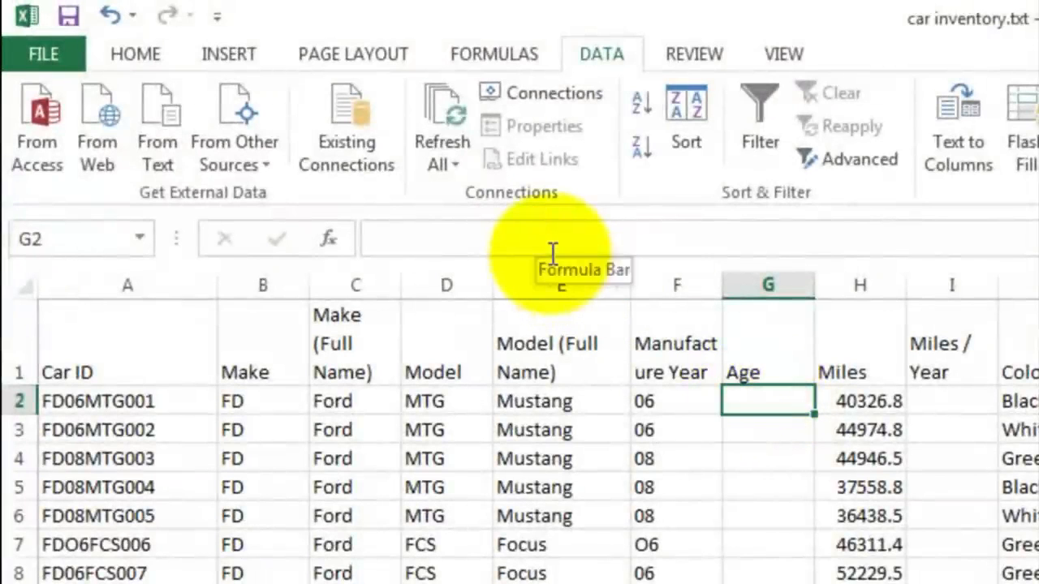
text(=14)
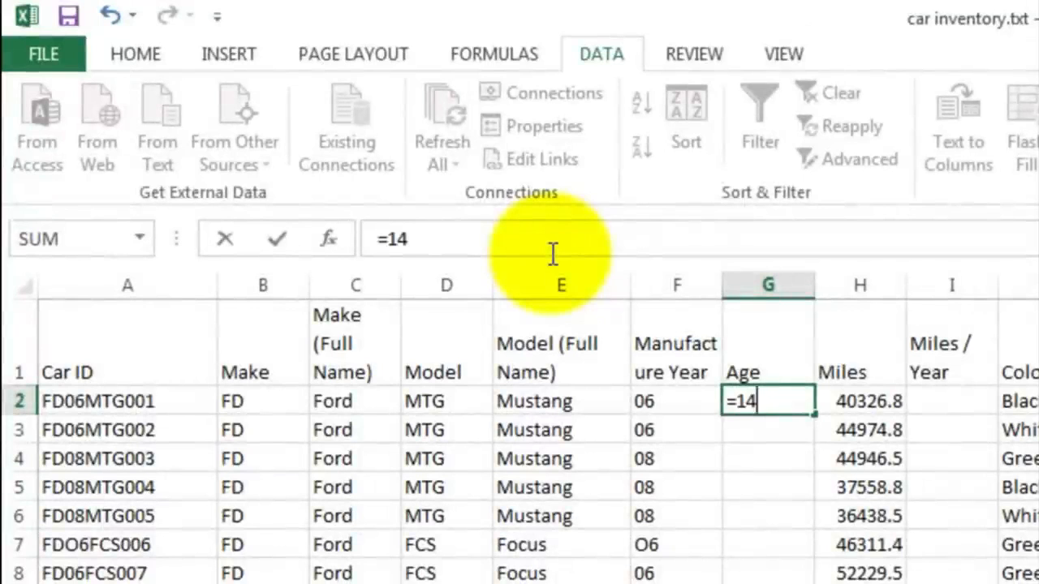
text(-)
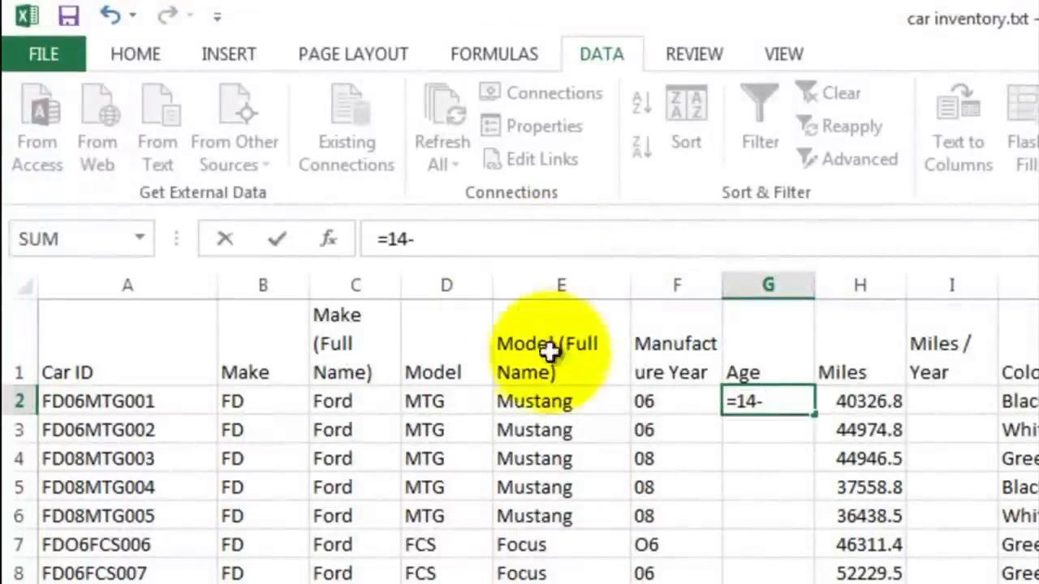
click(673, 399)
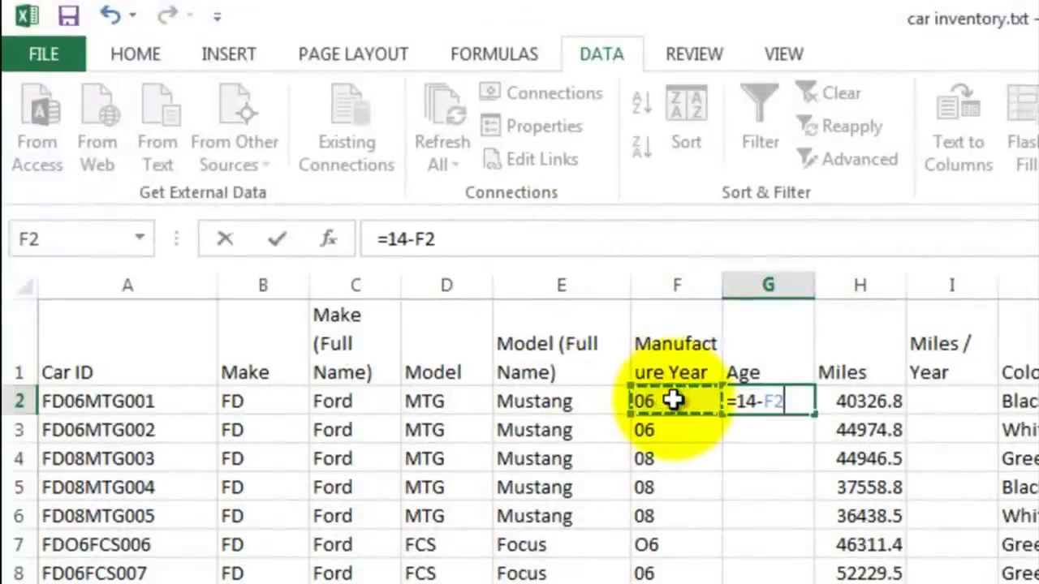
key(Return)
click(776, 405)
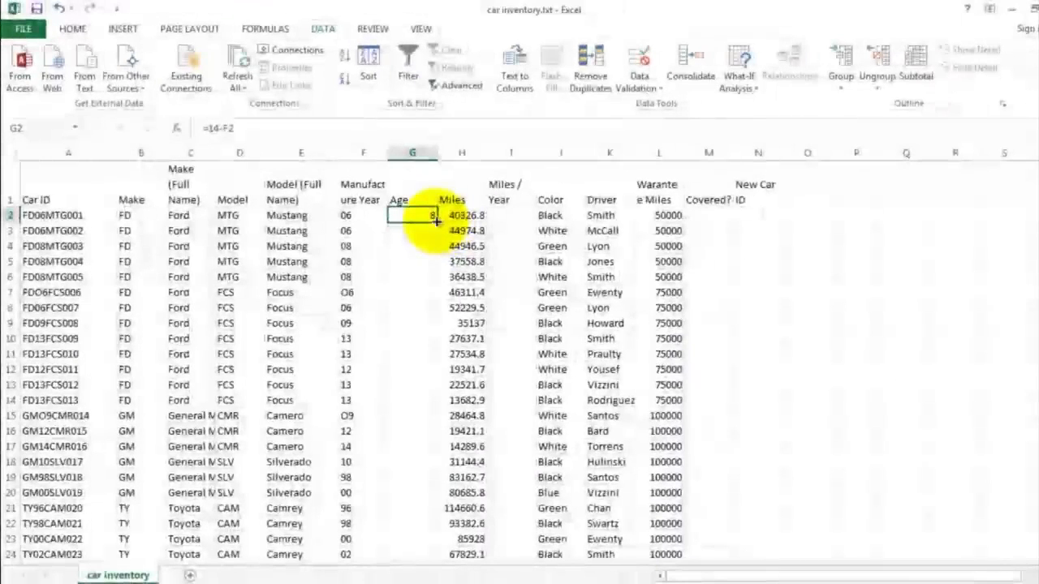
drag(436, 220, 413, 443)
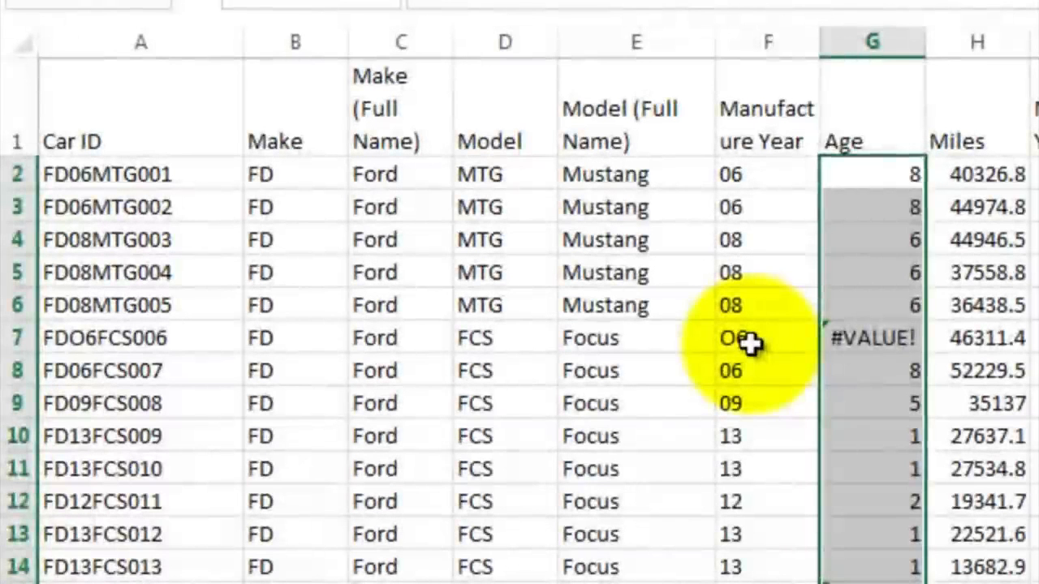
Step: Correct the Car ID in A7 to FD06FCS006, replacing the letter O with a zero
click(385, 298)
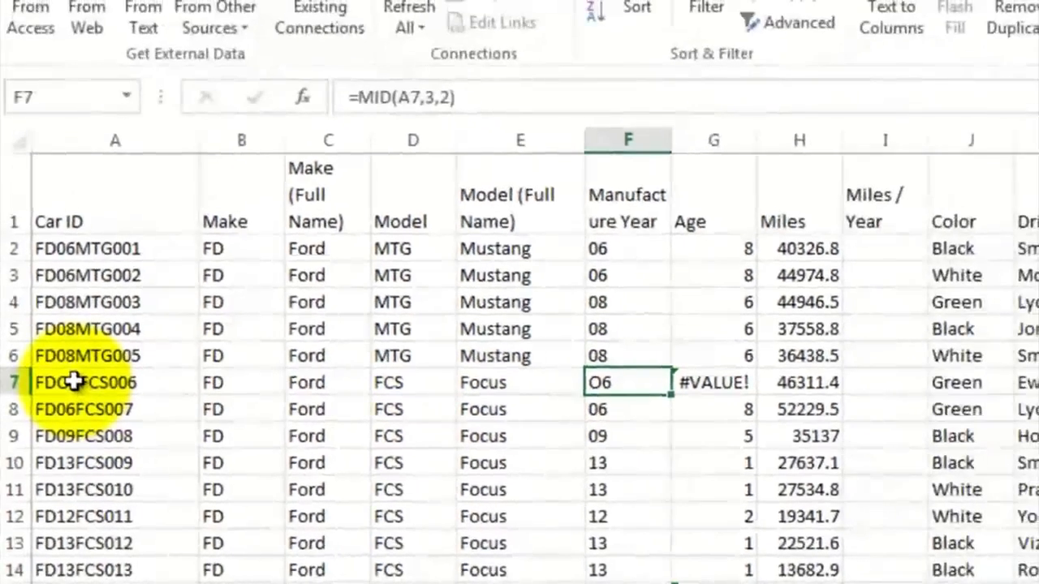
click(73, 382)
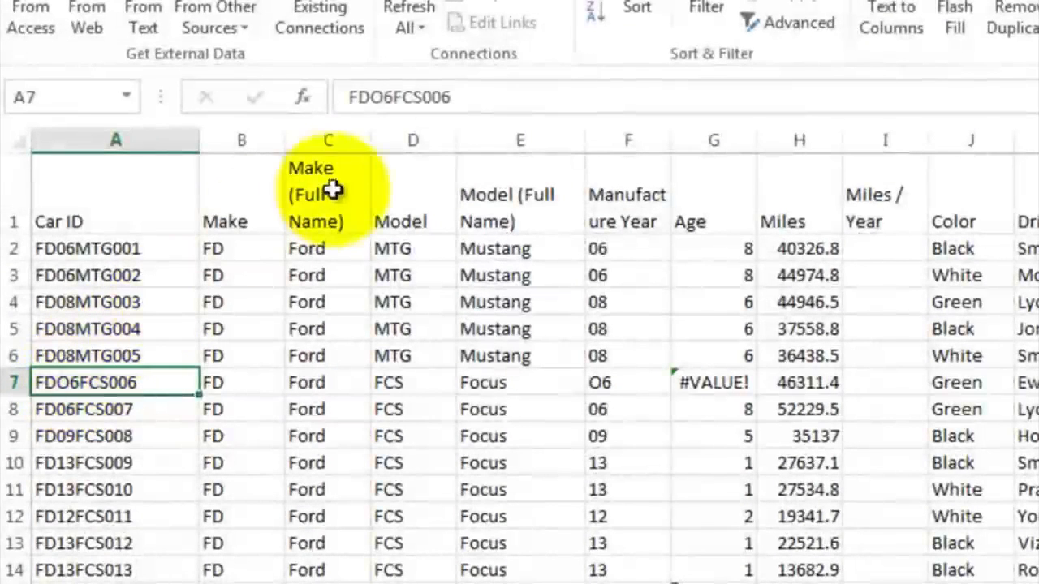
click(394, 103)
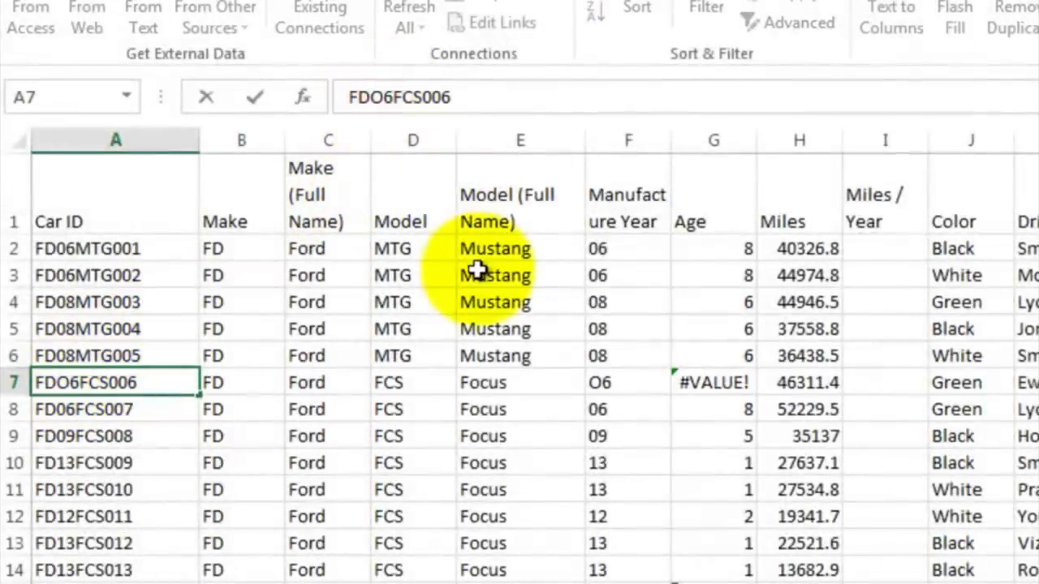
key(BackSpace)
text(0)
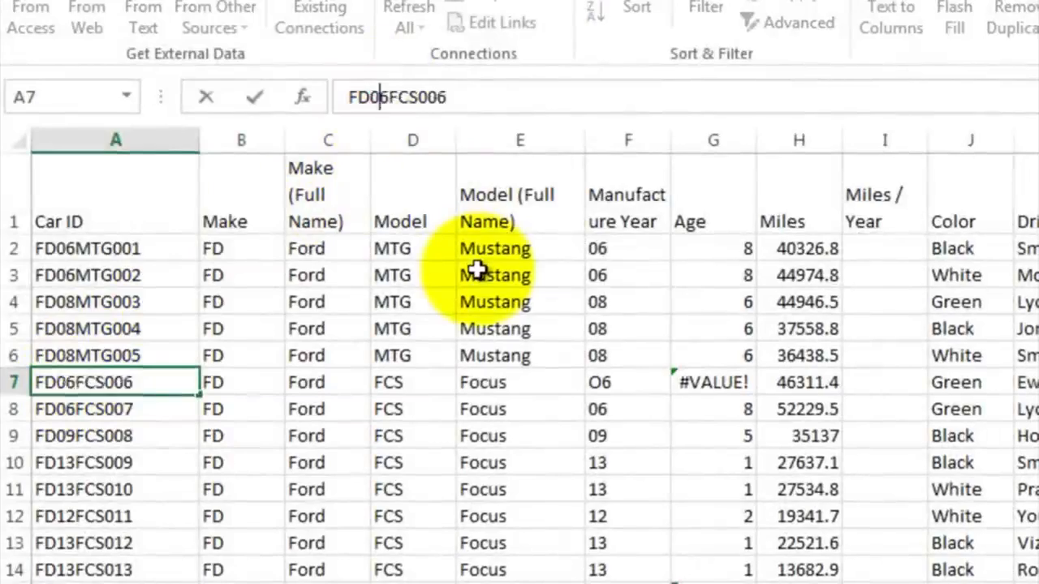
key(Return)
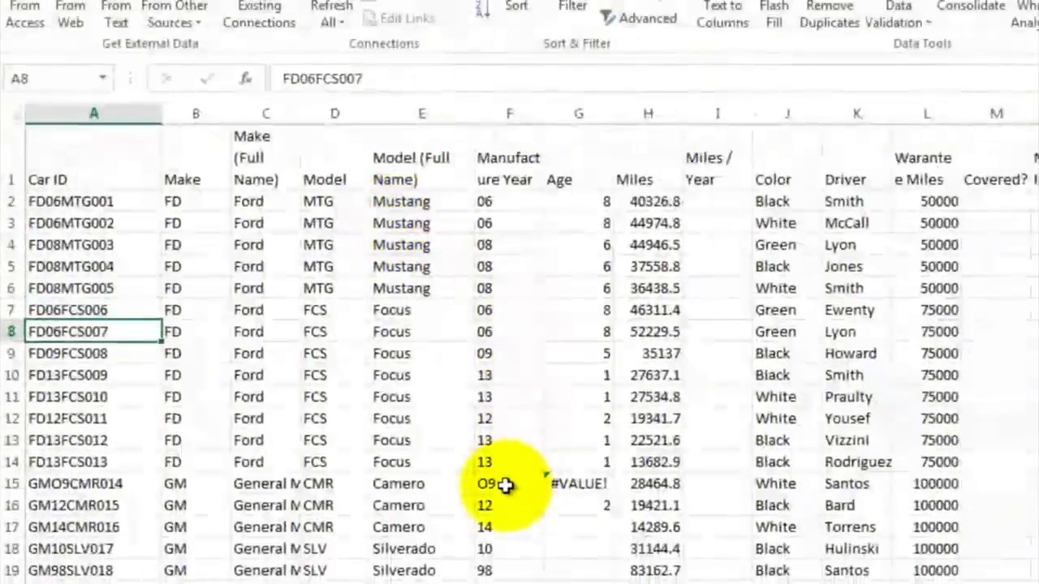
Step: Correct the Car ID in A15 to GM09CMR014, replacing the letter O with a zero
click(117, 483)
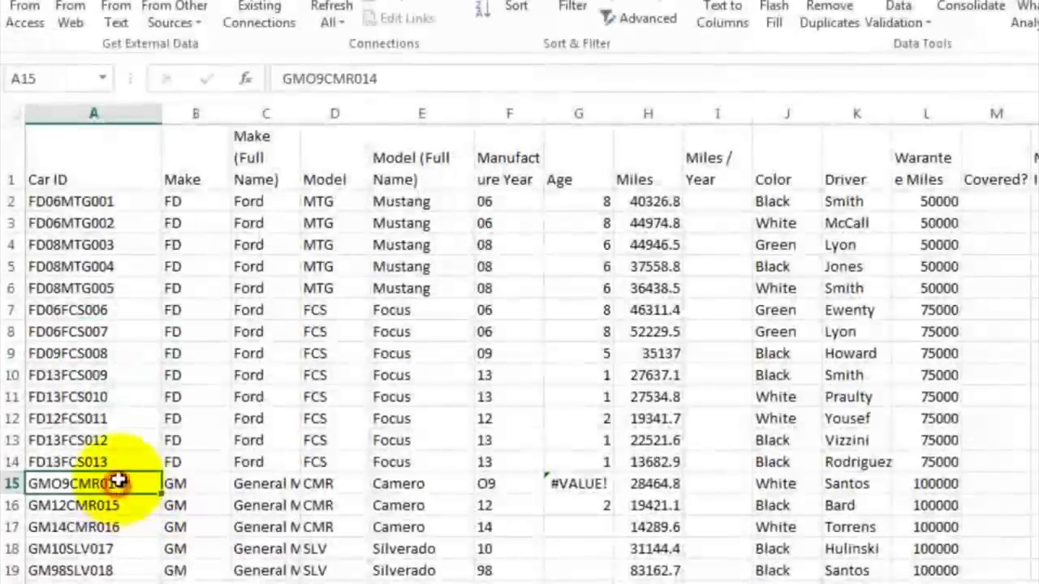
click(315, 78)
key(BackSpace)
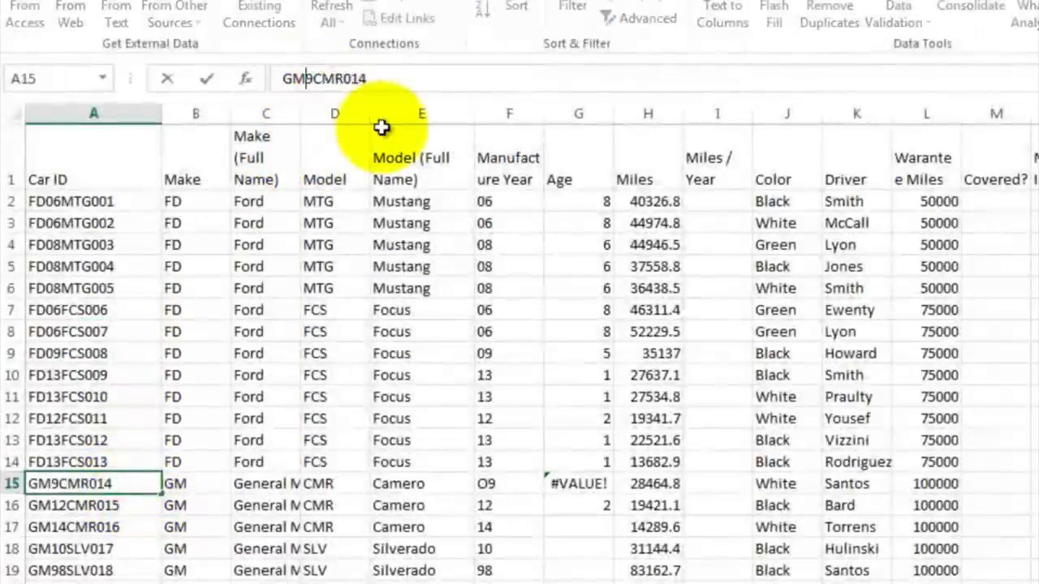
text(0)
key(Return)
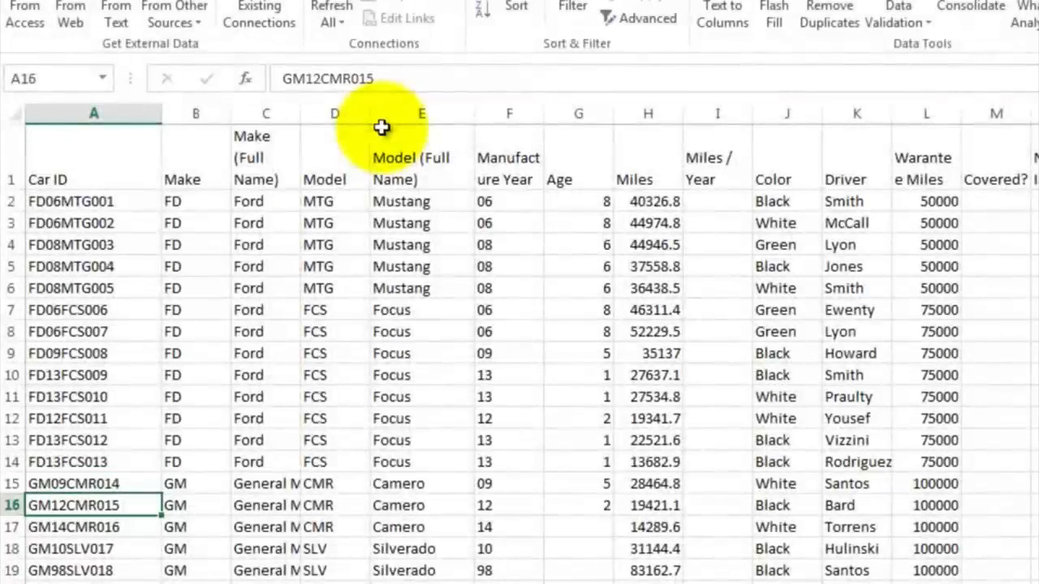
Step: Fill the age formula from G16 down column G through row 53
click(592, 501)
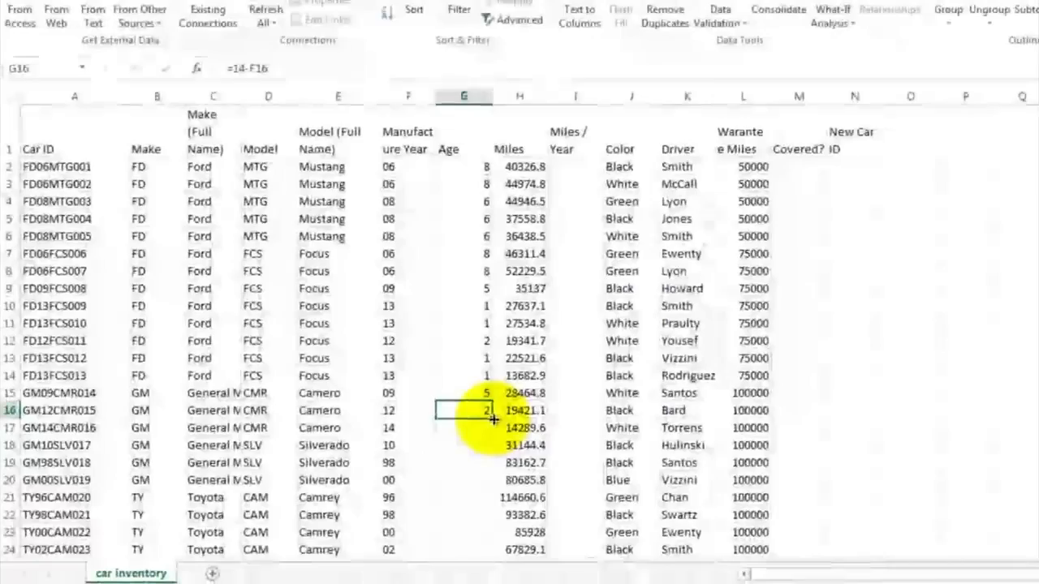
drag(493, 419, 479, 520)
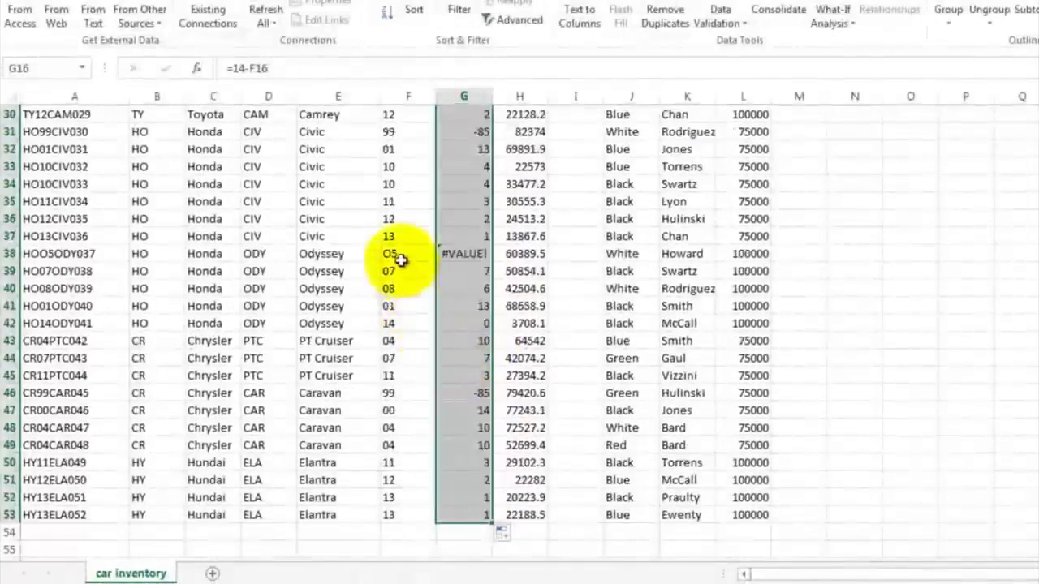
Step: Trace the #VALUE! in G38 to its Car ID and correct A38 to HO05ODY037
click(459, 253)
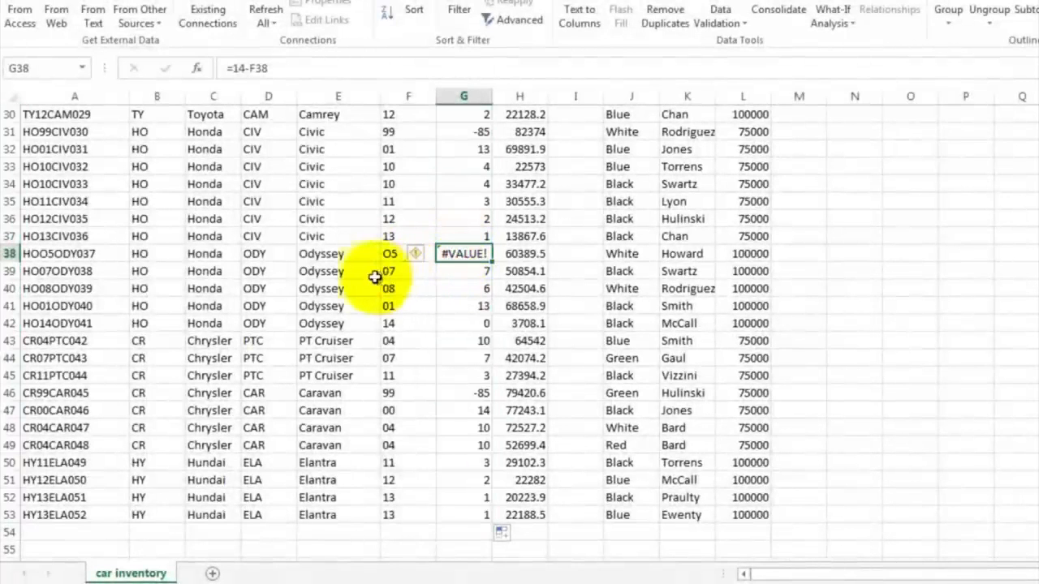
click(64, 254)
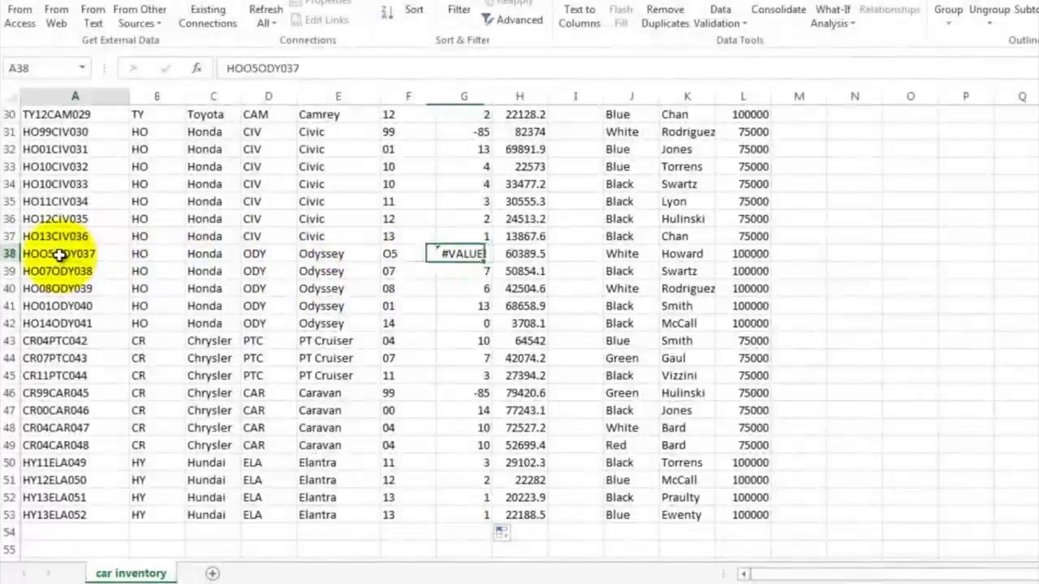
click(252, 68)
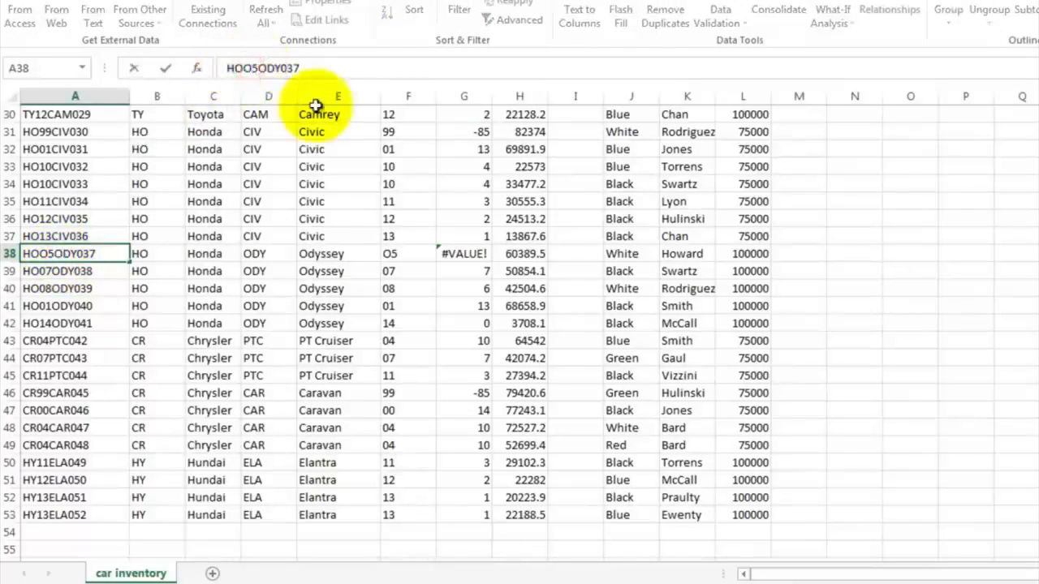
key(BackSpace)
key(Return)
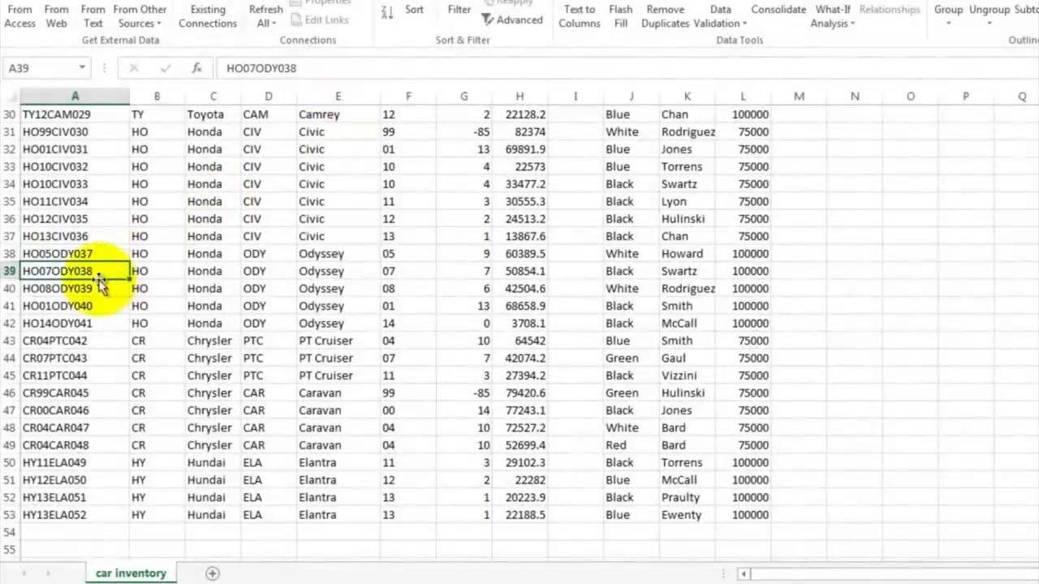
Step: Examine the ages calculated for cars built in the 1990s, inspecting the year and age formulas in row 19
scroll(276, 289, up, 8)
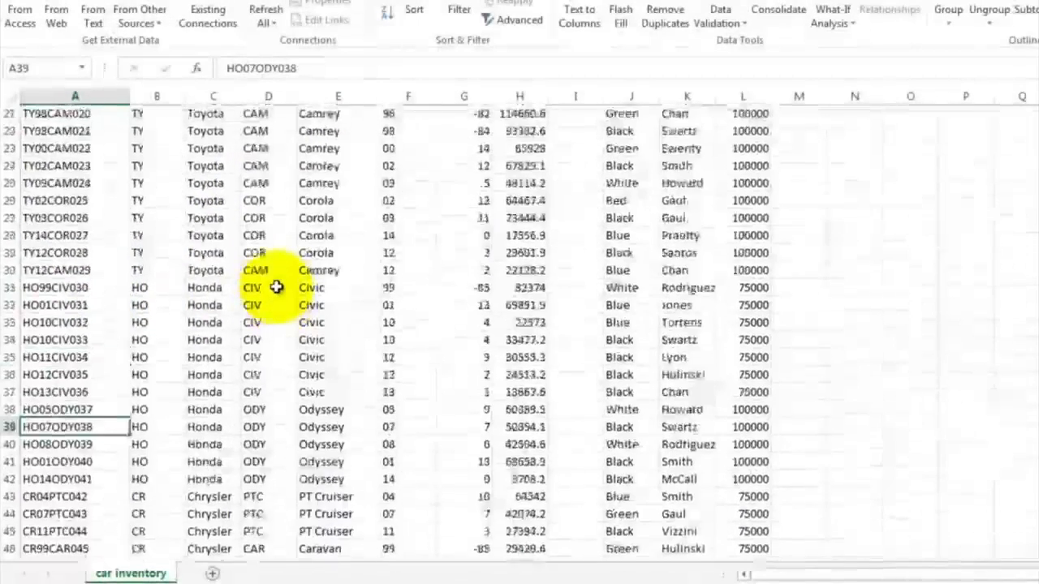
scroll(276, 288, up, 2)
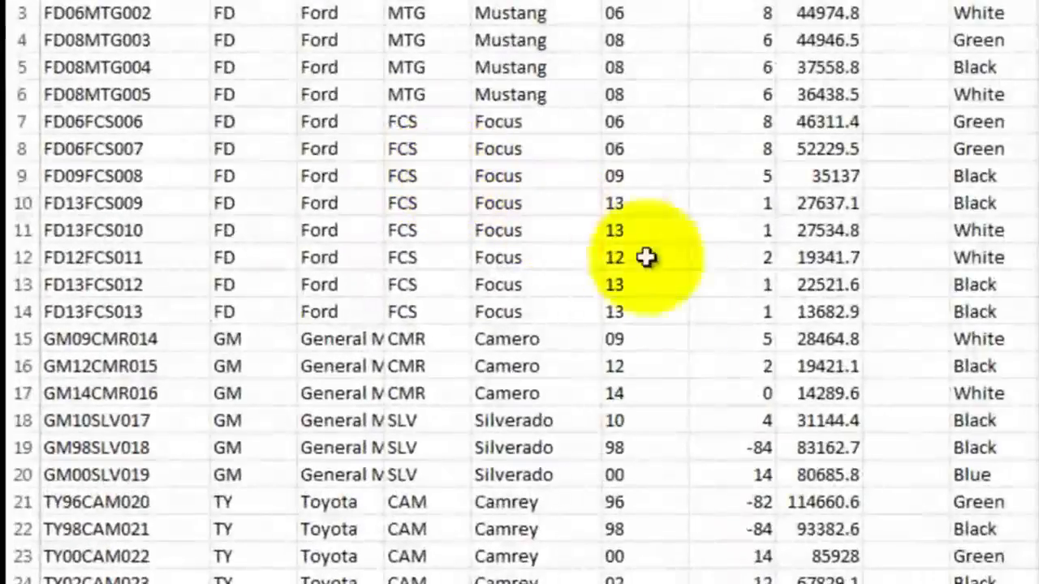
click(732, 450)
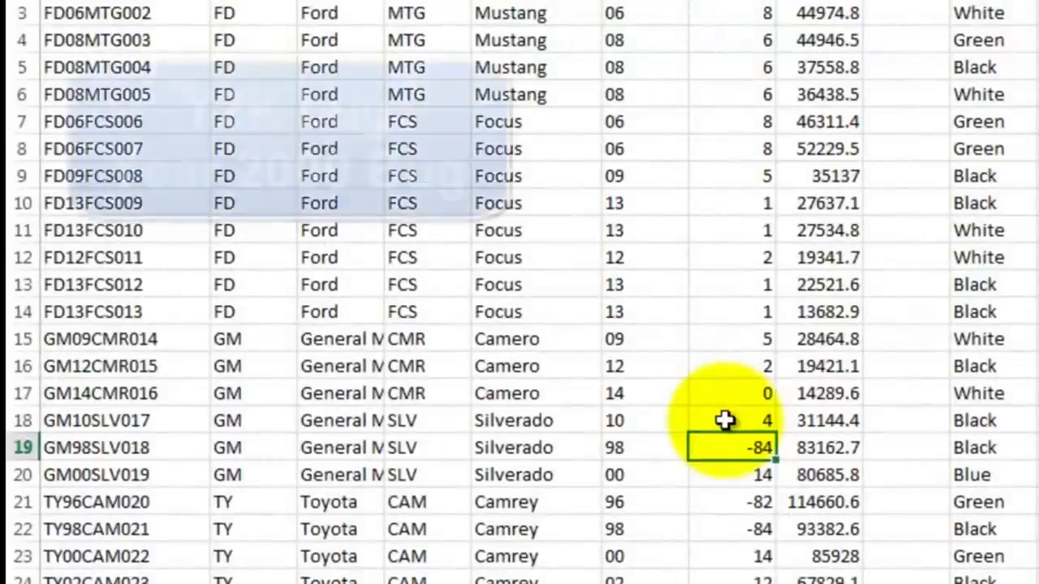
scroll(725, 420, down, 3)
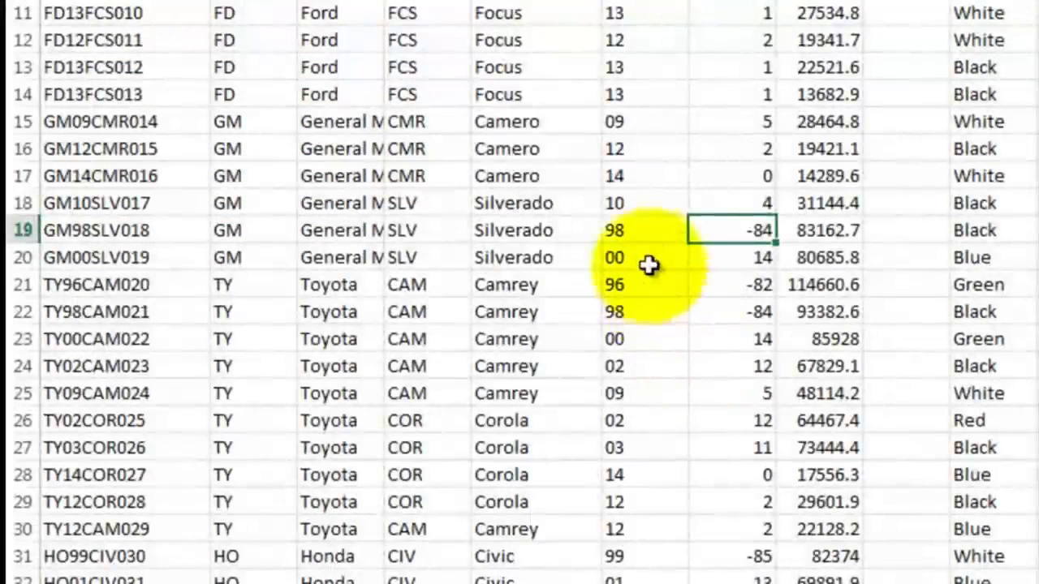
click(638, 230)
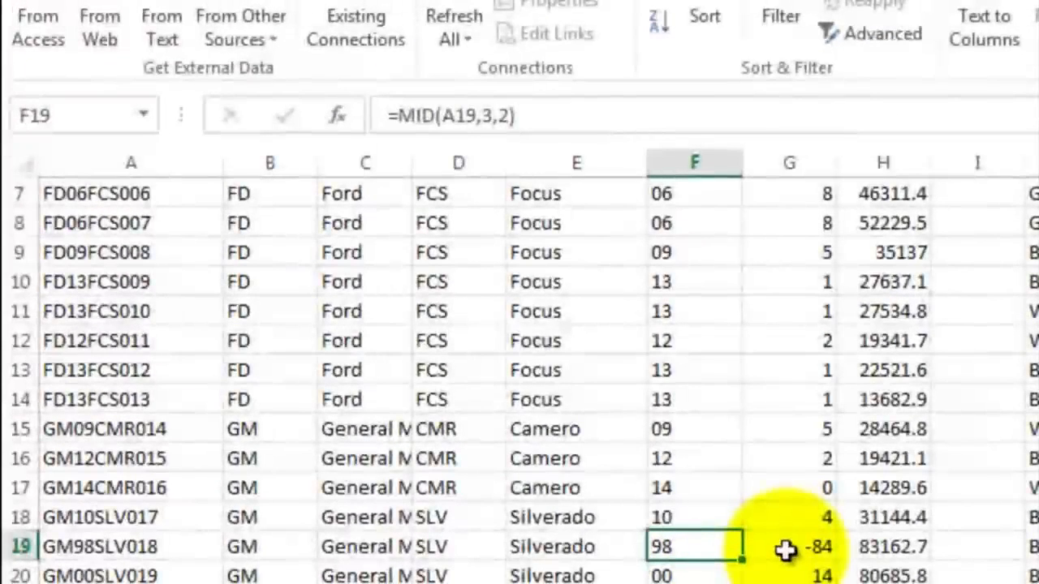
click(785, 550)
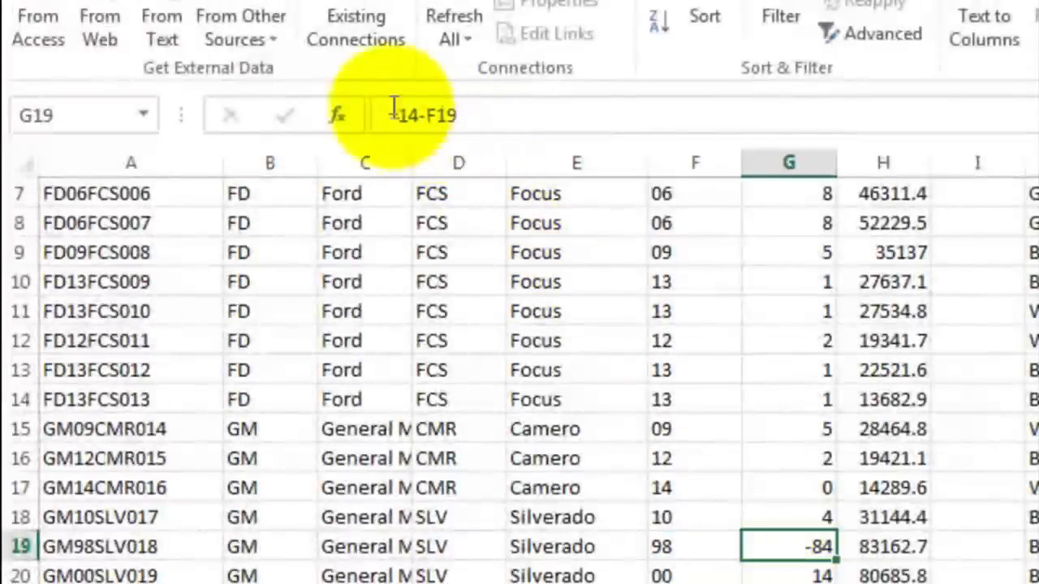
double_click(787, 546)
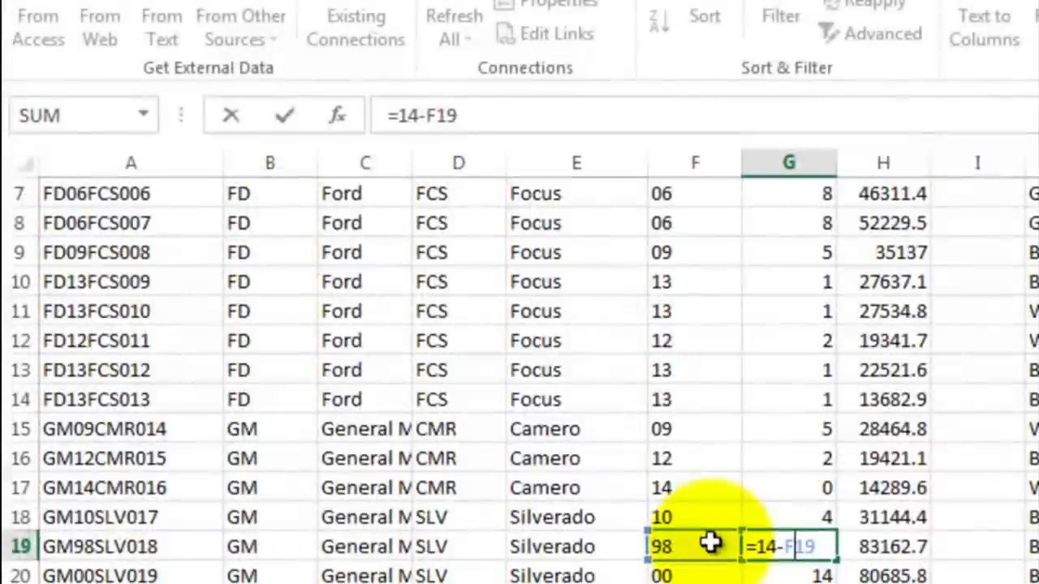
key(ctrl+Return)
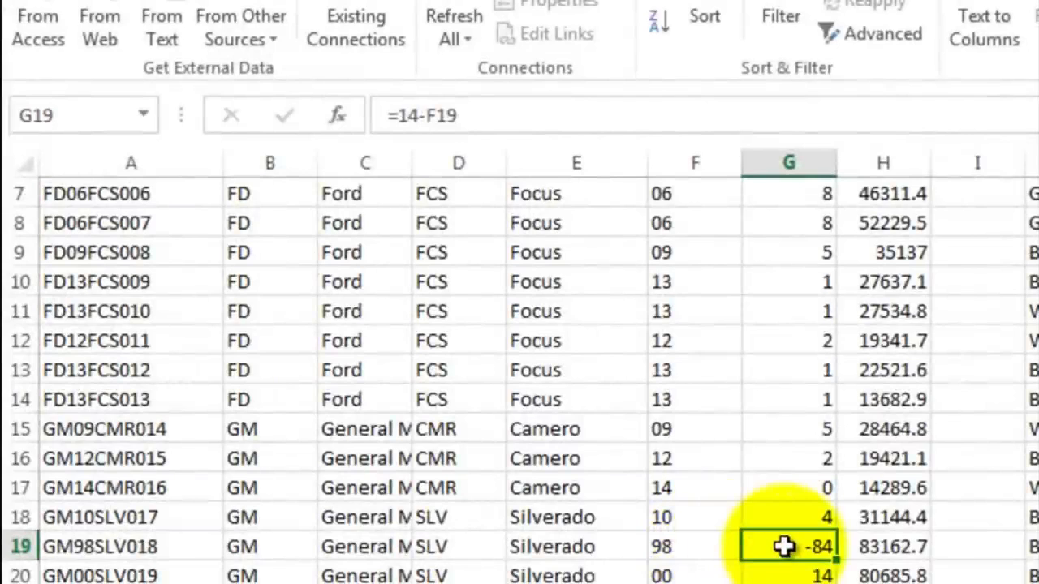
Step: Replace the age formula in G2 with =IF(14-F2<0,100-F2+14,14-F2) to handle pre-2000 manufacture years
scroll(784, 547, up, 2)
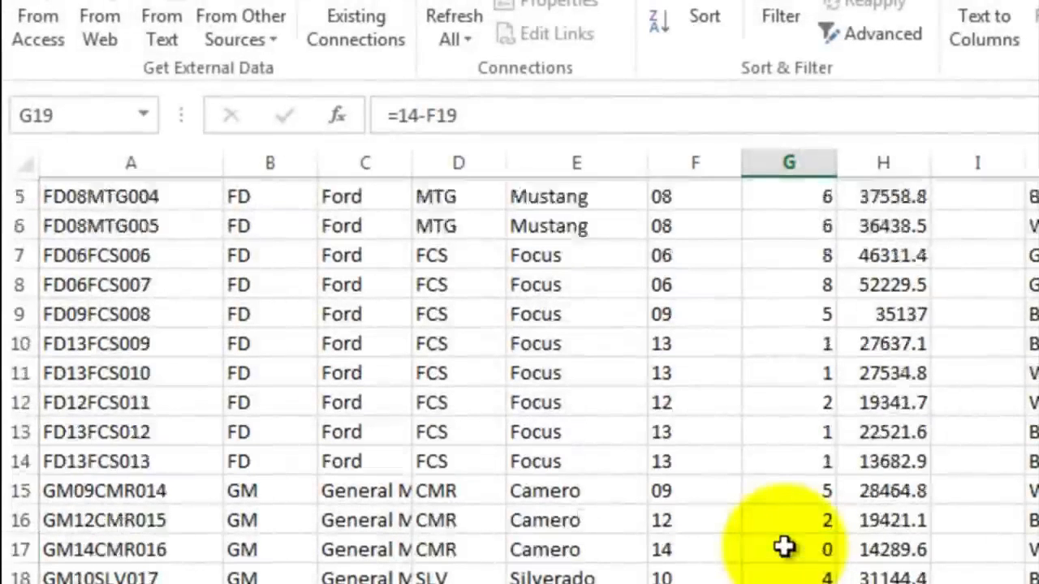
click(790, 278)
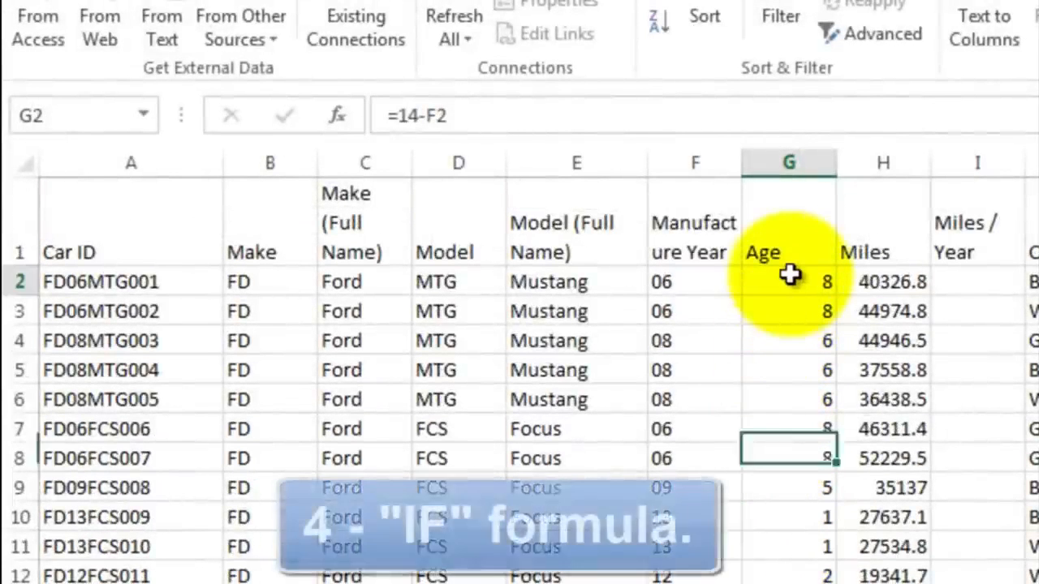
click(475, 114)
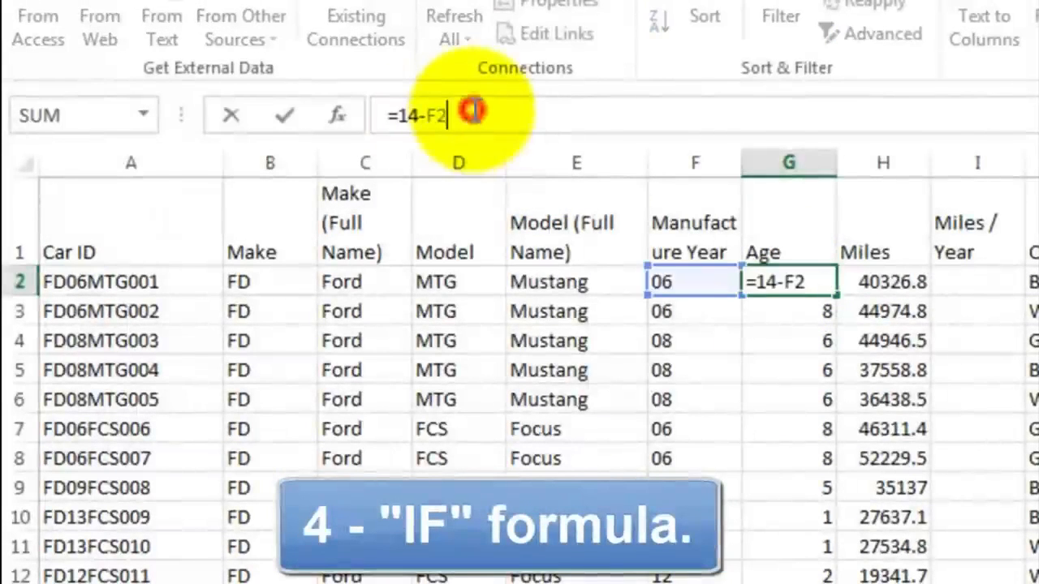
key(BackSpace)
key(BackSpace)
key(BackSpace)
key(BackSpace)
key(BackSpace)
key(BackSpace)
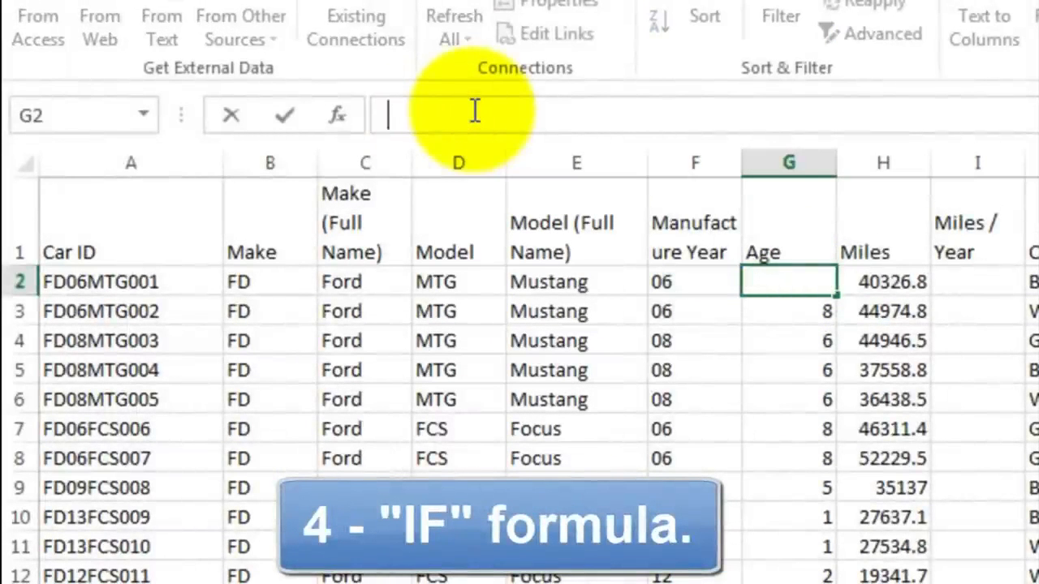
text(=if()
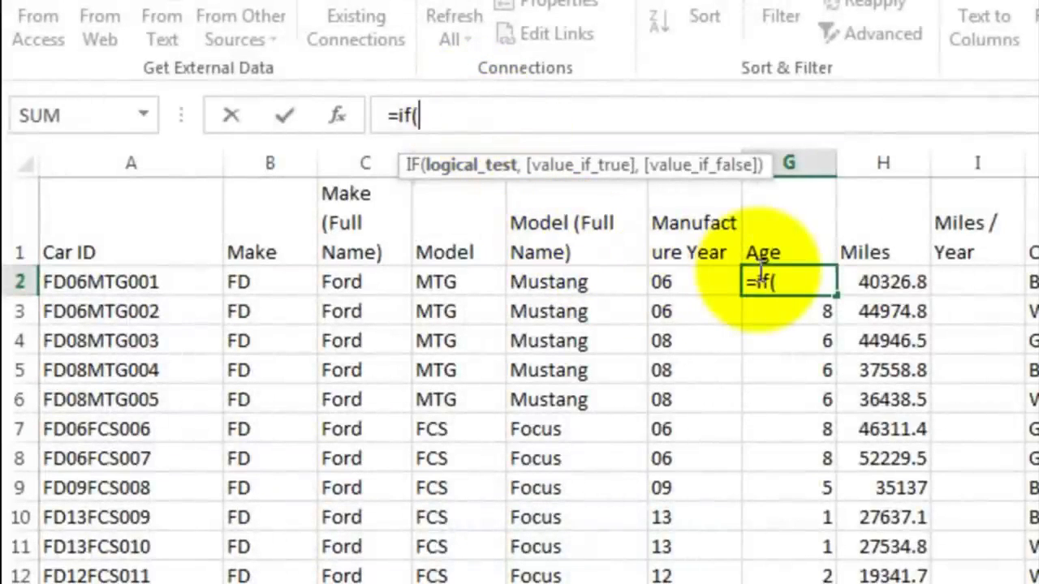
text(14-)
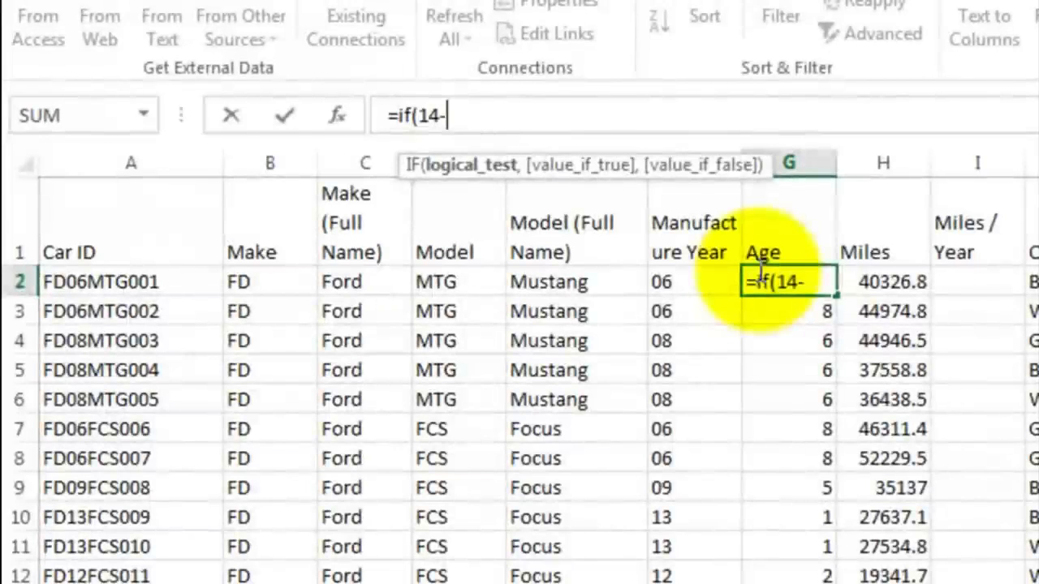
click(700, 283)
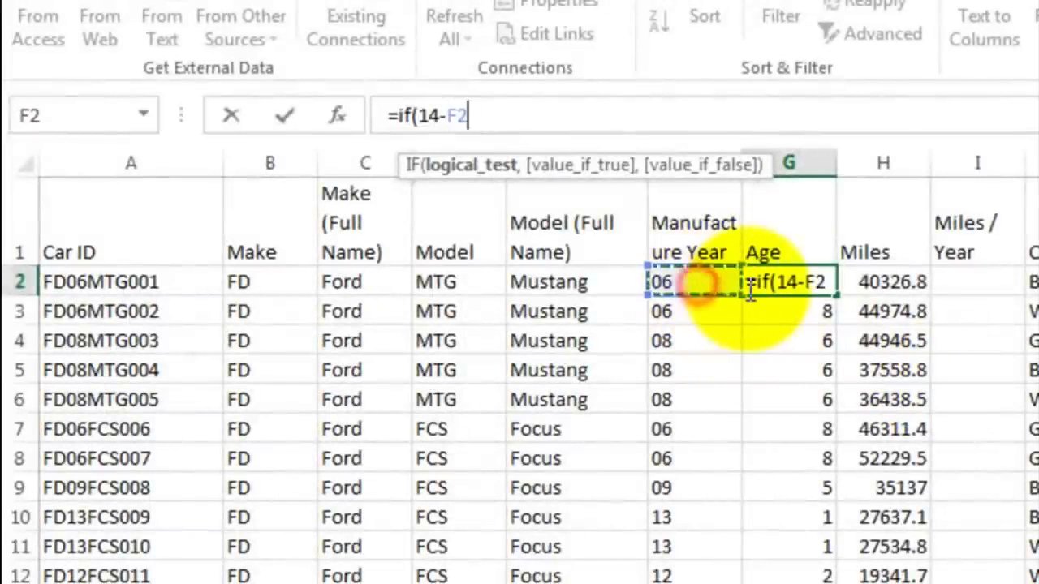
text(<0)
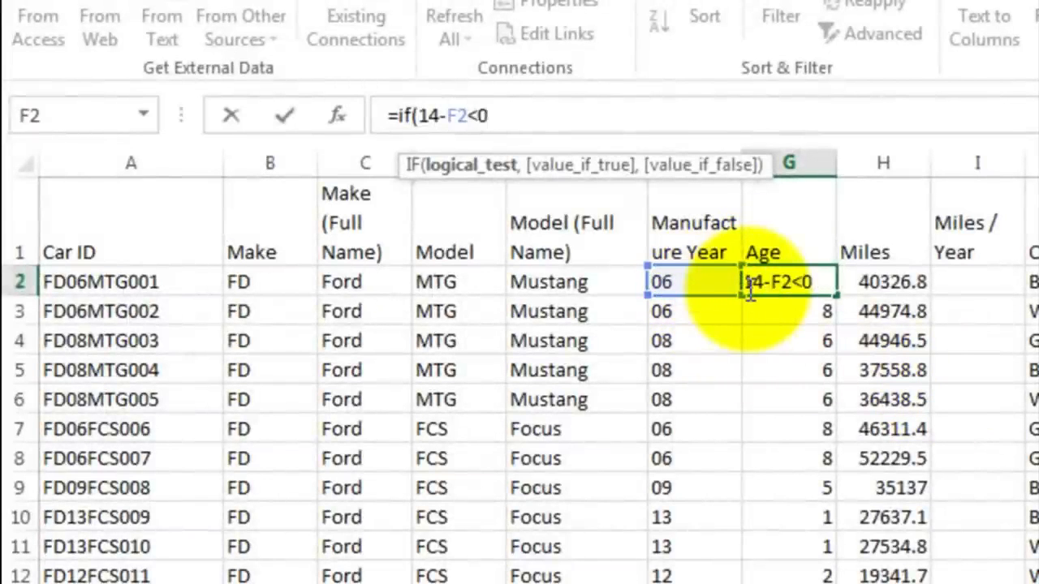
text(,)
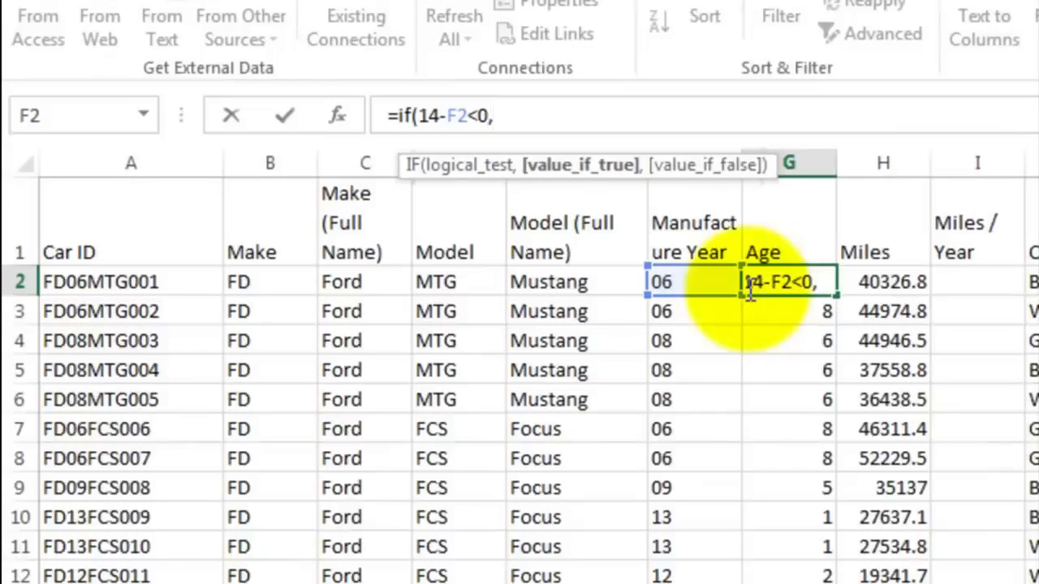
text(100-)
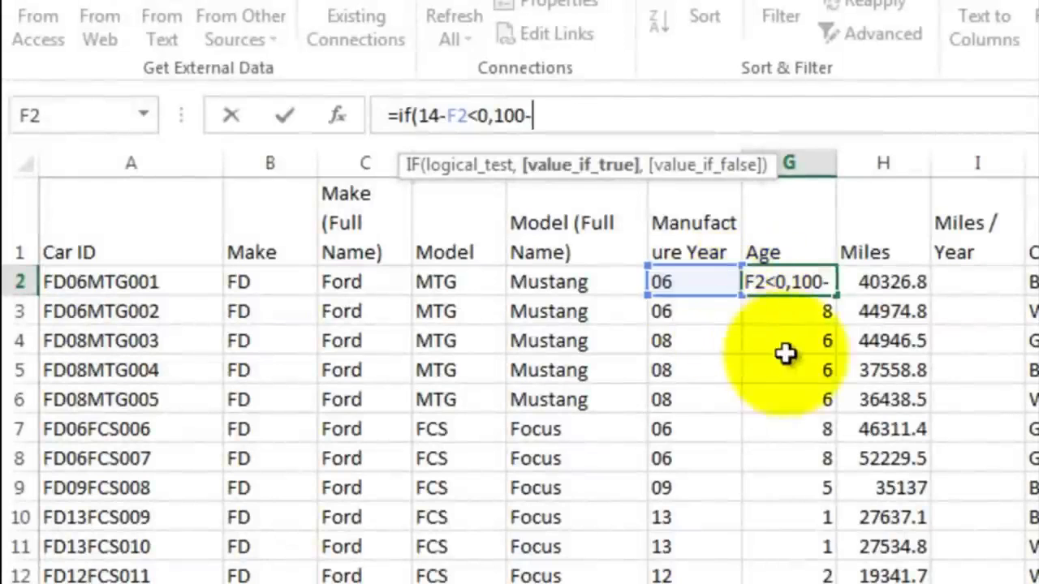
click(691, 283)
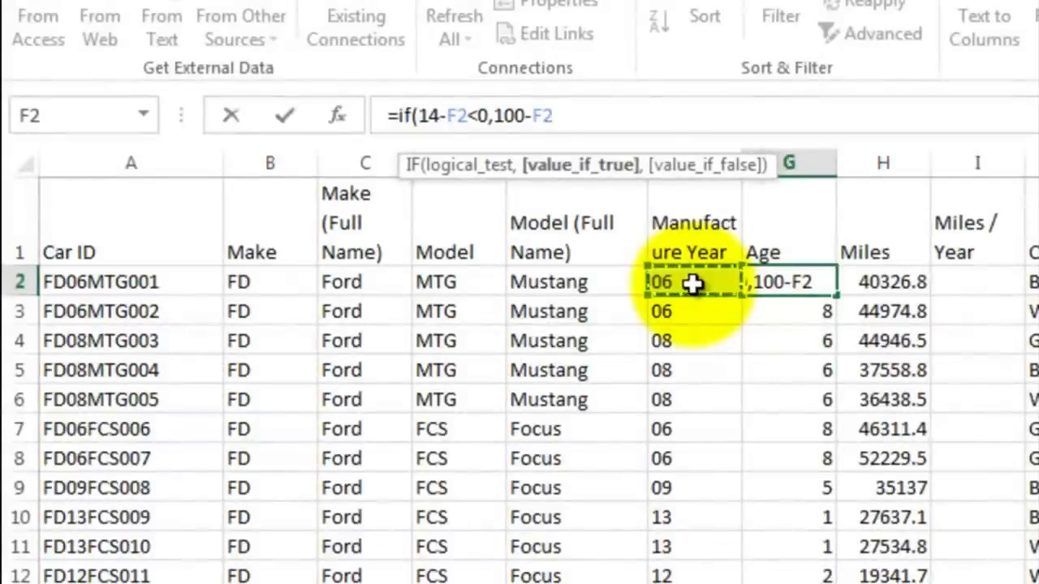
text(+14)
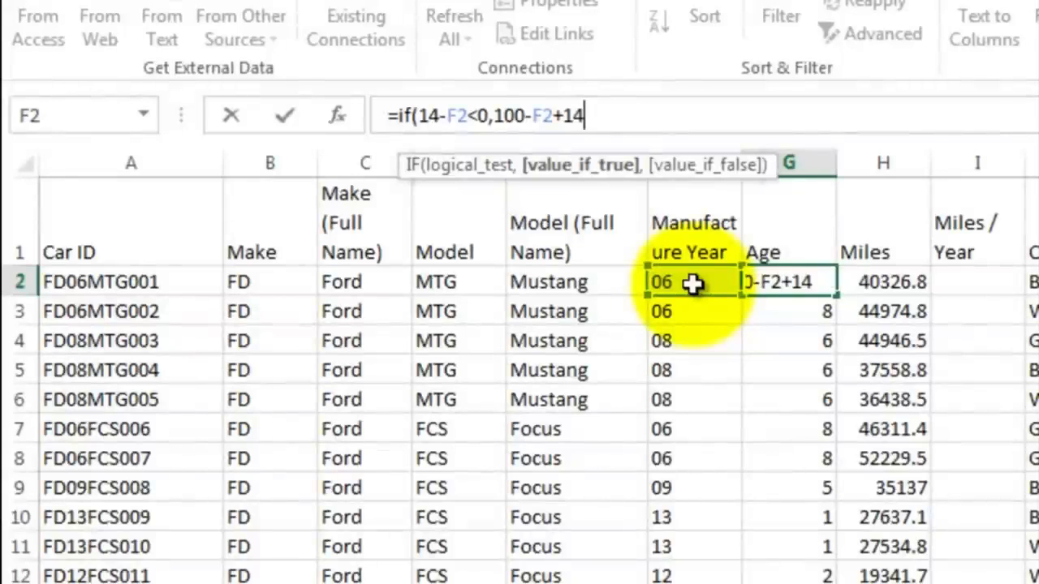
text(,)
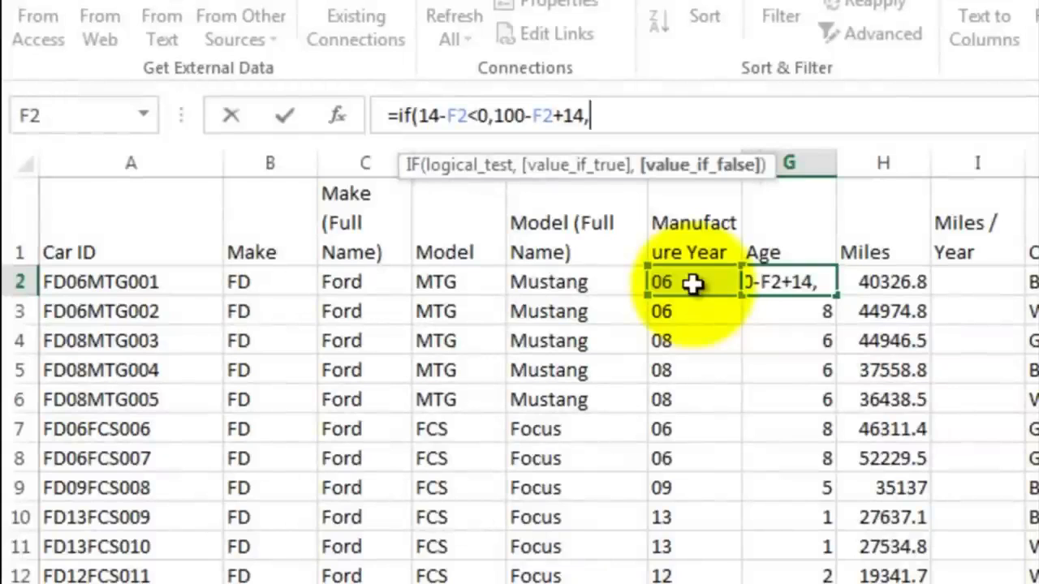
text(14-)
click(692, 282)
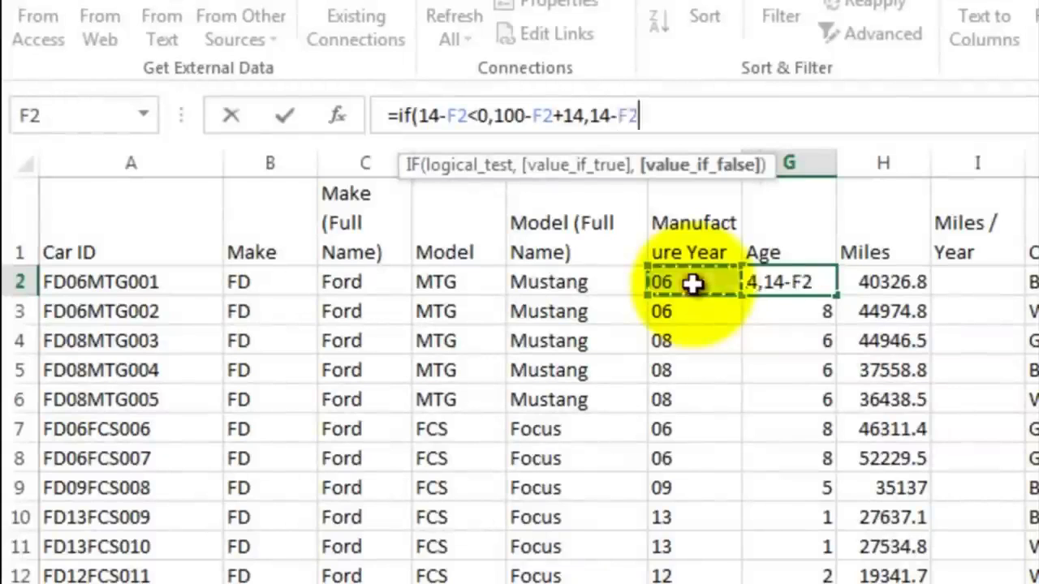
text())
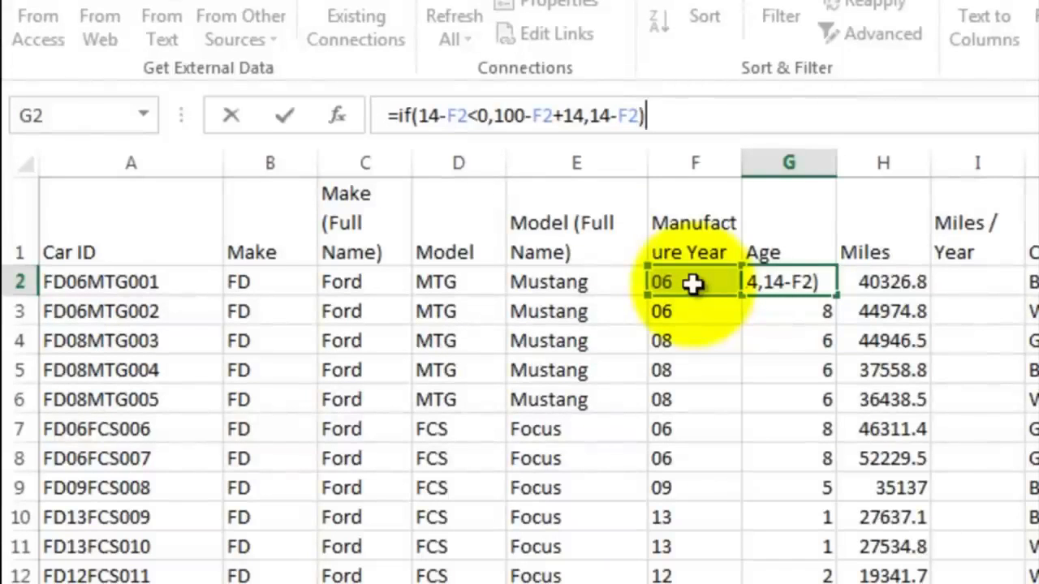
key(Return)
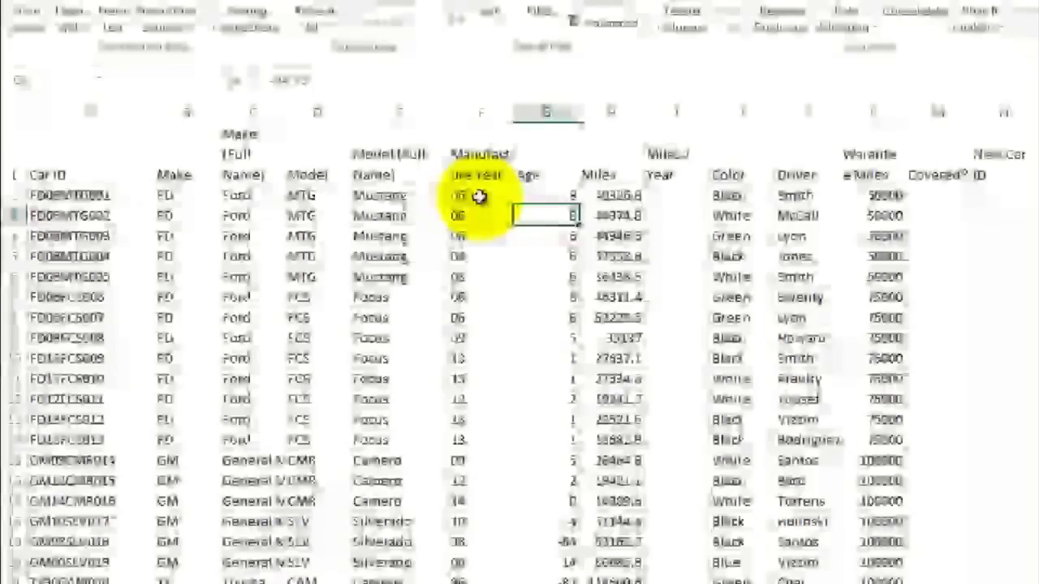
Step: Fill the IF age formula from G2 down column G through row 53 and check the ages of the 1990s cars
drag(546, 196, 553, 583)
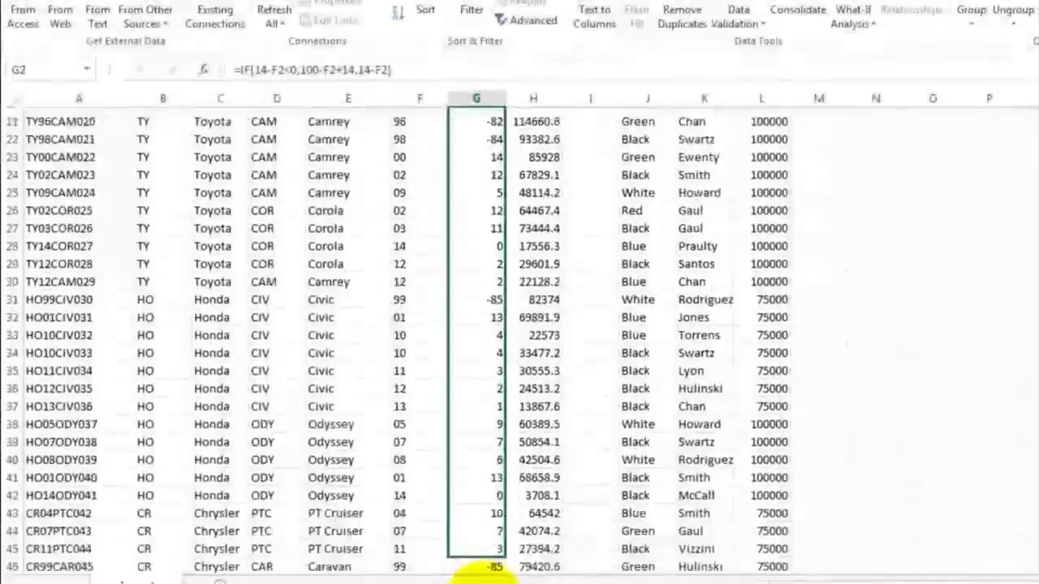
drag(485, 578, 480, 527)
key(ctrl+d)
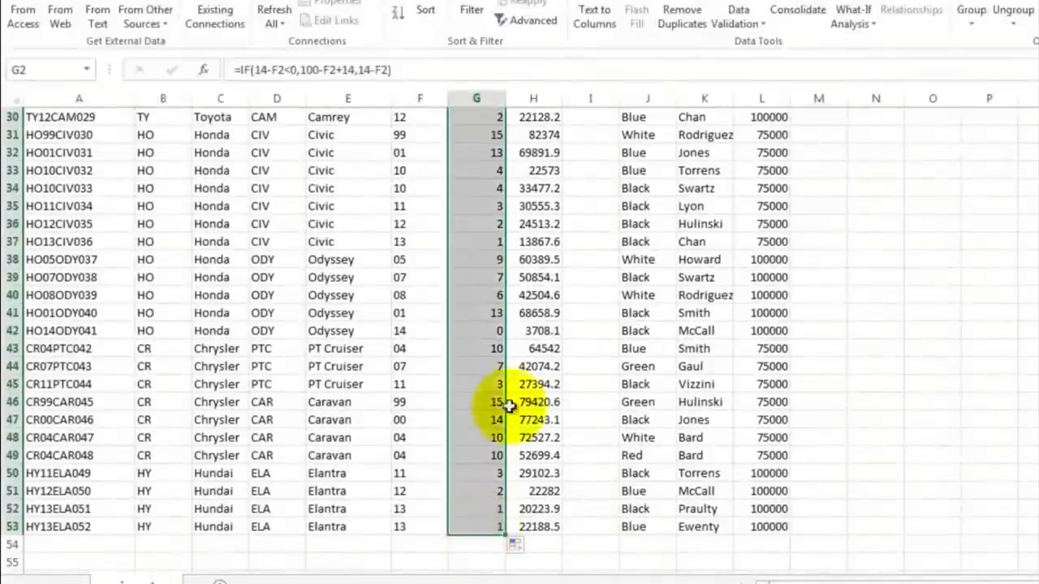
click(477, 171)
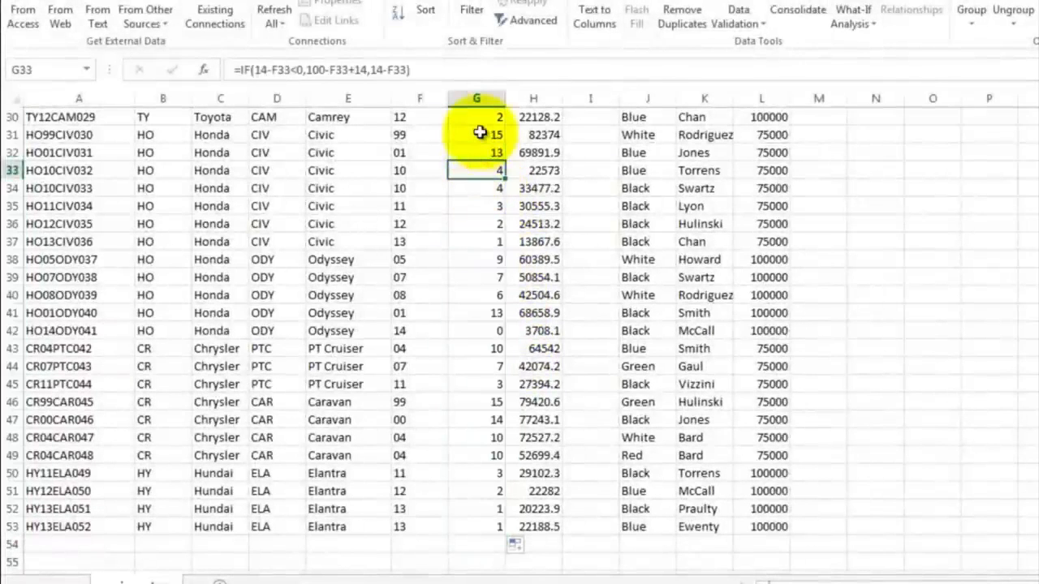
click(482, 135)
scroll(508, 242, up, 4)
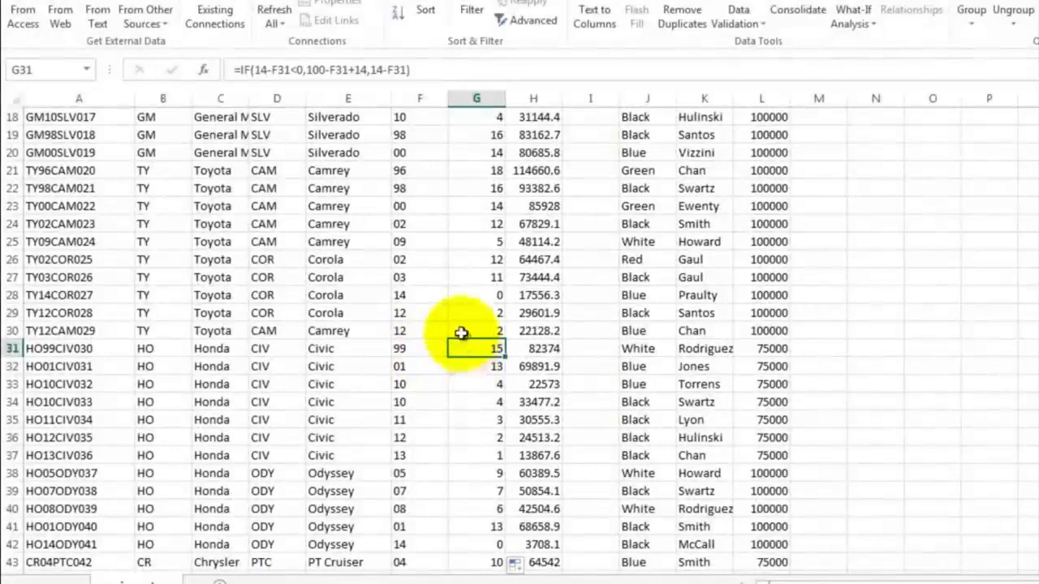
scroll(463, 341, up, 6)
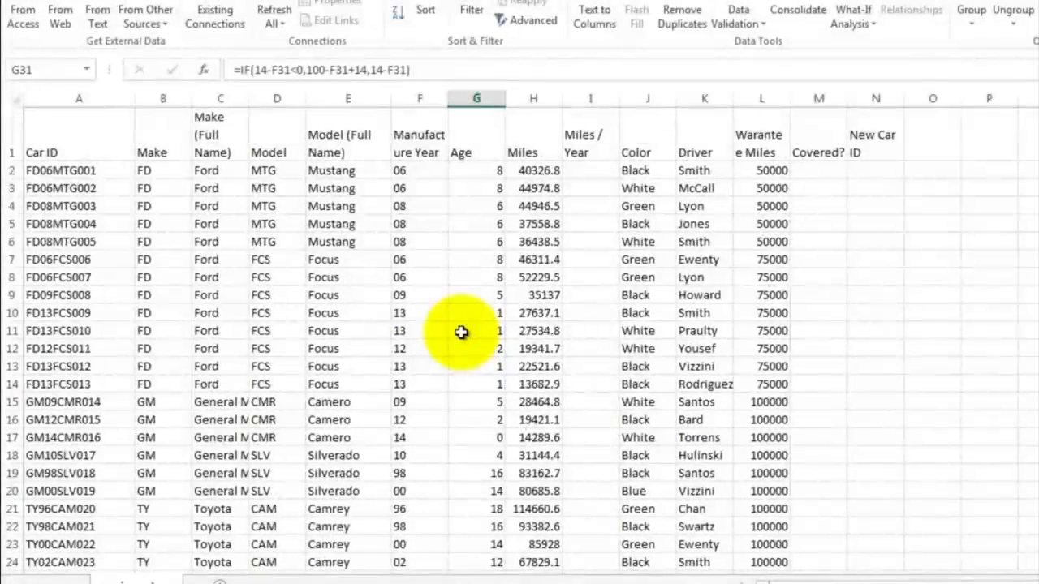
Step: Enter a miles-per-year formula in I2 dividing the Miles in H2 by the Age in G2
click(585, 172)
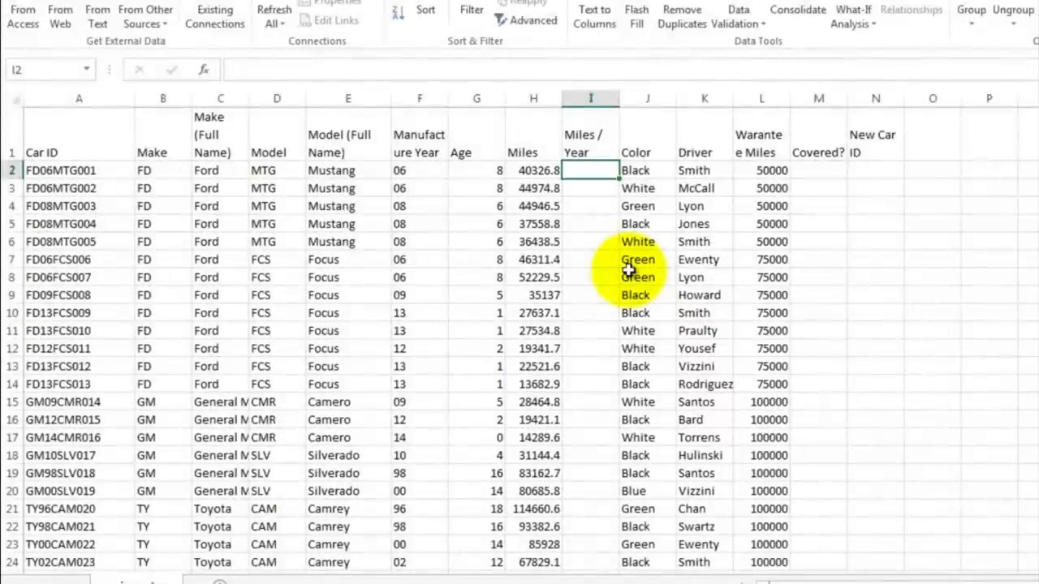
text(=)
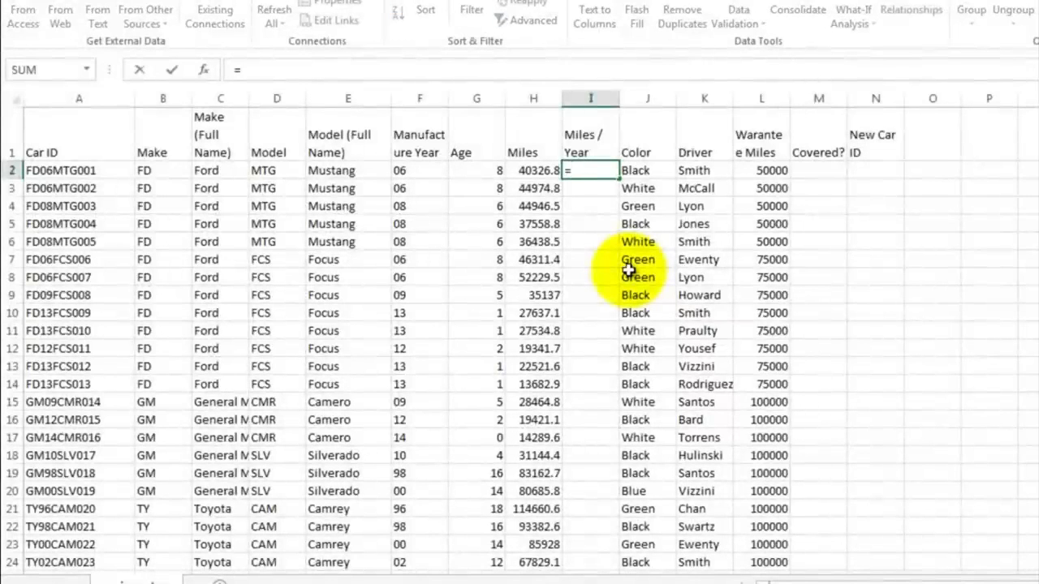
click(527, 170)
text(/)
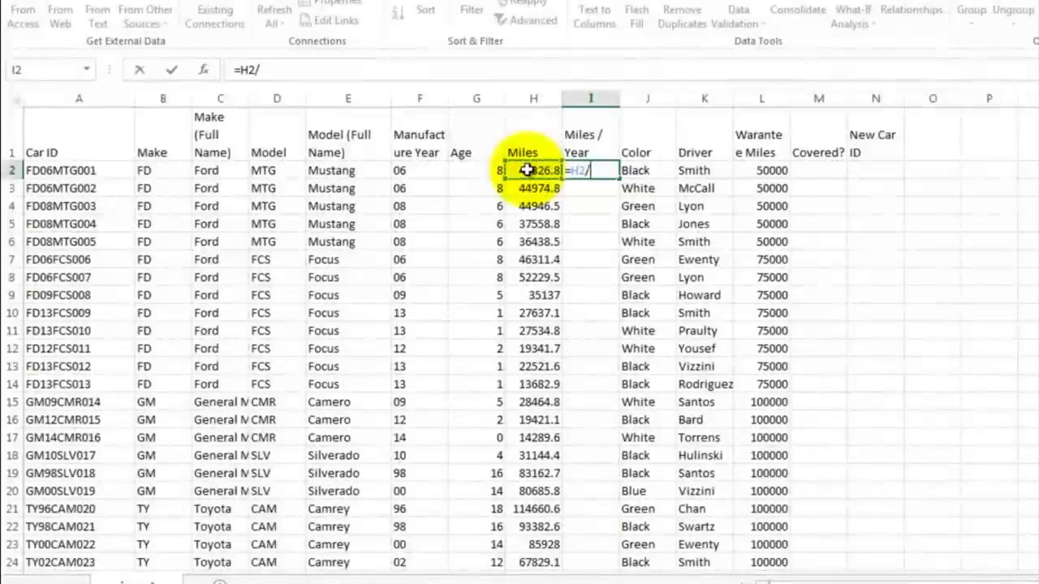
click(478, 168)
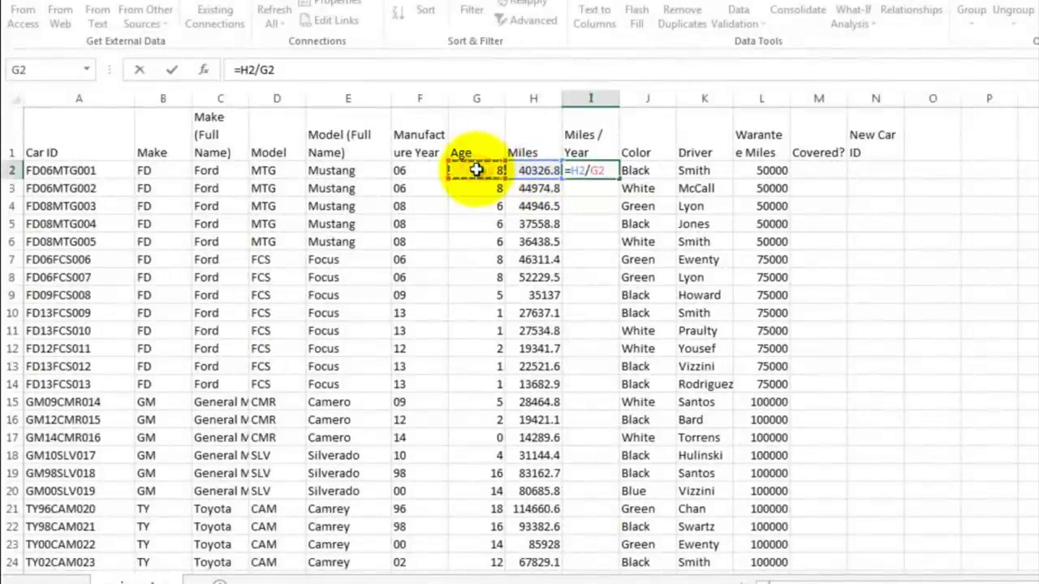
key(Return)
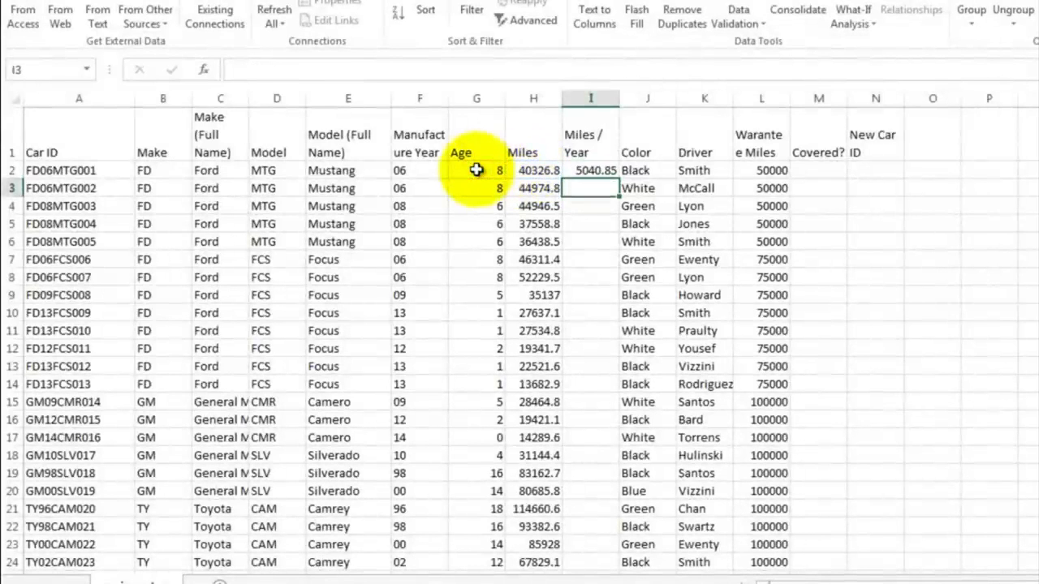
Step: Fill the miles-per-year formula from I2 down column I through row 53
click(582, 169)
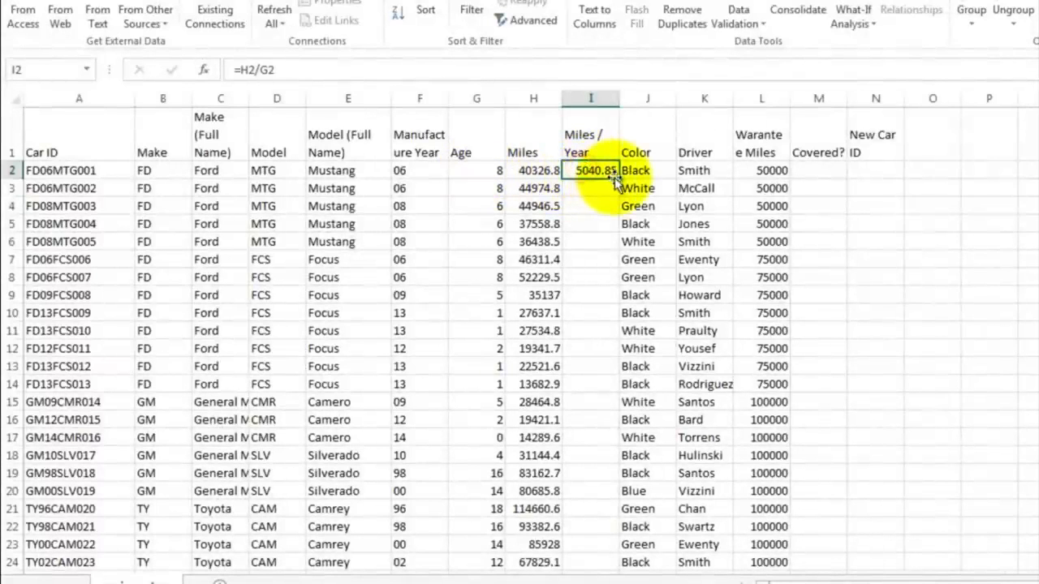
drag(617, 177, 597, 544)
click(592, 241)
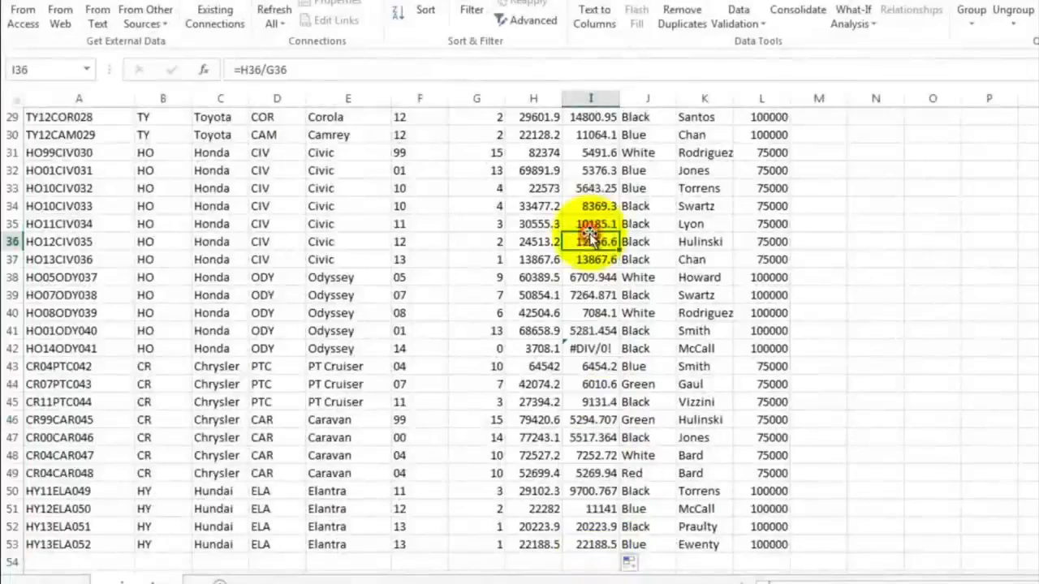
Step: Change the miles-per-year formula in I2 to =H2/(G2+.5) so zero-age cars no longer divide by zero
scroll(591, 240, up, 3)
scroll(591, 238, up, 9)
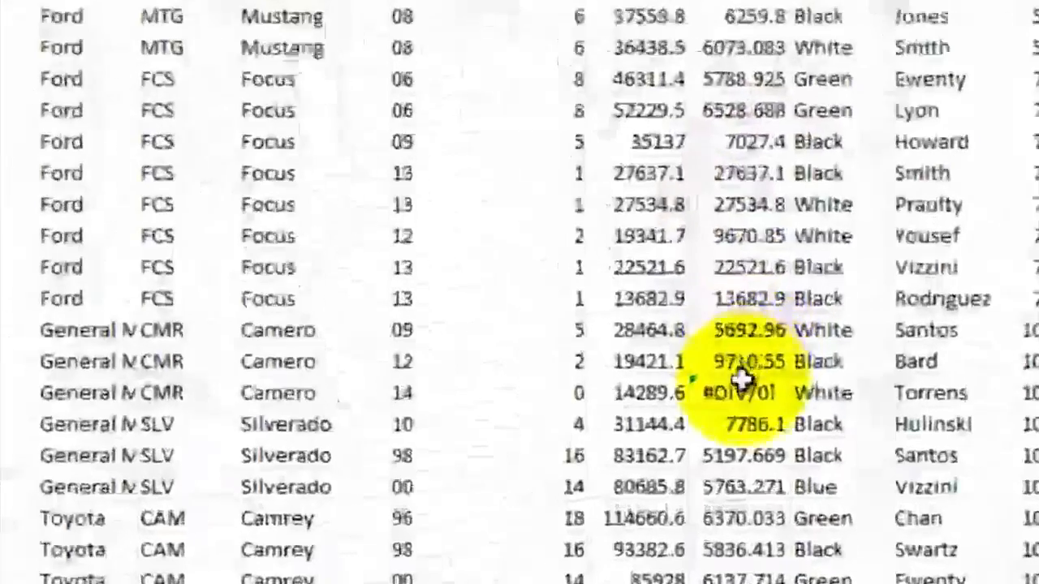
click(591, 438)
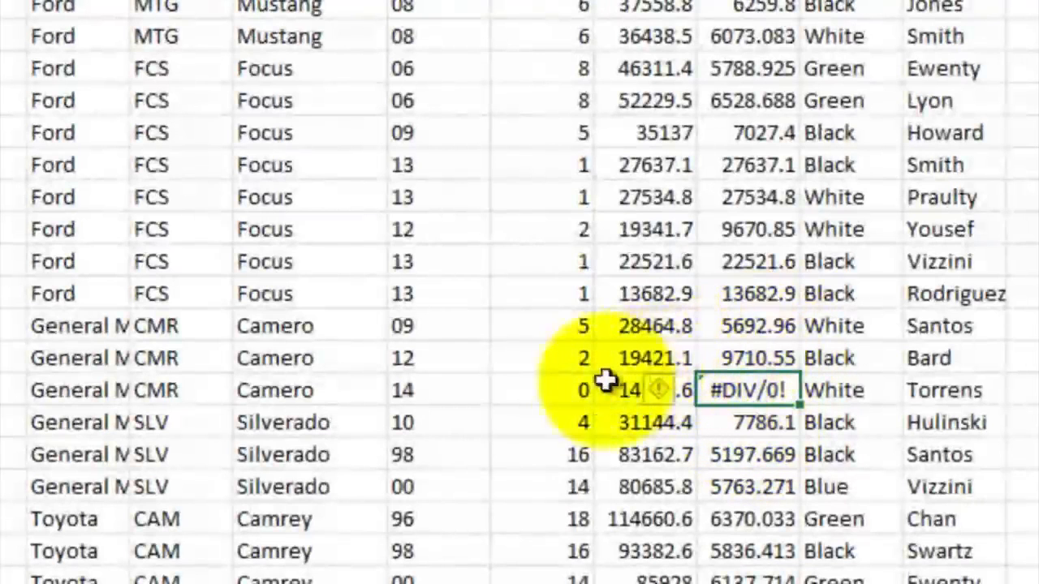
click(566, 388)
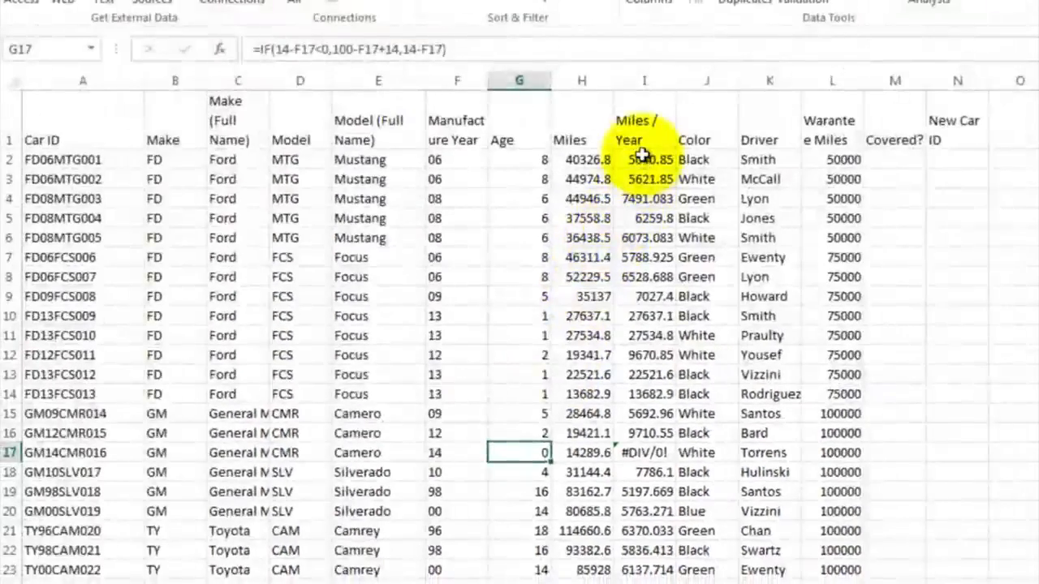
click(641, 158)
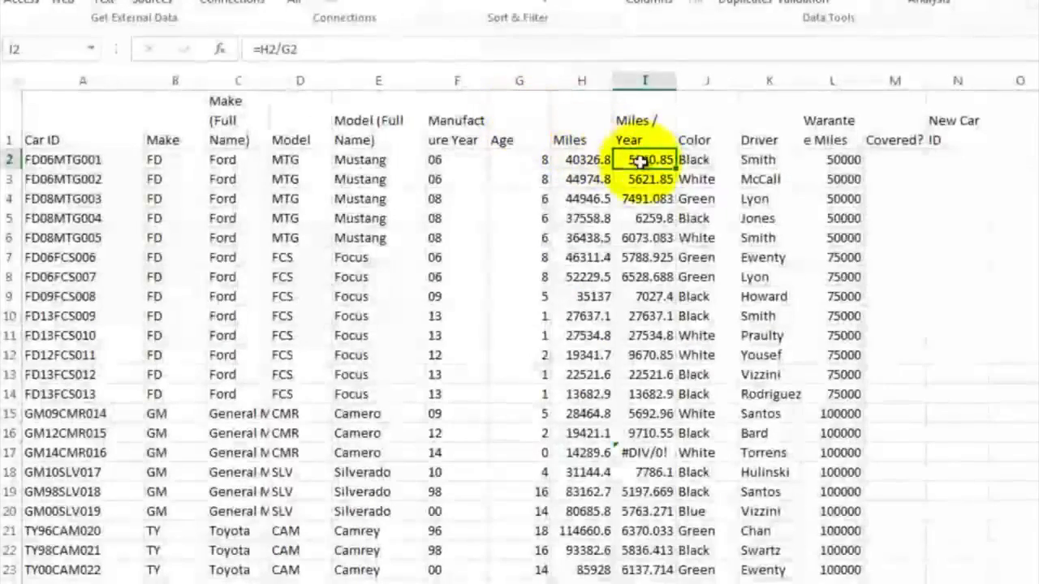
double_click(641, 160)
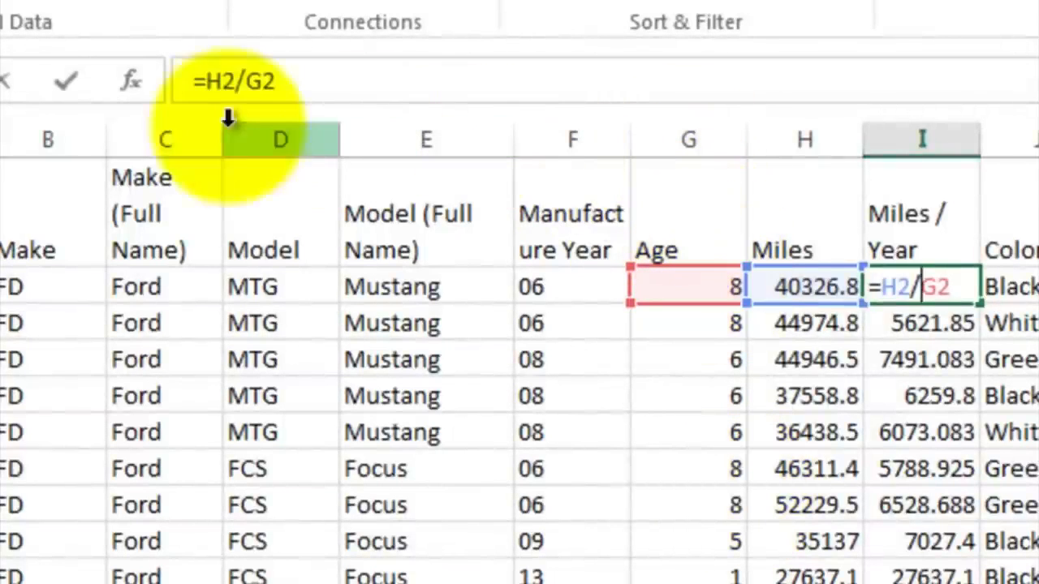
click(239, 81)
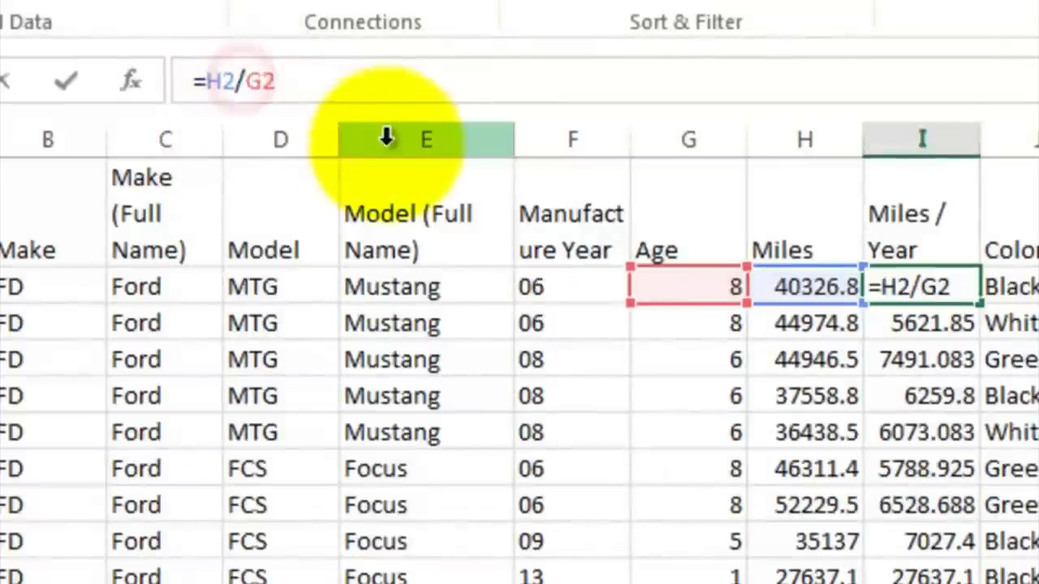
click(244, 81)
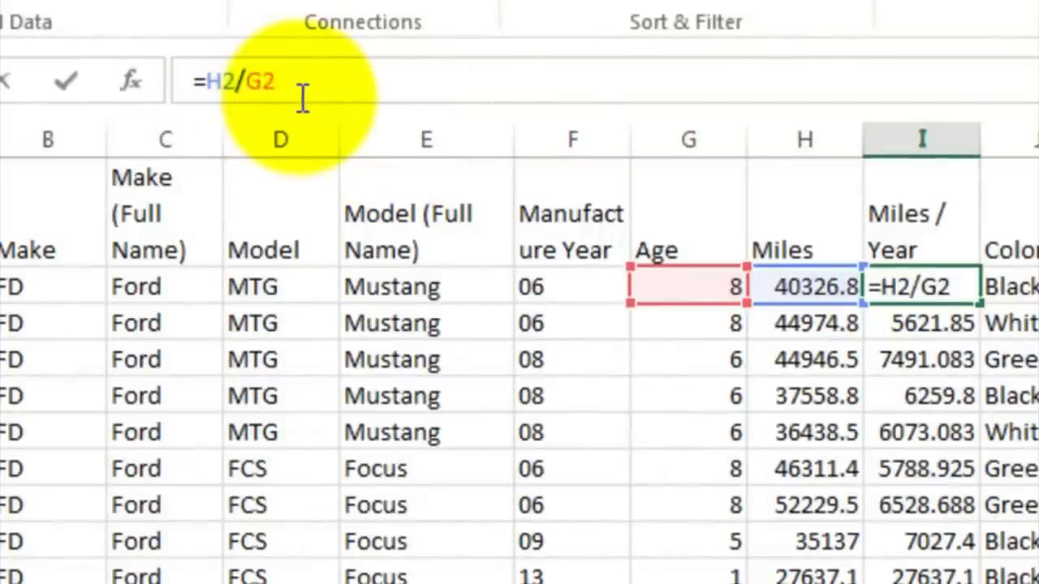
text((G2)
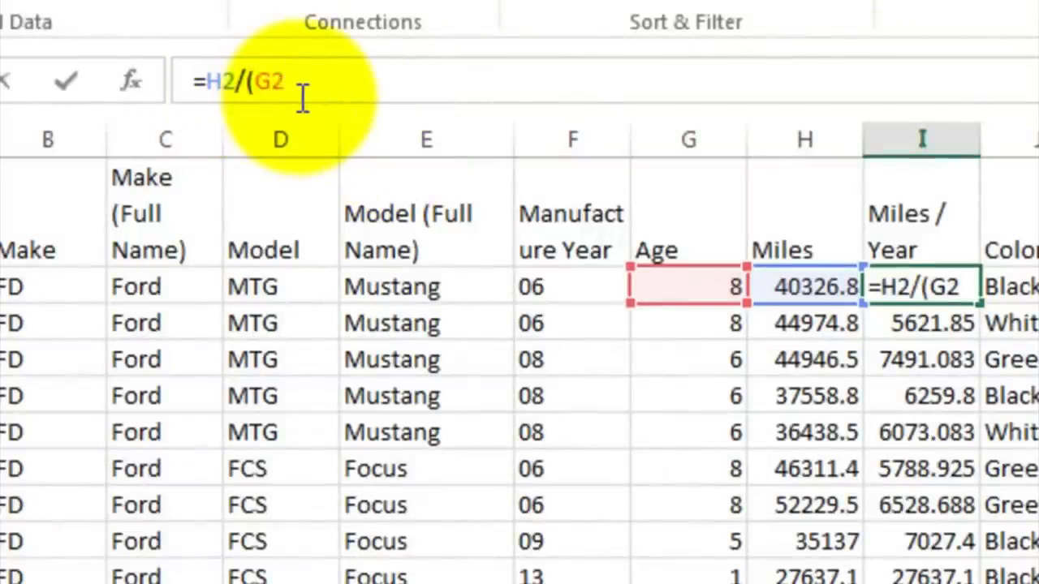
text(+5))
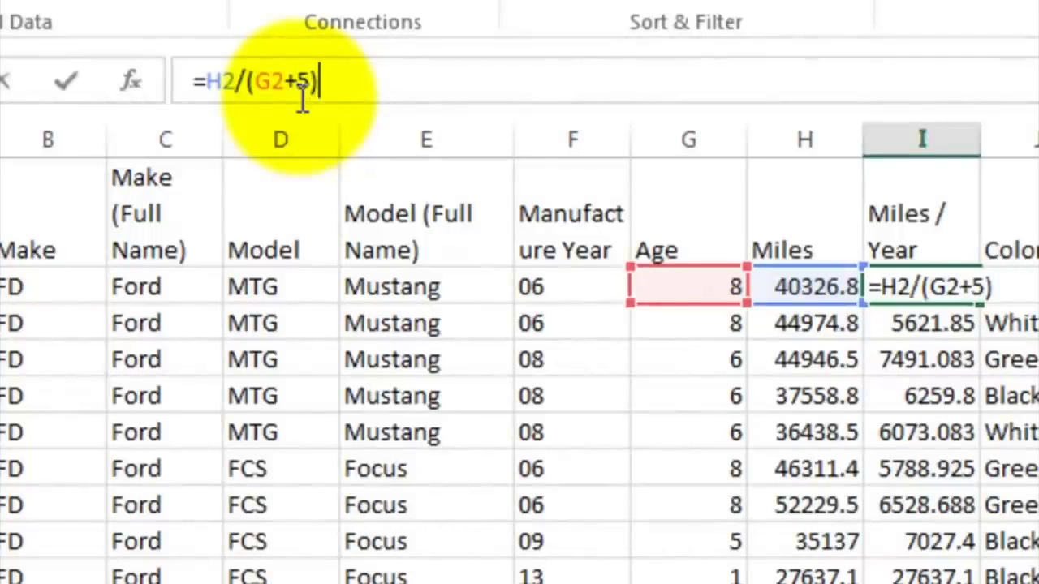
key(BackSpace)
key(BackSpace)
text(.)
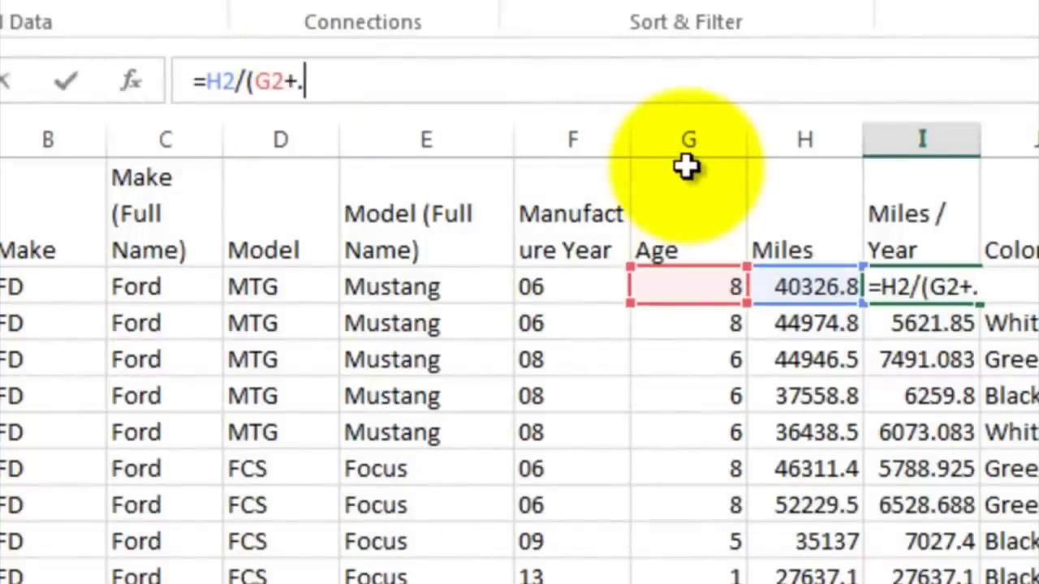
text(5))
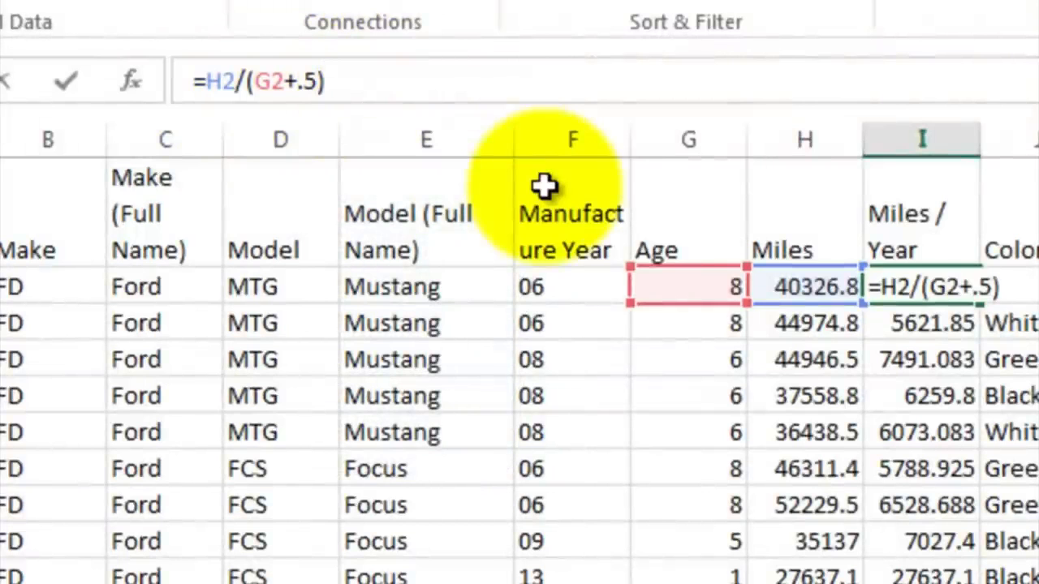
key(Return)
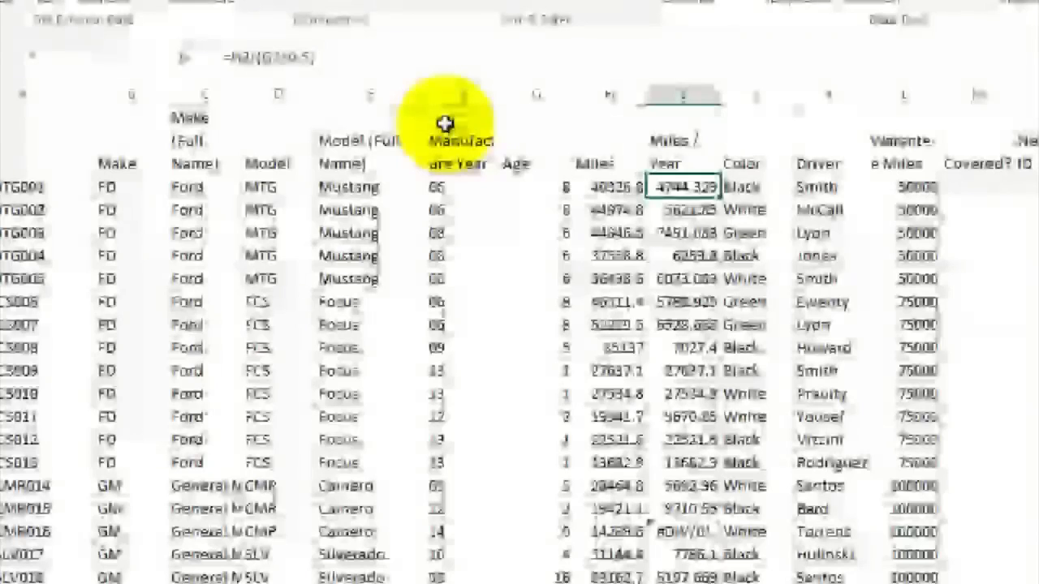
Step: Fill the revised miles-per-year formula from I2 down column I through row 53
mouse_move(720, 198)
mouse_down()
mouse_move(612, 577)
mouse_move(616, 537)
mouse_up()
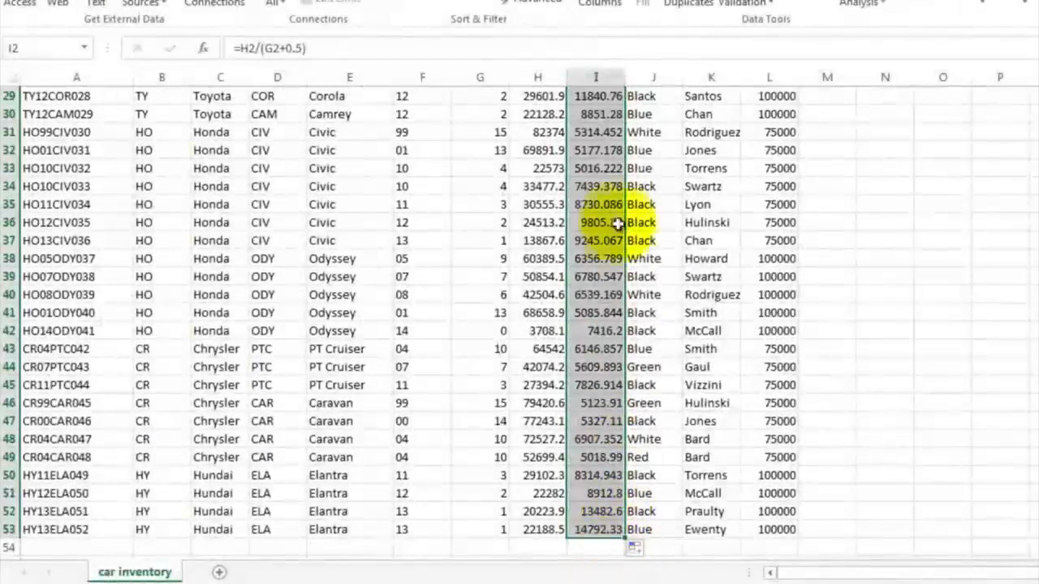
click(610, 136)
scroll(610, 136, up, 10)
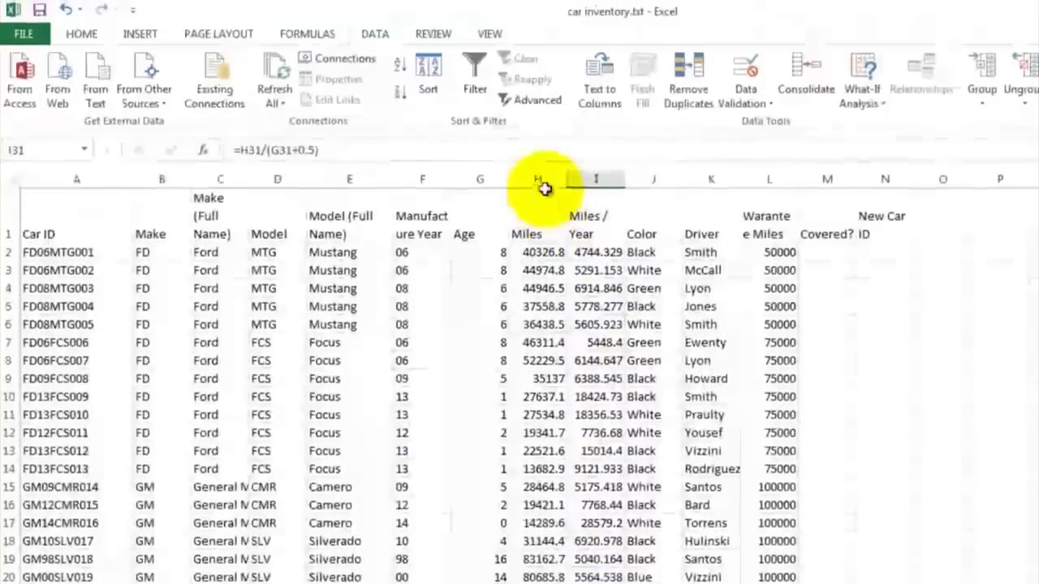
Step: Apply comma number style to the Miles and Miles / Year columns H and I
click(542, 80)
drag(542, 180, 594, 177)
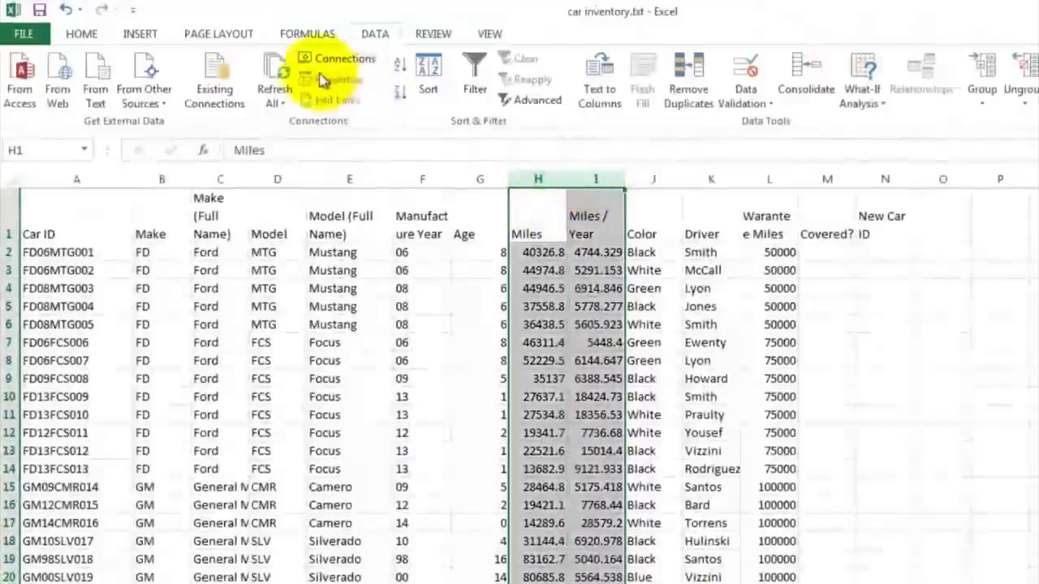
click(87, 38)
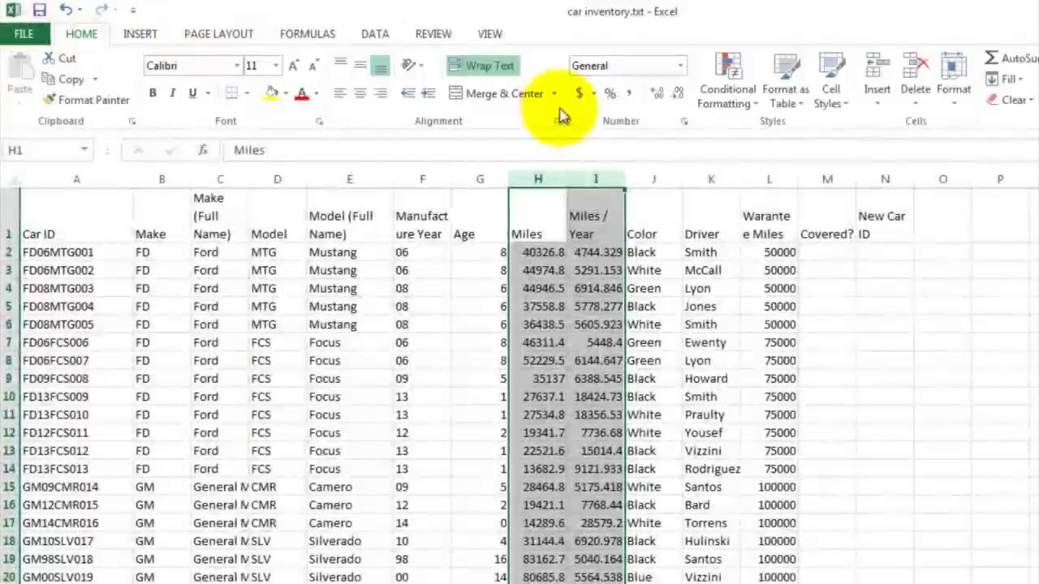
click(633, 96)
click(602, 270)
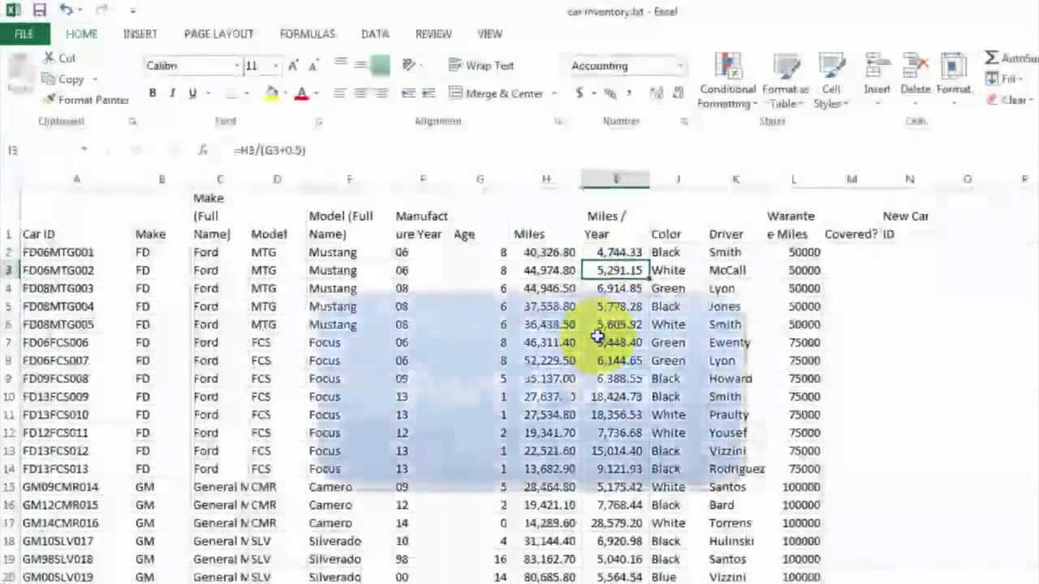
Step: Enter =IF(H2<=L2,"Y","Not Covered") in M2 to flag whether the car's miles are within warranty
click(676, 252)
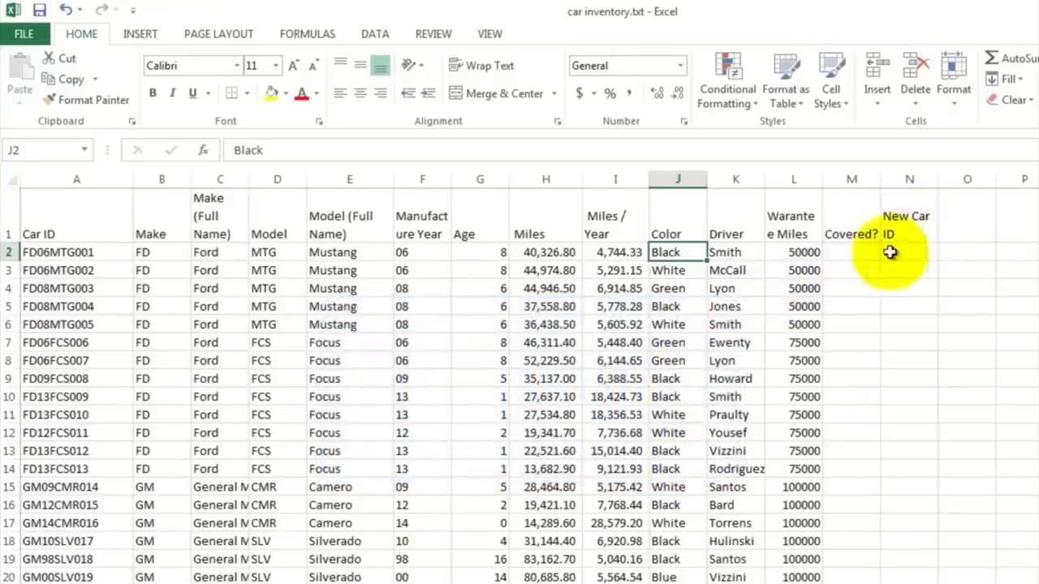
click(734, 253)
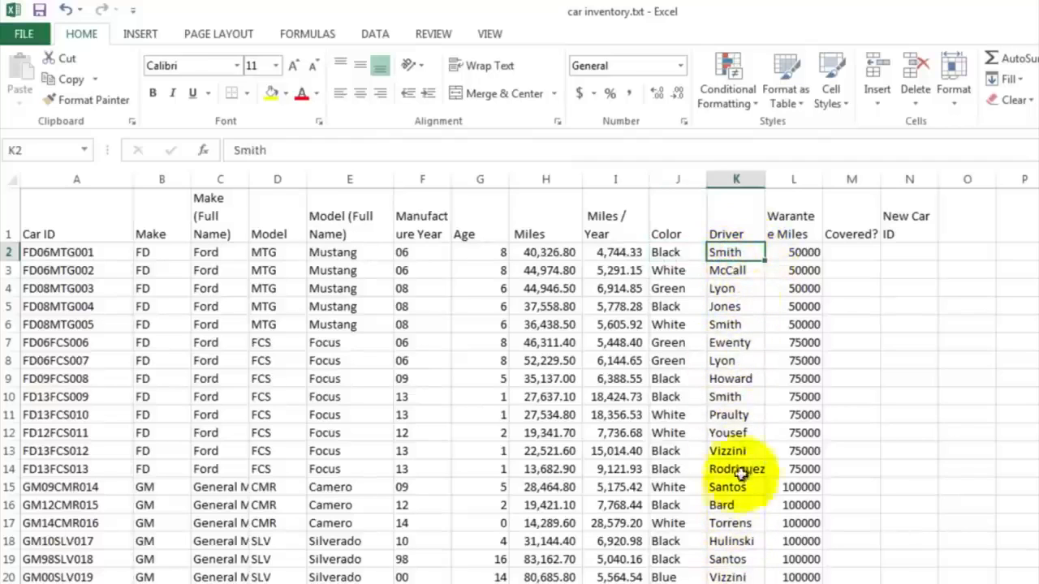
click(802, 253)
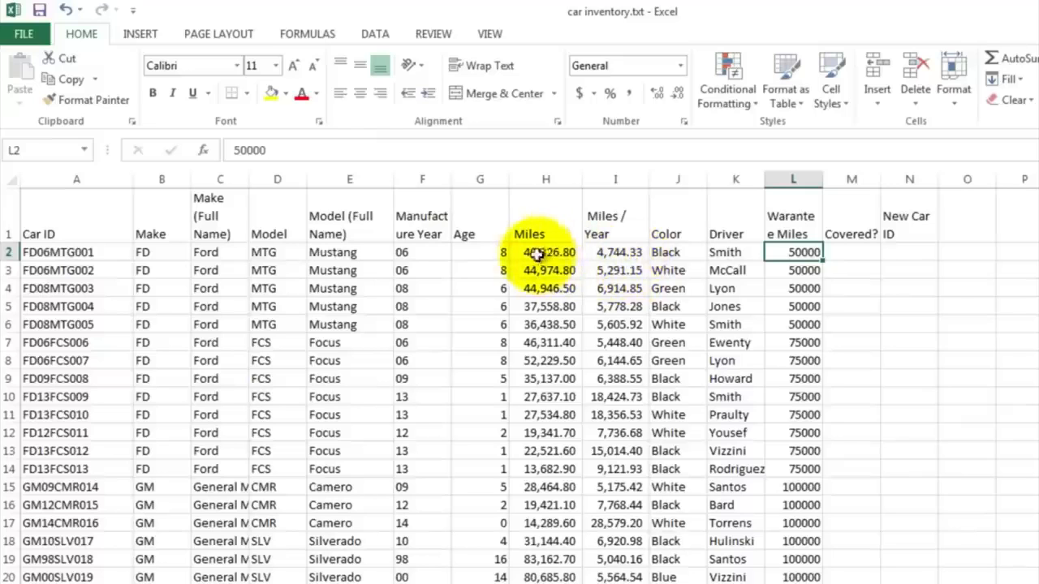
click(844, 252)
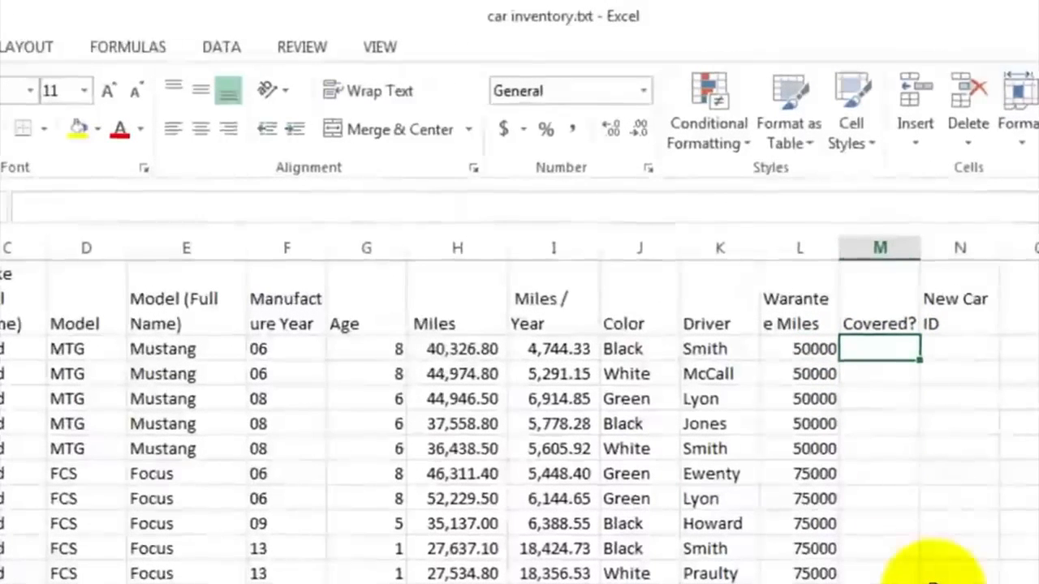
text(=if)
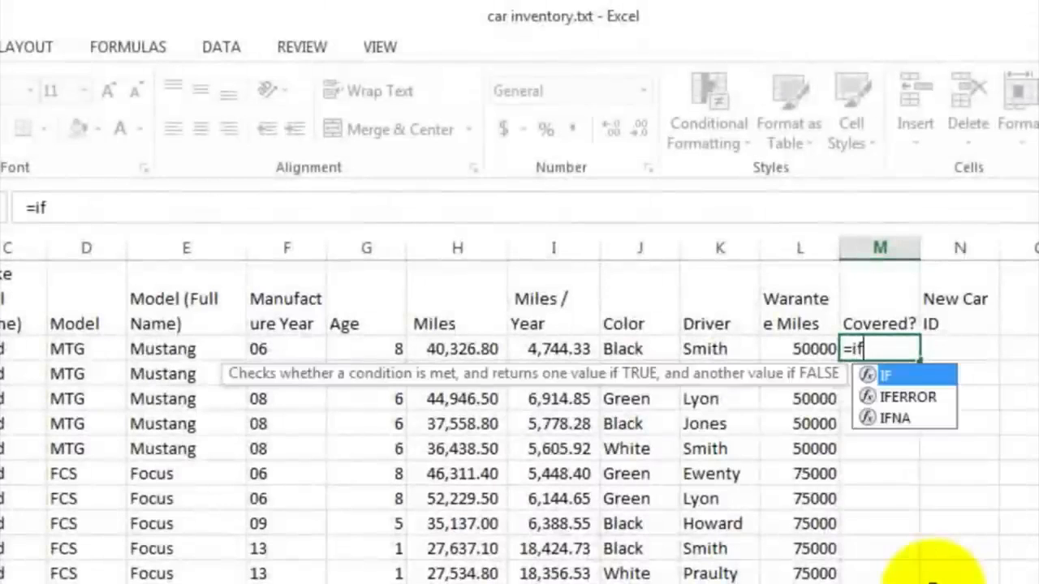
text(()
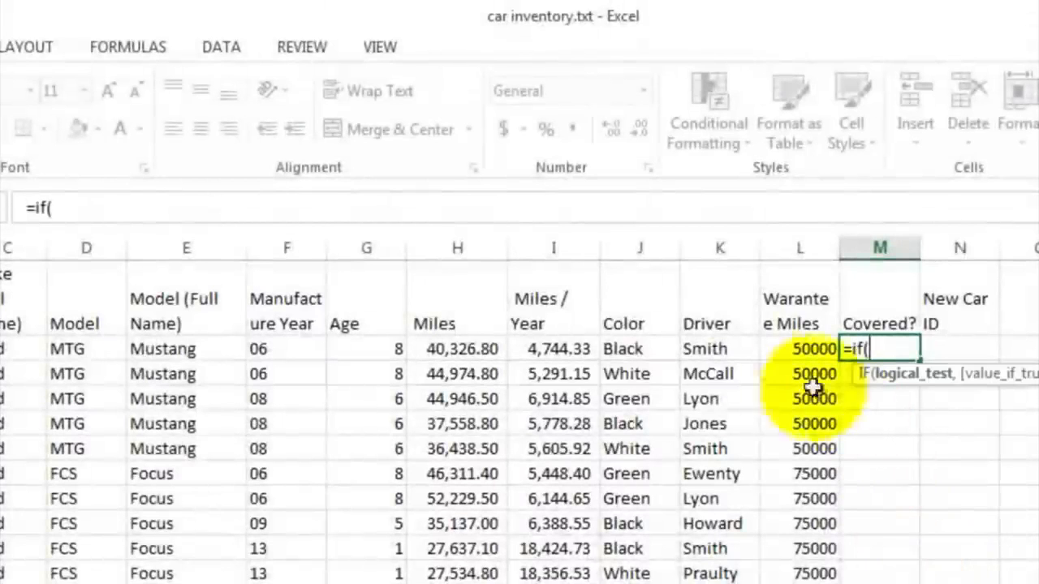
click(460, 349)
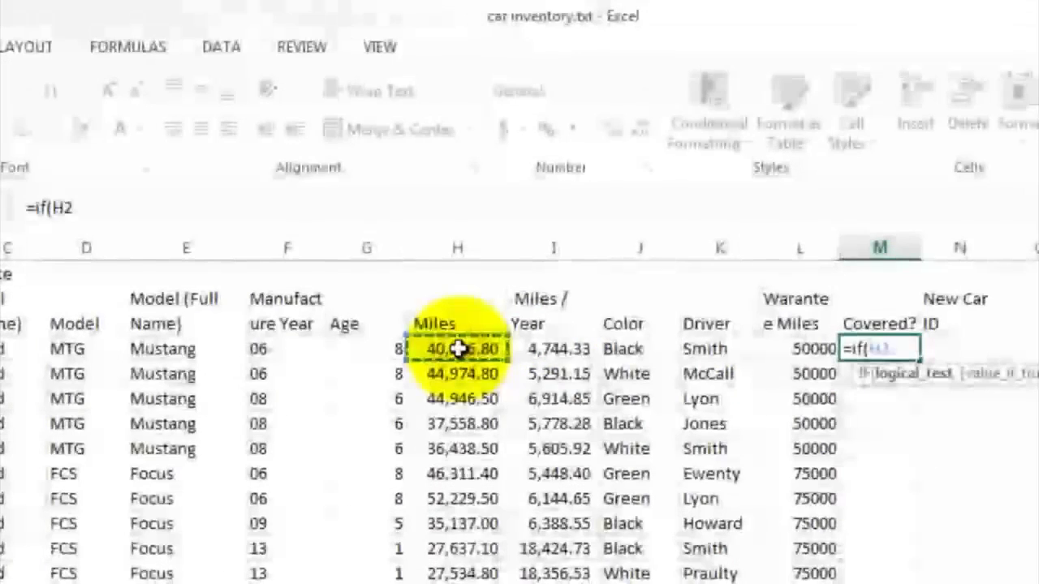
text(<)
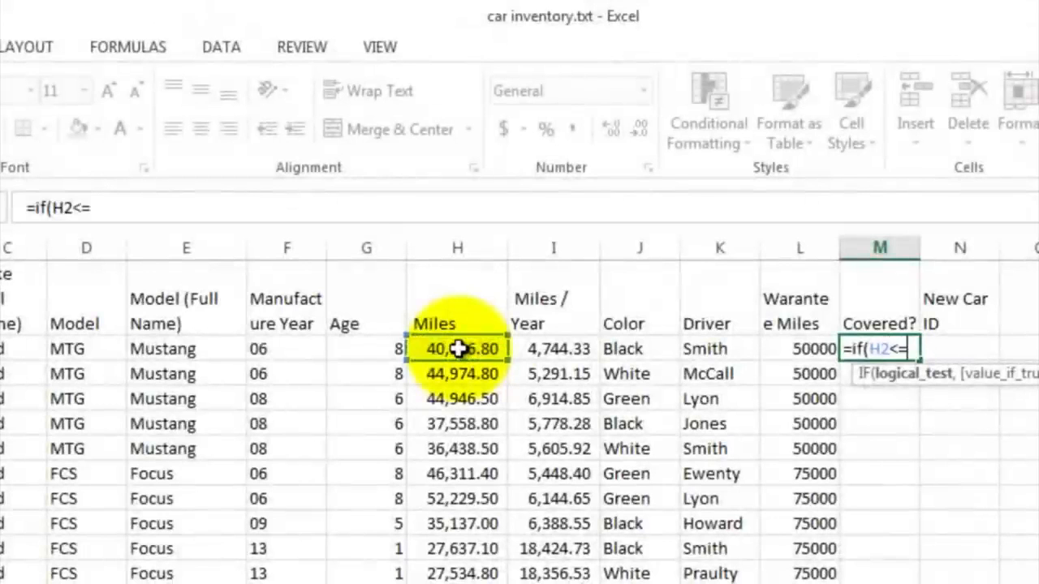
text(=)
click(782, 347)
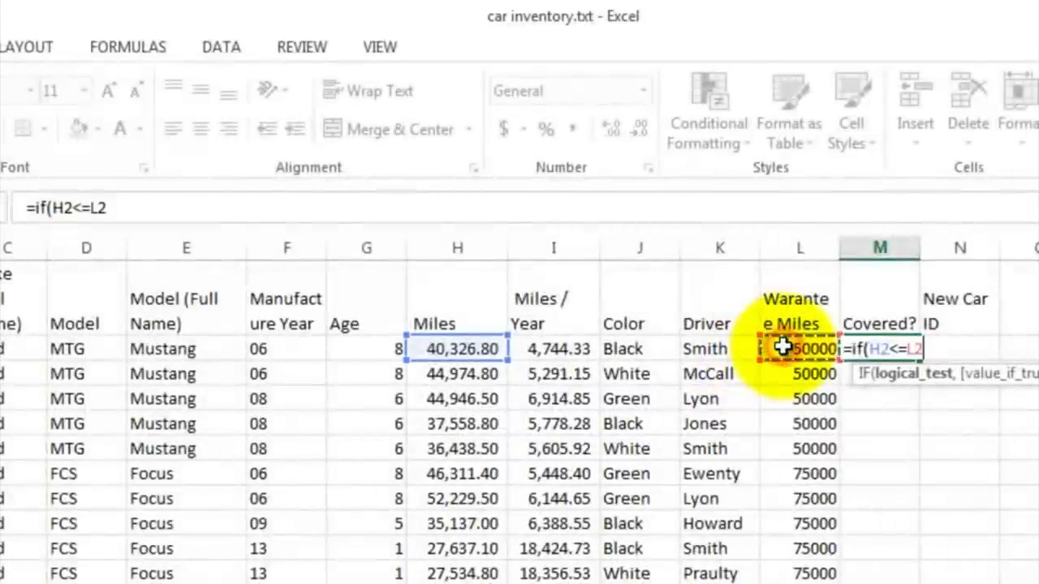
text(,)
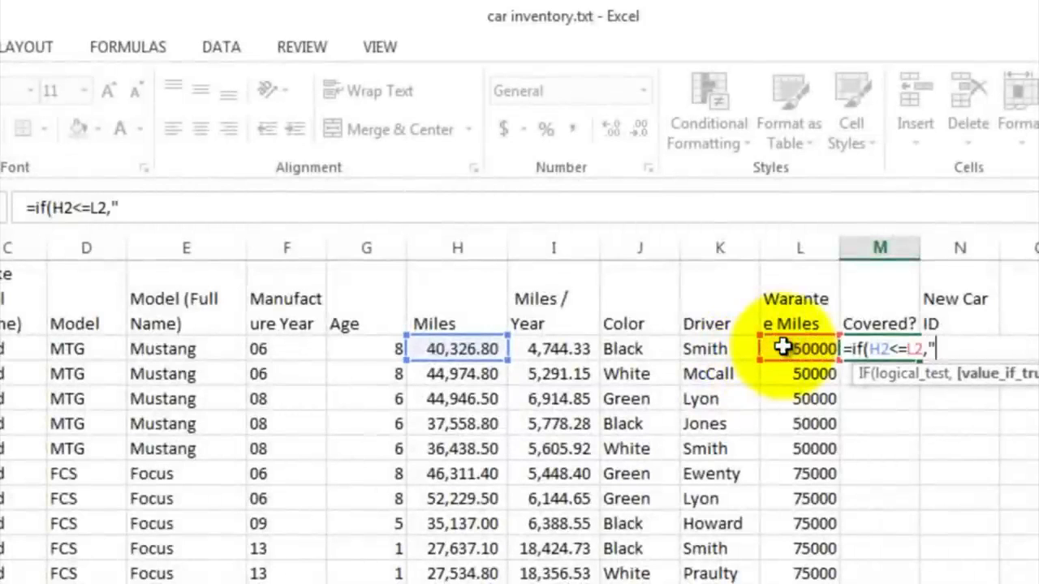
text("Y",)
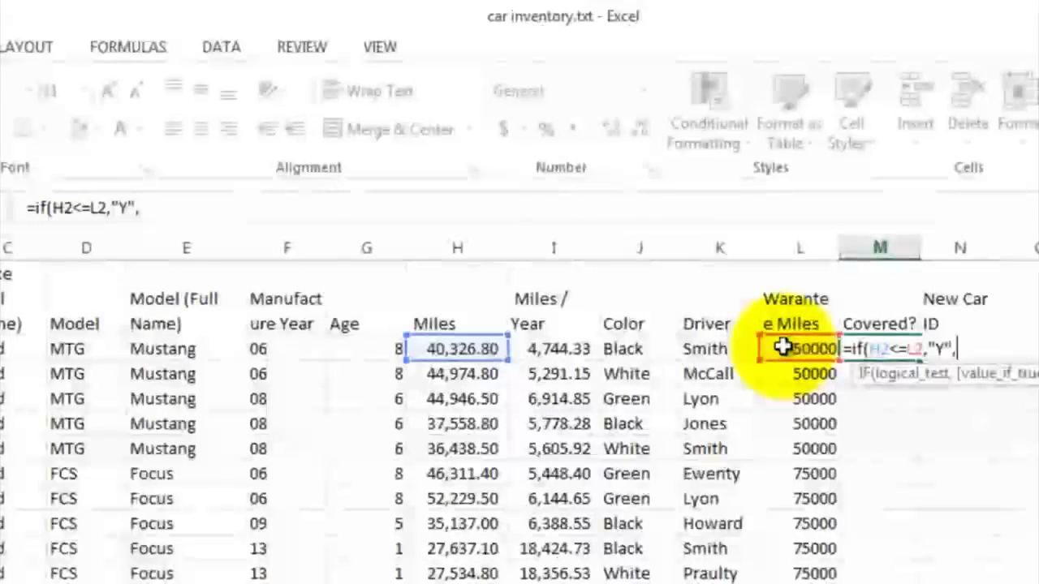
text("Not Cover)
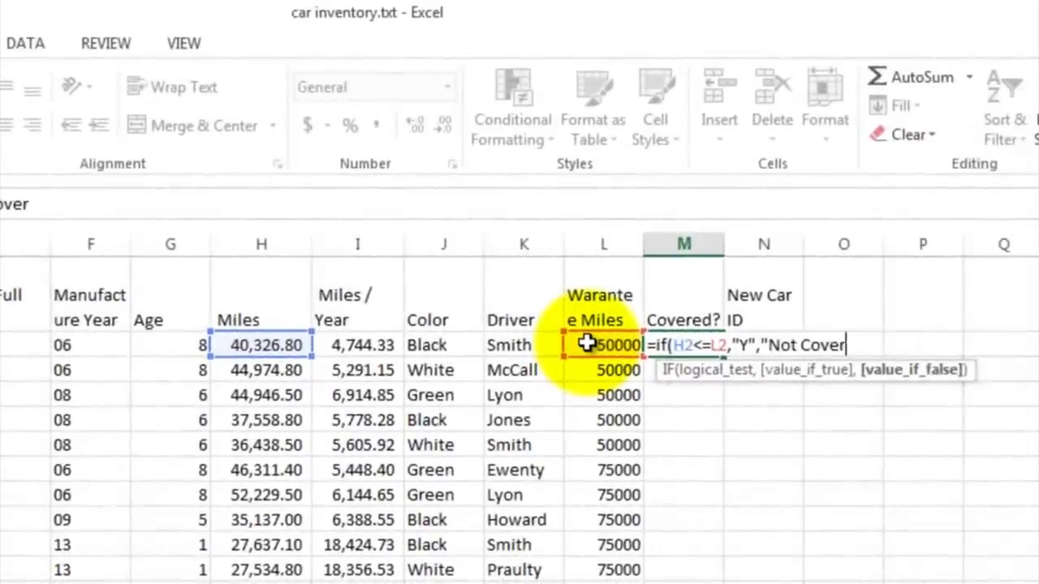
text(ed")
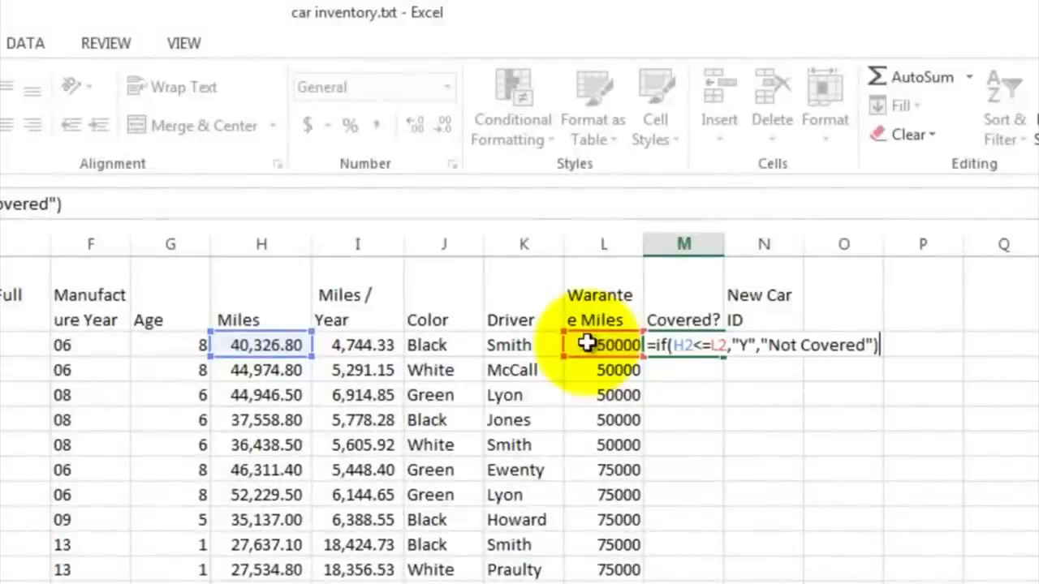
key(Return)
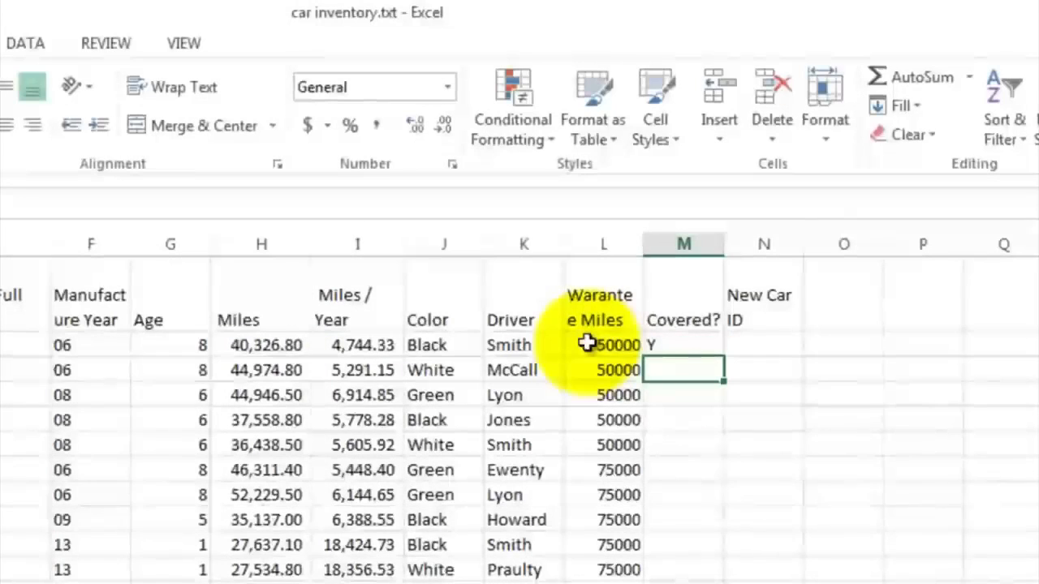
Step: Fill the Covered? formula from M2 down column M through row 53
click(703, 346)
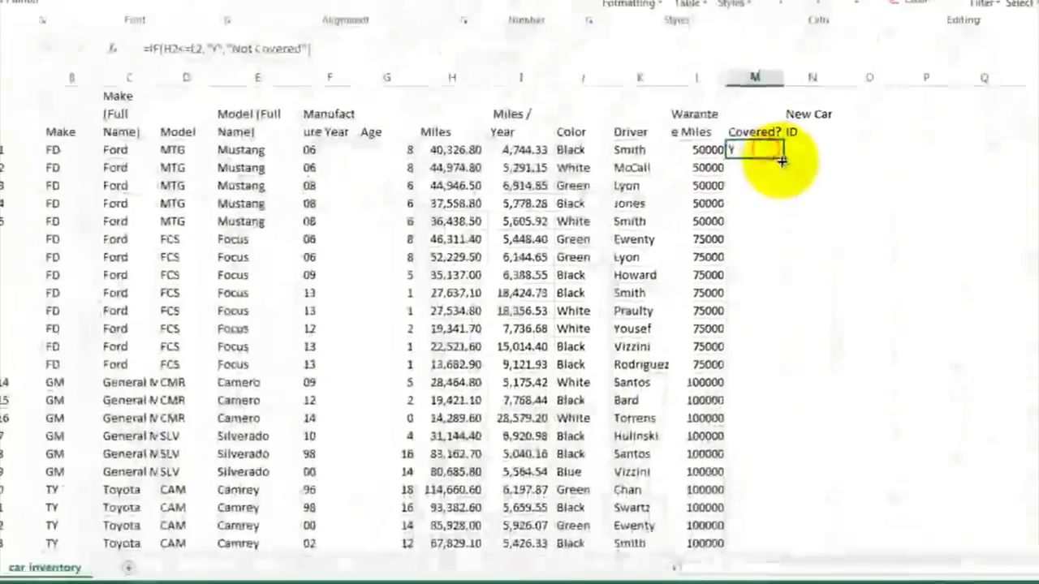
drag(784, 160, 769, 537)
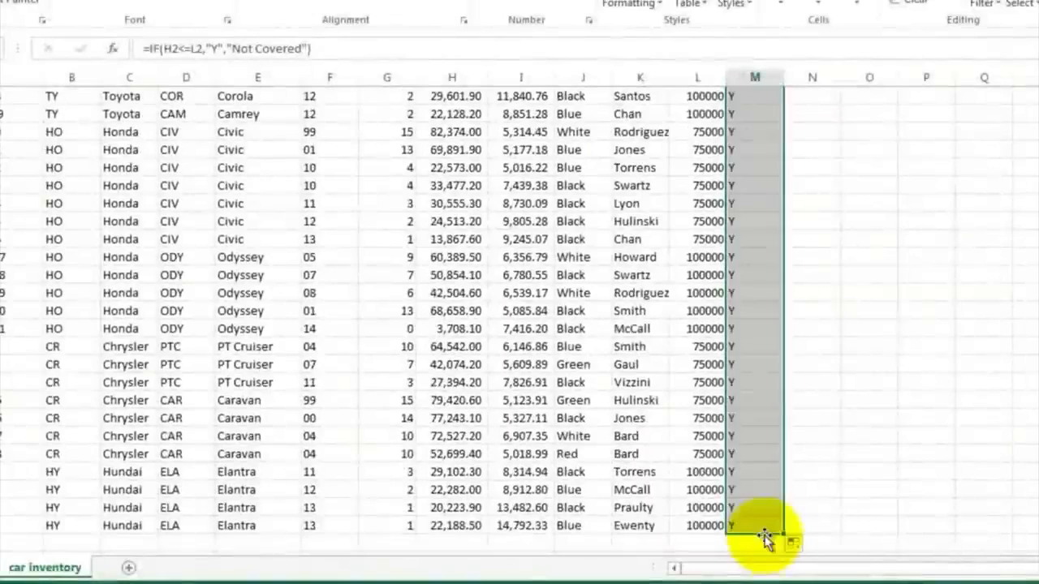
click(781, 223)
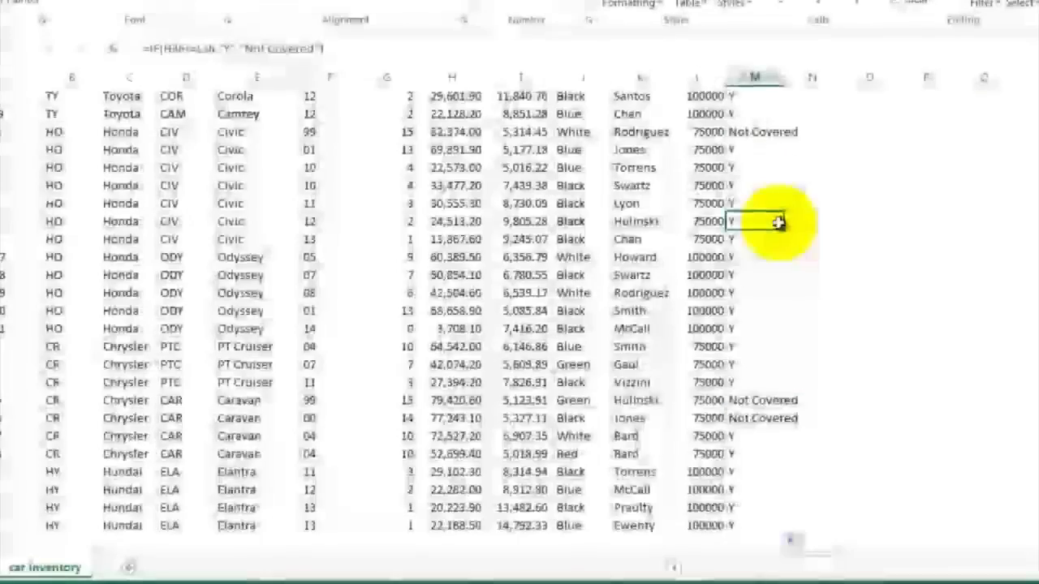
scroll(779, 224, up, 8)
scroll(780, 224, up, 2)
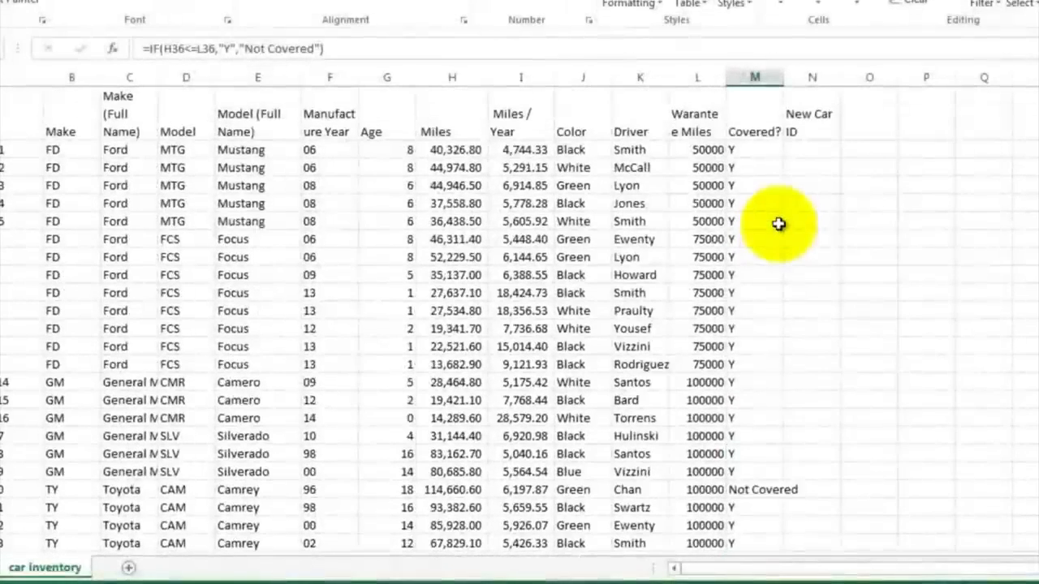
Step: Start a CONCATENATE formula in N2 under New Car ID that joins the make B2, year F2 and model D2
click(802, 151)
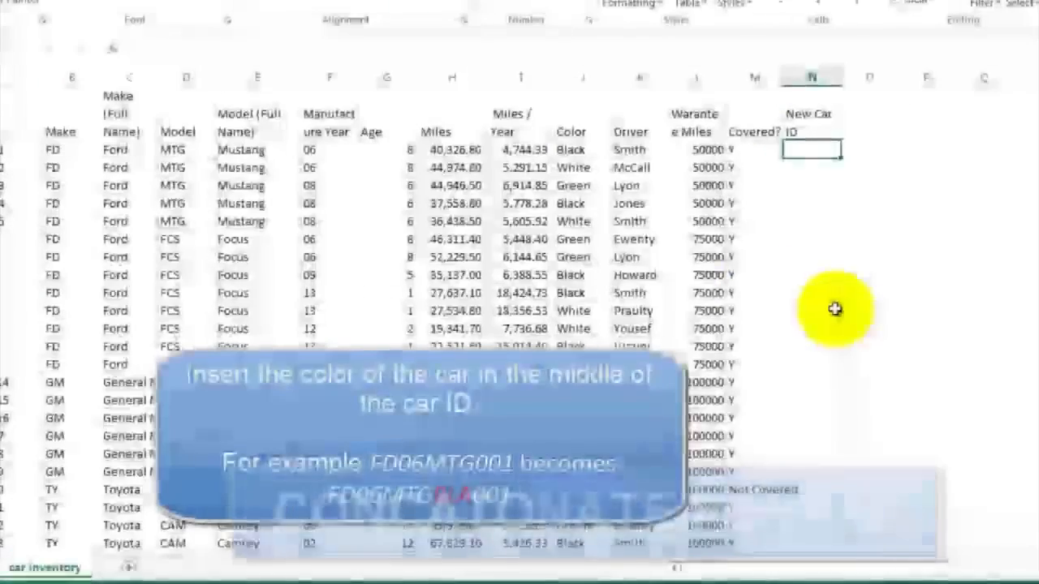
click(73, 153)
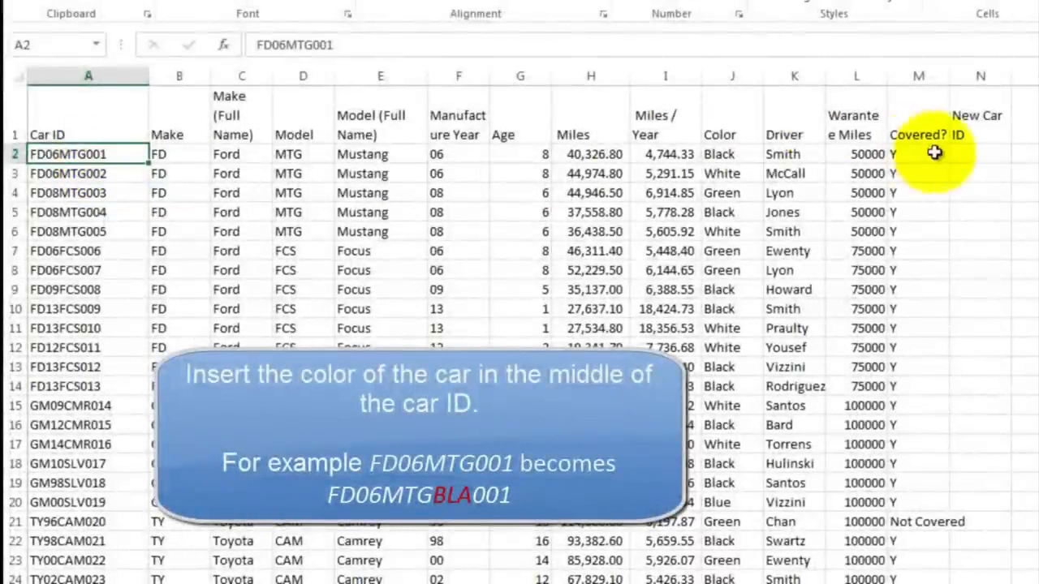
click(962, 156)
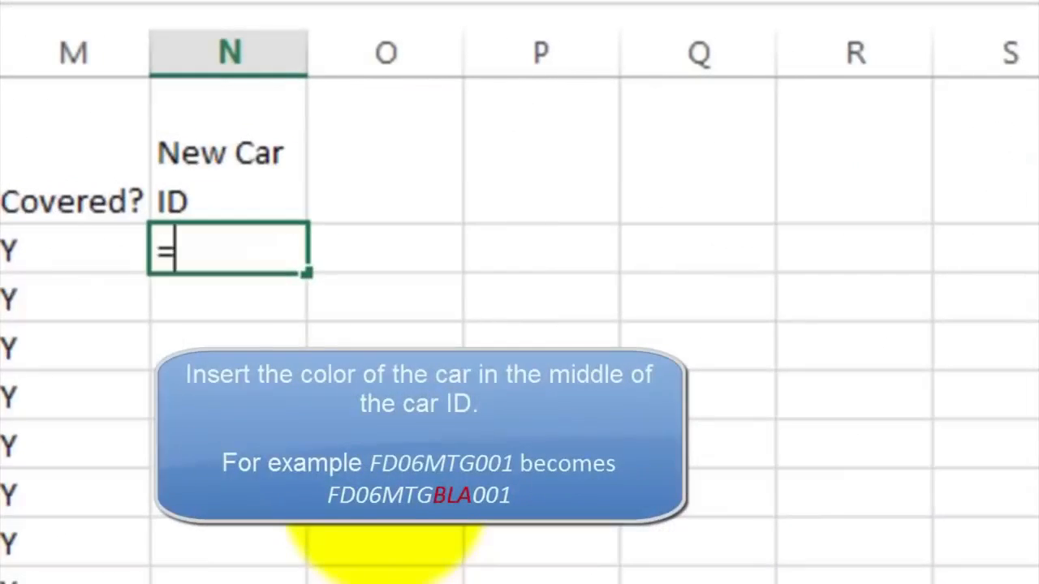
text(con)
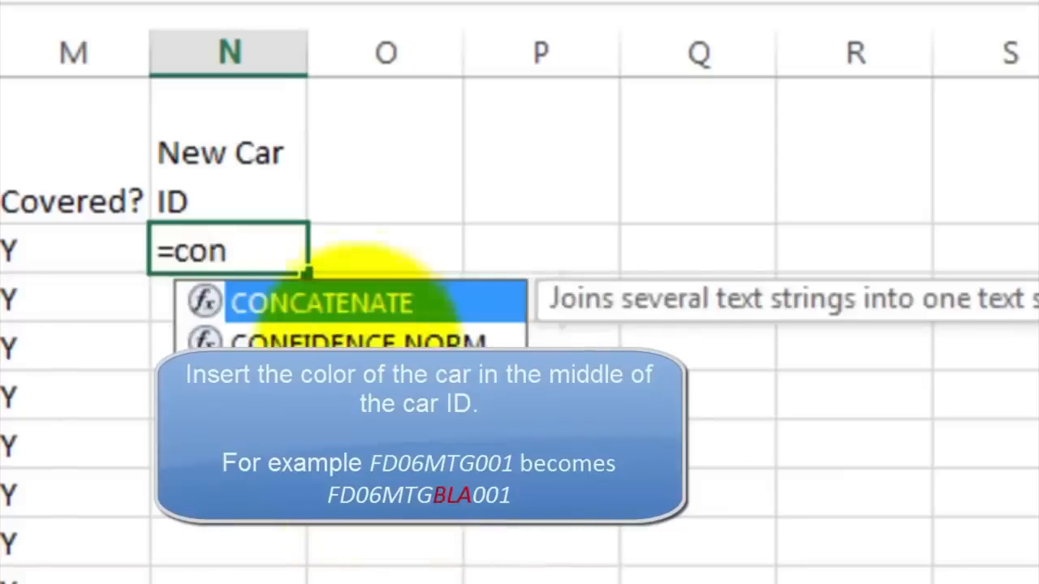
double_click(349, 306)
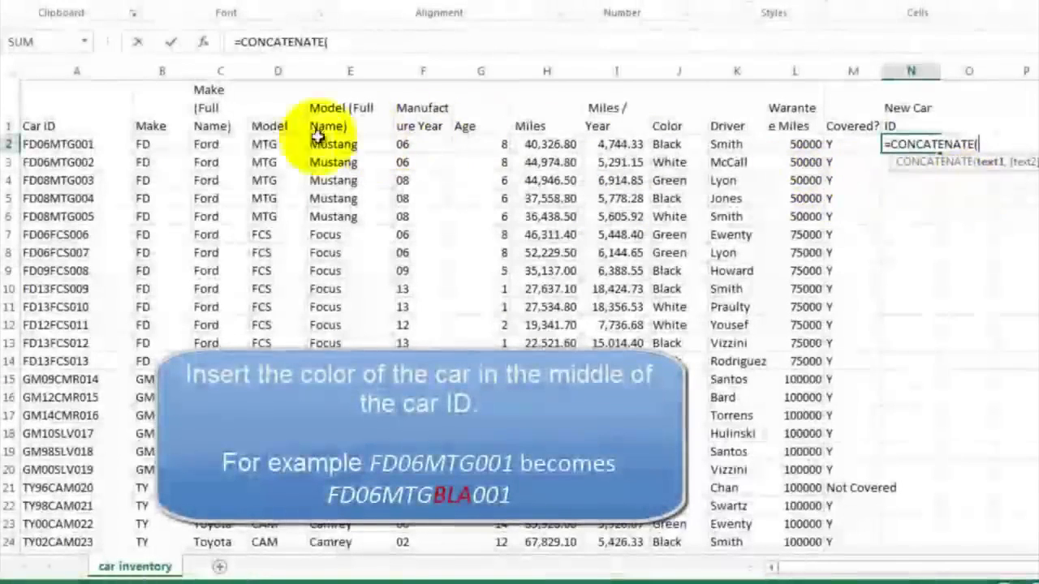
click(168, 146)
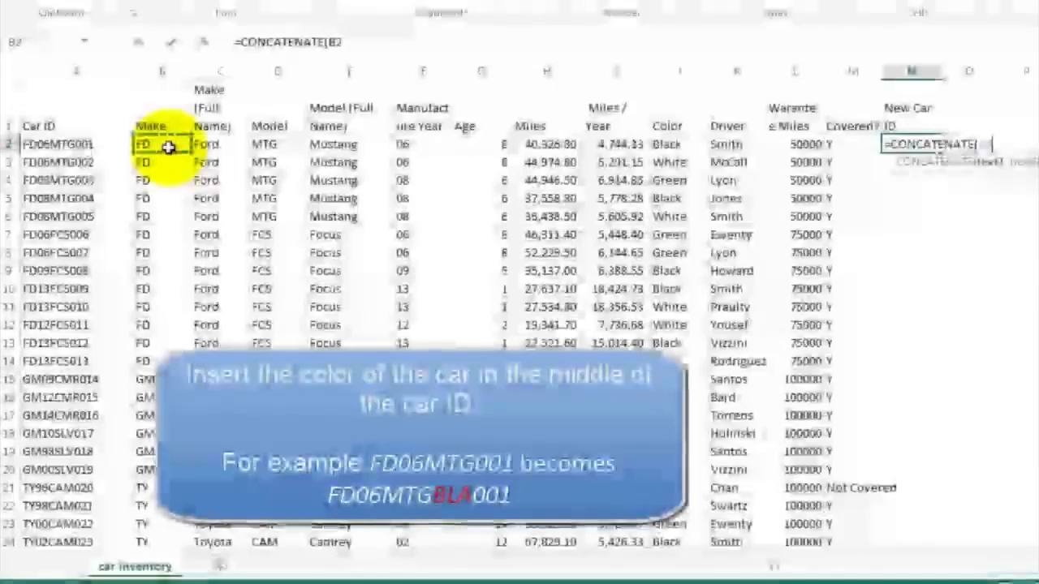
text(,)
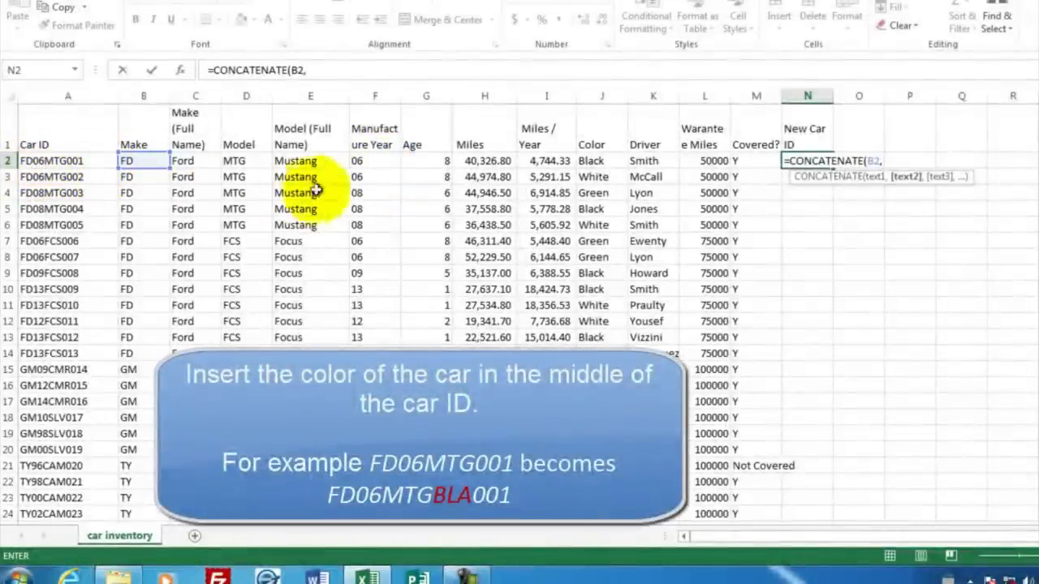
click(366, 160)
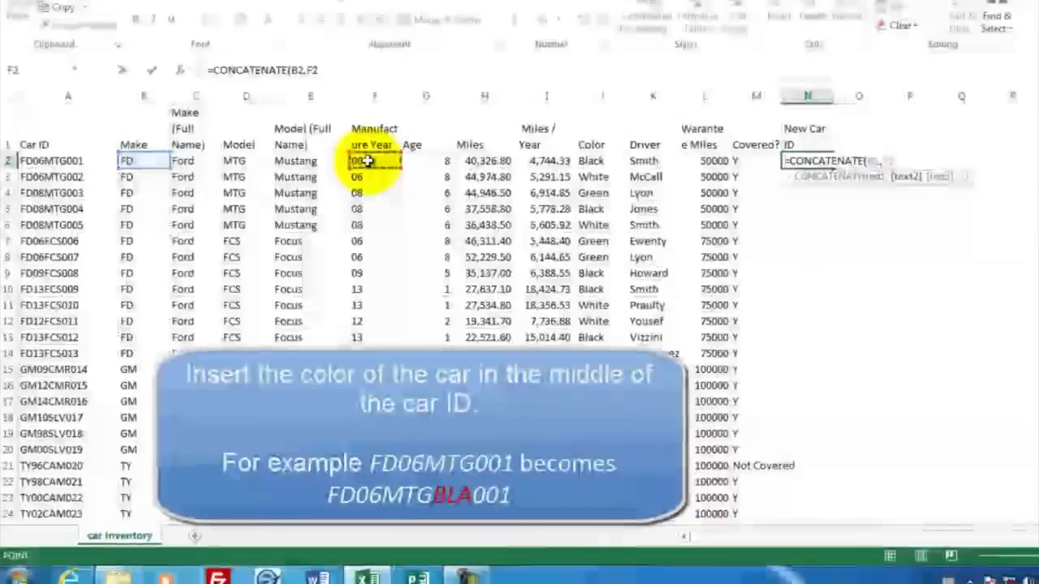
text(,)
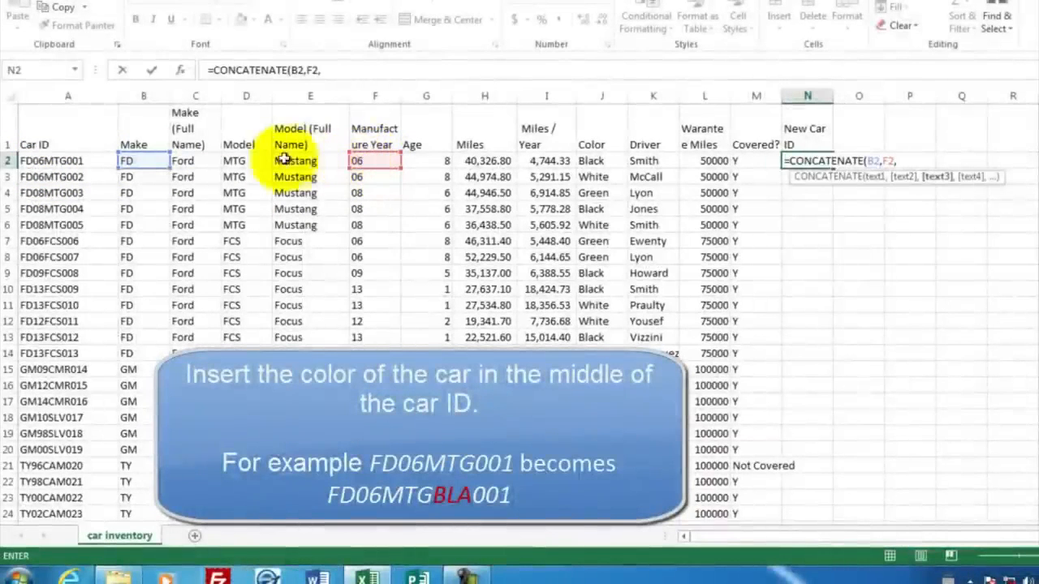
click(242, 161)
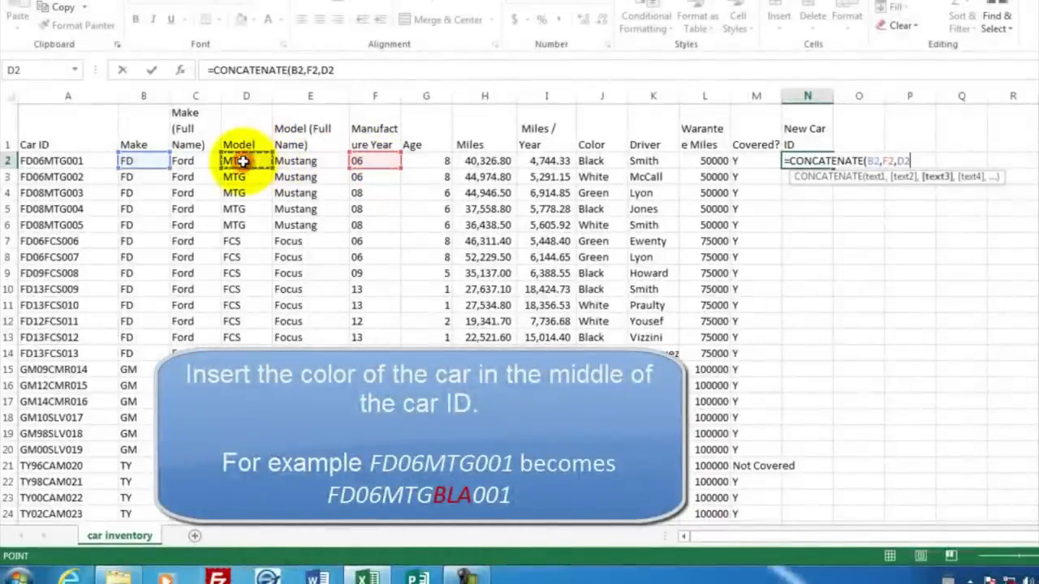
text(,)
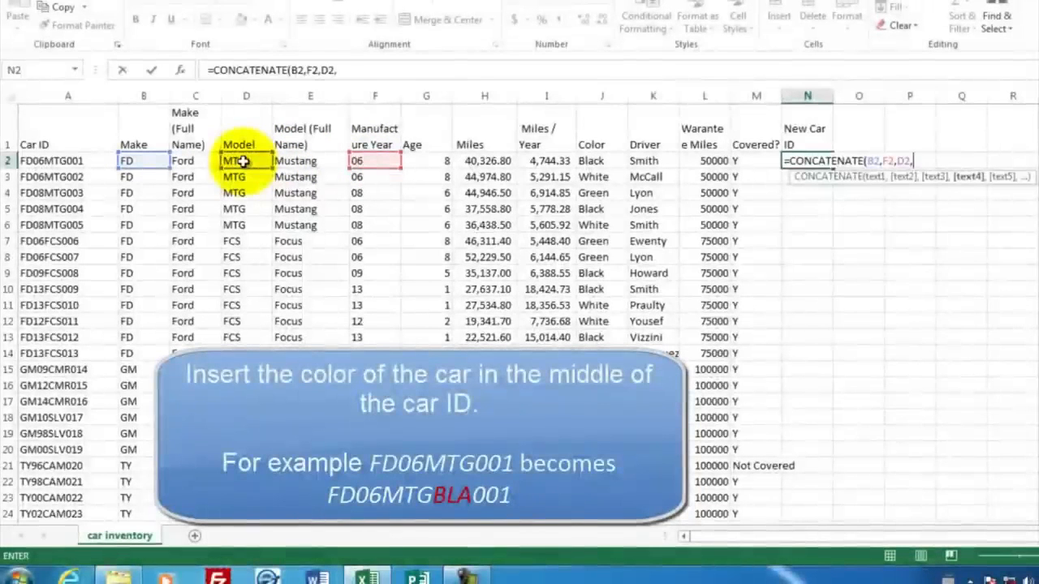
click(598, 162)
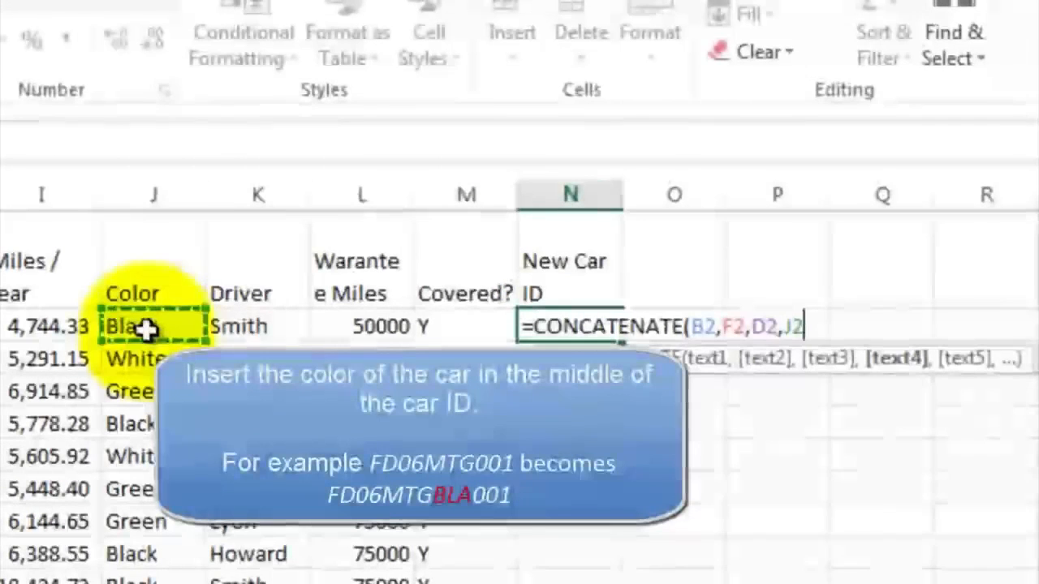
key(BackSpace)
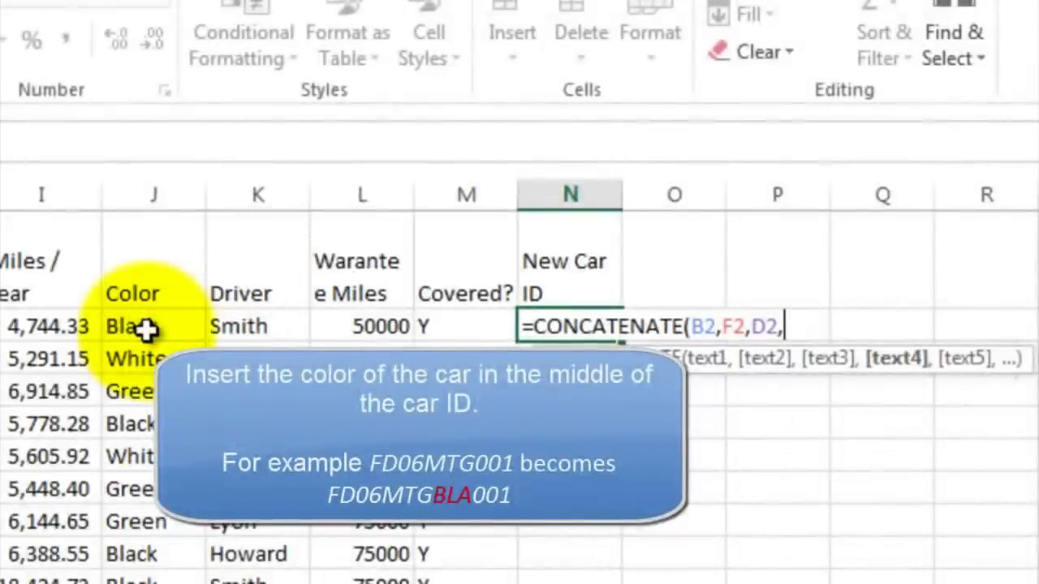
Step: Finish the formula with LEFT(J2,3) and RIGHT(A2,3) to insert the colour's first three letters before the sequence number
text(left()
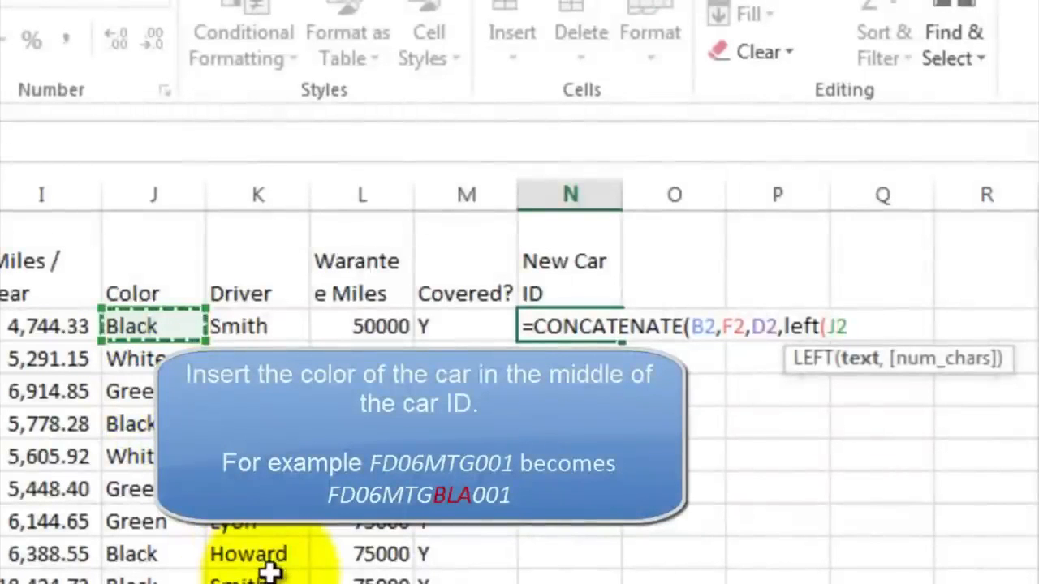
text(,)
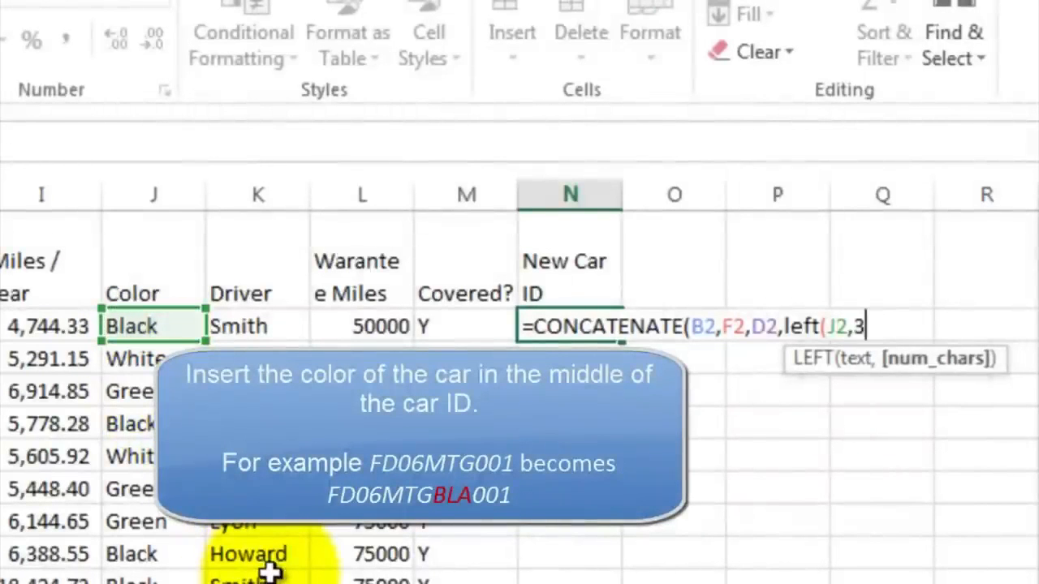
text(3))
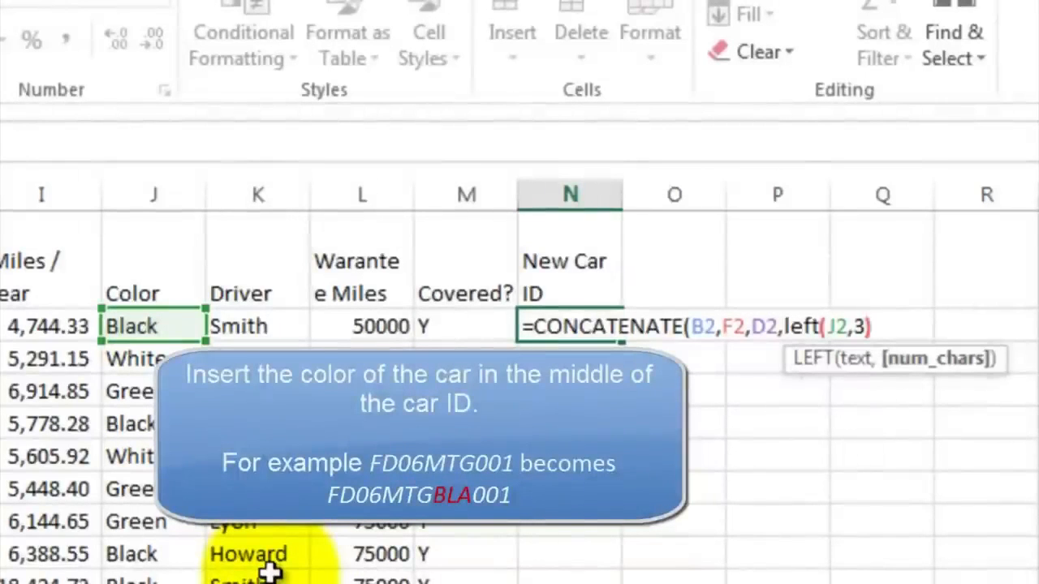
text(,)
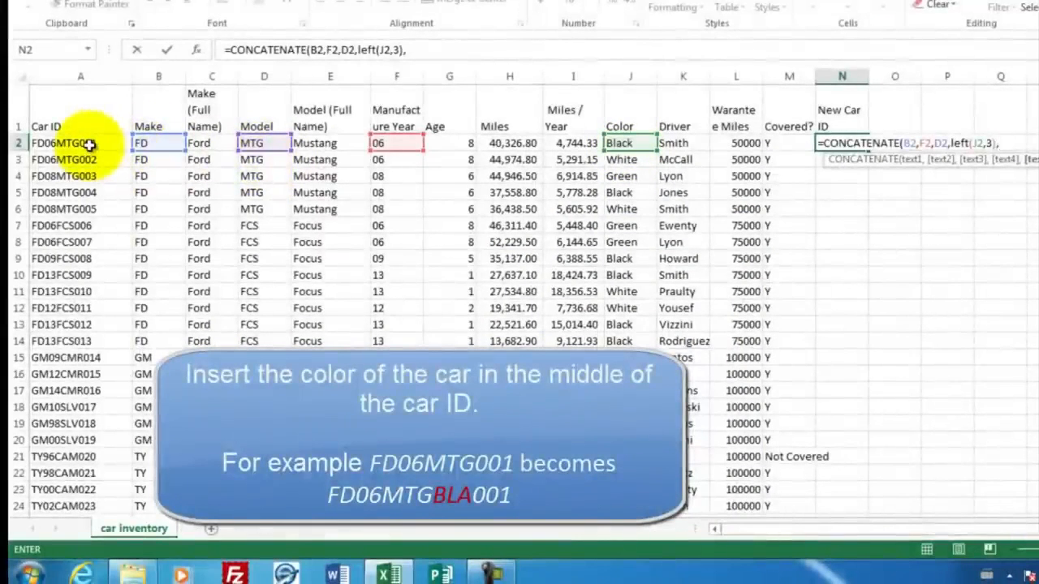
text(right()
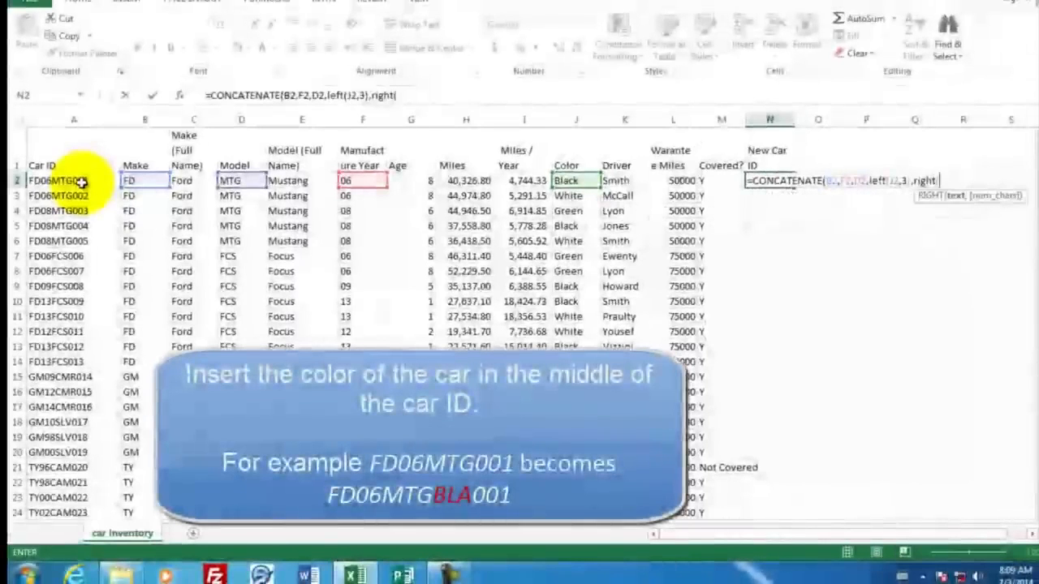
click(82, 182)
text(,)
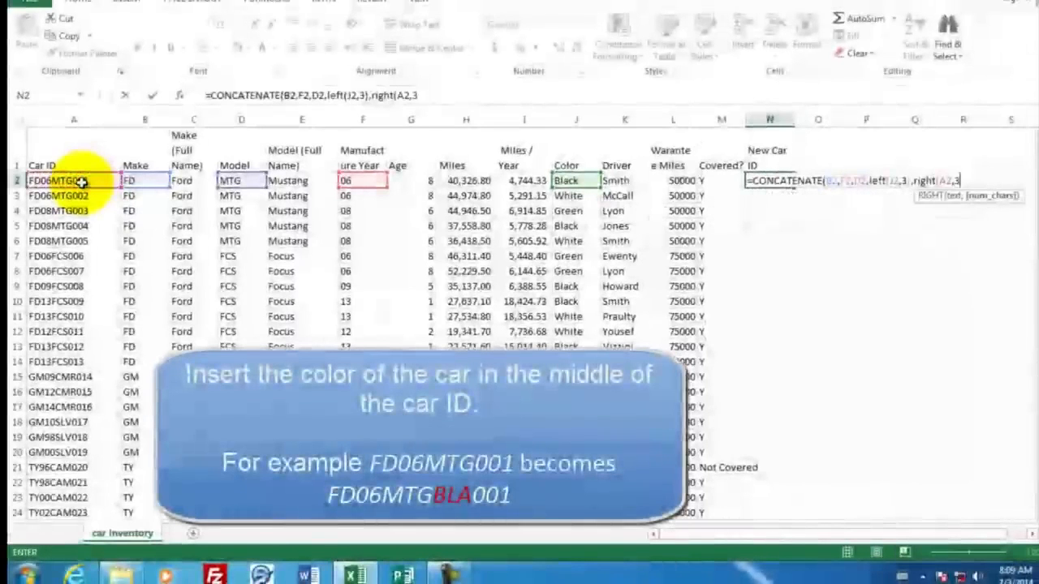
text(3)))
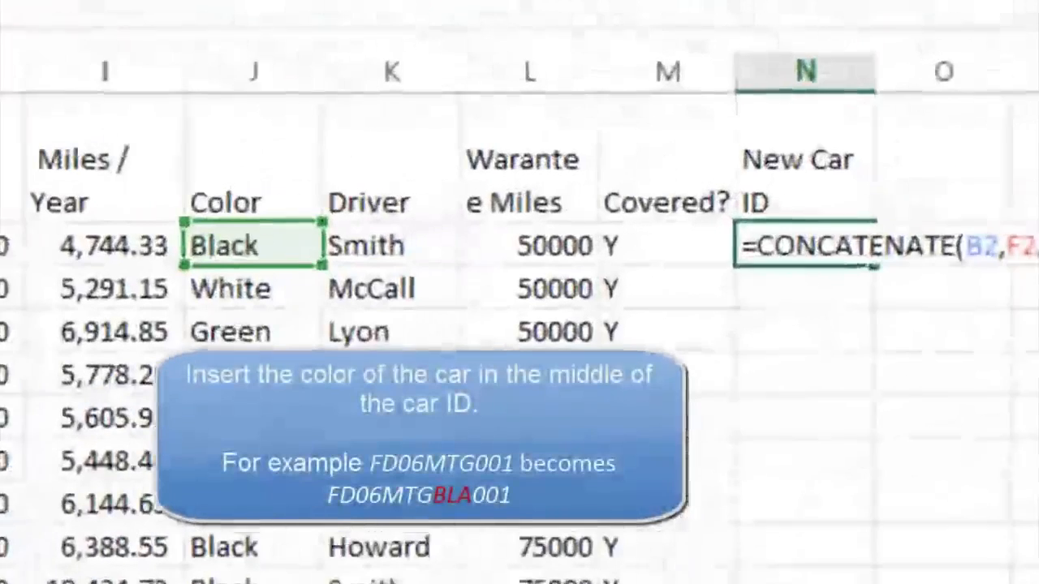
key(Return)
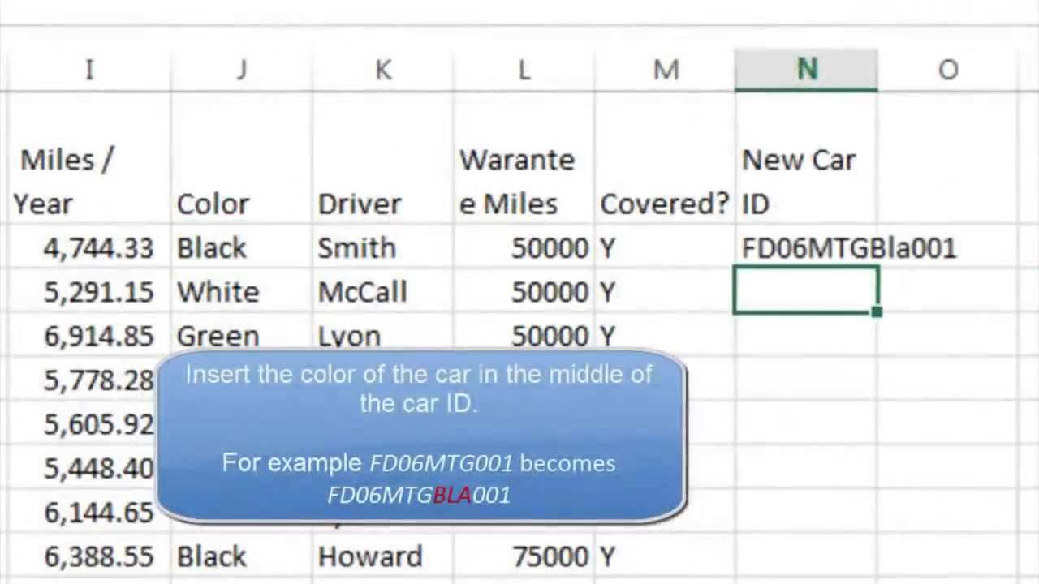
Step: Widen column N to fit the new car ID
click(752, 248)
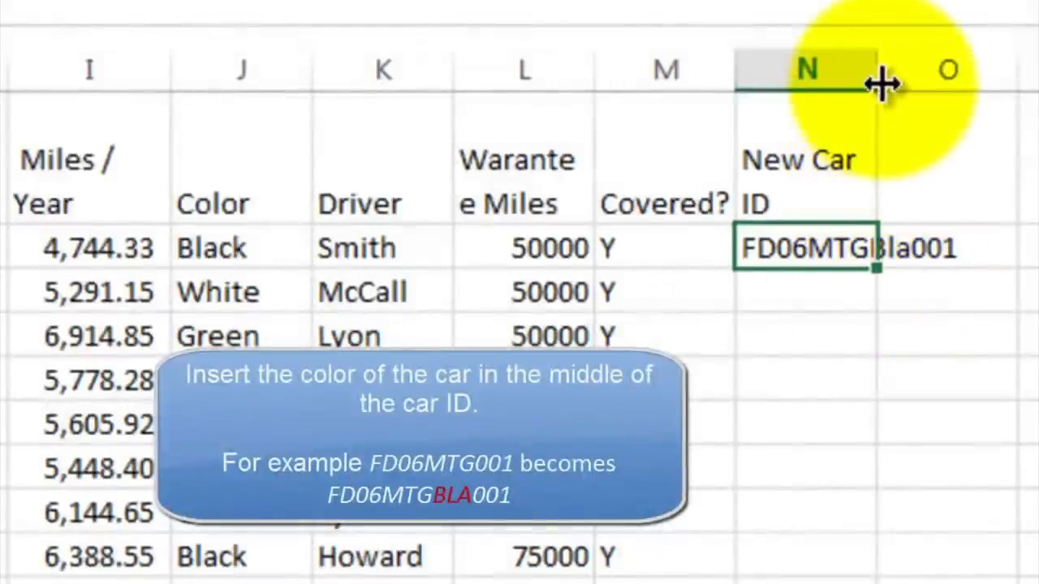
drag(880, 71, 992, 73)
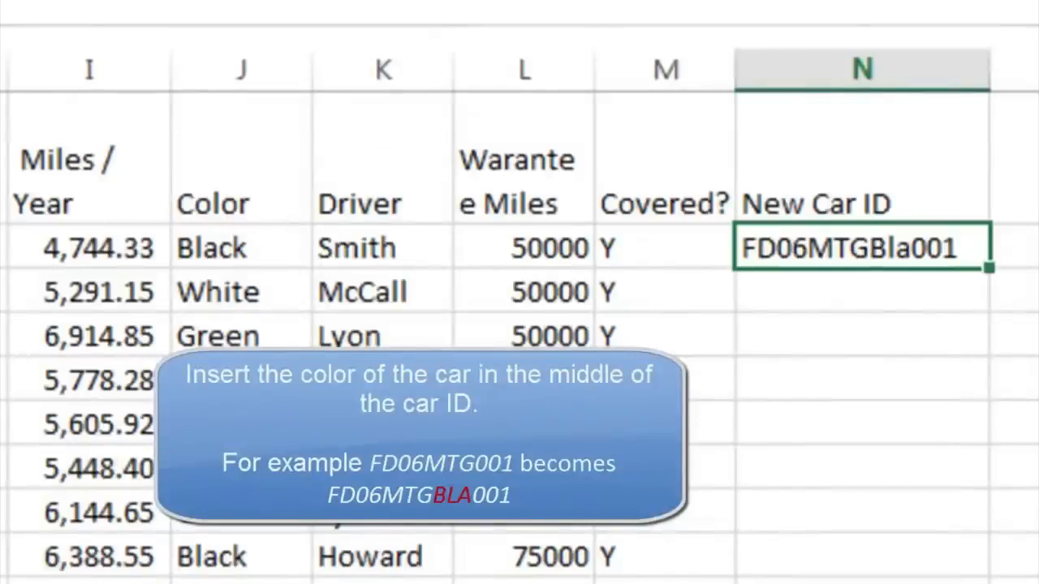
Step: Wrap the colour part in UPPER so the formula reads UPPER(LEFT(J2,3)) for capitalised colour letters
click(229, 187)
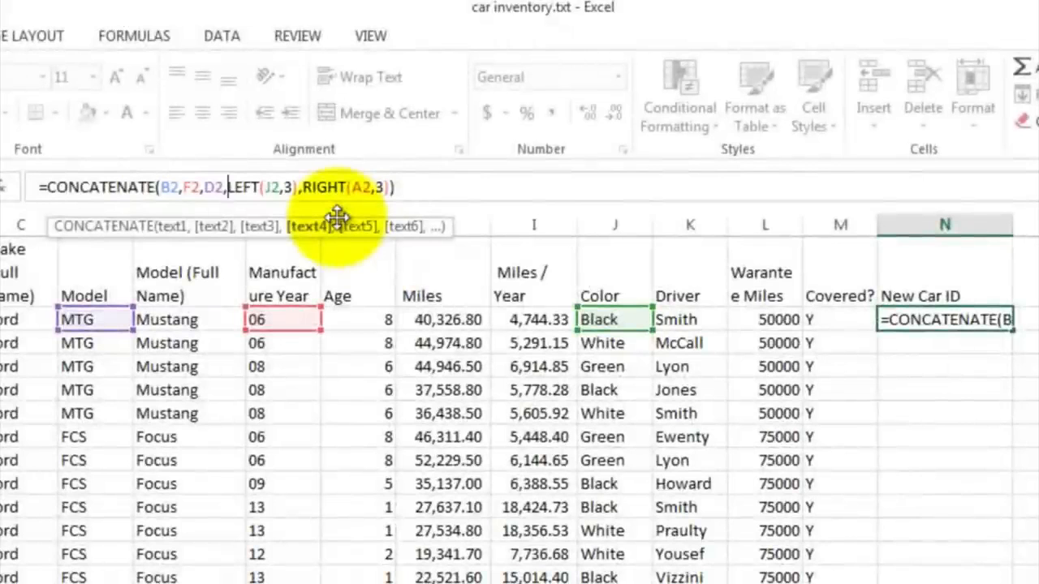
text(upper)
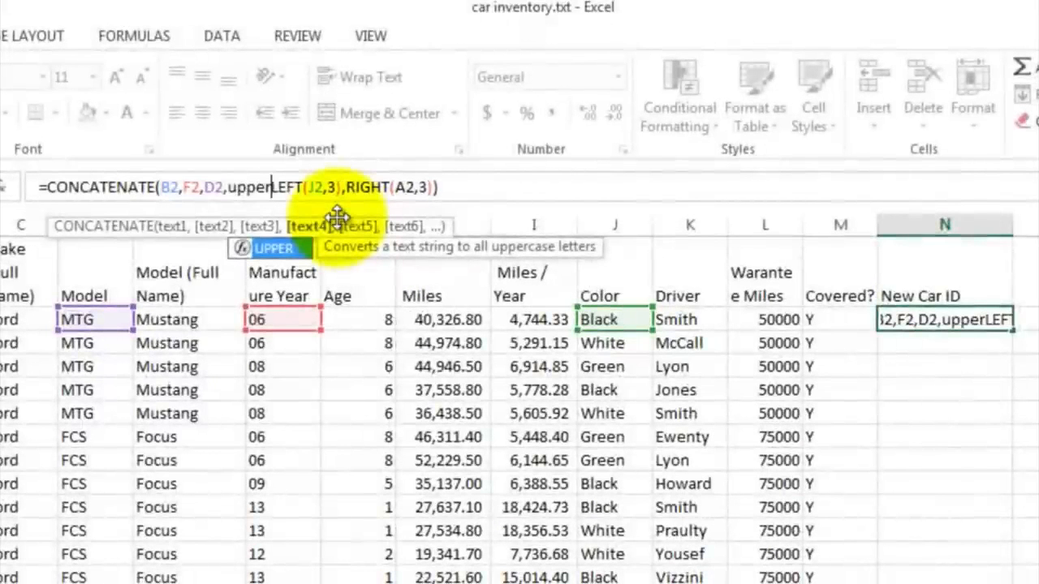
text(()
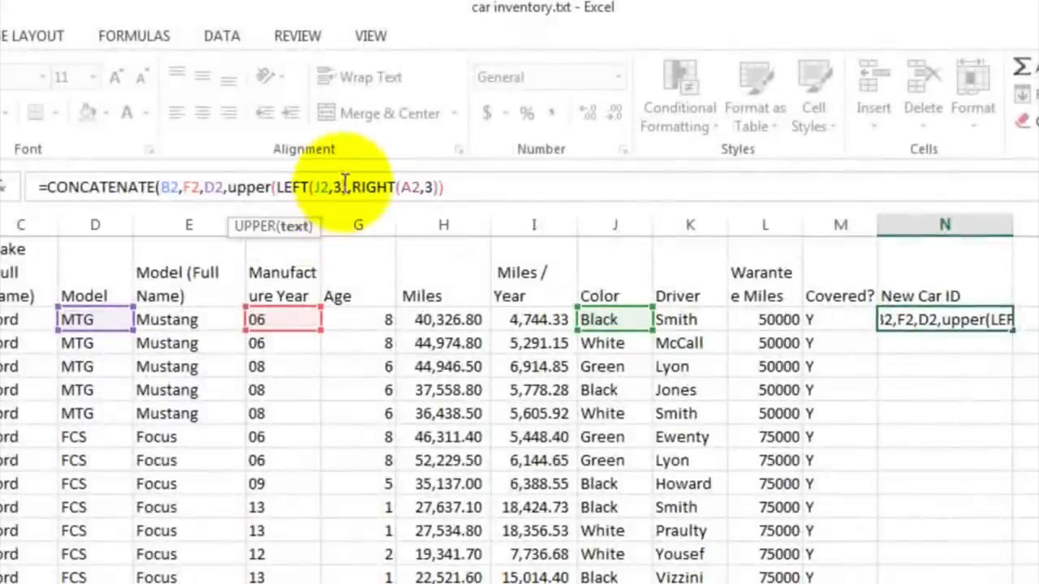
click(346, 186)
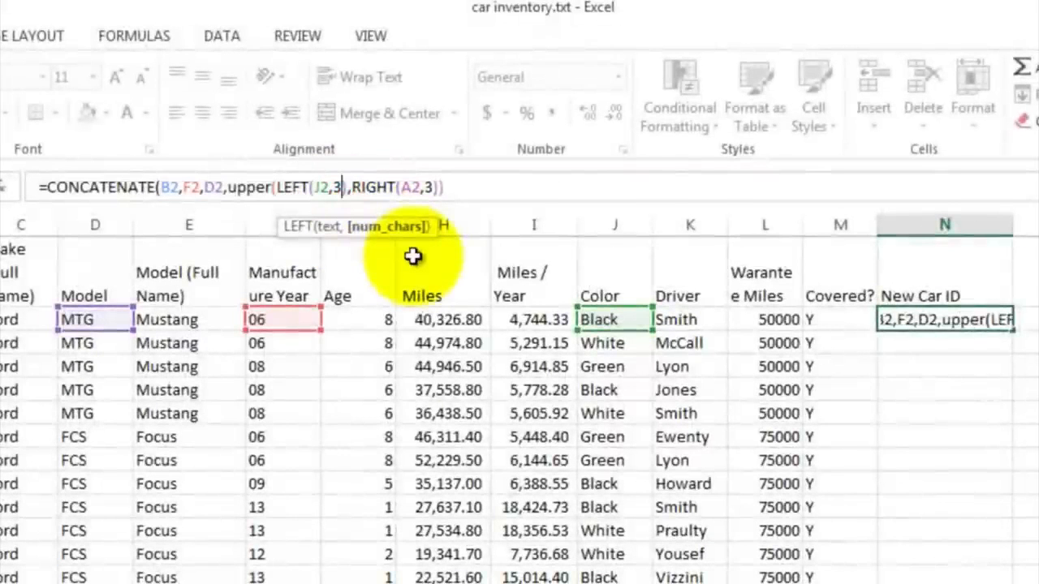
text()))
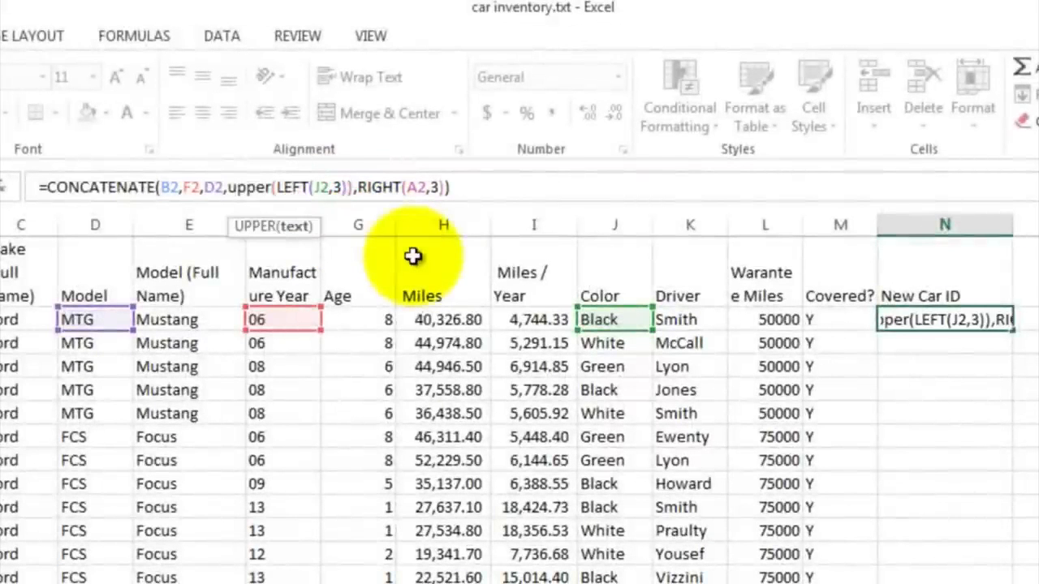
key(Return)
key(Up)
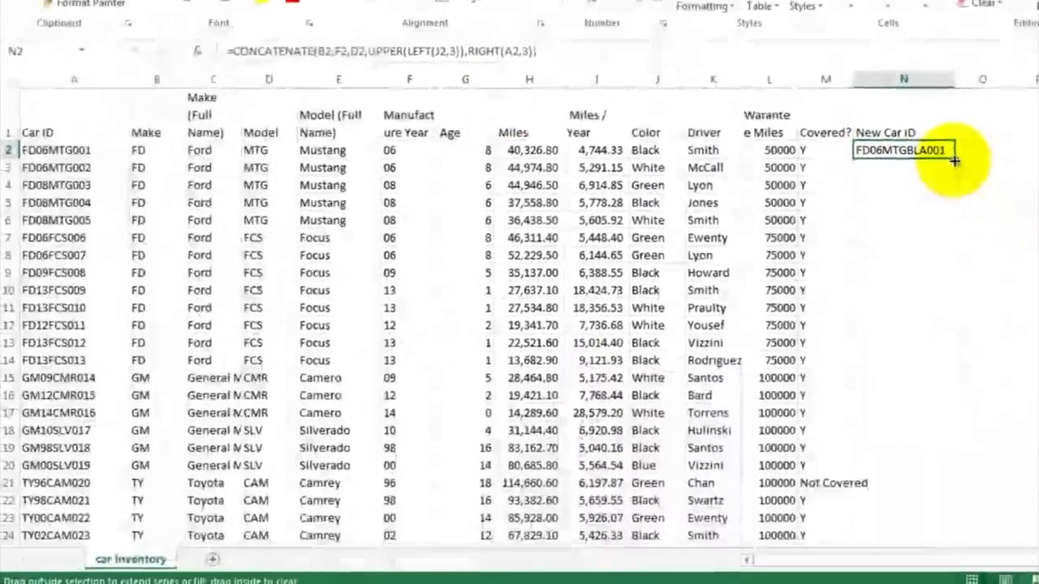
Step: Fill the New Car ID formula from N2 down column N through row 53
drag(976, 225, 960, 583)
drag(939, 479, 938, 508)
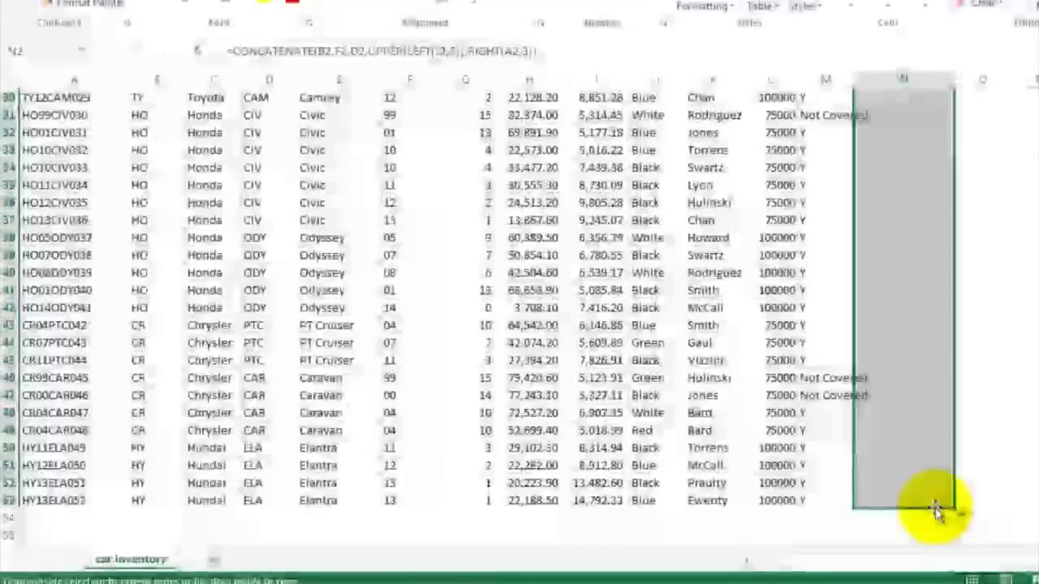
click(907, 190)
scroll(907, 190, up, 10)
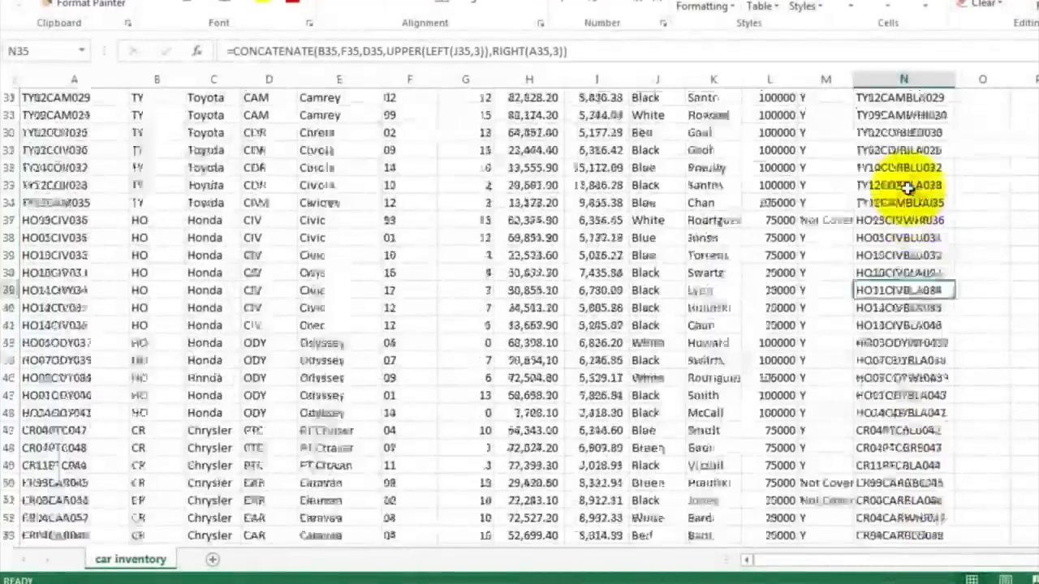
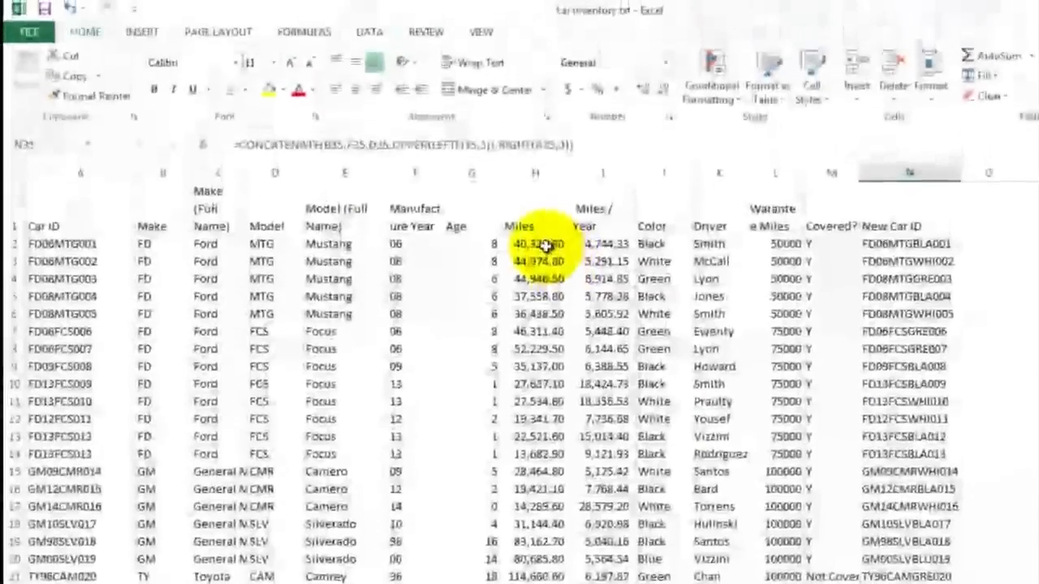
Step: Create a PivotTable from the car inventory data on a new worksheet
click(540, 152)
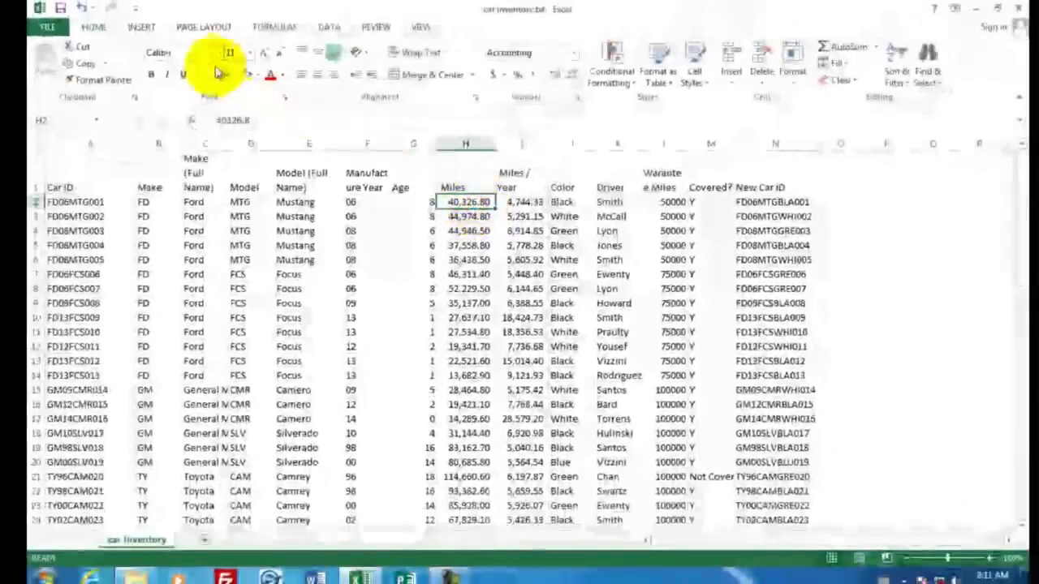
click(142, 29)
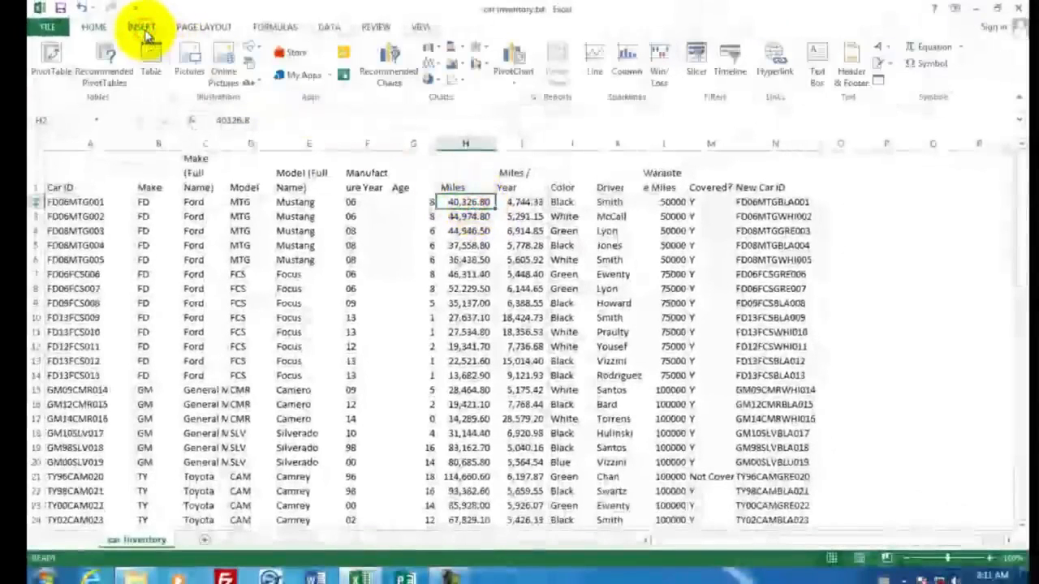
click(52, 57)
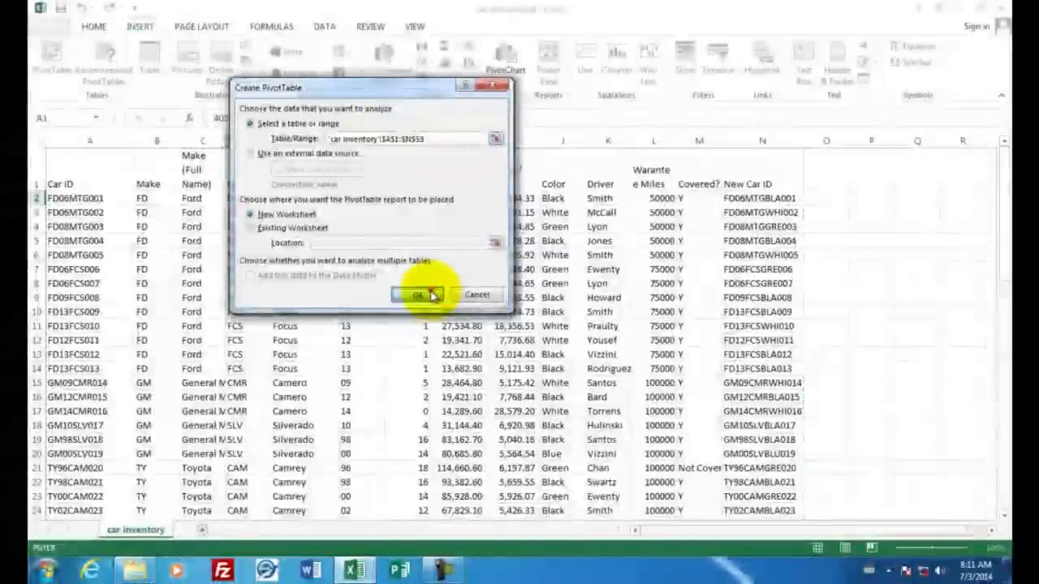
click(424, 298)
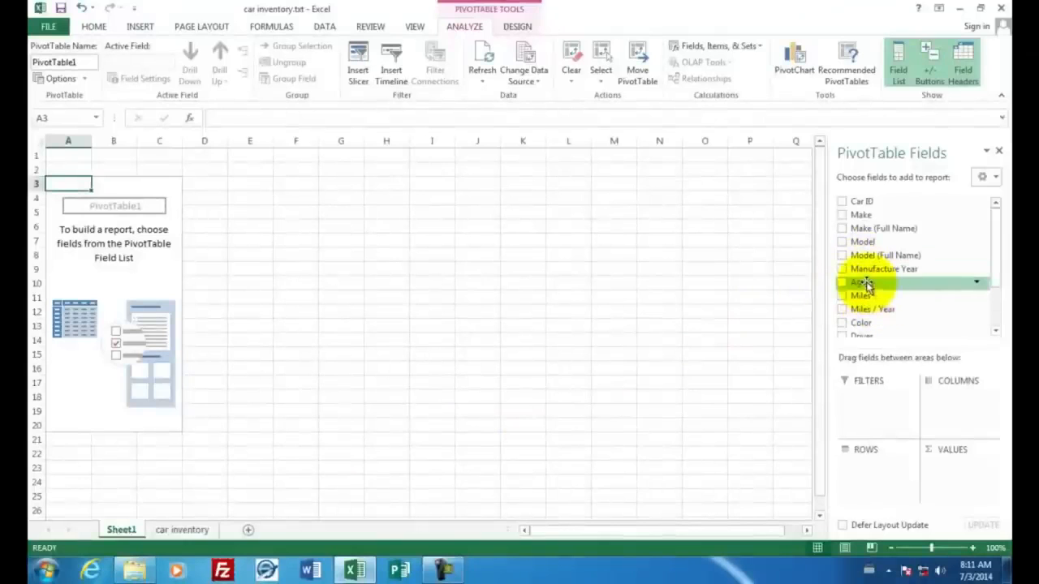
Step: Add Driver as the row field and Miles as the summed value field of the PivotTable
drag(998, 267, 1005, 313)
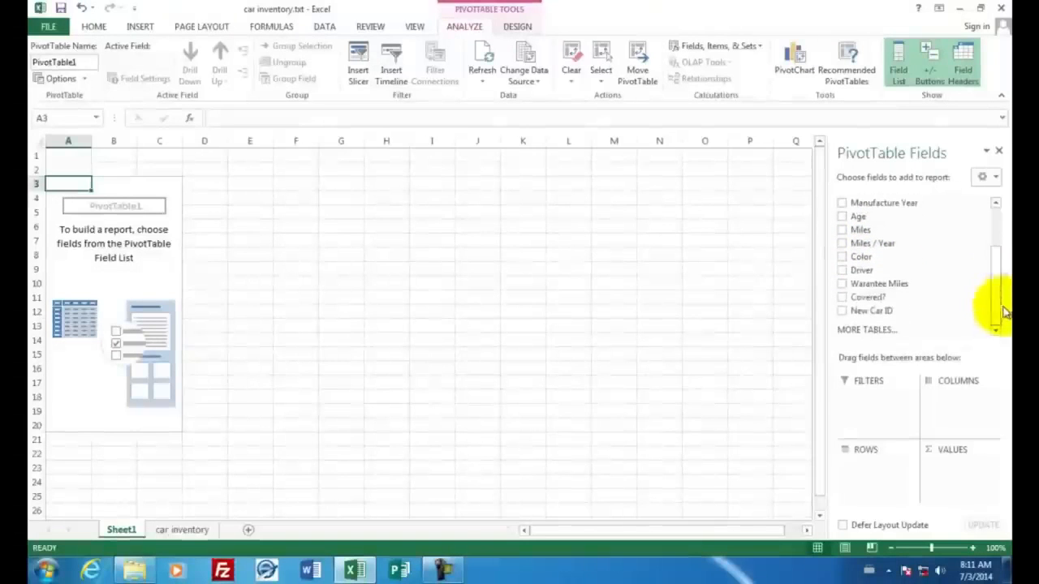
click(843, 271)
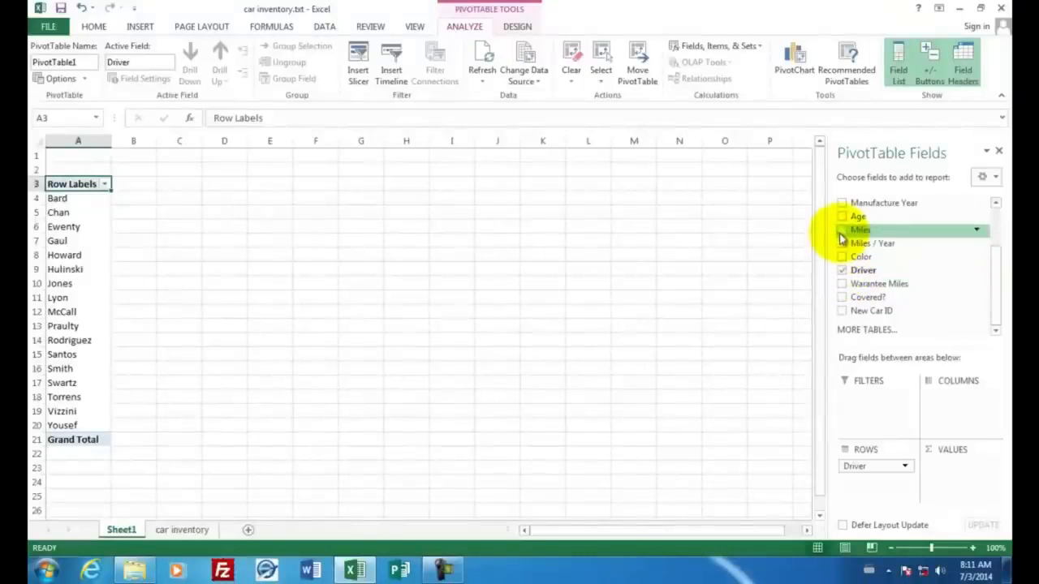
click(843, 230)
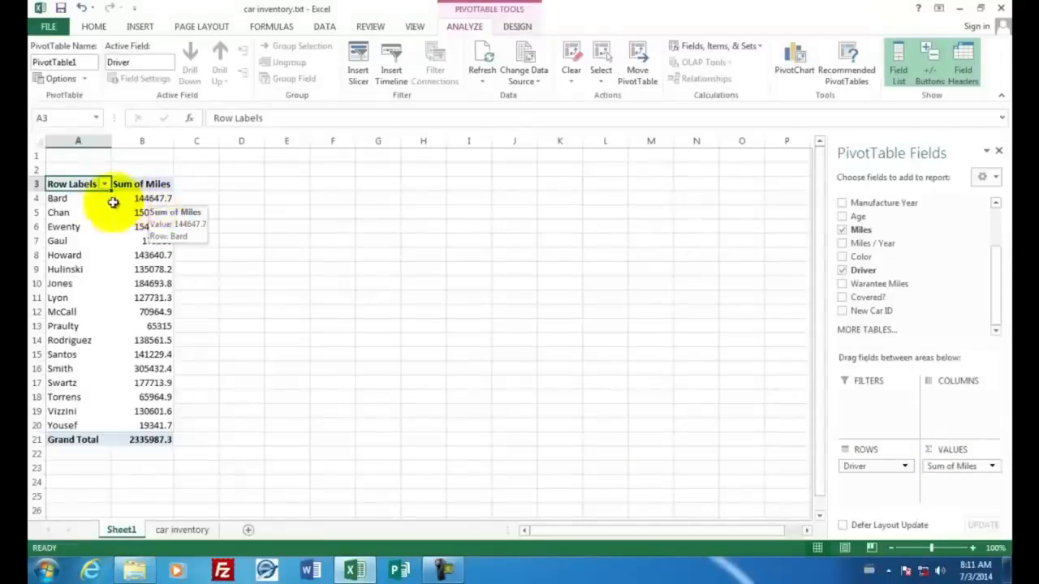
Step: Insert a clustered column PivotChart of total miles per driver and place it beside the pivot table
drag(73, 199, 160, 426)
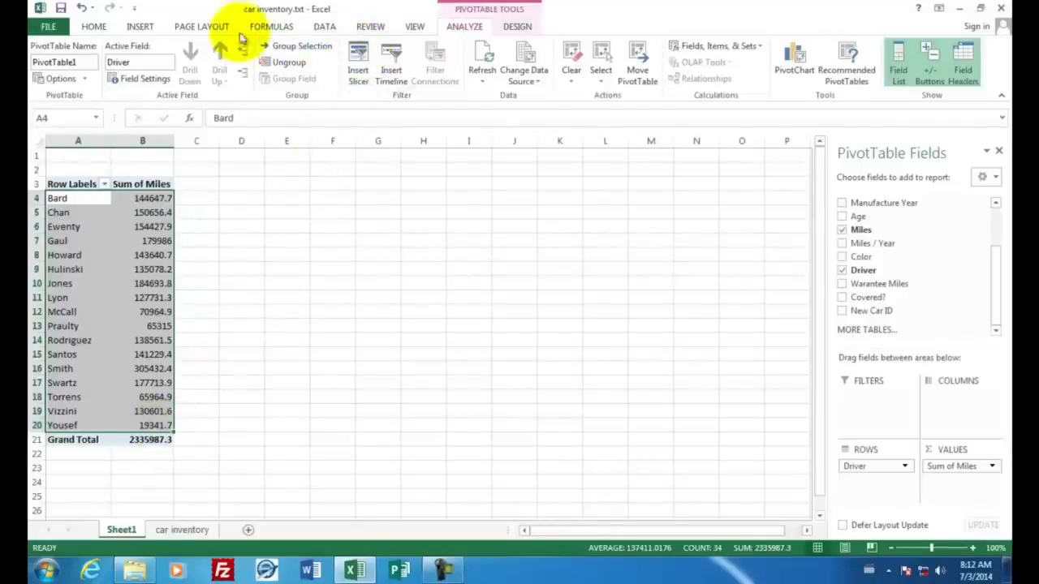
click(139, 26)
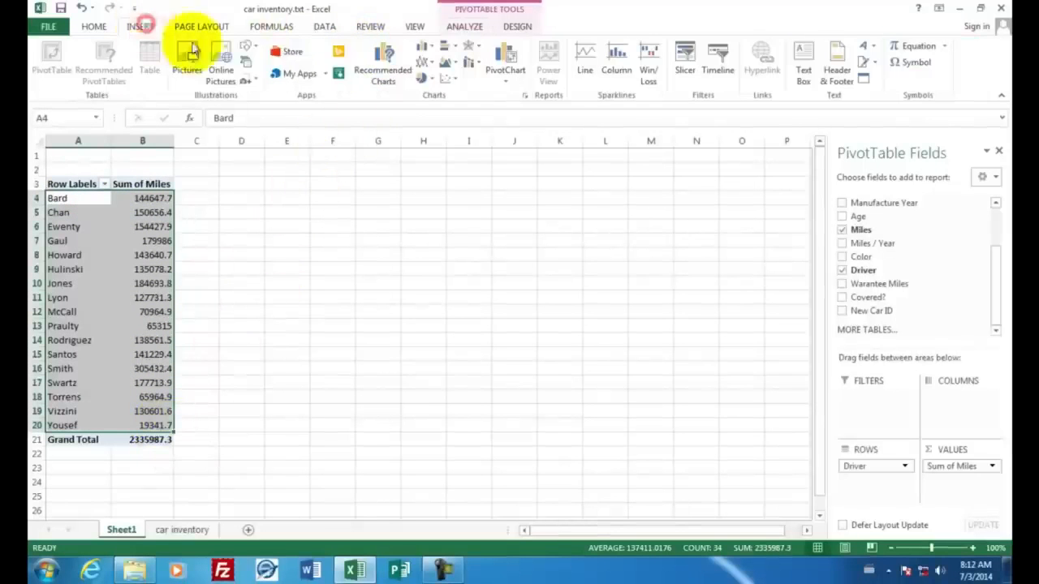
click(422, 46)
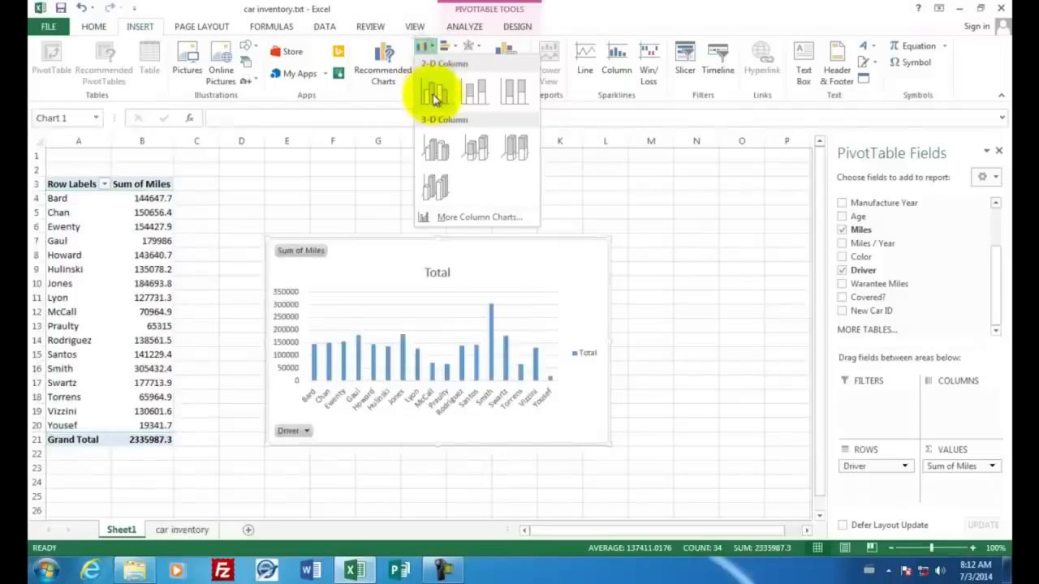
click(435, 96)
mouse_move(360, 279)
mouse_down()
mouse_move(348, 248)
mouse_move(290, 212)
mouse_up()
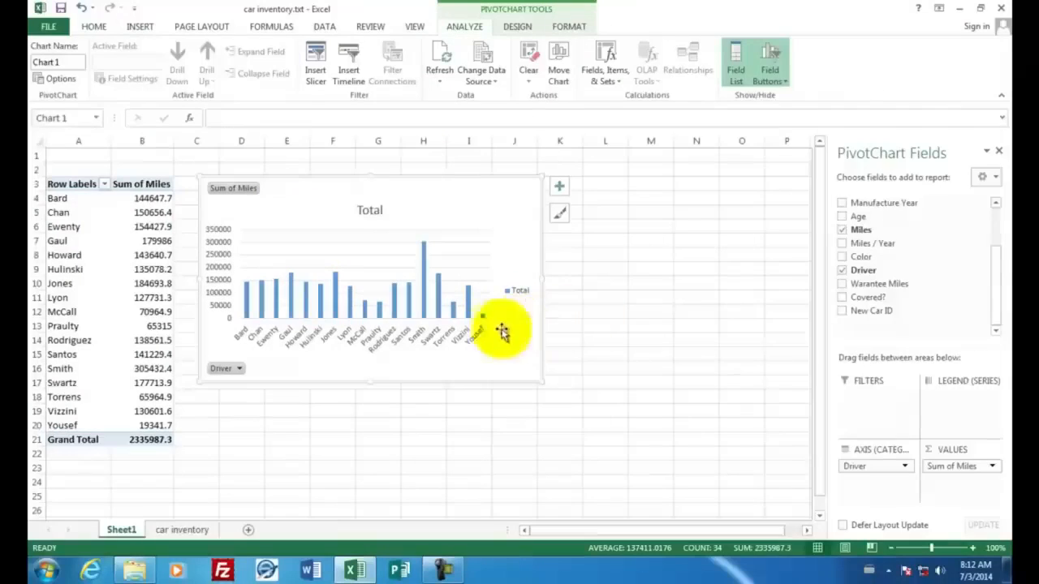
click(445, 401)
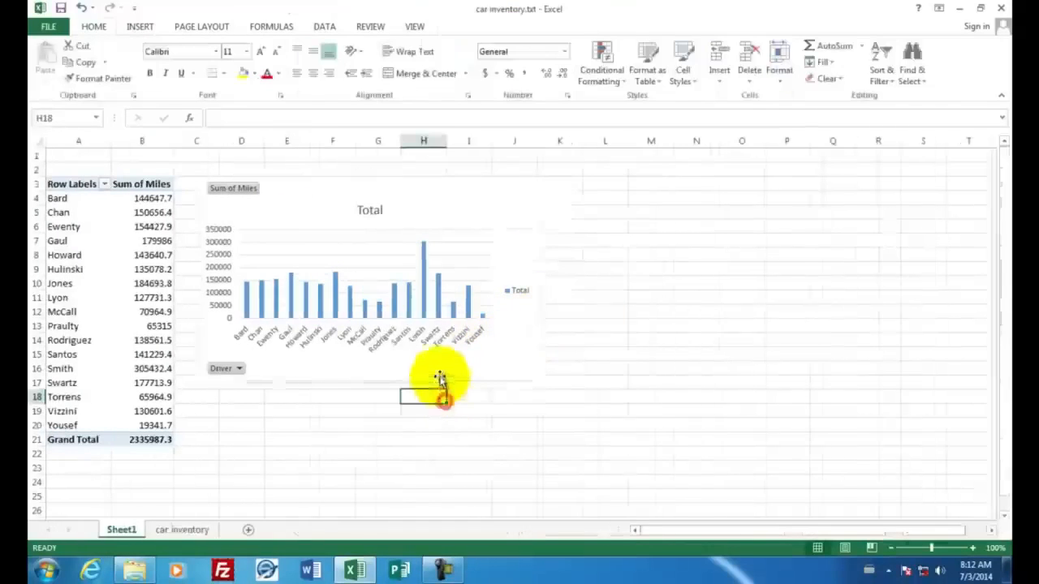
Step: Switch between the inventory sheet and the pivot chart to examine each driver's mileage bar
mouse_move(425, 251)
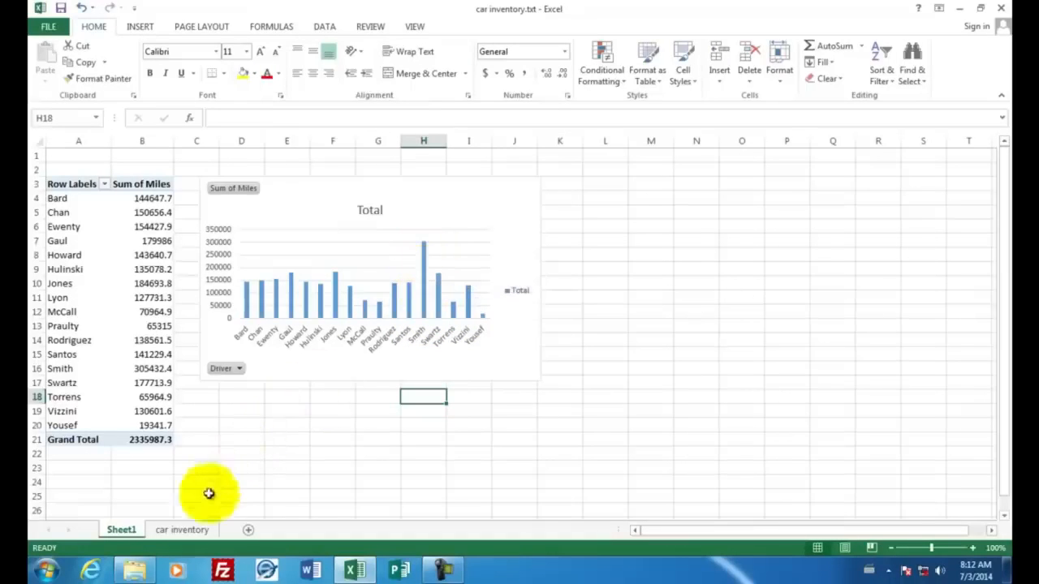
click(186, 531)
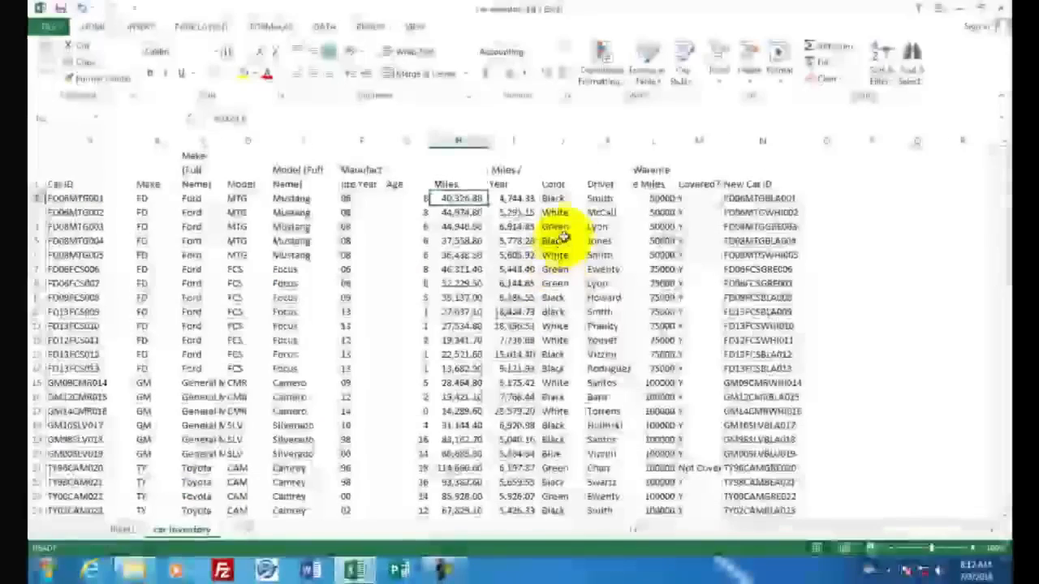
click(599, 199)
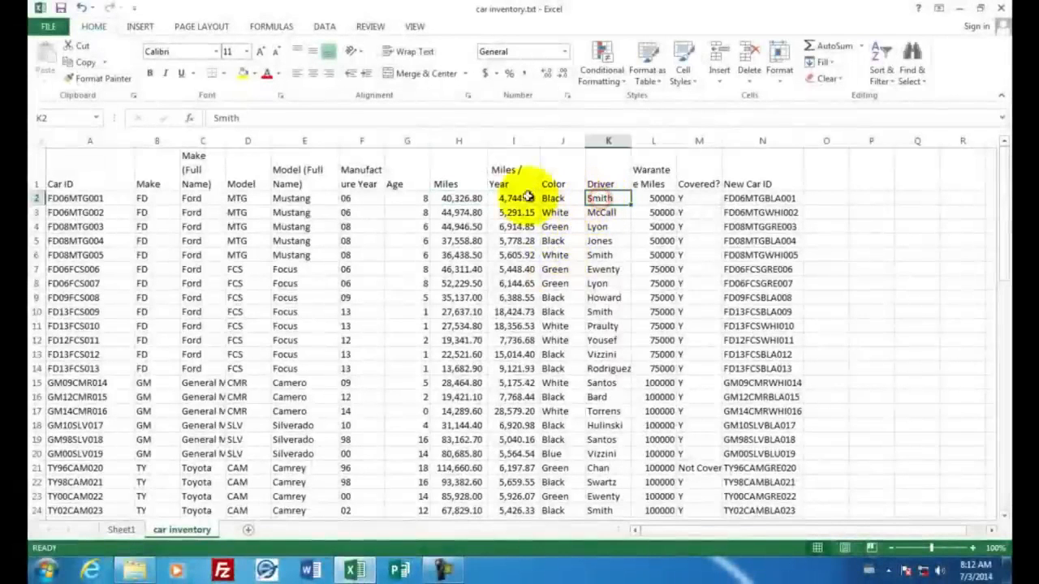
click(197, 198)
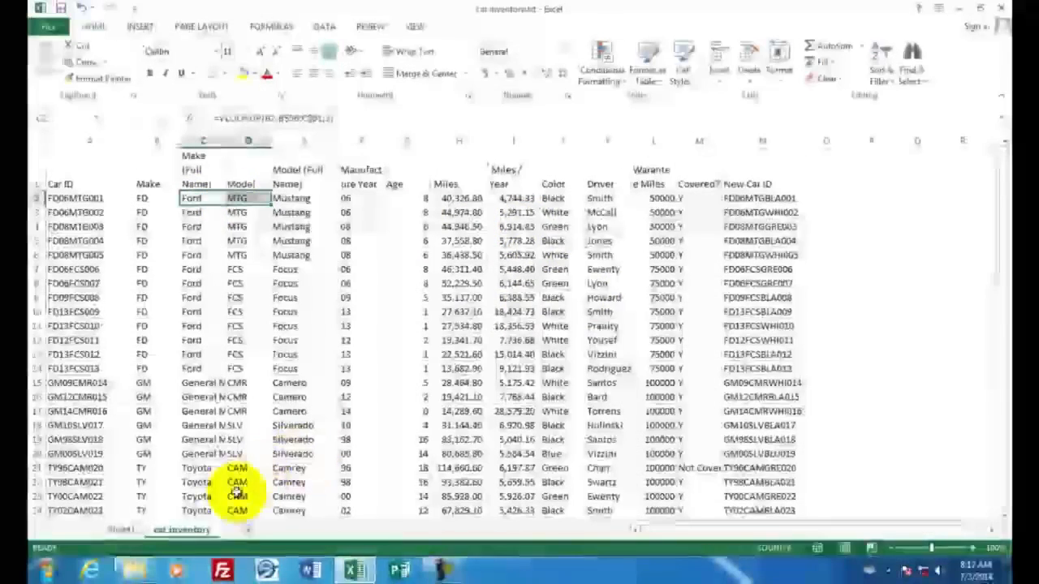
click(122, 530)
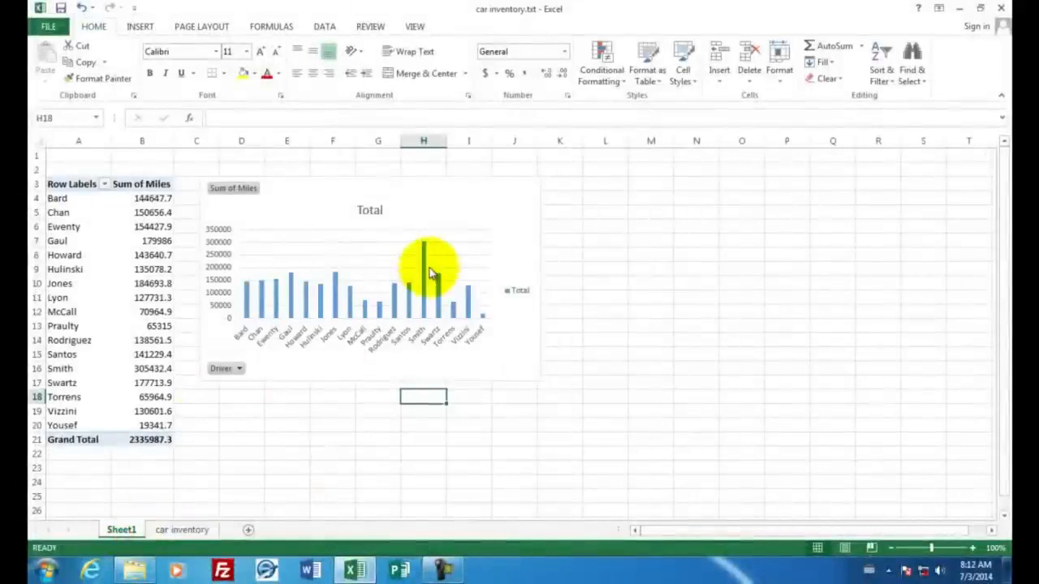
mouse_move(429, 257)
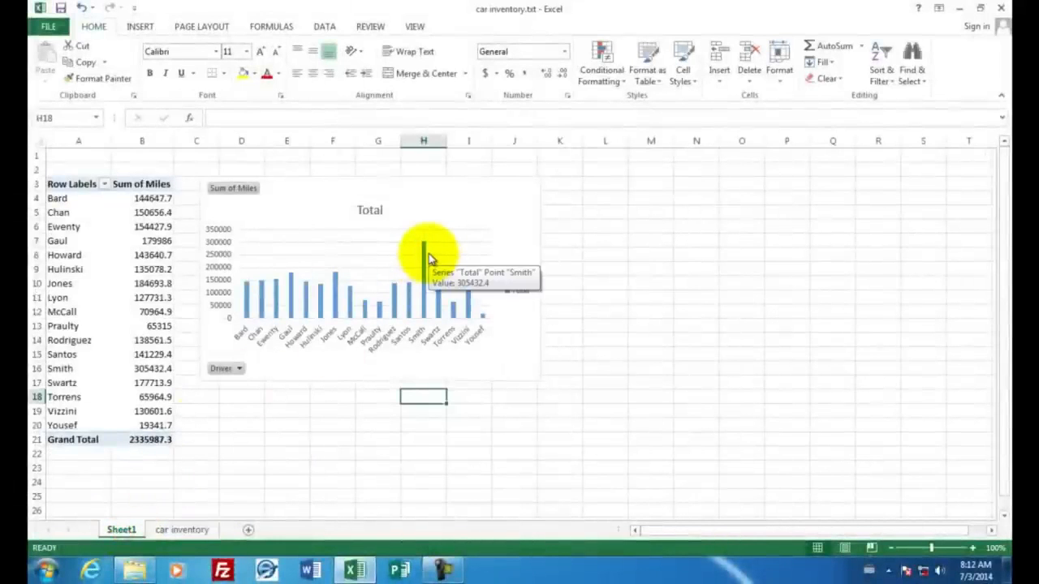
key(ctrl+Page_Down)
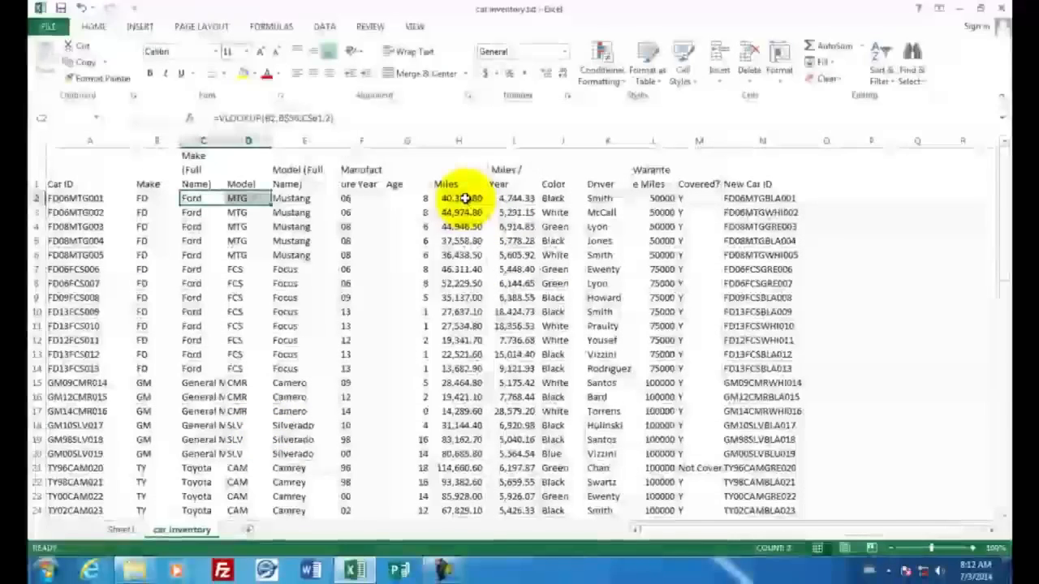
Step: Insert a scatter chart of Age against Miles from columns G and H and move it beside the data
drag(464, 198, 513, 327)
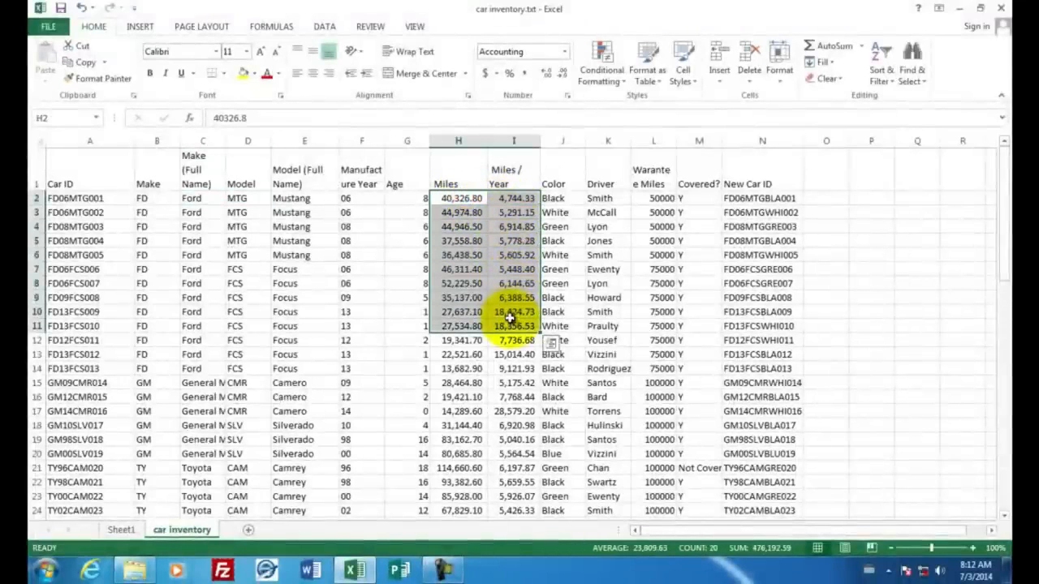
click(406, 197)
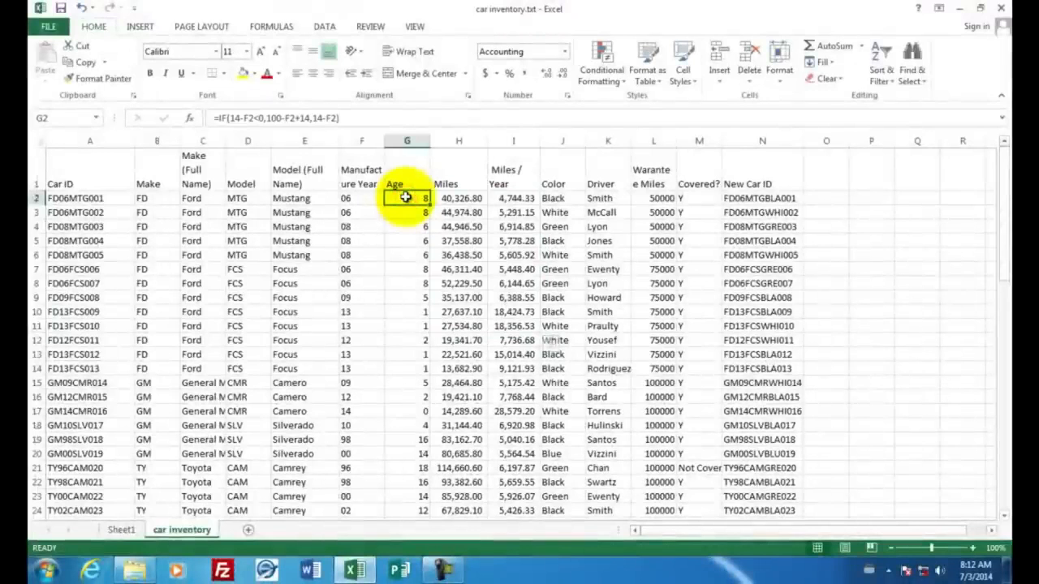
drag(406, 197, 455, 511)
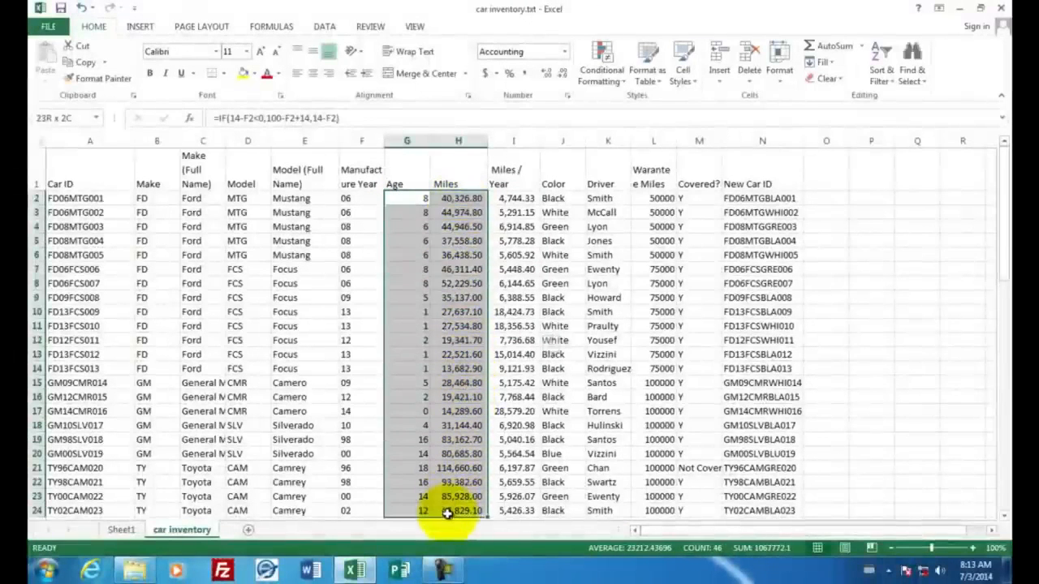
drag(417, 138, 441, 140)
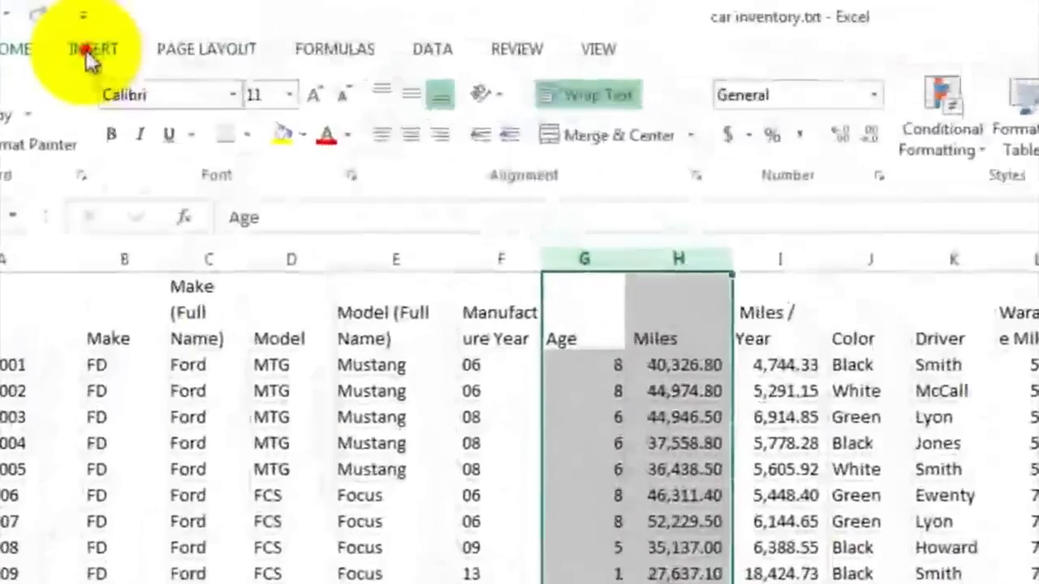
click(90, 56)
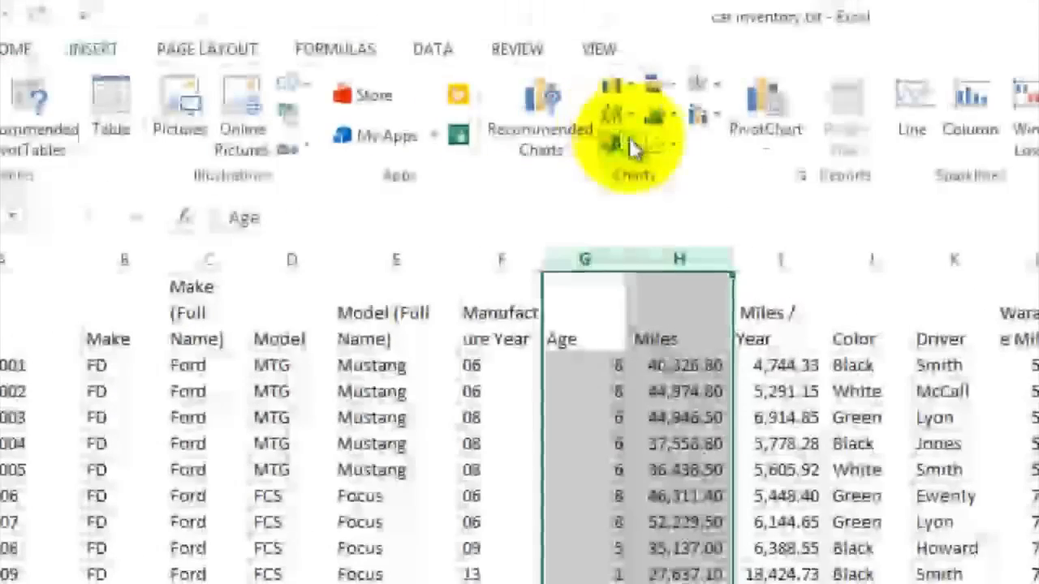
click(675, 151)
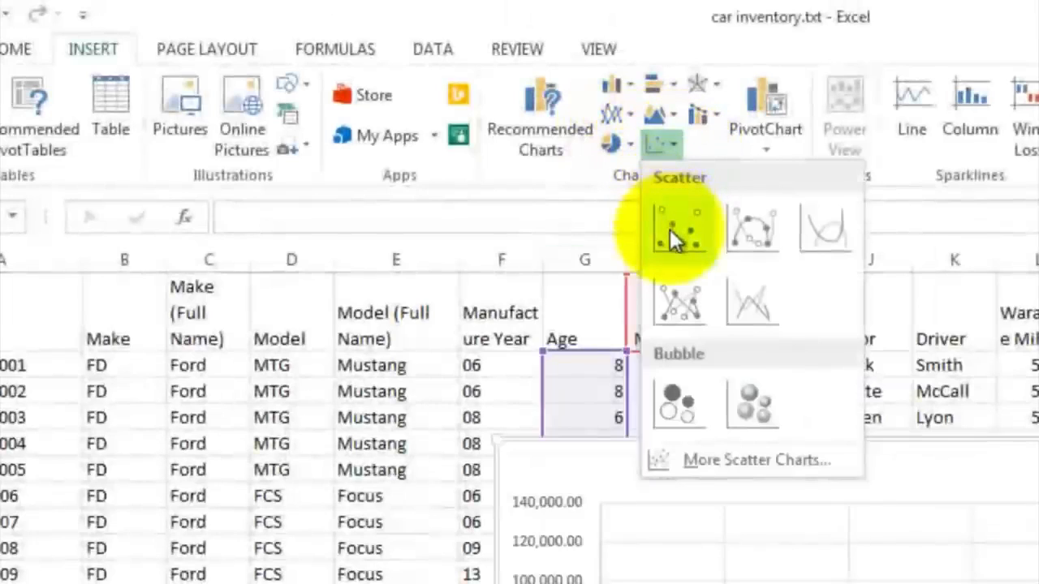
click(669, 229)
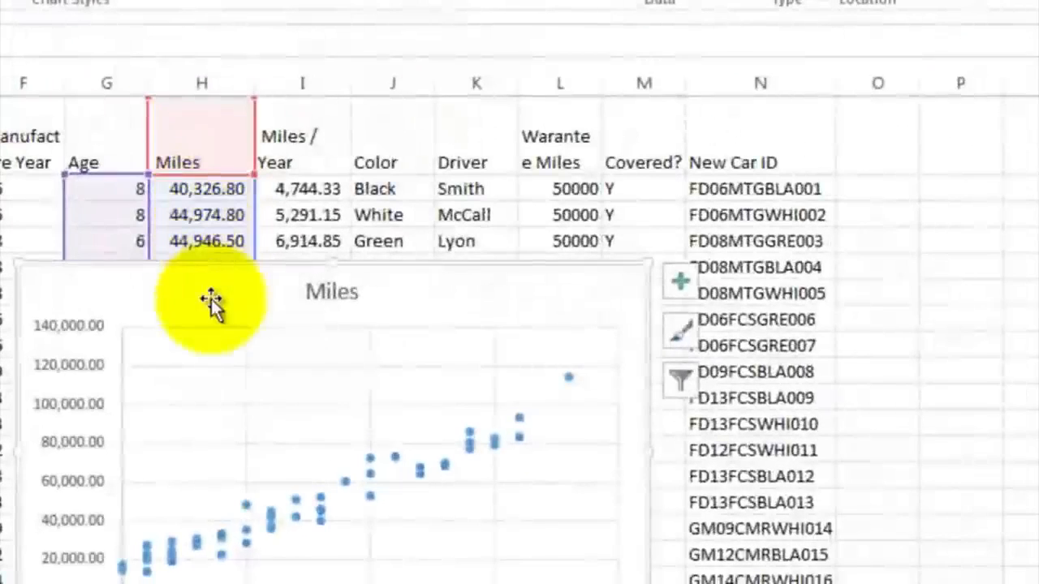
drag(210, 299, 513, 181)
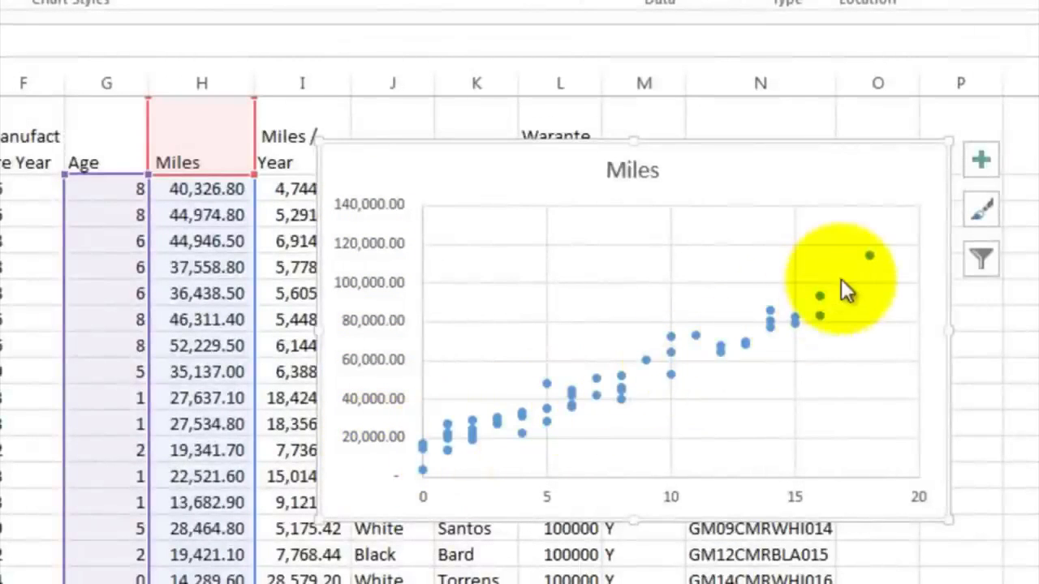
Step: Add axis titles and a trendline to the scatter chart
click(978, 165)
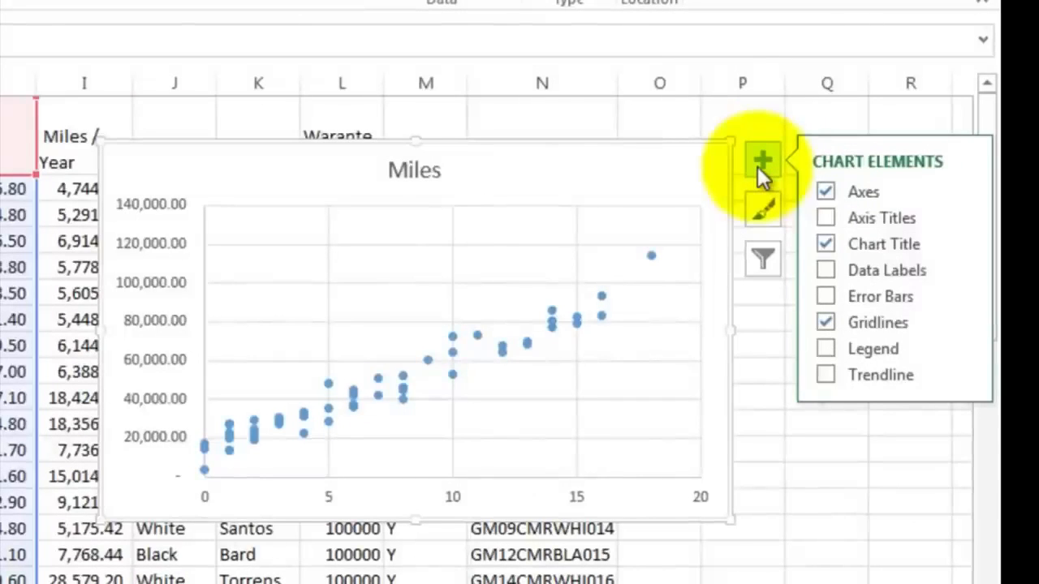
click(825, 374)
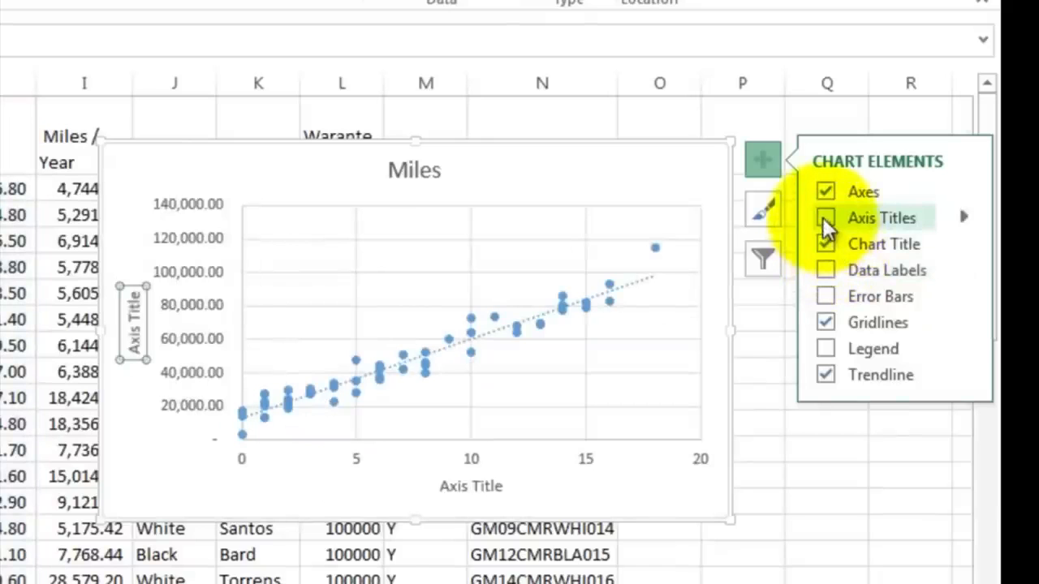
Step: Rename the scatter chart's vertical axis title to Miles Driven
click(134, 331)
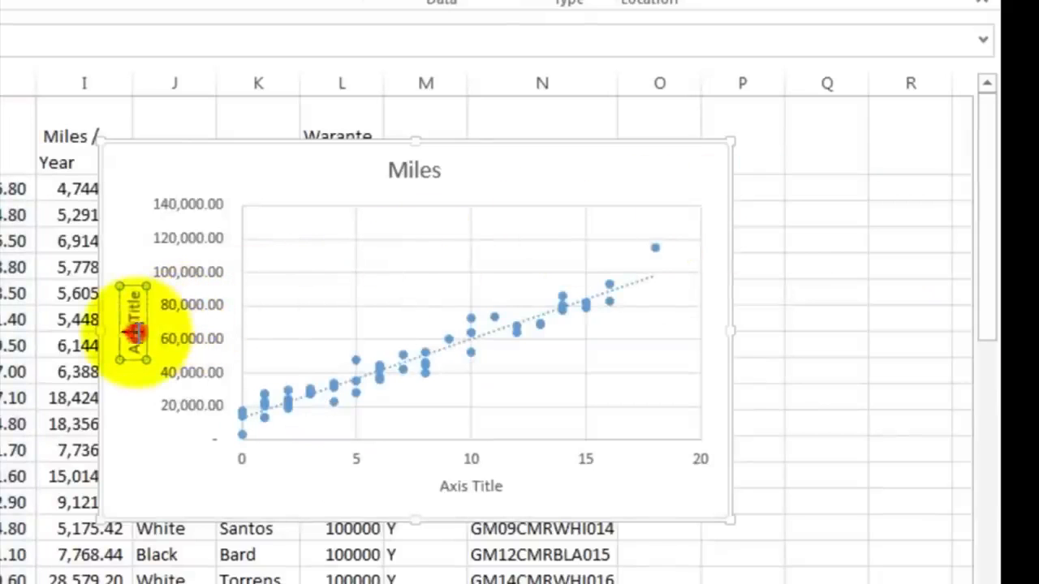
click(134, 331)
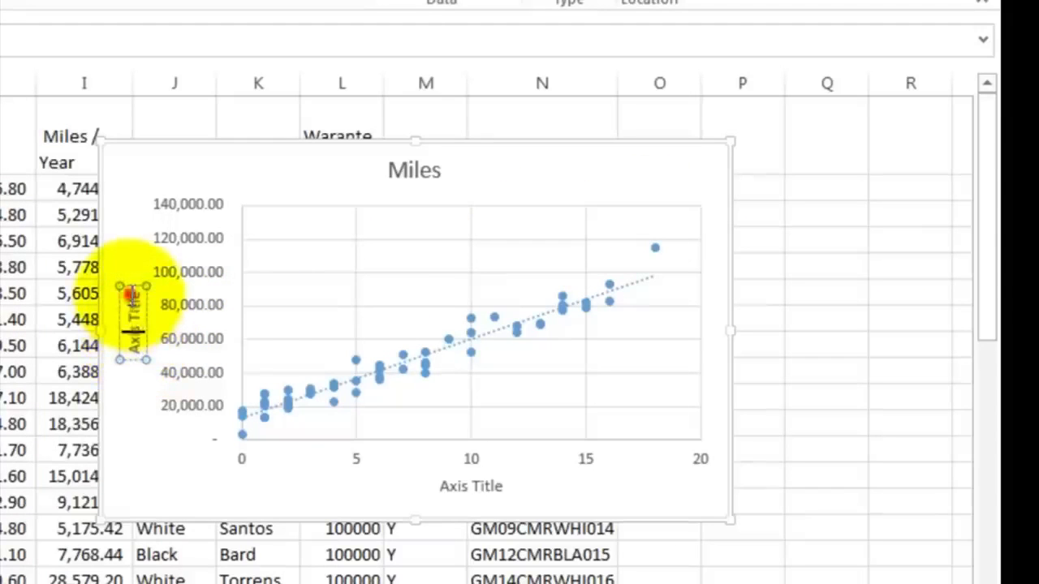
click(131, 296)
key(BackSpace)
key(BackSpace)
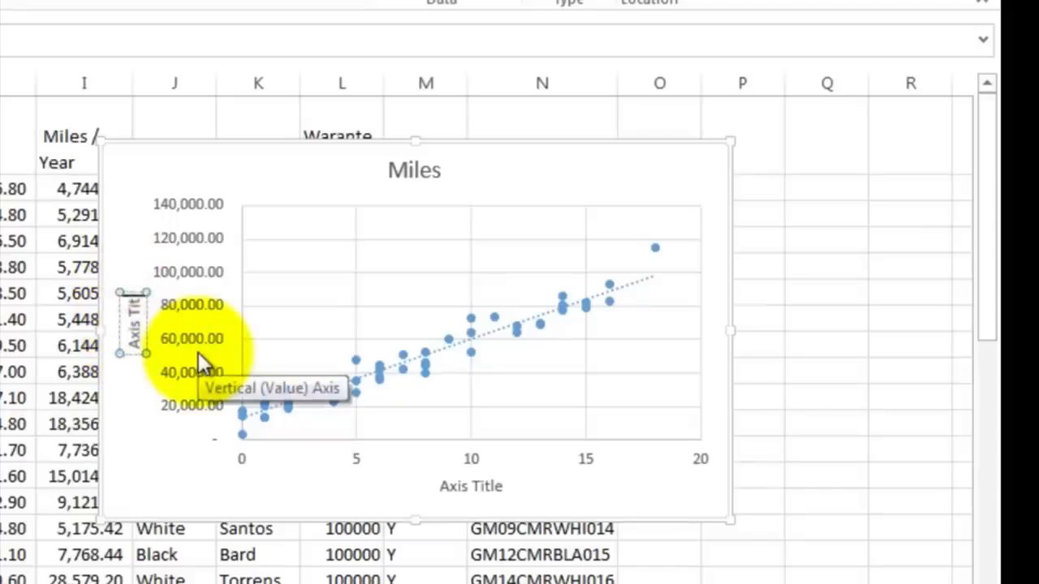
key(BackSpace)
key(BackSpace)
key(BackSpace)
key(BackSpace)
key(BackSpace)
key(BackSpace)
key(BackSpace)
key(BackSpace)
text(Mi)
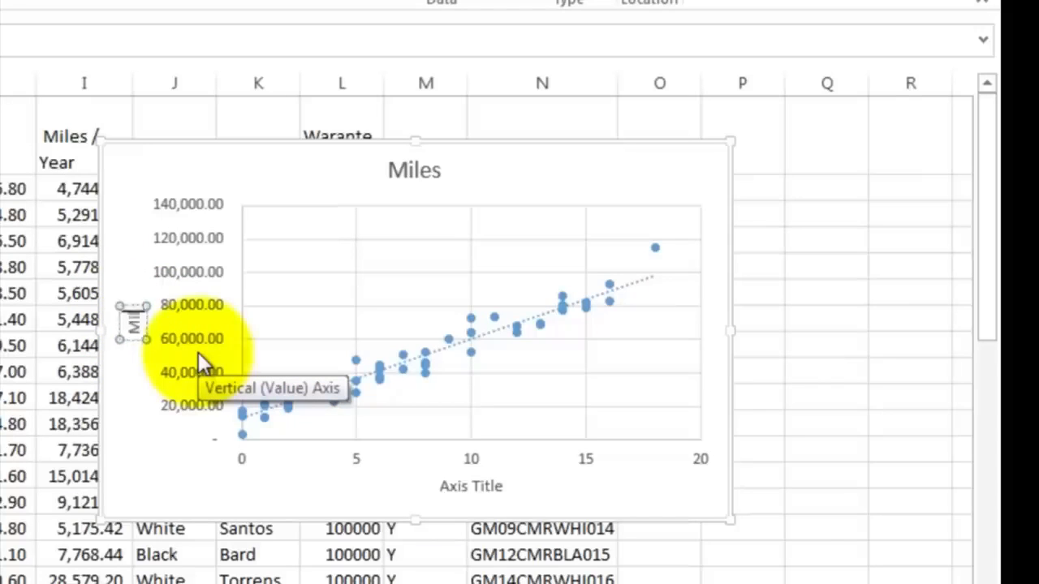
text(les)
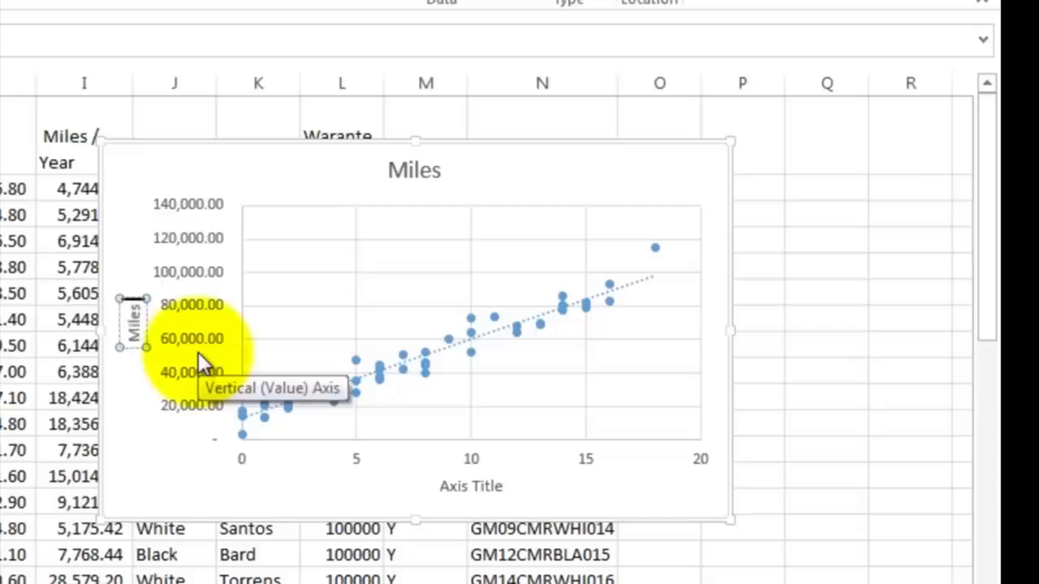
text( Dri)
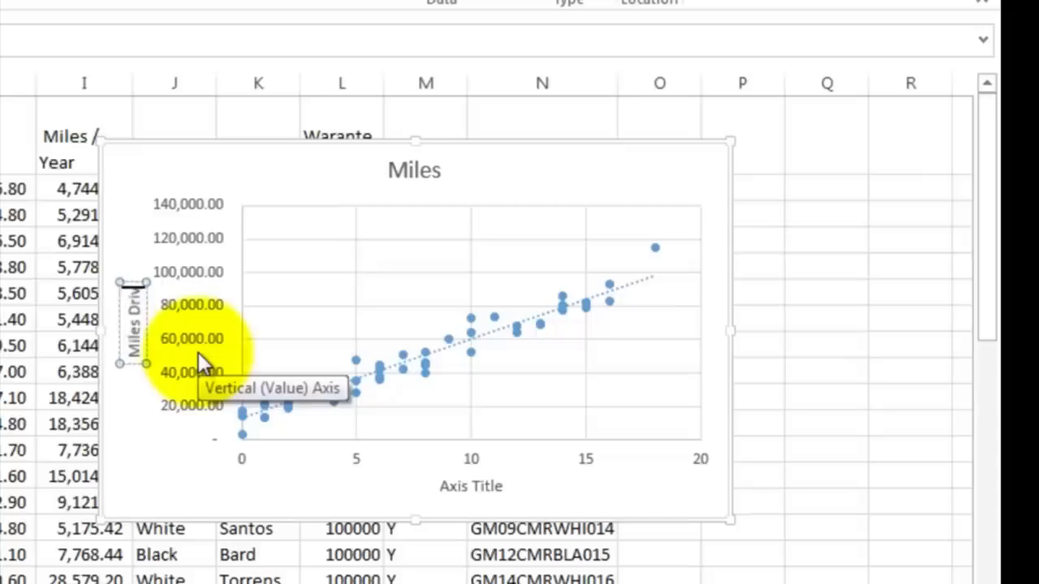
text(ven)
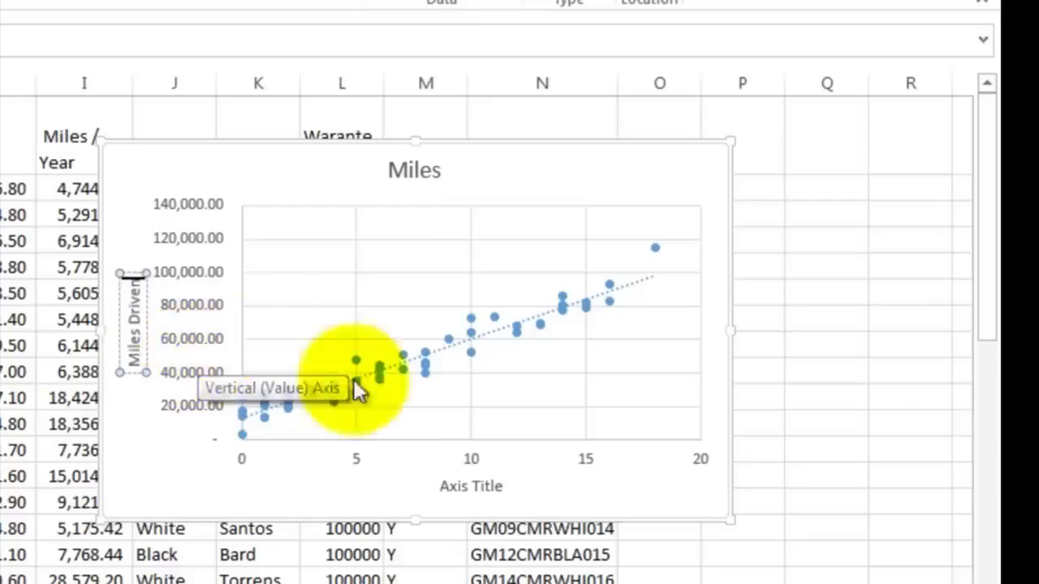
Step: Rename the horizontal axis title to Age of the Car (Years)
click(447, 485)
click(446, 486)
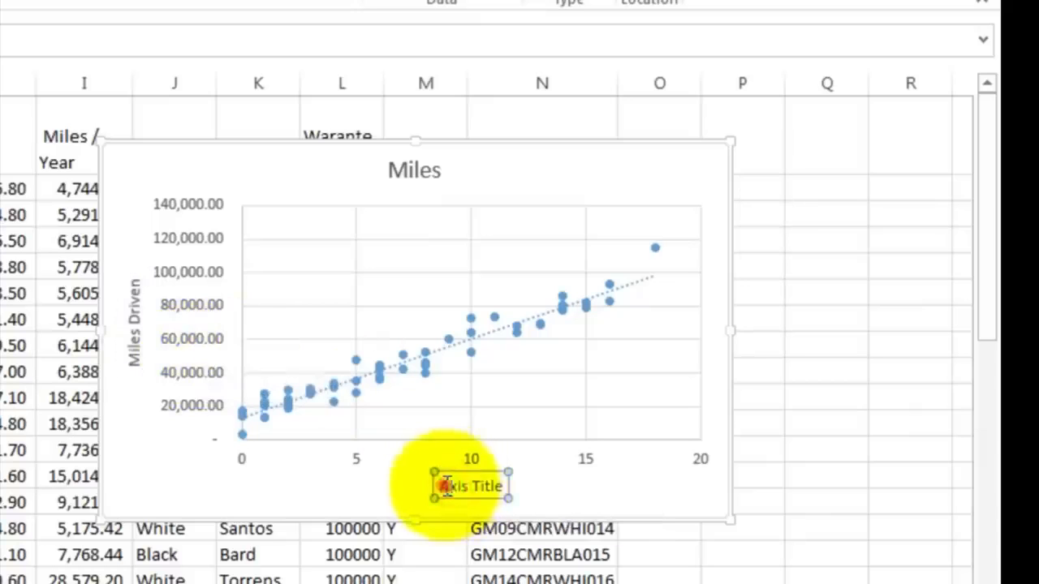
drag(446, 486, 508, 484)
text(A)
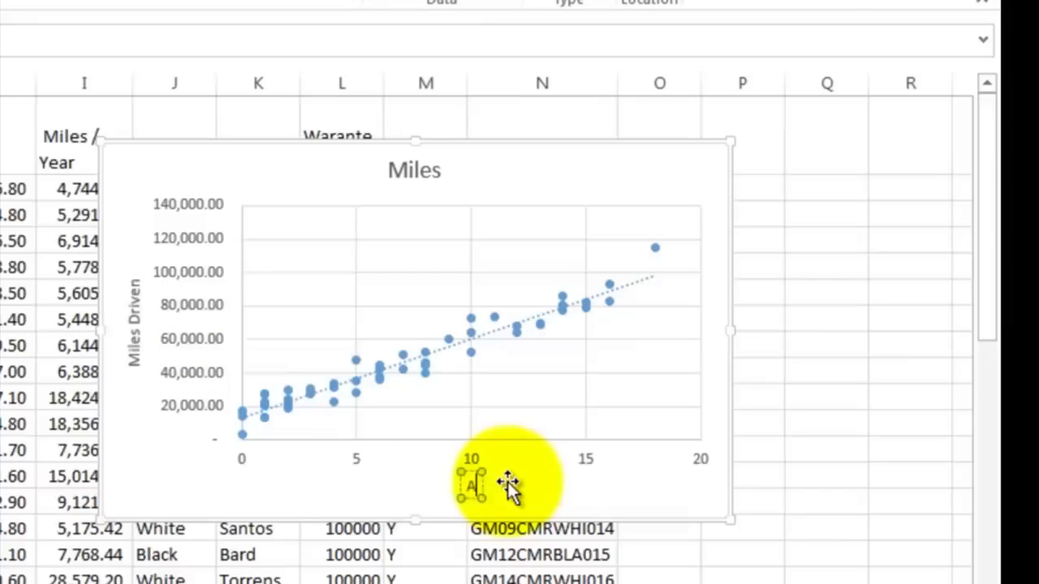
text(ge of the Car (Years)
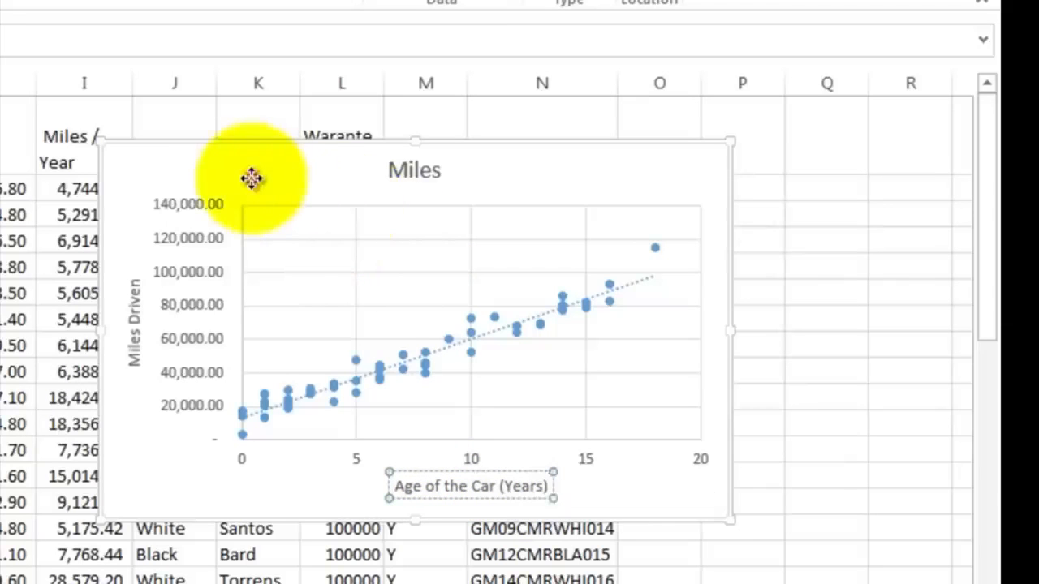
Step: Move the scatter chart to the right of the data columns
drag(251, 178, 794, 228)
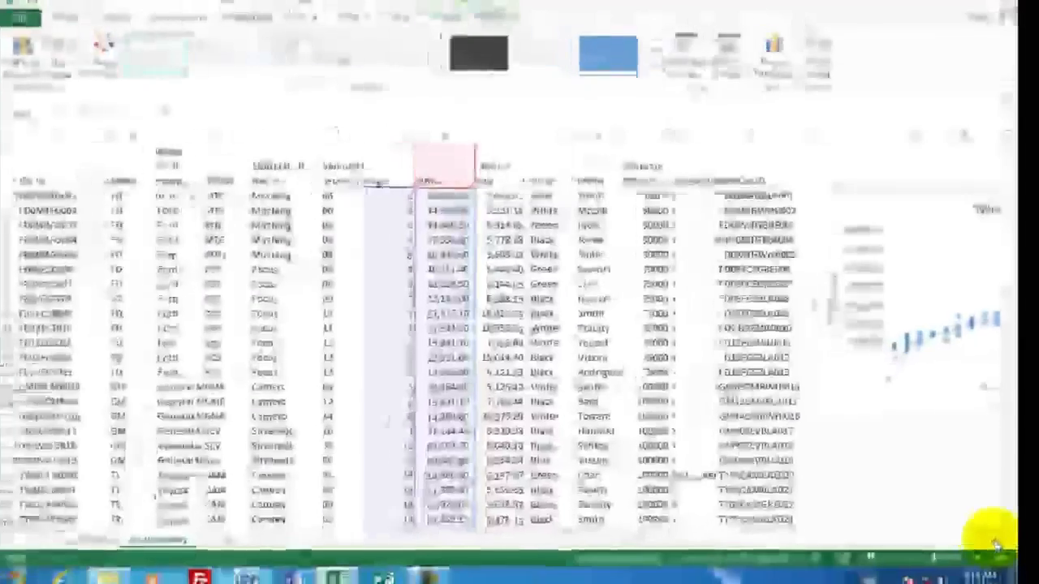
click(998, 531)
click(998, 532)
click(998, 532)
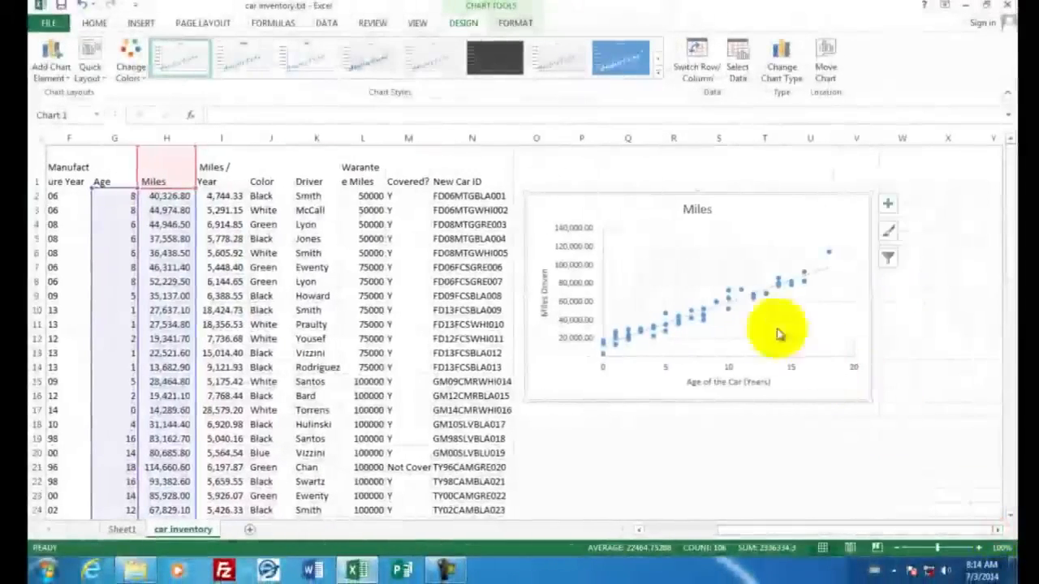
drag(744, 219, 742, 213)
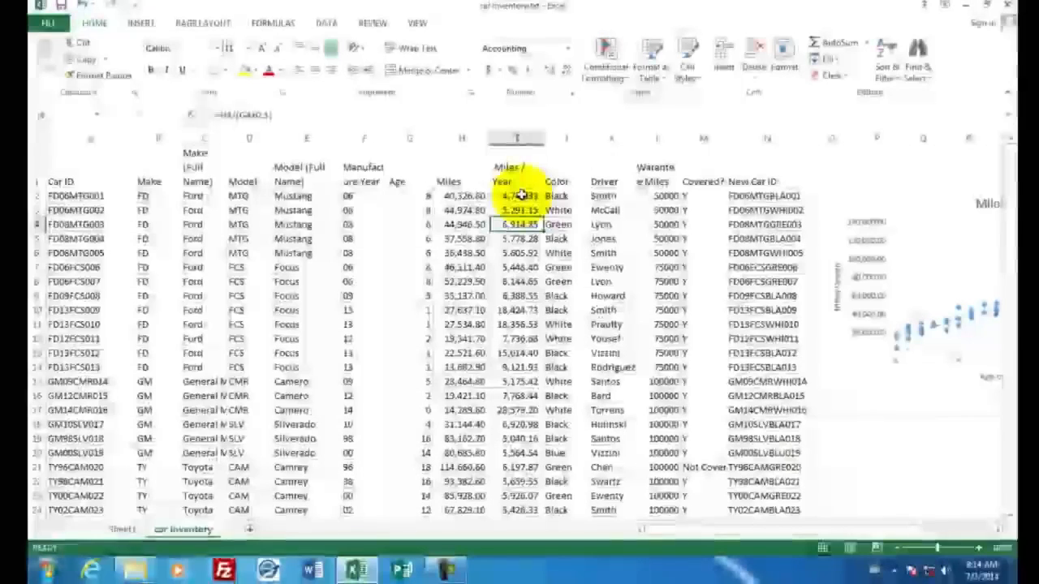
Step: Apply a Red - White - Blue colour scale to the whole Miles / Year column I
drag(519, 210, 520, 252)
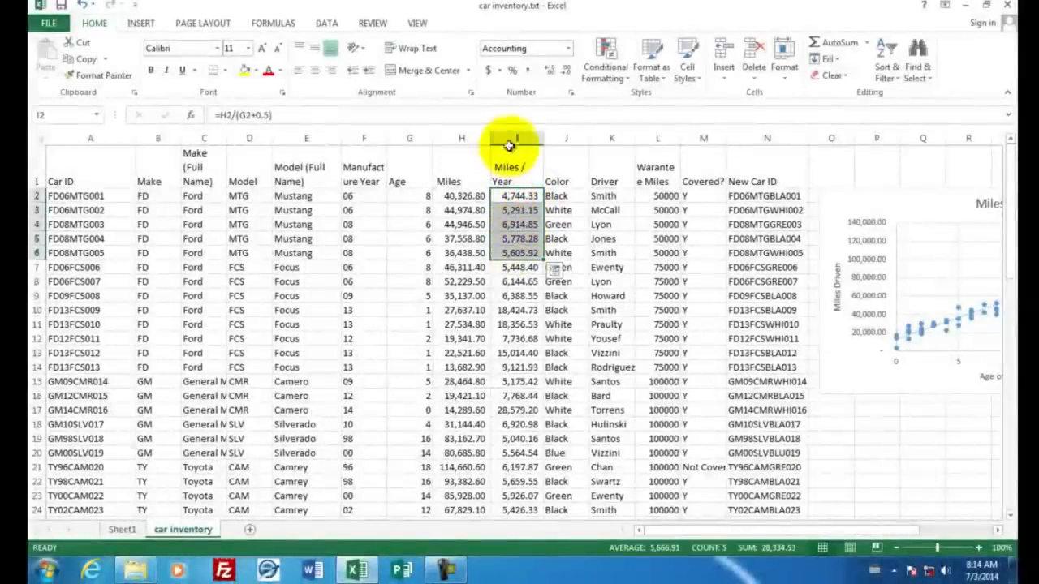
click(511, 138)
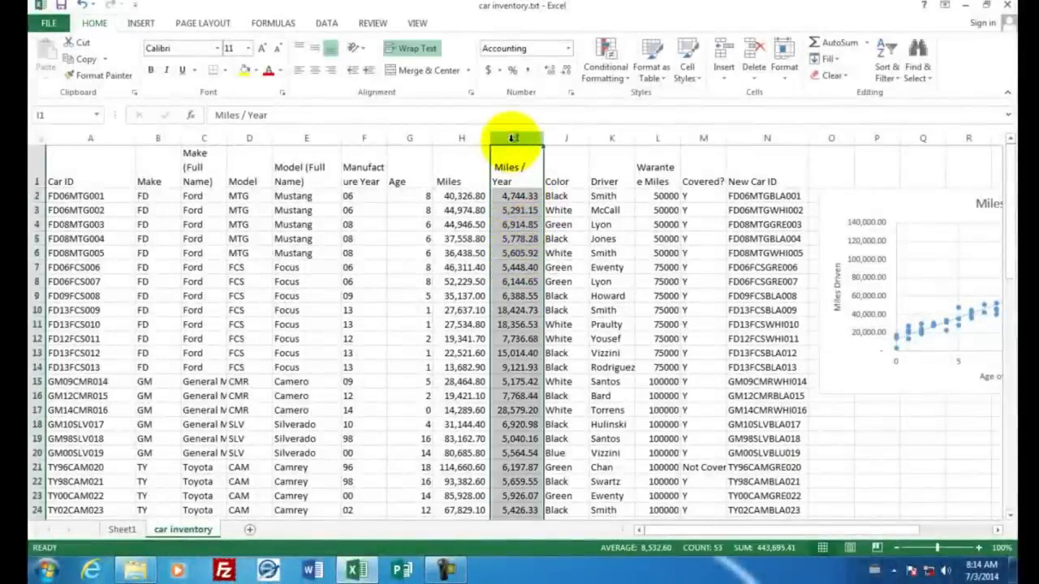
click(607, 58)
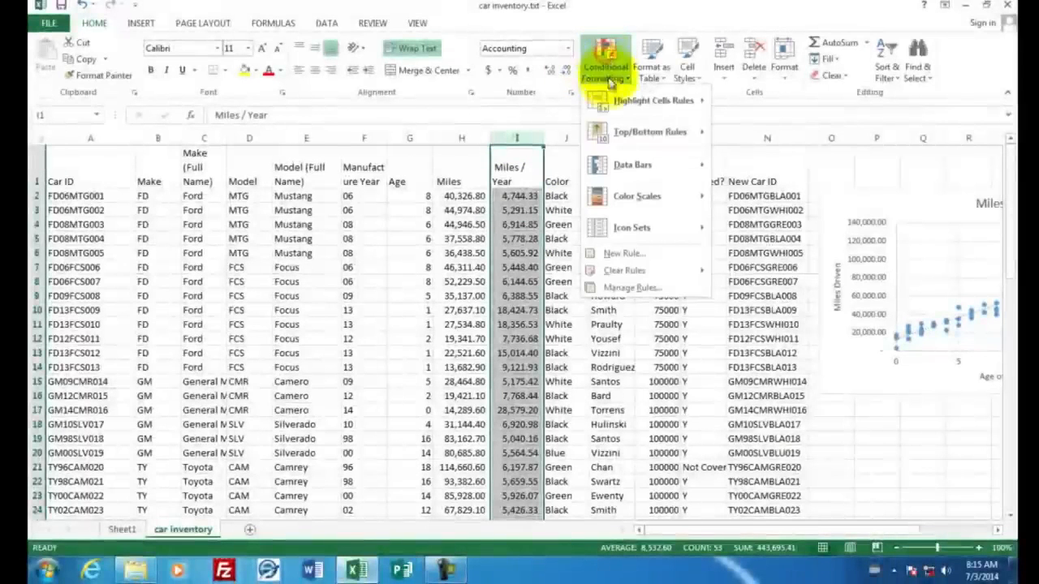
mouse_move(625, 203)
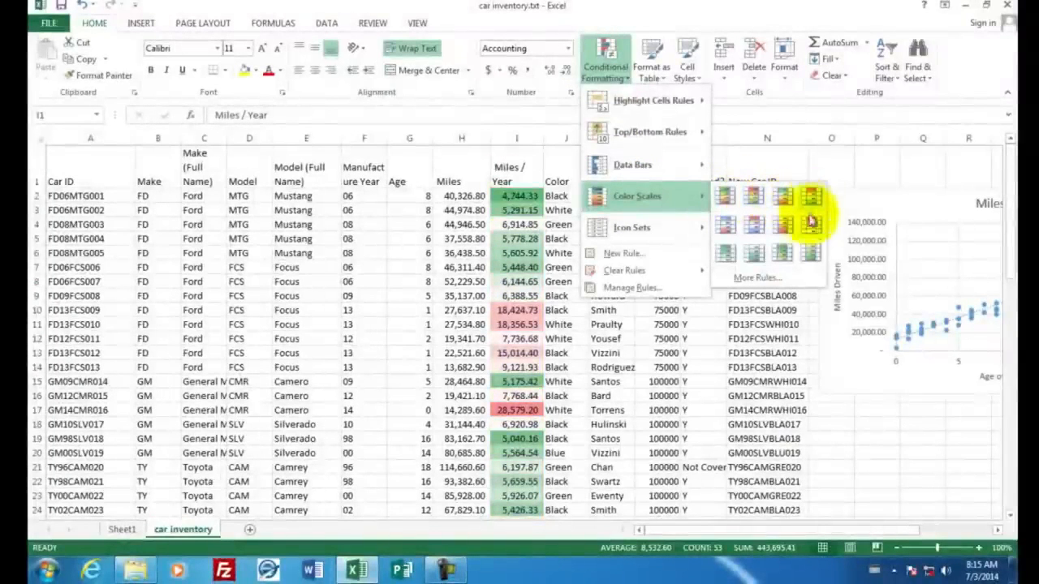
click(725, 228)
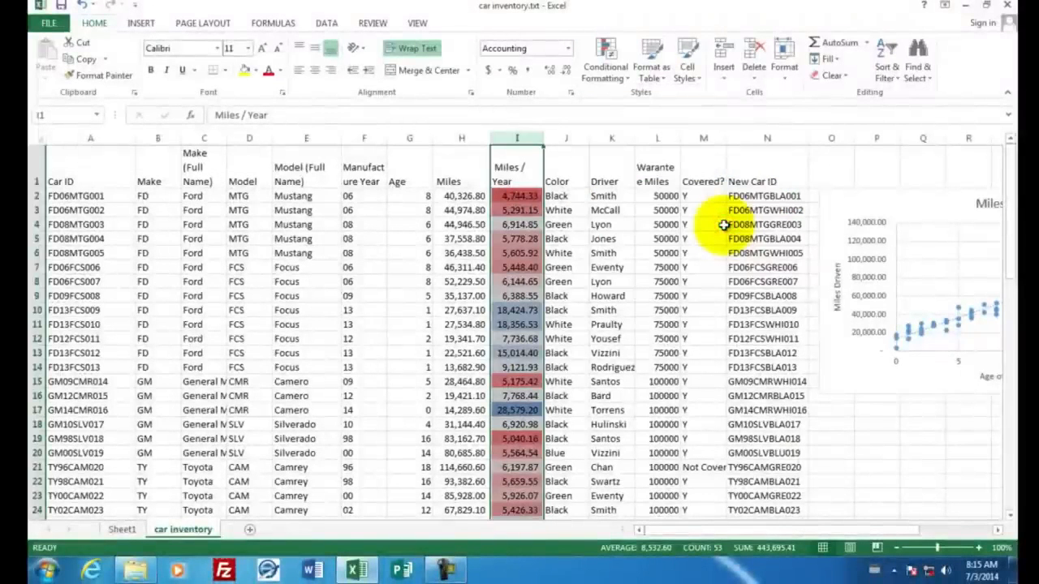
Step: Scroll through the sheet to review the colour-scaled Miles / Year values
click(528, 238)
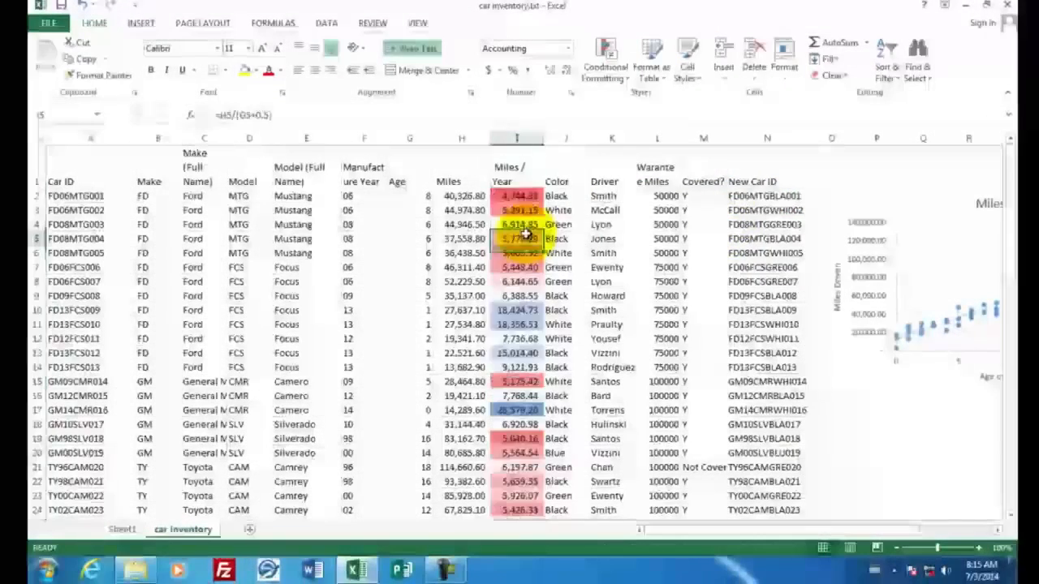
scroll(597, 252, down, 10)
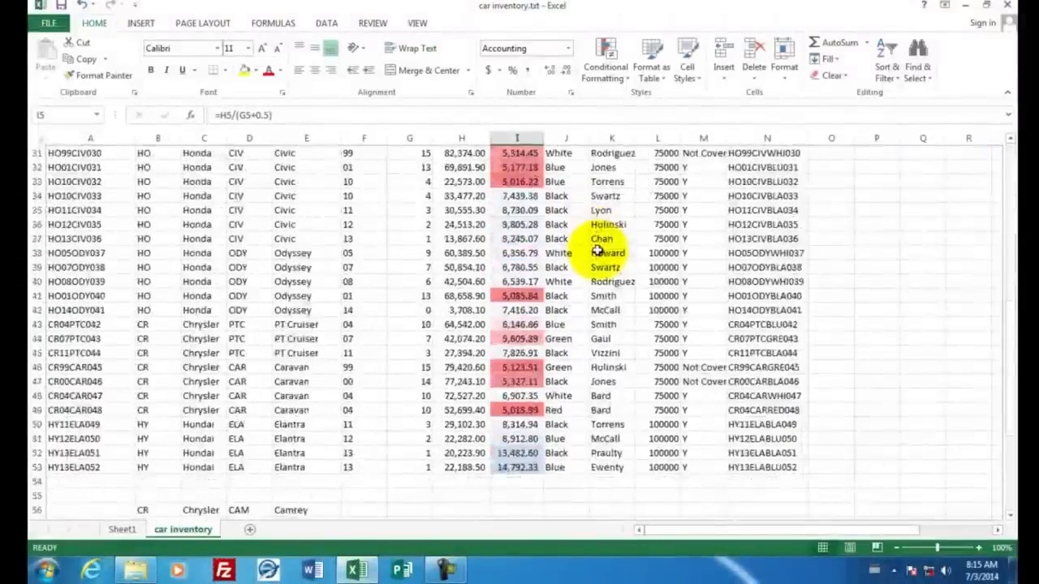
scroll(601, 252, up, 4)
click(517, 281)
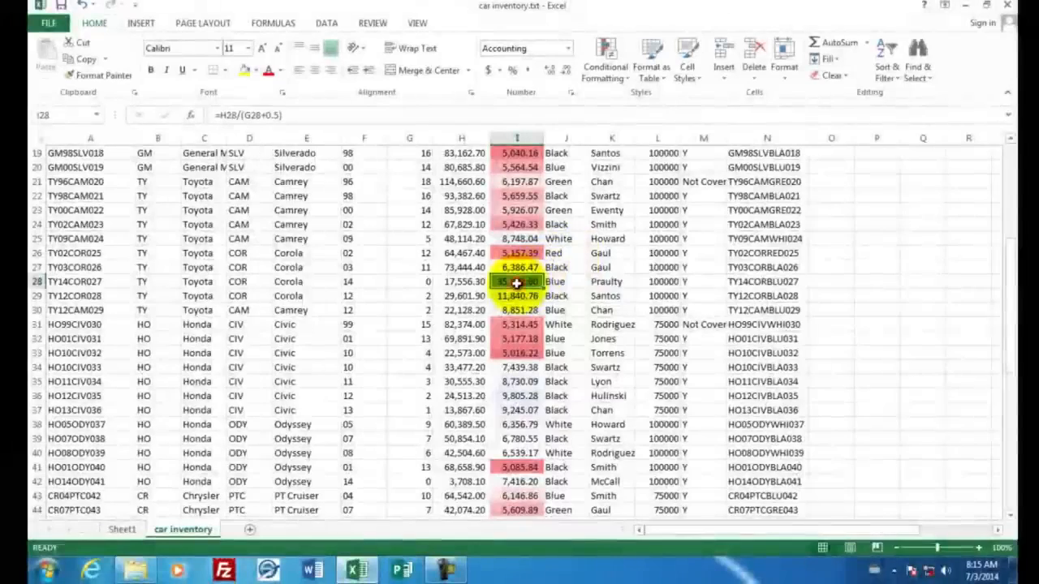
scroll(604, 269, up, 3)
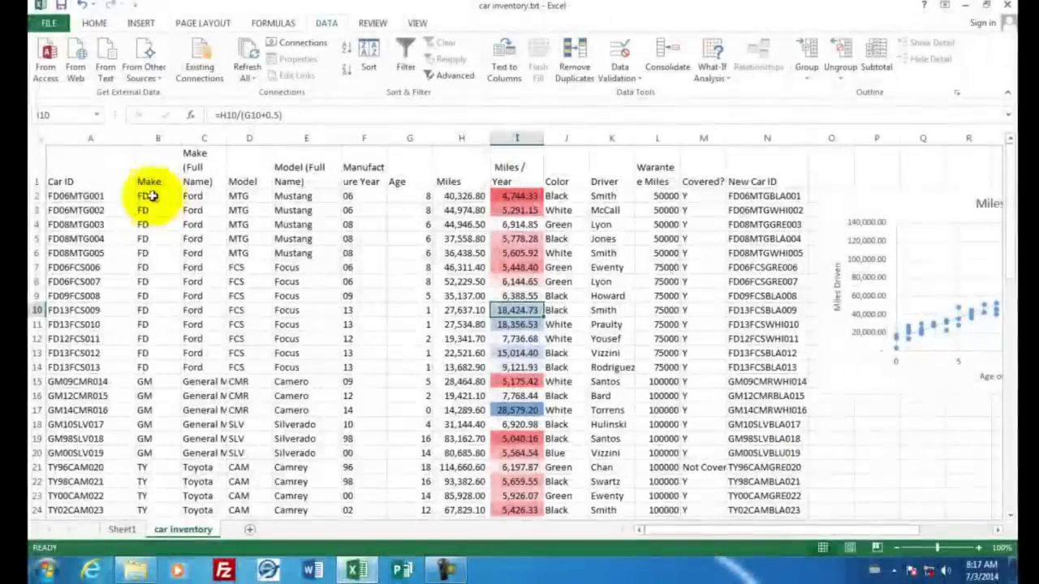
Step: Sort the data rows by column I (Miles / Year) from largest to smallest
drag(38, 195, 35, 427)
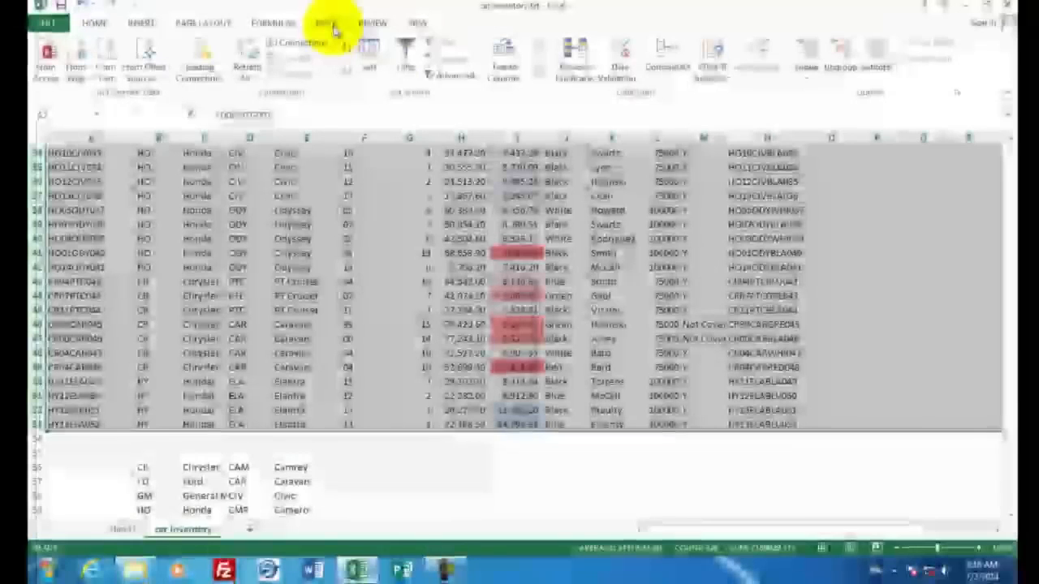
click(370, 54)
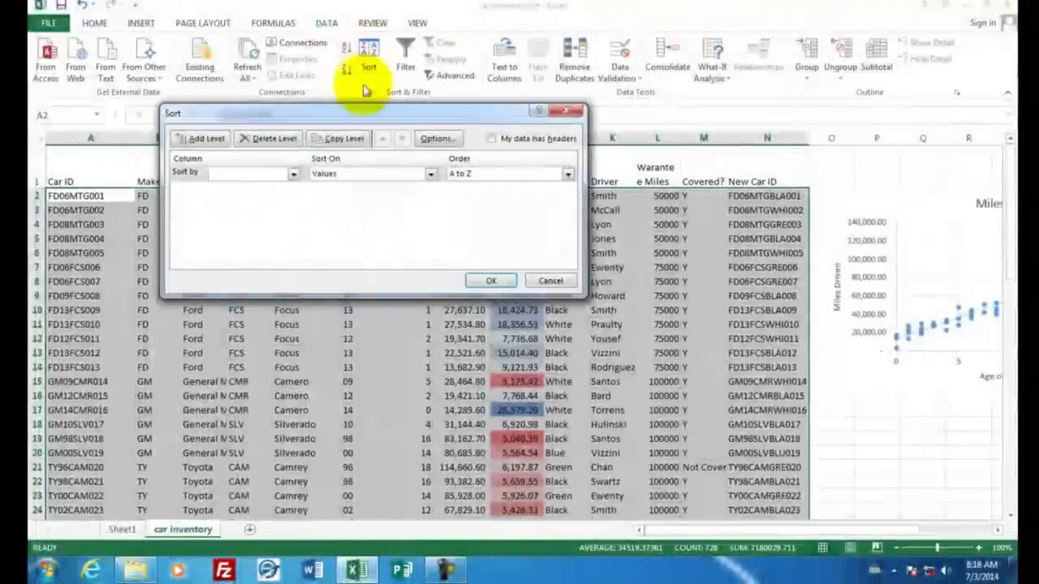
click(294, 175)
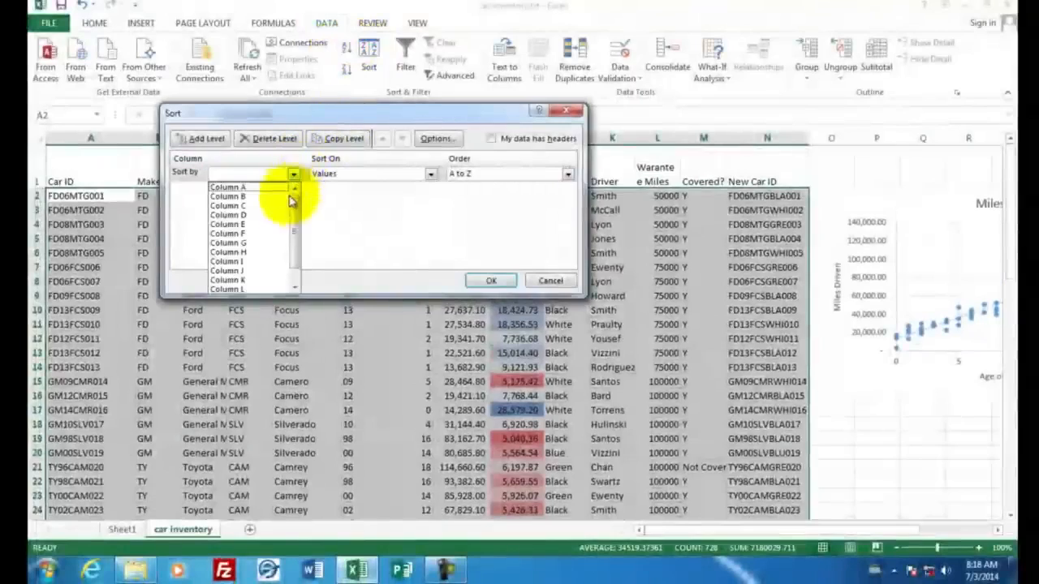
click(320, 112)
click(365, 235)
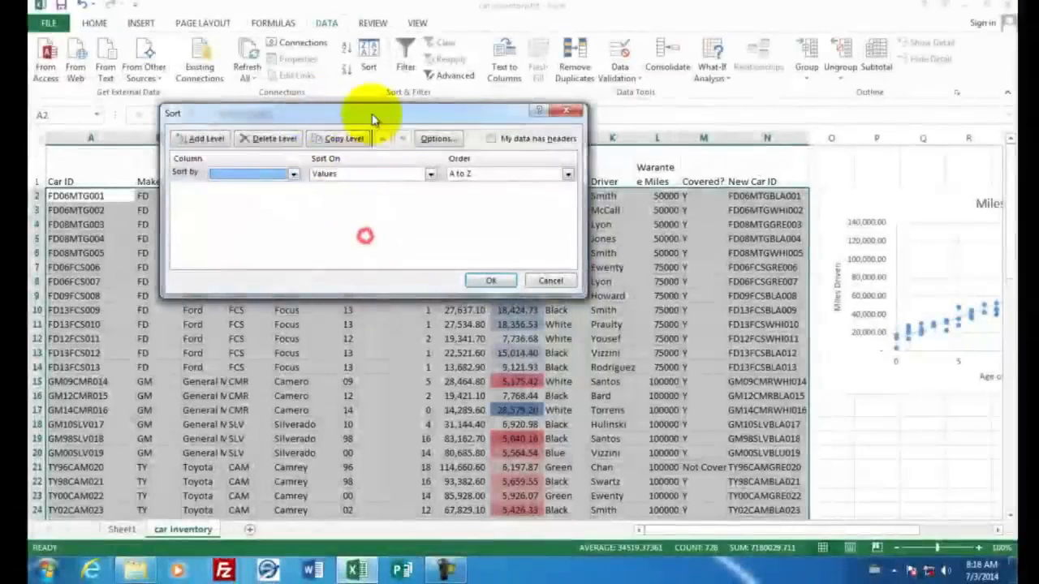
drag(374, 115, 474, 267)
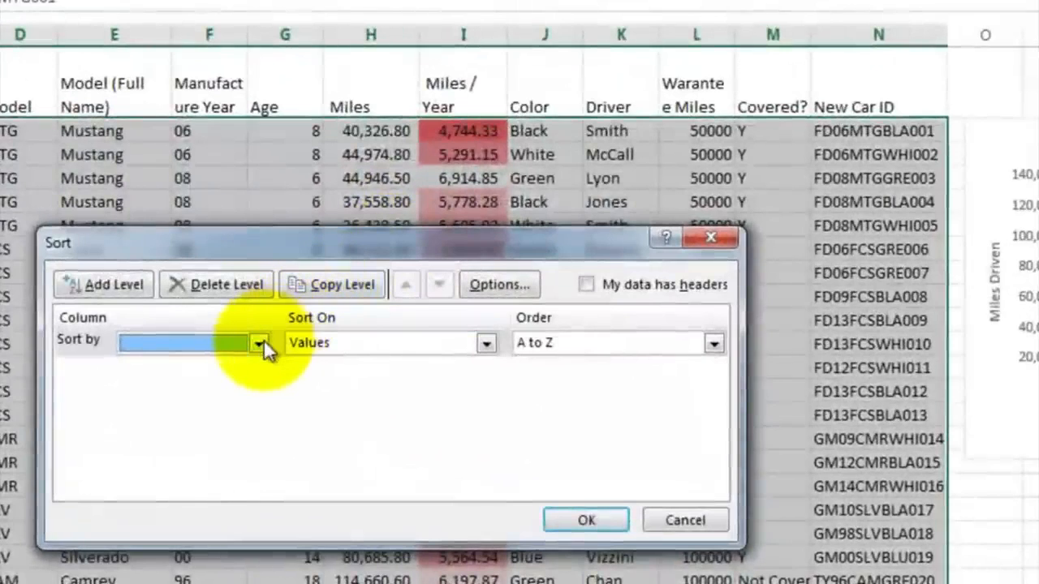
click(283, 339)
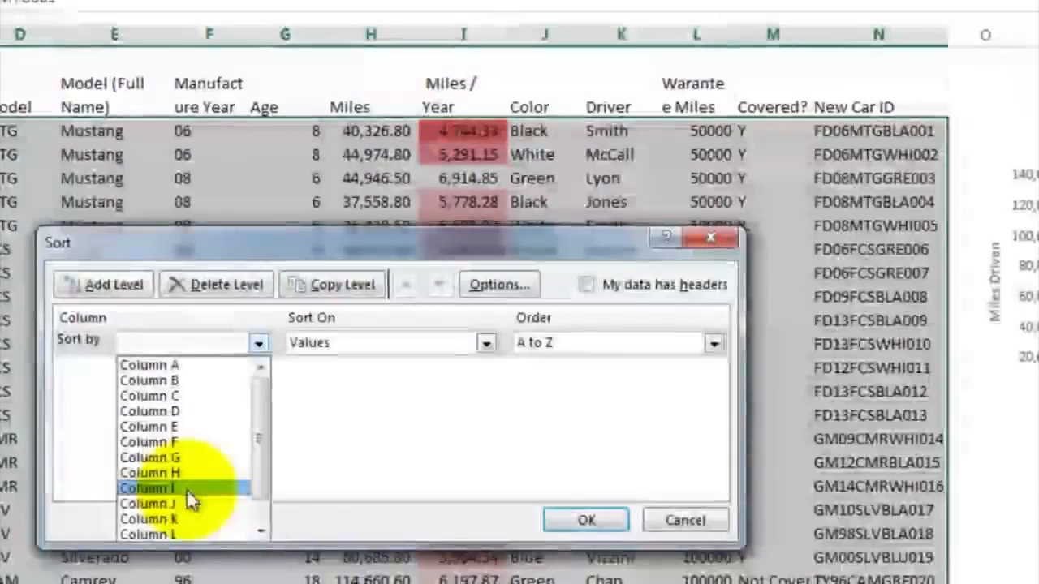
click(187, 488)
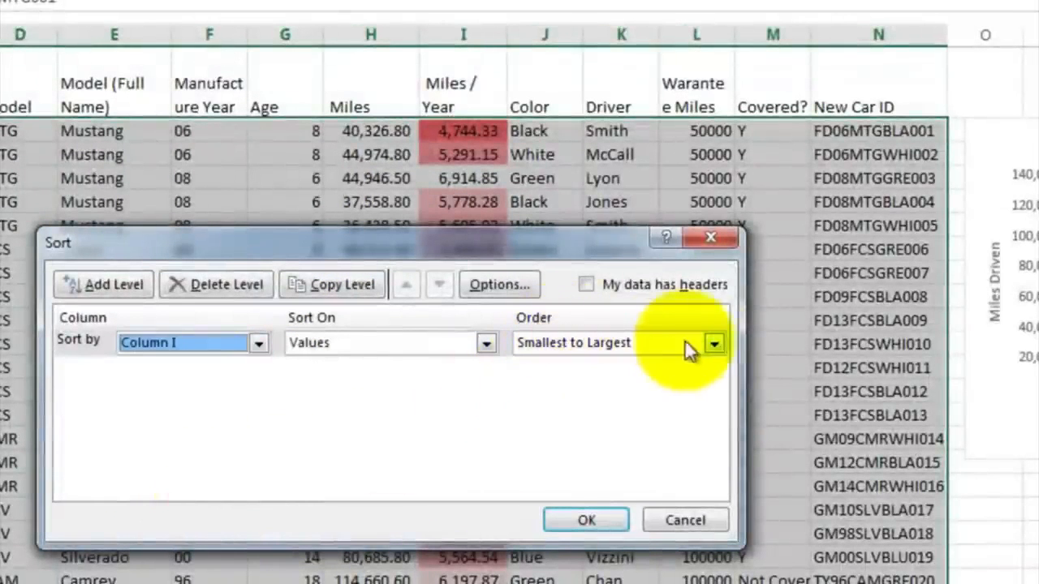
click(715, 344)
click(663, 380)
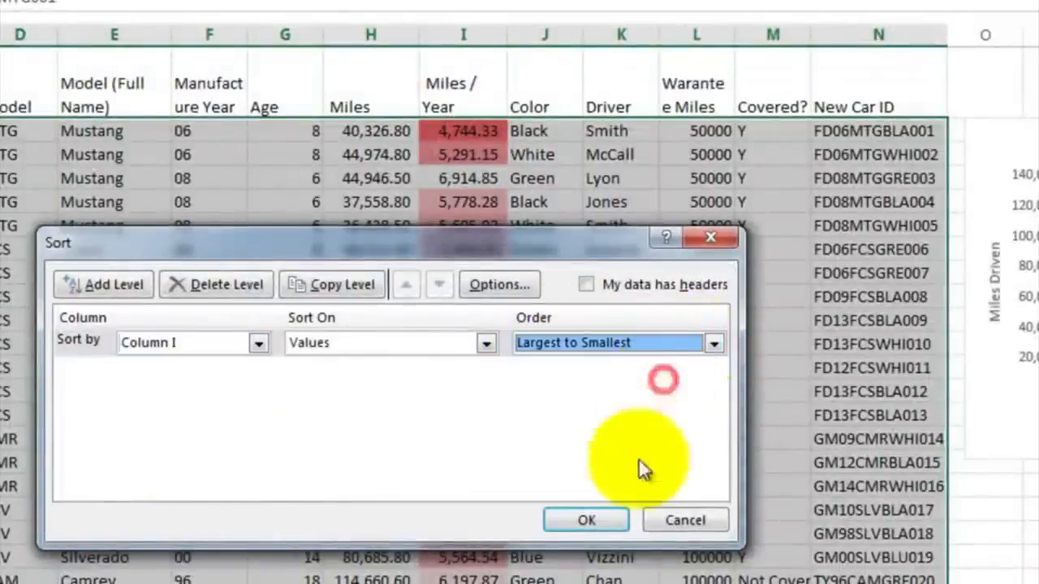
click(612, 519)
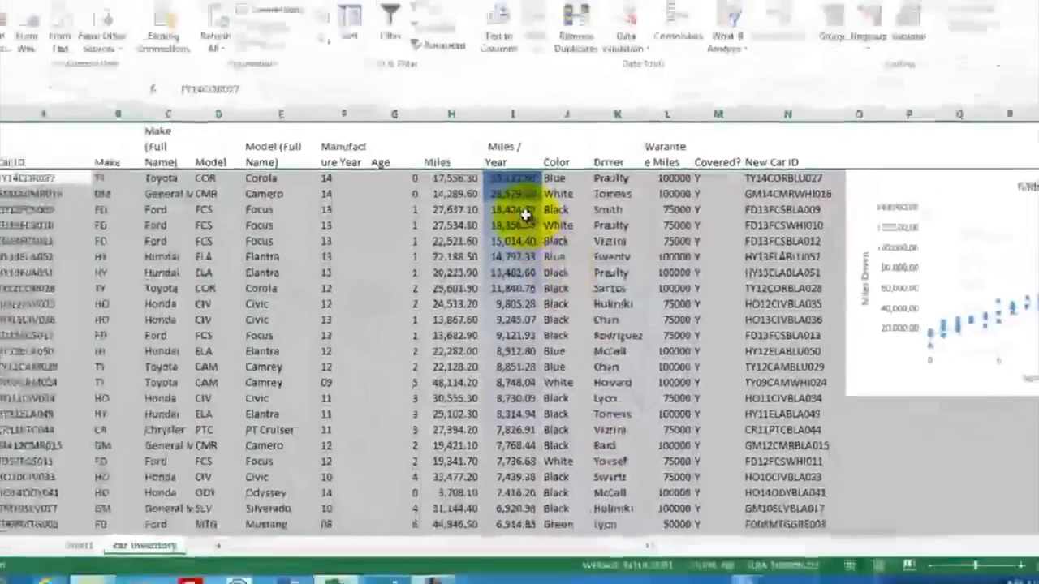
Step: Inspect the sorted rows, checking the age, miles and Miles / Year of the top entries
click(463, 177)
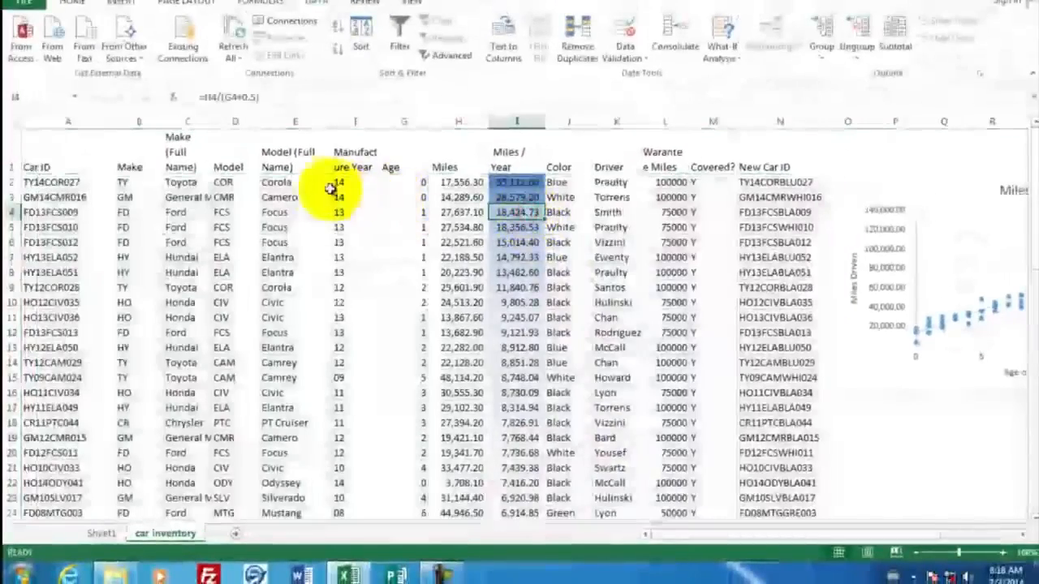
click(412, 183)
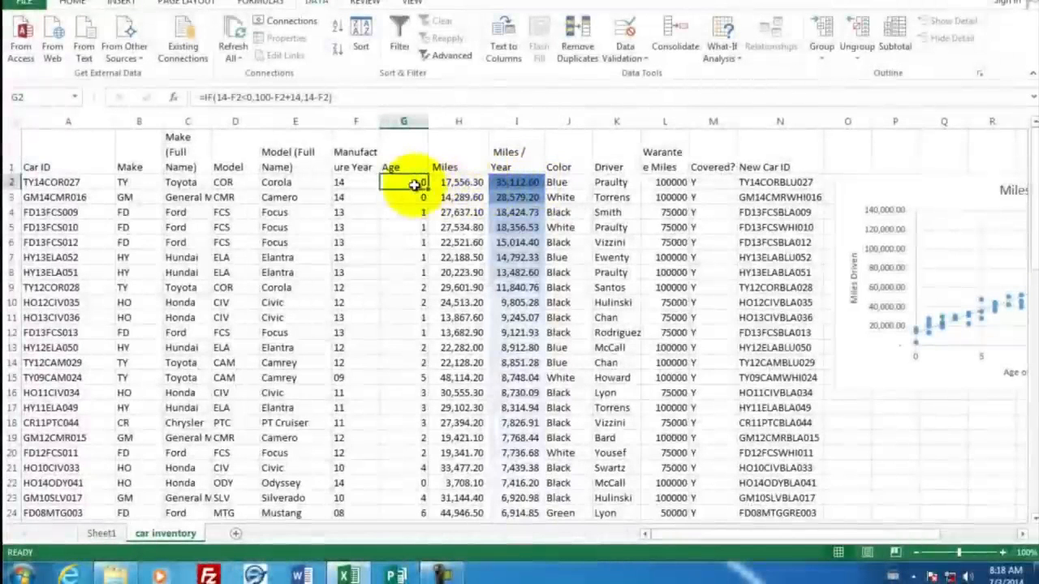
click(464, 183)
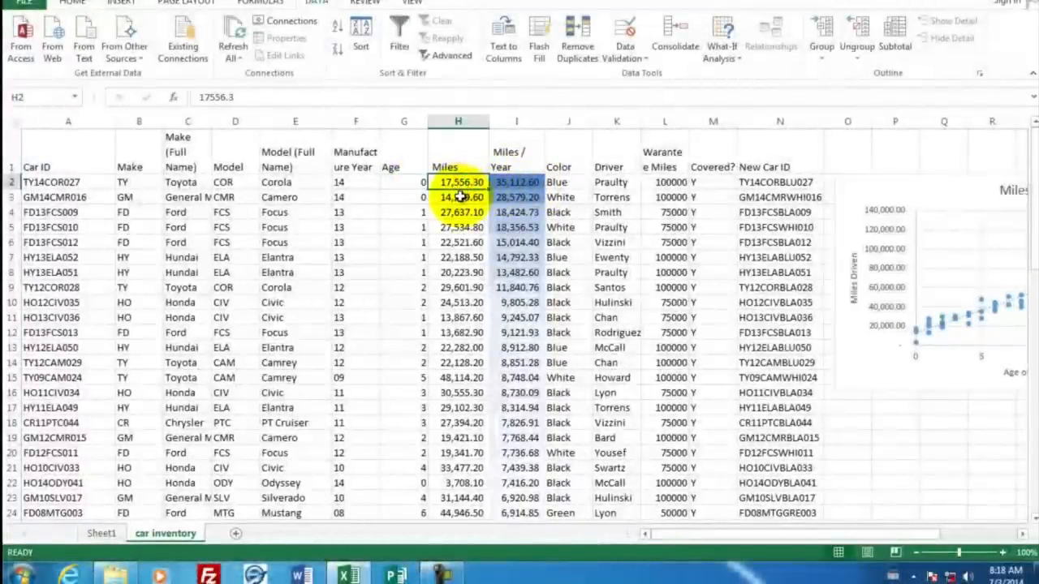
scroll(516, 276, down, 8)
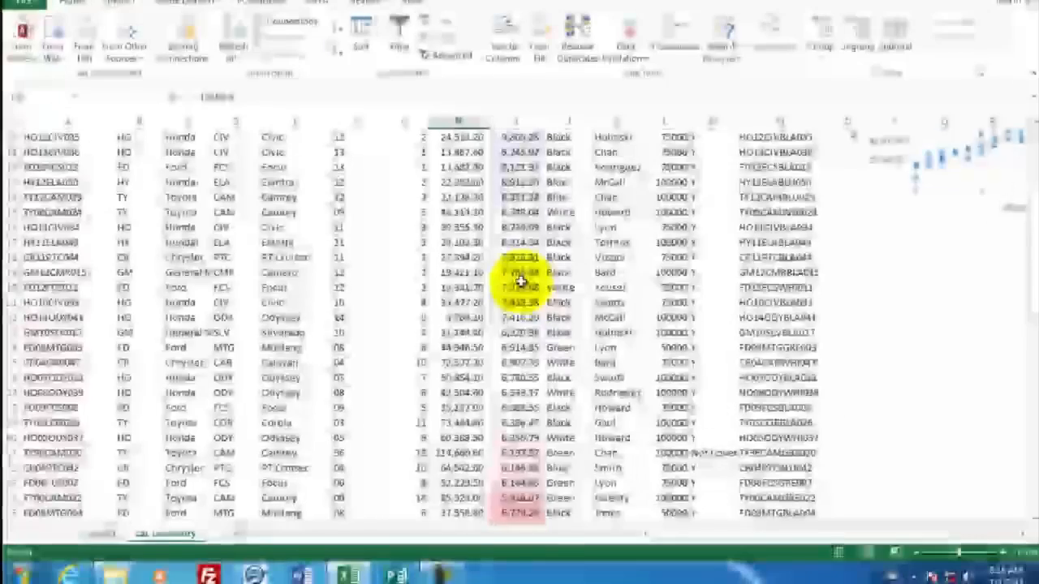
Step: Inspect the lowest Miles / Year rows at the bottom of the sorted data, checking their miles values
scroll(519, 280, down, 5)
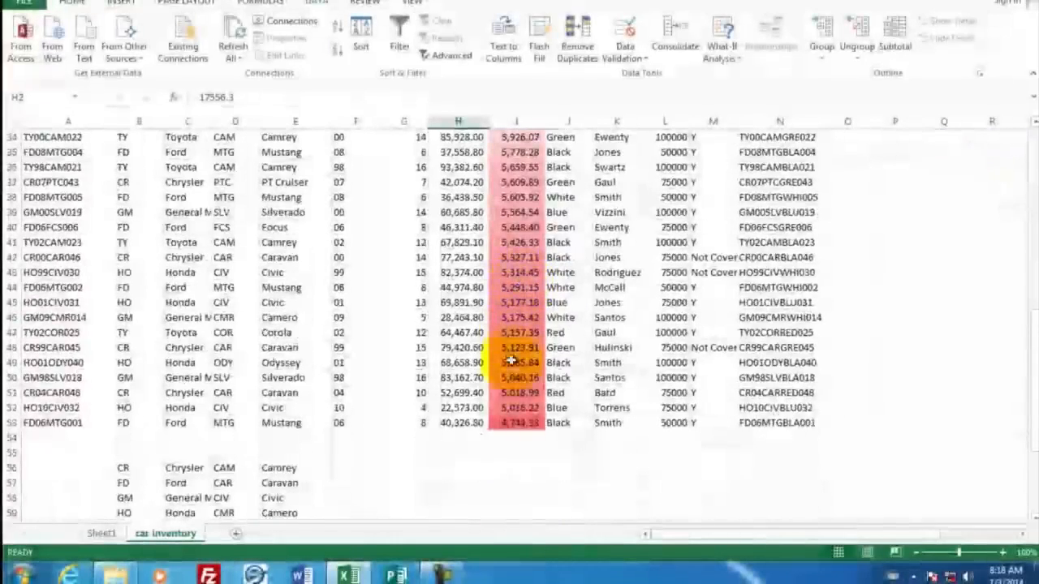
click(513, 421)
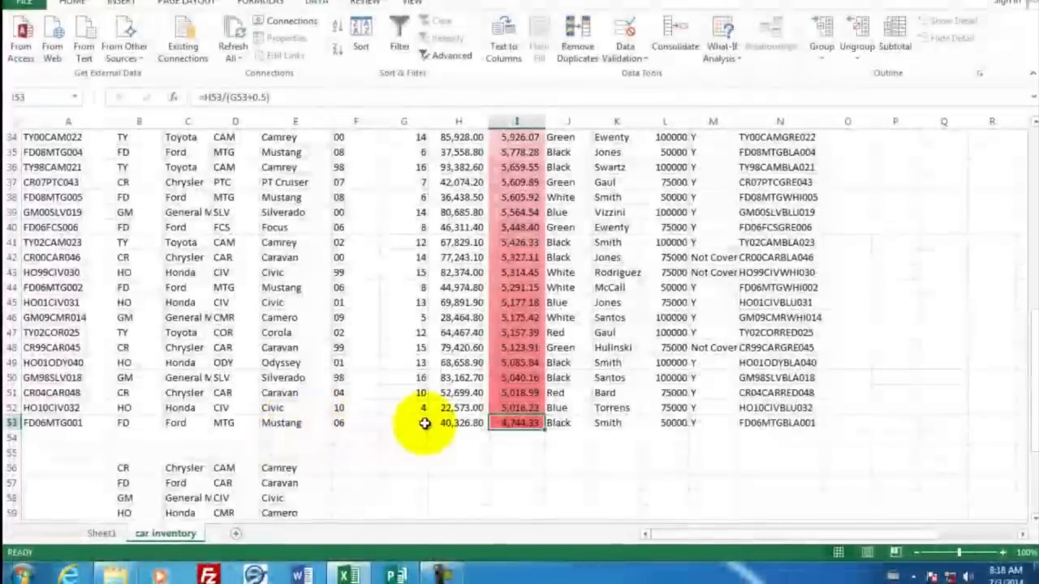
click(461, 423)
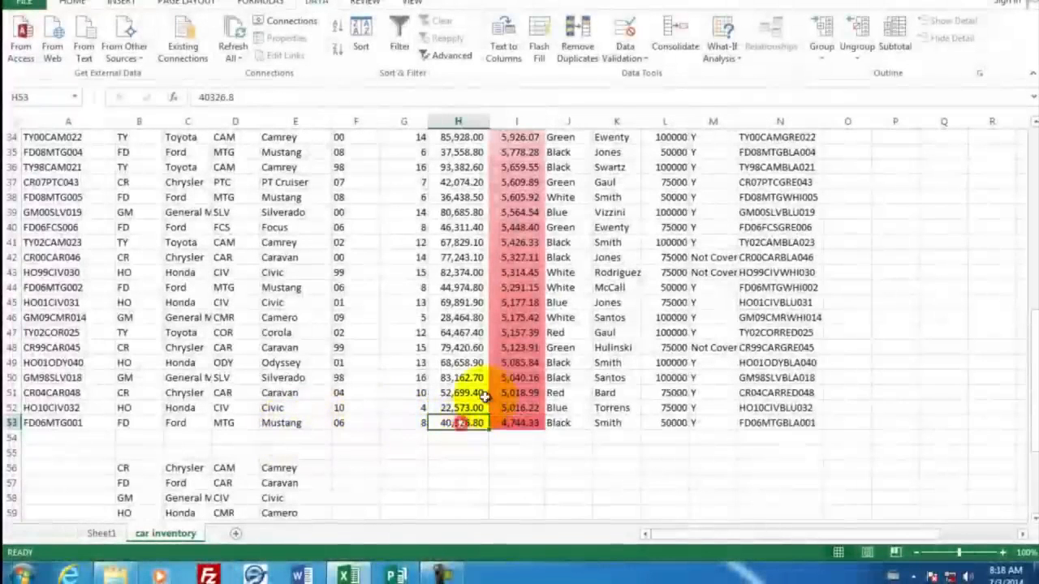
scroll(508, 272, up, 11)
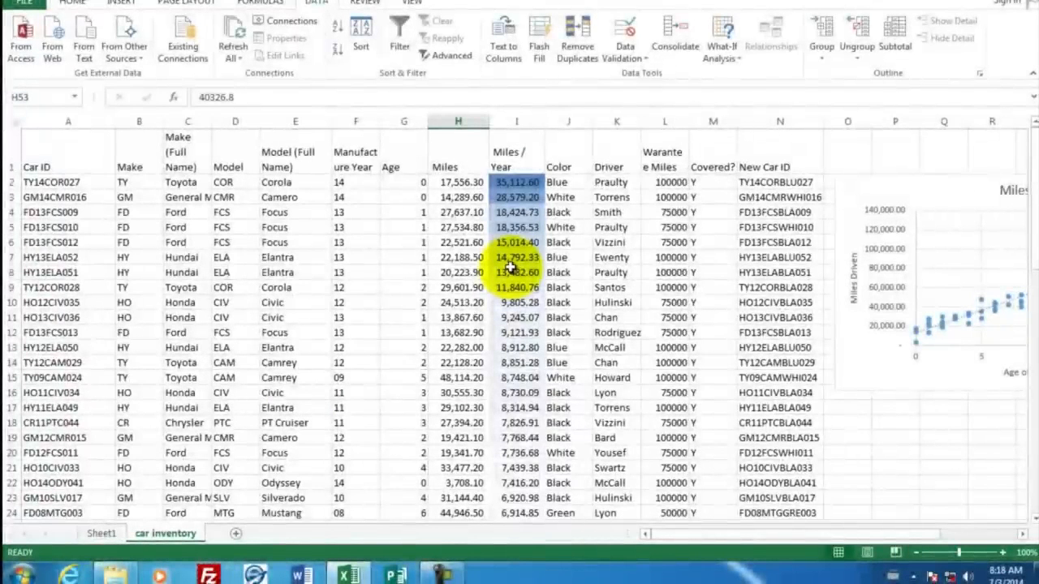
Step: Switch to Word, create a blank document and write the line "Top drivers by miles"
click(302, 576)
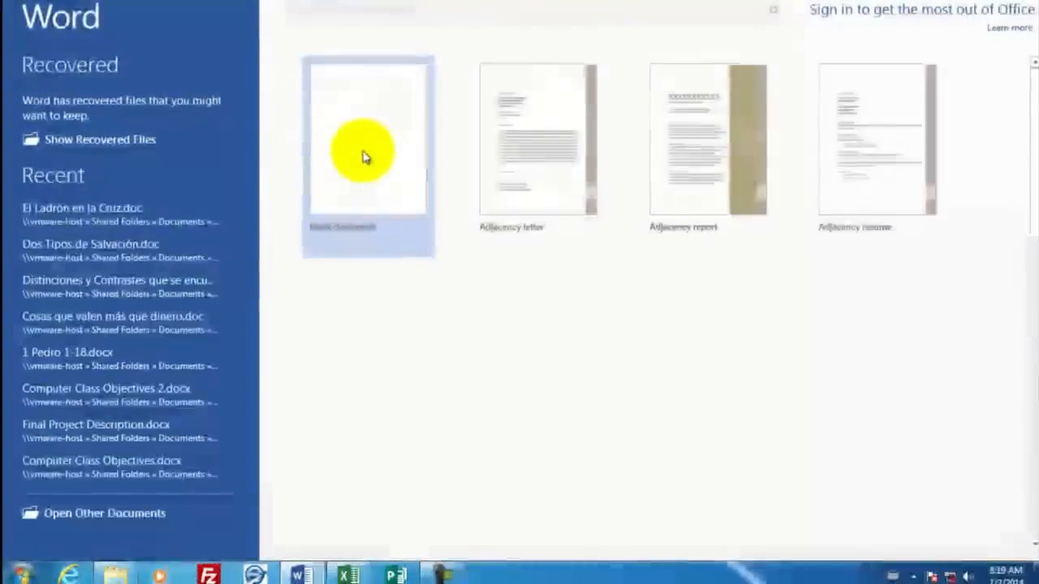
click(363, 154)
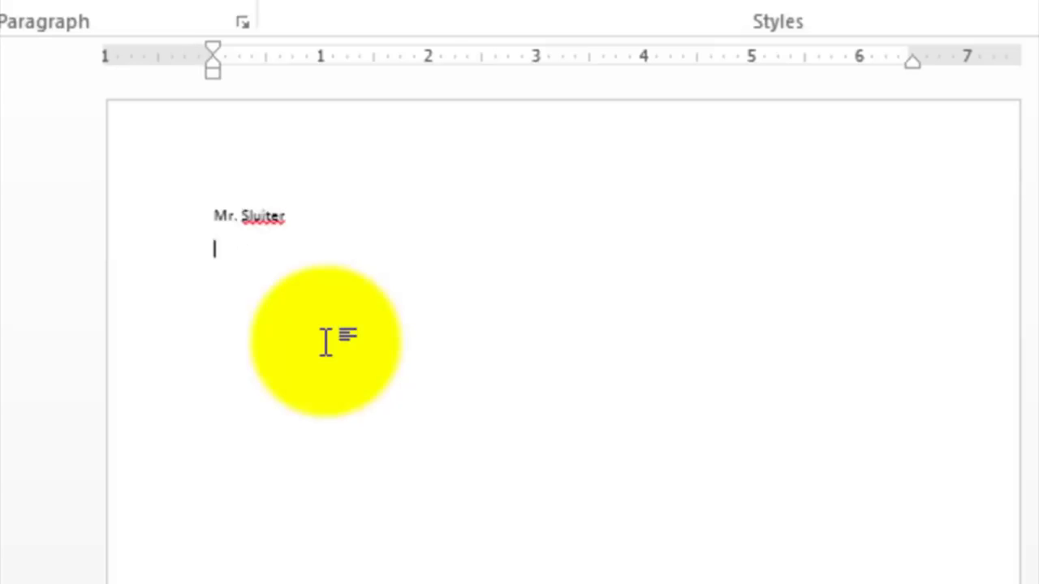
text(Top drivers by miles.)
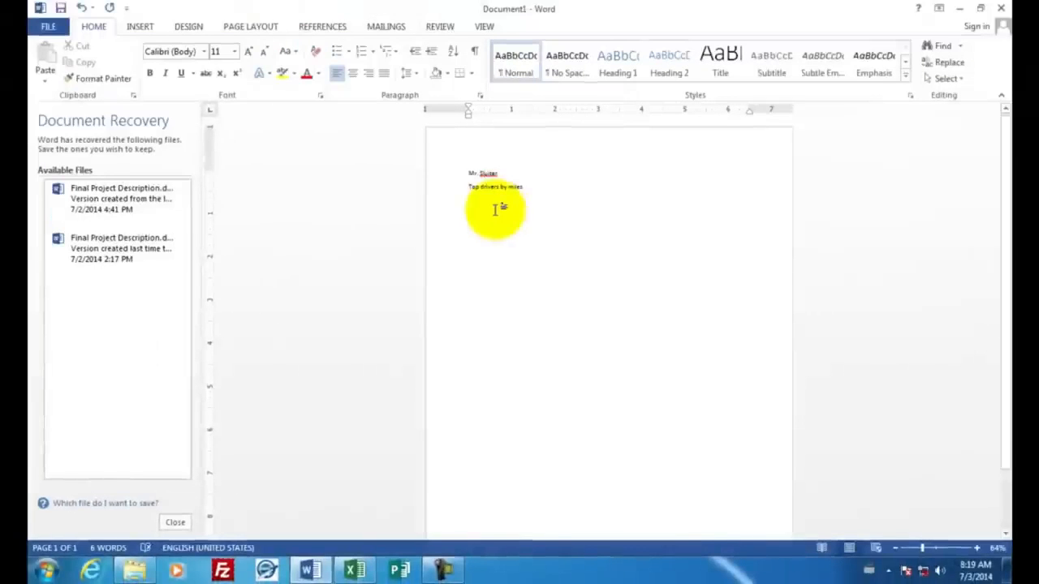
Step: Copy the Miles-by-Driver PivotChart from Sheet1 in Excel and paste it into the Word document below that line
click(354, 569)
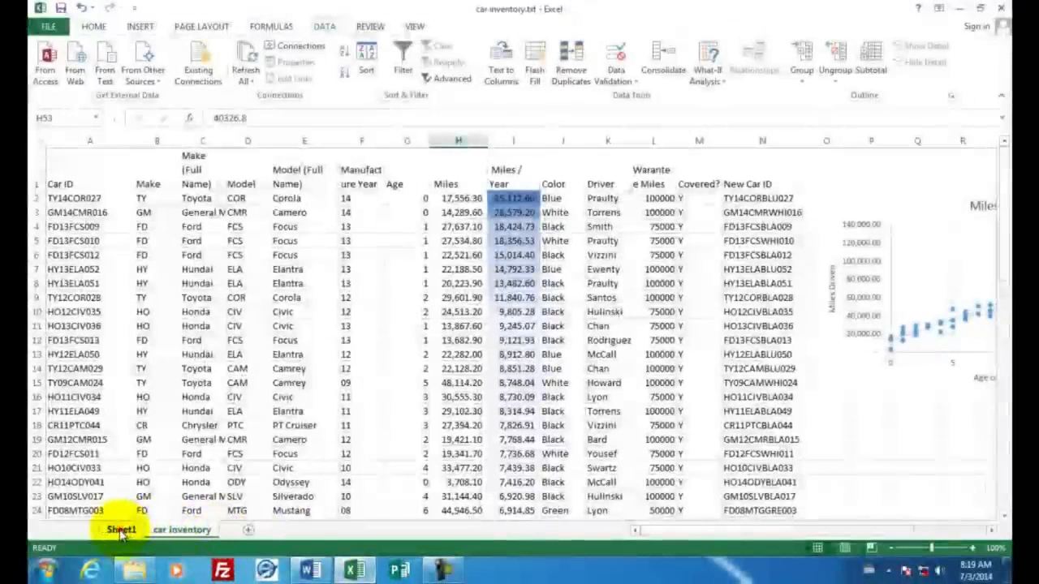
click(122, 531)
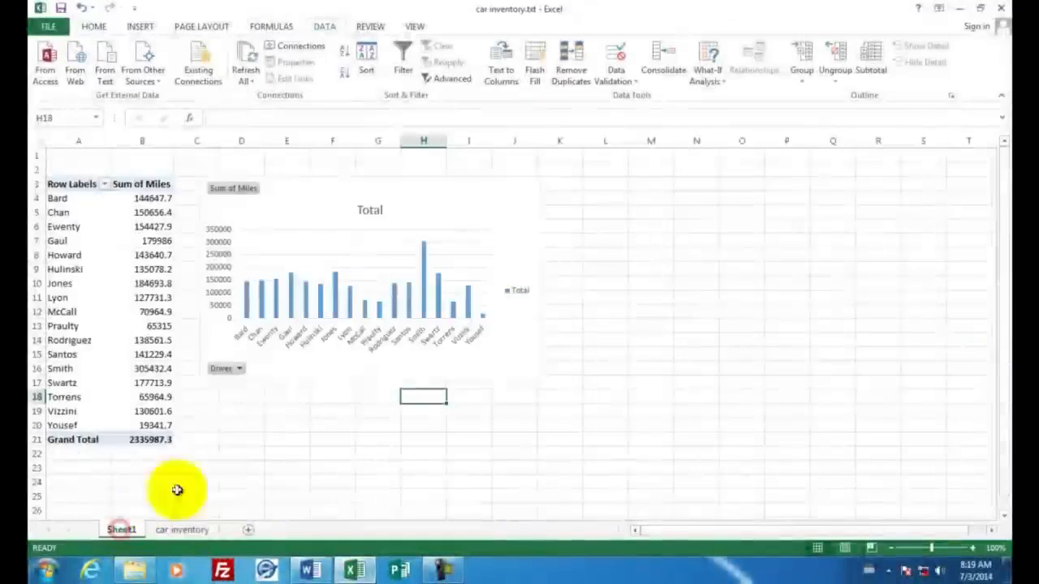
click(443, 197)
right_click(444, 197)
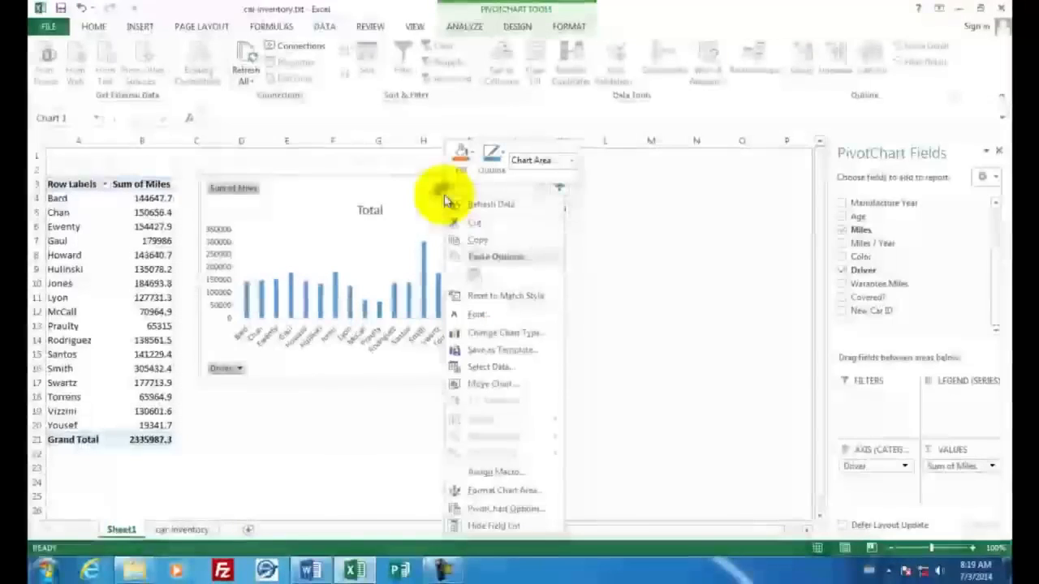
click(467, 242)
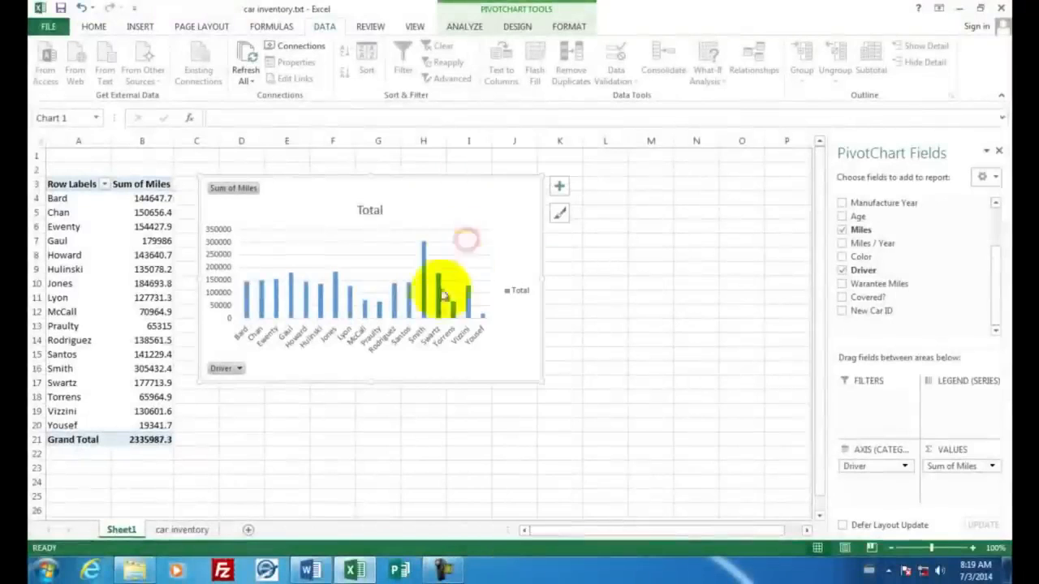
mouse_move(307, 575)
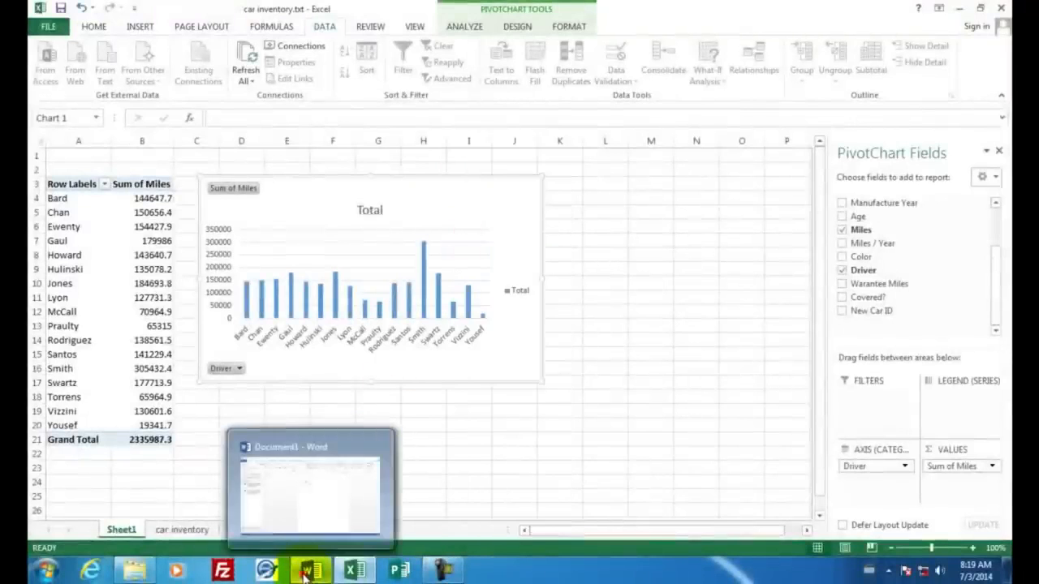
click(349, 462)
right_click(476, 203)
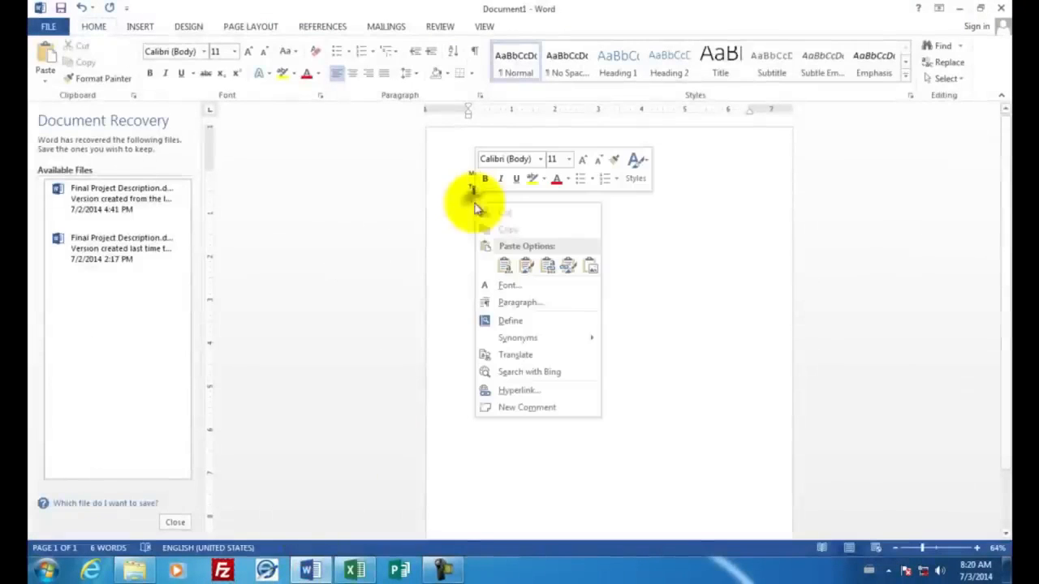
click(501, 267)
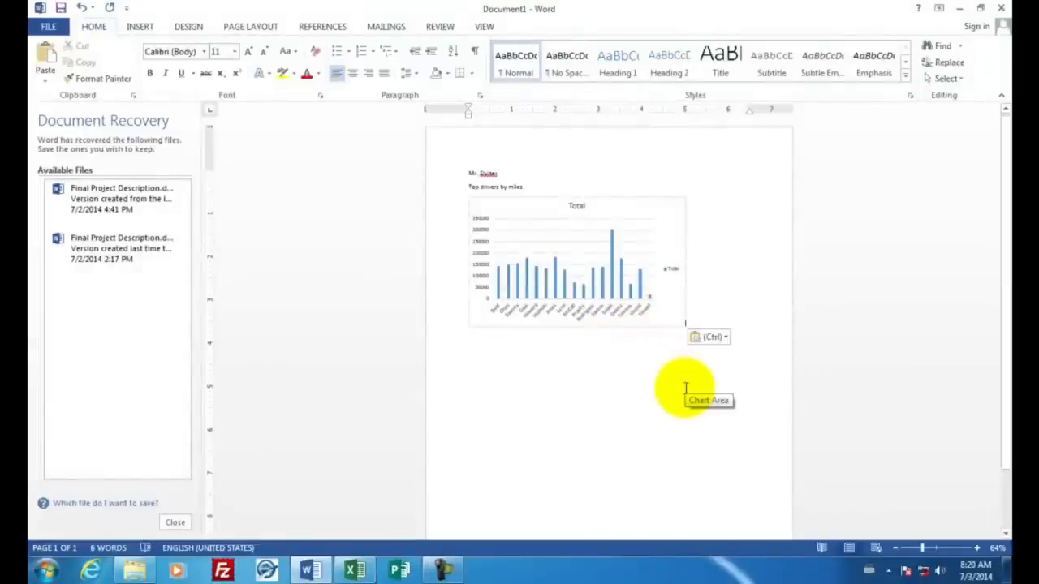
Step: Add the caption "Scatter chart for the car inventory. Miles on each car." and paste the car inventory scatter chart beneath it
key(Return)
key(Return)
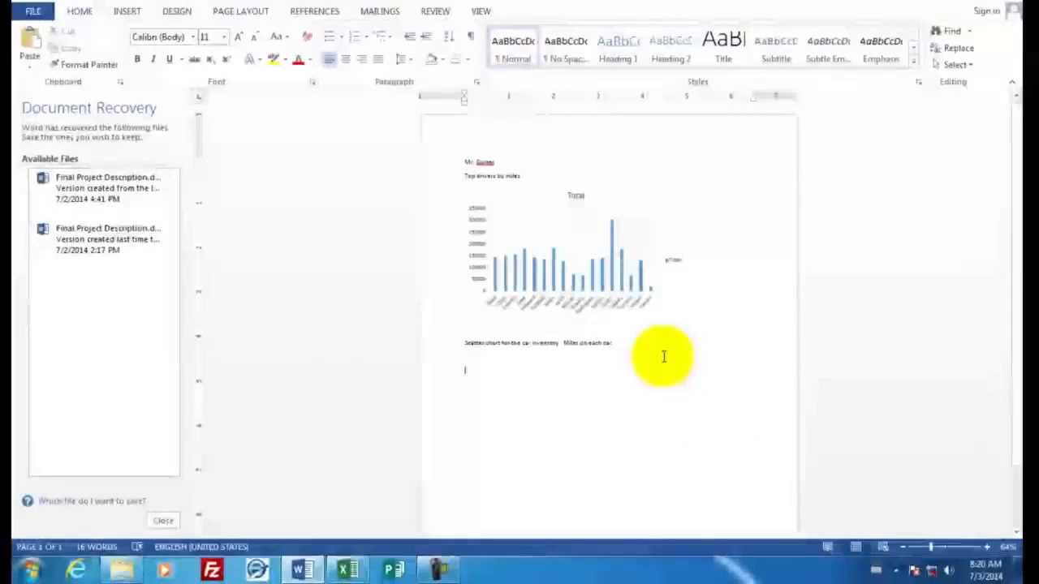
click(350, 574)
click(195, 523)
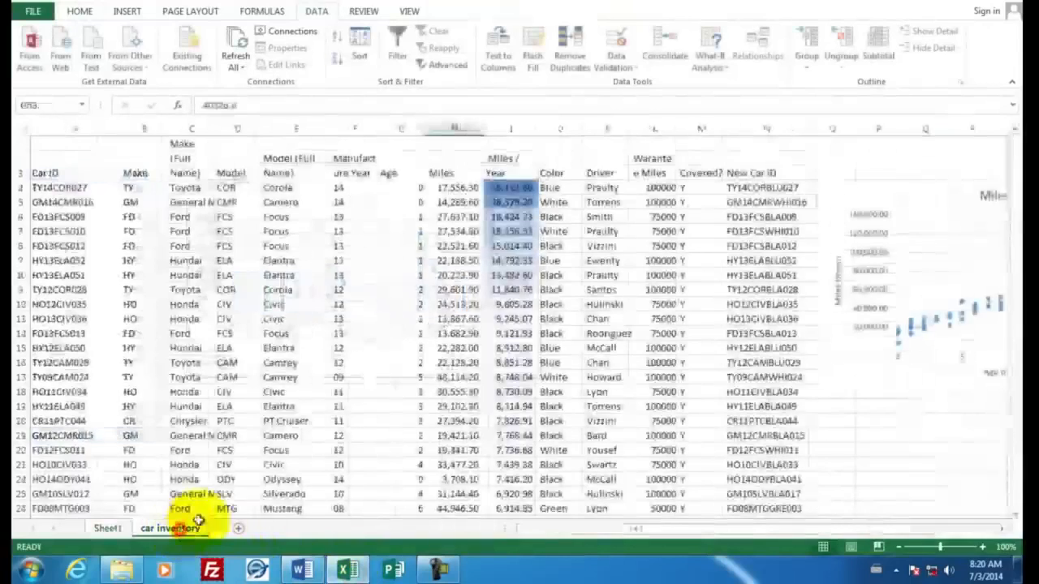
click(897, 198)
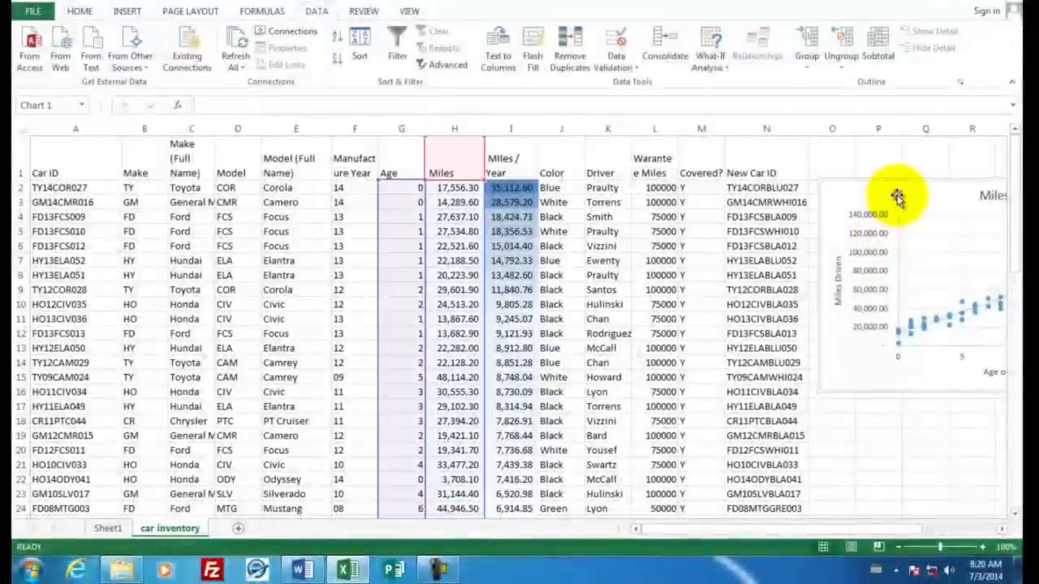
right_click(897, 195)
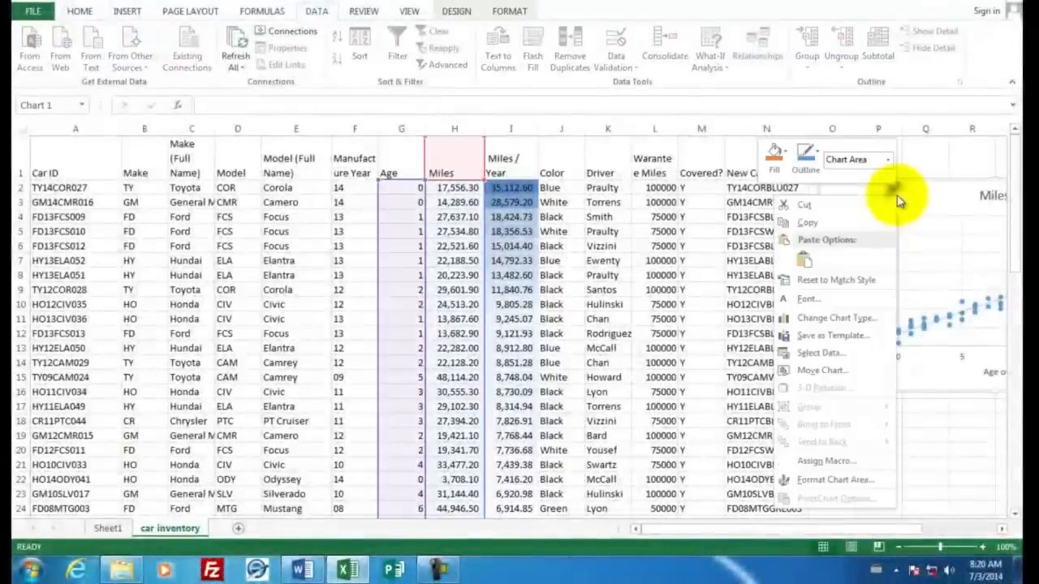
click(820, 225)
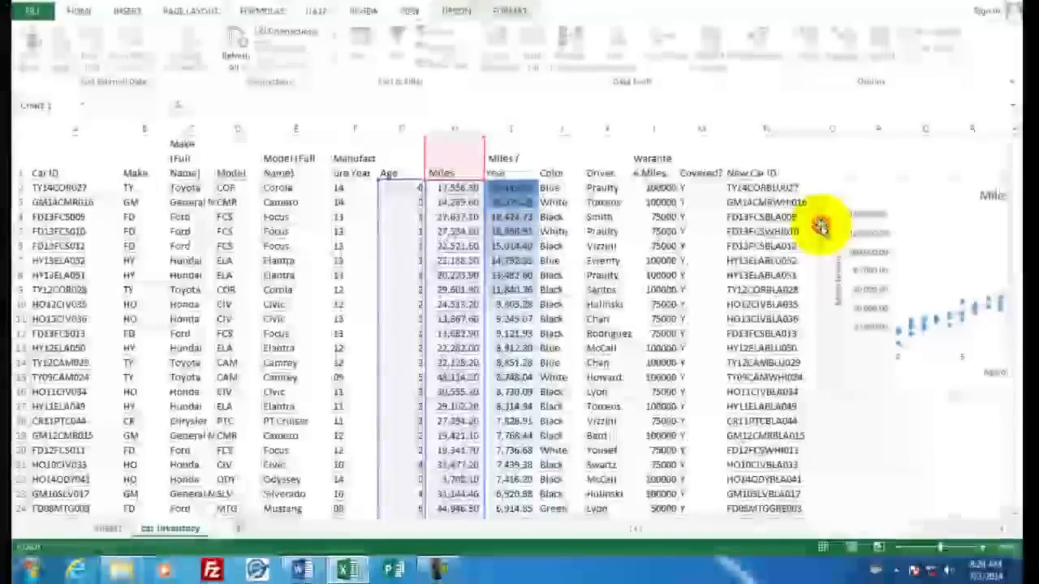
click(302, 571)
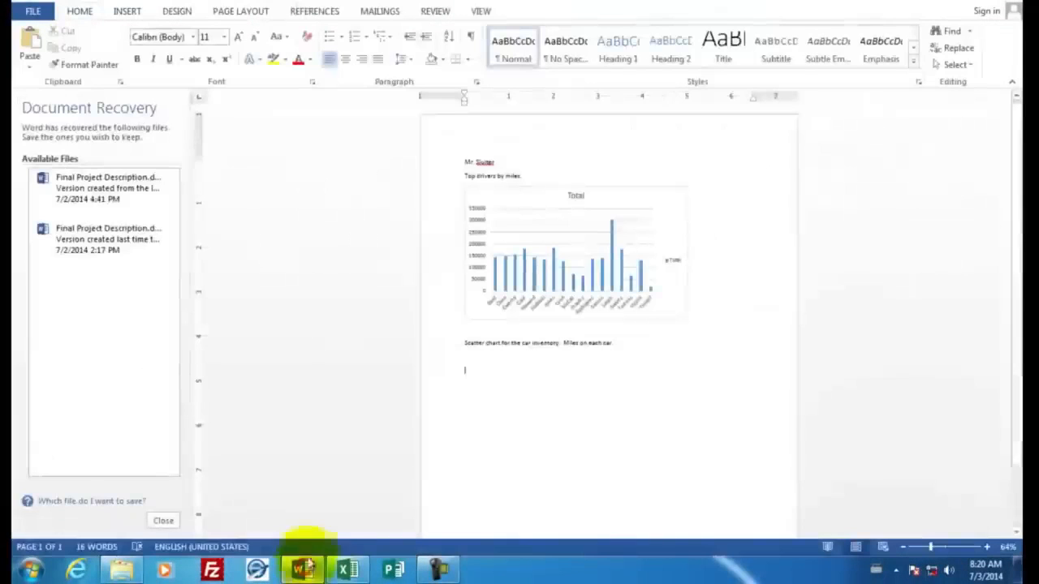
right_click(472, 372)
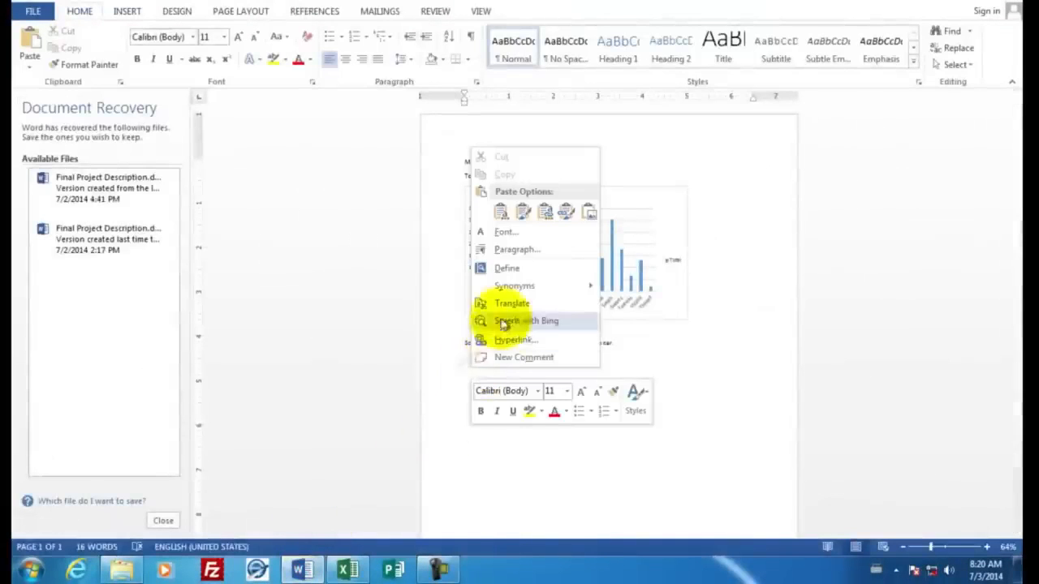
click(501, 211)
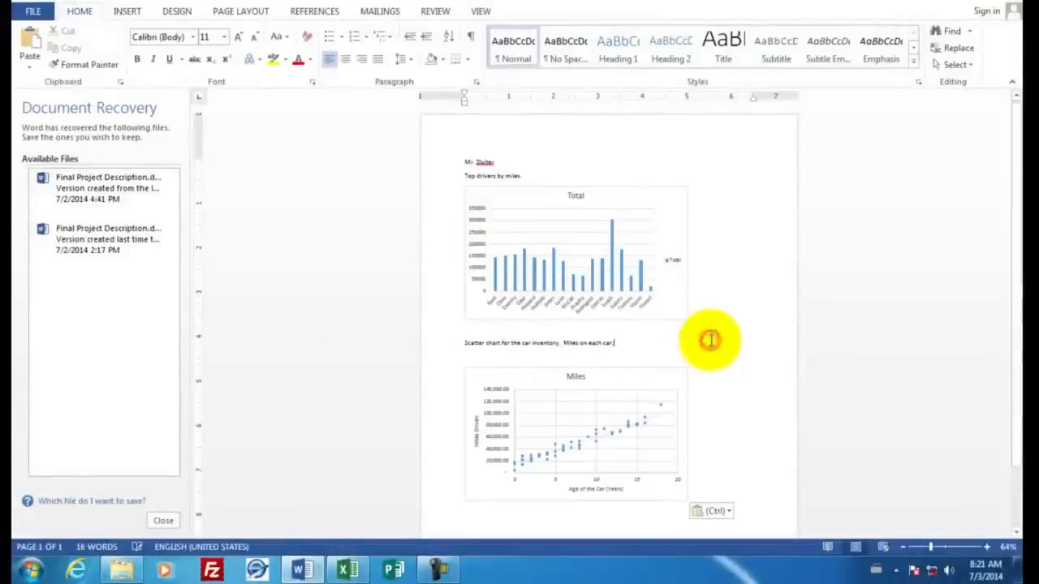
scroll(711, 341, down, 2)
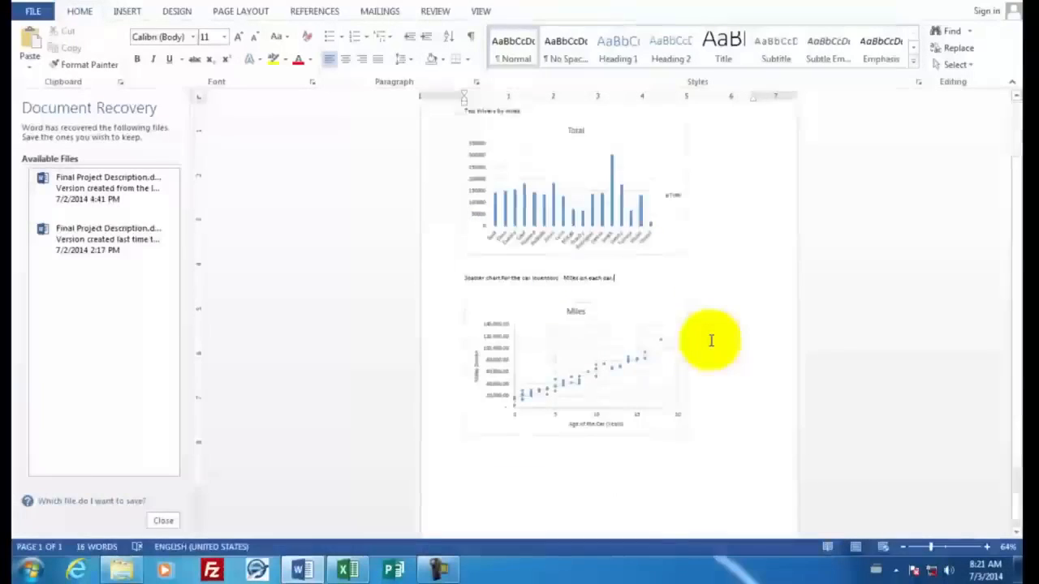
scroll(711, 341, up, 2)
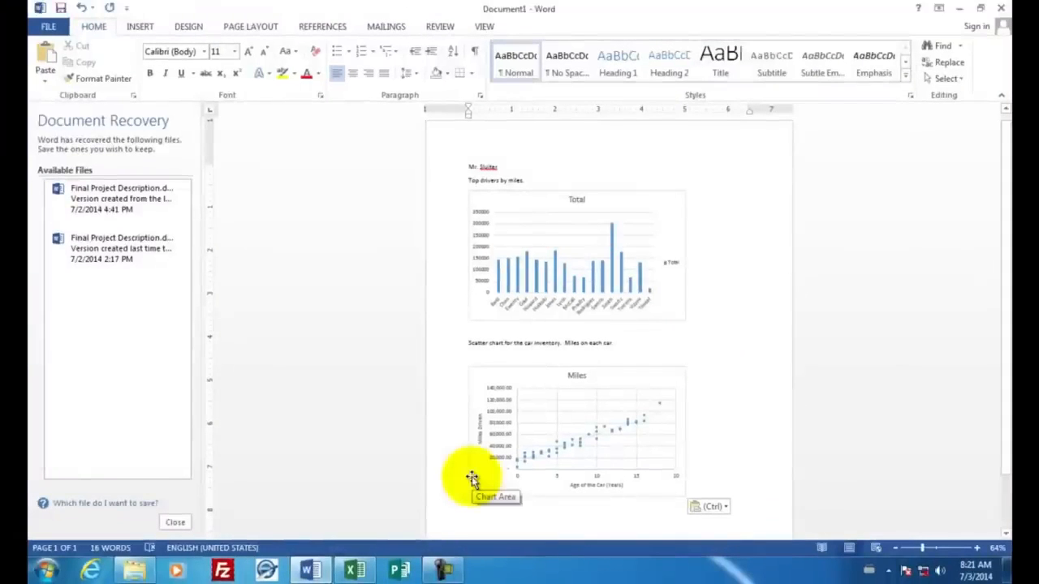
Step: Save the Excel workbook to the Desktop as an Excel Workbook named car inventory.xlsx instead of text
click(354, 571)
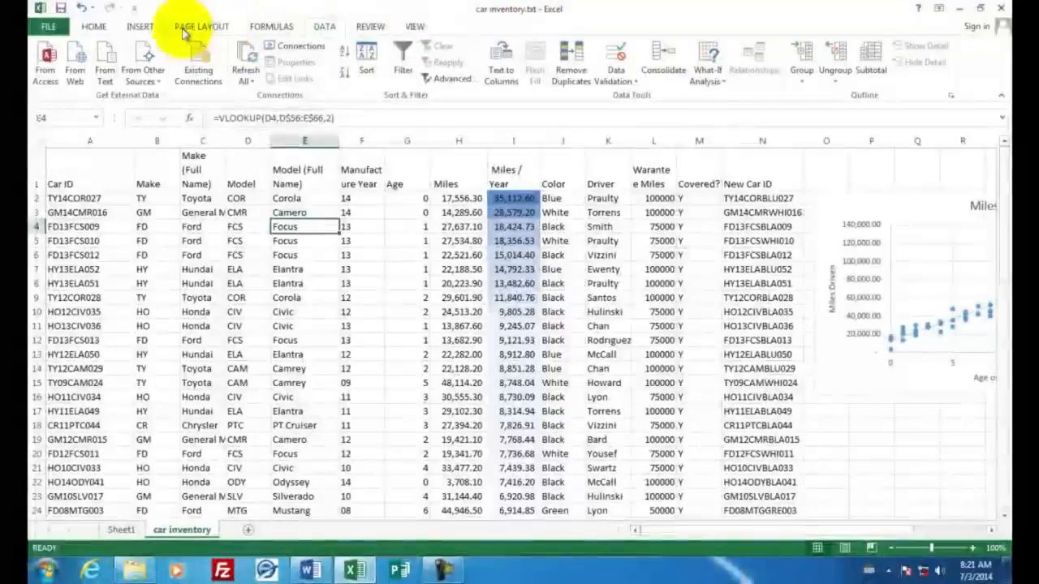
click(62, 9)
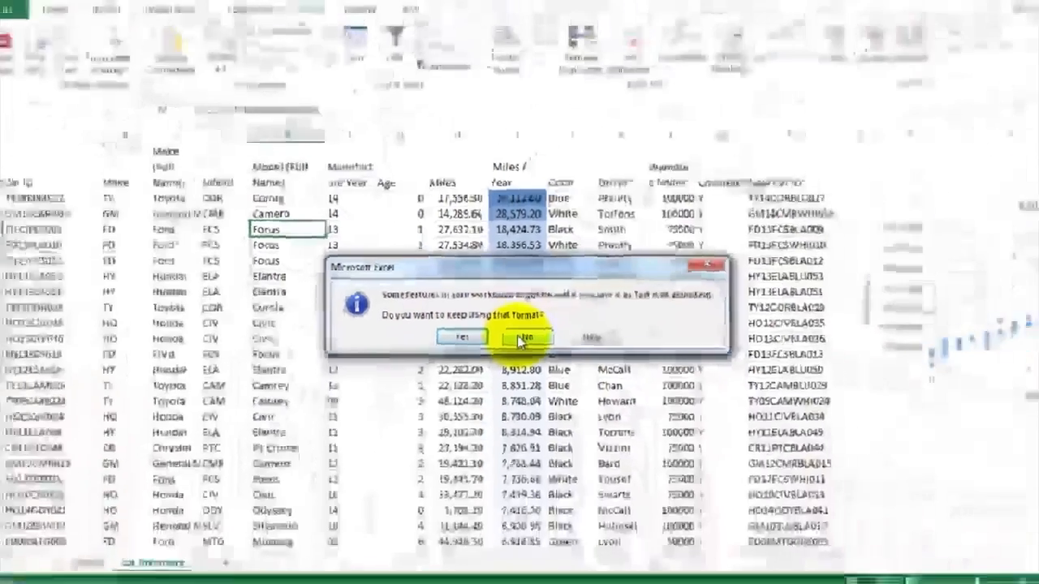
click(581, 479)
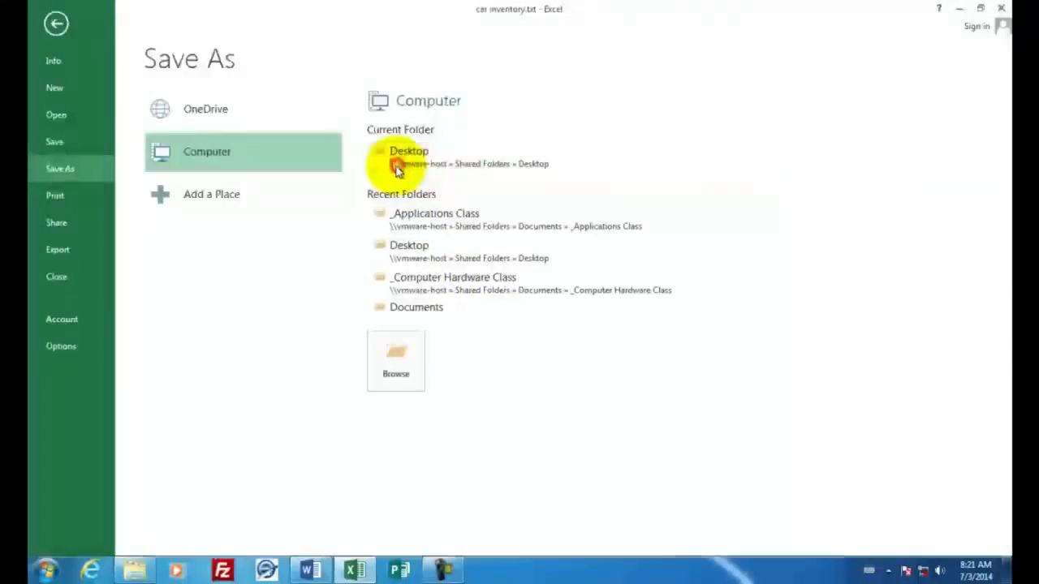
click(398, 166)
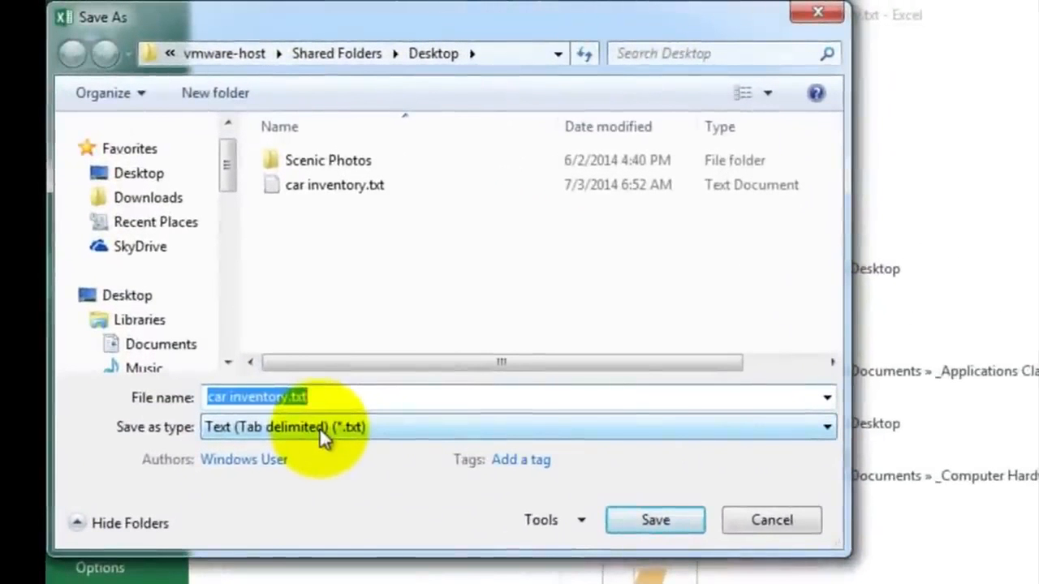
click(319, 427)
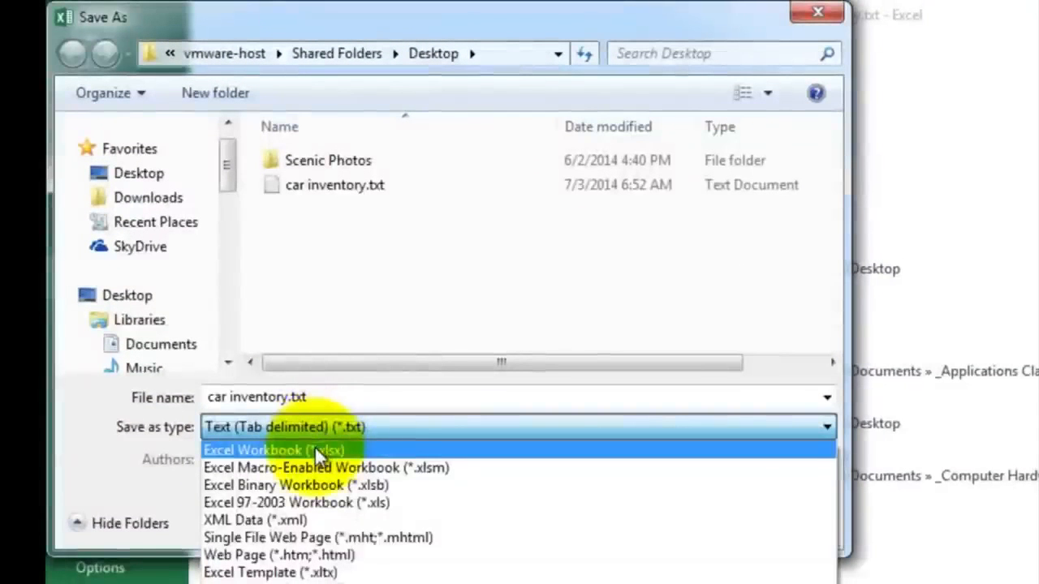
click(315, 446)
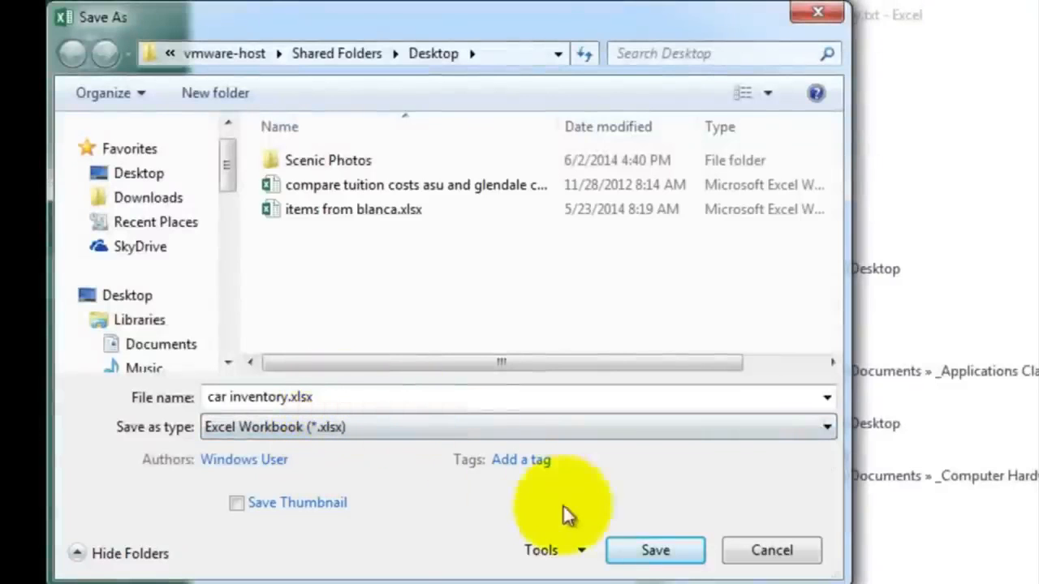
click(654, 549)
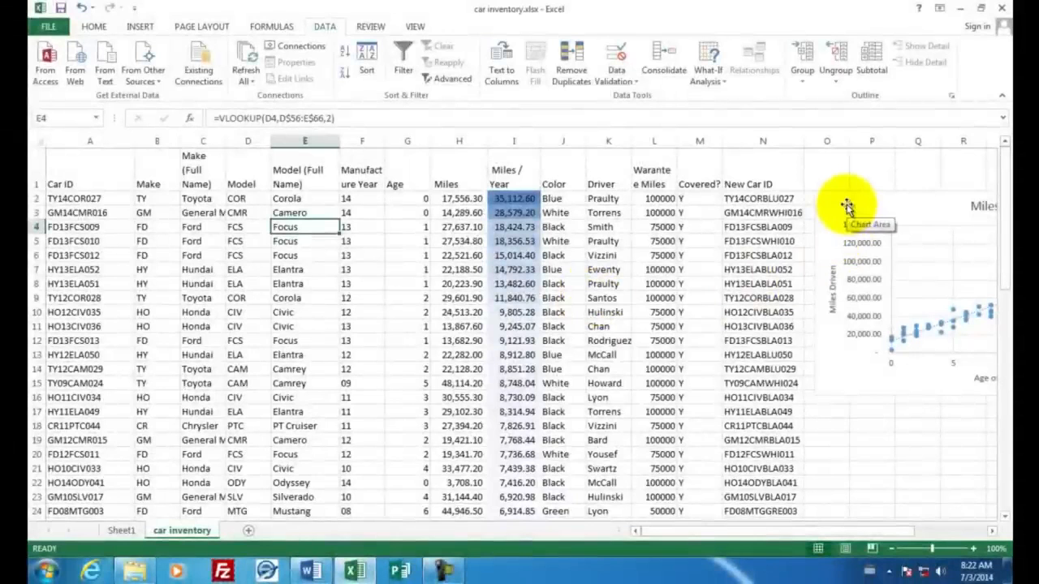
Step: Open the print options for the Word document
click(310, 572)
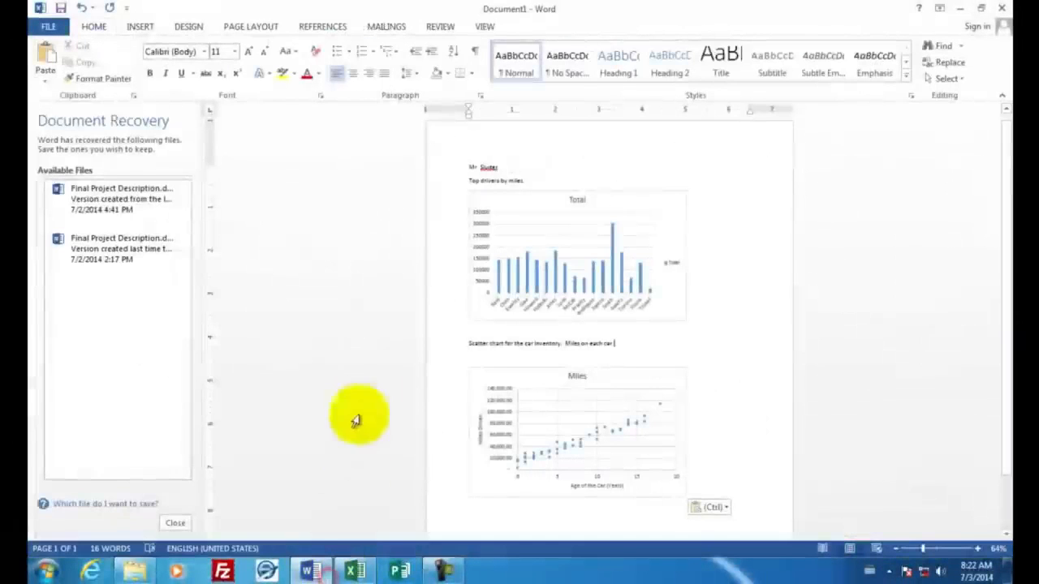
click(50, 26)
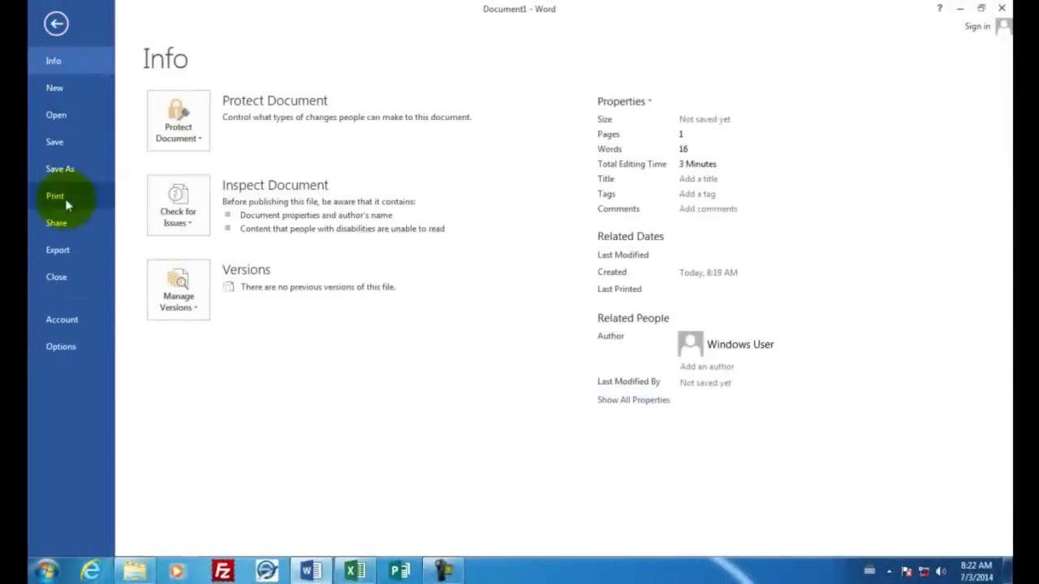
click(65, 199)
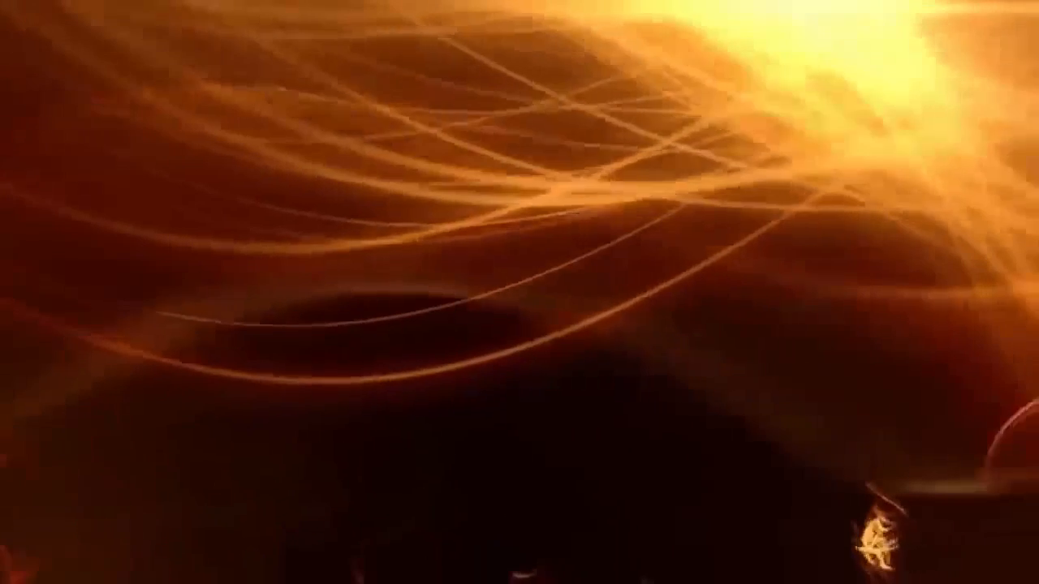
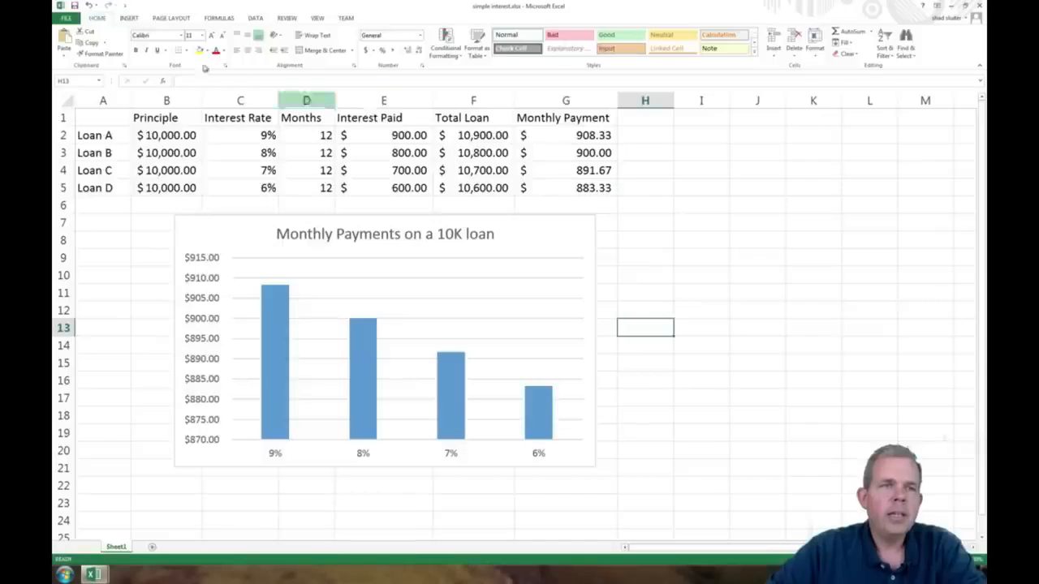
Step: Create a new blank workbook
click(67, 18)
click(87, 64)
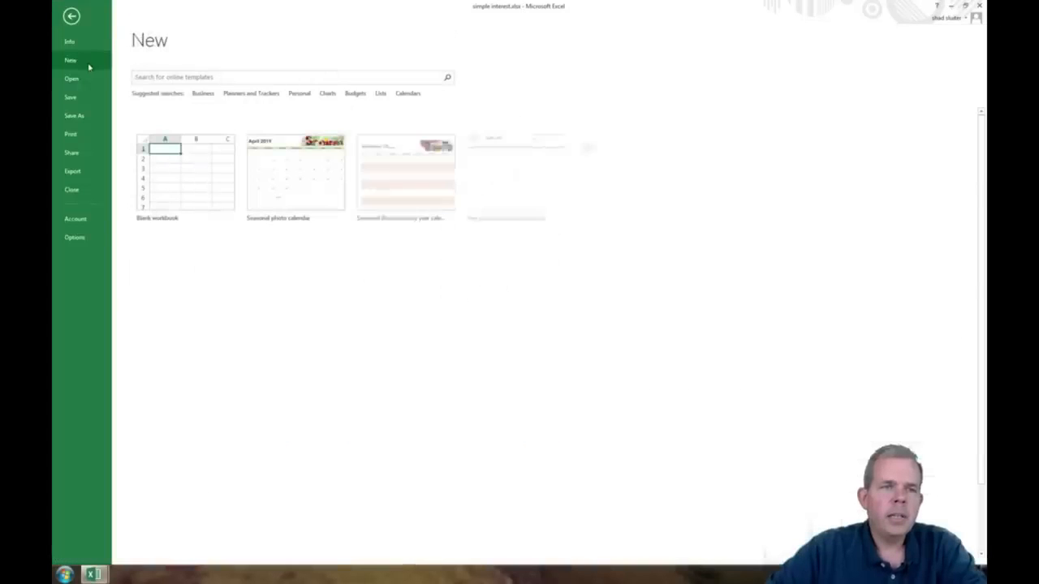
click(198, 173)
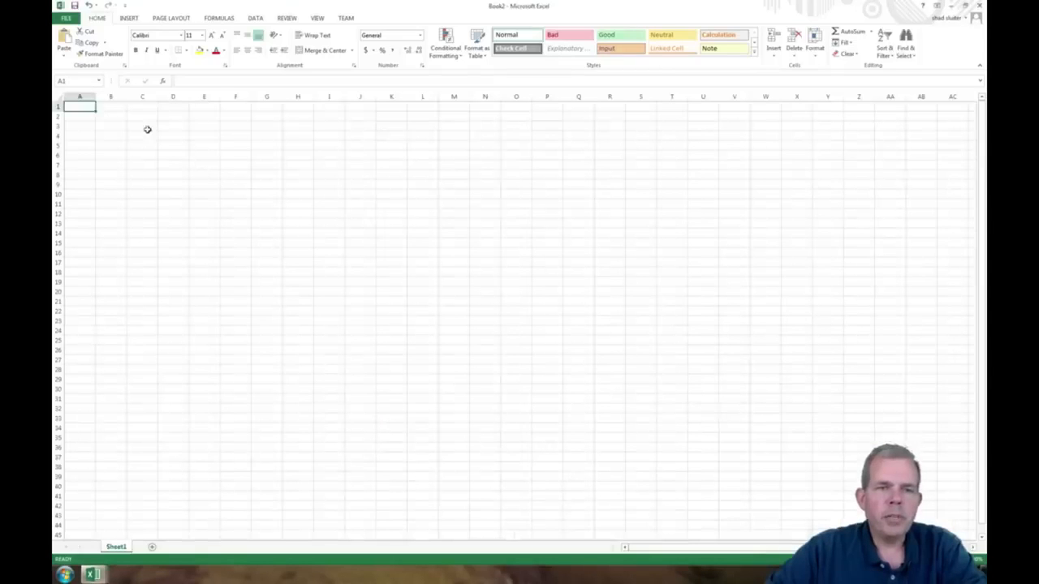
Step: Enter the column headers Principal, Interest Rate, Months, Interest Paid, Total Loan Paid and Monthly Payments across B1 to G1
click(120, 108)
text(Principal)
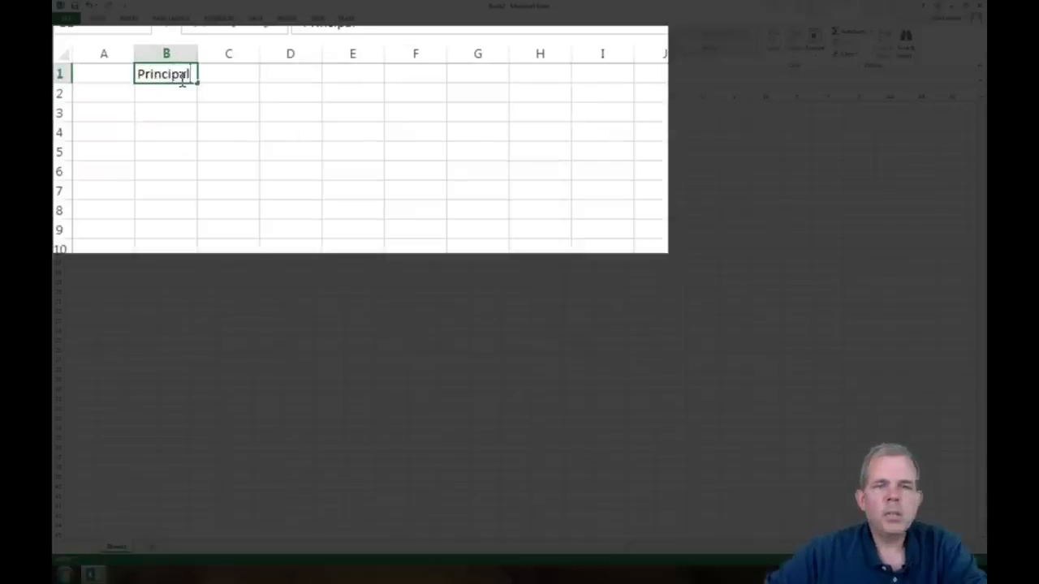
key(Tab)
text(Interest Rate)
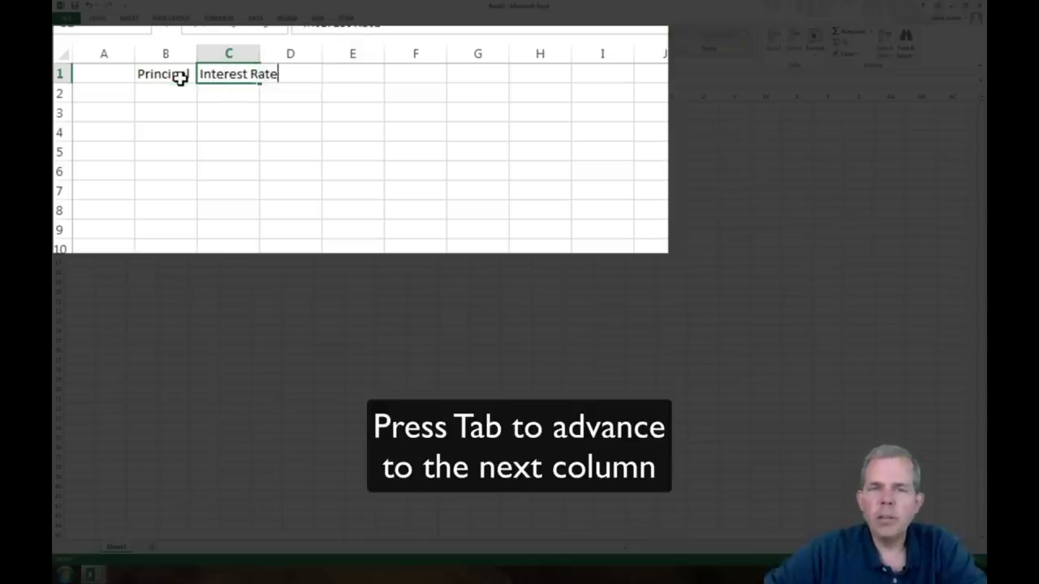
key(Tab)
text(Month)
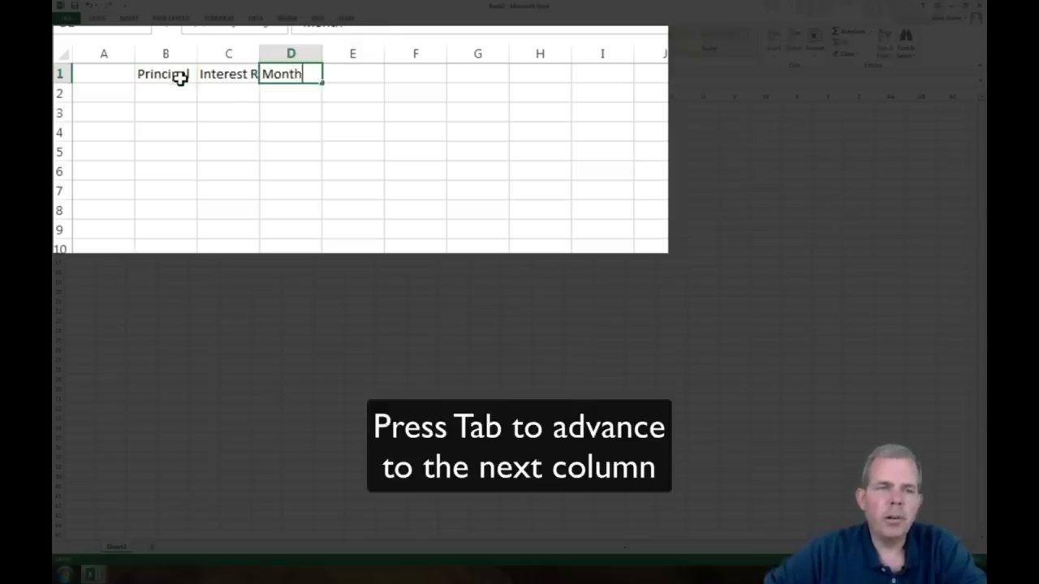
text(ly s)
key(Tab)
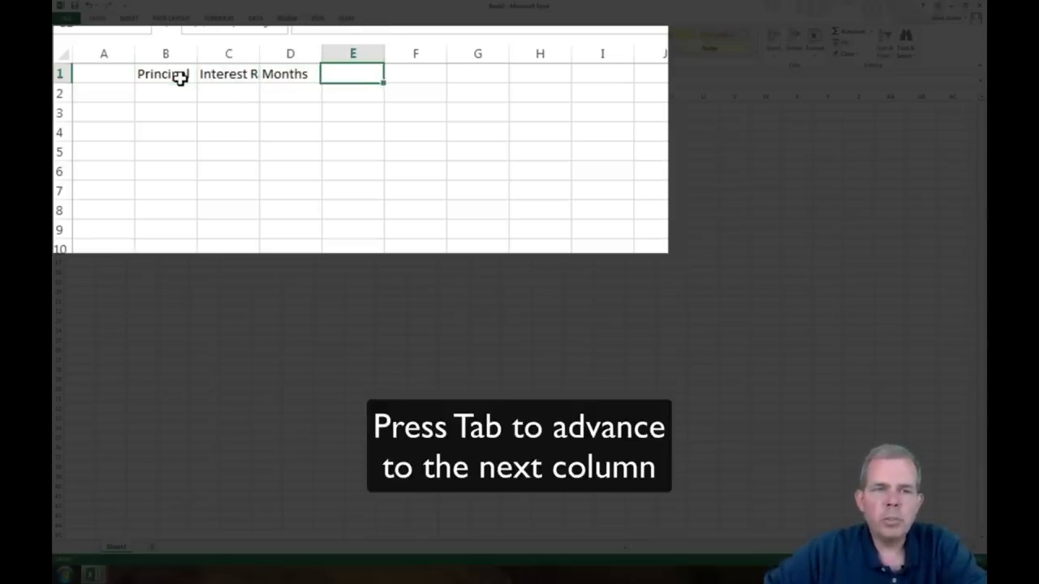
text(Interest Paid)
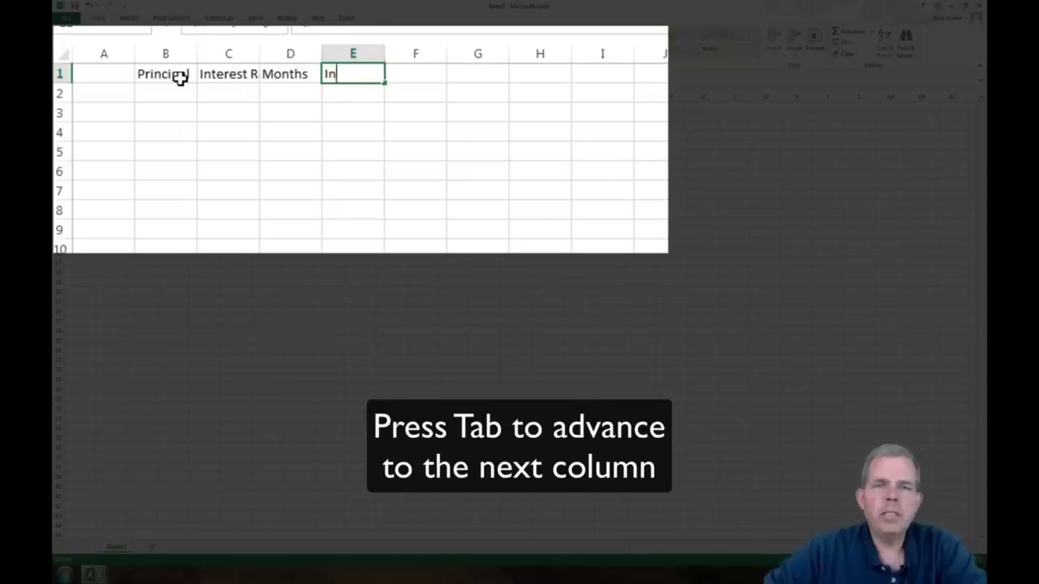
key(Tab)
text(Total Loan Paid)
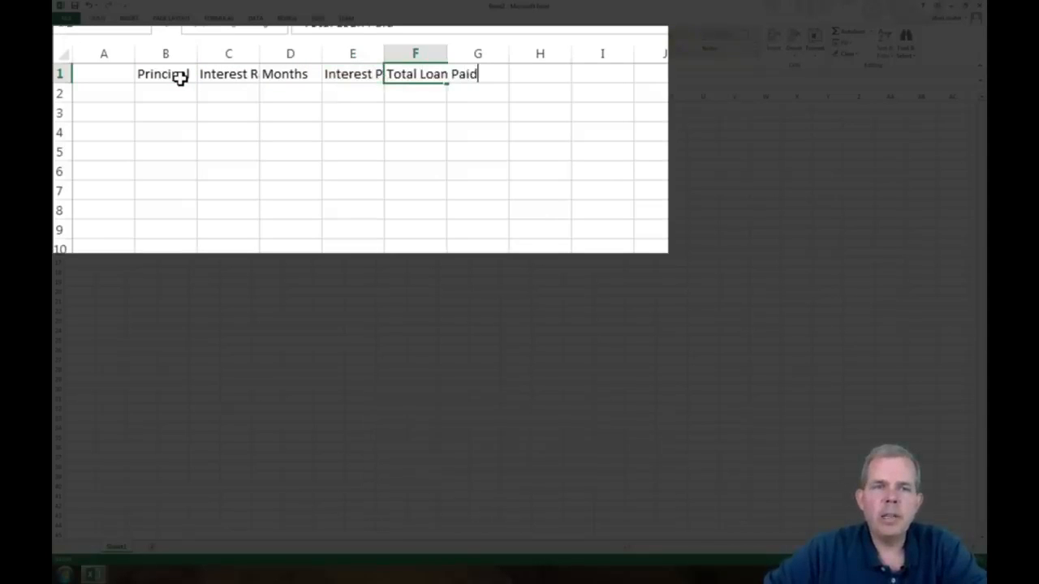
key(Tab)
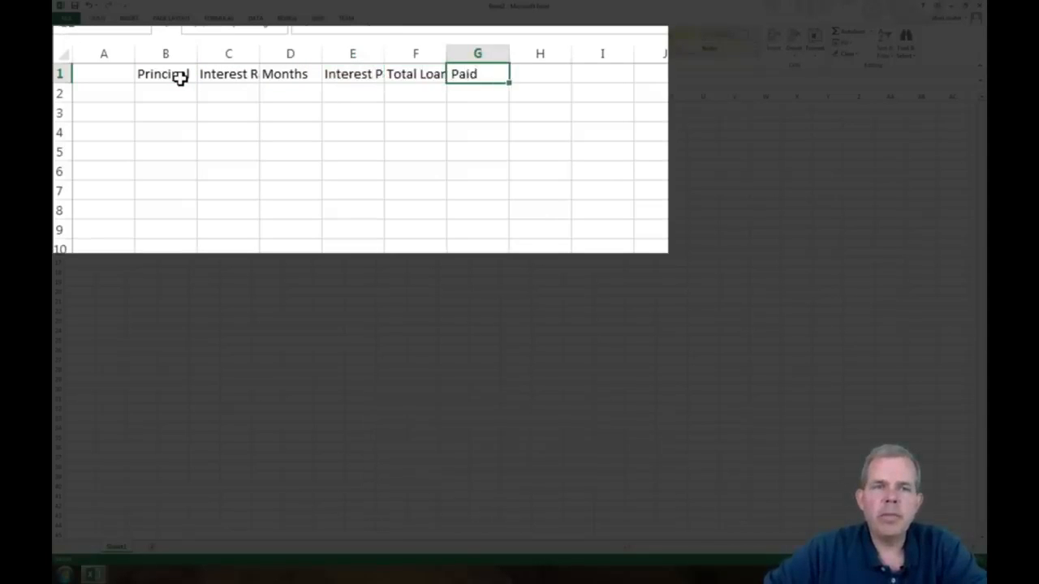
text(Monthly Payments)
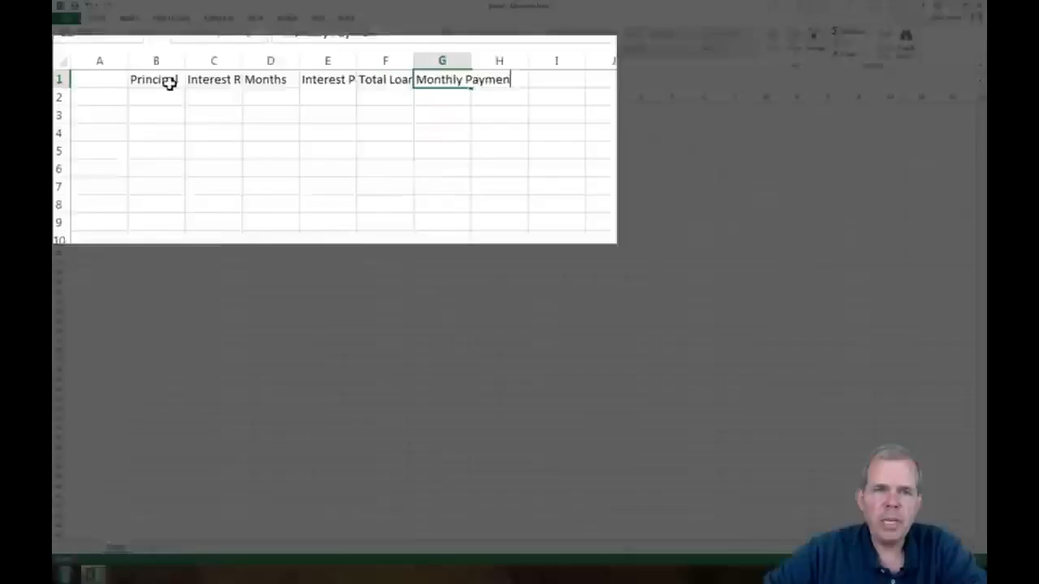
key(Return)
Step: Enter the row labels Loan A, Loan B, Loan C and Loan D in A2 to A5
key(Left)
click(80, 118)
text(Loan A)
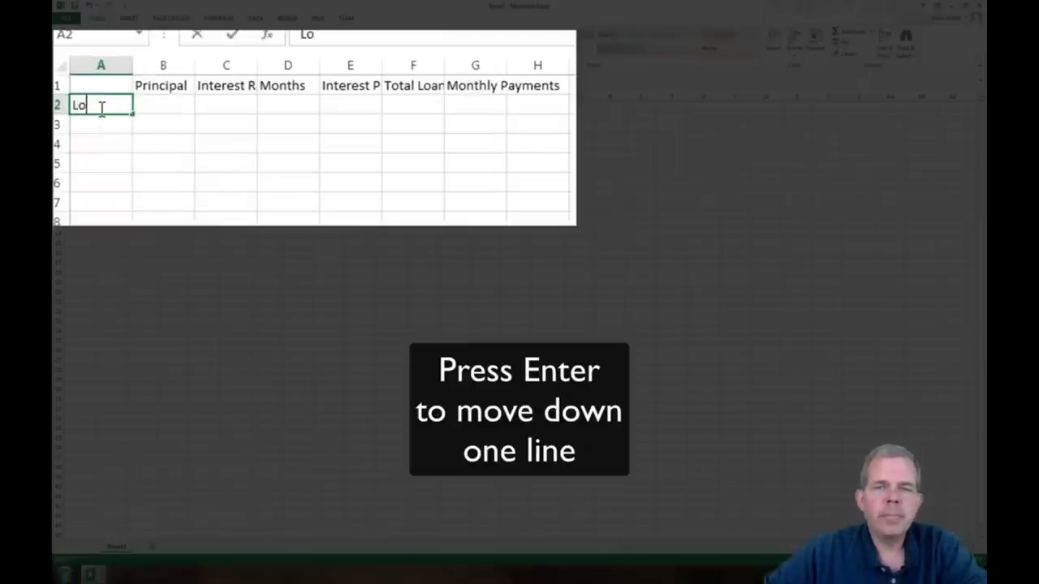
key(Return)
text(Loan A)
key(BackSpace)
text(B)
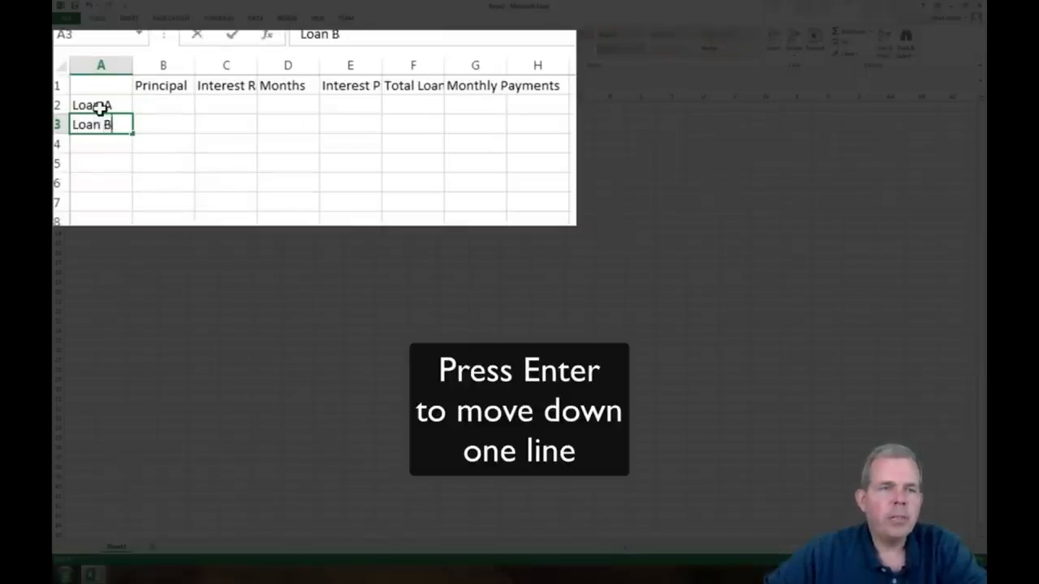
key(Return)
text(Loan C)
key(Return)
text(Loan D)
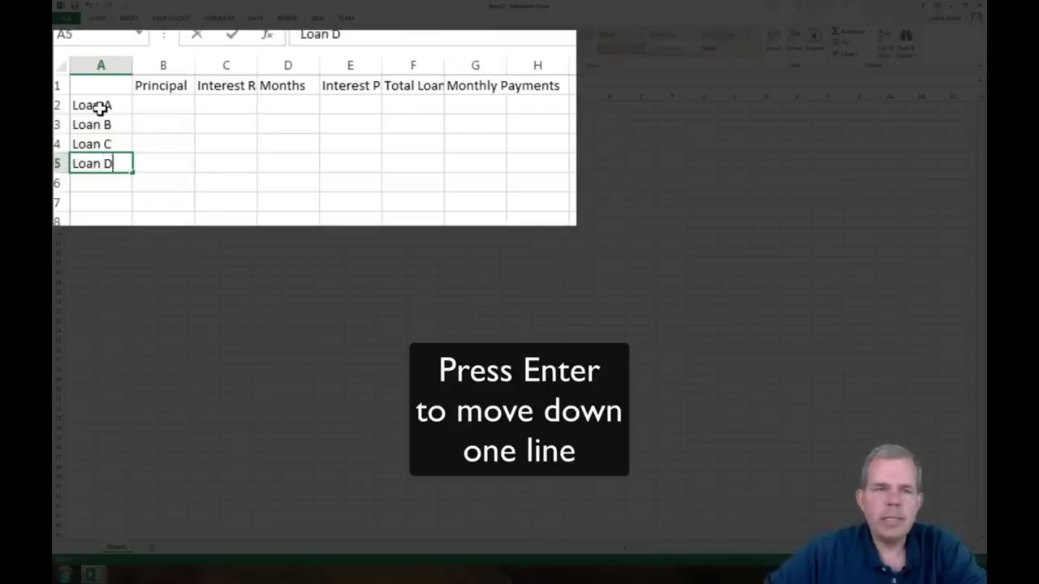
key(Return)
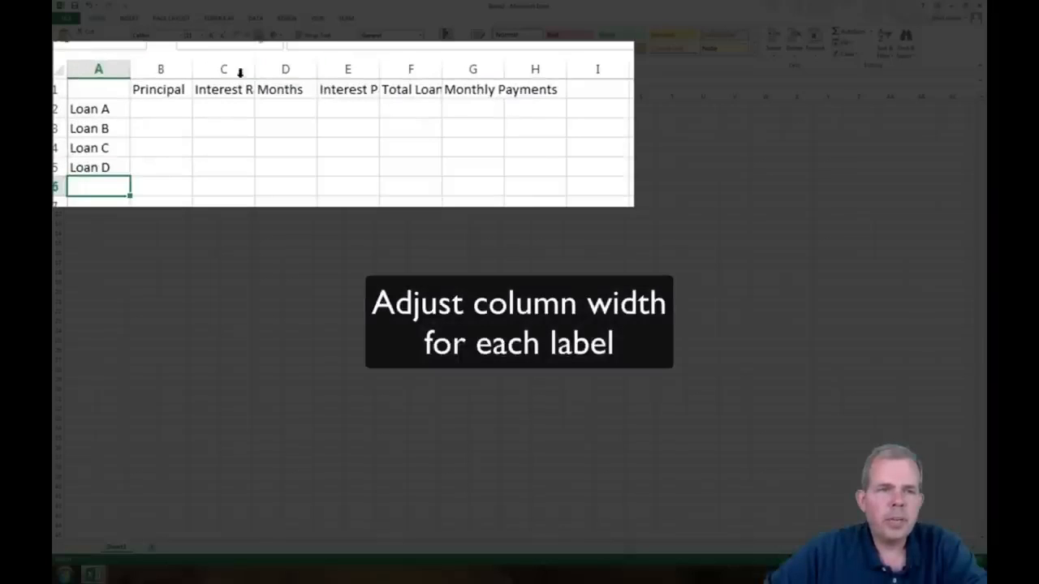
Step: Autofit the widths of columns B through G to their header labels
double_click(191, 71)
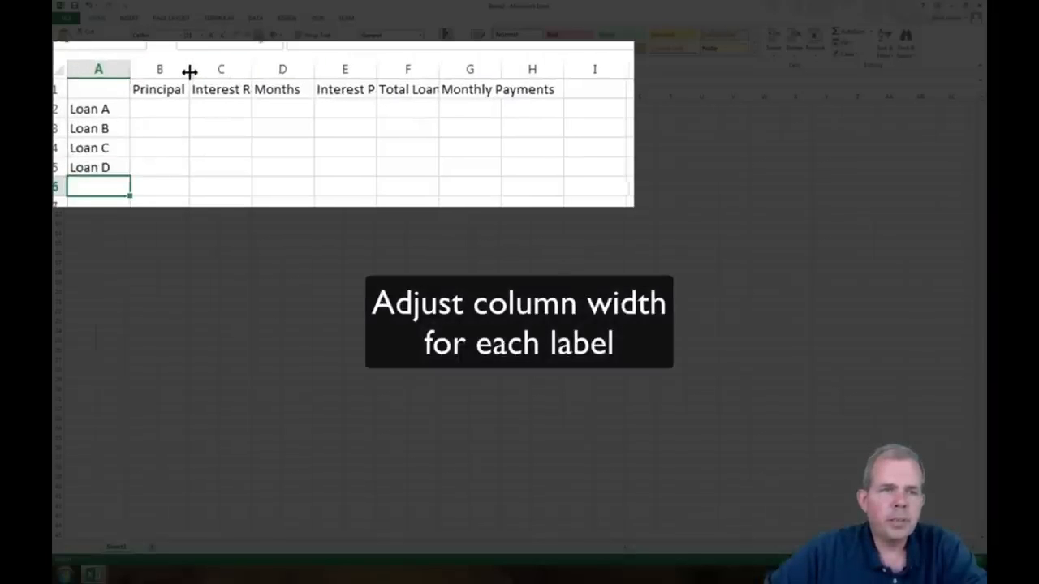
double_click(252, 70)
double_click(335, 70)
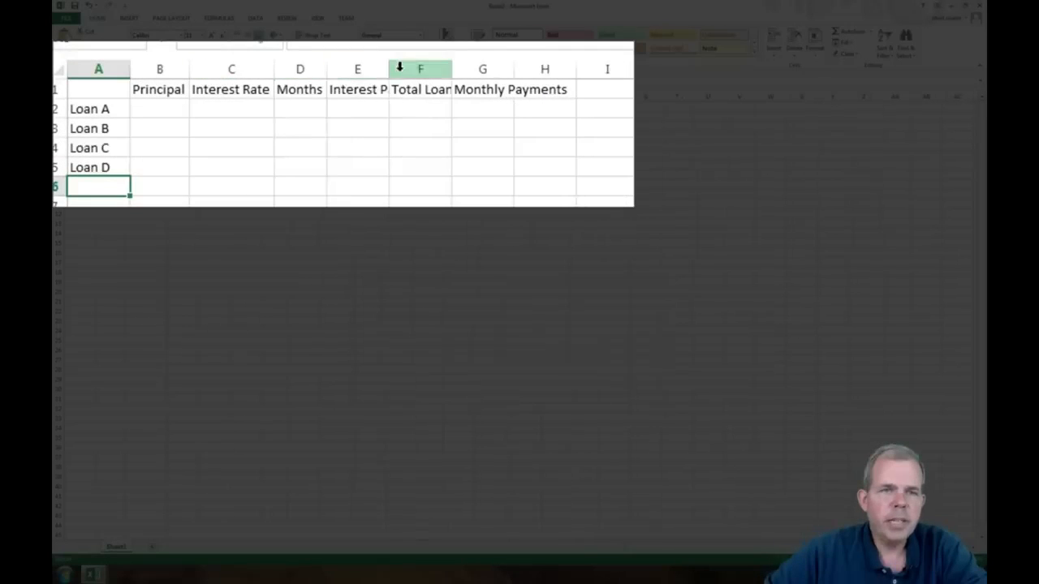
double_click(390, 70)
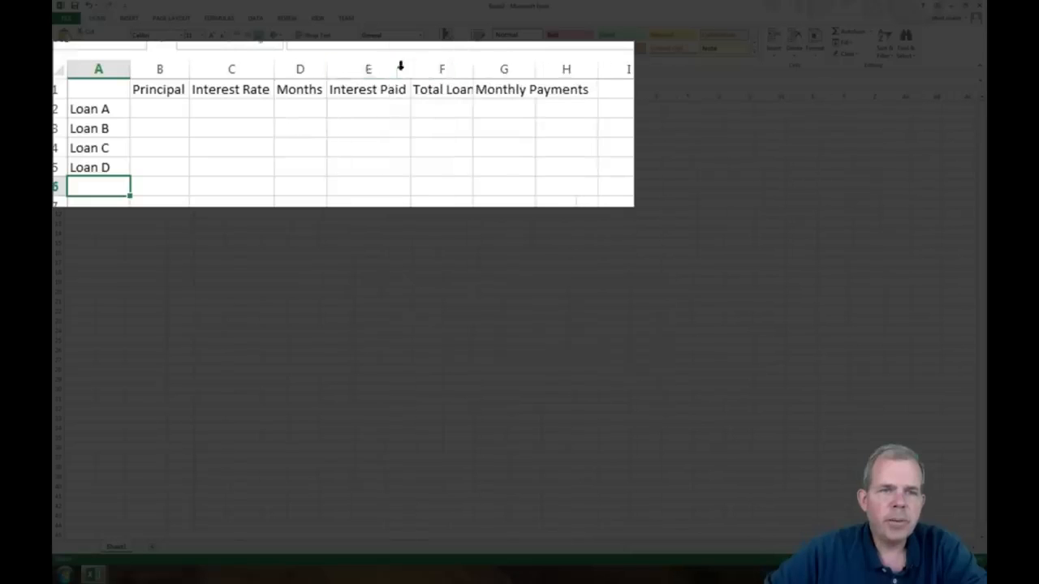
double_click(472, 70)
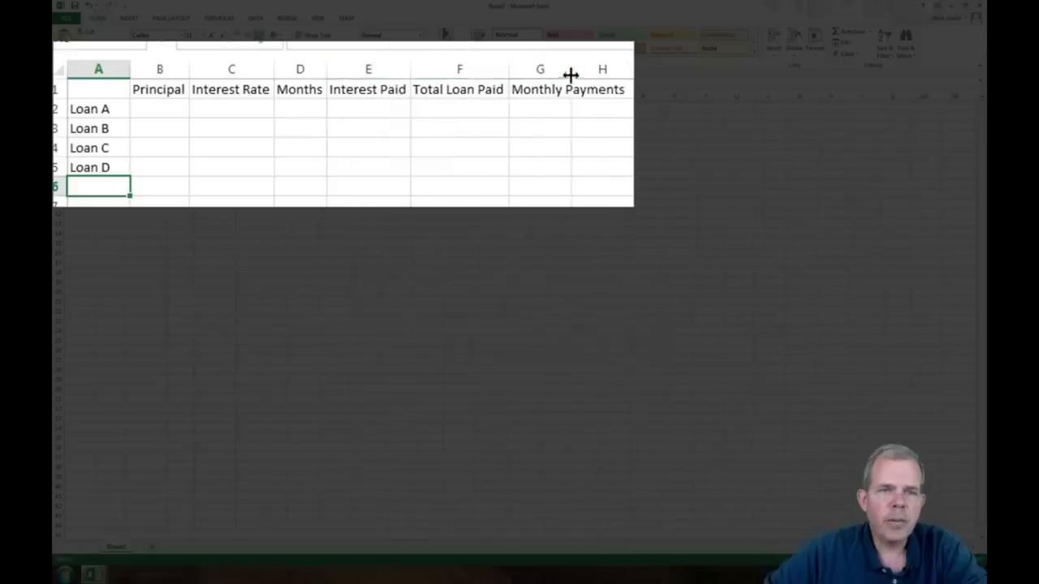
double_click(573, 70)
Step: Enter 10000 as Loan A's principal in B2
drag(932, 559, 947, 560)
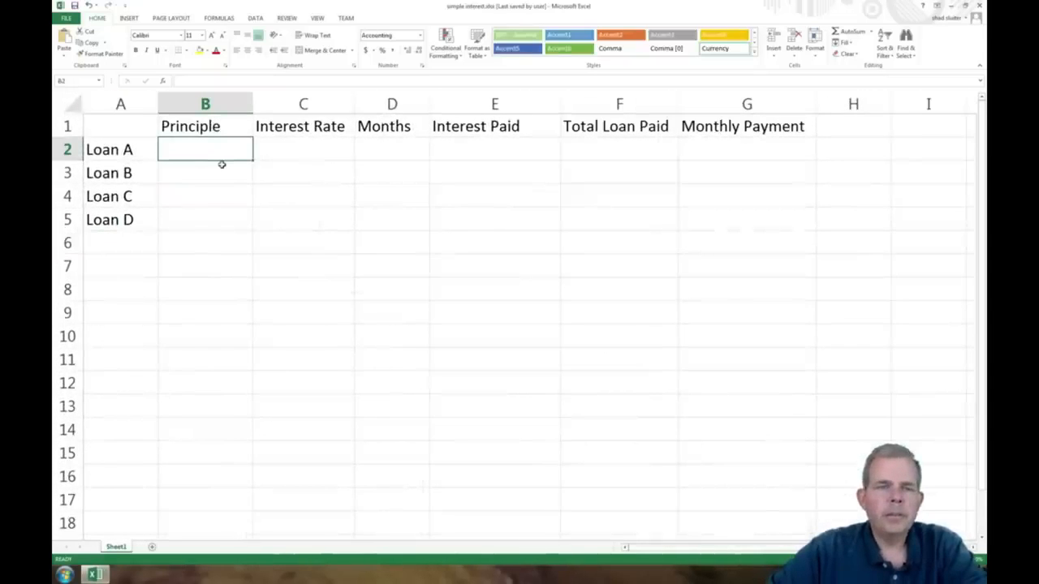
text(10000)
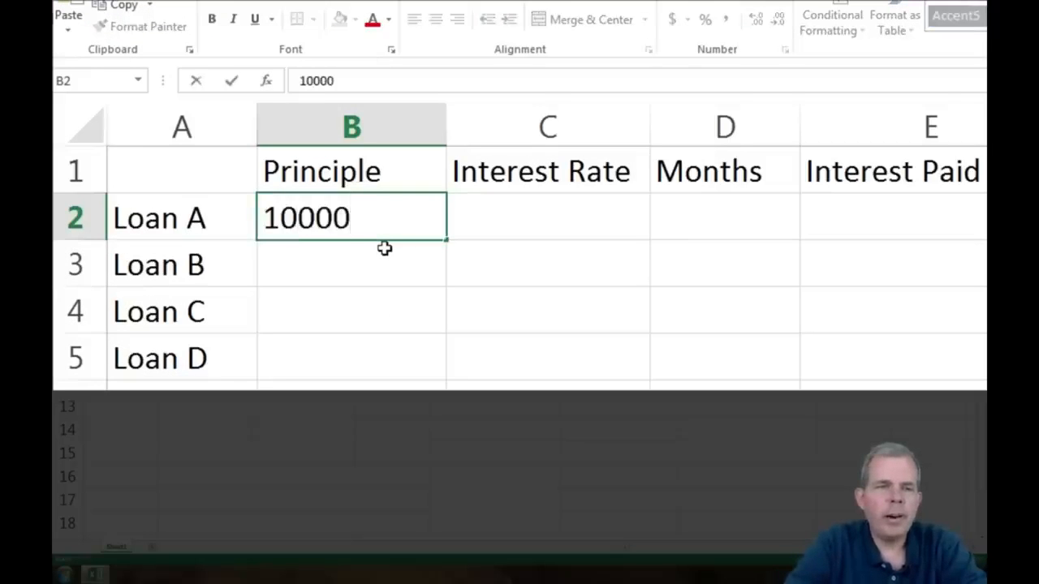
key(Return)
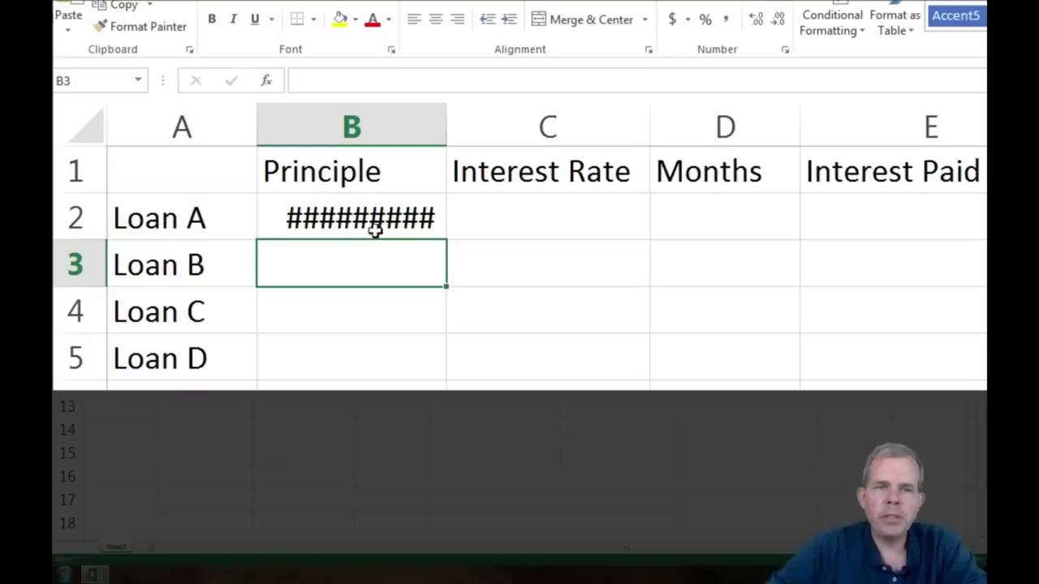
Step: Widen column B and apply the English (United States) dollar accounting format to B2
click(372, 225)
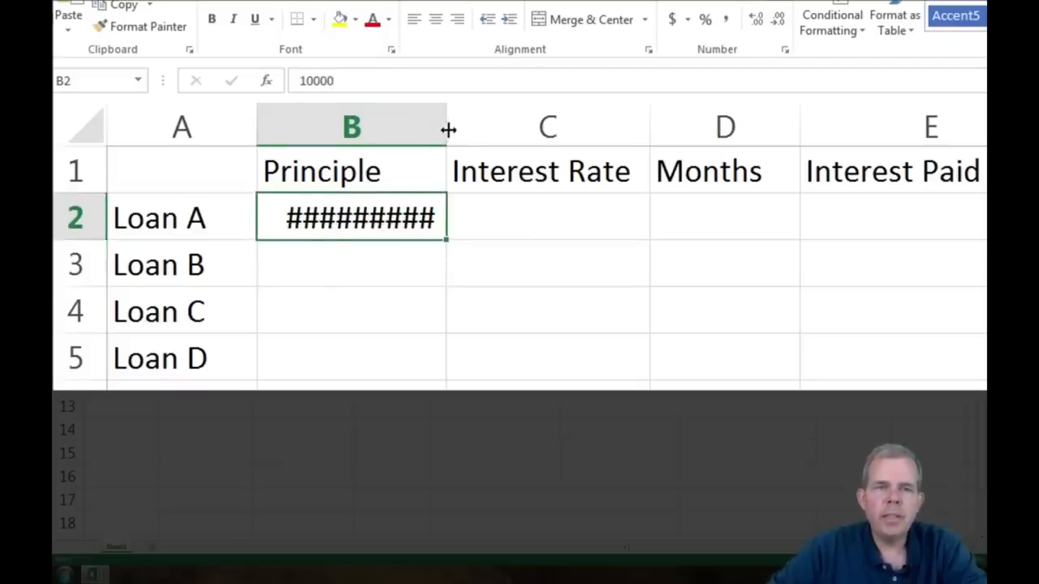
drag(448, 127, 496, 127)
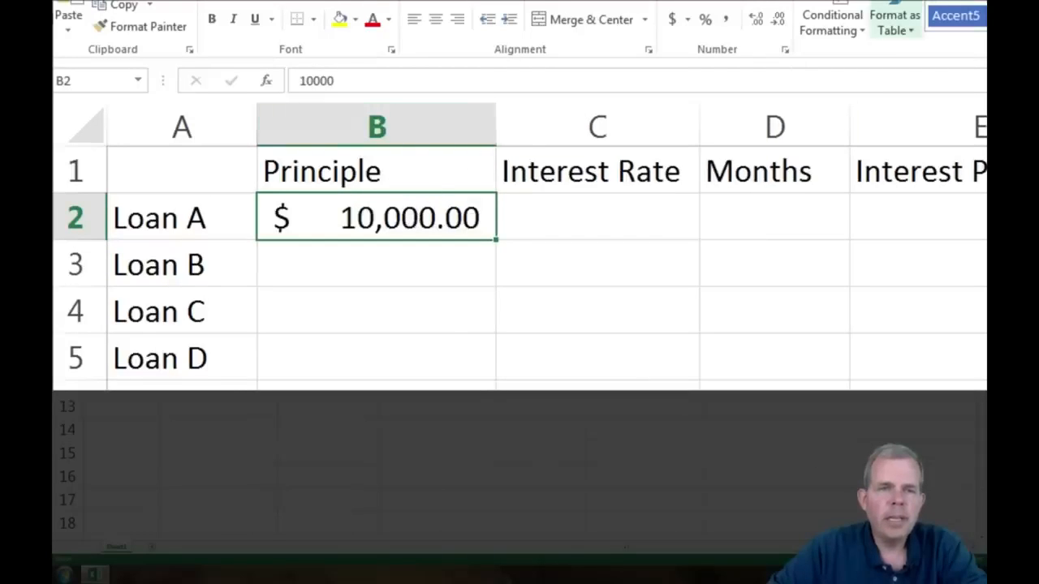
click(687, 21)
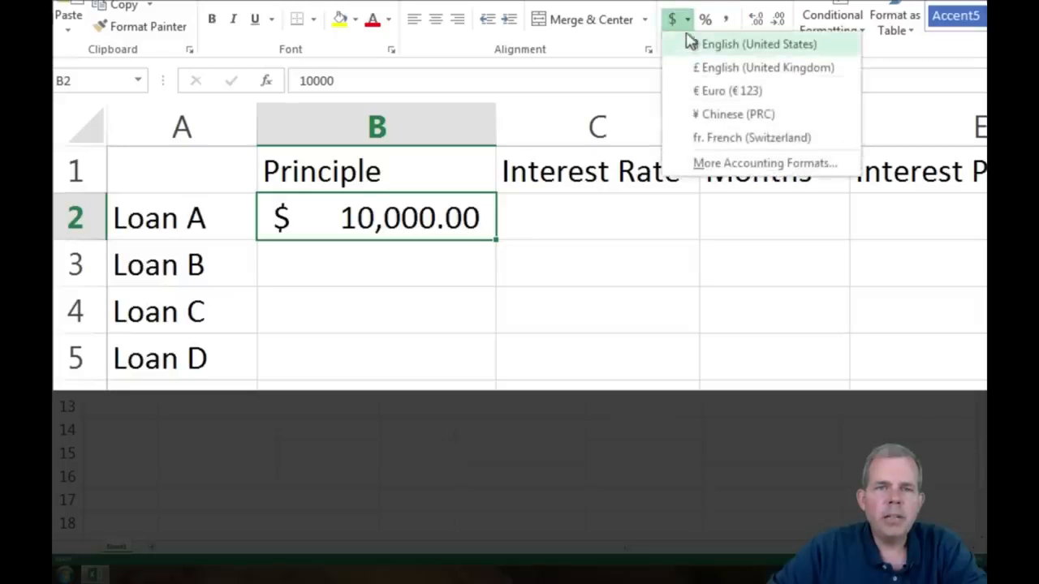
click(680, 26)
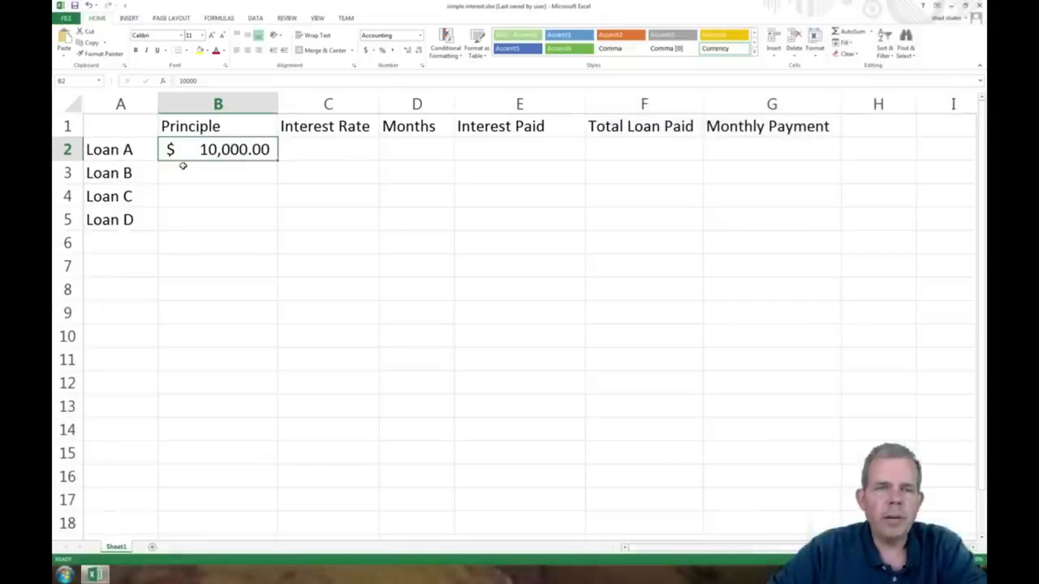
Step: Enter 9% as Loan A's interest rate in C2
click(330, 149)
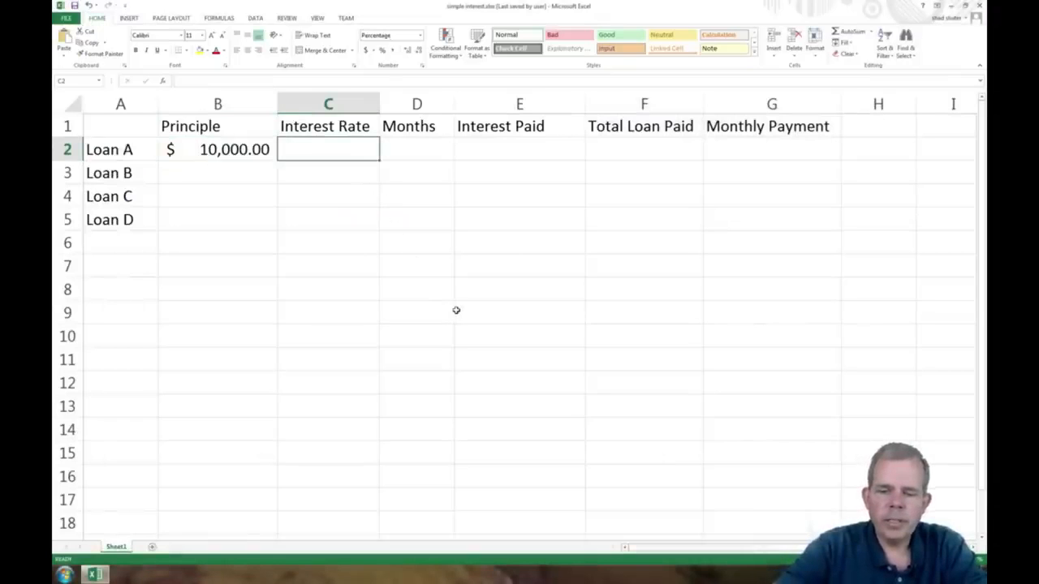
text(9%)
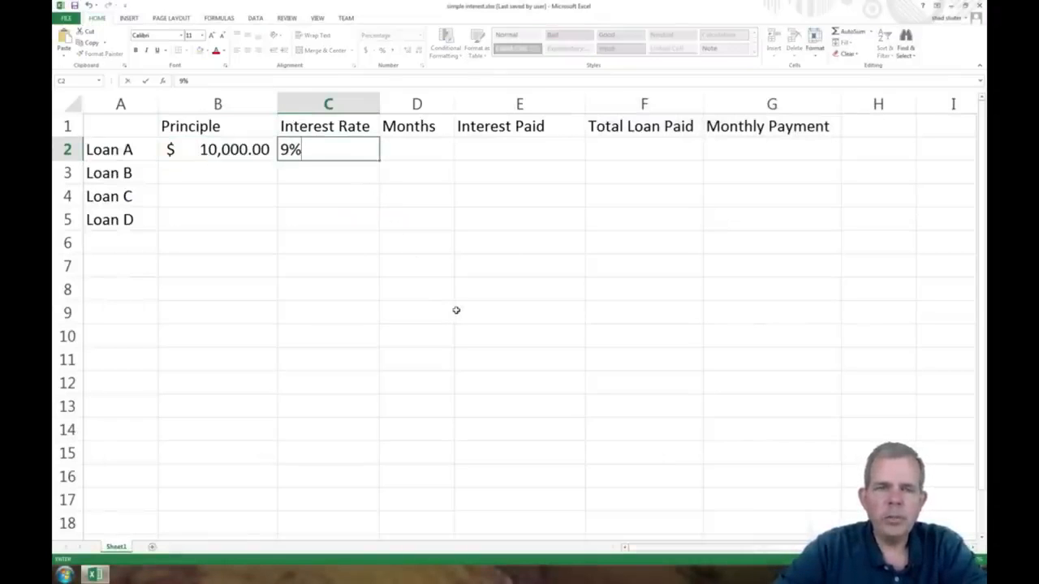
key(Return)
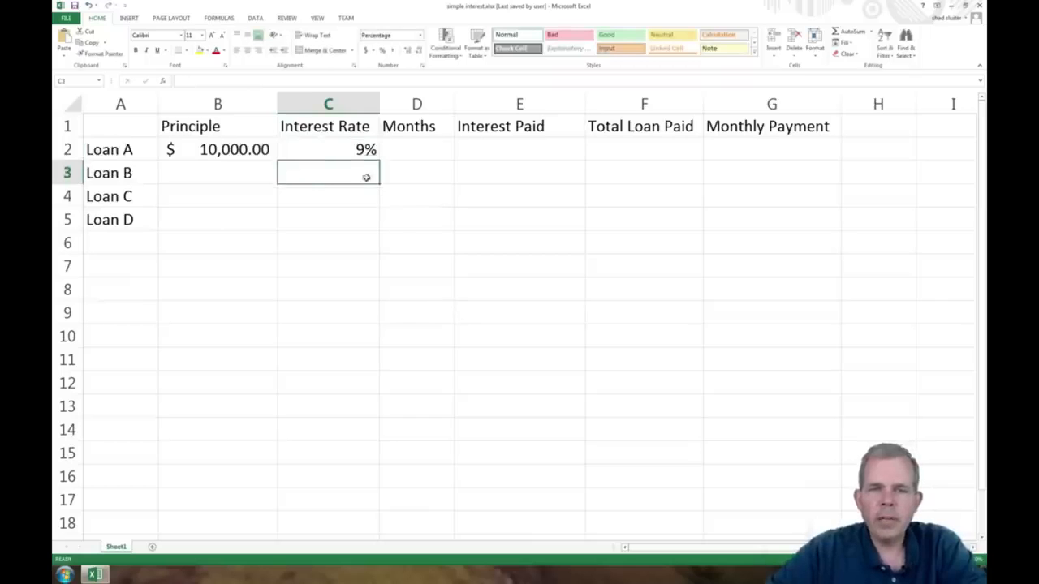
Step: Clear the interest rate from C2
click(357, 153)
key(Delete)
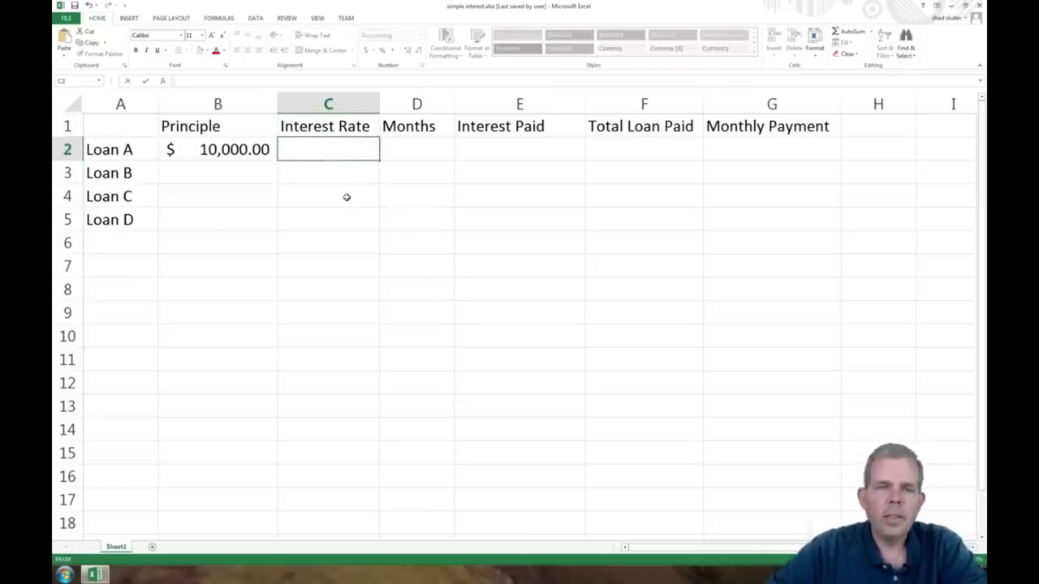
key(Return)
Step: Enter 0.09 as Loan A's interest rate in C2 and format it as a percentage
click(334, 155)
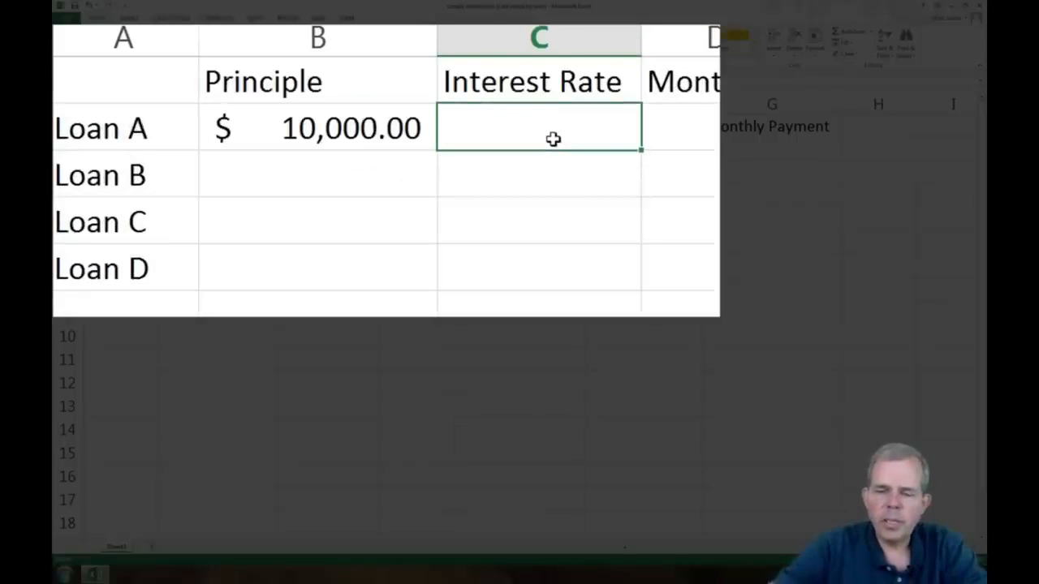
text(0.09)
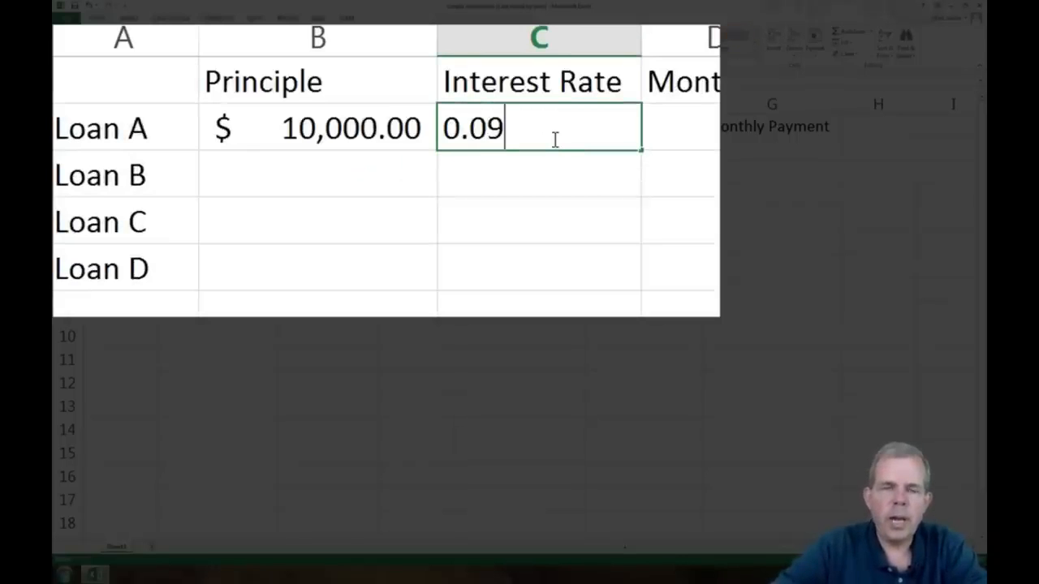
key(Up)
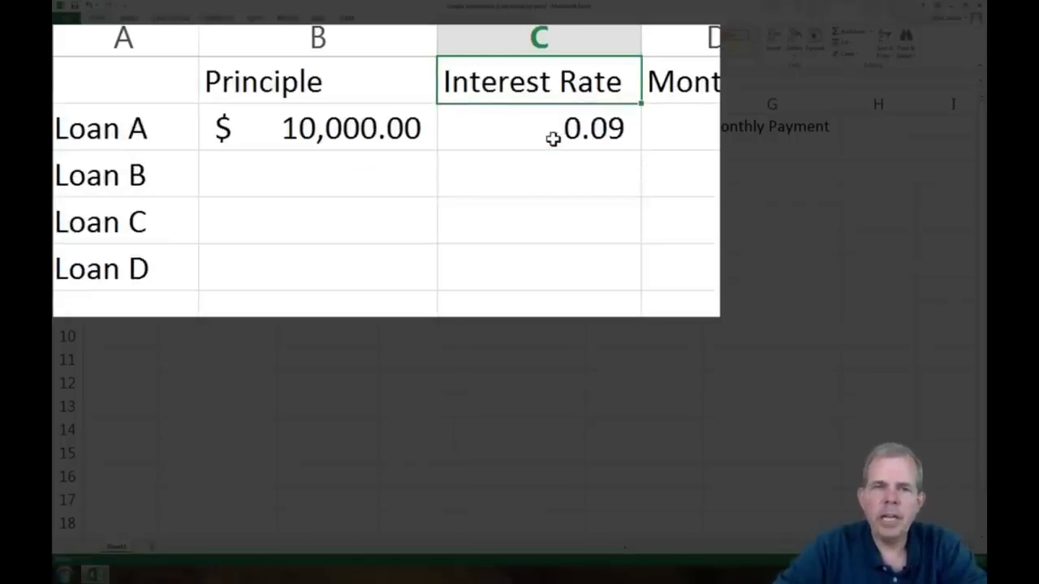
click(552, 139)
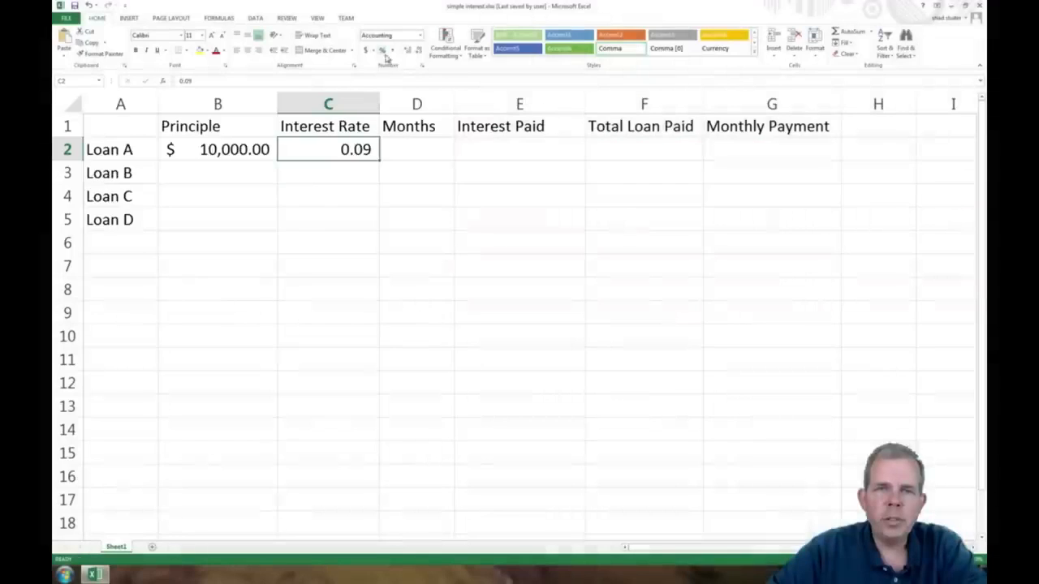
click(382, 50)
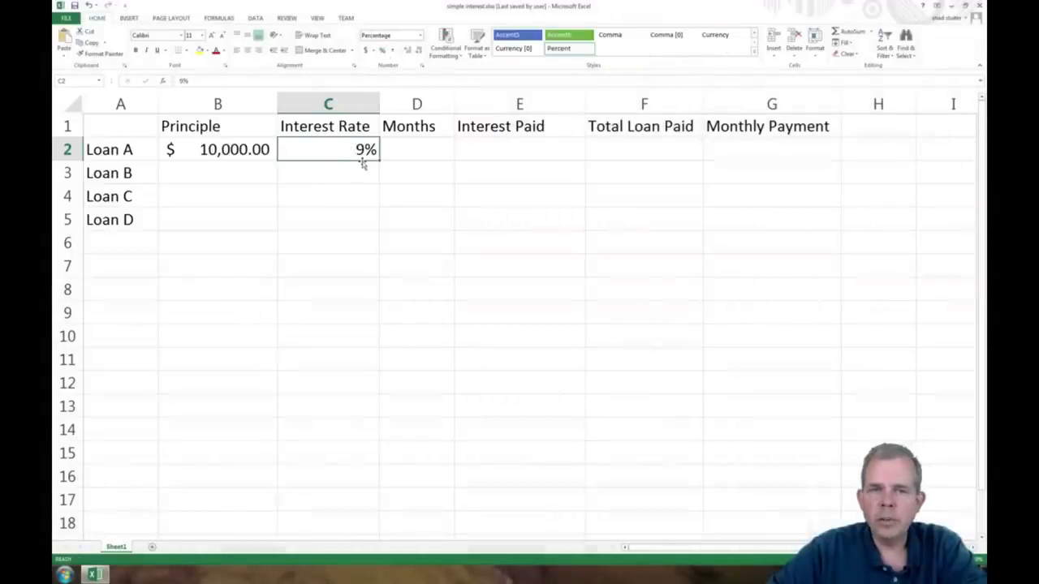
click(406, 154)
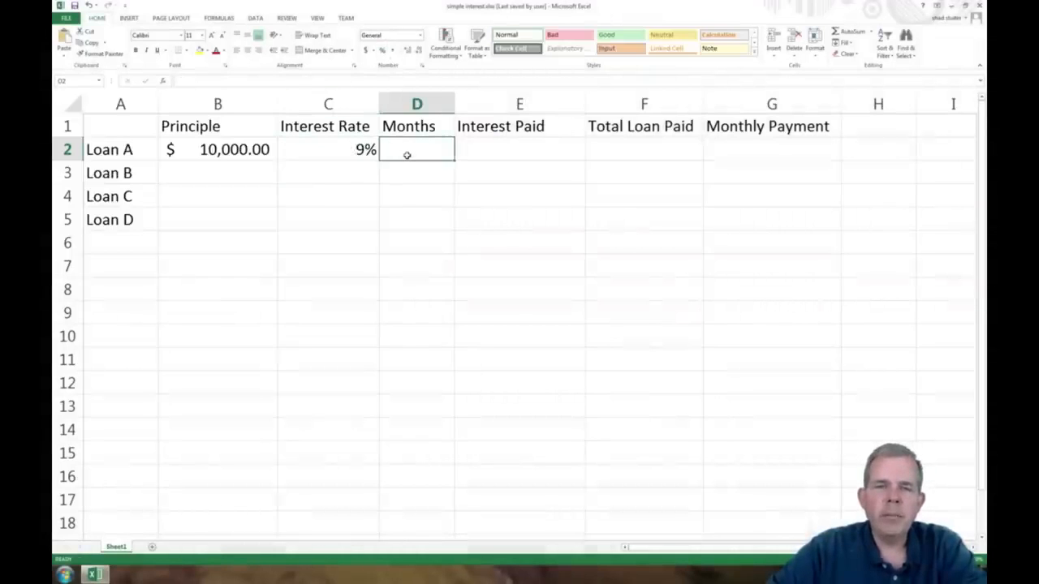
Step: Enter 12 as Loan A's number of months in D2
text(12)
key(Return)
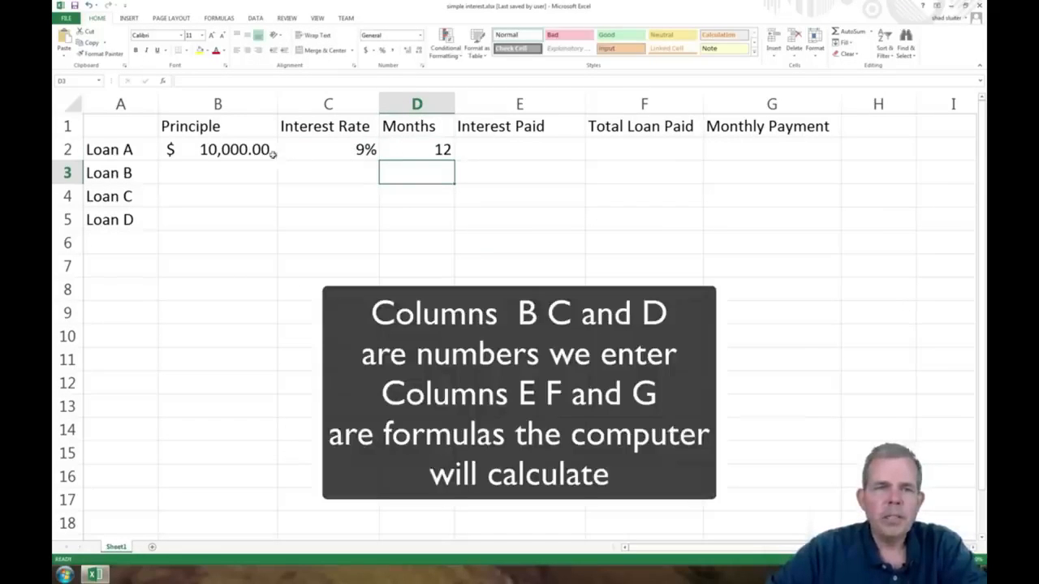
drag(273, 154, 396, 145)
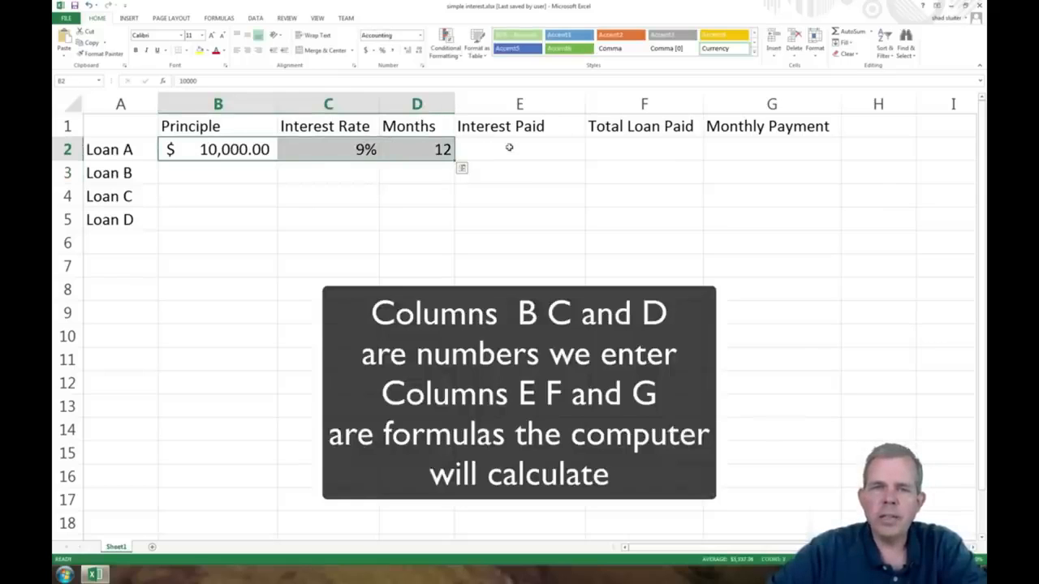
drag(509, 147, 754, 142)
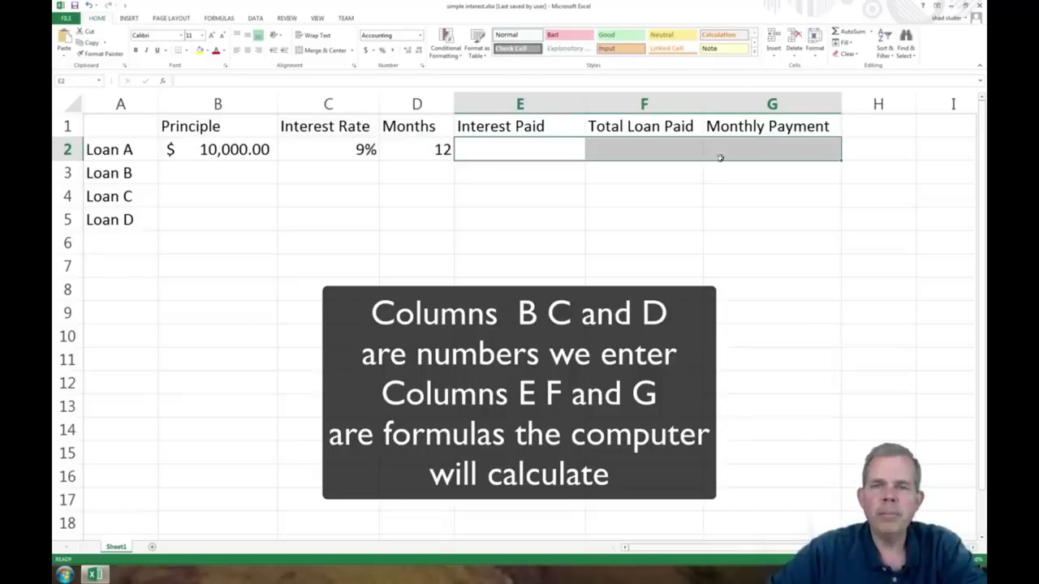
Step: Enter the interest paid formula =B2*C2 in E2
click(503, 152)
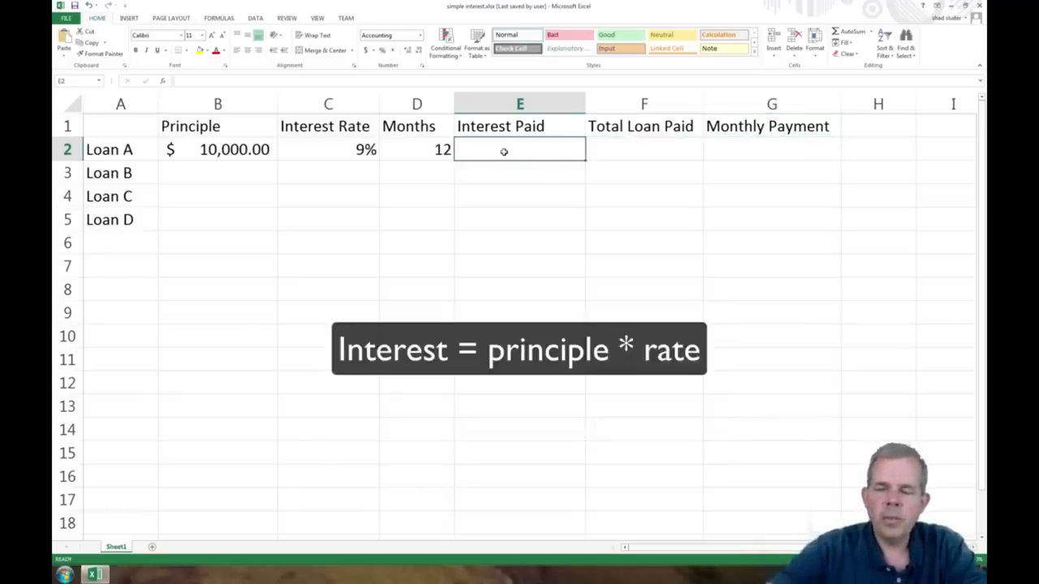
text(=)
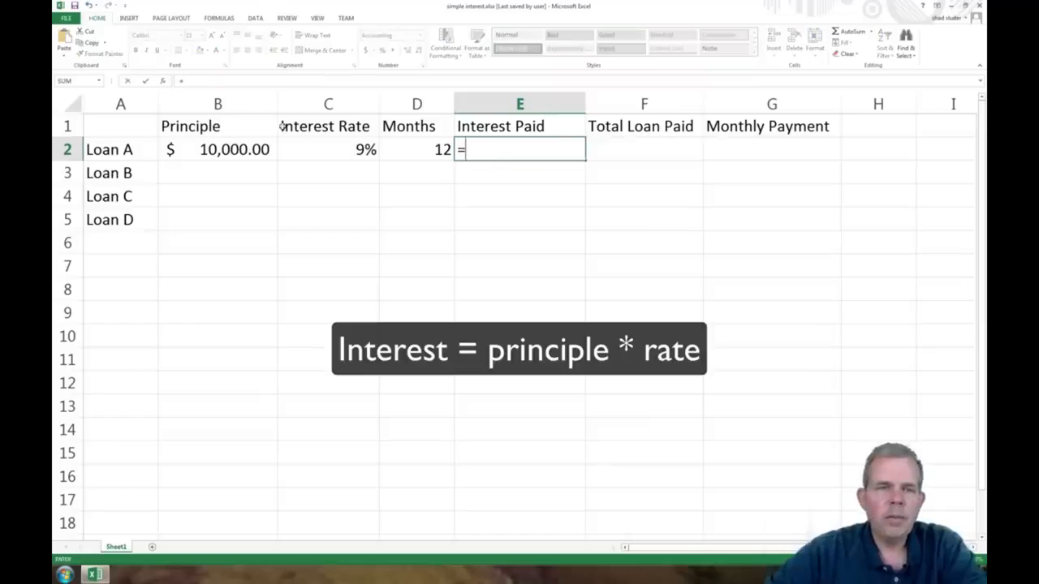
click(227, 149)
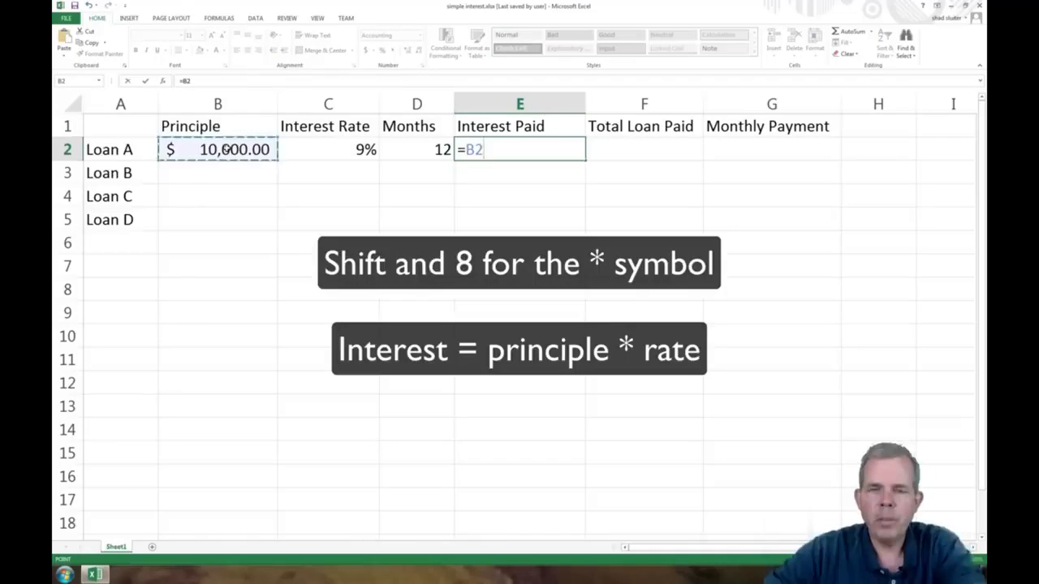
text(*)
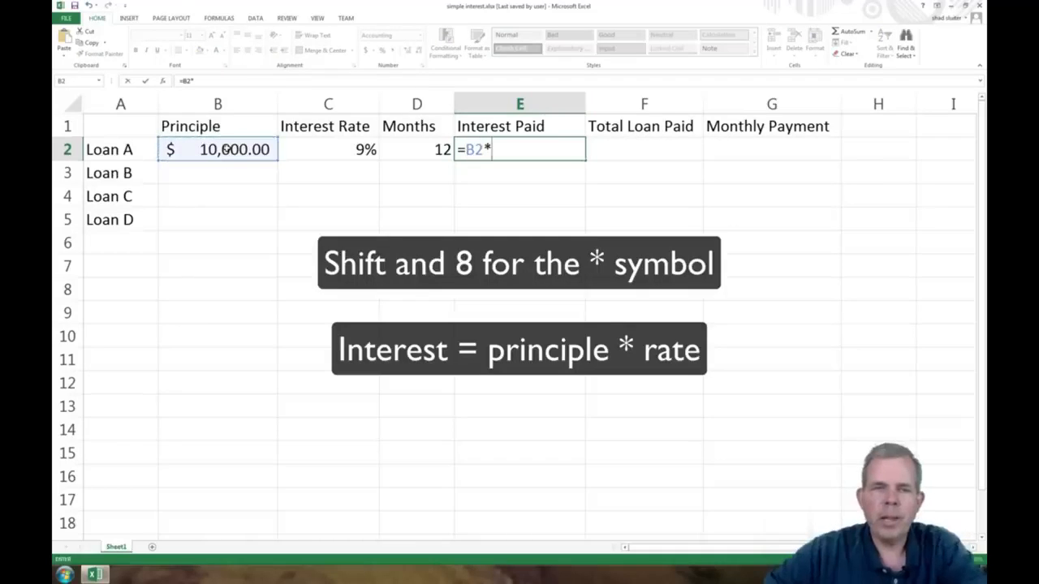
click(327, 148)
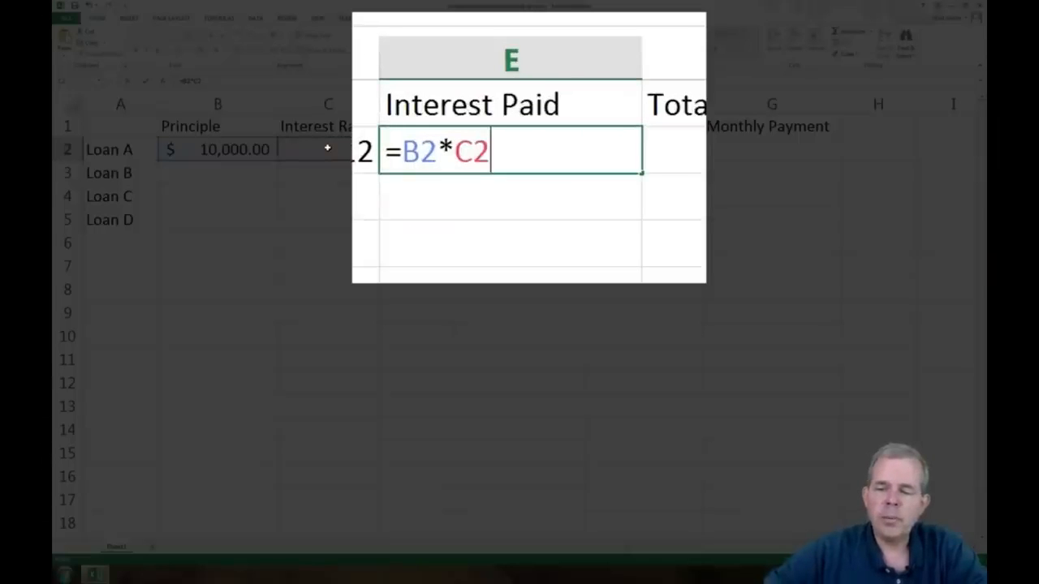
key(Return)
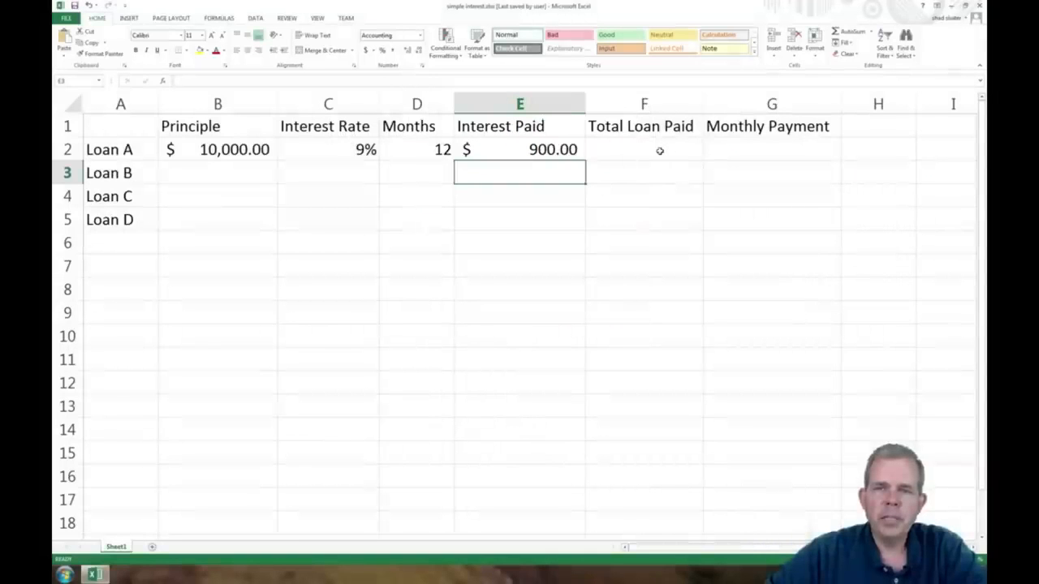
Step: Enter the total loan paid formula =B2+E2 in F2
click(660, 151)
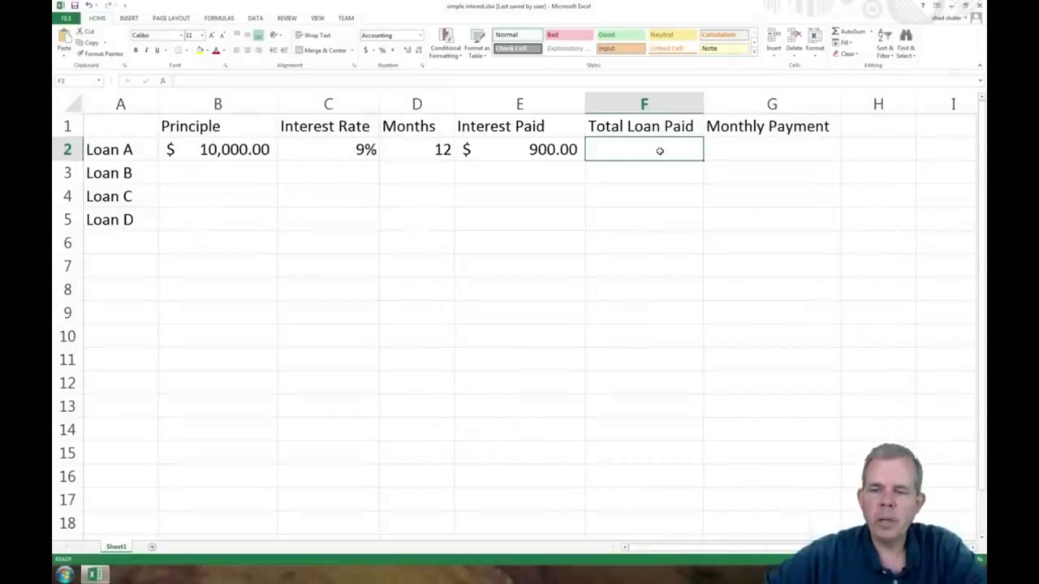
text(=)
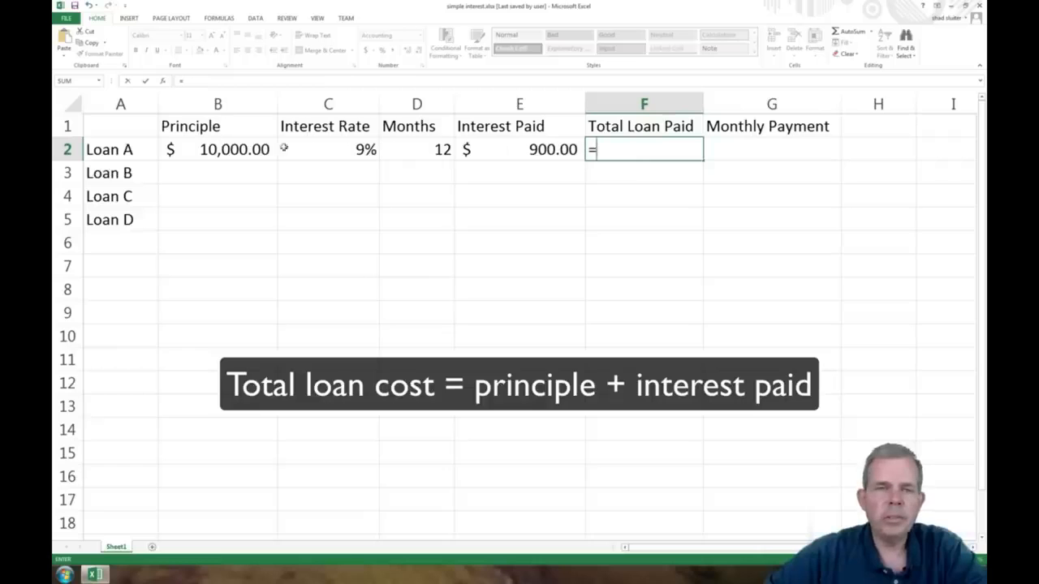
click(243, 149)
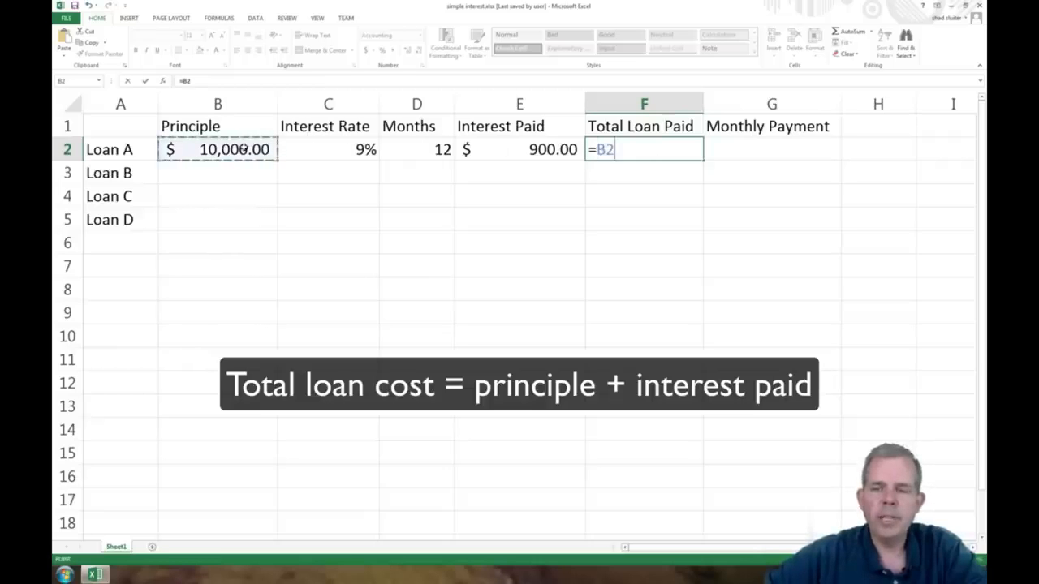
text(+)
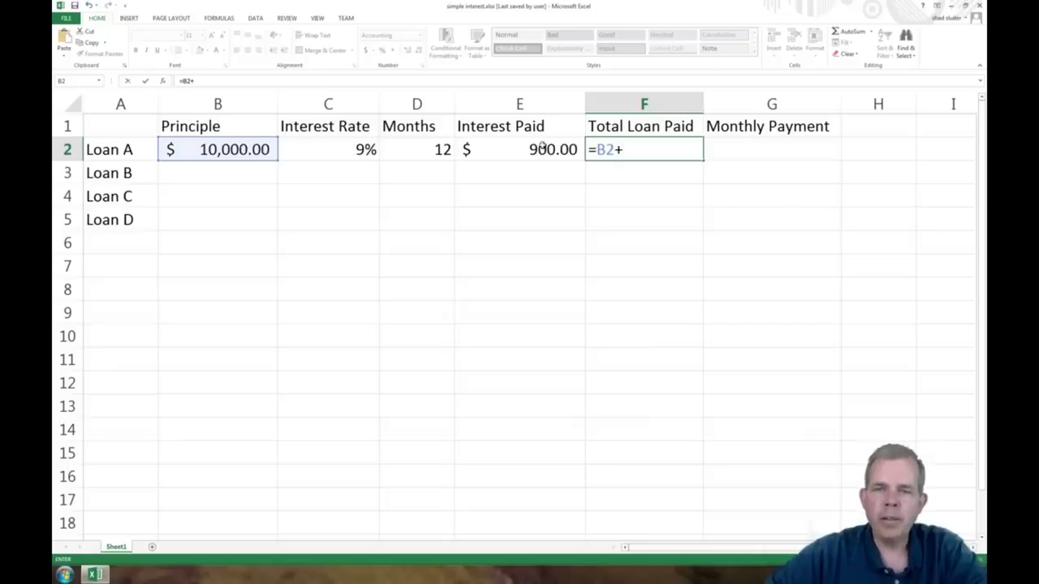
click(543, 145)
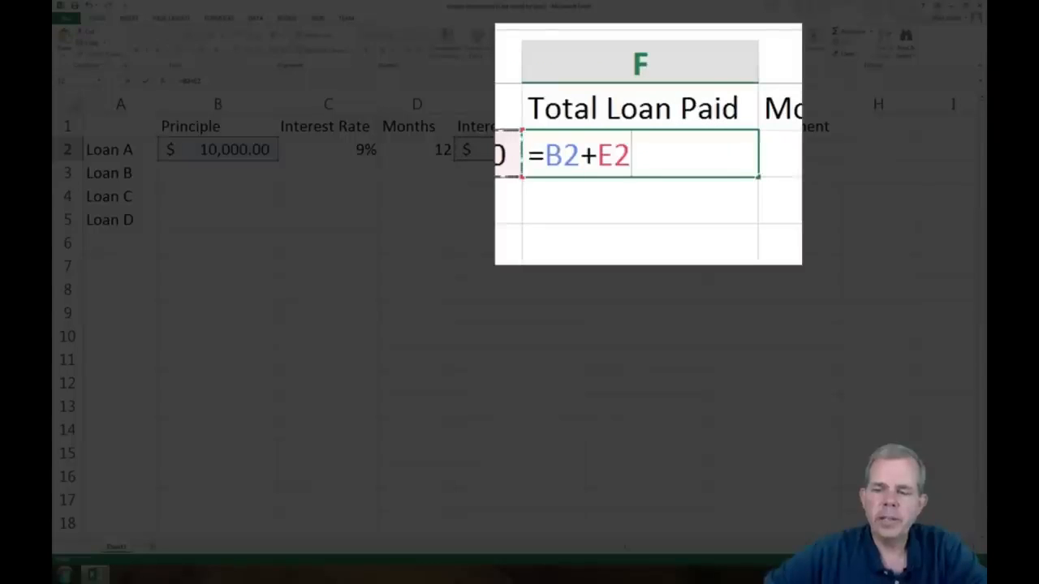
key(Return)
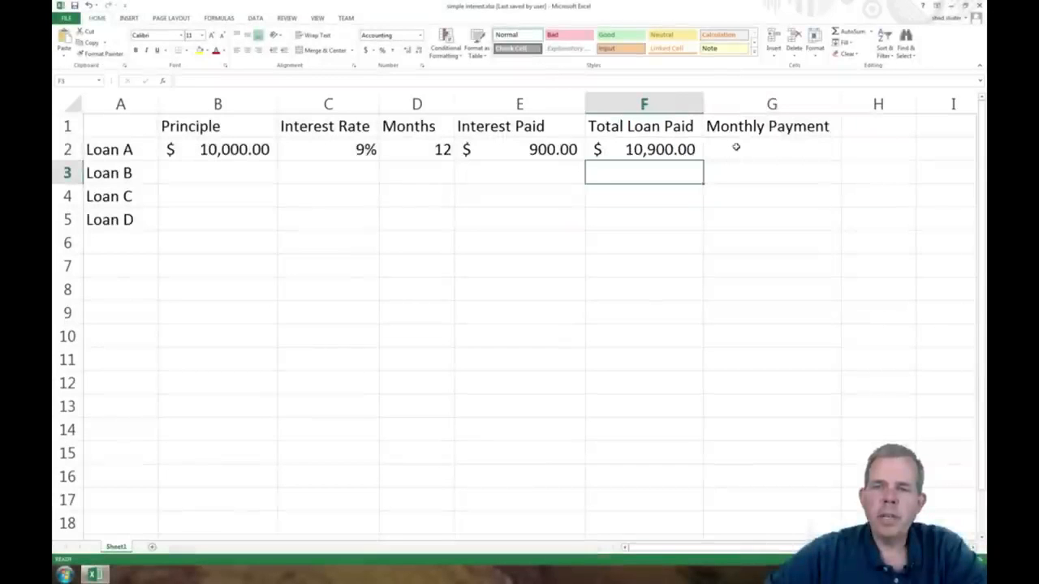
Step: Enter the monthly payment formula =F2/D2 in G2
click(735, 147)
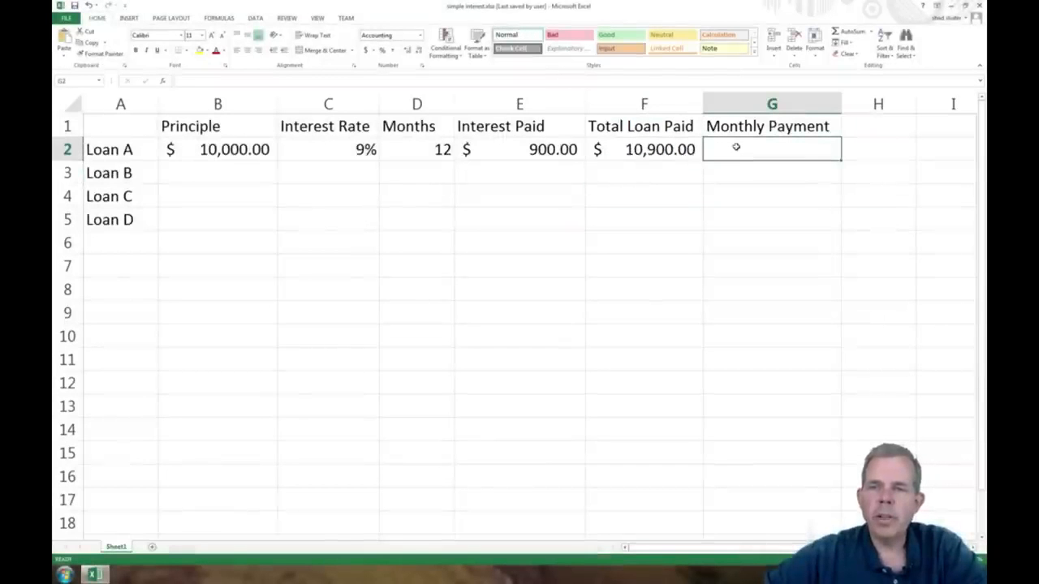
text(=)
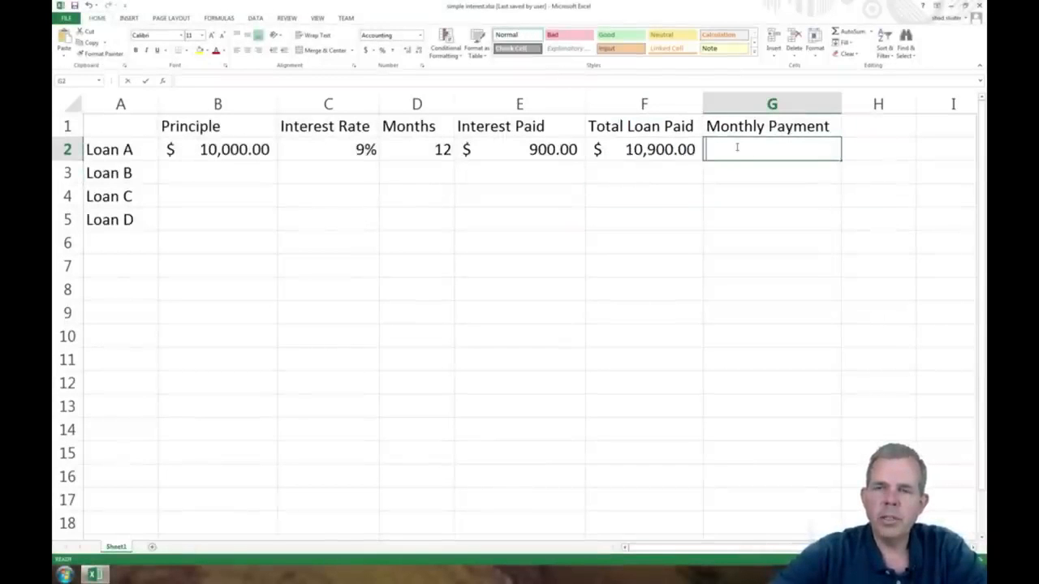
click(661, 149)
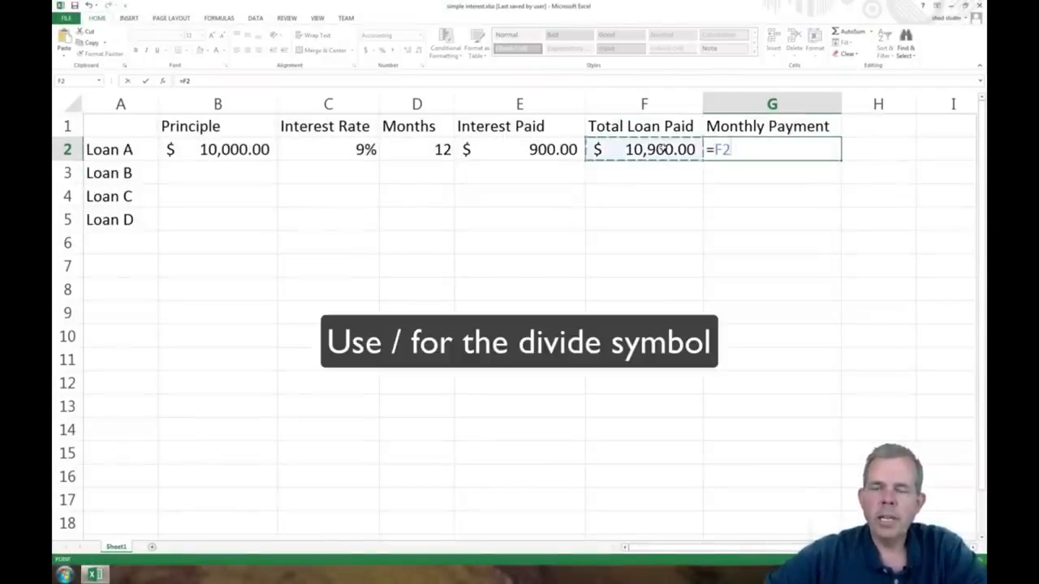
text(/)
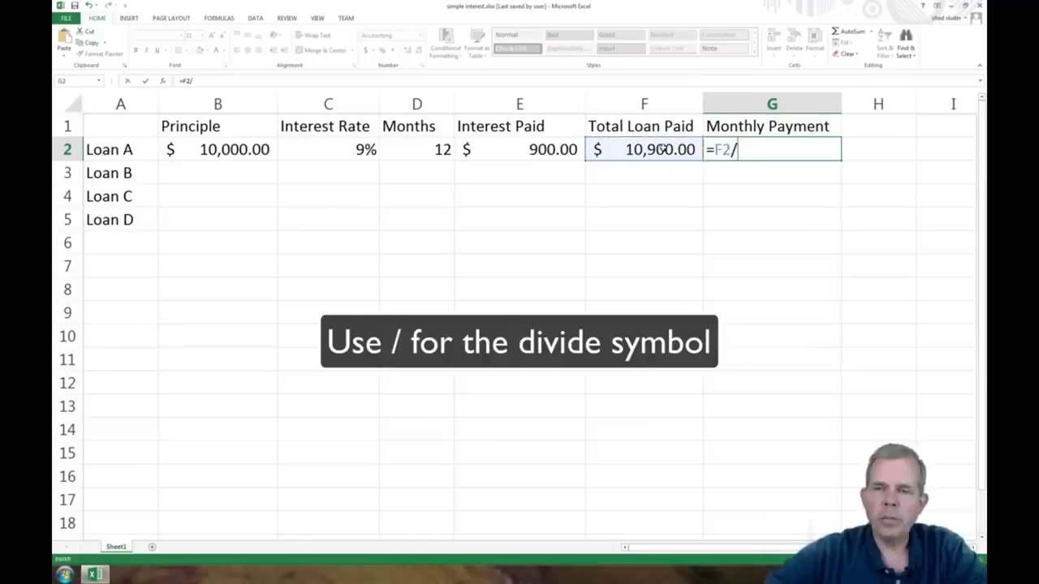
click(406, 145)
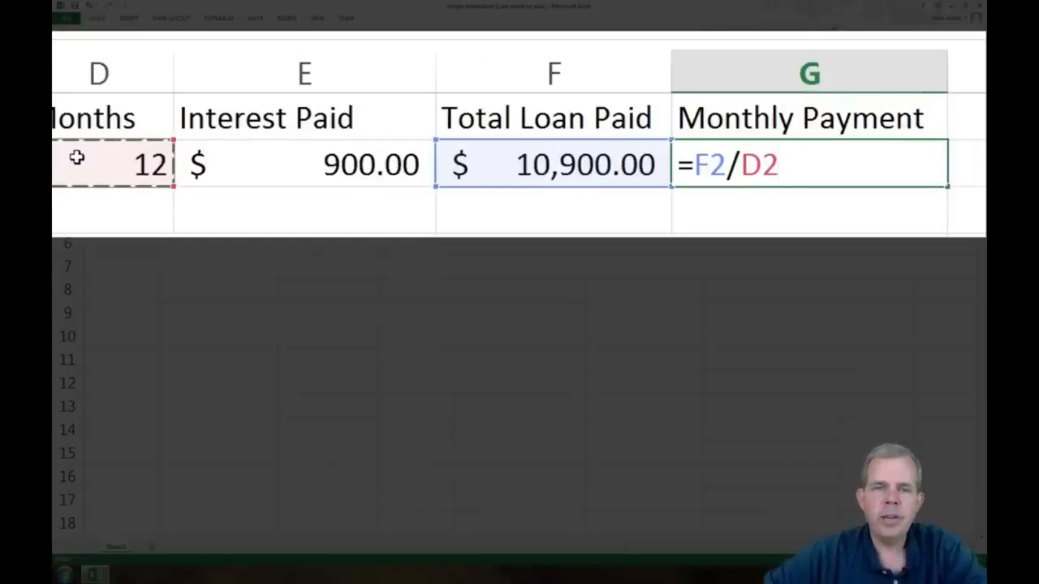
key(Return)
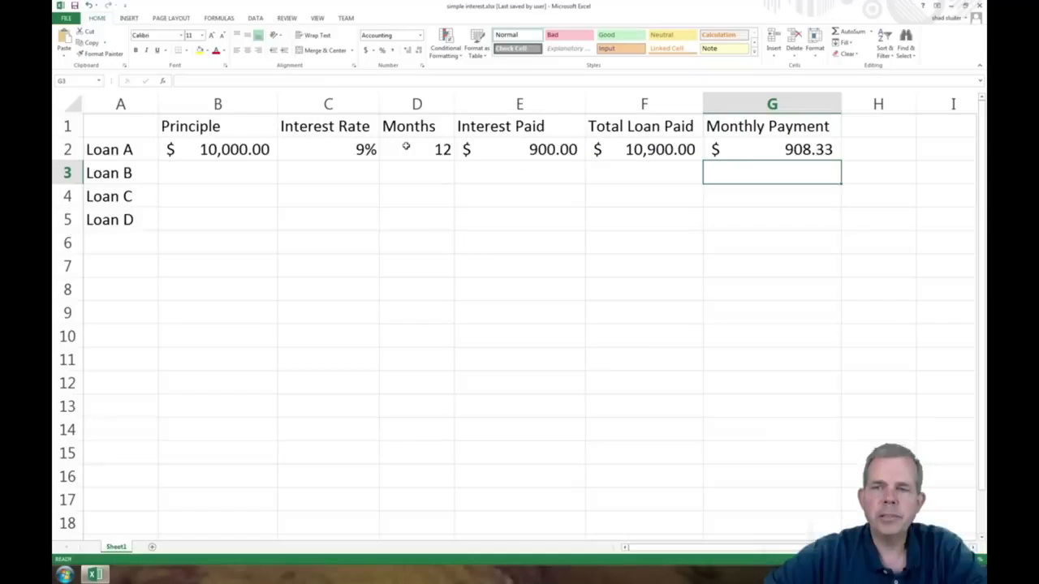
Step: Change Loan A's principal in B2 to 20000
click(244, 149)
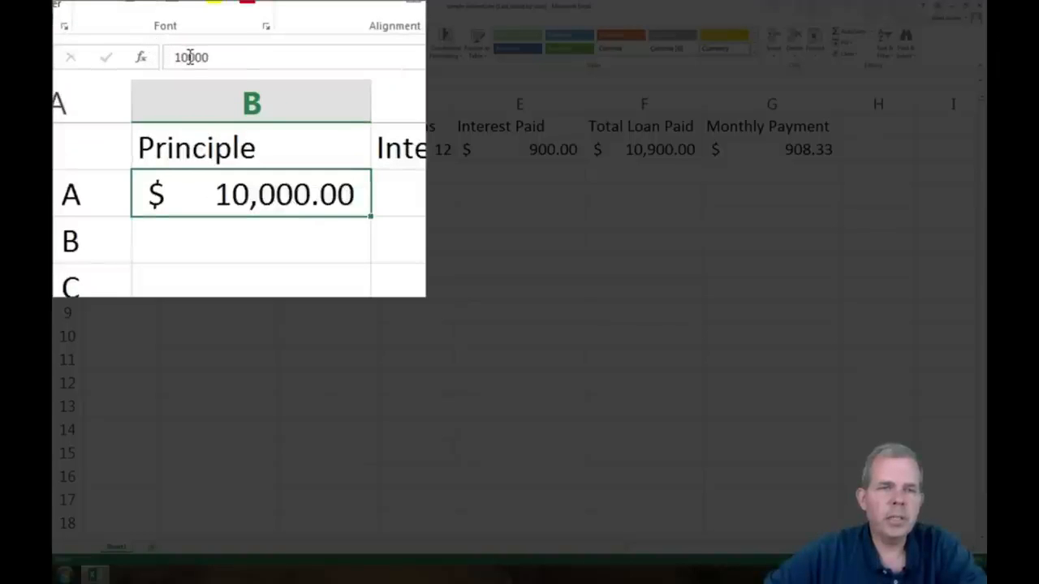
drag(181, 56, 160, 56)
text(2)
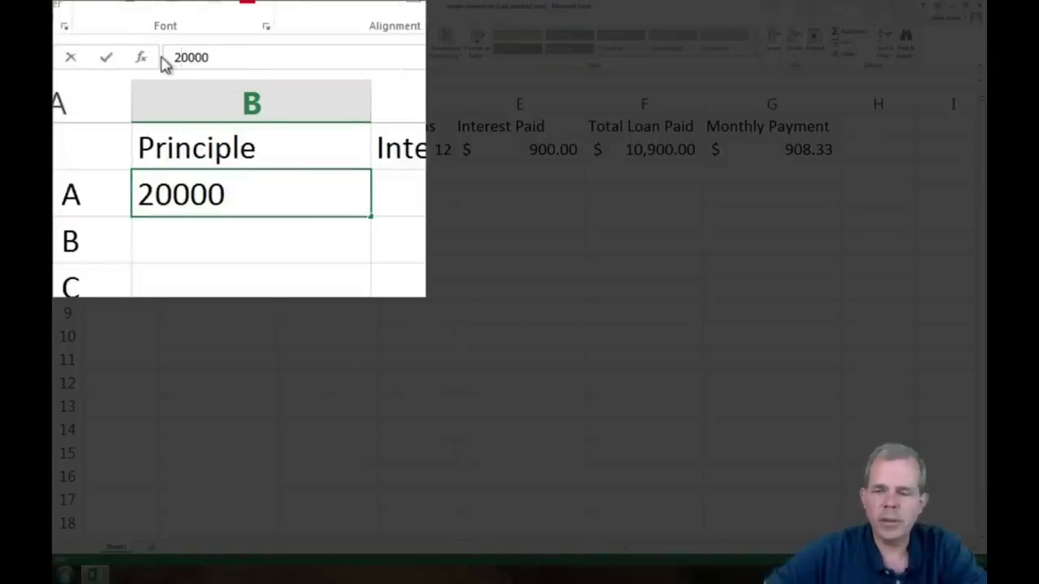
key(Return)
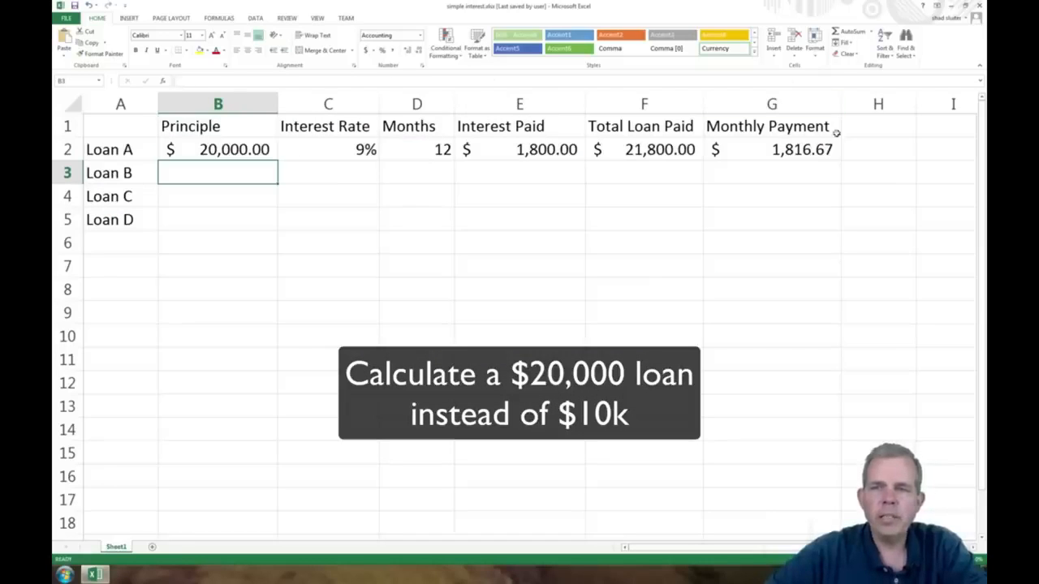
click(819, 156)
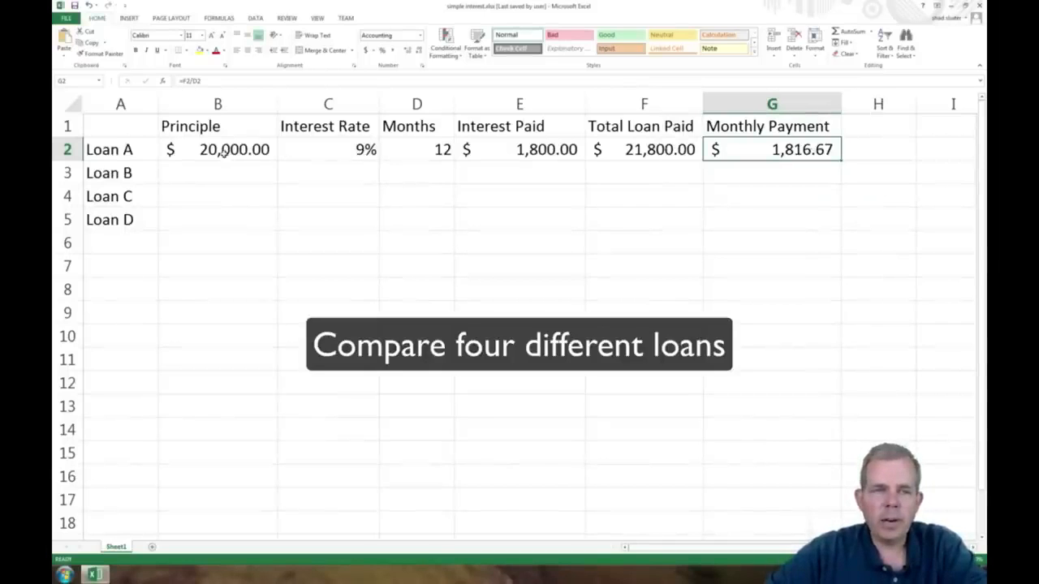
Step: Fill the principal, interest rate and months of row 2 down to Loans B through D
drag(222, 154, 401, 179)
drag(402, 210, 402, 211)
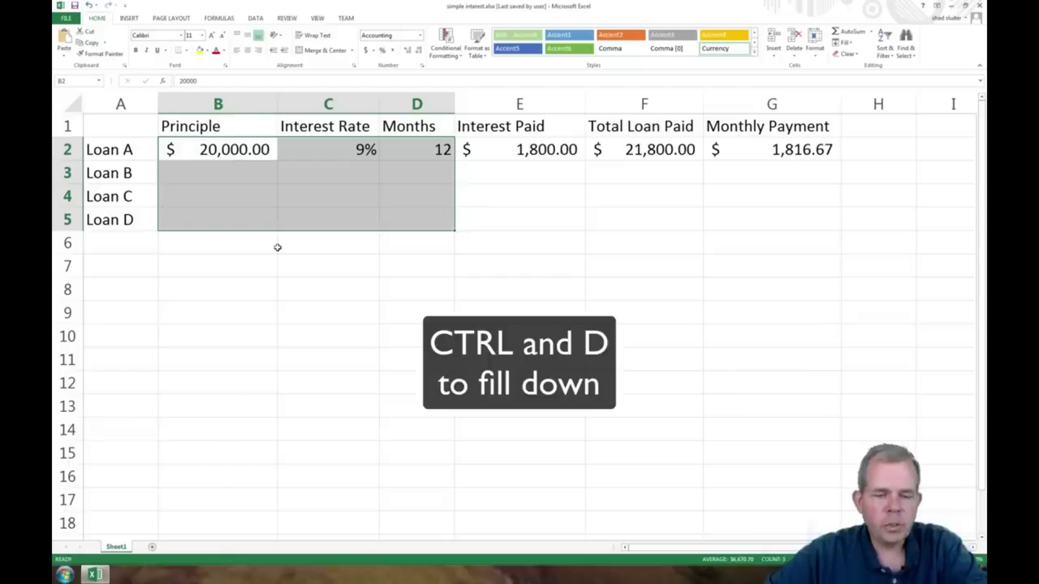
key(ctrl+d)
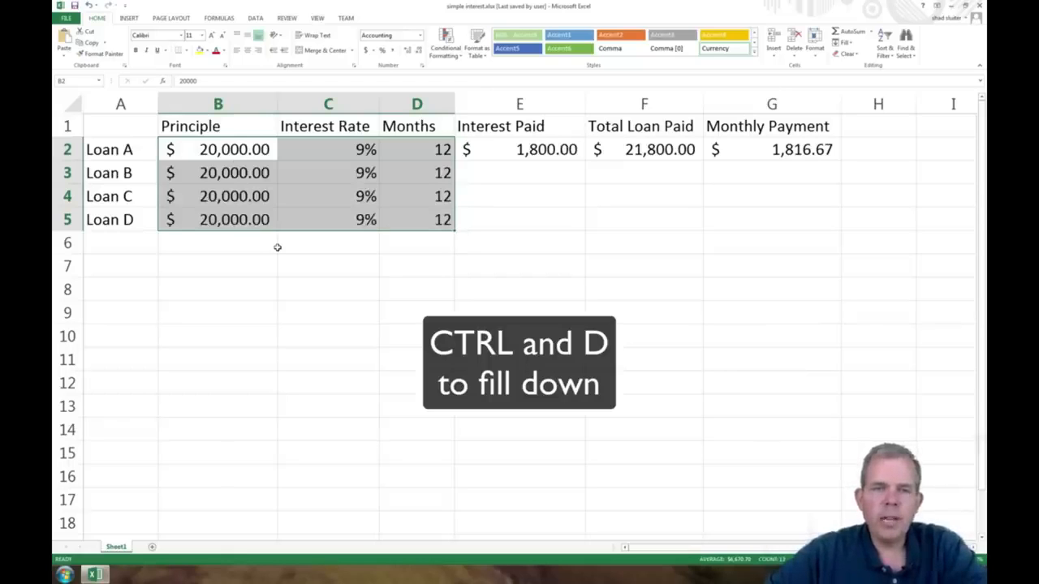
Step: Set the interest rates of Loans B, C and D to 8%, 7% and 6%
click(345, 203)
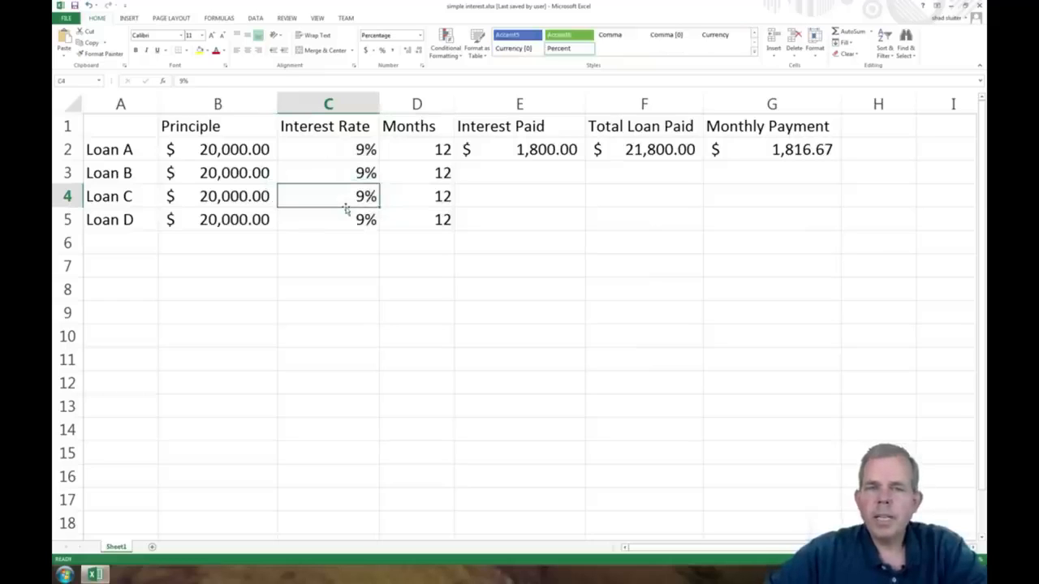
click(358, 172)
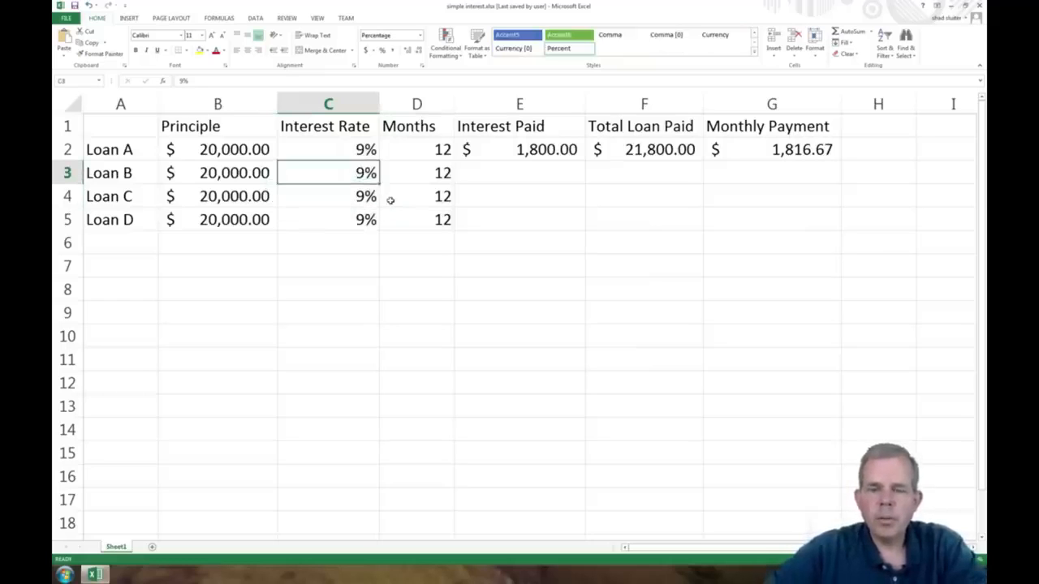
key(BackSpace)
text(8)
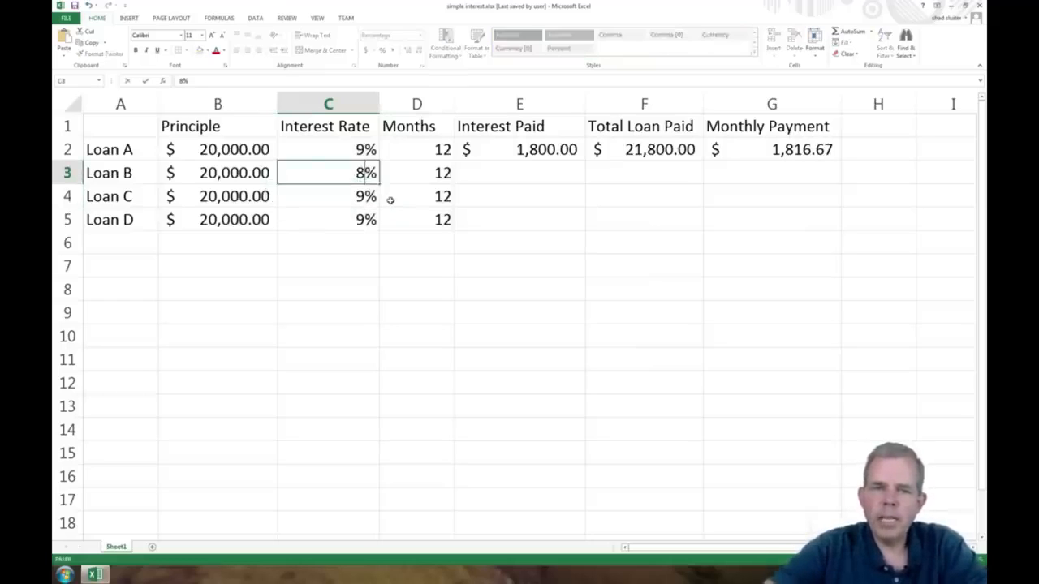
key(Return)
text(7)
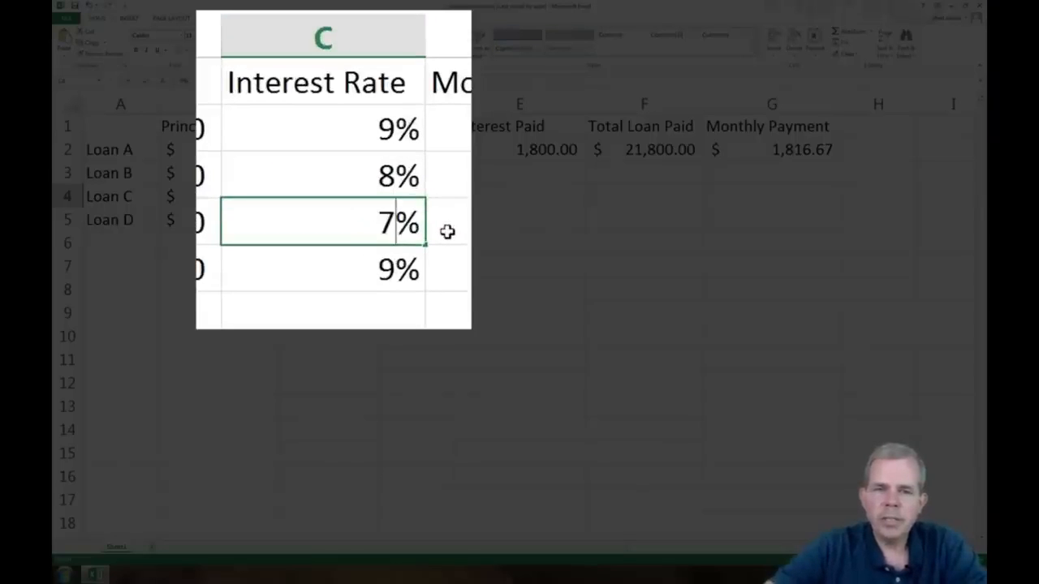
key(Return)
text(6)
key(Return)
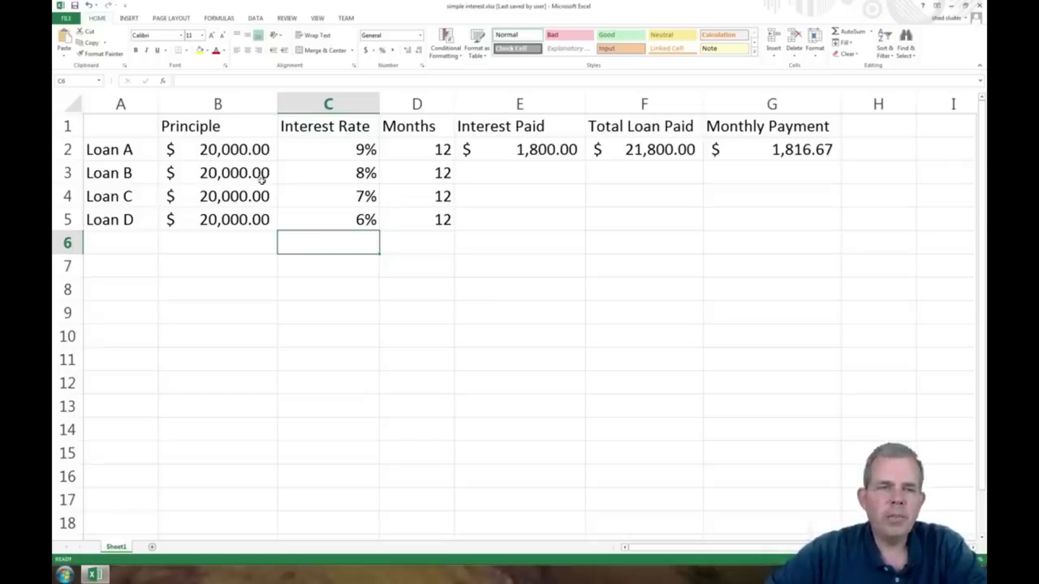
Step: Copy the interest paid, total and monthly payment formulas from row 2 down to rows 3 through 5
drag(244, 174, 245, 215)
drag(408, 177, 416, 218)
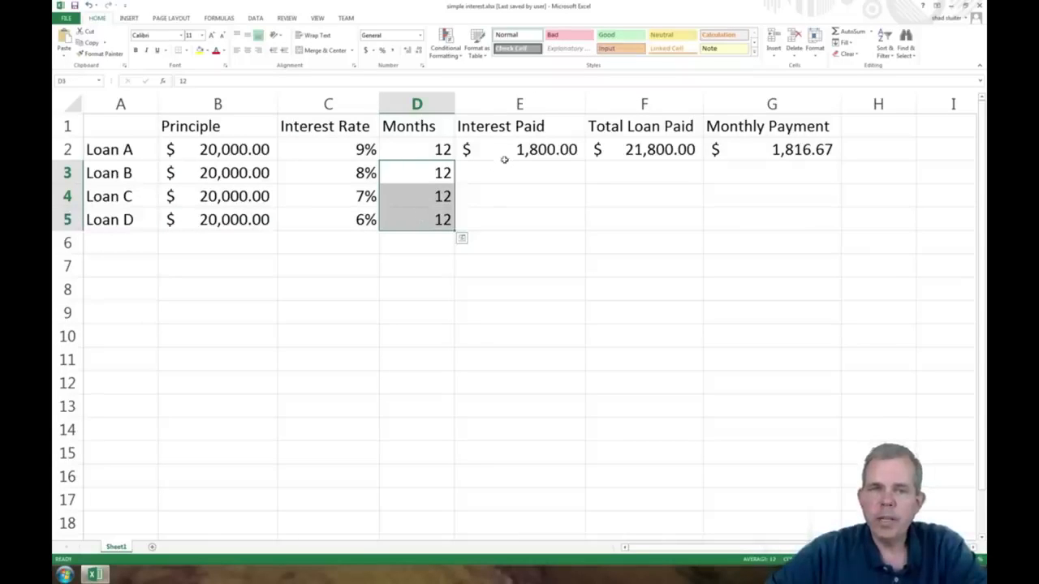
drag(505, 149, 751, 153)
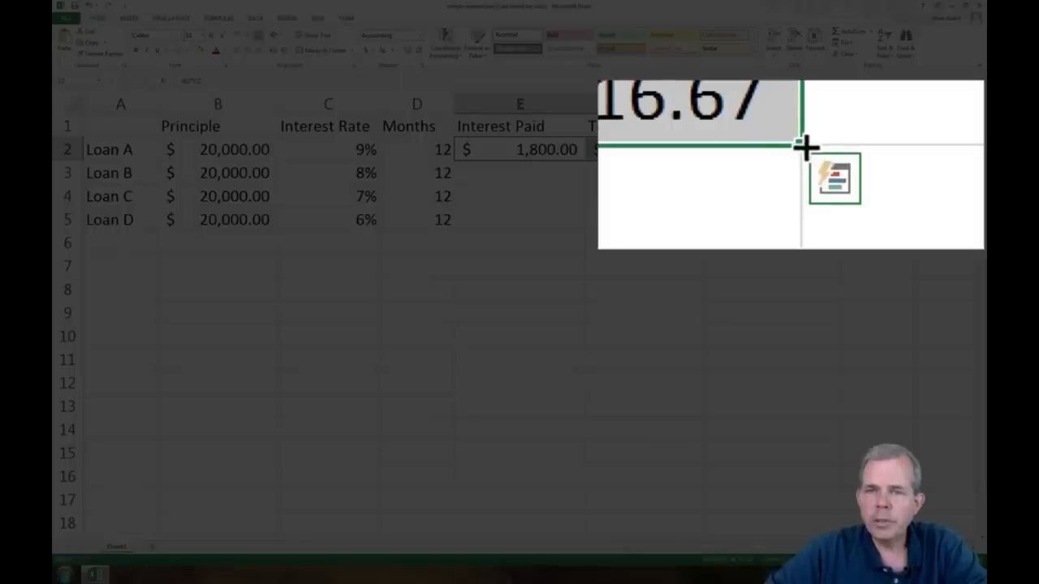
drag(841, 160, 838, 227)
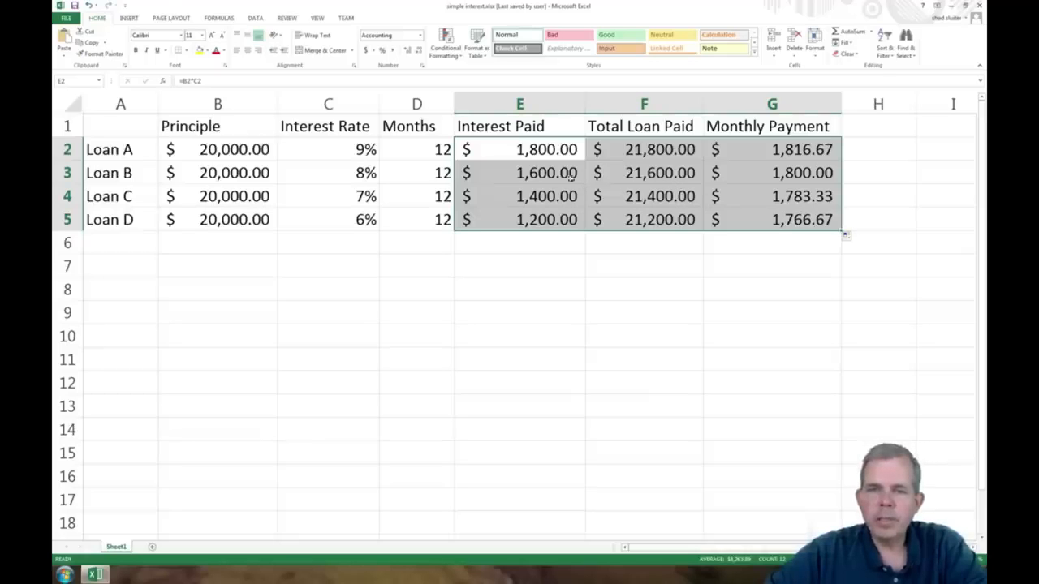
Step: Inspect the interest paid and monthly payment results for the four loans
click(543, 152)
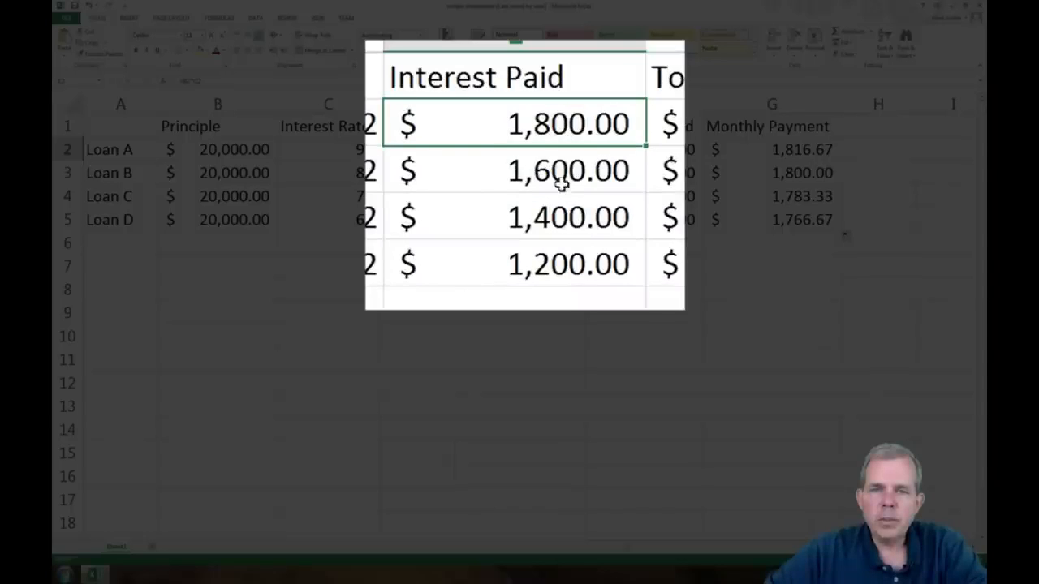
click(561, 178)
click(561, 216)
click(565, 271)
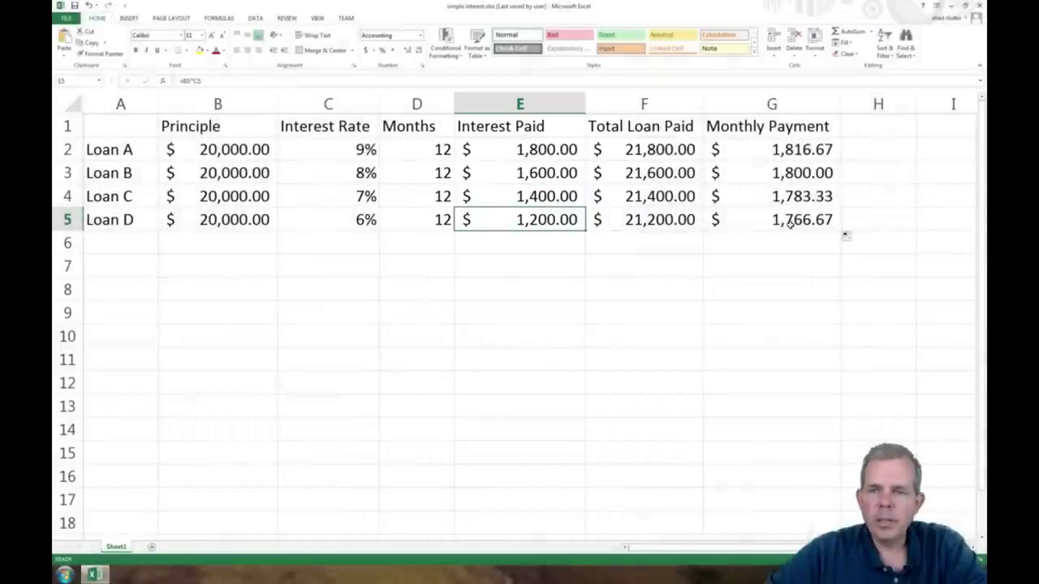
click(789, 220)
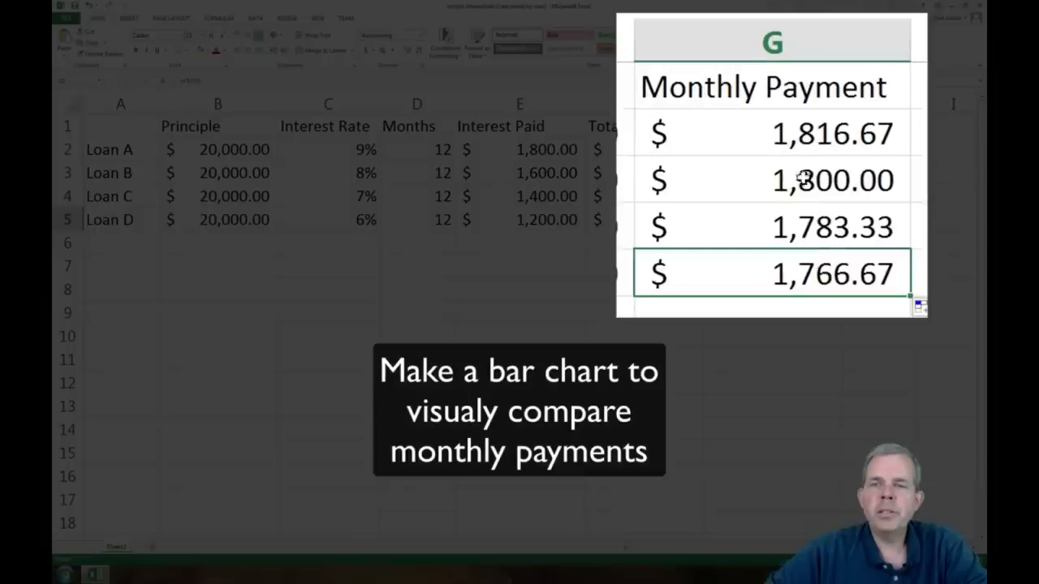
Step: Insert a clustered column chart of the monthly payments in G2:G5 and move it below the table
drag(772, 149, 755, 277)
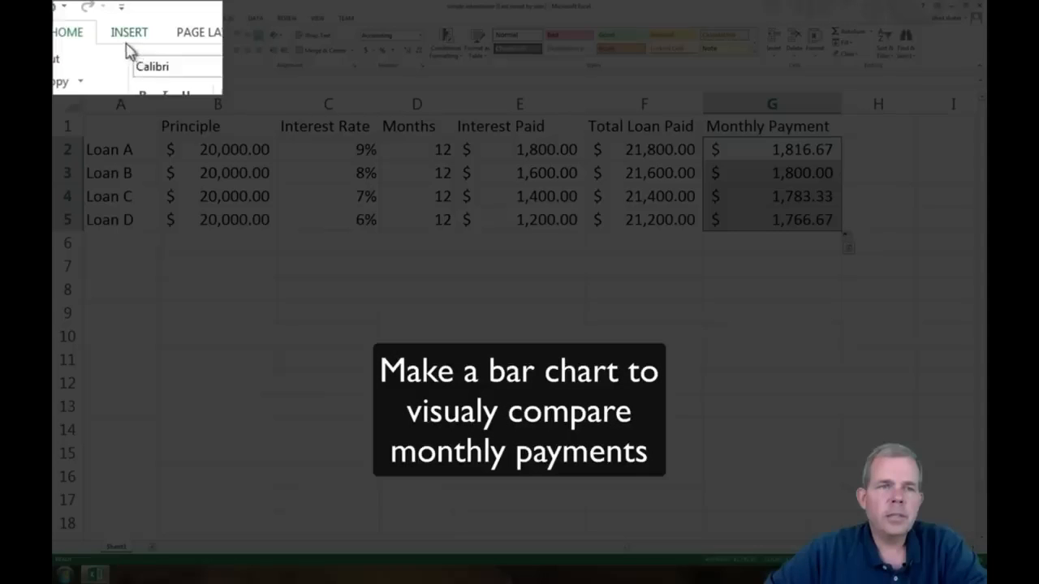
click(128, 19)
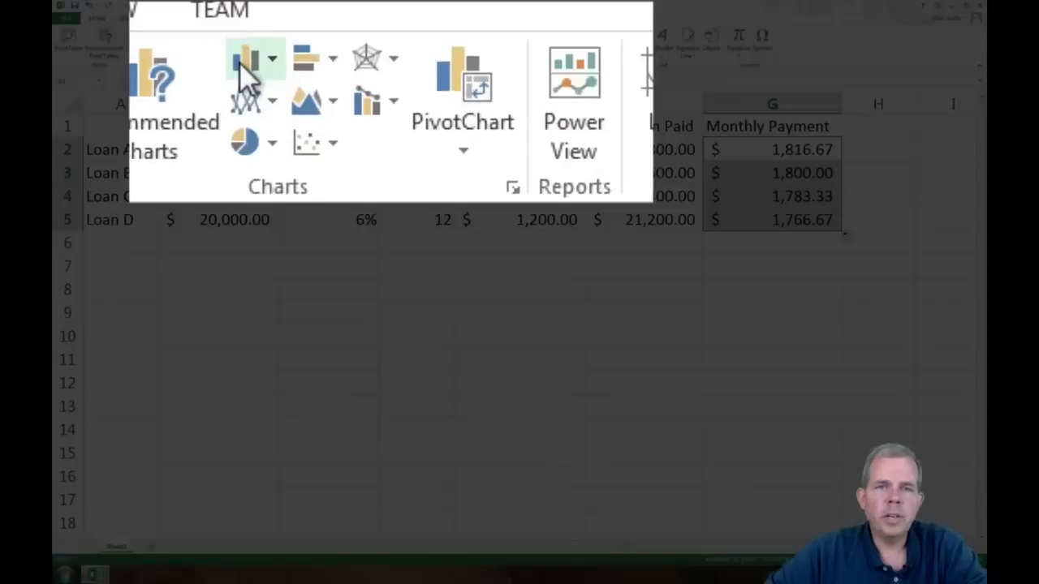
click(353, 32)
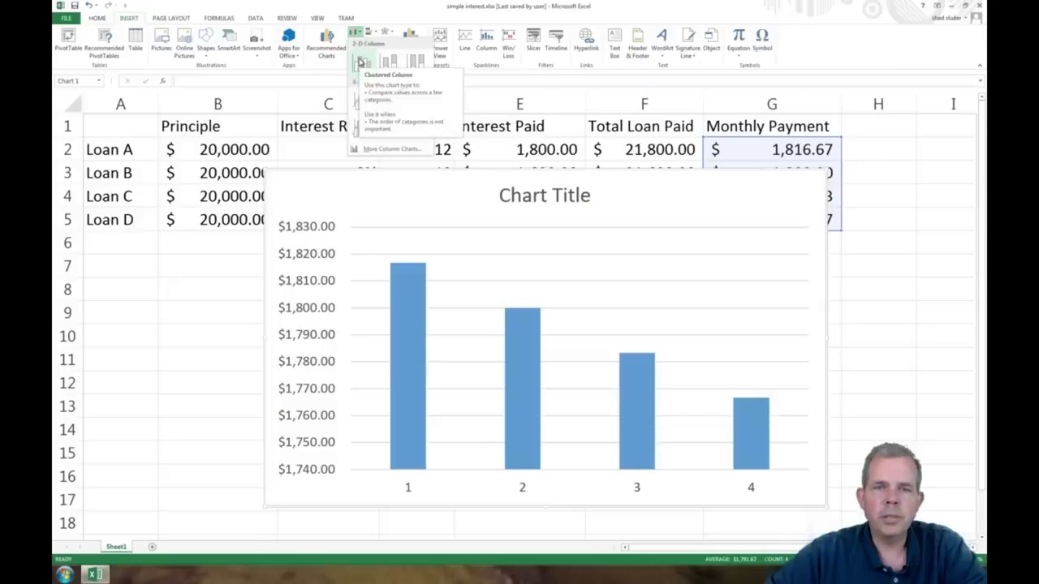
click(360, 63)
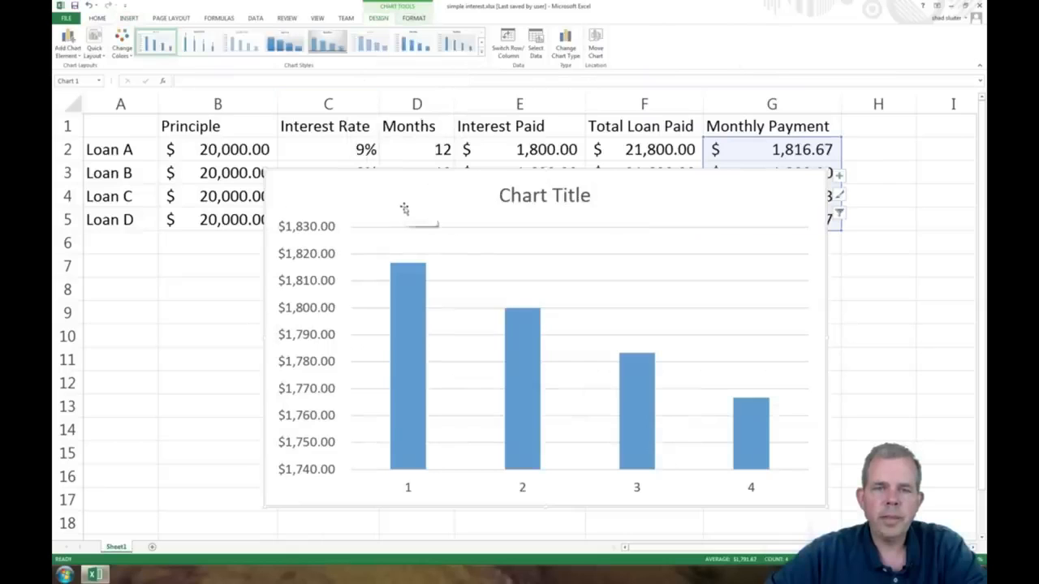
drag(403, 208, 371, 277)
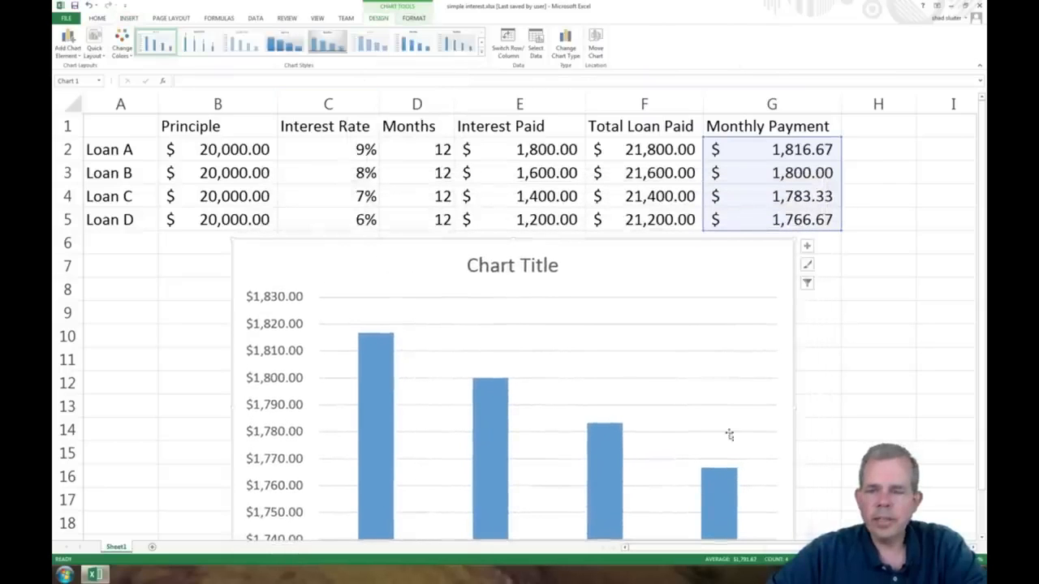
click(902, 559)
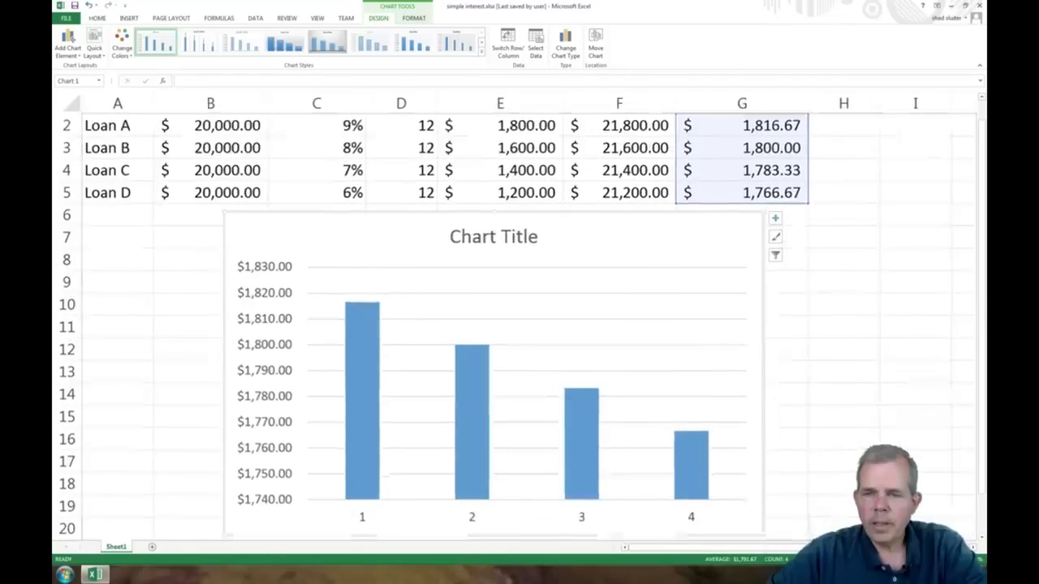
Step: Retitle the chart as Monthly Payments for $10K Loan
click(471, 242)
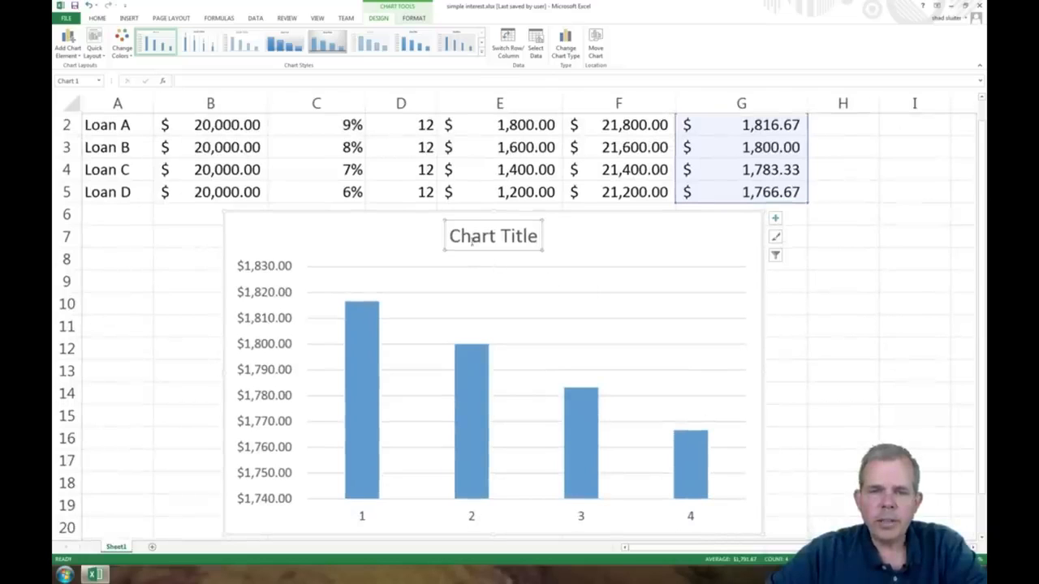
drag(456, 236, 549, 235)
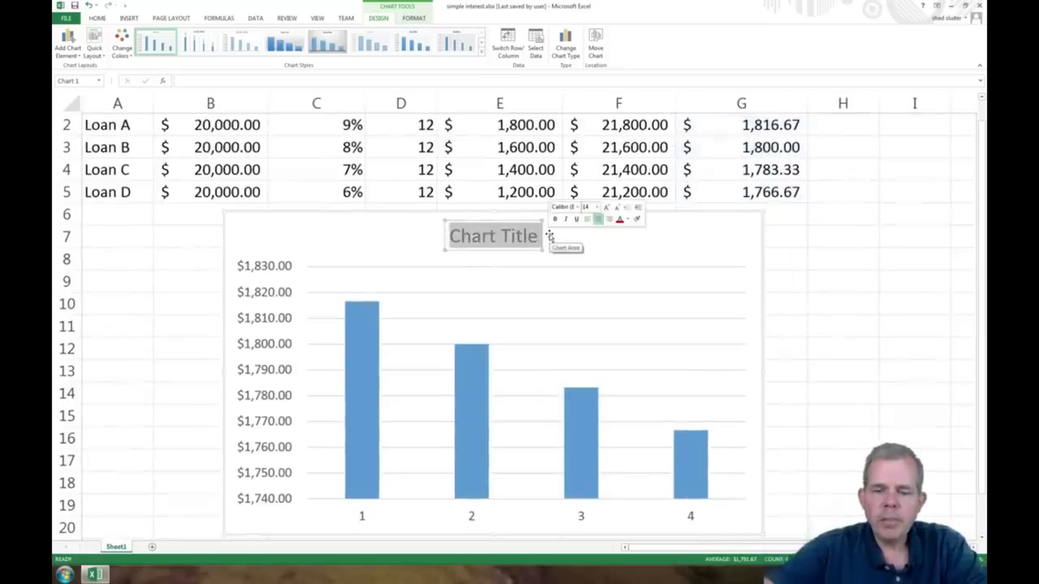
text(Monthly Pay)
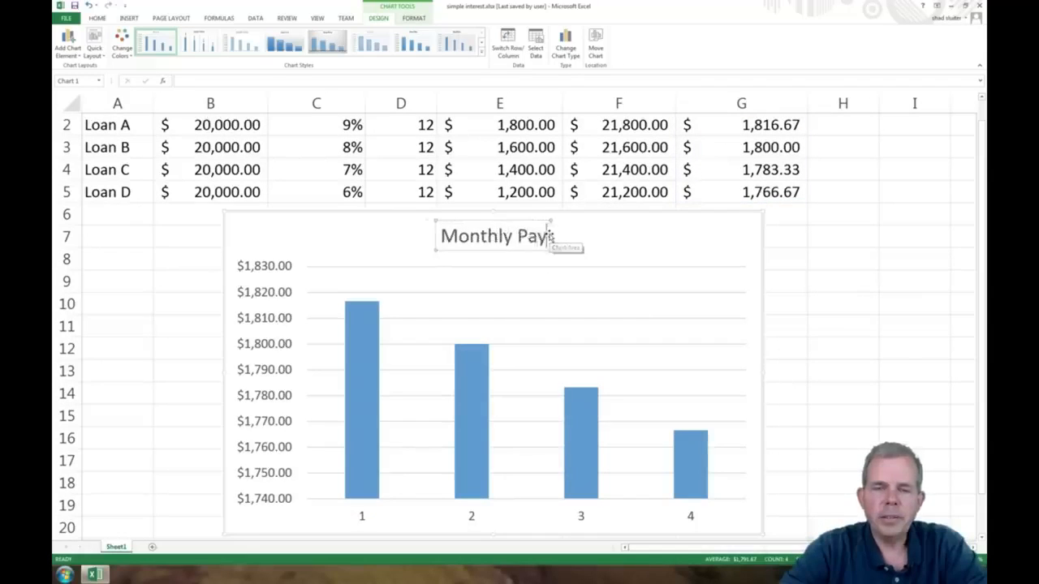
text(ments for $10K)
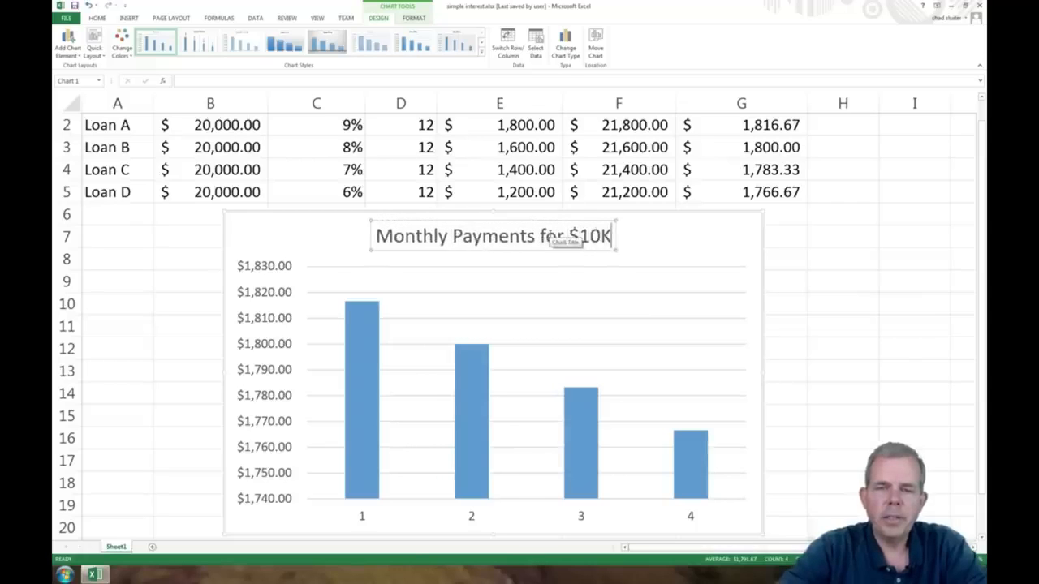
text( Loan)
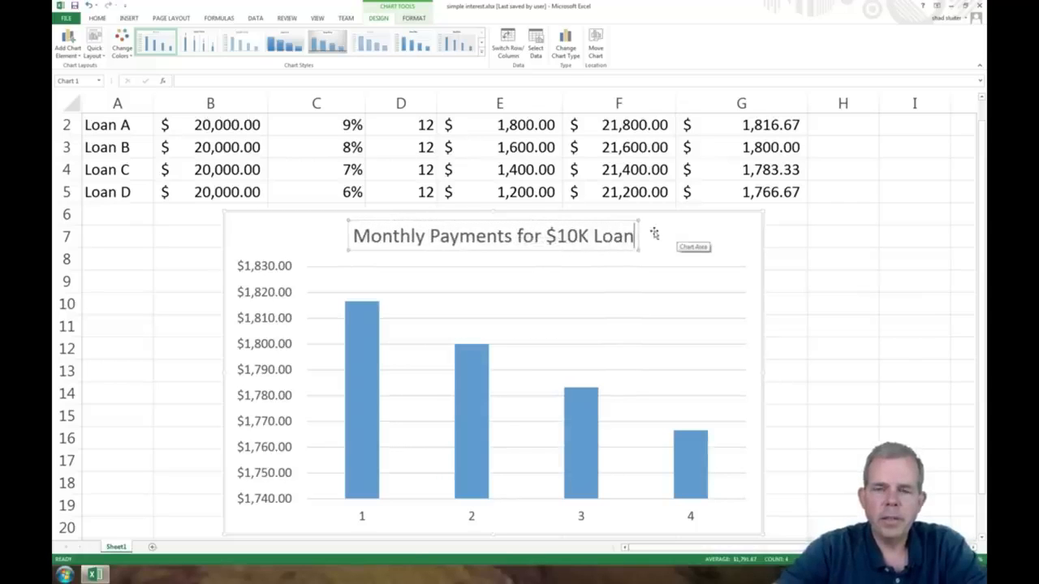
click(679, 231)
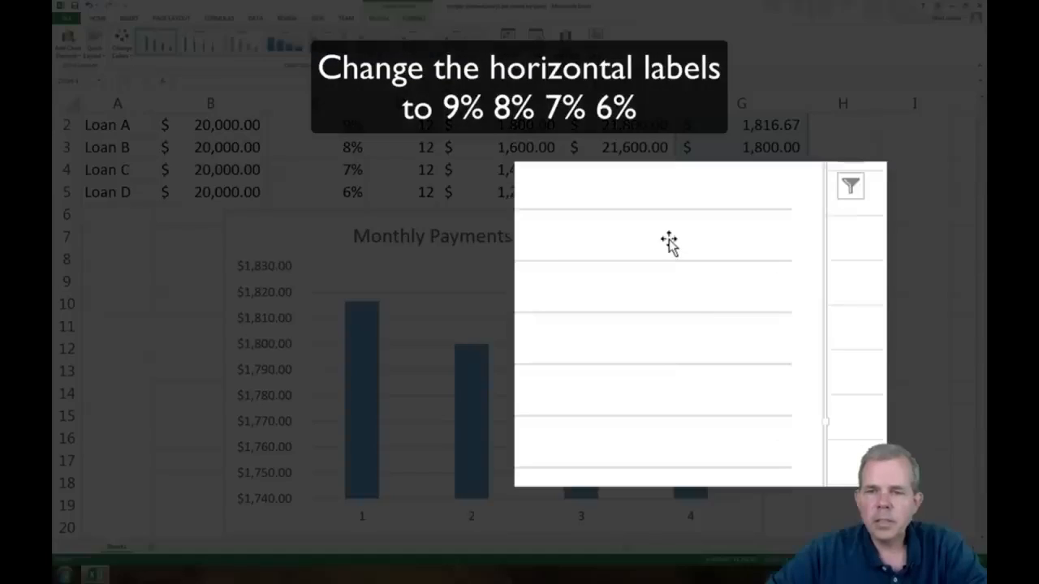
Step: Set the chart's horizontal axis labels to the interest rates in C2:C5
right_click(685, 304)
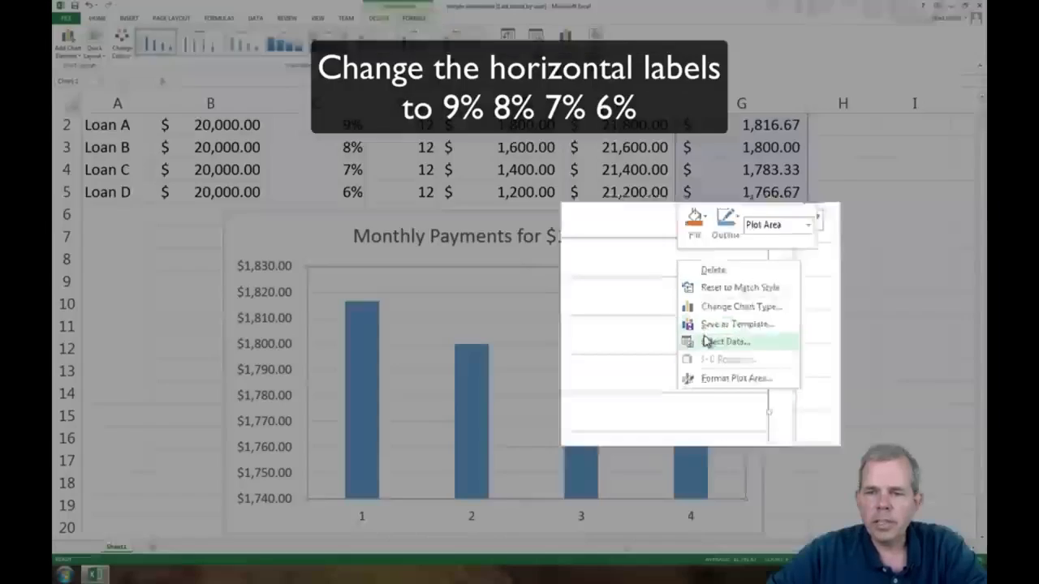
click(703, 338)
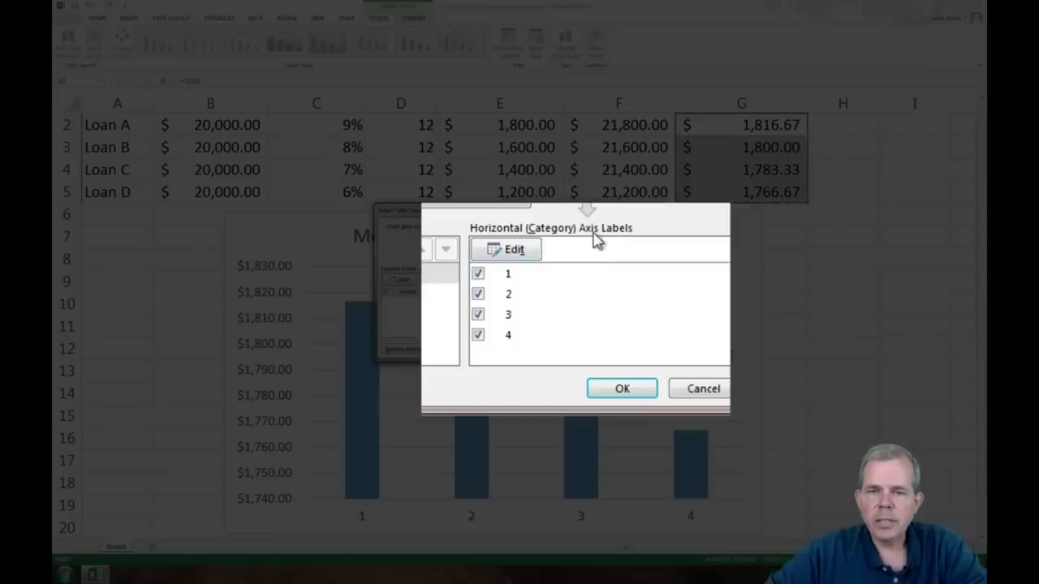
click(524, 252)
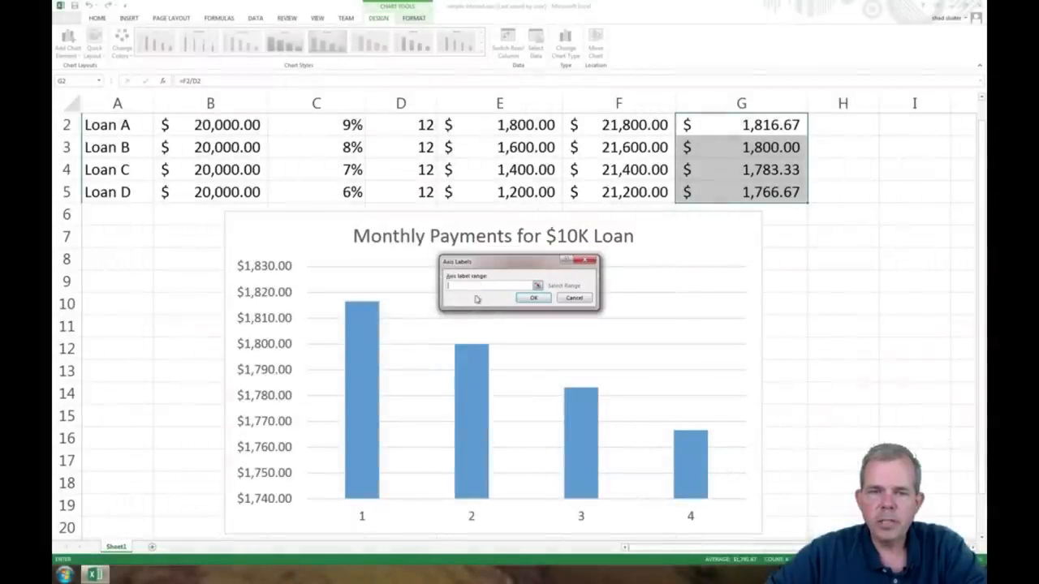
click(321, 123)
drag(321, 121, 325, 181)
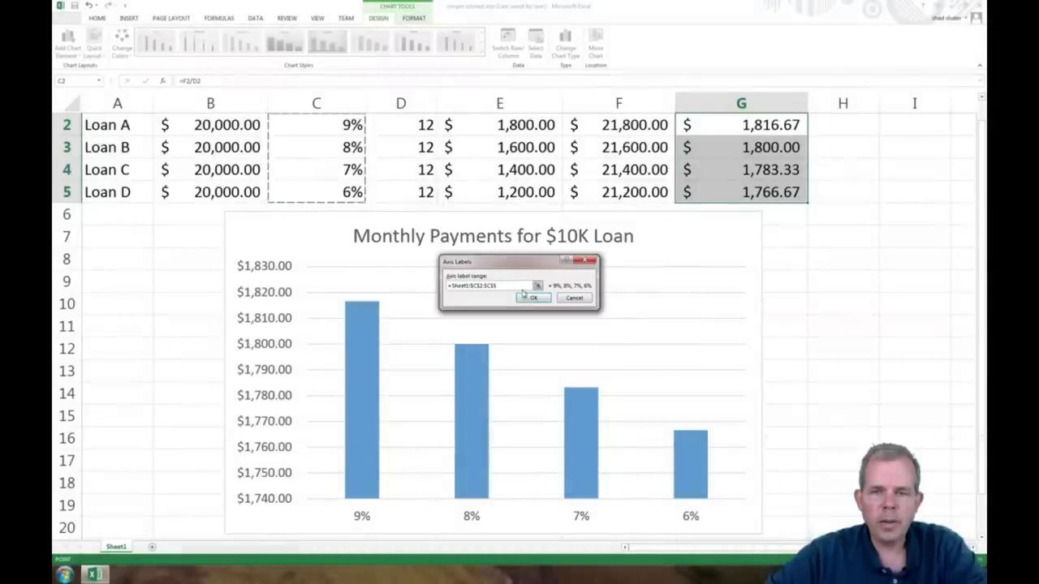
click(533, 298)
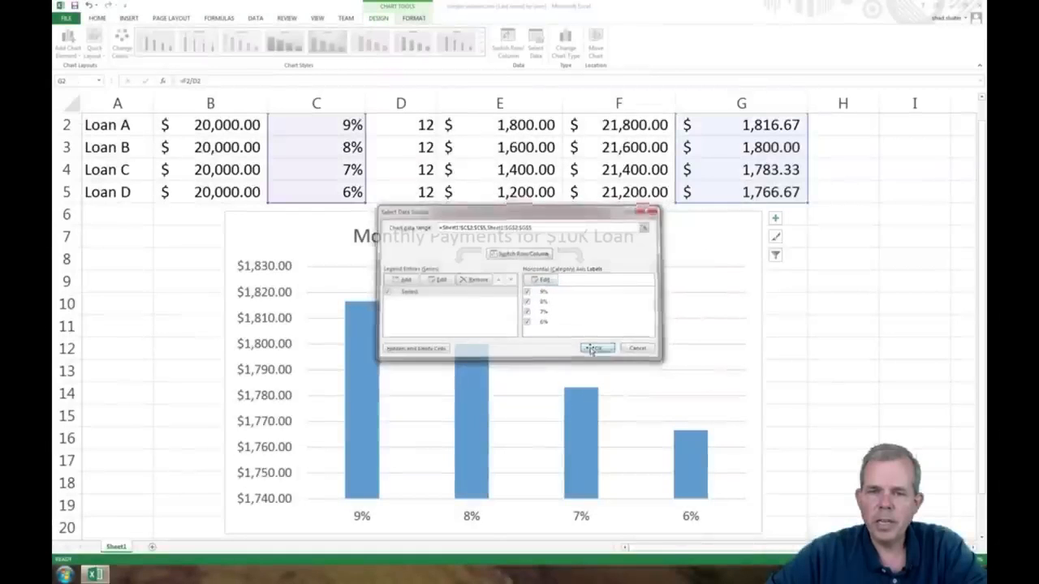
click(595, 349)
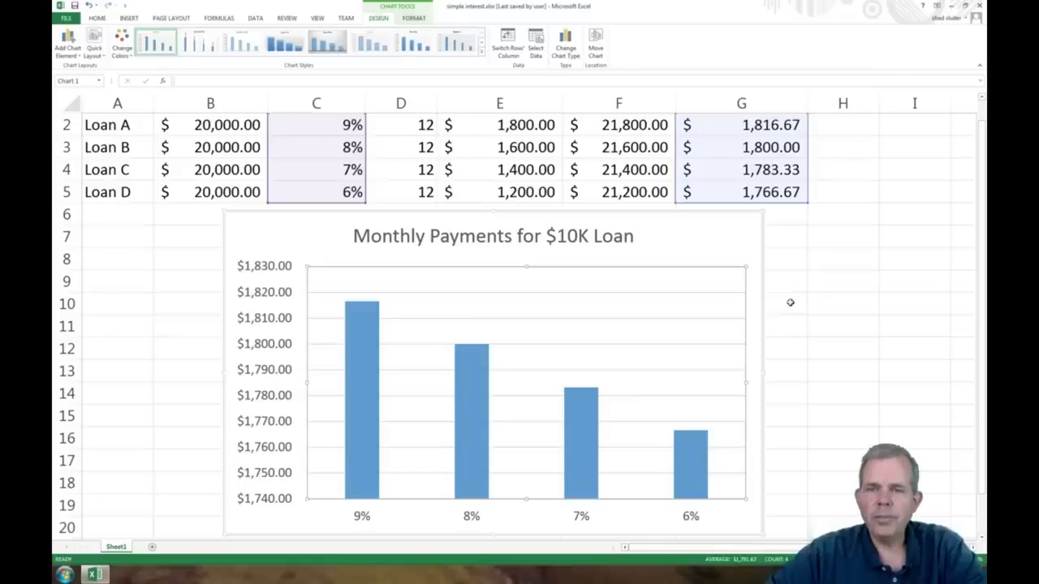
click(789, 303)
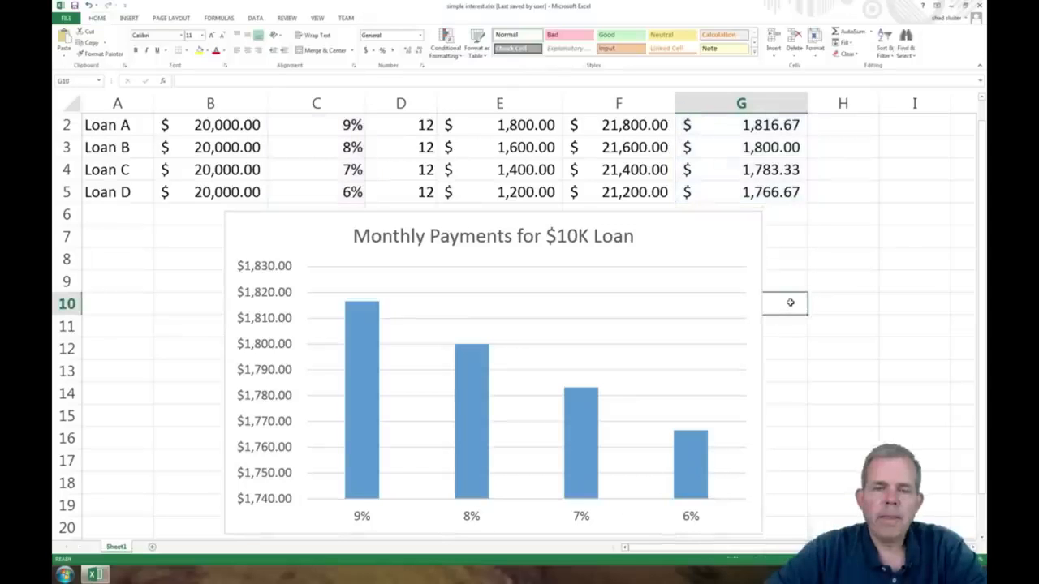
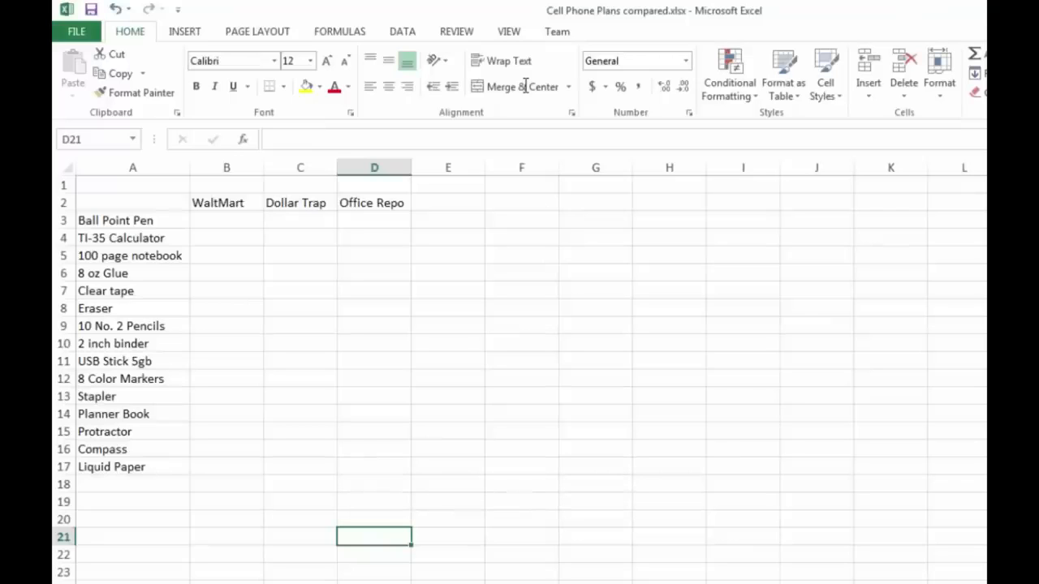
Step: Review the store price lists for the school shopping problem in the PDF, then return to the spreadsheet
key(alt+Tab)
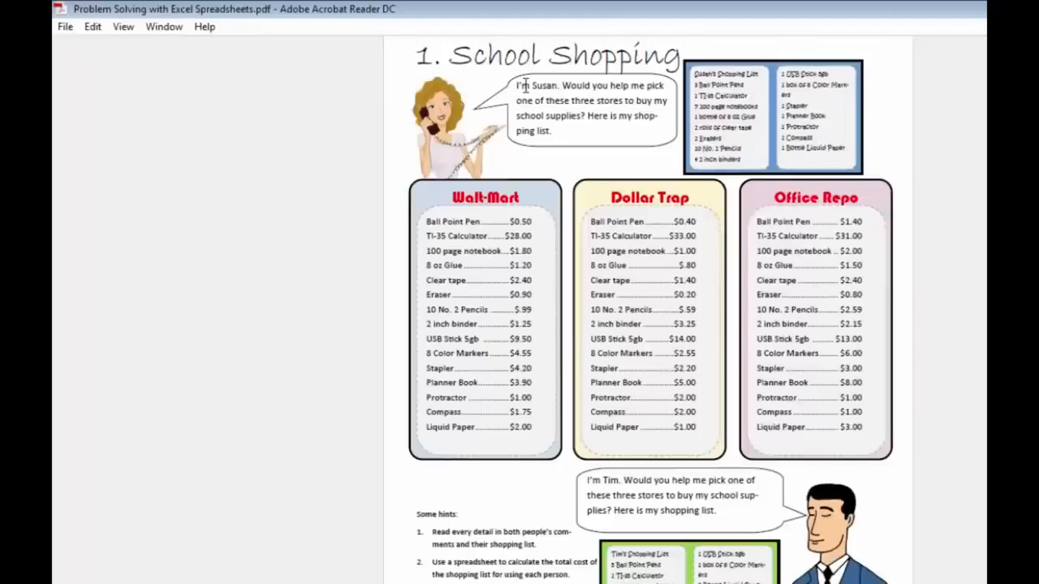
key(alt+Tab)
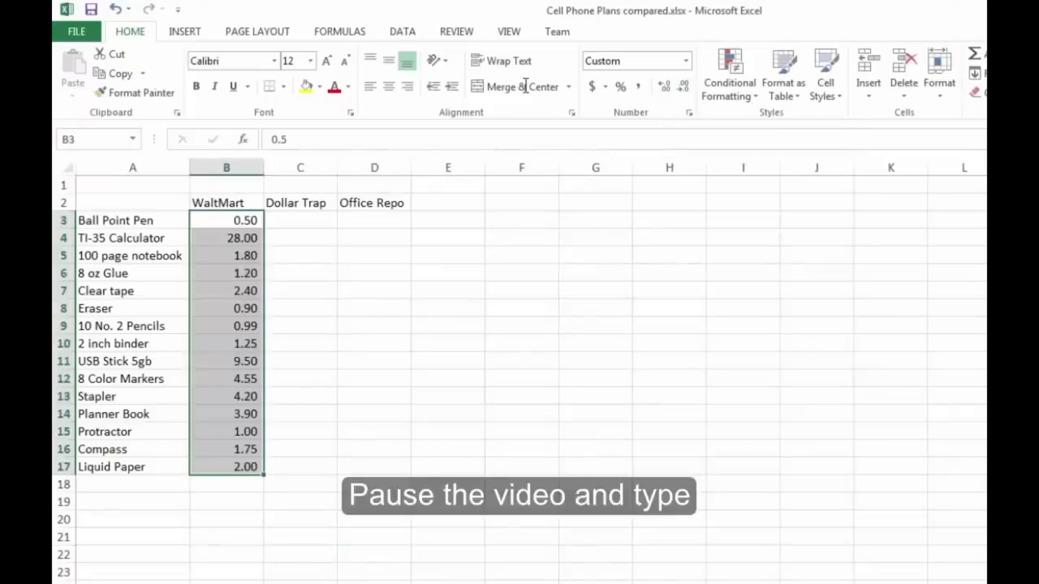
click(301, 309)
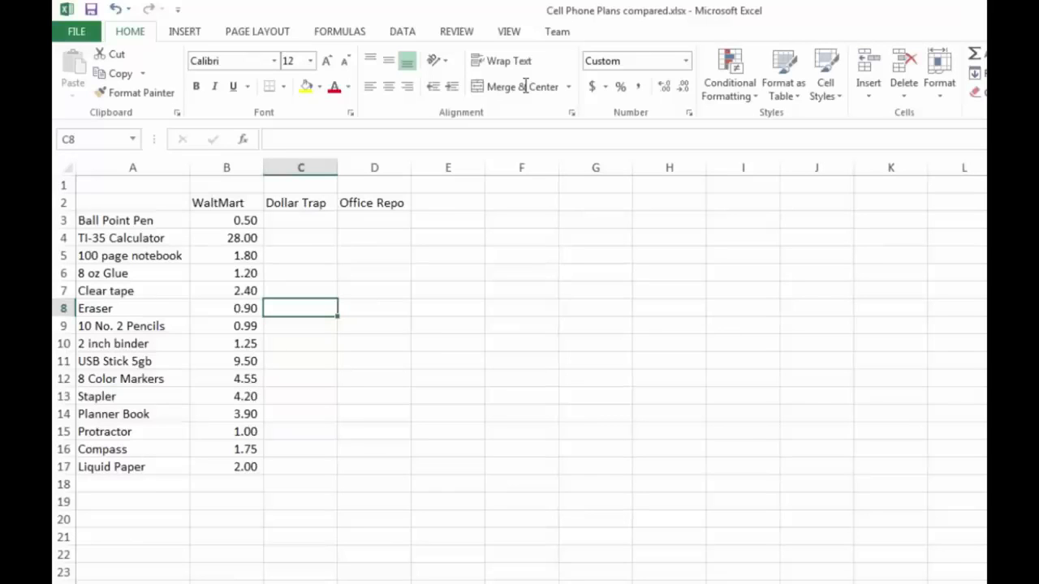
Step: Apply the US dollar accounting format to the WaltMart prices in B3:B17
drag(227, 220, 227, 467)
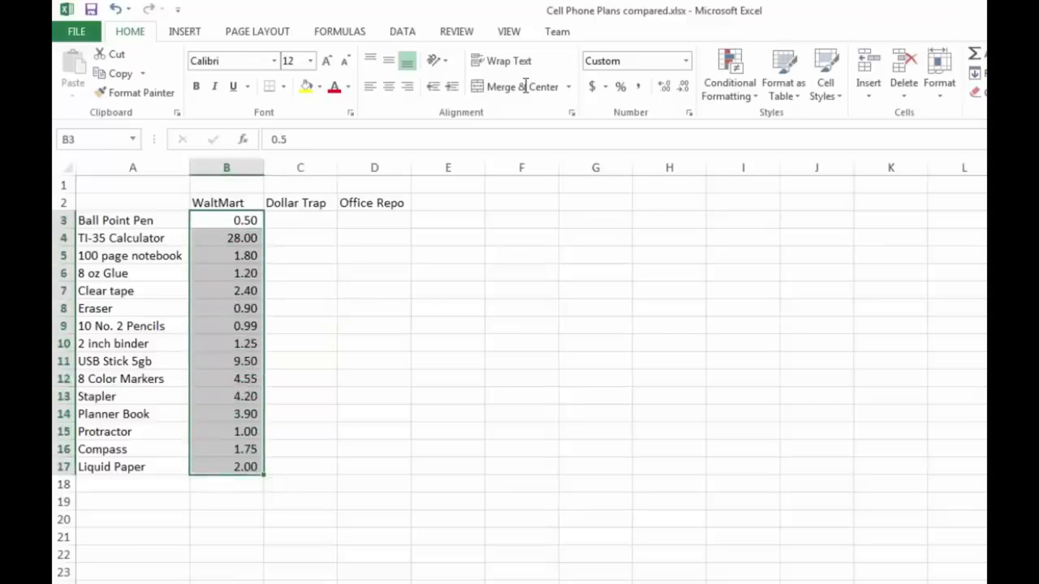
click(606, 87)
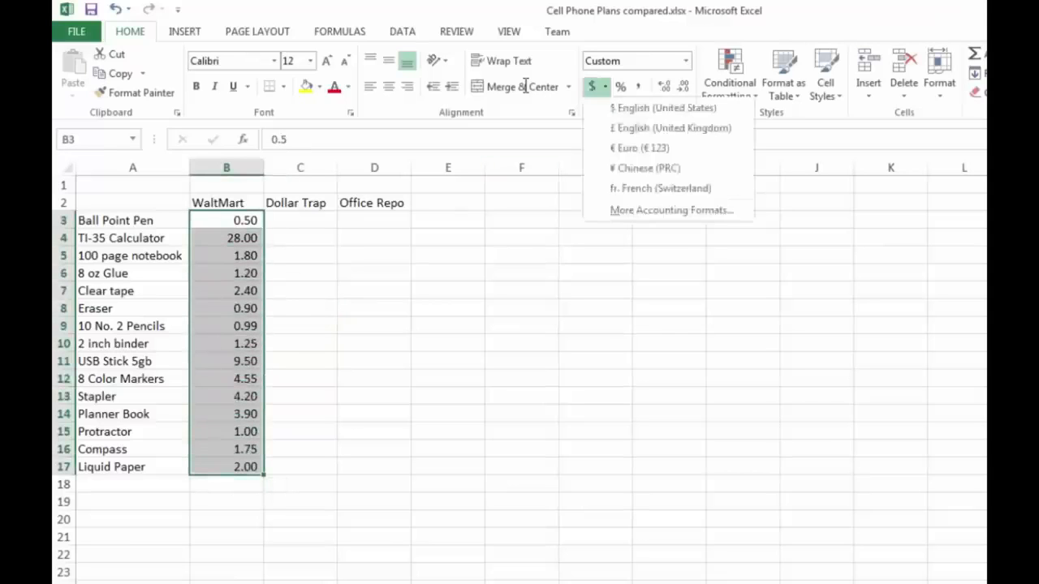
click(660, 108)
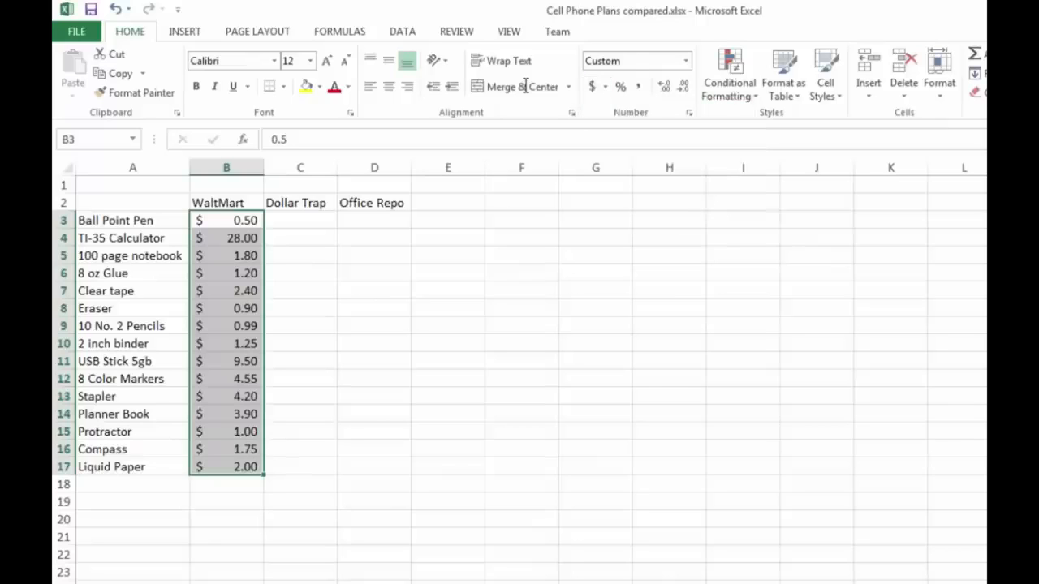
click(300, 291)
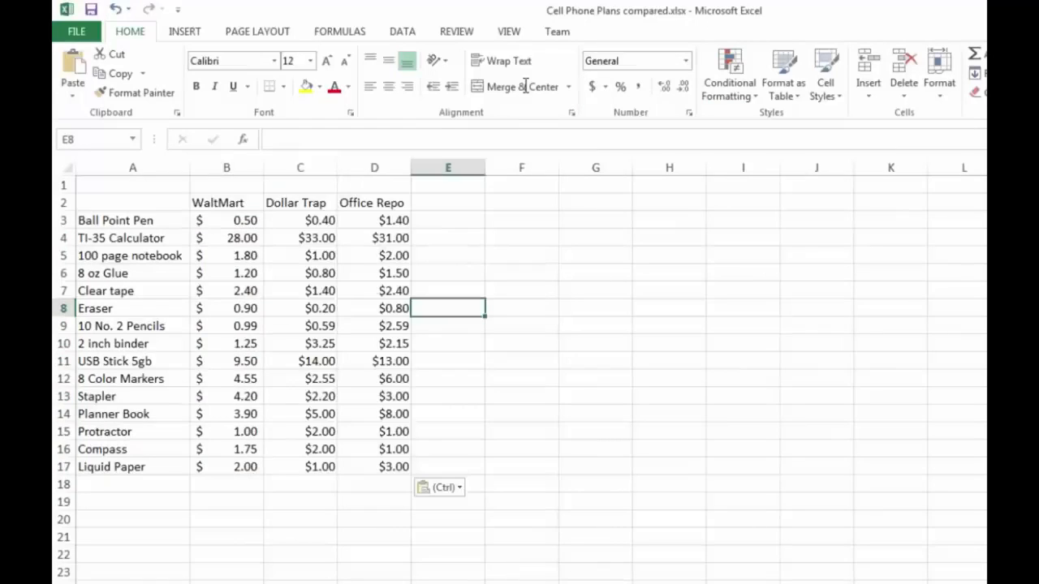
click(522, 343)
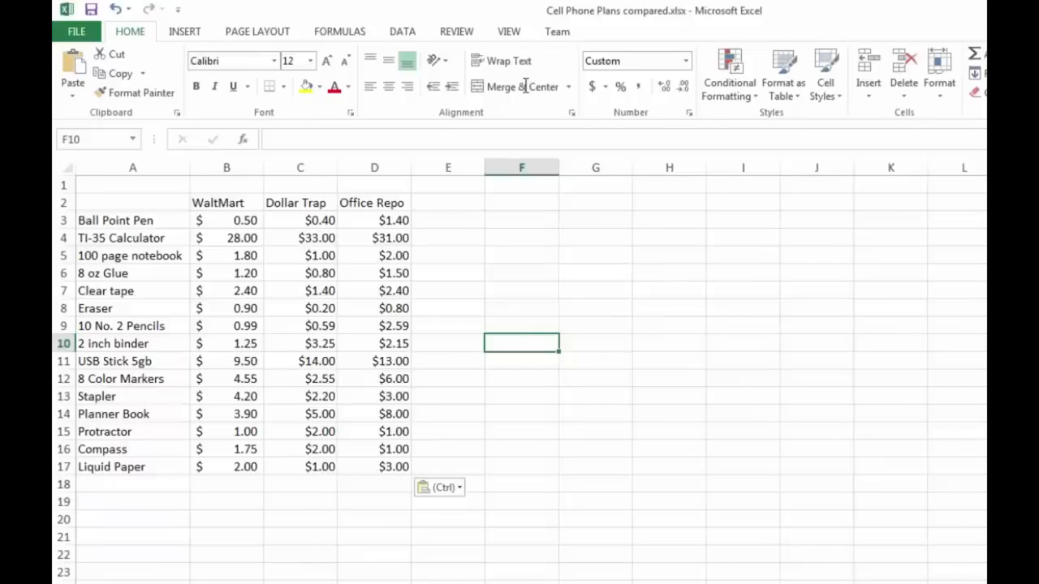
click(448, 308)
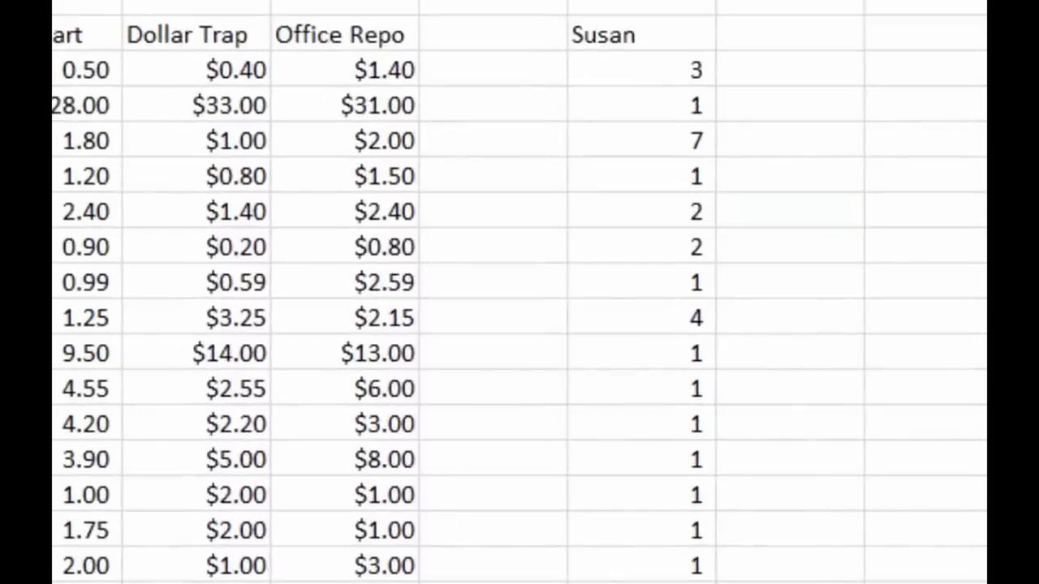
click(641, 70)
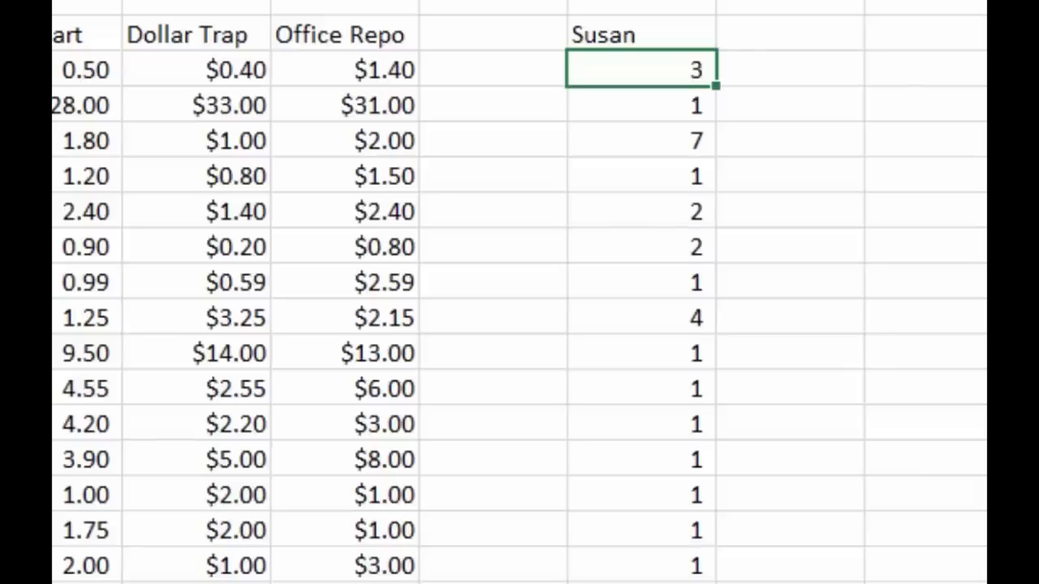
click(789, 70)
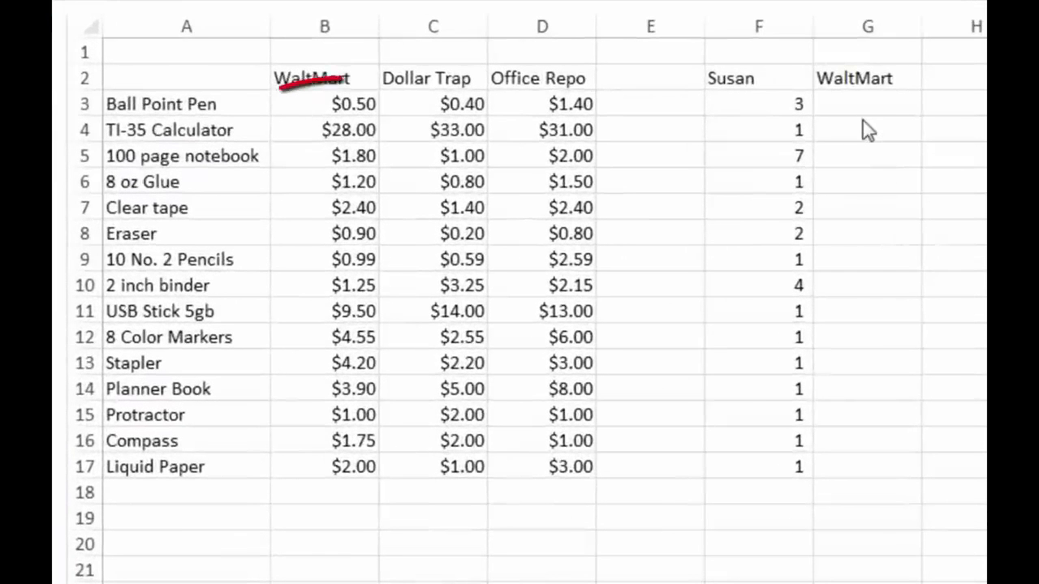
Step: Compare the Ball Point Pen's WaltMart price in B3 with Susan's quantity in F3
click(863, 114)
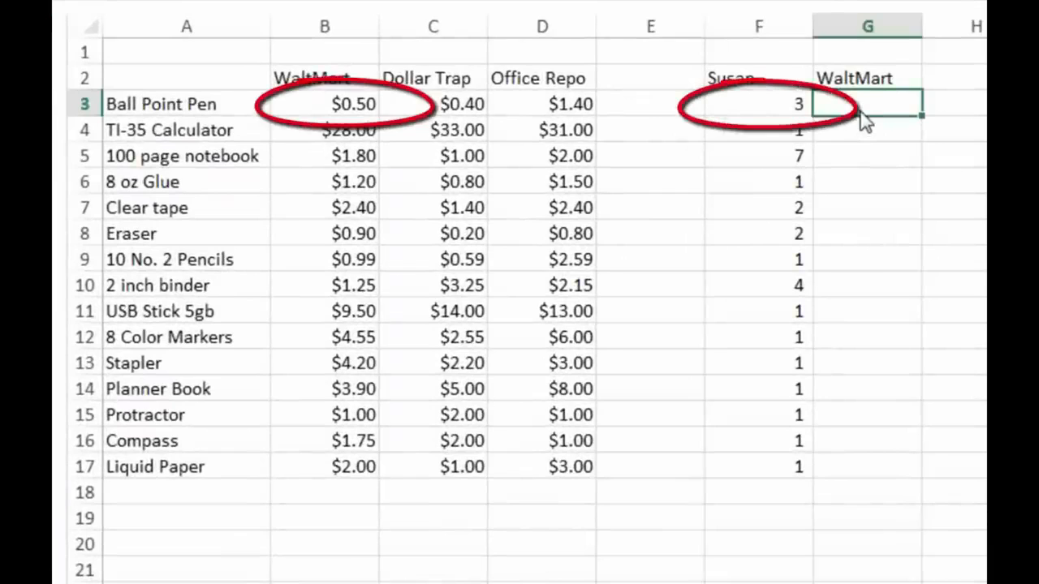
key(Left)
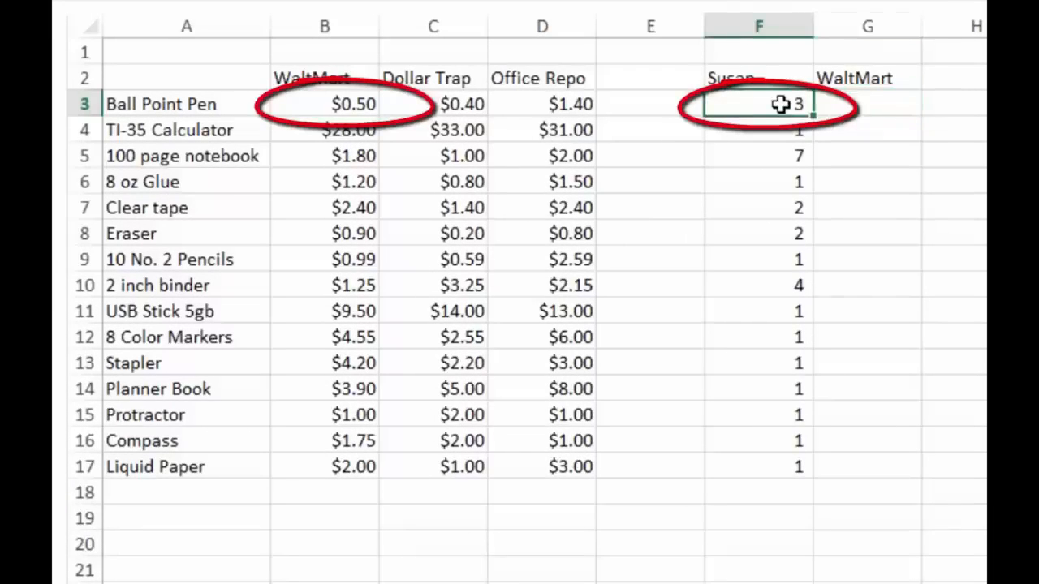
key(Left)
key(Left)
key(Left)
key(Left)
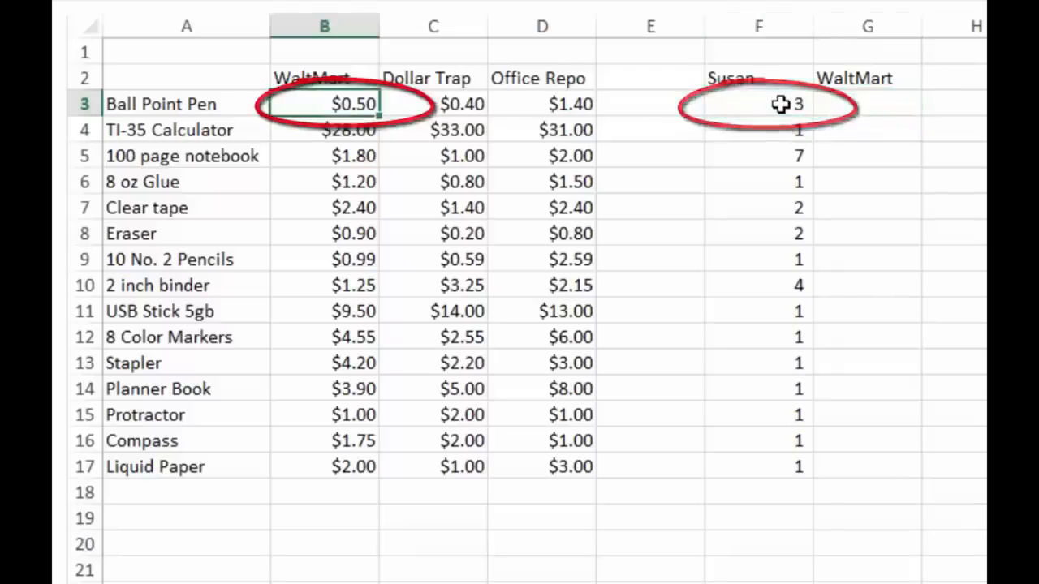
key(Right)
key(Right)
key(Right)
key(Right)
key(Right)
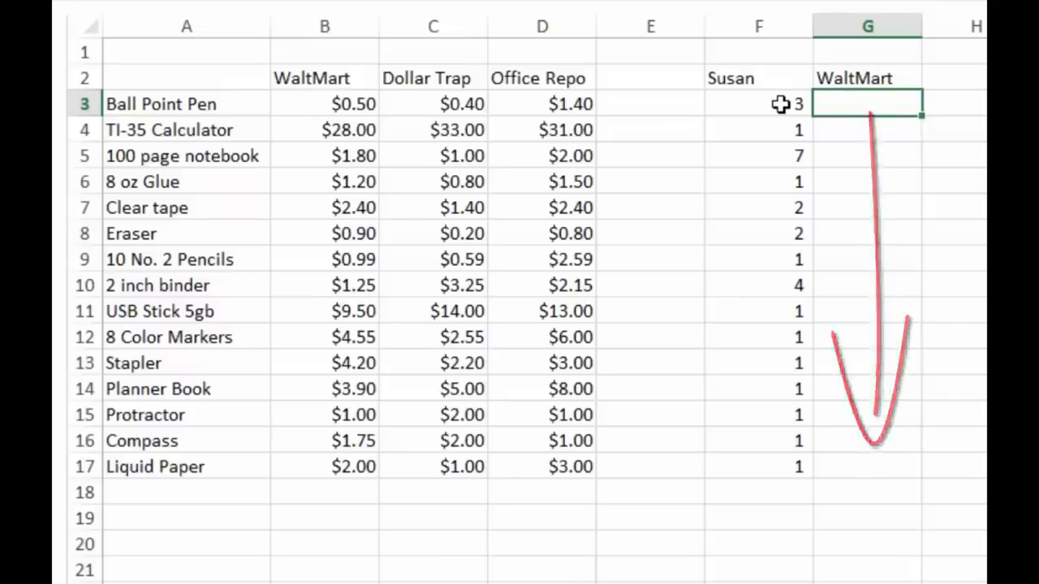
Step: Label cell F19 as Total
key(Down)
key(Down)
key(Down)
key(Down)
key(Down)
key(Down)
key(Down)
key(Down)
key(Down)
key(Down)
key(Down)
key(Down)
key(Down)
key(Down)
key(Down)
key(Down)
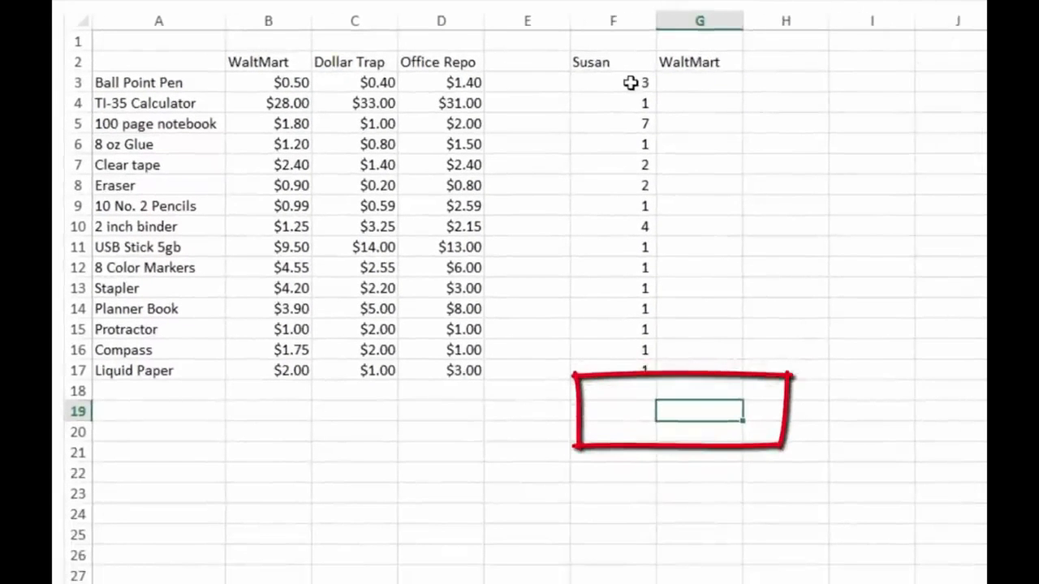
key(Left)
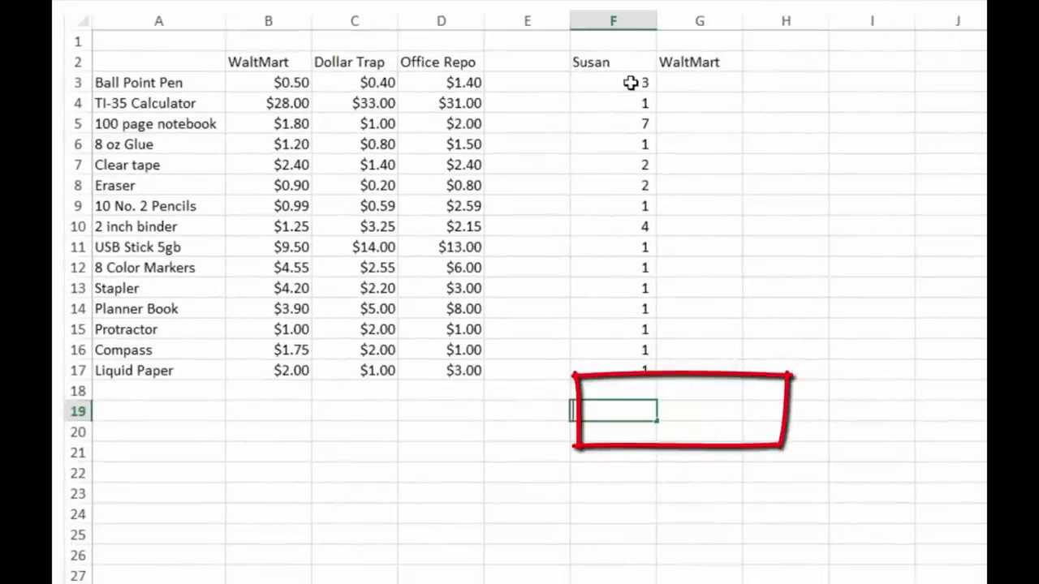
text(Total)
key(Return)
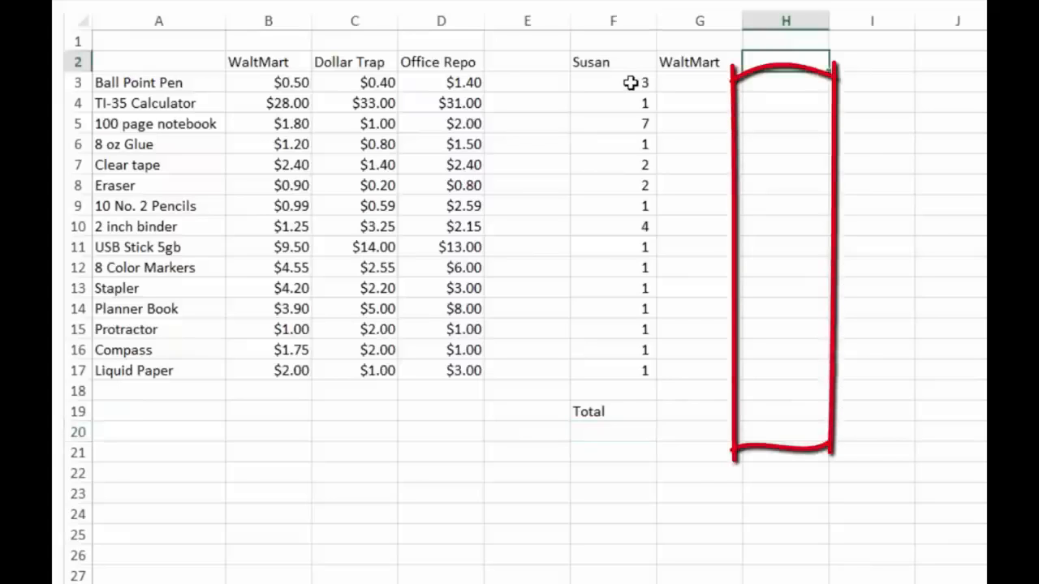
Step: Enter the column headers Dollar Trap in H2 and Office Repo in I2
text(D)
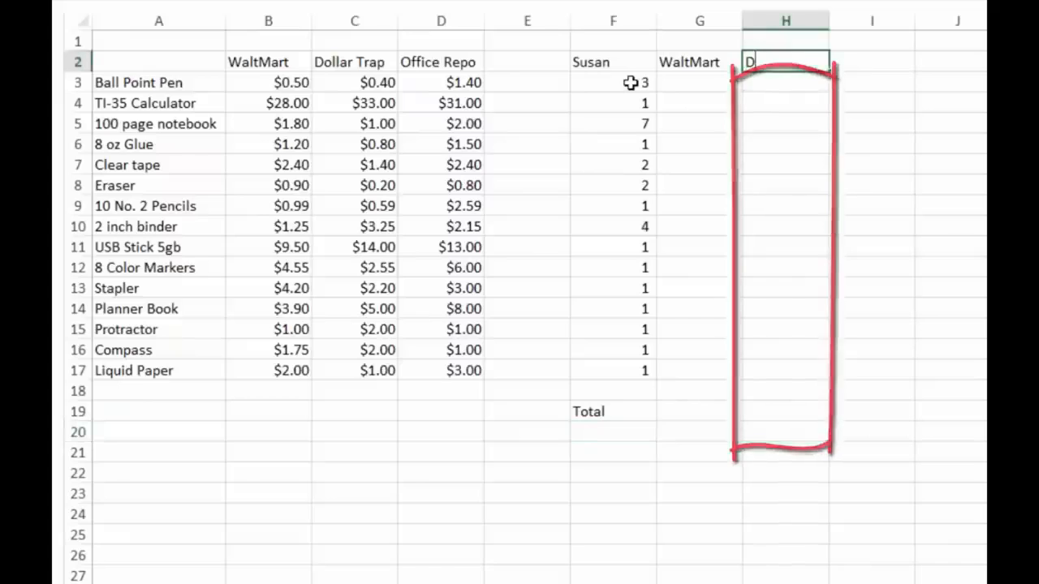
text(ollar Trap)
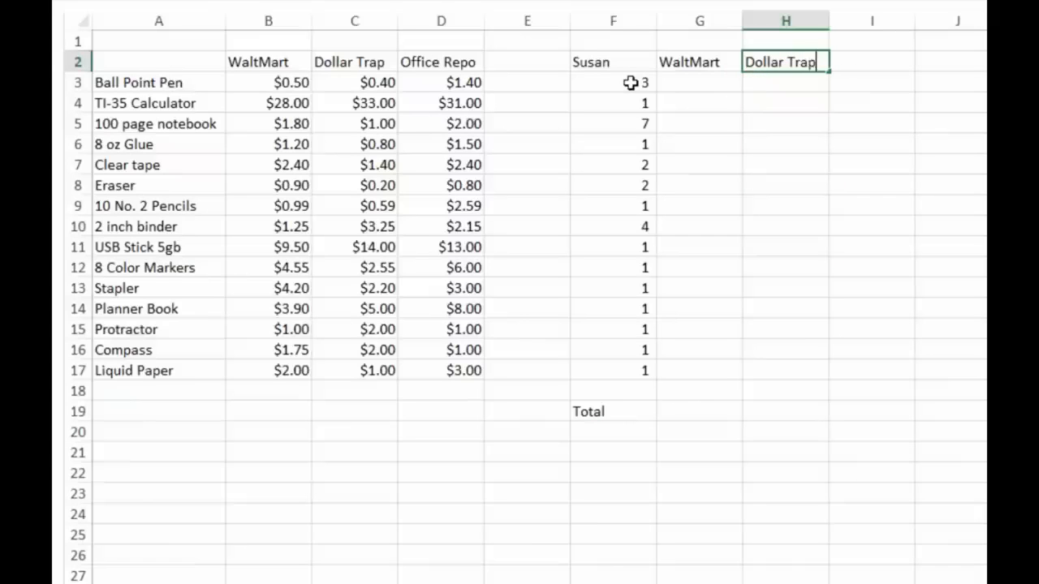
key(Return)
key(Up)
key(Right)
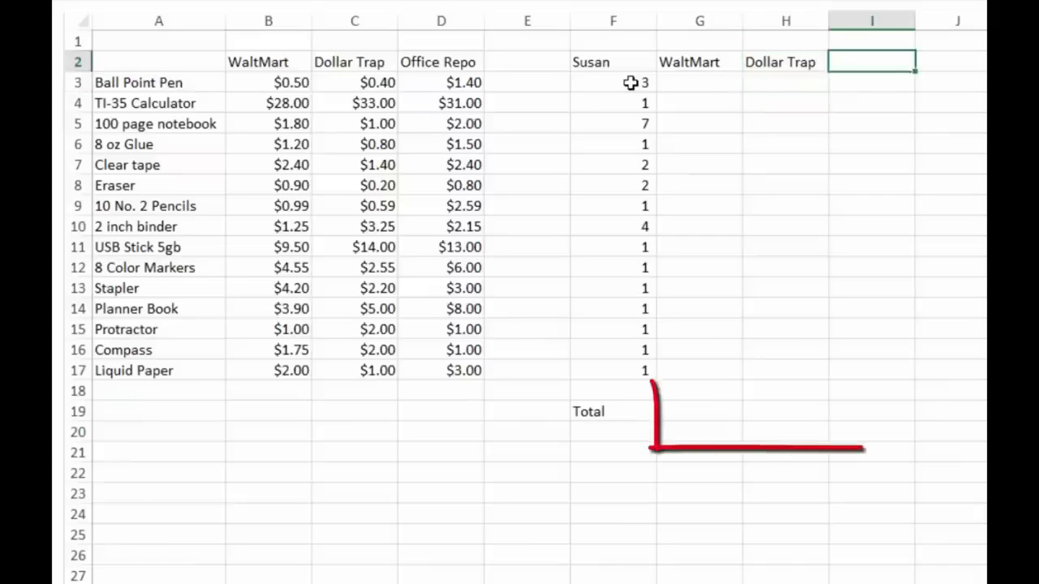
text(Off)
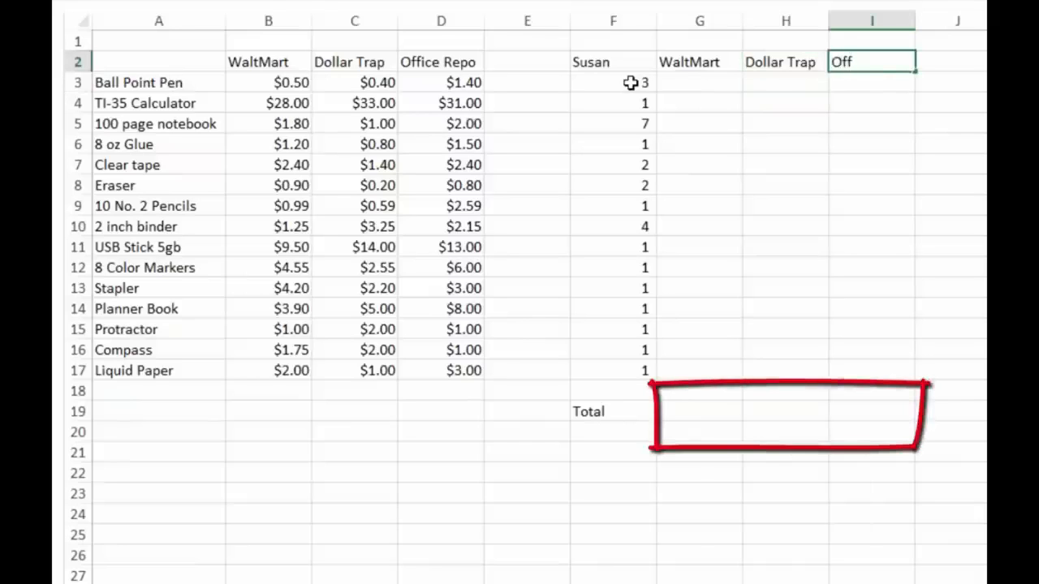
text(ice Repo)
key(Return)
Step: Copy the store headers from G2:I2 and paste them into G18:I18
key(Up)
key(shift+Left)
key(shift+Left)
key(ctrl+c)
key(Down)
key(Down)
key(Down)
key(Down)
key(Down)
key(Down)
key(Down)
key(Down)
key(Down)
key(Down)
key(Down)
key(Down)
key(Down)
key(Down)
key(Down)
key(Down)
key(Left)
key(Left)
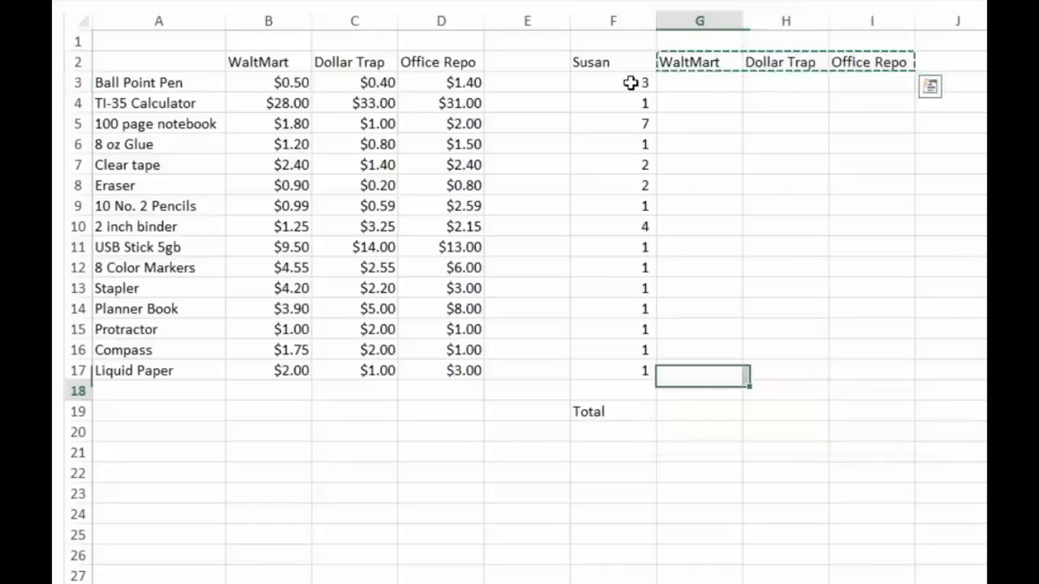
key(ctrl+v)
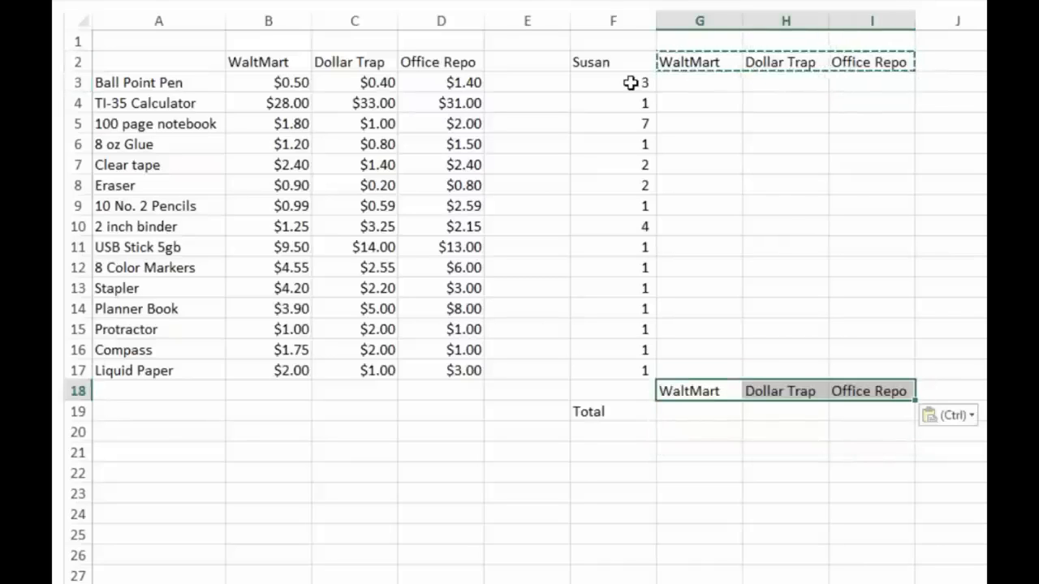
Step: Enter placeholder totals of 98, 909 and 909 in G19:I19
key(Down)
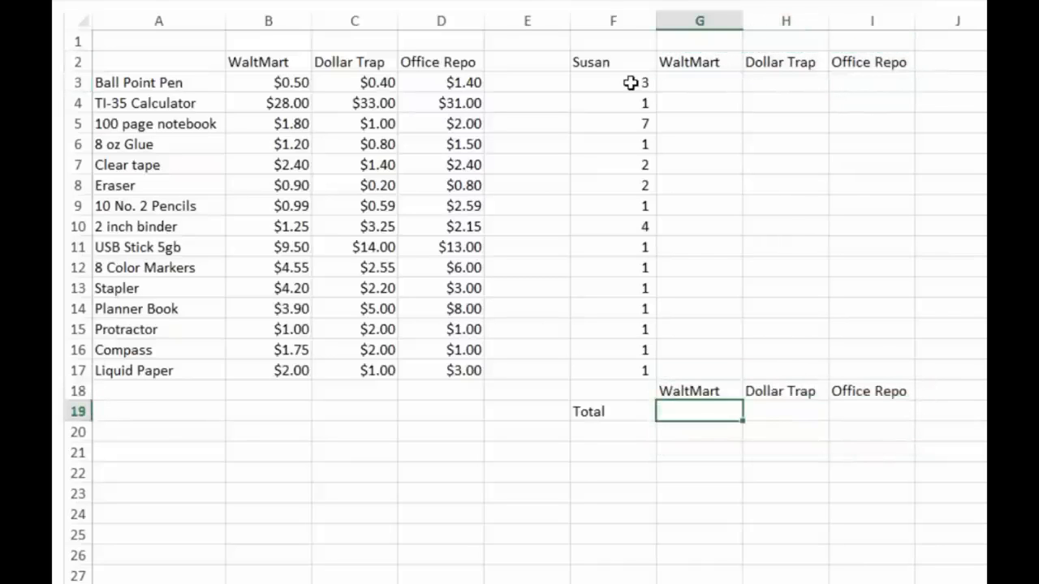
text(098)
key(Right)
text(909)
key(Right)
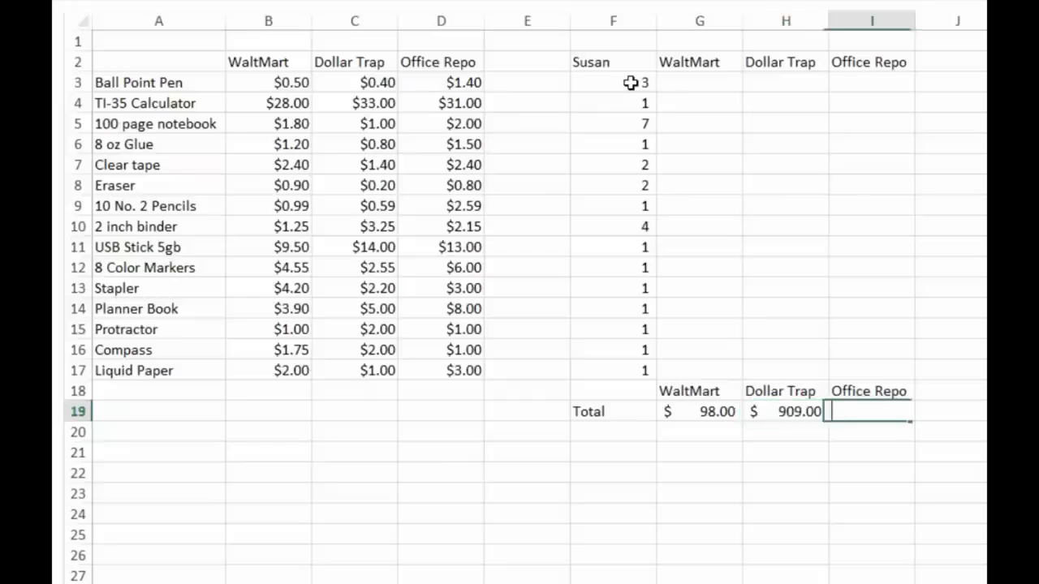
text(909)
key(Right)
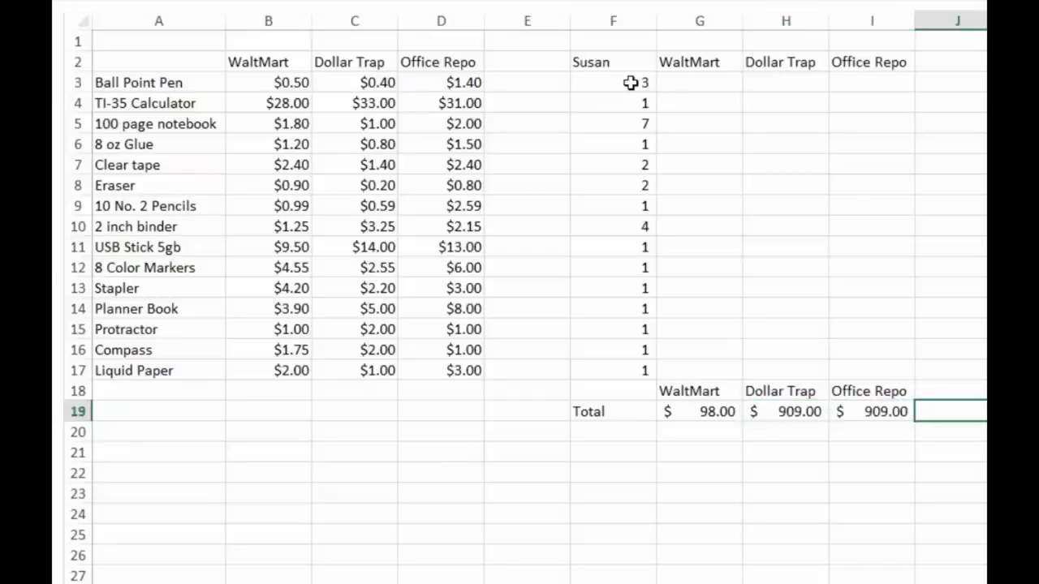
key(Left)
key(Left)
key(Left)
key(Down)
key(Down)
key(Up)
key(Up)
key(Up)
key(shift+Down)
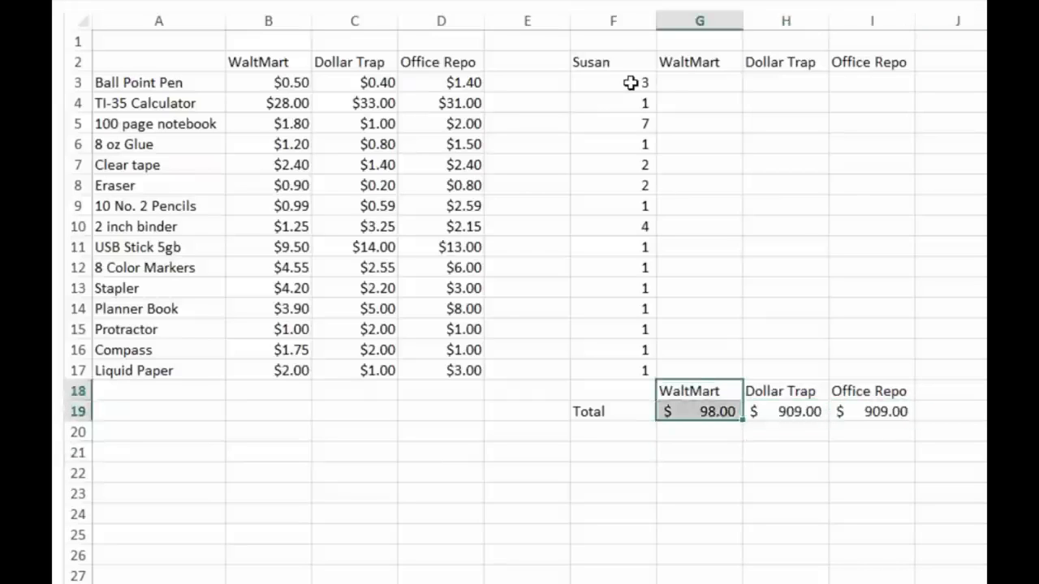
key(shift+Right)
key(shift+Right)
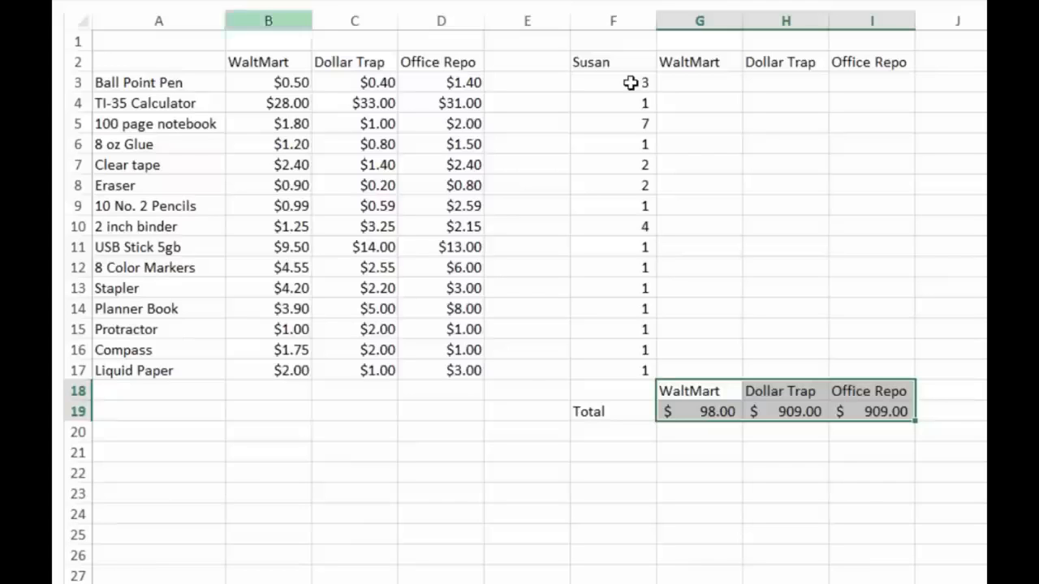
key(Up)
key(Up)
key(Up)
key(Up)
key(Up)
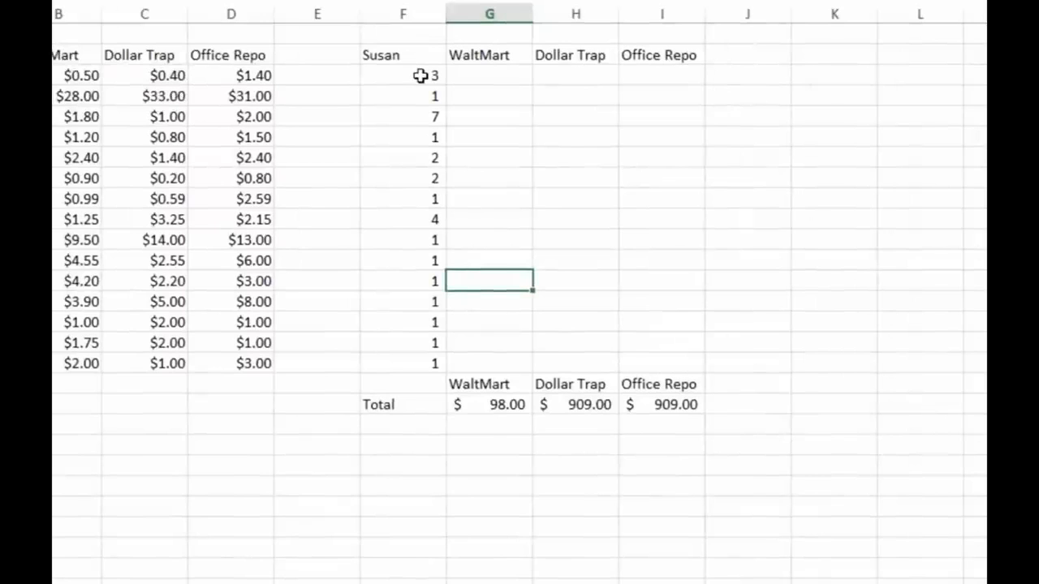
key(ctrl+Up)
key(Left)
key(shift+Down)
key(ctrl+shift+Right)
key(ctrl+shift+Down)
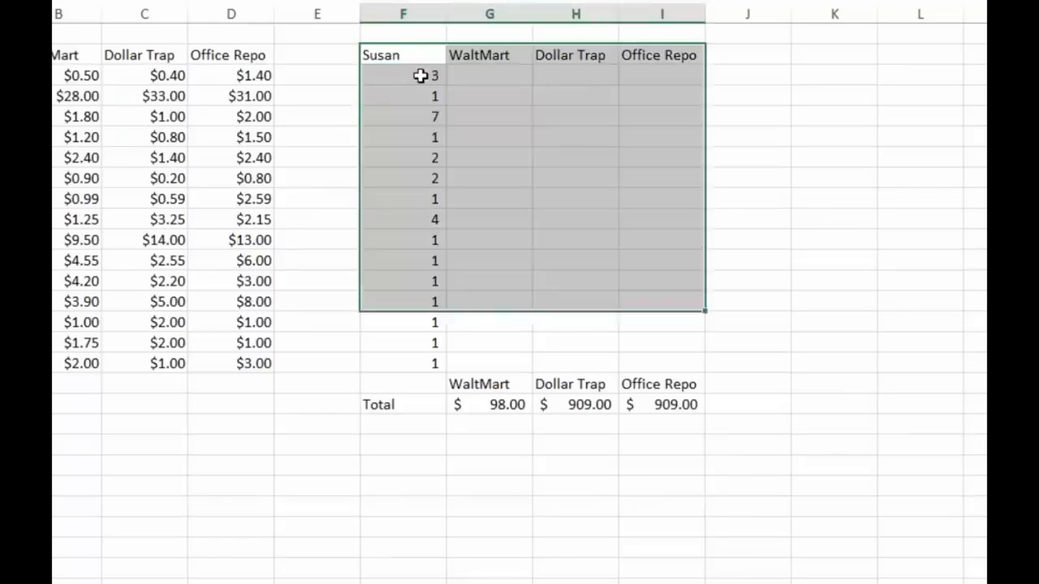
key(shift+Down)
key(shift+Down)
key(shift+Down)
key(shift+Down)
key(shift+Down)
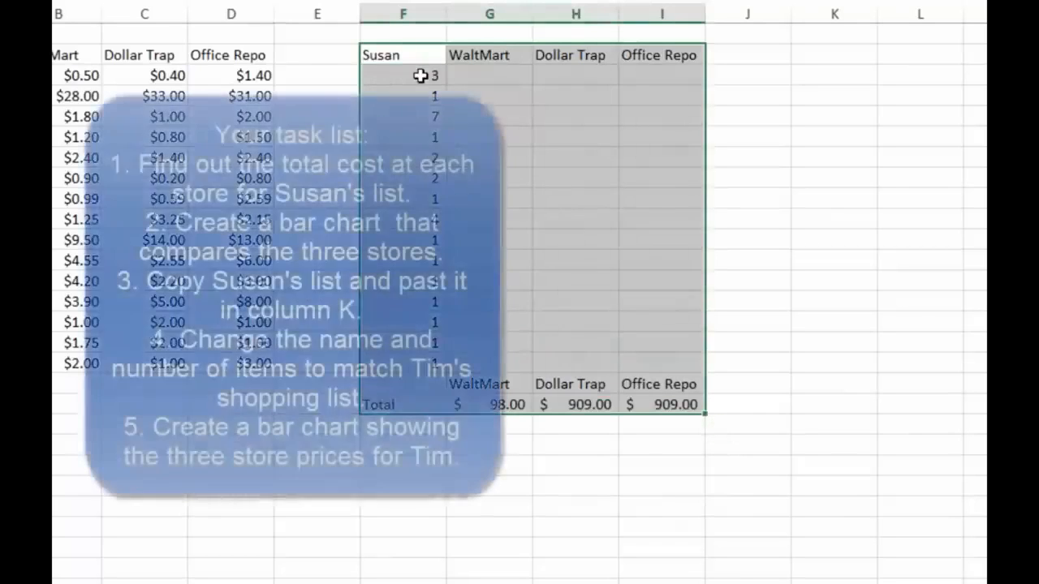
key(Right)
key(Right)
key(Right)
key(Right)
key(Right)
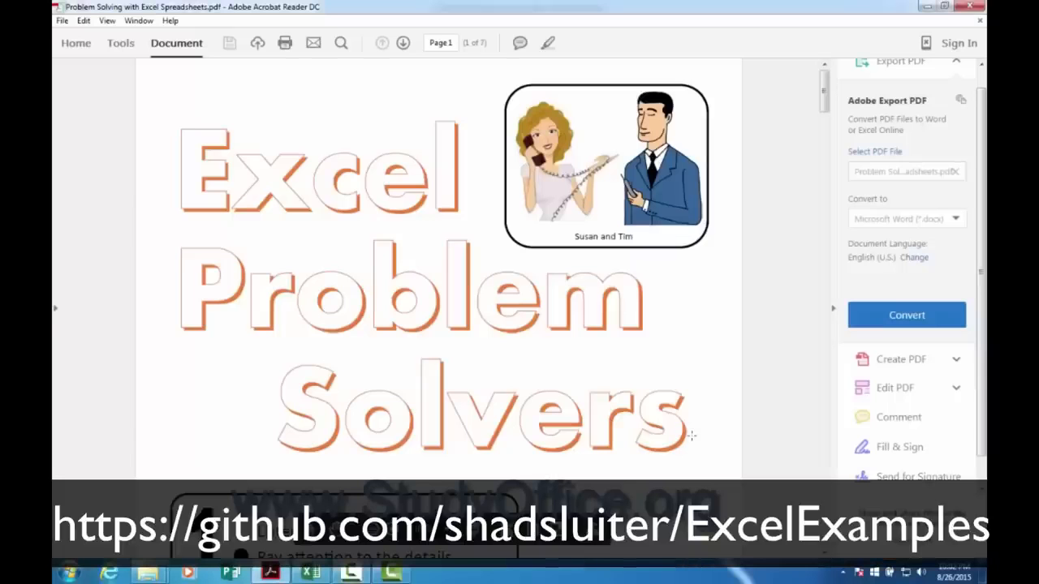
Step: Scroll down the PDF past the School Shopping problem to the next exercise
scroll(691, 440, down, 6)
scroll(693, 441, down, 15)
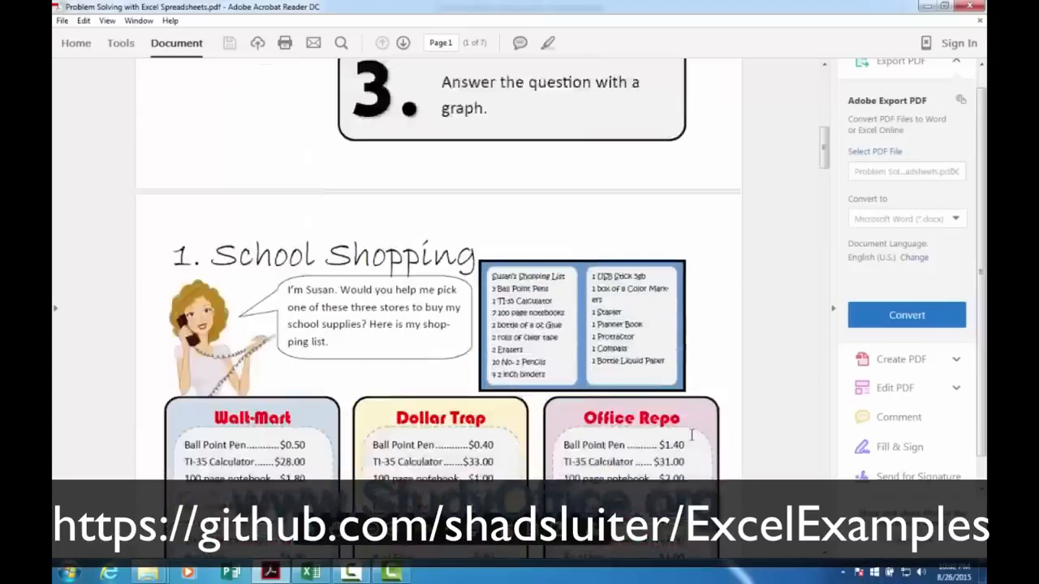
scroll(691, 437, down, 15)
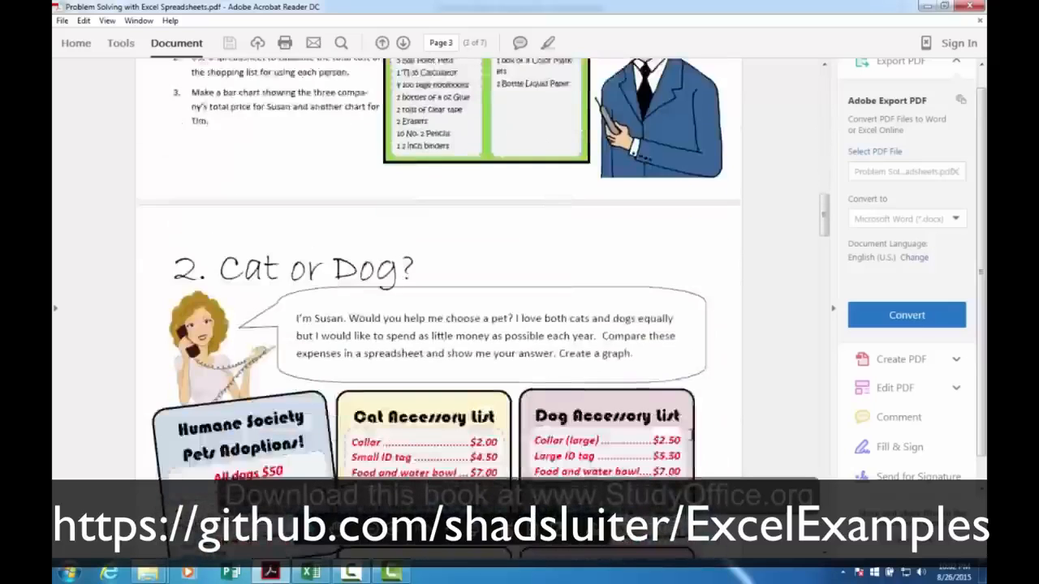
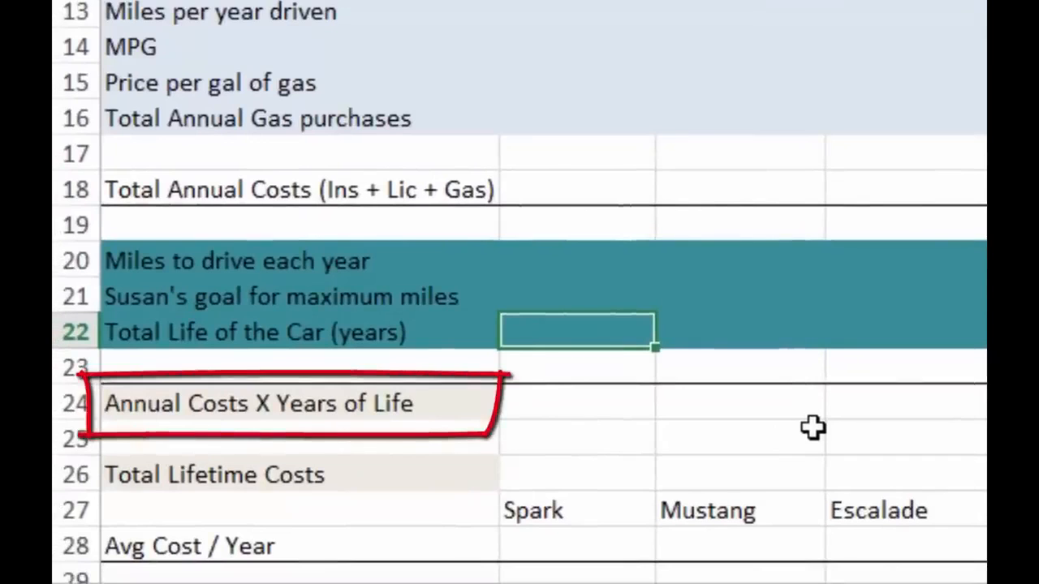
Step: Examine Susan's lifetime cost rows and the car names with Avg Cost / Year cells that feed the bar chart
key(Down)
key(Down)
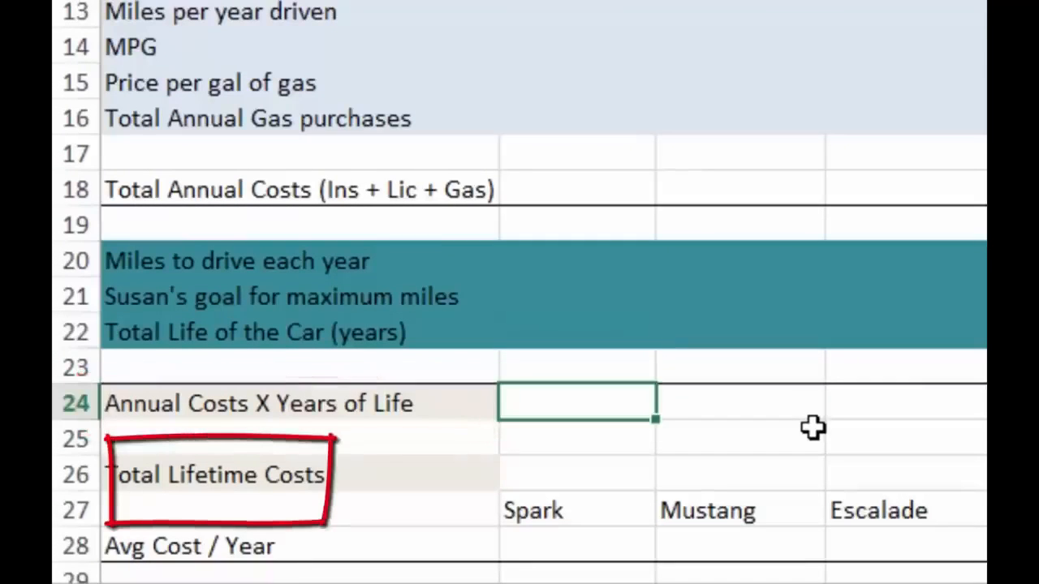
key(Down)
key(Down)
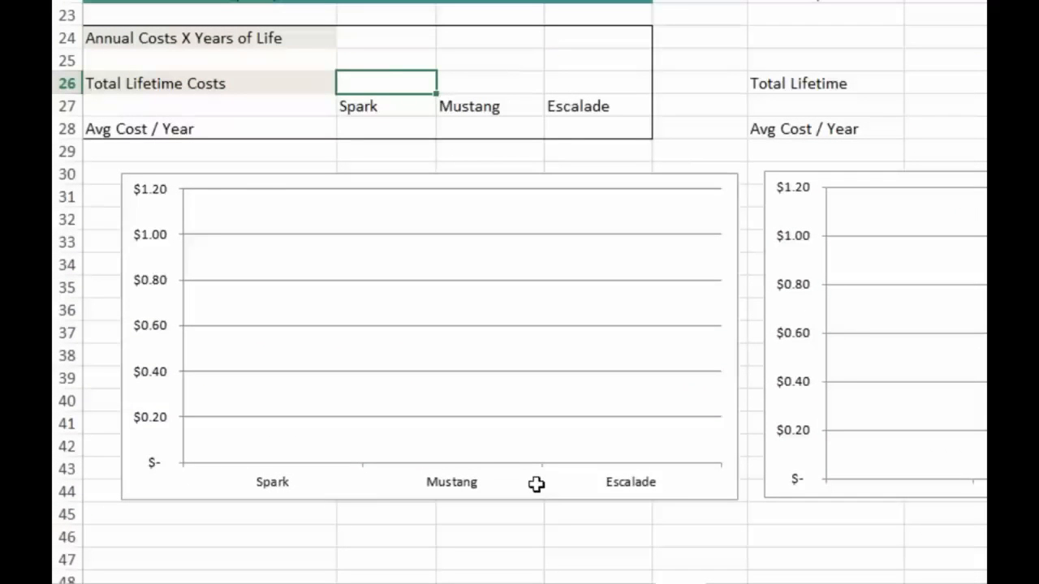
key(Down)
key(shift+Right)
key(shift+Down)
key(shift+Down)
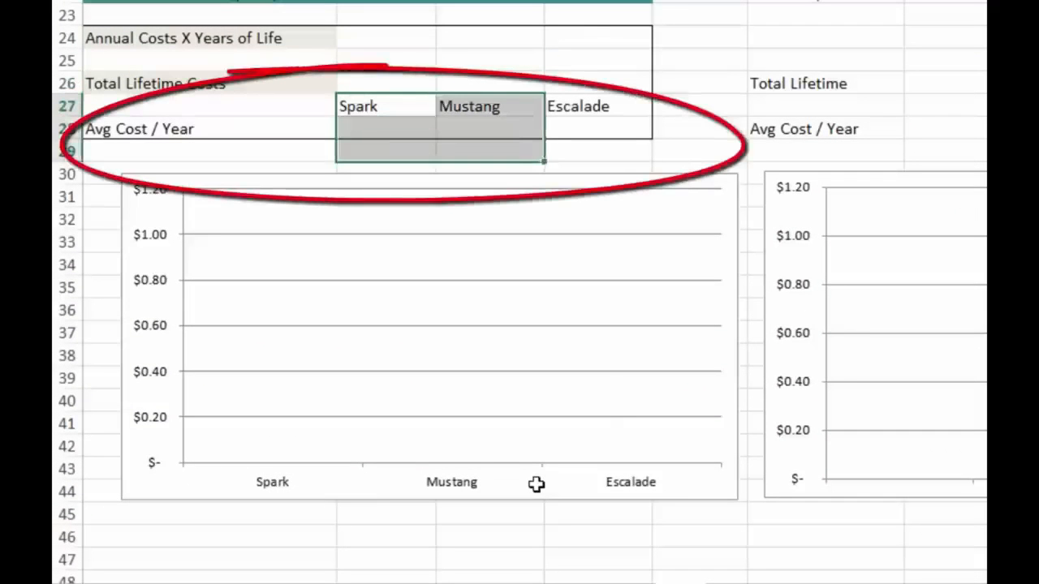
key(shift+Right)
key(shift+Up)
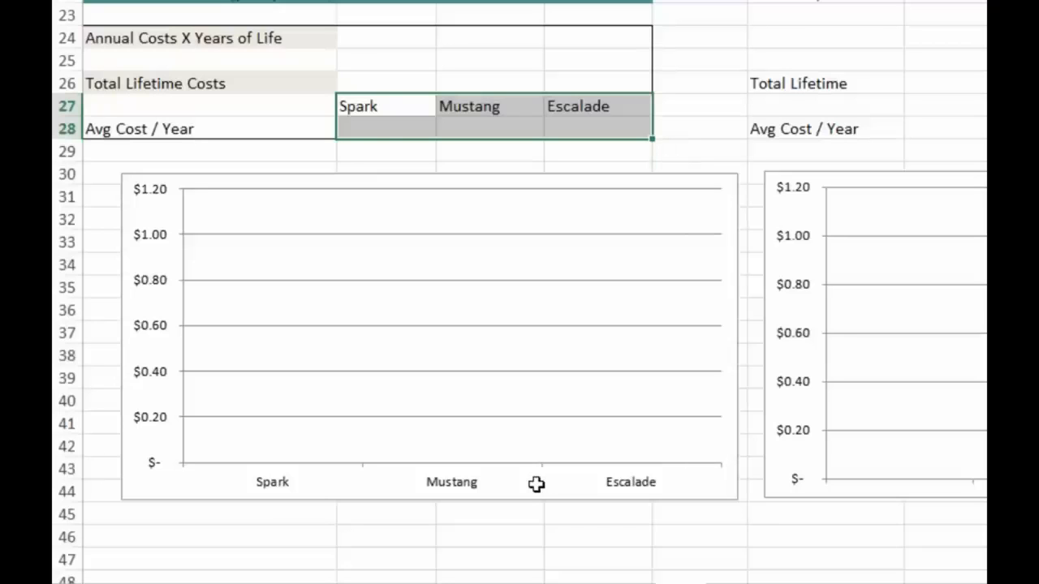
key(Down)
key(Left)
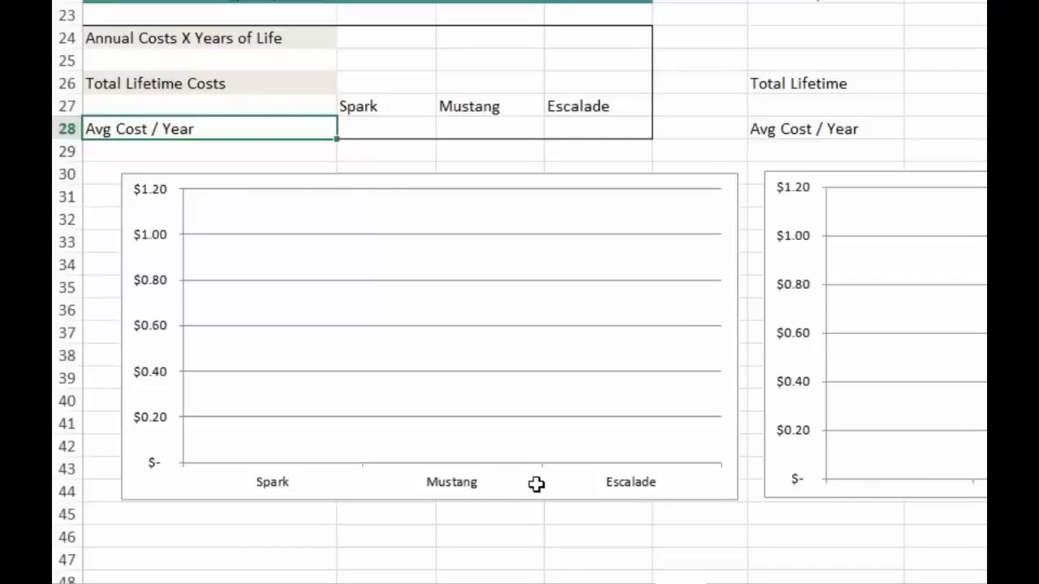
key(Up)
key(Right)
key(shift+Down)
key(shift+Right)
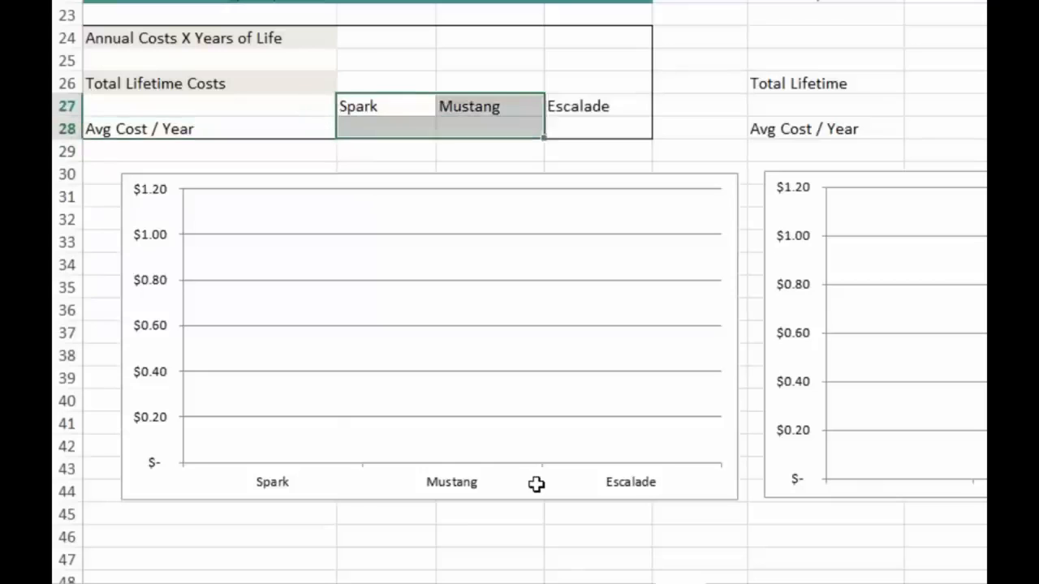
key(shift+Right)
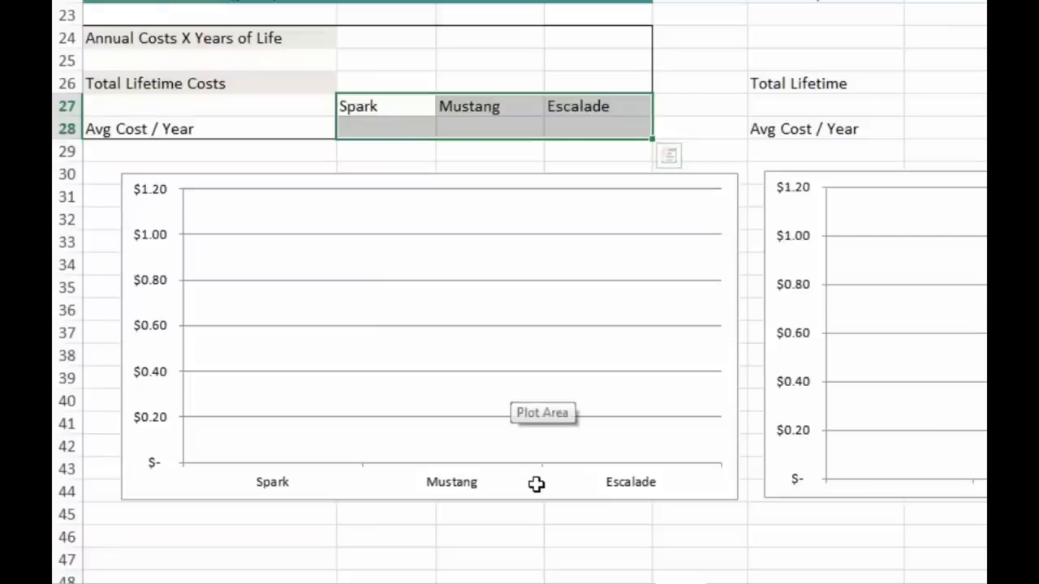
Step: Examine Tim's cost table for the three cars, highlighting its Initial Cost row
scroll(536, 485, up, 7)
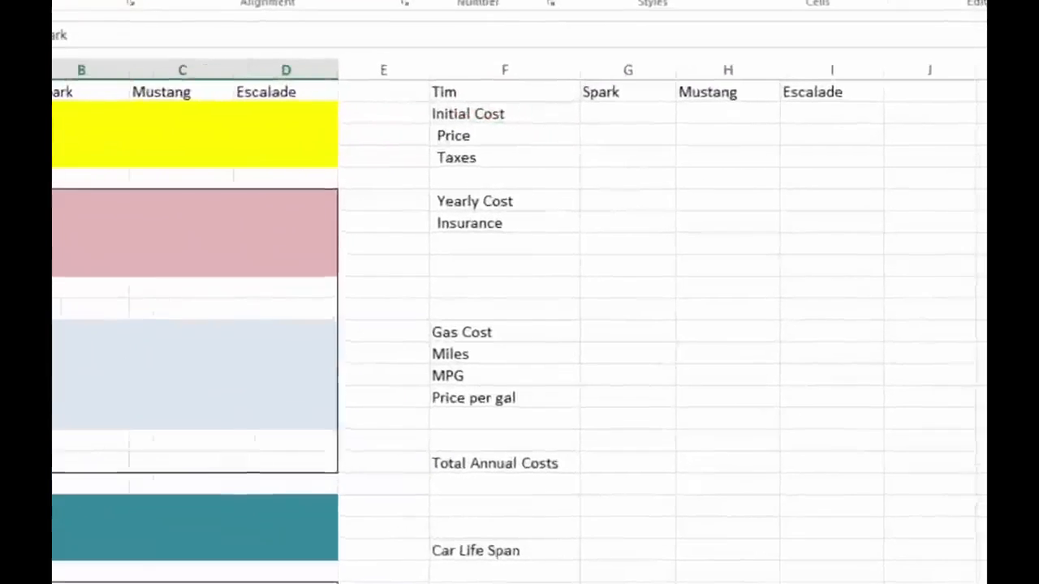
click(314, 62)
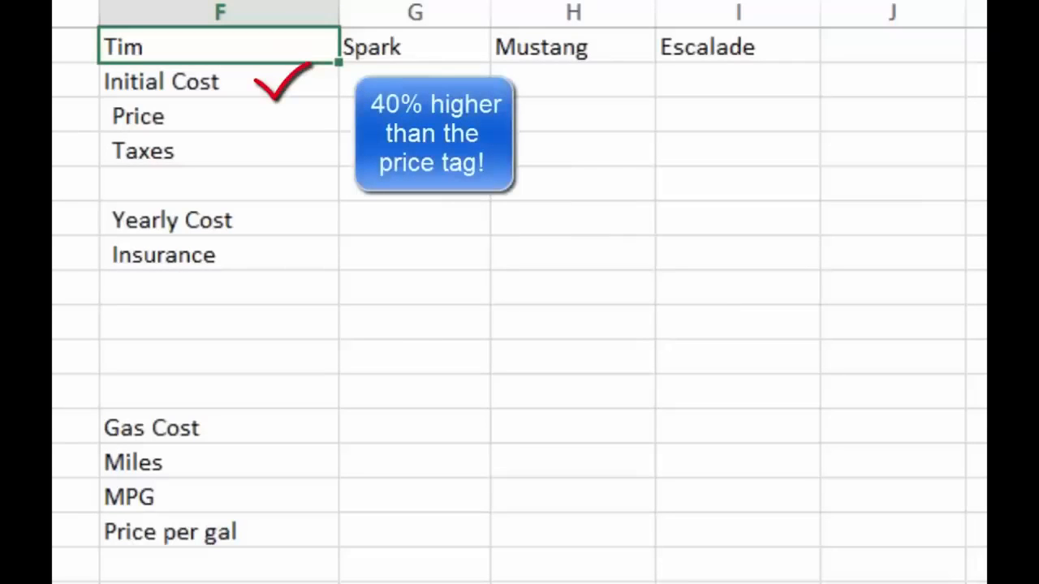
drag(219, 81, 738, 81)
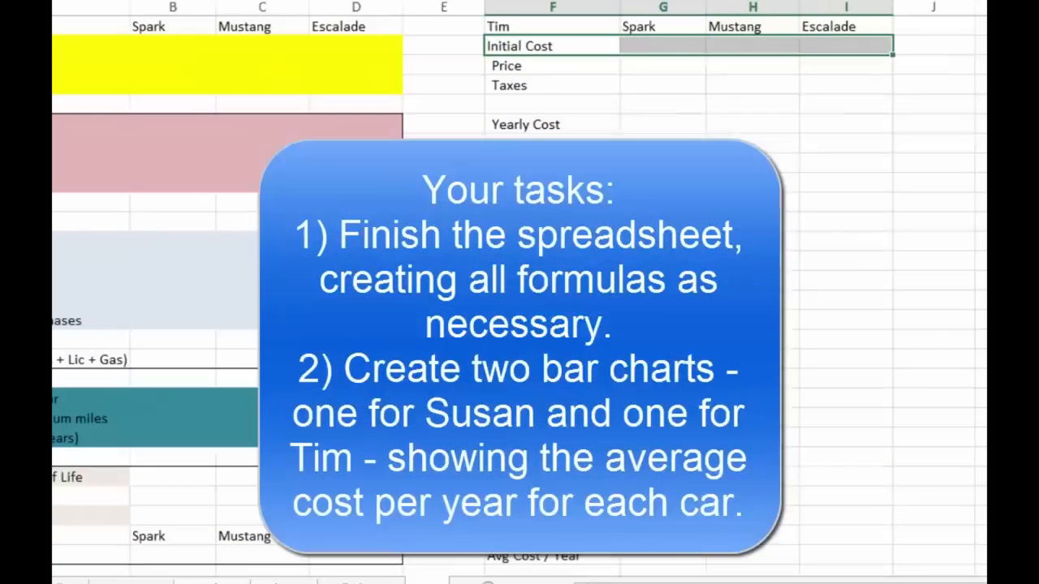
scroll(519, 292, down, 6)
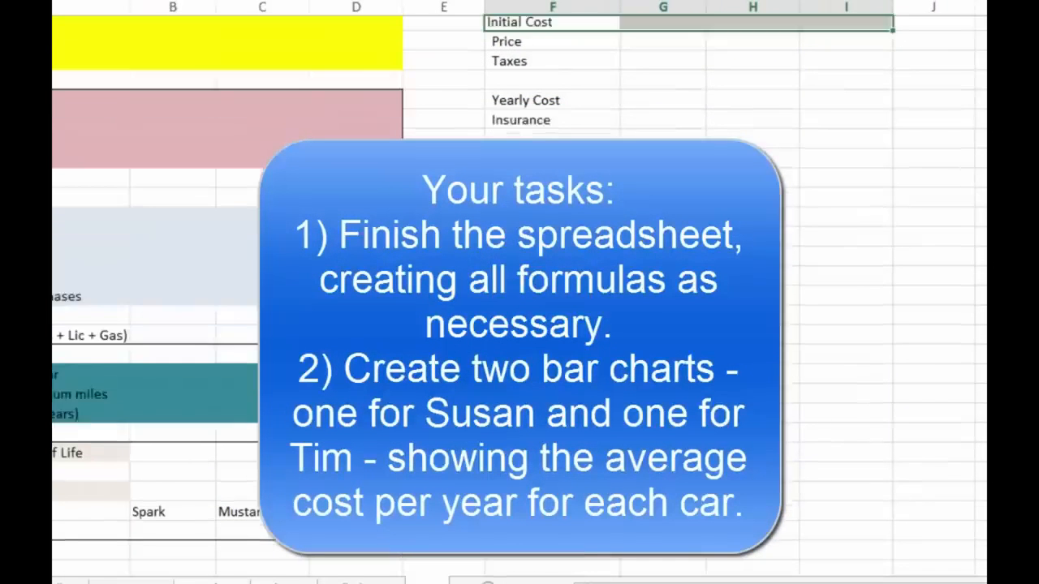